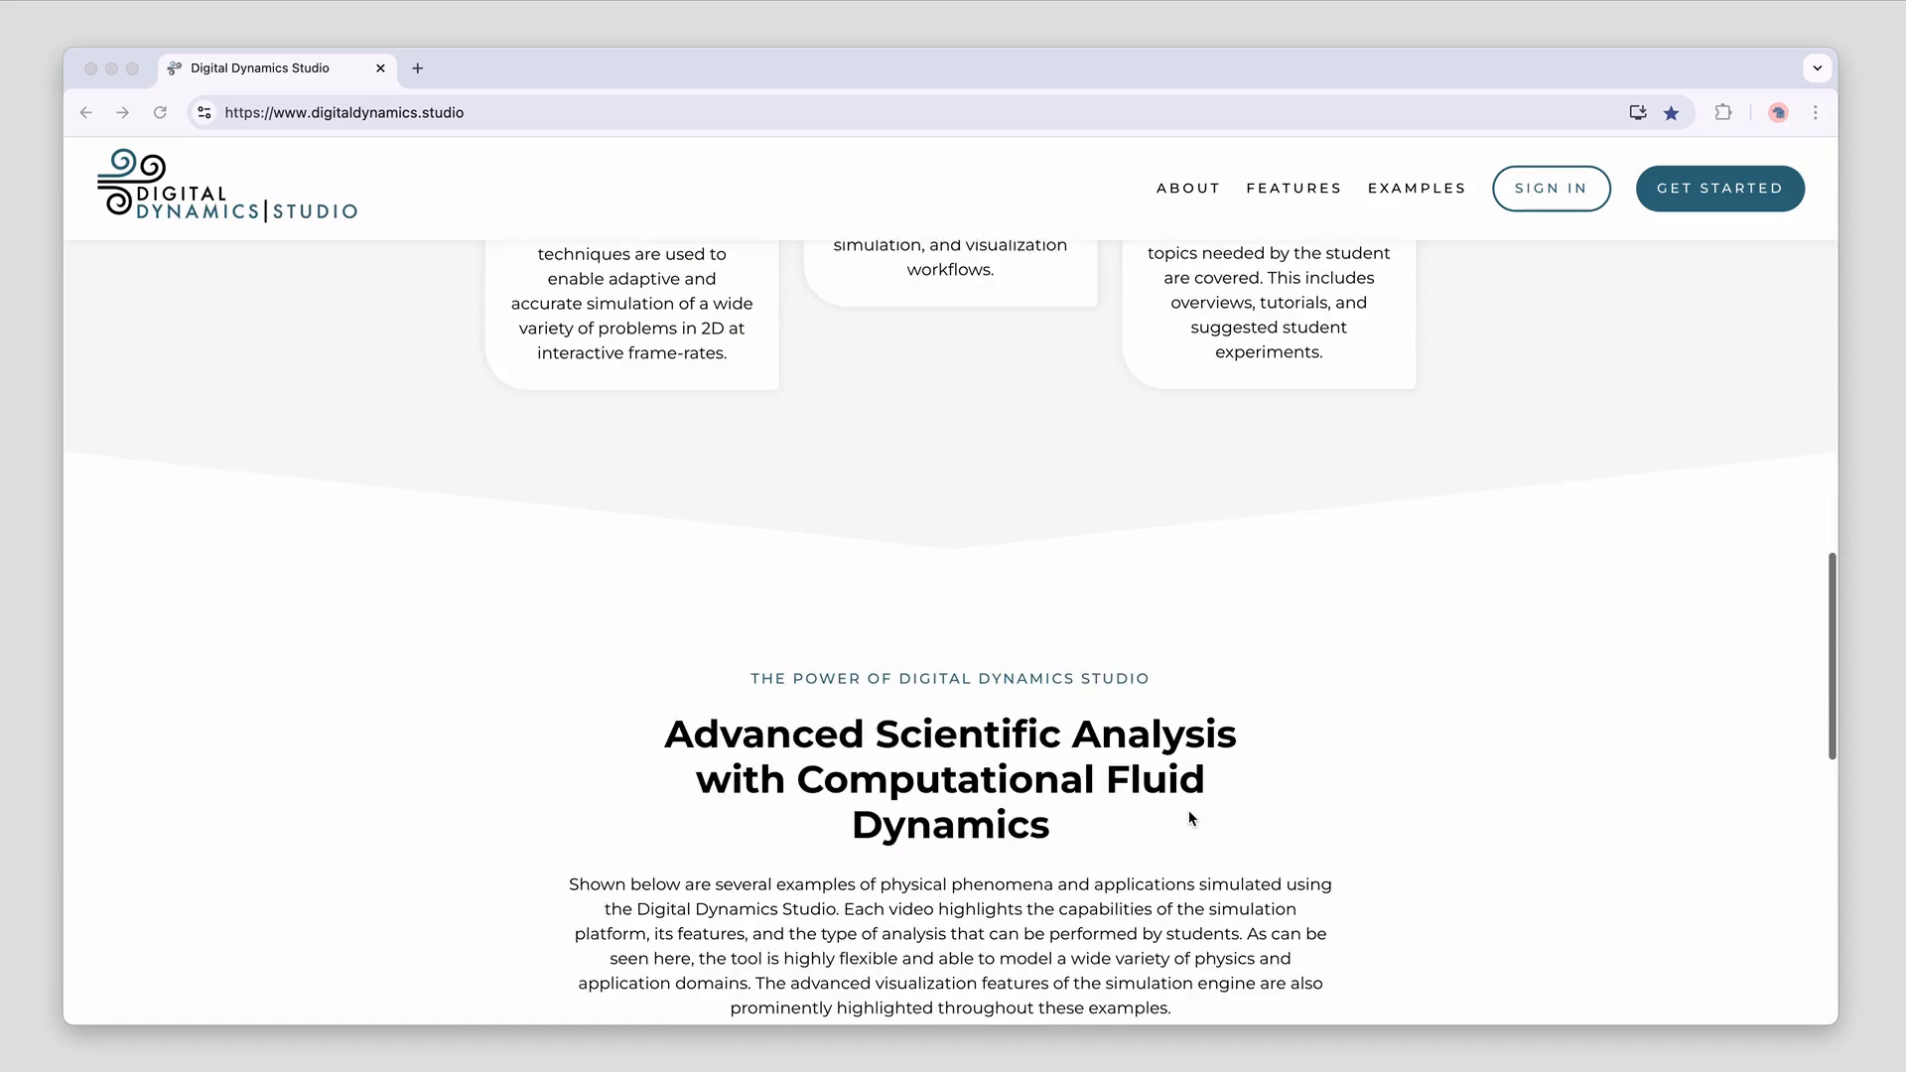
Look over the landing page, then open and dismiss the beta sign-up form
{"action": "scroll", "coordinate": [1188, 813], "scroll_direction": "up", "scroll_amount": 9}
{"action": "scroll", "coordinate": [1188, 810], "scroll_direction": "up", "scroll_amount": 8}
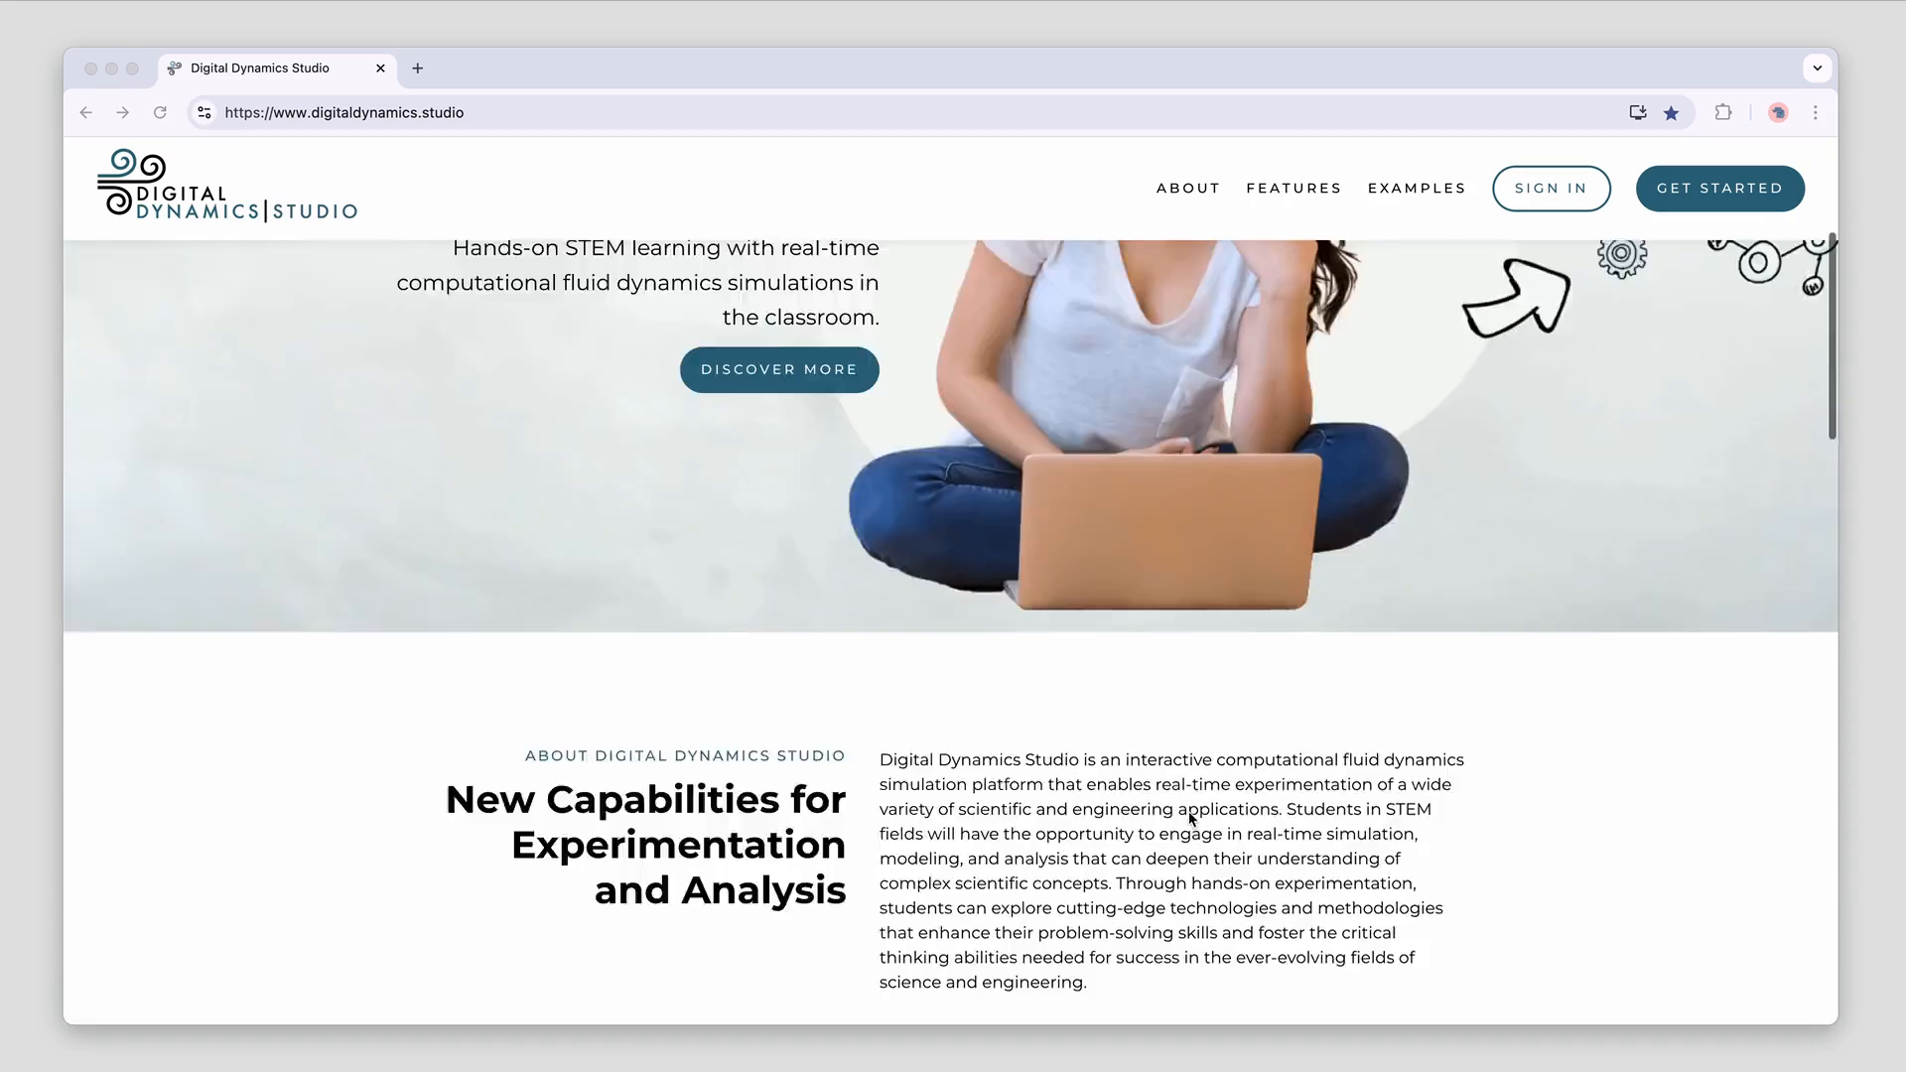
{"action": "scroll", "coordinate": [1259, 793], "scroll_direction": "down", "scroll_amount": 6}
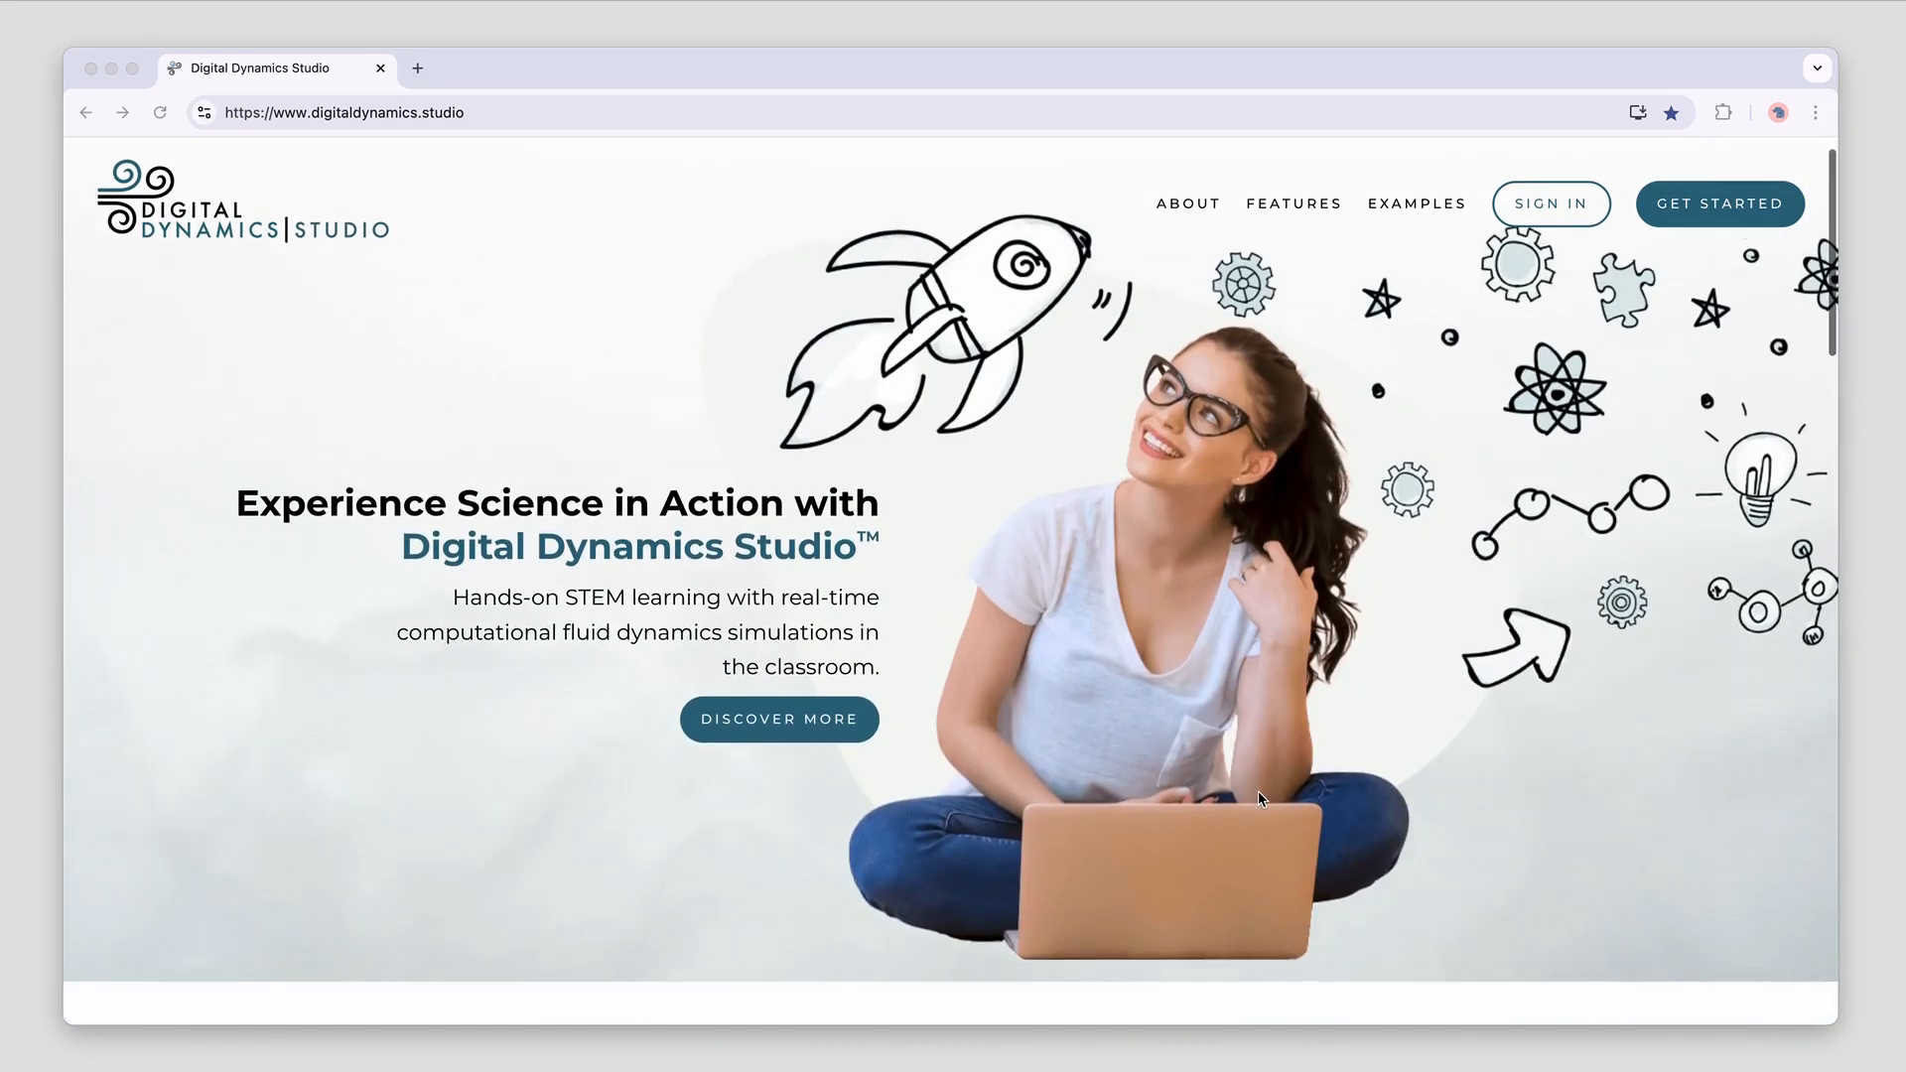
{"action": "scroll", "coordinate": [1257, 804], "scroll_direction": "down", "scroll_amount": 8}
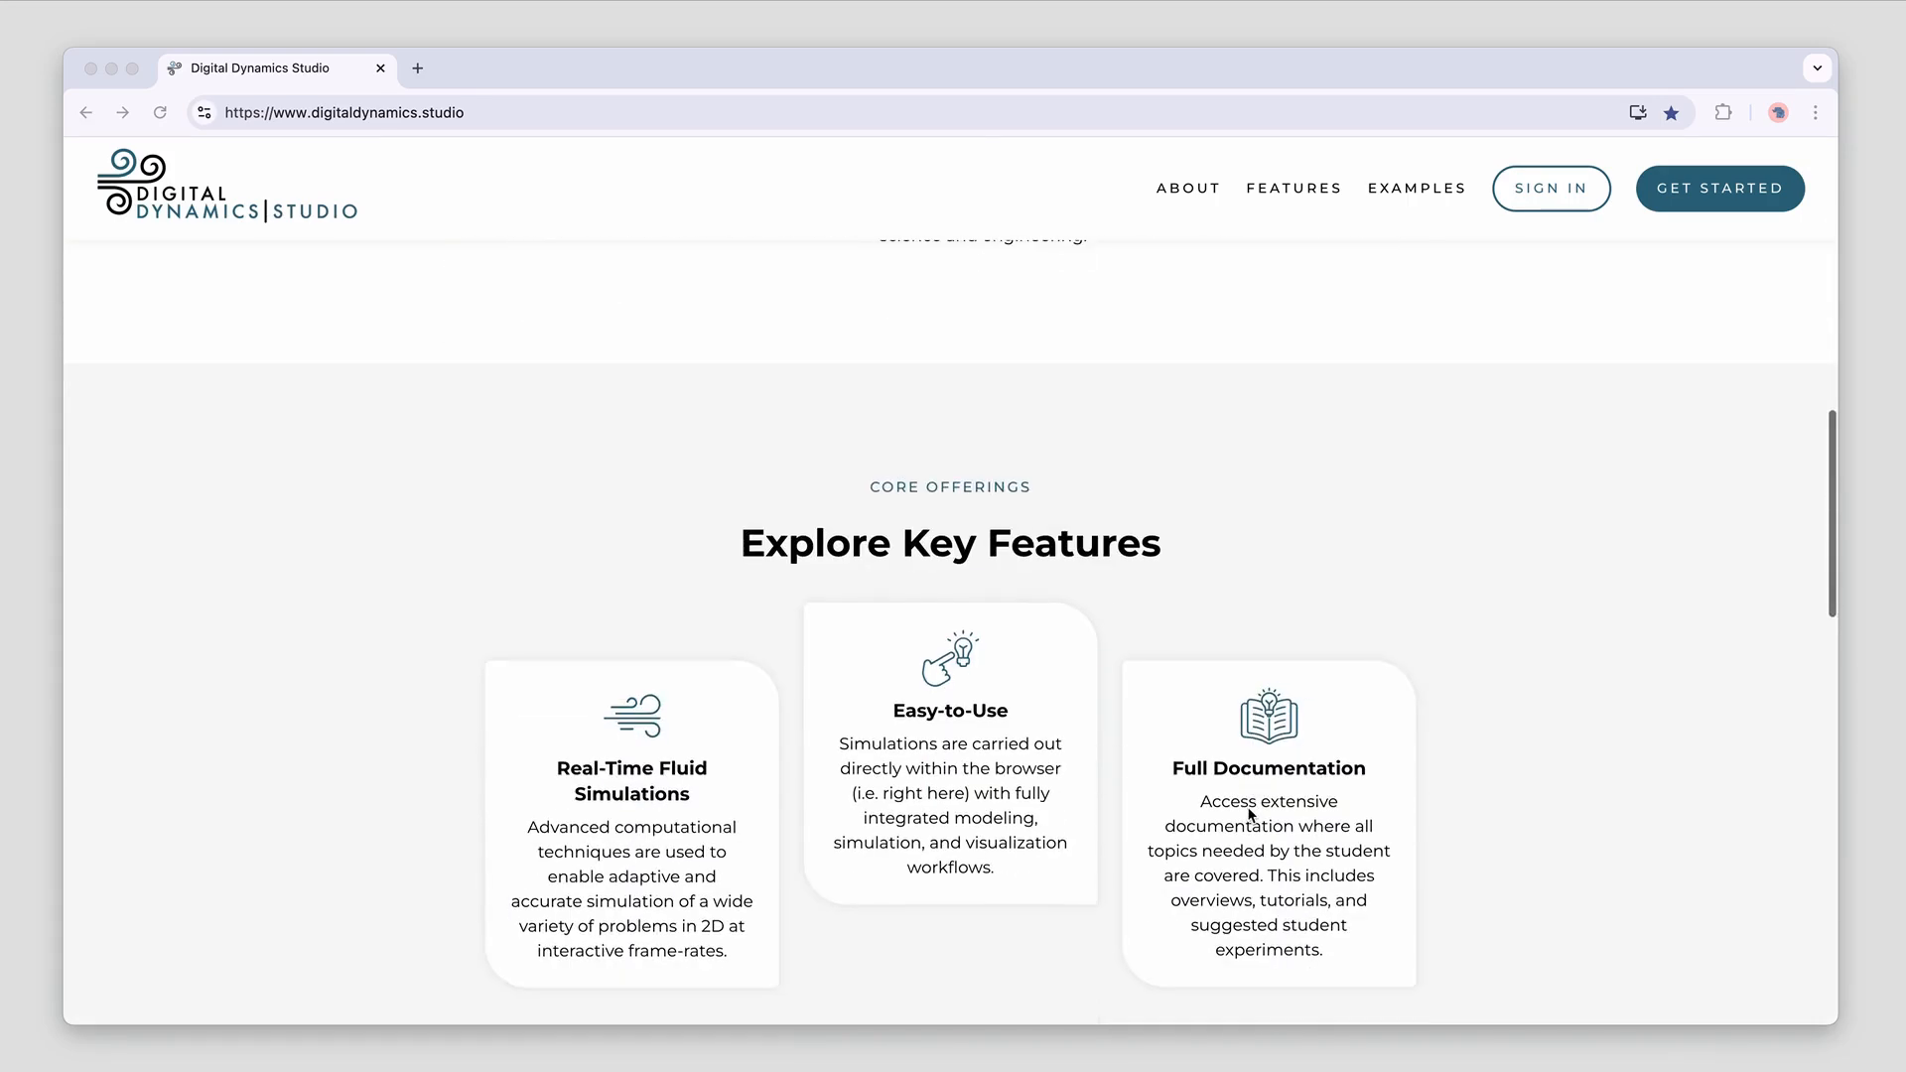
{"action": "scroll", "coordinate": [1128, 821], "scroll_direction": "up", "scroll_amount": 9}
{"action": "scroll", "coordinate": [1128, 816], "scroll_direction": "up", "scroll_amount": 5}
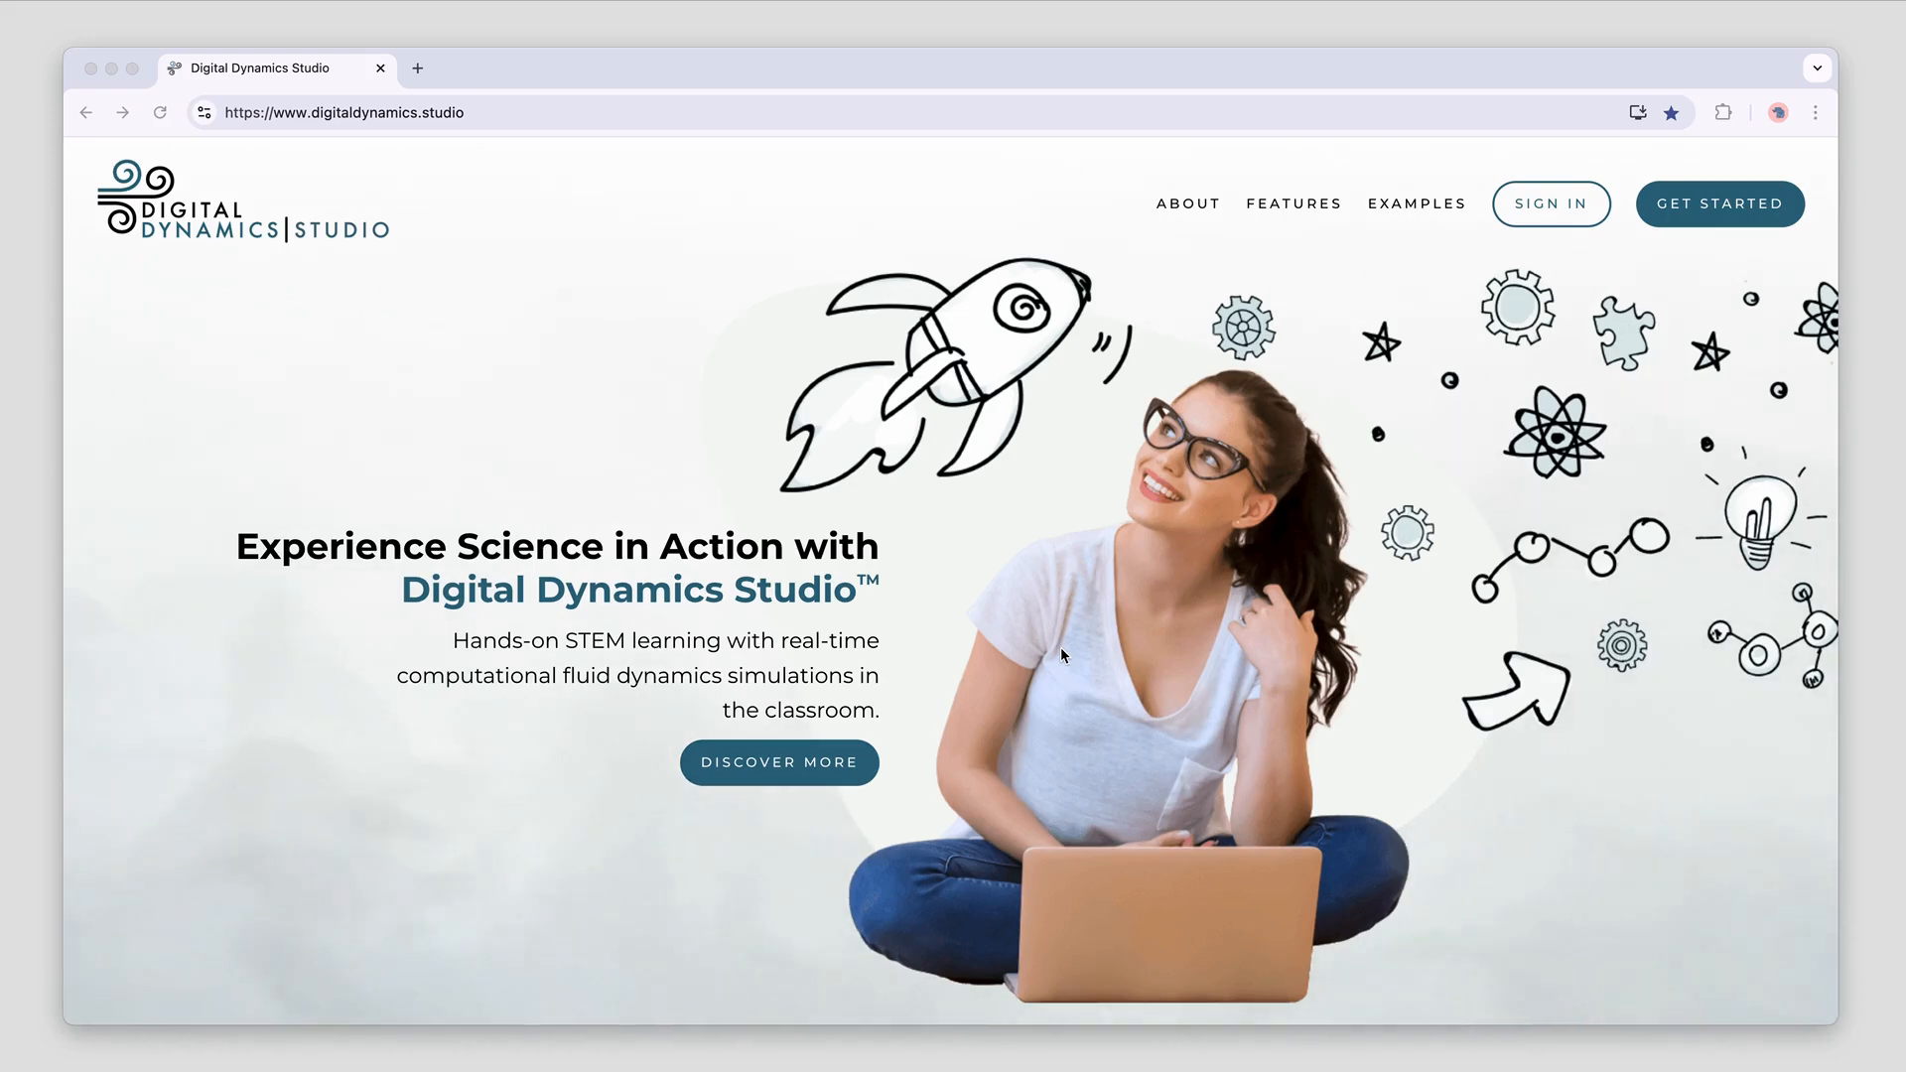
{"action": "scroll", "coordinate": [1175, 671], "scroll_direction": "down", "scroll_amount": 5}
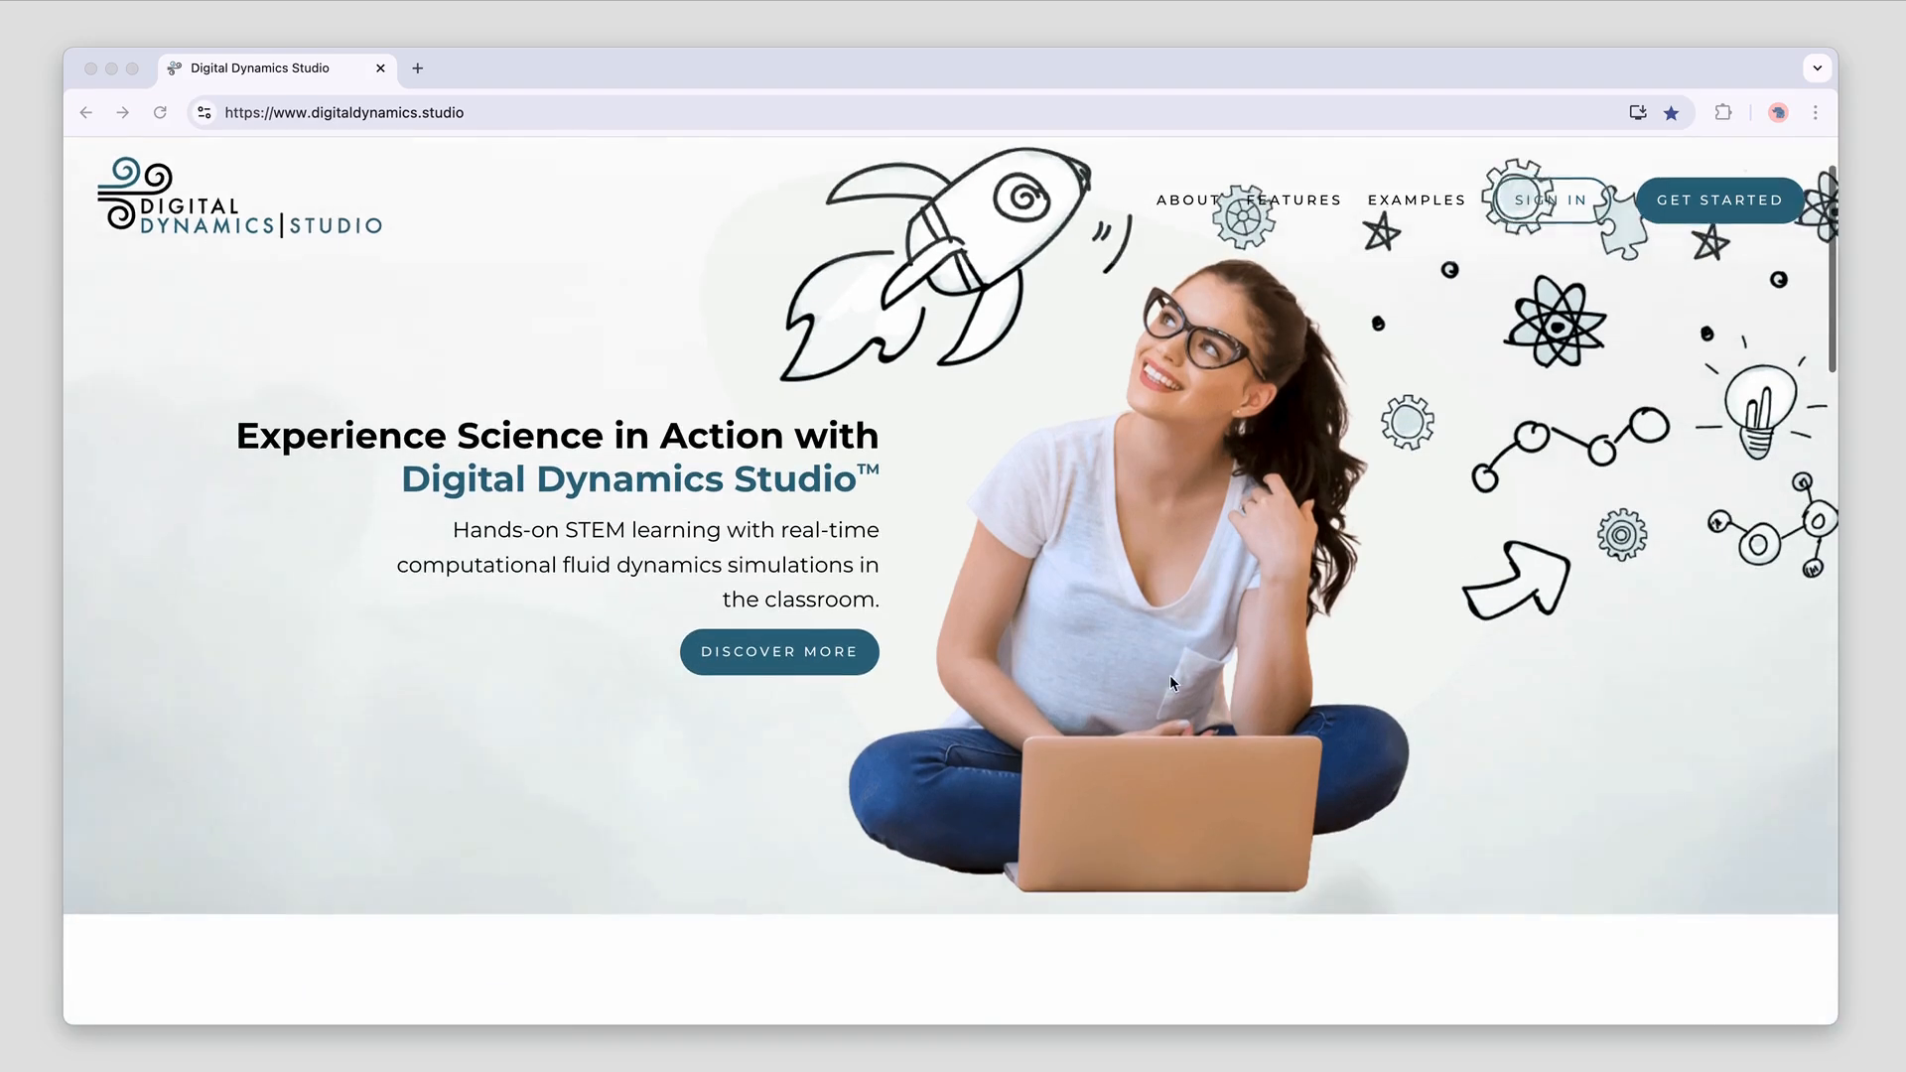
{"action": "scroll", "coordinate": [1152, 699], "scroll_direction": "down", "scroll_amount": 8}
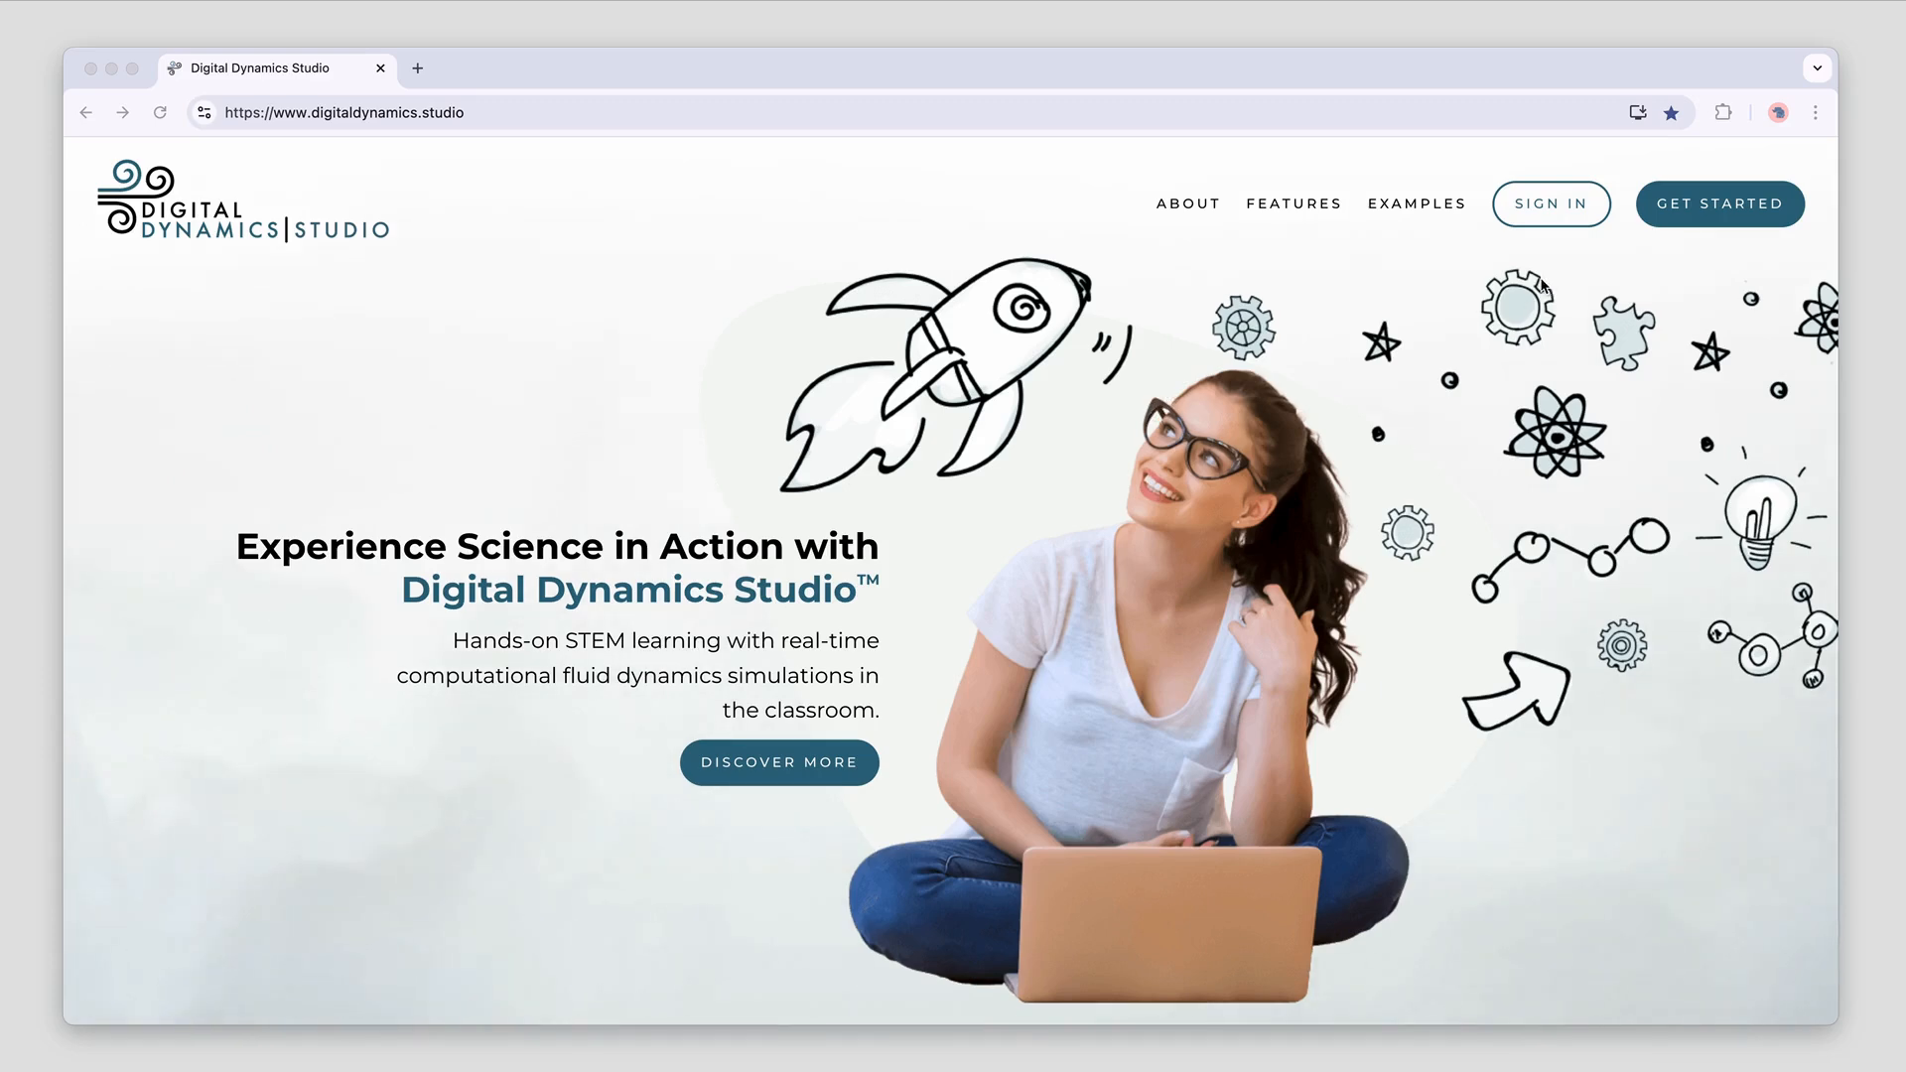
{"action": "left_click", "coordinate": [1726, 211]}
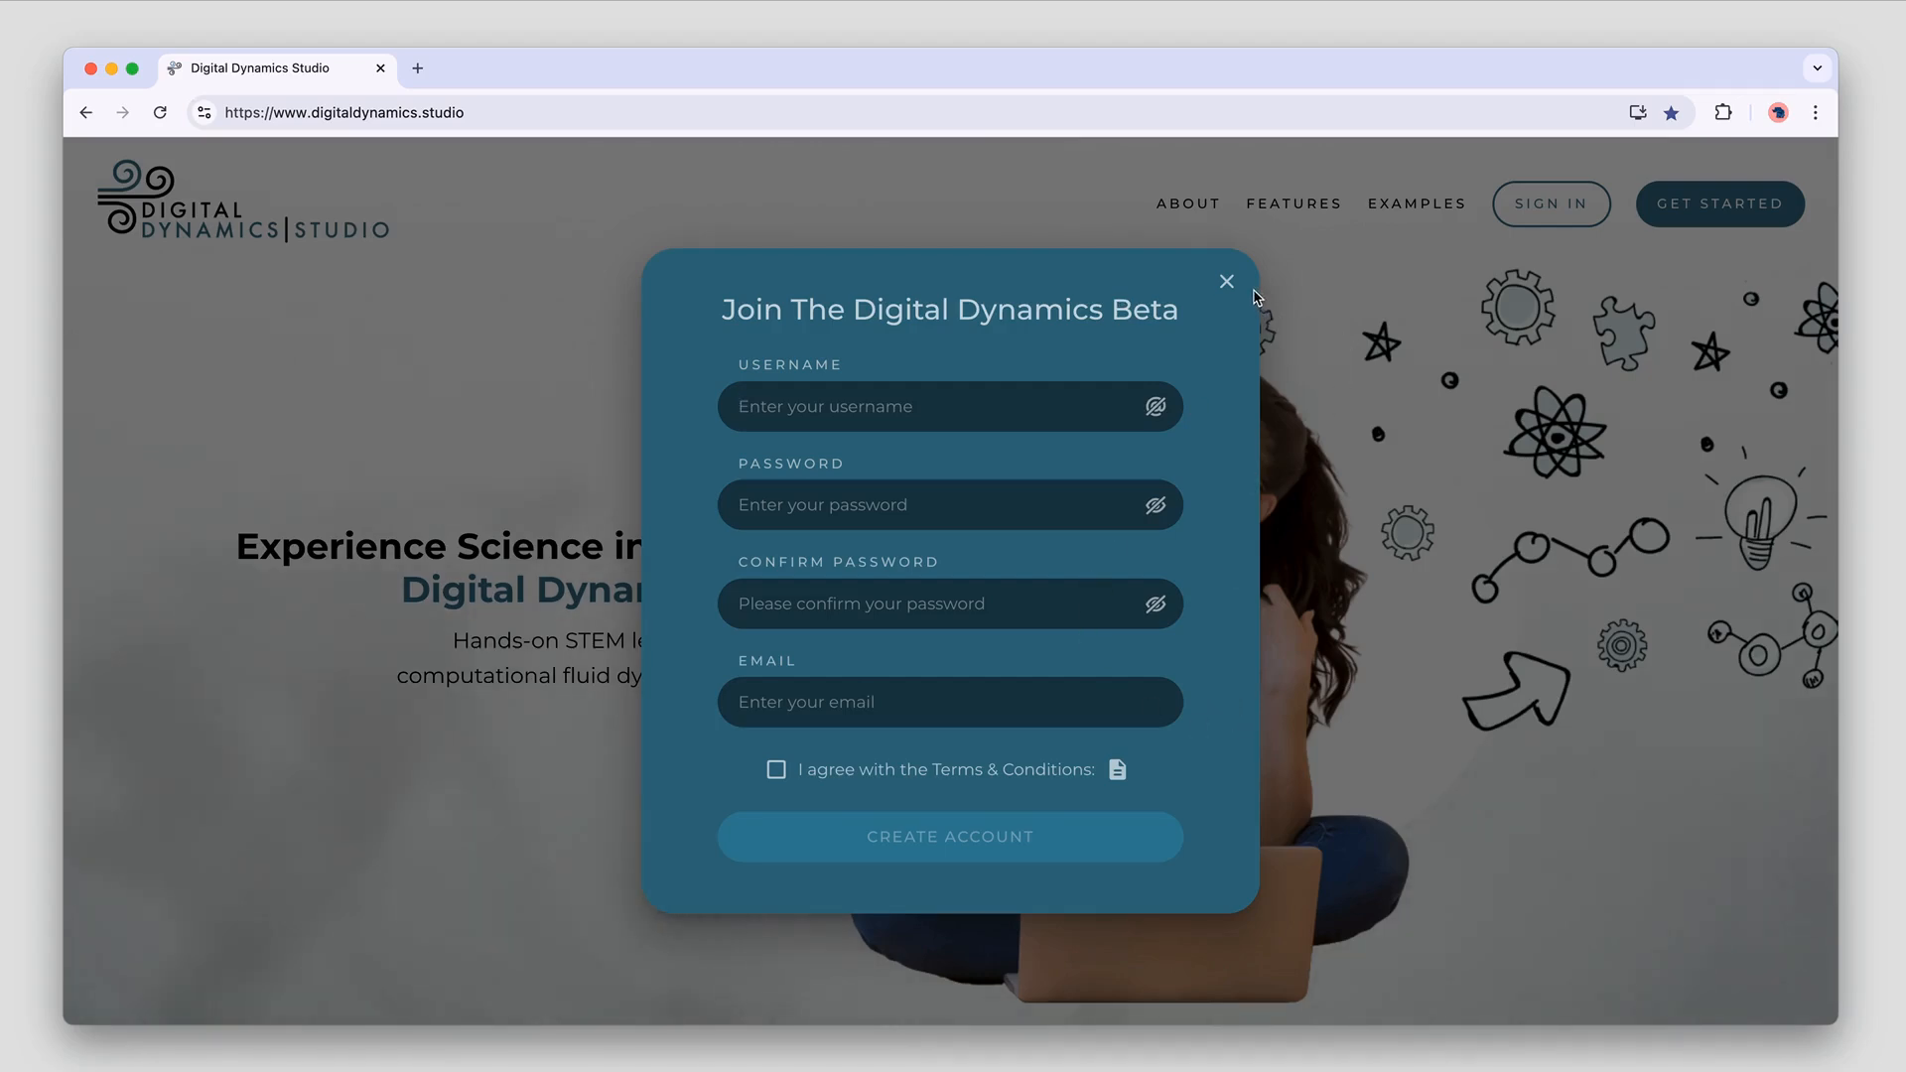
{"action": "left_click", "coordinate": [1241, 287]}
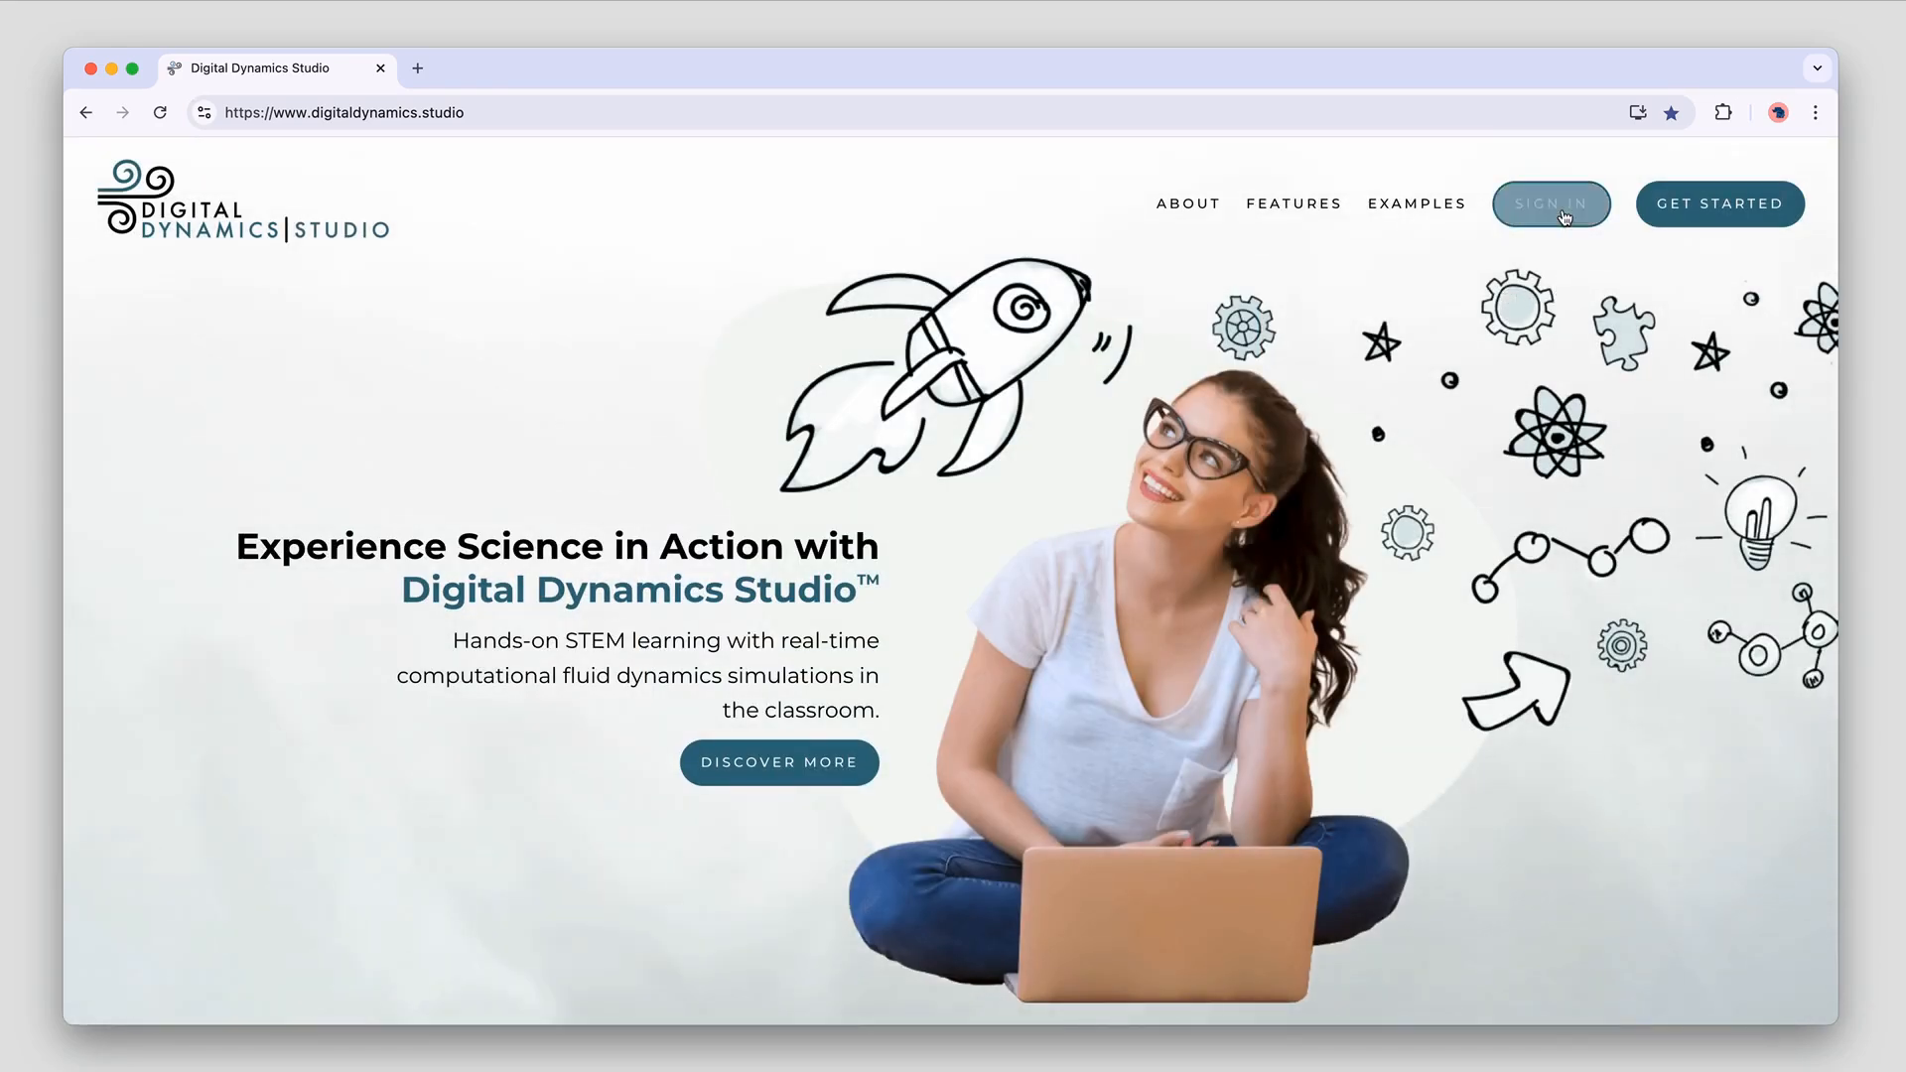
Sign in with the account username and password
{"action": "left_click", "coordinate": [1551, 203]}
{"action": "type", "text": "a"}
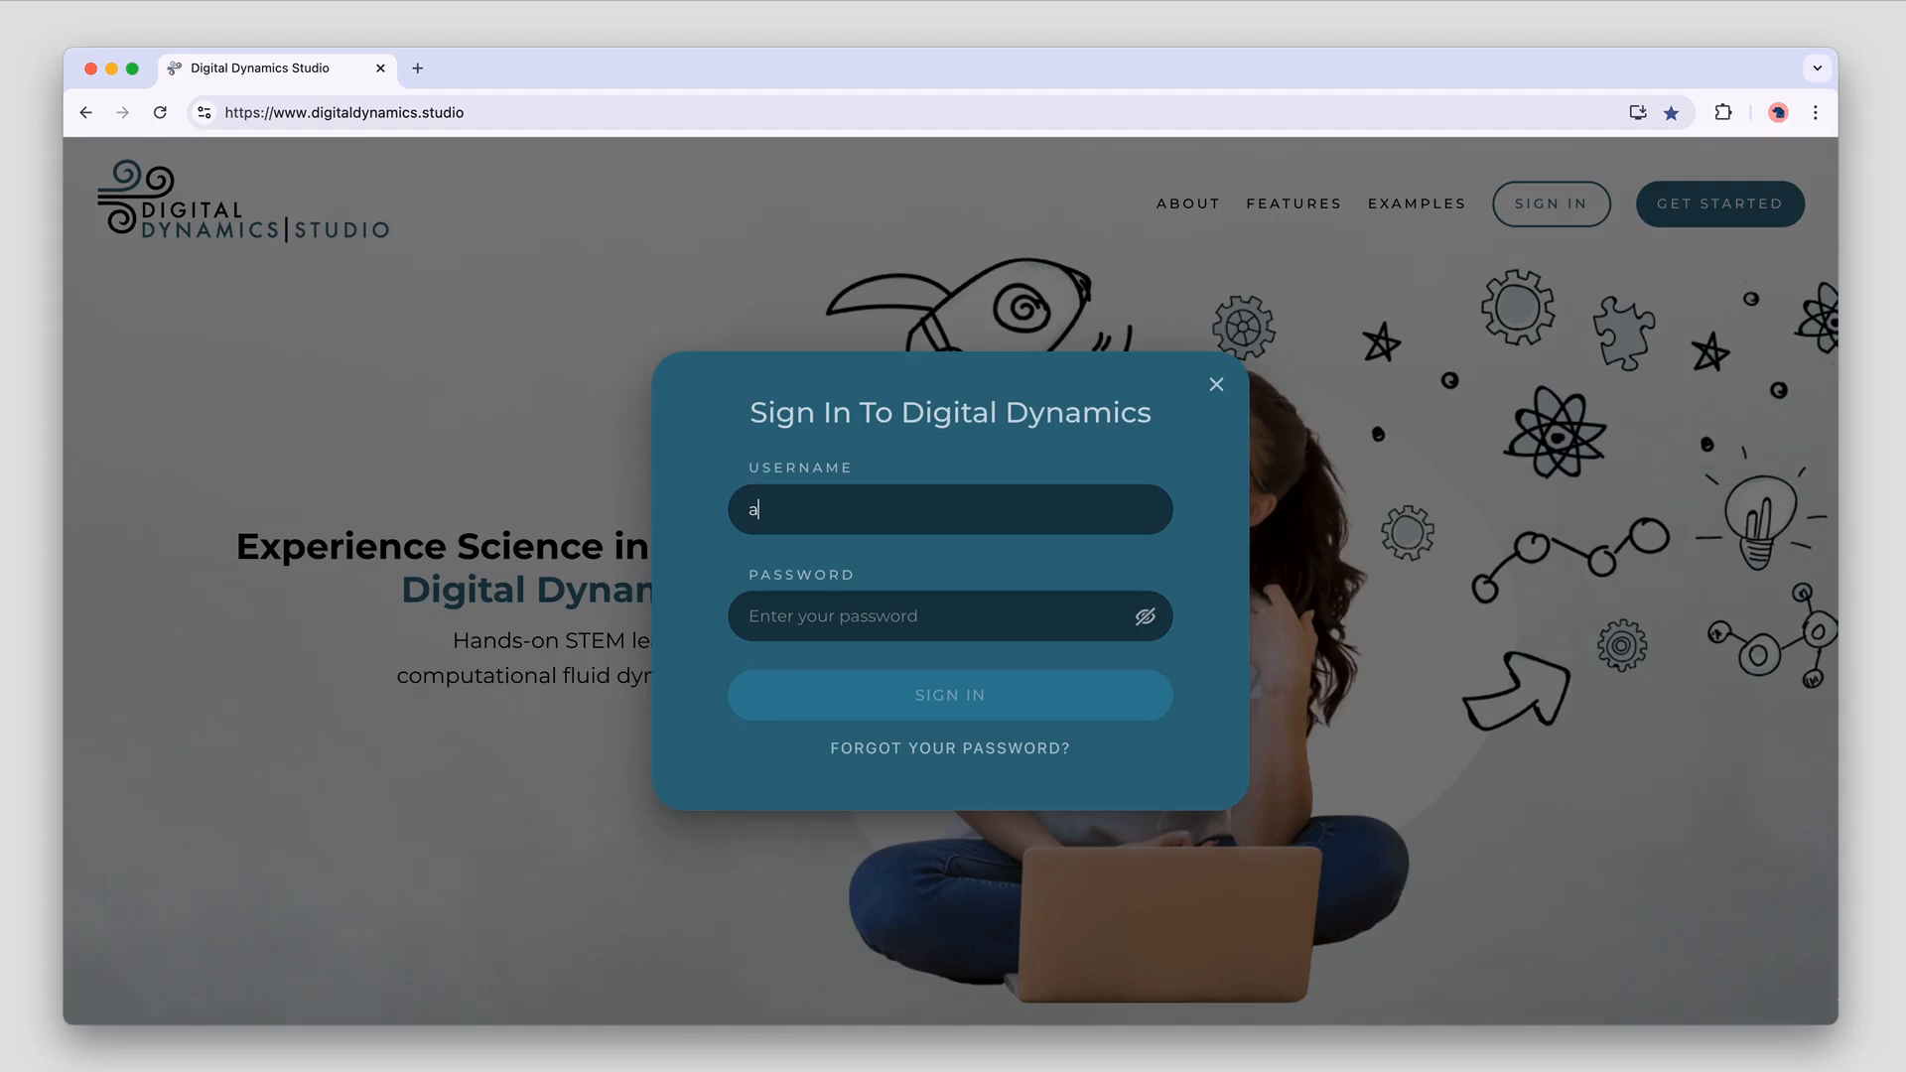
{"action": "type", "text": "johnp"}
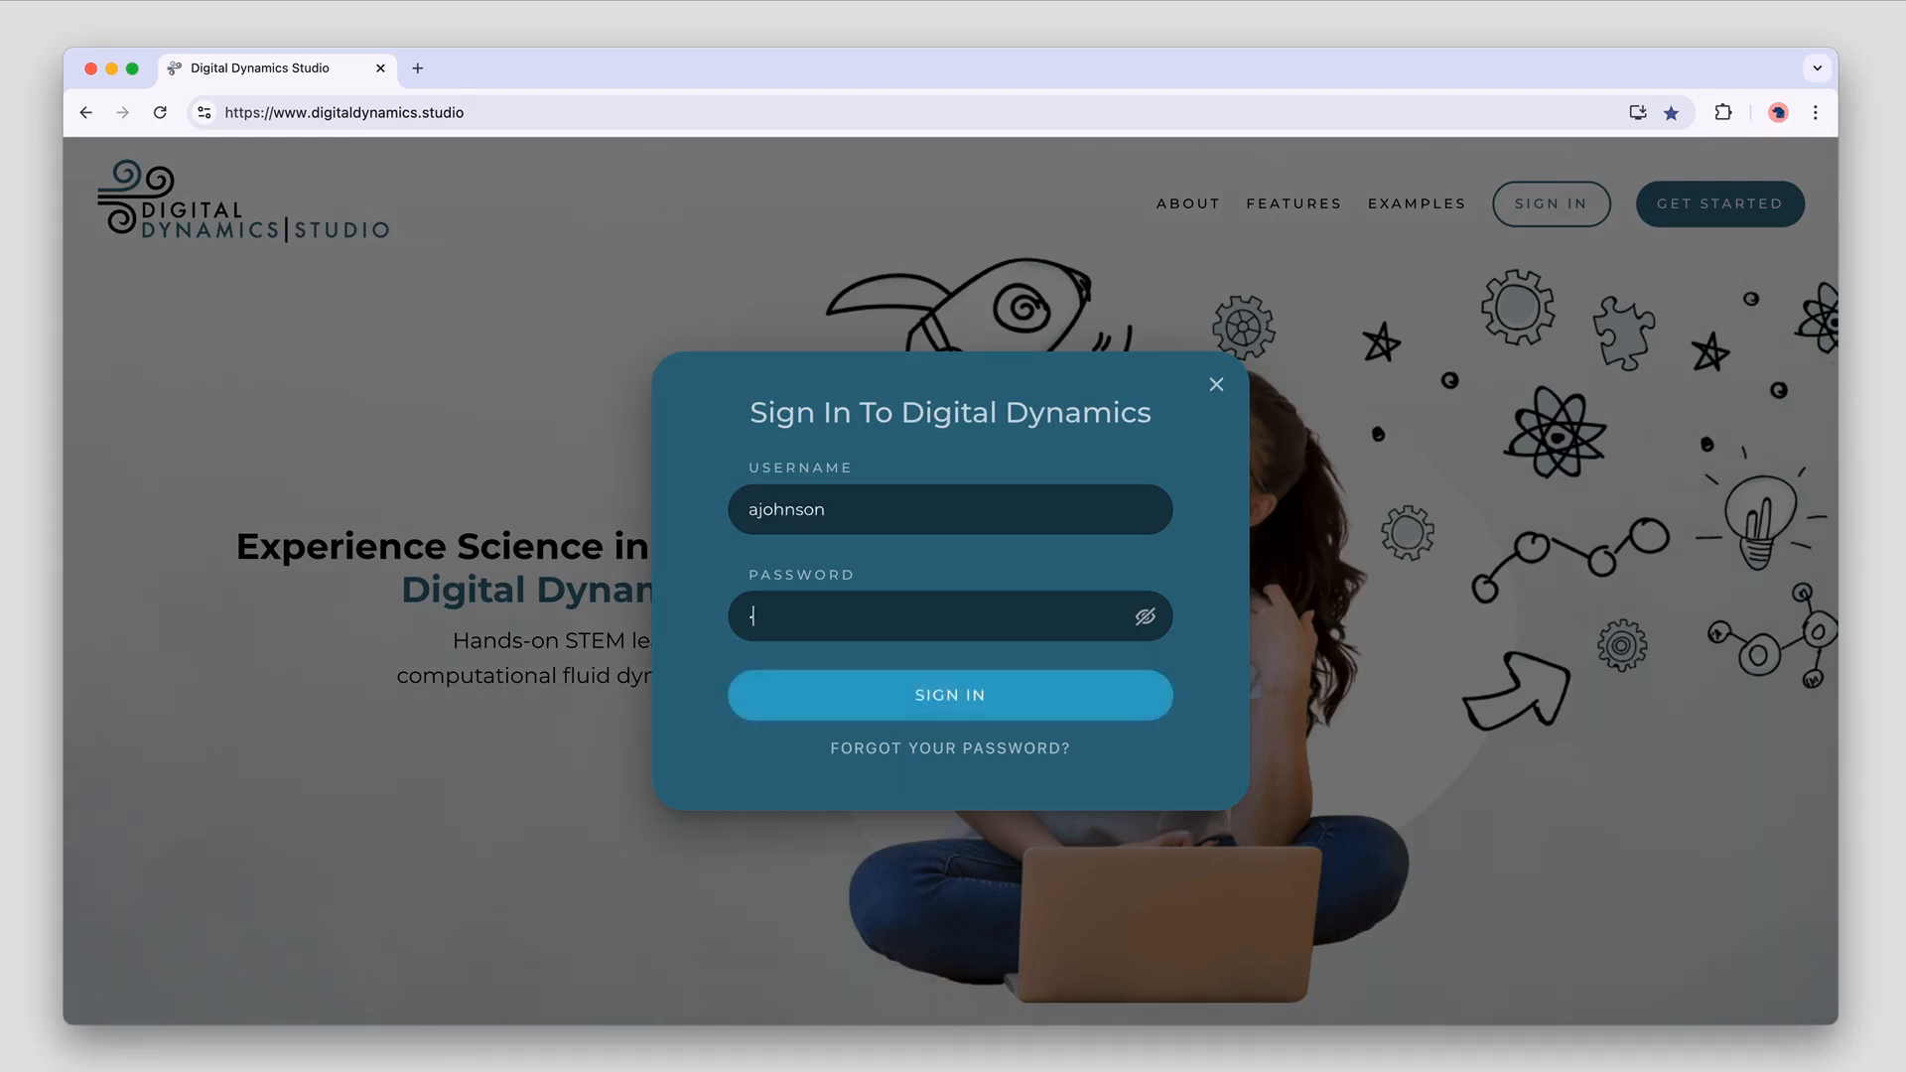
{"action": "type", "text": "••••••"}
{"action": "key", "text": "Return"}
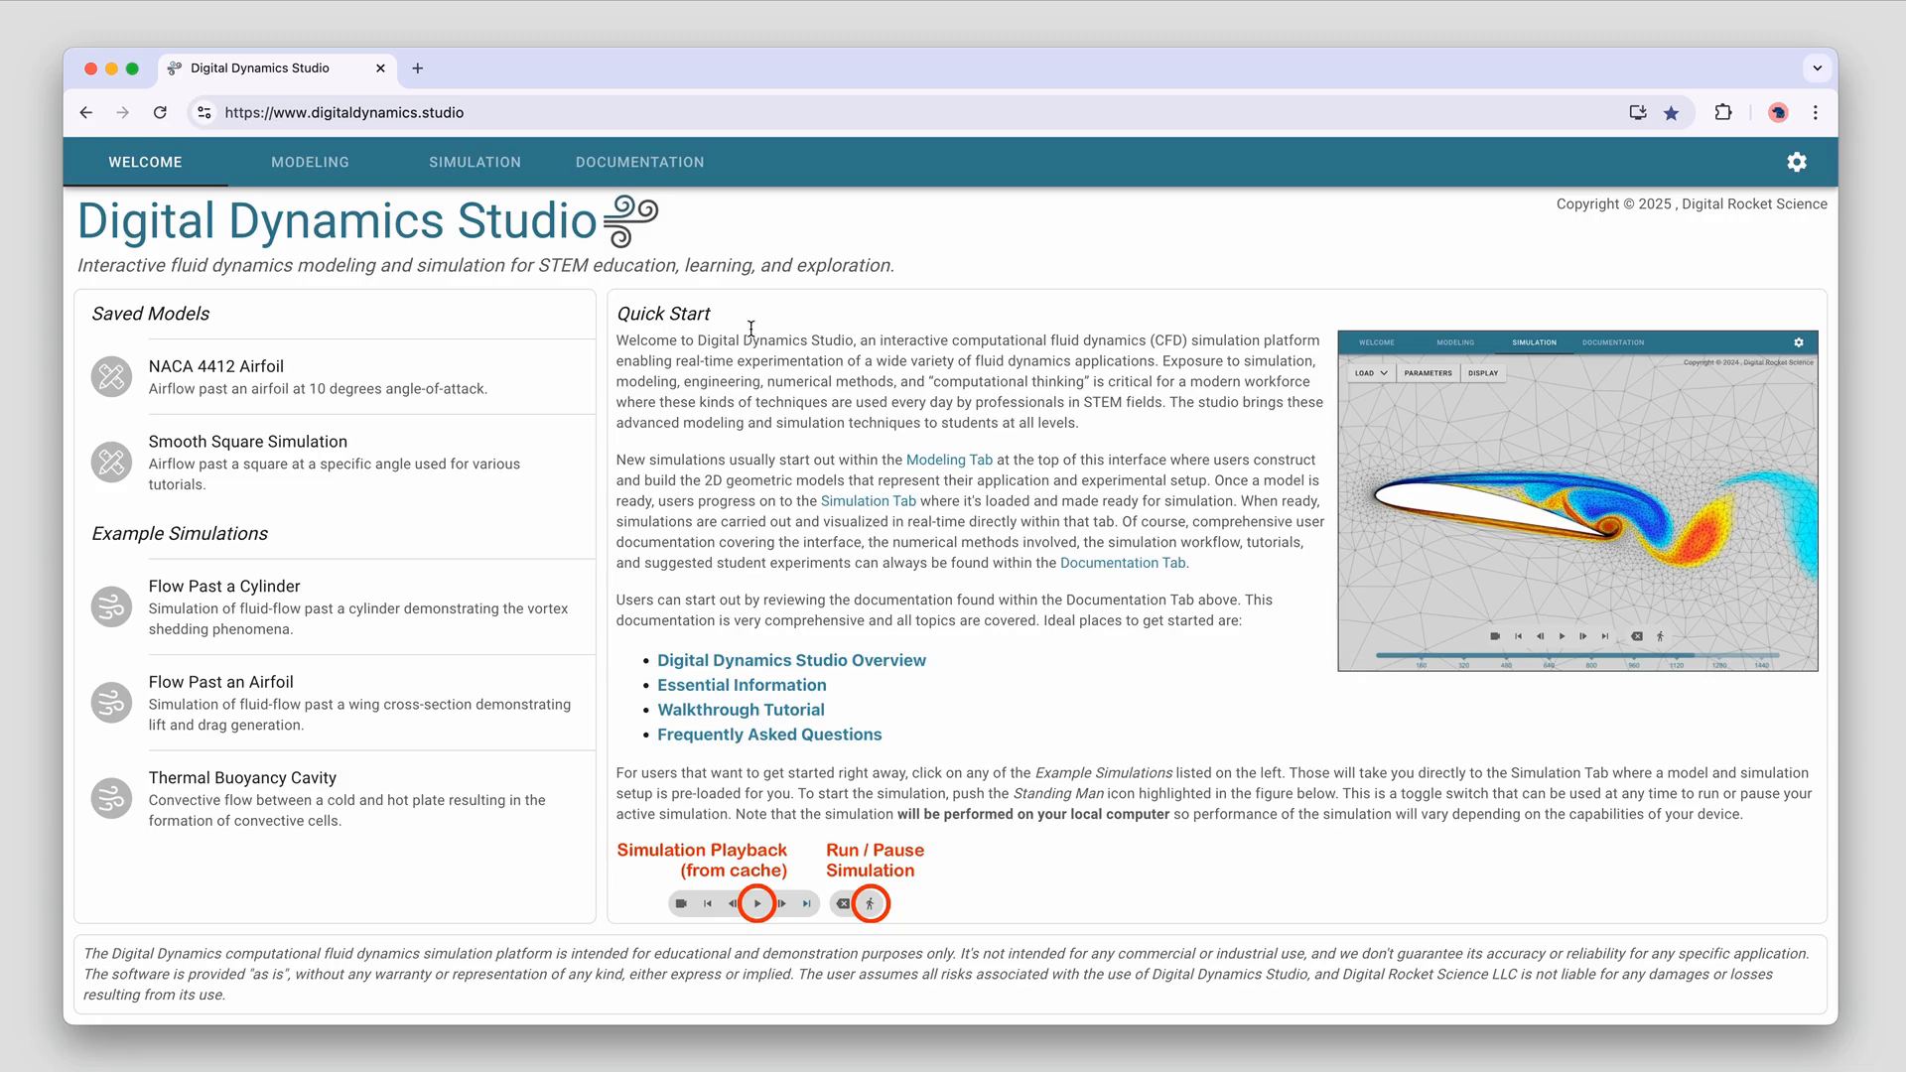
Read the Overview's Essential Information and Walkthrough Tutorial documentation pages
{"action": "left_click", "coordinate": [685, 166]}
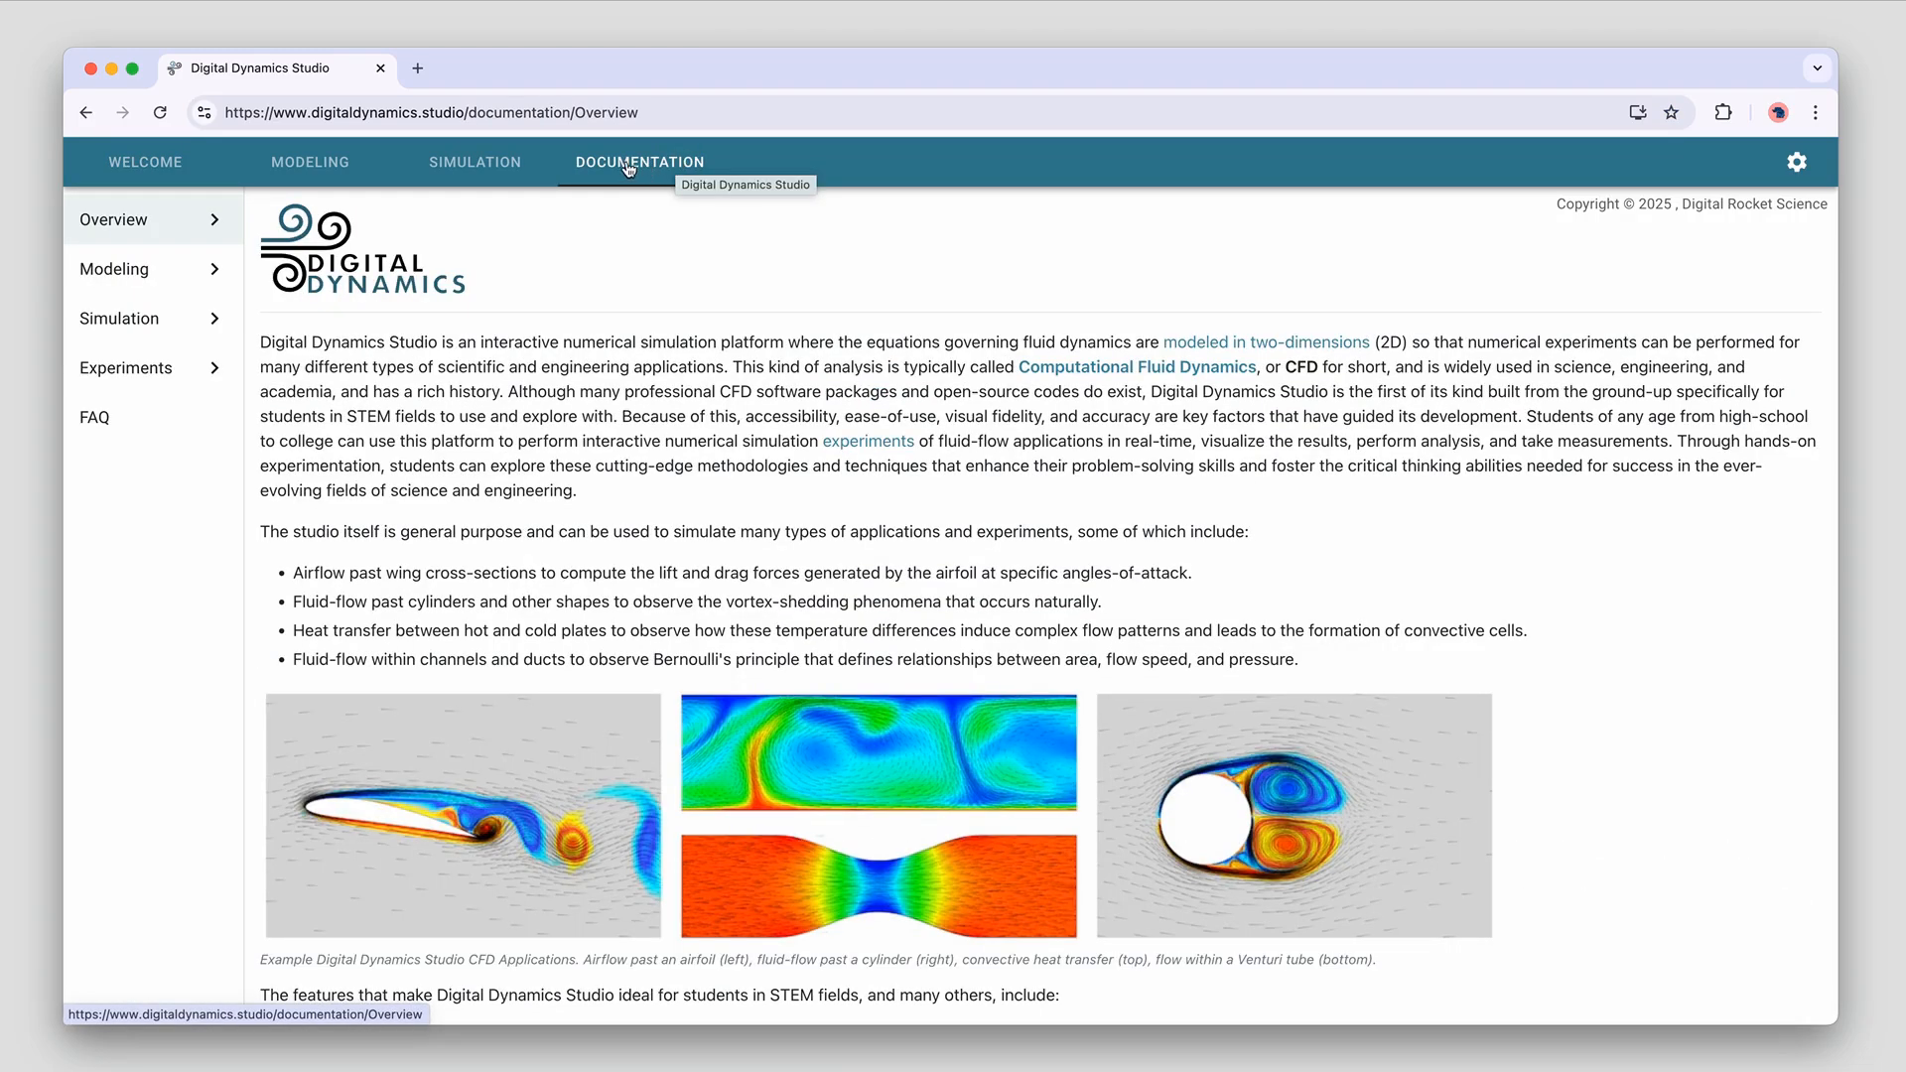
{"action": "scroll", "coordinate": [536, 457], "scroll_direction": "down", "scroll_amount": 15}
{"action": "scroll", "coordinate": [537, 456], "scroll_direction": "up", "scroll_amount": 14}
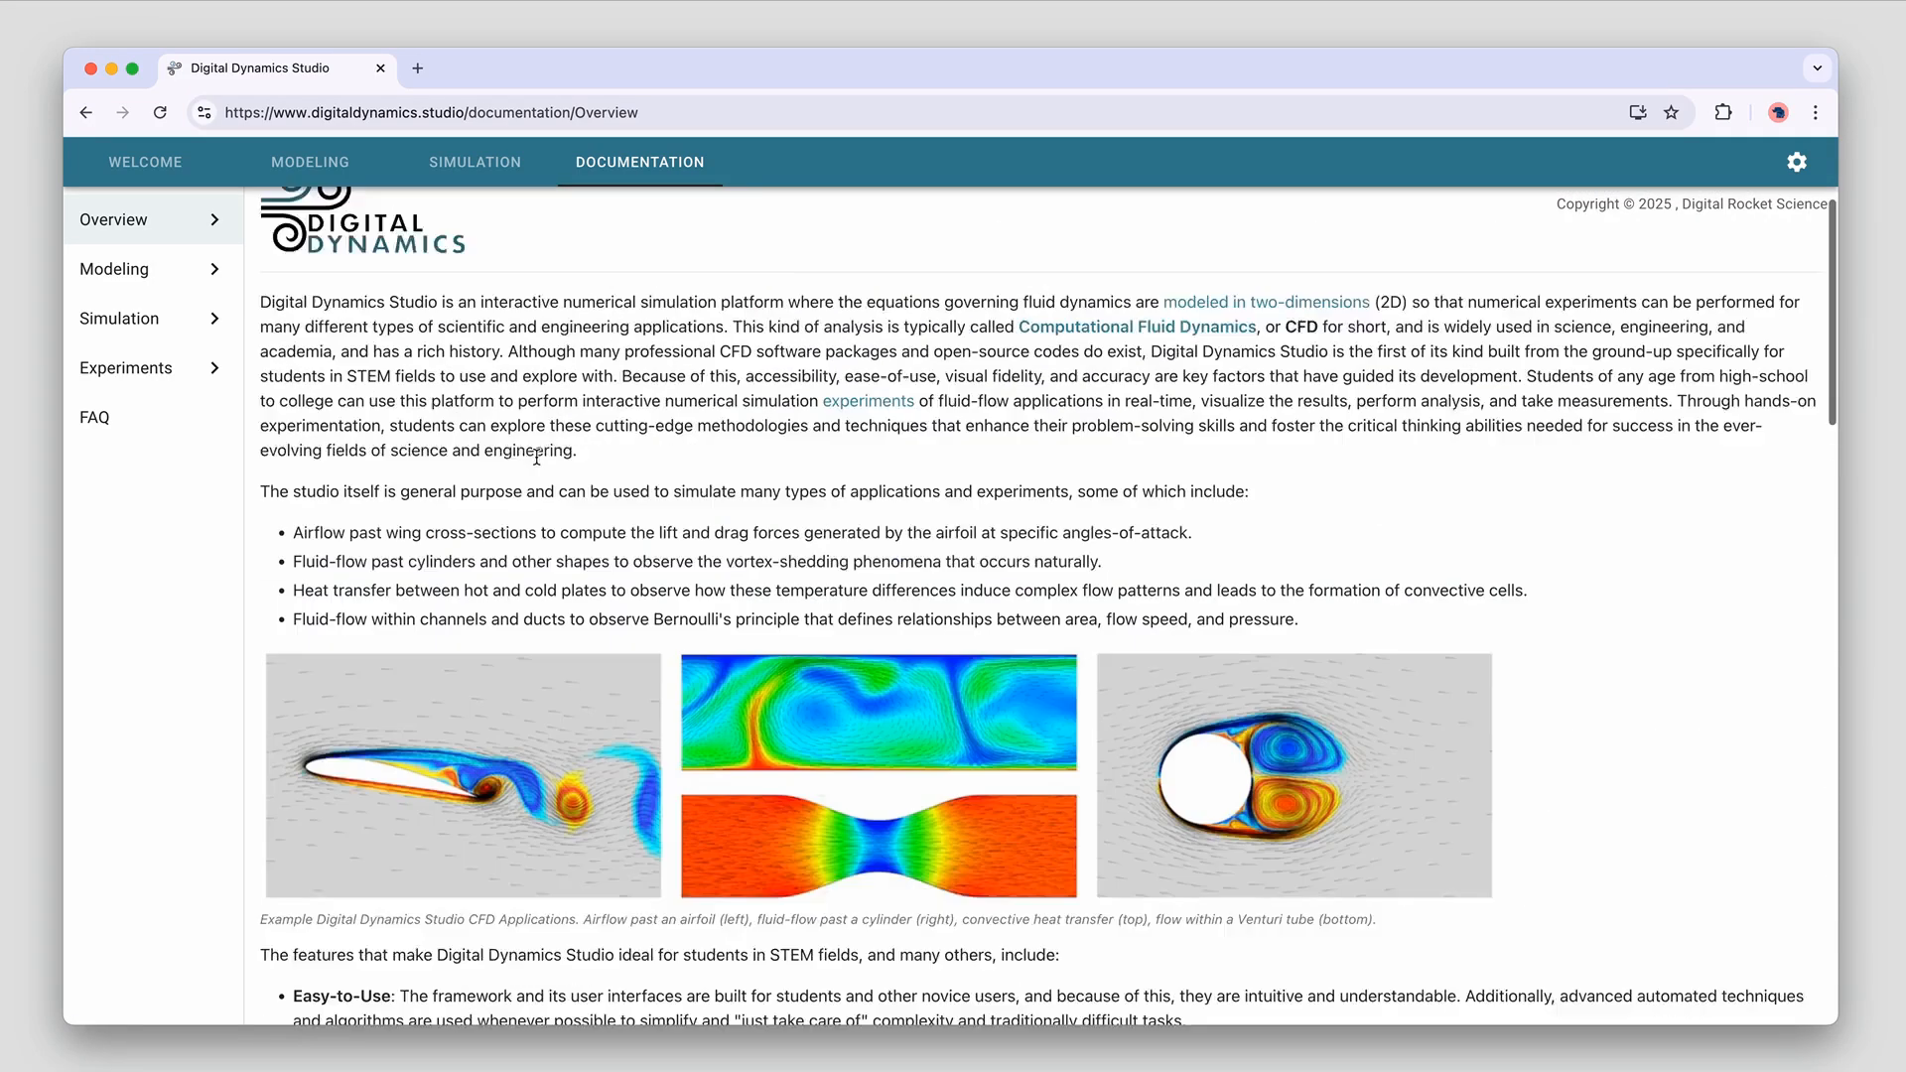
{"action": "scroll", "coordinate": [536, 457], "scroll_direction": "up", "scroll_amount": 1}
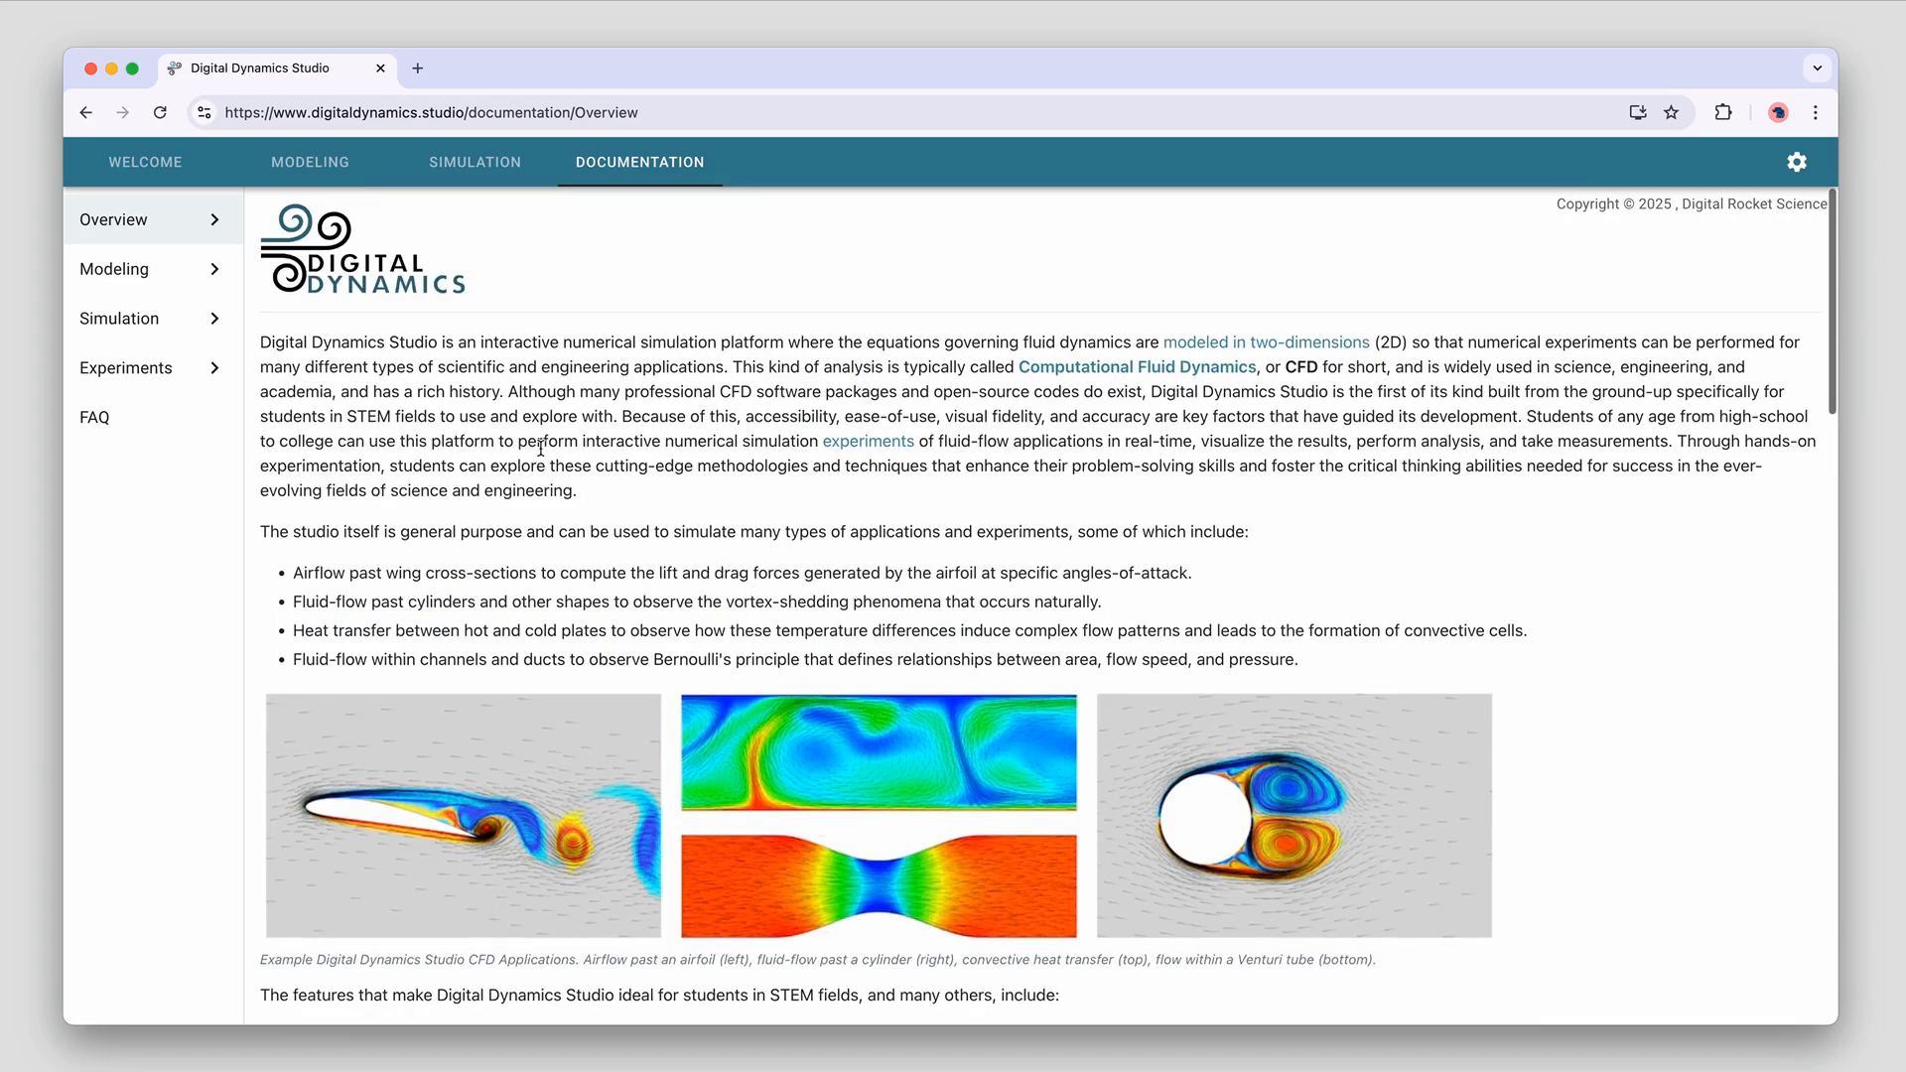
{"action": "left_click", "coordinate": [215, 221]}
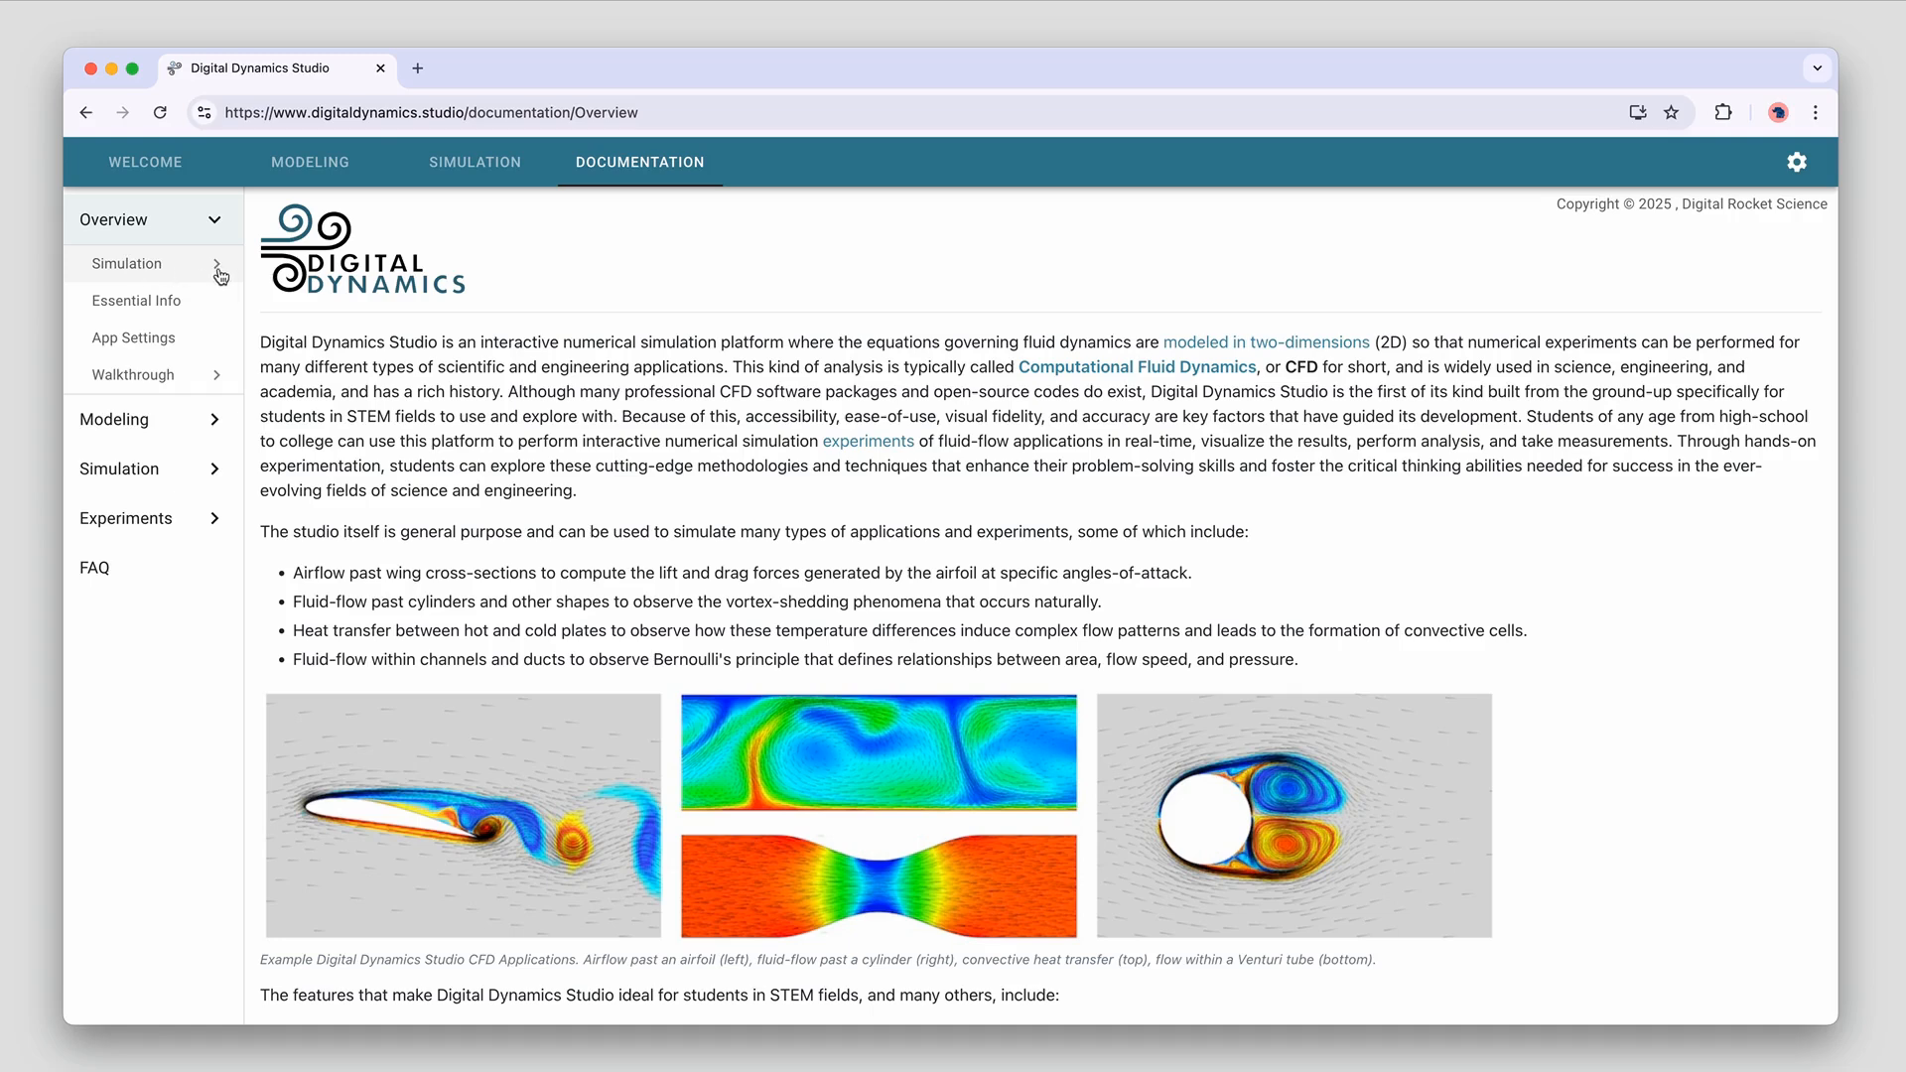
{"action": "left_click", "coordinate": [164, 307]}
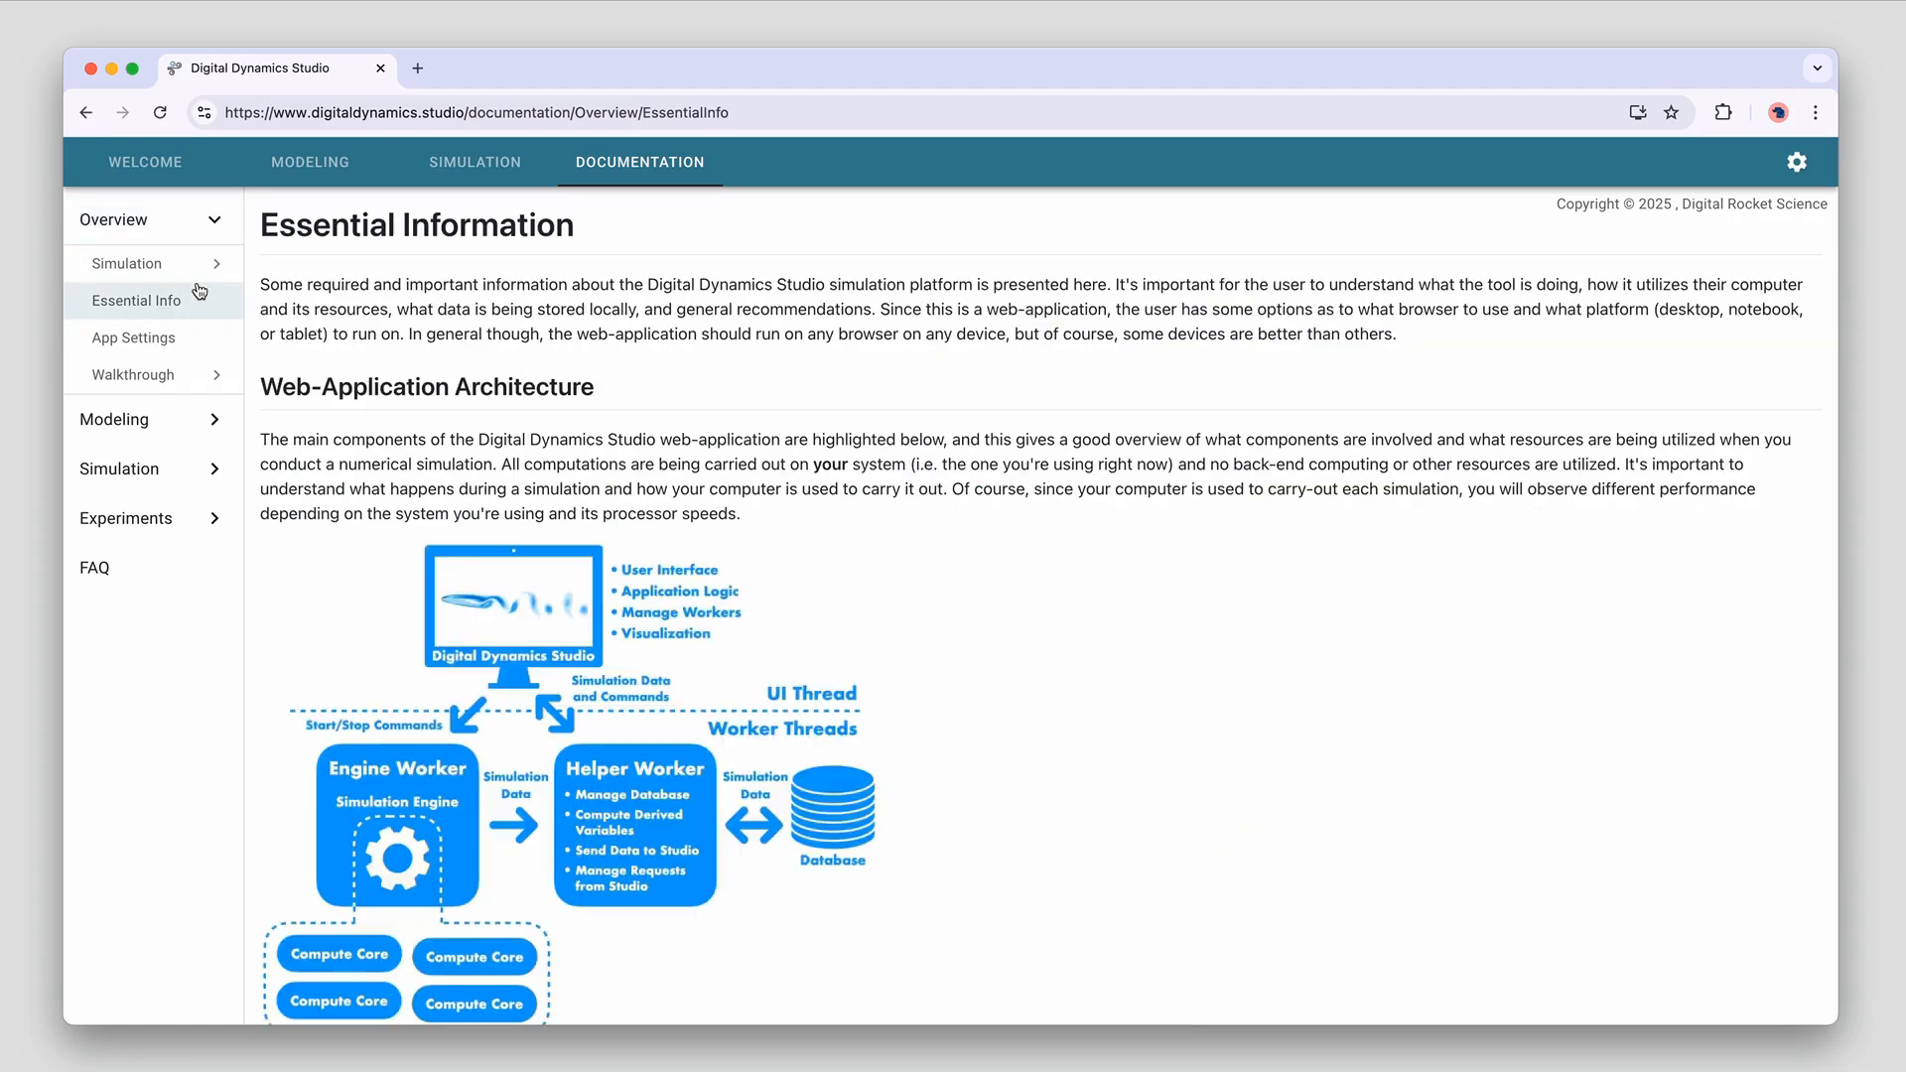
{"action": "left_click", "coordinate": [225, 381]}
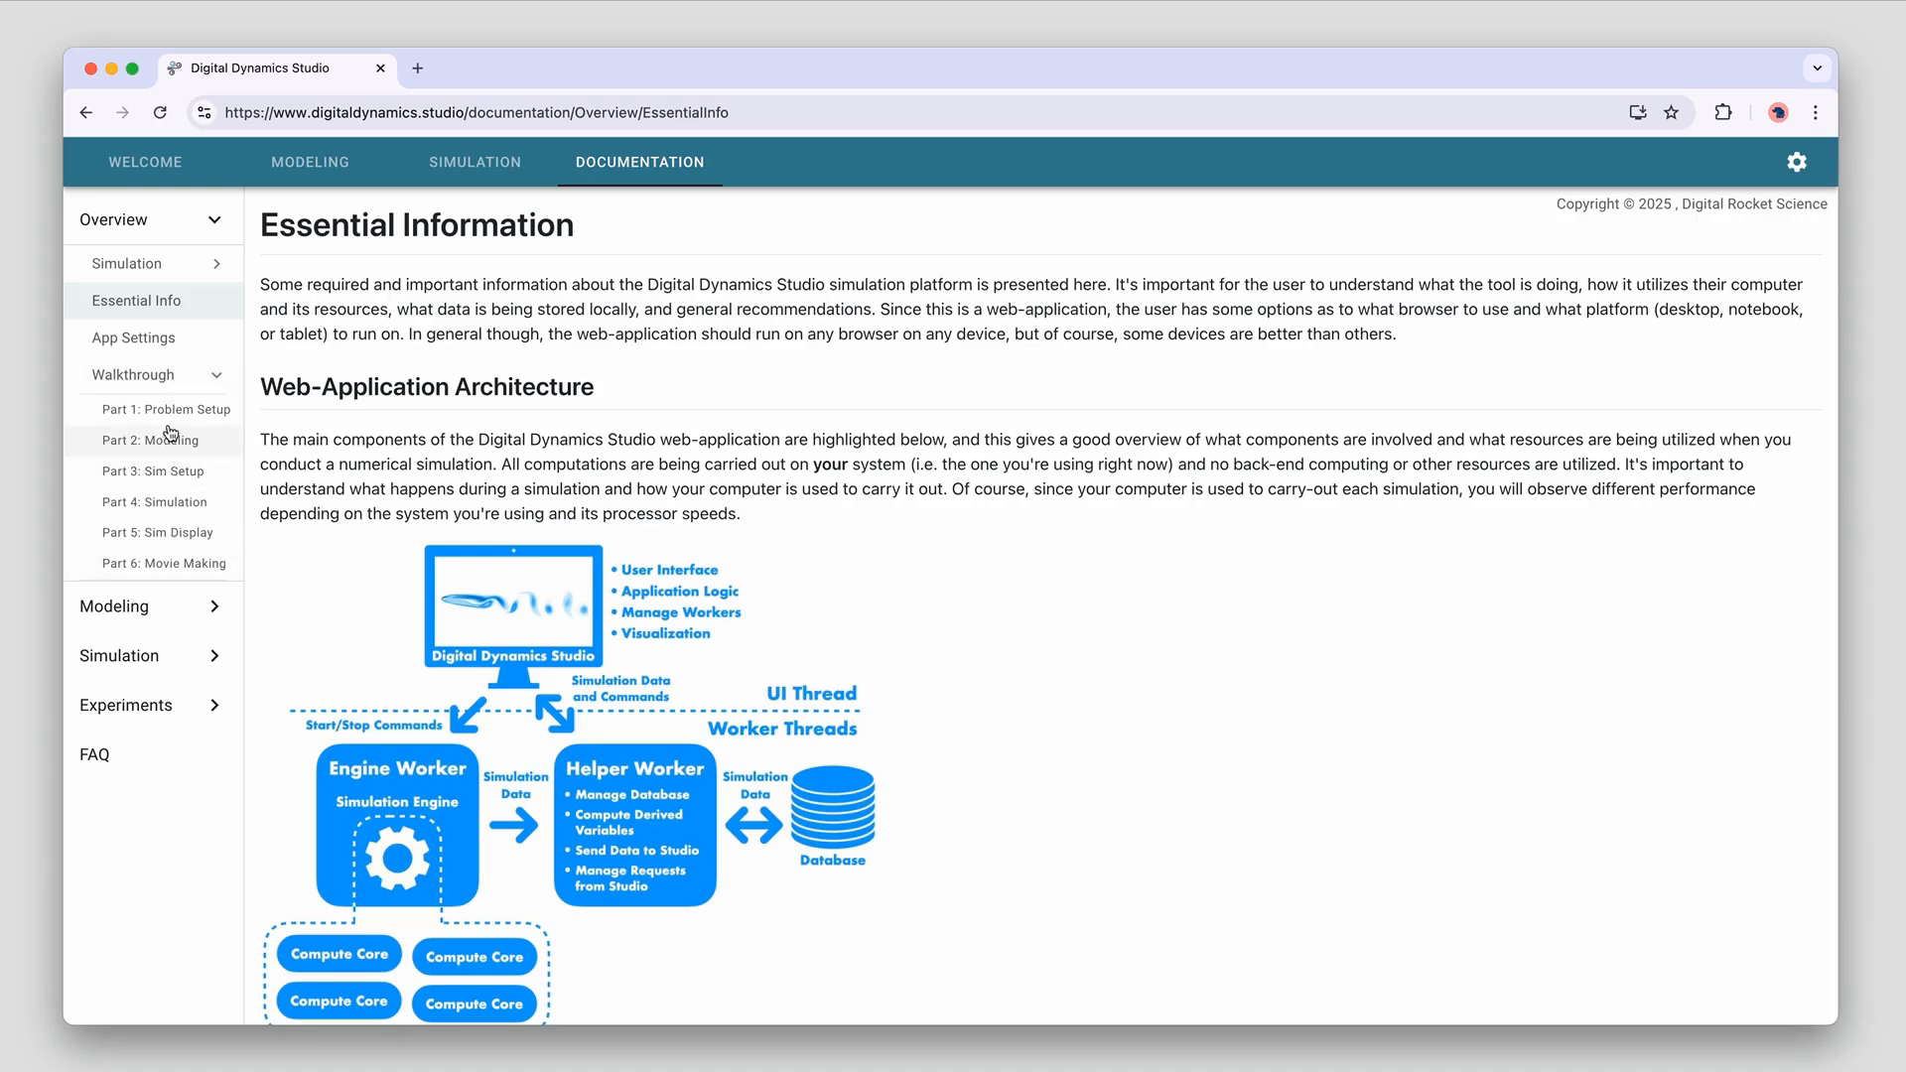
{"action": "left_click", "coordinate": [155, 384]}
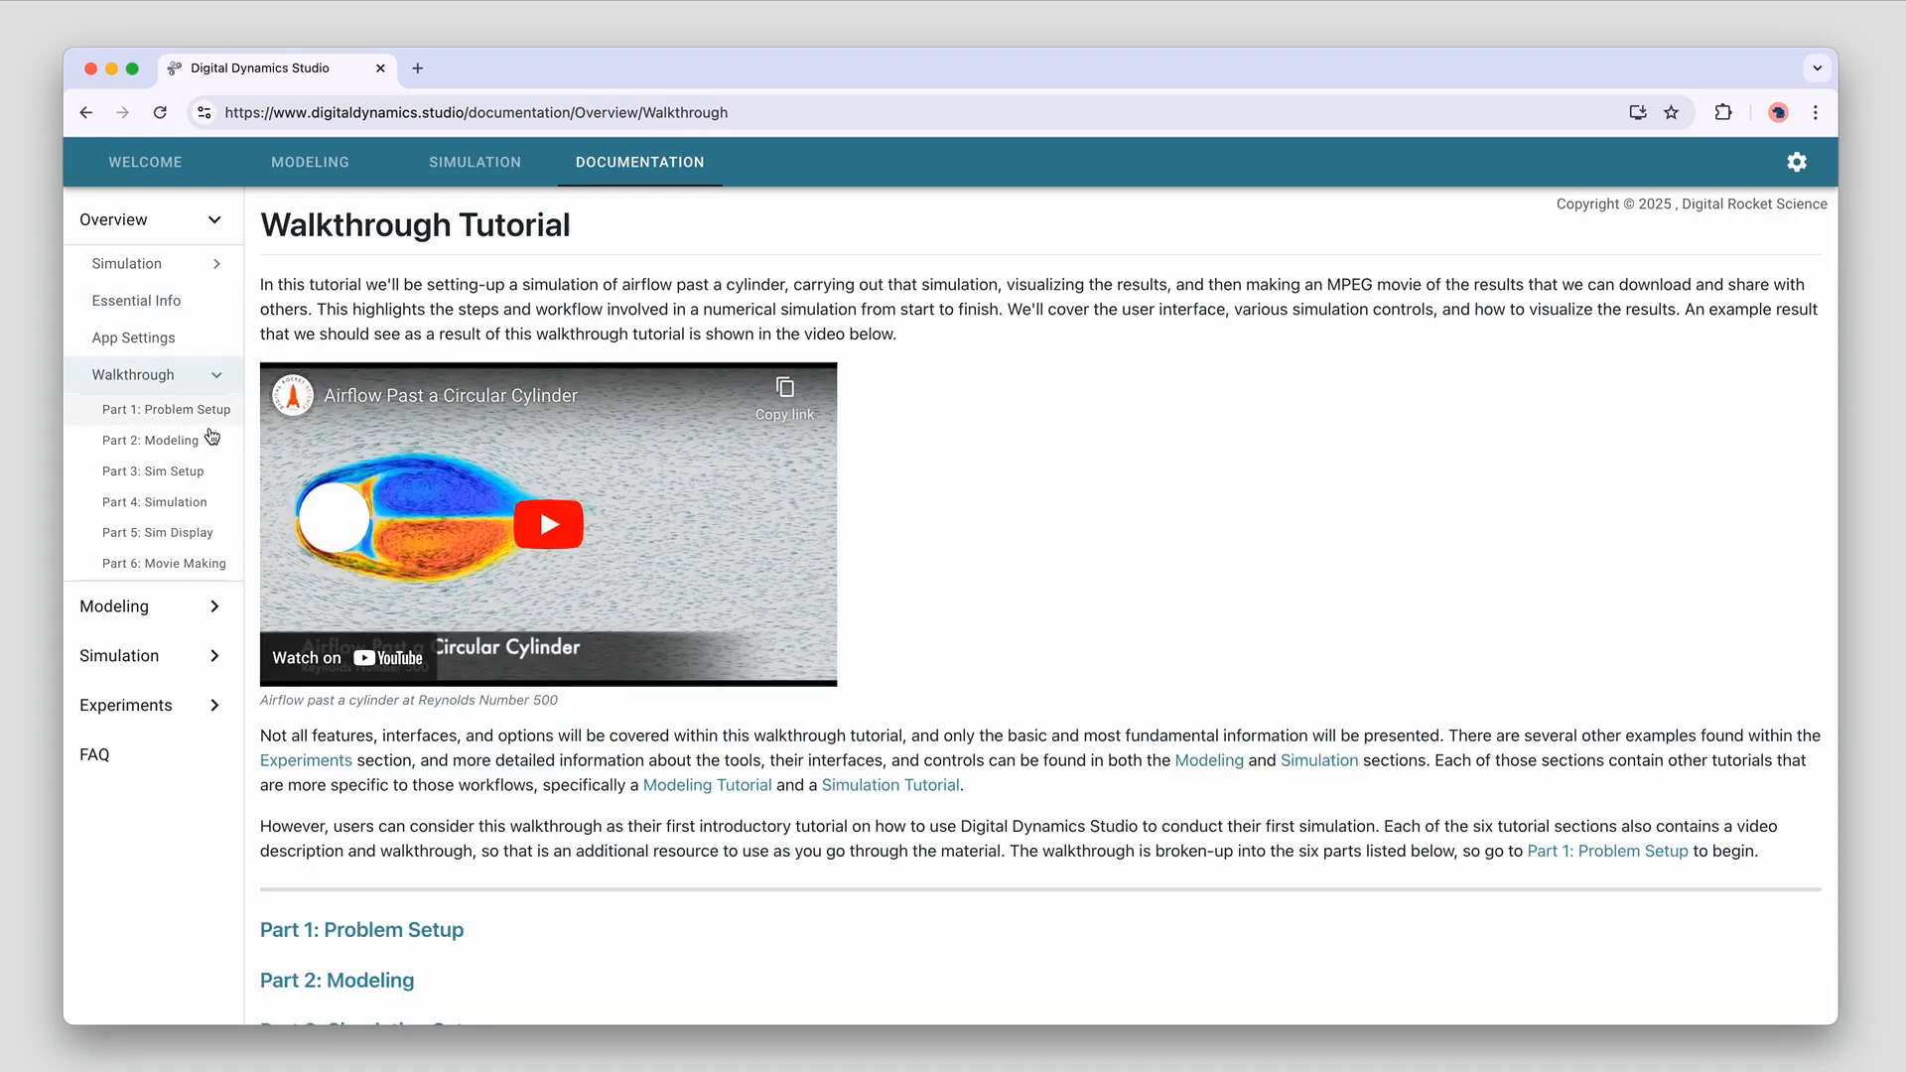
Collapse Overview and open the Modeling topics' Curve Basics and Interface pages
{"action": "left_click", "coordinate": [214, 220]}
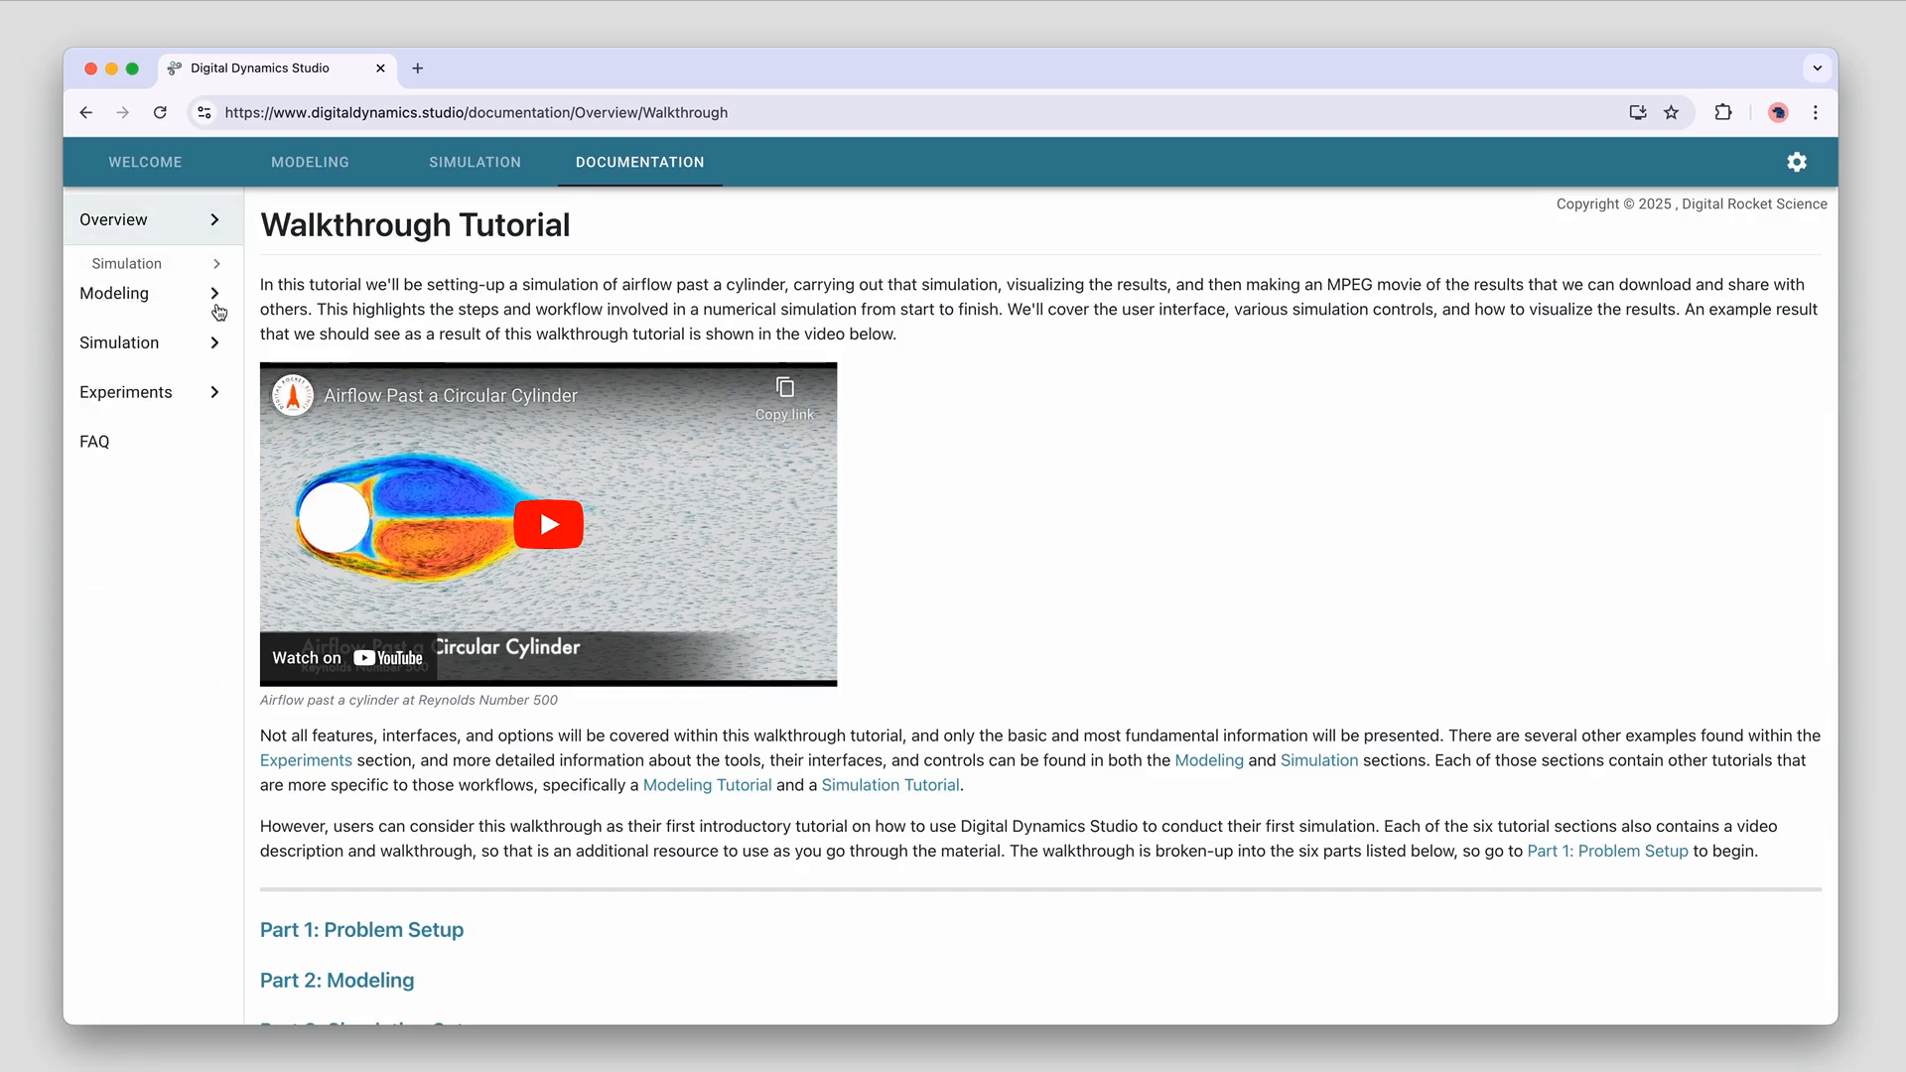
{"action": "left_click", "coordinate": [214, 272]}
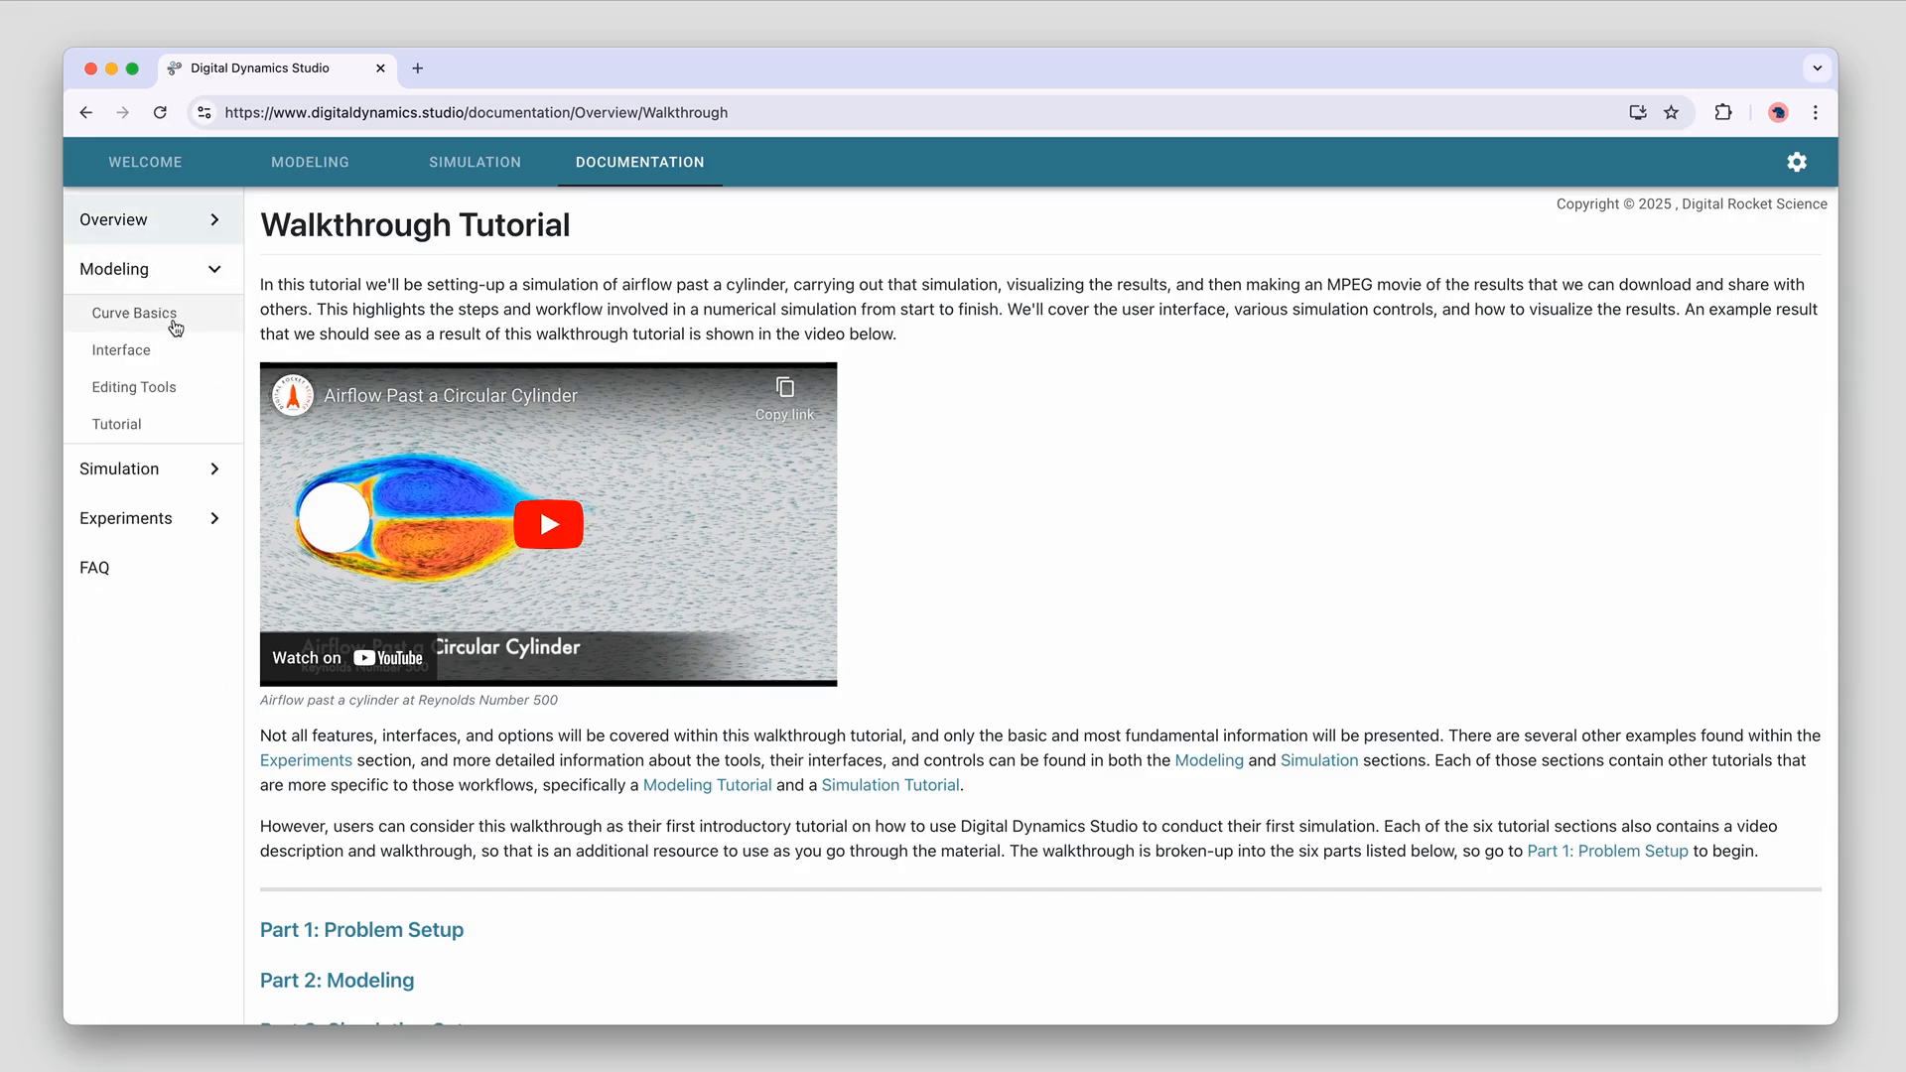
{"action": "left_click", "coordinate": [159, 313]}
{"action": "left_click", "coordinate": [156, 356]}
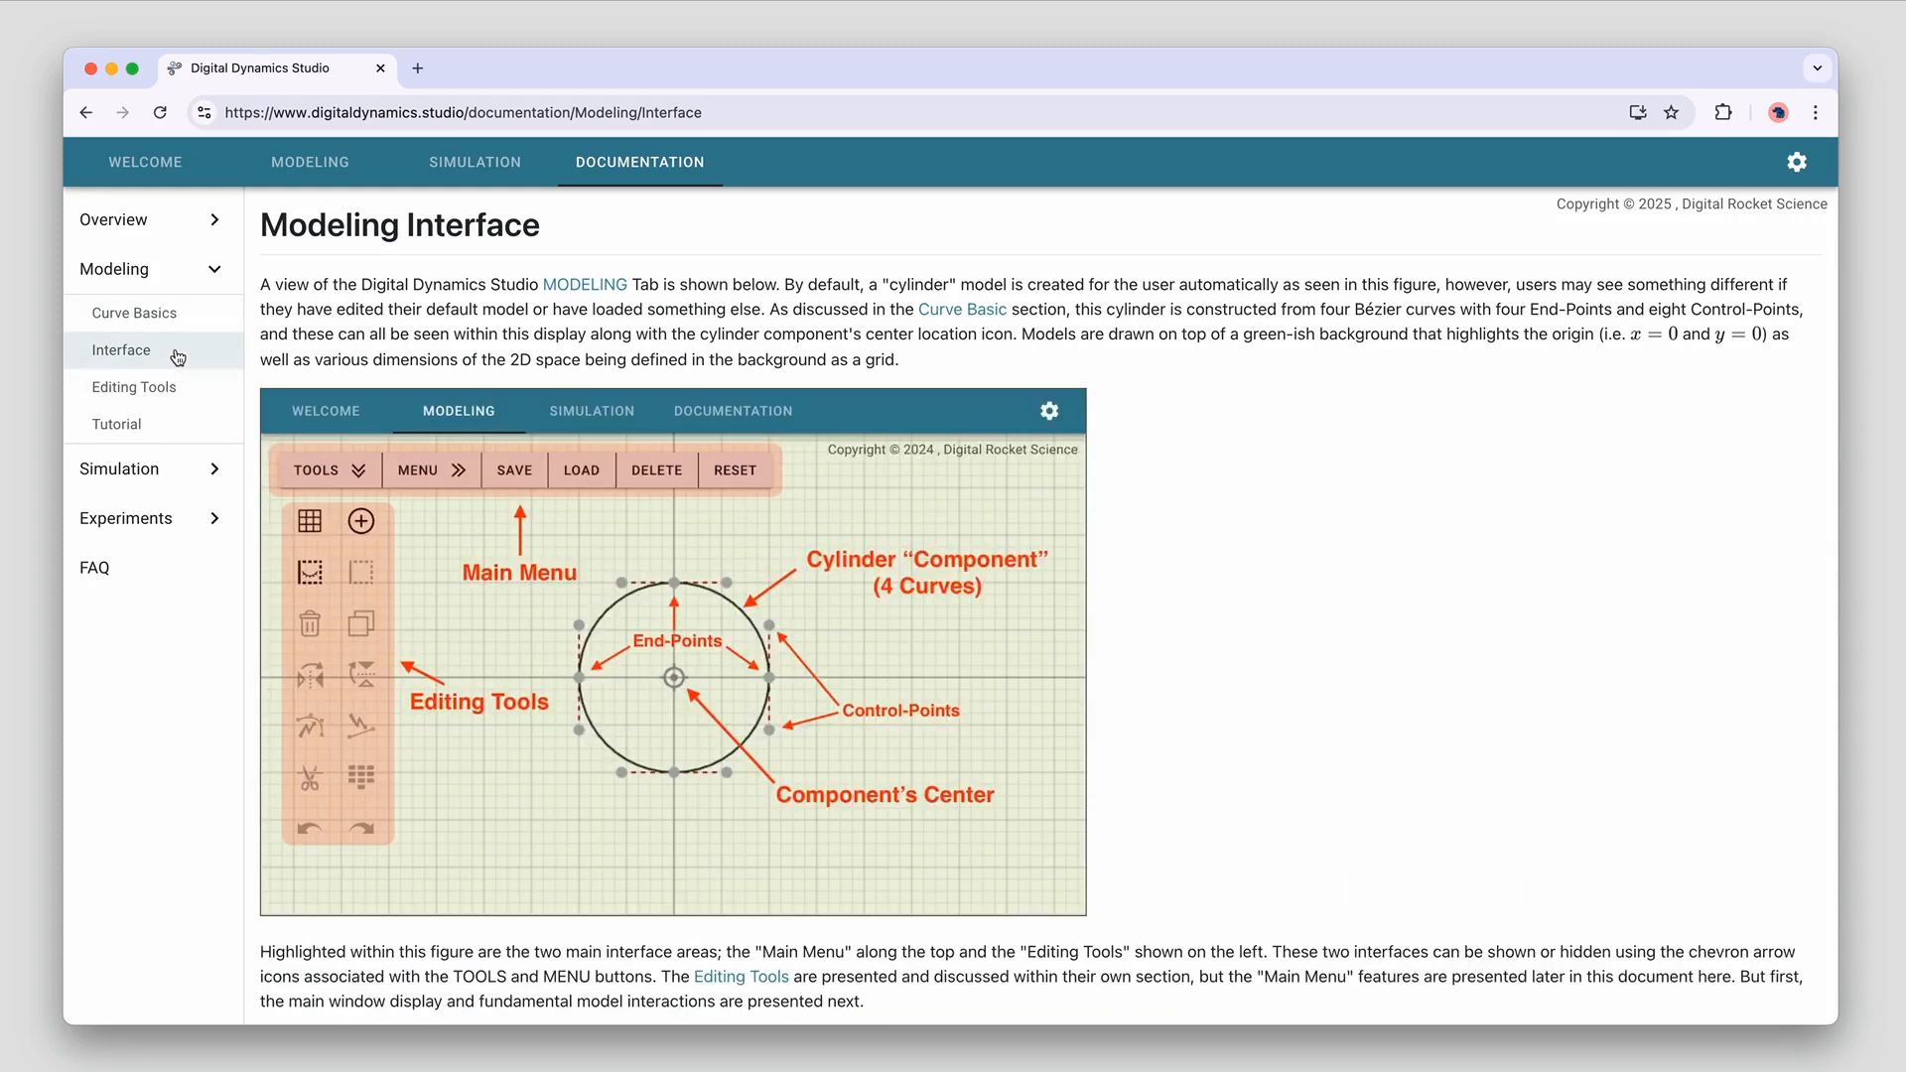
Collapse Modeling and read the Simulation Overview and Governing Equations pages
{"action": "left_click", "coordinate": [215, 270]}
{"action": "left_click", "coordinate": [216, 320]}
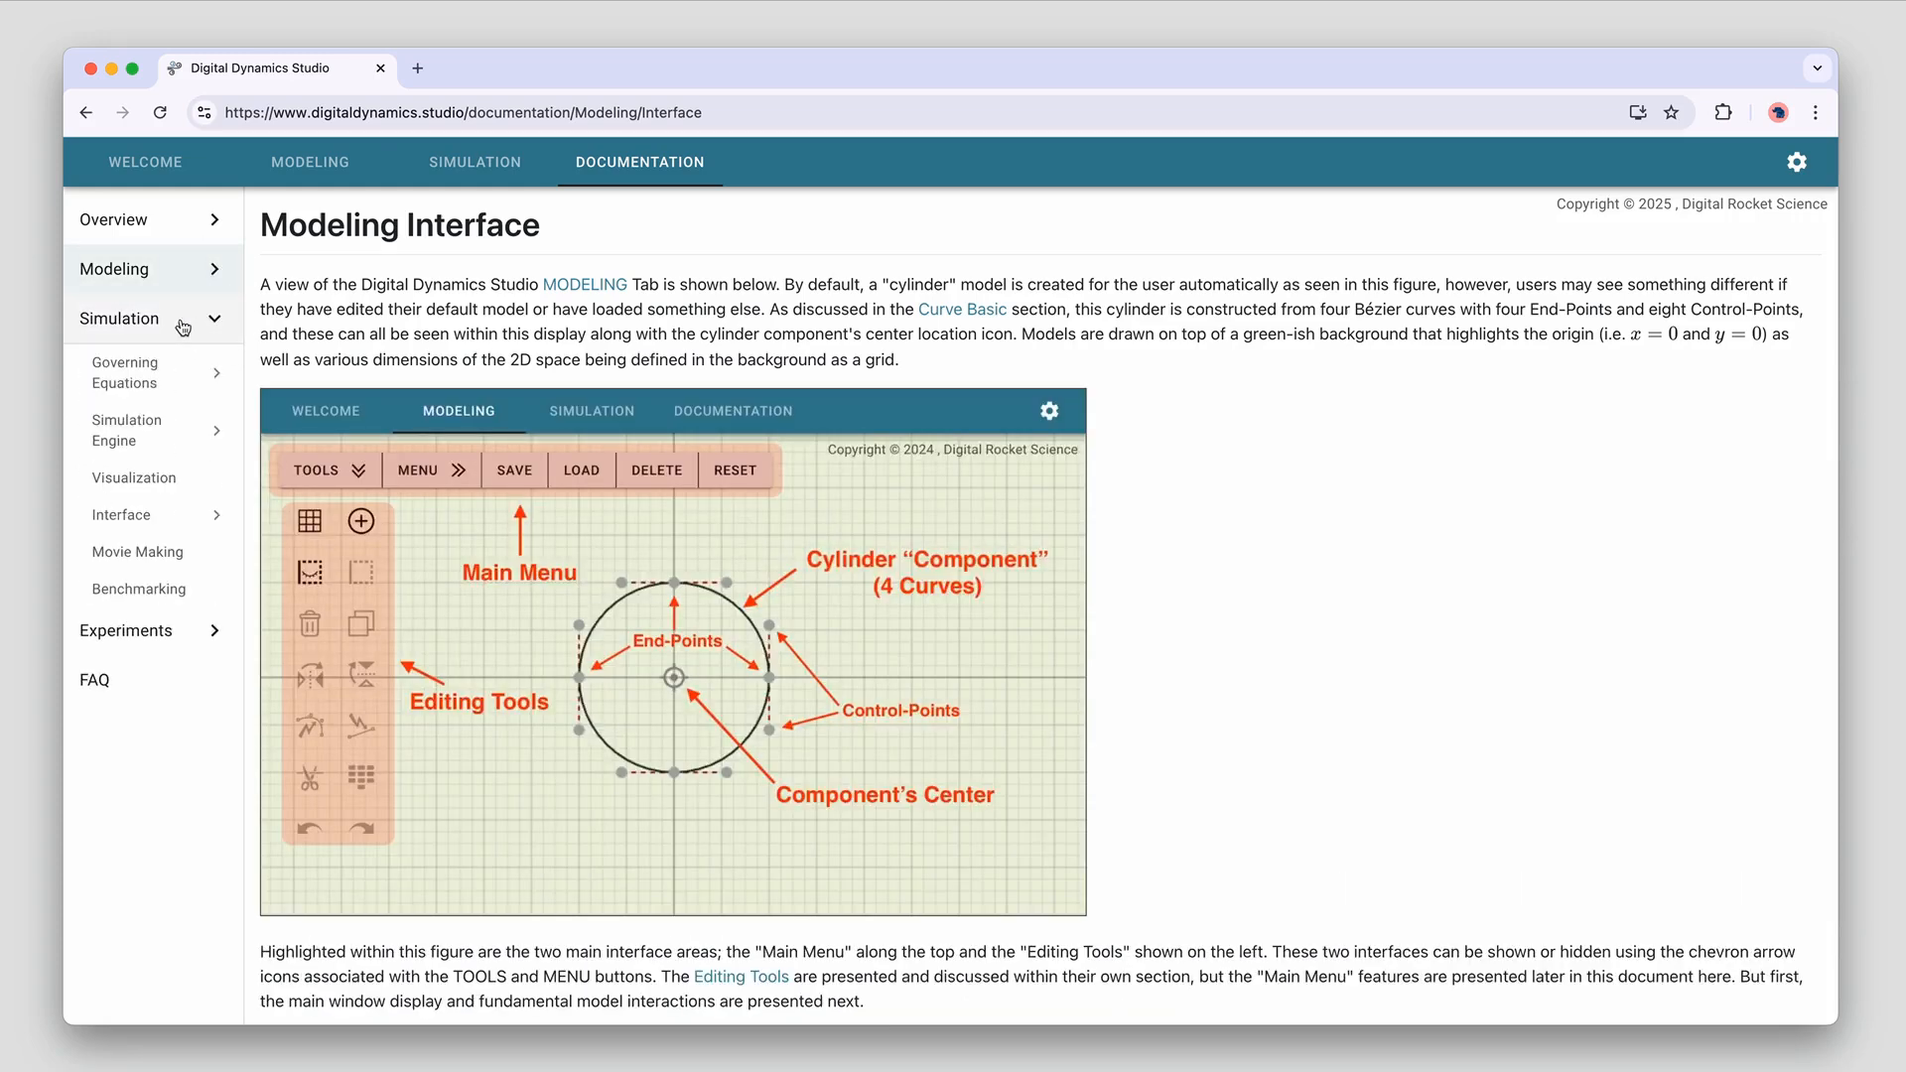
{"action": "left_click", "coordinate": [150, 320]}
{"action": "left_click", "coordinate": [153, 363]}
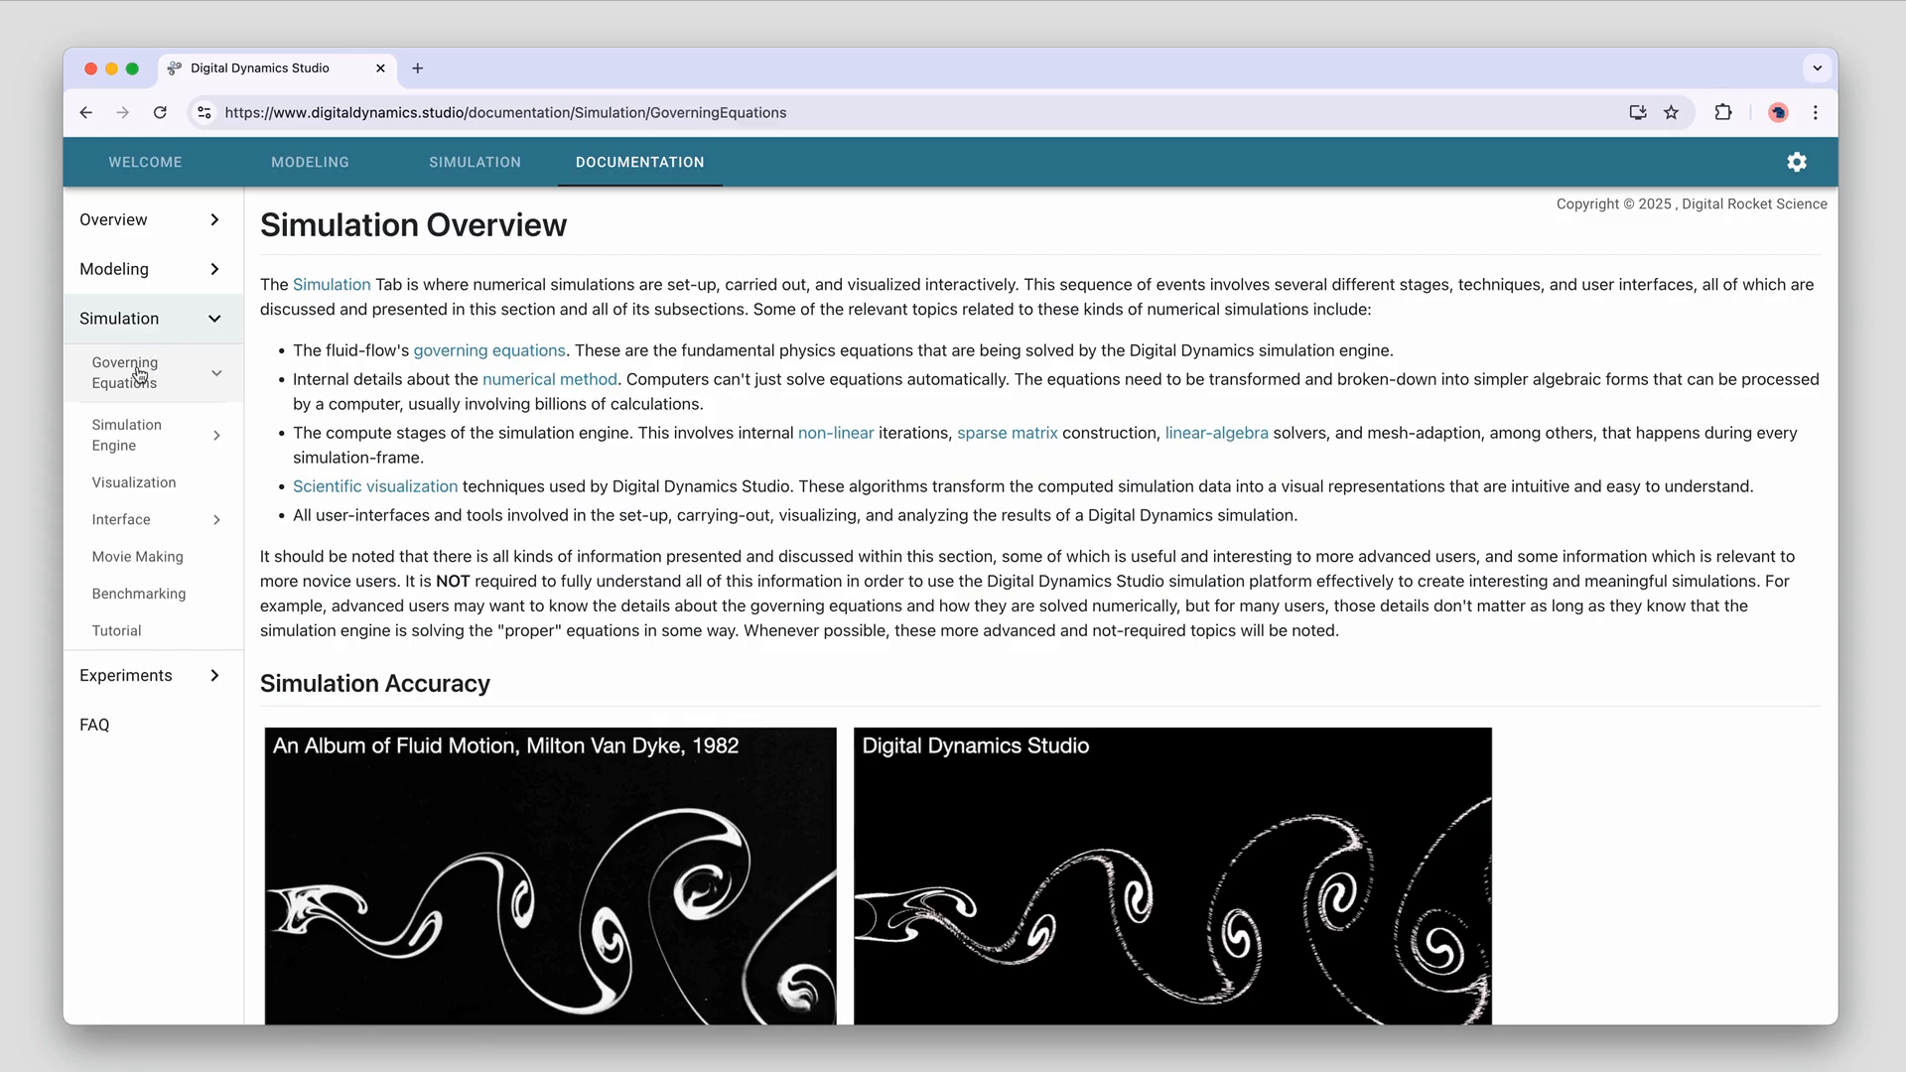
{"action": "scroll", "coordinate": [485, 504], "scroll_direction": "down", "scroll_amount": 1}
{"action": "scroll", "coordinate": [486, 509], "scroll_direction": "up", "scroll_amount": 20}
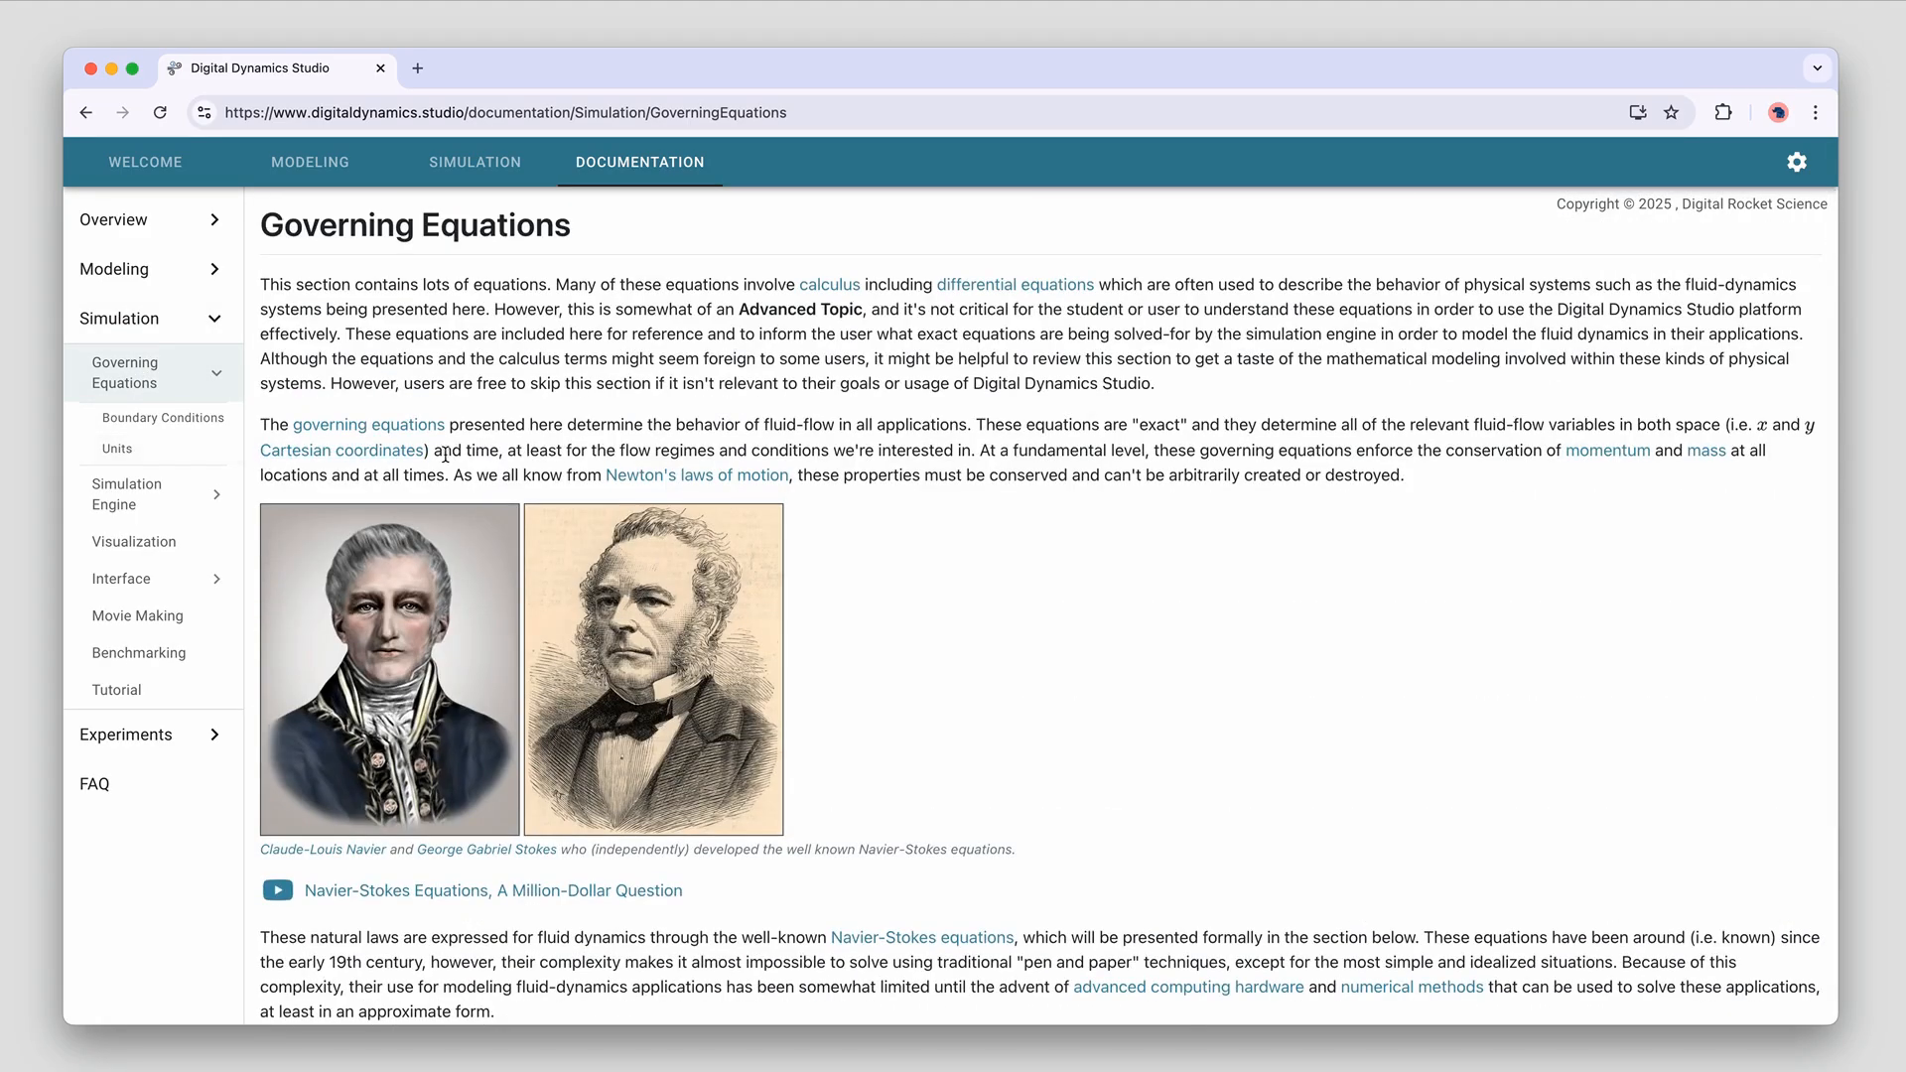
Read the Simulation Engine and Visualization pages, collapse Simulation, then open Student Experiments
{"action": "left_click", "coordinate": [149, 496]}
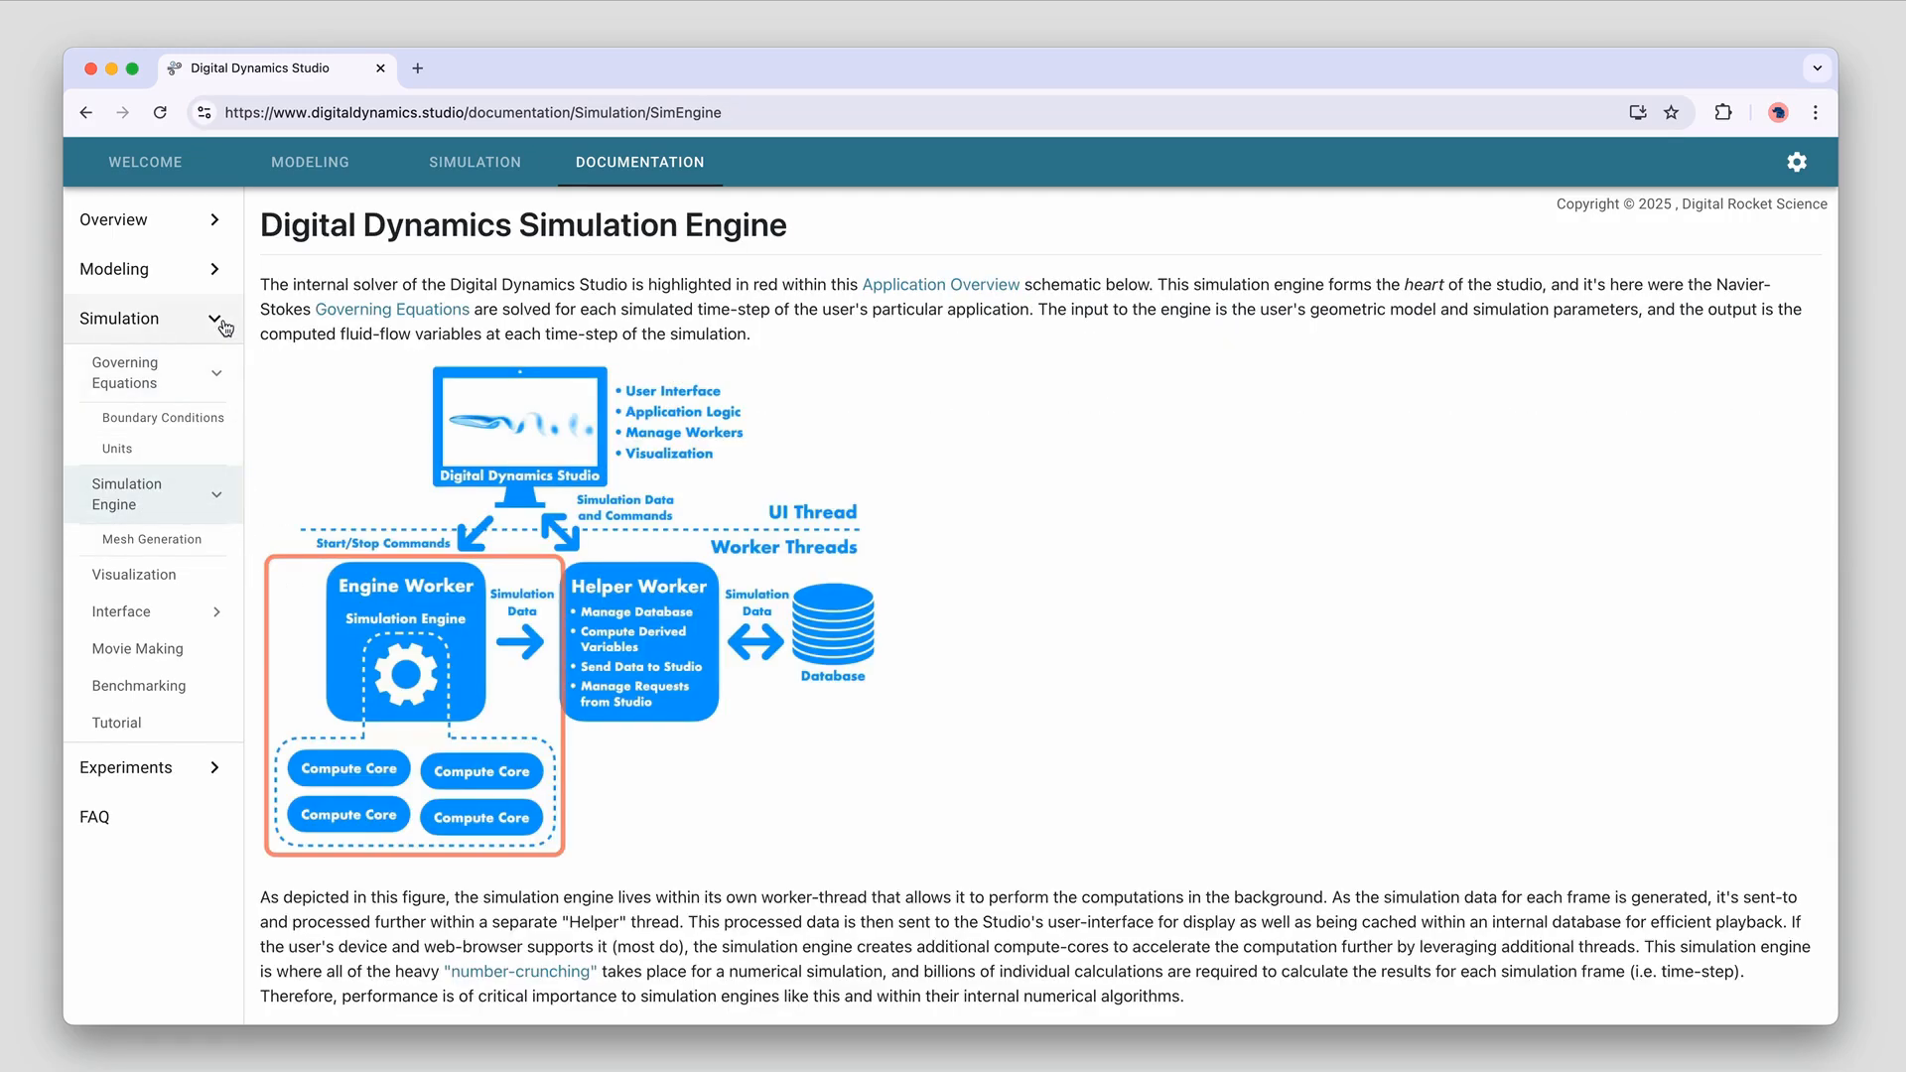
{"action": "left_click", "coordinate": [149, 575]}
{"action": "scroll", "coordinate": [797, 824], "scroll_direction": "down", "scroll_amount": 15}
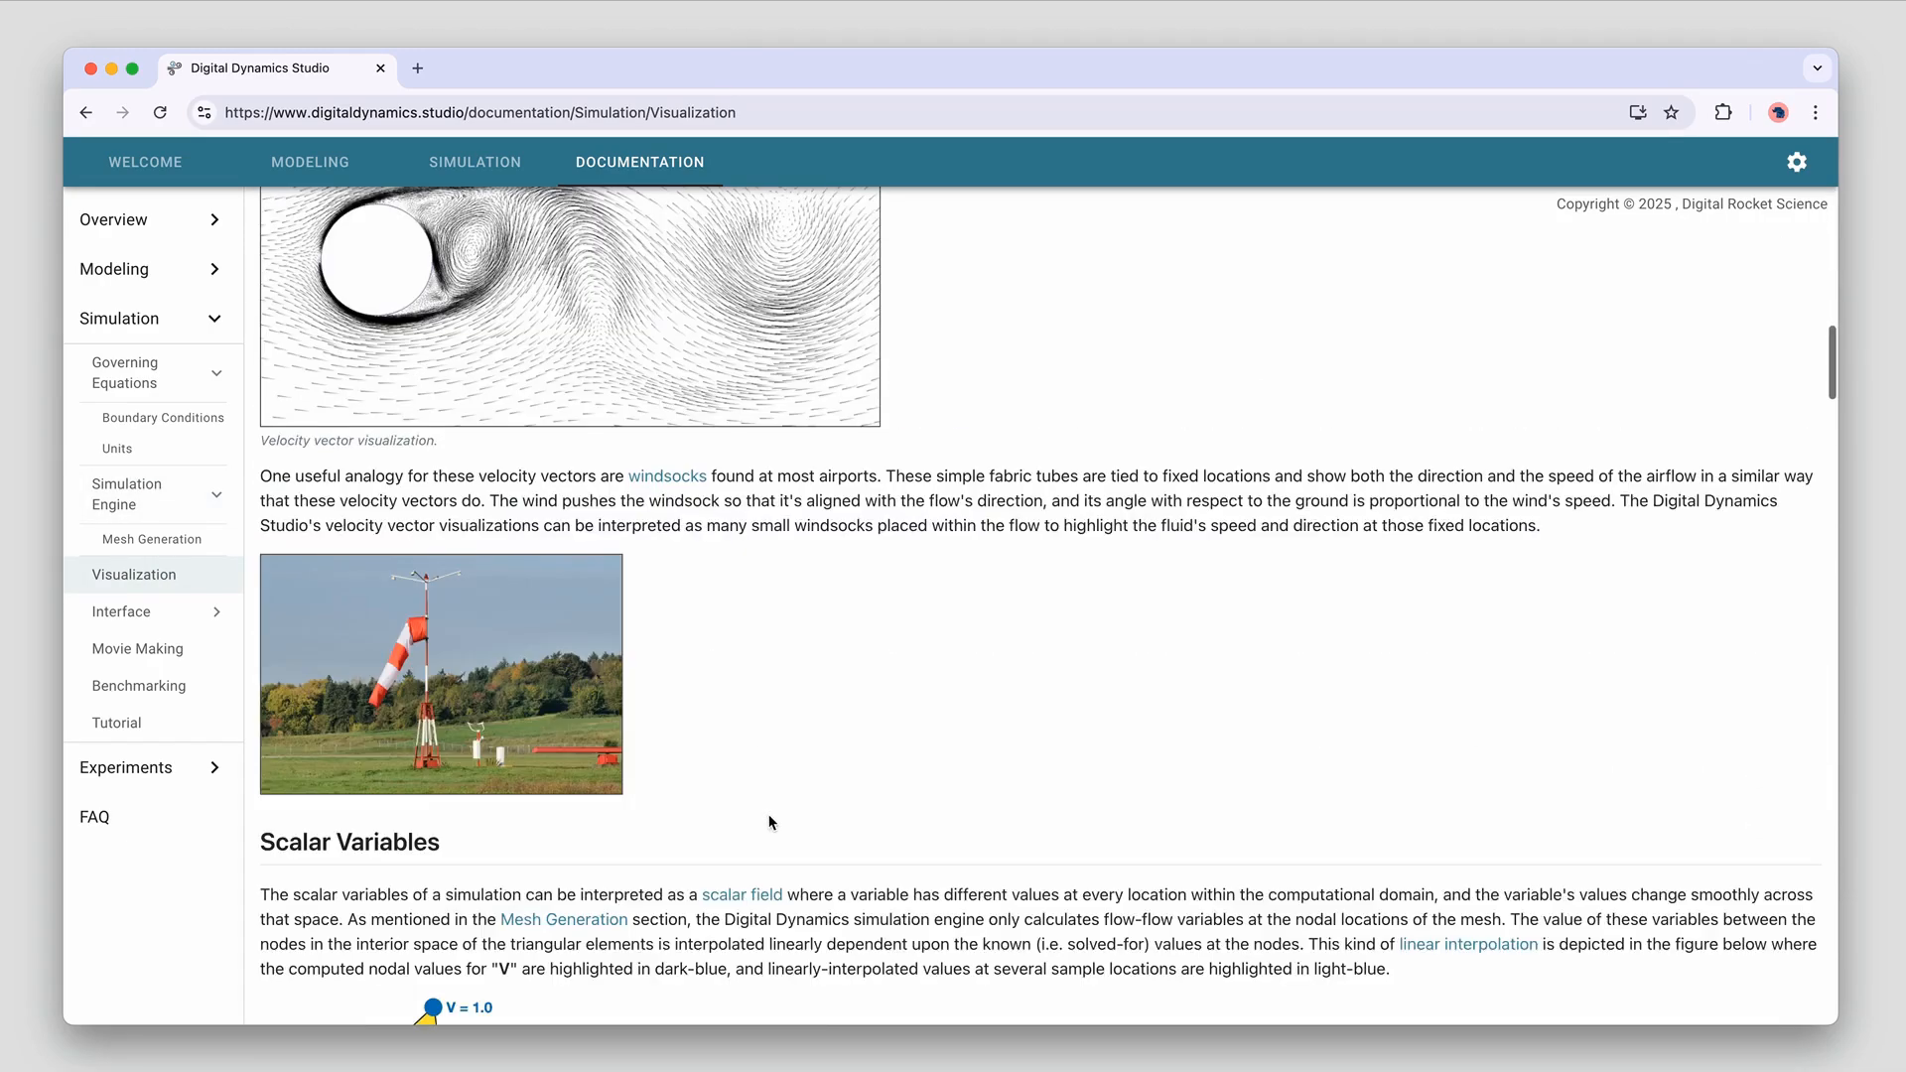
{"action": "scroll", "coordinate": [748, 809], "scroll_direction": "up", "scroll_amount": 5}
{"action": "scroll", "coordinate": [749, 809], "scroll_direction": "up", "scroll_amount": 8}
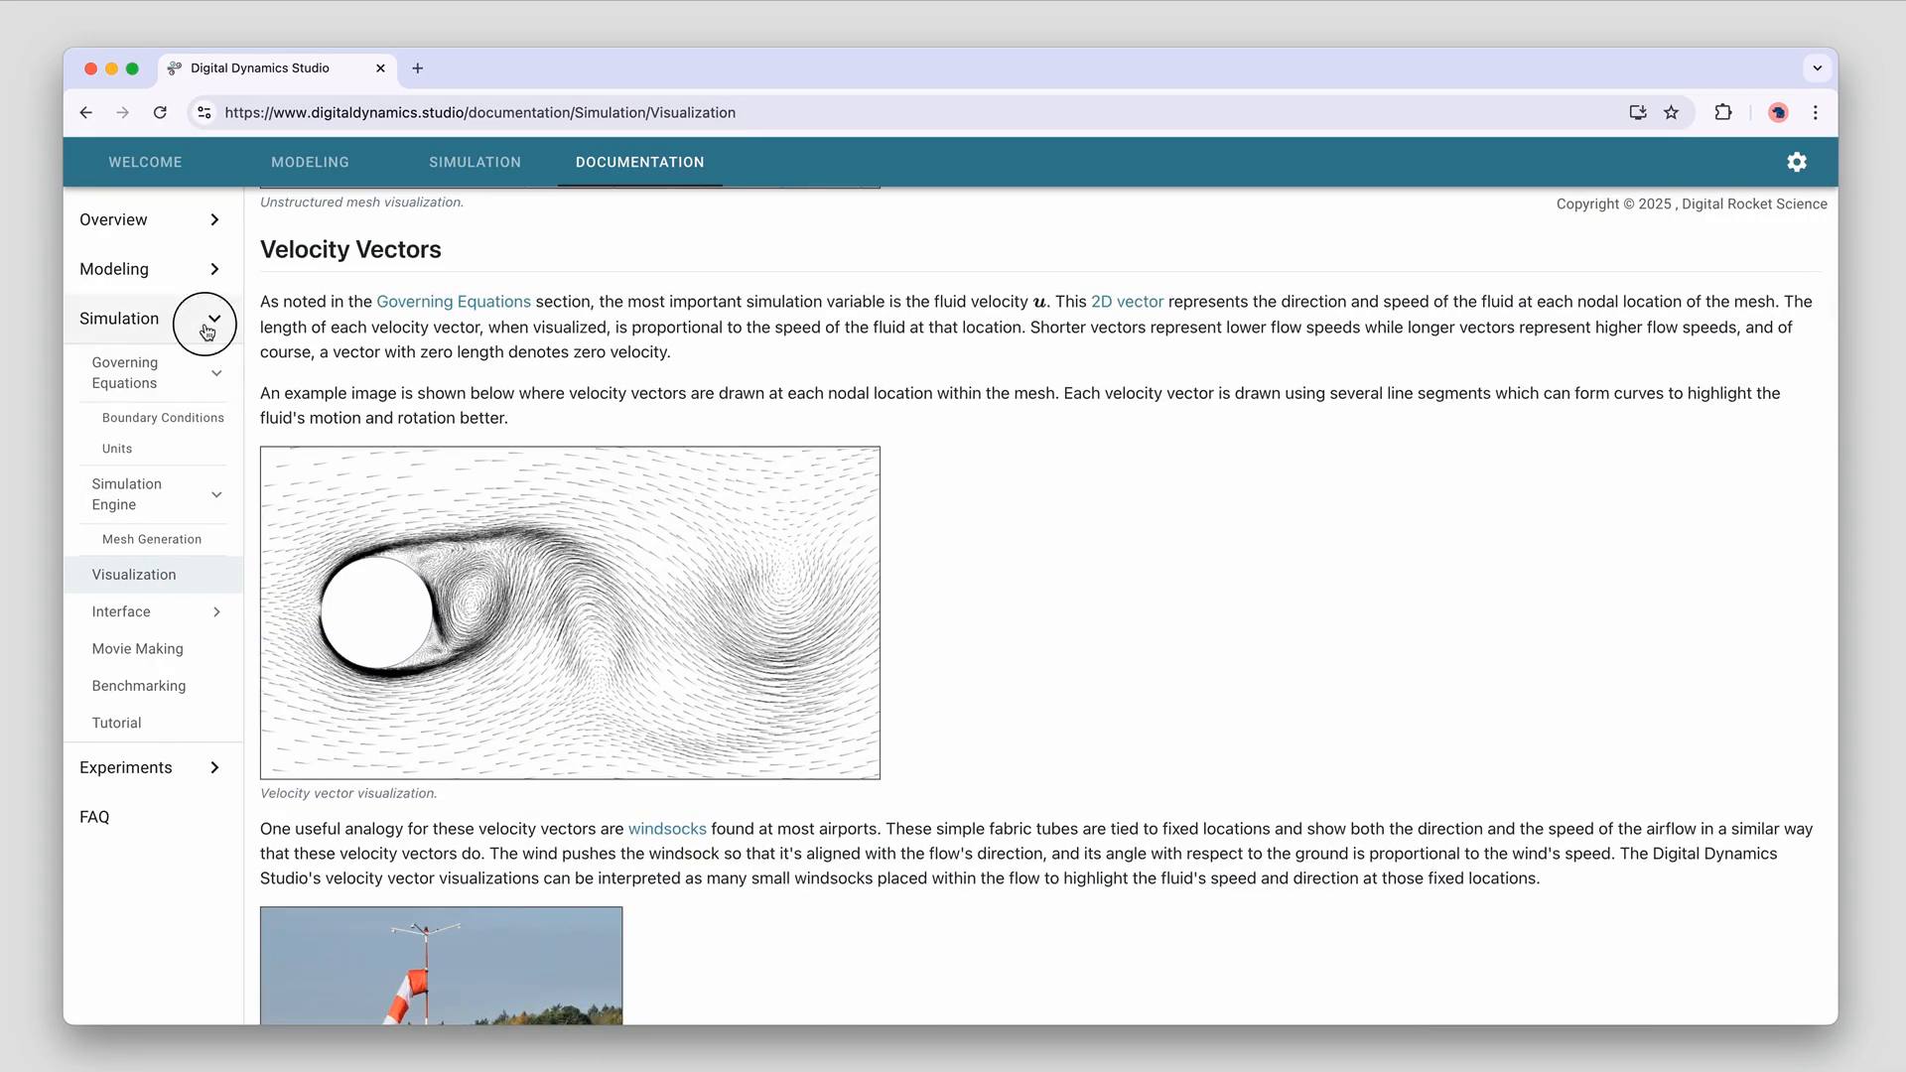
{"action": "left_click", "coordinate": [212, 319]}
{"action": "left_click", "coordinate": [127, 371]}
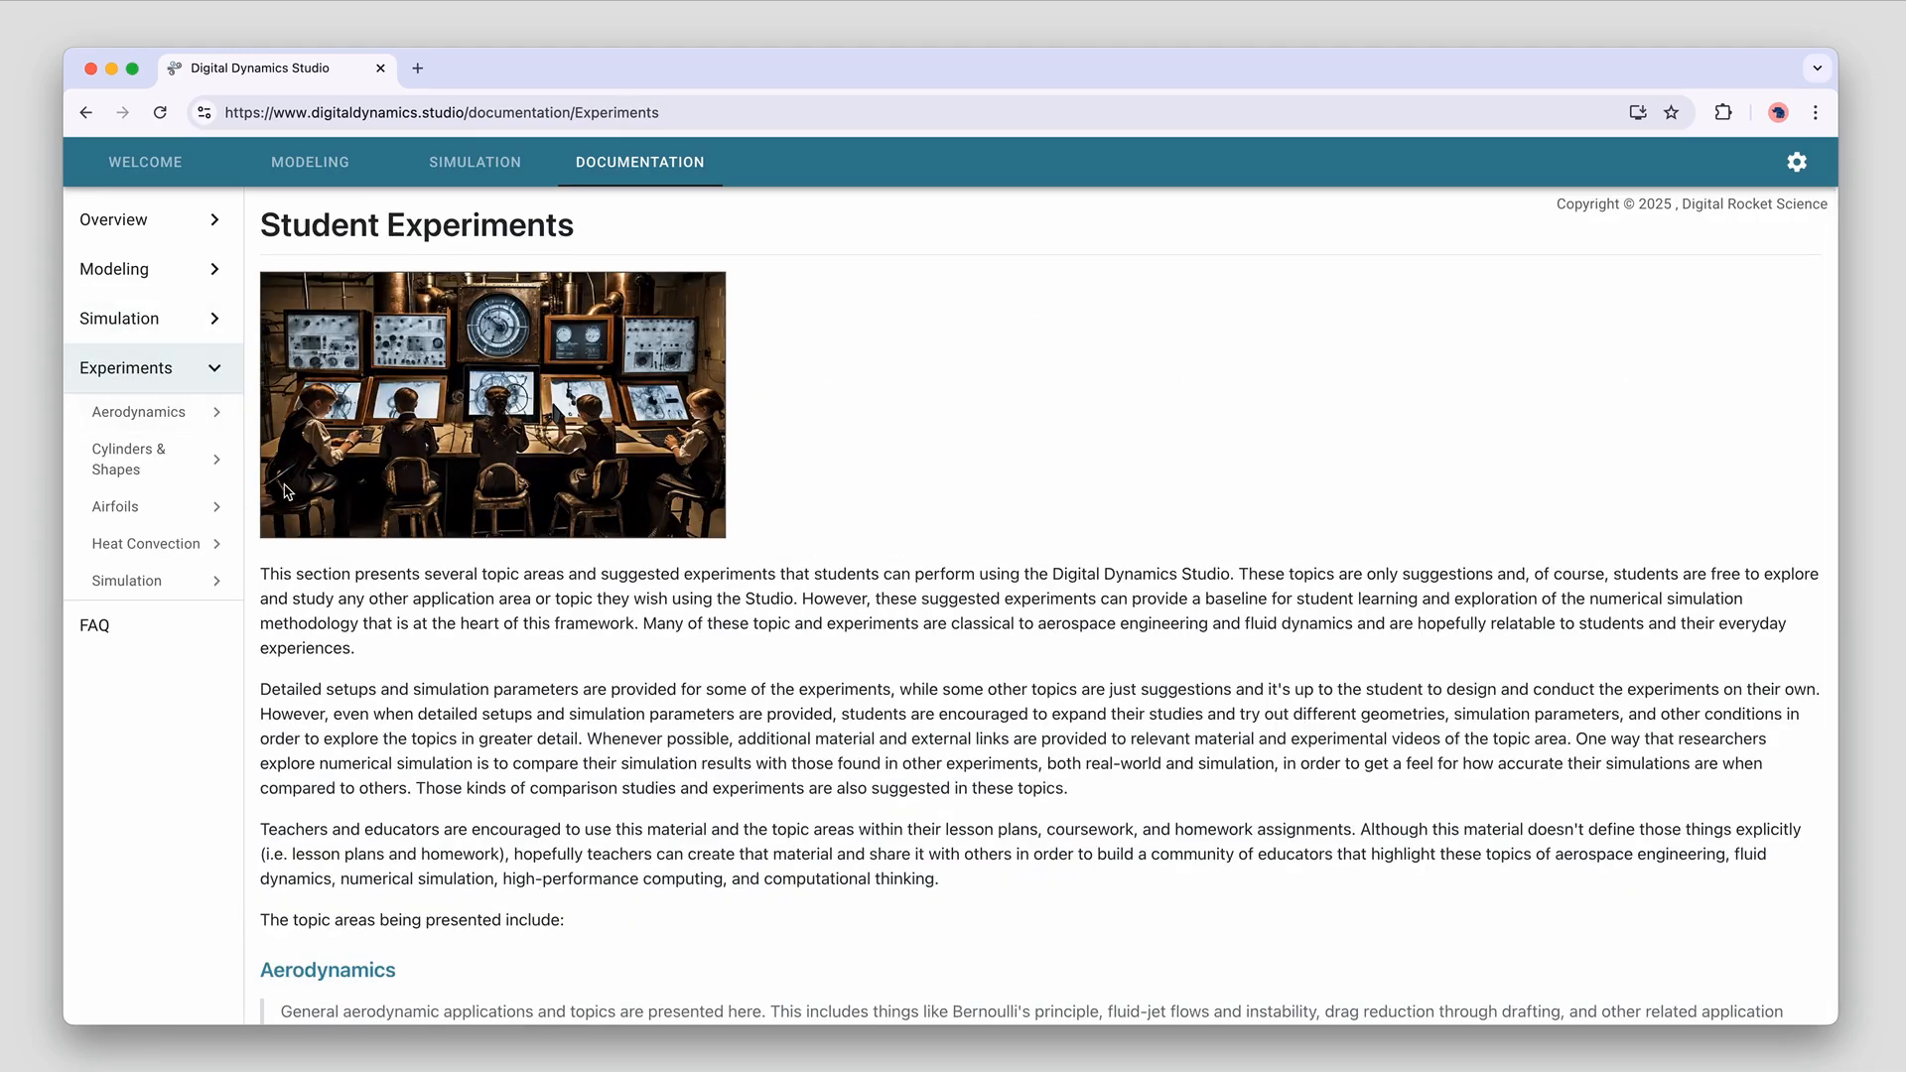
Browse the General Aerodynamics, Vortex Shedding and Drag Coefficients experiment pages
{"action": "scroll", "coordinate": [268, 508], "scroll_direction": "down", "scroll_amount": 5}
{"action": "scroll", "coordinate": [268, 508], "scroll_direction": "up", "scroll_amount": 3}
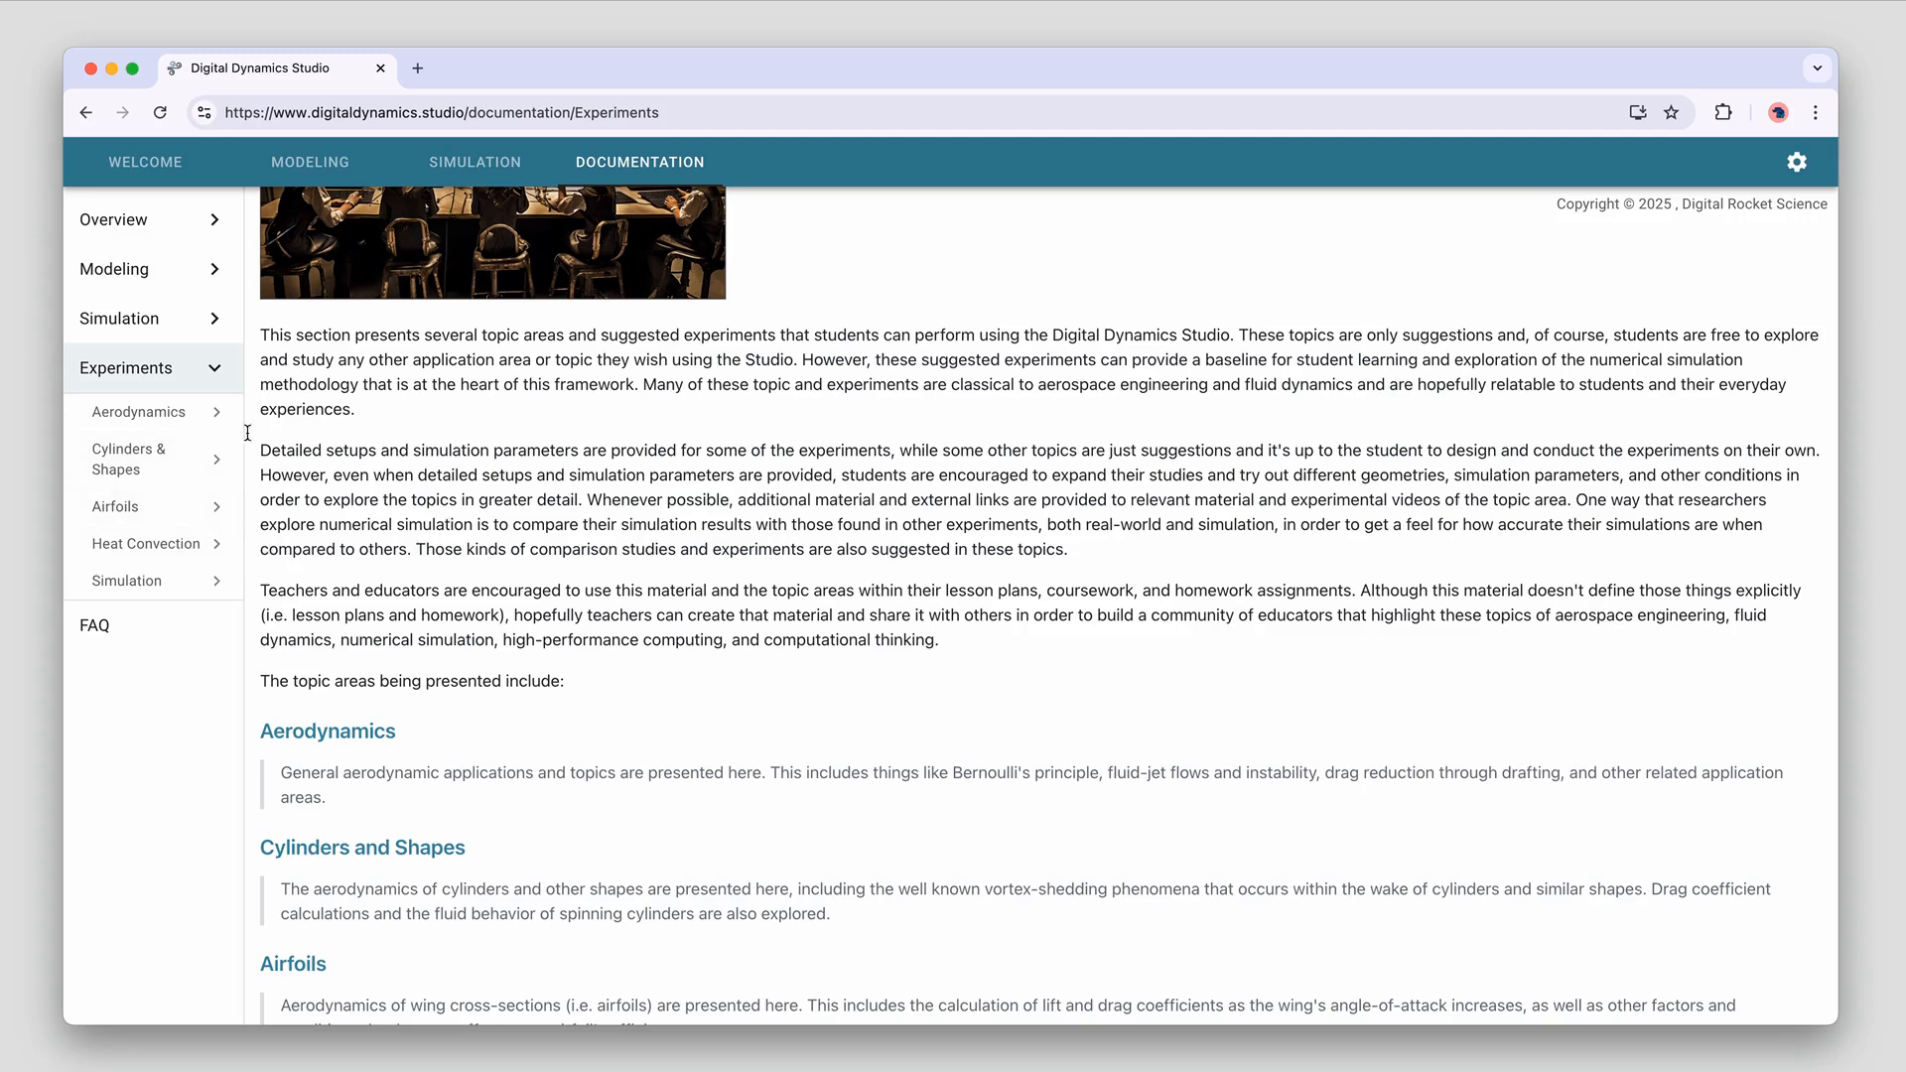
{"action": "left_click", "coordinate": [217, 425]}
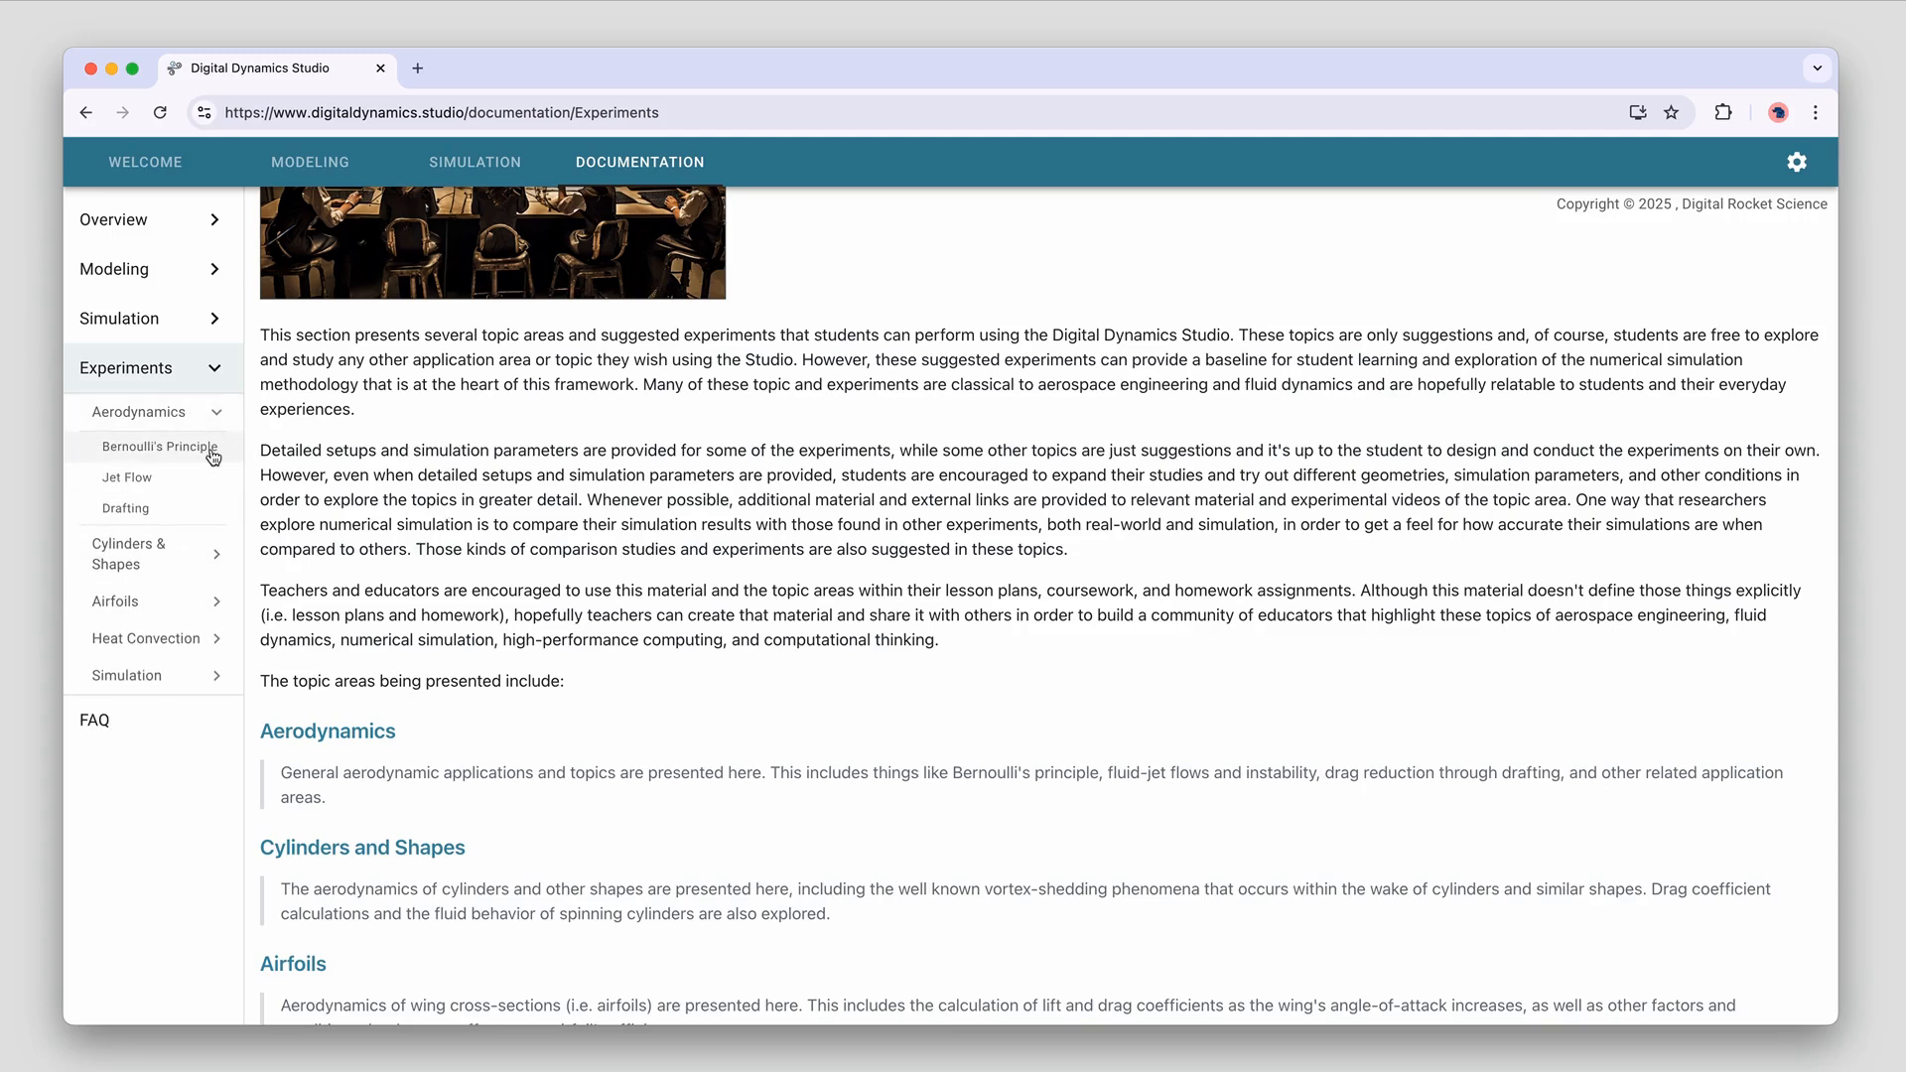
{"action": "left_click", "coordinate": [159, 415]}
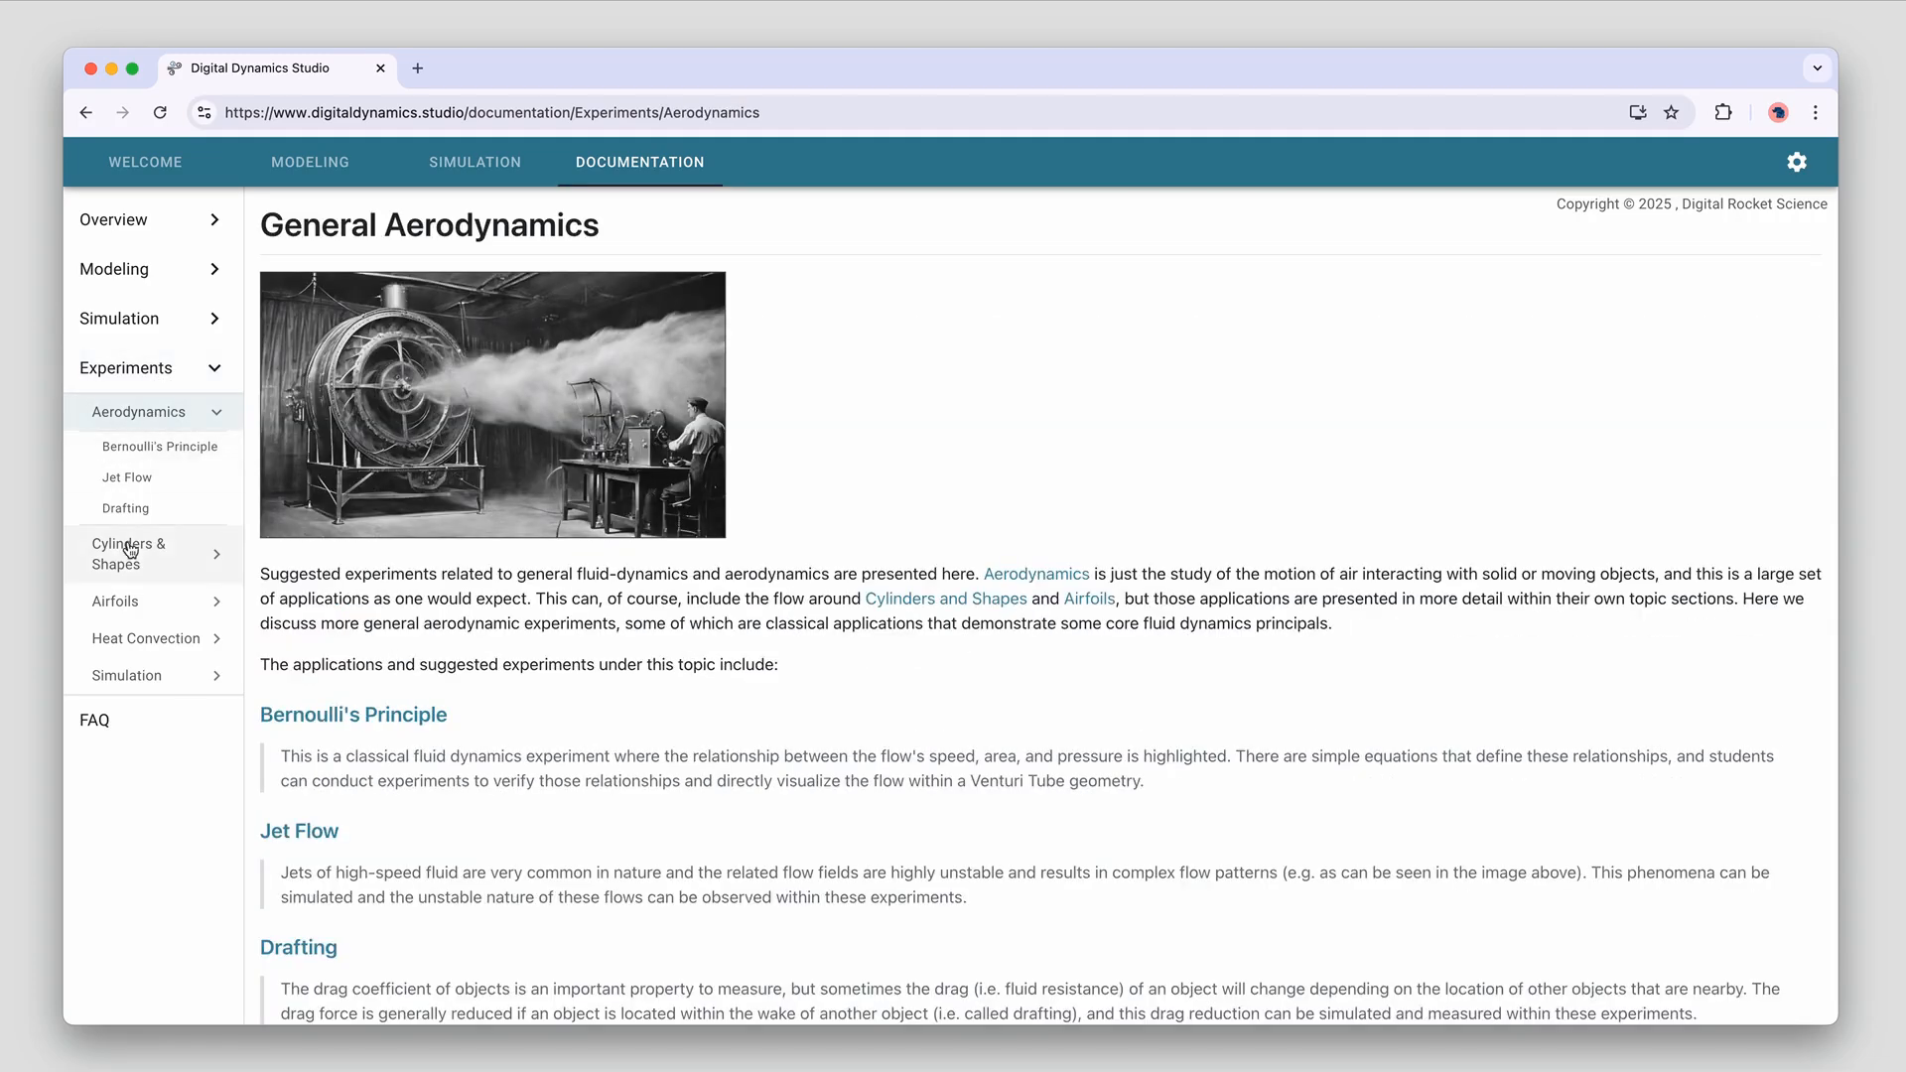
{"action": "left_click", "coordinate": [130, 551]}
{"action": "left_click", "coordinate": [139, 603]}
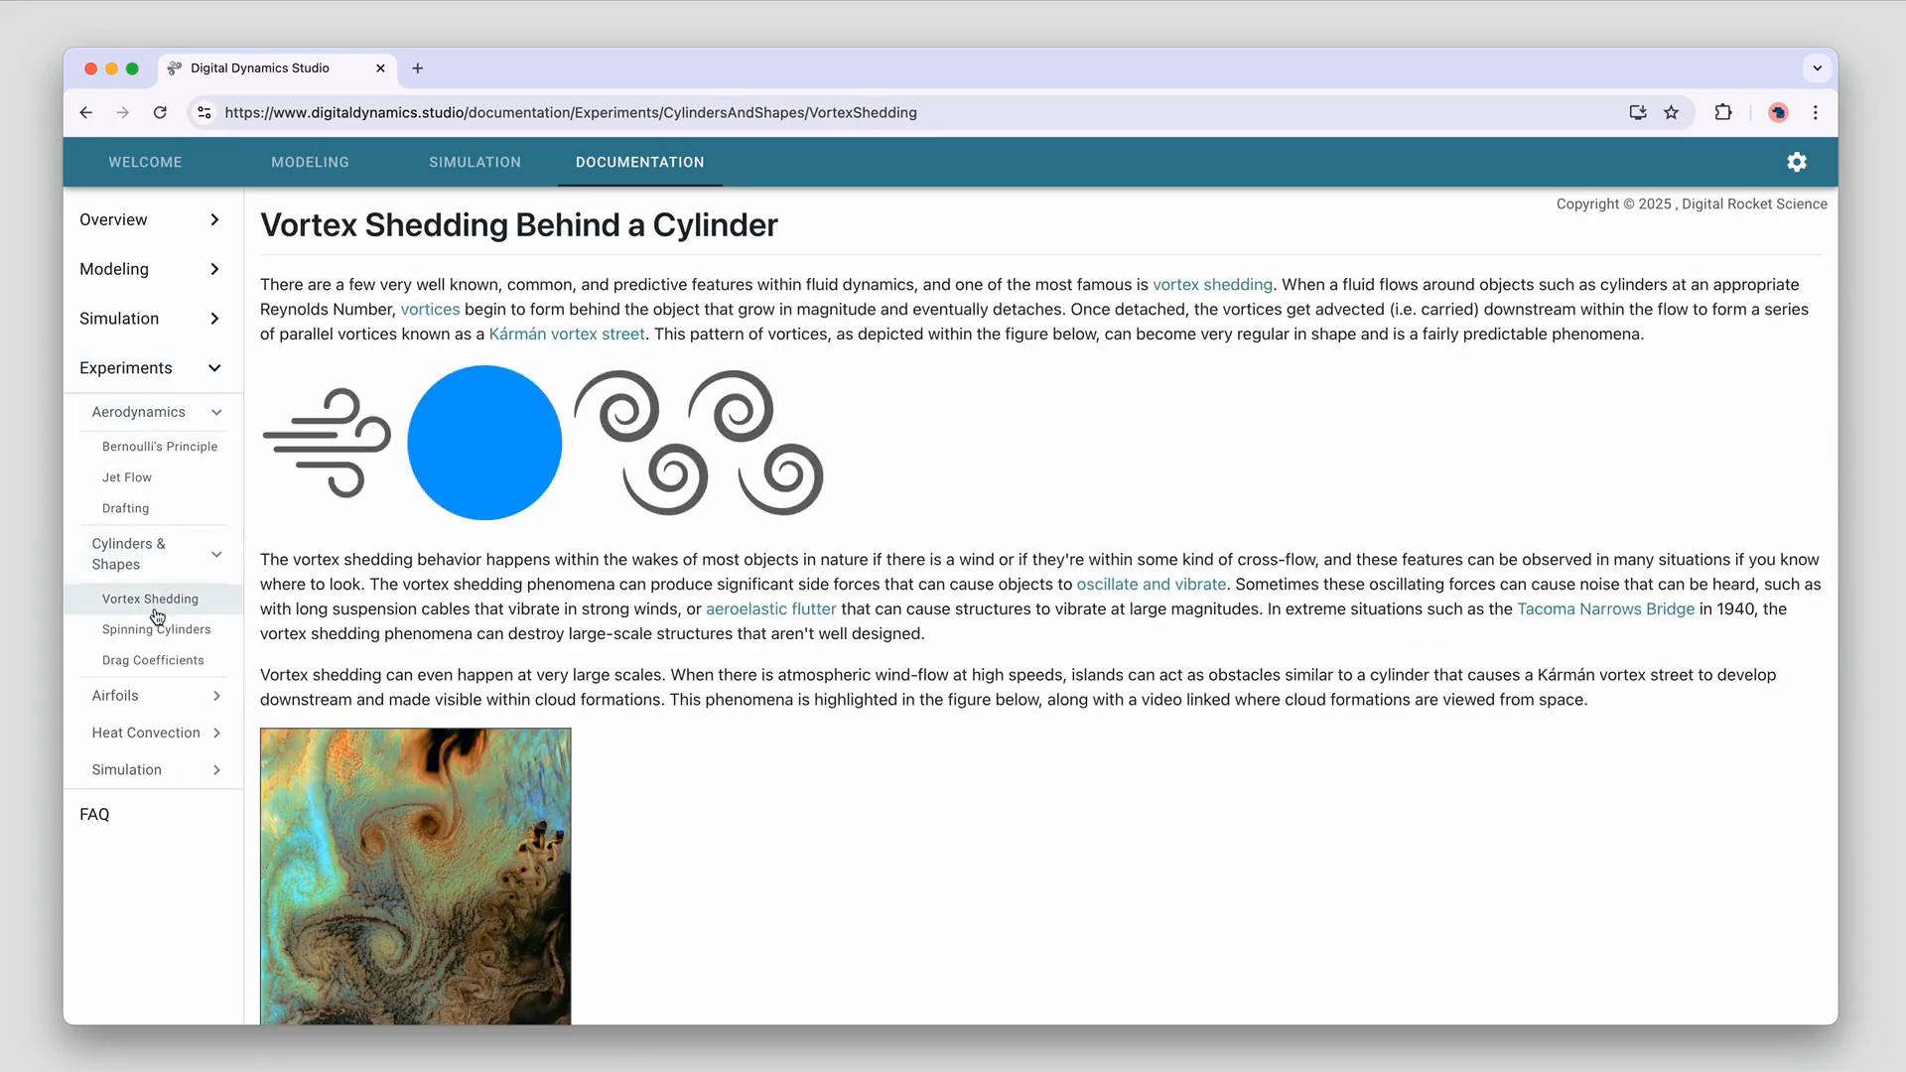
{"action": "left_click", "coordinate": [166, 659]}
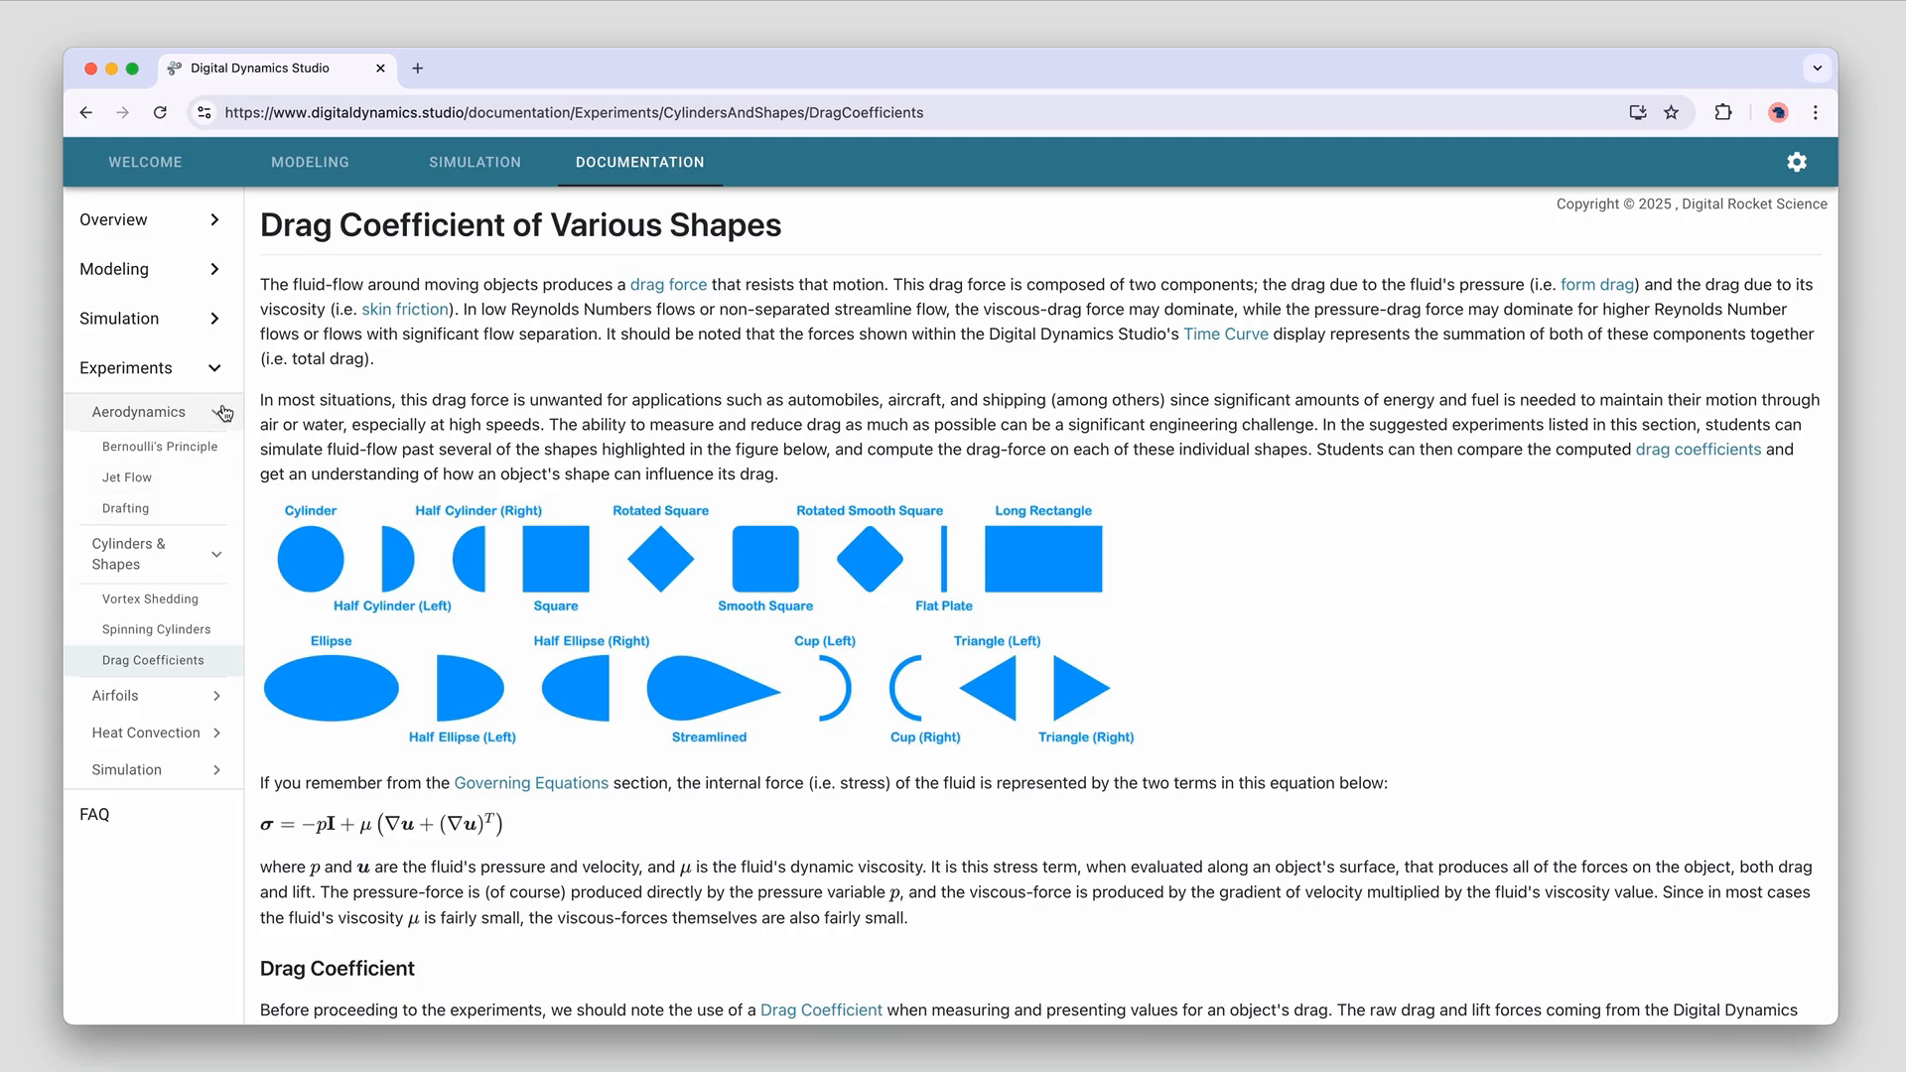
Collapse Aerodynamics and Cylinders & Shapes, expand Airfoils, and open Angle of Attack
{"action": "left_click", "coordinate": [221, 411]}
{"action": "left_click", "coordinate": [217, 459]}
{"action": "left_click", "coordinate": [216, 509]}
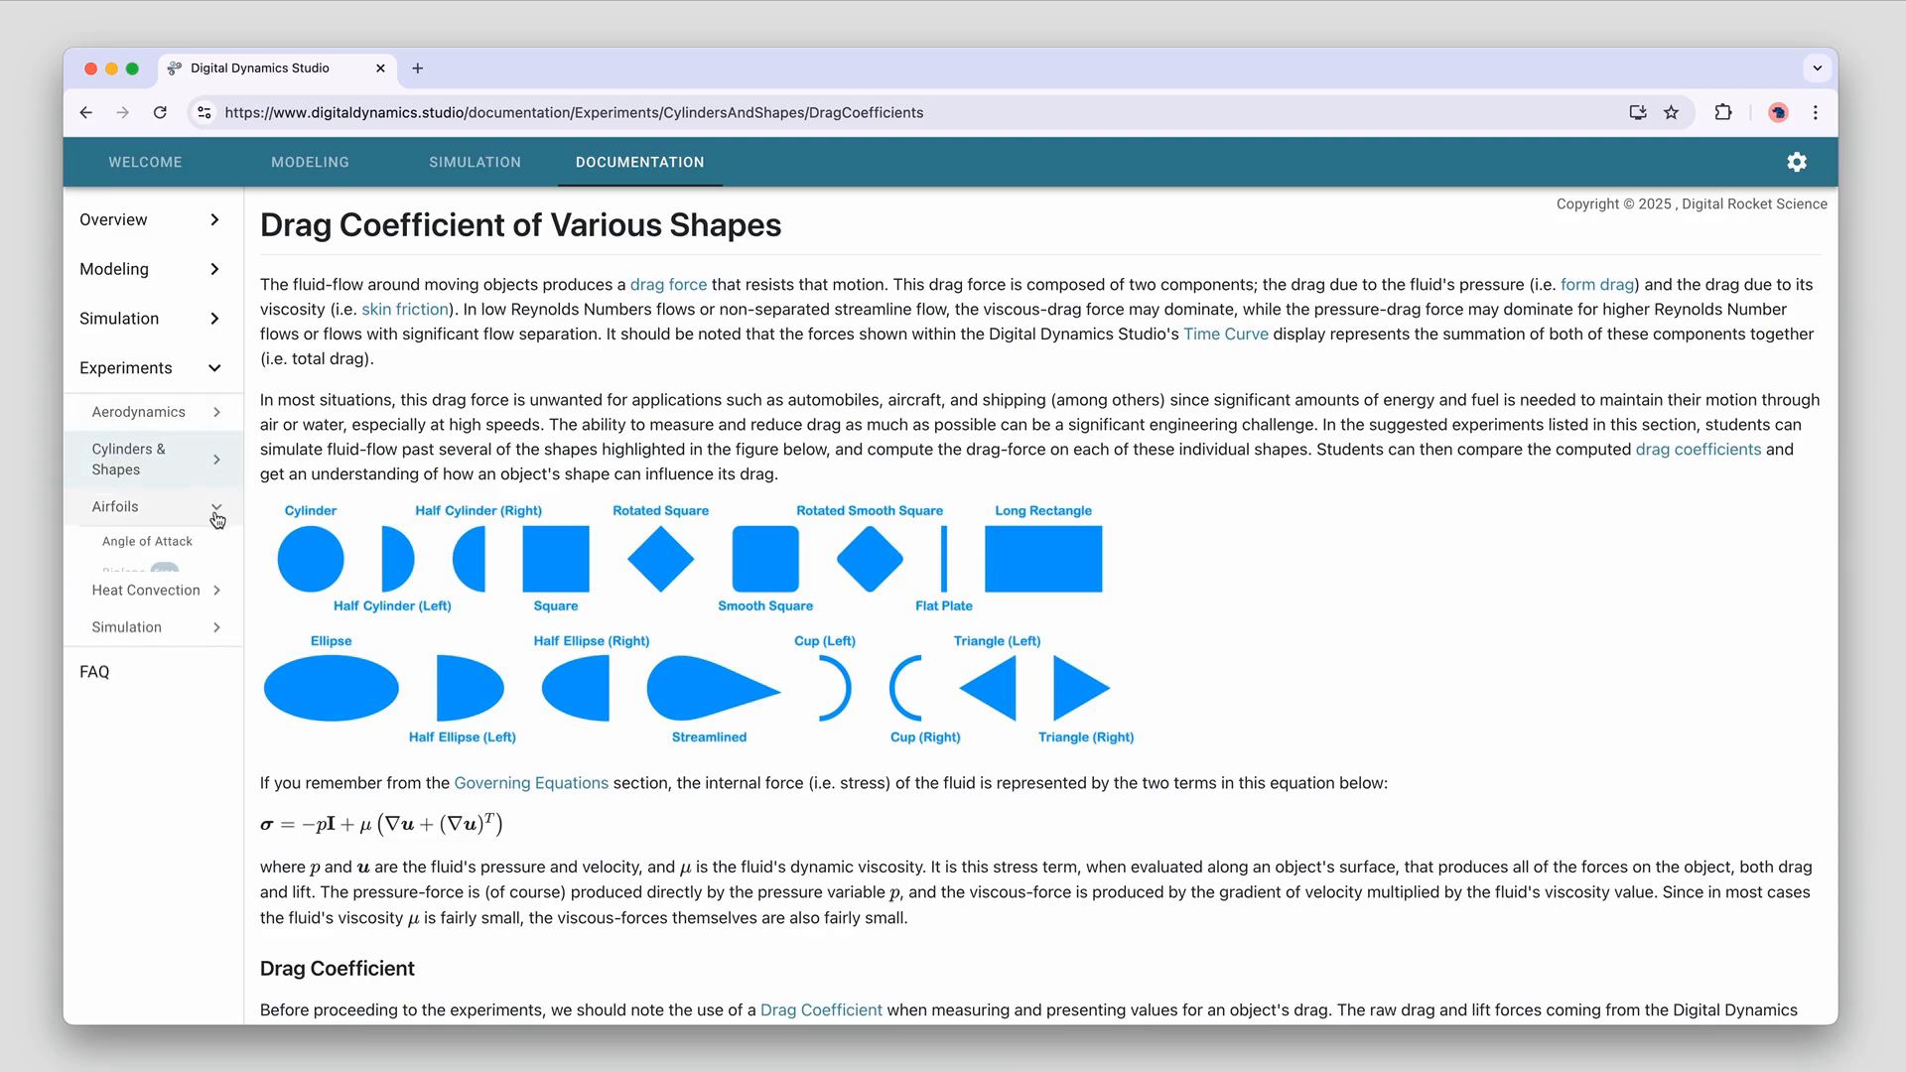
{"action": "left_click", "coordinate": [116, 506]}
{"action": "scroll", "coordinate": [638, 713], "scroll_direction": "down", "scroll_amount": 3}
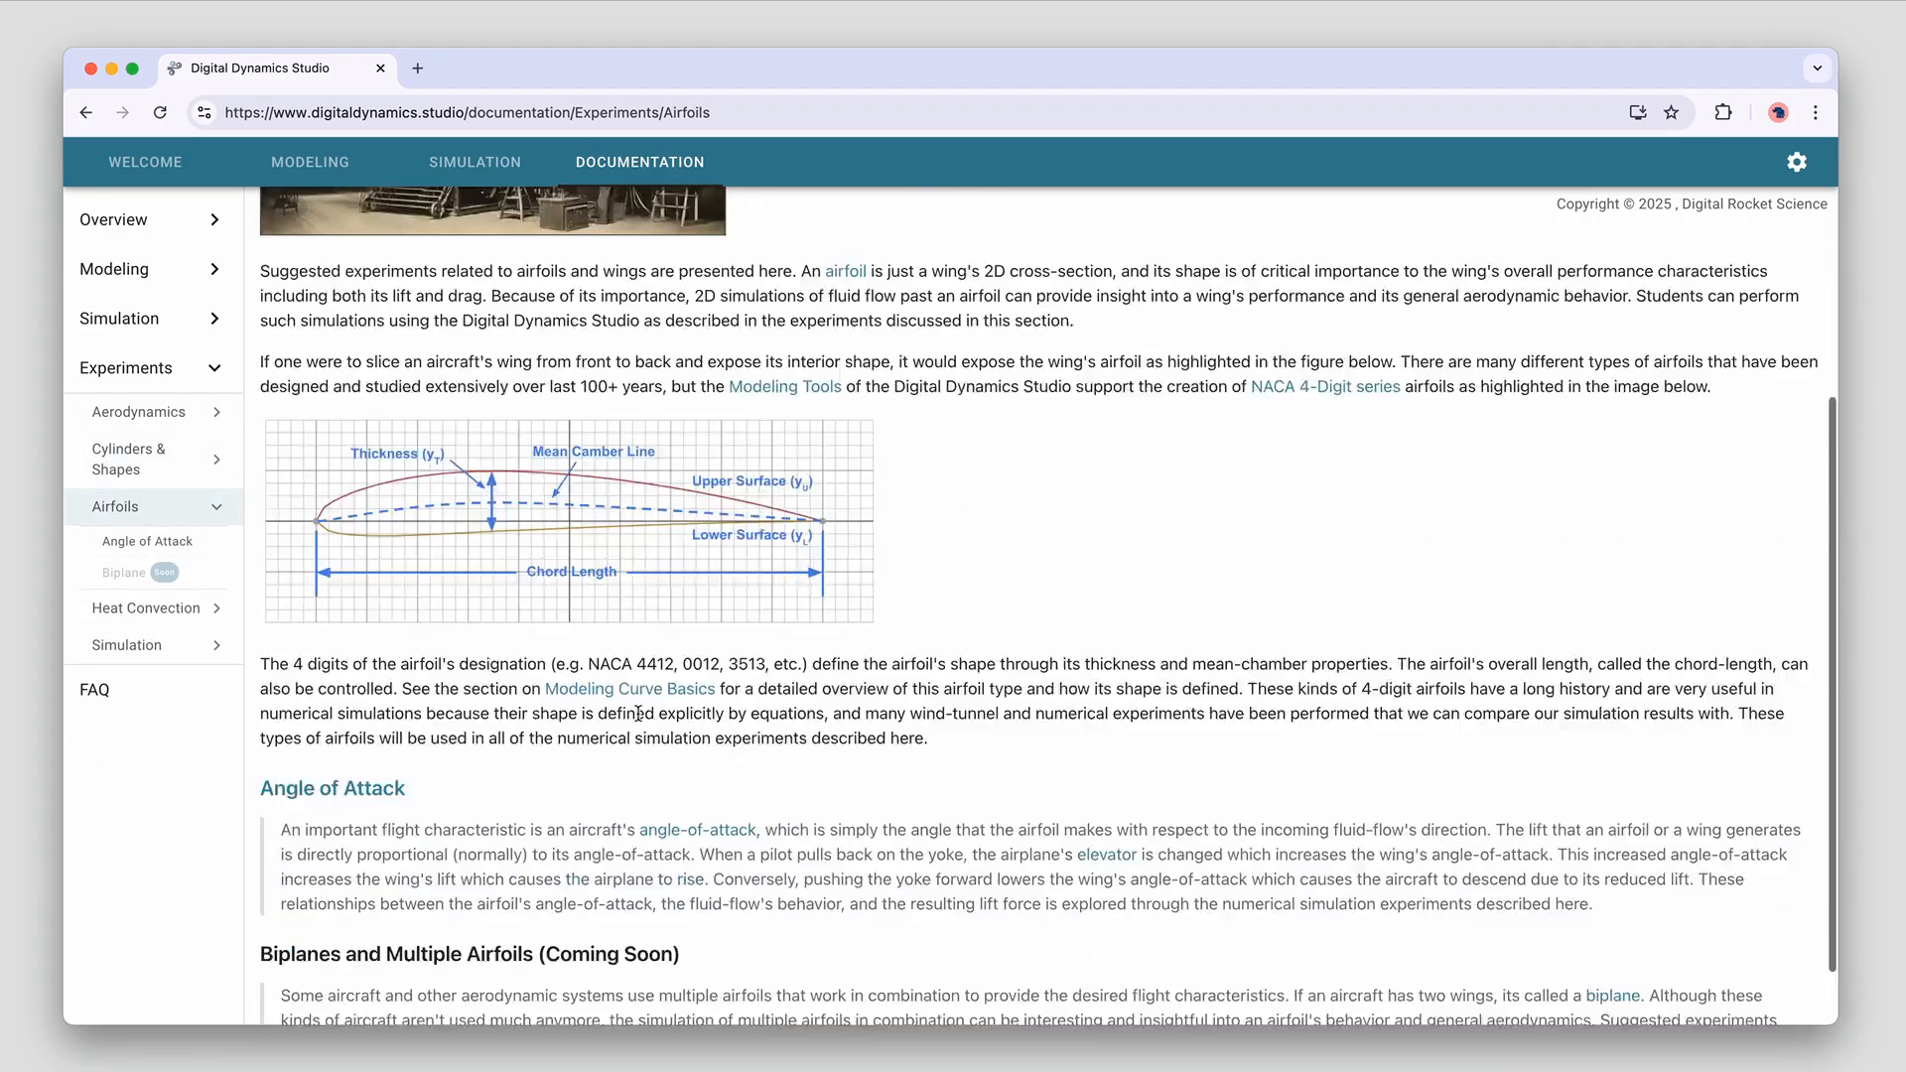
{"action": "scroll", "coordinate": [639, 713], "scroll_direction": "down", "scroll_amount": 2}
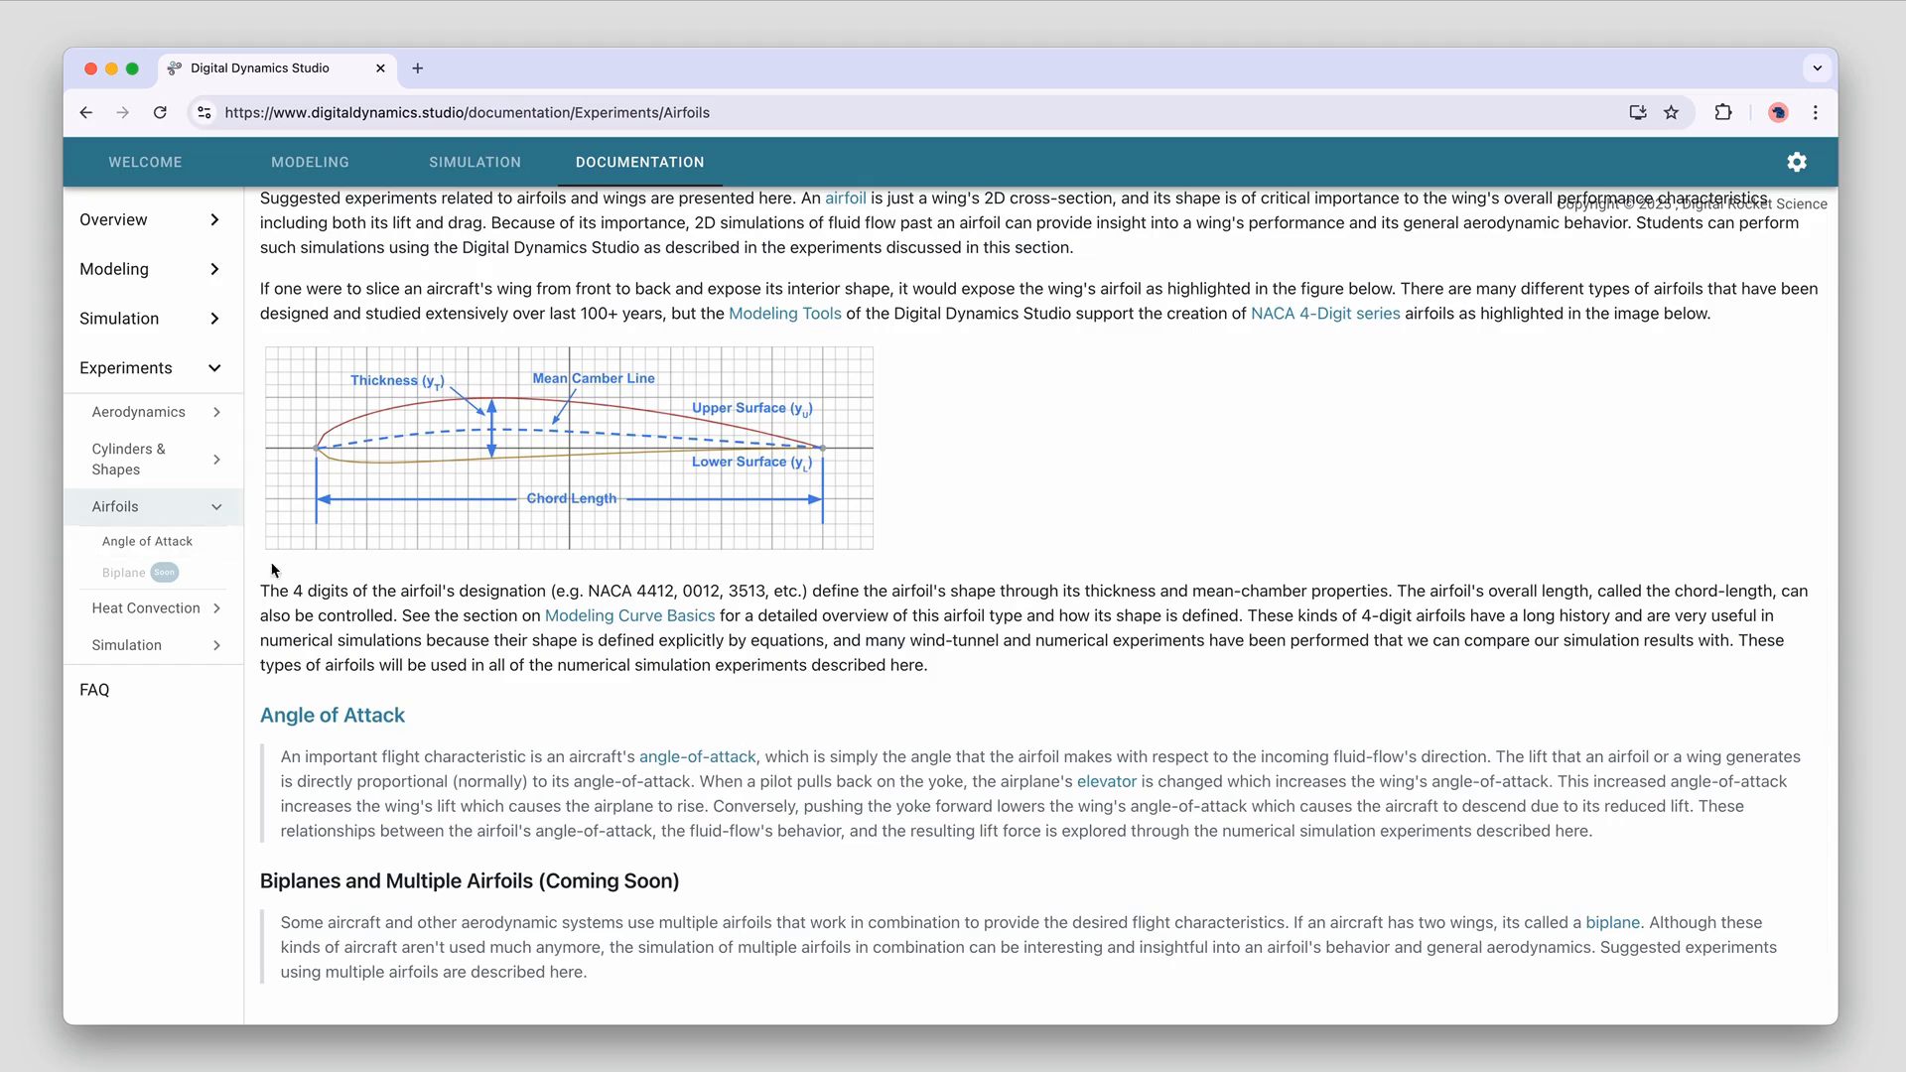
{"action": "left_click", "coordinate": [157, 543]}
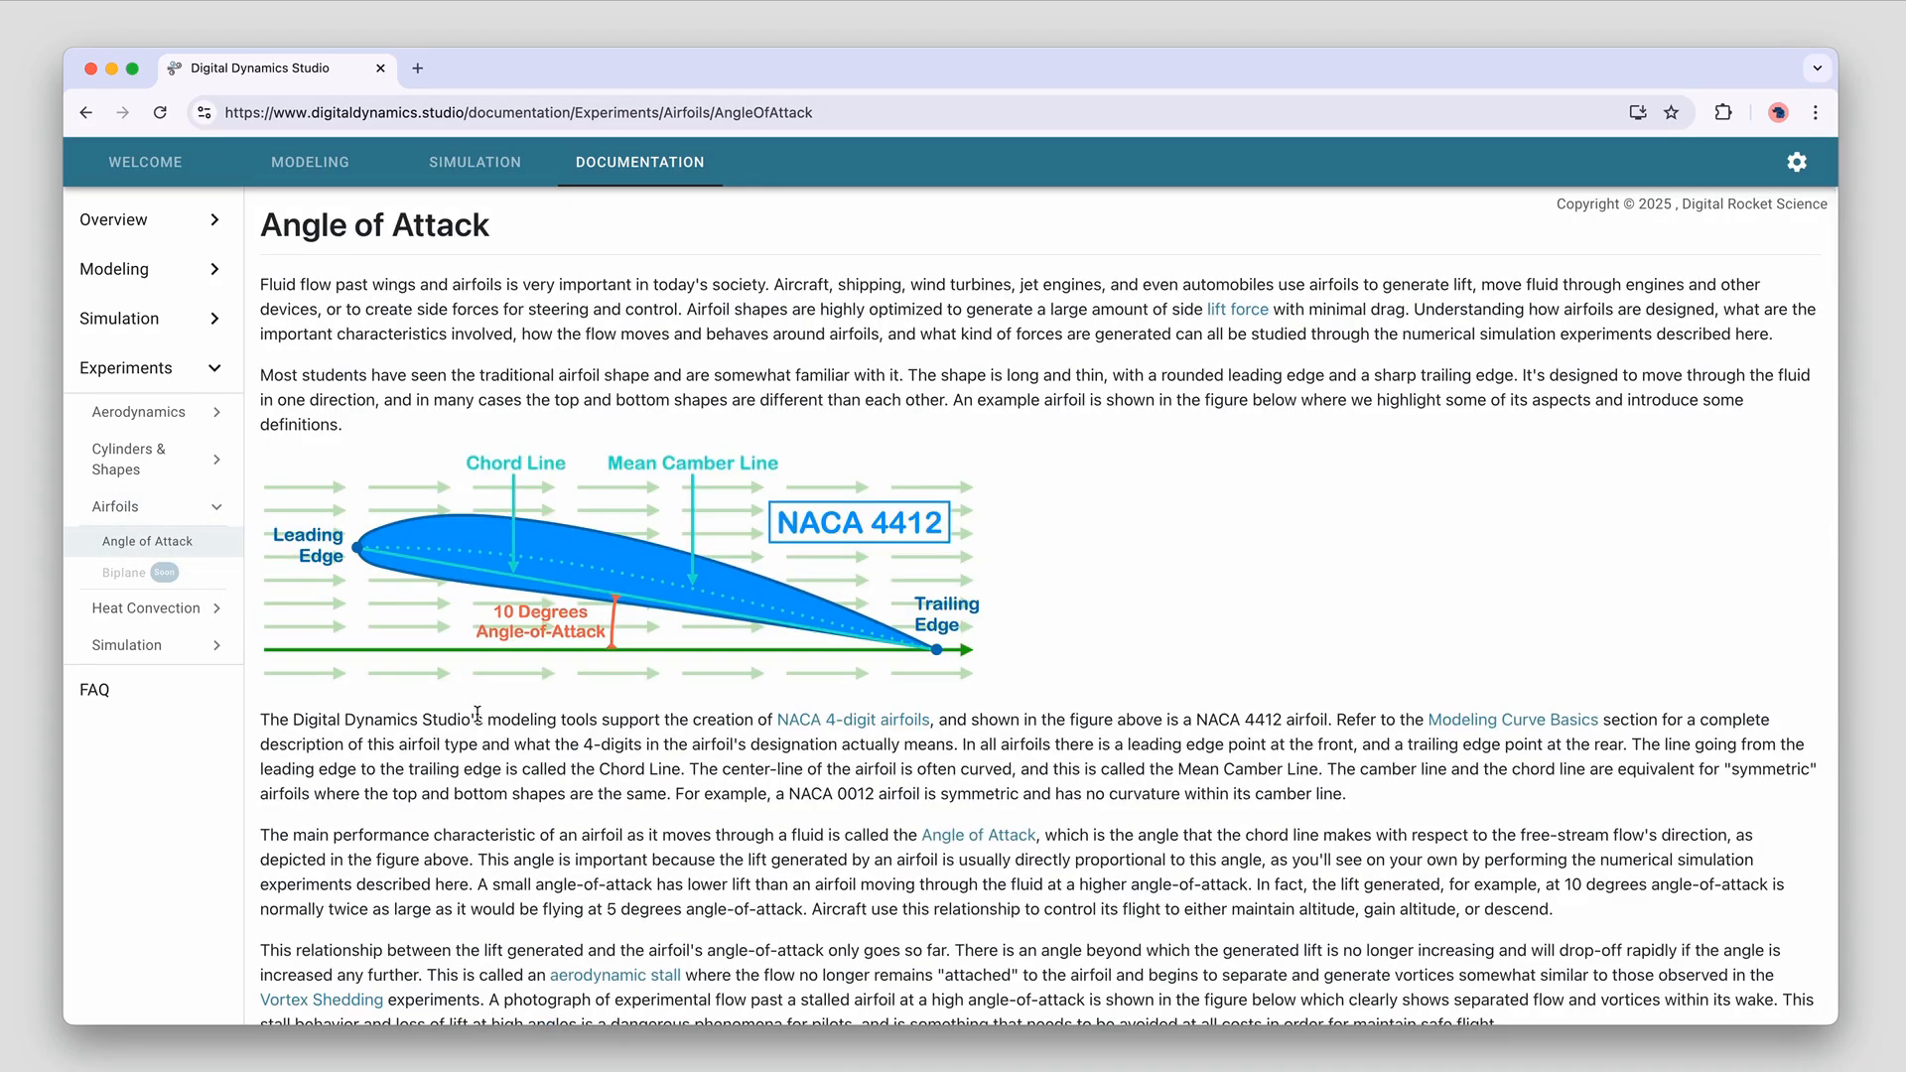
{"action": "scroll", "coordinate": [723, 768], "scroll_direction": "down", "scroll_amount": 15}
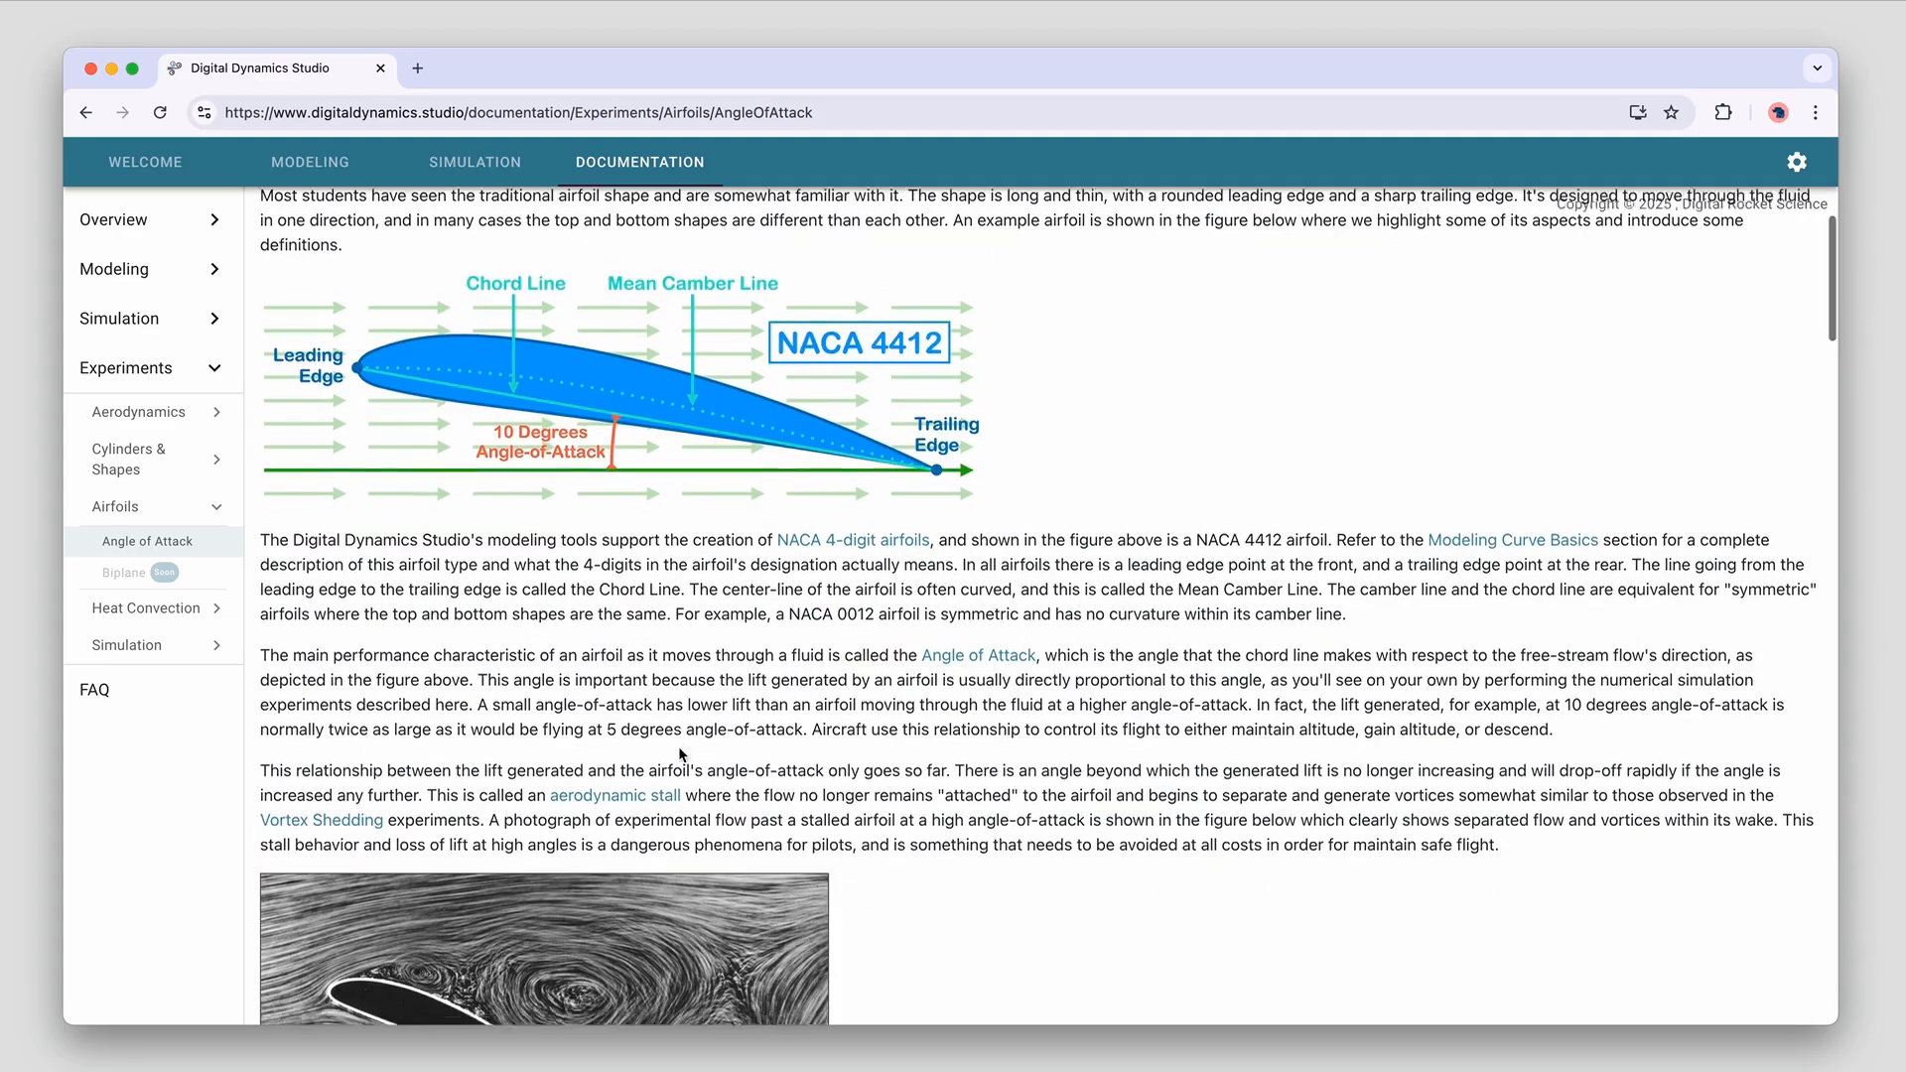
{"action": "scroll", "coordinate": [956, 808], "scroll_direction": "up", "scroll_amount": 12}
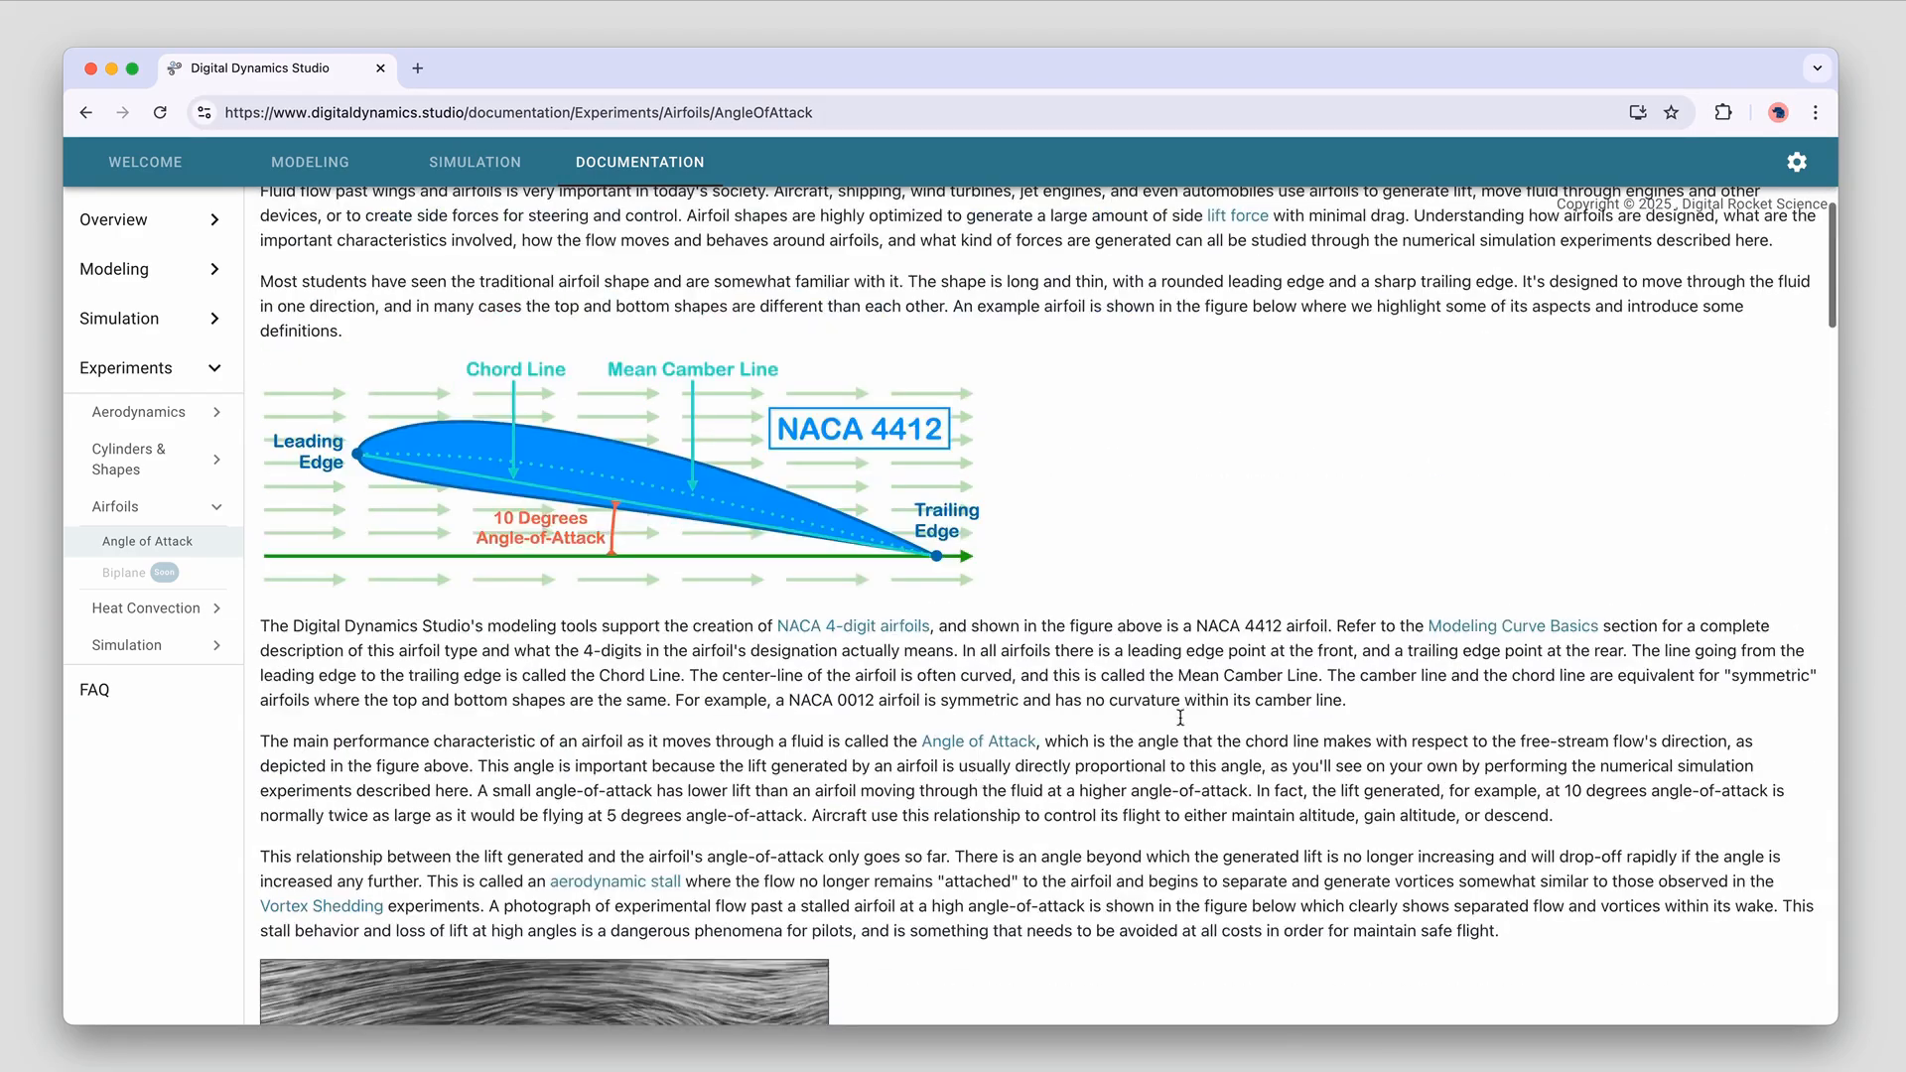
{"action": "scroll", "coordinate": [1150, 703], "scroll_direction": "down", "scroll_amount": 4}
{"action": "scroll", "coordinate": [1149, 703], "scroll_direction": "down", "scroll_amount": 12}
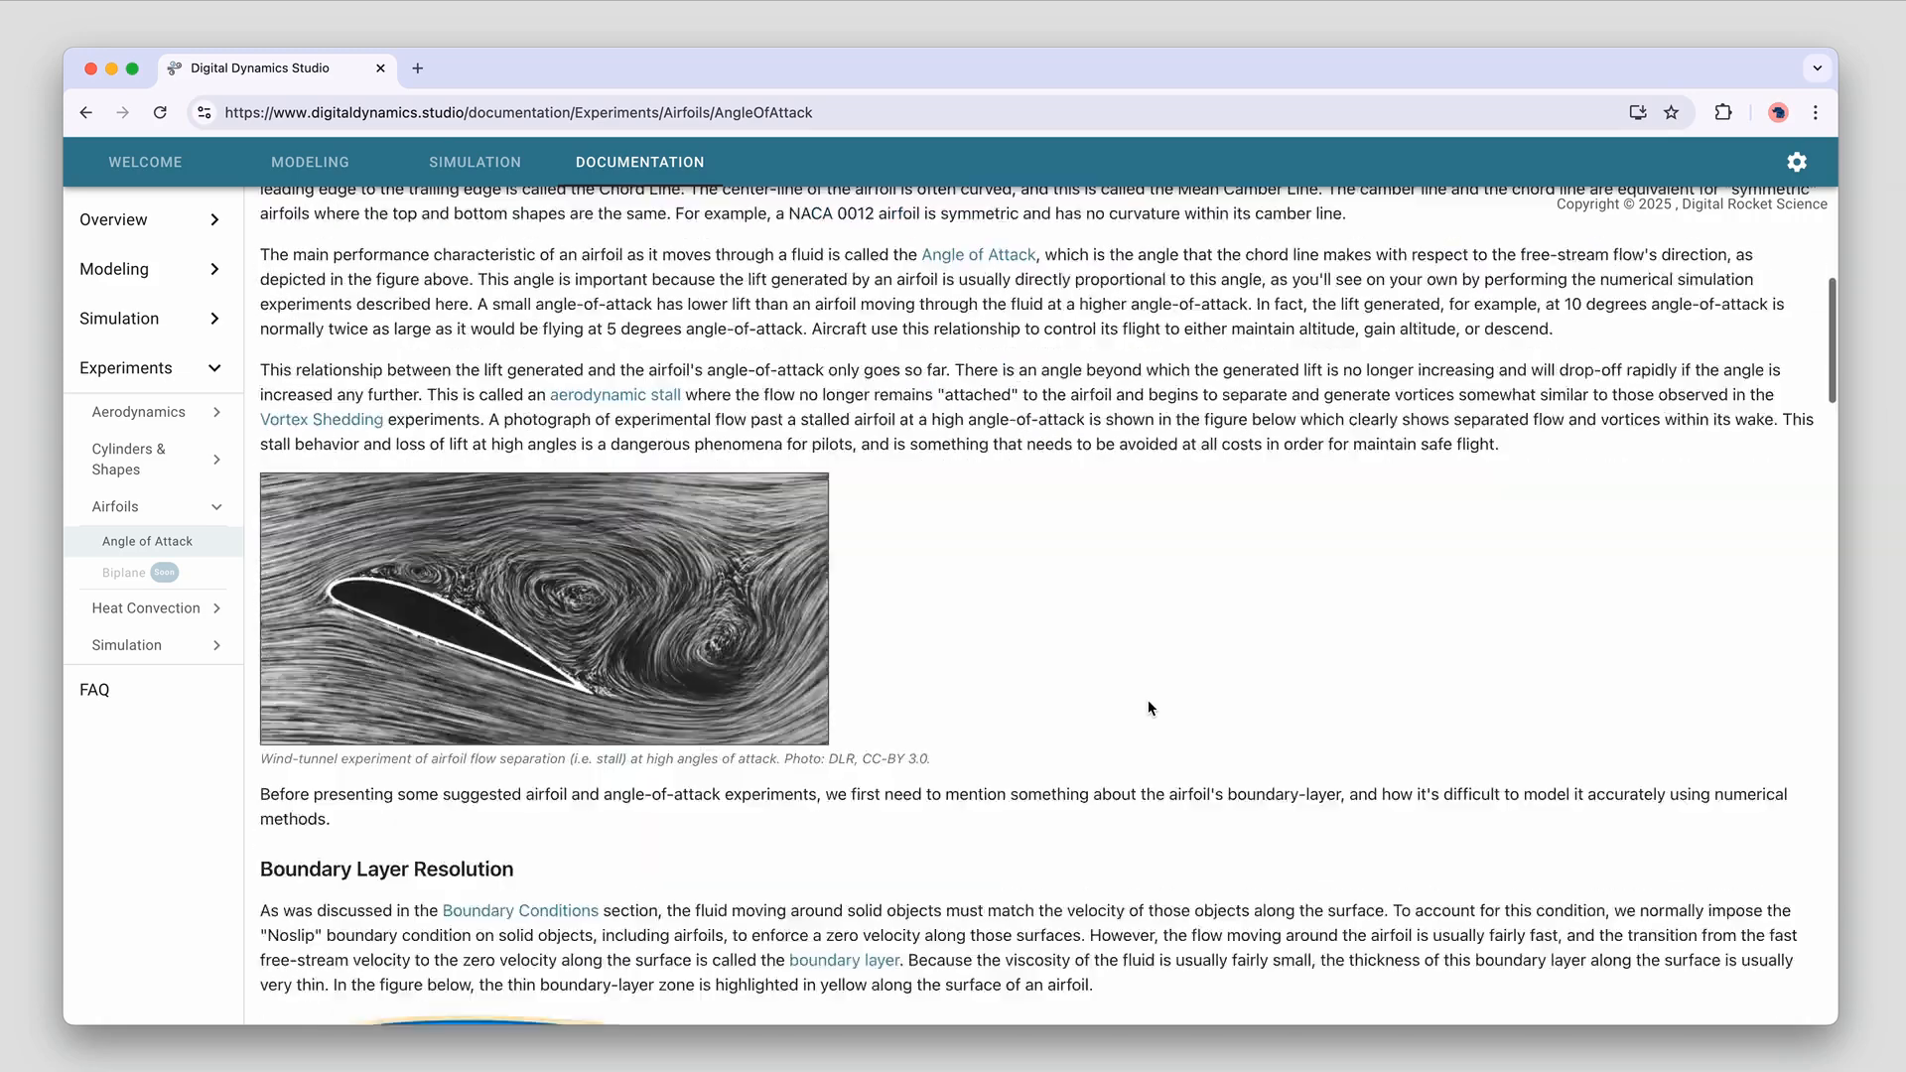
{"action": "scroll", "coordinate": [1152, 701], "scroll_direction": "down", "scroll_amount": 6}
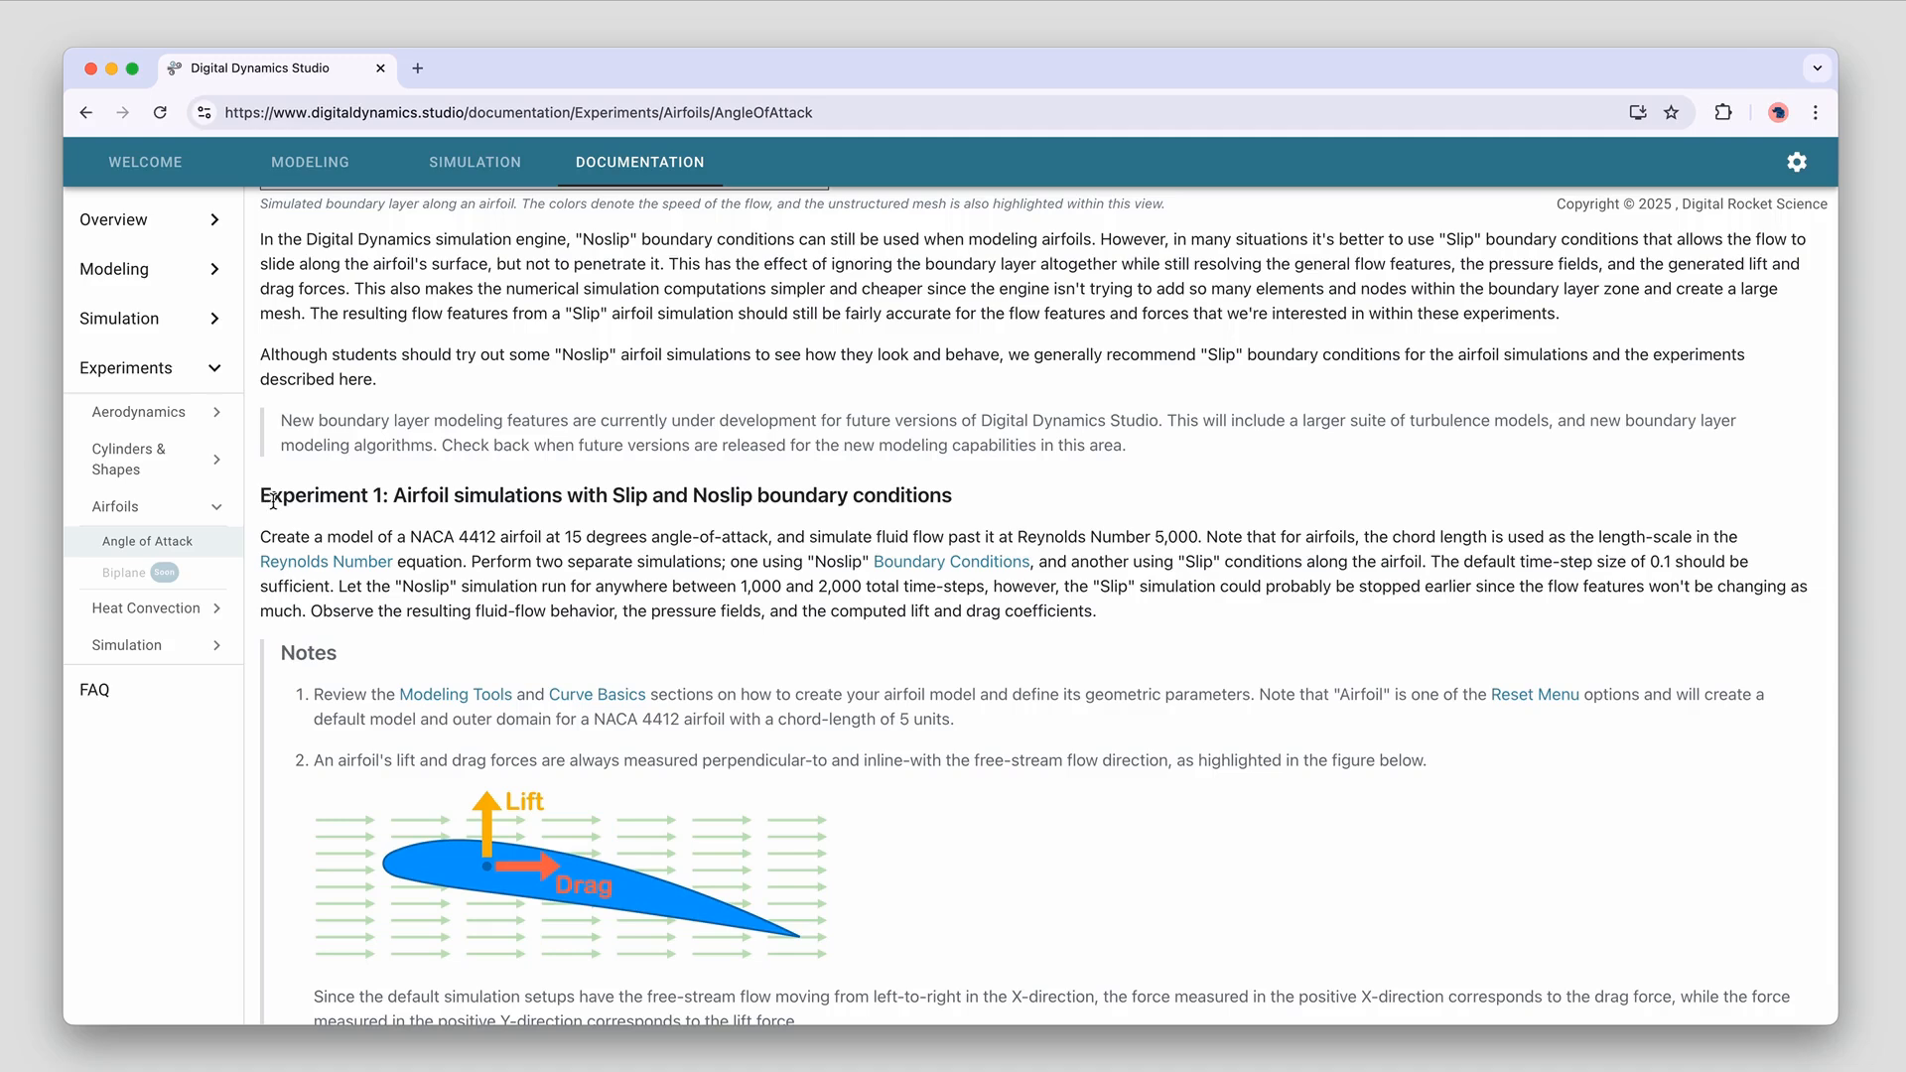
{"action": "scroll", "coordinate": [625, 594], "scroll_direction": "down", "scroll_amount": 1}
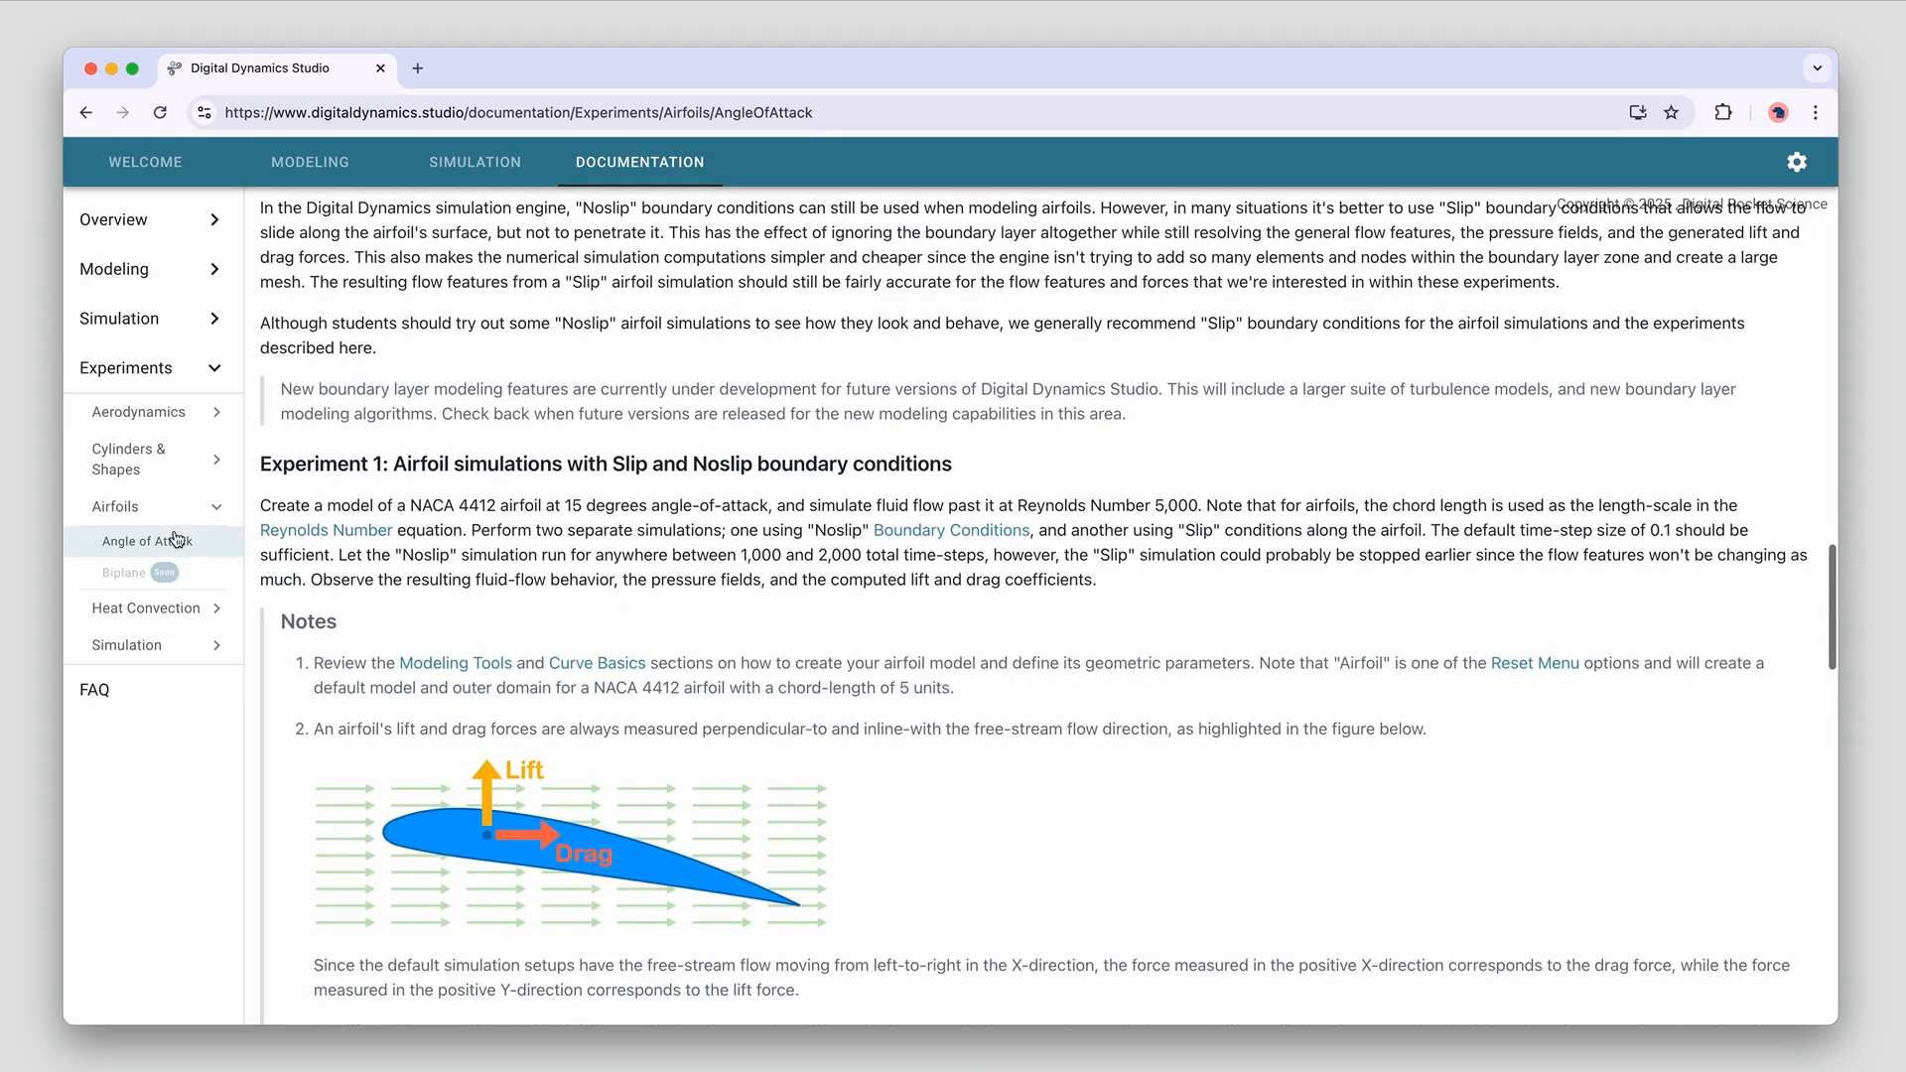
{"action": "scroll", "coordinate": [543, 536], "scroll_direction": "down", "scroll_amount": 5}
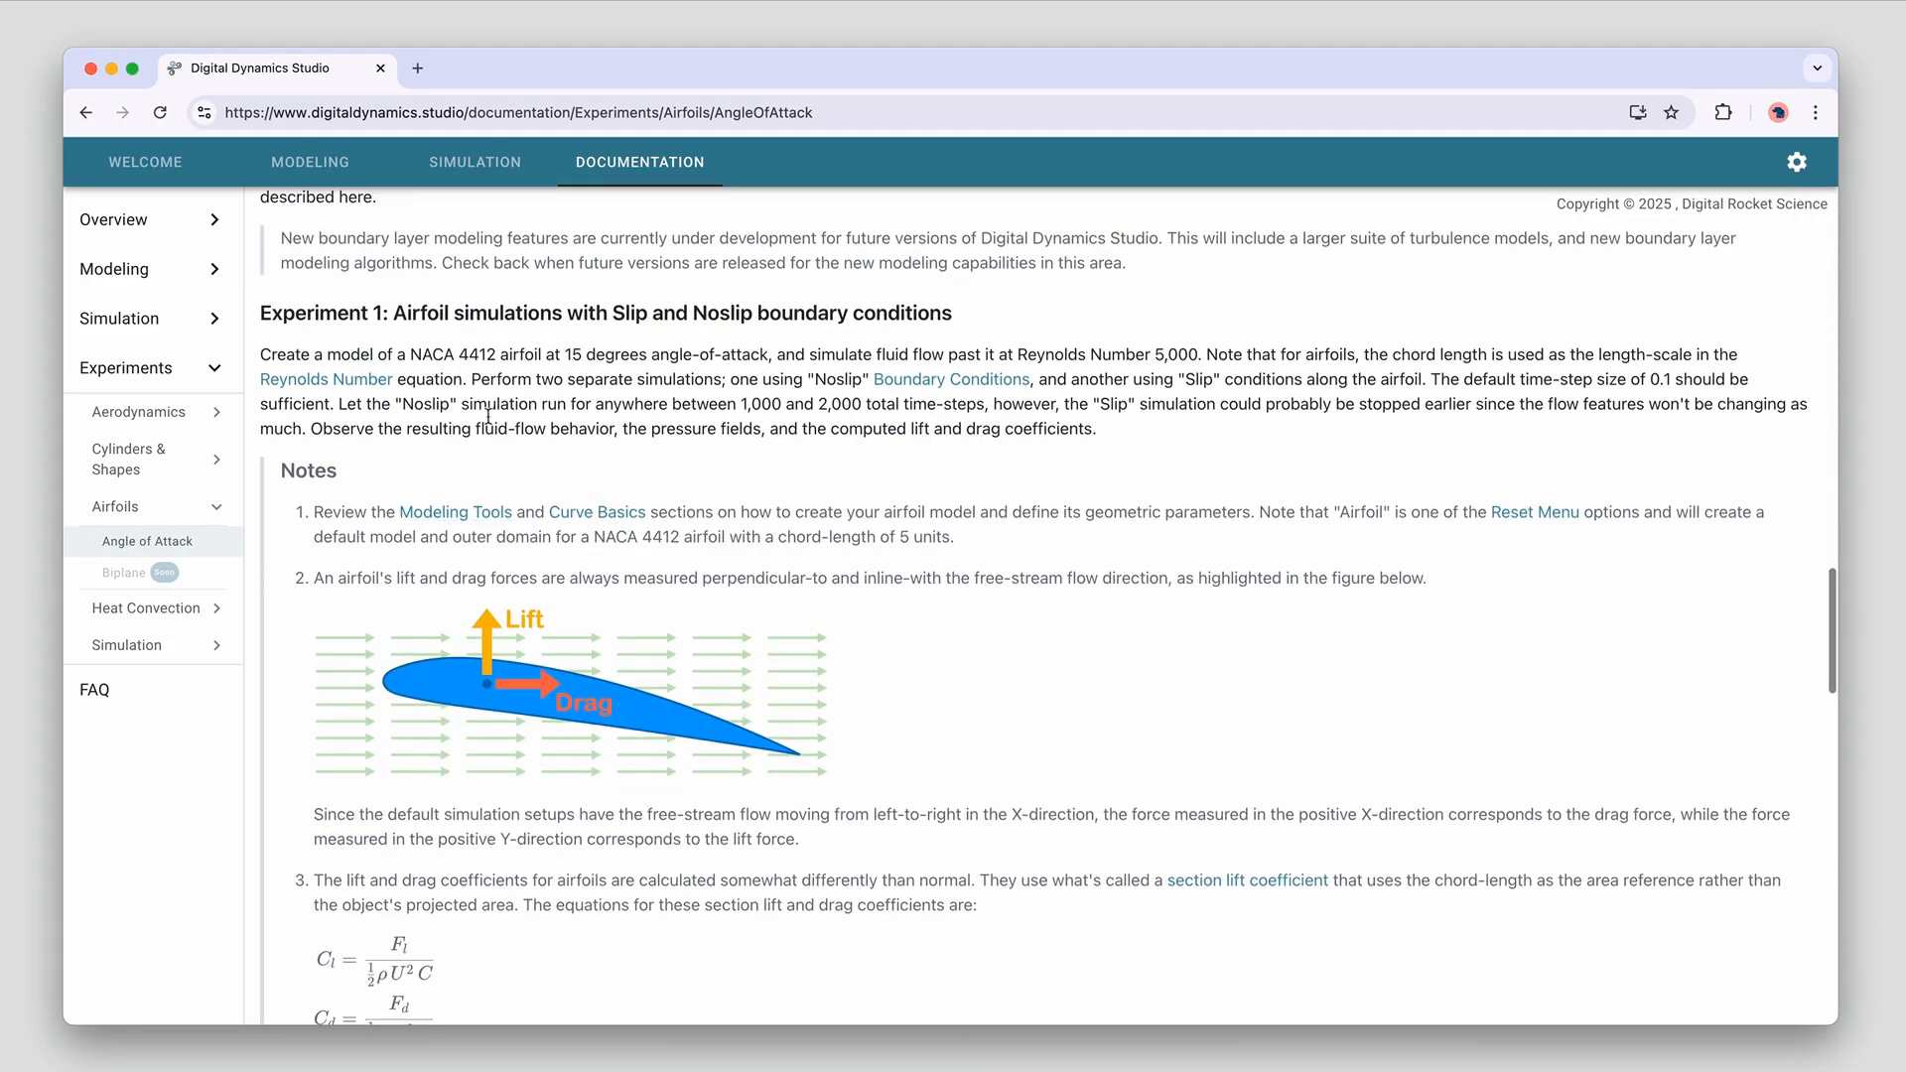
{"action": "scroll", "coordinate": [559, 518], "scroll_direction": "down", "scroll_amount": 5}
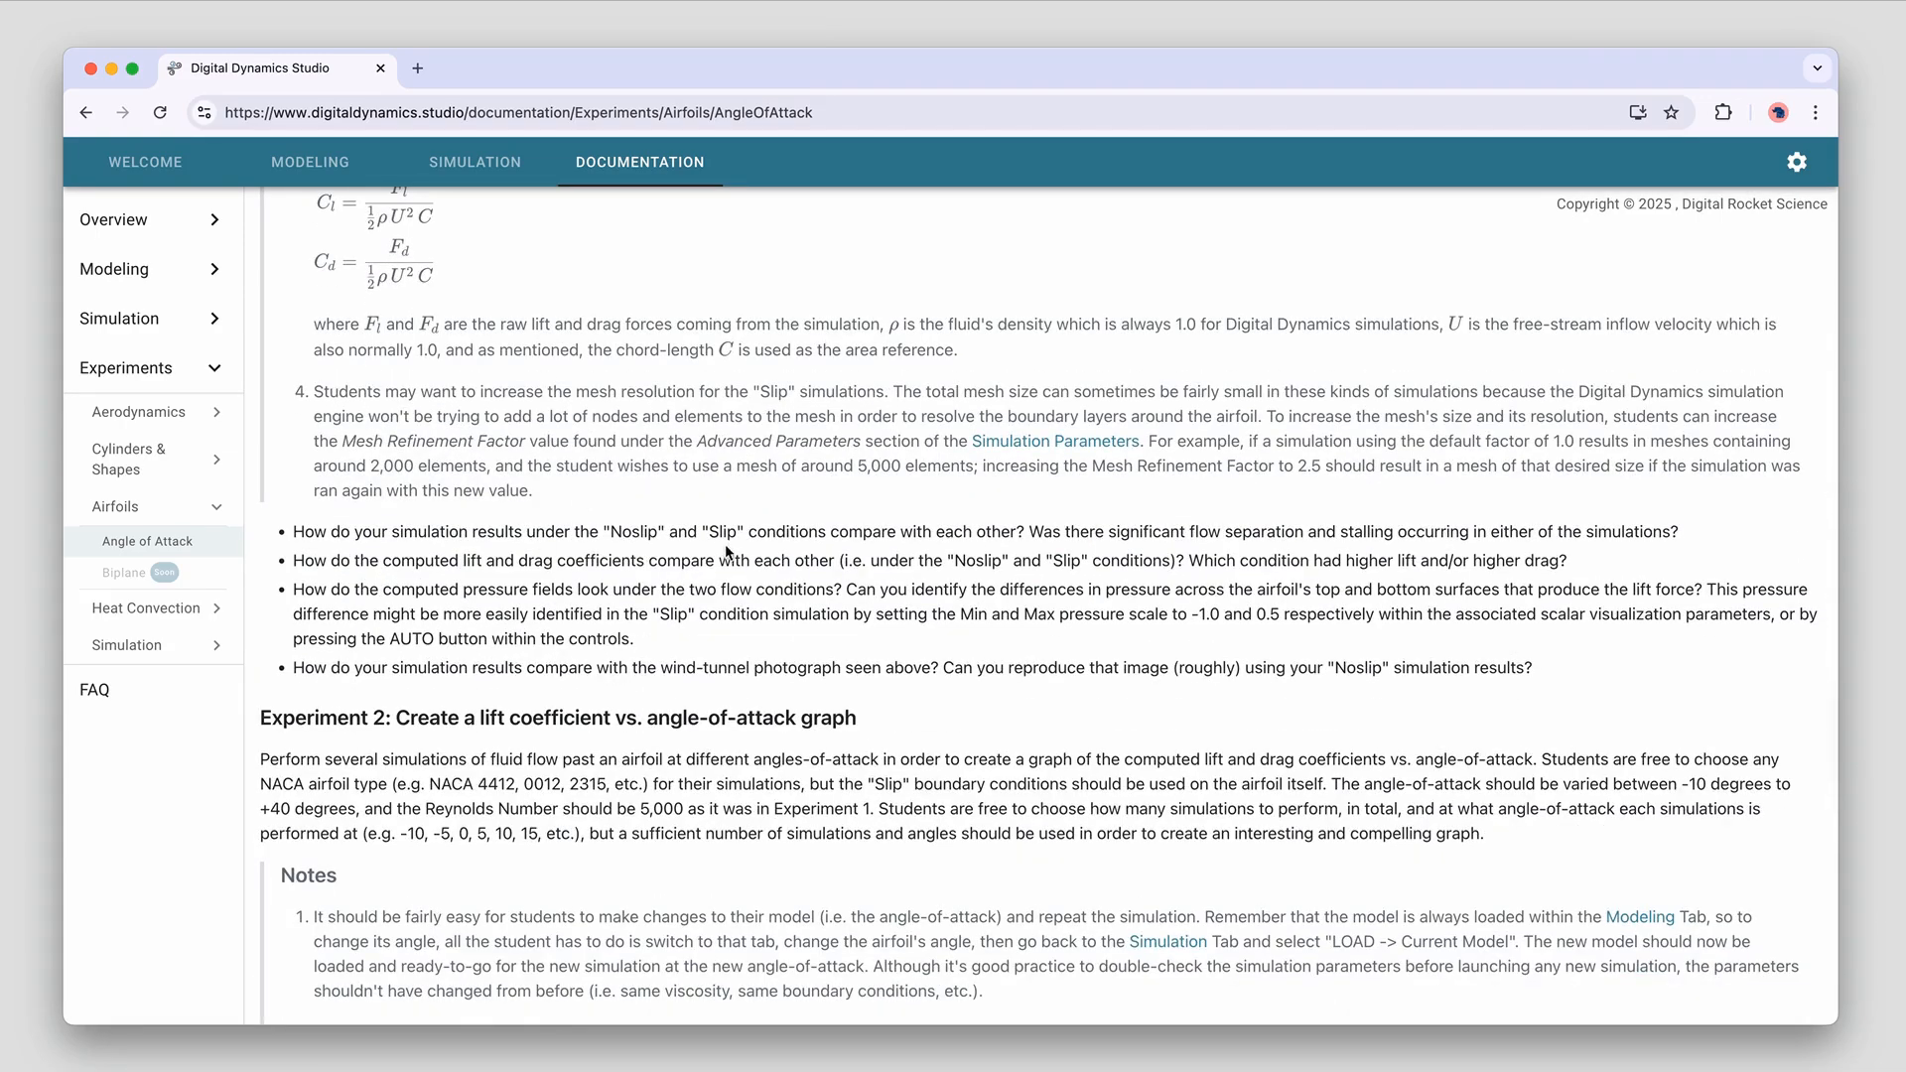
{"action": "scroll", "coordinate": [724, 554], "scroll_direction": "down", "scroll_amount": 4}
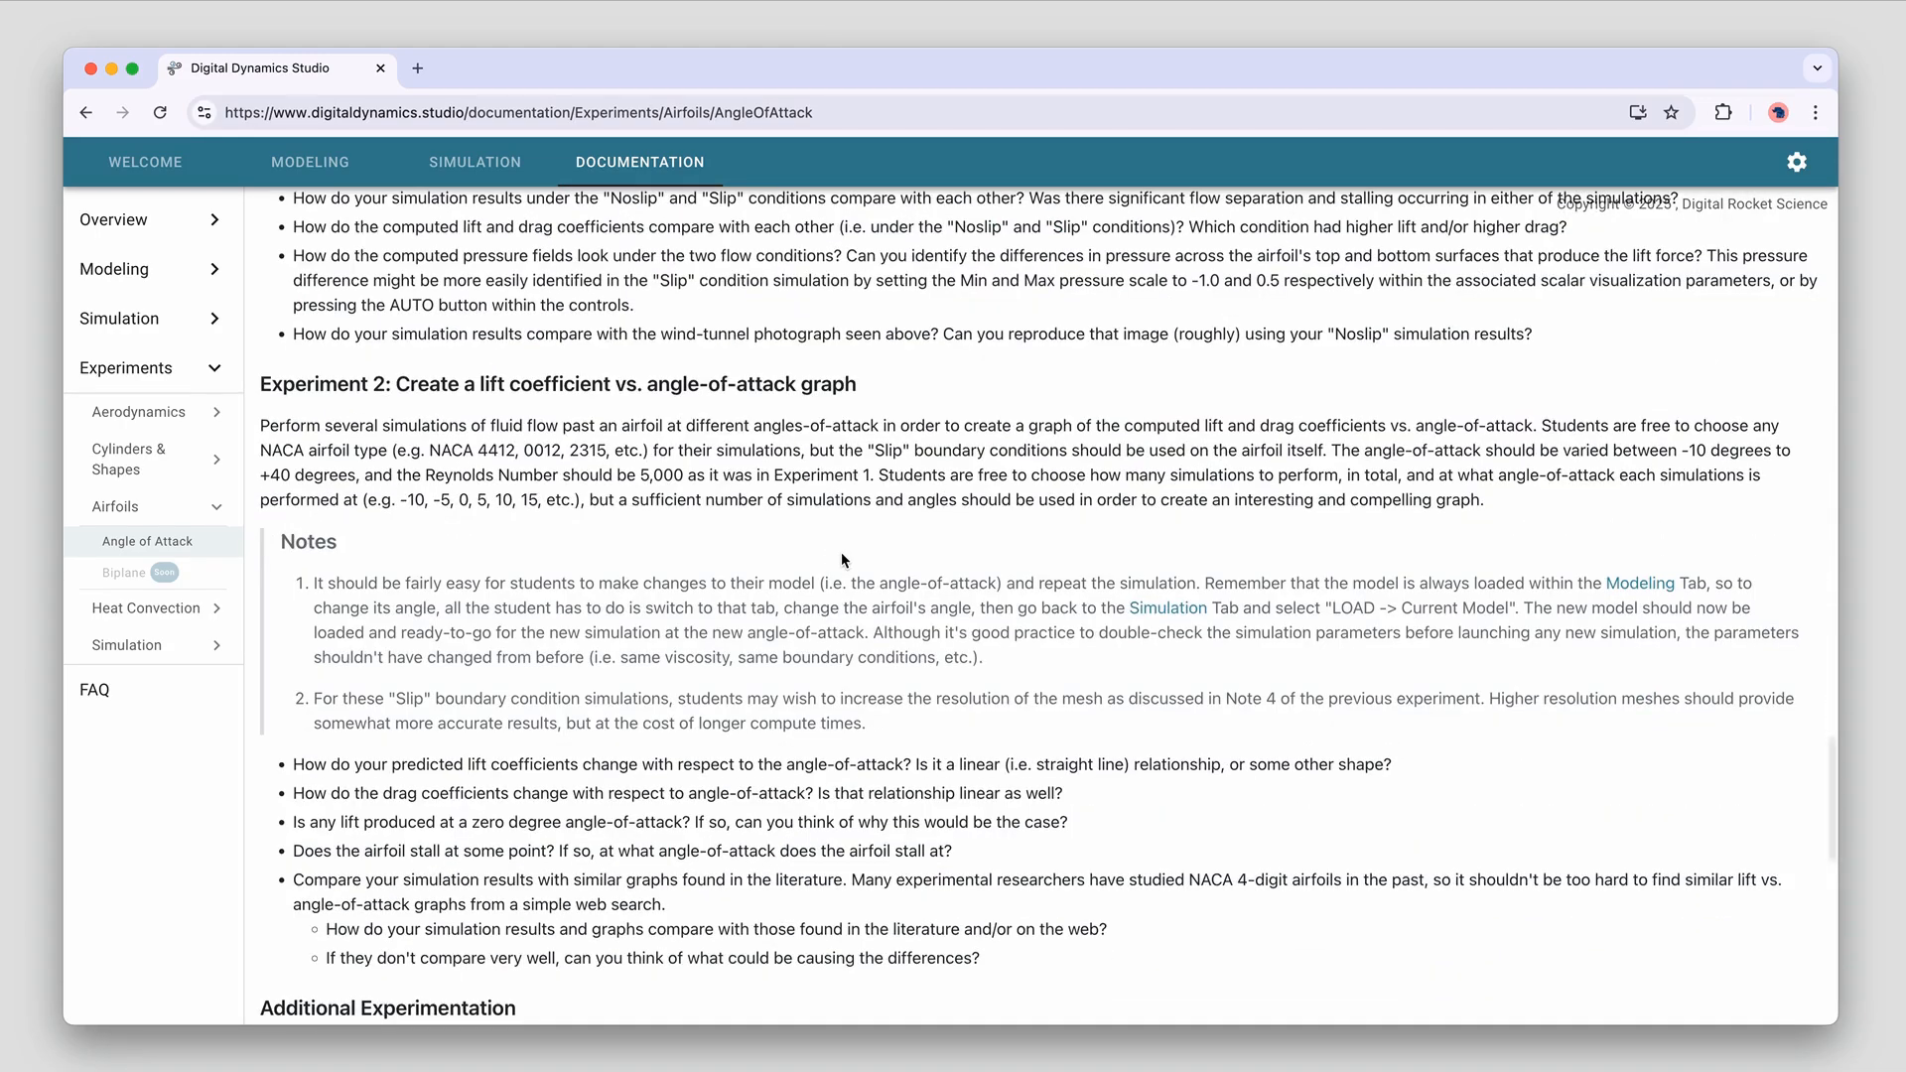
{"action": "scroll", "coordinate": [824, 584], "scroll_direction": "down", "scroll_amount": 1}
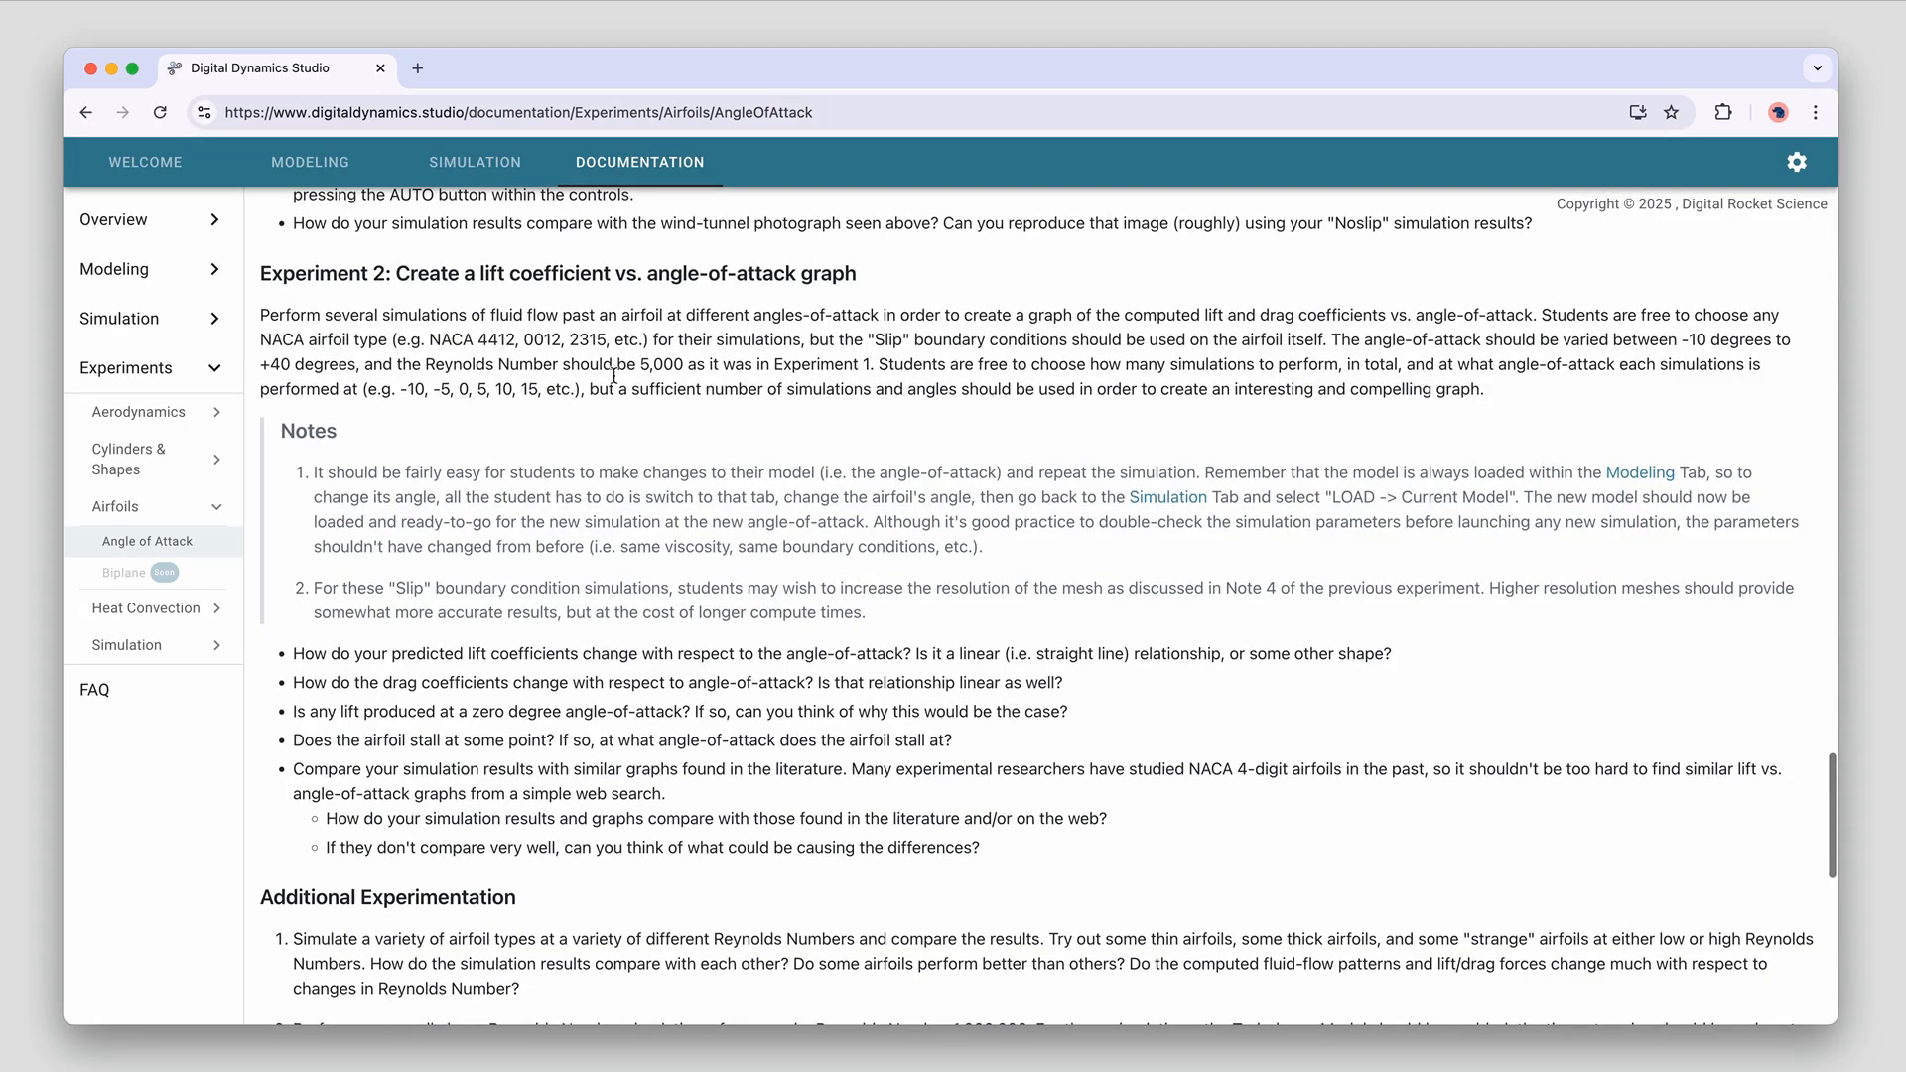
{"action": "scroll", "coordinate": [805, 593], "scroll_direction": "down", "scroll_amount": 7}
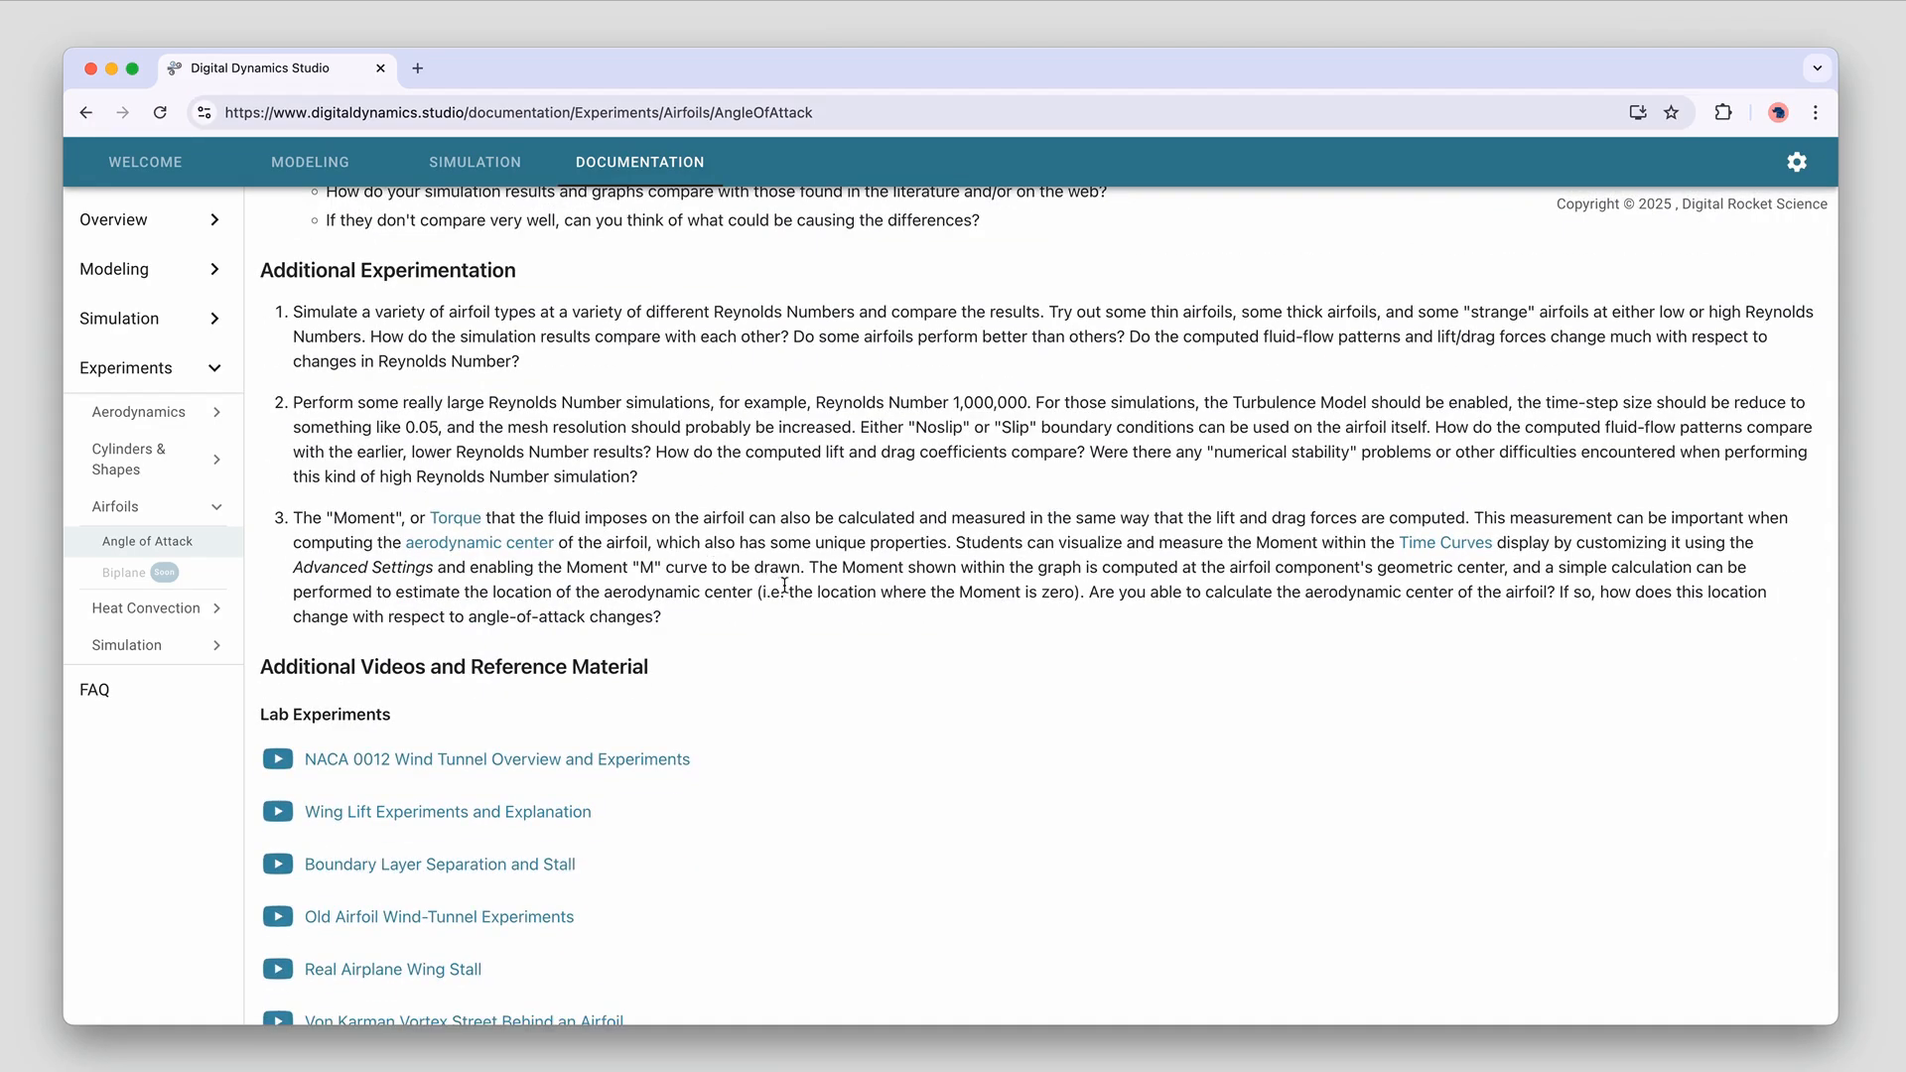
{"action": "scroll", "coordinate": [784, 585], "scroll_direction": "up", "scroll_amount": 12}
{"action": "scroll", "coordinate": [784, 586], "scroll_direction": "down", "scroll_amount": 8}
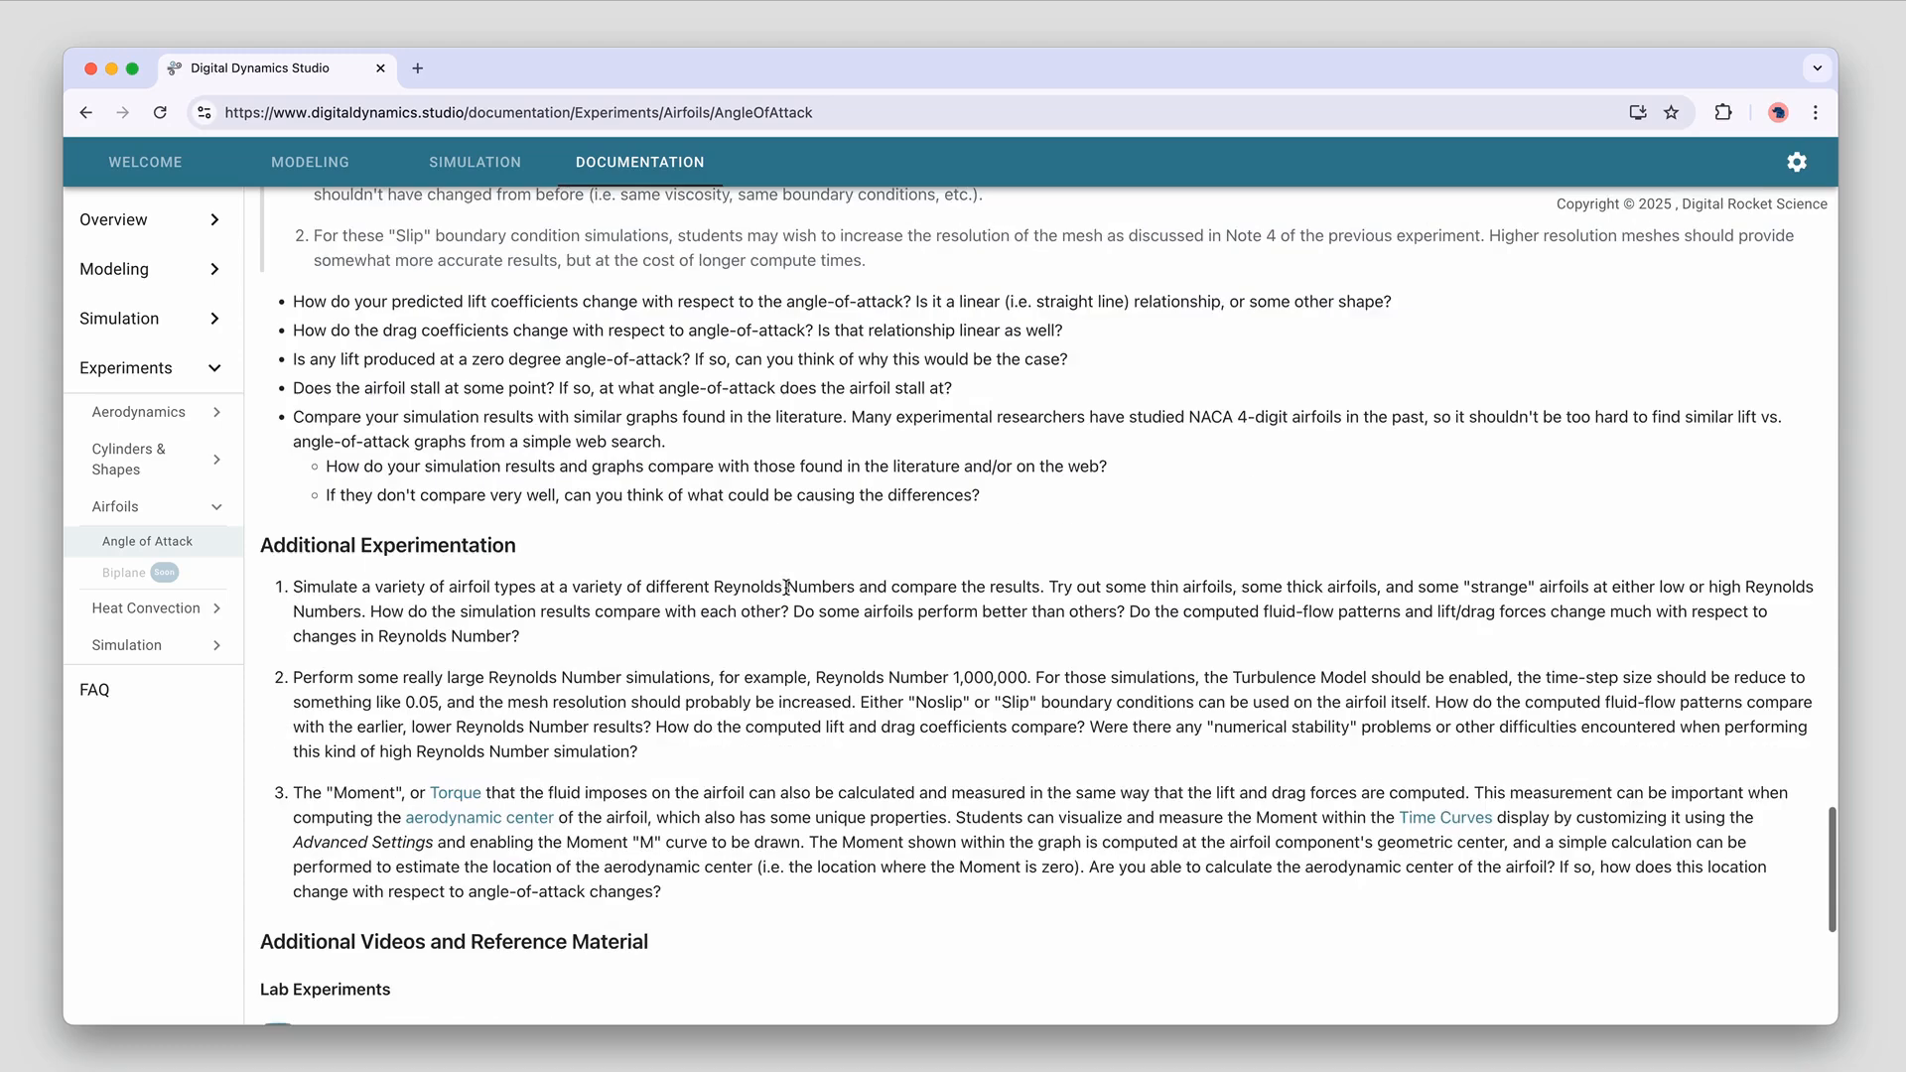
{"action": "scroll", "coordinate": [784, 586], "scroll_direction": "up", "scroll_amount": 15}
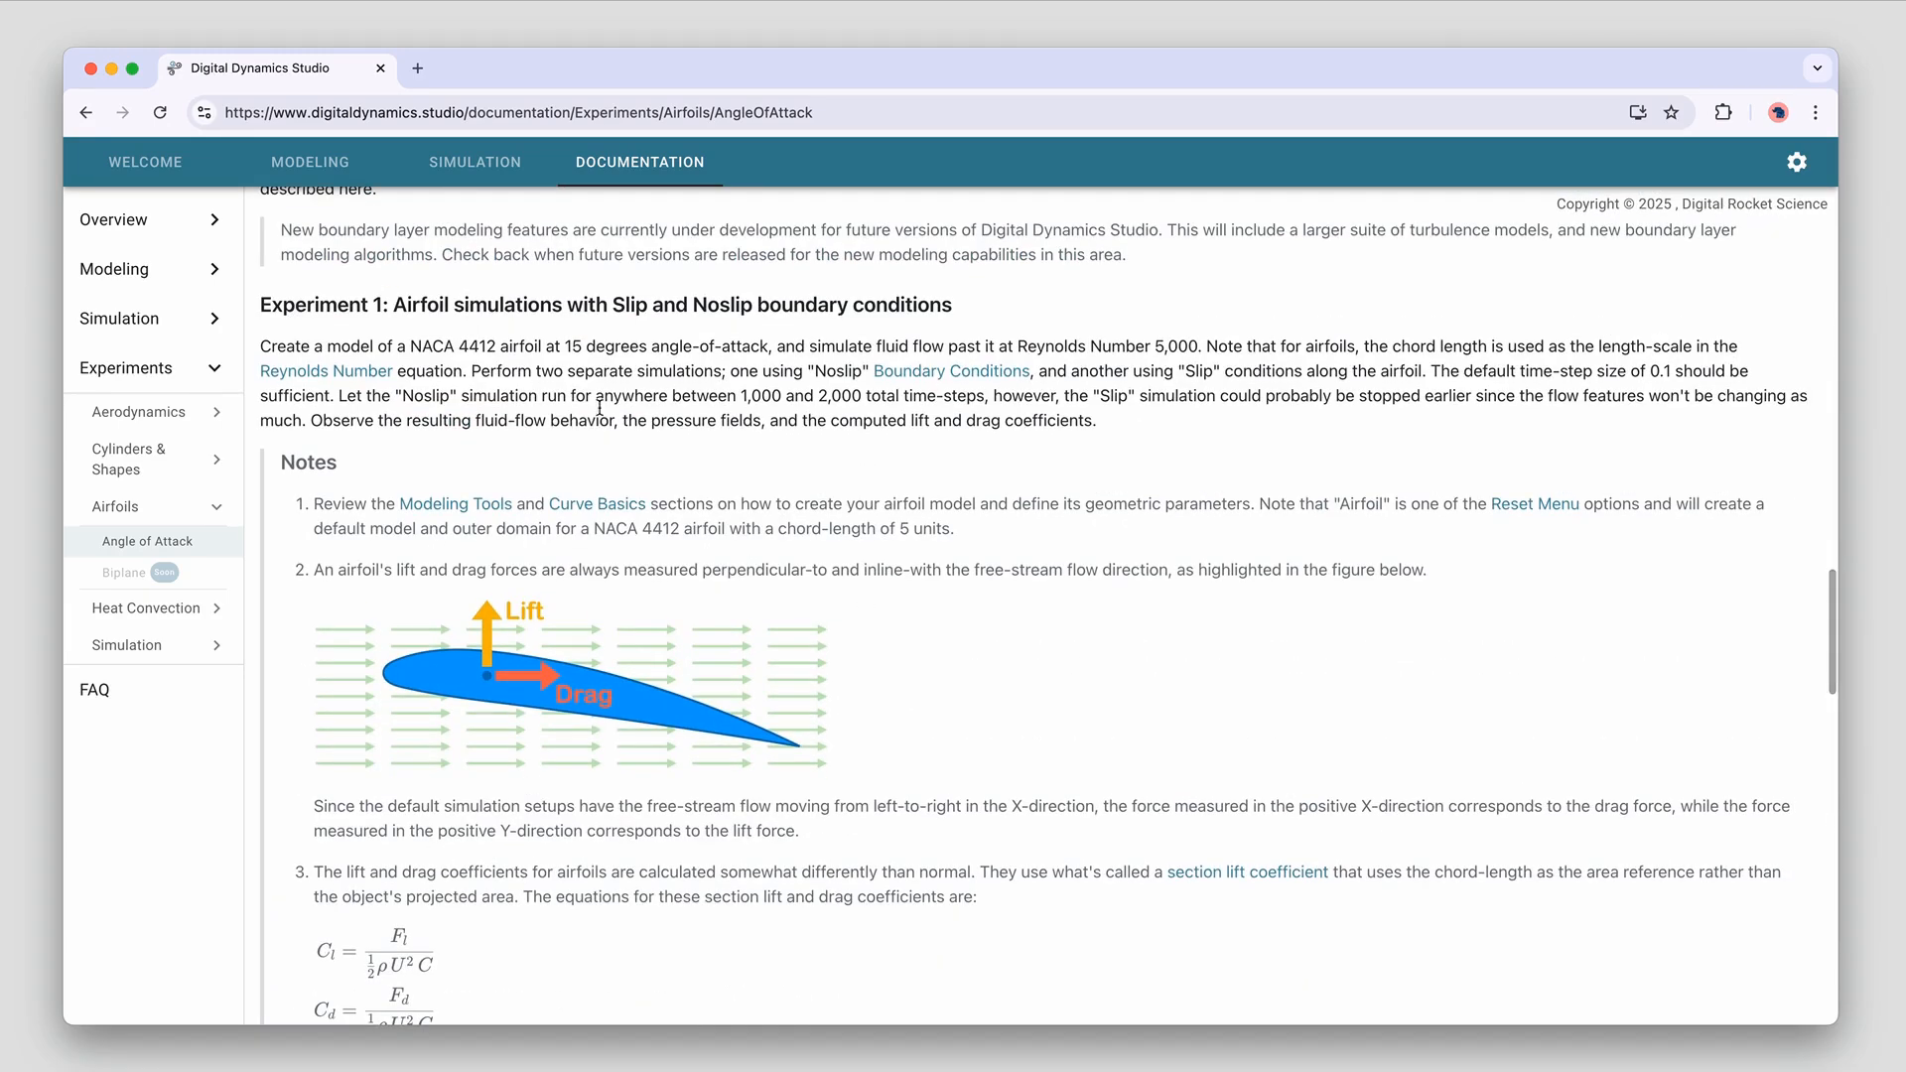
{"action": "scroll", "coordinate": [992, 628], "scroll_direction": "down", "scroll_amount": 2}
{"action": "scroll", "coordinate": [1001, 627], "scroll_direction": "down", "scroll_amount": 2}
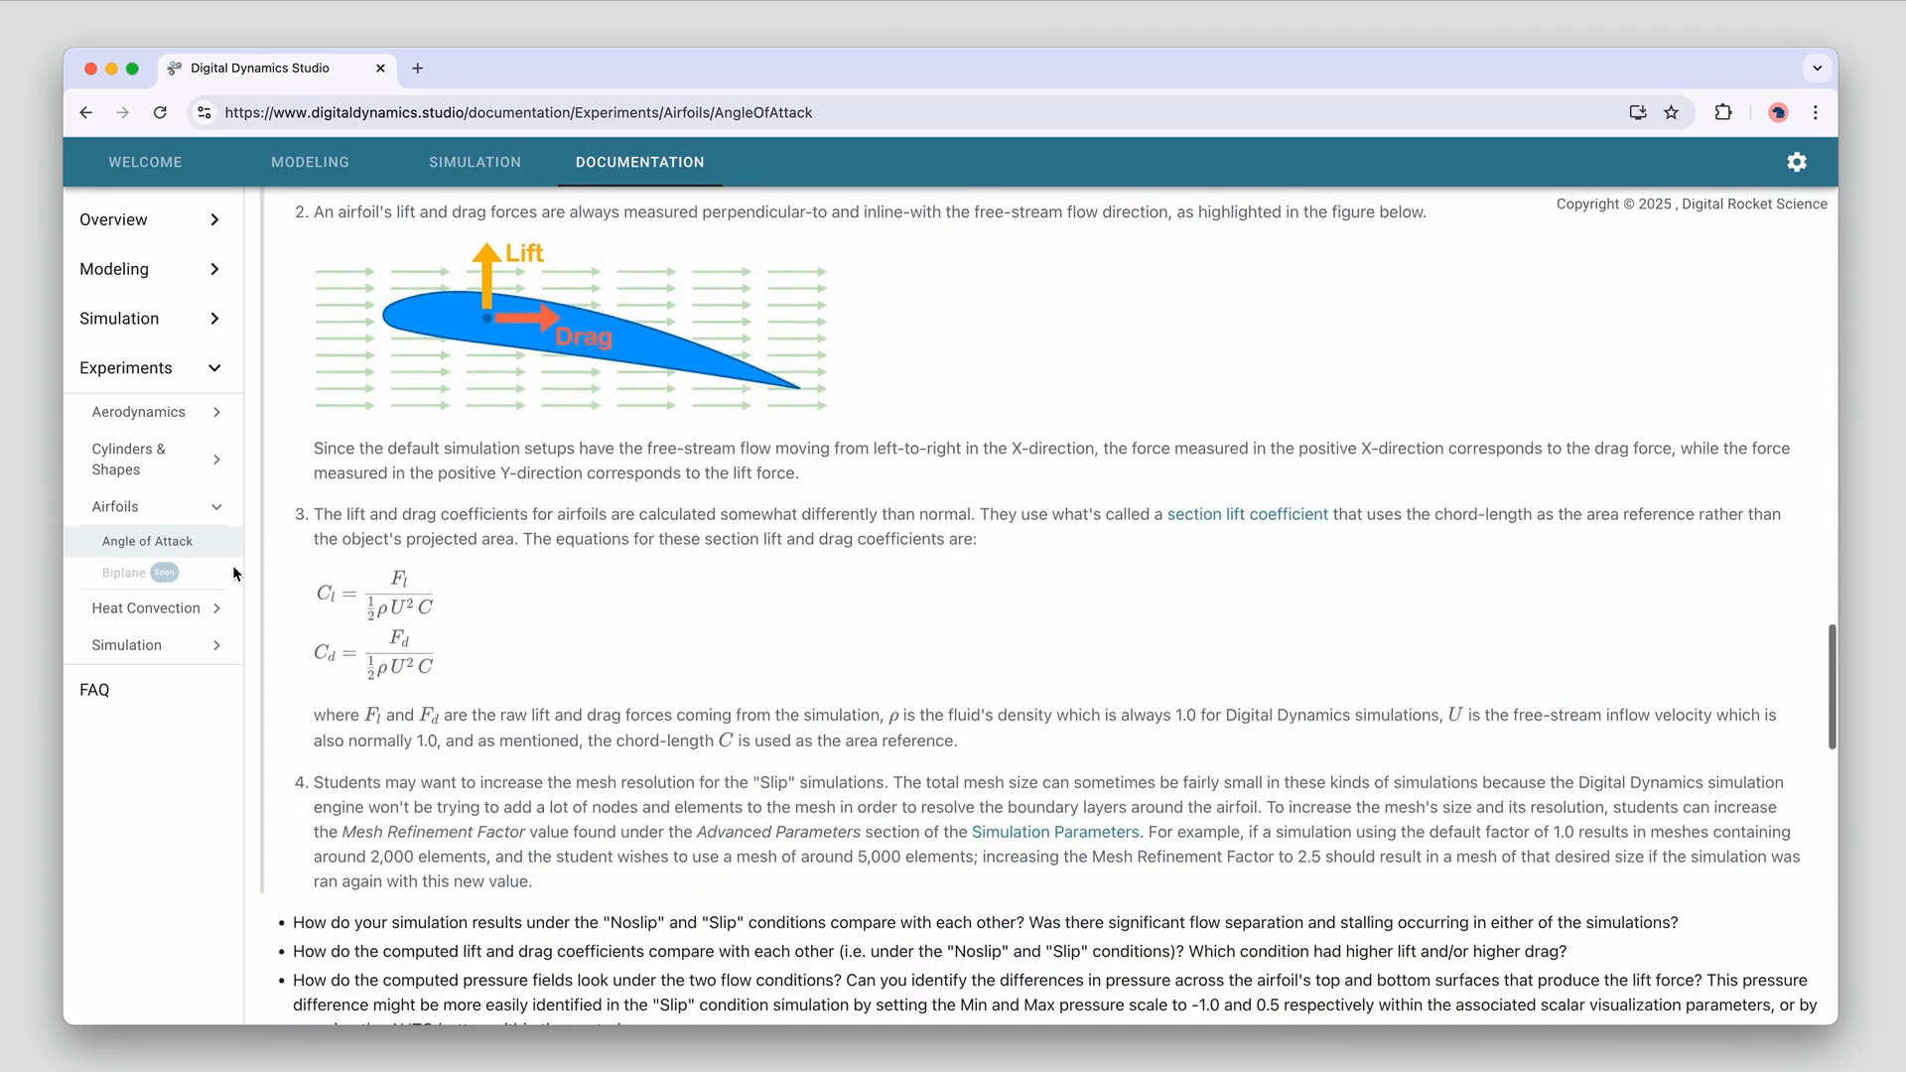
{"action": "left_click", "coordinate": [149, 459]}
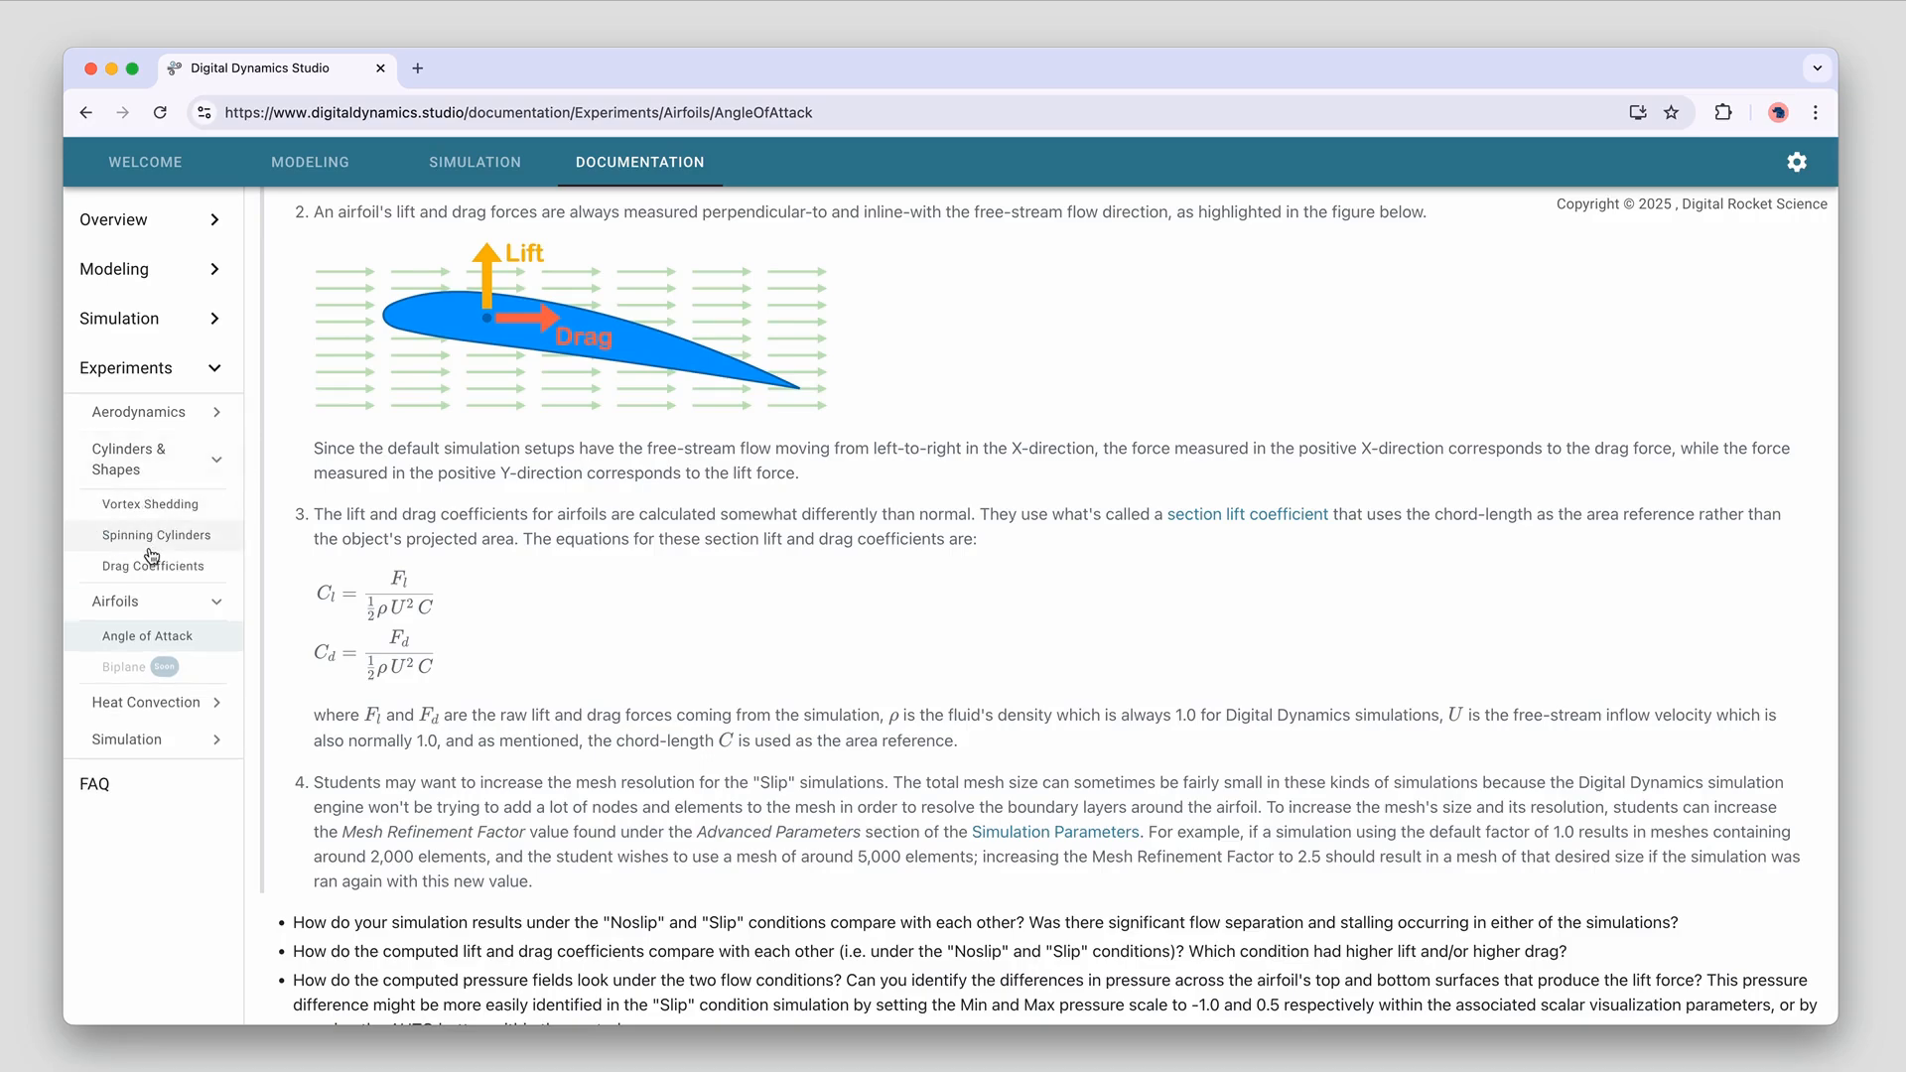
View the Spinning Cylinders and Vortex Shedding pages, return to Angle of Attack, and collapse Experiments
{"action": "left_click", "coordinate": [157, 541]}
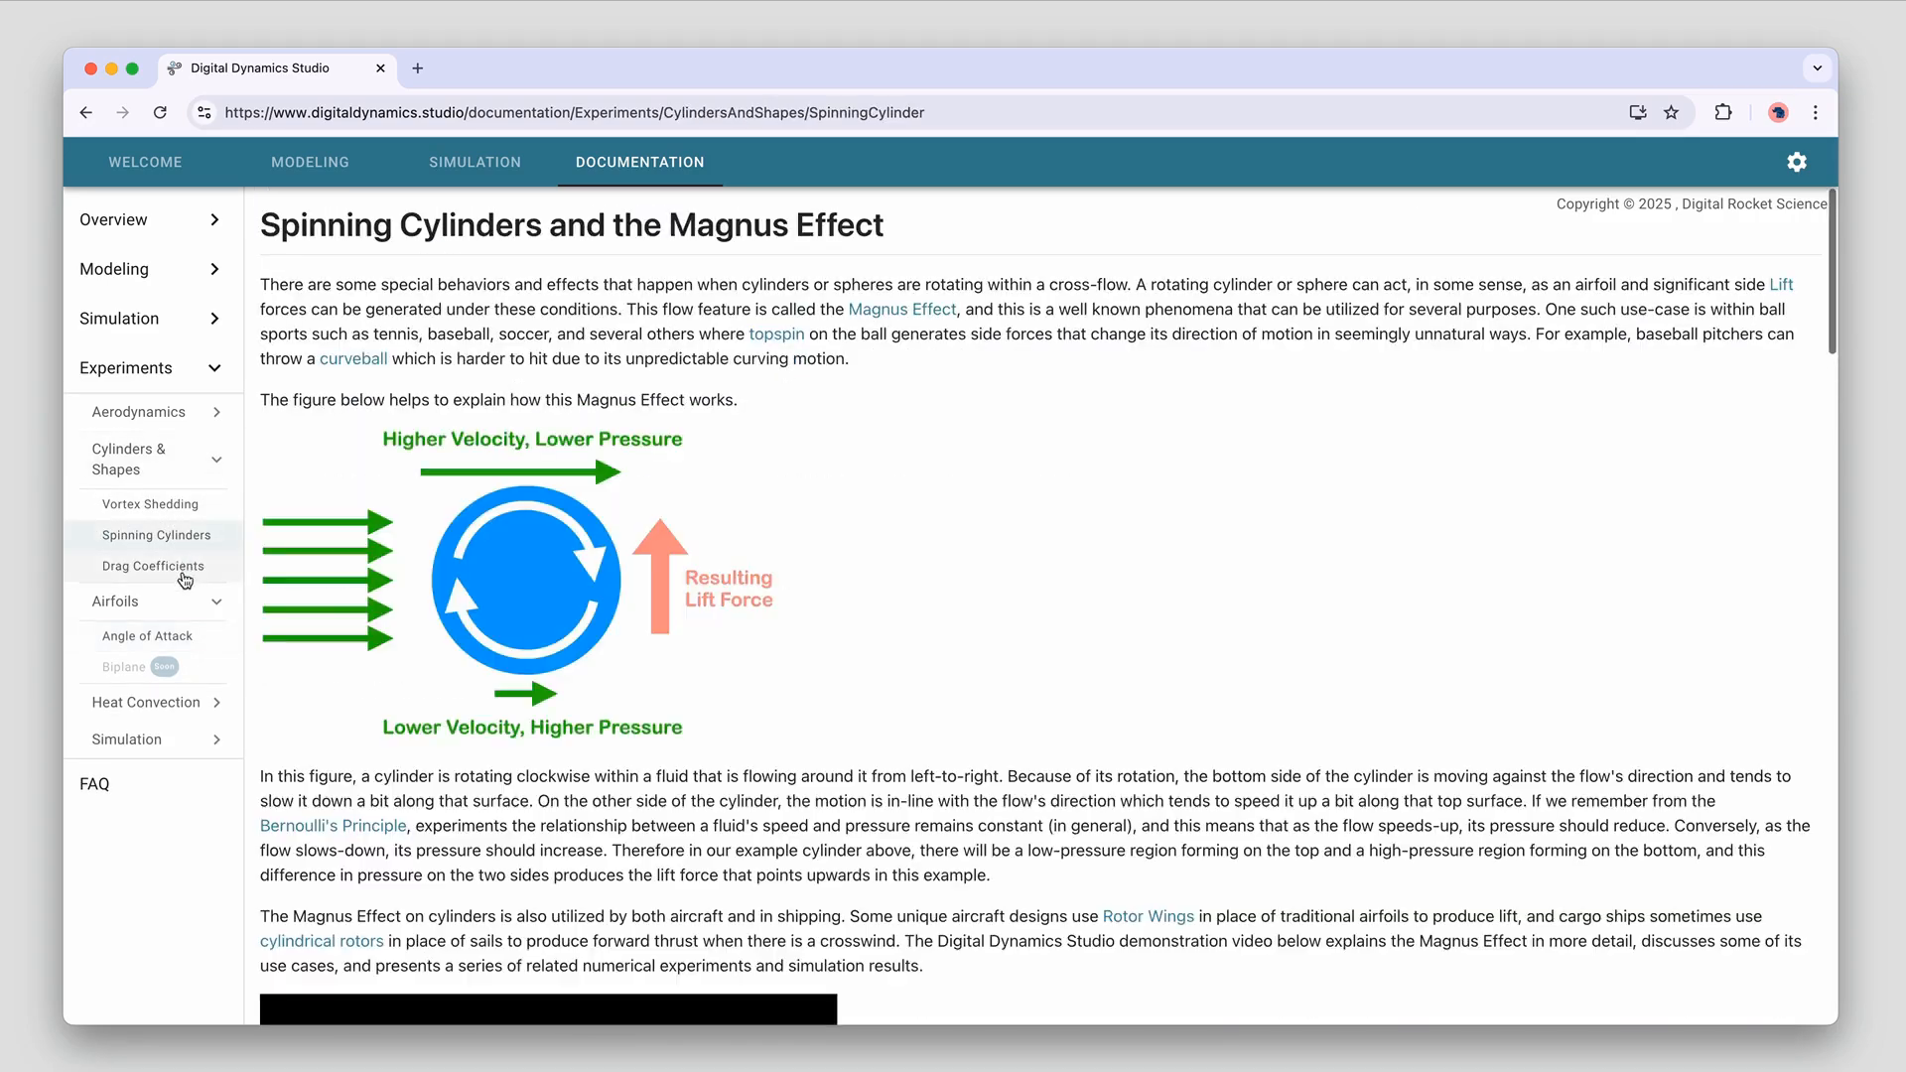
{"action": "left_click", "coordinate": [150, 505]}
{"action": "scroll", "coordinate": [695, 795], "scroll_direction": "down", "scroll_amount": 15}
{"action": "scroll", "coordinate": [750, 800], "scroll_direction": "down", "scroll_amount": 5}
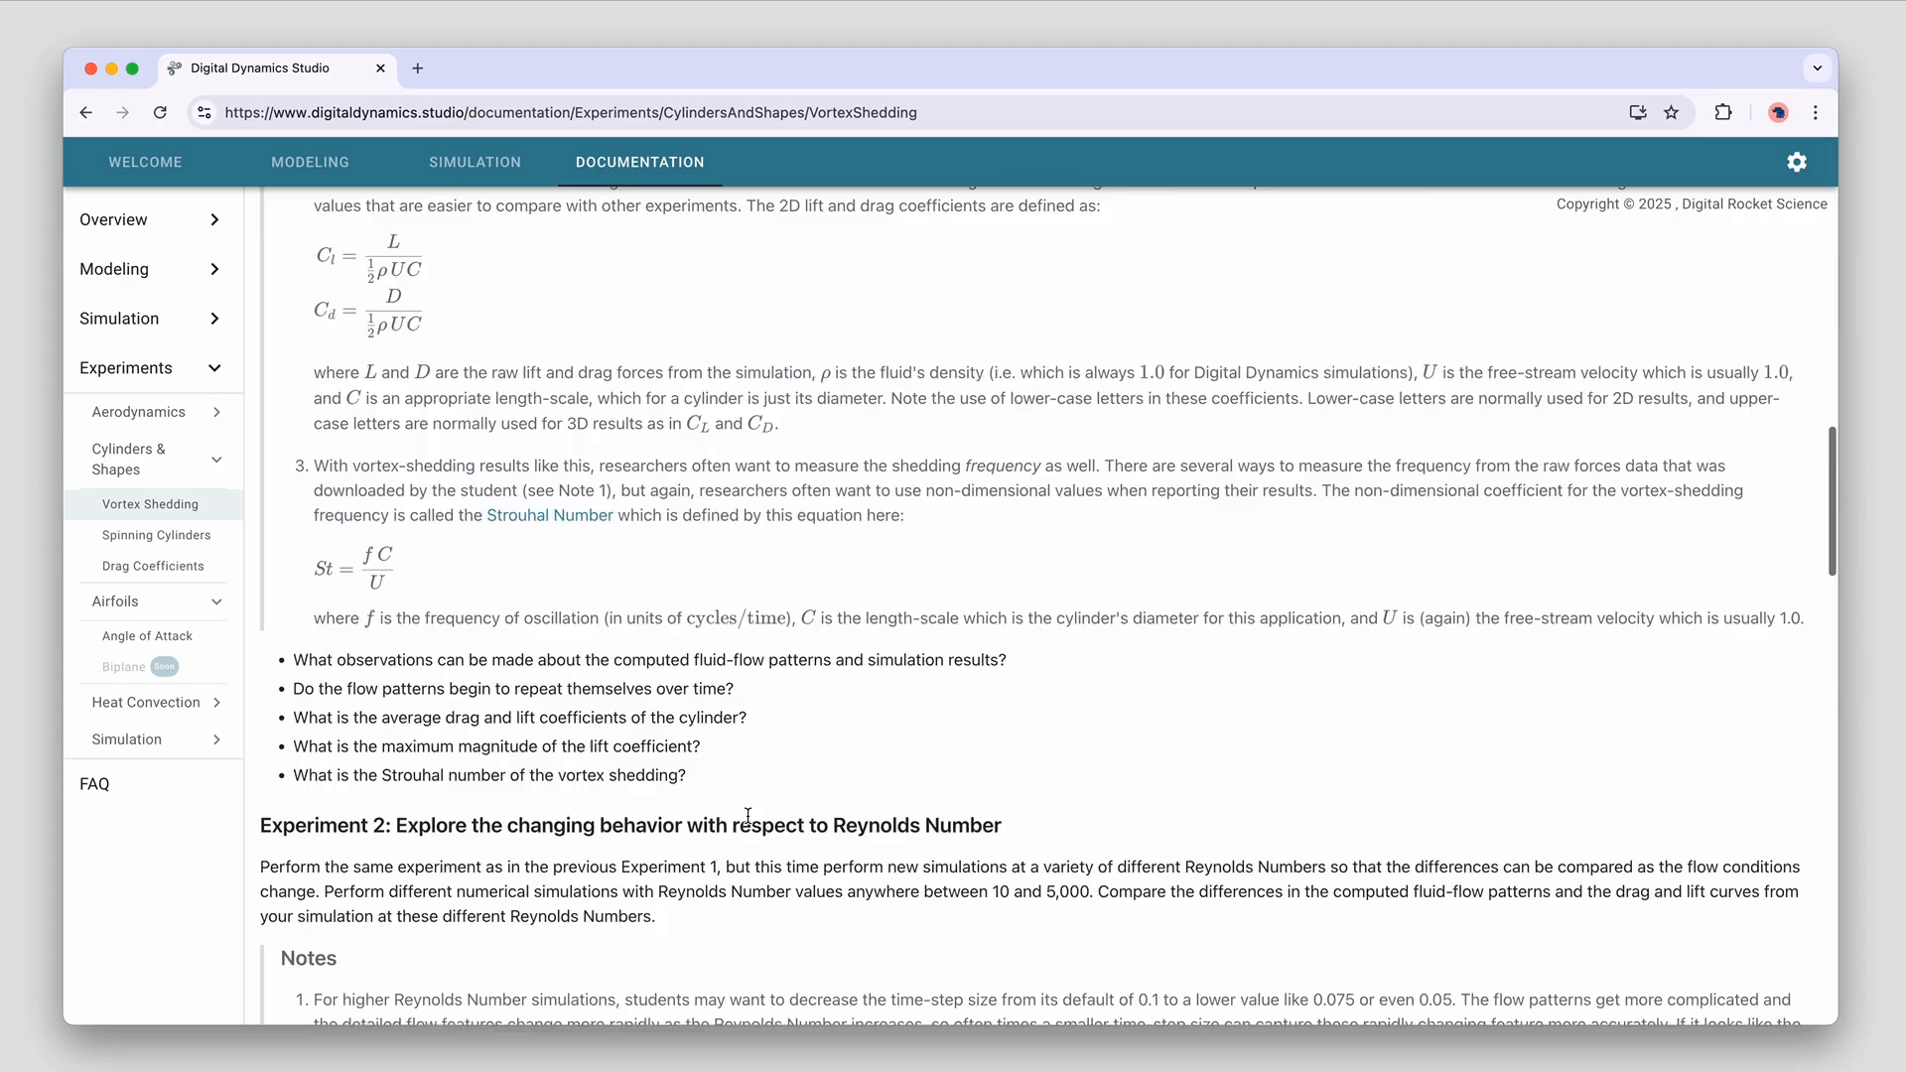
{"action": "scroll", "coordinate": [754, 814], "scroll_direction": "up", "scroll_amount": 20}
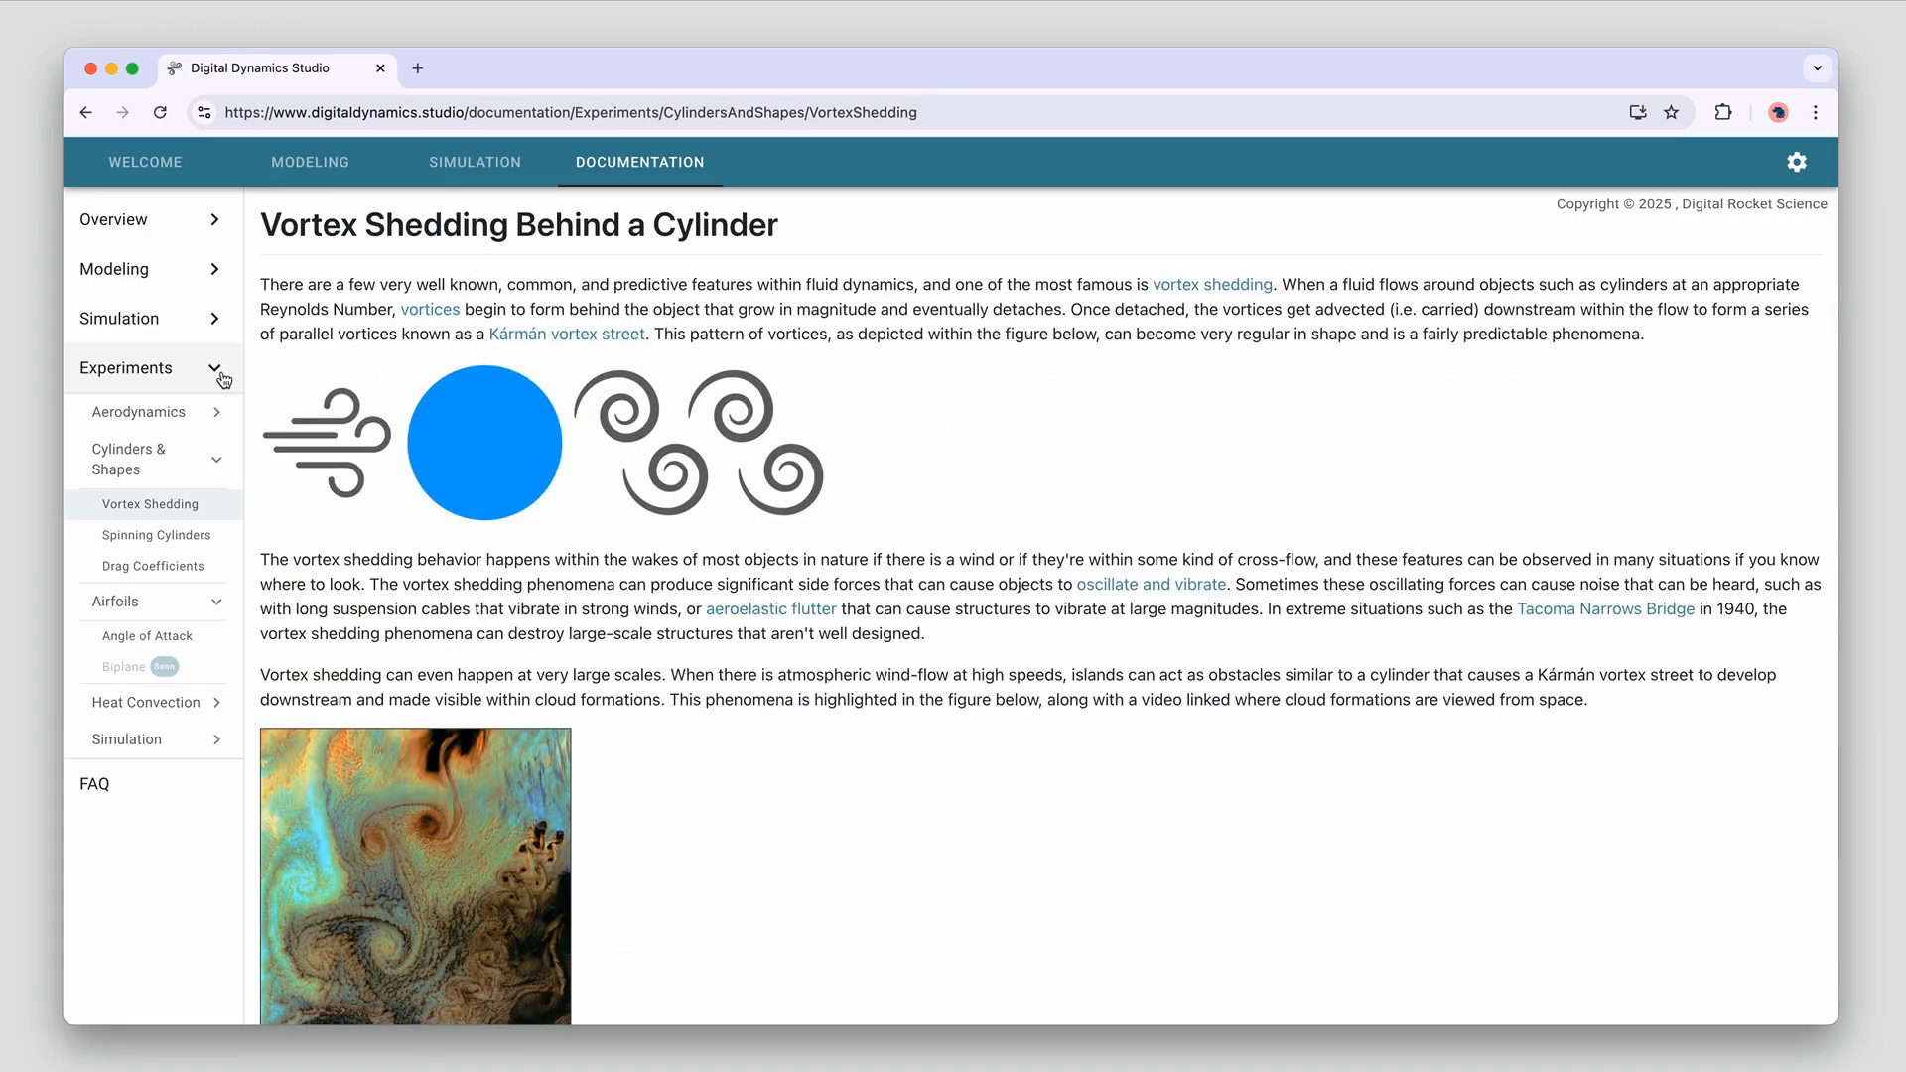
{"action": "left_click", "coordinate": [177, 636]}
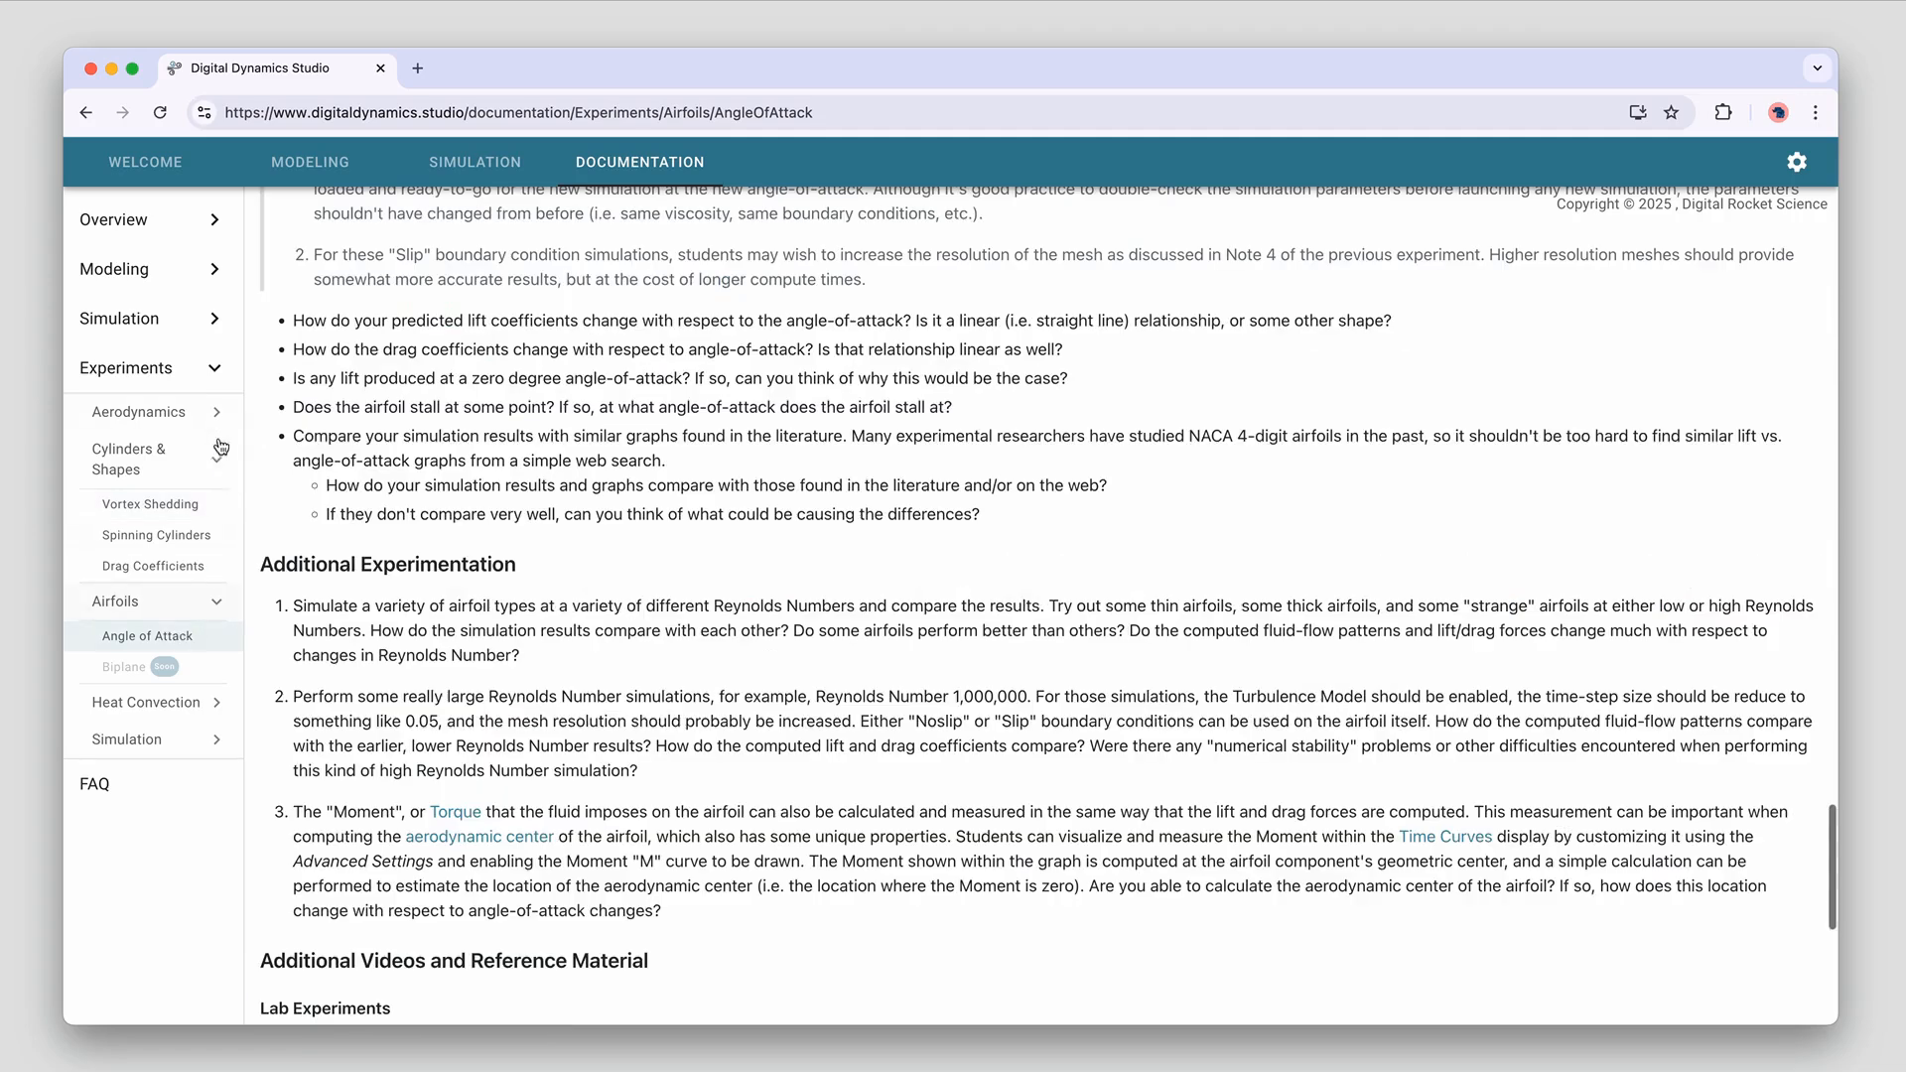
{"action": "left_click", "coordinate": [212, 370]}
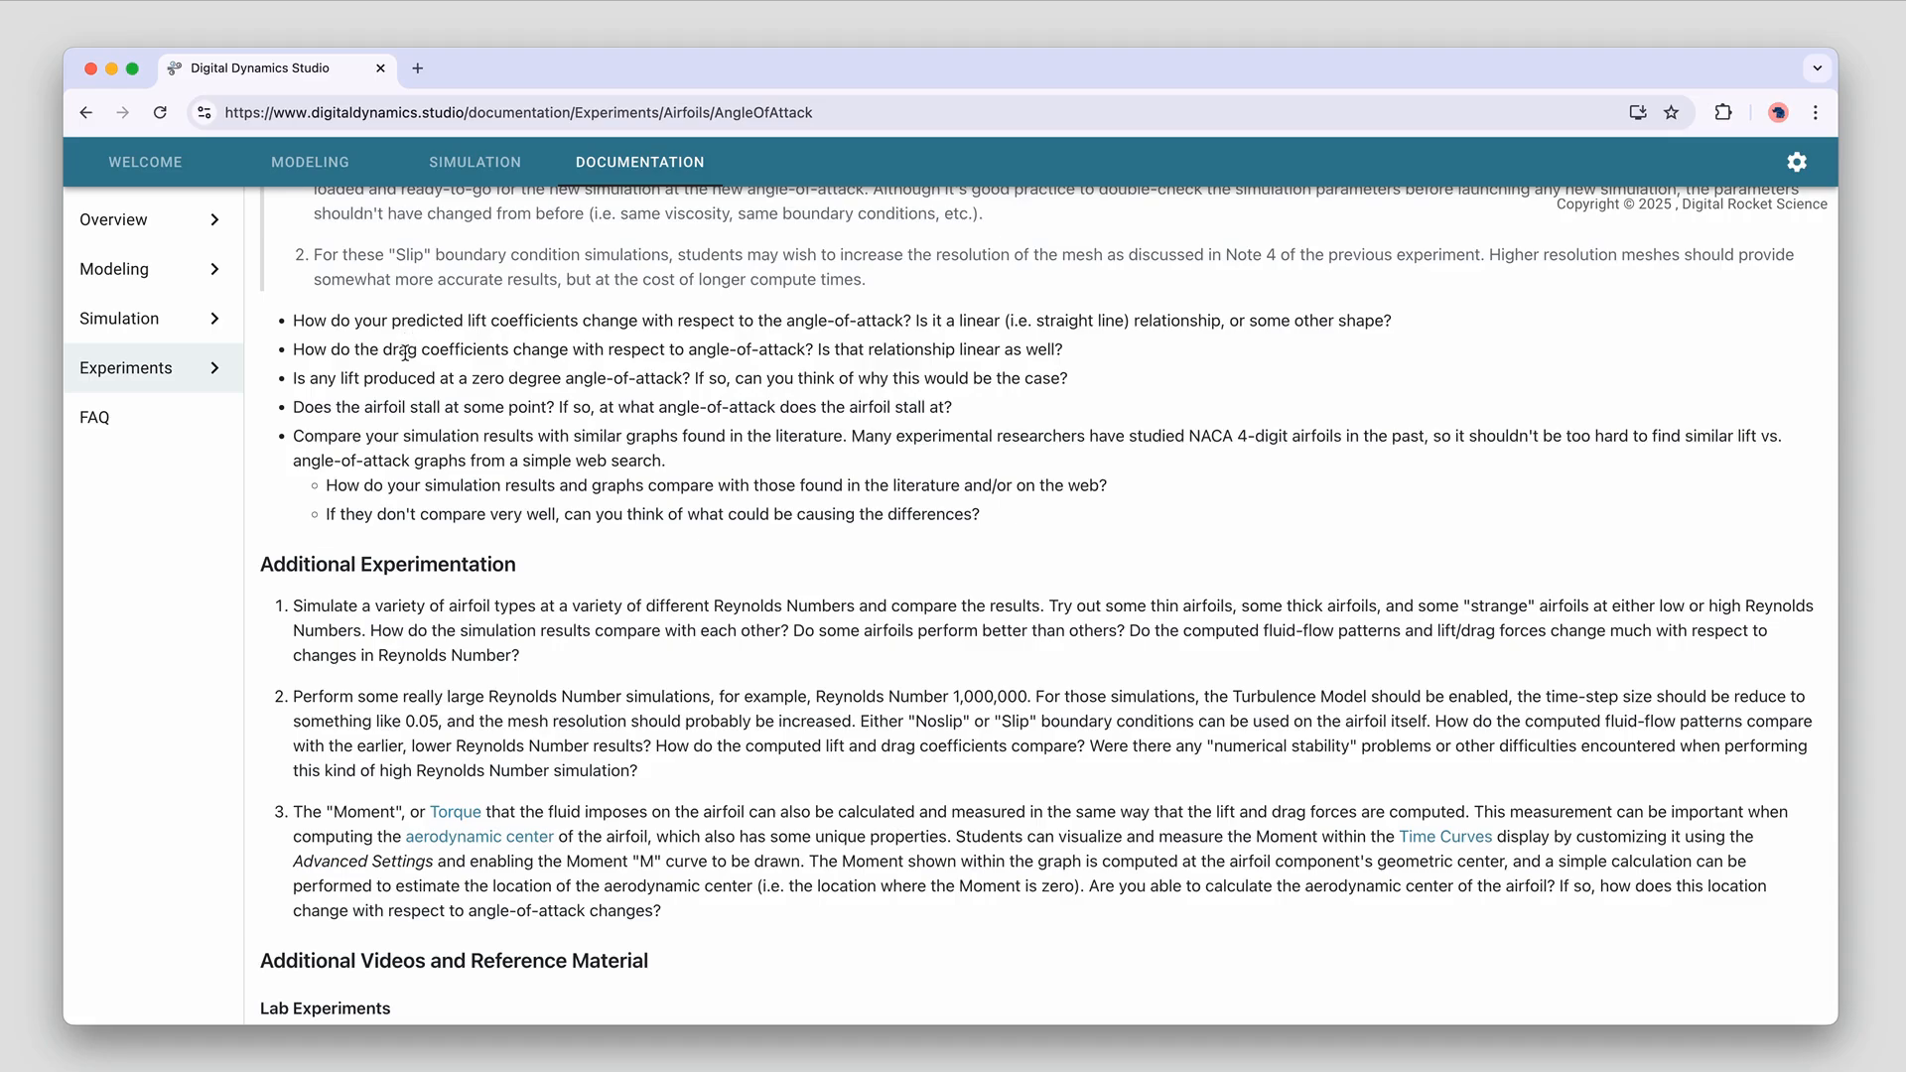
{"action": "scroll", "coordinate": [409, 342], "scroll_direction": "up", "scroll_amount": 10}
Scroll to the top, focus the browser window, and switch to the Modeling workspace
{"action": "scroll", "coordinate": [427, 385], "scroll_direction": "up", "scroll_amount": 15}
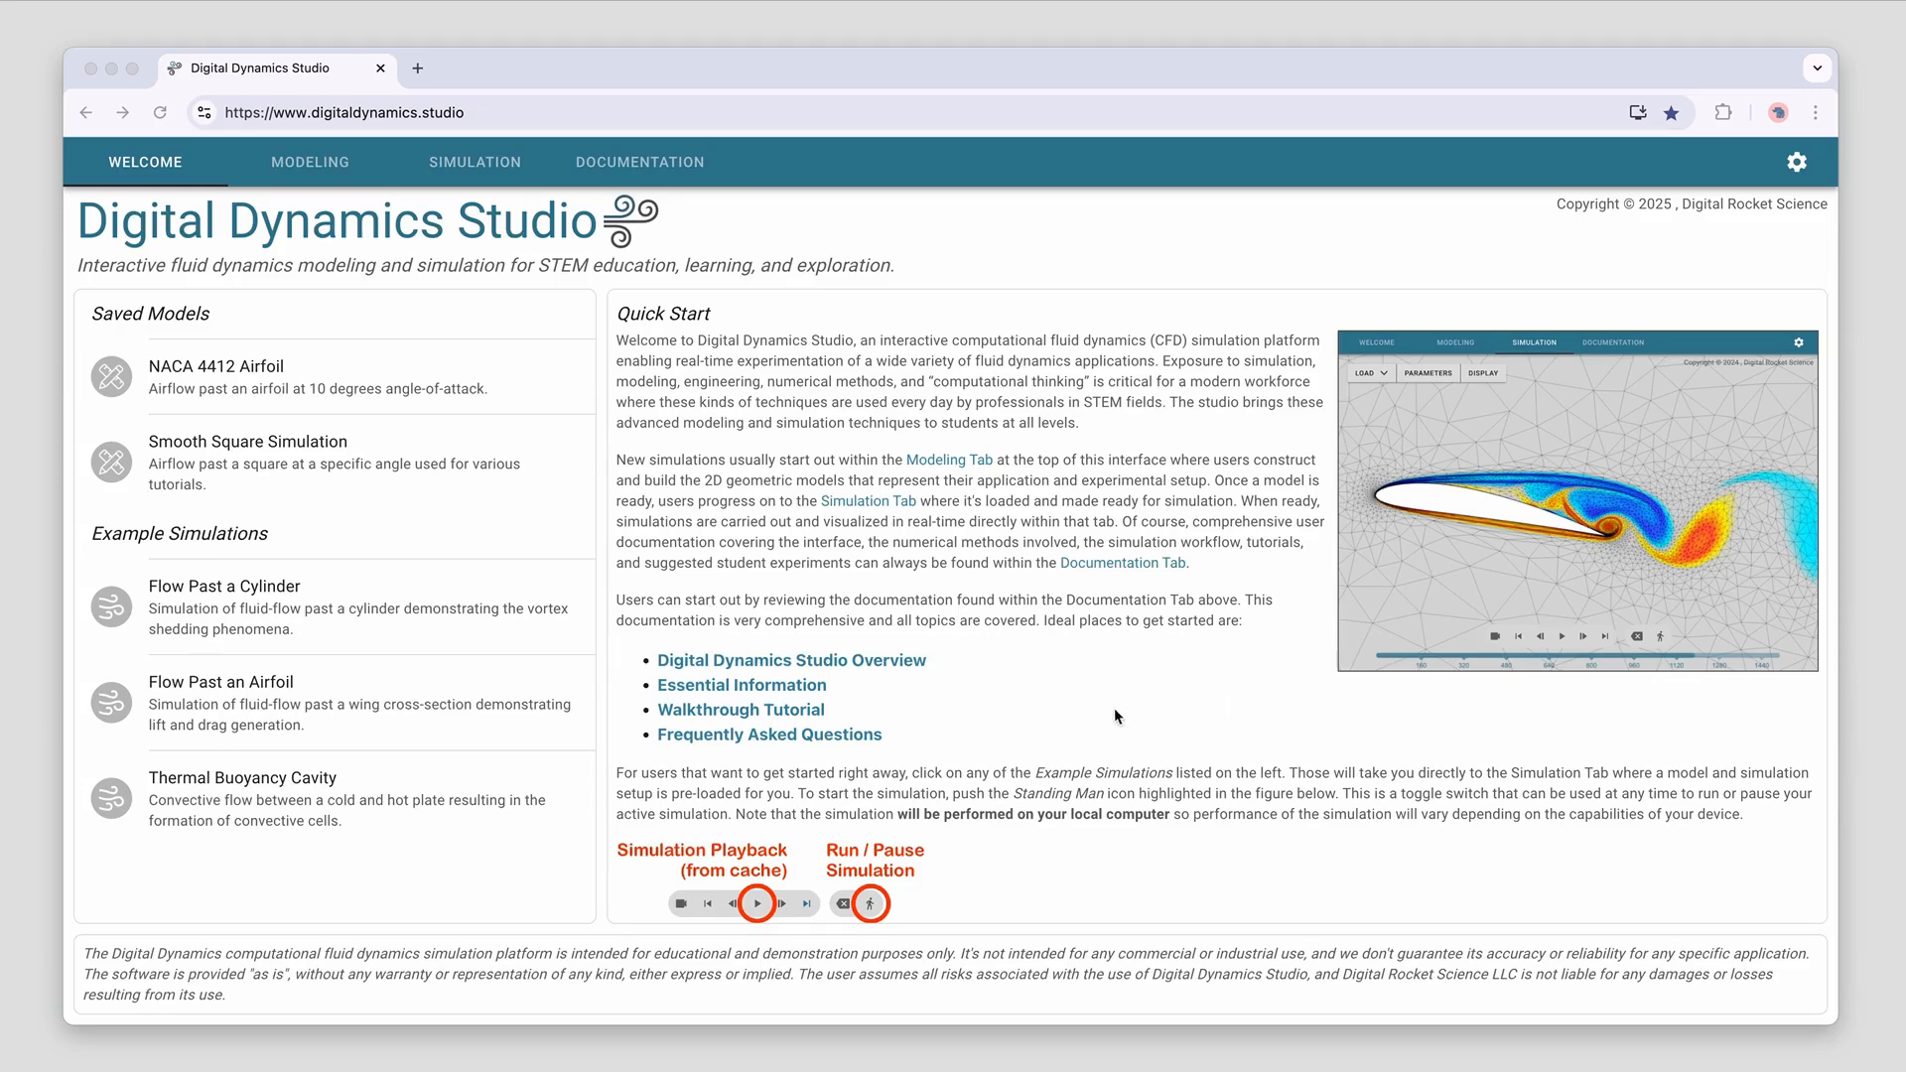
{"action": "left_click", "coordinate": [1104, 681]}
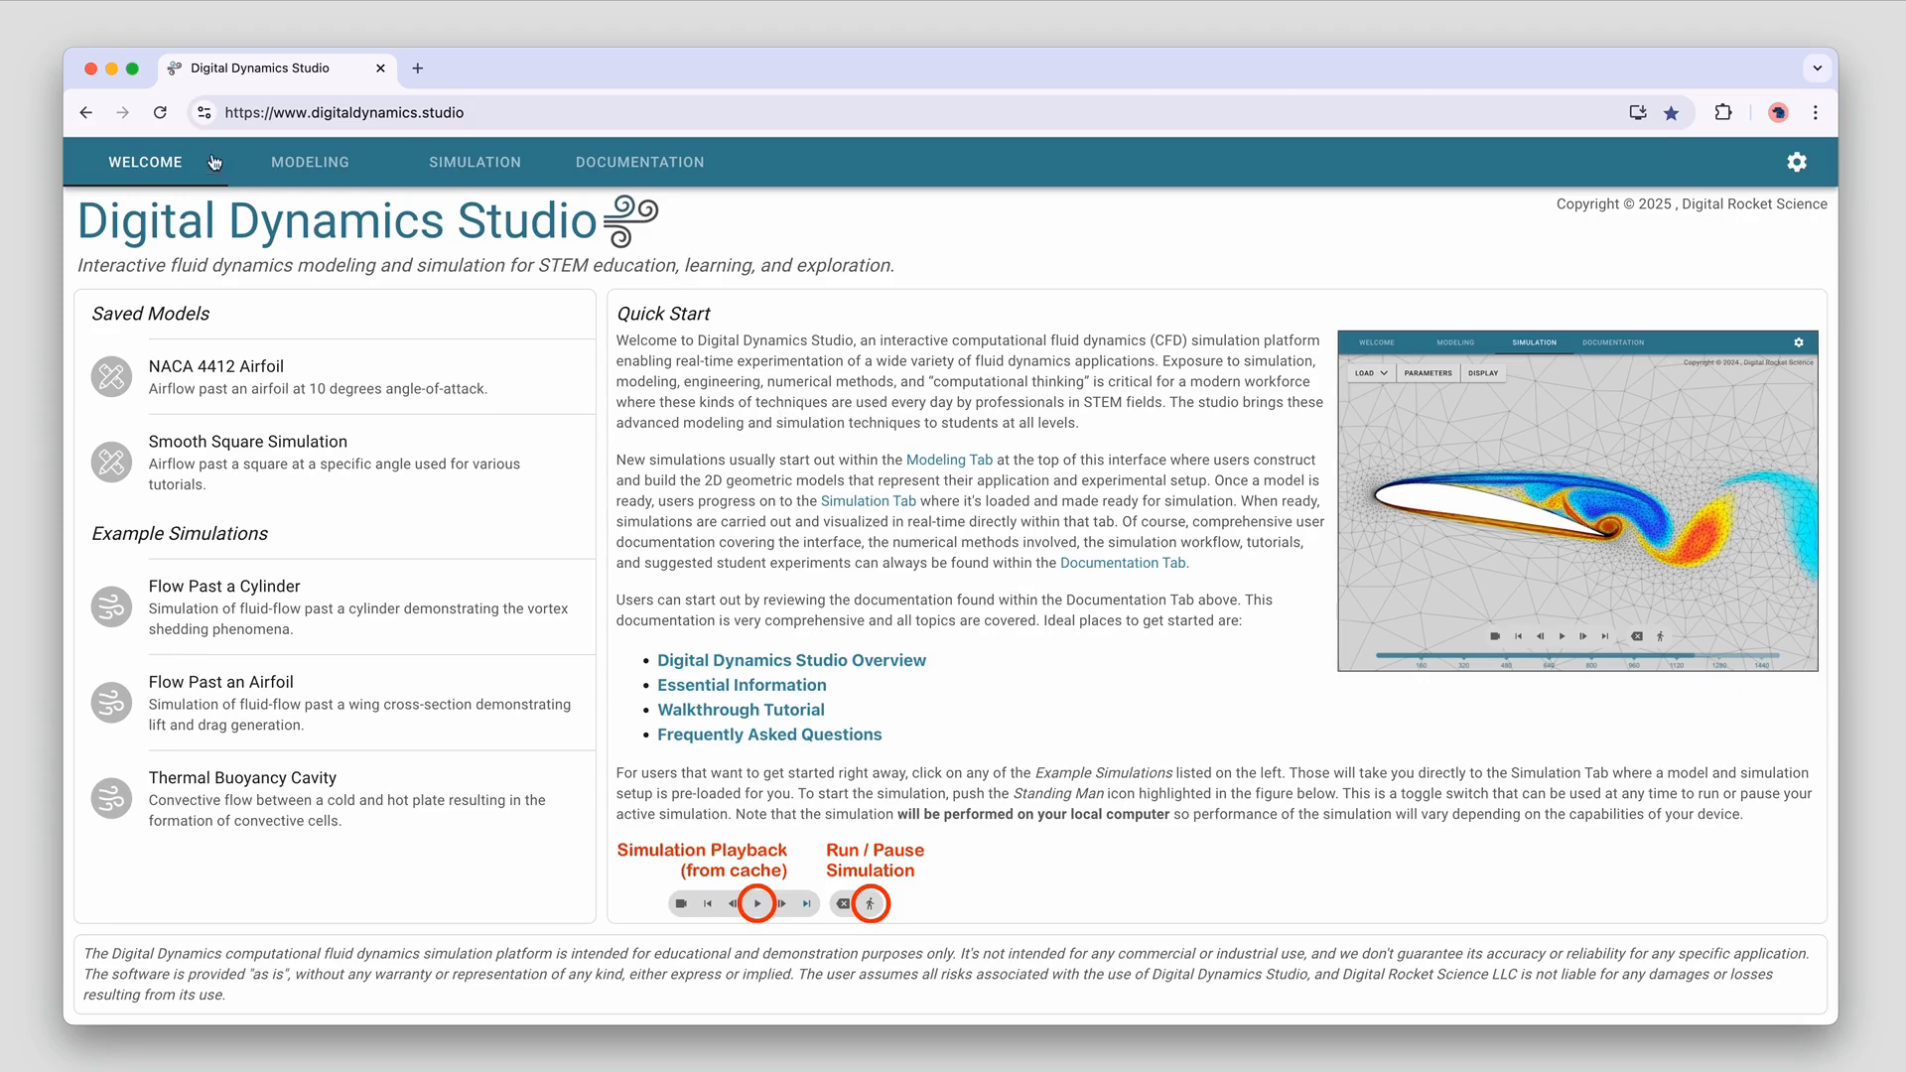
{"action": "left_click", "coordinate": [304, 168]}
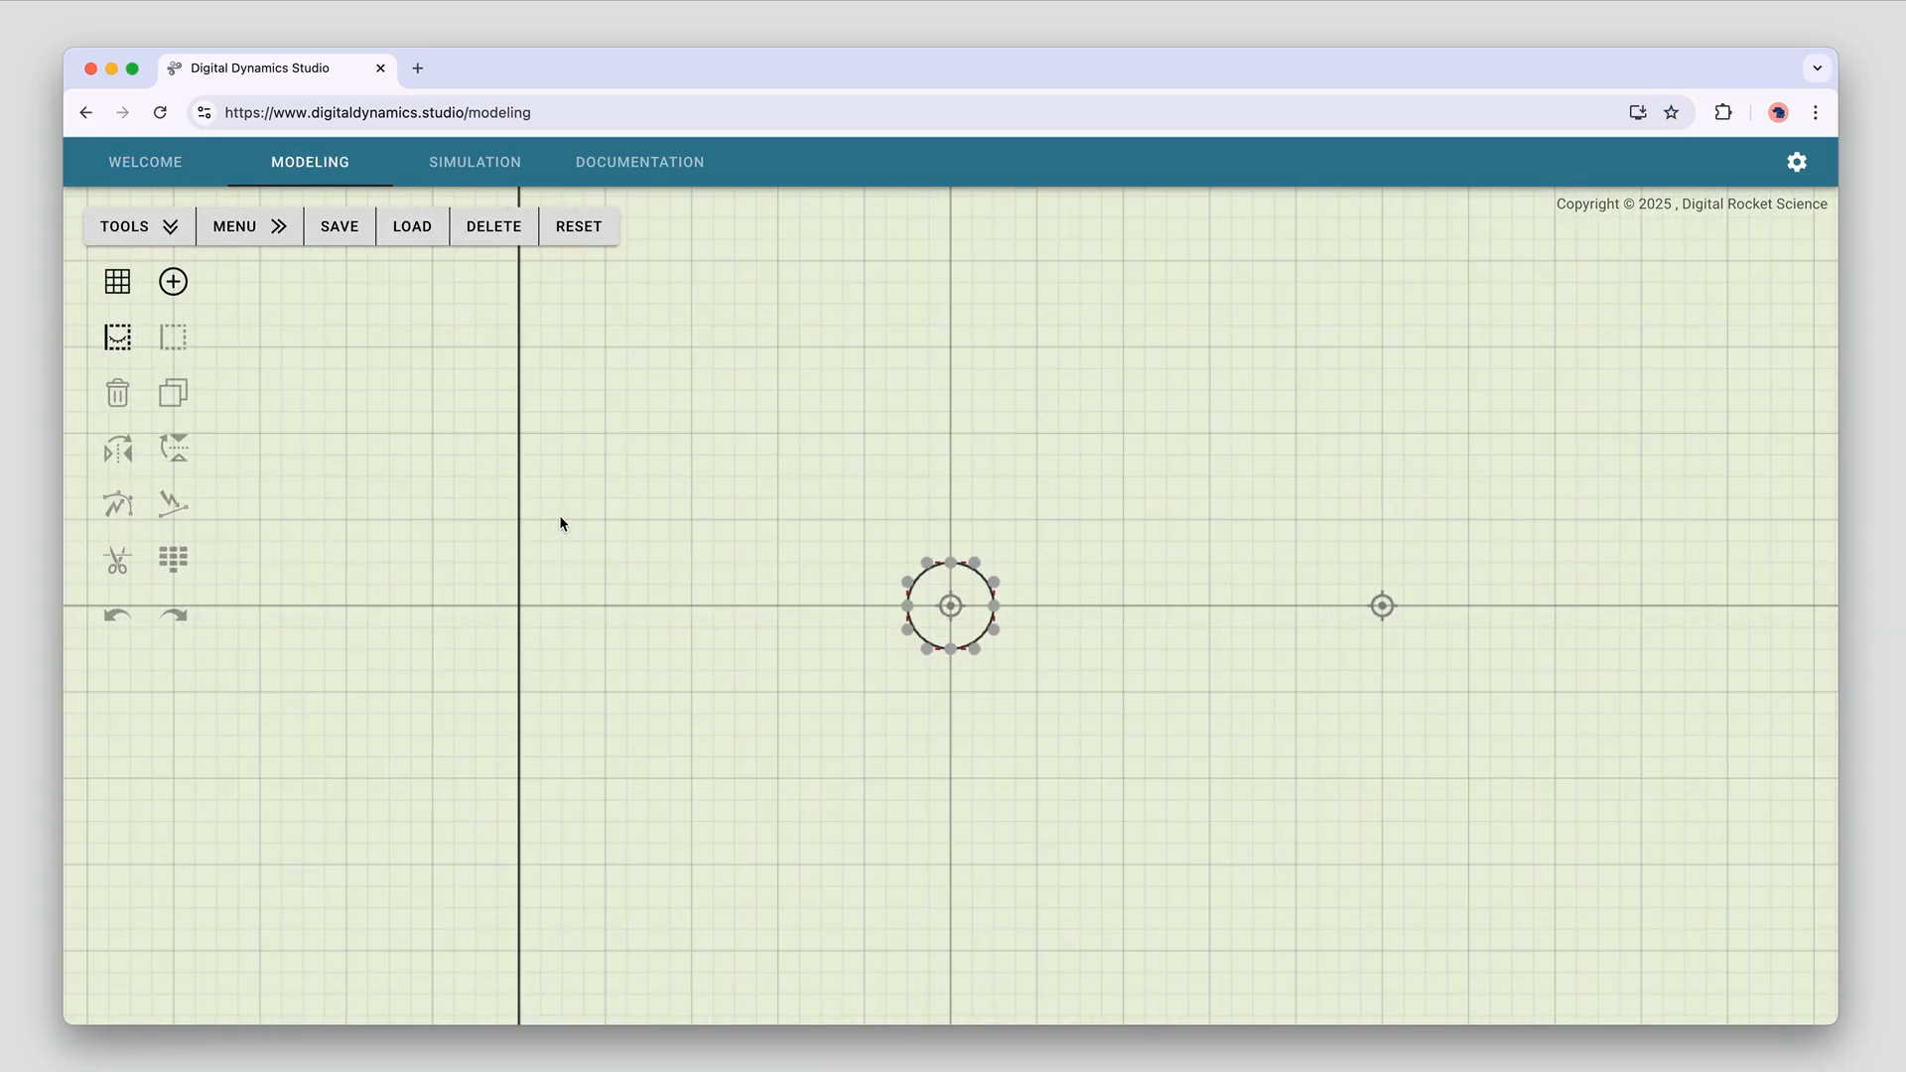
Pan and zoom over the cylinder's domain, then return to the Angle of Attack documentation
{"action": "left_click_drag", "start_coordinate": [697, 536], "coordinate": [476, 542]}
{"action": "scroll", "coordinate": [473, 541], "scroll_direction": "up", "scroll_amount": 3}
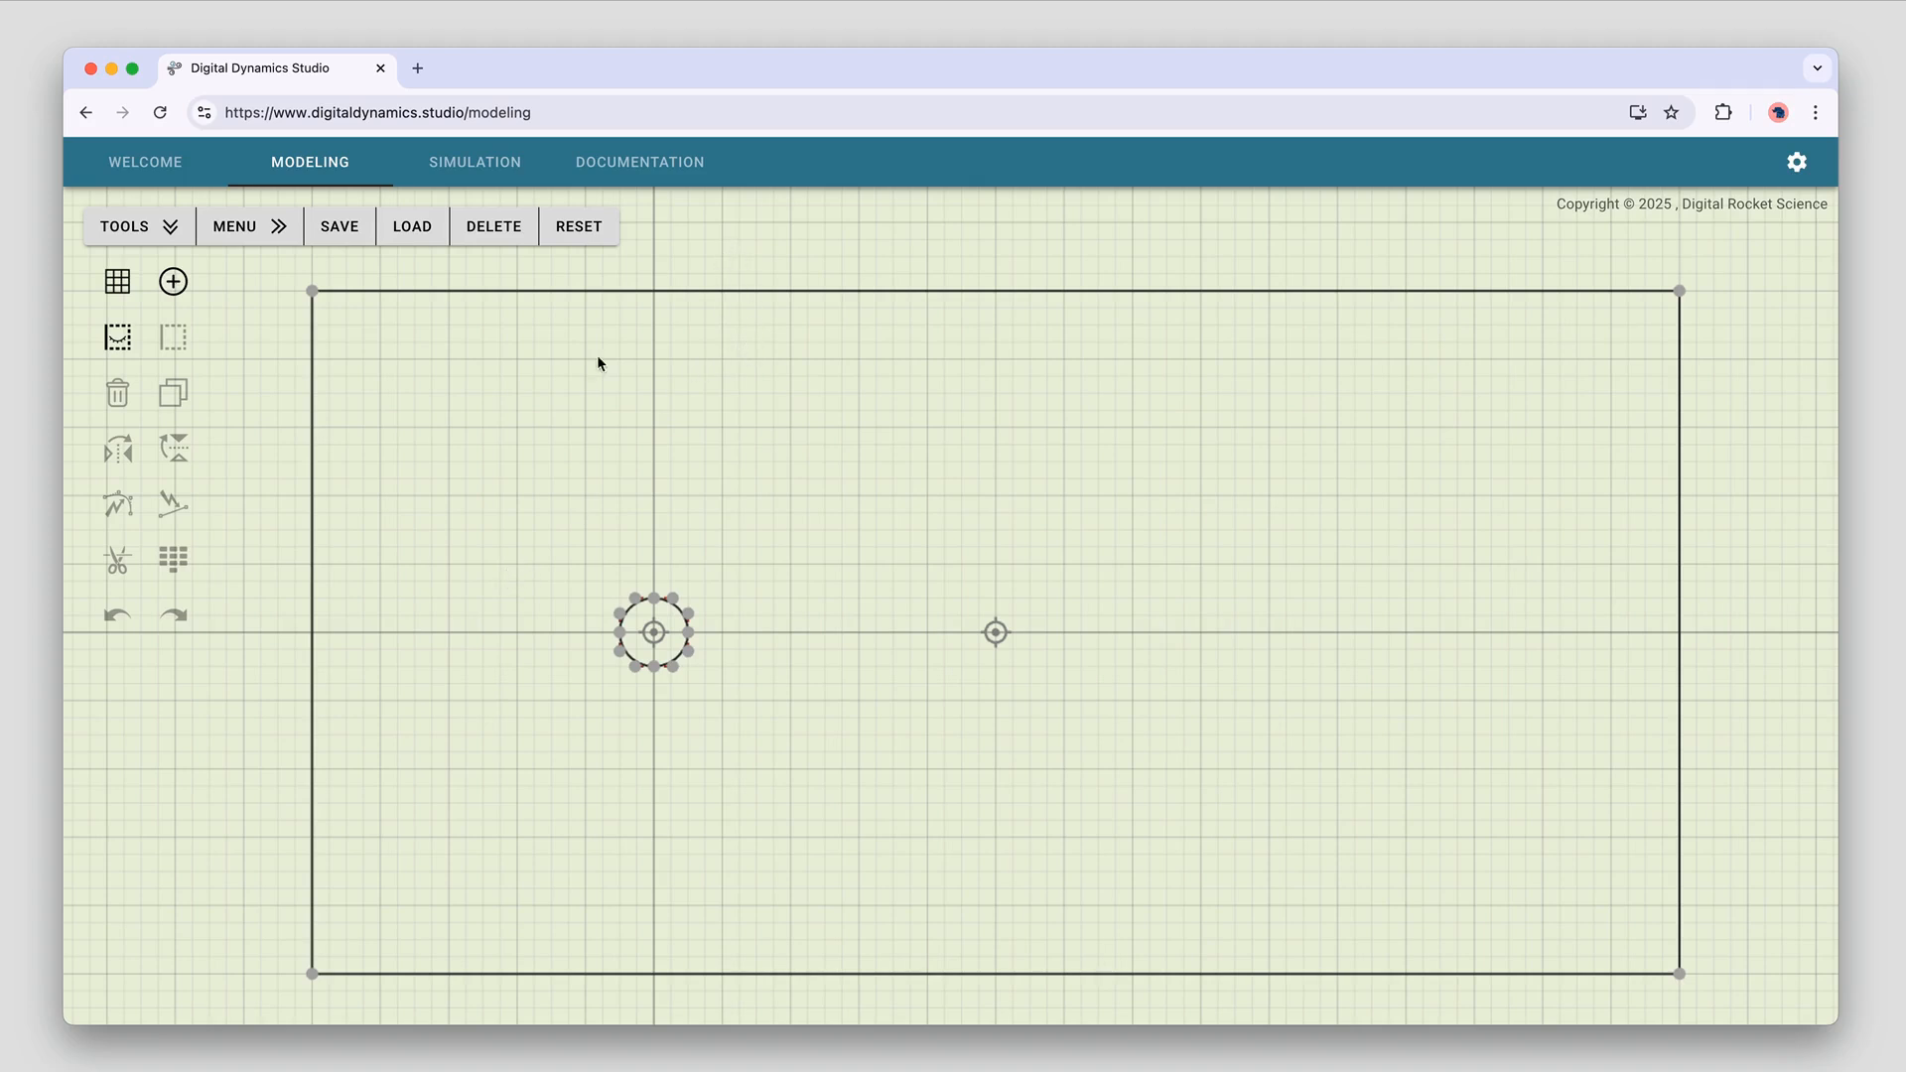
{"action": "left_click", "coordinate": [667, 161]}
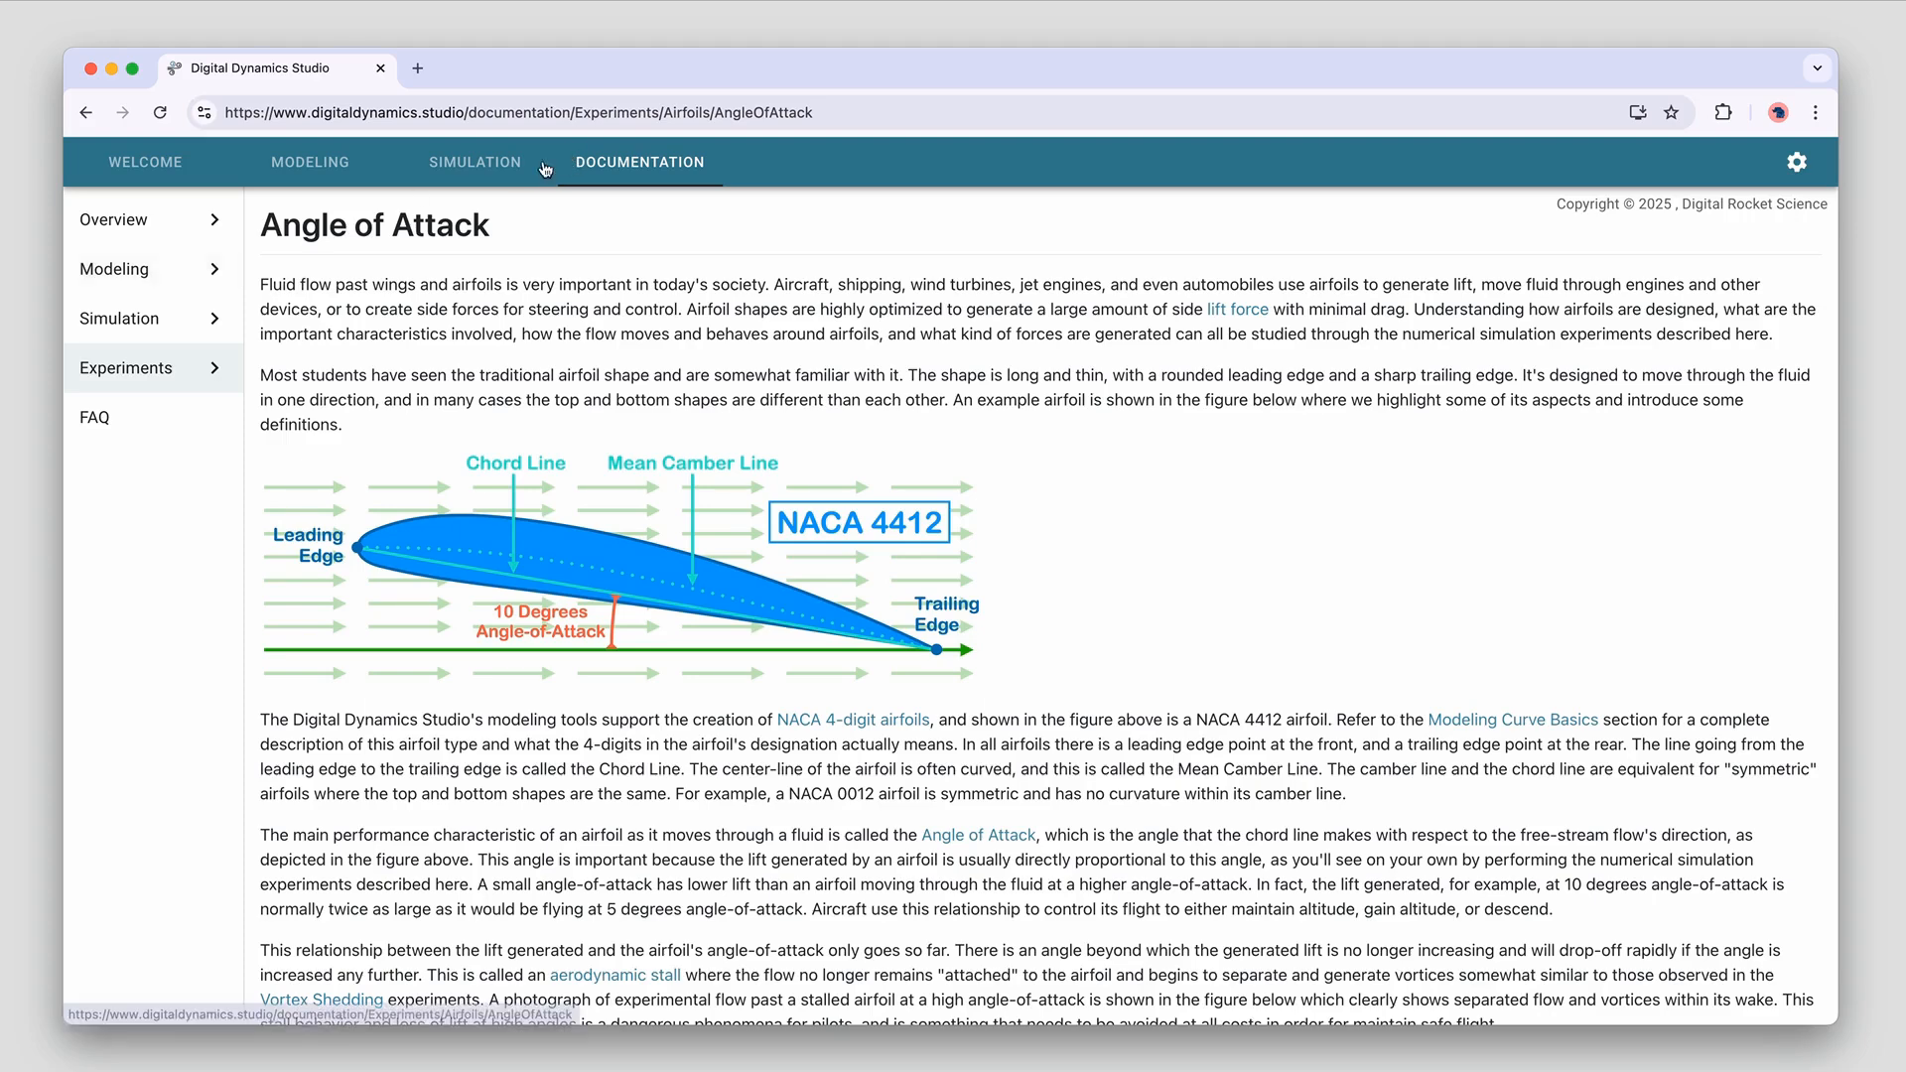
Browse Interface, Editing Tools and Curve Basics, read the Modeling Tutorial, then collapse Modeling
{"action": "left_click", "coordinate": [192, 281]}
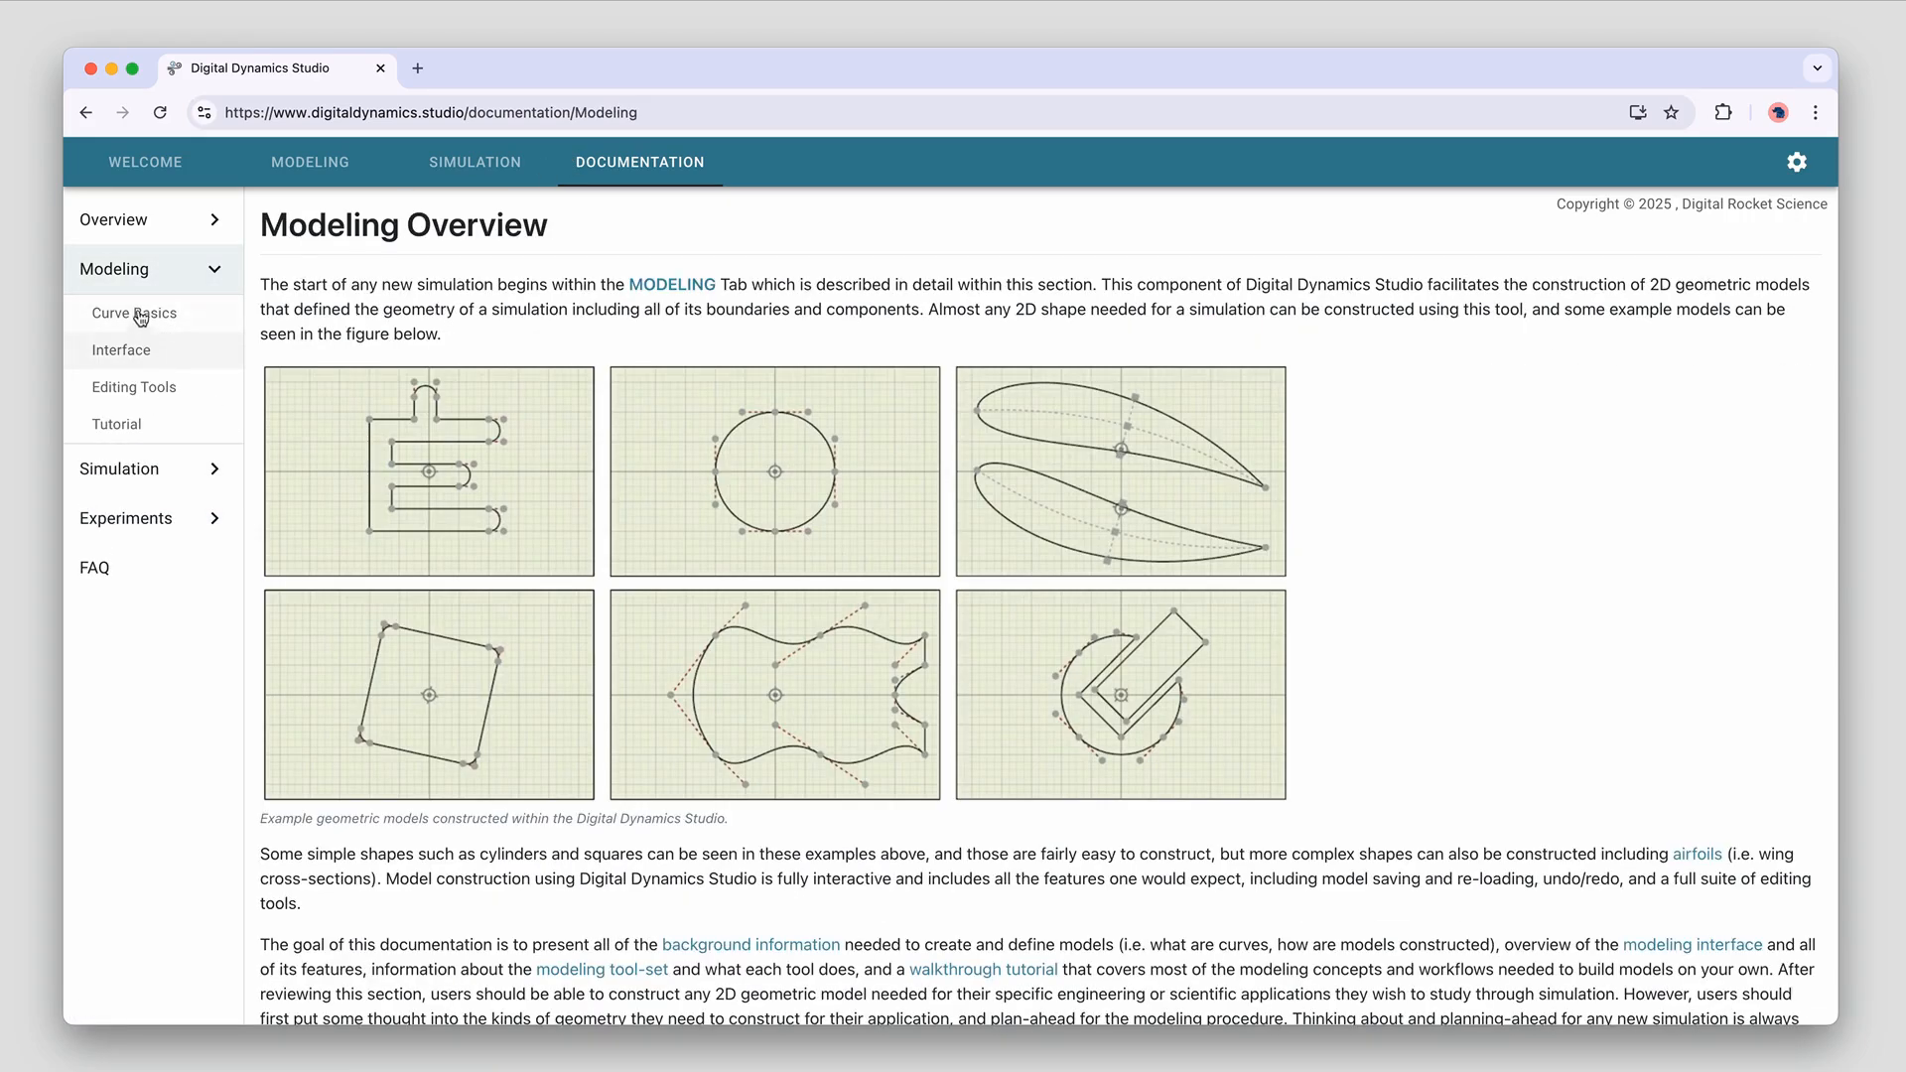
{"action": "left_click", "coordinate": [151, 349]}
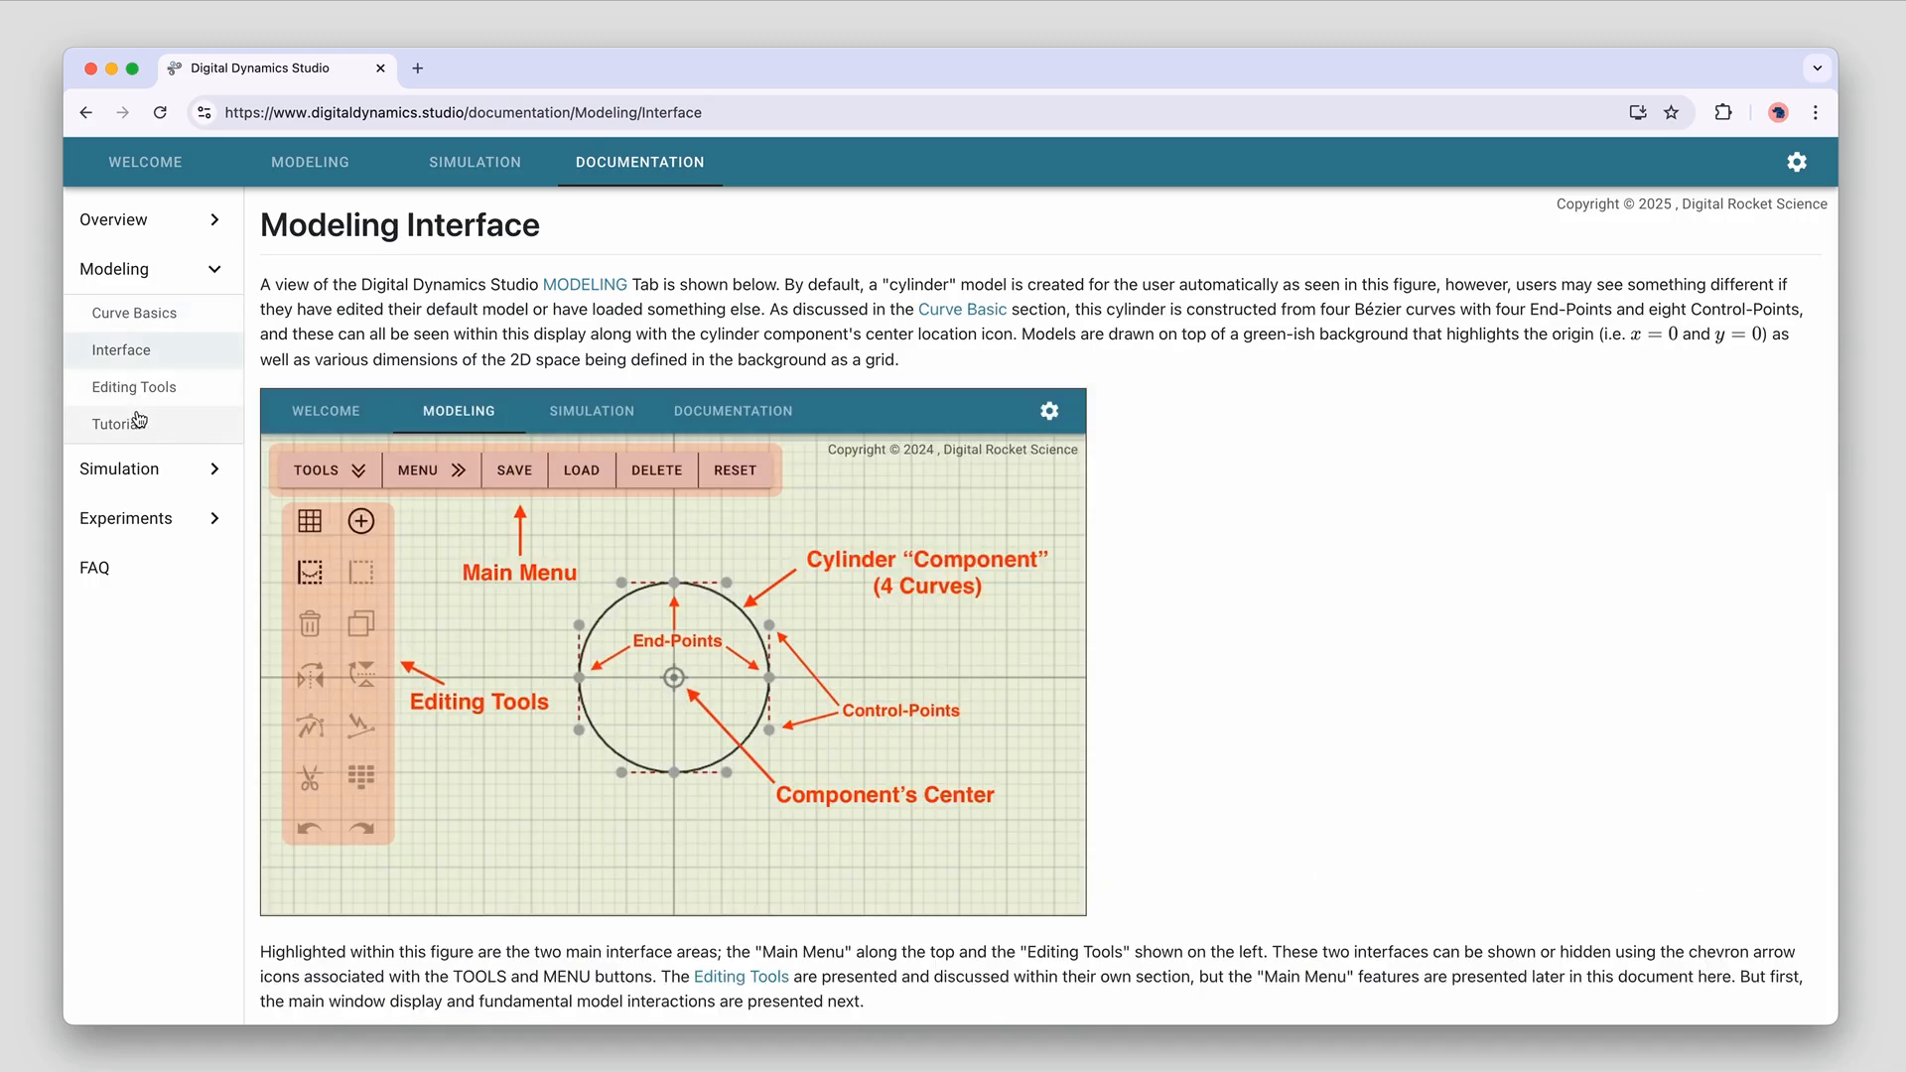
{"action": "left_click", "coordinate": [140, 387]}
{"action": "left_click", "coordinate": [139, 421]}
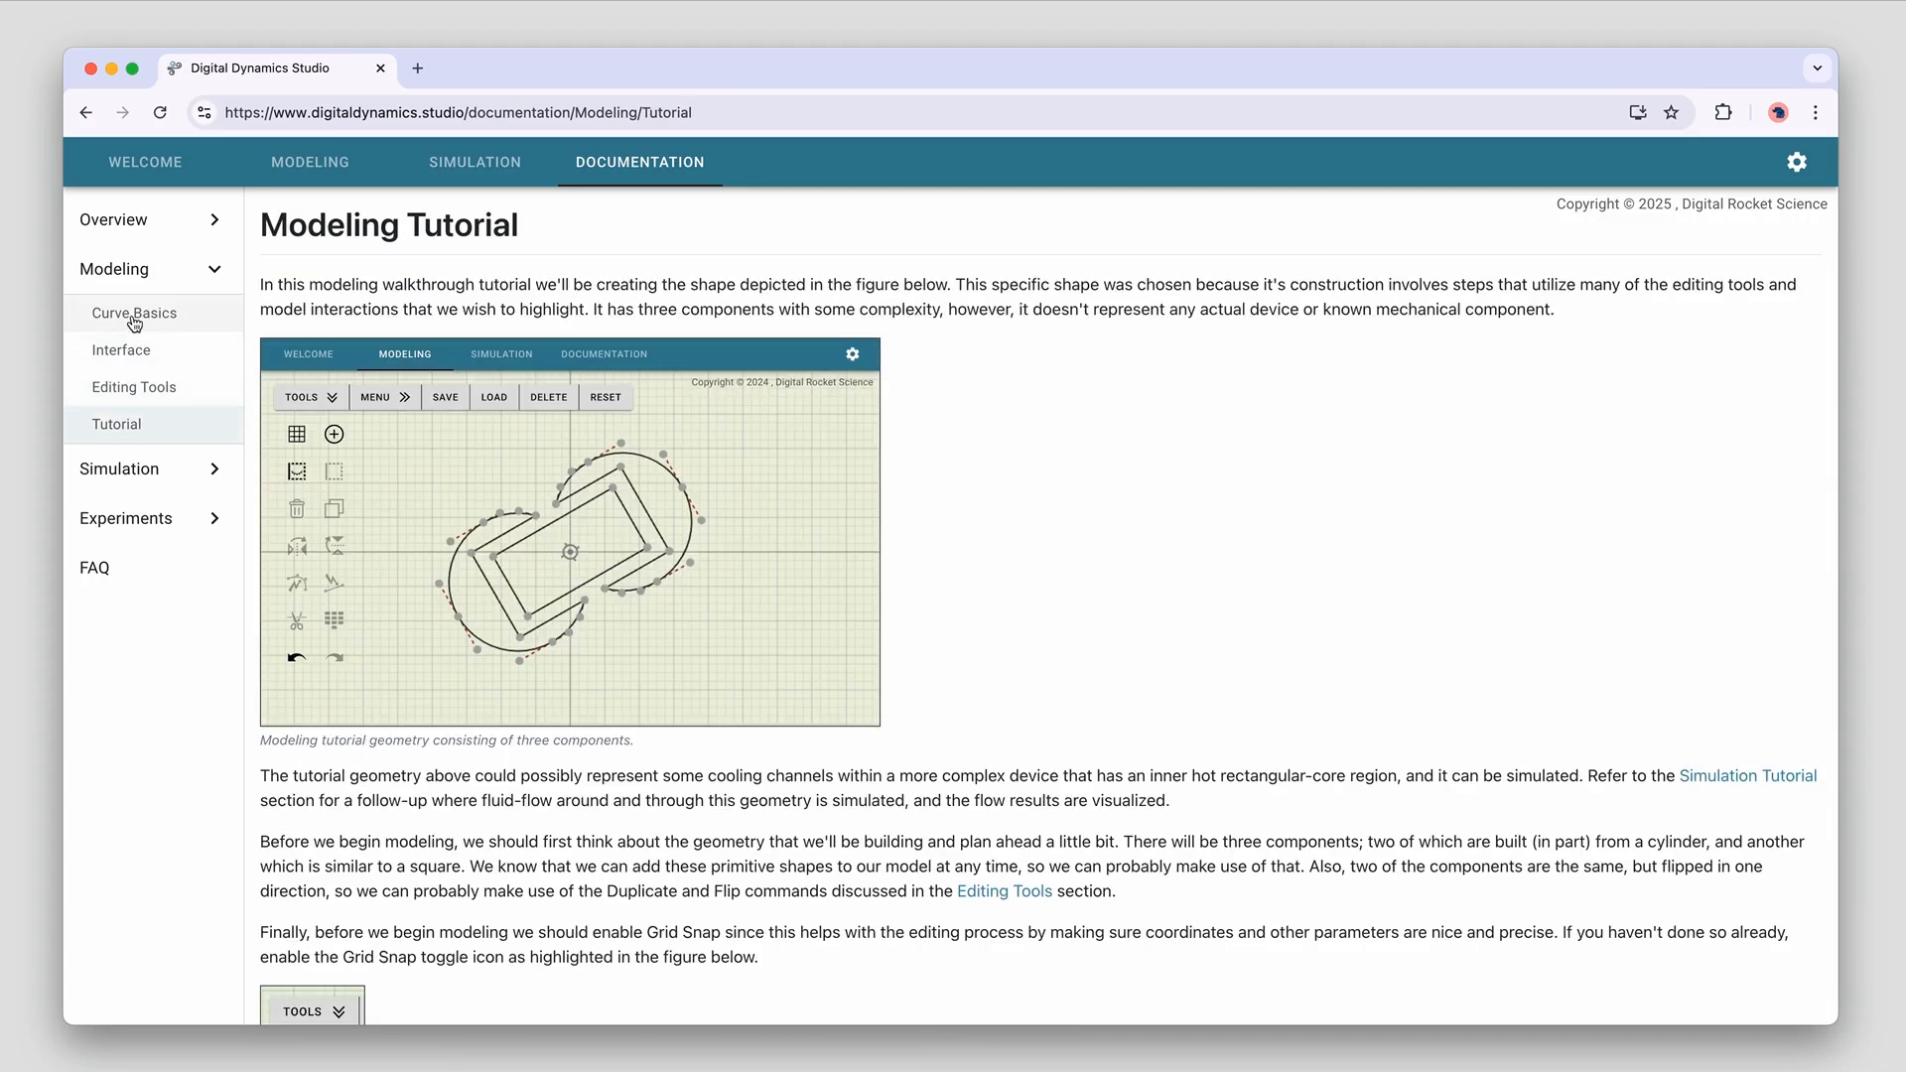
{"action": "left_click", "coordinate": [135, 316]}
{"action": "left_click", "coordinate": [124, 423]}
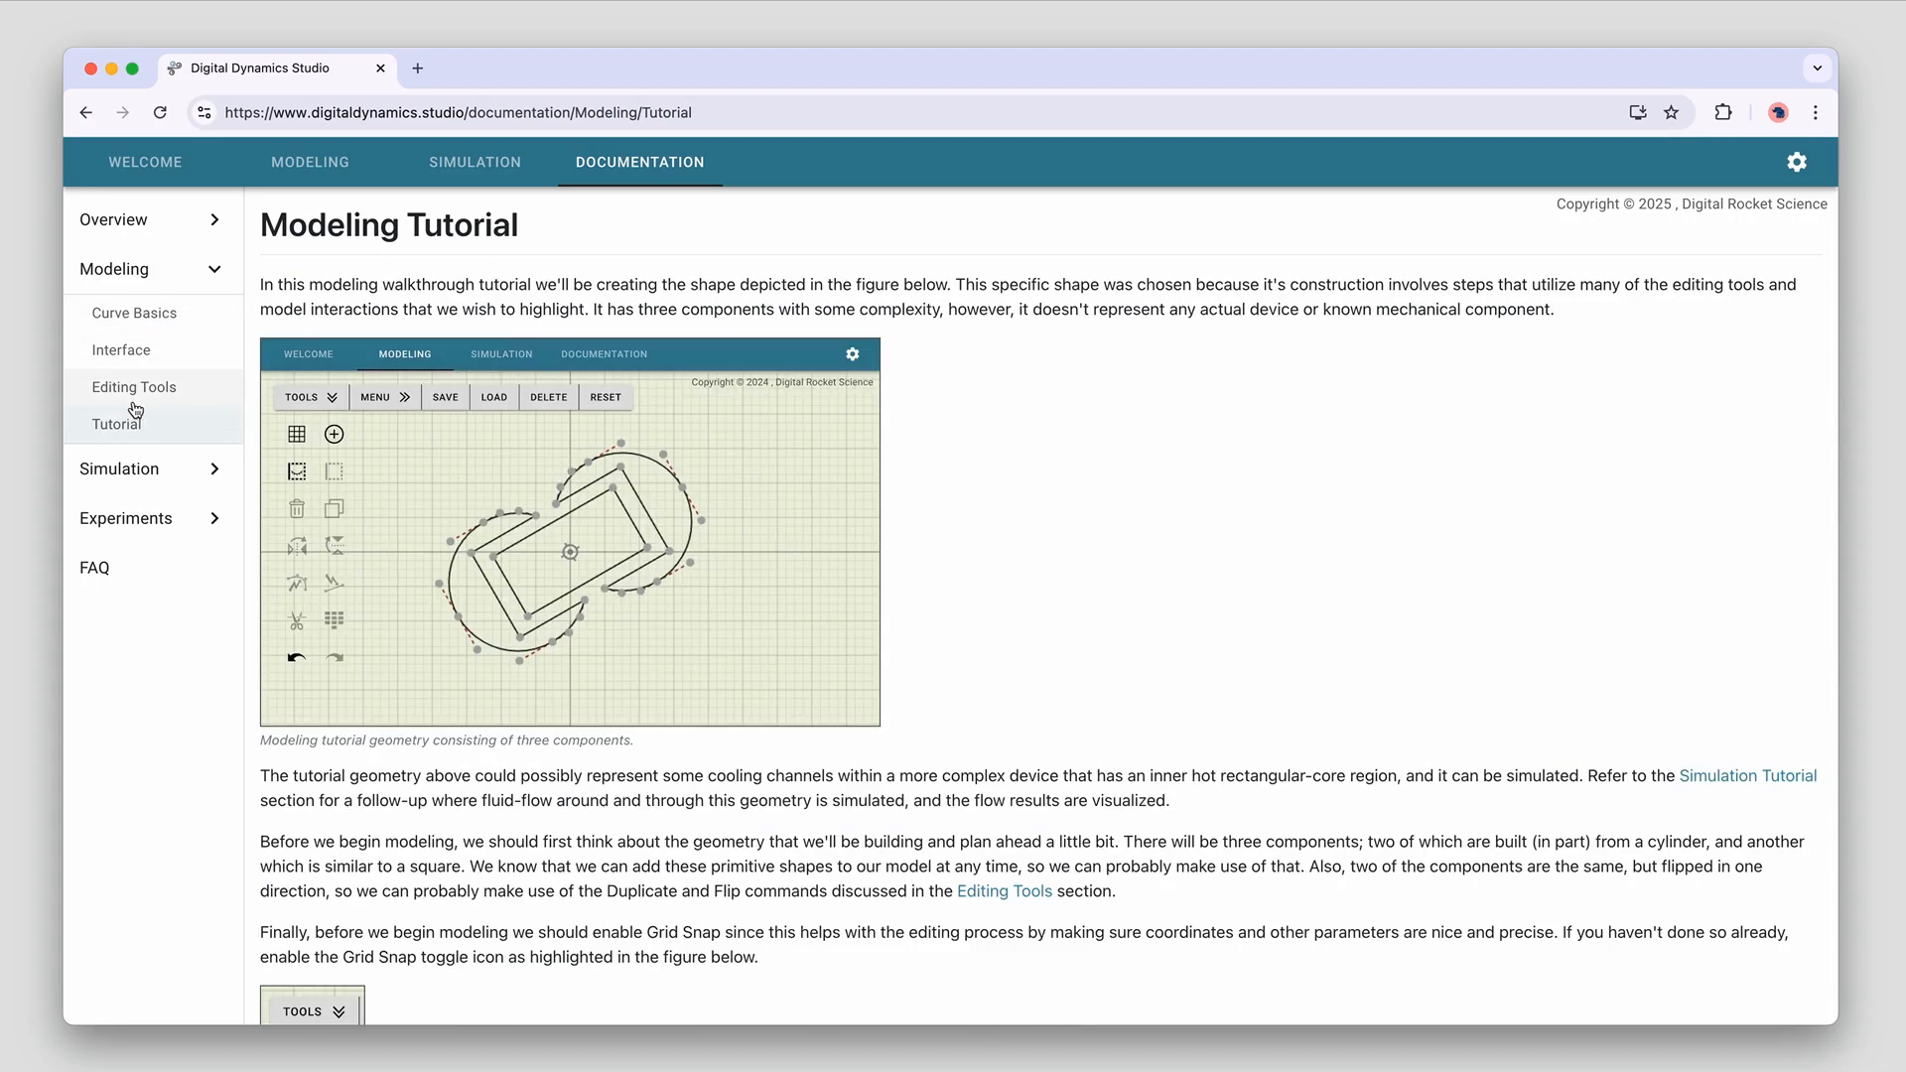
{"action": "scroll", "coordinate": [583, 567], "scroll_direction": "down", "scroll_amount": 7}
{"action": "scroll", "coordinate": [581, 566], "scroll_direction": "down", "scroll_amount": 20}
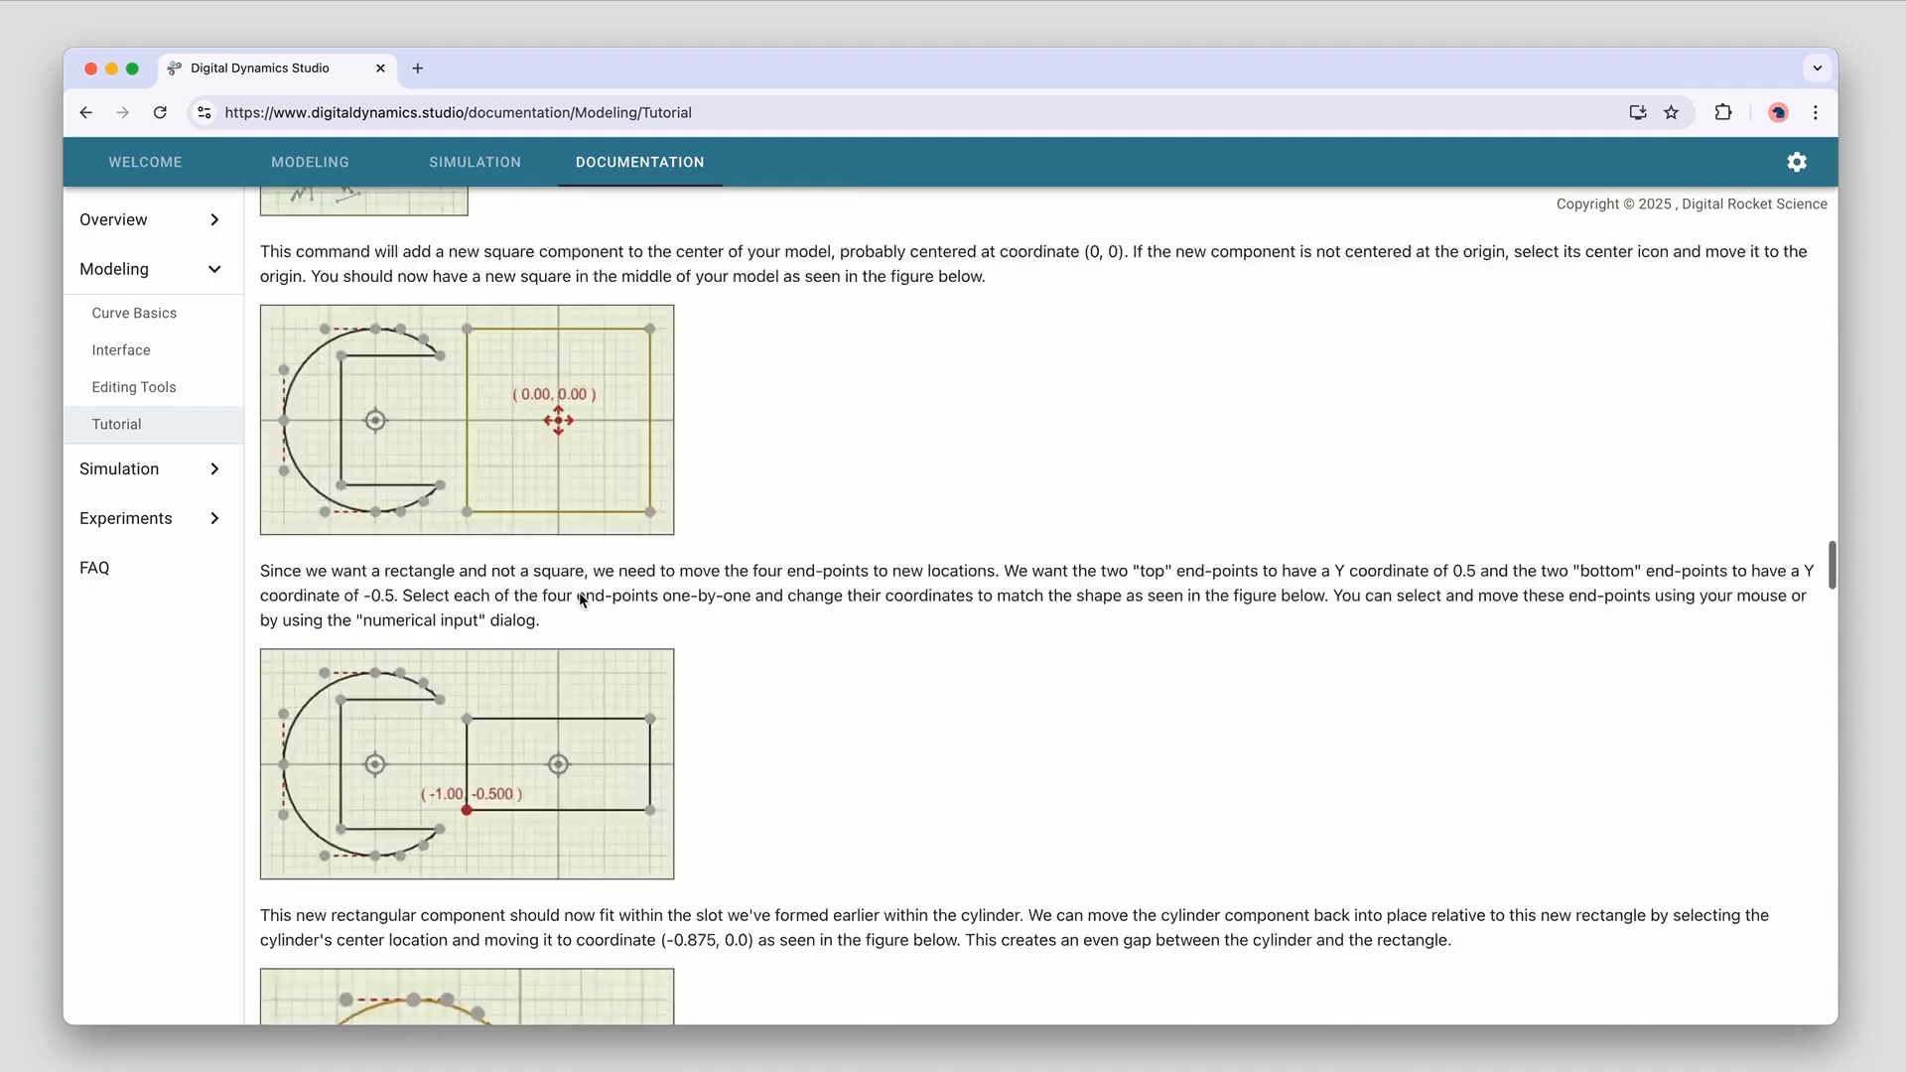
{"action": "scroll", "coordinate": [580, 592], "scroll_direction": "up", "scroll_amount": 20}
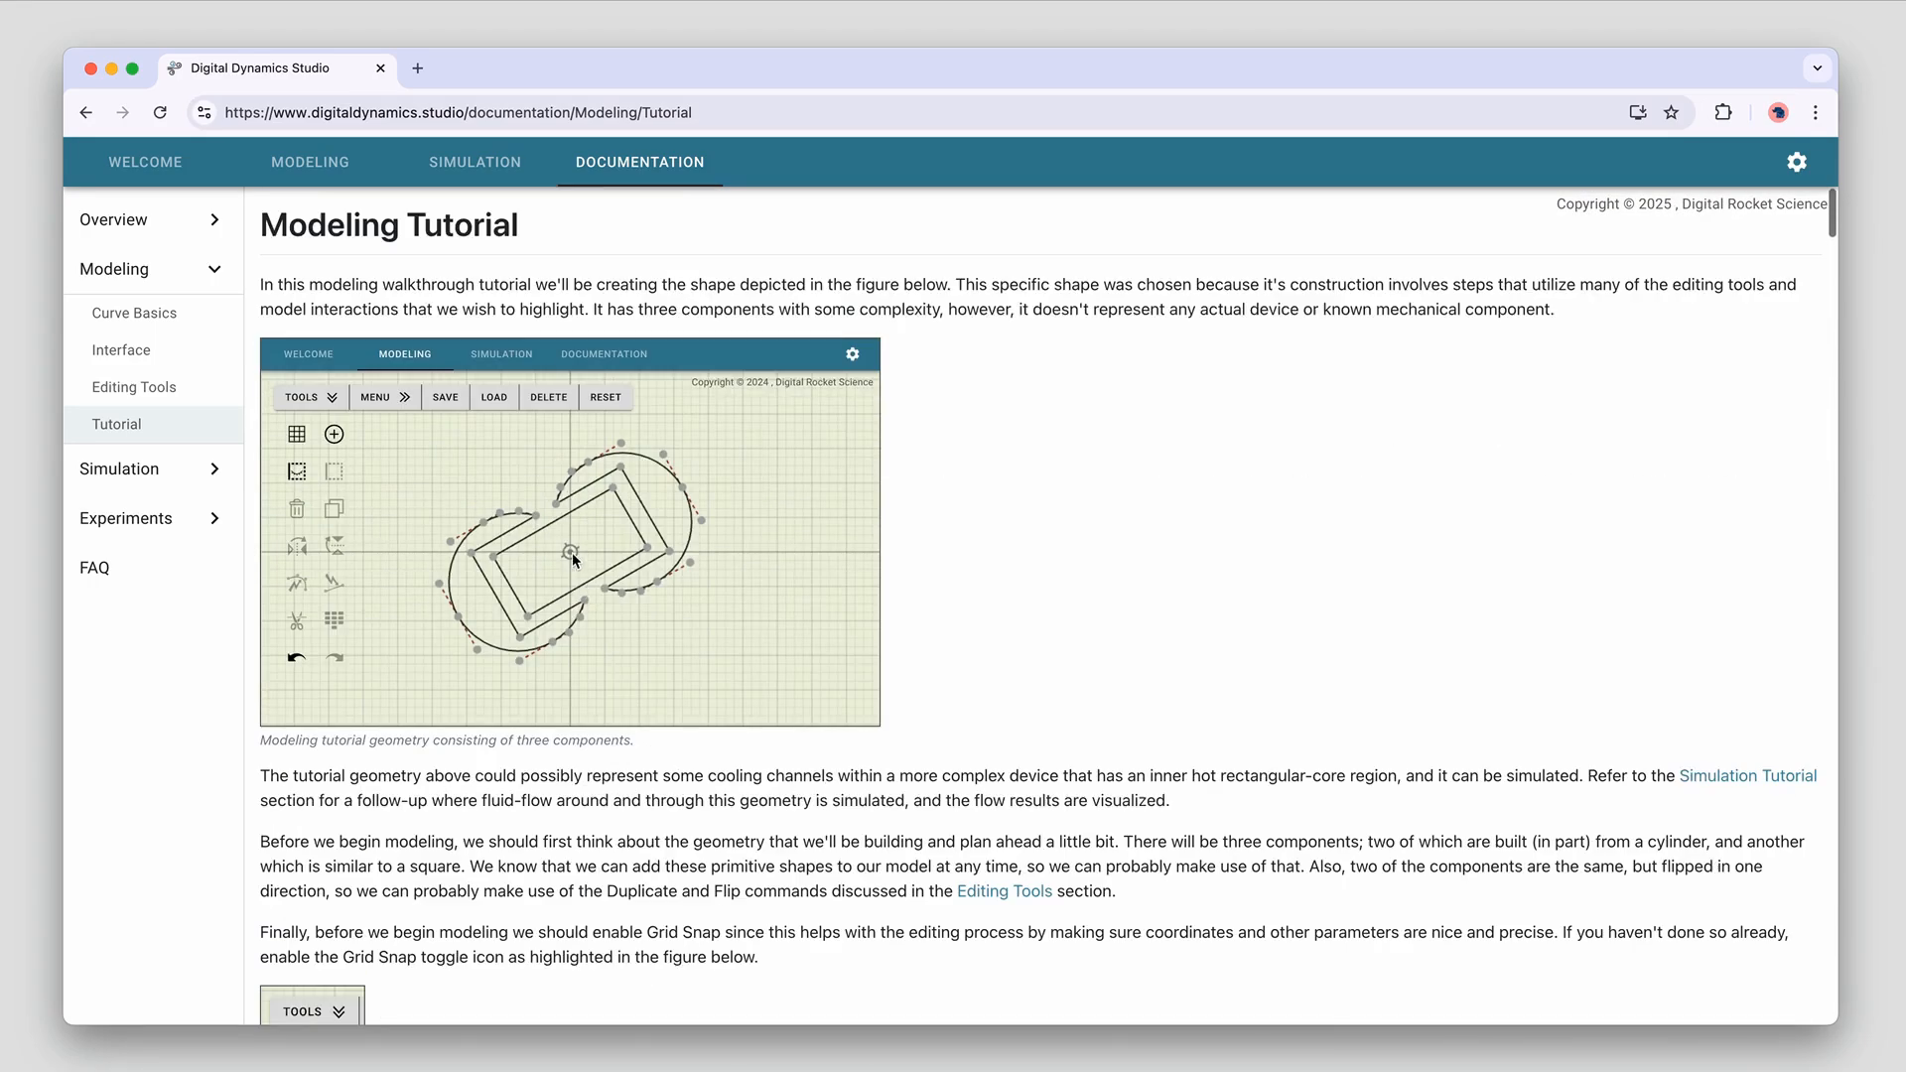
{"action": "left_click", "coordinate": [214, 276]}
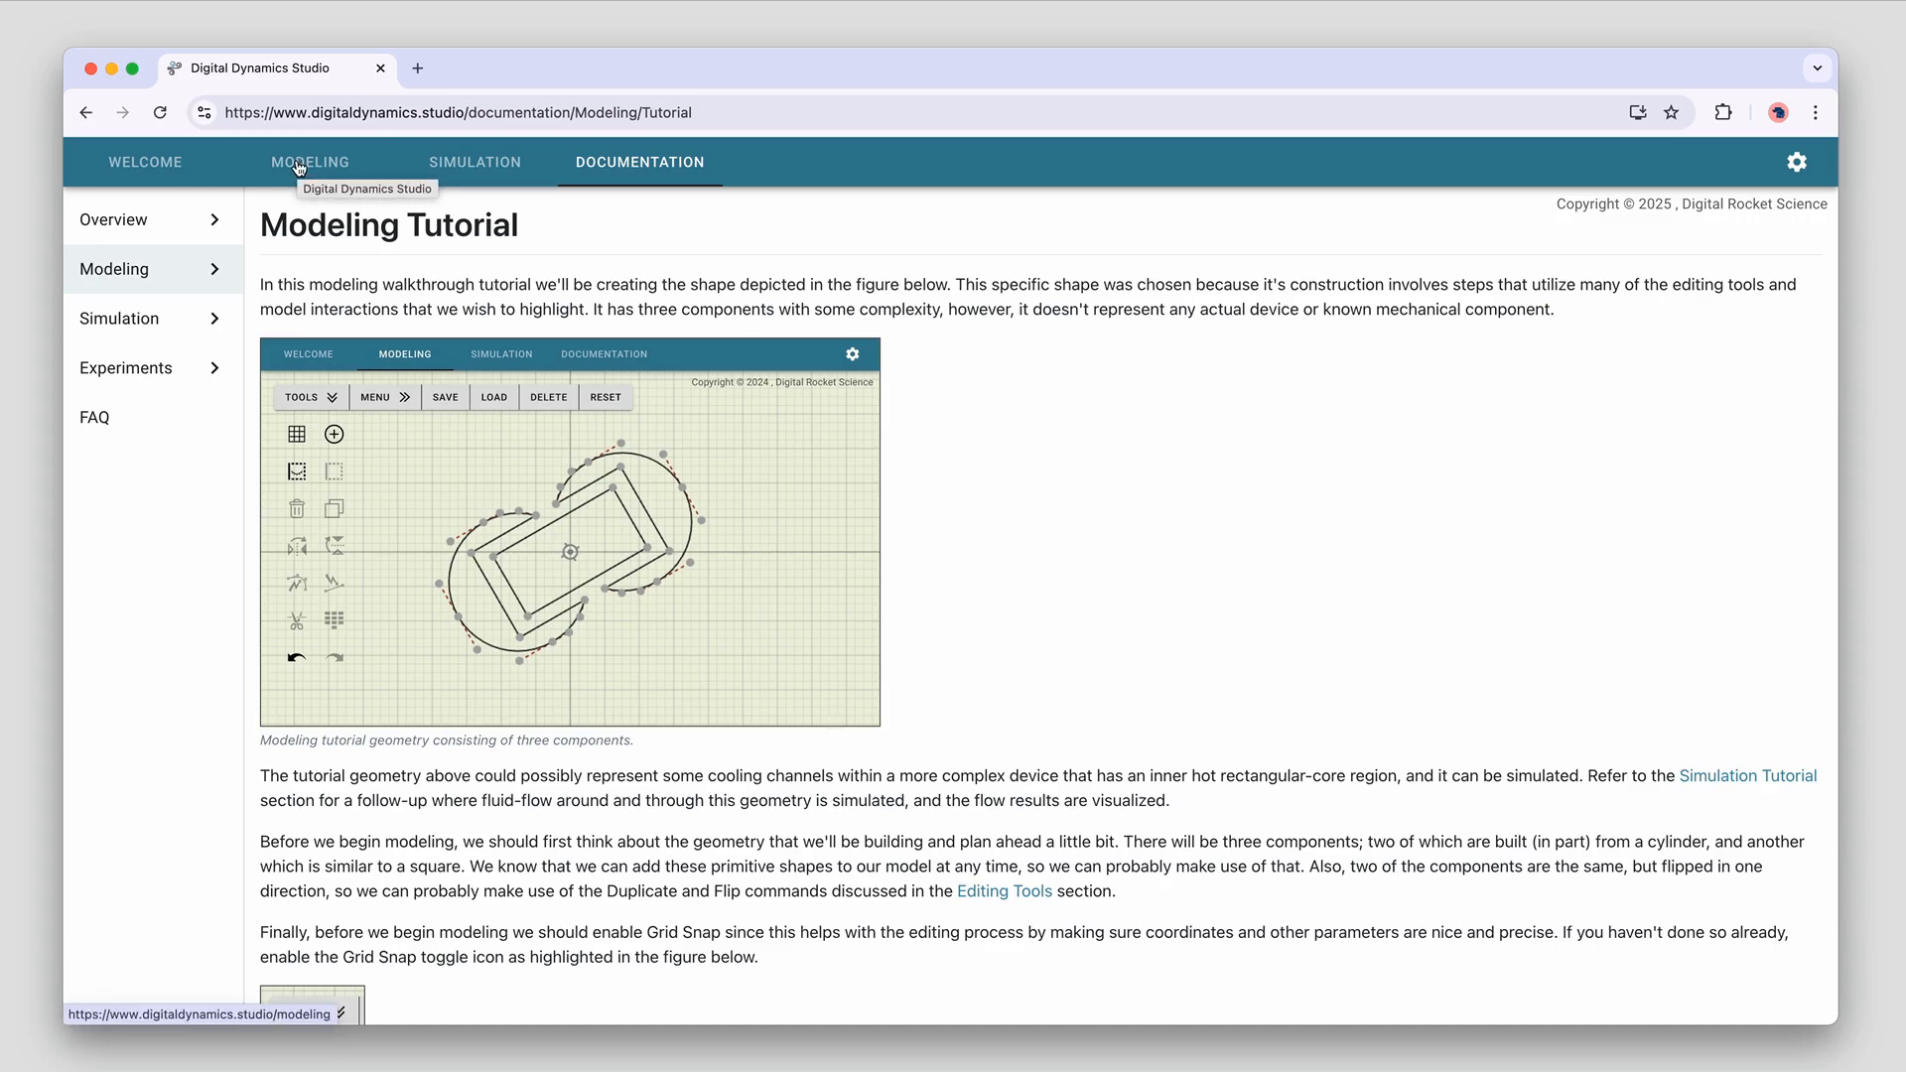
Zoom around the cylinder on the Modeling canvas and open the RESET preset-shape list
{"action": "left_click", "coordinate": [298, 168]}
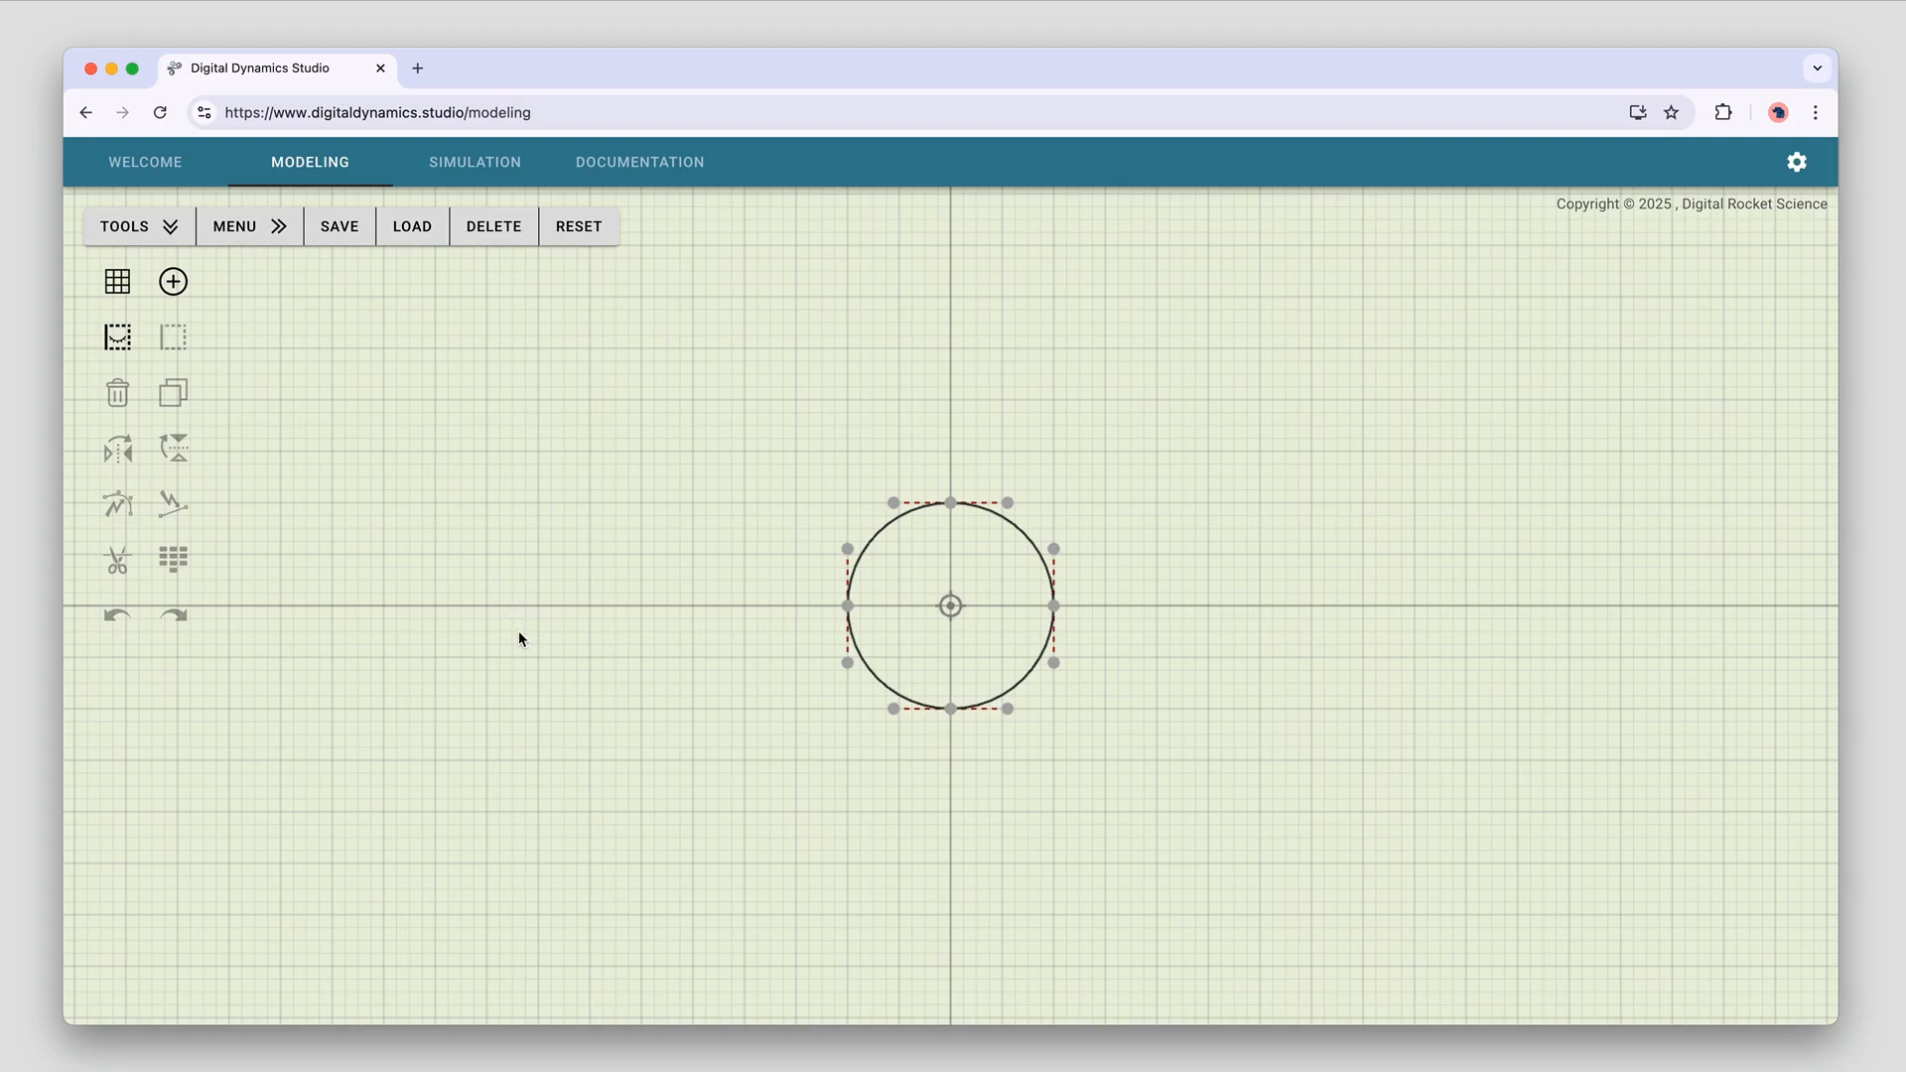
{"action": "scroll", "coordinate": [543, 655], "scroll_direction": "down", "scroll_amount": 5}
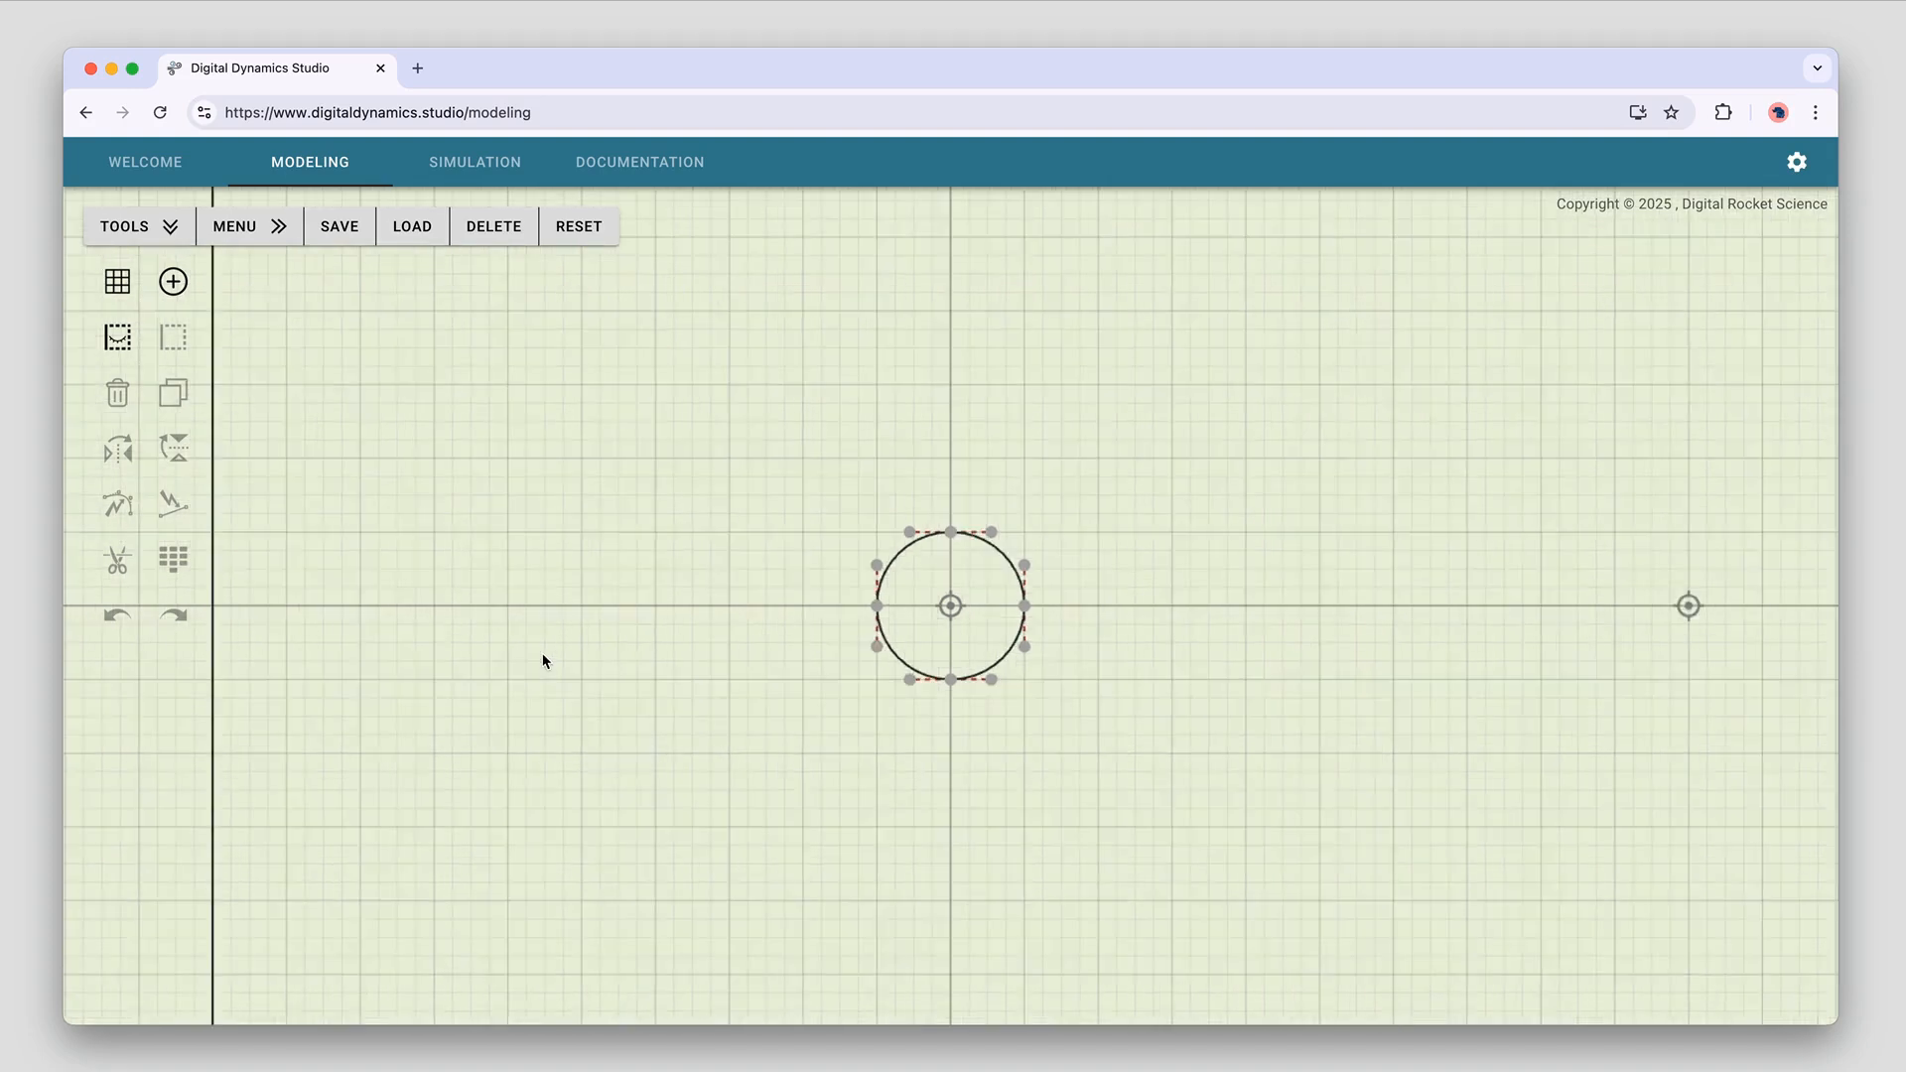
{"action": "scroll", "coordinate": [552, 655], "scroll_direction": "up", "scroll_amount": 10}
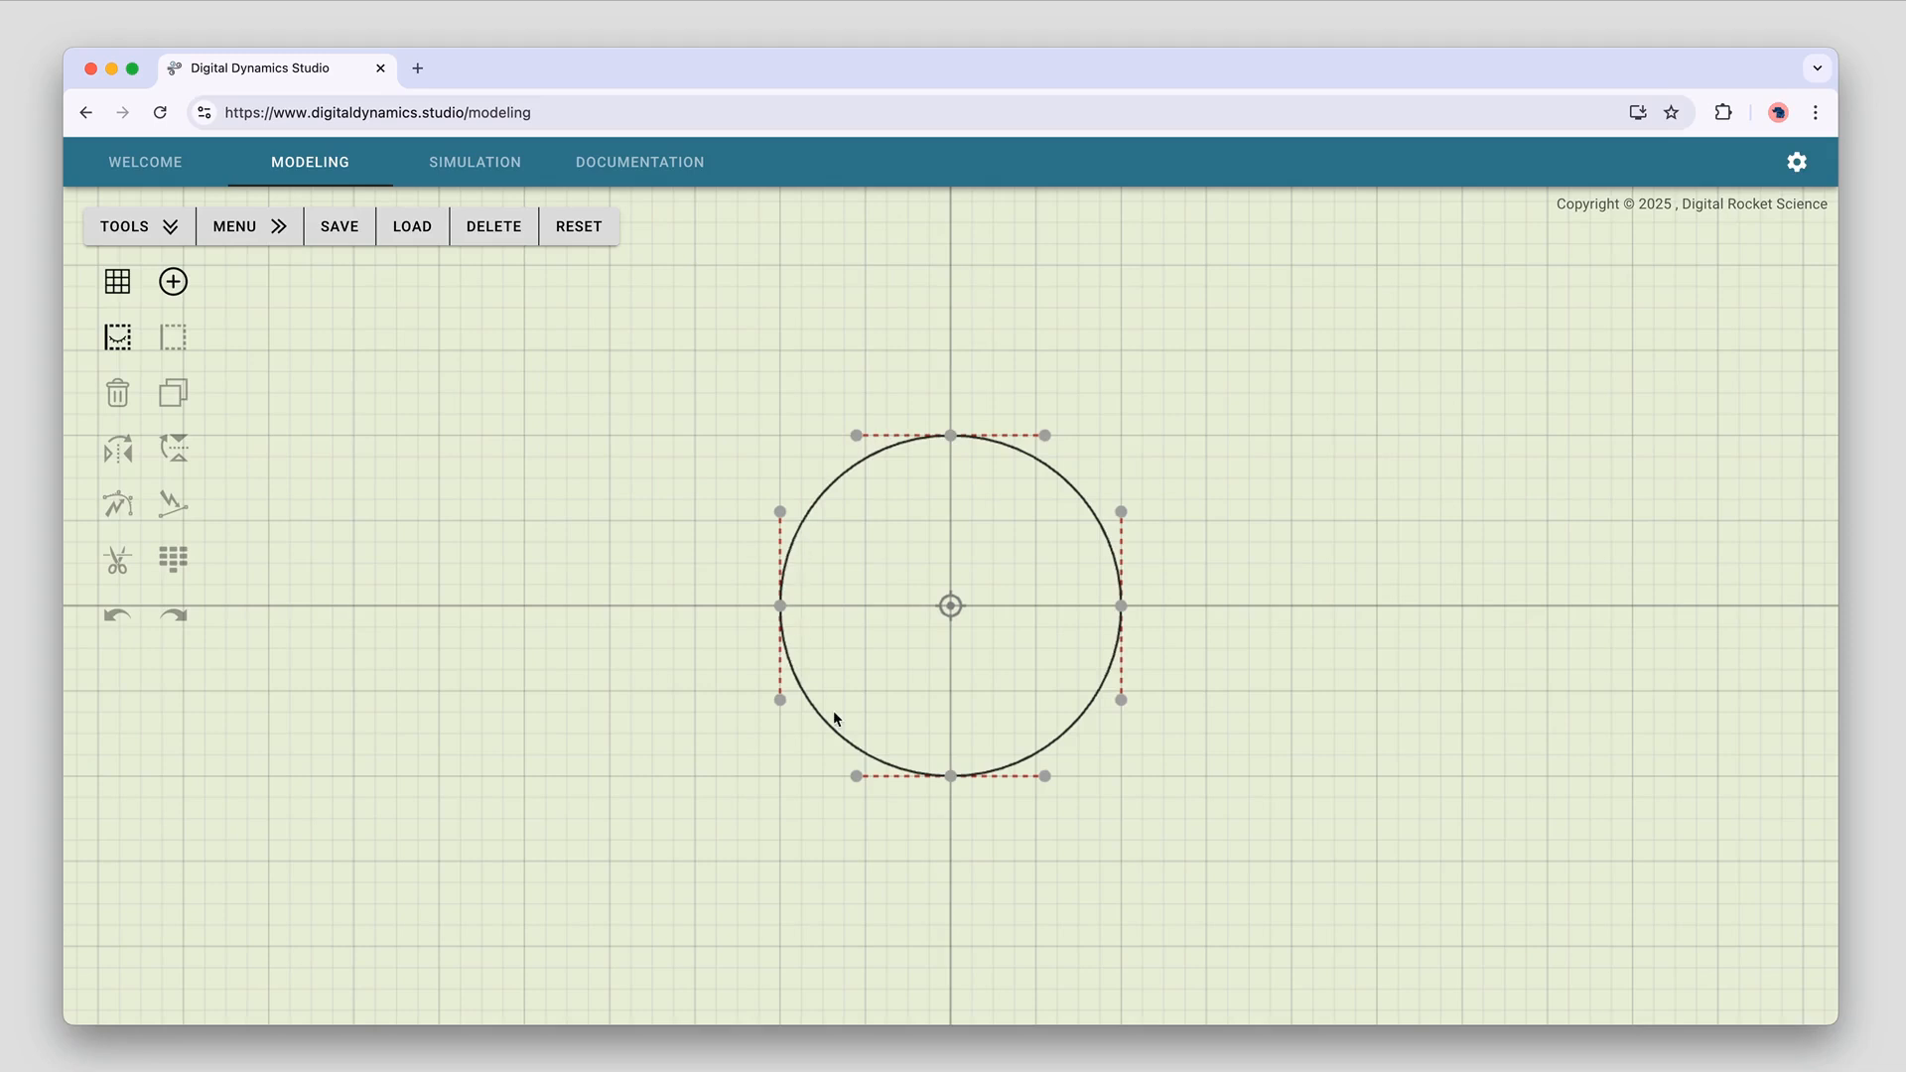
{"action": "scroll", "coordinate": [615, 712], "scroll_direction": "down", "scroll_amount": 1}
{"action": "scroll", "coordinate": [610, 710], "scroll_direction": "down", "scroll_amount": 5}
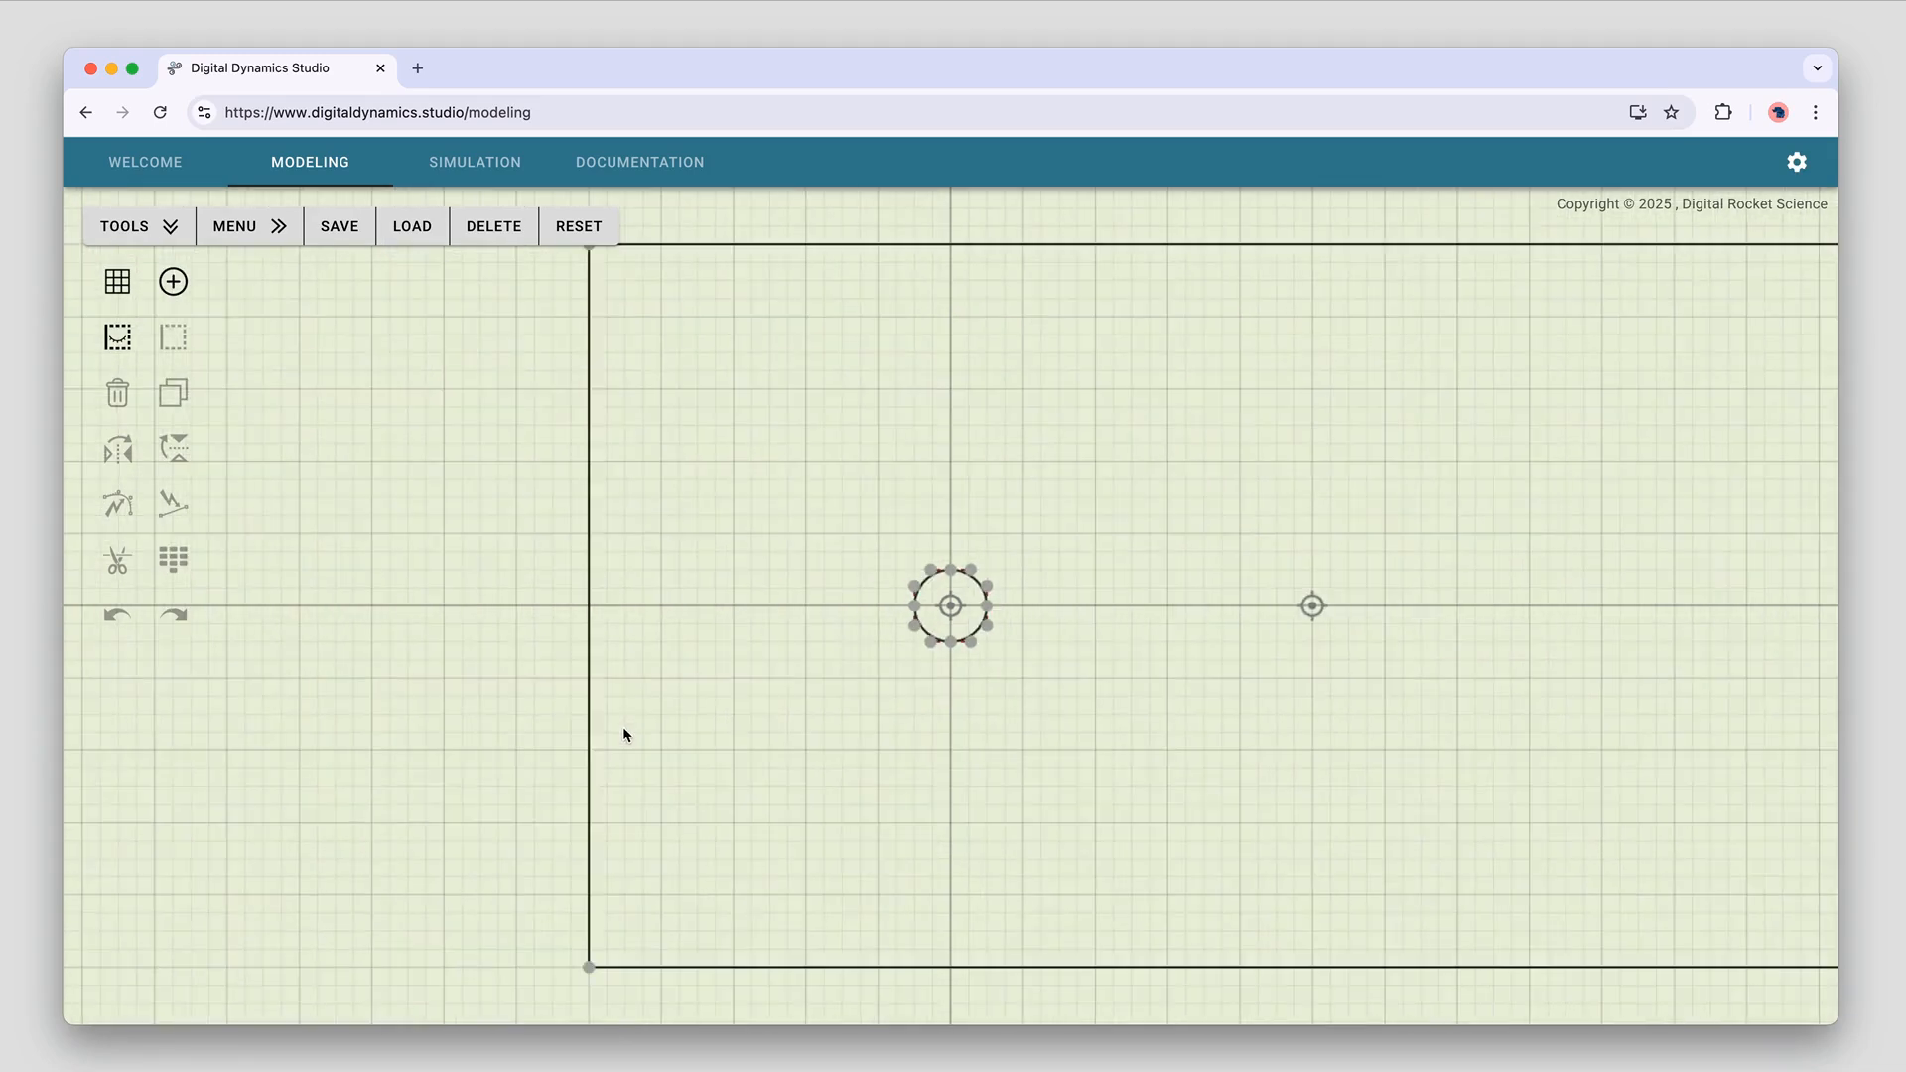
{"action": "scroll", "coordinate": [640, 726], "scroll_direction": "up", "scroll_amount": 4}
{"action": "scroll", "coordinate": [646, 715], "scroll_direction": "up", "scroll_amount": 4}
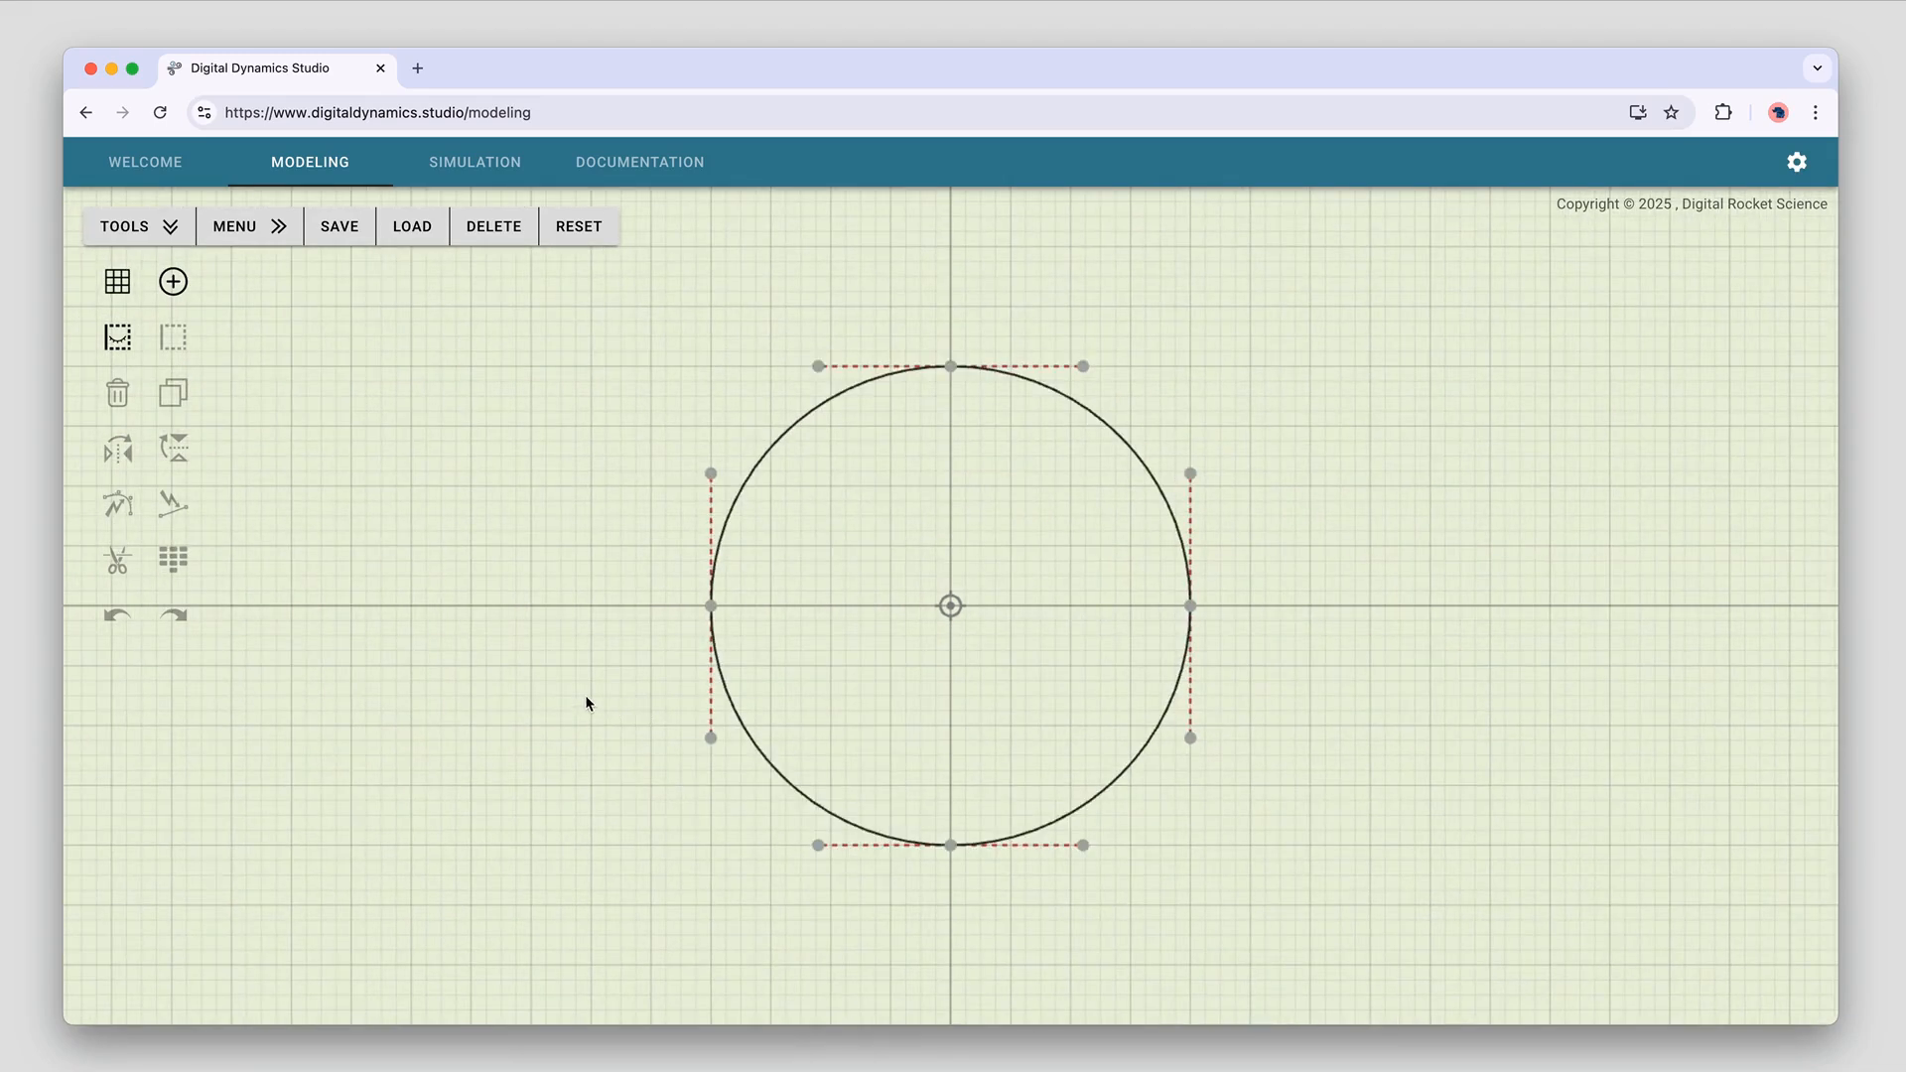
{"action": "scroll", "coordinate": [591, 702], "scroll_direction": "down", "scroll_amount": 2}
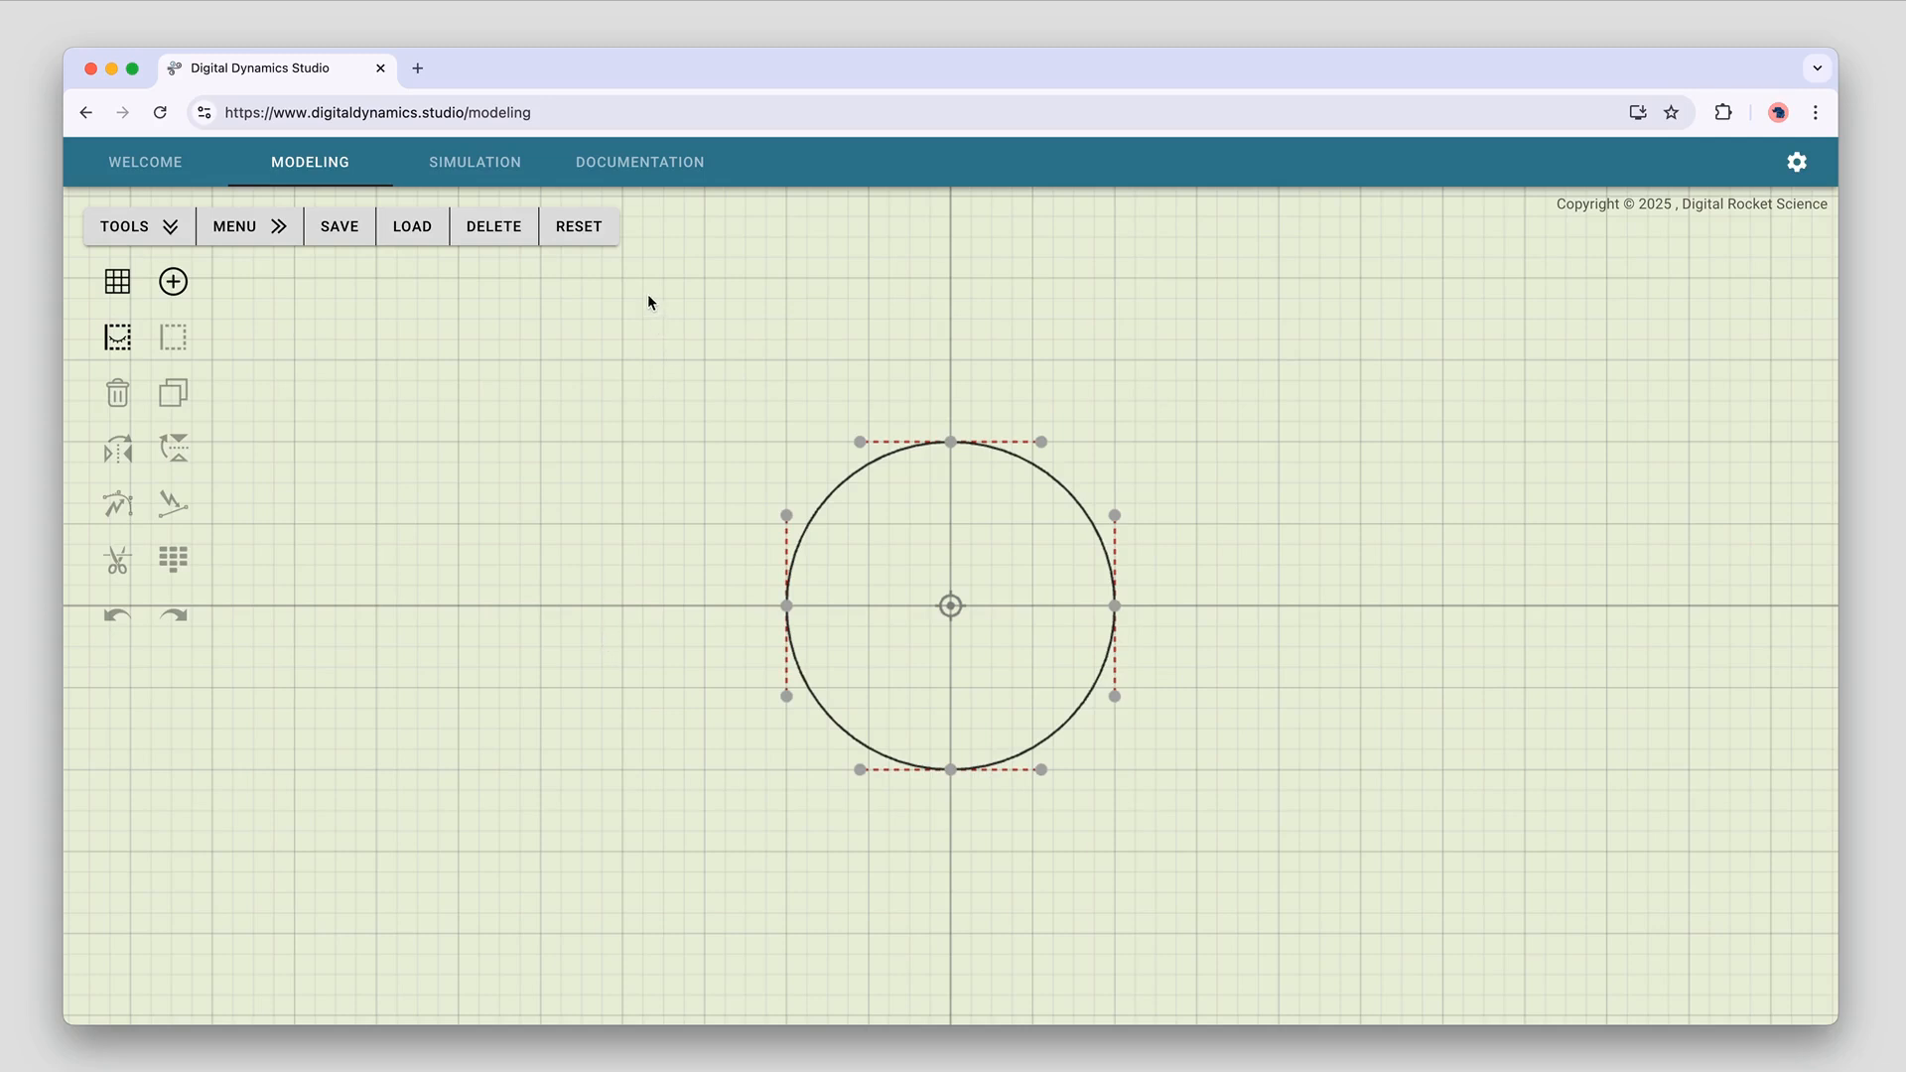
{"action": "left_click", "coordinate": [579, 230]}
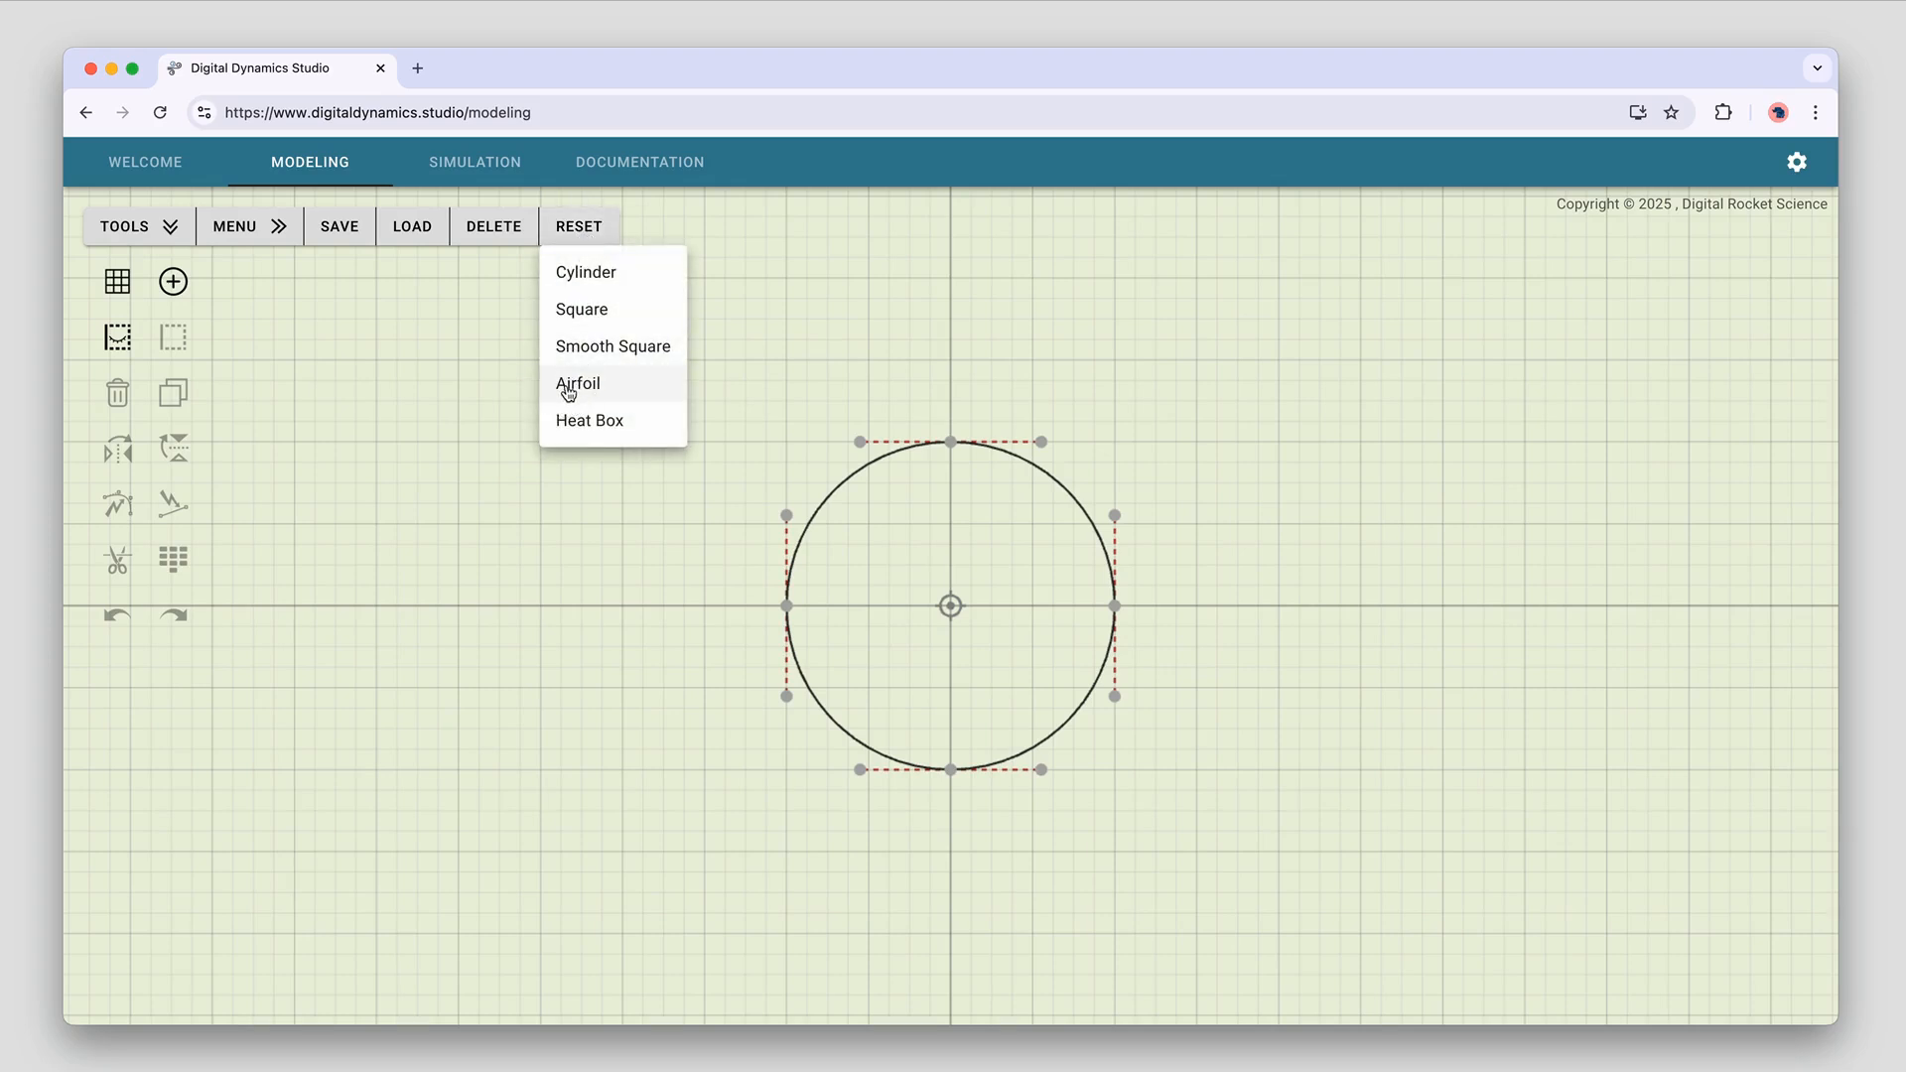
Load the Airfoil preset and select it to reveal its NACA 4412 label
{"action": "left_click", "coordinate": [568, 390]}
{"action": "scroll", "coordinate": [601, 620], "scroll_direction": "down", "scroll_amount": 5}
{"action": "scroll", "coordinate": [606, 626], "scroll_direction": "up", "scroll_amount": 2}
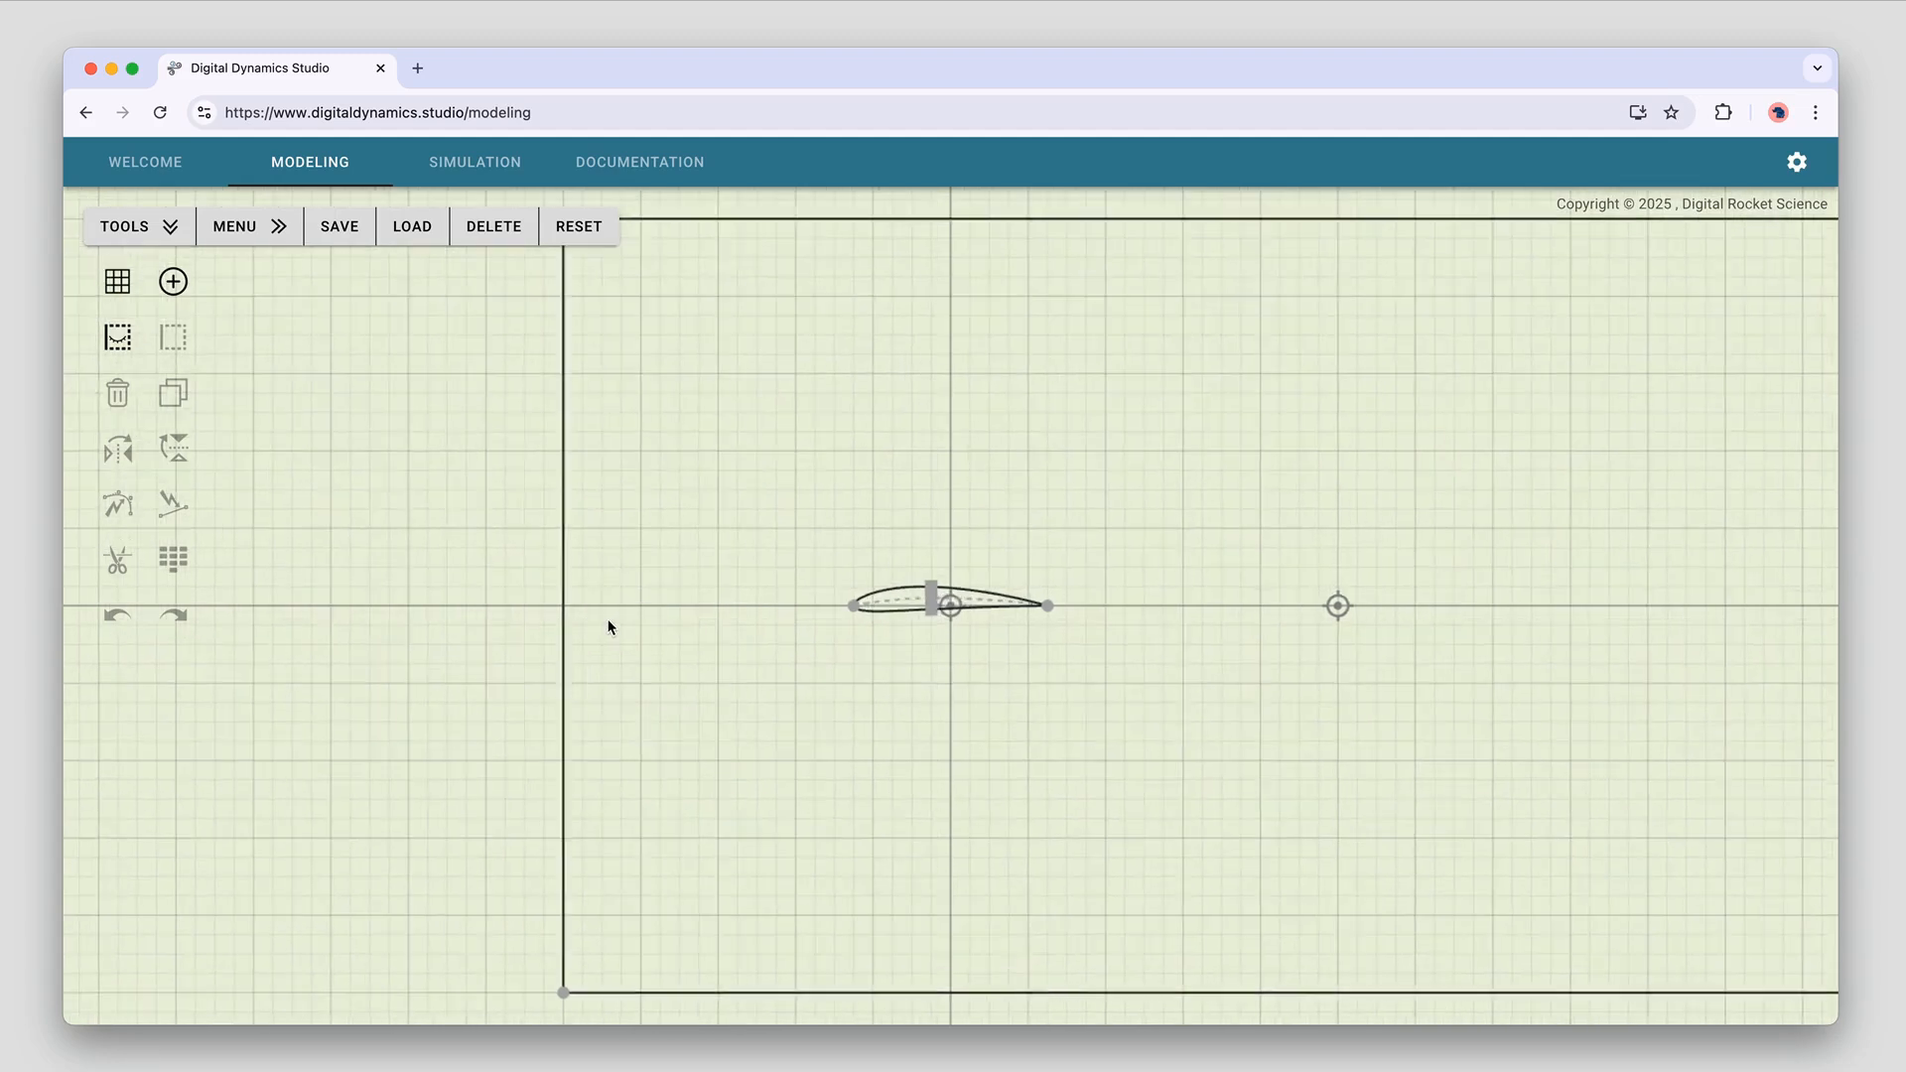
{"action": "scroll", "coordinate": [609, 626], "scroll_direction": "up", "scroll_amount": 6}
{"action": "scroll", "coordinate": [851, 540], "scroll_direction": "down", "scroll_amount": 1}
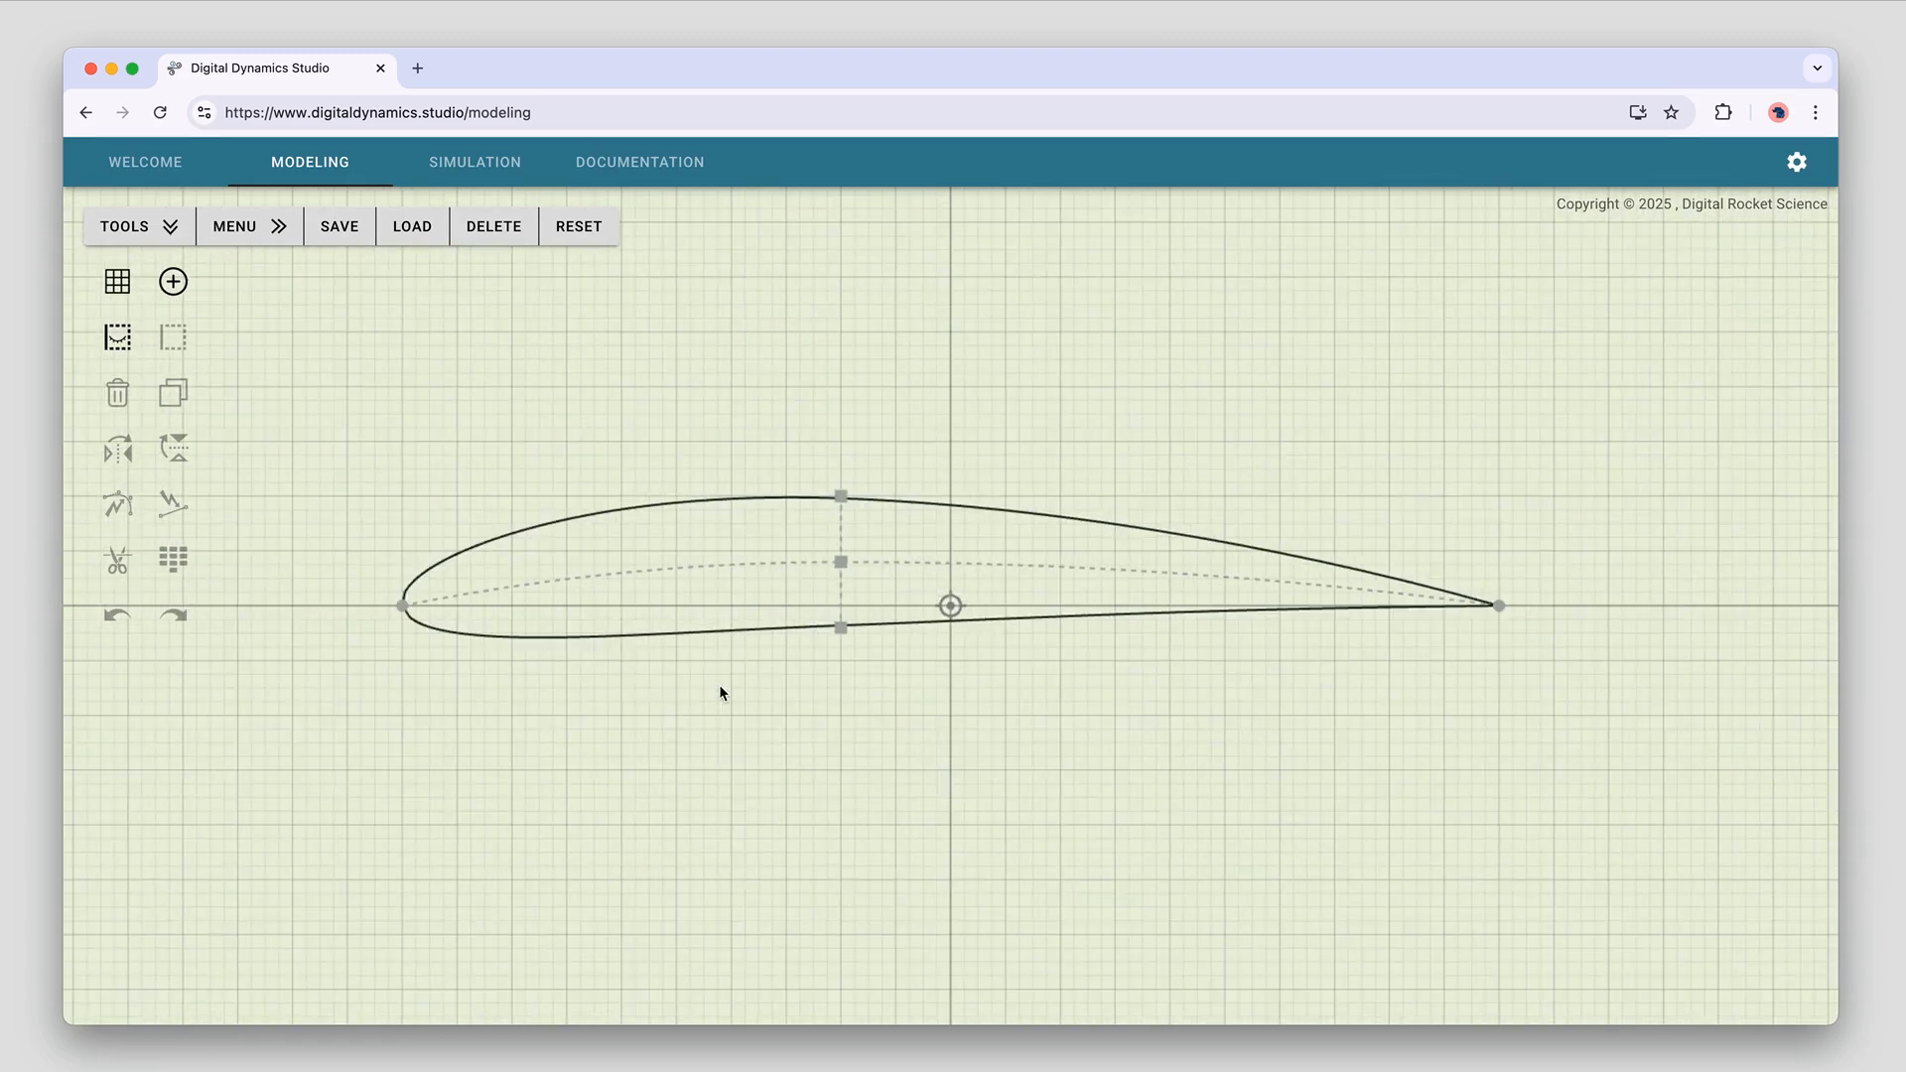
{"action": "left_click", "coordinate": [843, 564]}
Zoom and pan the canvas to centre the airfoil's rectangular flow domain
{"action": "scroll", "coordinate": [863, 730], "scroll_direction": "up", "scroll_amount": 2}
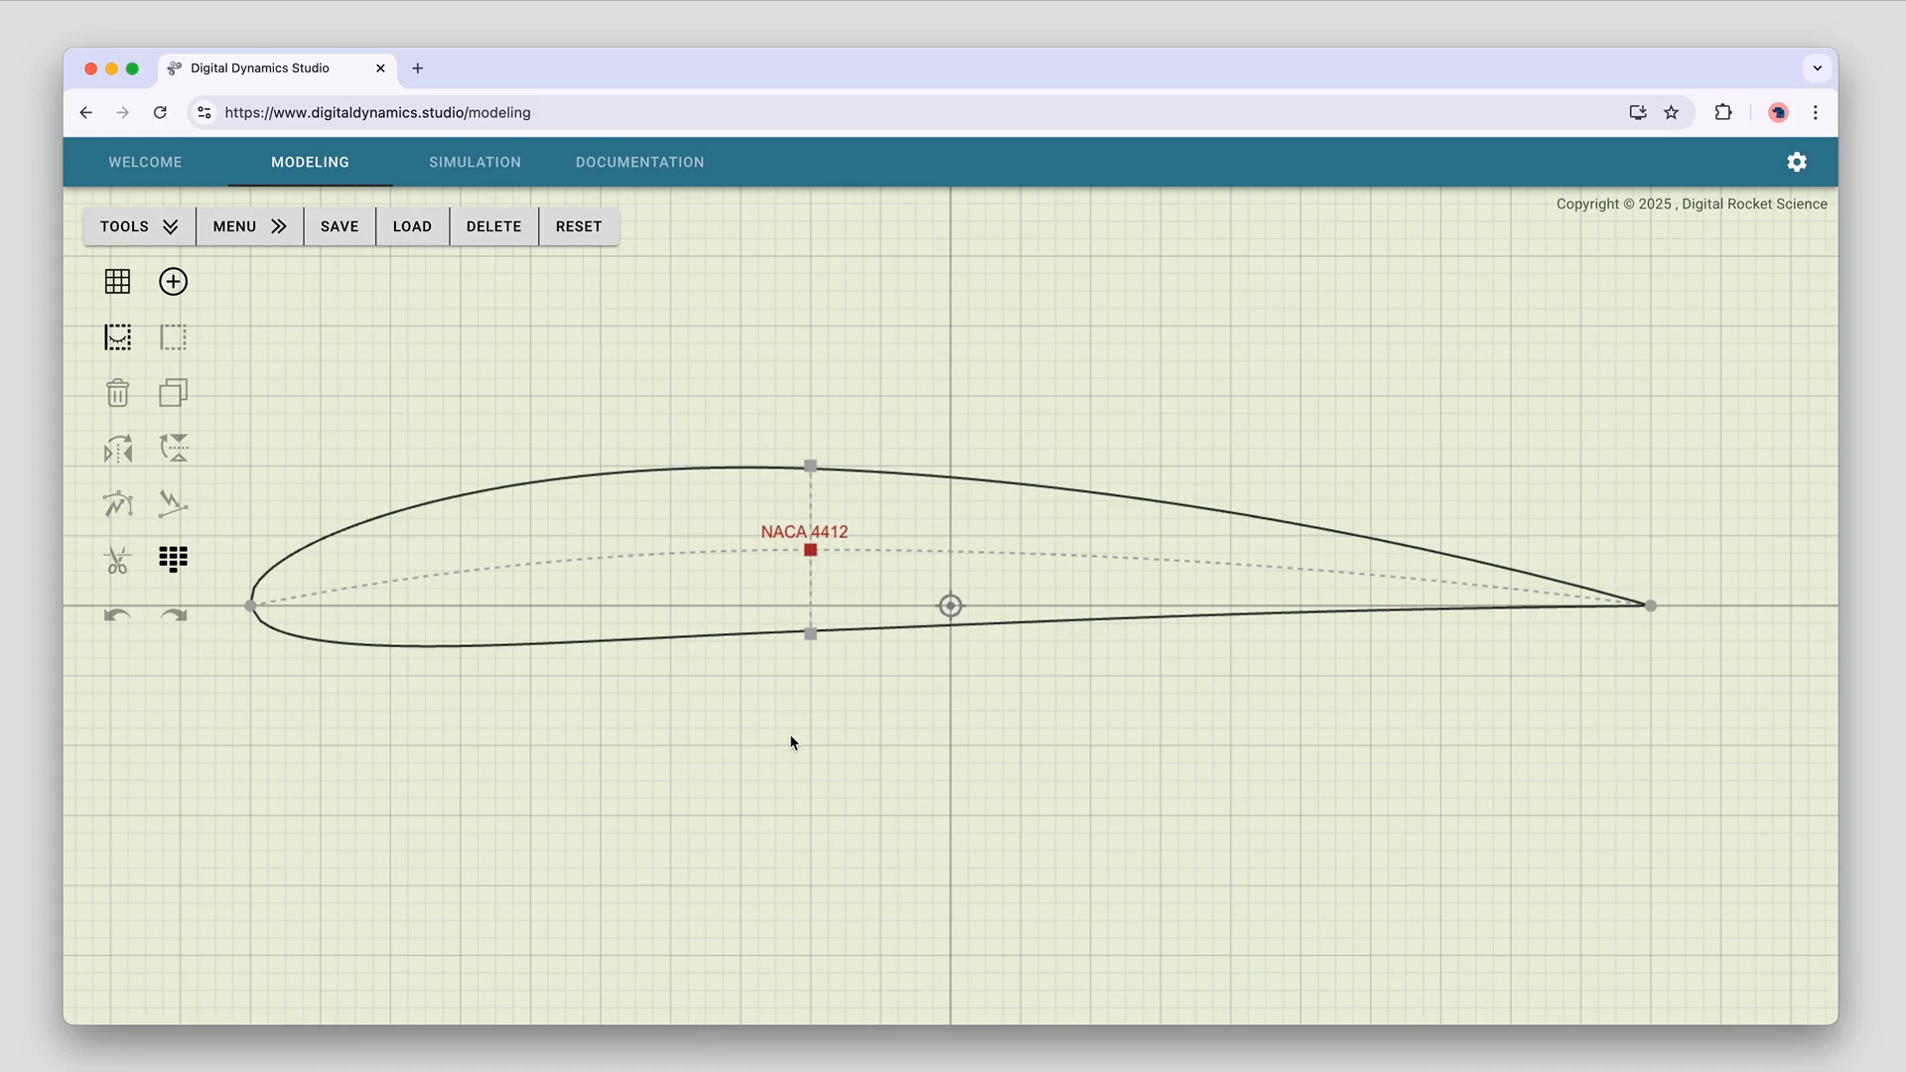
{"action": "scroll", "coordinate": [819, 654], "scroll_direction": "down", "scroll_amount": 1}
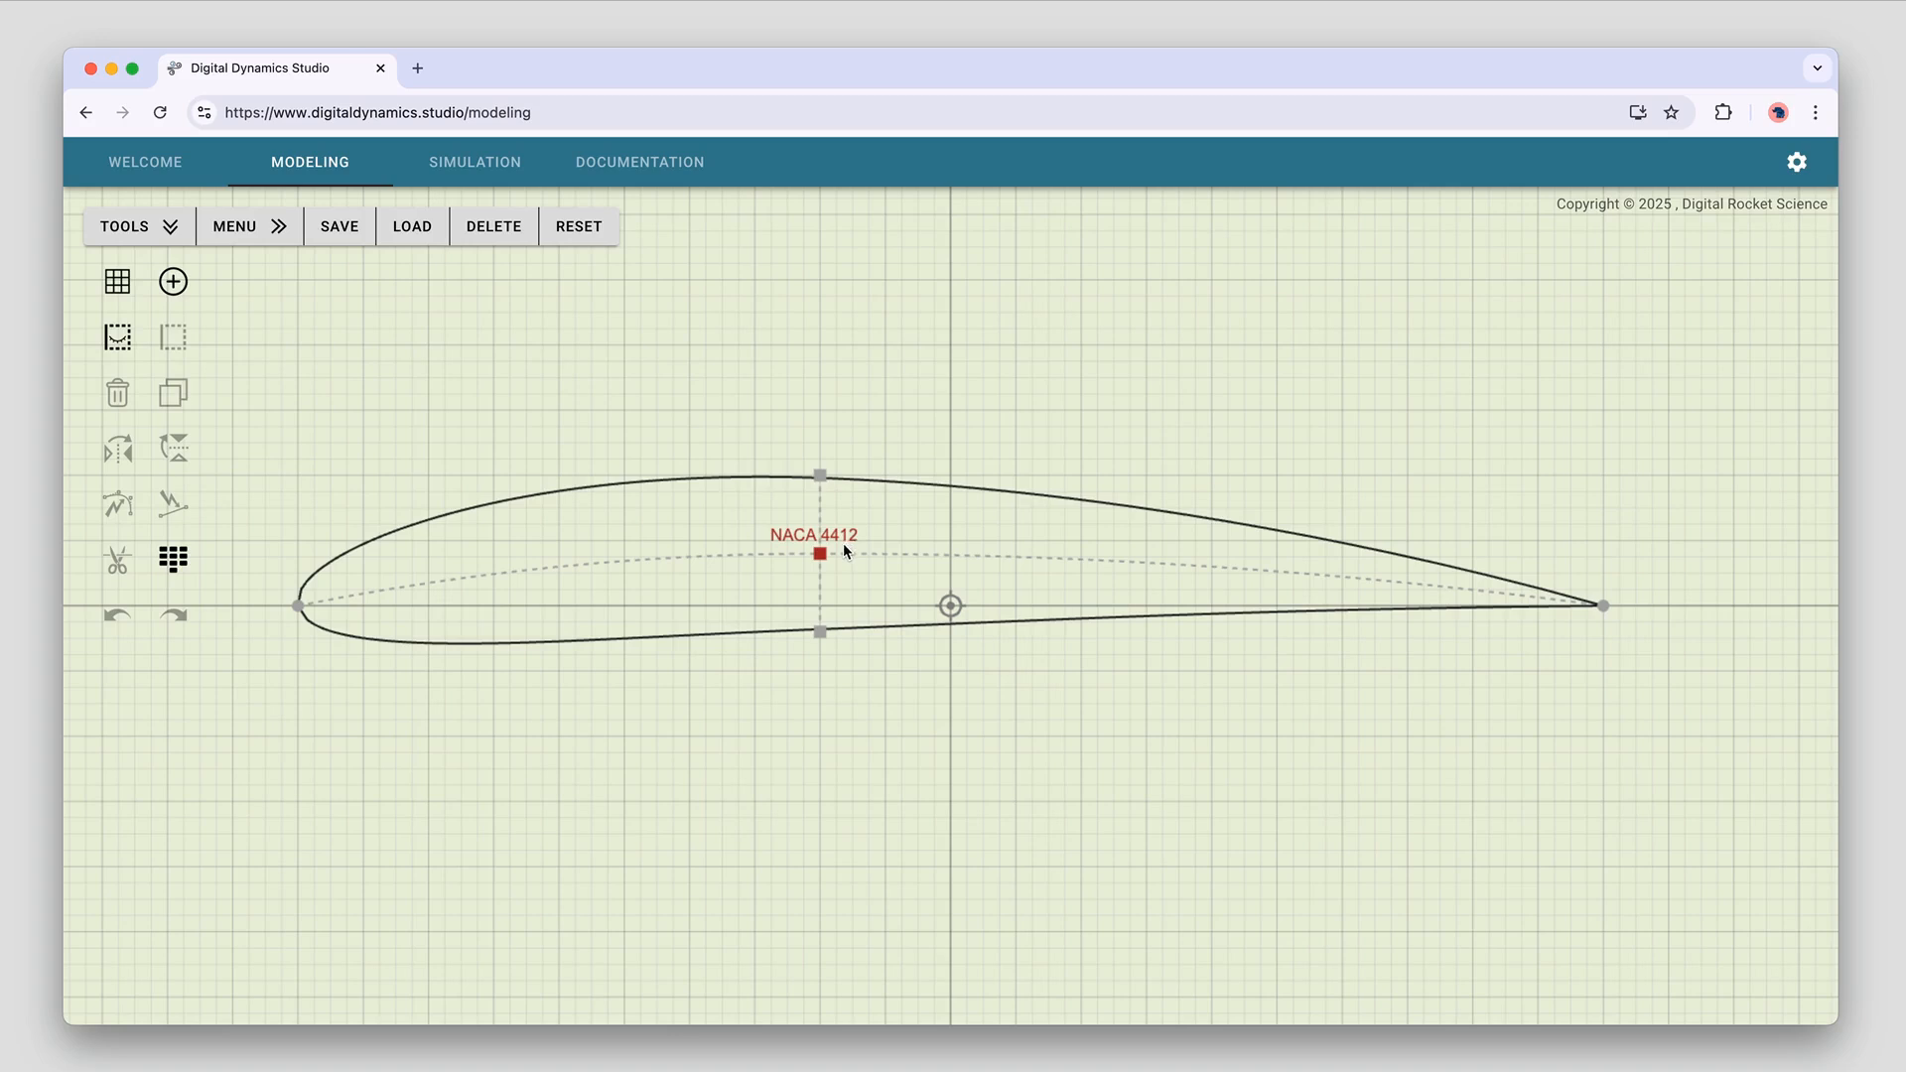
{"action": "scroll", "coordinate": [796, 663], "scroll_direction": "down", "scroll_amount": 3}
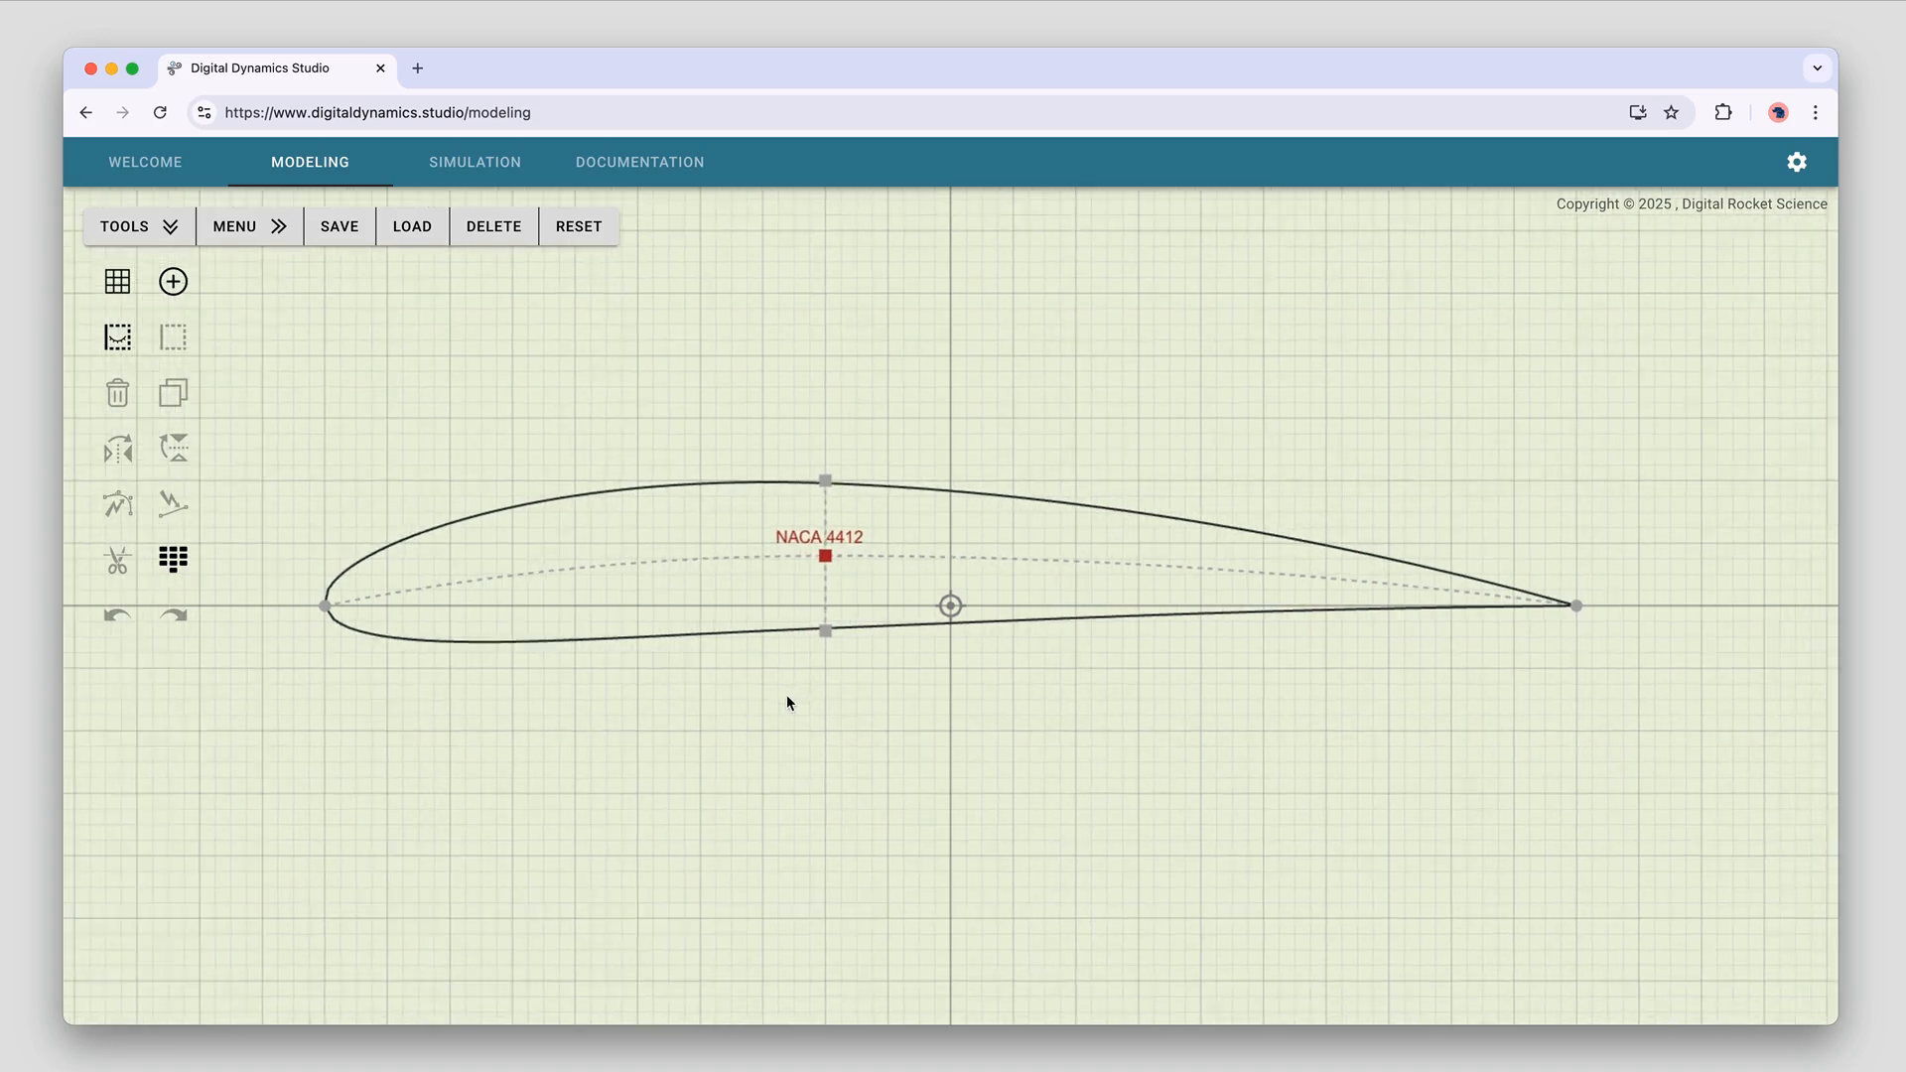
{"action": "scroll", "coordinate": [787, 695], "scroll_direction": "down", "scroll_amount": 5}
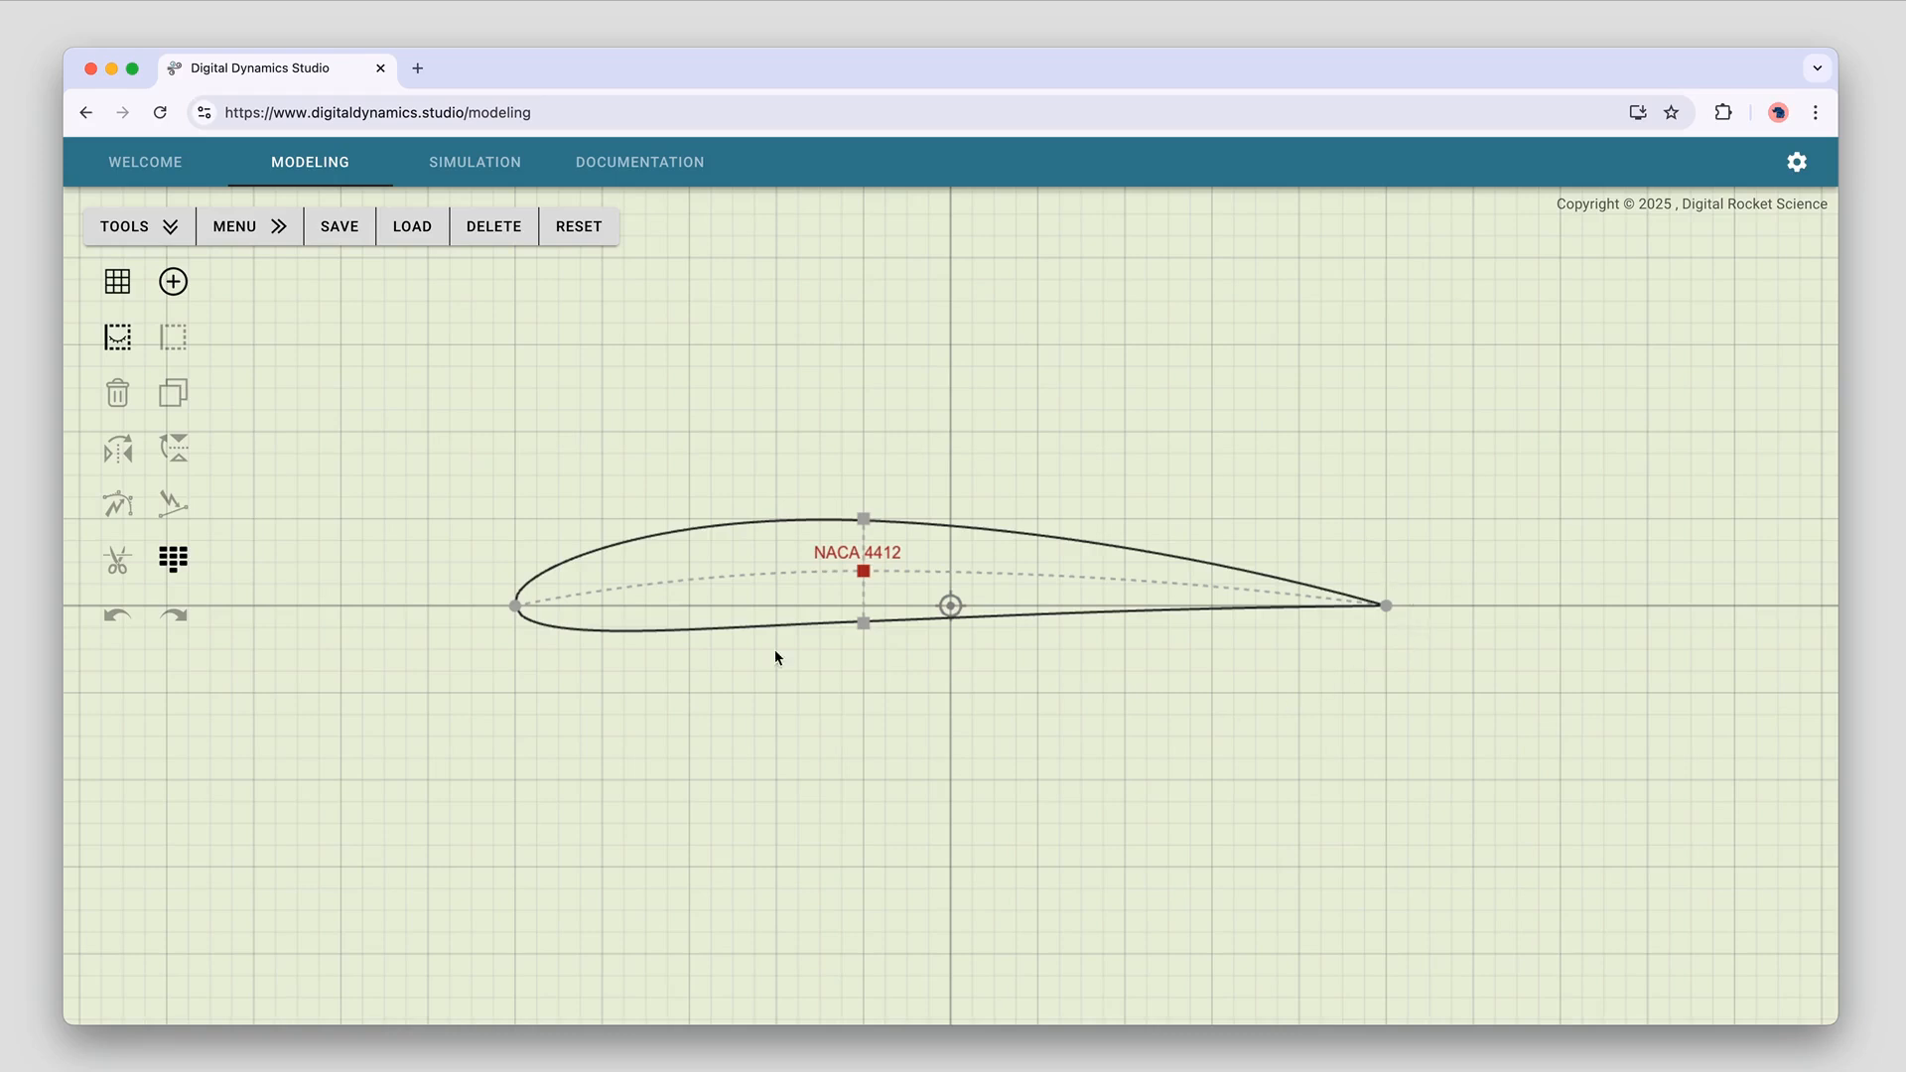
{"action": "scroll", "coordinate": [1224, 766], "scroll_direction": "down", "scroll_amount": 1}
{"action": "scroll", "coordinate": [1223, 766], "scroll_direction": "down", "scroll_amount": 8}
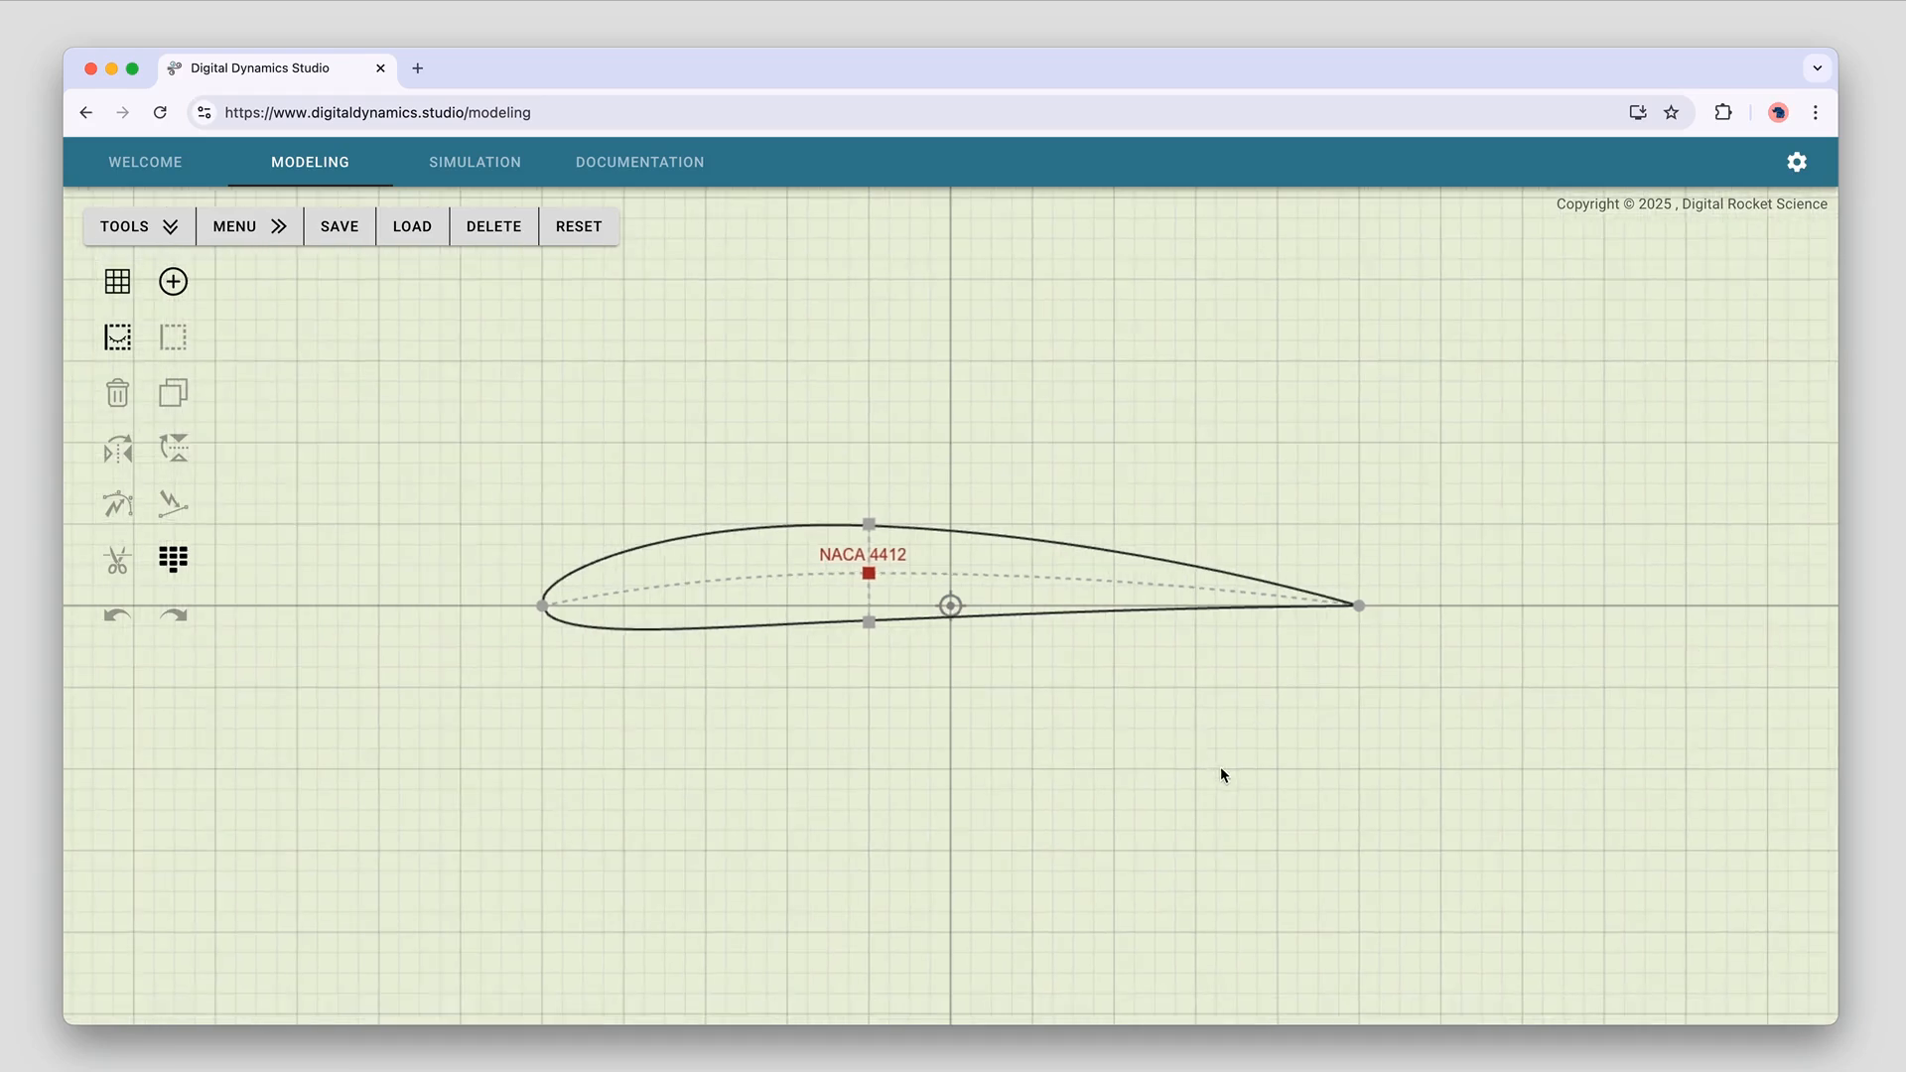
{"action": "scroll", "coordinate": [1220, 771], "scroll_direction": "down", "scroll_amount": 4}
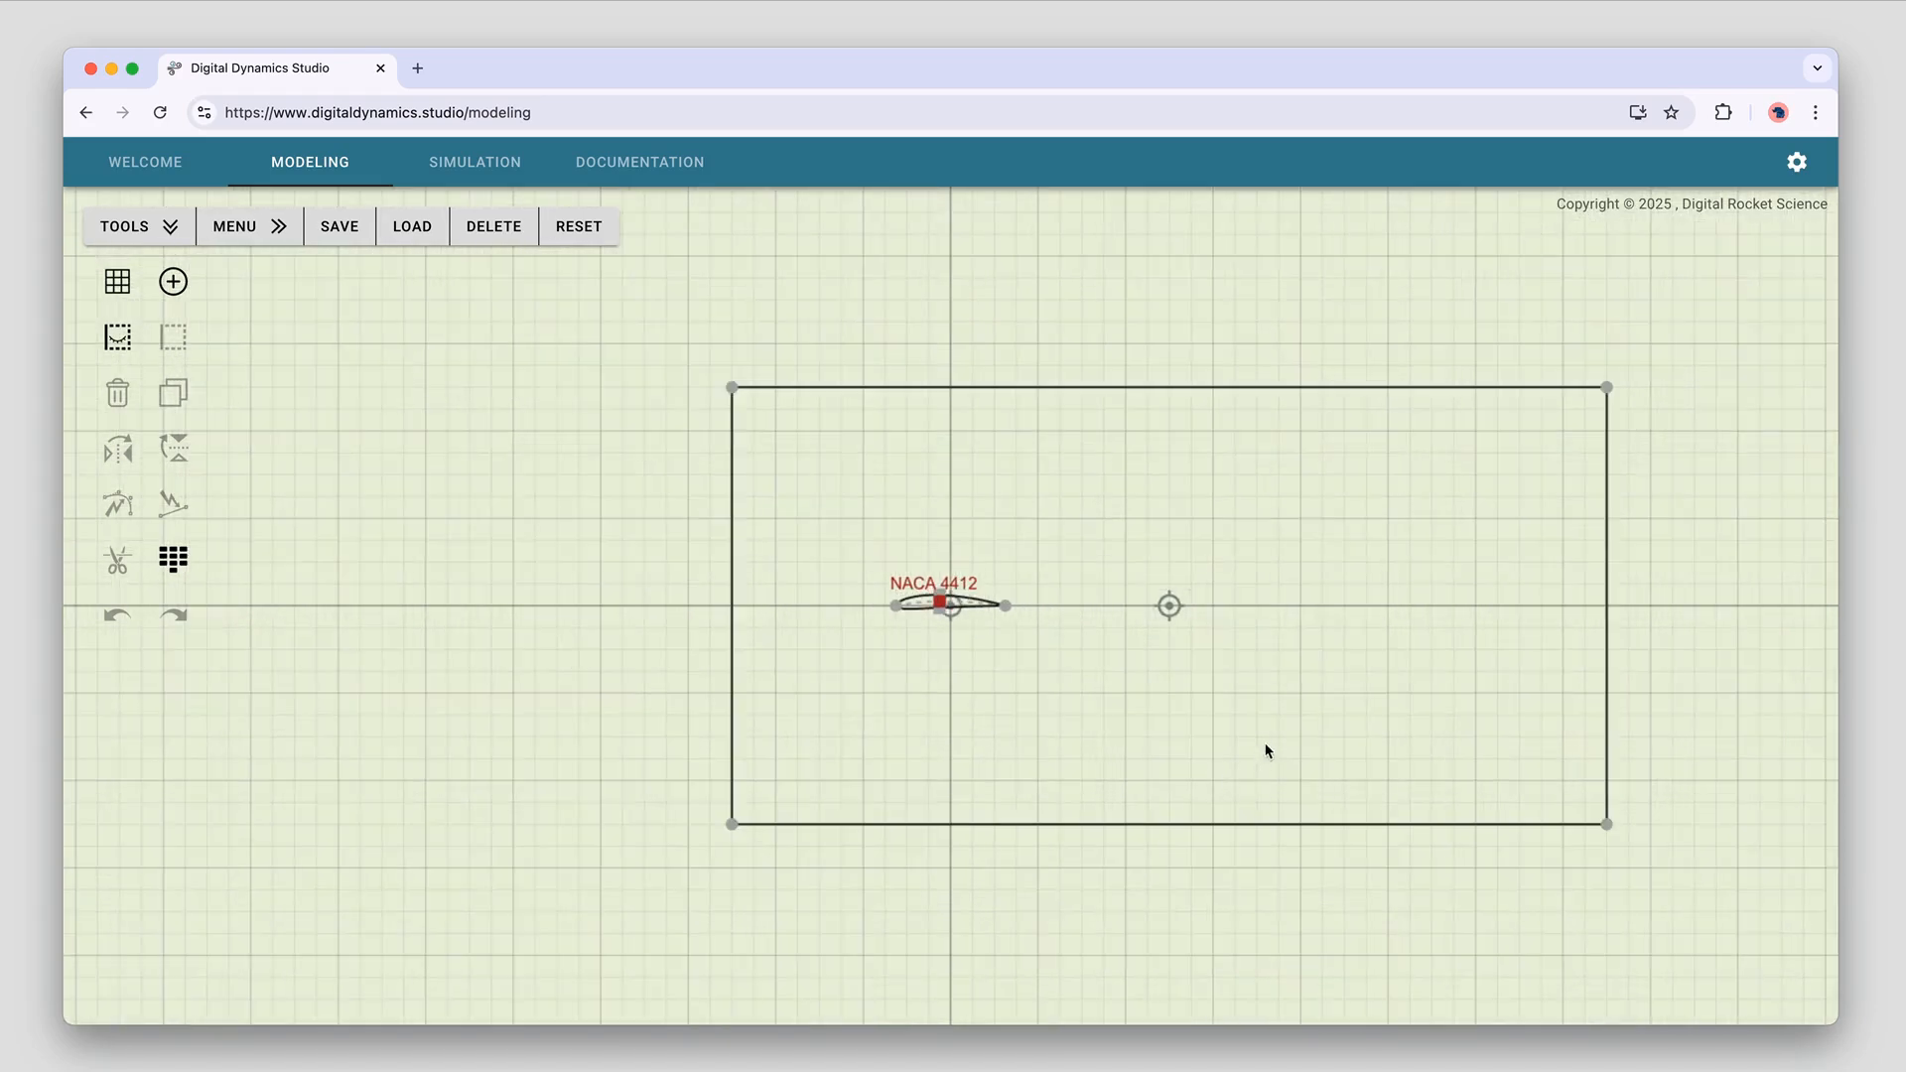
{"action": "left_click_drag", "start_coordinate": [1249, 737], "coordinate": [1072, 744]}
{"action": "scroll", "coordinate": [1071, 744], "scroll_direction": "up", "scroll_amount": 3}
{"action": "scroll", "coordinate": [1070, 751], "scroll_direction": "up", "scroll_amount": 2}
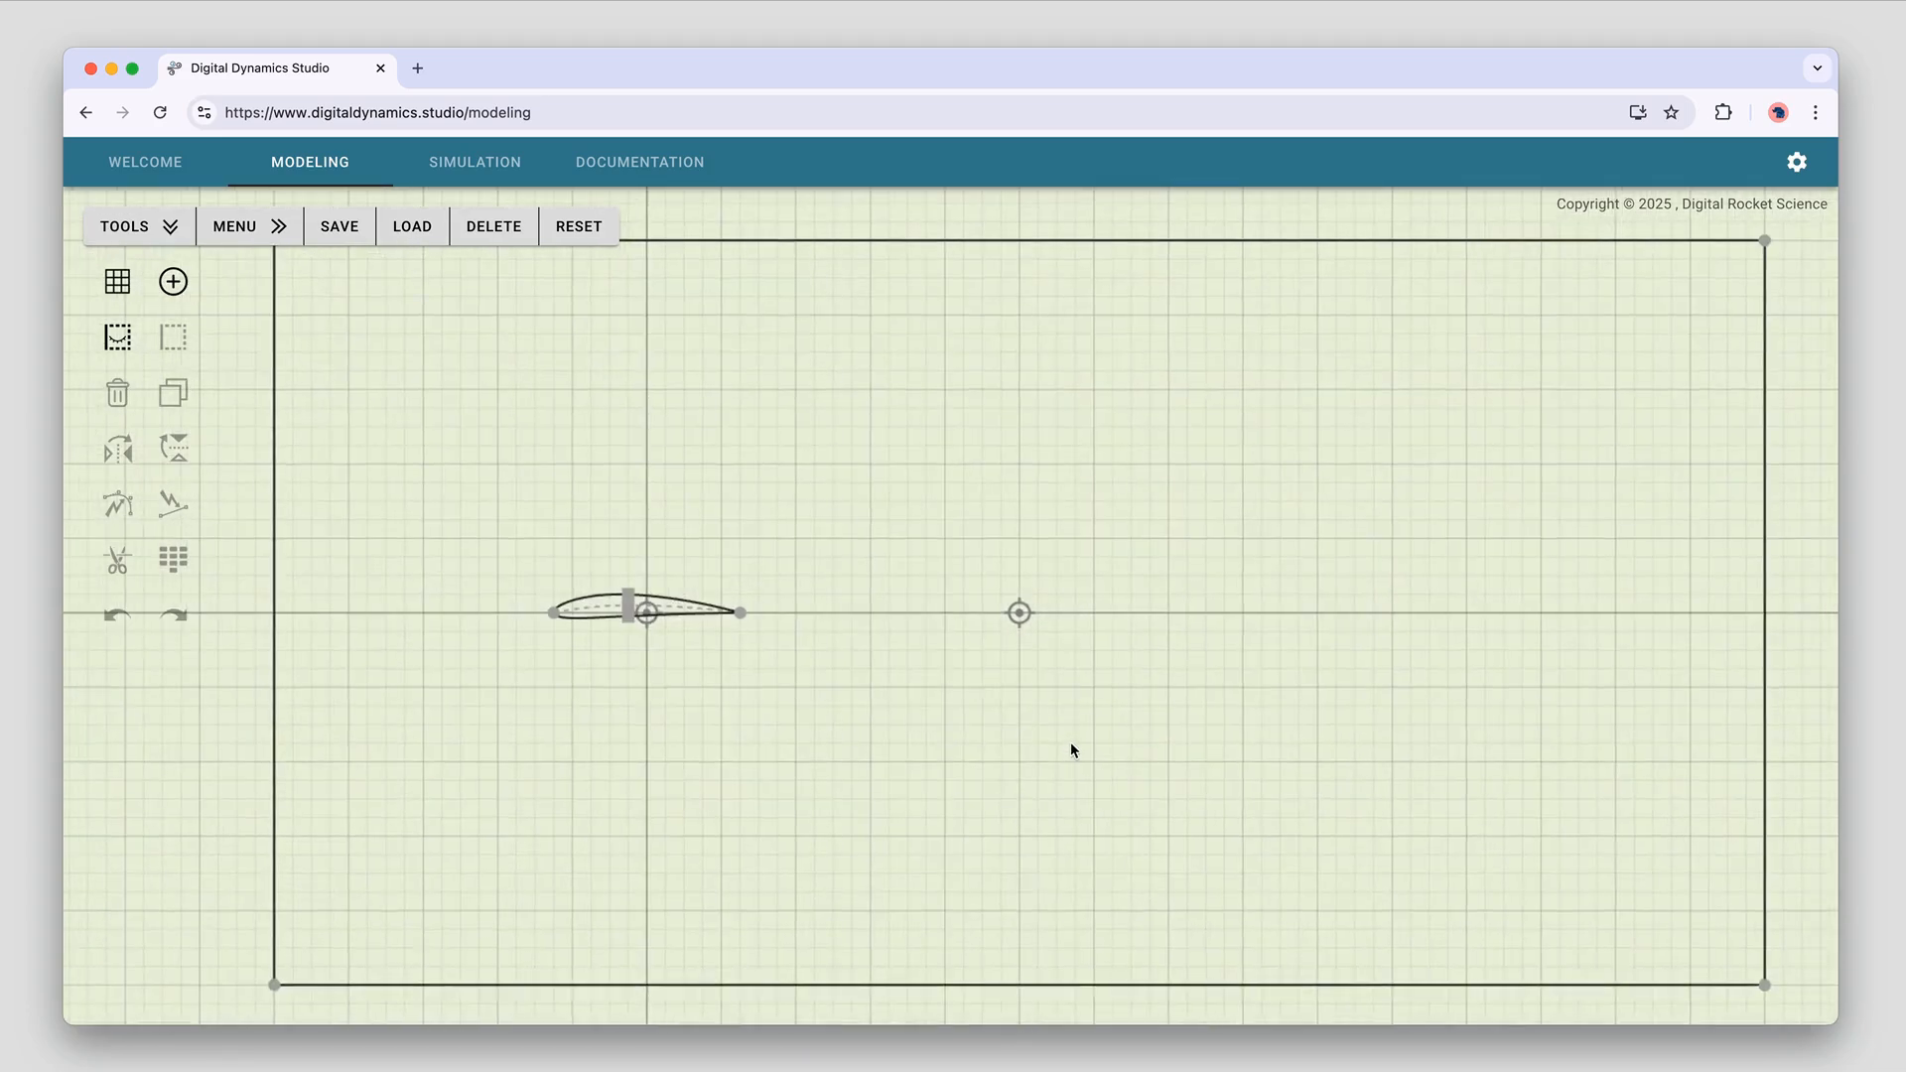
{"action": "scroll", "coordinate": [1105, 734], "scroll_direction": "down", "scroll_amount": 1}
{"action": "scroll", "coordinate": [1059, 716], "scroll_direction": "down", "scroll_amount": 1}
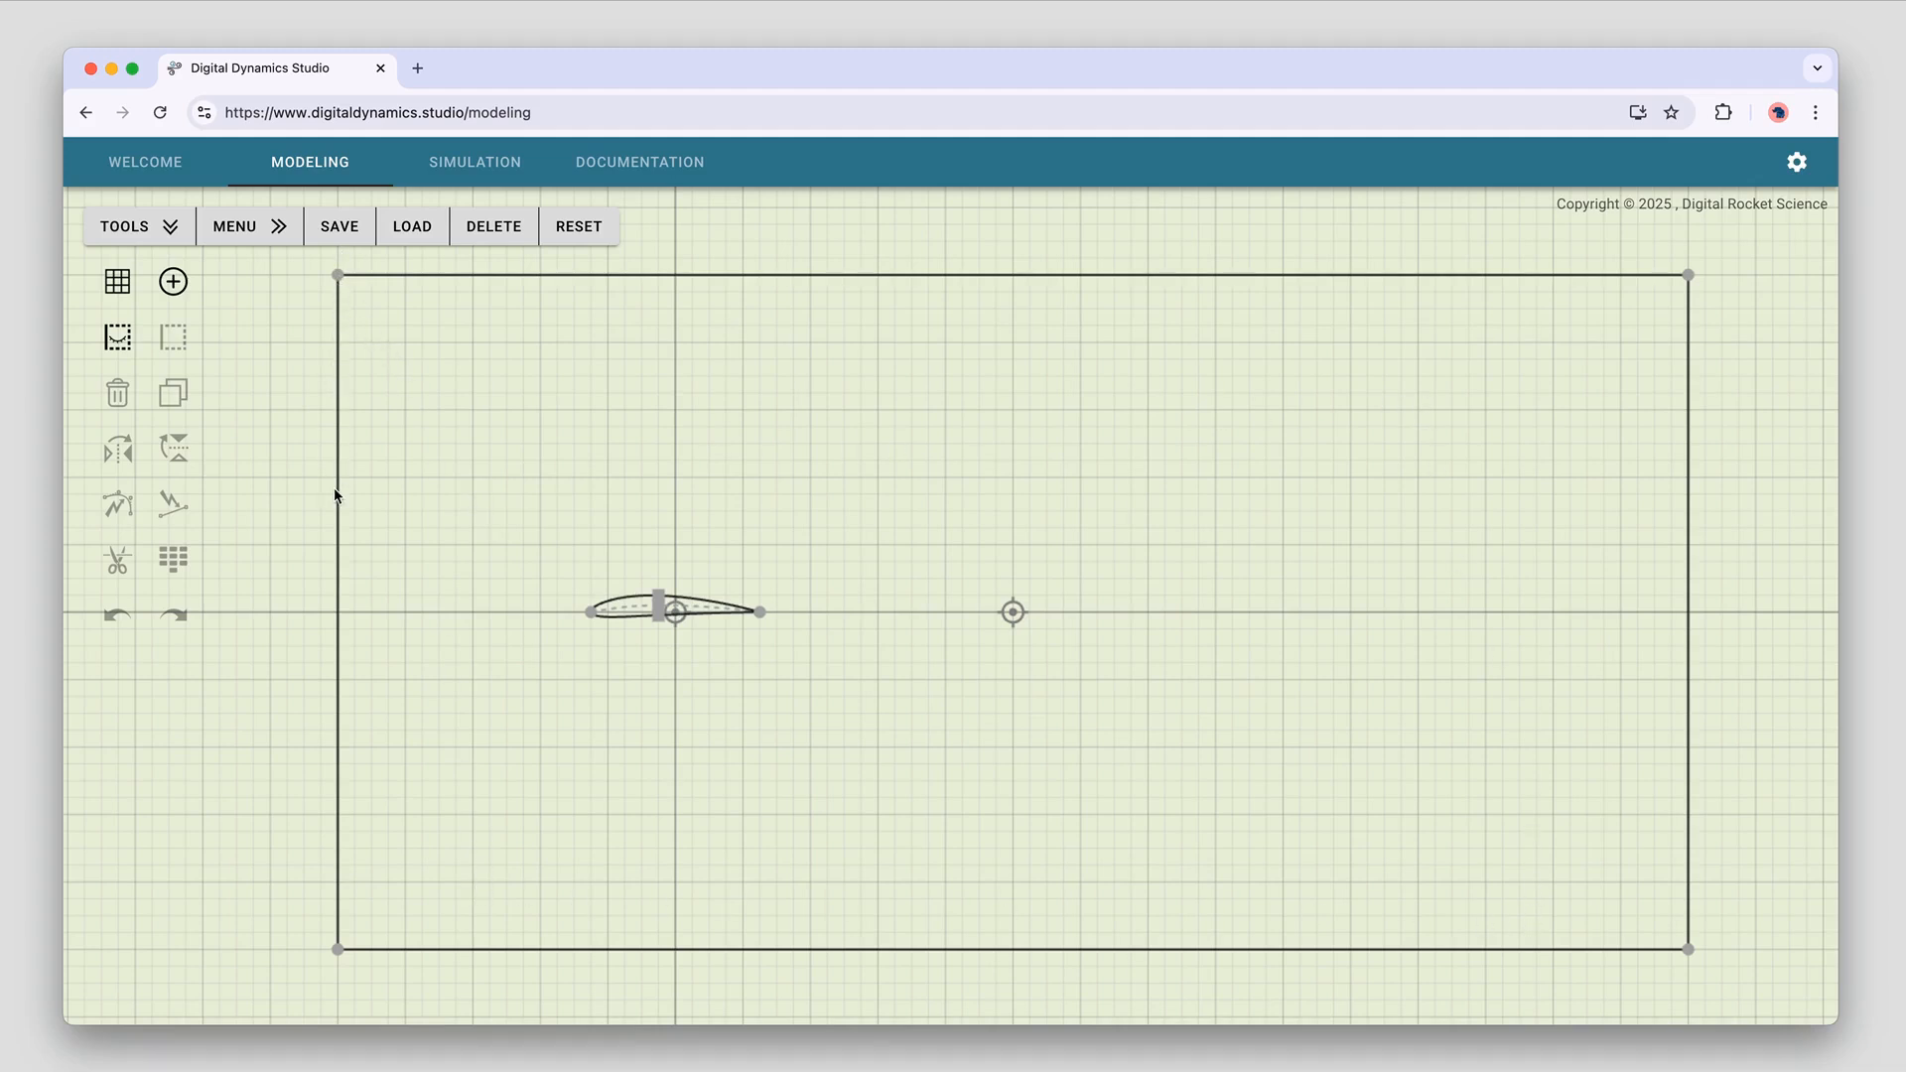
Turn on numbered labels for the airfoil and domain edges, then open the RESET preset list
{"action": "left_click", "coordinate": [119, 340]}
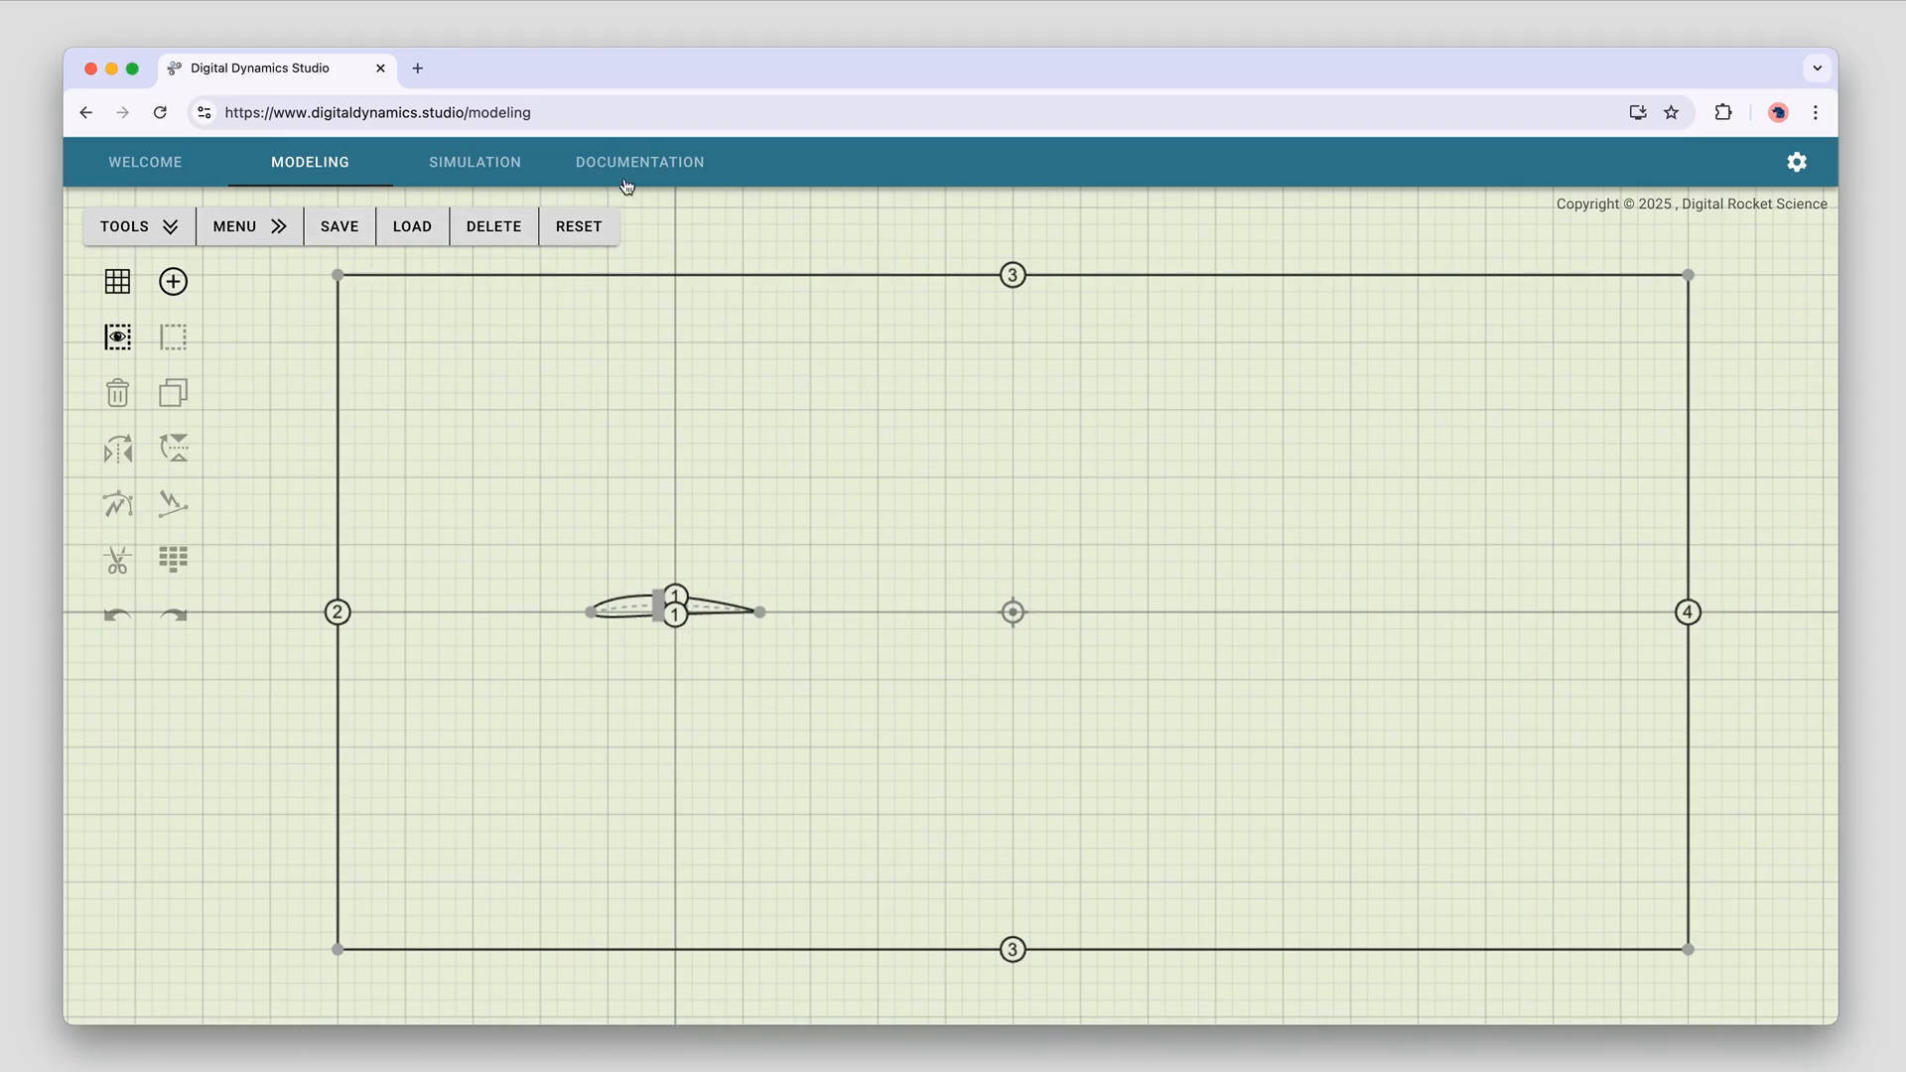
{"action": "left_click", "coordinate": [572, 221]}
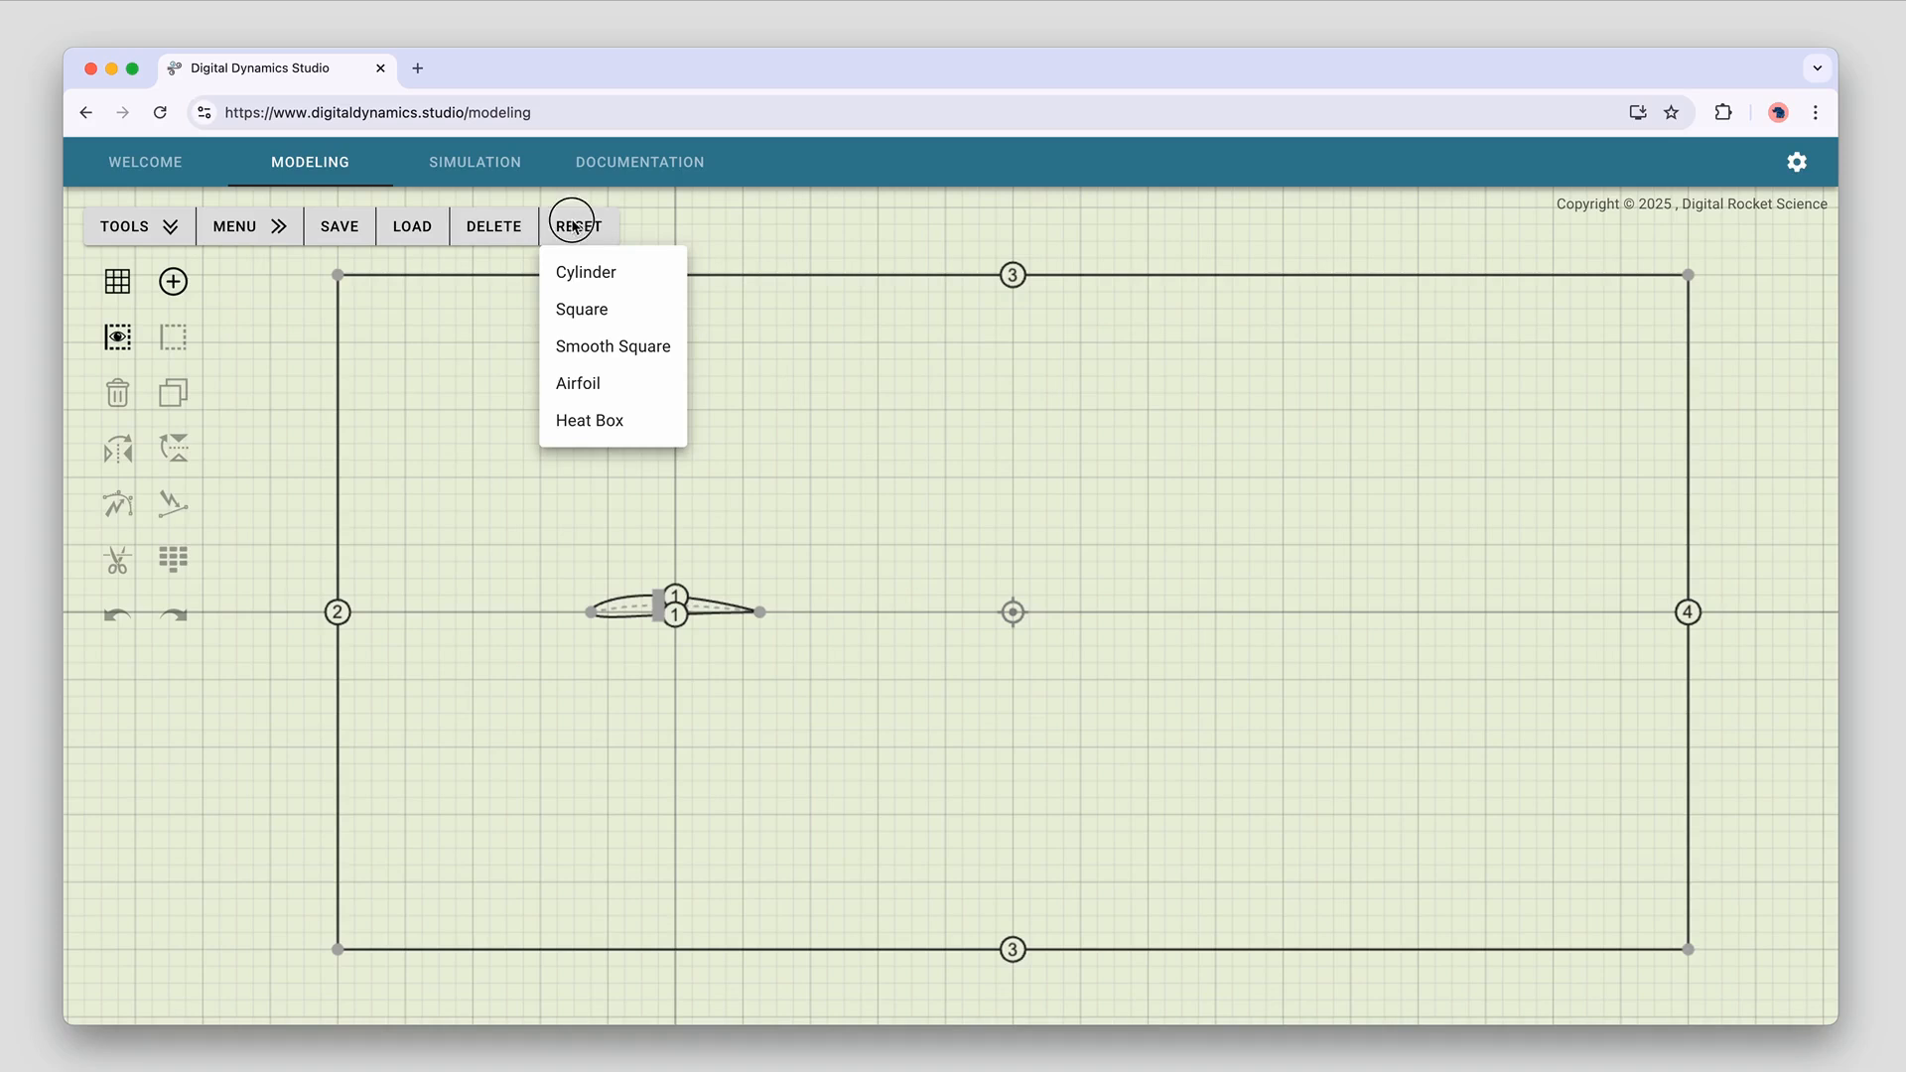
Close the preset list and read the domain corners (-10.0, 10.0), (30.0, 10.0) and bottom-right
{"action": "left_click", "coordinate": [566, 229]}
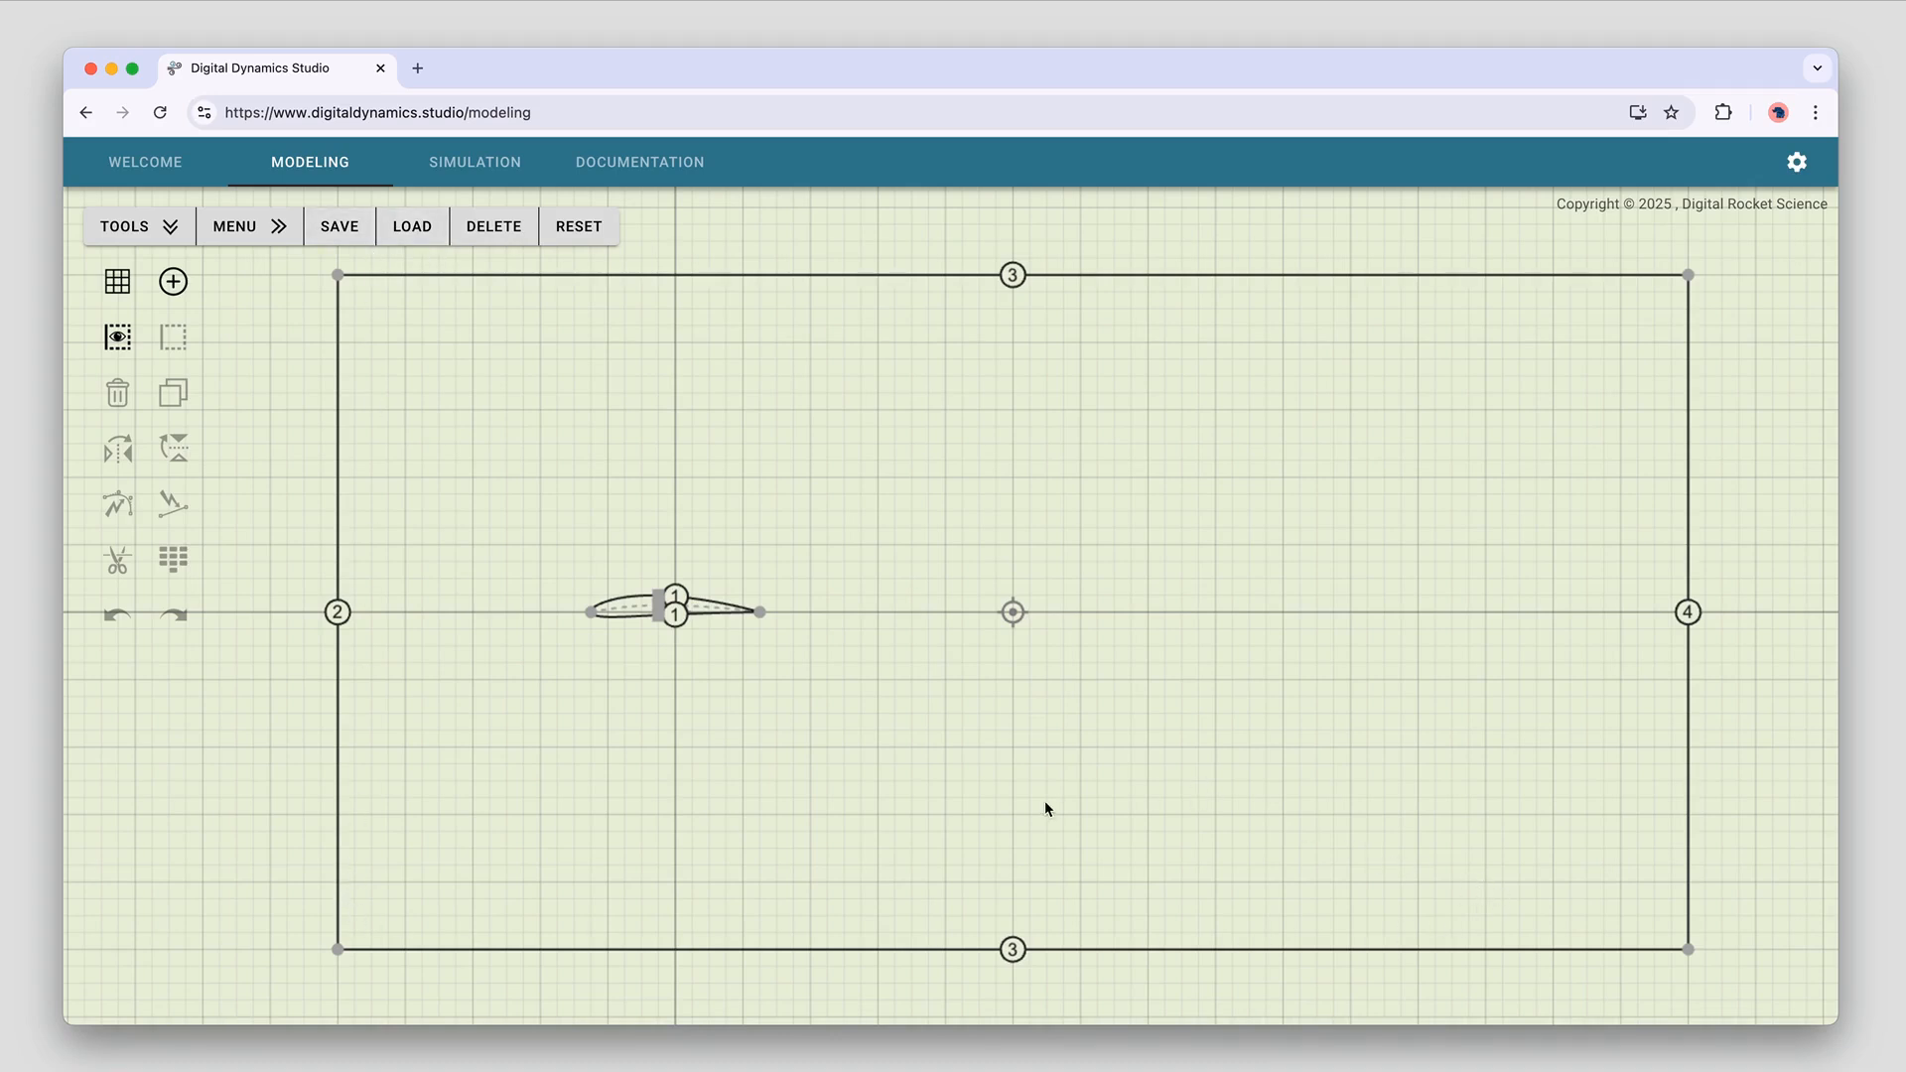
{"action": "left_click", "coordinate": [338, 276]}
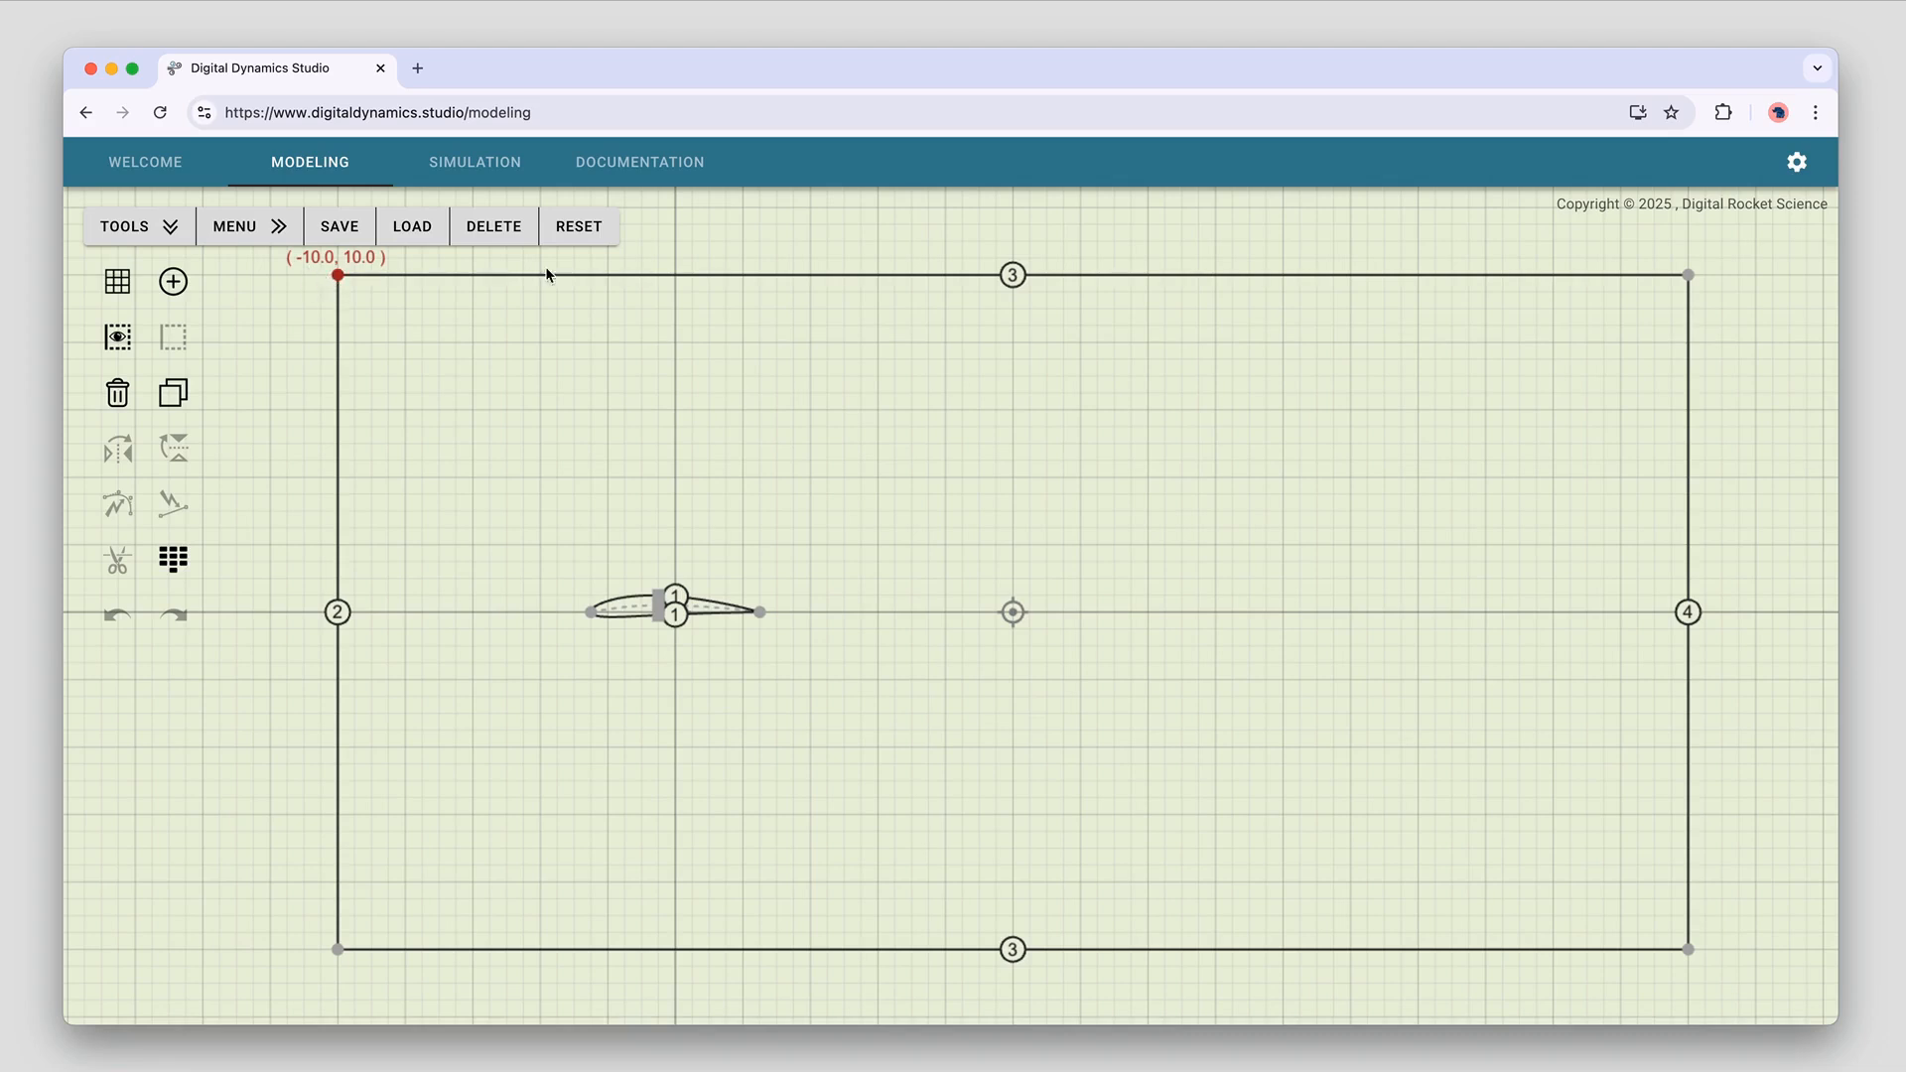
{"action": "left_click", "coordinate": [1688, 277]}
{"action": "left_click", "coordinate": [1689, 951]}
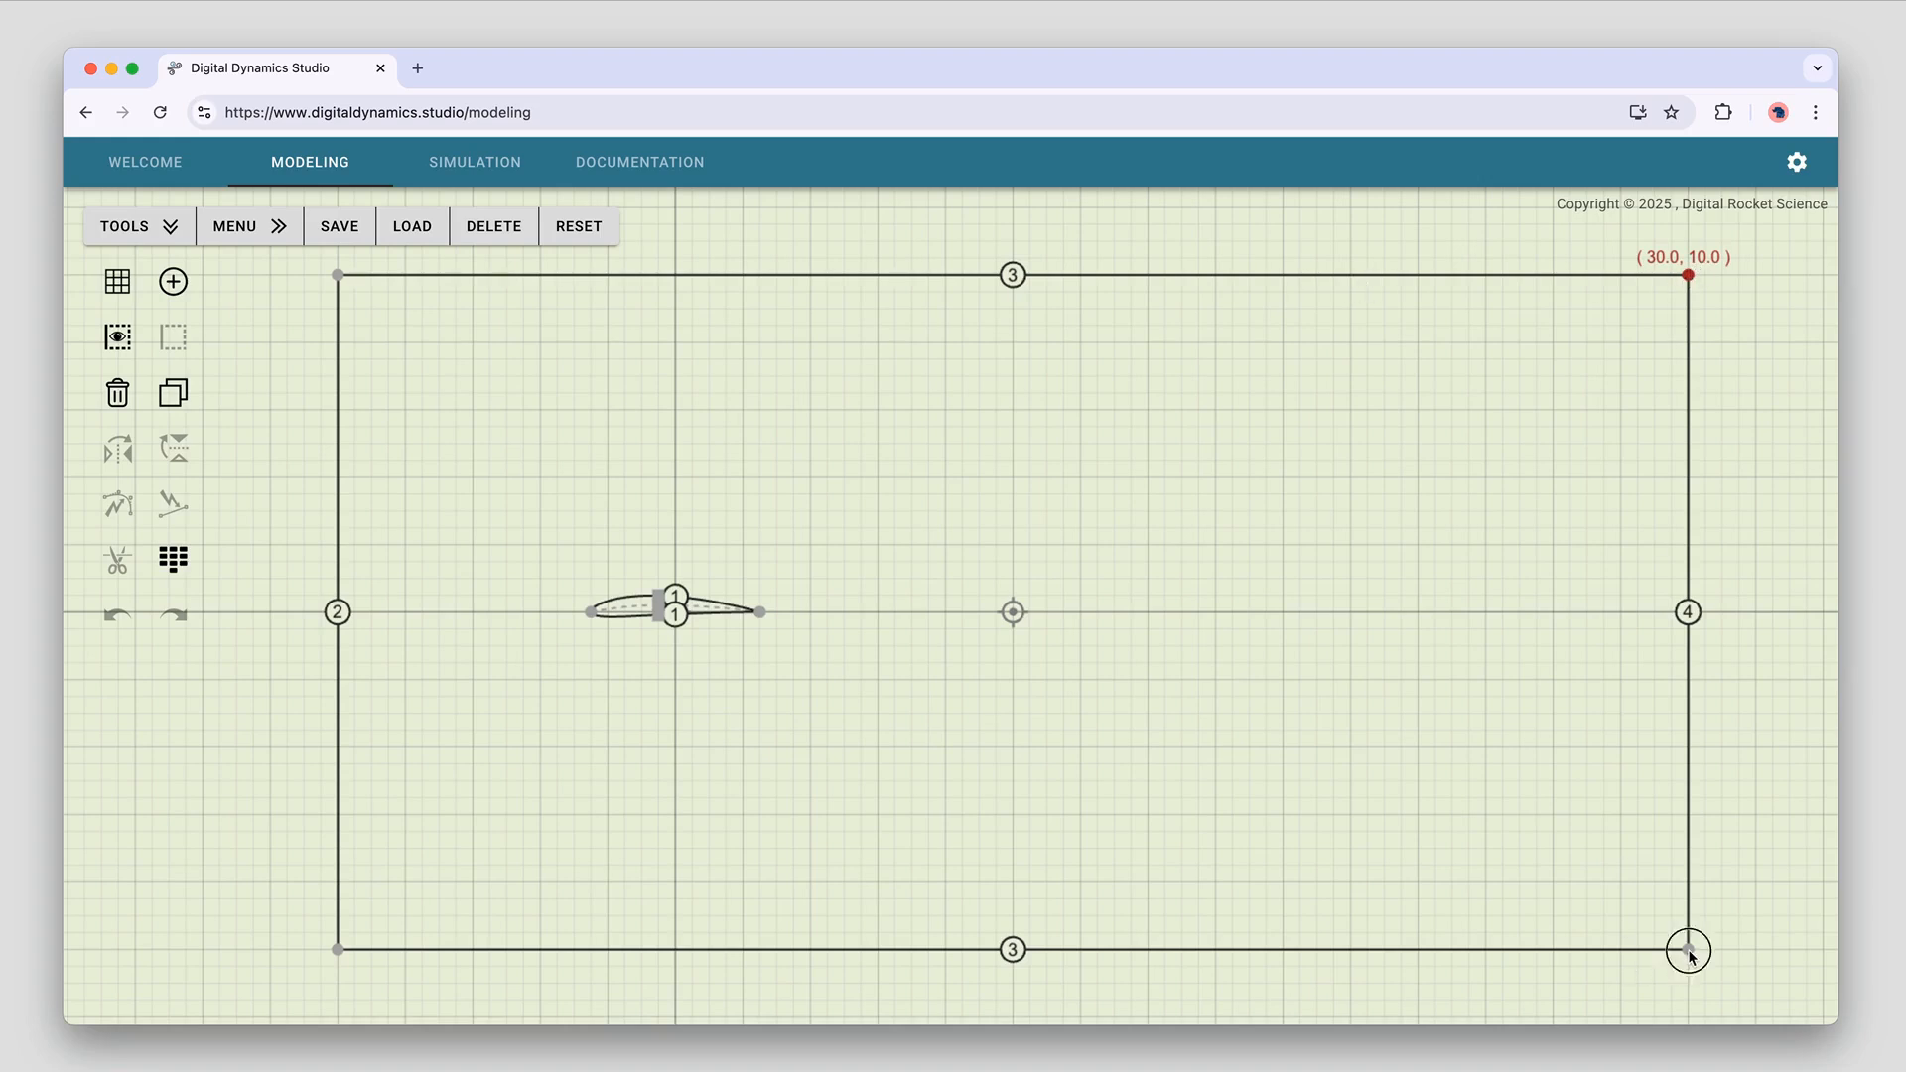
{"action": "left_click", "coordinate": [1689, 288]}
{"action": "left_click", "coordinate": [1689, 281]}
Hide the boundary labels and zoom in on the airfoil, centring it in view
{"action": "left_click", "coordinate": [117, 337]}
{"action": "scroll", "coordinate": [503, 633], "scroll_direction": "up", "scroll_amount": 5}
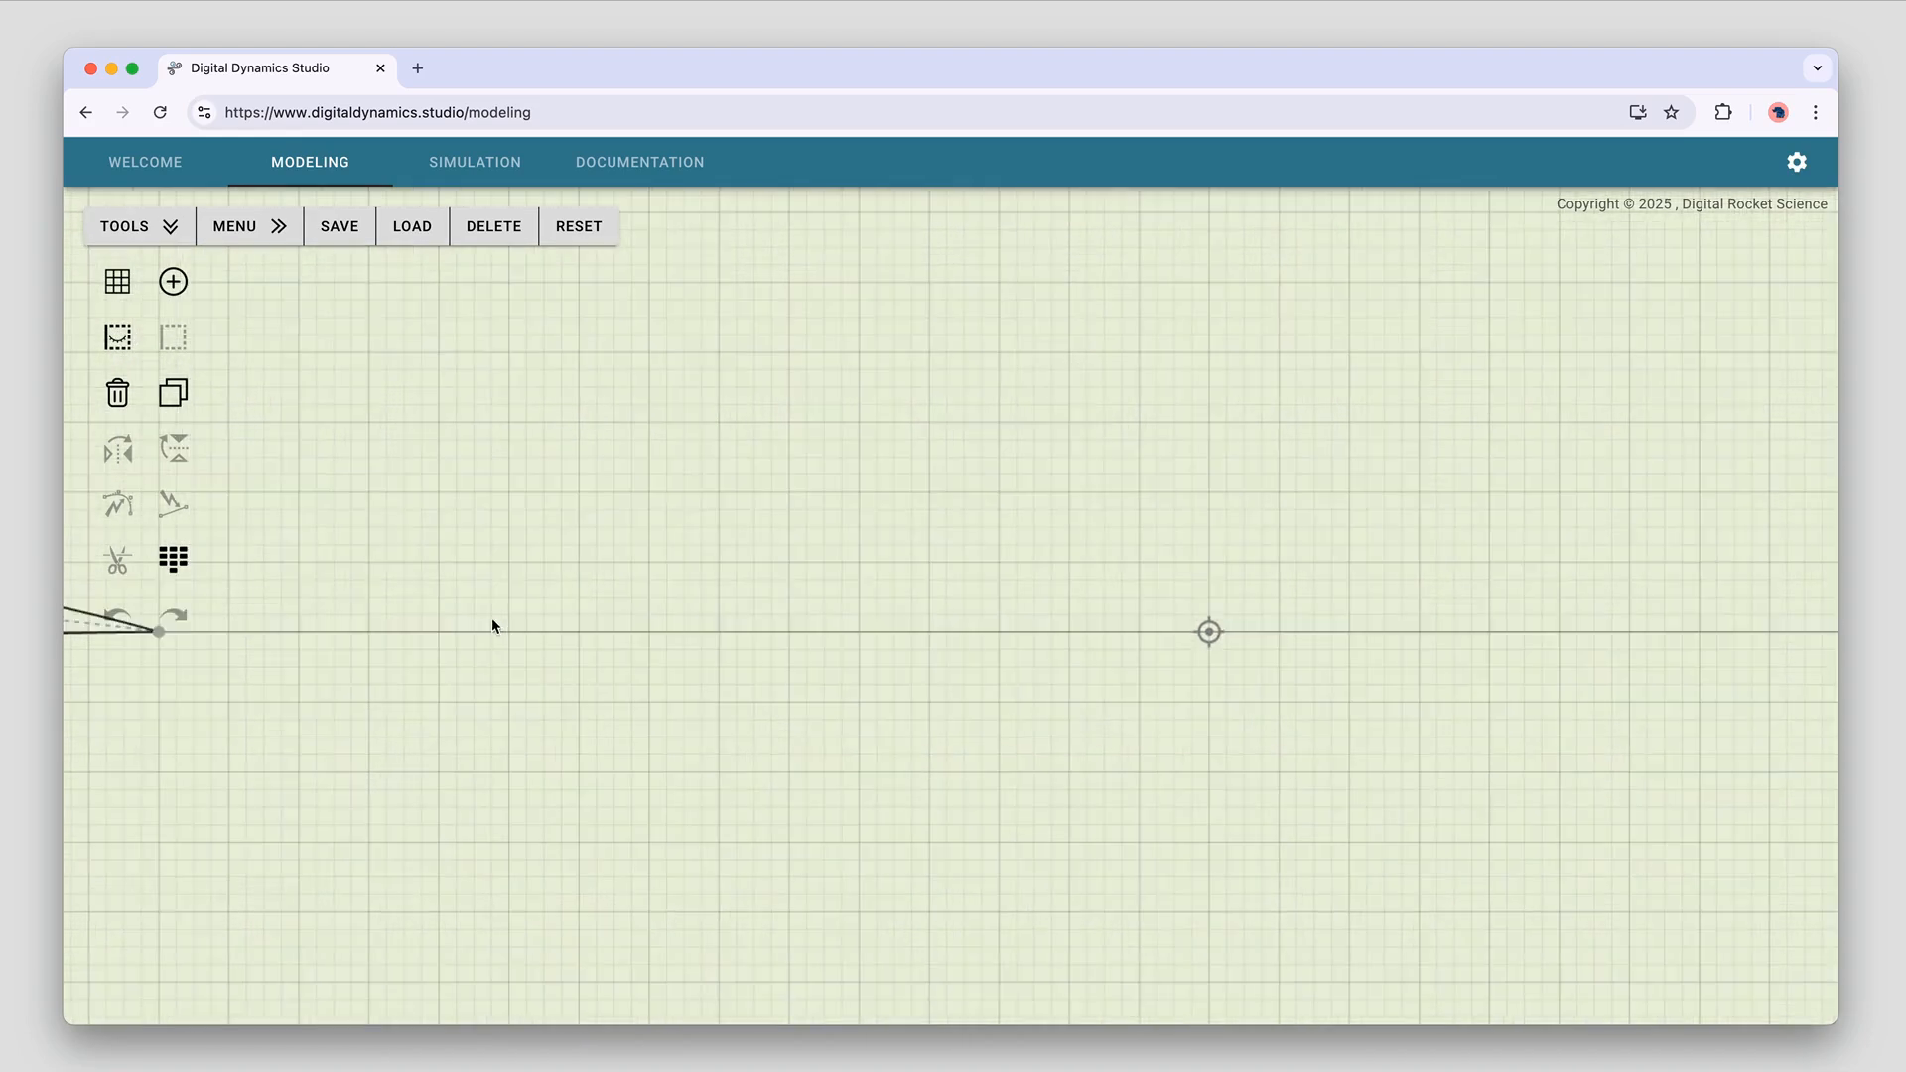
{"action": "left_click_drag", "start_coordinate": [501, 623], "coordinate": [1463, 586]}
{"action": "scroll", "coordinate": [777, 779], "scroll_direction": "up", "scroll_amount": 1}
{"action": "mouse_move", "coordinate": [820, 717]}
{"action": "left_mouse_down"}
{"action": "mouse_move", "coordinate": [1080, 723]}
{"action": "mouse_move", "coordinate": [854, 731]}
{"action": "left_mouse_up"}
{"action": "scroll", "coordinate": [1077, 724], "scroll_direction": "up", "scroll_amount": 1}
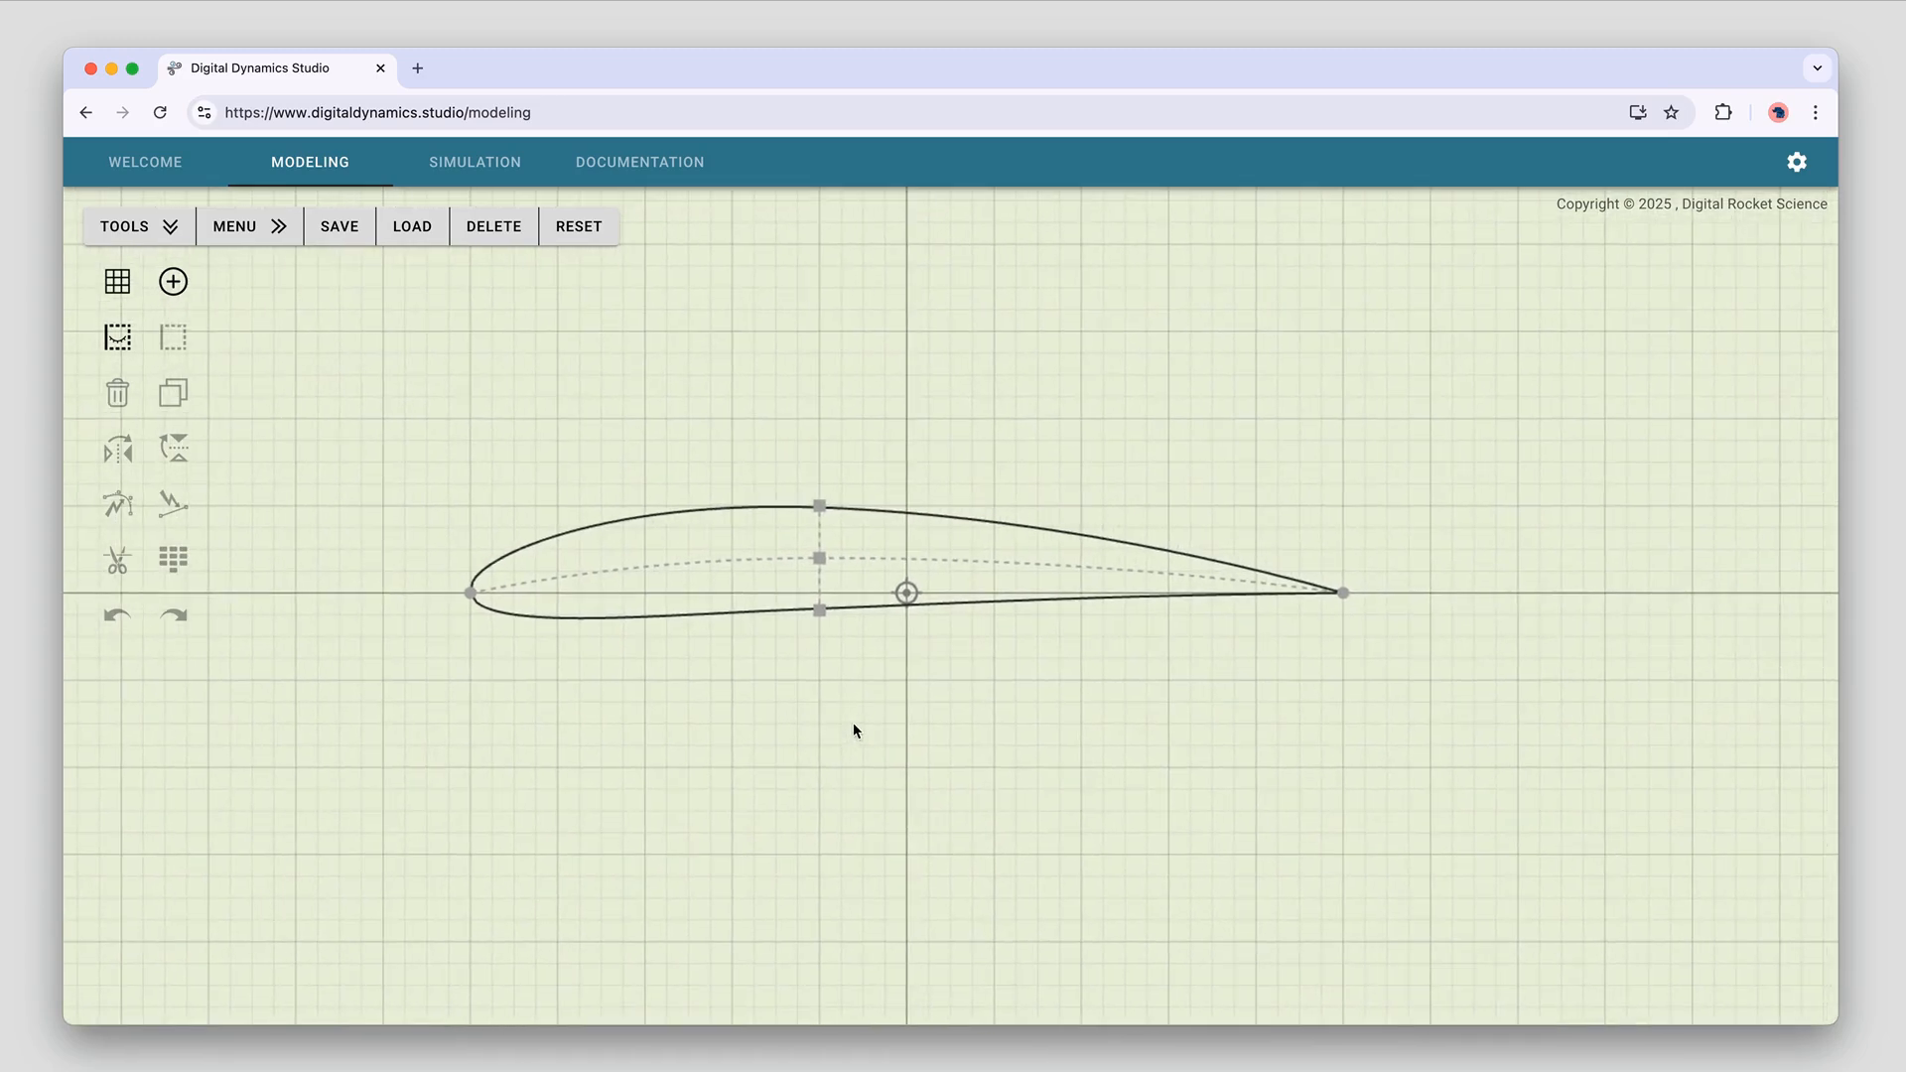
{"action": "scroll", "coordinate": [854, 732], "scroll_direction": "up", "scroll_amount": 1}
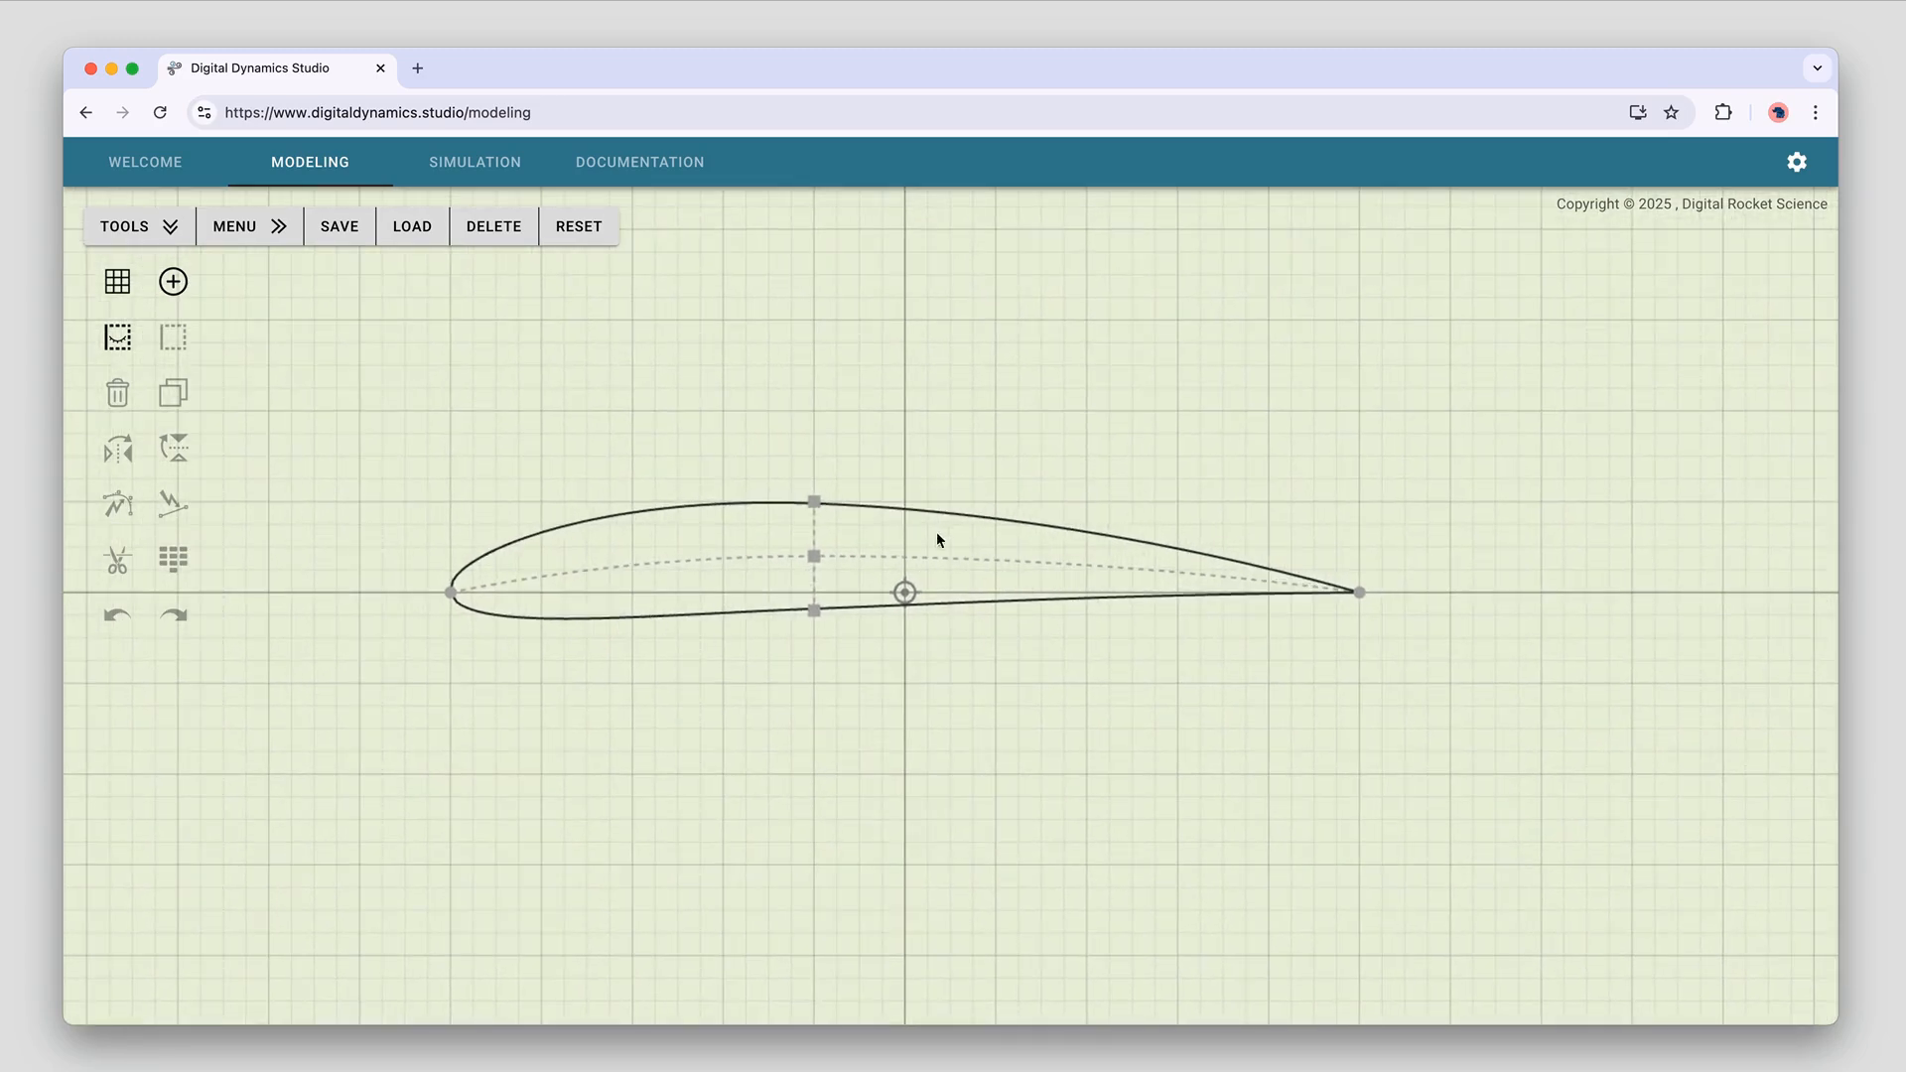
Select the airfoil's control points and read the trailing-edge chord length of 5.00
{"action": "left_click", "coordinate": [814, 501]}
{"action": "left_click", "coordinate": [813, 556]}
{"action": "left_click", "coordinate": [813, 611]}
{"action": "mouse_move", "coordinate": [1359, 594]}
{"action": "left_mouse_down"}
{"action": "mouse_move", "coordinate": [1263, 594]}
{"action": "mouse_move", "coordinate": [1426, 593]}
{"action": "mouse_move", "coordinate": [1365, 597]}
{"action": "left_mouse_up"}
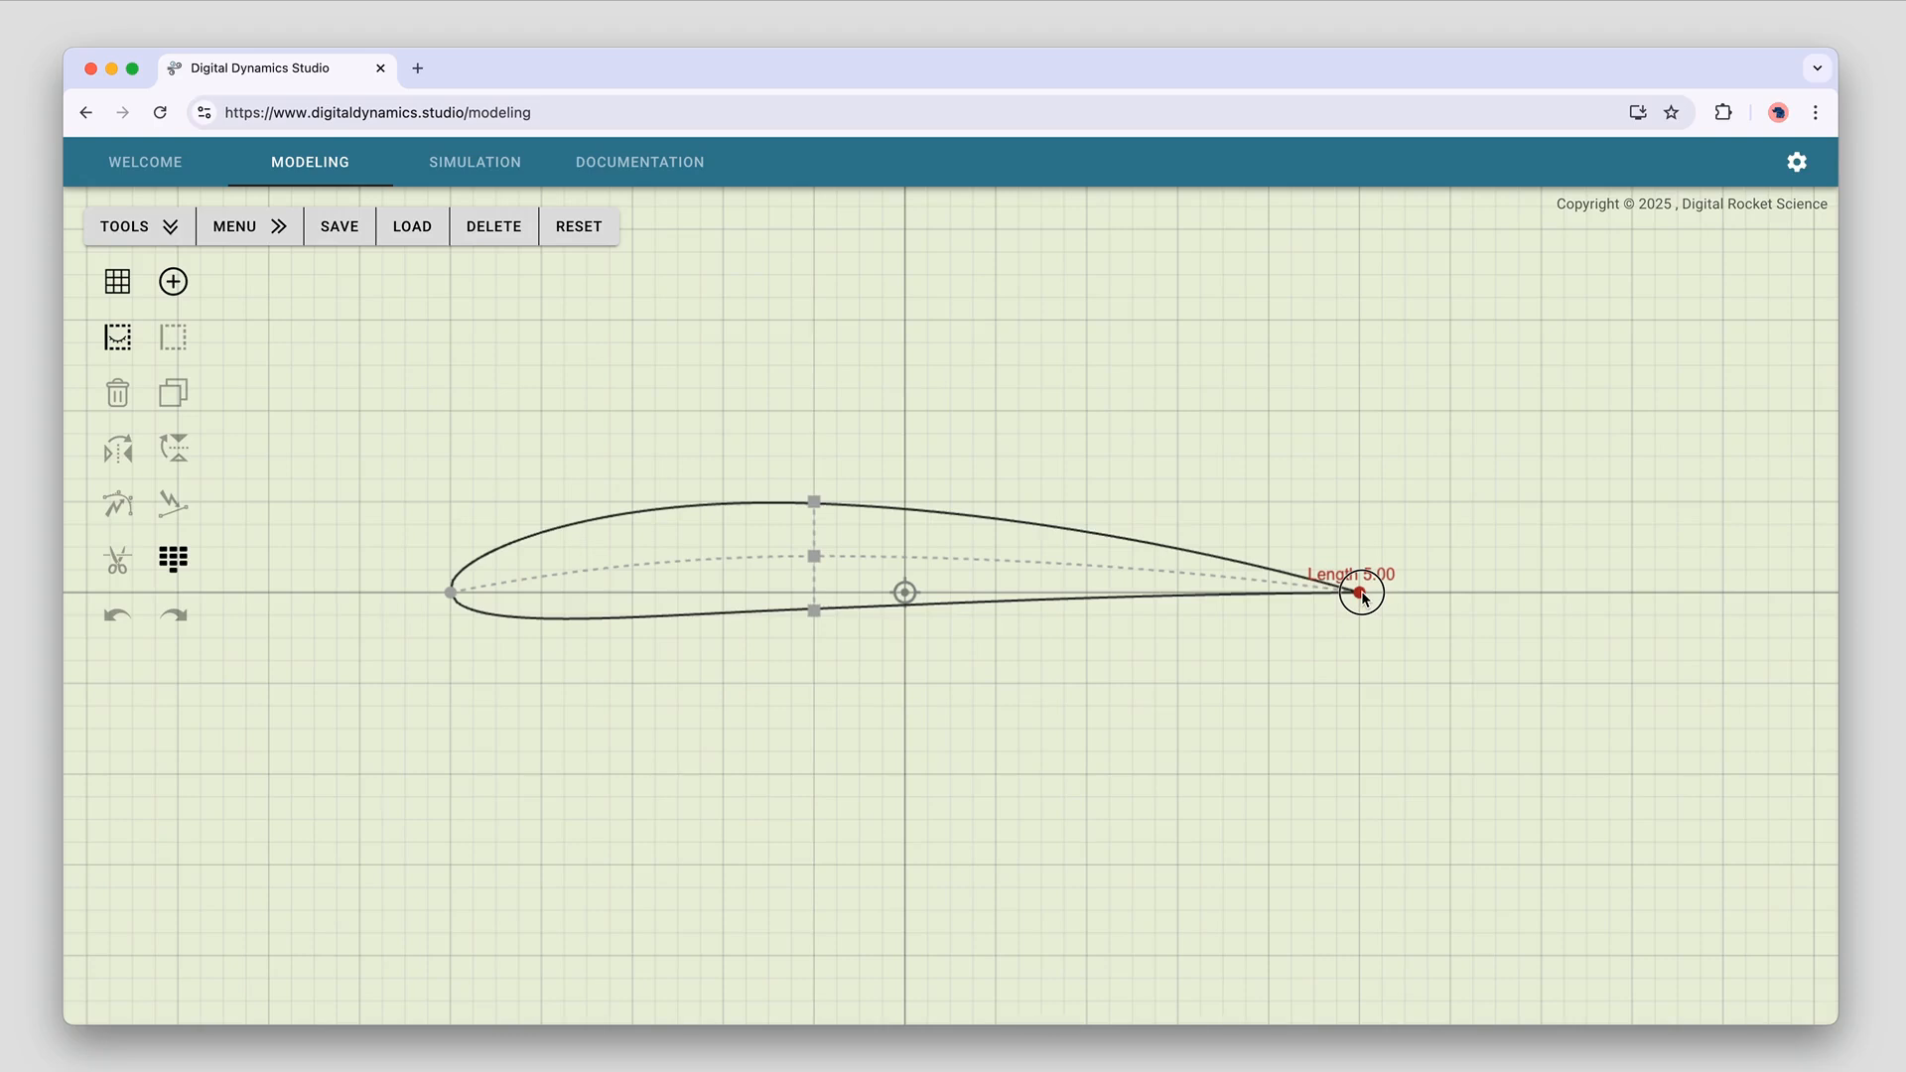
{"action": "left_click_drag", "start_coordinate": [1362, 594], "coordinate": [1360, 593]}
Select the lower, camber and upper control points to display the NACA 4412 label
{"action": "left_click", "coordinate": [813, 609]}
{"action": "left_click", "coordinate": [815, 557]}
{"action": "left_click", "coordinate": [818, 504]}
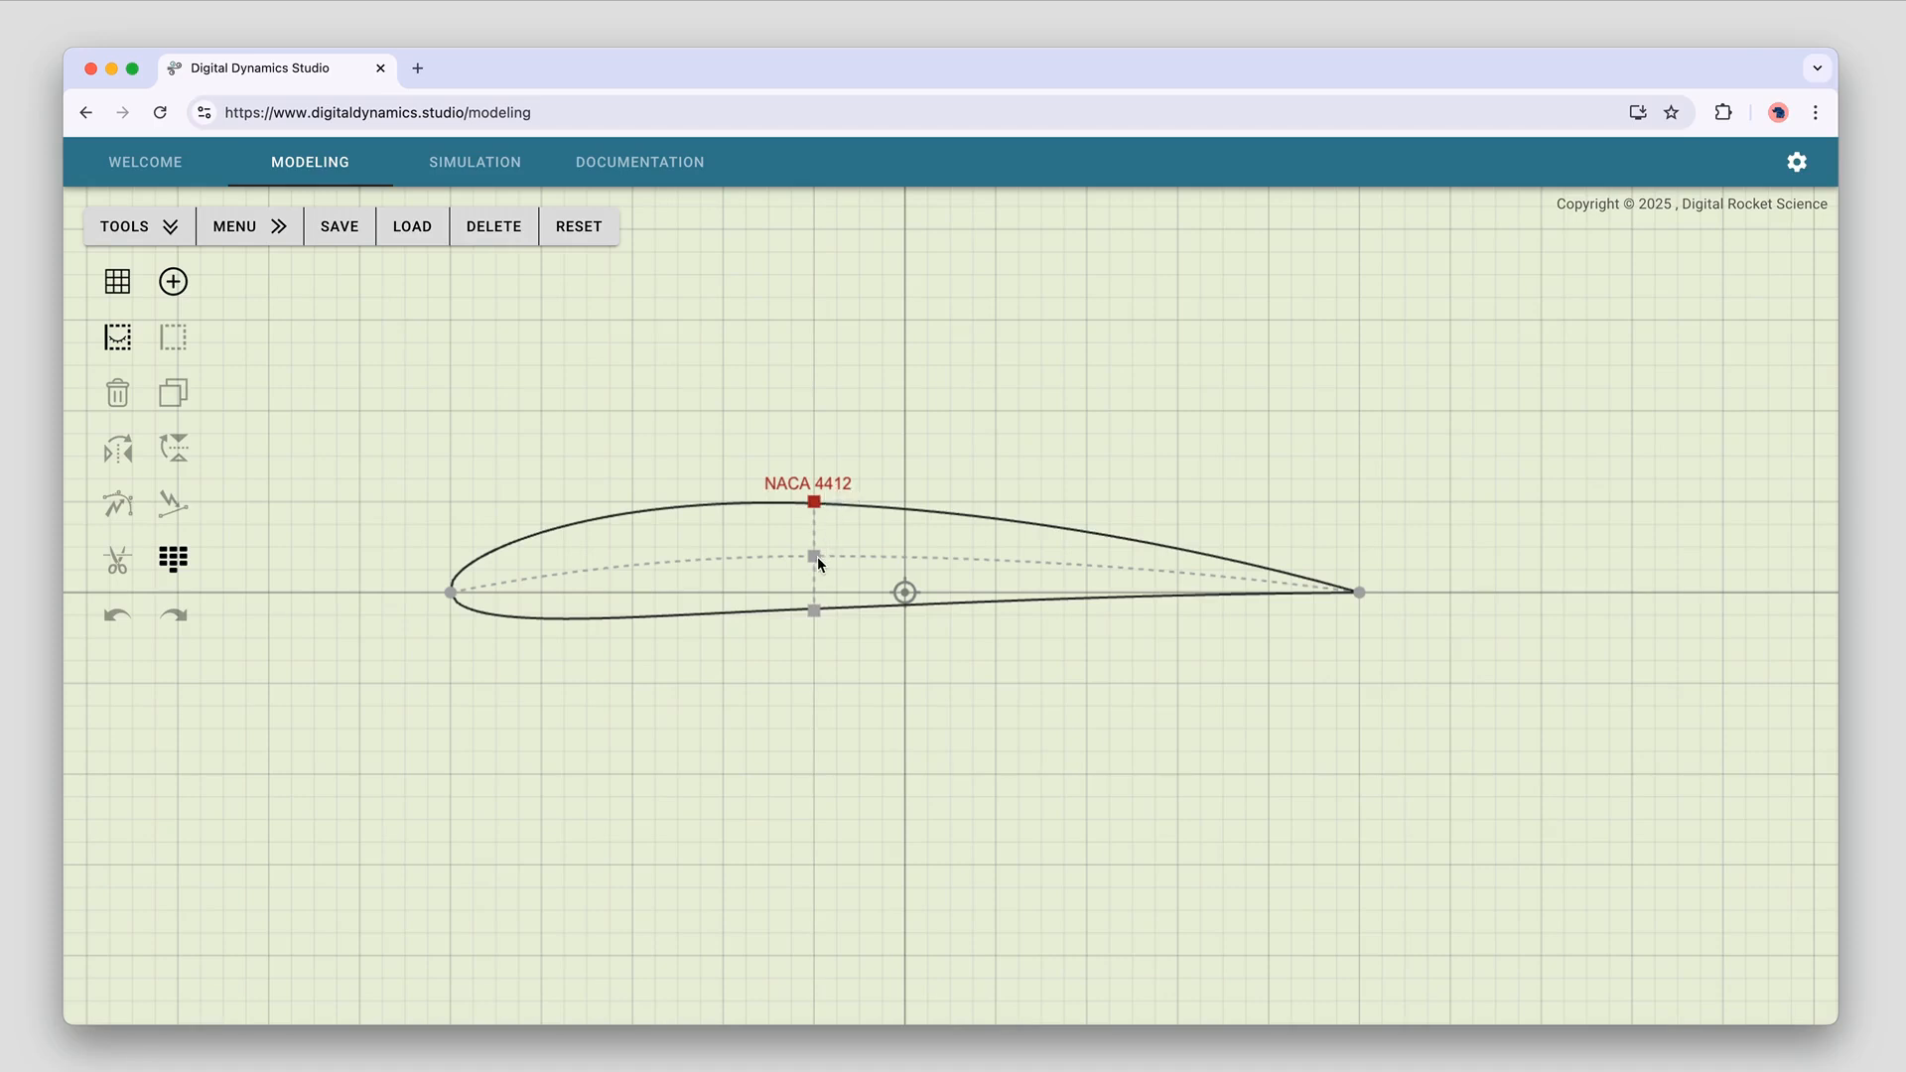
{"action": "left_click", "coordinate": [815, 556]}
{"action": "left_click", "coordinate": [812, 503]}
{"action": "left_click", "coordinate": [815, 557]}
{"action": "left_click_drag", "start_coordinate": [814, 557], "coordinate": [828, 459]}
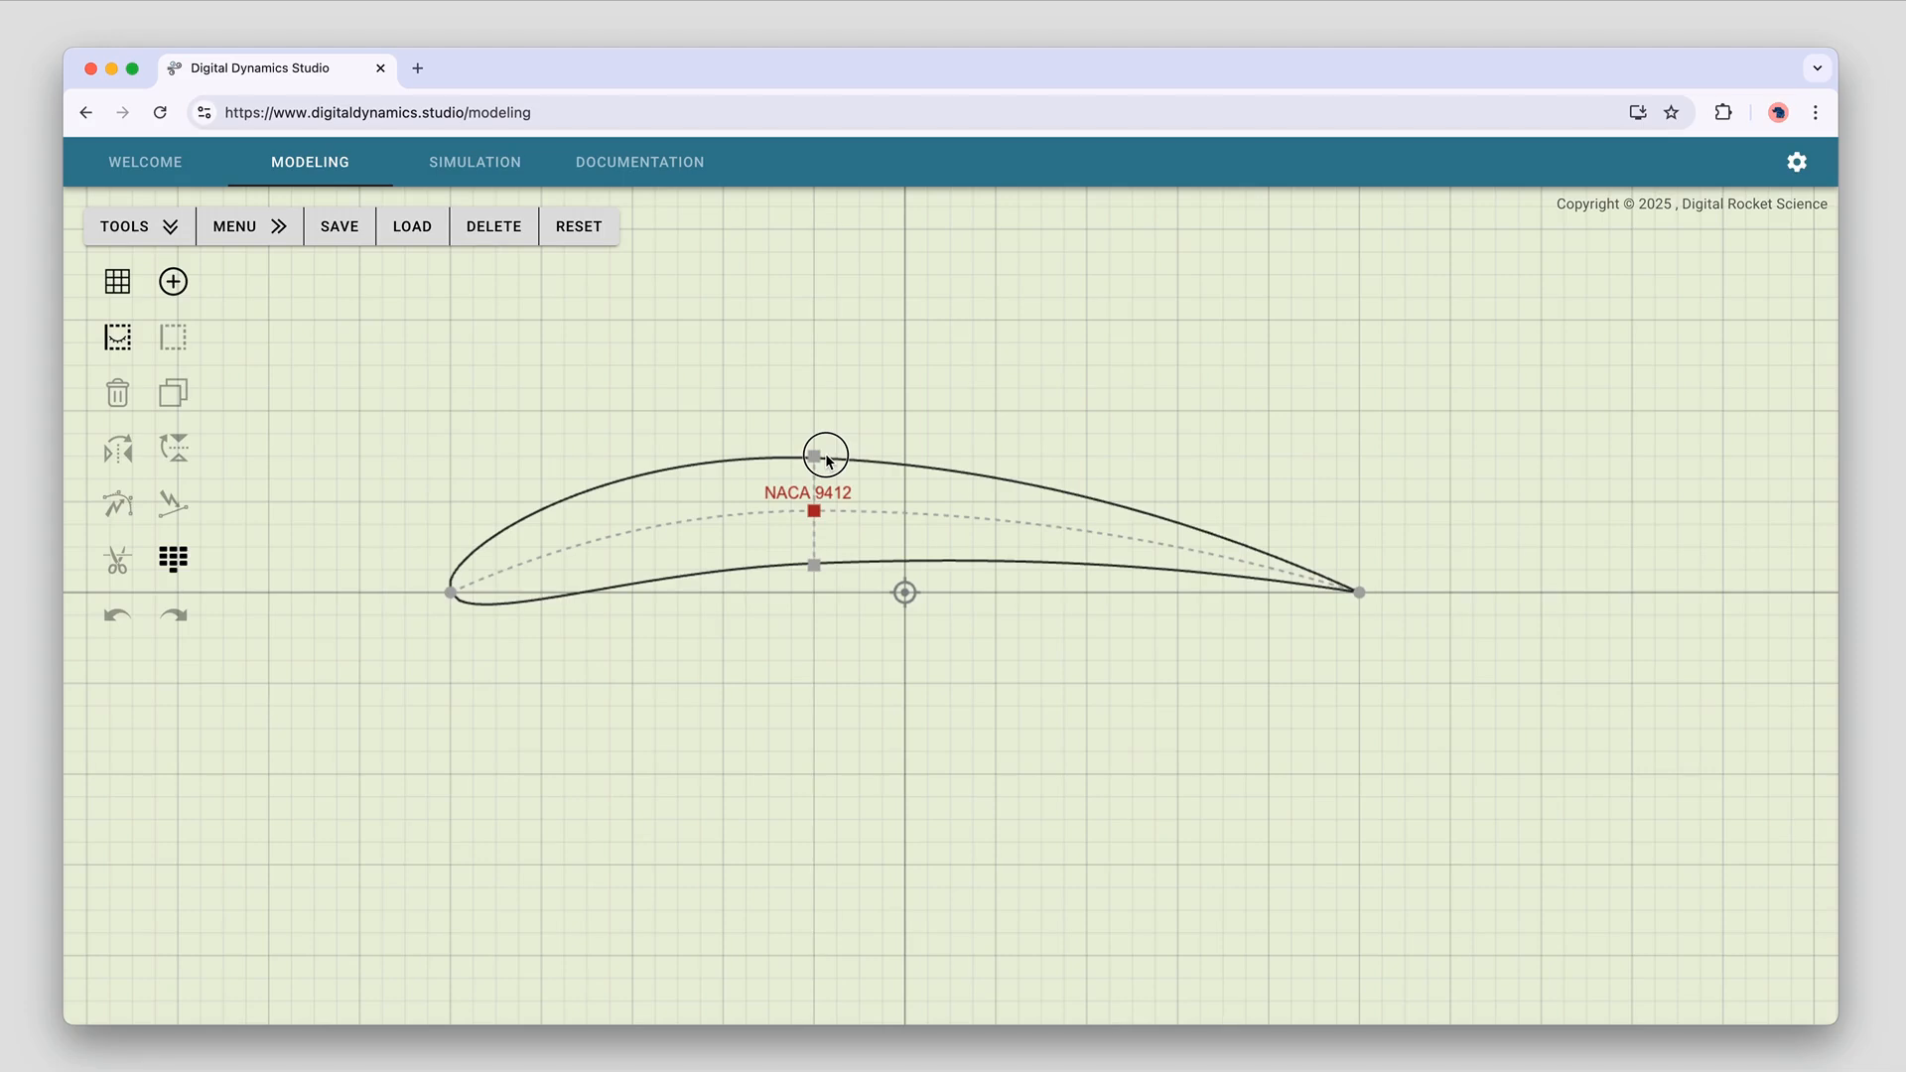
{"action": "left_click_drag", "start_coordinate": [821, 519], "coordinate": [823, 598]}
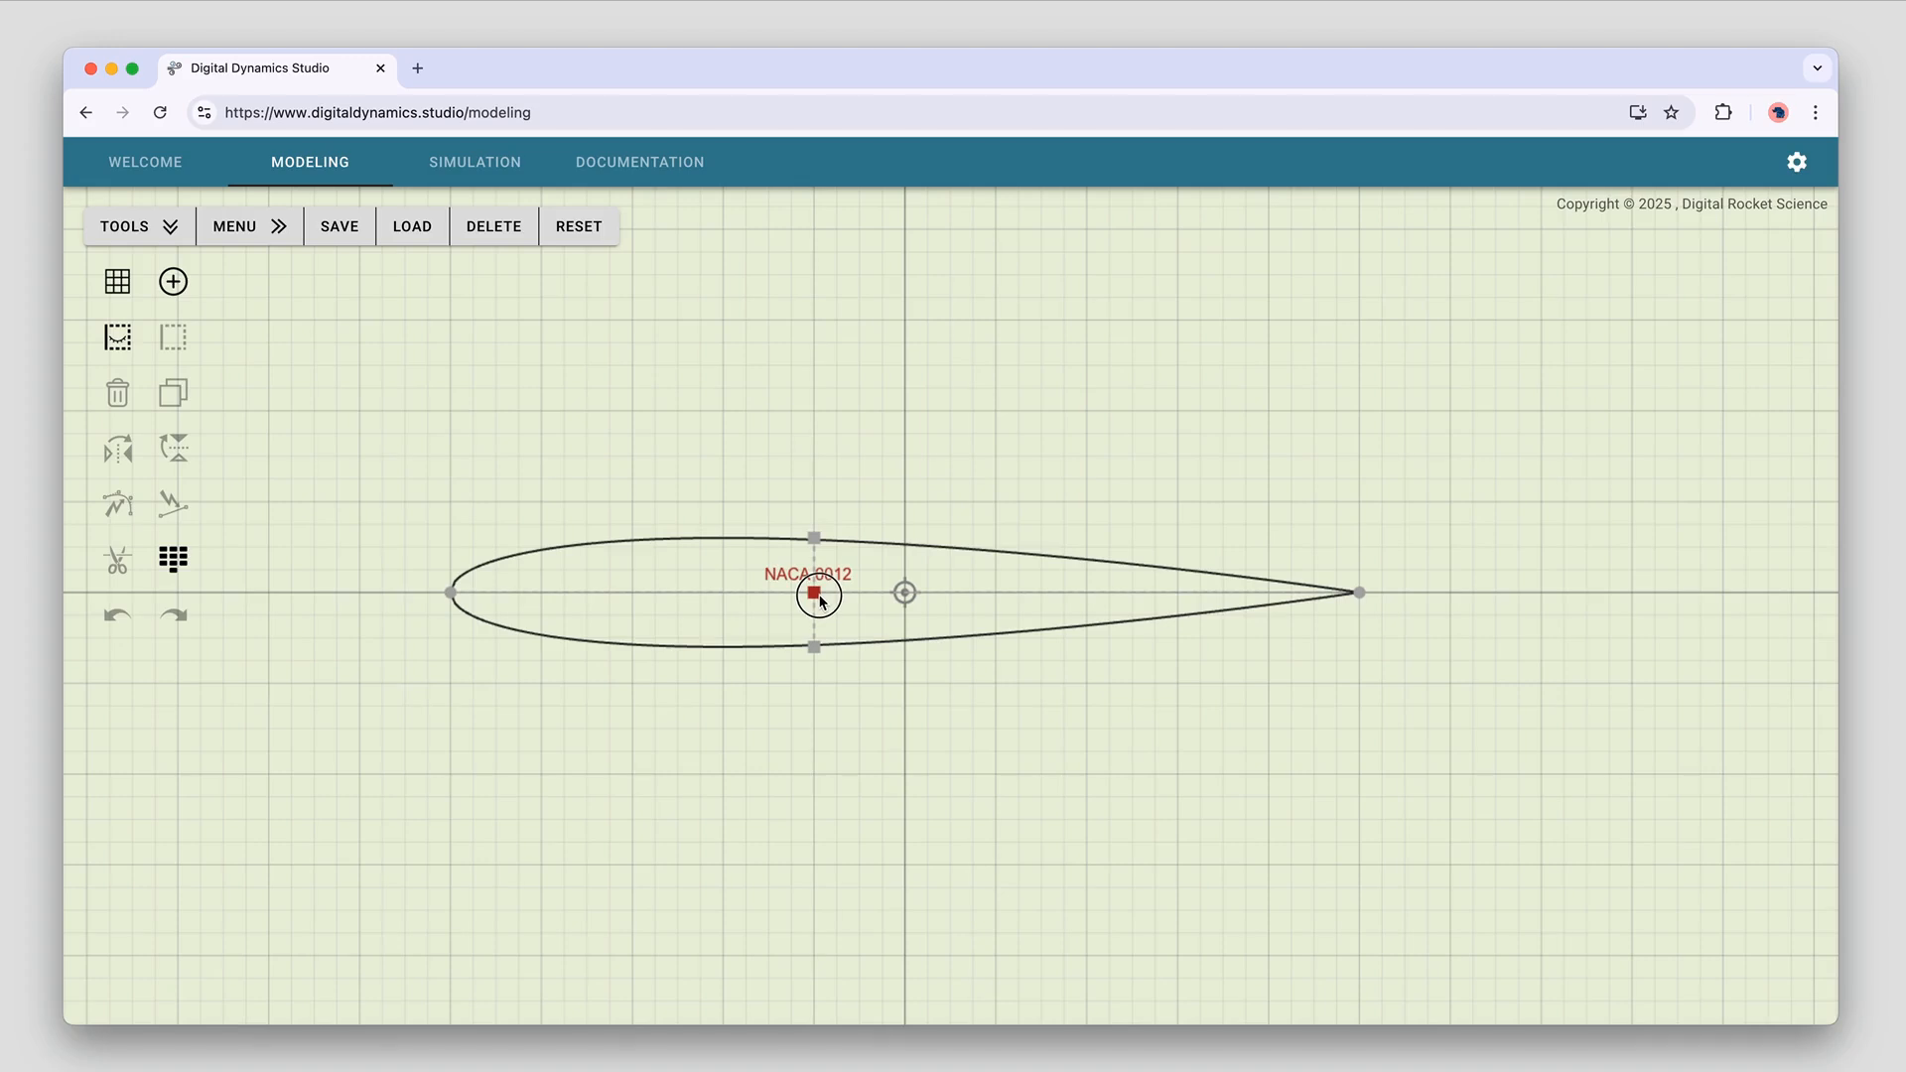
{"action": "left_click_drag", "start_coordinate": [822, 599], "coordinate": [822, 571]}
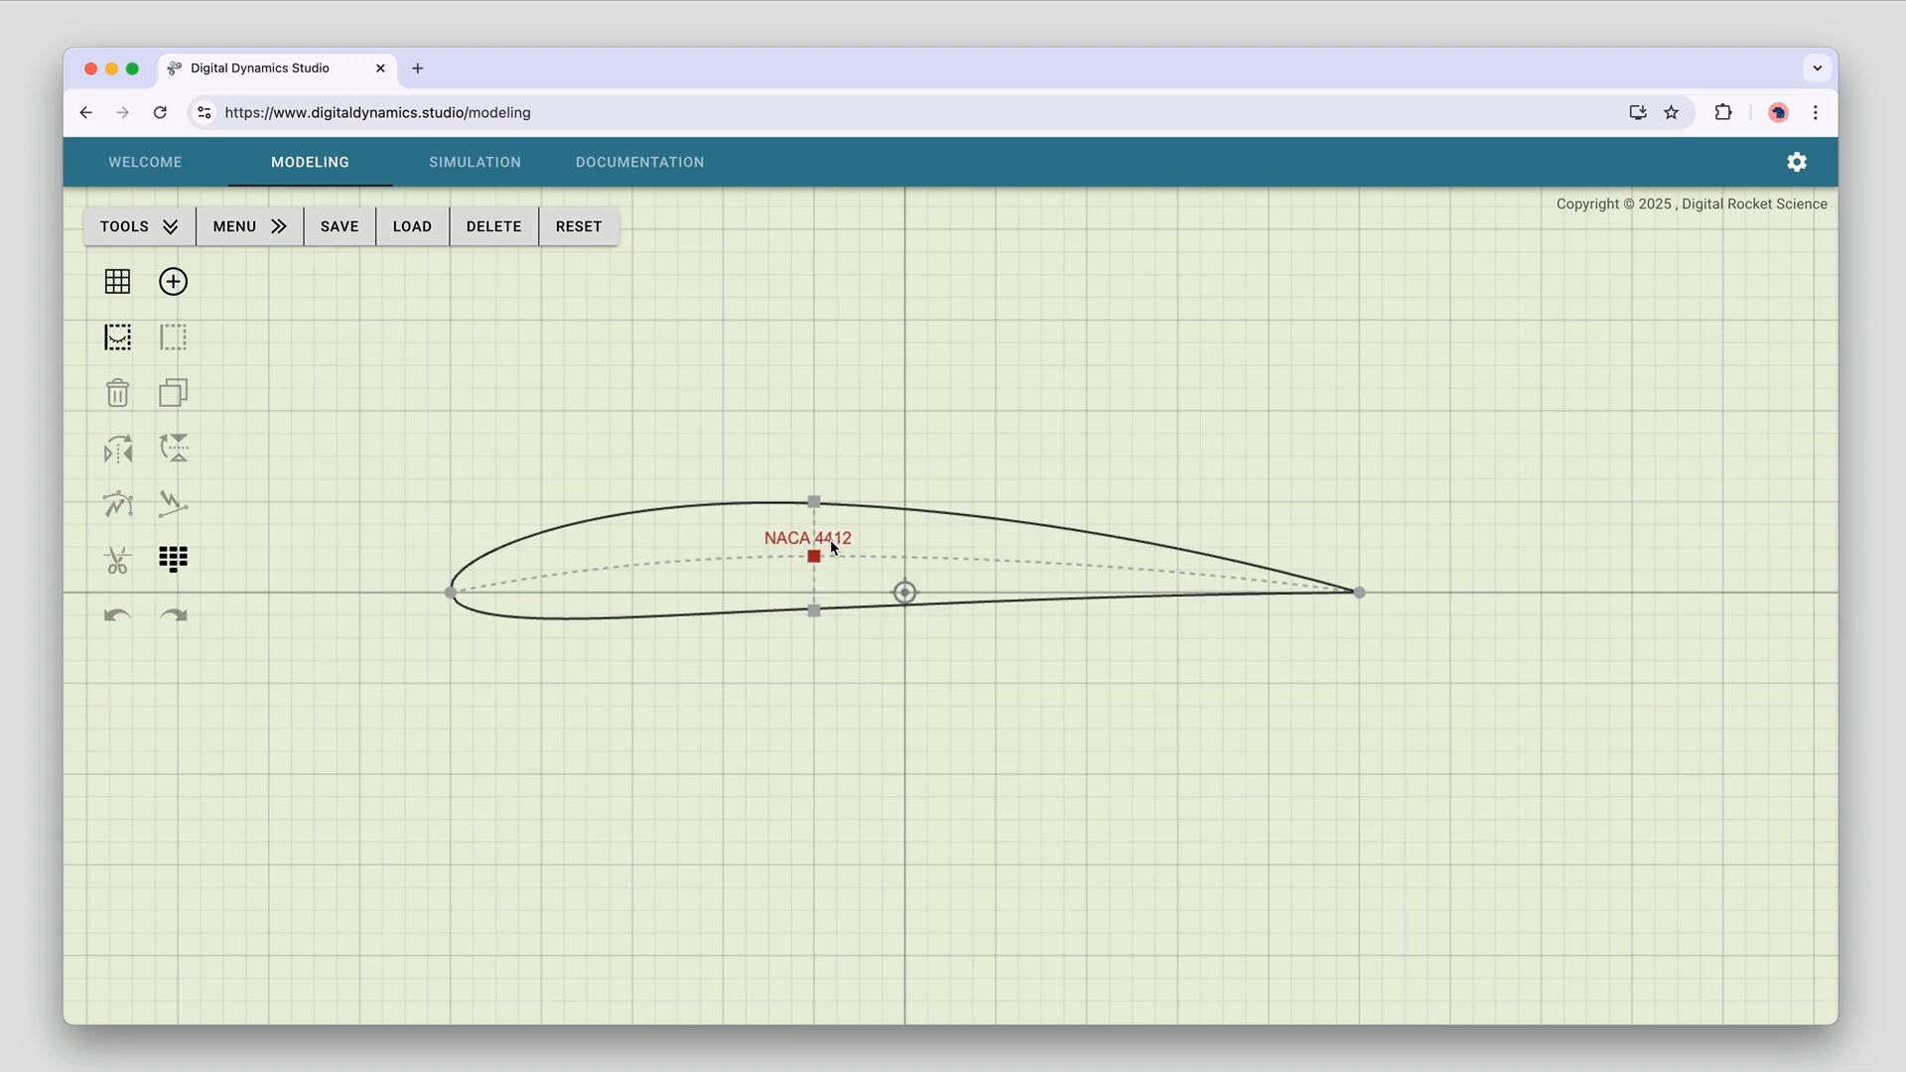
{"action": "mouse_move", "coordinate": [812, 554]}
{"action": "left_mouse_down"}
{"action": "mouse_move", "coordinate": [650, 553]}
{"action": "mouse_move", "coordinate": [1059, 553]}
{"action": "mouse_move", "coordinate": [638, 549]}
{"action": "mouse_move", "coordinate": [1178, 548]}
{"action": "mouse_move", "coordinate": [554, 544]}
{"action": "mouse_move", "coordinate": [1279, 539]}
{"action": "mouse_move", "coordinate": [694, 536]}
{"action": "mouse_move", "coordinate": [946, 542]}
{"action": "mouse_move", "coordinate": [809, 537]}
{"action": "mouse_move", "coordinate": [813, 556]}
{"action": "left_mouse_up"}
Adjust the thickness point and airfoil position, then select the airfoil at (0.00, 0.00), 0.00 degrees
{"action": "left_click", "coordinate": [815, 504]}
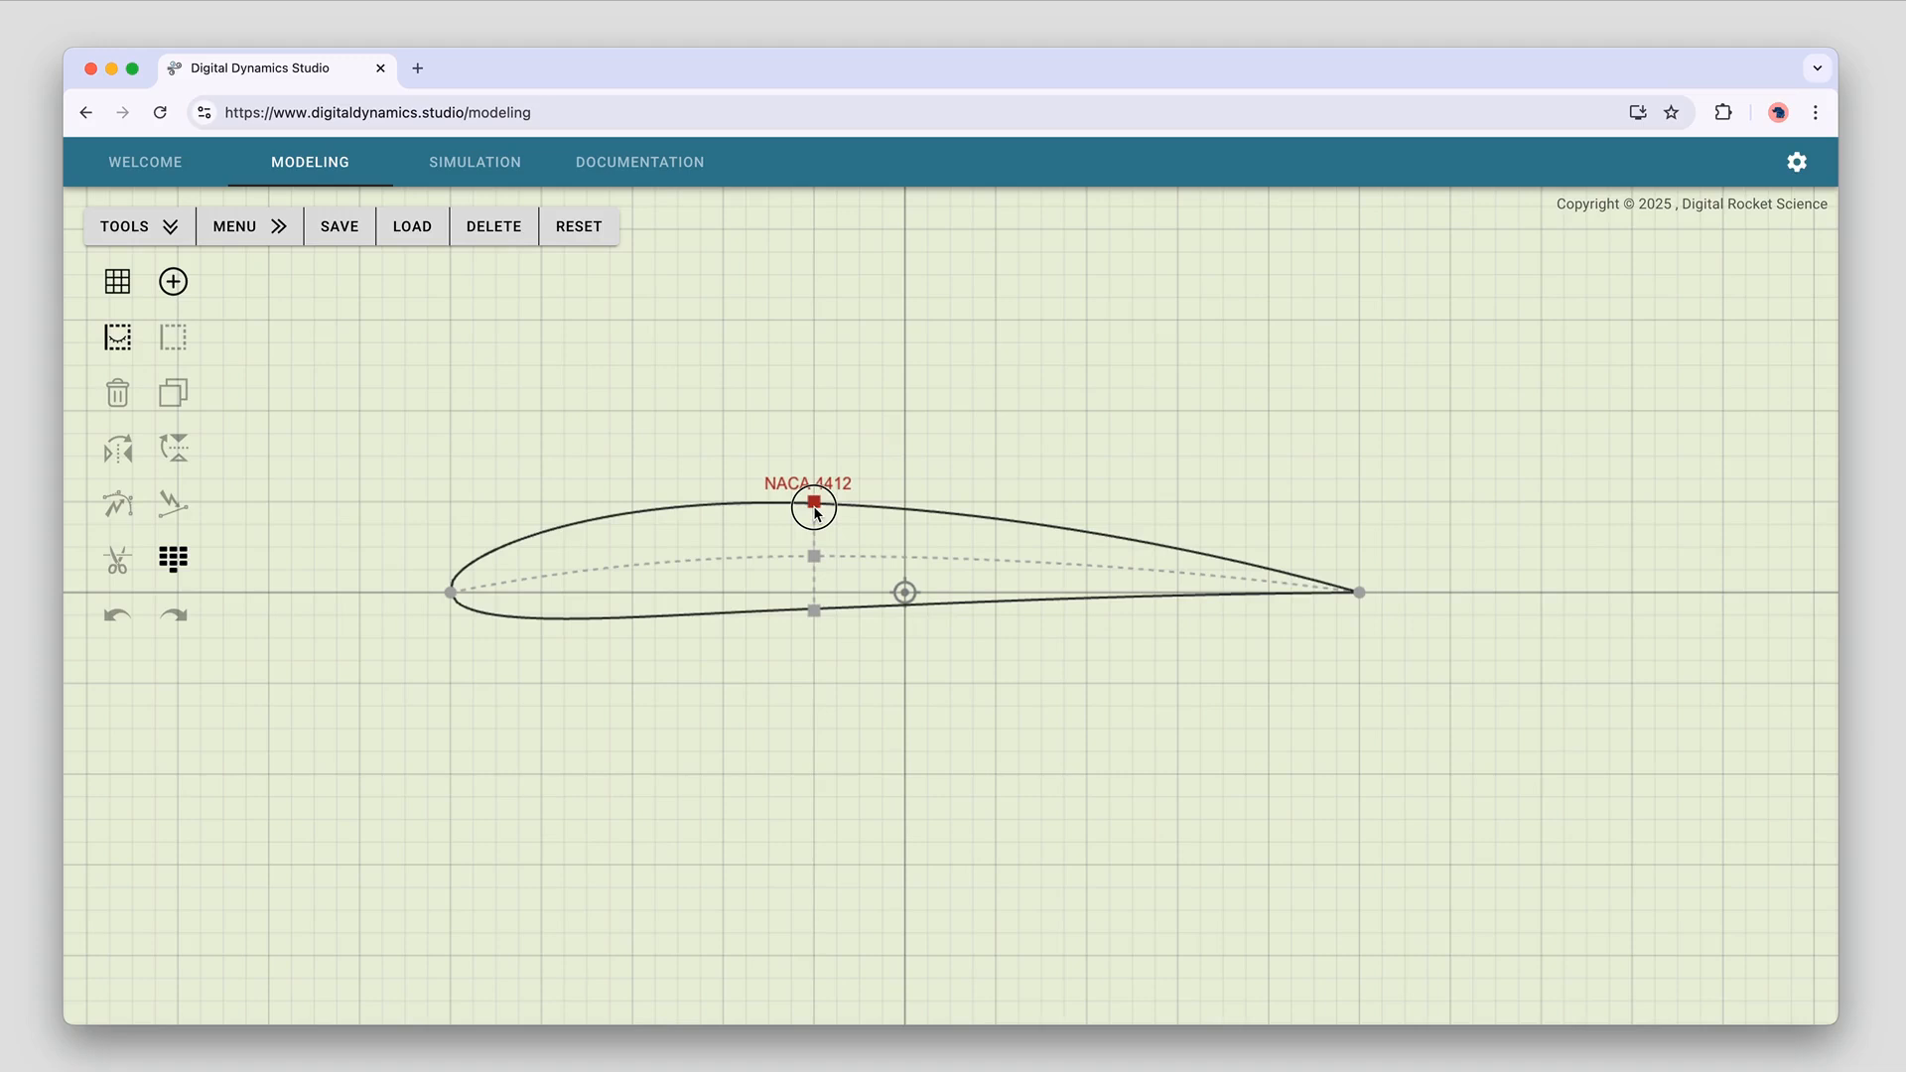
{"action": "mouse_move", "coordinate": [815, 509]}
{"action": "left_mouse_down"}
{"action": "mouse_move", "coordinate": [825, 400]}
{"action": "mouse_move", "coordinate": [808, 558]}
{"action": "mouse_move", "coordinate": [816, 432]}
{"action": "mouse_move", "coordinate": [832, 513]}
{"action": "left_mouse_up"}
{"action": "left_click", "coordinate": [905, 593]}
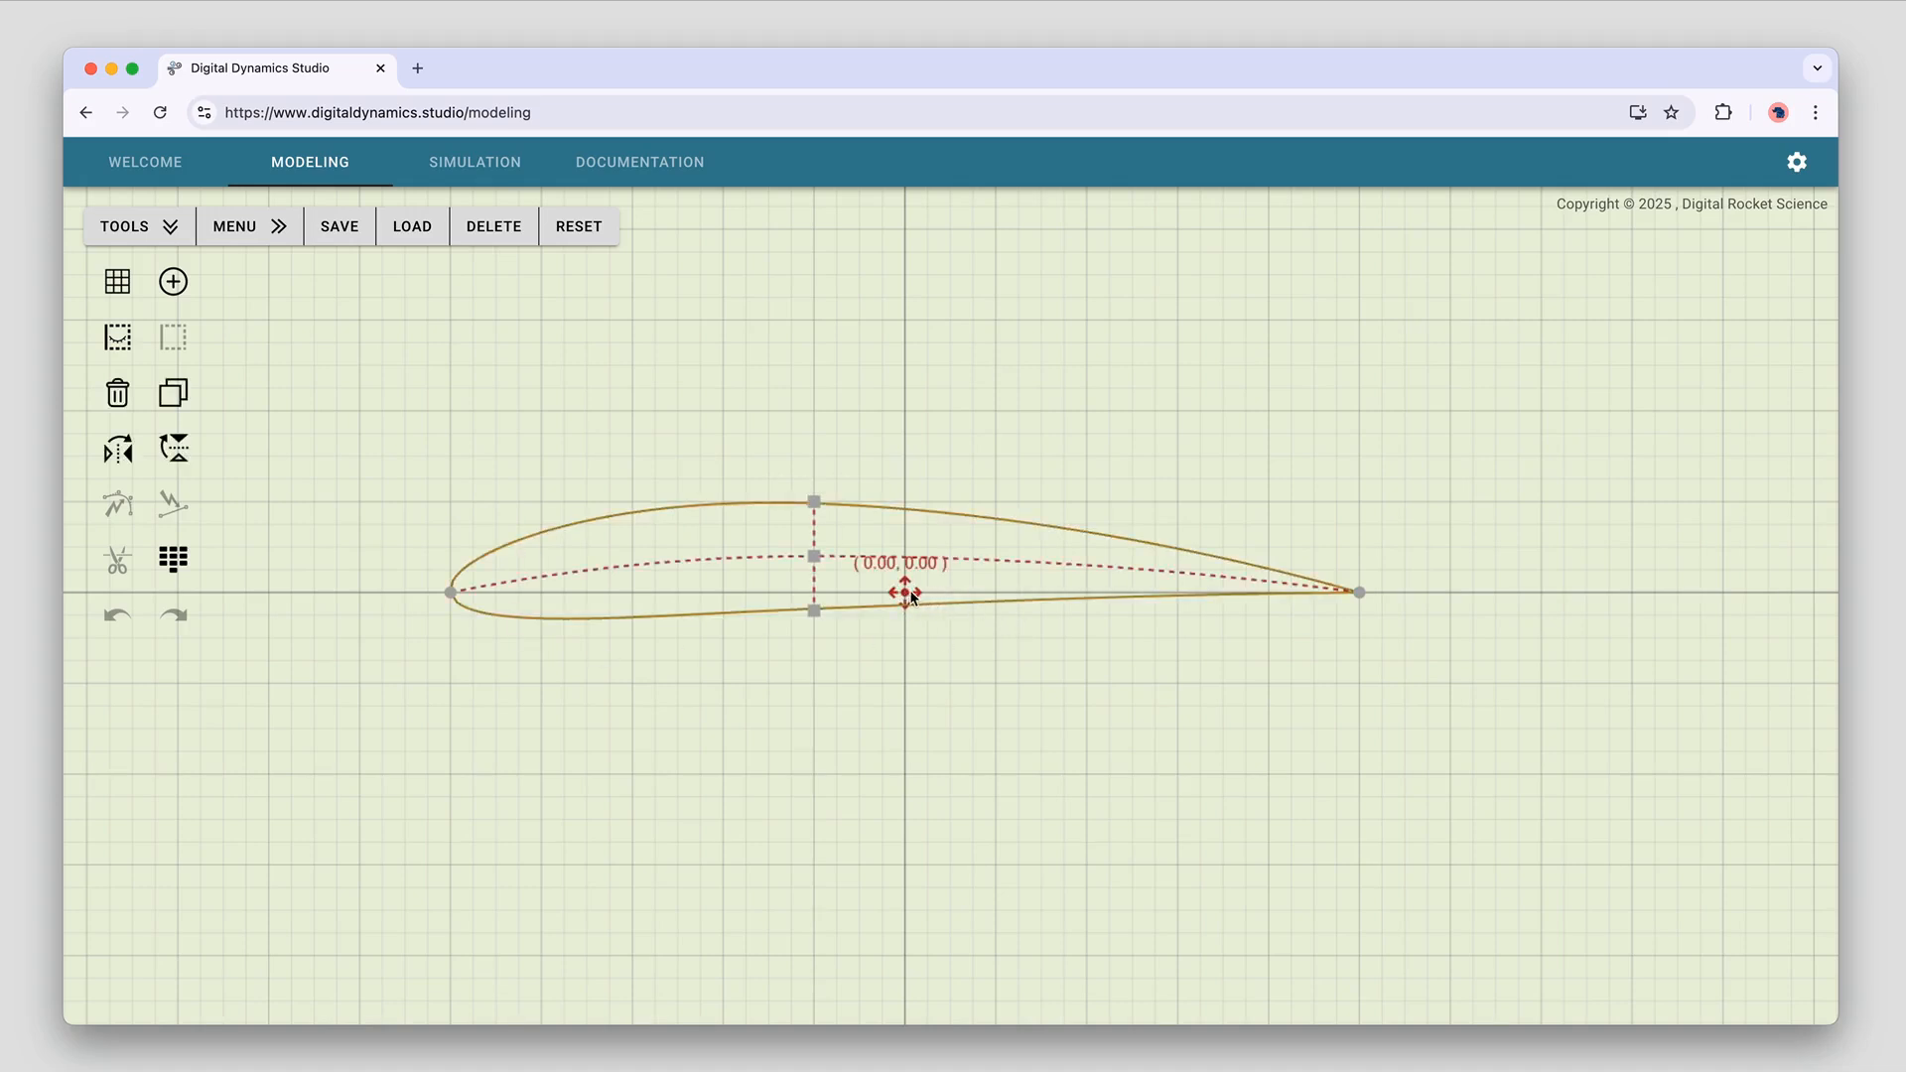
{"action": "mouse_move", "coordinate": [903, 586]}
{"action": "left_mouse_down"}
{"action": "mouse_move", "coordinate": [656, 587]}
{"action": "mouse_move", "coordinate": [1409, 636]}
{"action": "mouse_move", "coordinate": [879, 451]}
{"action": "mouse_move", "coordinate": [730, 621]}
{"action": "mouse_move", "coordinate": [917, 615]}
{"action": "left_mouse_up"}
{"action": "mouse_move", "coordinate": [907, 588]}
{"action": "left_mouse_down"}
{"action": "mouse_move", "coordinate": [1211, 398]}
{"action": "mouse_move", "coordinate": [780, 593]}
{"action": "mouse_move", "coordinate": [905, 592]}
{"action": "left_mouse_up"}
{"action": "left_click", "coordinate": [543, 531]}
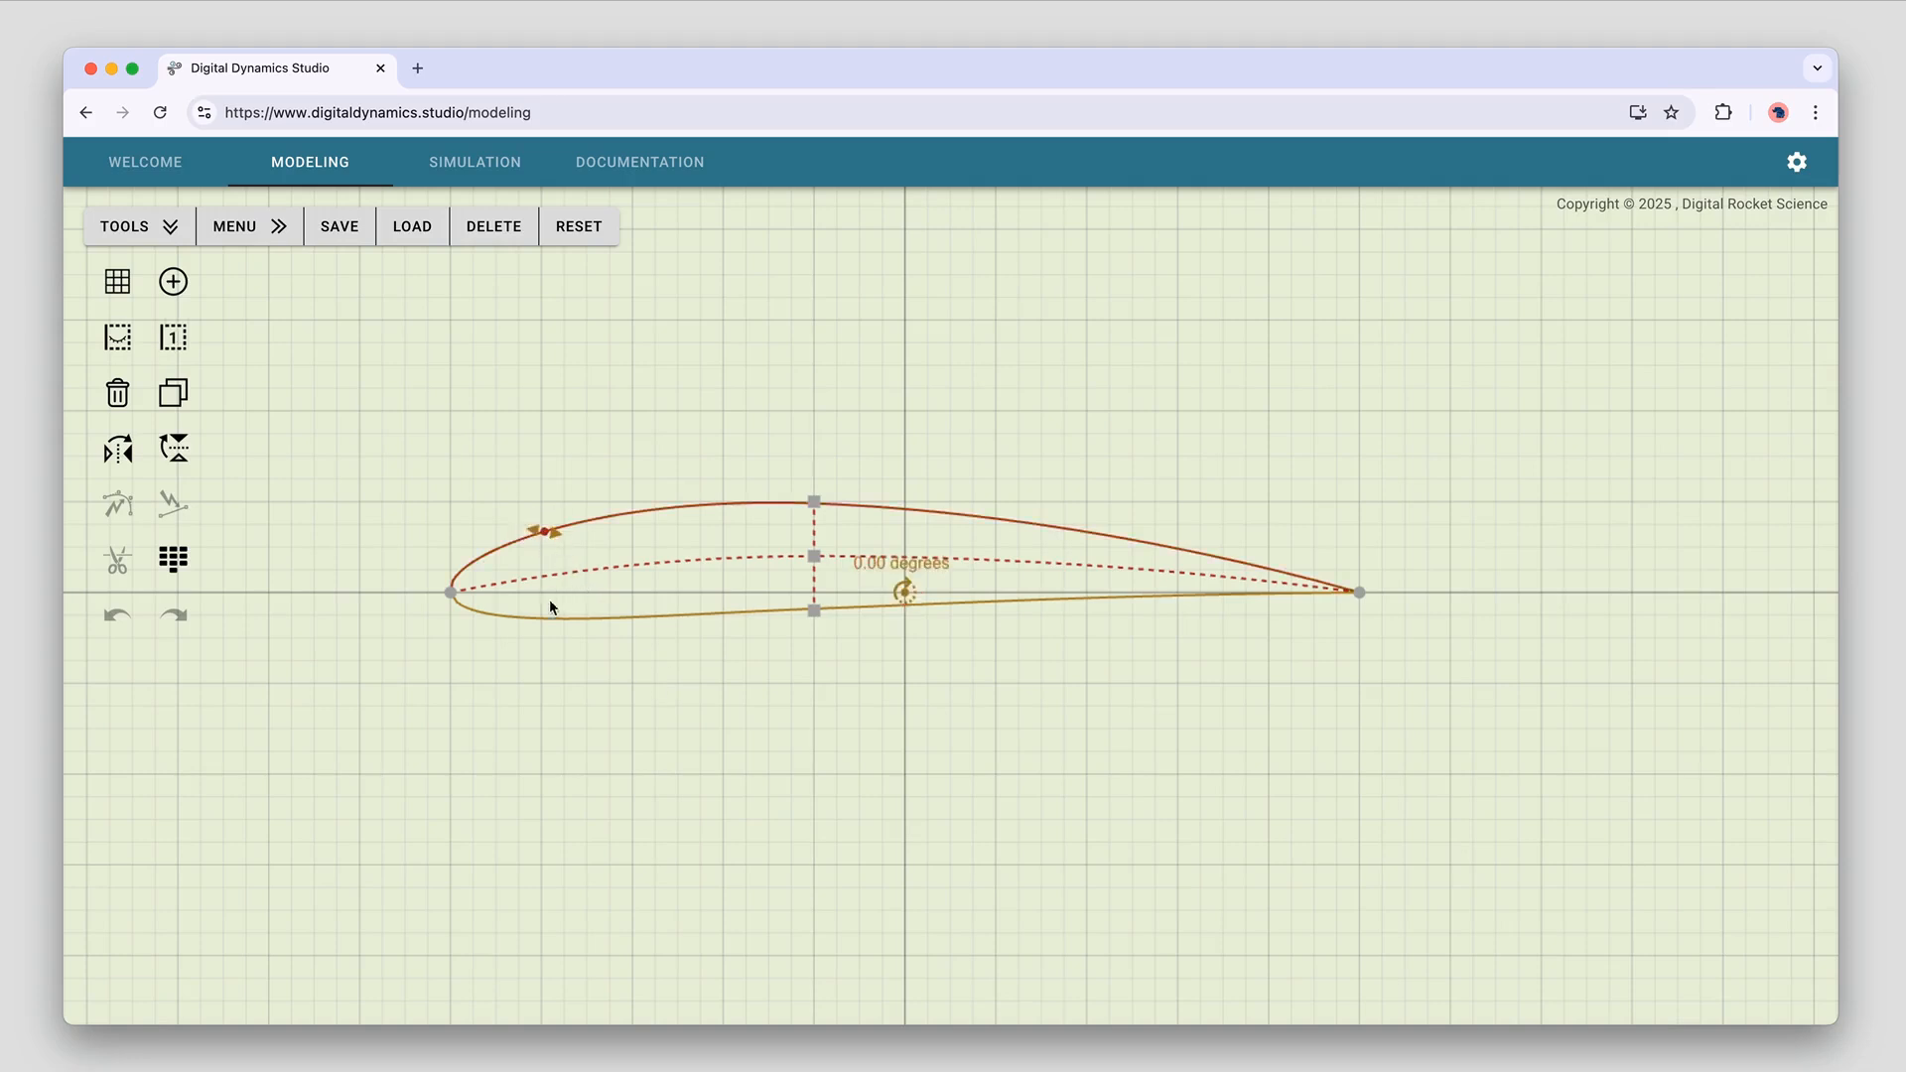
{"action": "scroll", "coordinate": [687, 788], "scroll_direction": "down", "scroll_amount": 1}
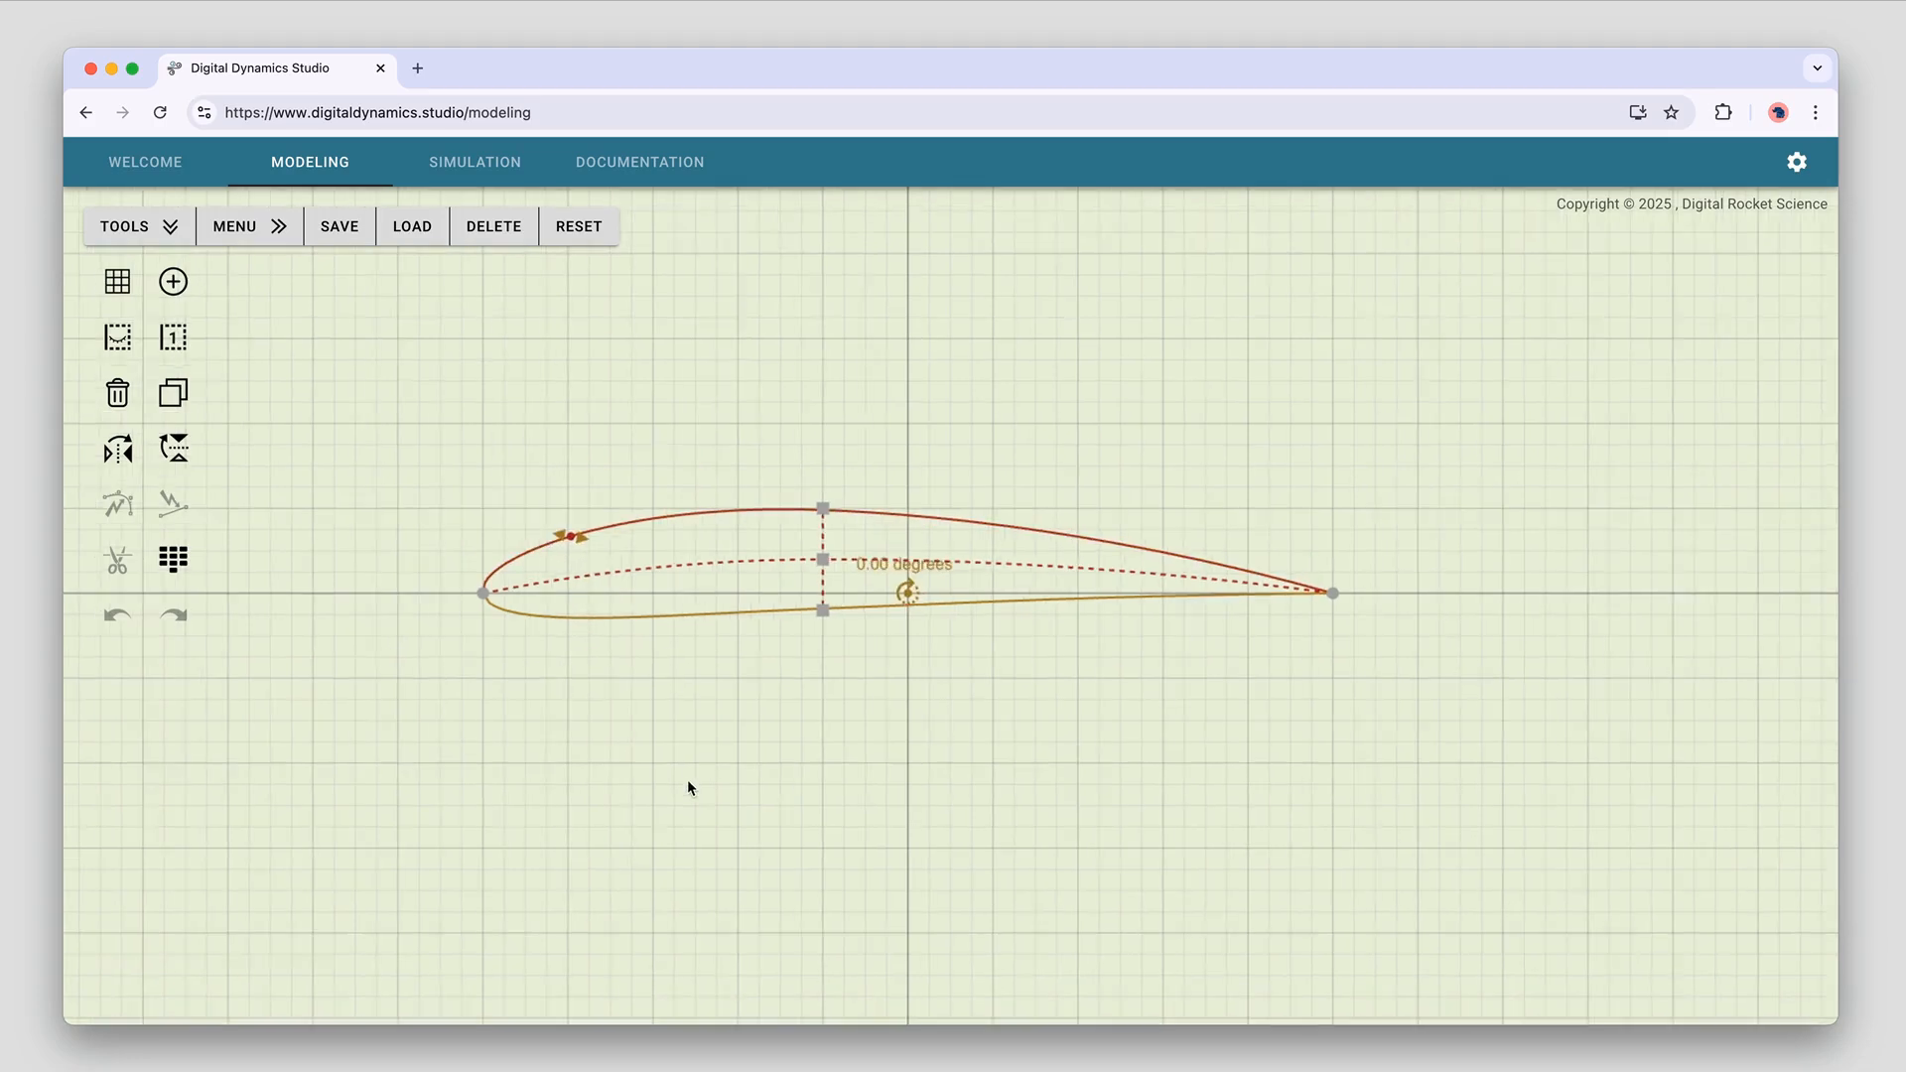
{"action": "scroll", "coordinate": [693, 755], "scroll_direction": "down", "scroll_amount": 5}
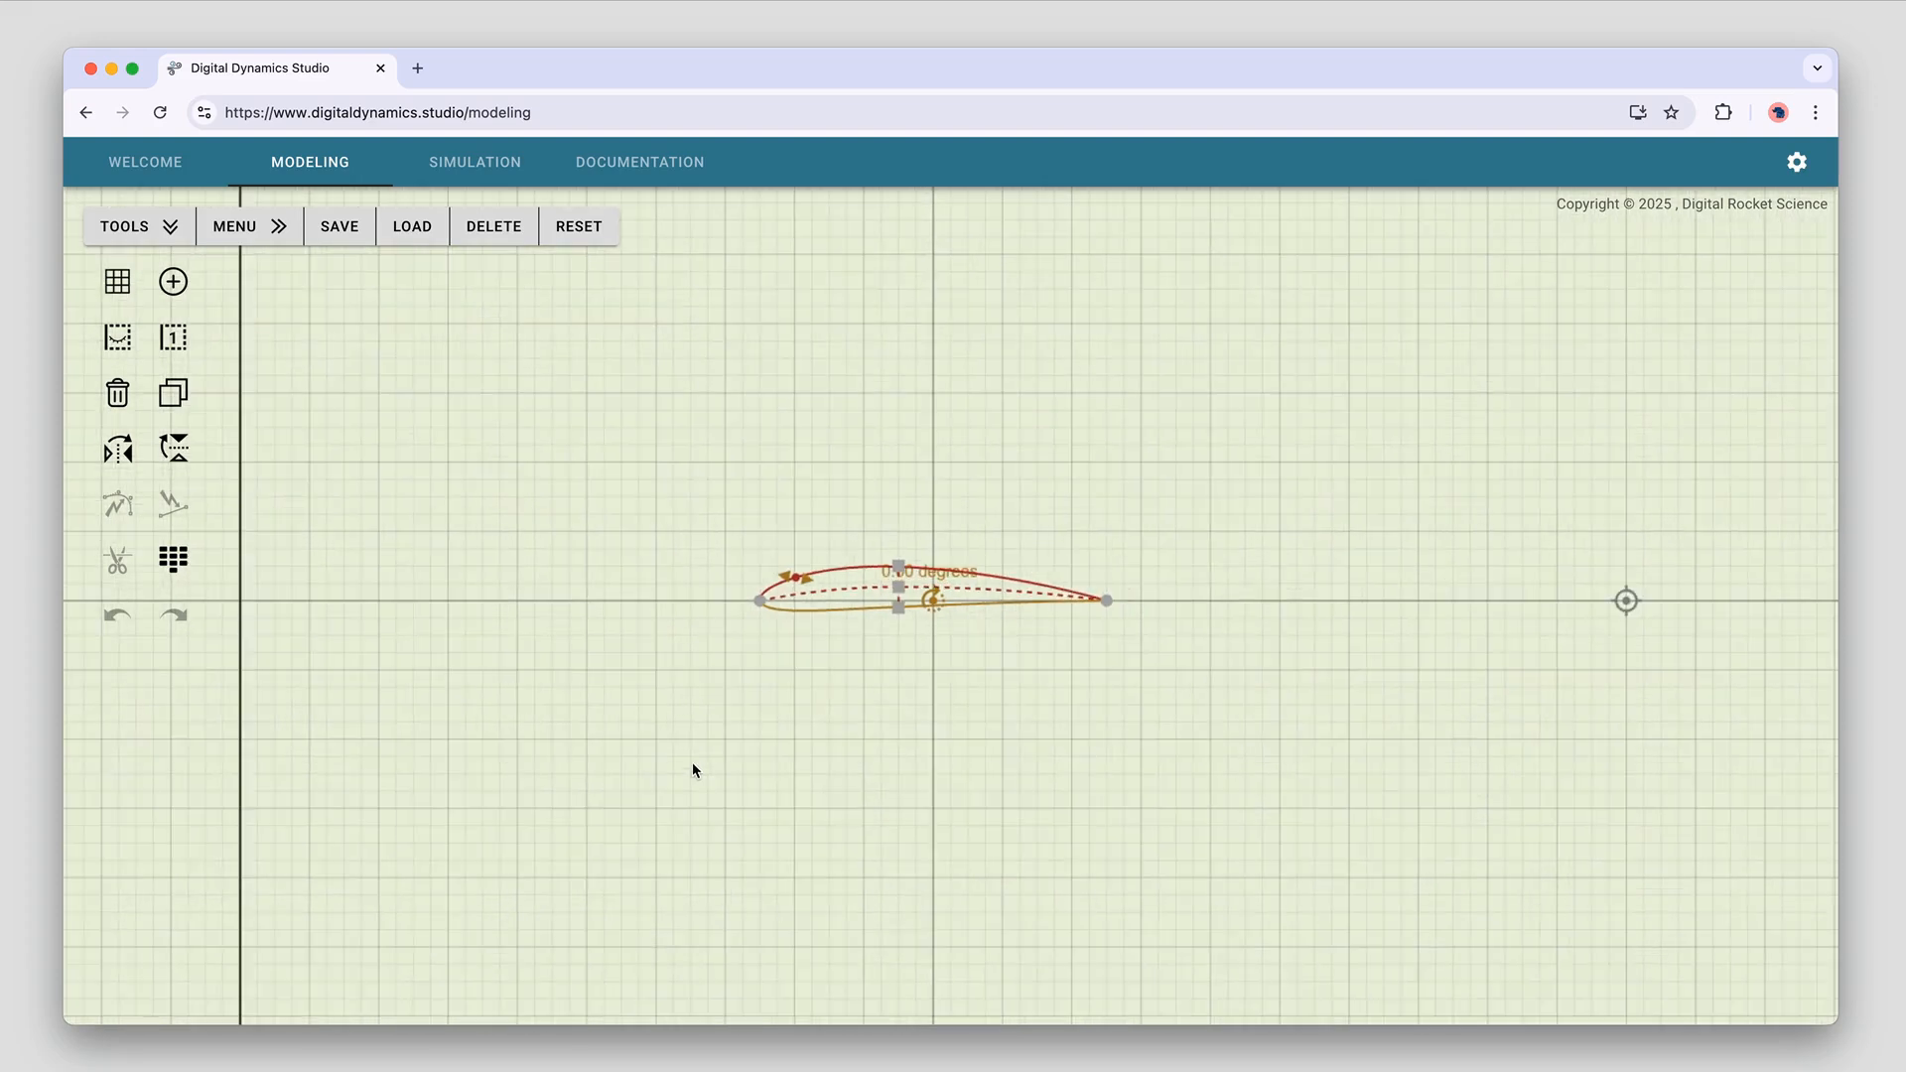
{"action": "scroll", "coordinate": [735, 760], "scroll_direction": "down", "scroll_amount": 2}
{"action": "left_click_drag", "start_coordinate": [783, 754], "coordinate": [617, 735]}
{"action": "scroll", "coordinate": [631, 752], "scroll_direction": "down", "scroll_amount": 1}
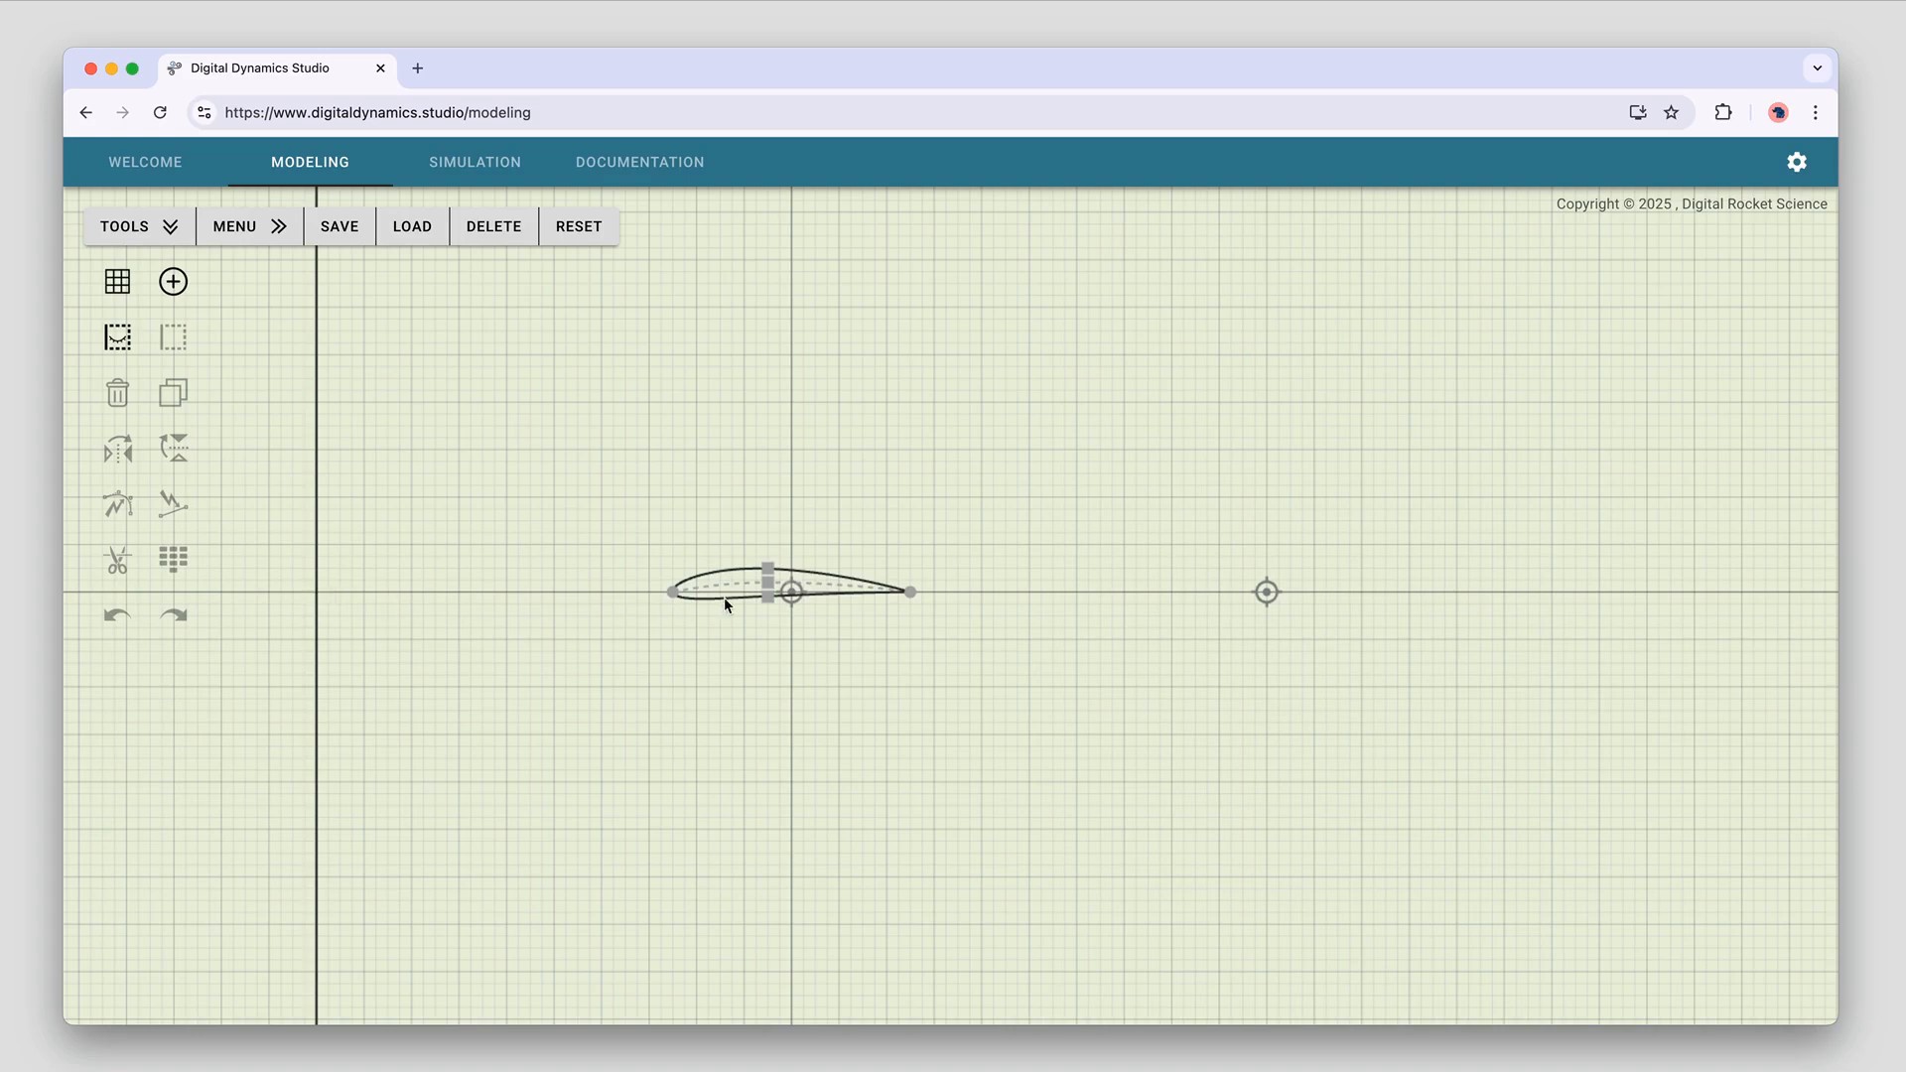
{"action": "scroll", "coordinate": [1821, 612], "scroll_direction": "down", "scroll_amount": 3}
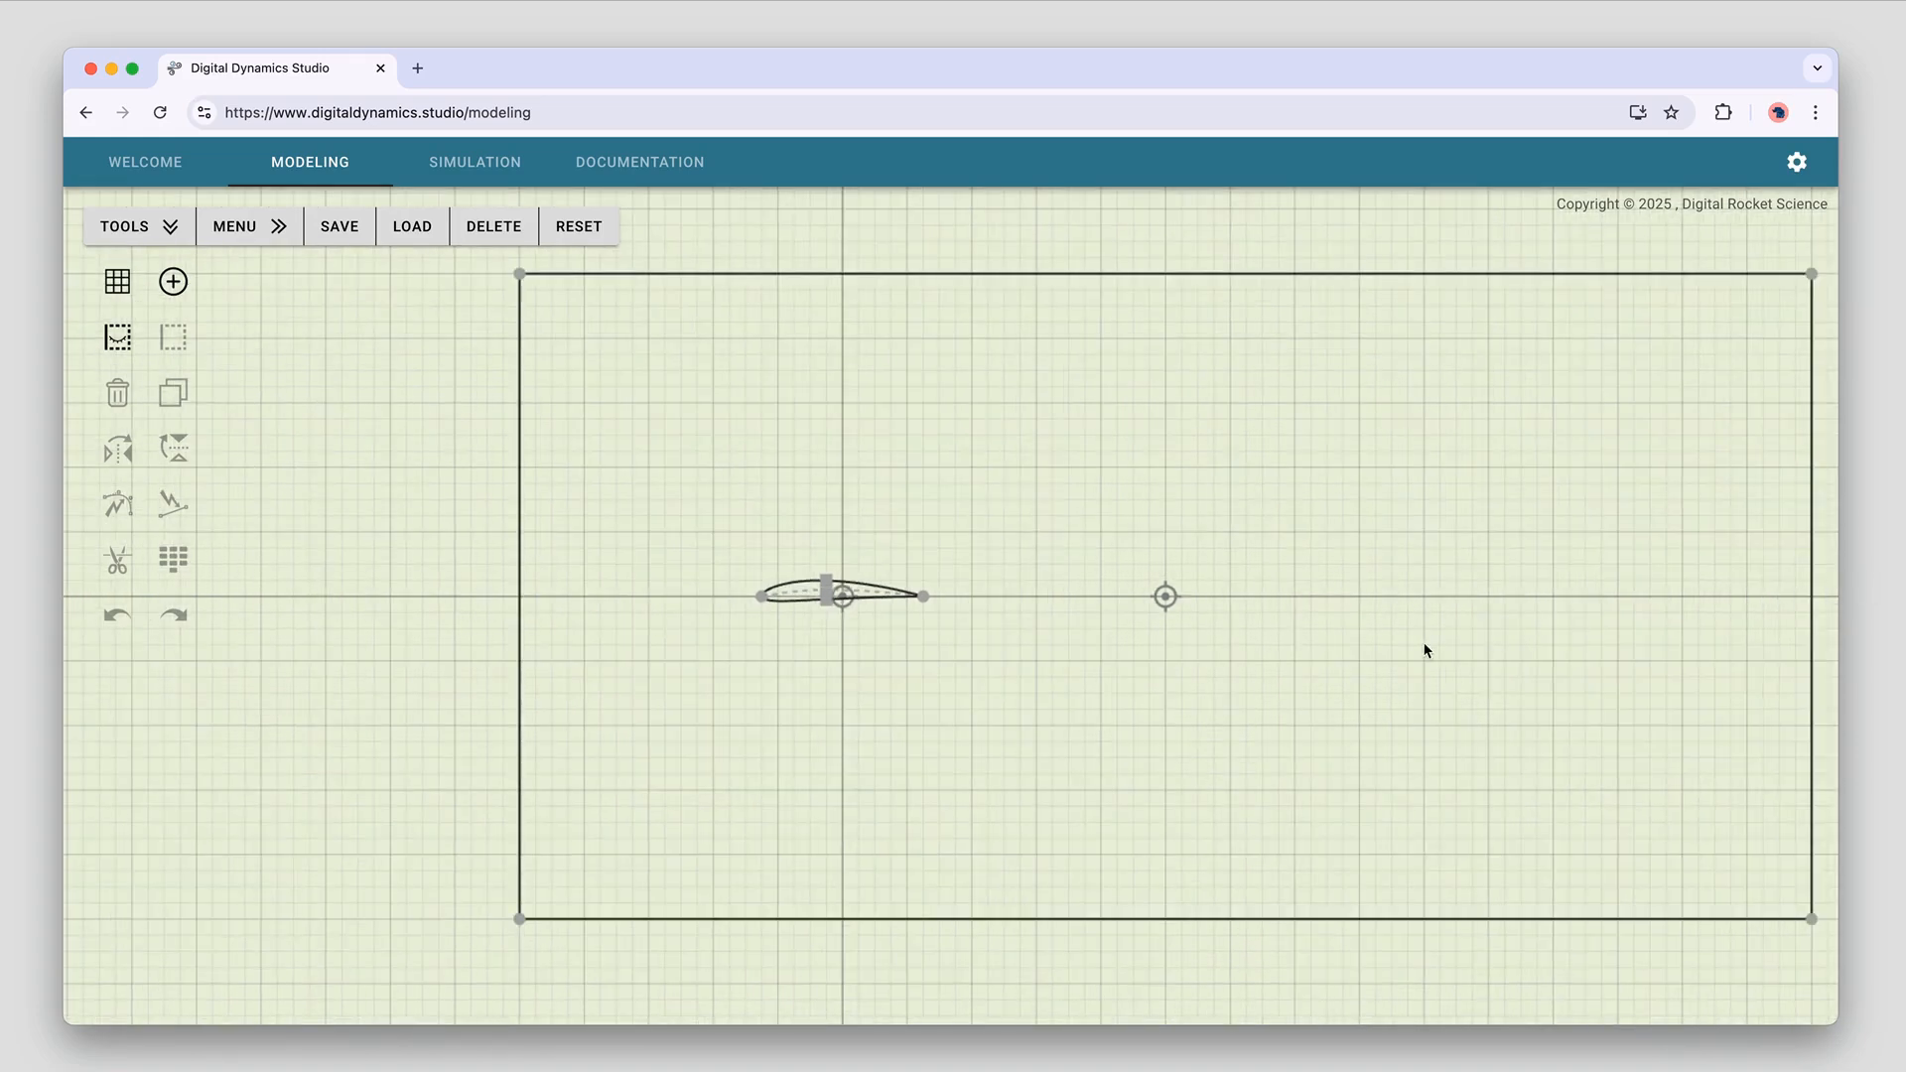
{"action": "scroll", "coordinate": [1420, 646], "scroll_direction": "up", "scroll_amount": 3}
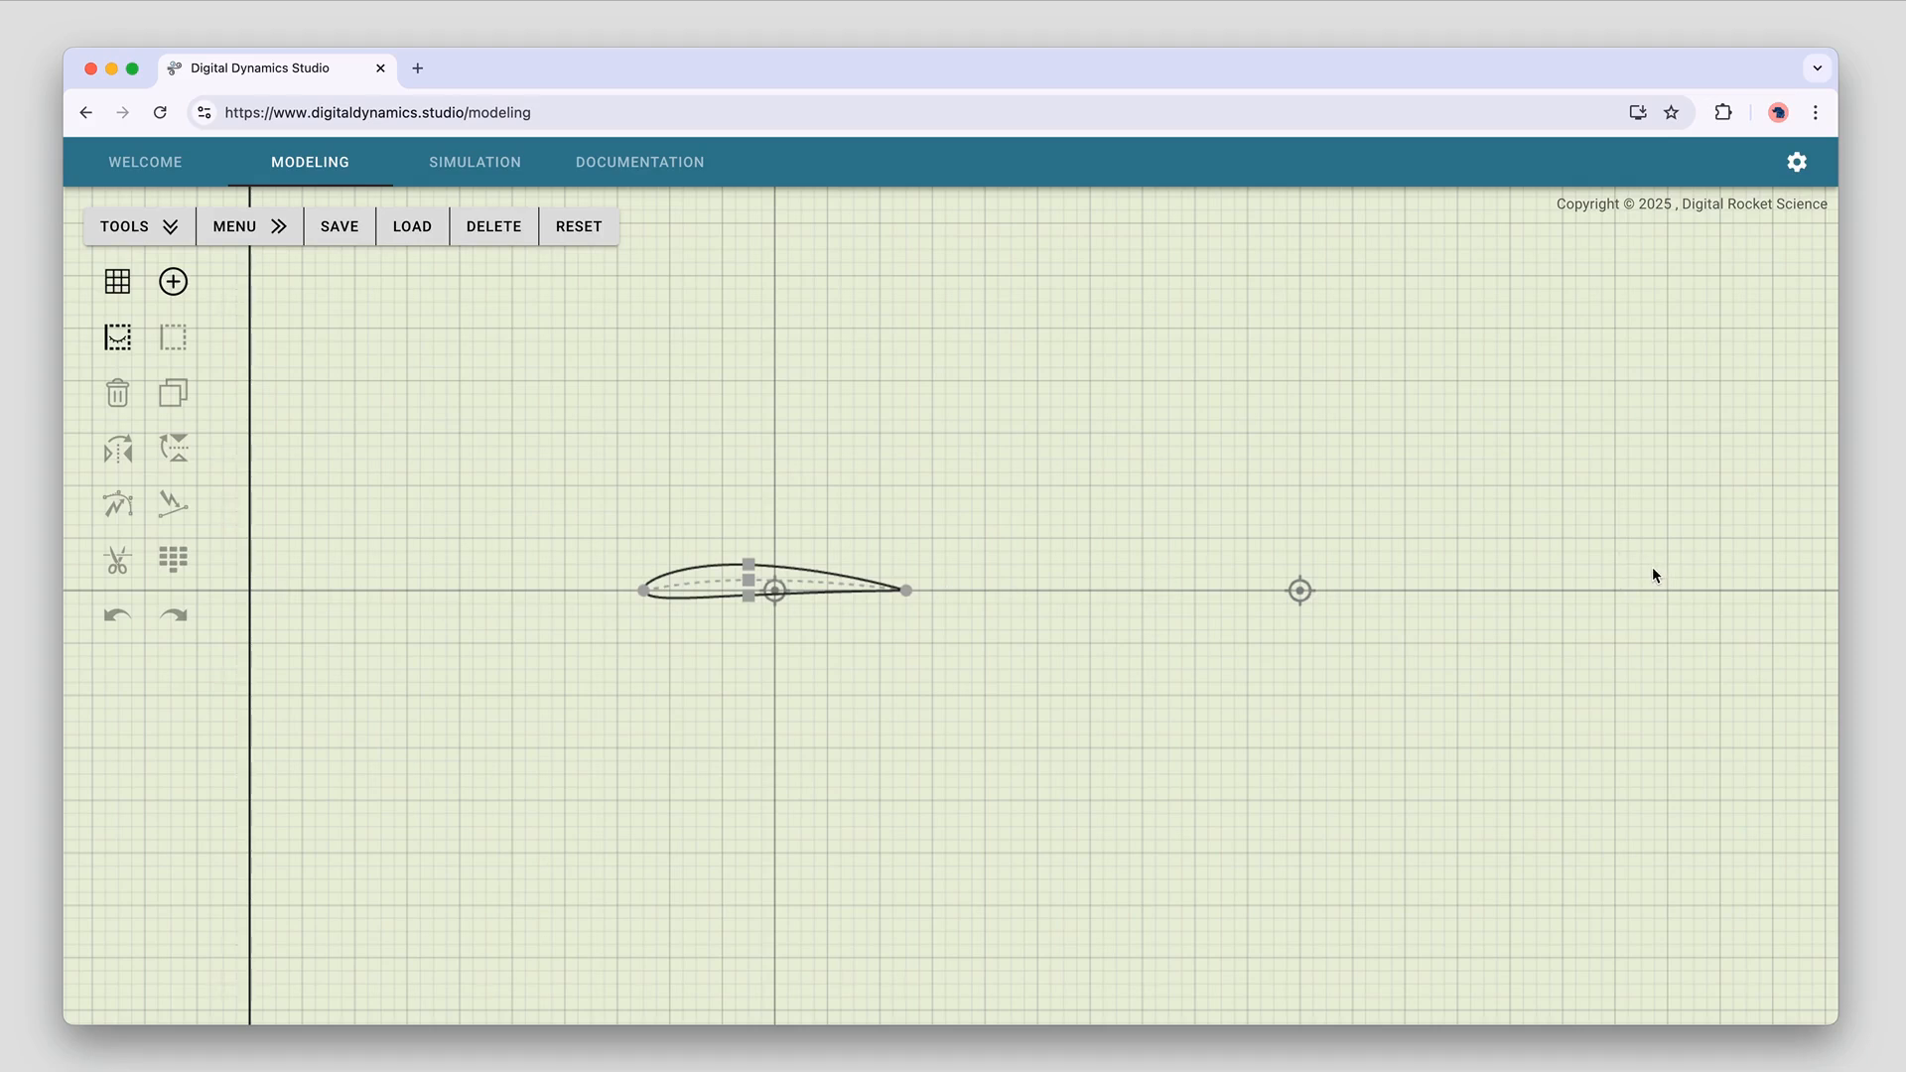
{"action": "scroll", "coordinate": [545, 638], "scroll_direction": "up", "scroll_amount": 3}
{"action": "scroll", "coordinate": [418, 588], "scroll_direction": "down", "scroll_amount": 2}
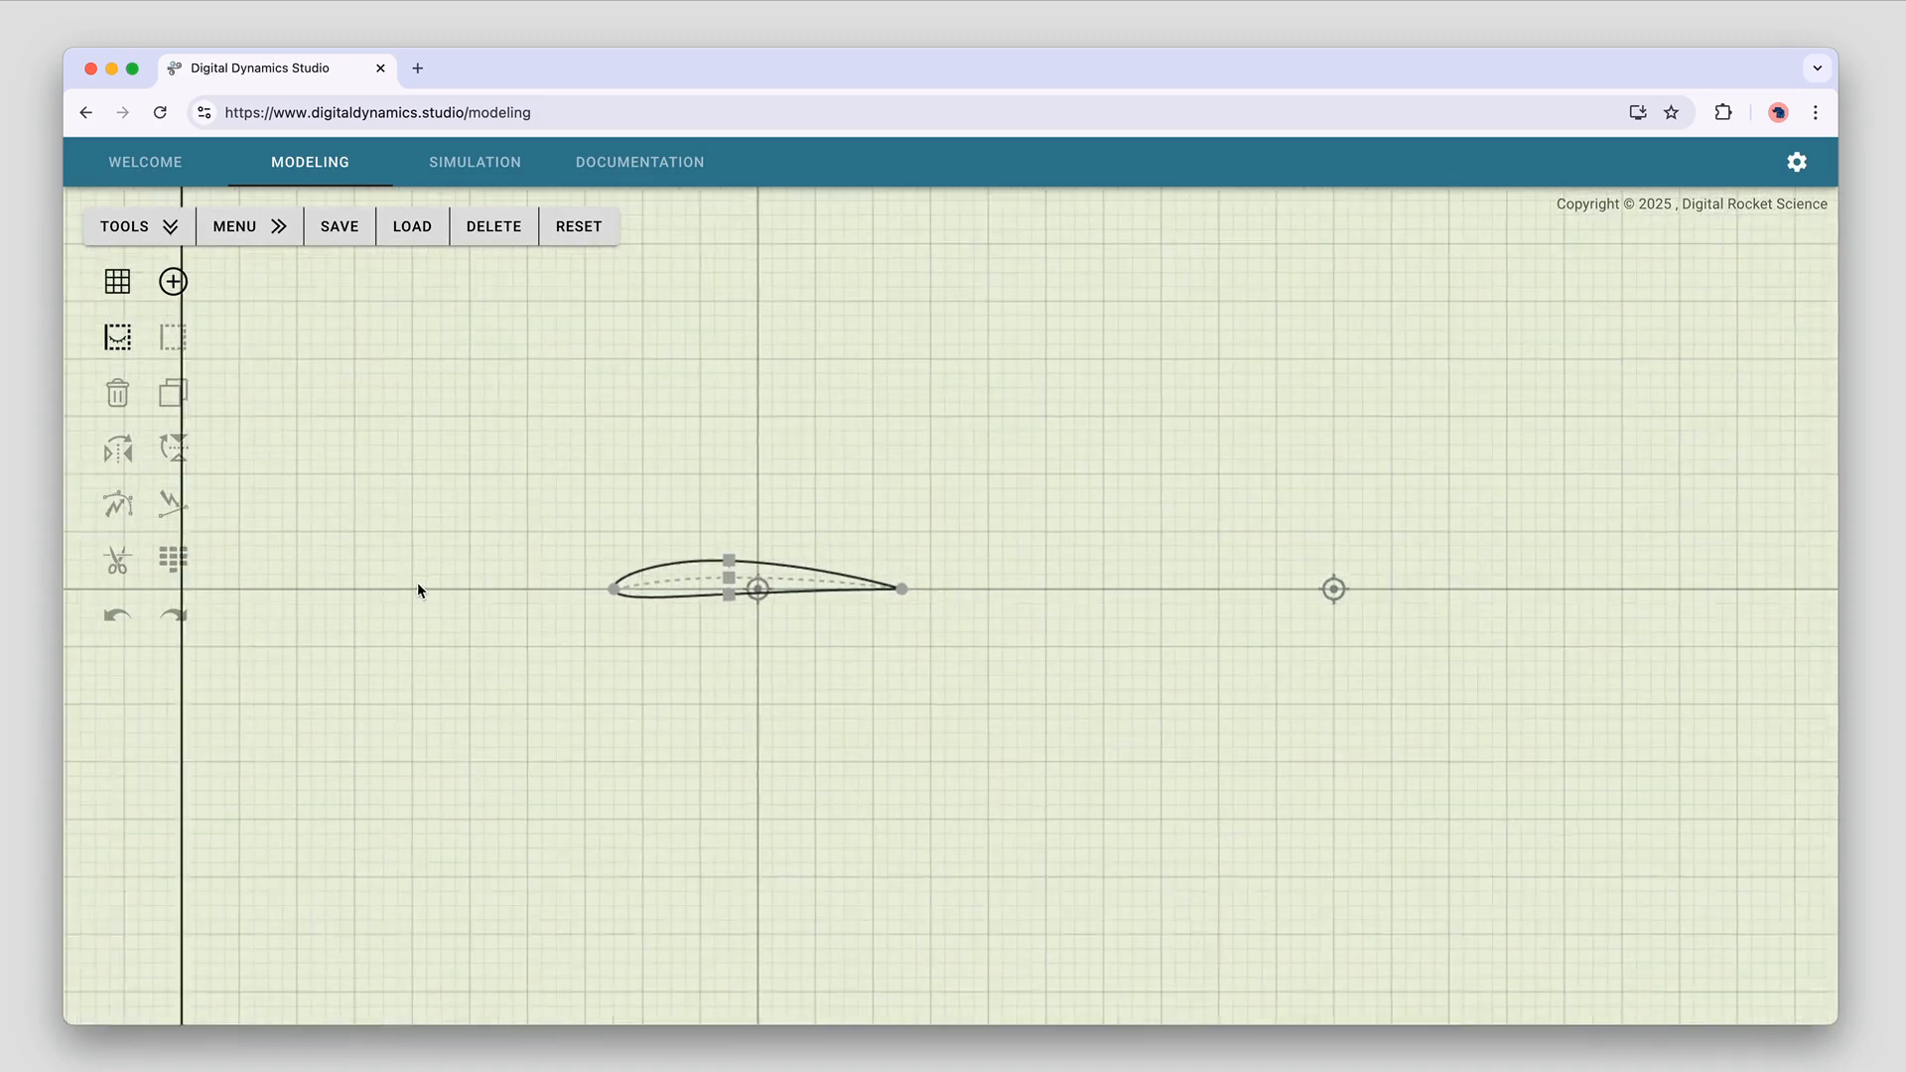
{"action": "scroll", "coordinate": [417, 590], "scroll_direction": "down", "scroll_amount": 2}
{"action": "scroll", "coordinate": [467, 566], "scroll_direction": "up", "scroll_amount": 1}
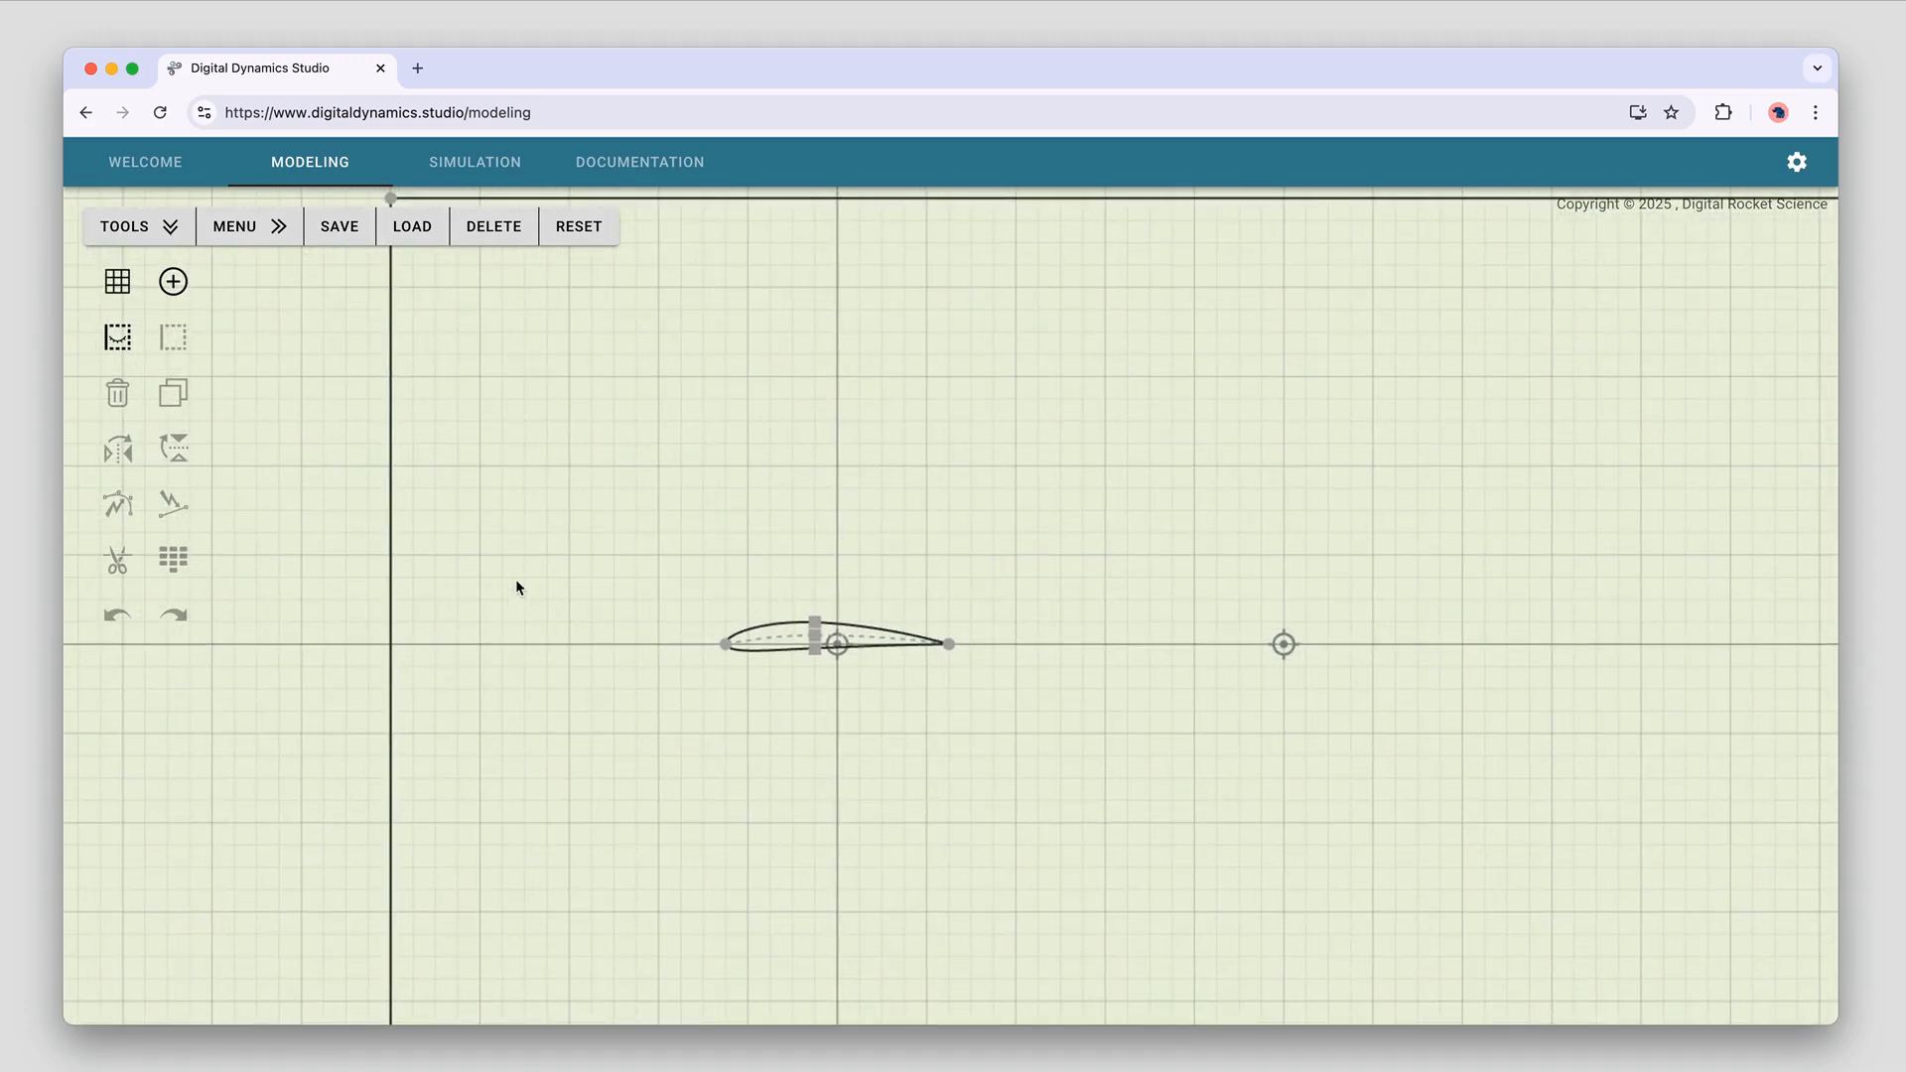
{"action": "scroll", "coordinate": [517, 655], "scroll_direction": "down", "scroll_amount": 1}
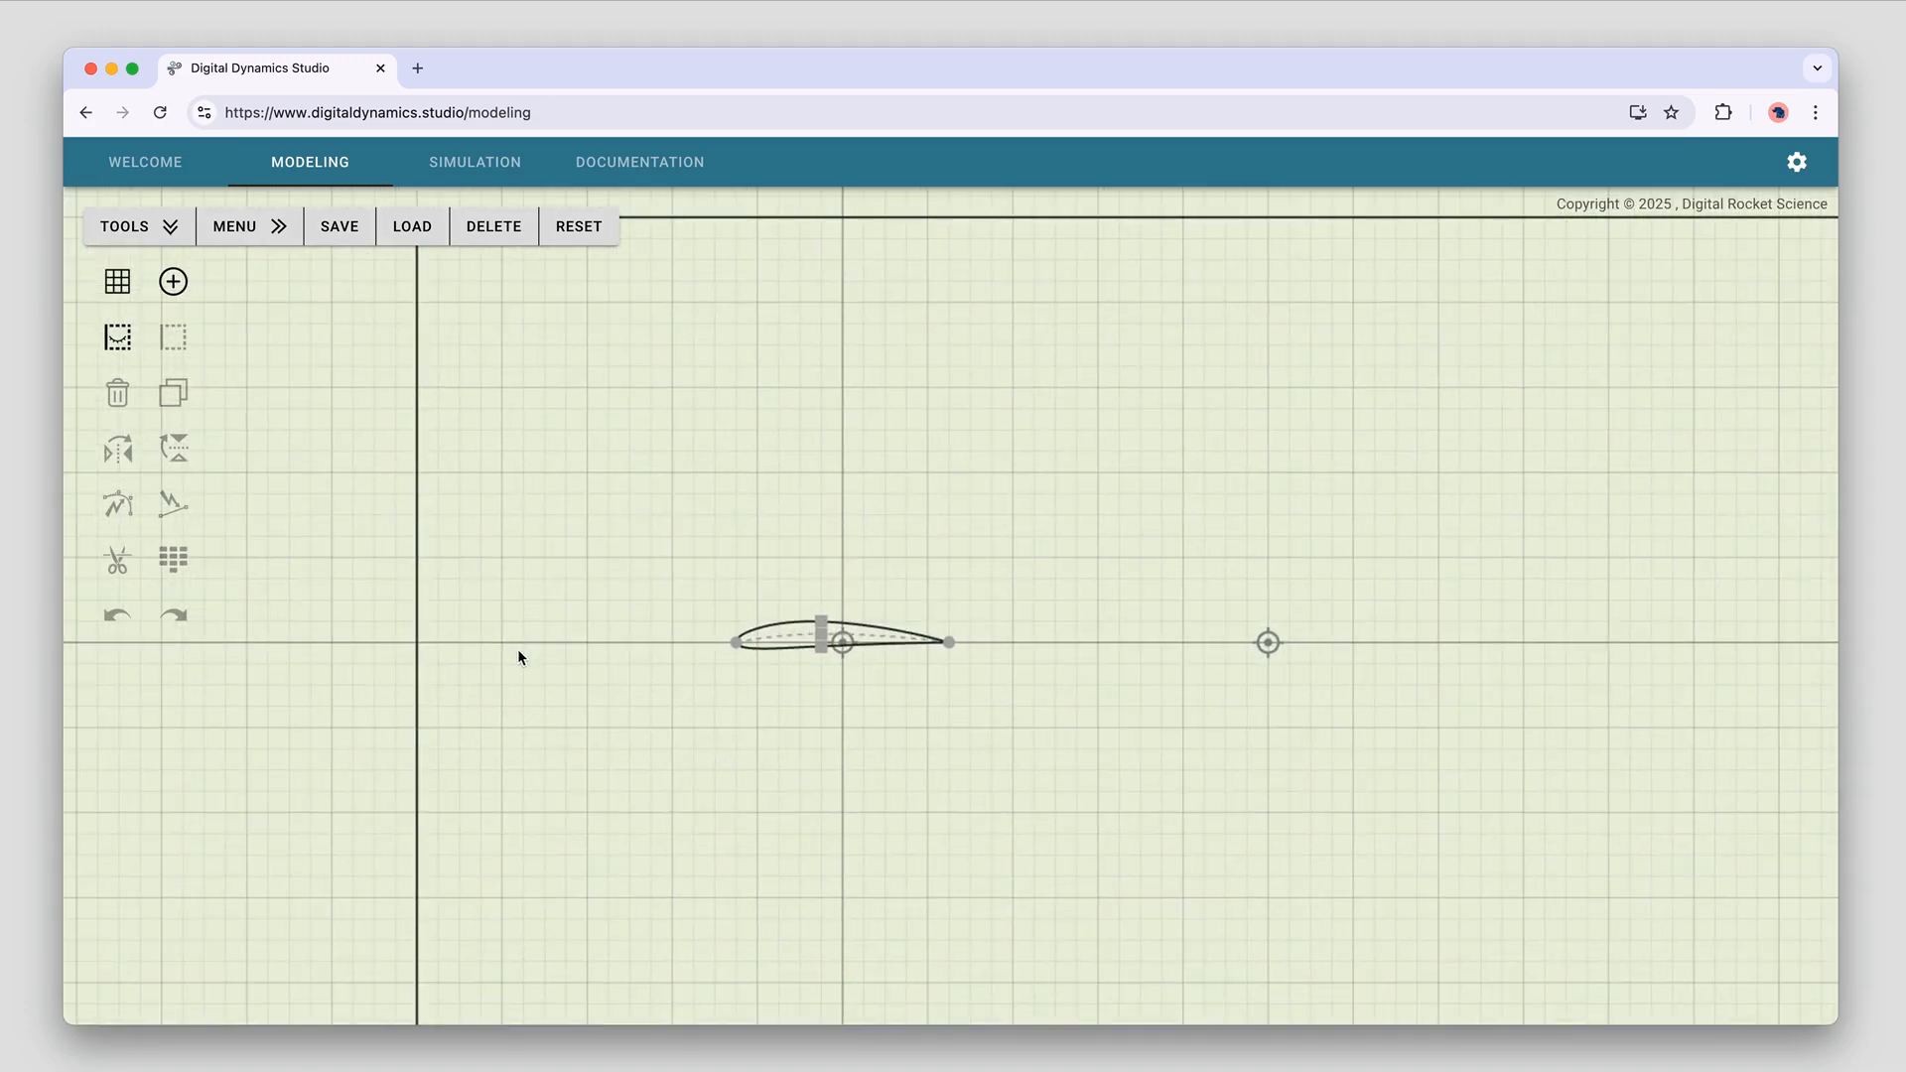
{"action": "scroll", "coordinate": [520, 651], "scroll_direction": "up", "scroll_amount": 2}
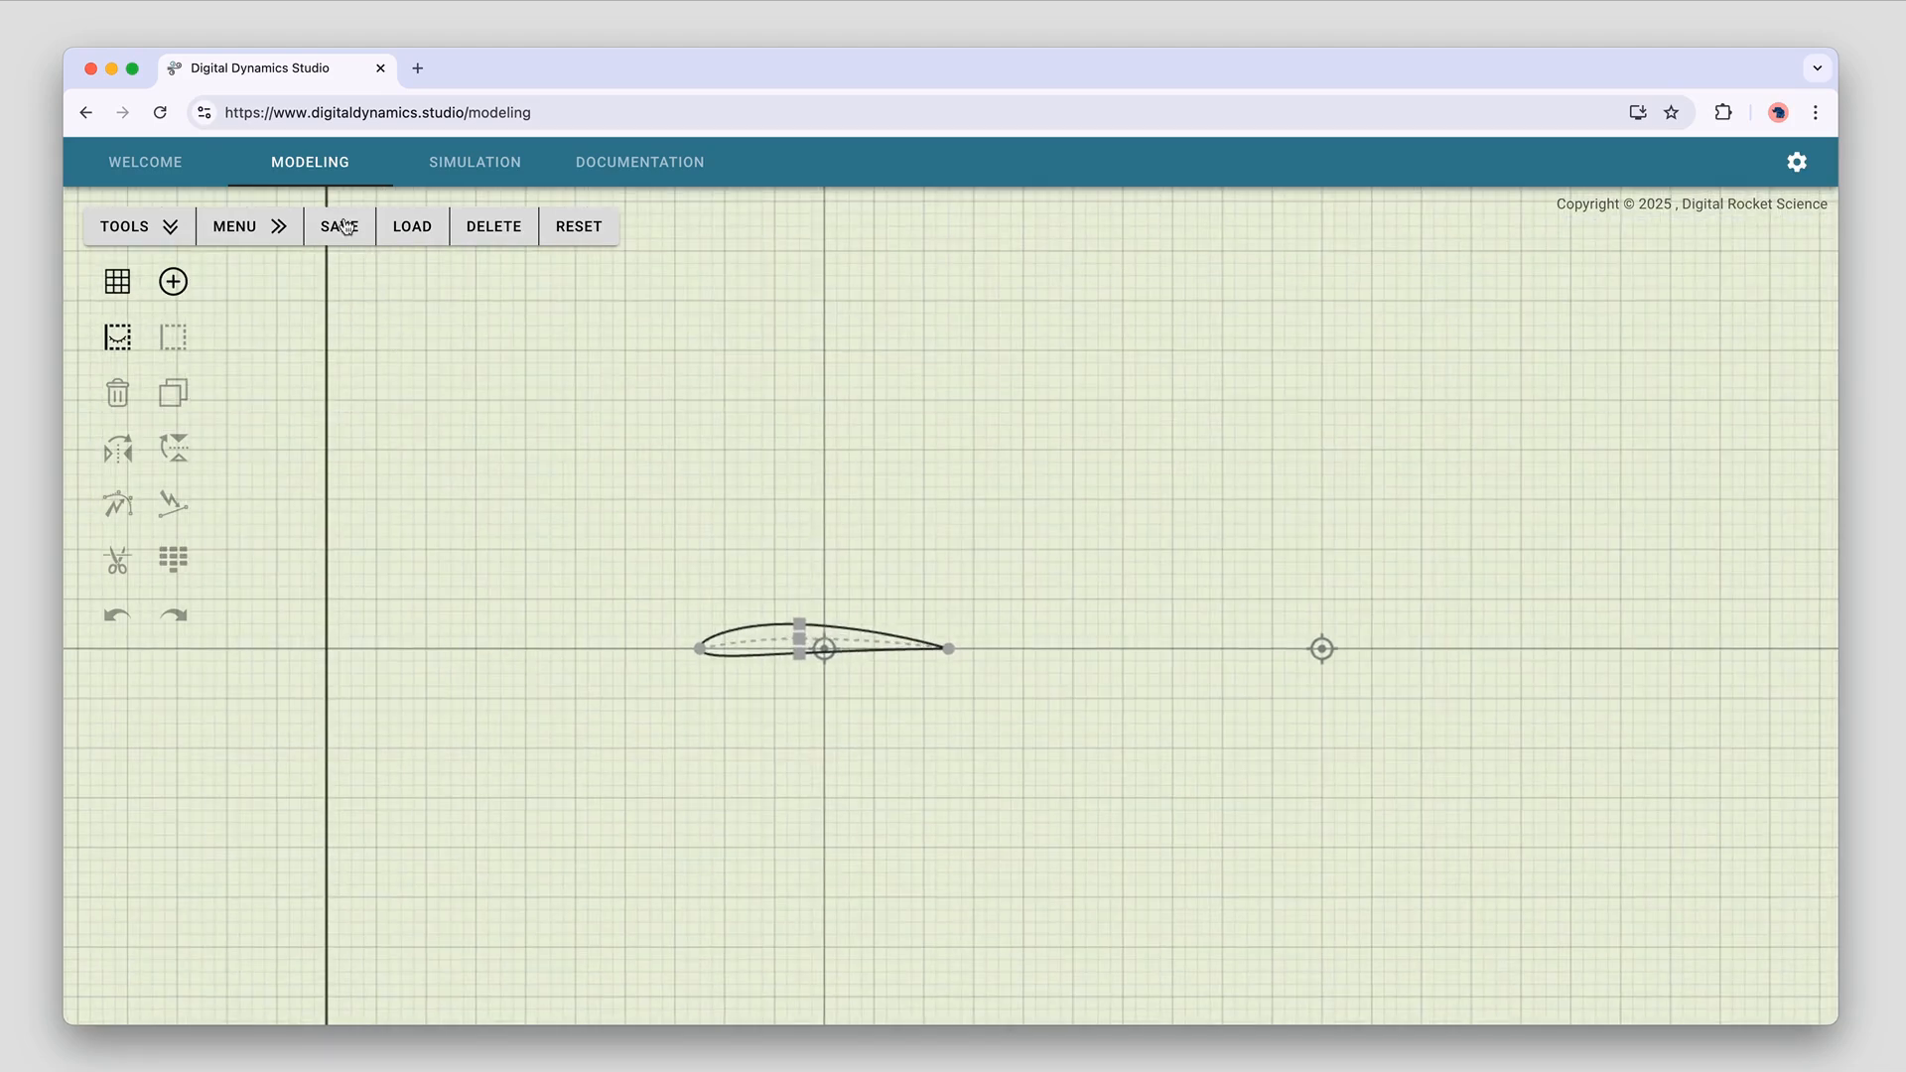
{"action": "scroll", "coordinate": [464, 761], "scroll_direction": "up", "scroll_amount": 2}
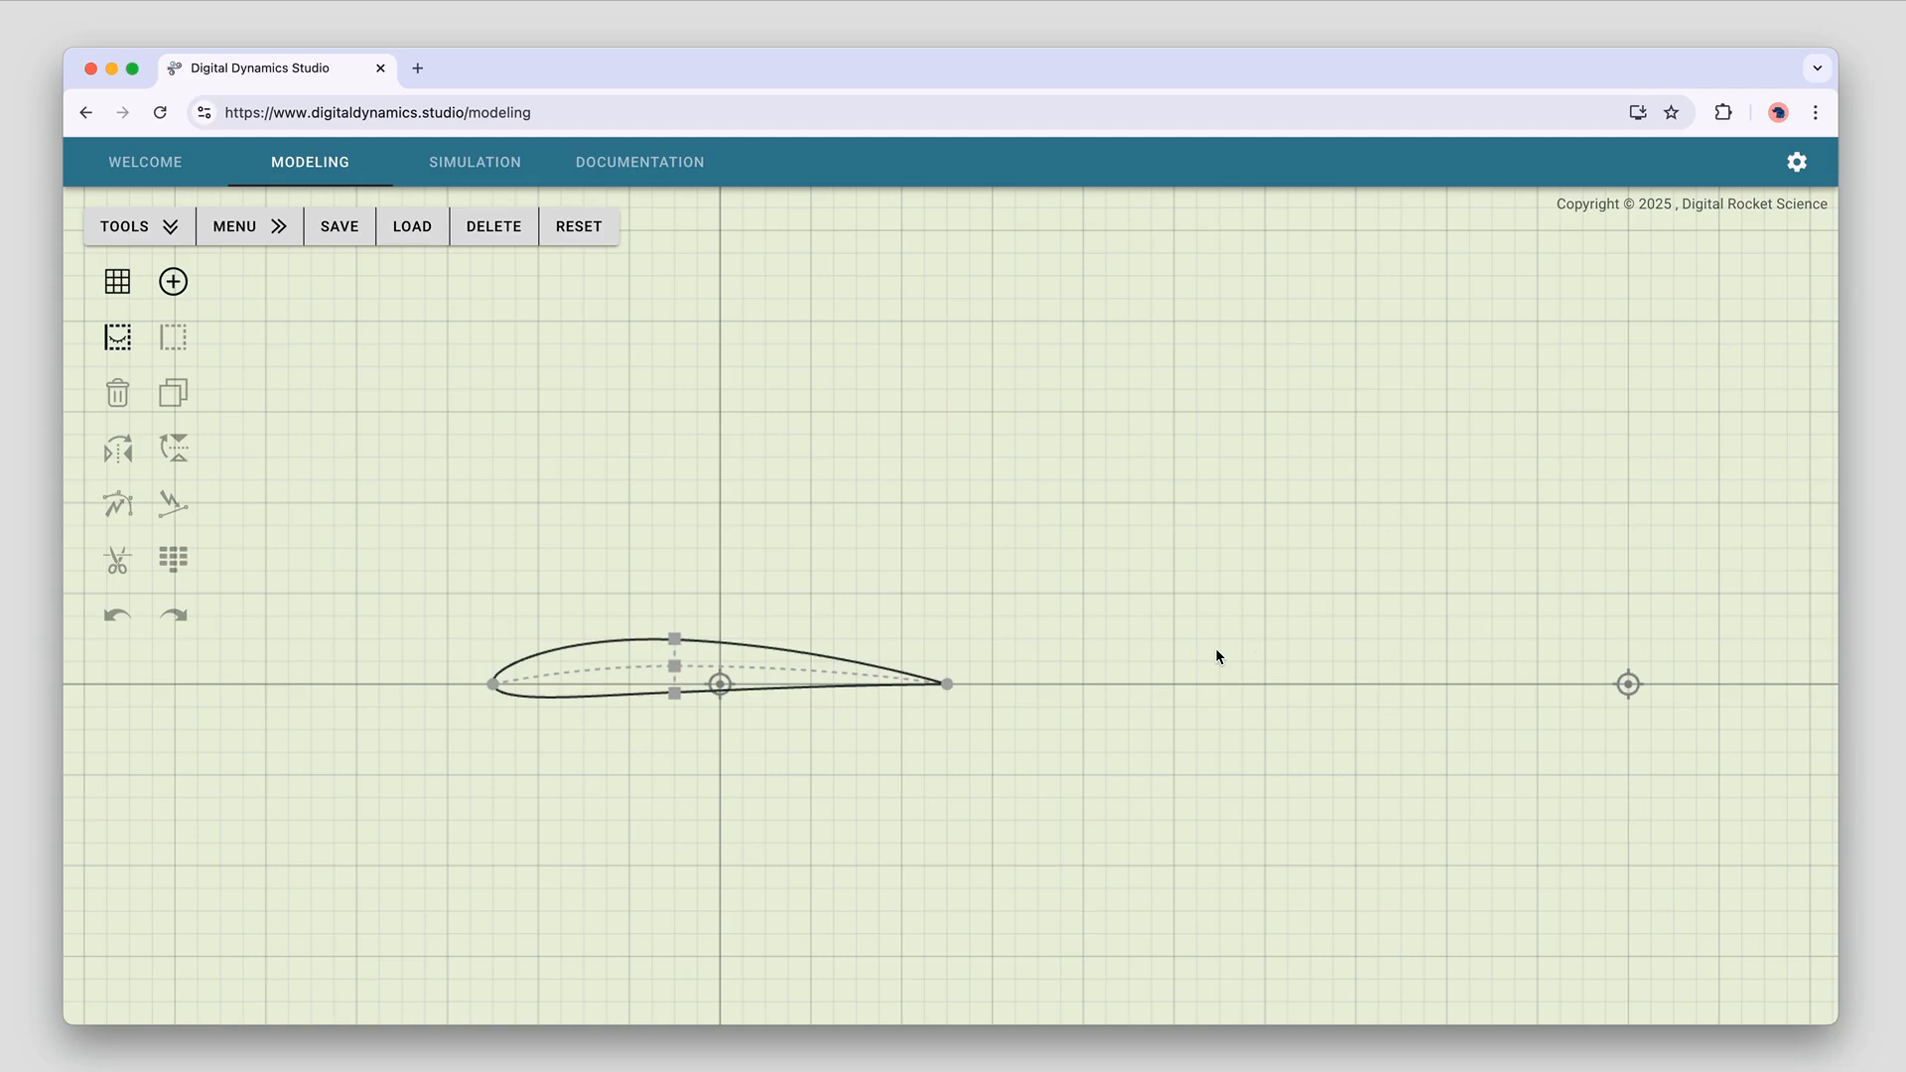
{"action": "left_click_drag", "start_coordinate": [1011, 802], "coordinate": [1255, 765]}
{"action": "scroll", "coordinate": [948, 739], "scroll_direction": "up", "scroll_amount": 2}
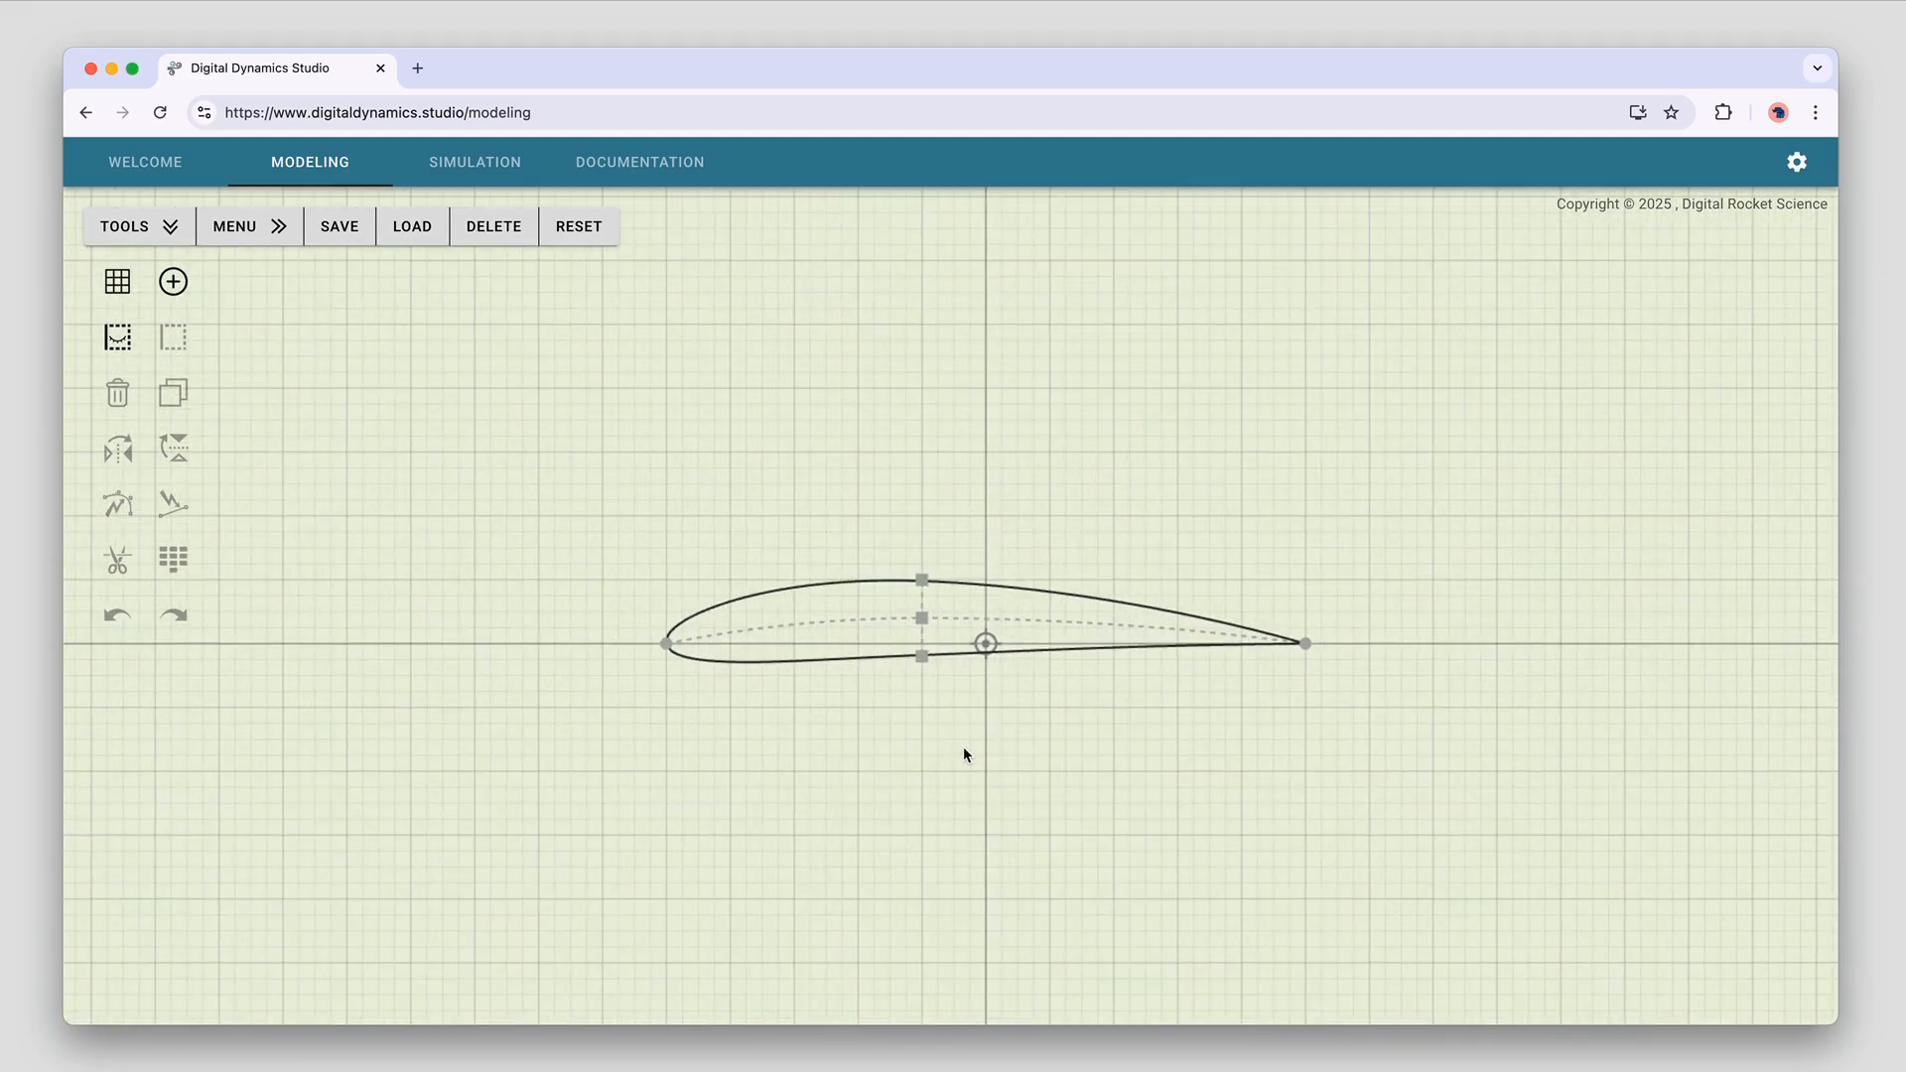
{"action": "scroll", "coordinate": [971, 763], "scroll_direction": "up", "scroll_amount": 1}
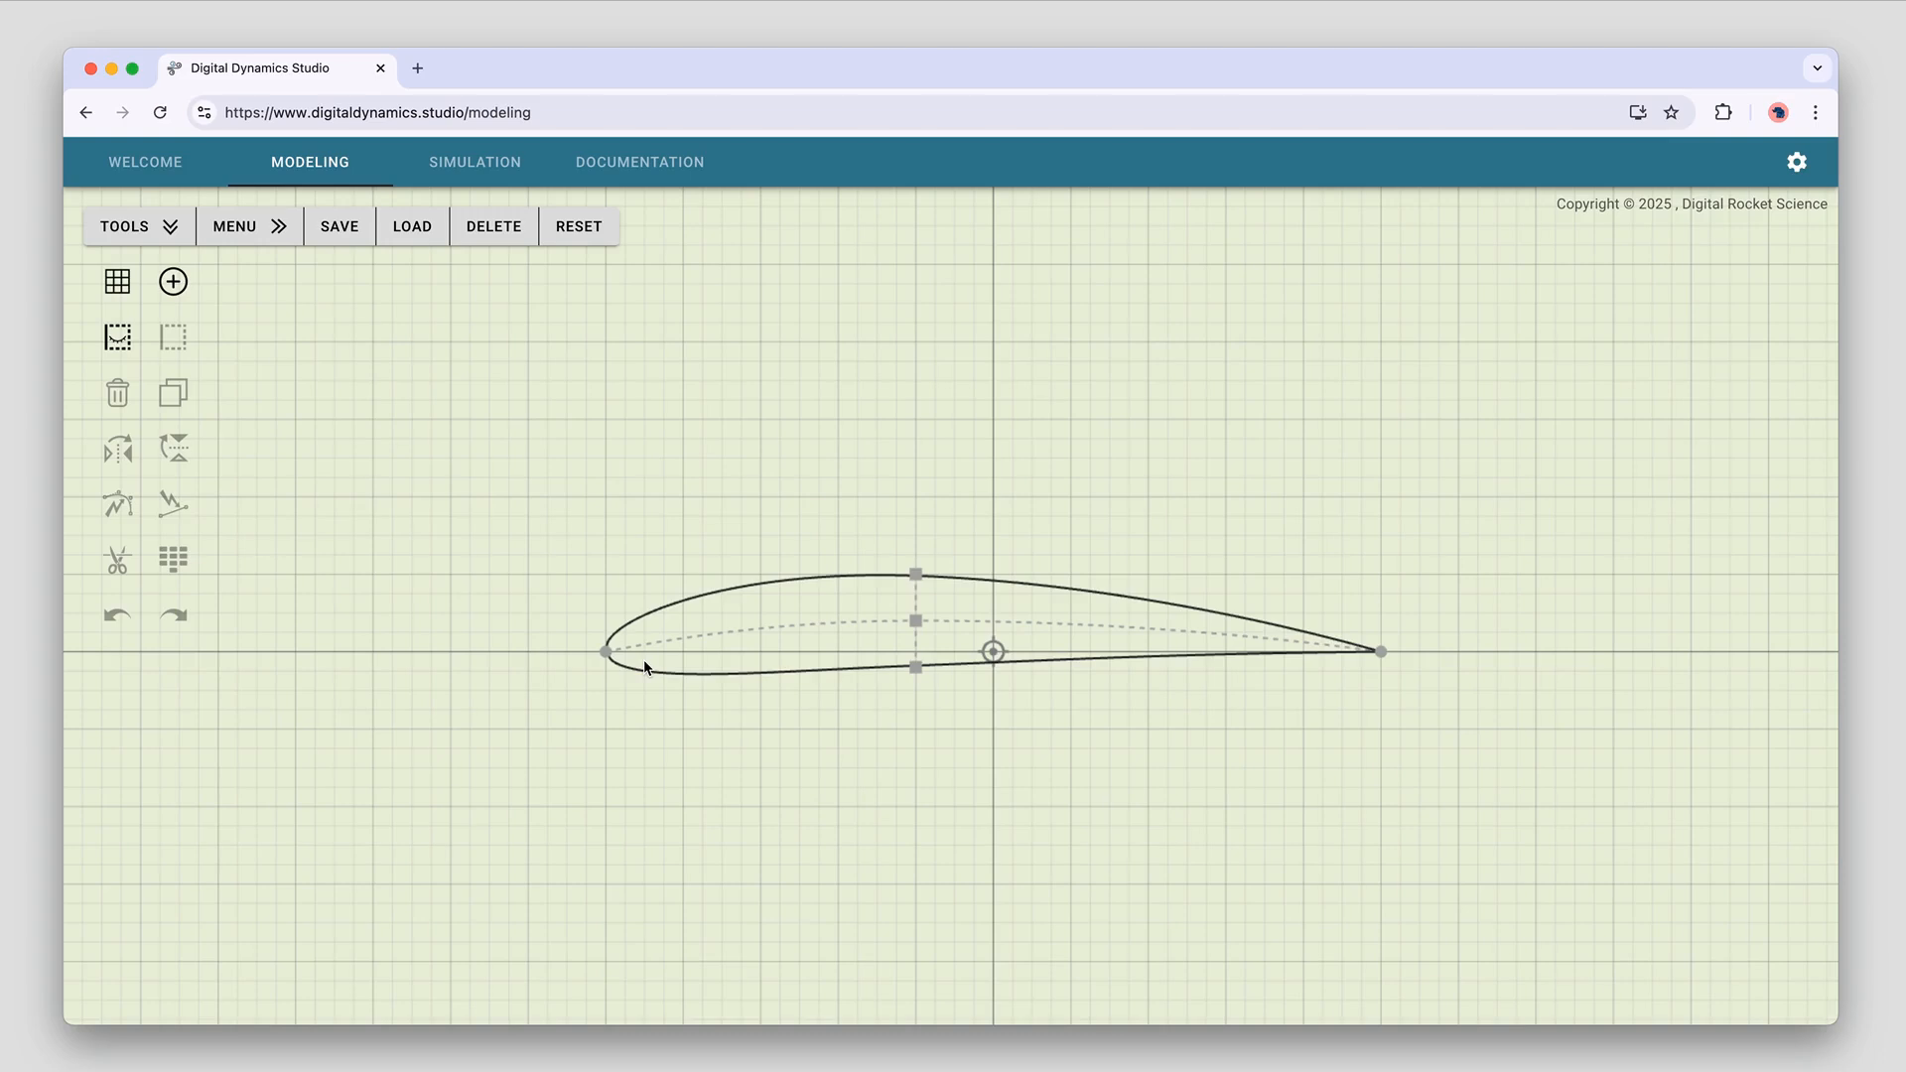
Read the leading-to-trailing-edge chord length, confirming 5.00
{"action": "left_click", "coordinate": [607, 652]}
{"action": "left_click", "coordinate": [1381, 651]}
{"action": "left_click", "coordinate": [606, 652]}
{"action": "left_click", "coordinate": [1381, 651]}
{"action": "left_click", "coordinate": [606, 653]}
Select the whole airfoil by its outline to show the rotation handle
{"action": "left_click", "coordinate": [676, 606]}
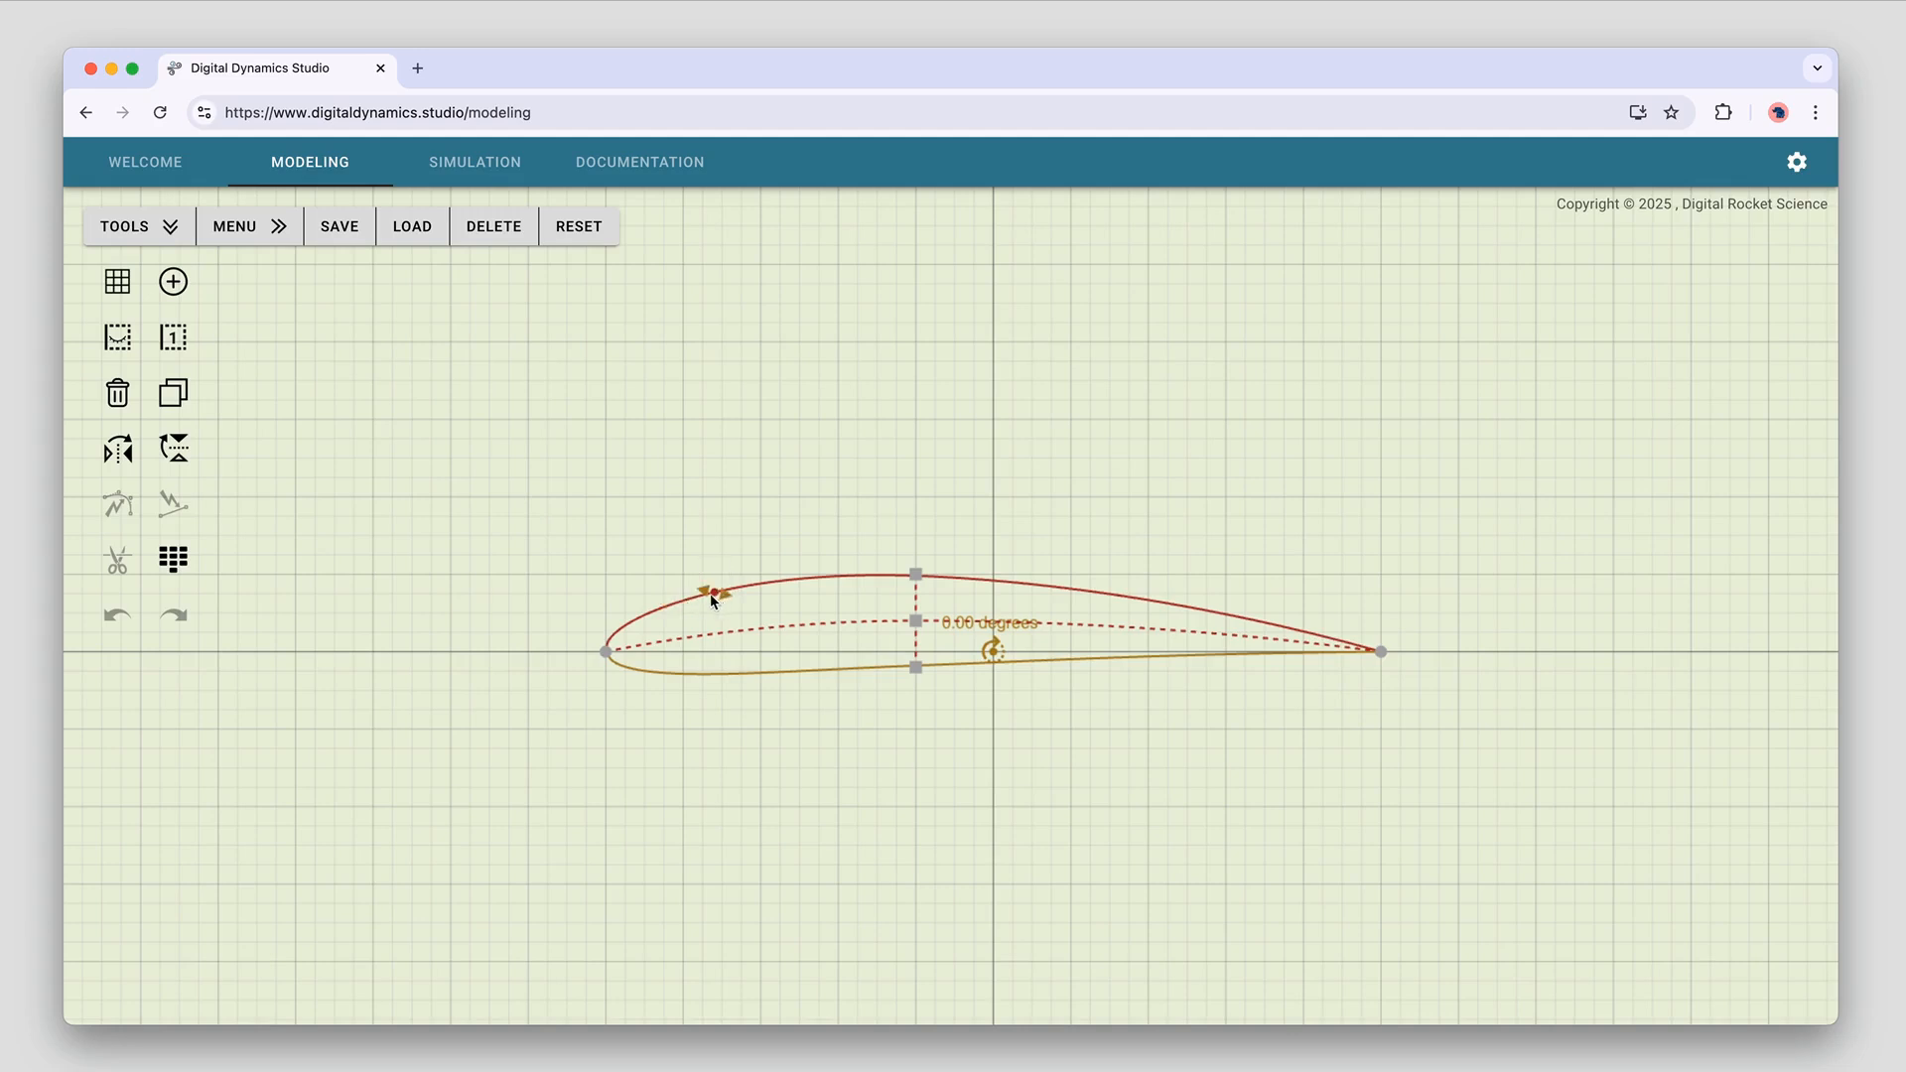
{"action": "left_click", "coordinate": [659, 672]}
{"action": "left_click", "coordinate": [686, 598]}
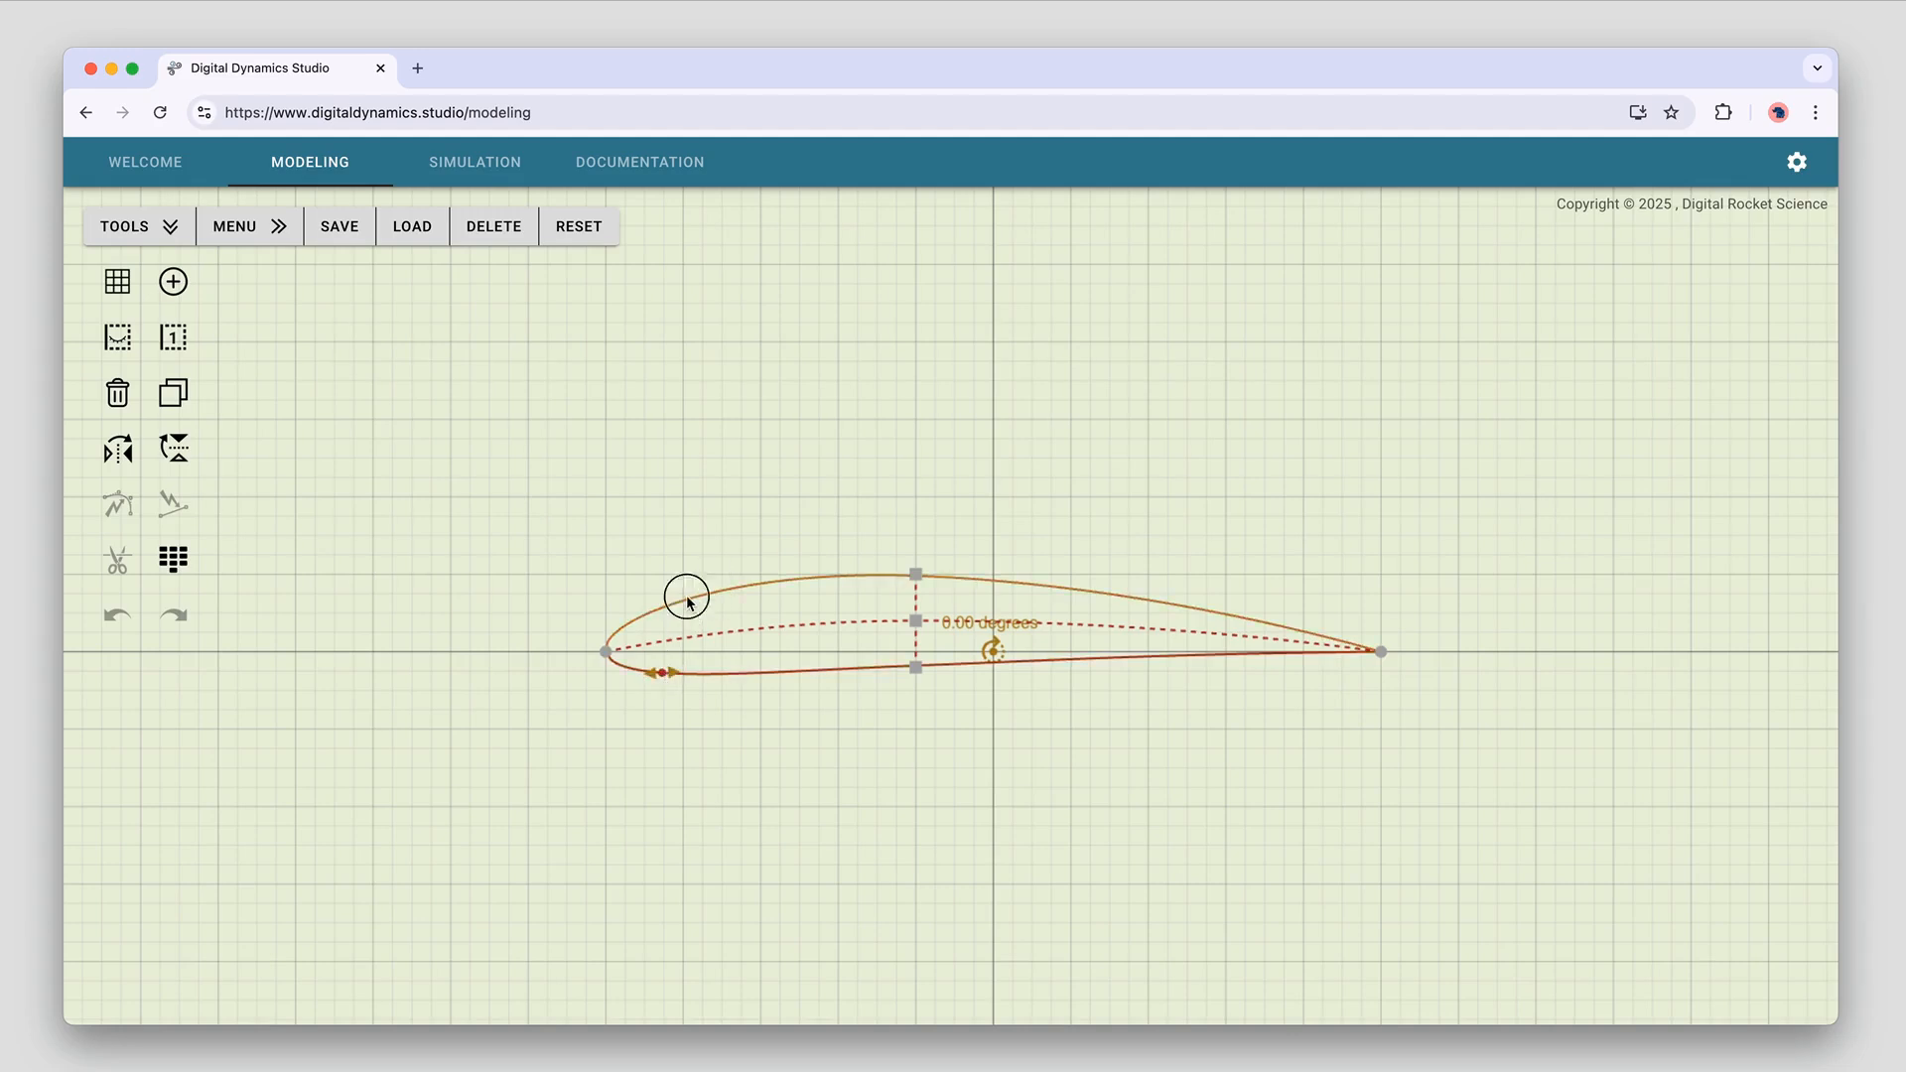
Rotate the airfoil nose-up to 10.0 degrees, briefly disabling grid snap to fine-tune the angle
{"action": "left_click_drag", "start_coordinate": [689, 602], "coordinate": [683, 501]}
{"action": "scroll", "coordinate": [711, 604], "scroll_direction": "up", "scroll_amount": 2}
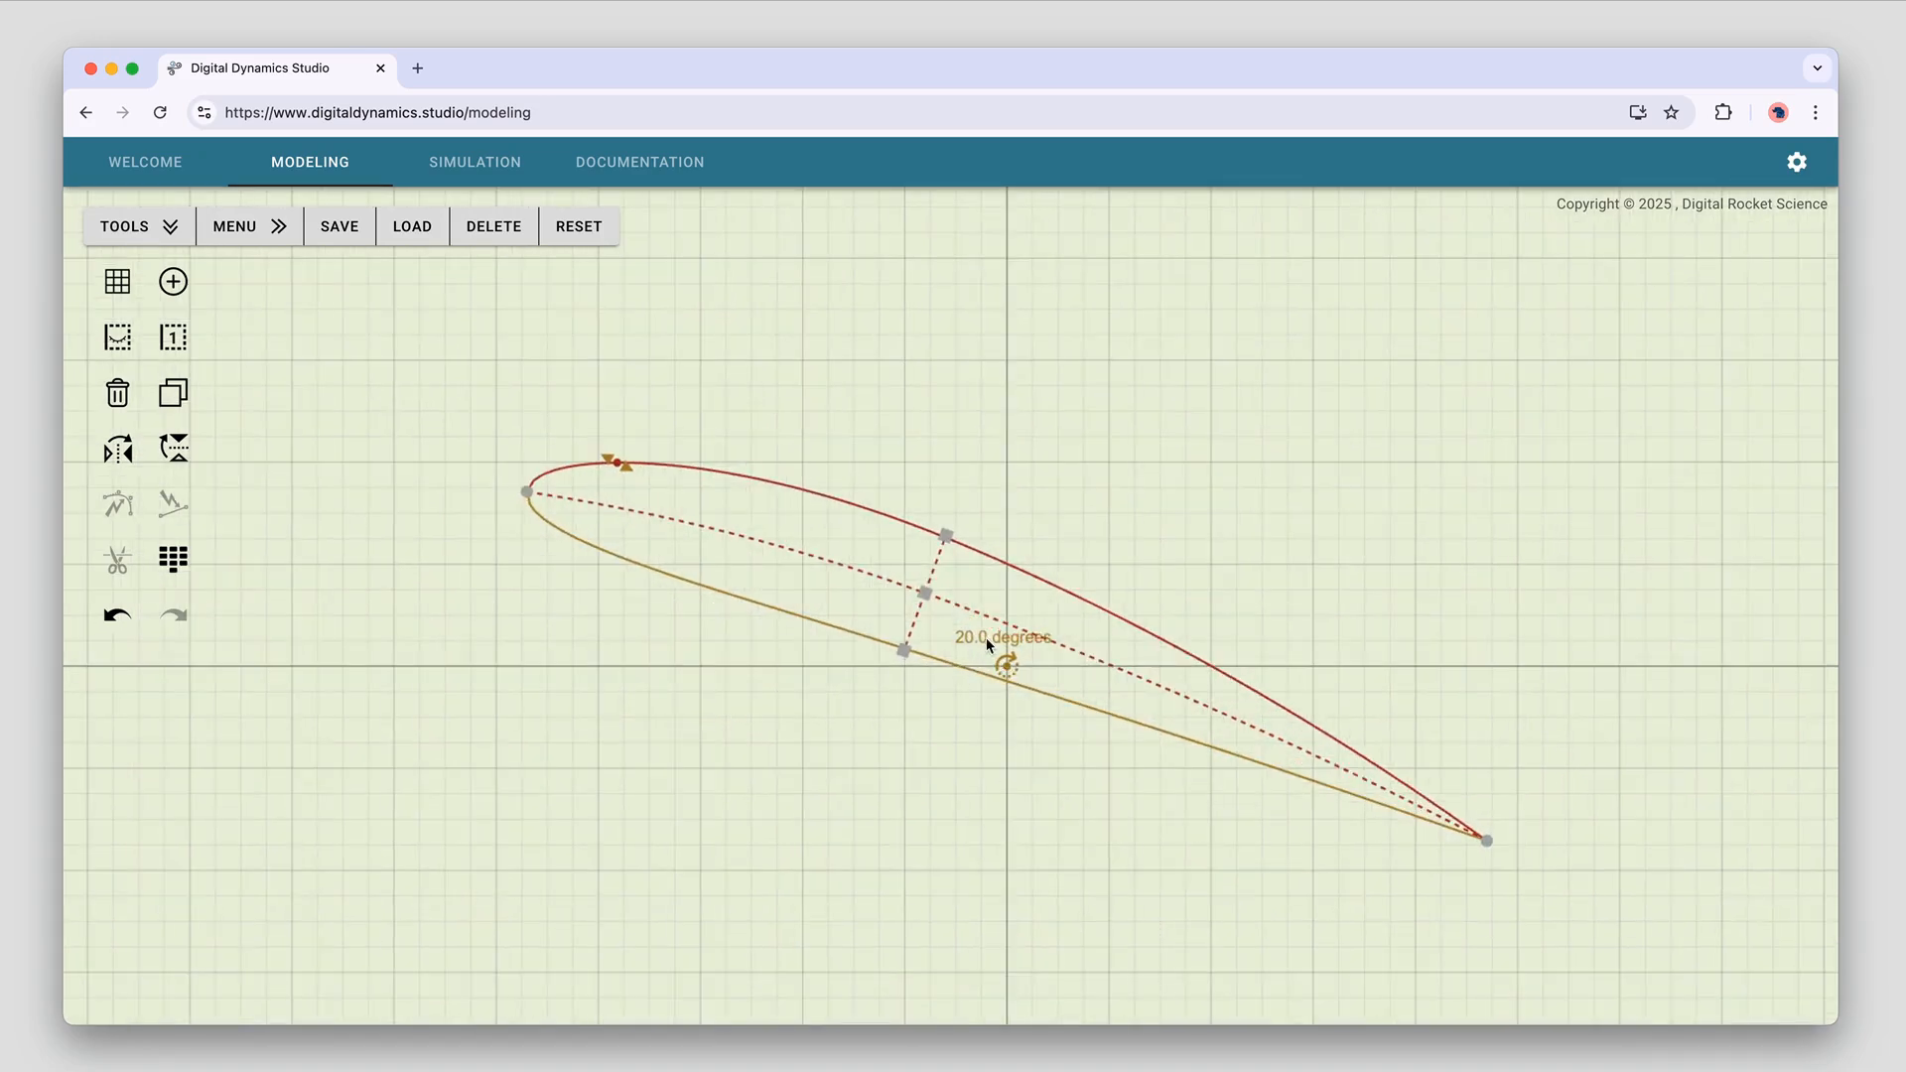
{"action": "left_click_drag", "start_coordinate": [617, 465], "coordinate": [641, 552]}
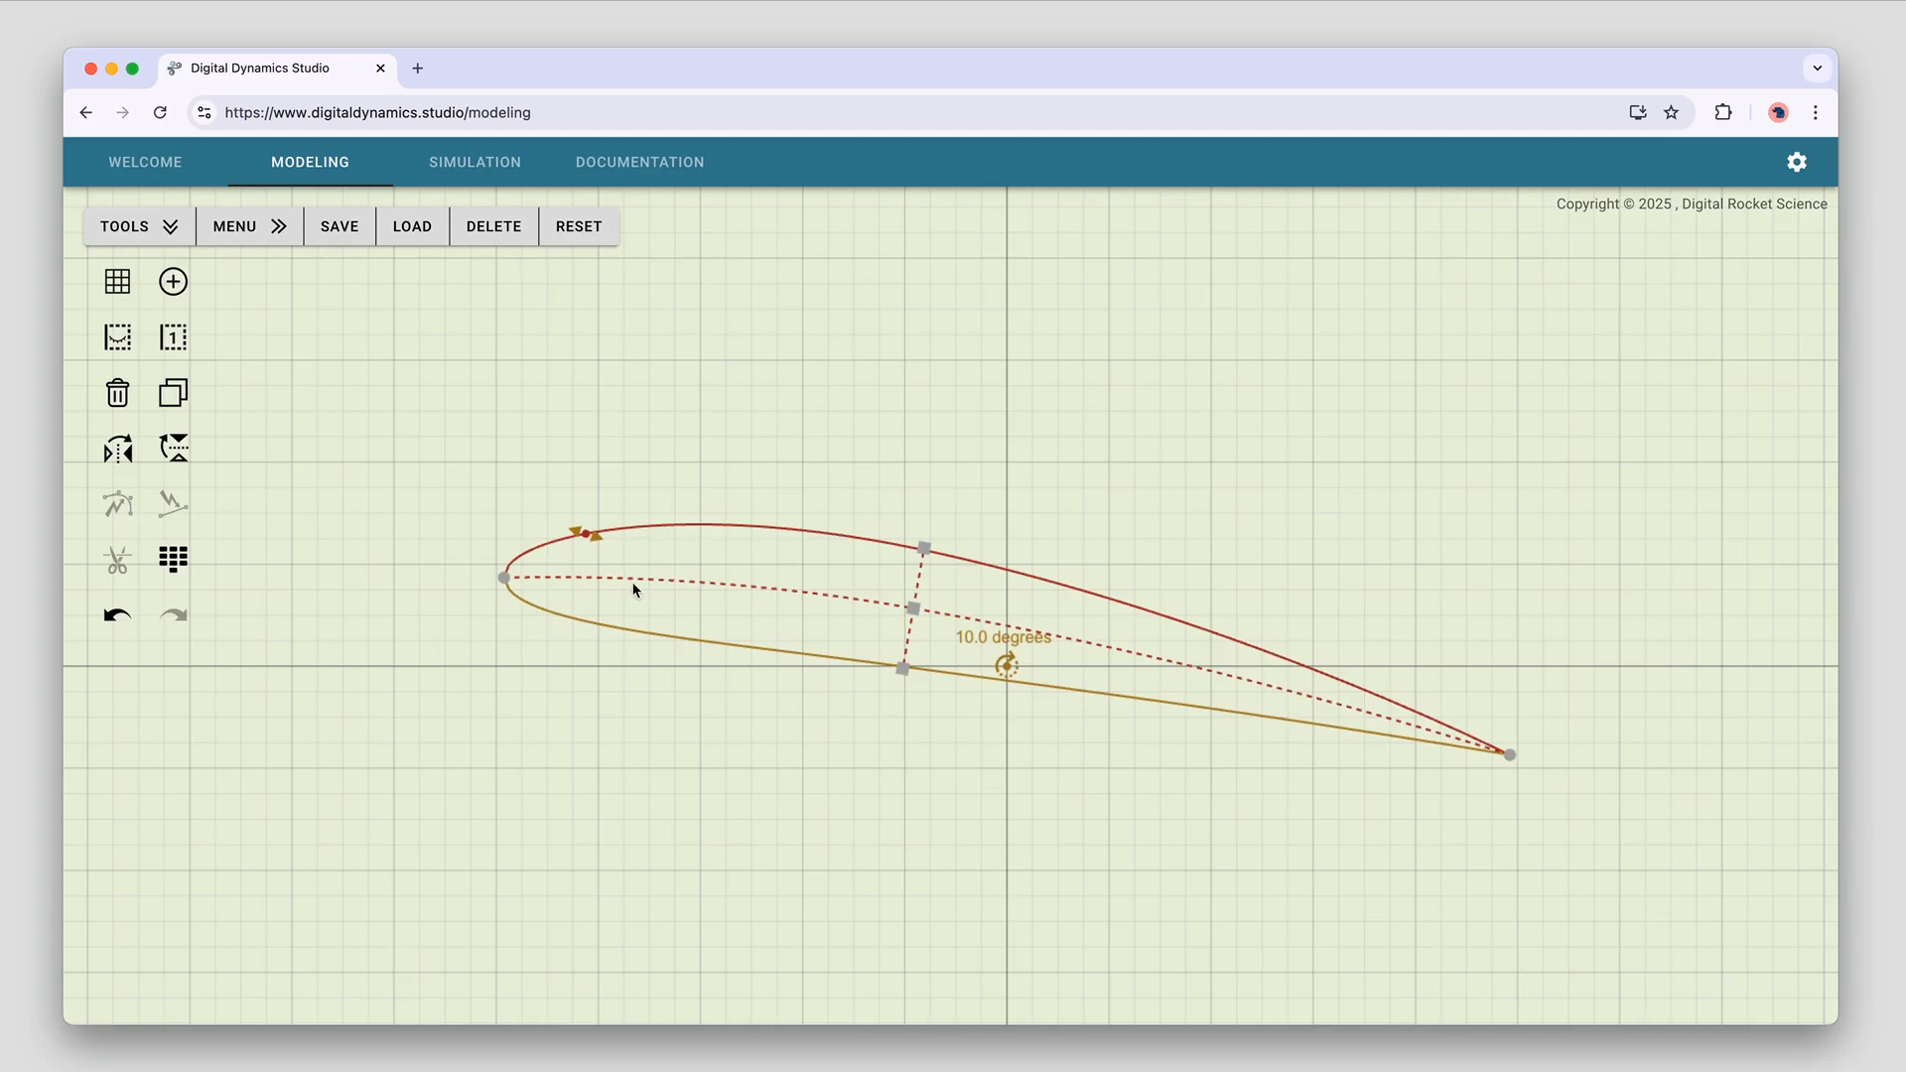
{"action": "mouse_move", "coordinate": [586, 536]}
{"action": "left_mouse_down"}
{"action": "mouse_move", "coordinate": [618, 490]}
{"action": "mouse_move", "coordinate": [593, 539]}
{"action": "left_mouse_up"}
{"action": "left_click", "coordinate": [121, 290]}
{"action": "mouse_move", "coordinate": [585, 536]}
{"action": "left_mouse_down"}
{"action": "mouse_move", "coordinate": [689, 406]}
{"action": "mouse_move", "coordinate": [515, 770]}
{"action": "mouse_move", "coordinate": [613, 379]}
{"action": "mouse_move", "coordinate": [501, 658]}
{"action": "mouse_move", "coordinate": [527, 540]}
{"action": "mouse_move", "coordinate": [586, 529]}
{"action": "mouse_move", "coordinate": [627, 465]}
{"action": "mouse_move", "coordinate": [575, 553]}
{"action": "mouse_move", "coordinate": [557, 652]}
{"action": "mouse_move", "coordinate": [596, 502]}
{"action": "mouse_move", "coordinate": [583, 538]}
{"action": "left_mouse_up"}
{"action": "left_click", "coordinate": [130, 290]}
{"action": "scroll", "coordinate": [1043, 735], "scroll_direction": "down", "scroll_amount": 8}
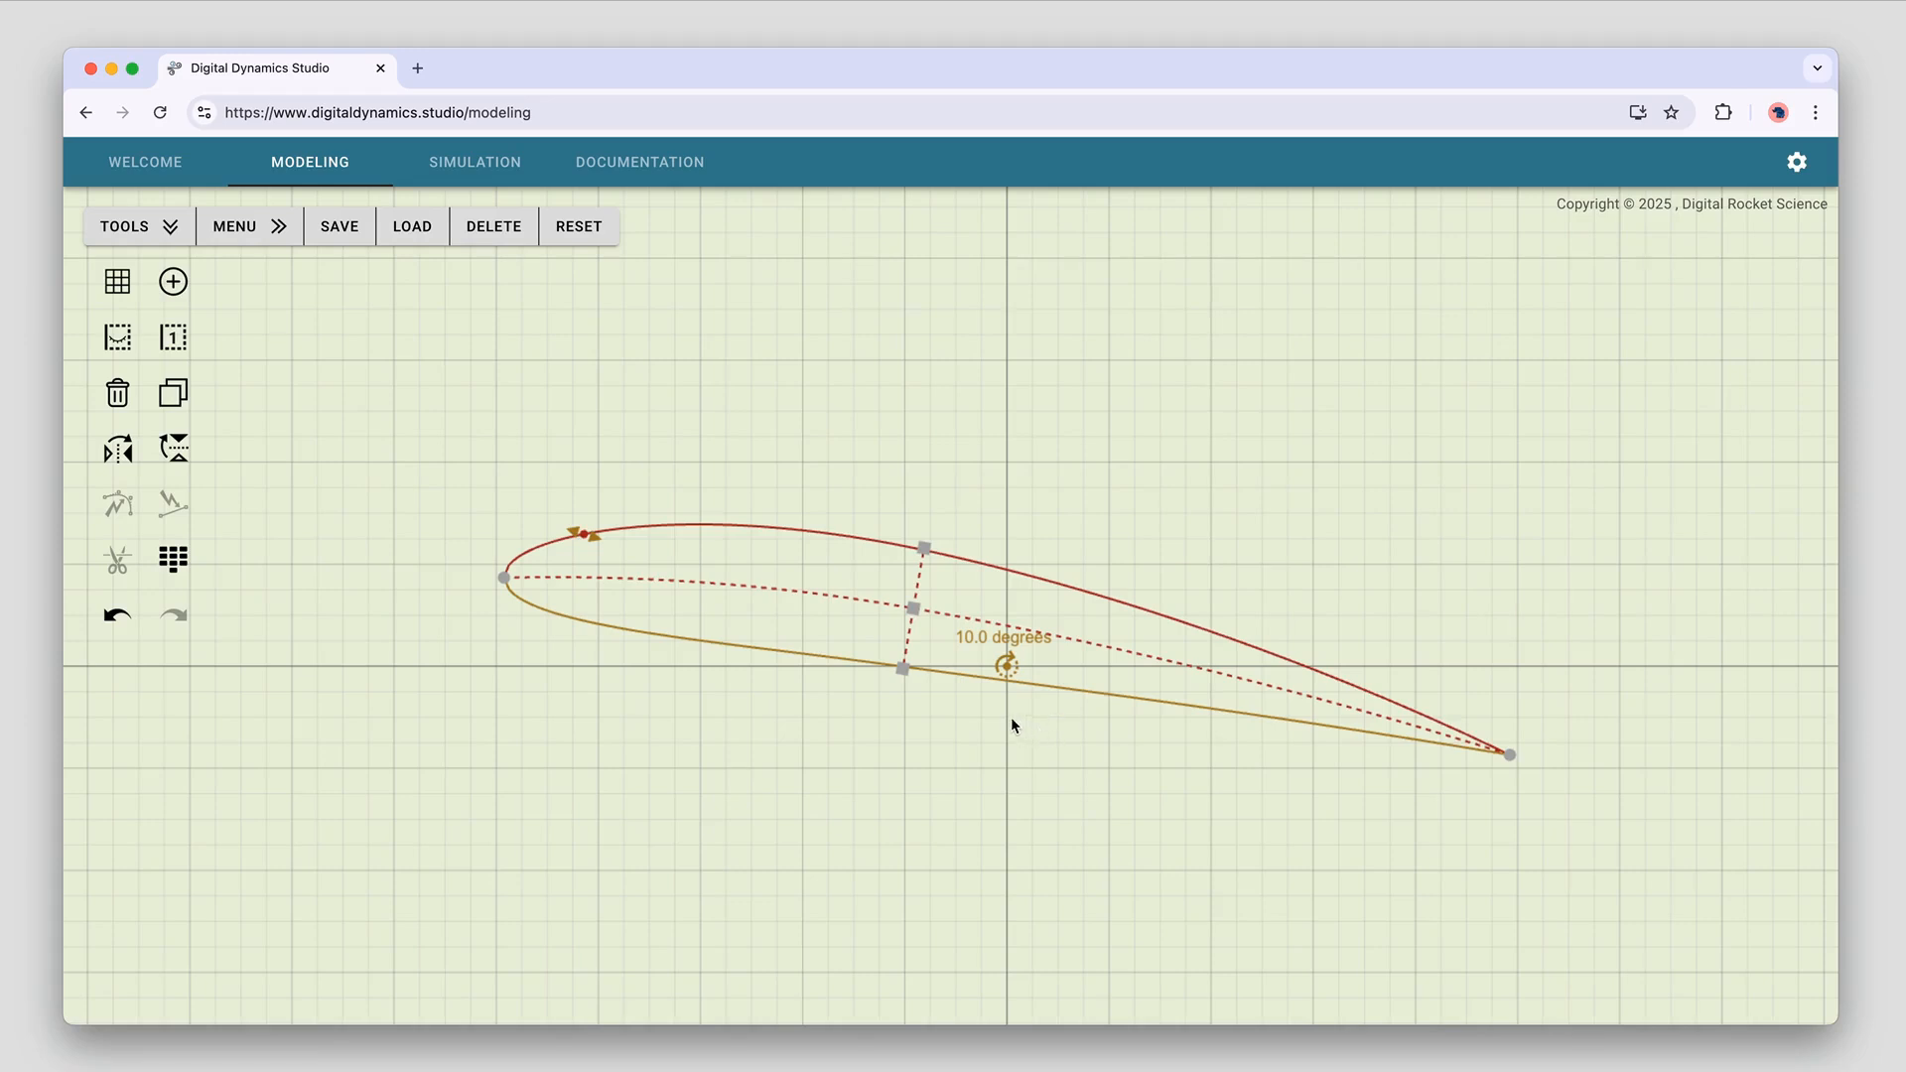
Frame the full domain and label boundaries: 1 airfoil, 2 inlet, 3 walls, 4 outlet
{"action": "scroll", "coordinate": [1047, 757], "scroll_direction": "down", "scroll_amount": 3}
{"action": "left_click", "coordinate": [1047, 757]}
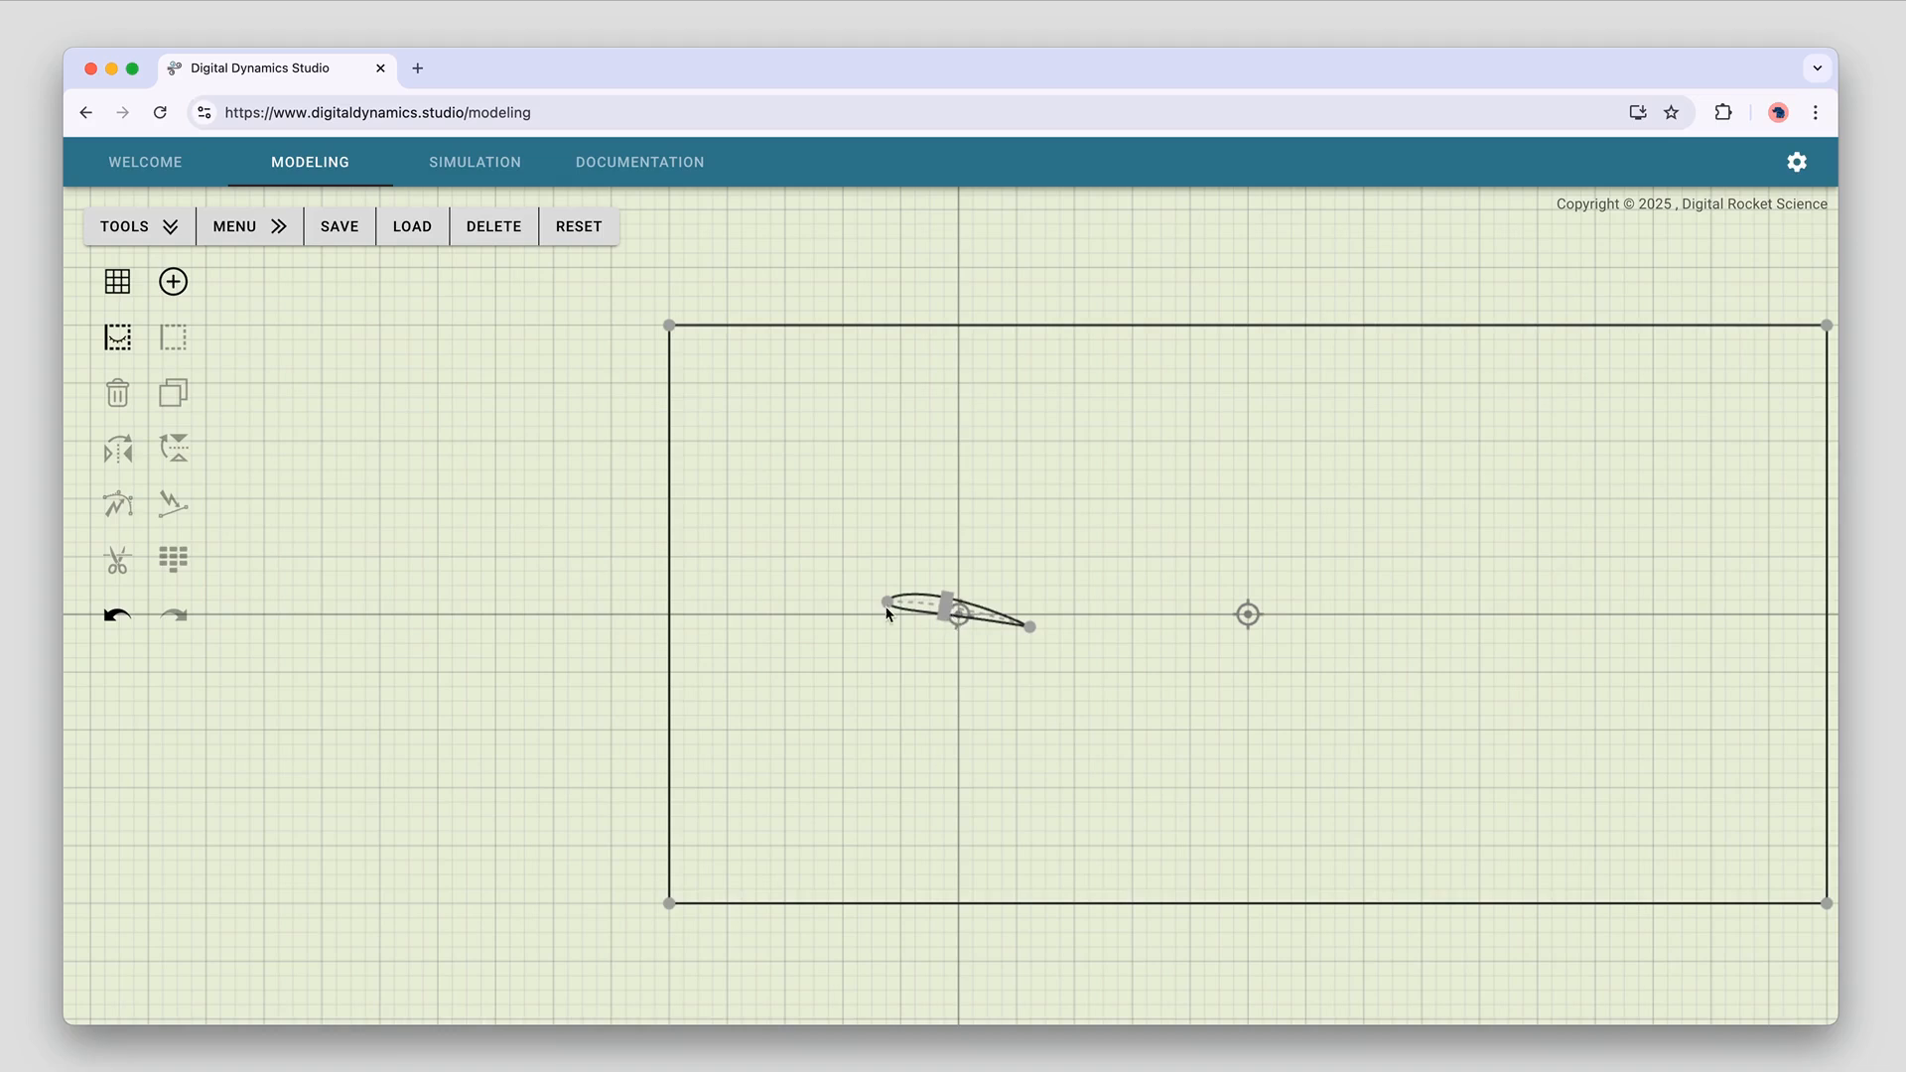
{"action": "left_click_drag", "start_coordinate": [1123, 744], "coordinate": [716, 749]}
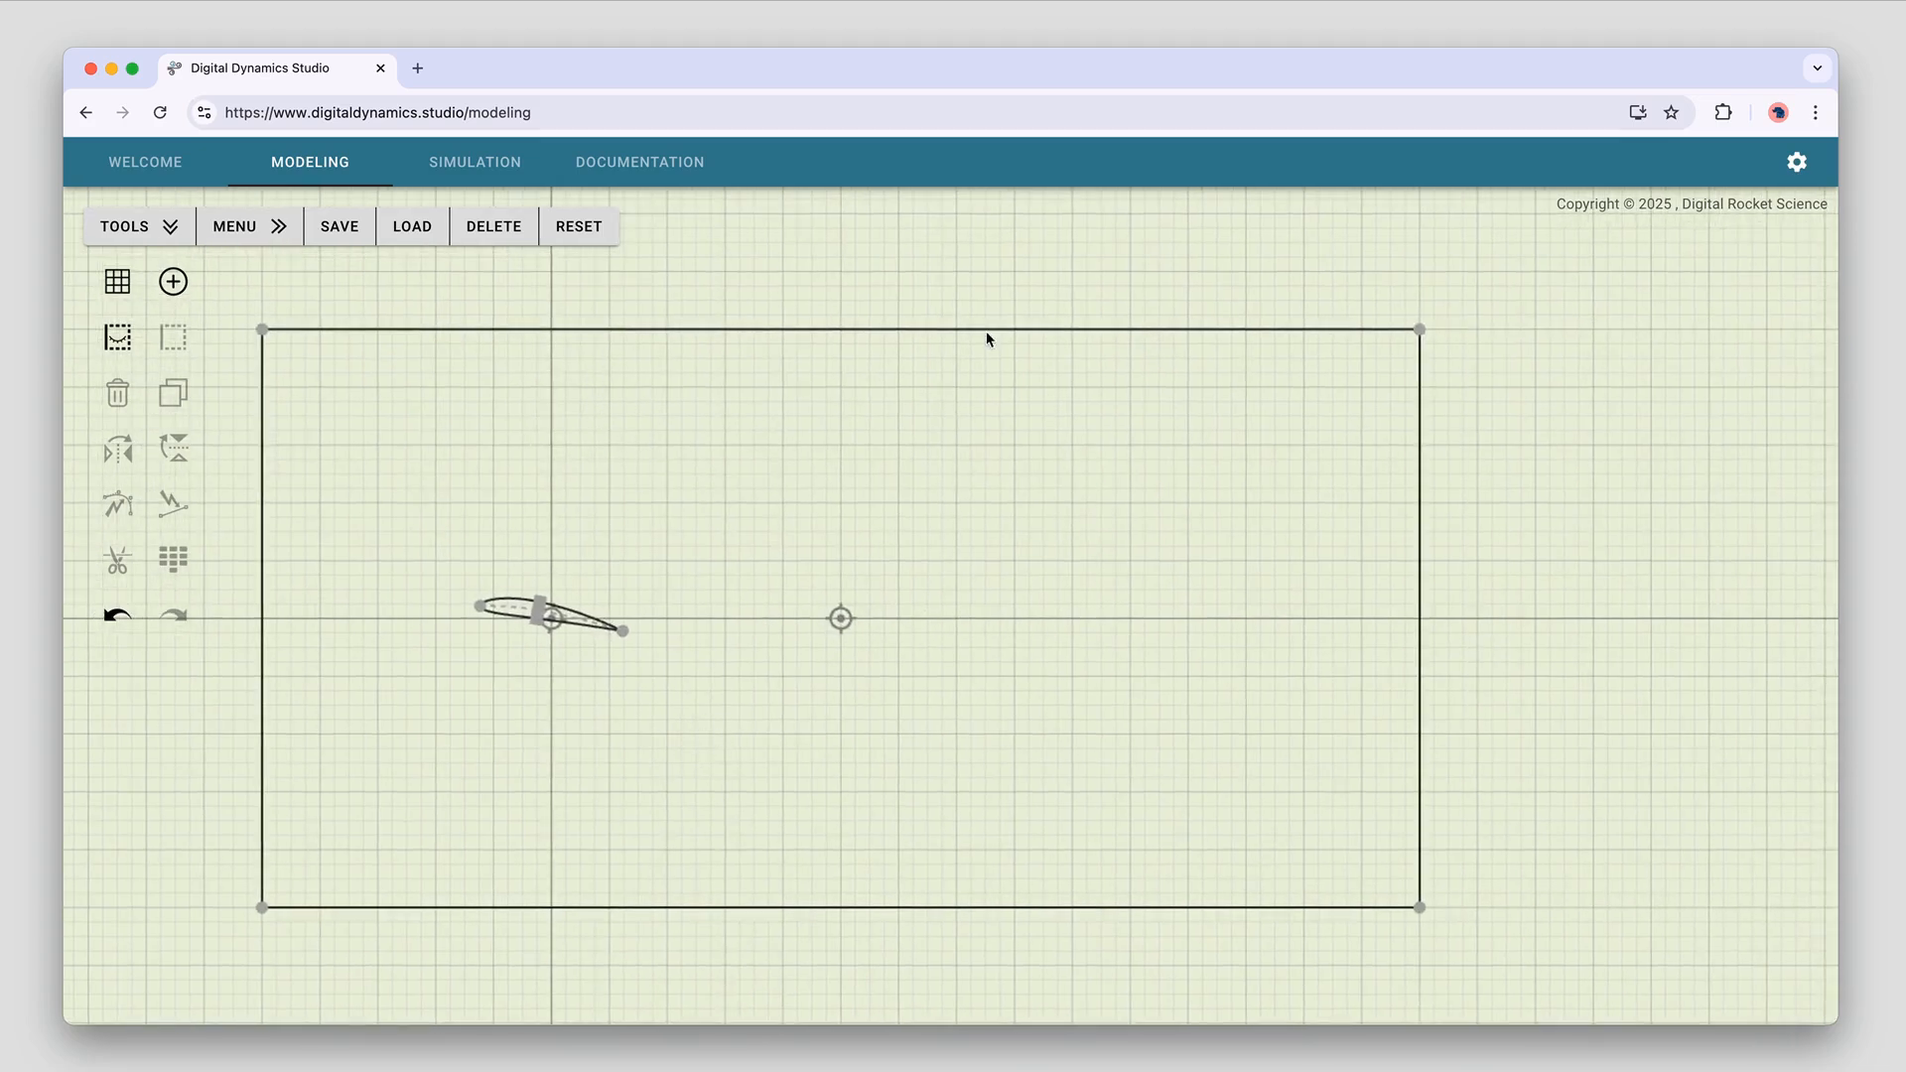
{"action": "left_click_drag", "start_coordinate": [421, 798], "coordinate": [660, 800]}
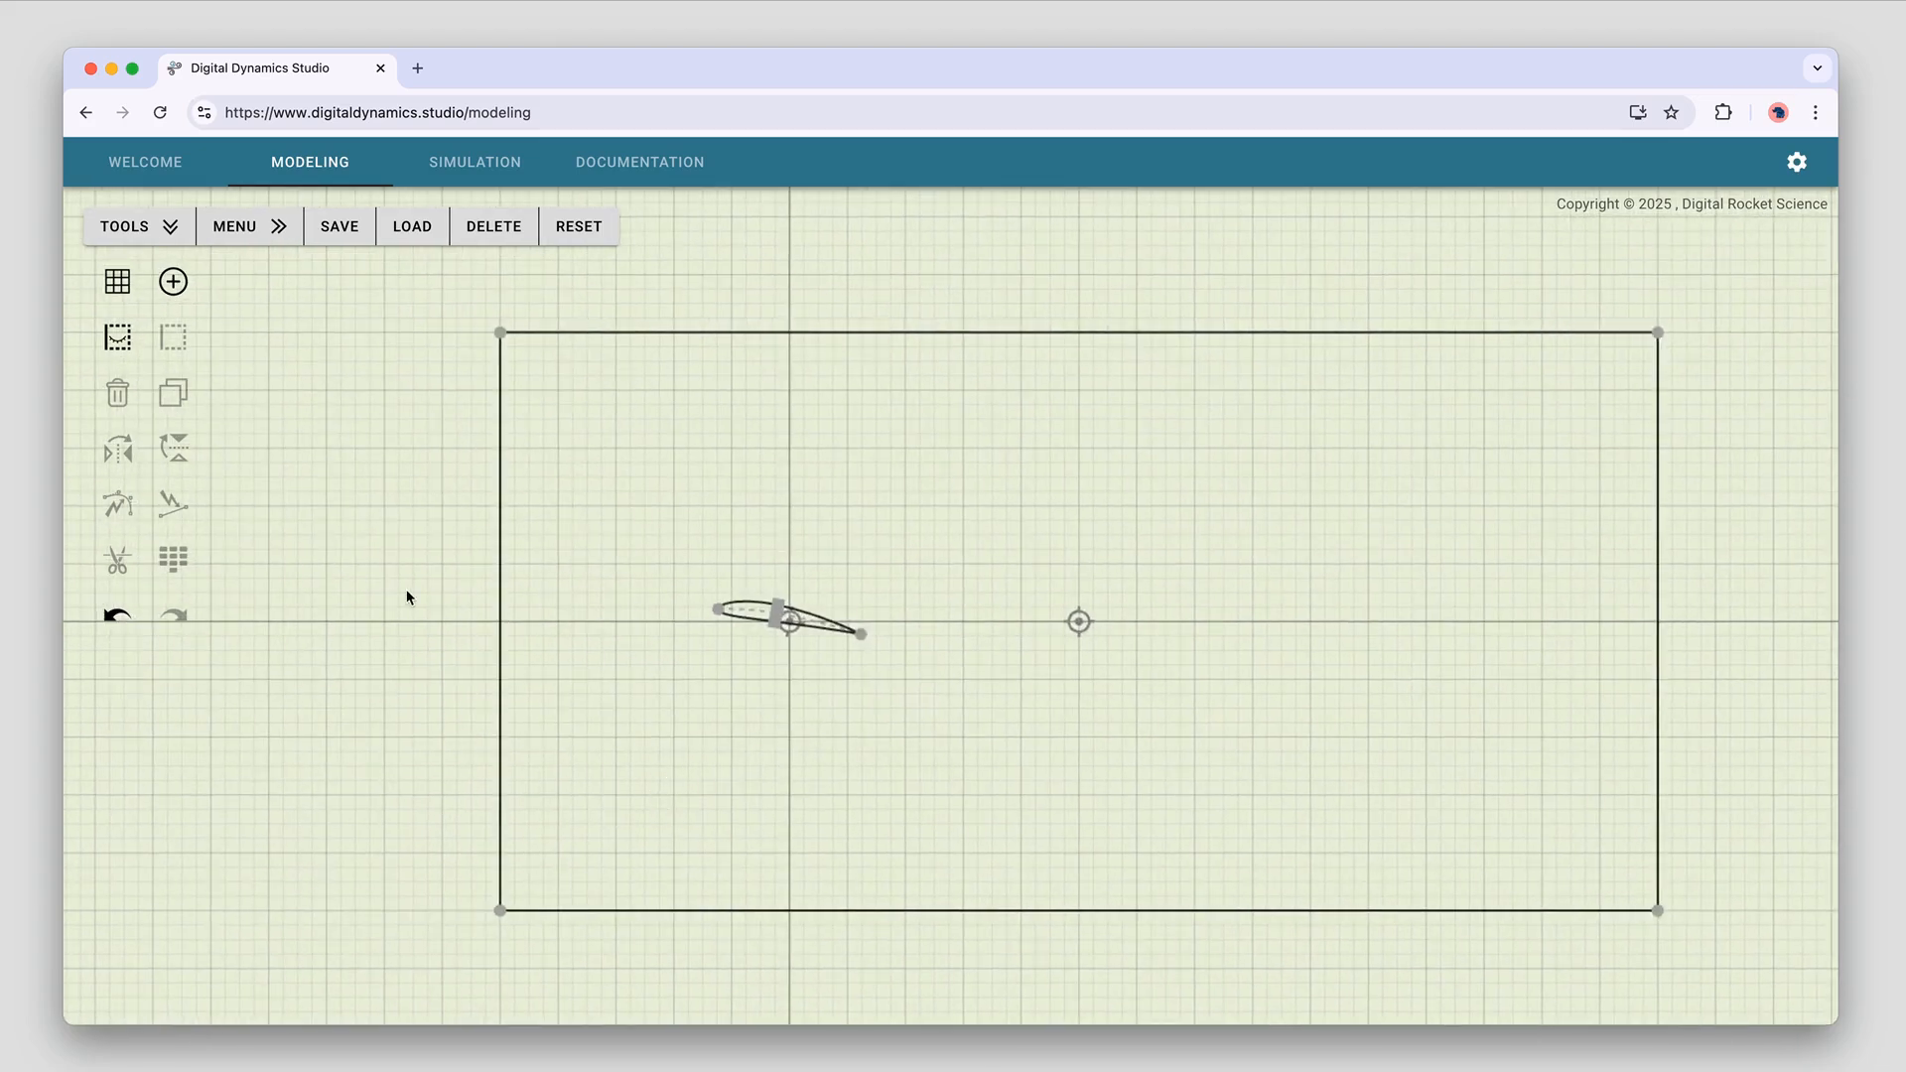
{"action": "left_click", "coordinate": [117, 337]}
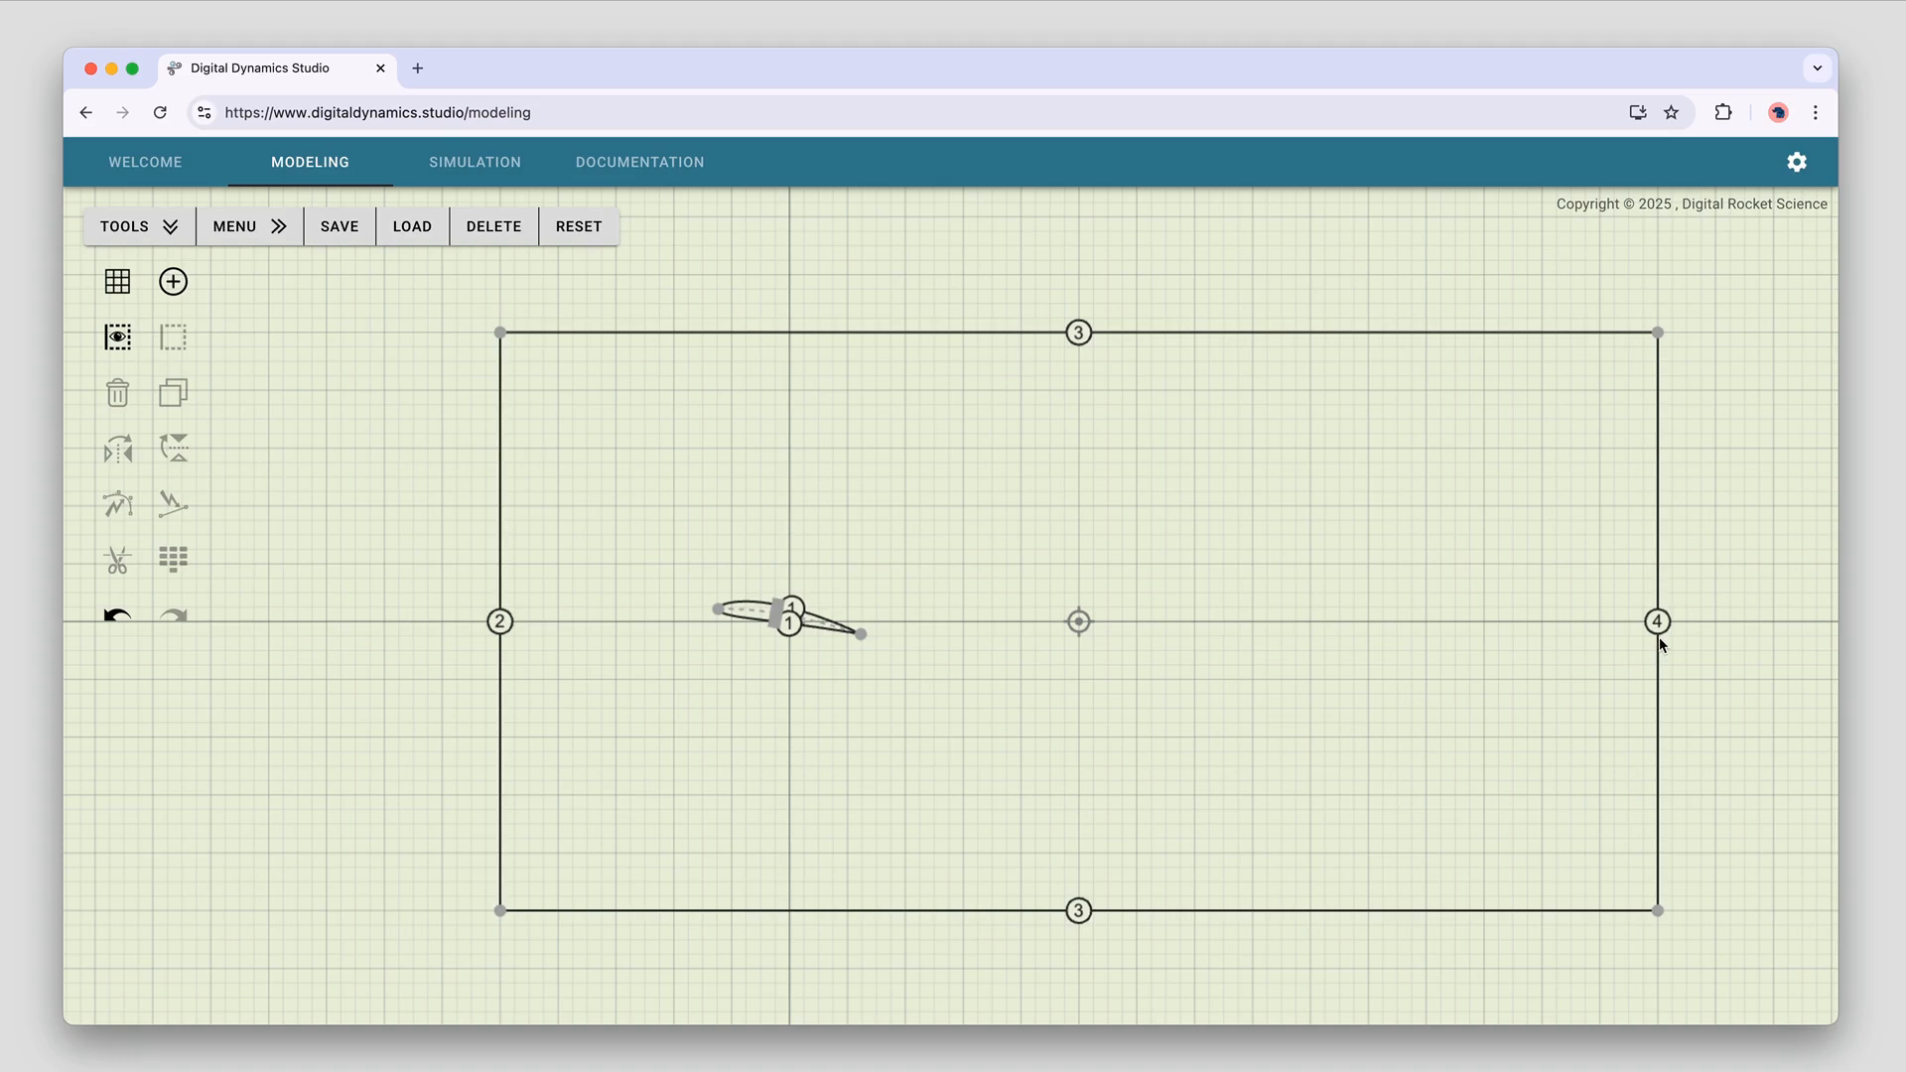
{"action": "scroll", "coordinate": [1303, 707], "scroll_direction": "up", "scroll_amount": 2}
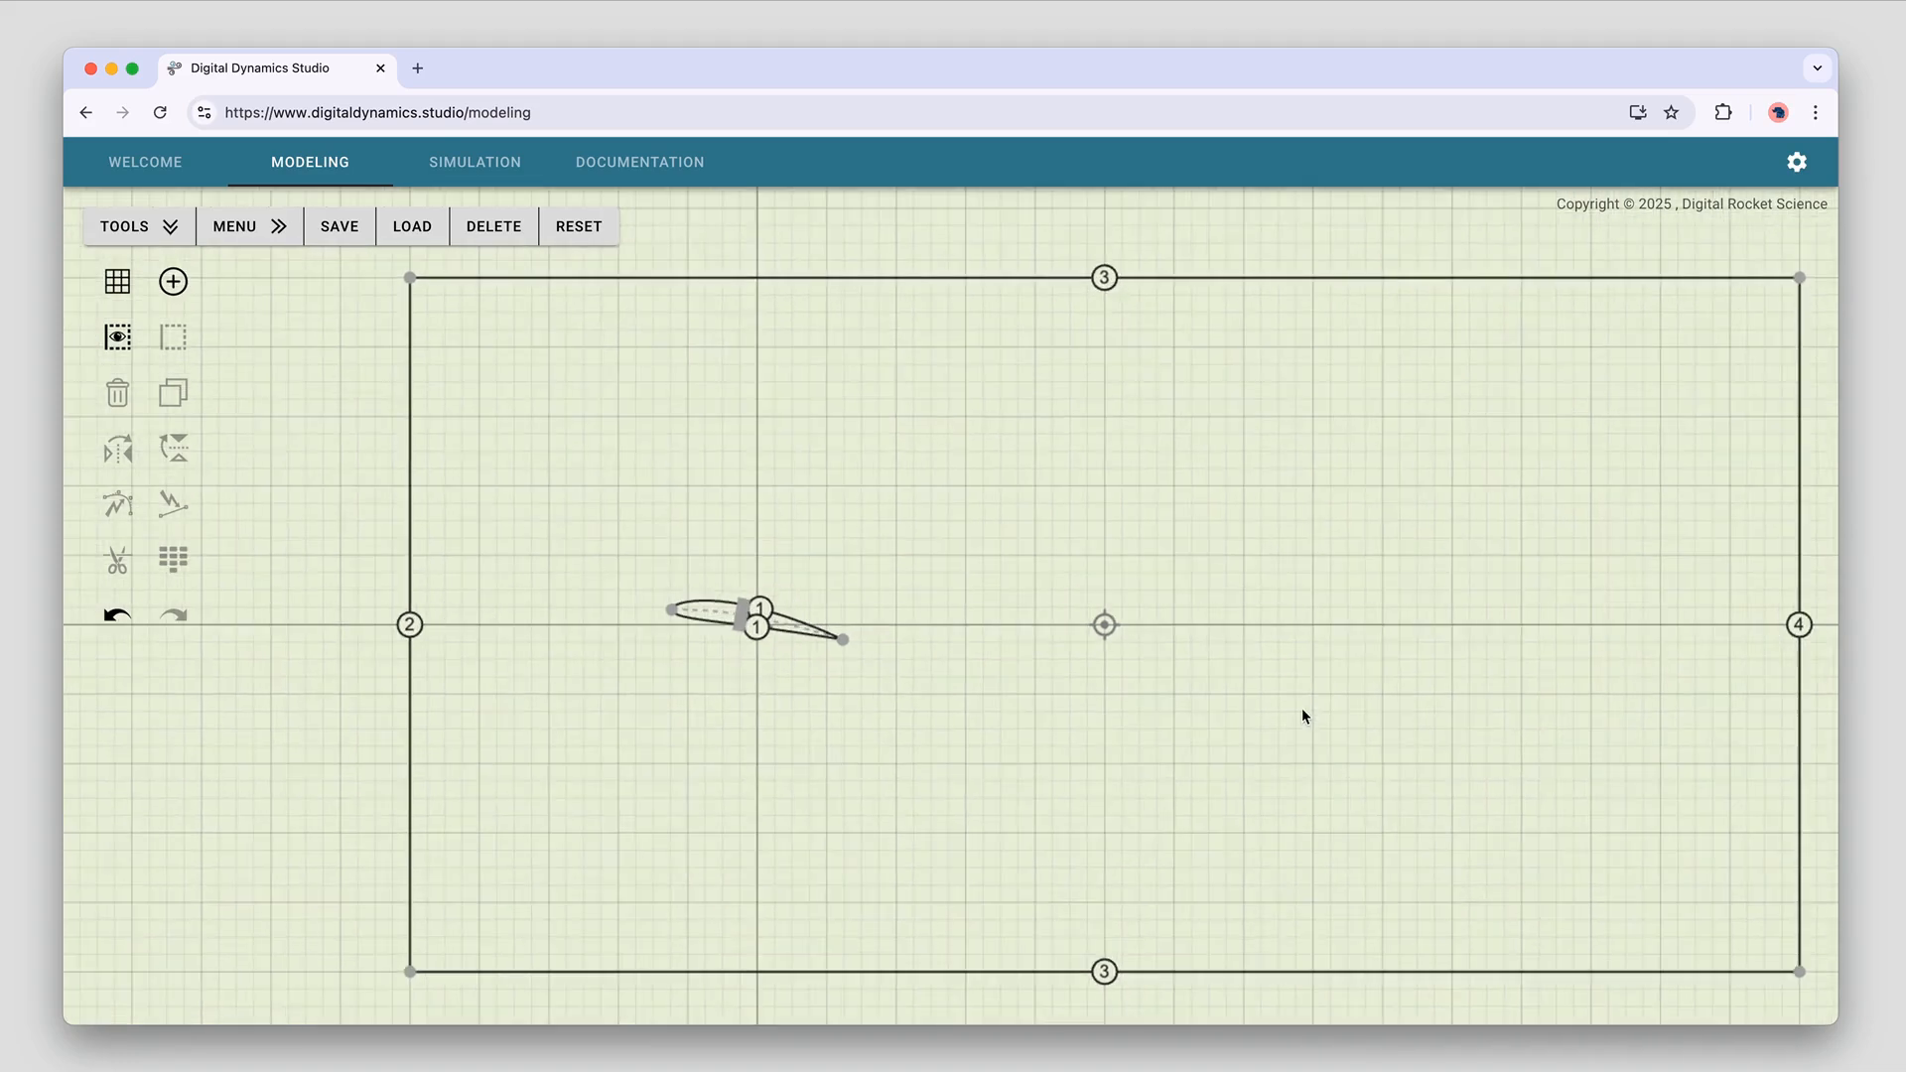
Show the NACA 4412 label and 10.0-degree angle, then switch to the SIMULATION page
{"action": "left_click_drag", "start_coordinate": [1302, 707], "coordinate": [1251, 717]}
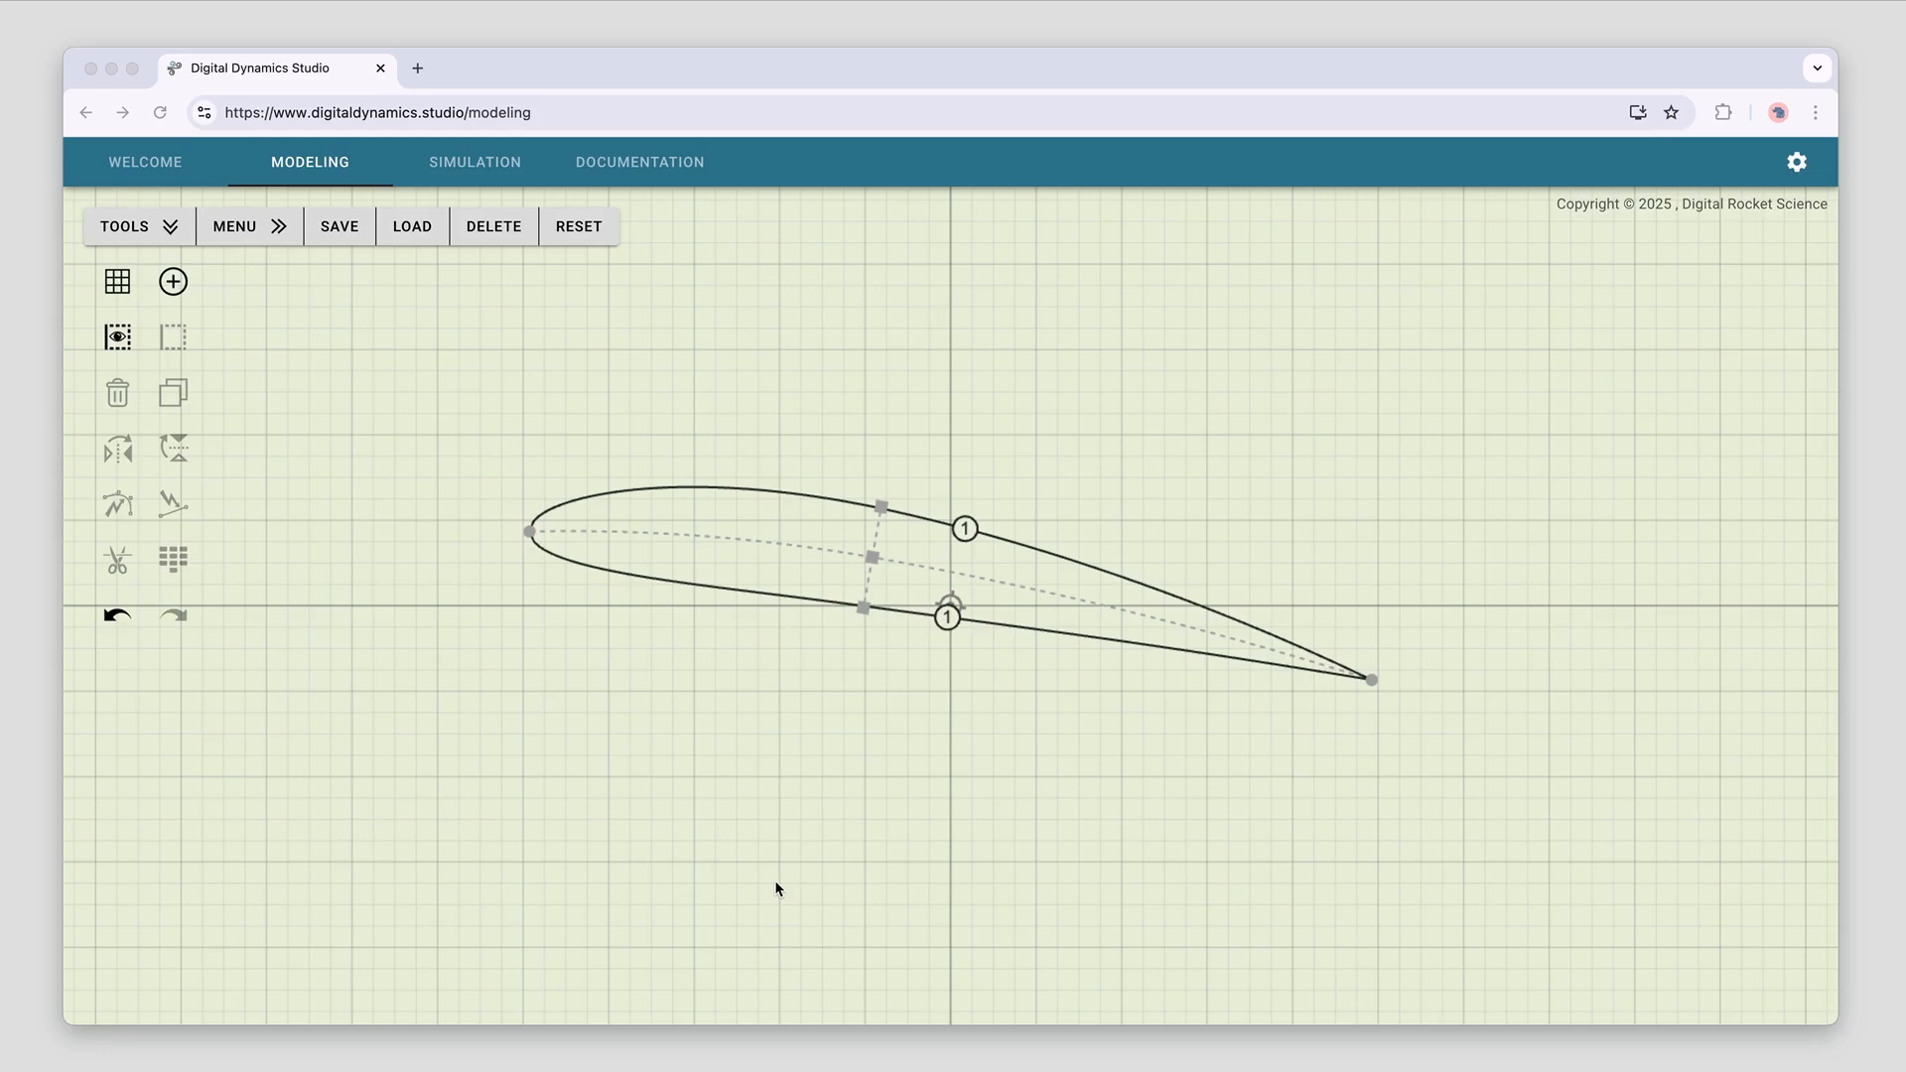
{"action": "left_click", "coordinate": [872, 558]}
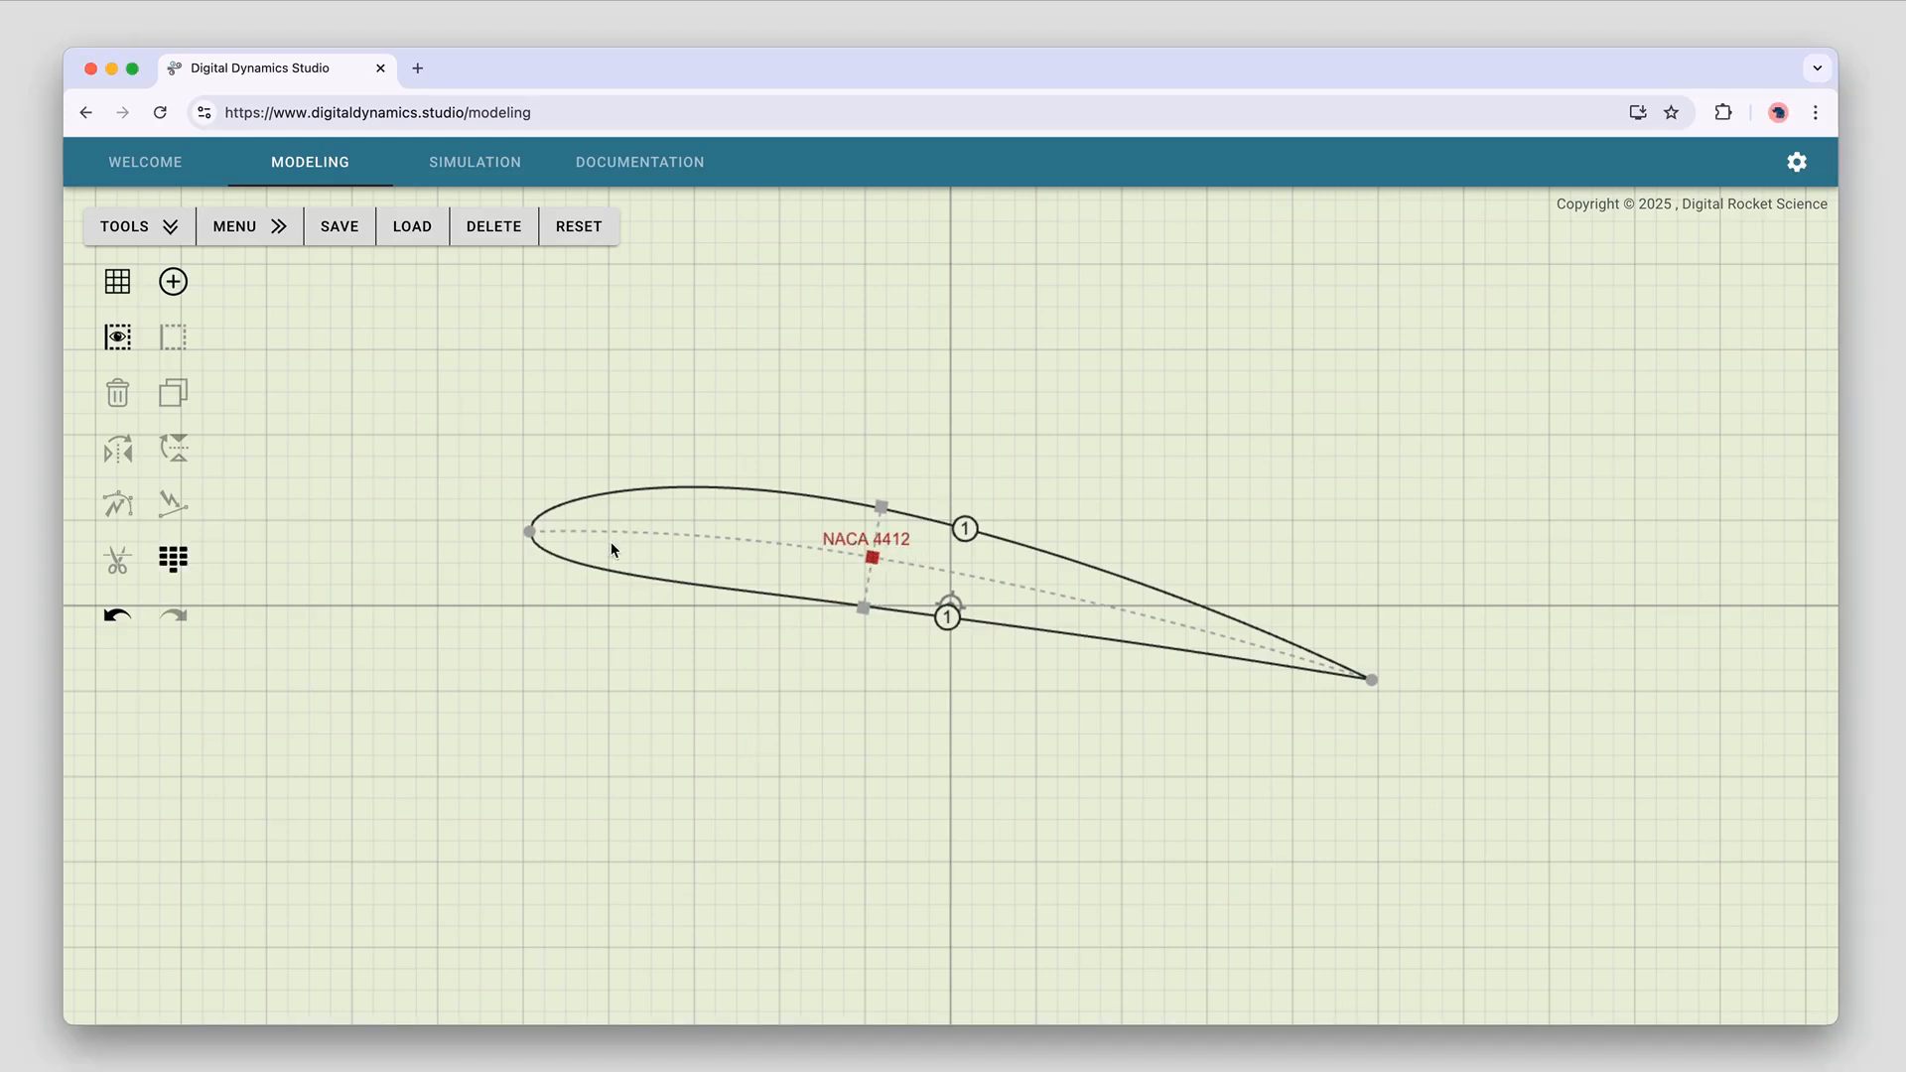
{"action": "left_click", "coordinate": [580, 501]}
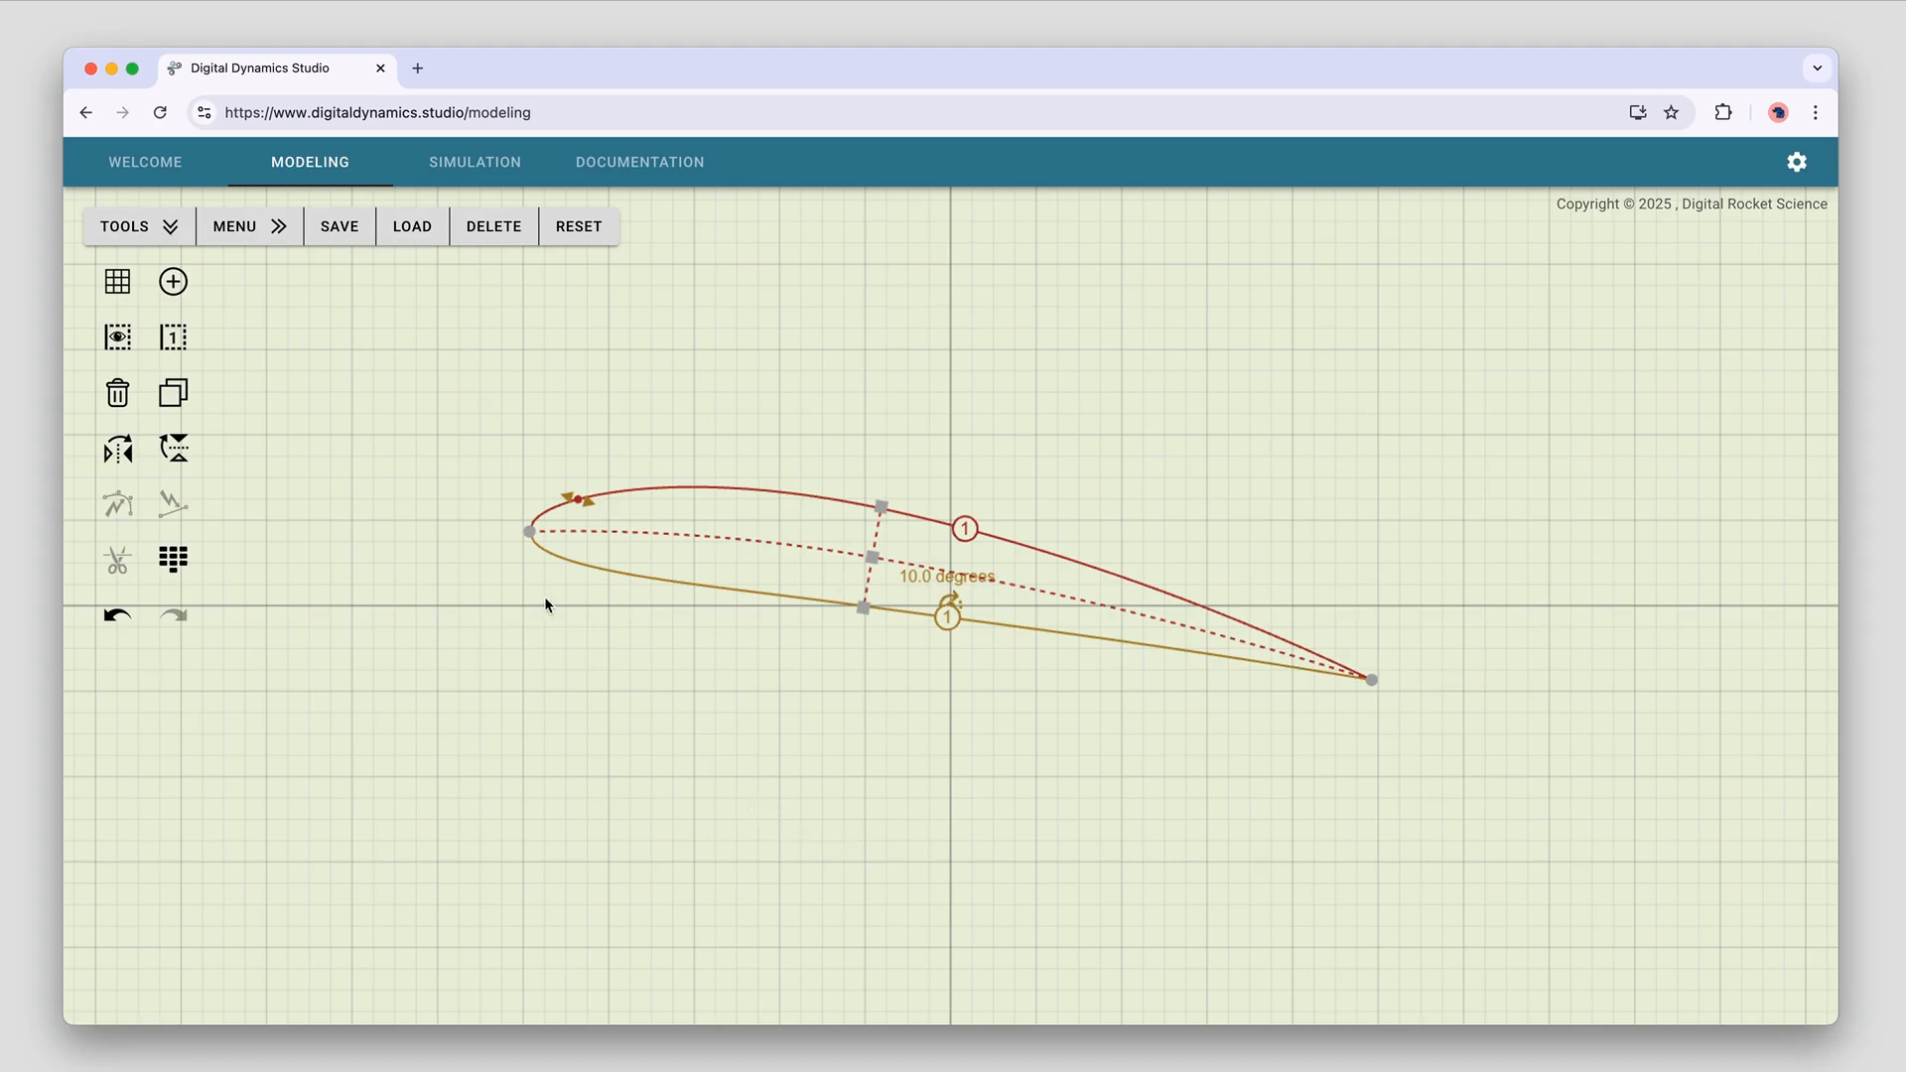
{"action": "left_click", "coordinate": [459, 171]}
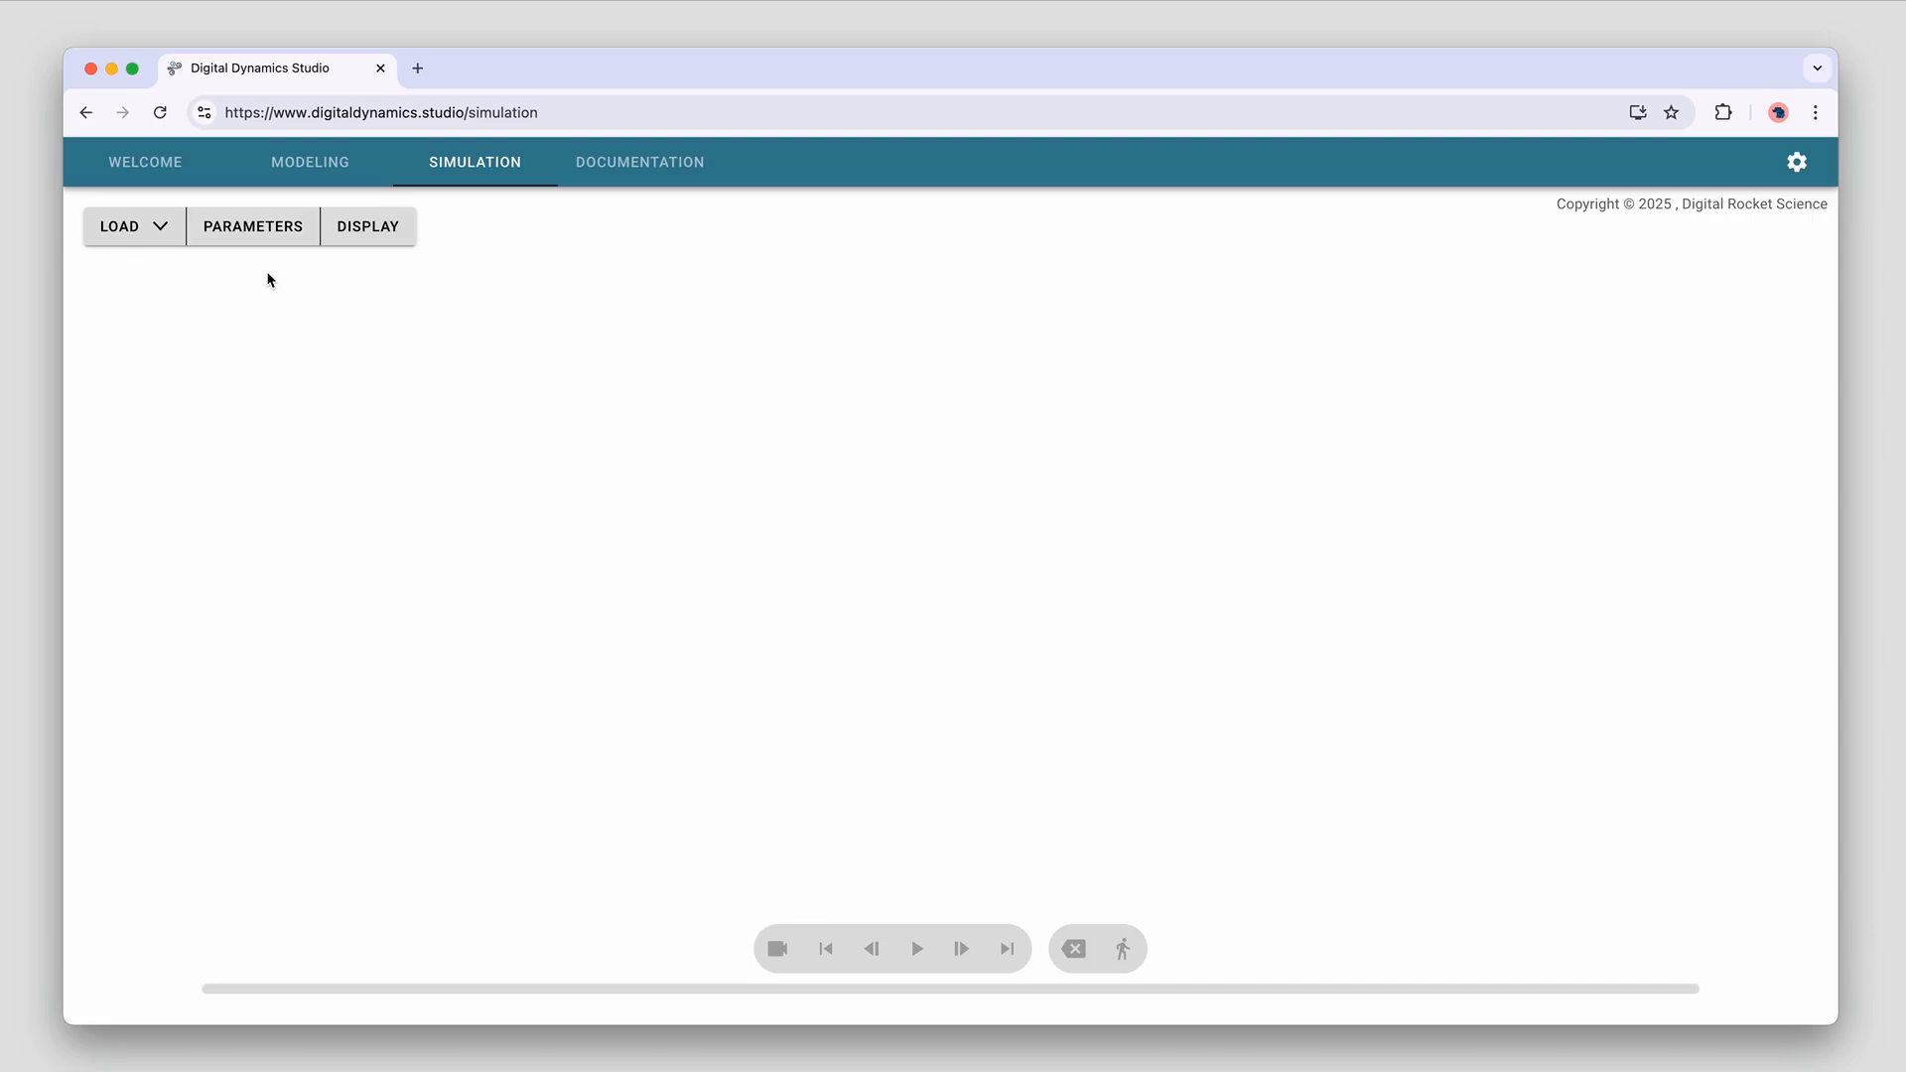
Recheck the airfoil on the modeling page, then load Current Model into the simulation
{"action": "left_click", "coordinate": [153, 230]}
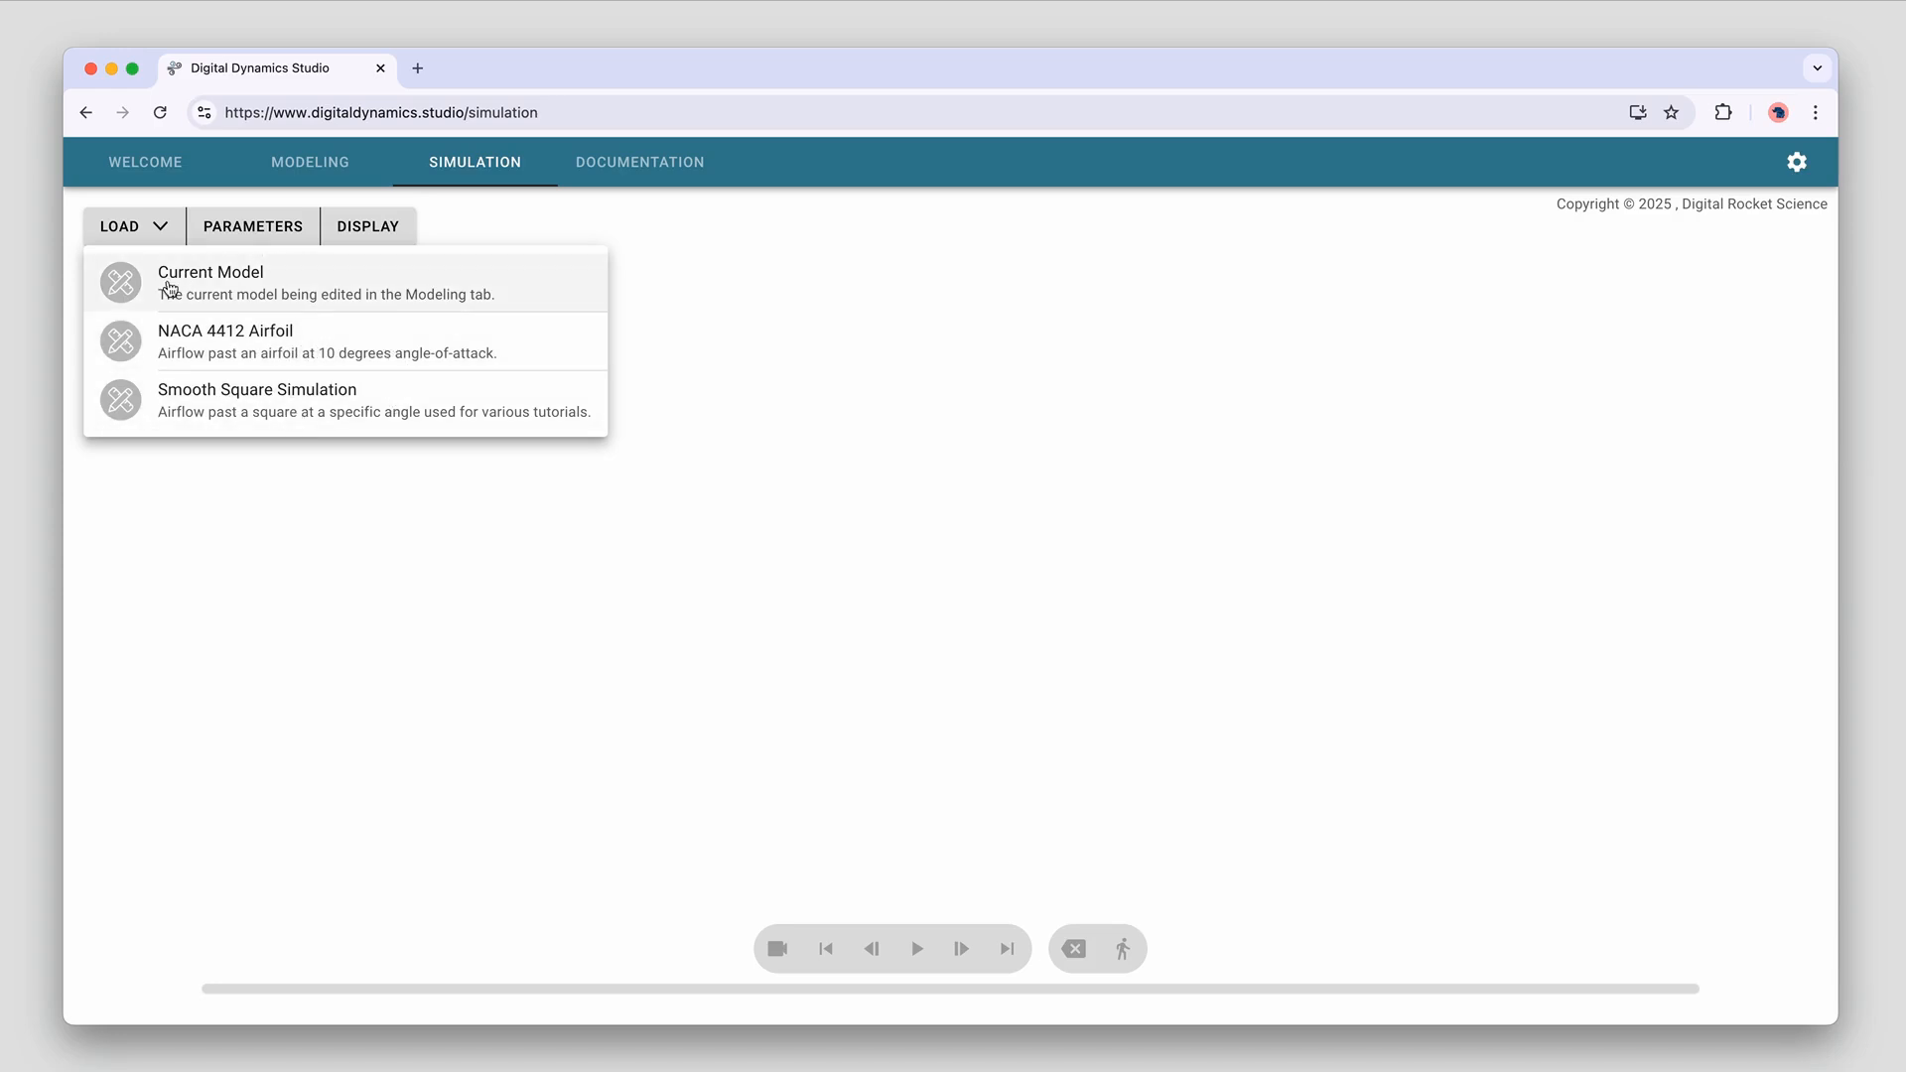
{"action": "left_click", "coordinate": [320, 161]}
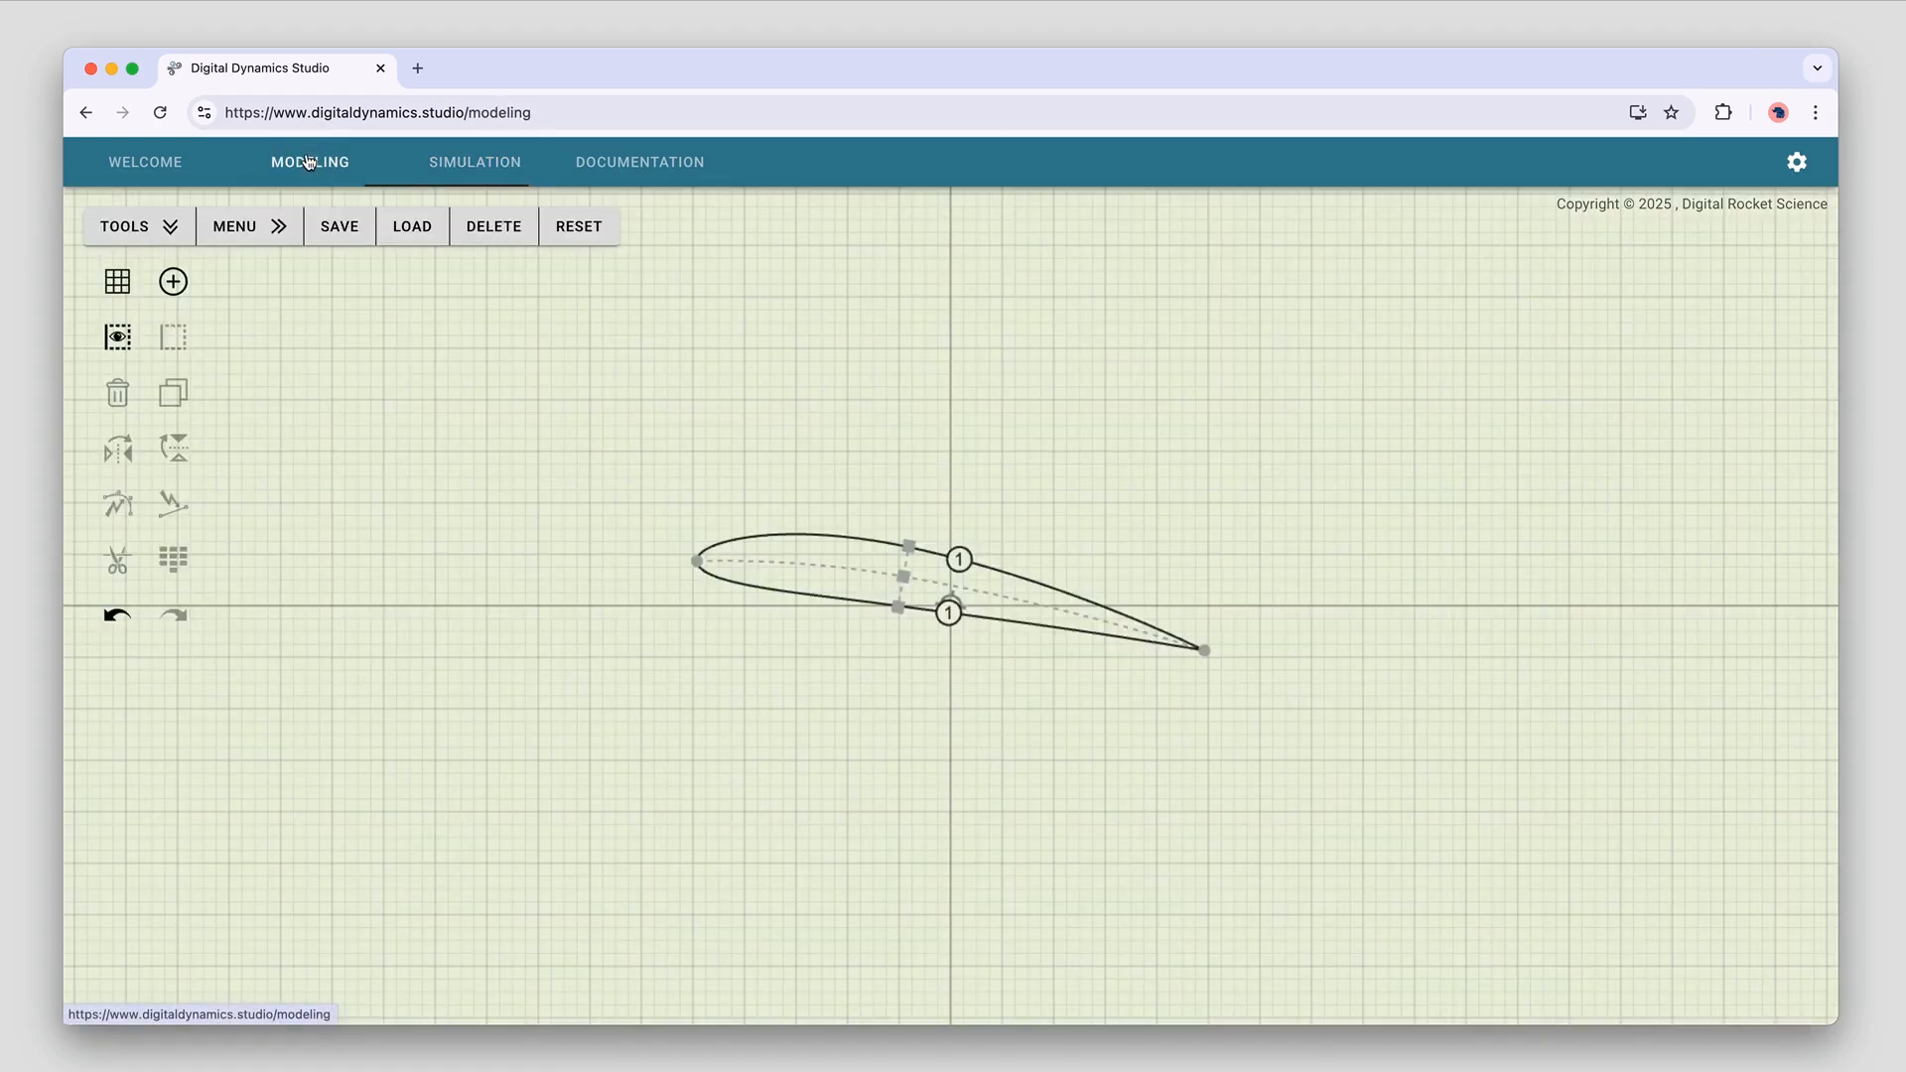
{"action": "left_click", "coordinate": [899, 606]}
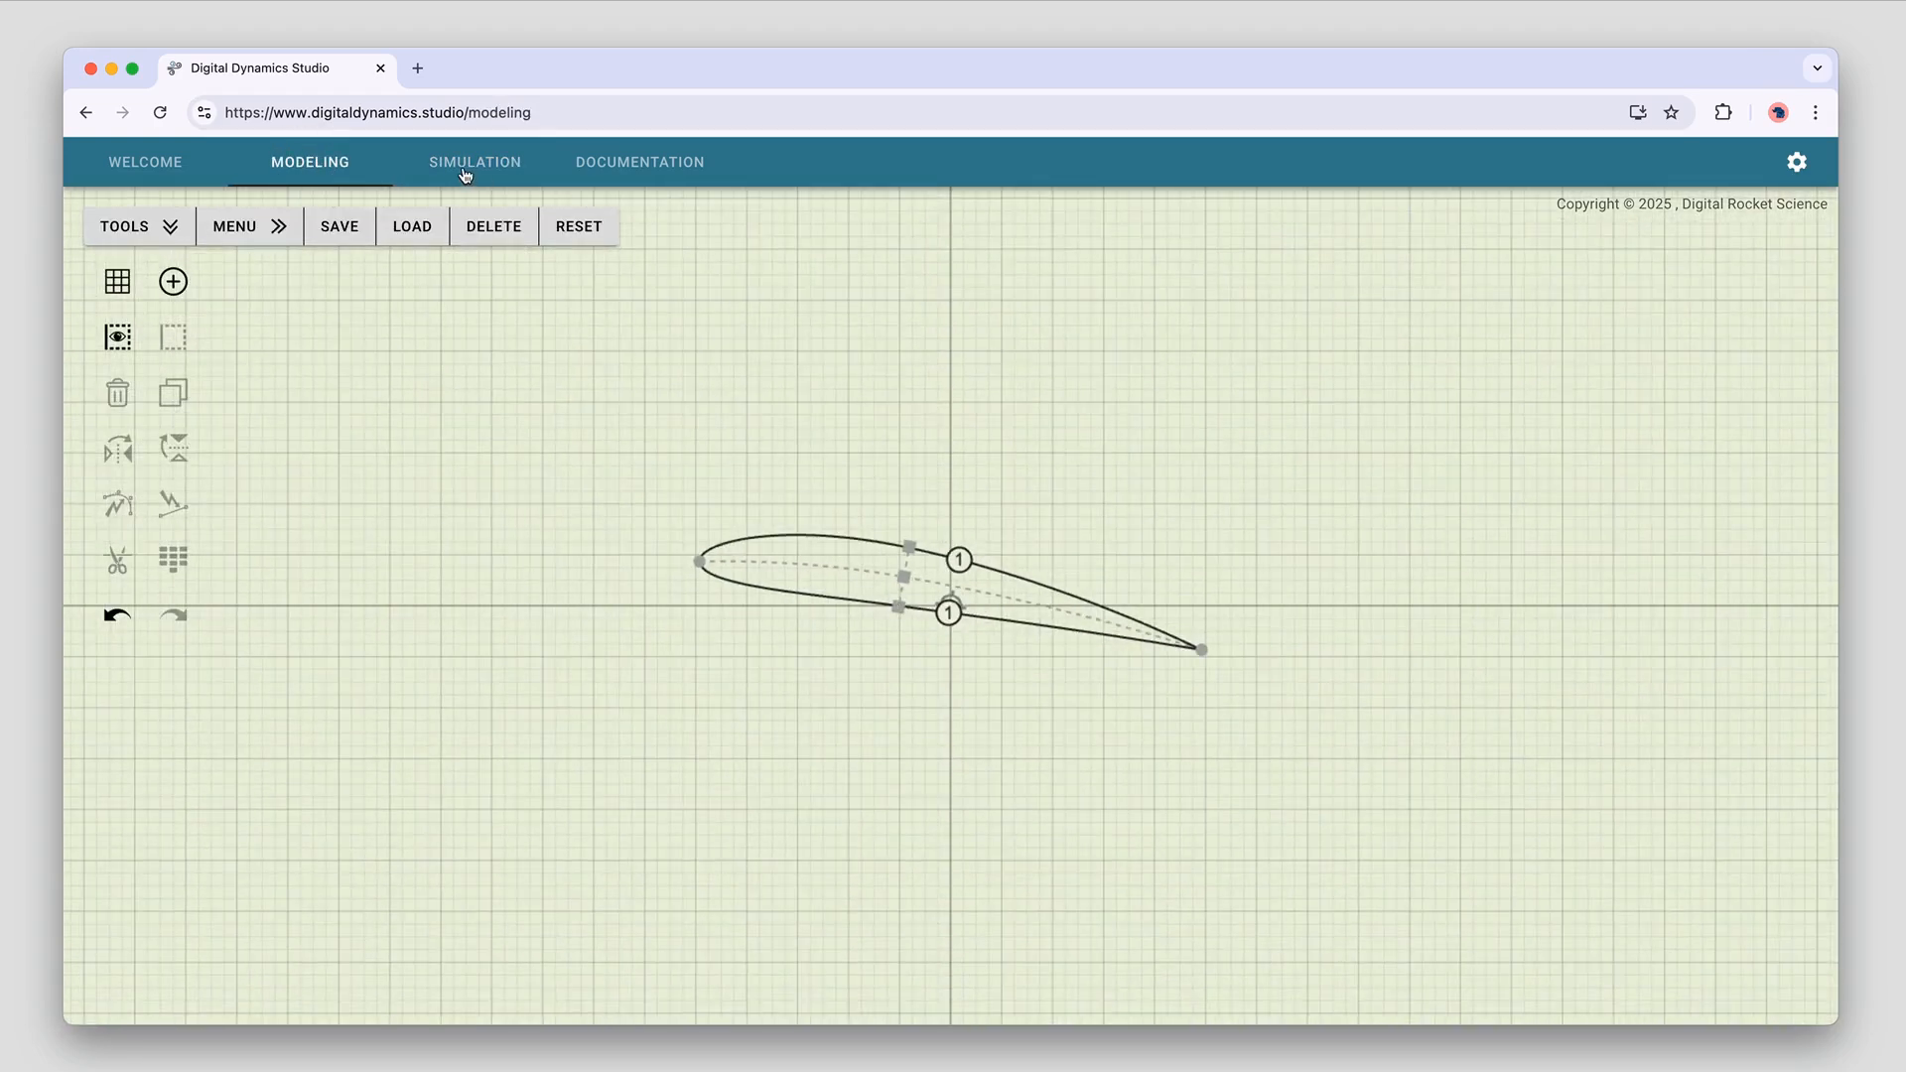
{"action": "left_click", "coordinate": [467, 164]}
{"action": "left_click", "coordinate": [144, 208]}
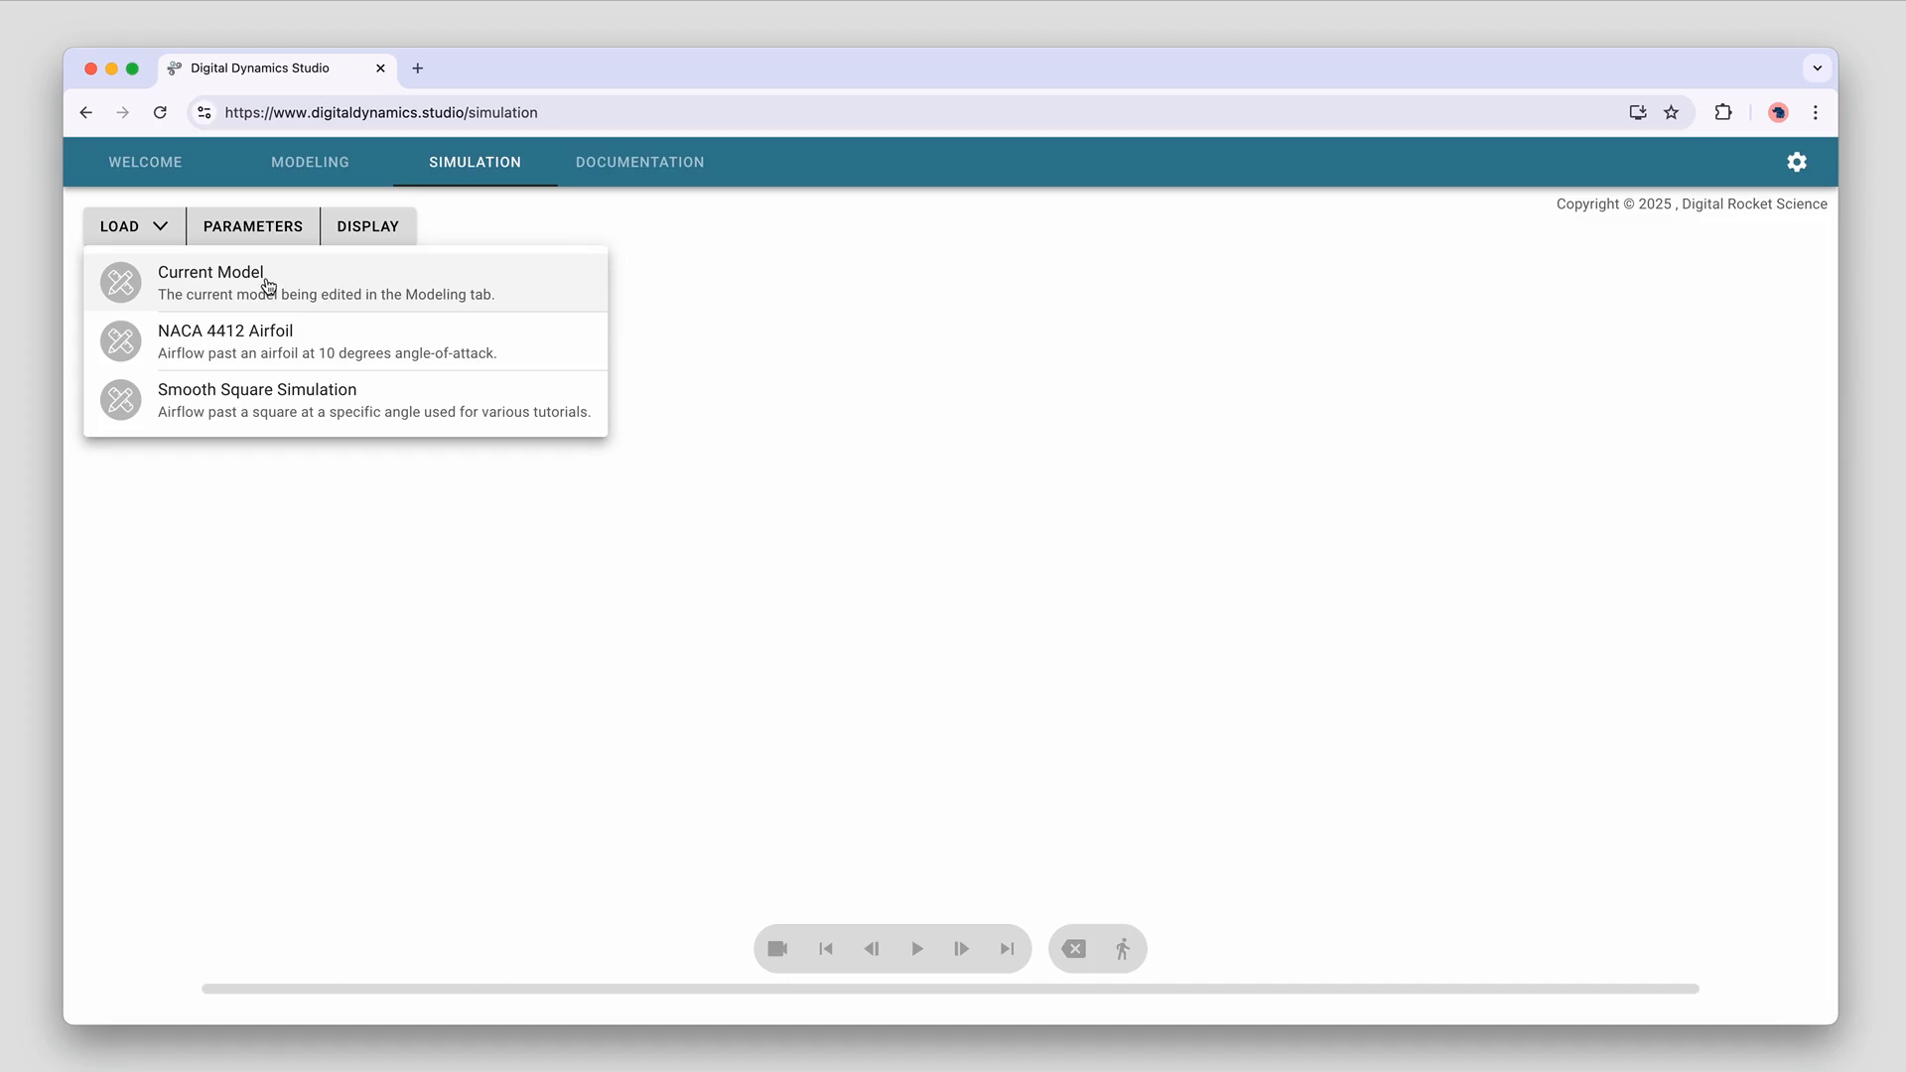
{"action": "left_click", "coordinate": [268, 286]}
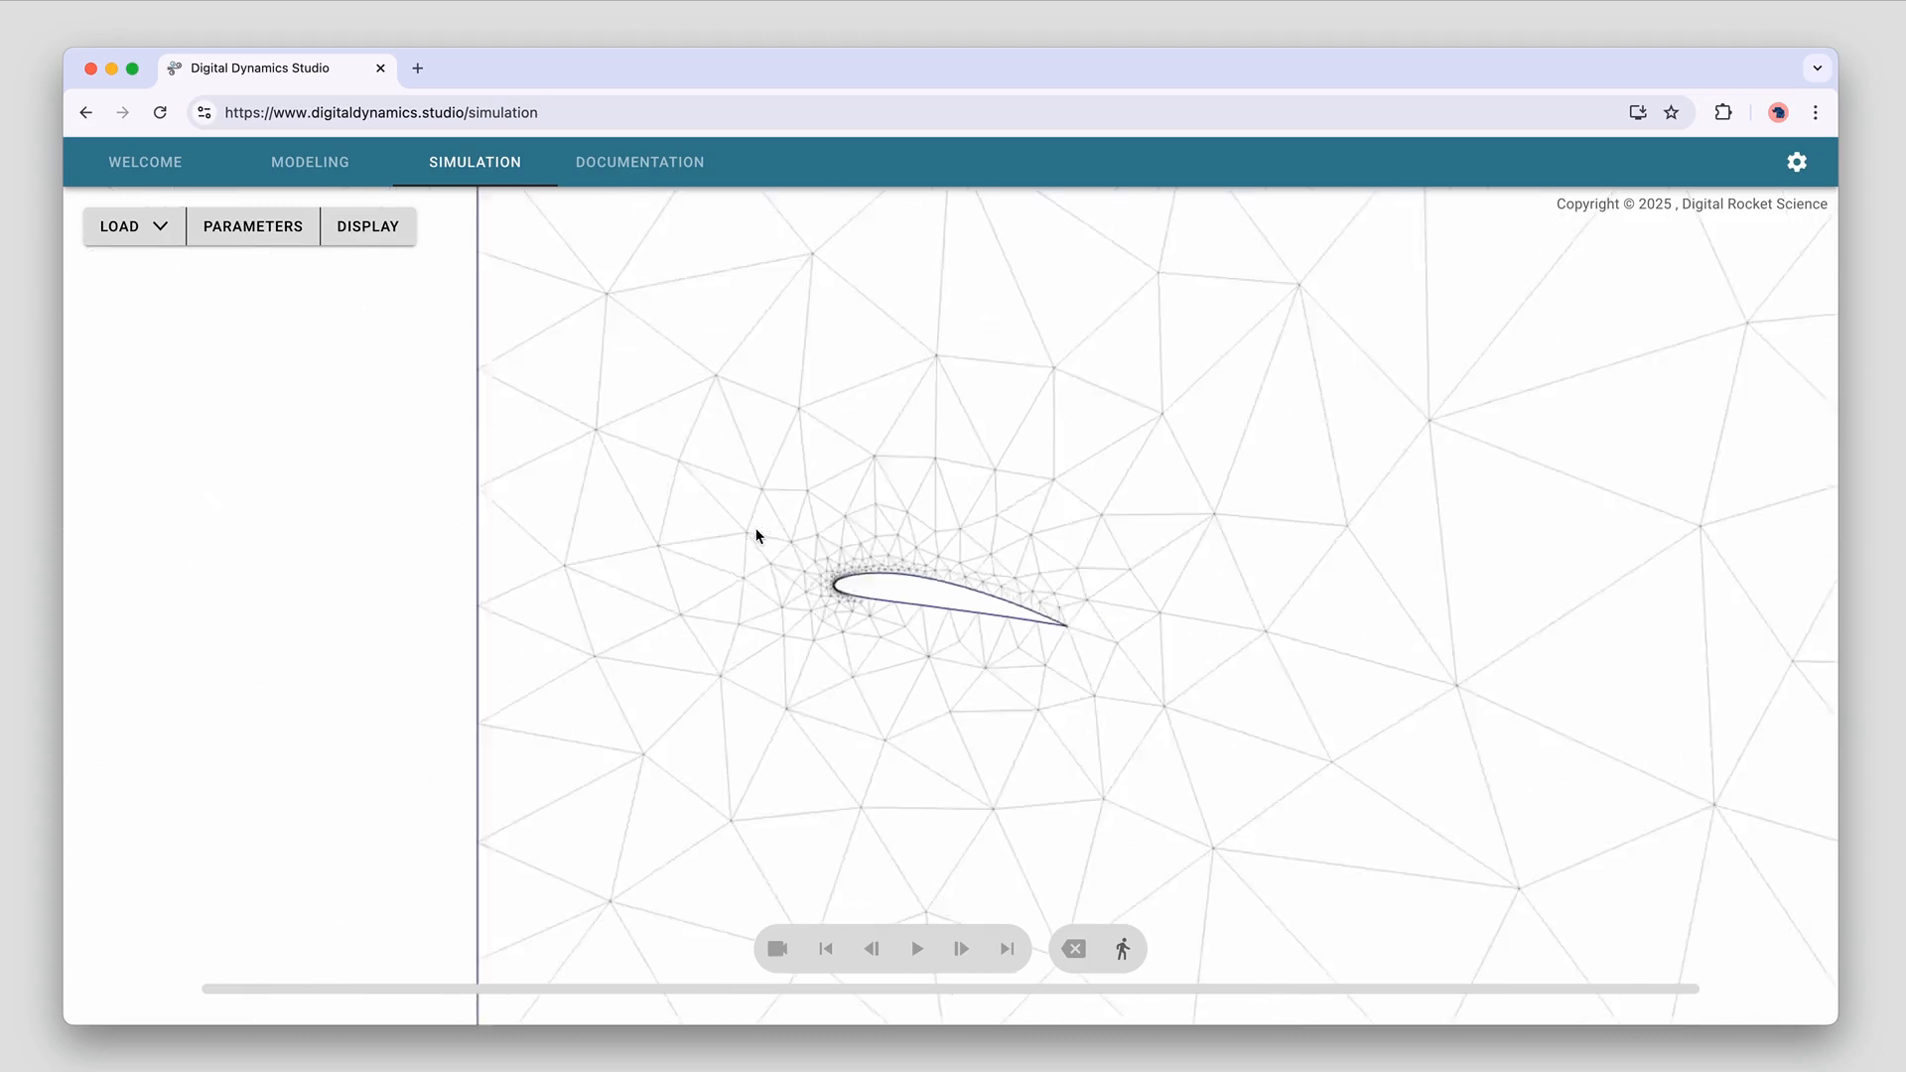
Pan and zoom the mesh view until the full domain rectangle is centred
{"action": "left_click_drag", "start_coordinate": [812, 515], "coordinate": [574, 516]}
{"action": "scroll", "coordinate": [572, 519], "scroll_direction": "up", "scroll_amount": 3}
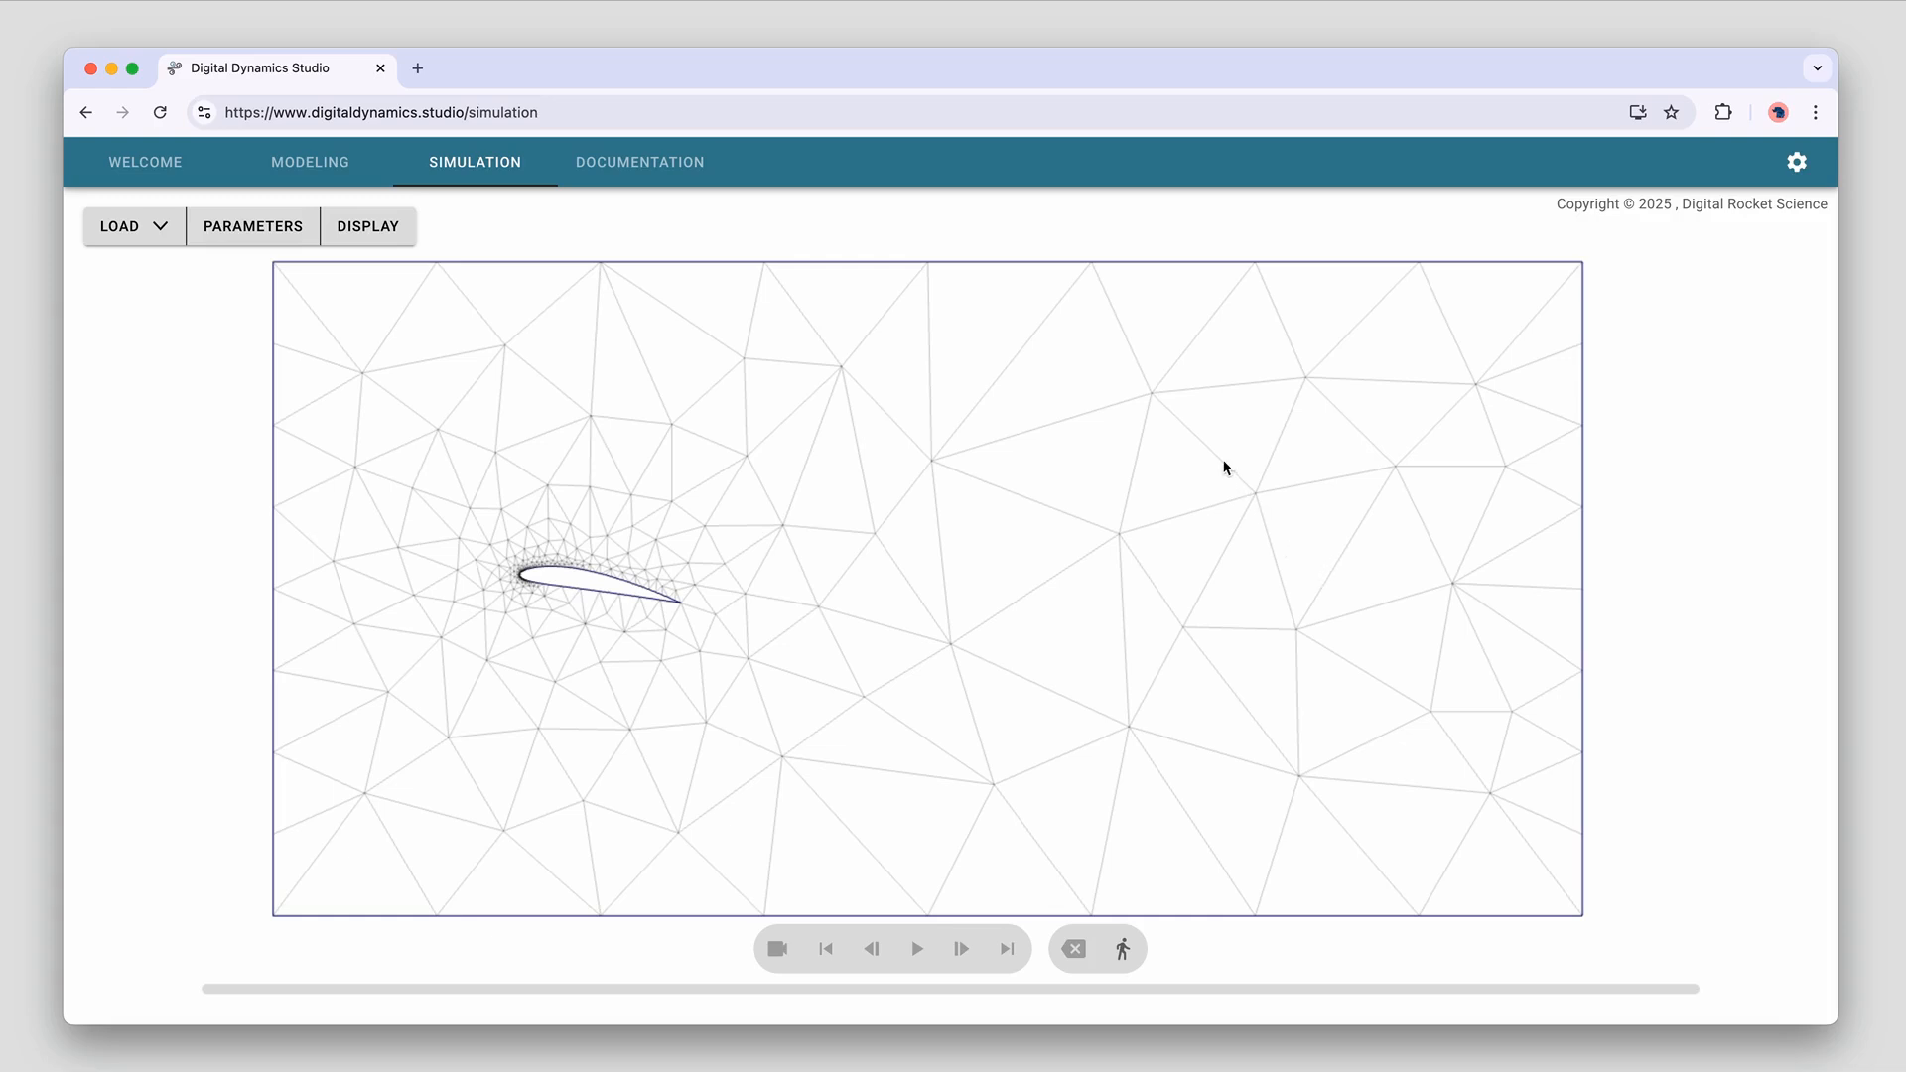
Zoom and pan around the fine triangular mesh close to the airfoil
{"action": "scroll", "coordinate": [1137, 591], "scroll_direction": "up", "scroll_amount": 2}
{"action": "scroll", "coordinate": [1137, 591], "scroll_direction": "down", "scroll_amount": 2}
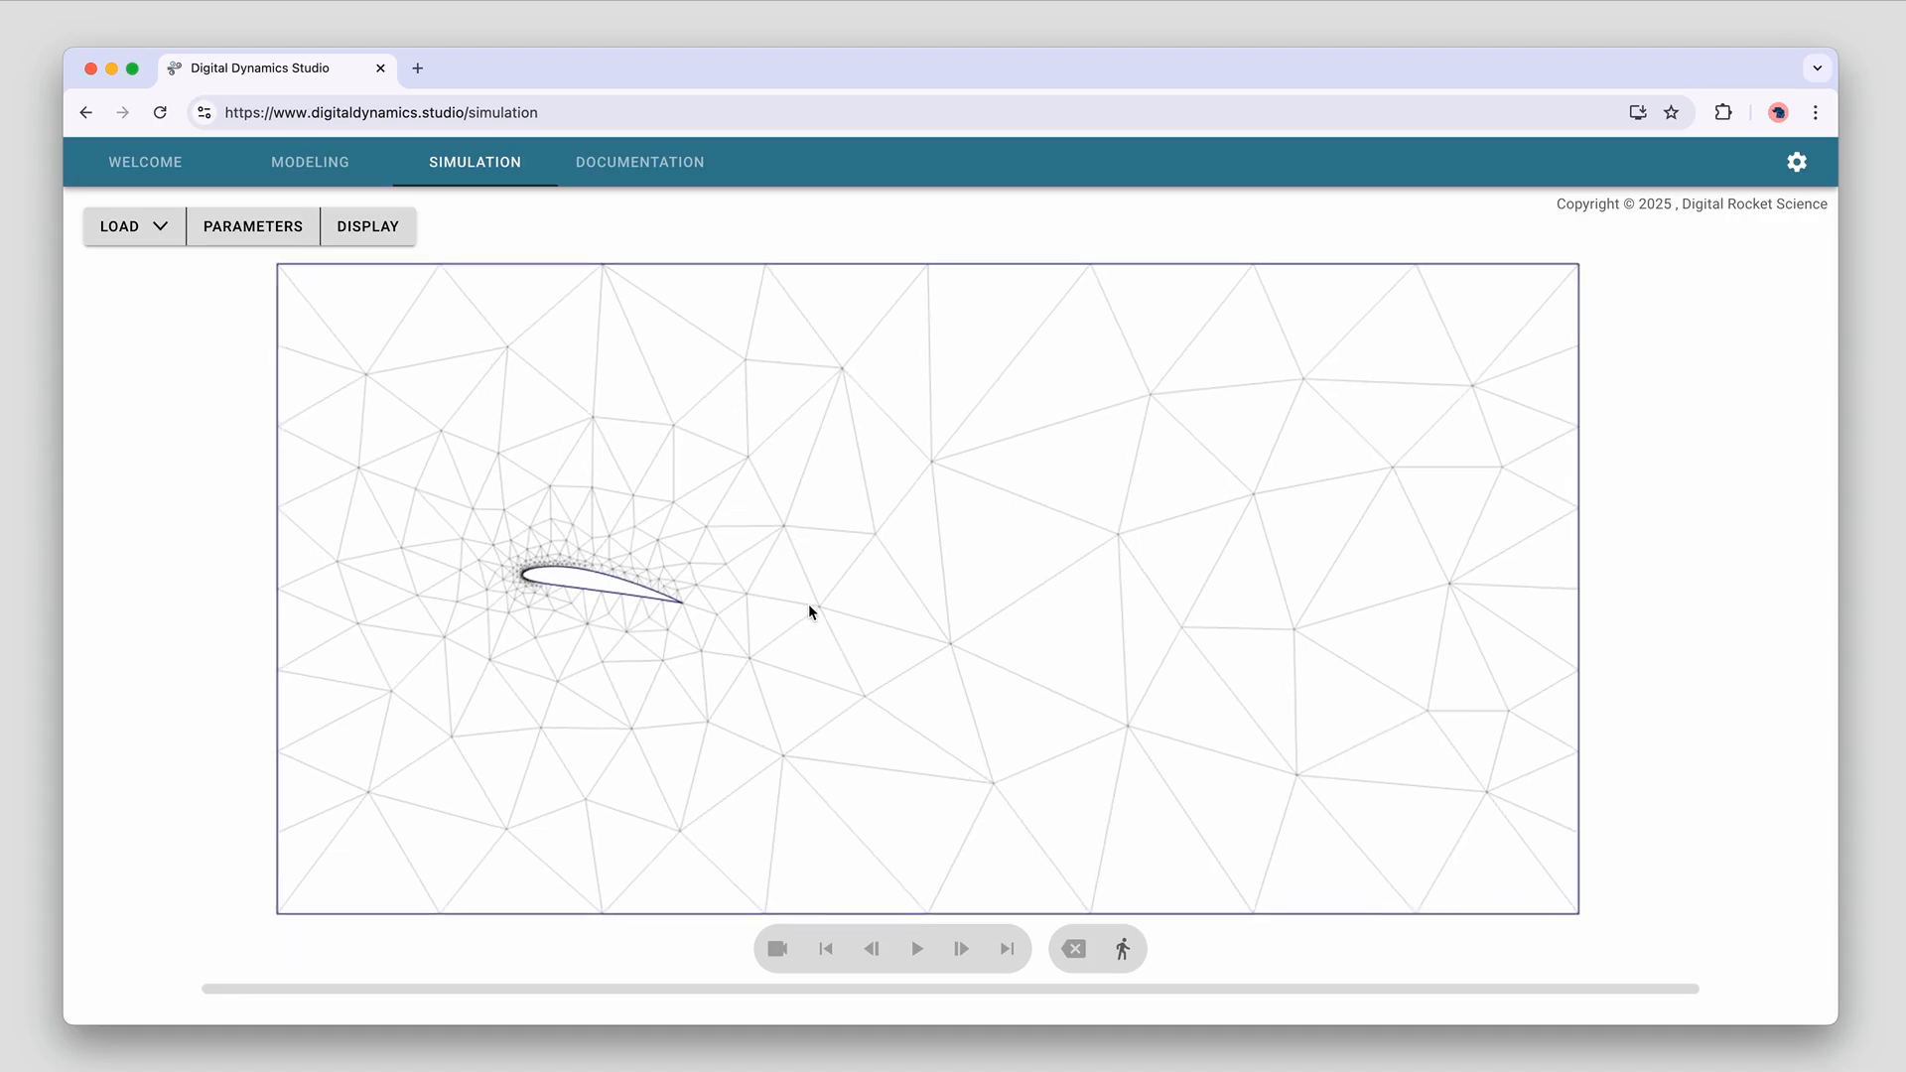
{"action": "mouse_move", "coordinate": [811, 611]}
{"action": "left_mouse_down"}
{"action": "mouse_move", "coordinate": [841, 610]}
{"action": "mouse_move", "coordinate": [773, 608]}
{"action": "left_mouse_up"}
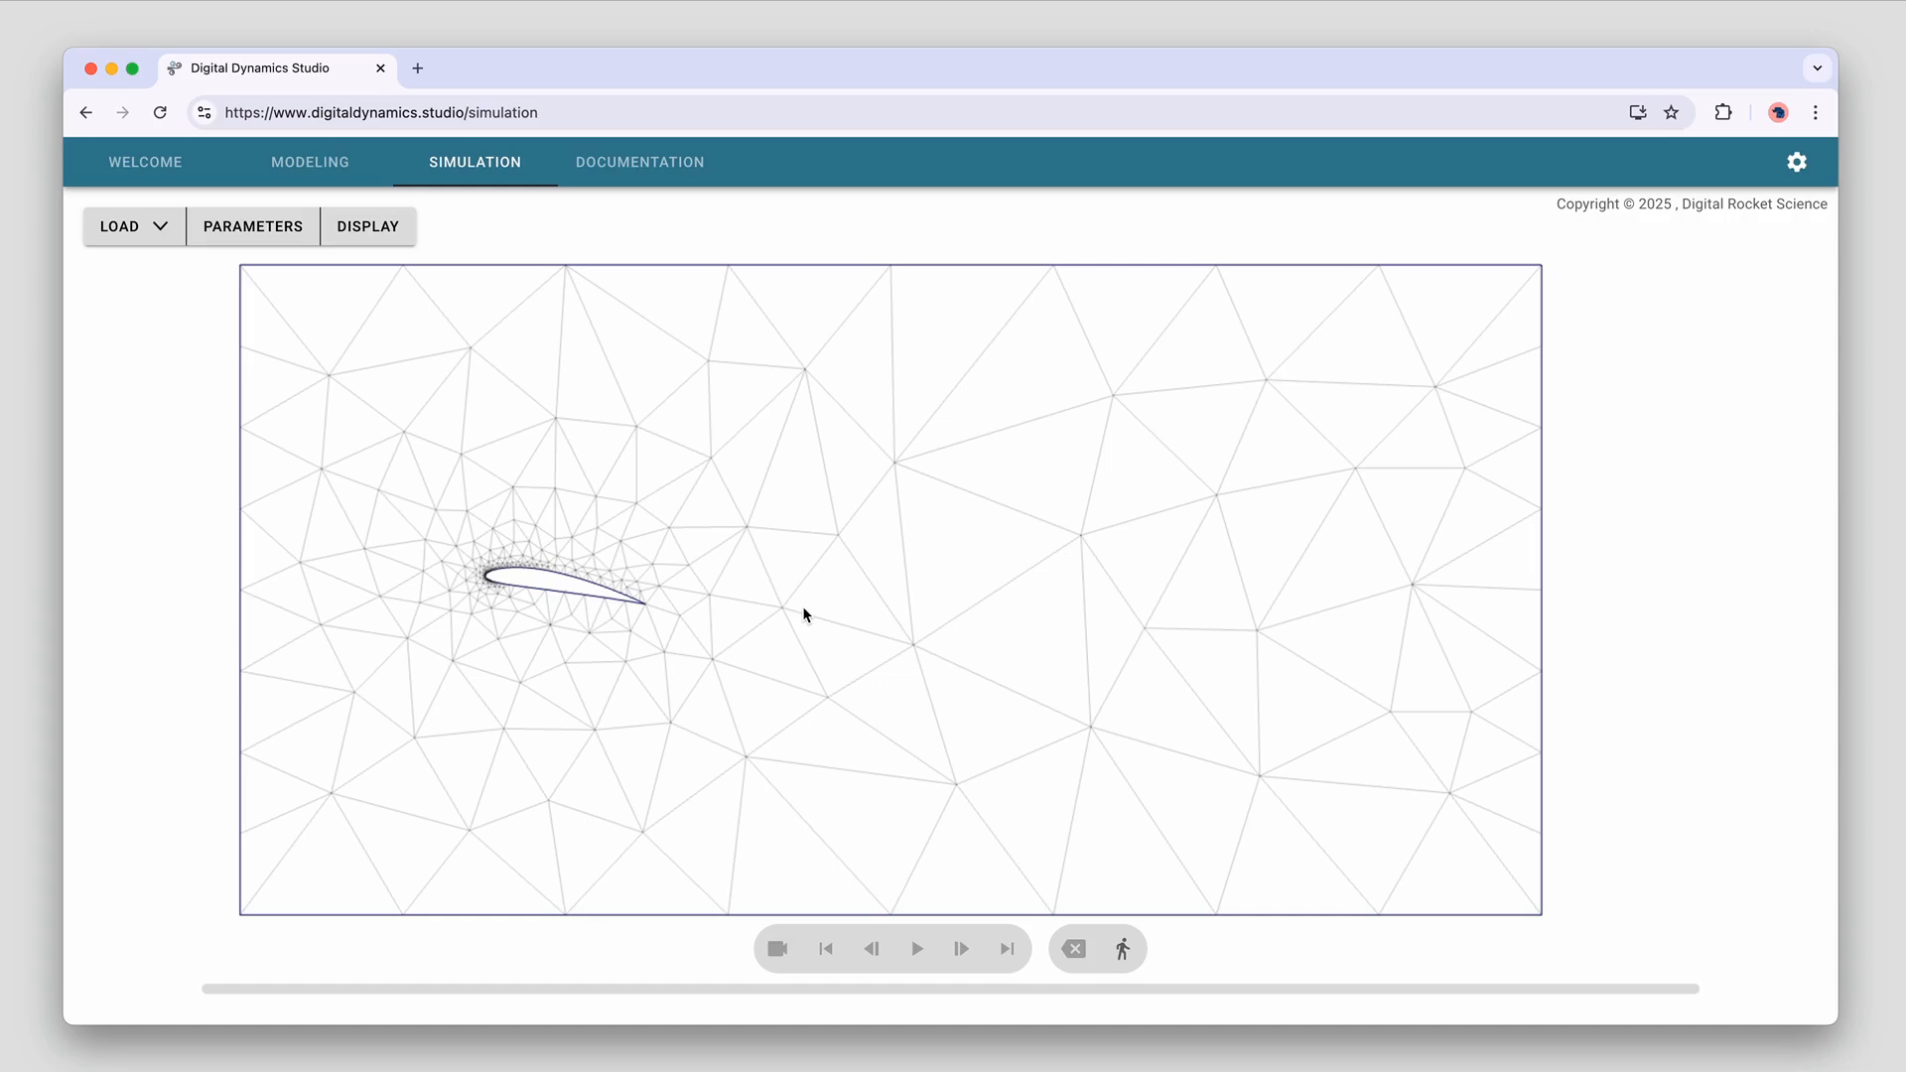
{"action": "mouse_move", "coordinate": [902, 605]}
{"action": "left_mouse_down"}
{"action": "mouse_move", "coordinate": [1132, 592]}
{"action": "mouse_move", "coordinate": [914, 595]}
{"action": "left_mouse_up"}
{"action": "scroll", "coordinate": [914, 597], "scroll_direction": "up", "scroll_amount": 3}
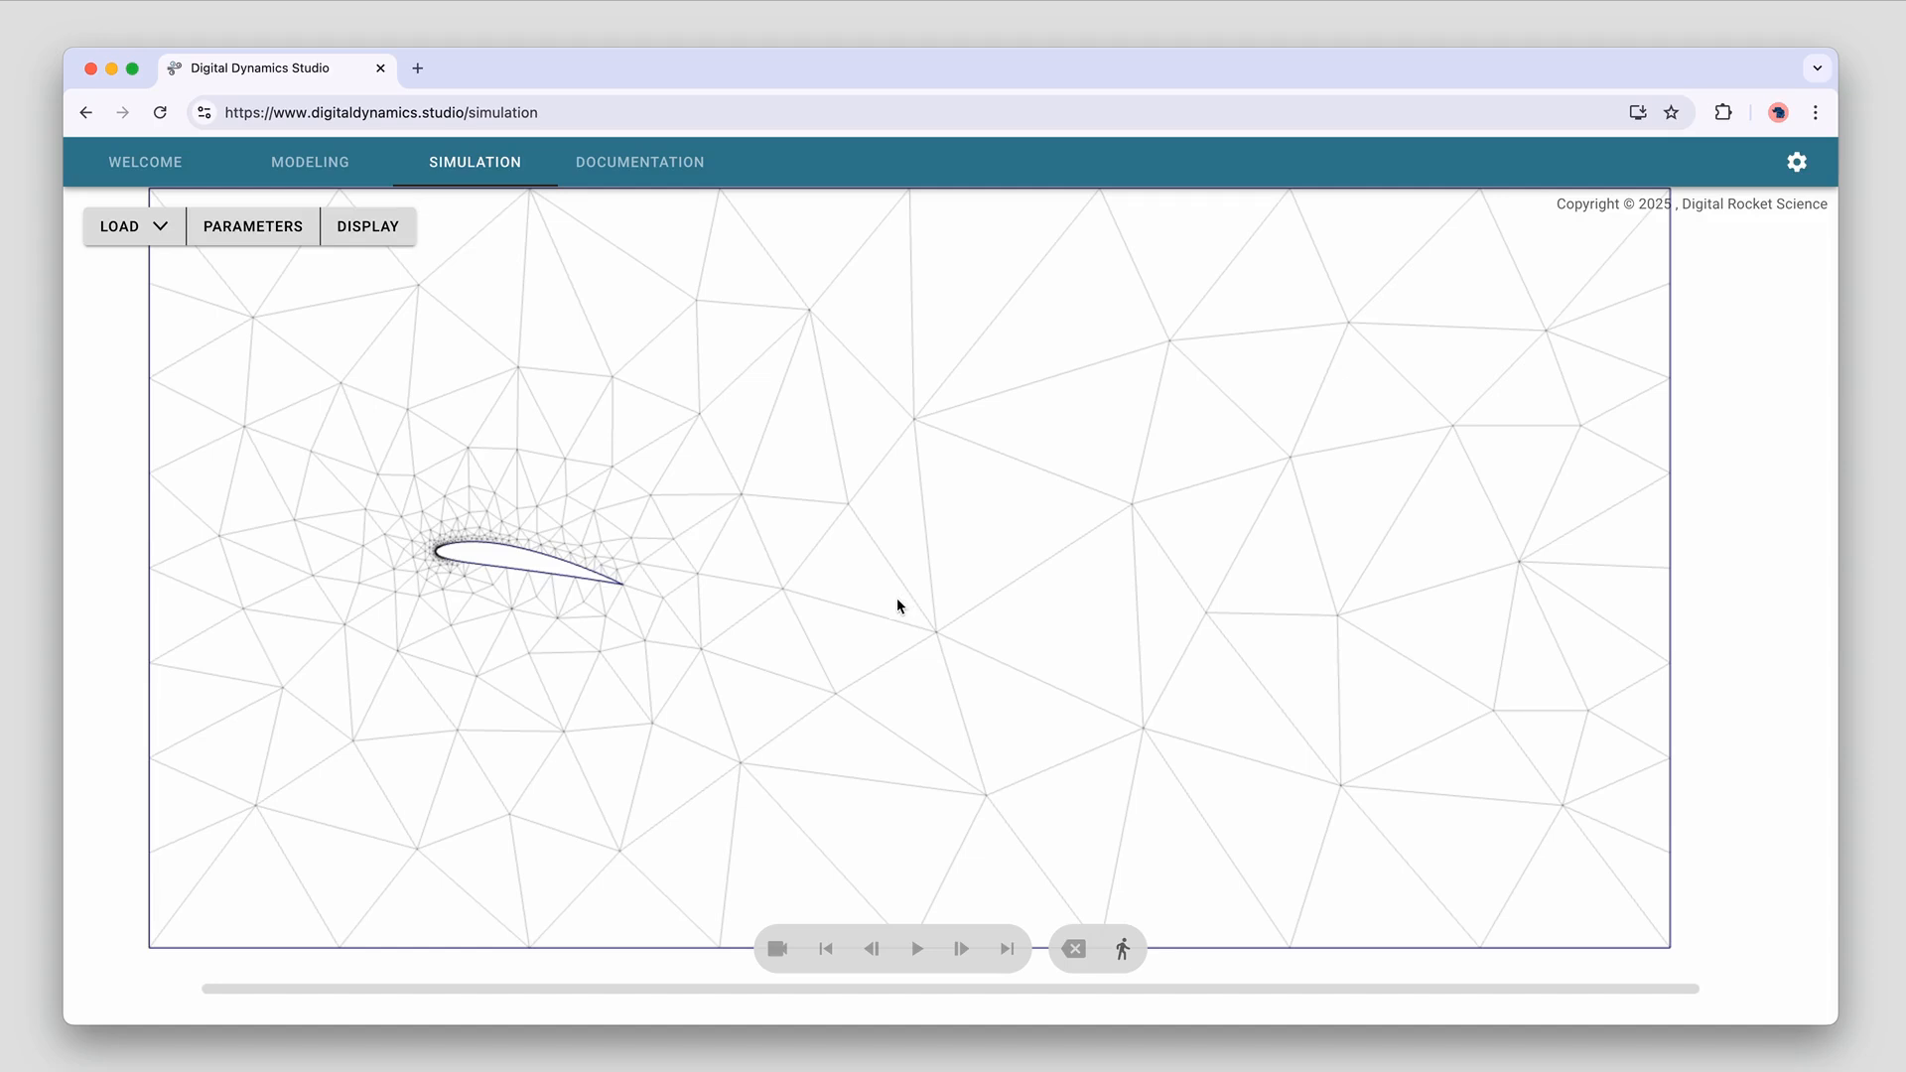
{"action": "scroll", "coordinate": [899, 608], "scroll_direction": "down", "scroll_amount": 2}
{"action": "scroll", "coordinate": [898, 607], "scroll_direction": "down", "scroll_amount": 1}
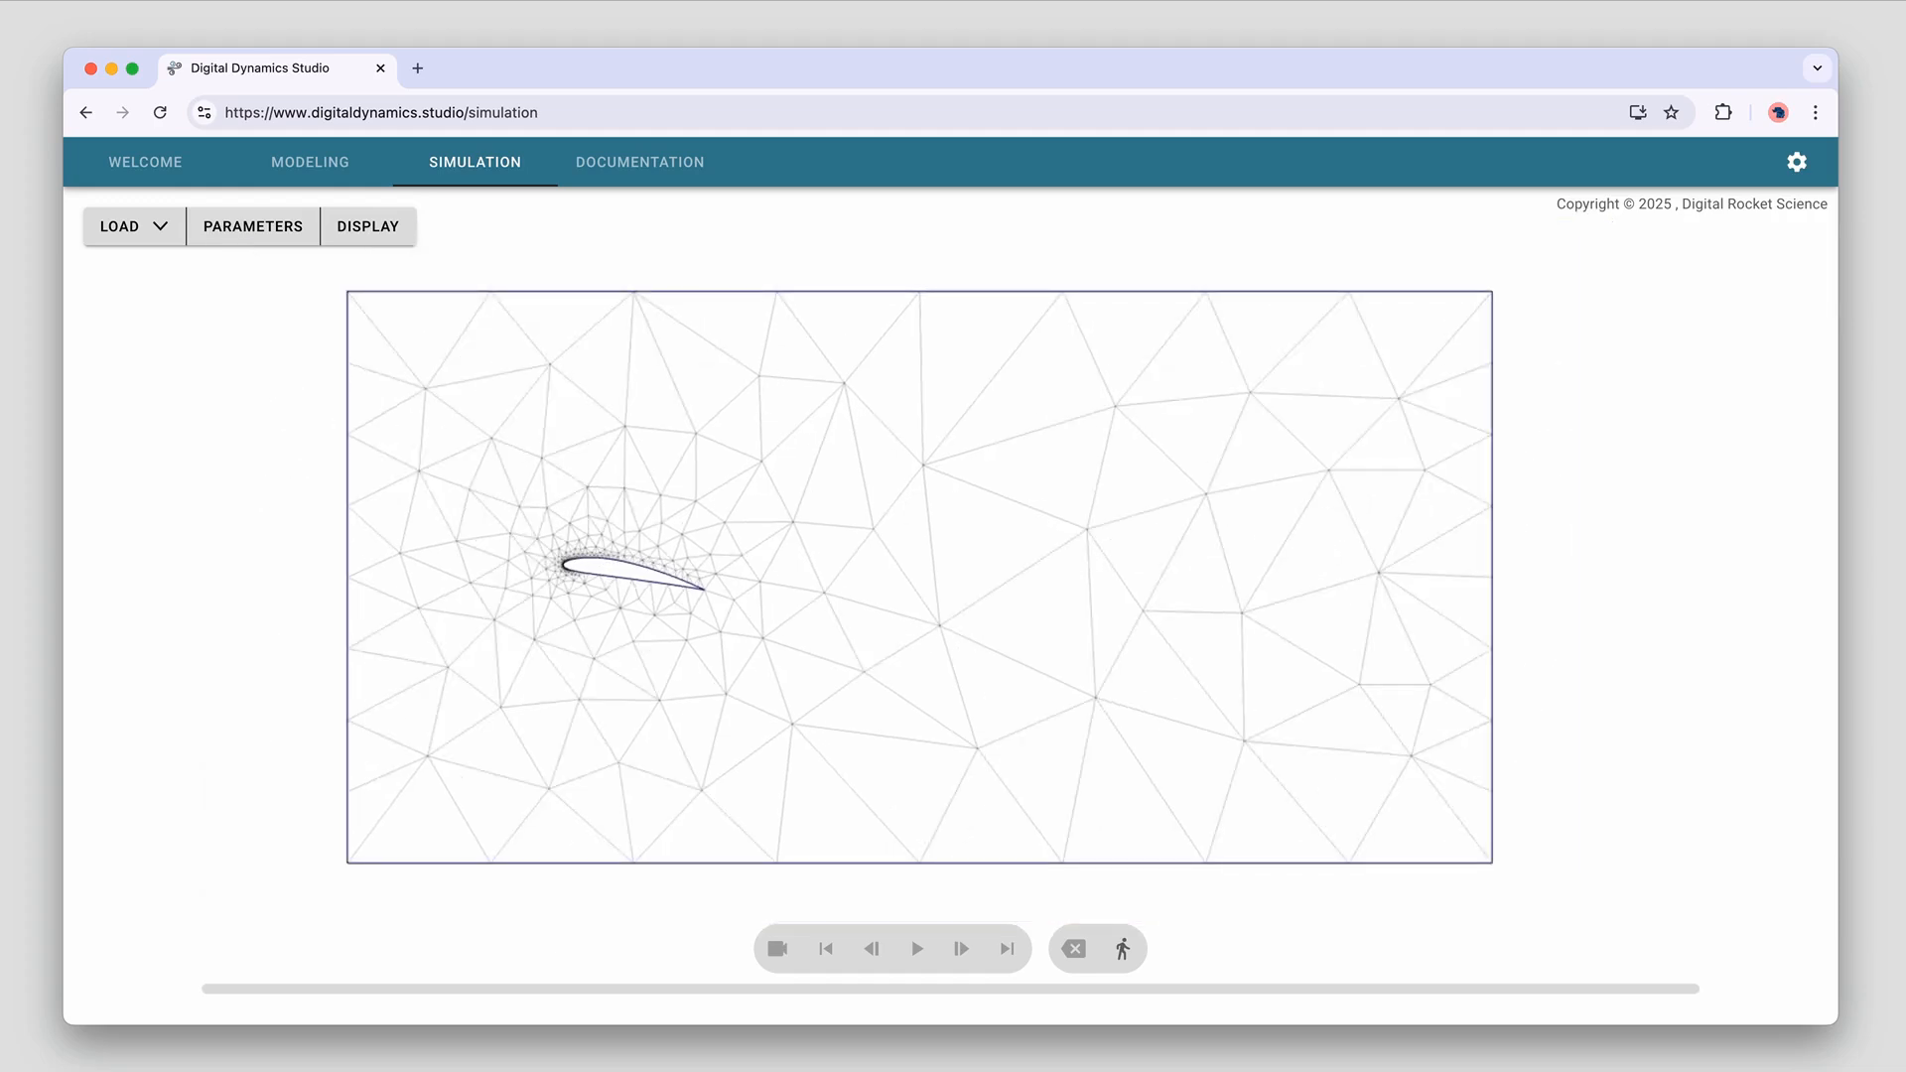
{"action": "scroll", "coordinate": [898, 616], "scroll_direction": "up", "scroll_amount": 2}
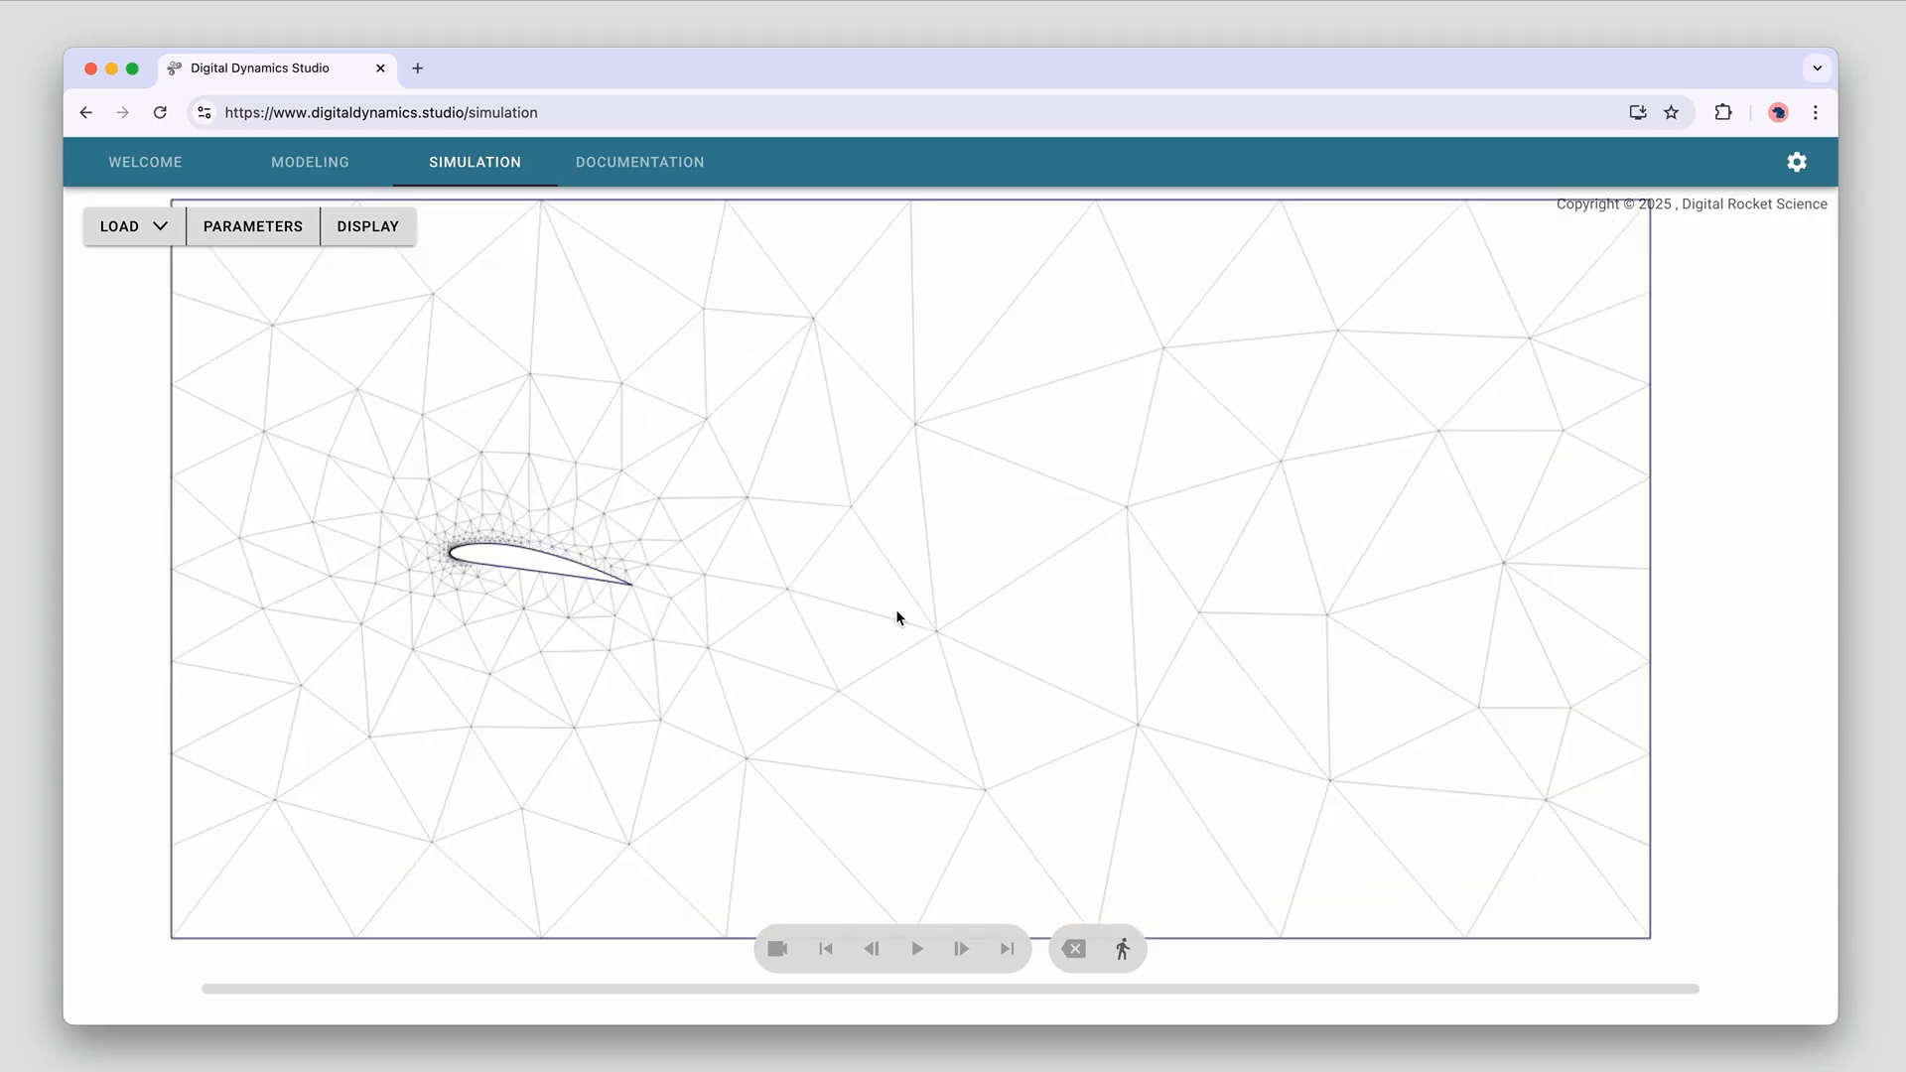
{"action": "left_click_drag", "start_coordinate": [896, 618], "coordinate": [1136, 625]}
{"action": "scroll", "coordinate": [1135, 625], "scroll_direction": "up", "scroll_amount": 2}
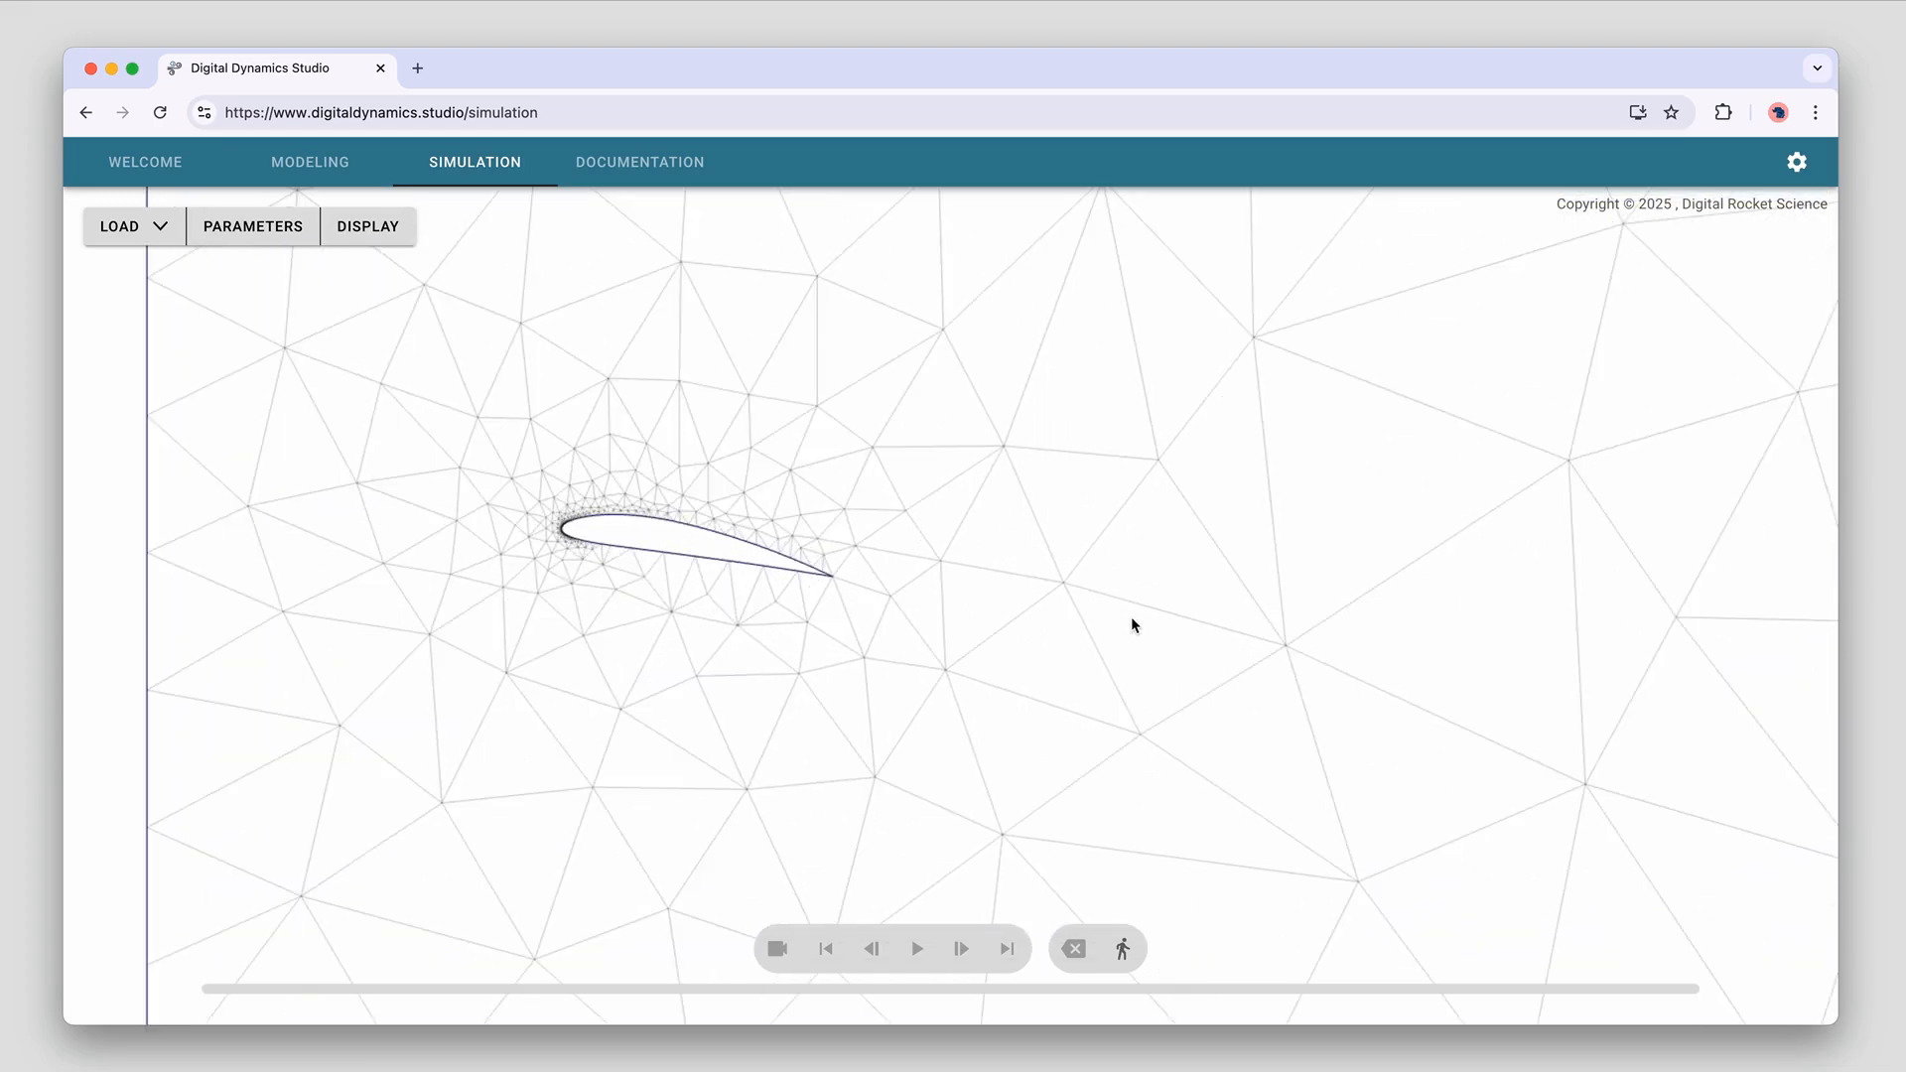
{"action": "scroll", "coordinate": [900, 600], "scroll_direction": "up", "scroll_amount": 3}
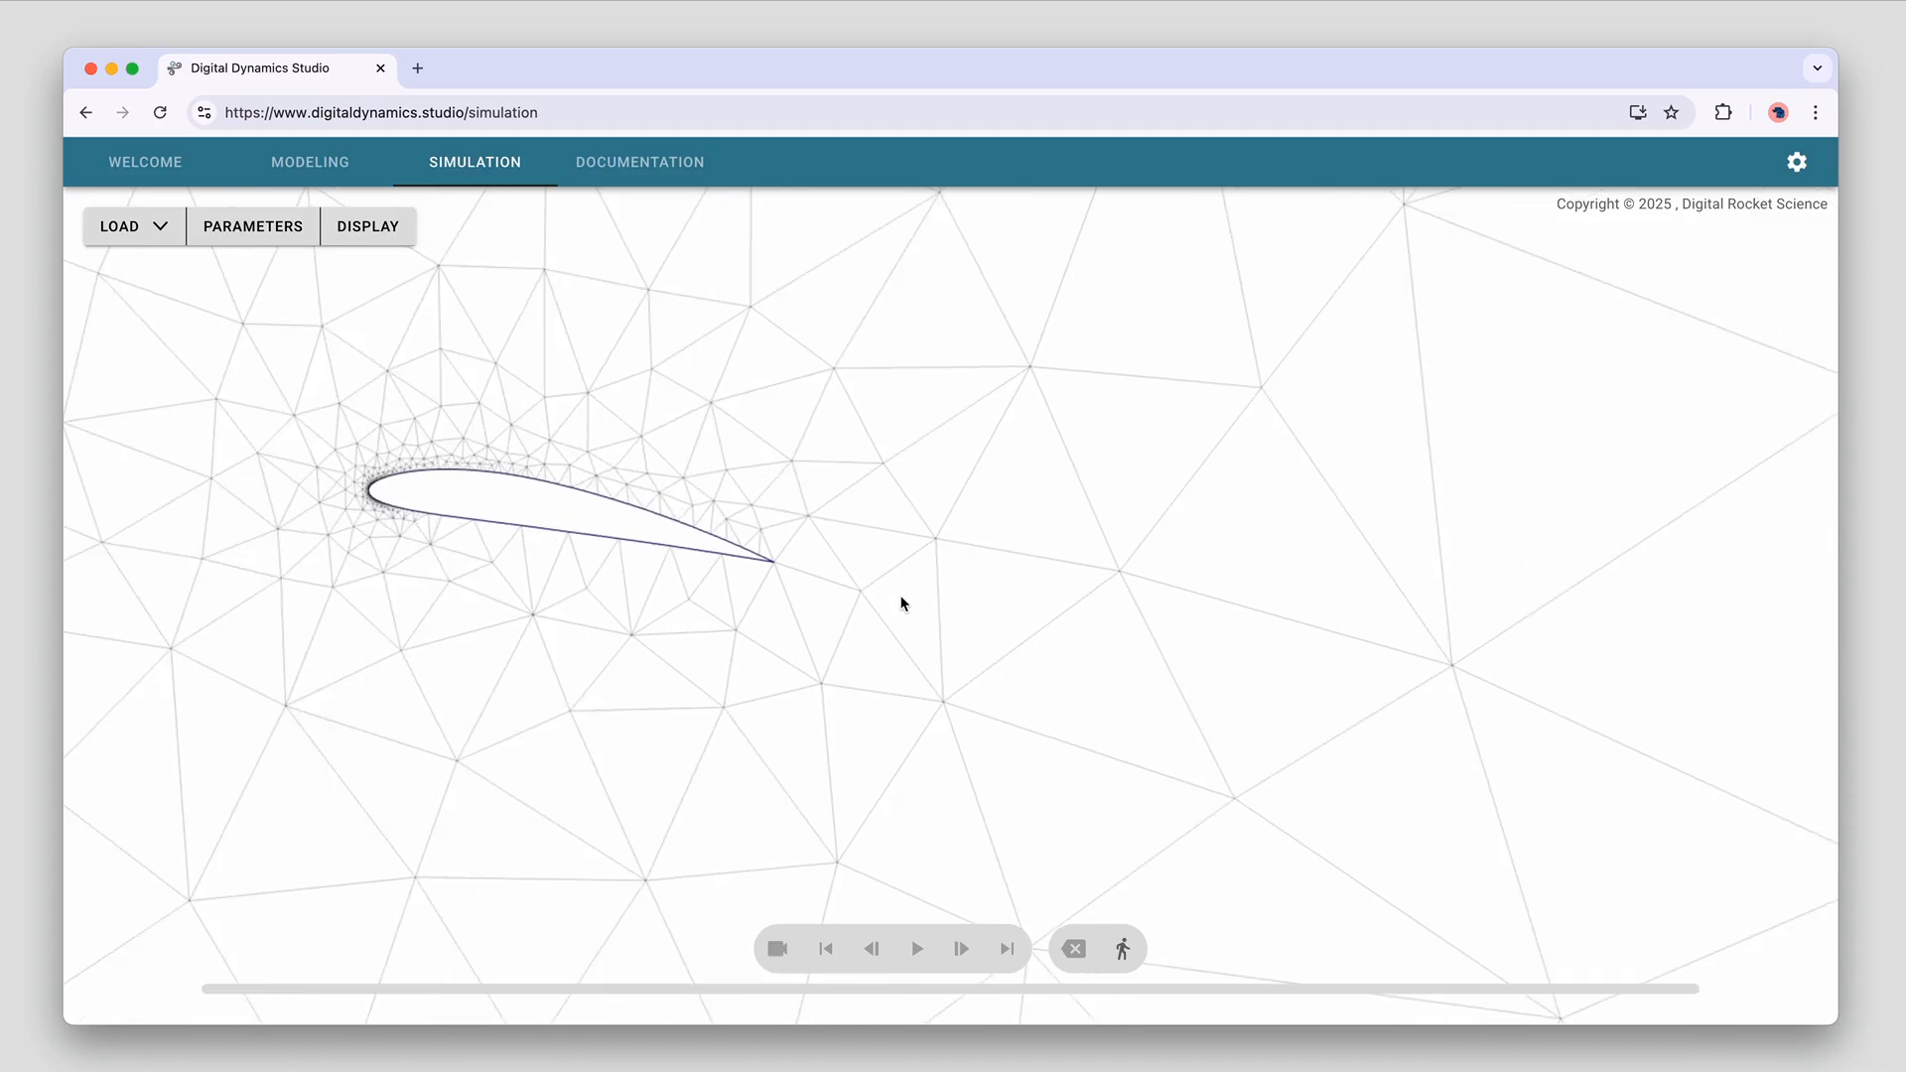
{"action": "left_click_drag", "start_coordinate": [931, 574], "coordinate": [1001, 509]}
{"action": "scroll", "coordinate": [1052, 556], "scroll_direction": "up", "scroll_amount": 2}
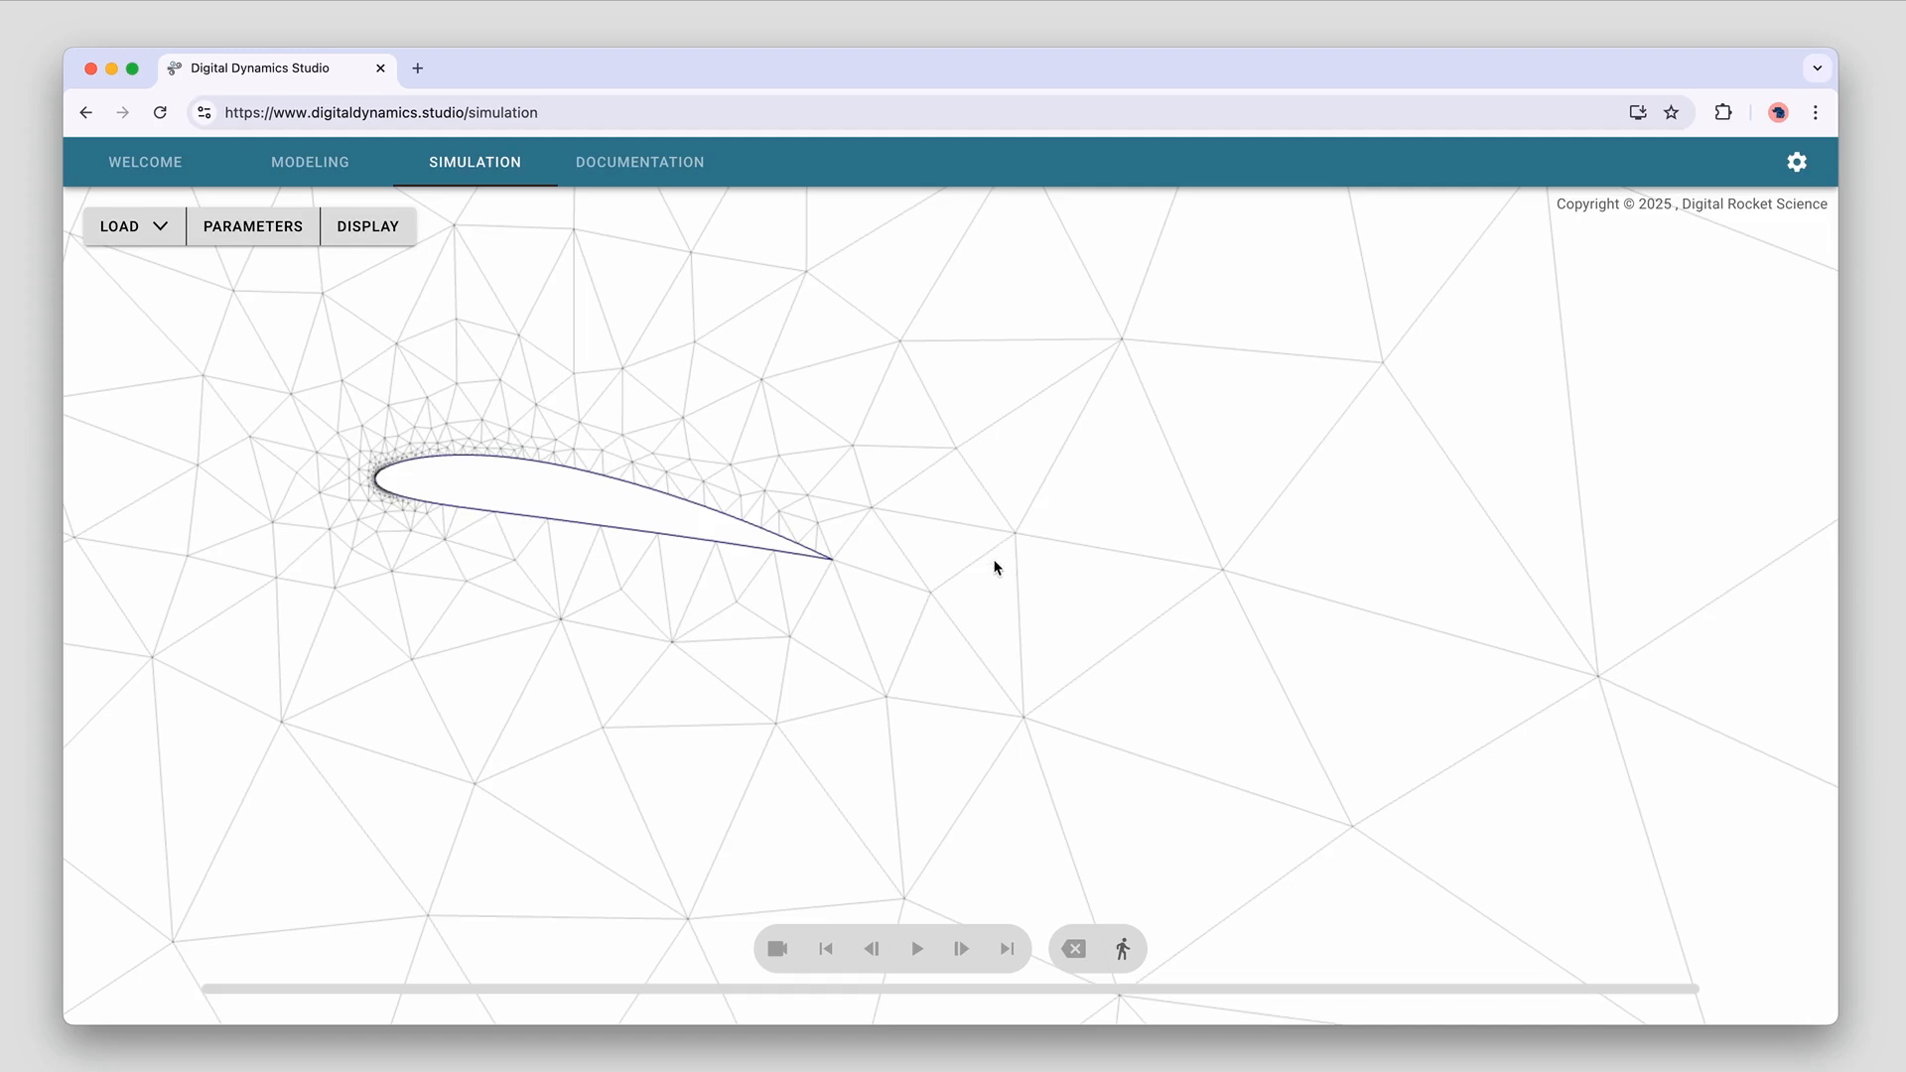
Reframe the whole domain rectangle, including its top boundary, and show the simulation parameters
{"action": "left_click_drag", "start_coordinate": [996, 566], "coordinate": [974, 592]}
{"action": "scroll", "coordinate": [974, 598], "scroll_direction": "down", "scroll_amount": 5}
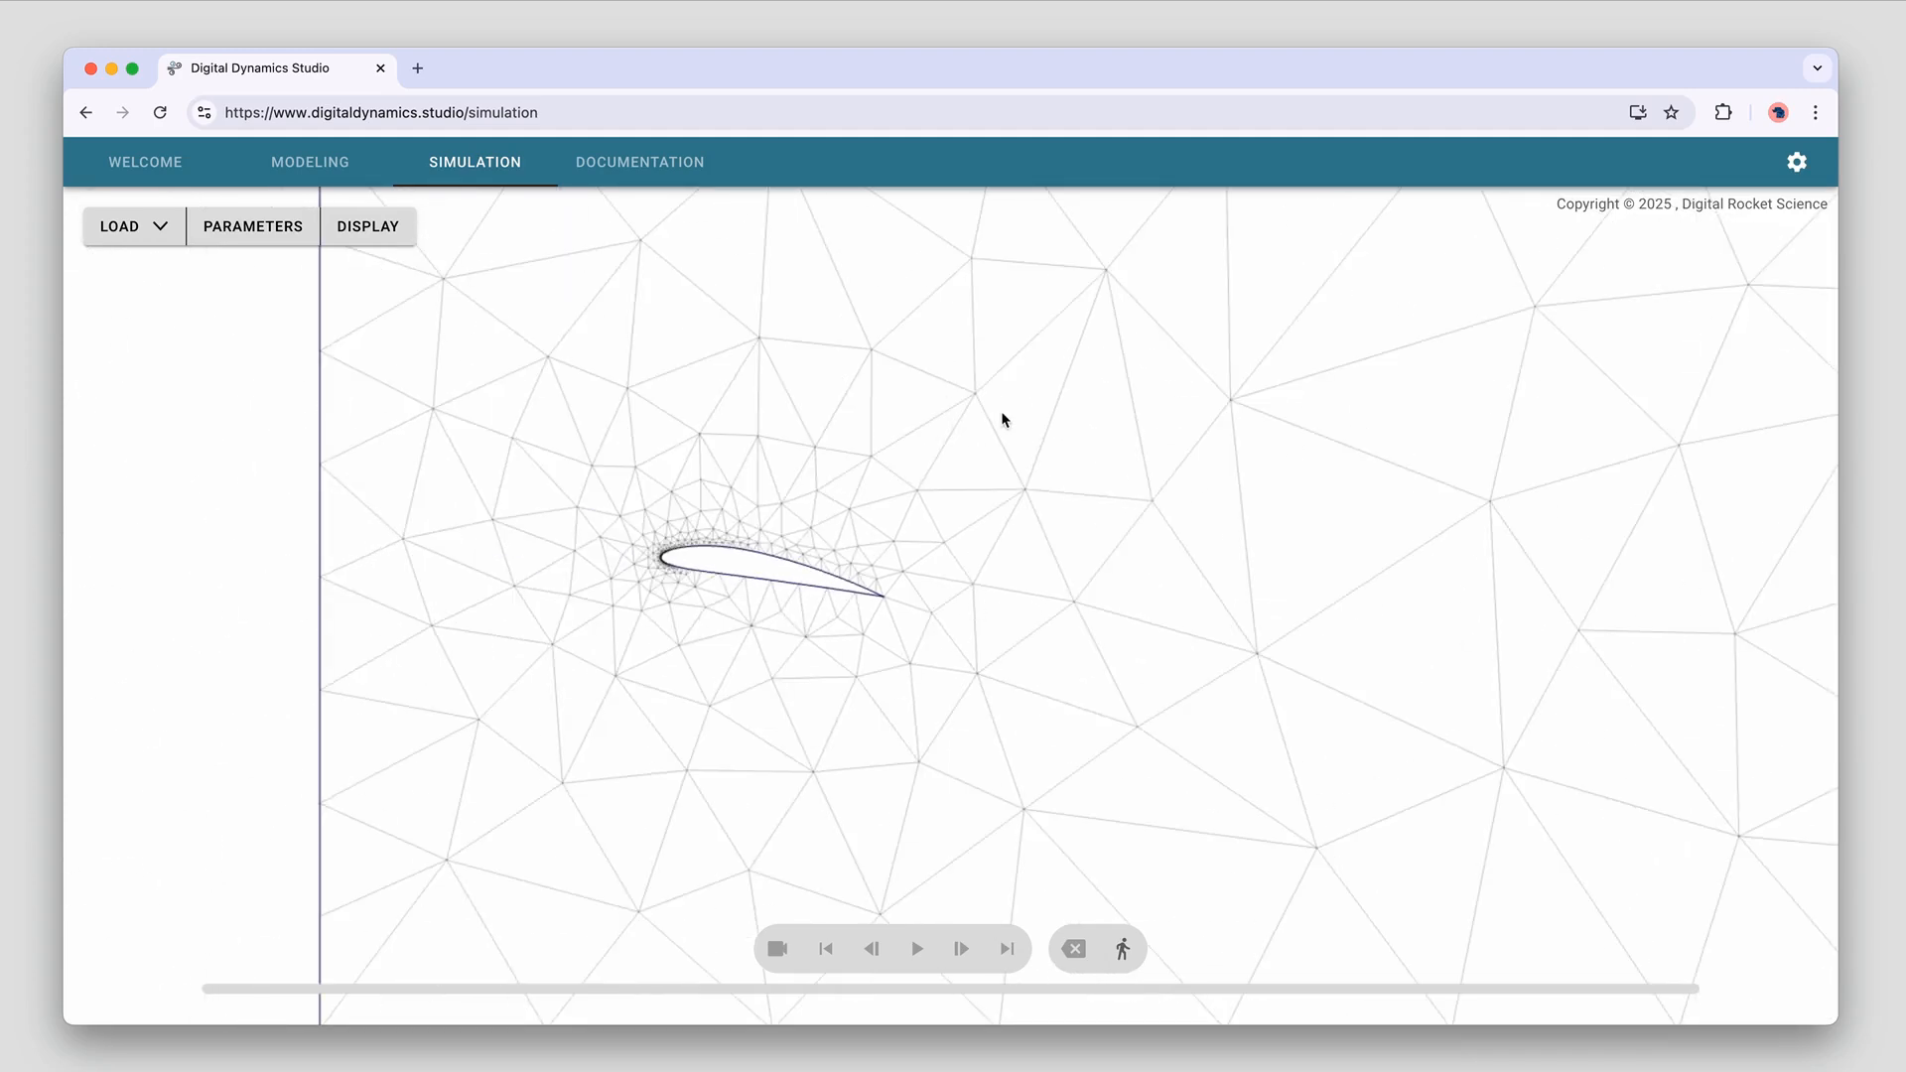
{"action": "left_click_drag", "start_coordinate": [1002, 413], "coordinate": [918, 518]}
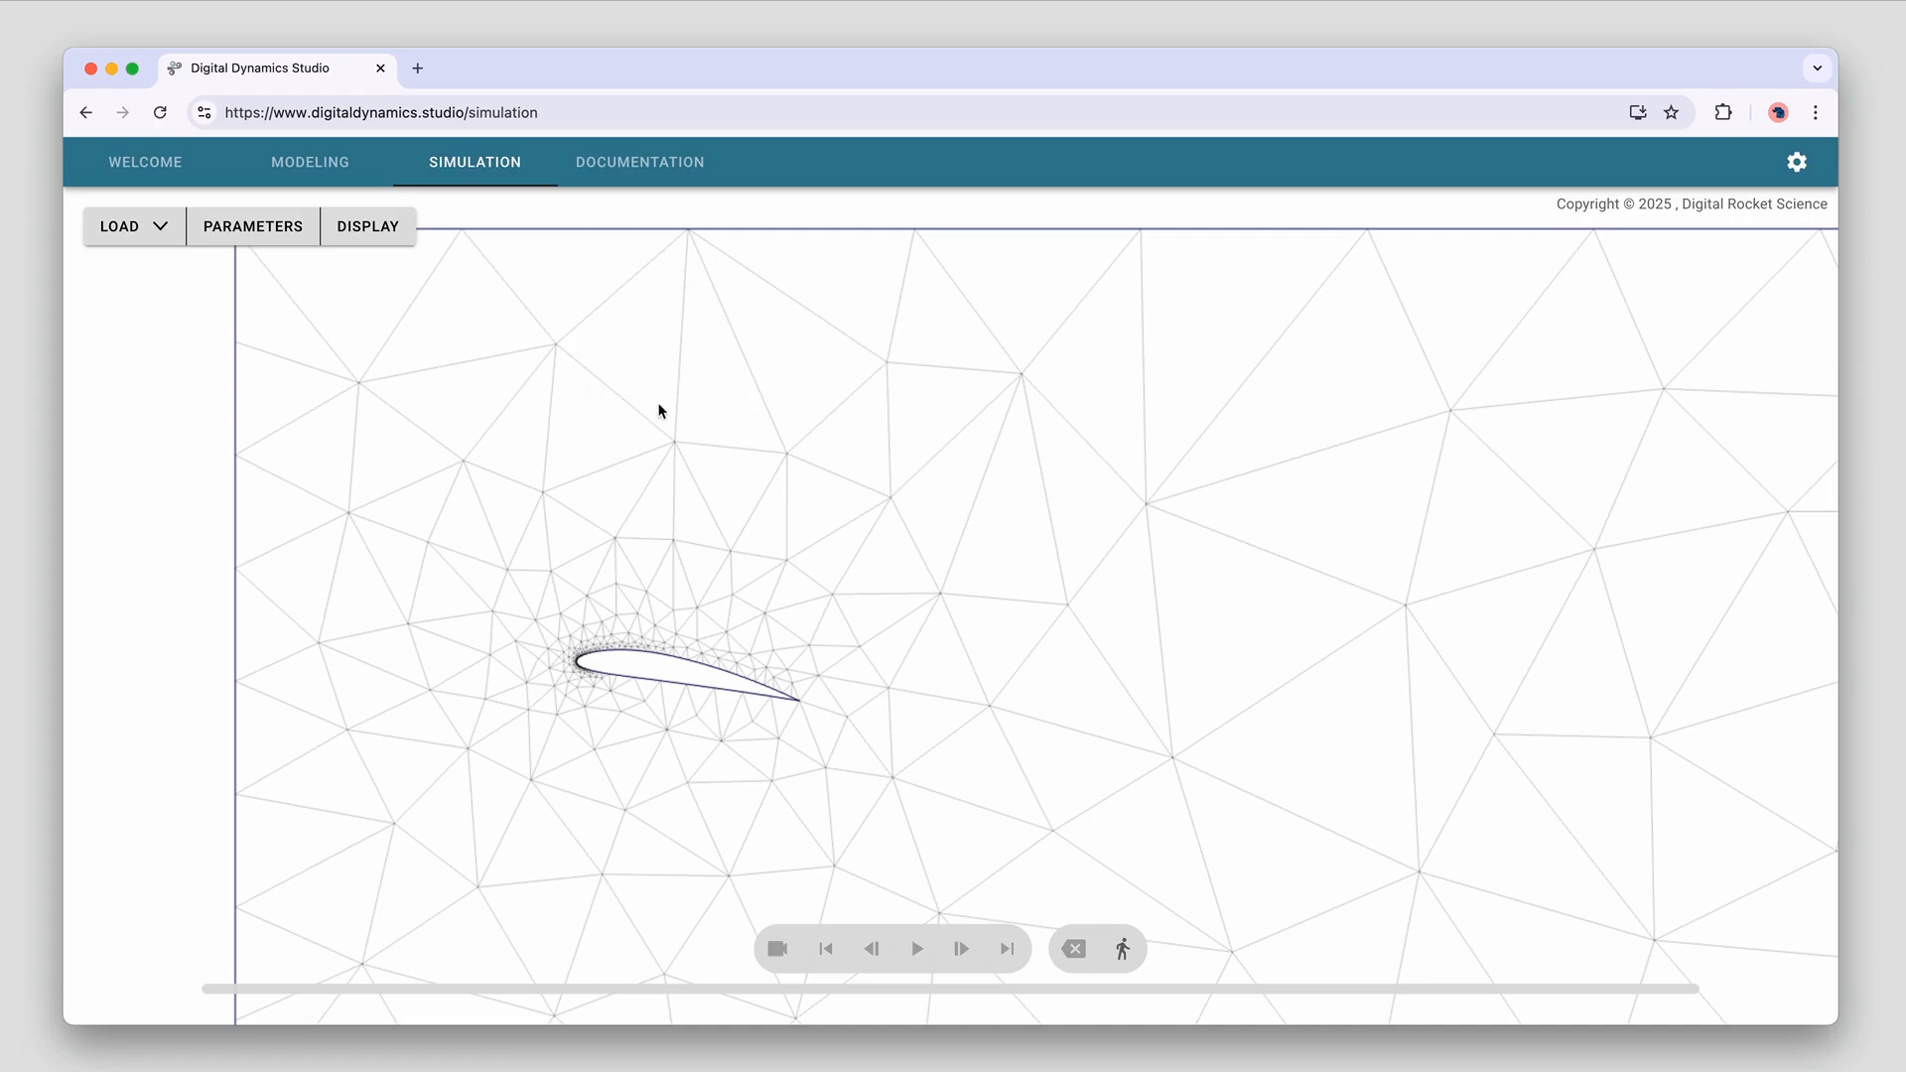
{"action": "scroll", "coordinate": [731, 432], "scroll_direction": "down", "scroll_amount": 1}
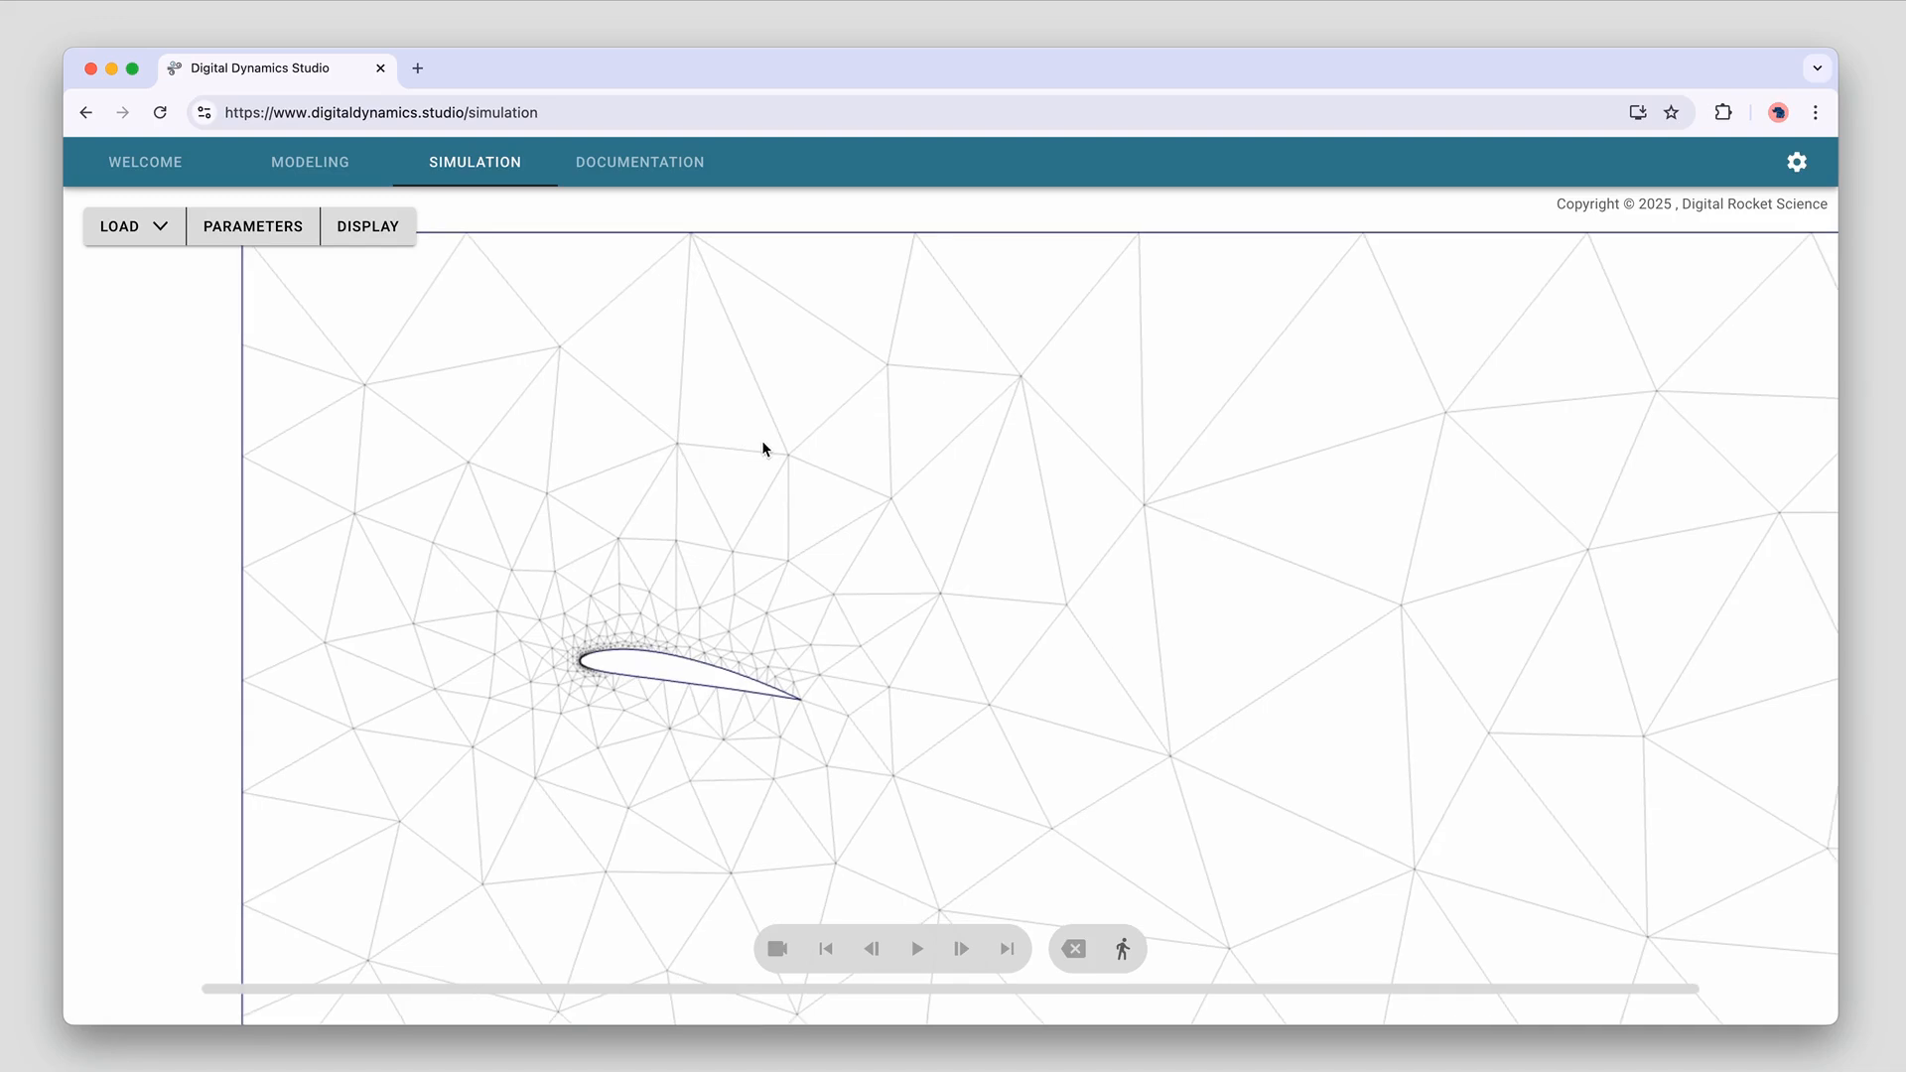
{"action": "scroll", "coordinate": [820, 437], "scroll_direction": "down", "scroll_amount": 1}
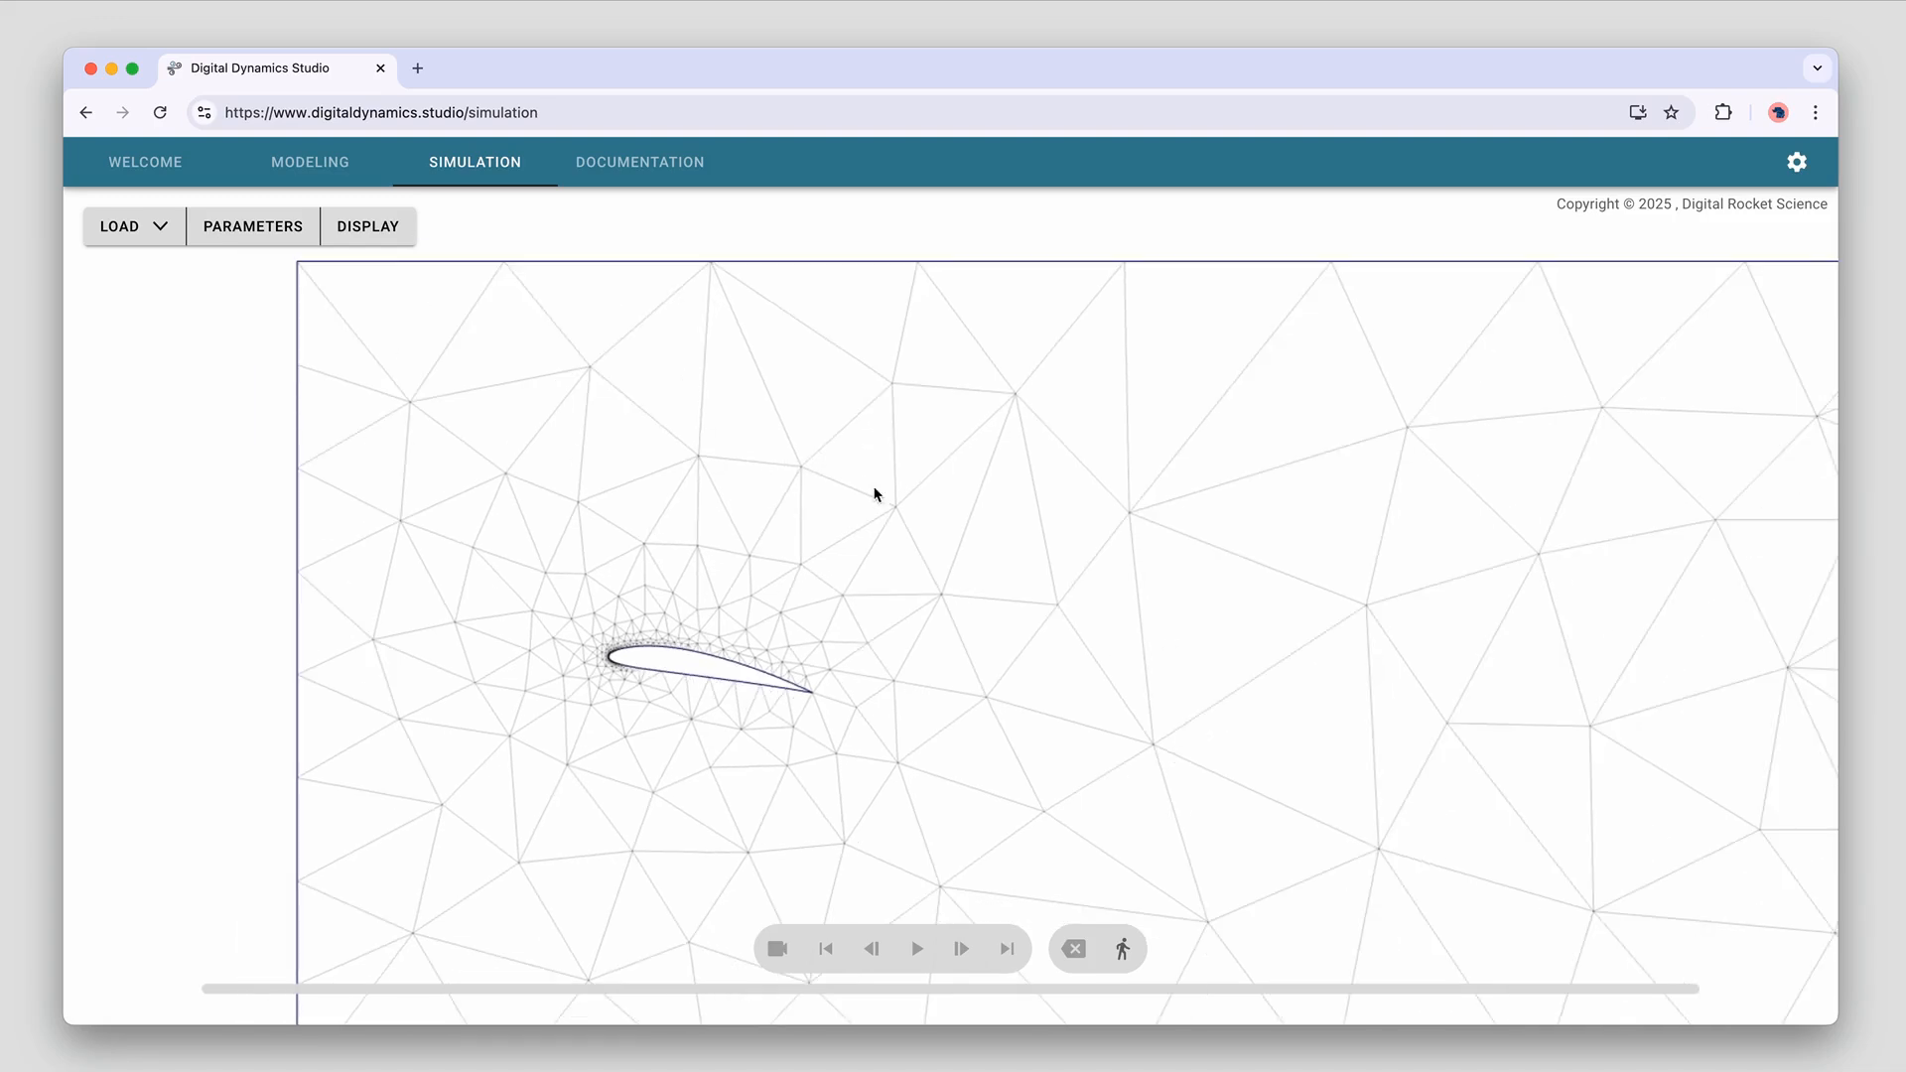
{"action": "left_click_drag", "start_coordinate": [993, 545], "coordinate": [886, 508]}
{"action": "scroll", "coordinate": [975, 552], "scroll_direction": "down", "scroll_amount": 3}
{"action": "left_click_drag", "start_coordinate": [986, 548], "coordinate": [944, 533]}
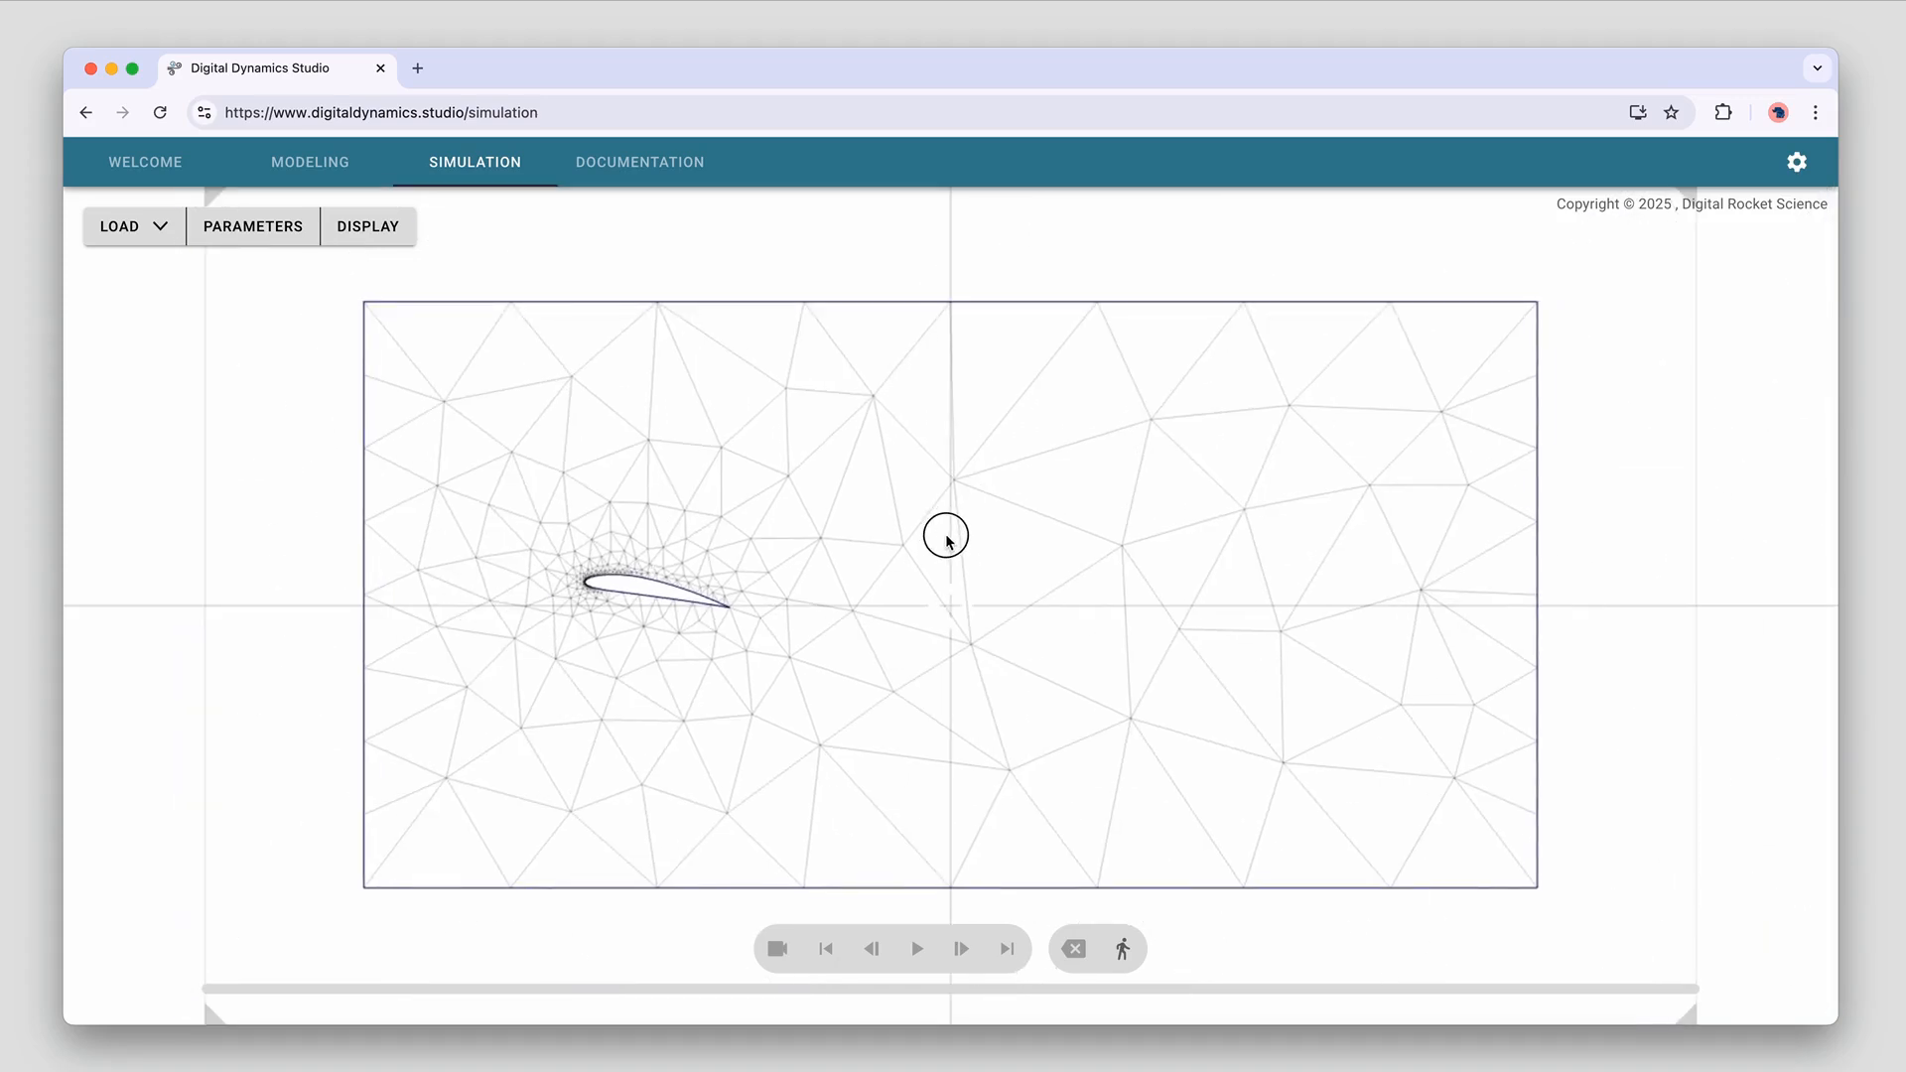
{"action": "scroll", "coordinate": [944, 536], "scroll_direction": "up", "scroll_amount": 2}
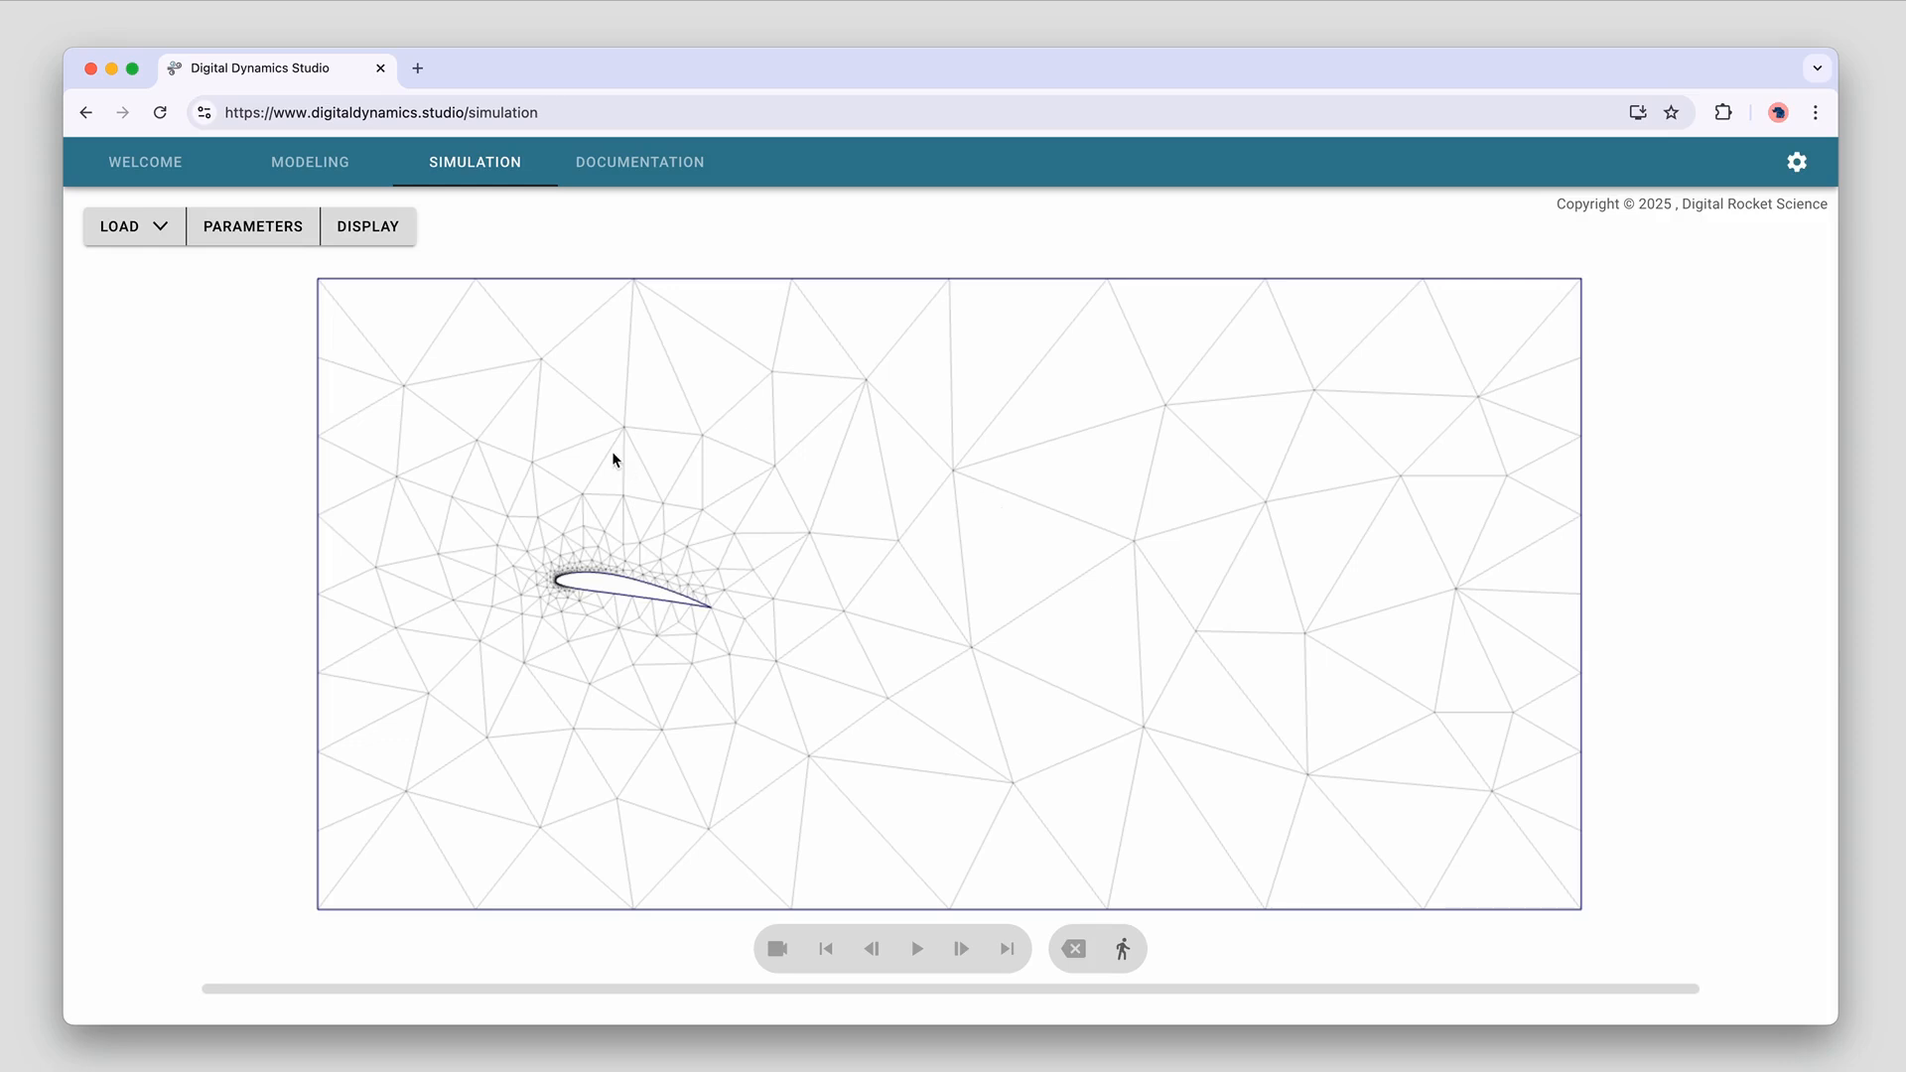
{"action": "left_click", "coordinate": [239, 238]}
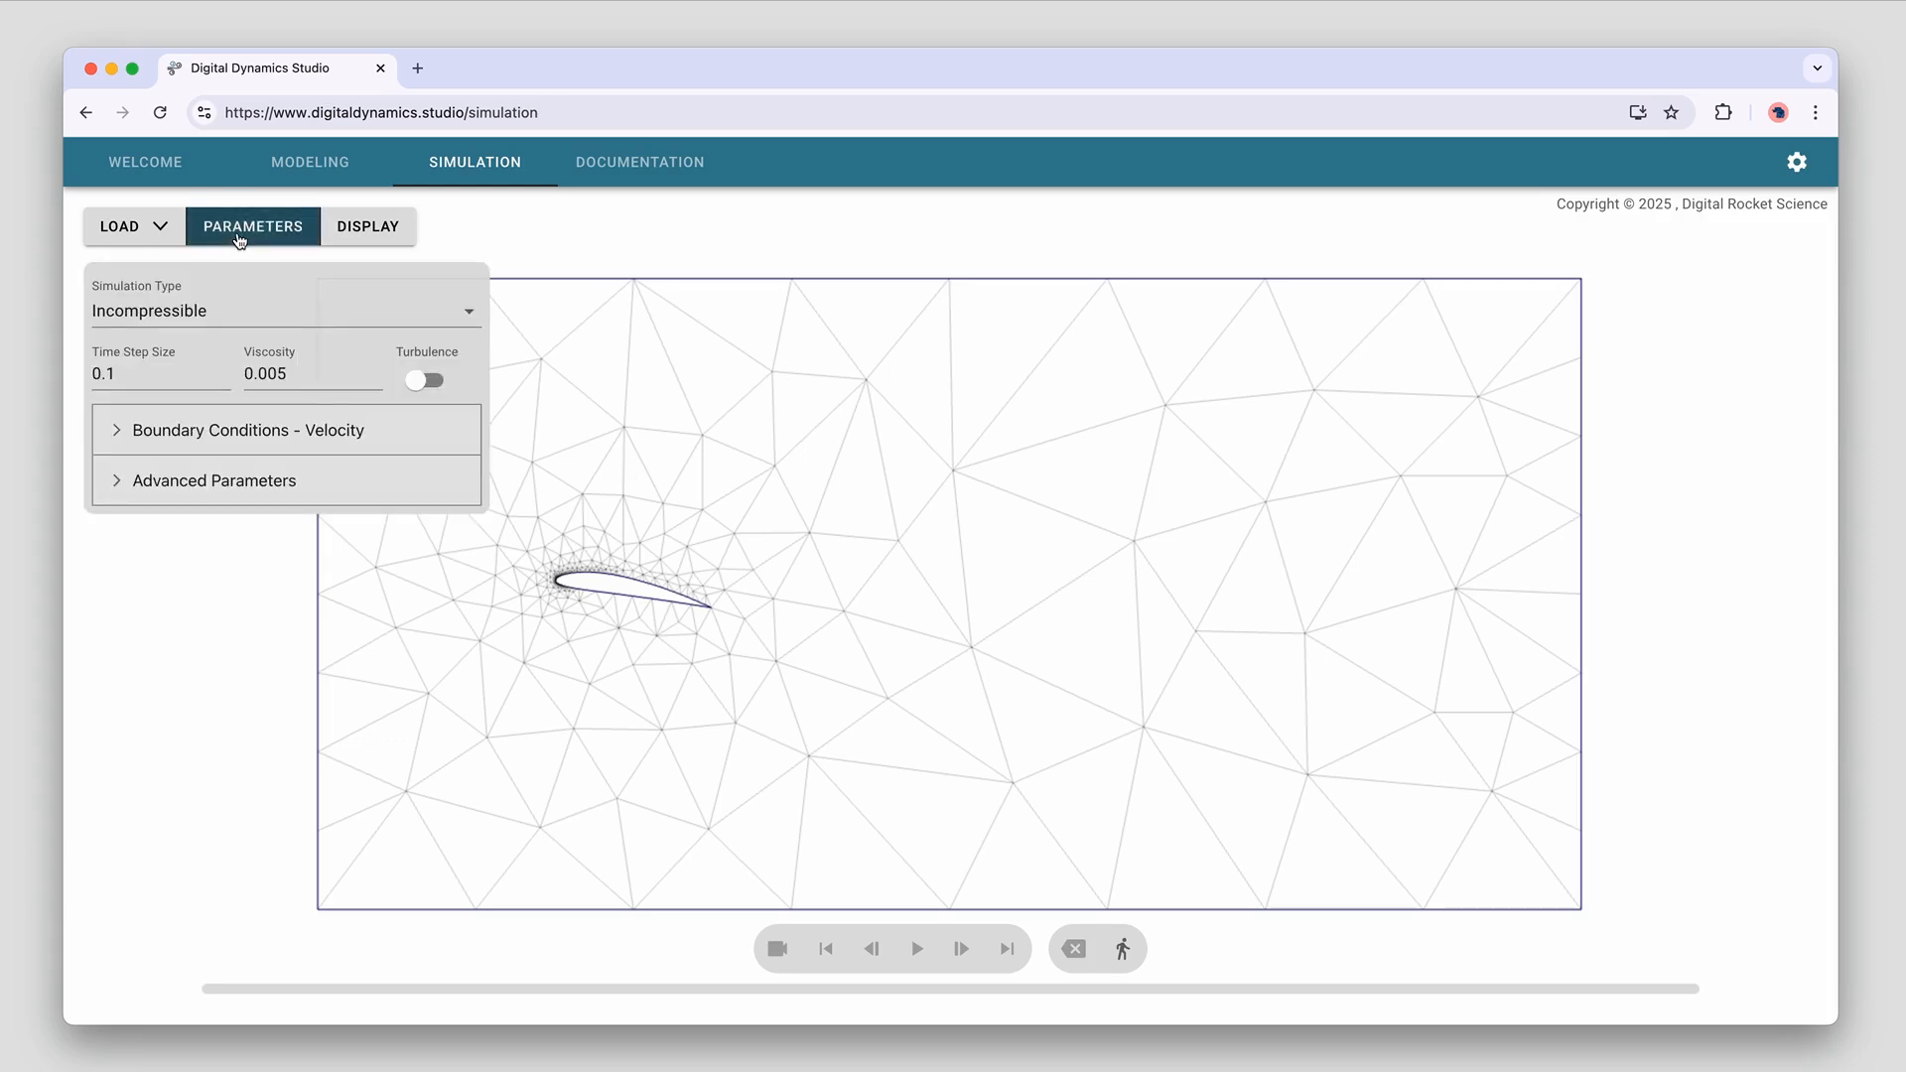
Keep the simulation type as Incompressible and open the documentation
{"action": "left_click", "coordinate": [192, 312]}
{"action": "left_click", "coordinate": [225, 365]}
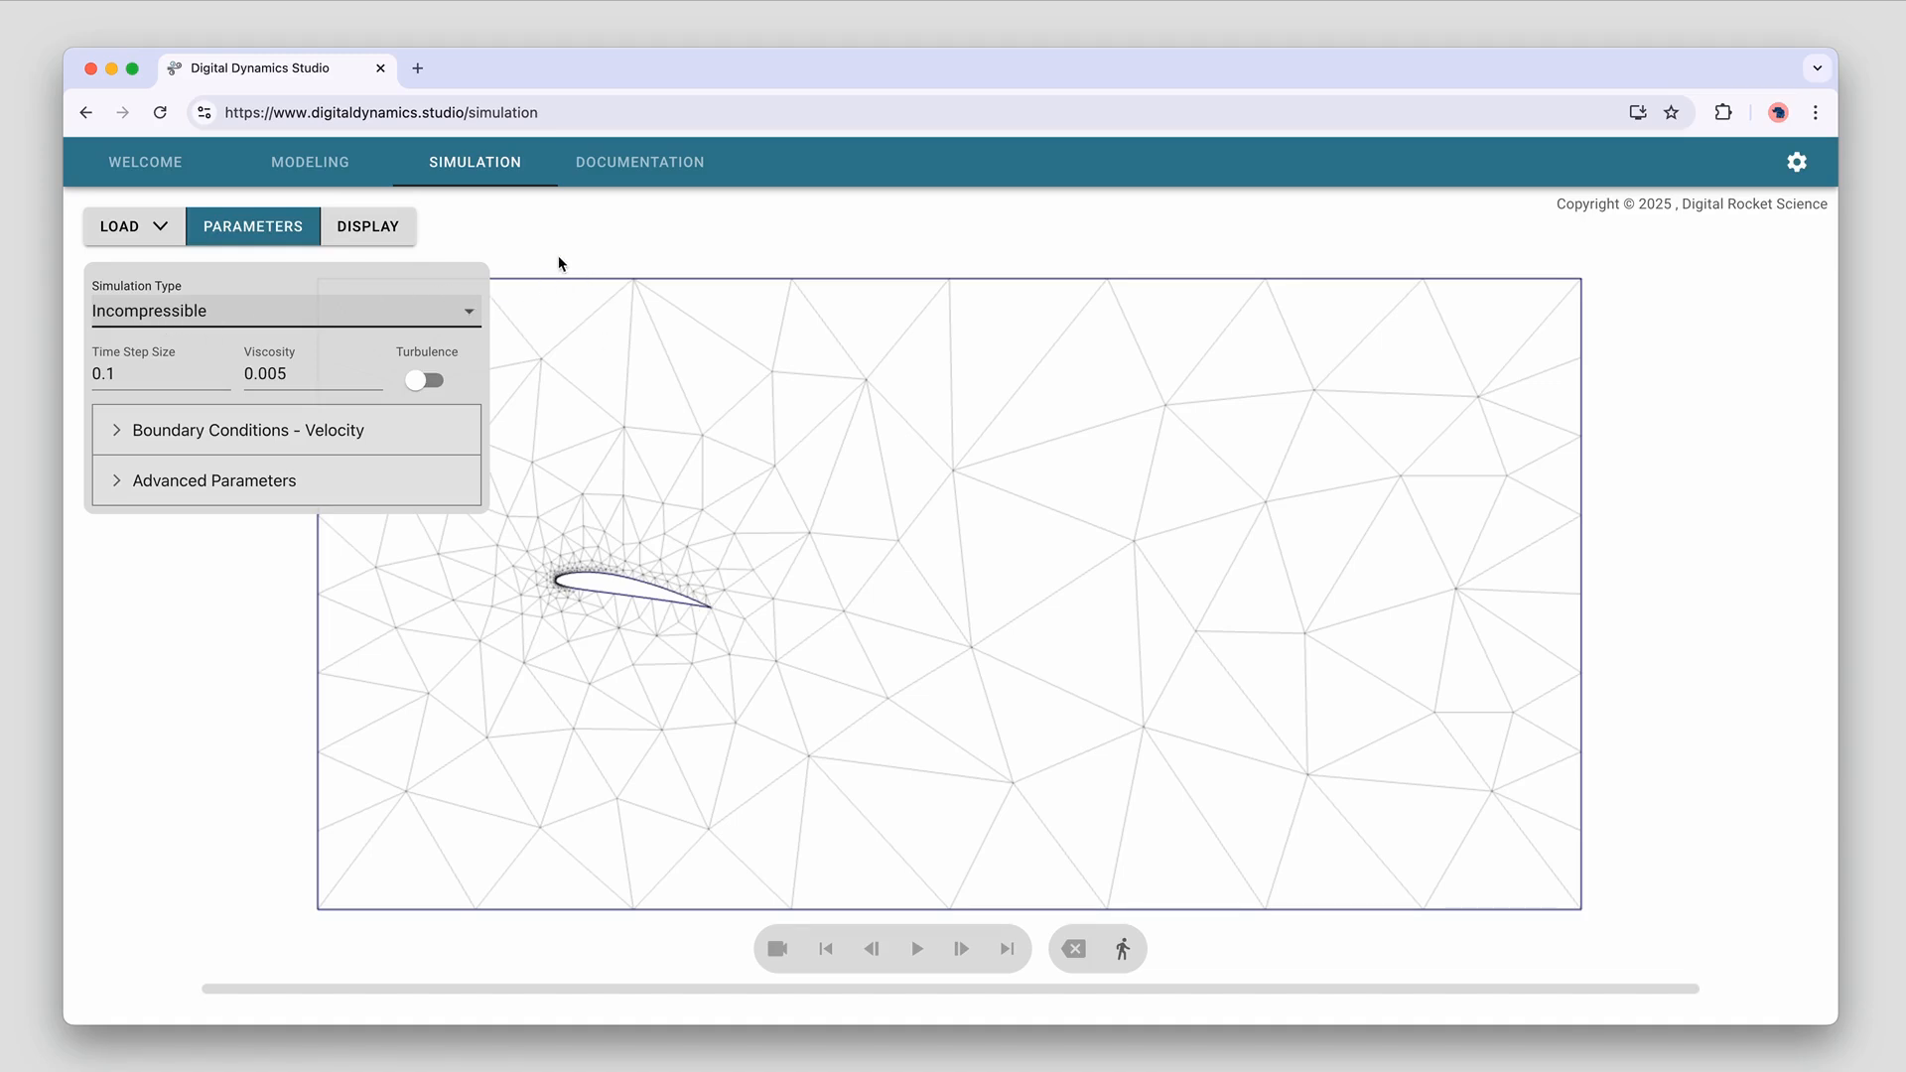
{"action": "left_click", "coordinate": [636, 164]}
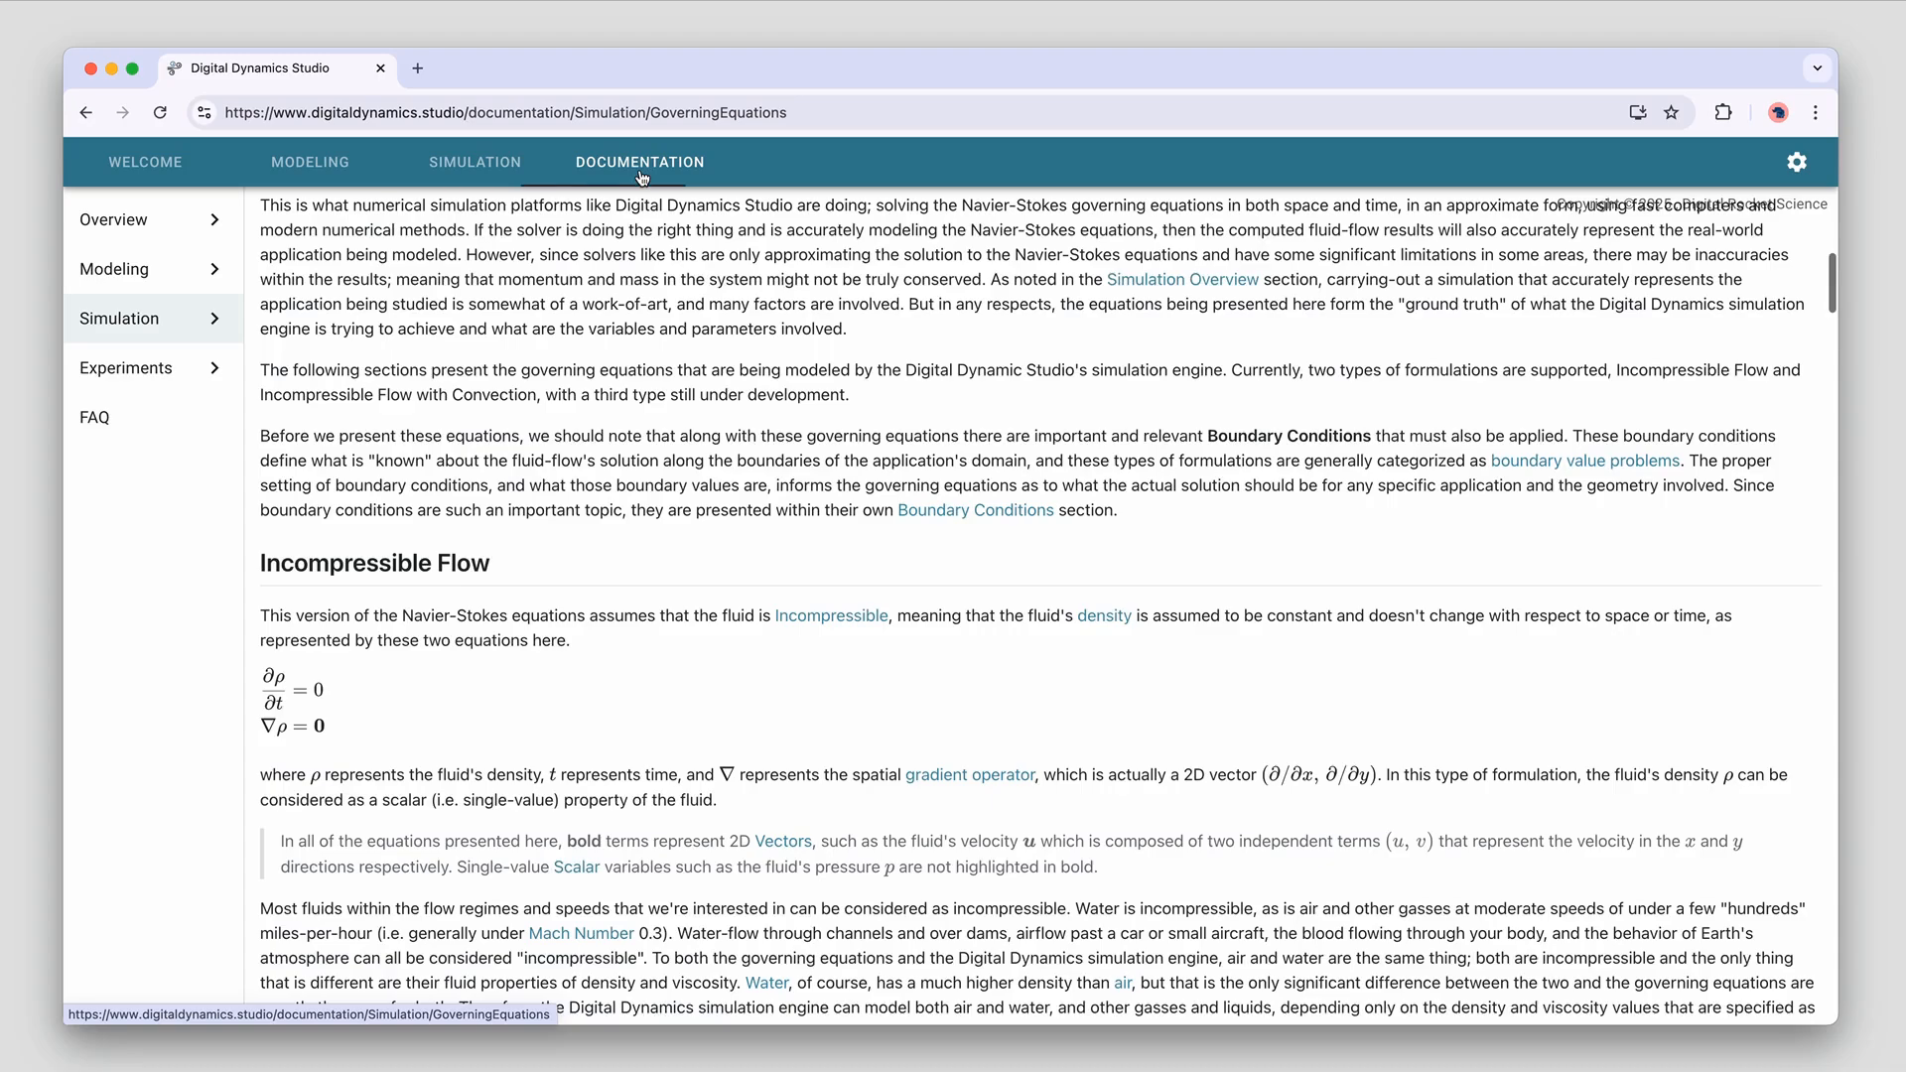
Read the Simulation > Governing Equations page on Incompressible Flow, then return to the Simulation page
{"action": "left_click", "coordinate": [119, 328]}
{"action": "left_click", "coordinate": [138, 382]}
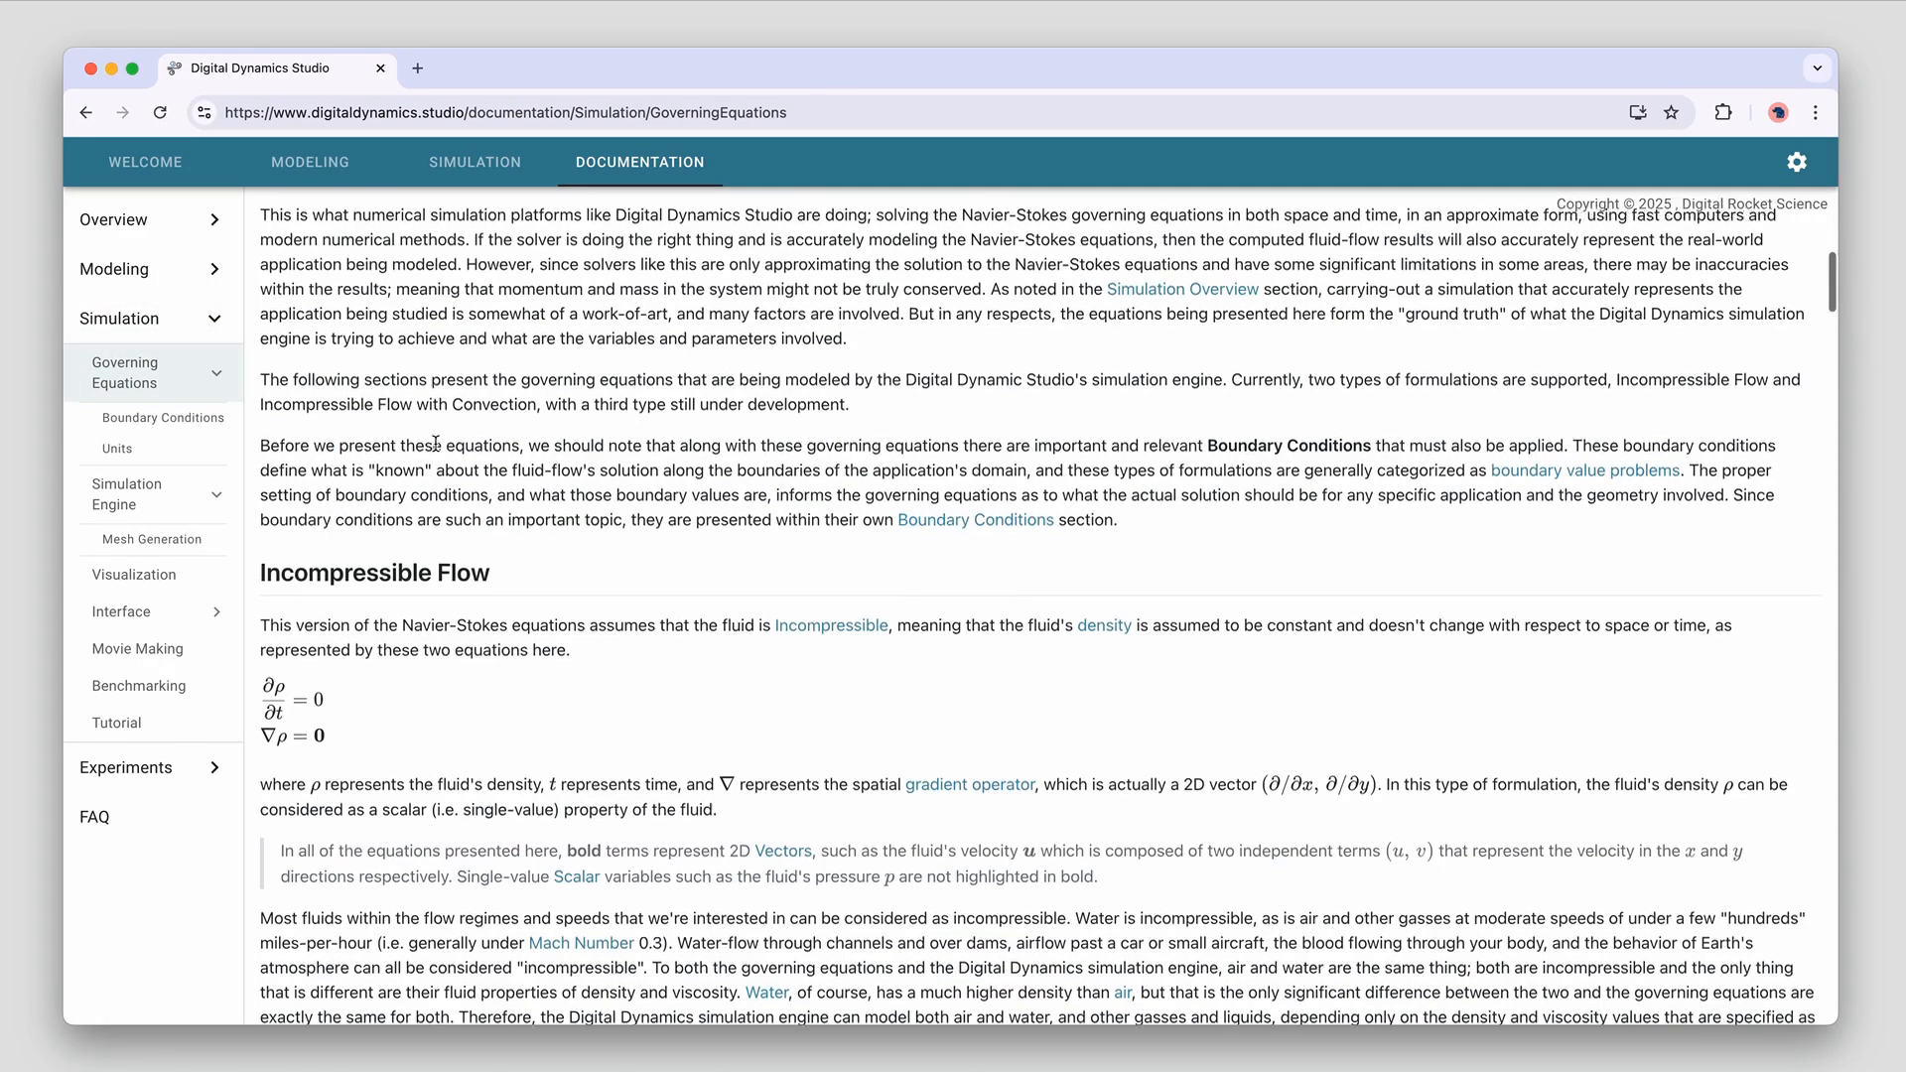
{"action": "scroll", "coordinate": [443, 449], "scroll_direction": "down", "scroll_amount": 15}
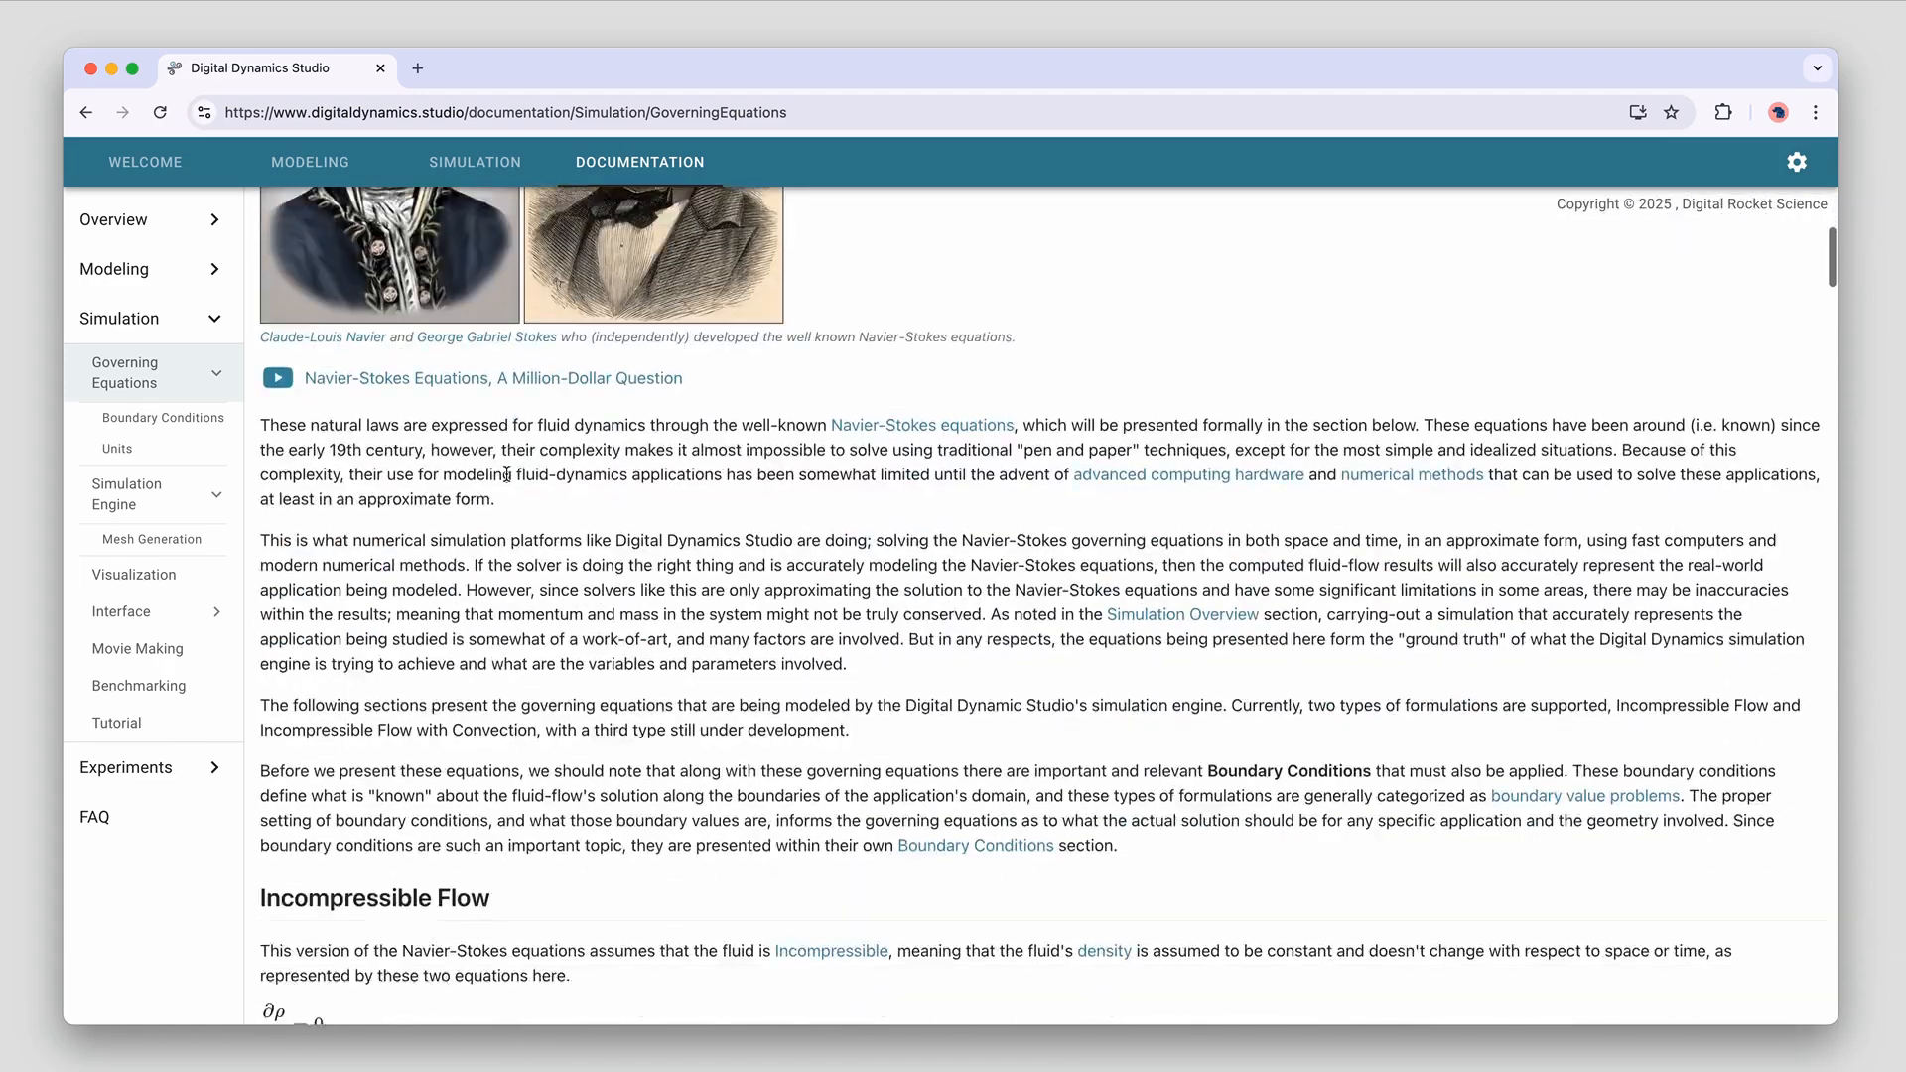
{"action": "scroll", "coordinate": [512, 482], "scroll_direction": "down", "scroll_amount": 5}
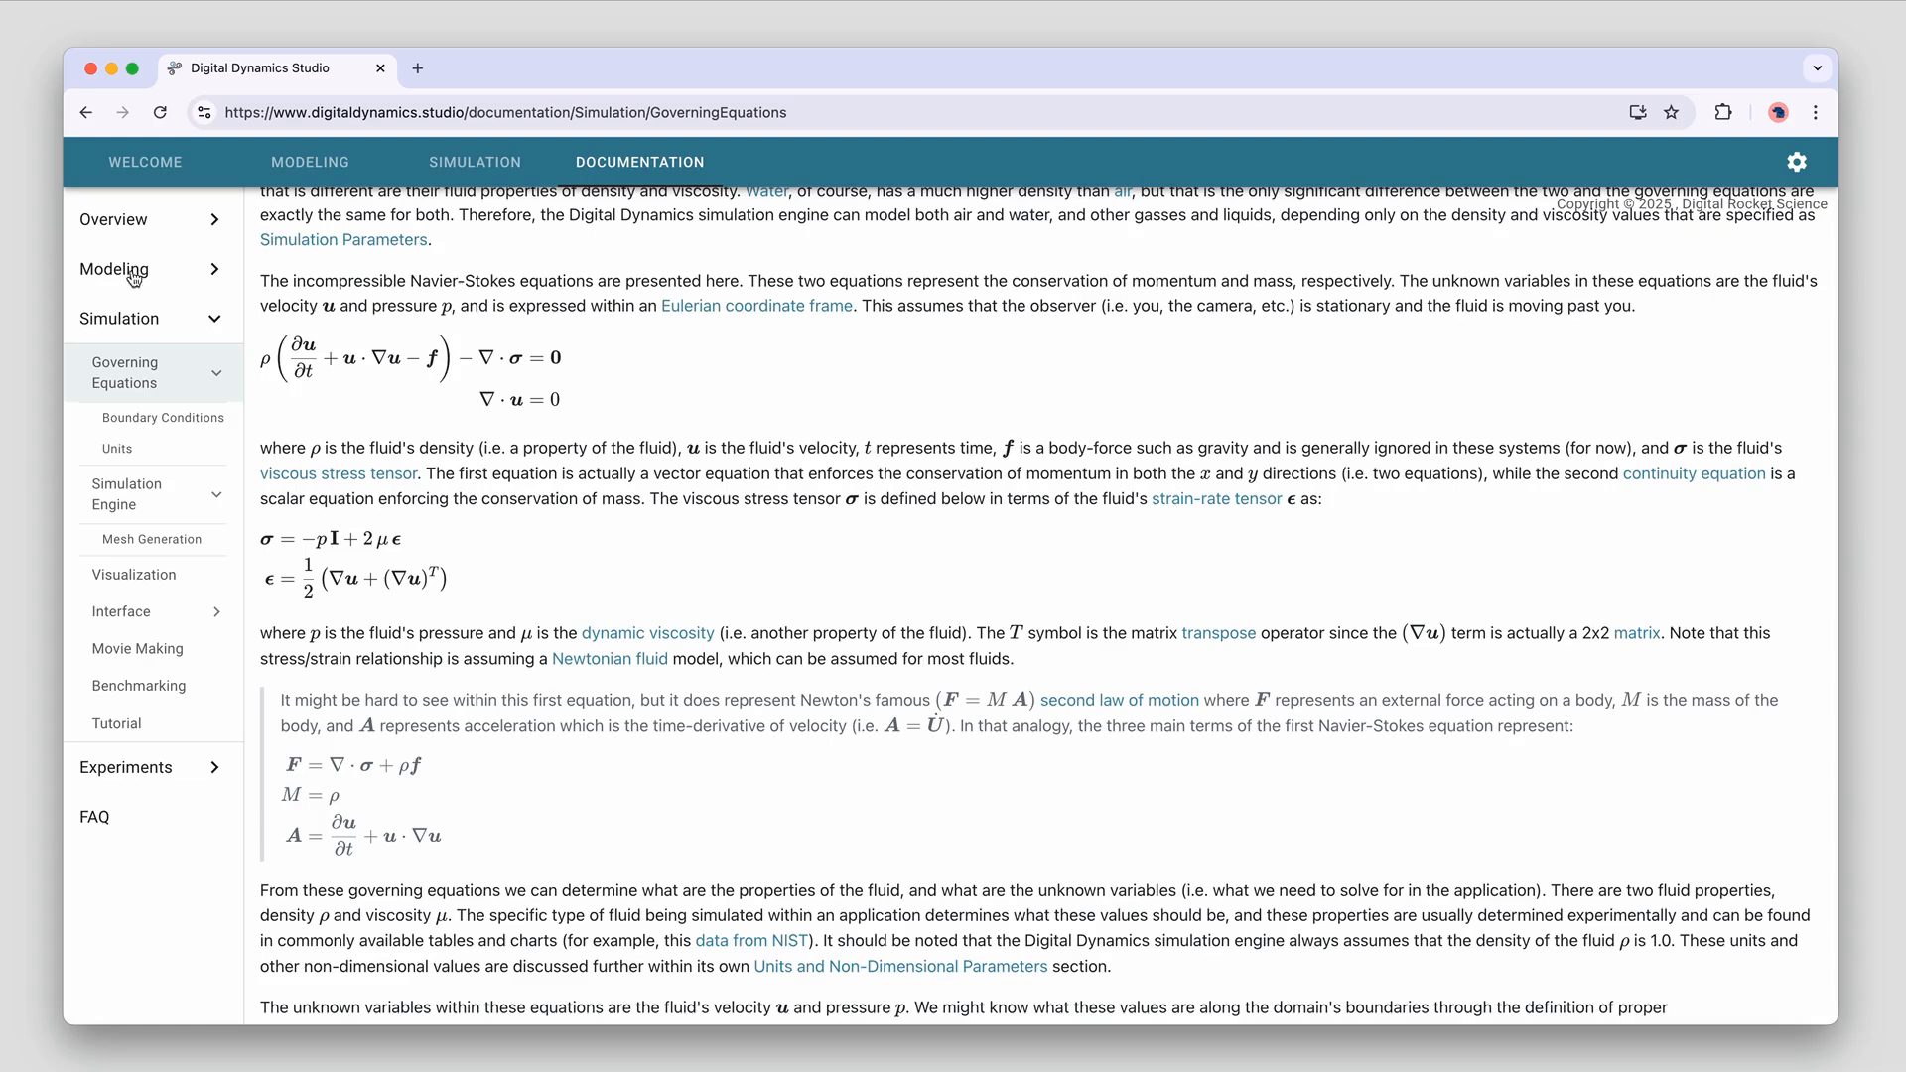
{"action": "left_click", "coordinate": [474, 164]}
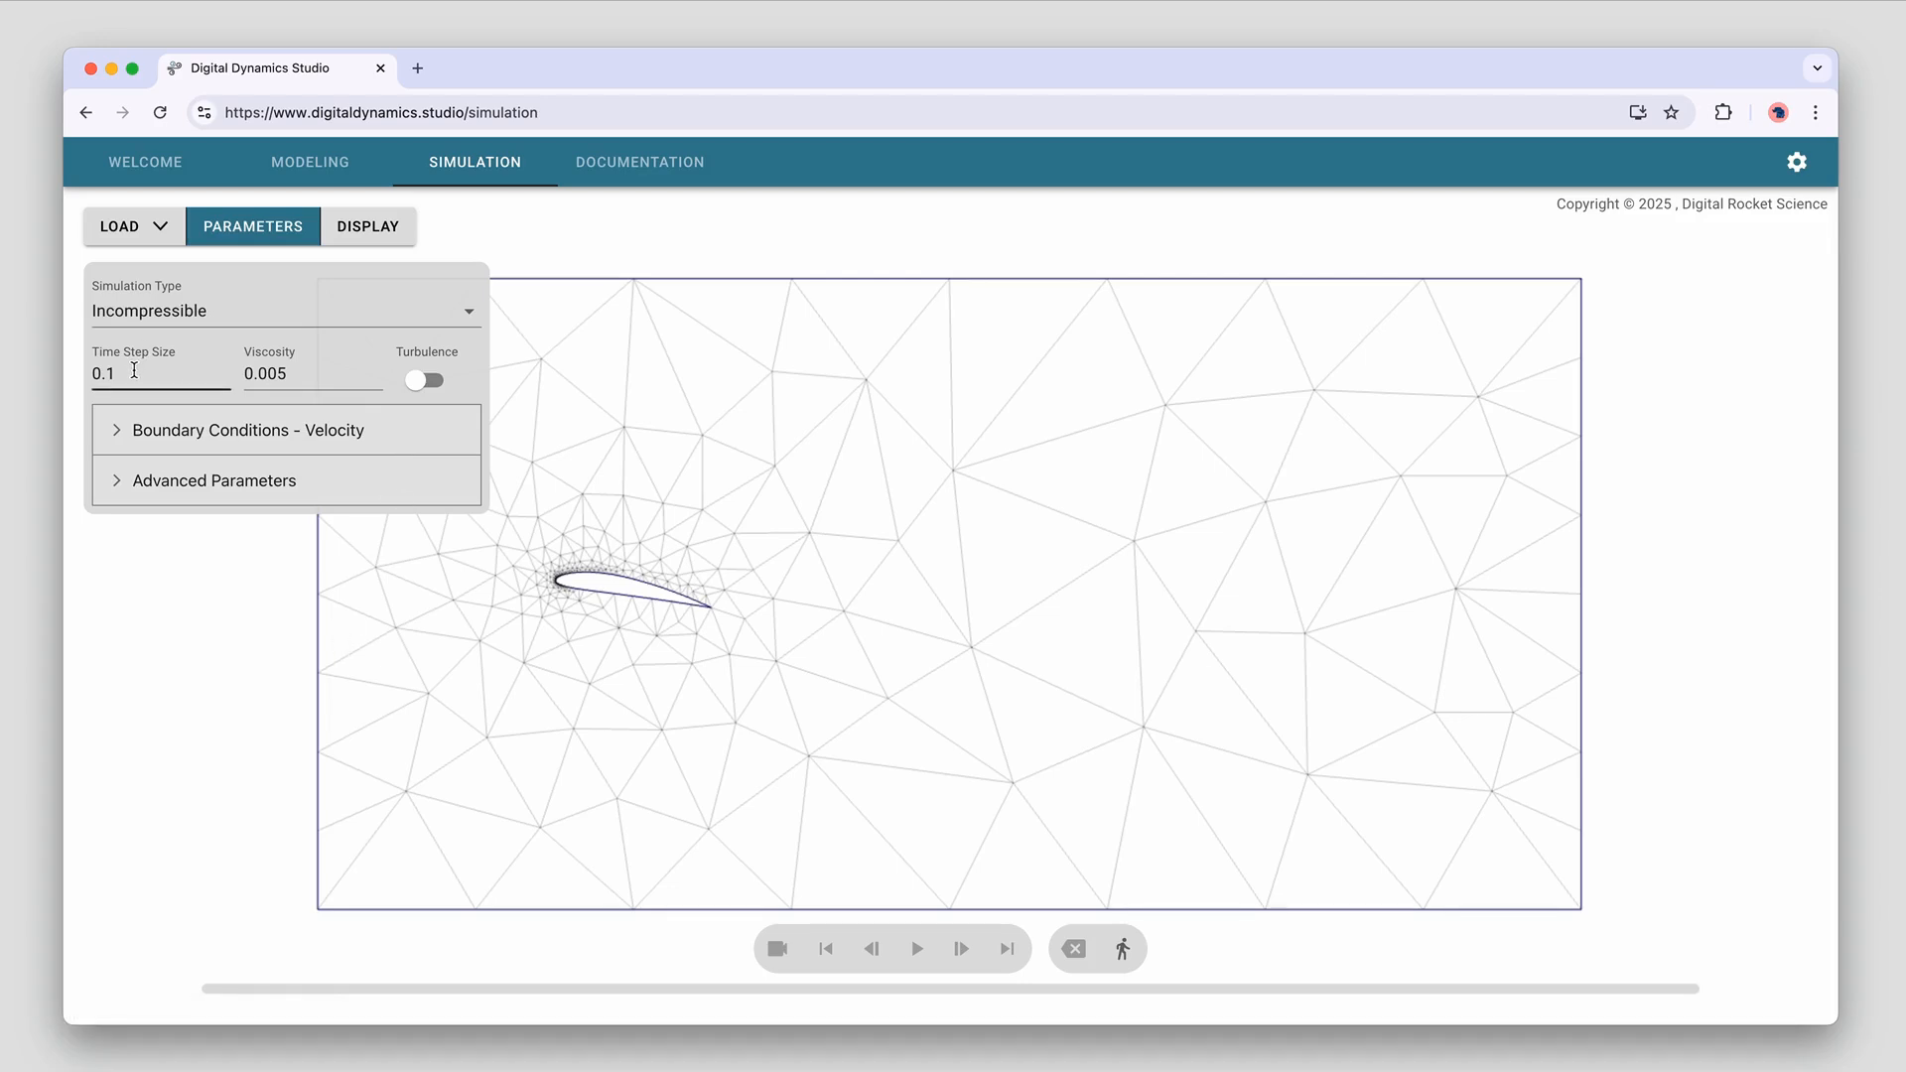
Zoom in on the tilted airfoil and pan so it and its dense mesh fill the view
{"action": "scroll", "coordinate": [444, 730], "scroll_direction": "up", "scroll_amount": 2}
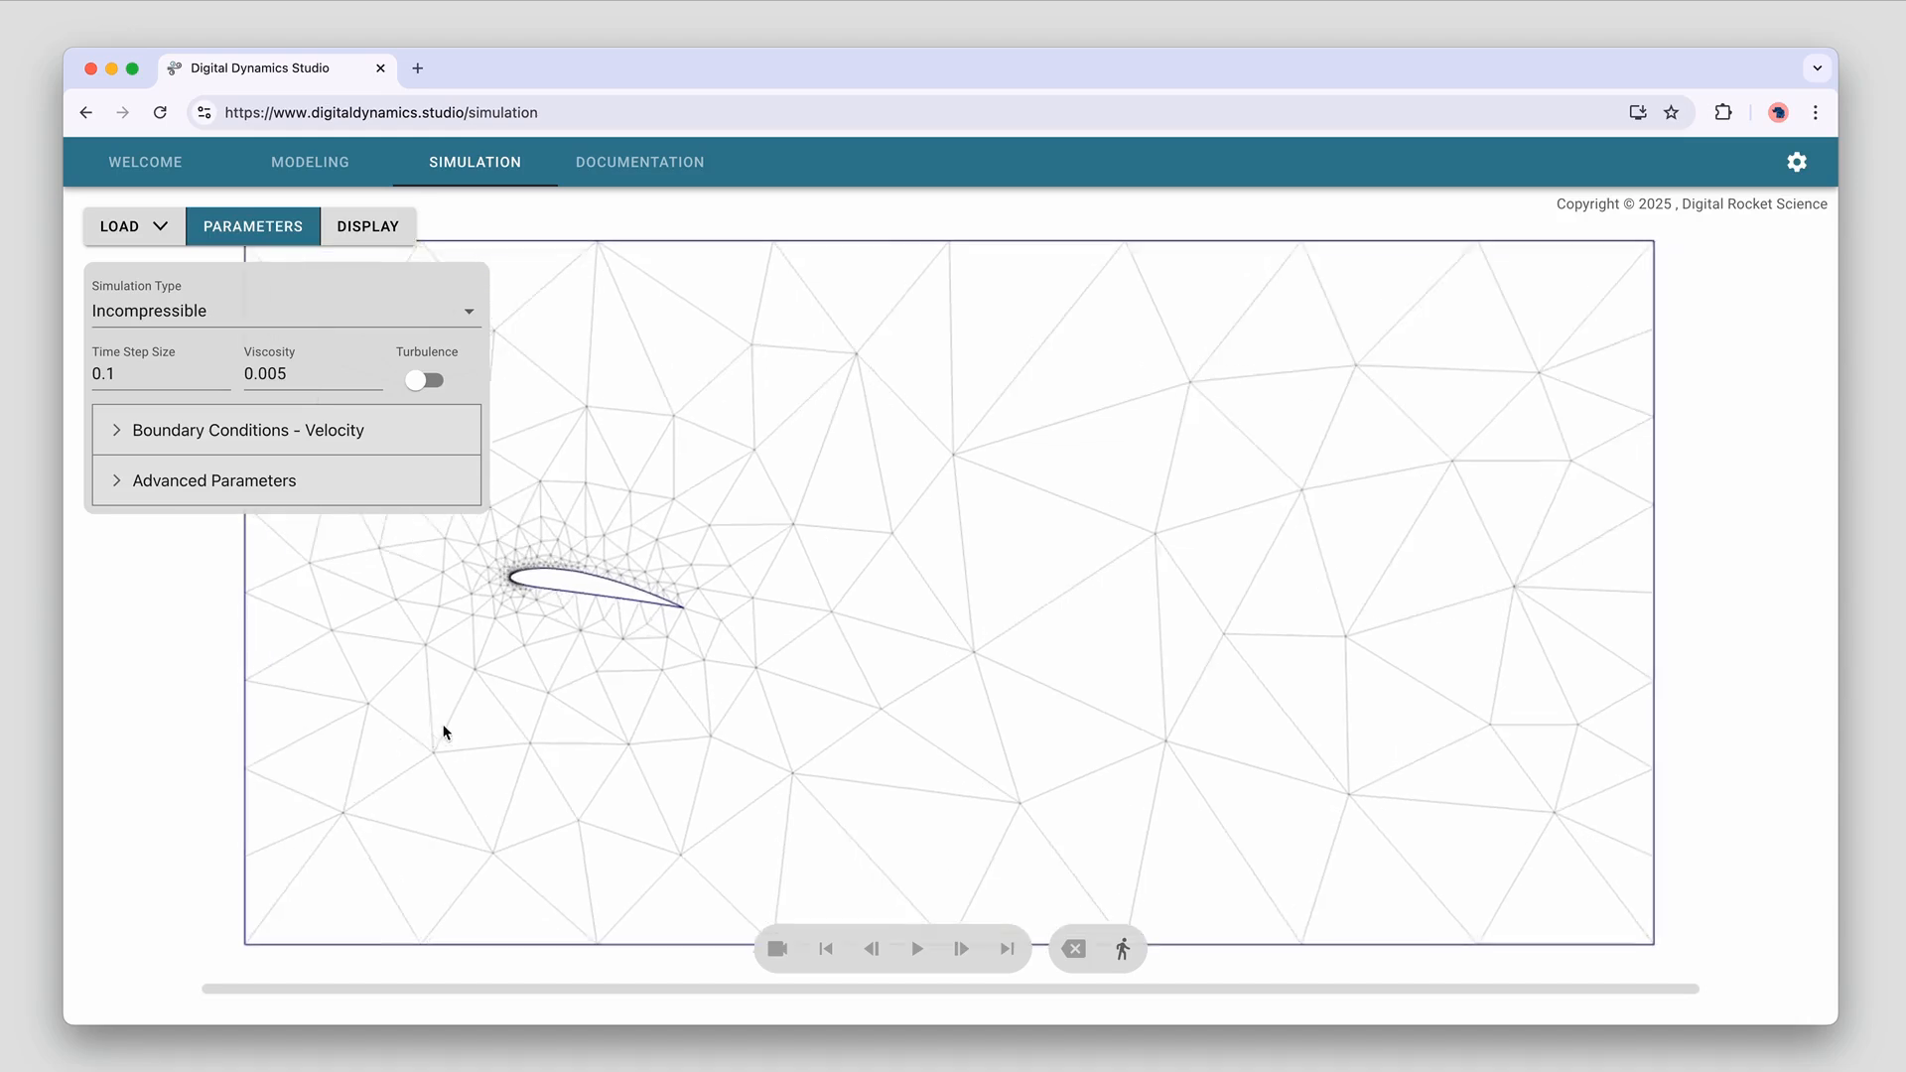
{"action": "scroll", "coordinate": [444, 732], "scroll_direction": "up", "scroll_amount": 2}
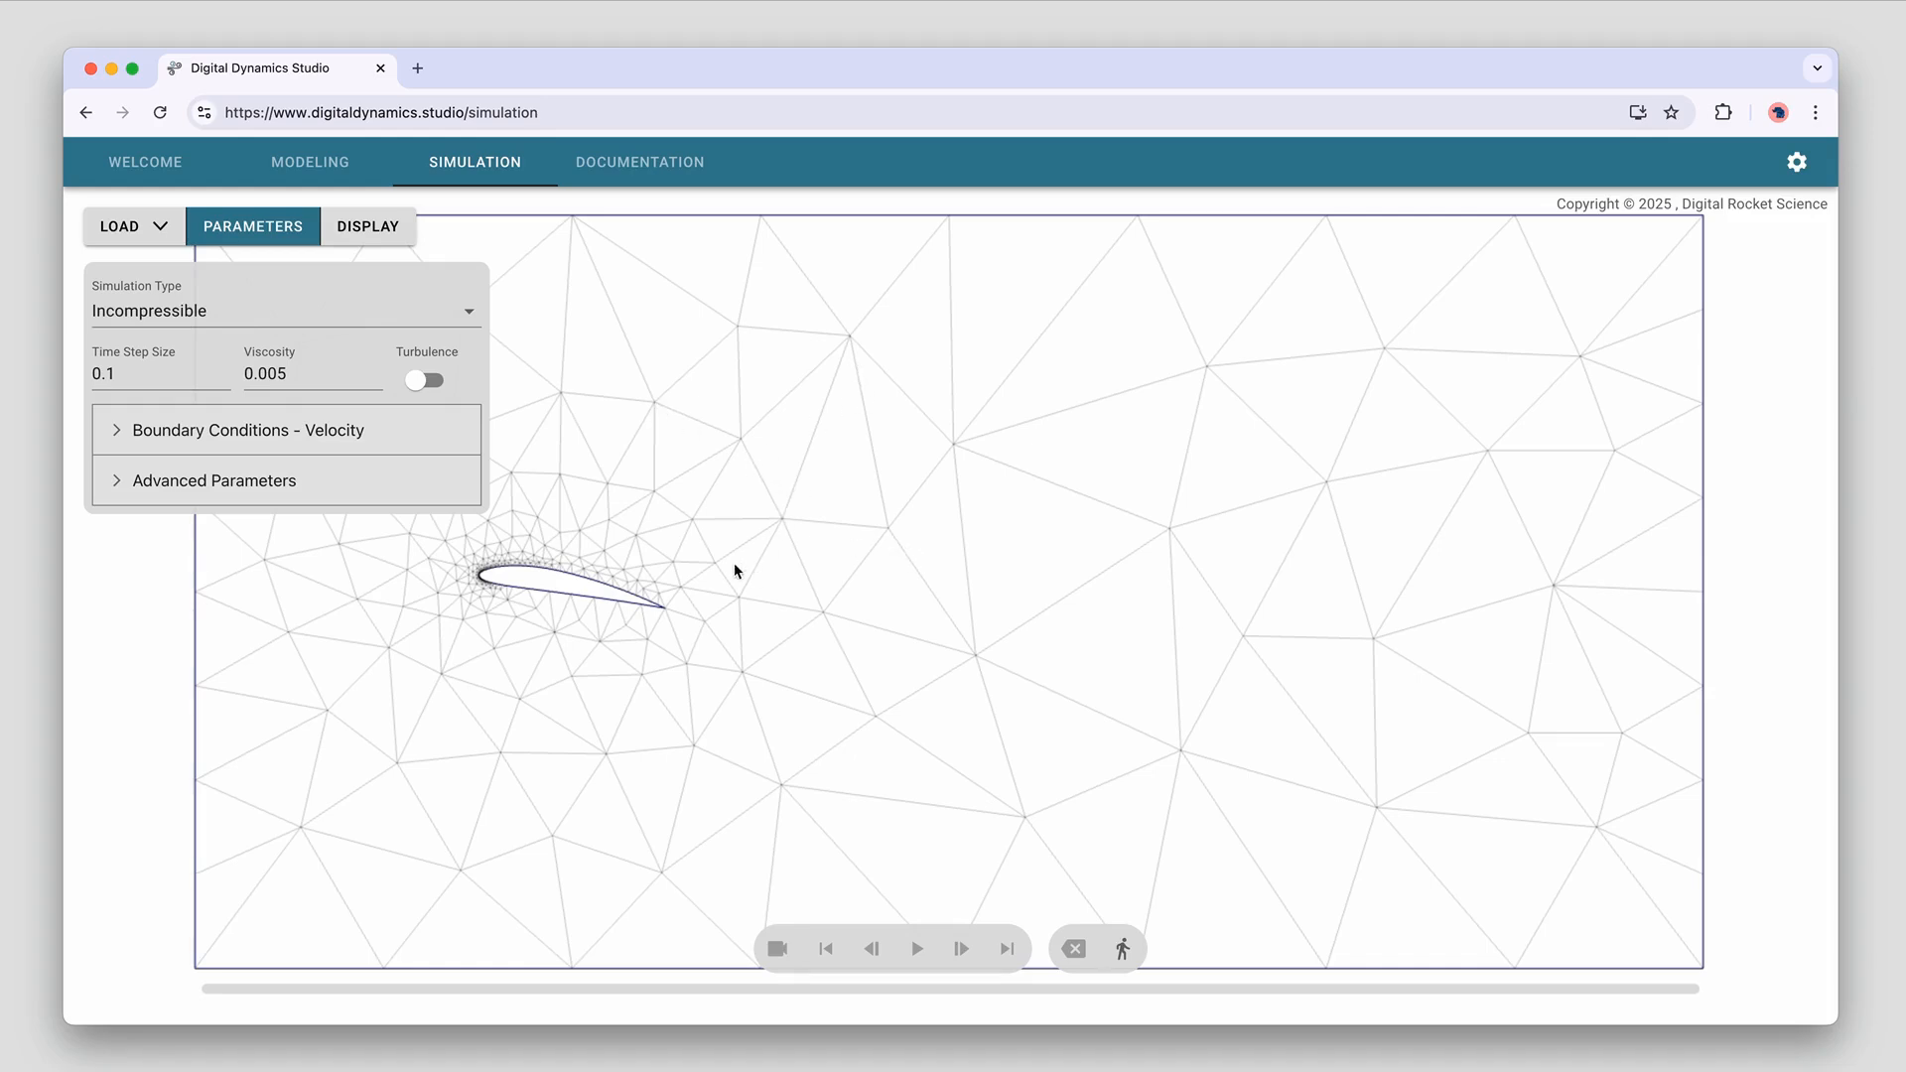
{"action": "scroll", "coordinate": [709, 687], "scroll_direction": "up", "scroll_amount": 5}
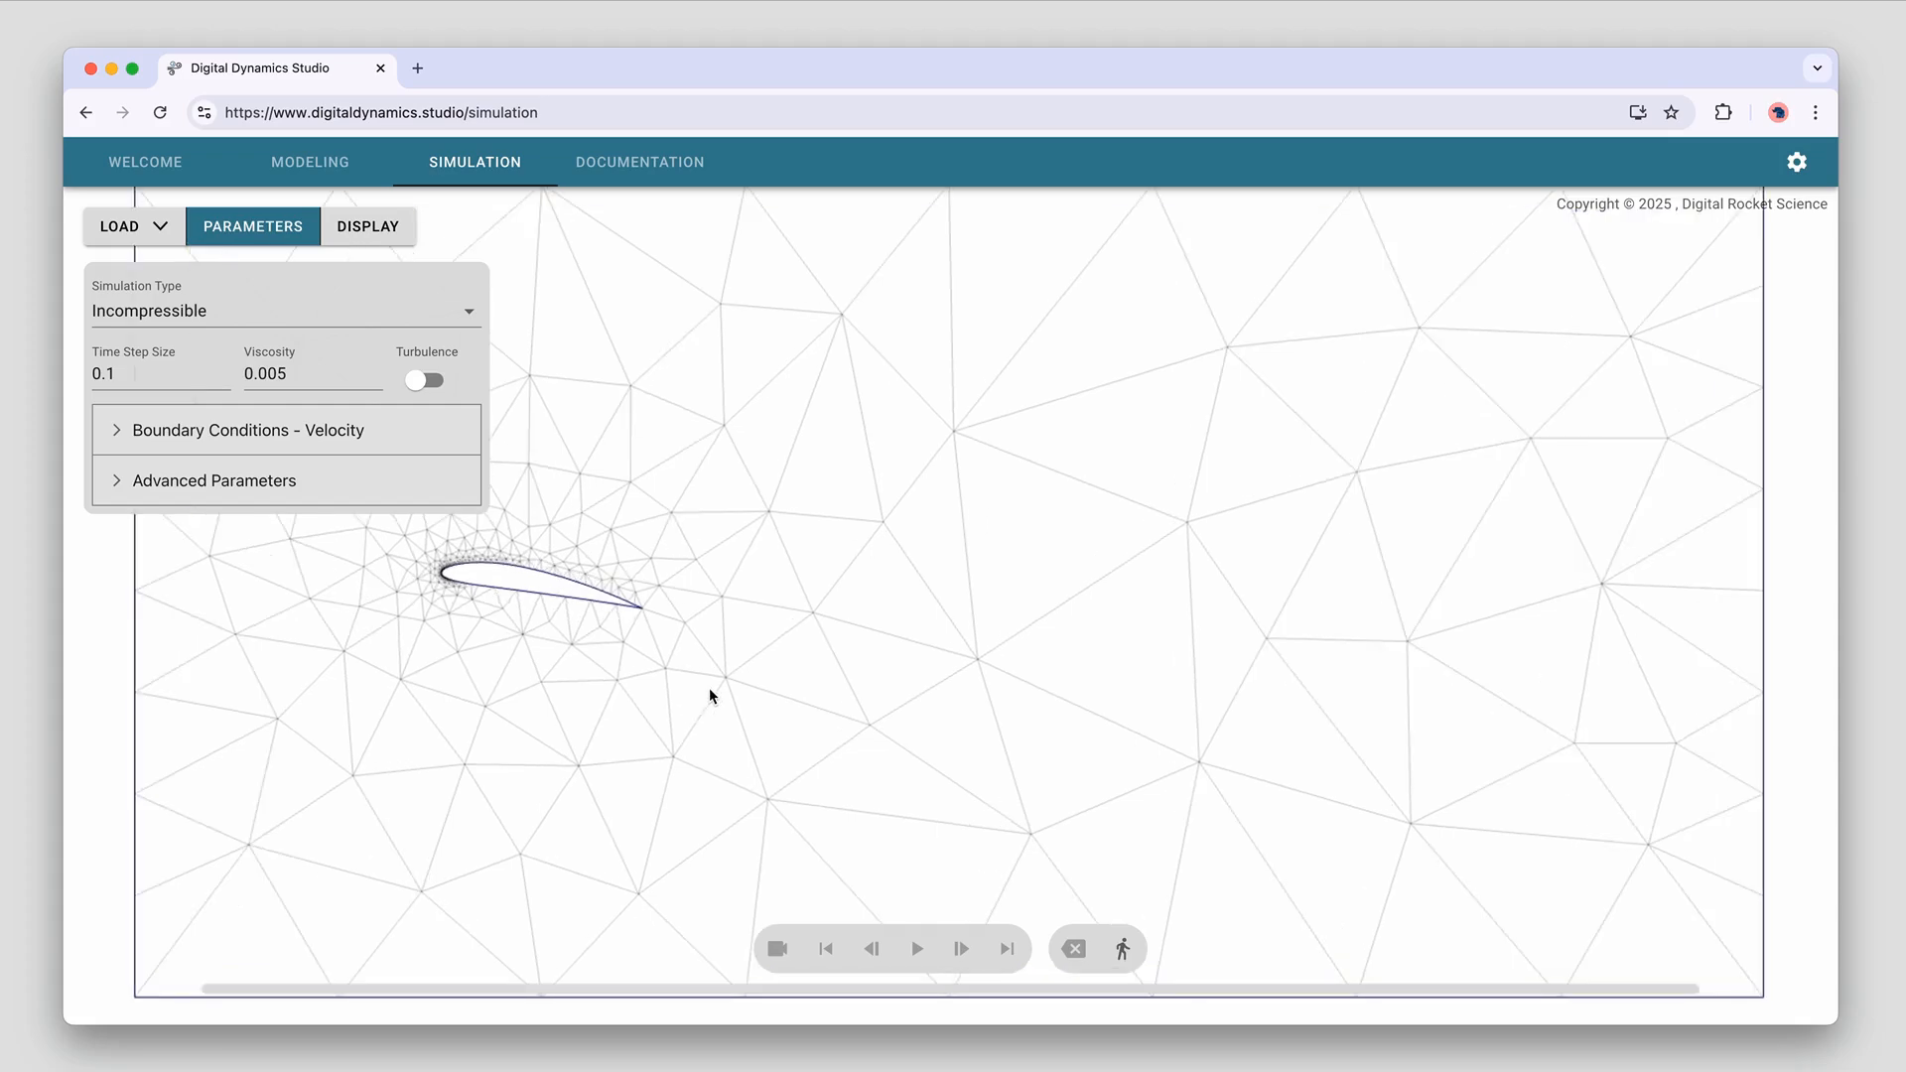
{"action": "left_click_drag", "start_coordinate": [709, 687], "coordinate": [1189, 663]}
{"action": "left_click_drag", "start_coordinate": [890, 643], "coordinate": [1081, 747]}
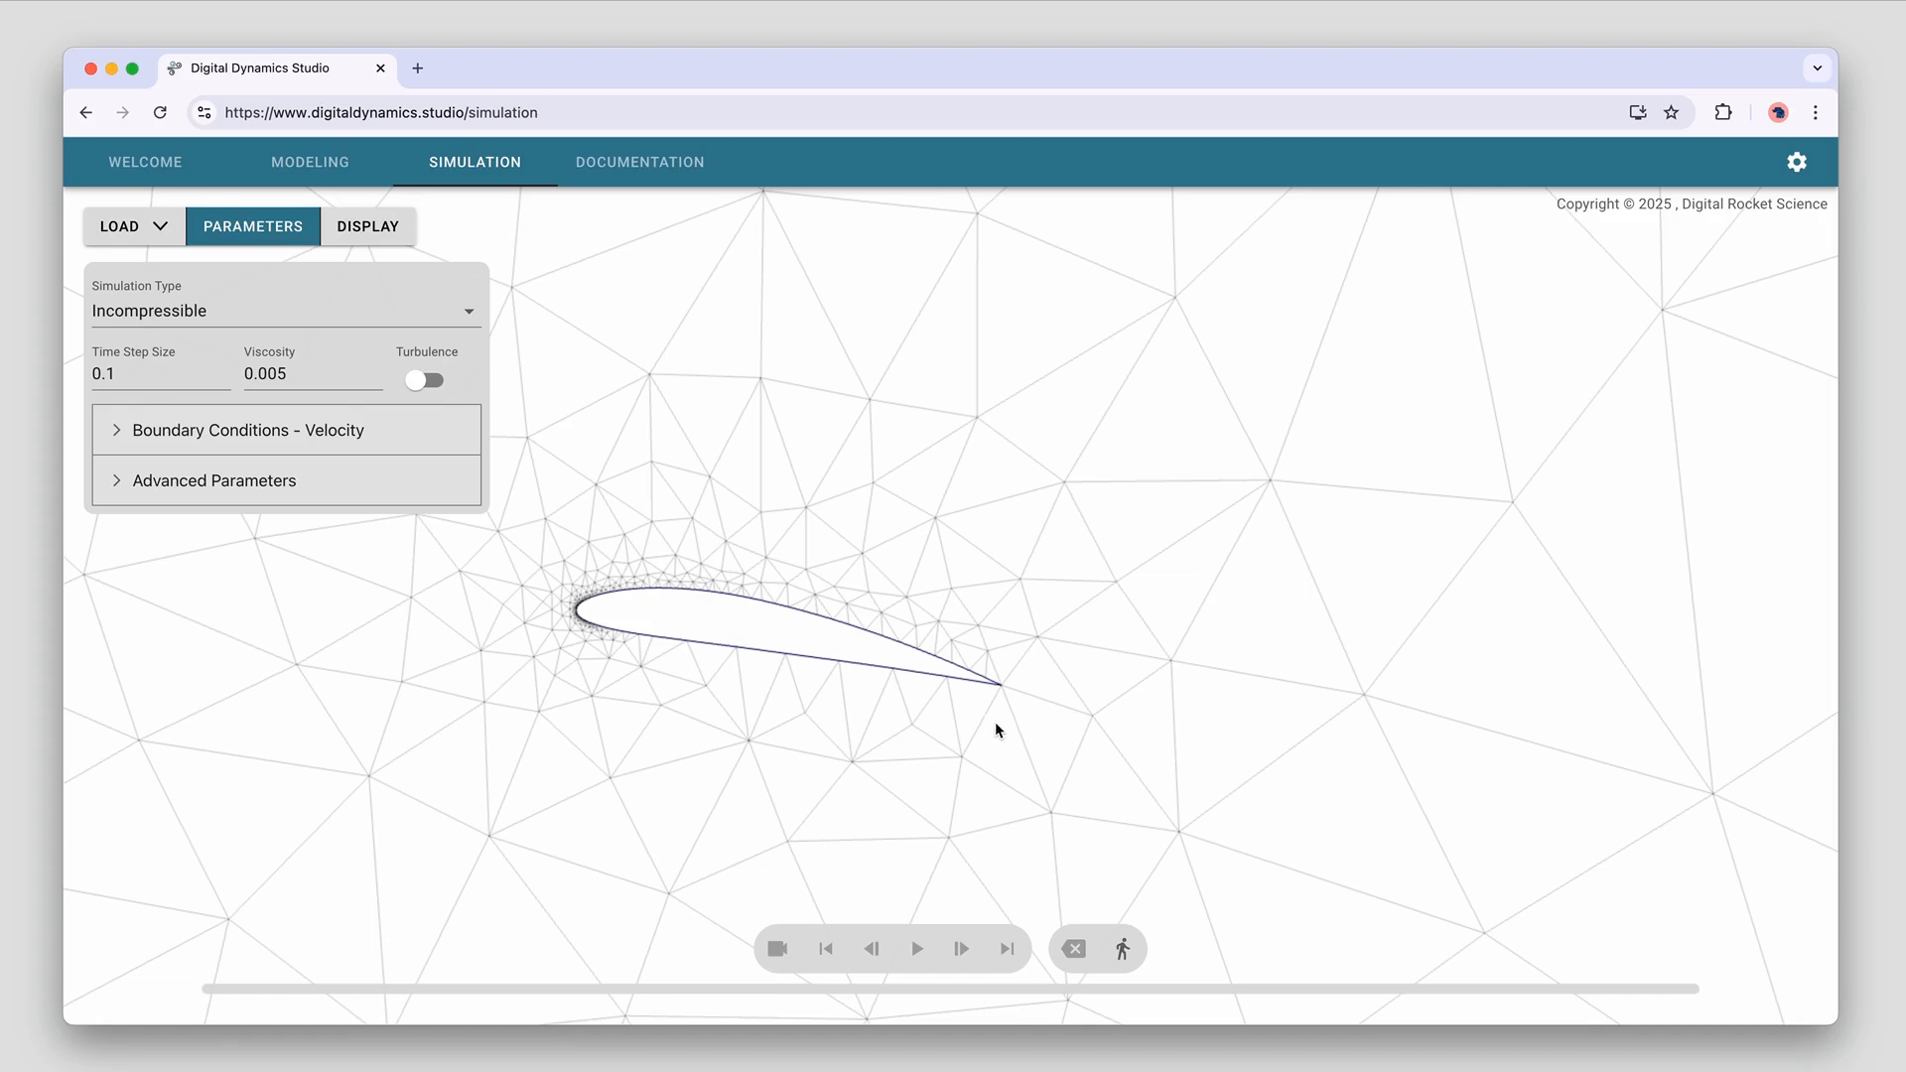
{"action": "scroll", "coordinate": [993, 734], "scroll_direction": "down", "scroll_amount": 1}
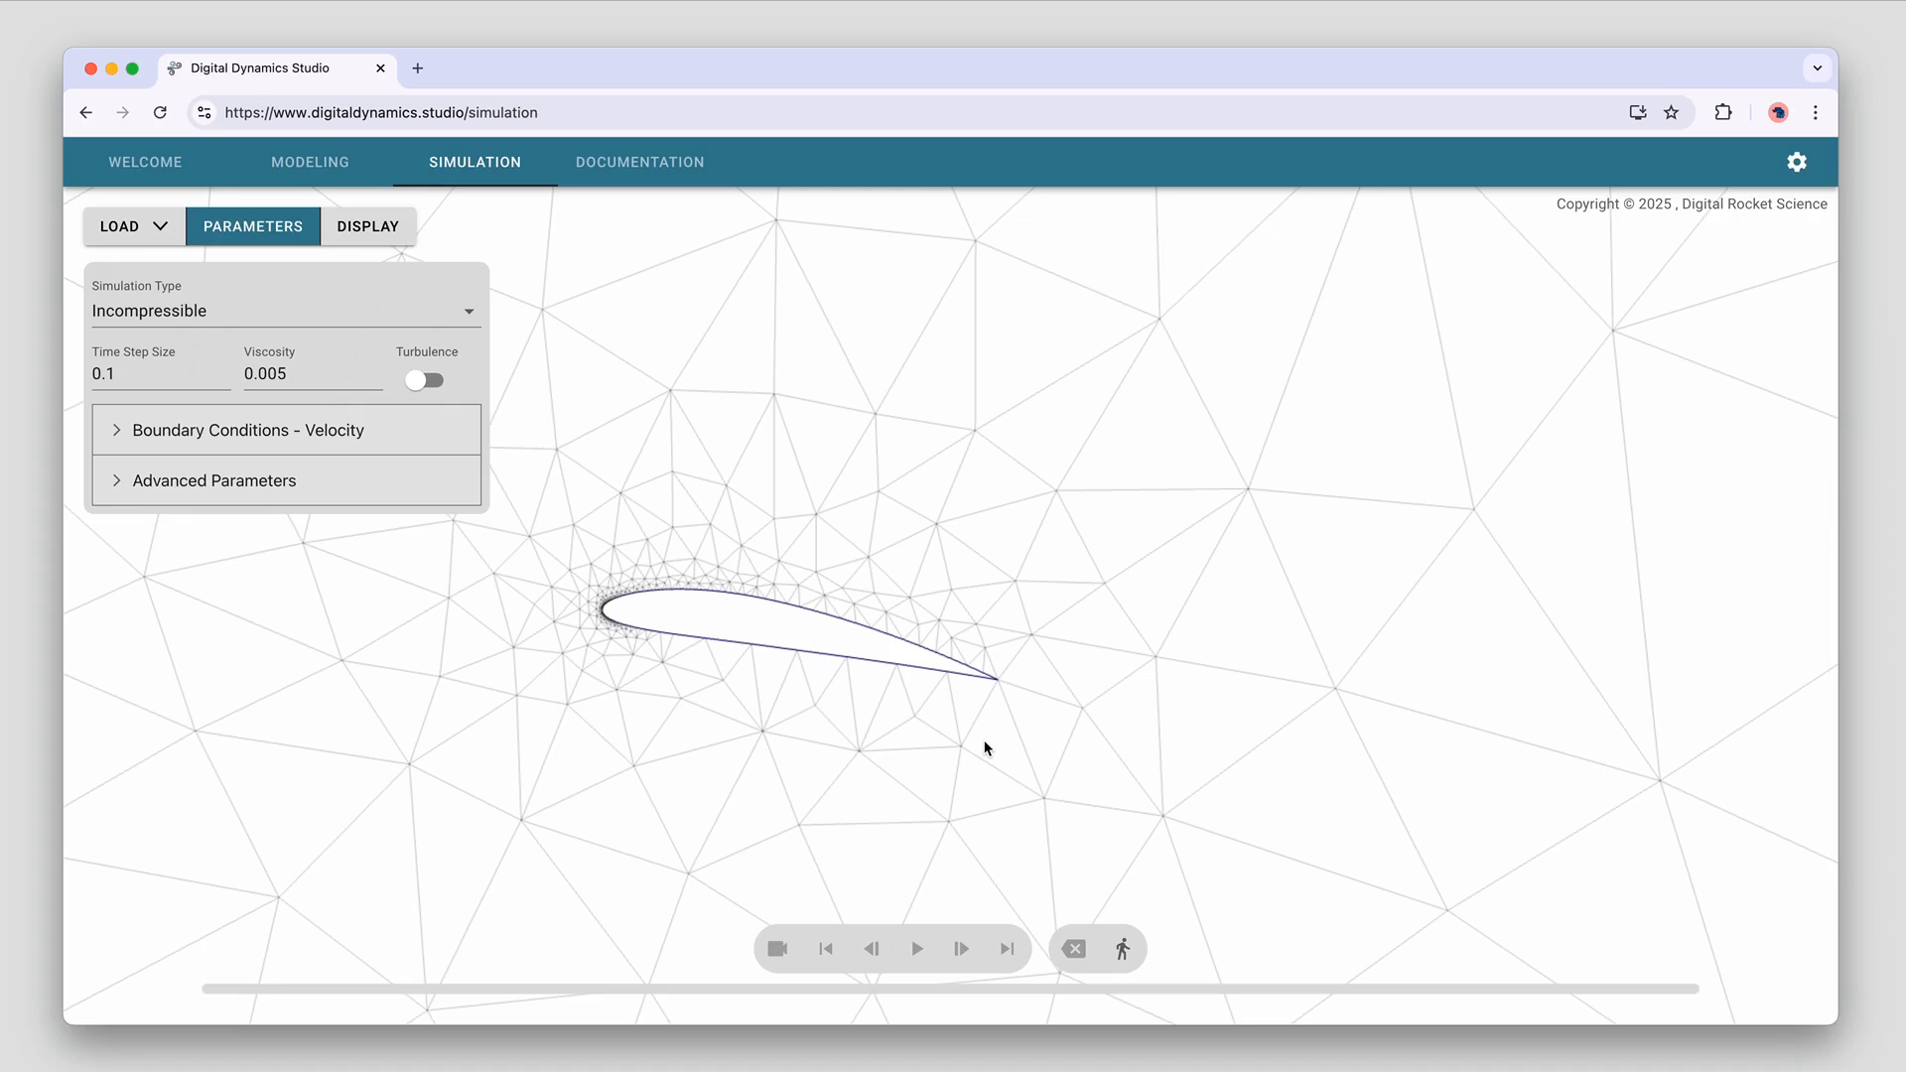
{"action": "scroll", "coordinate": [985, 748], "scroll_direction": "down", "scroll_amount": 2}
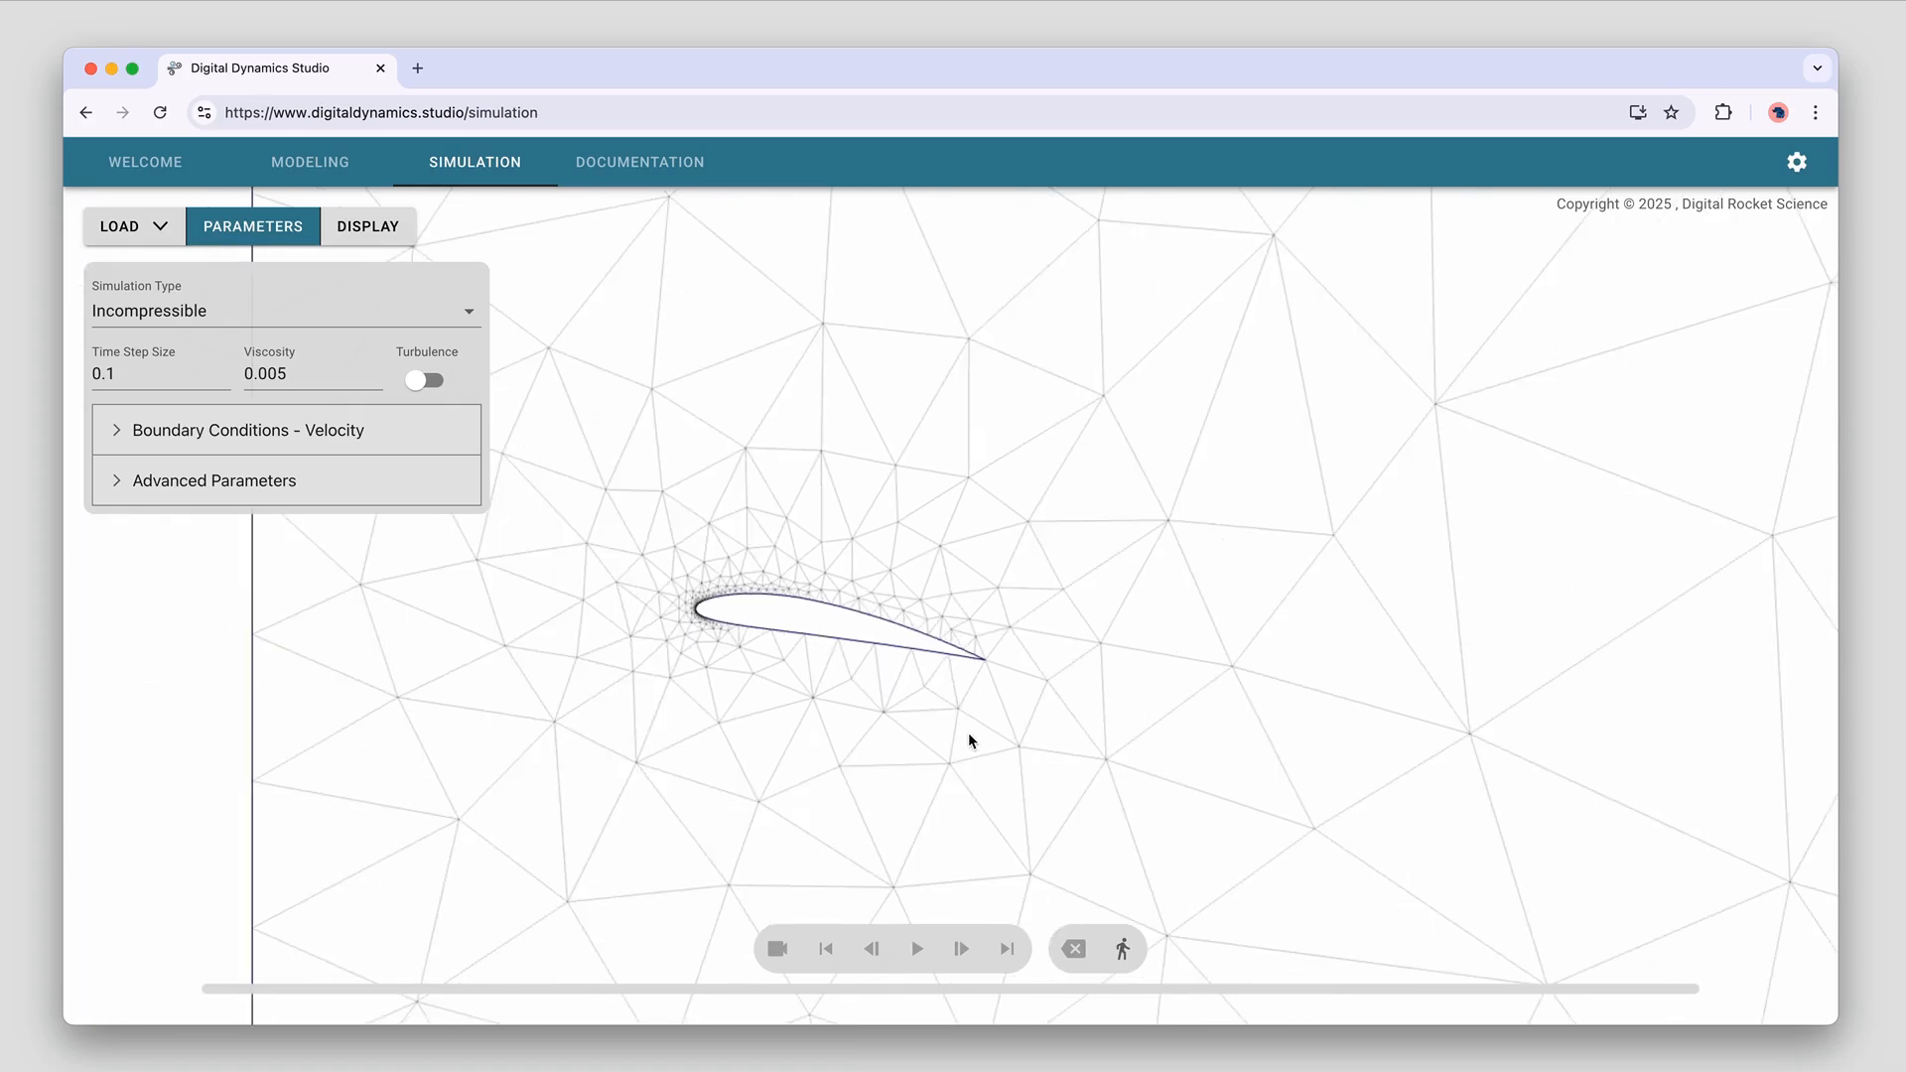
{"action": "scroll", "coordinate": [944, 695], "scroll_direction": "up", "scroll_amount": 3}
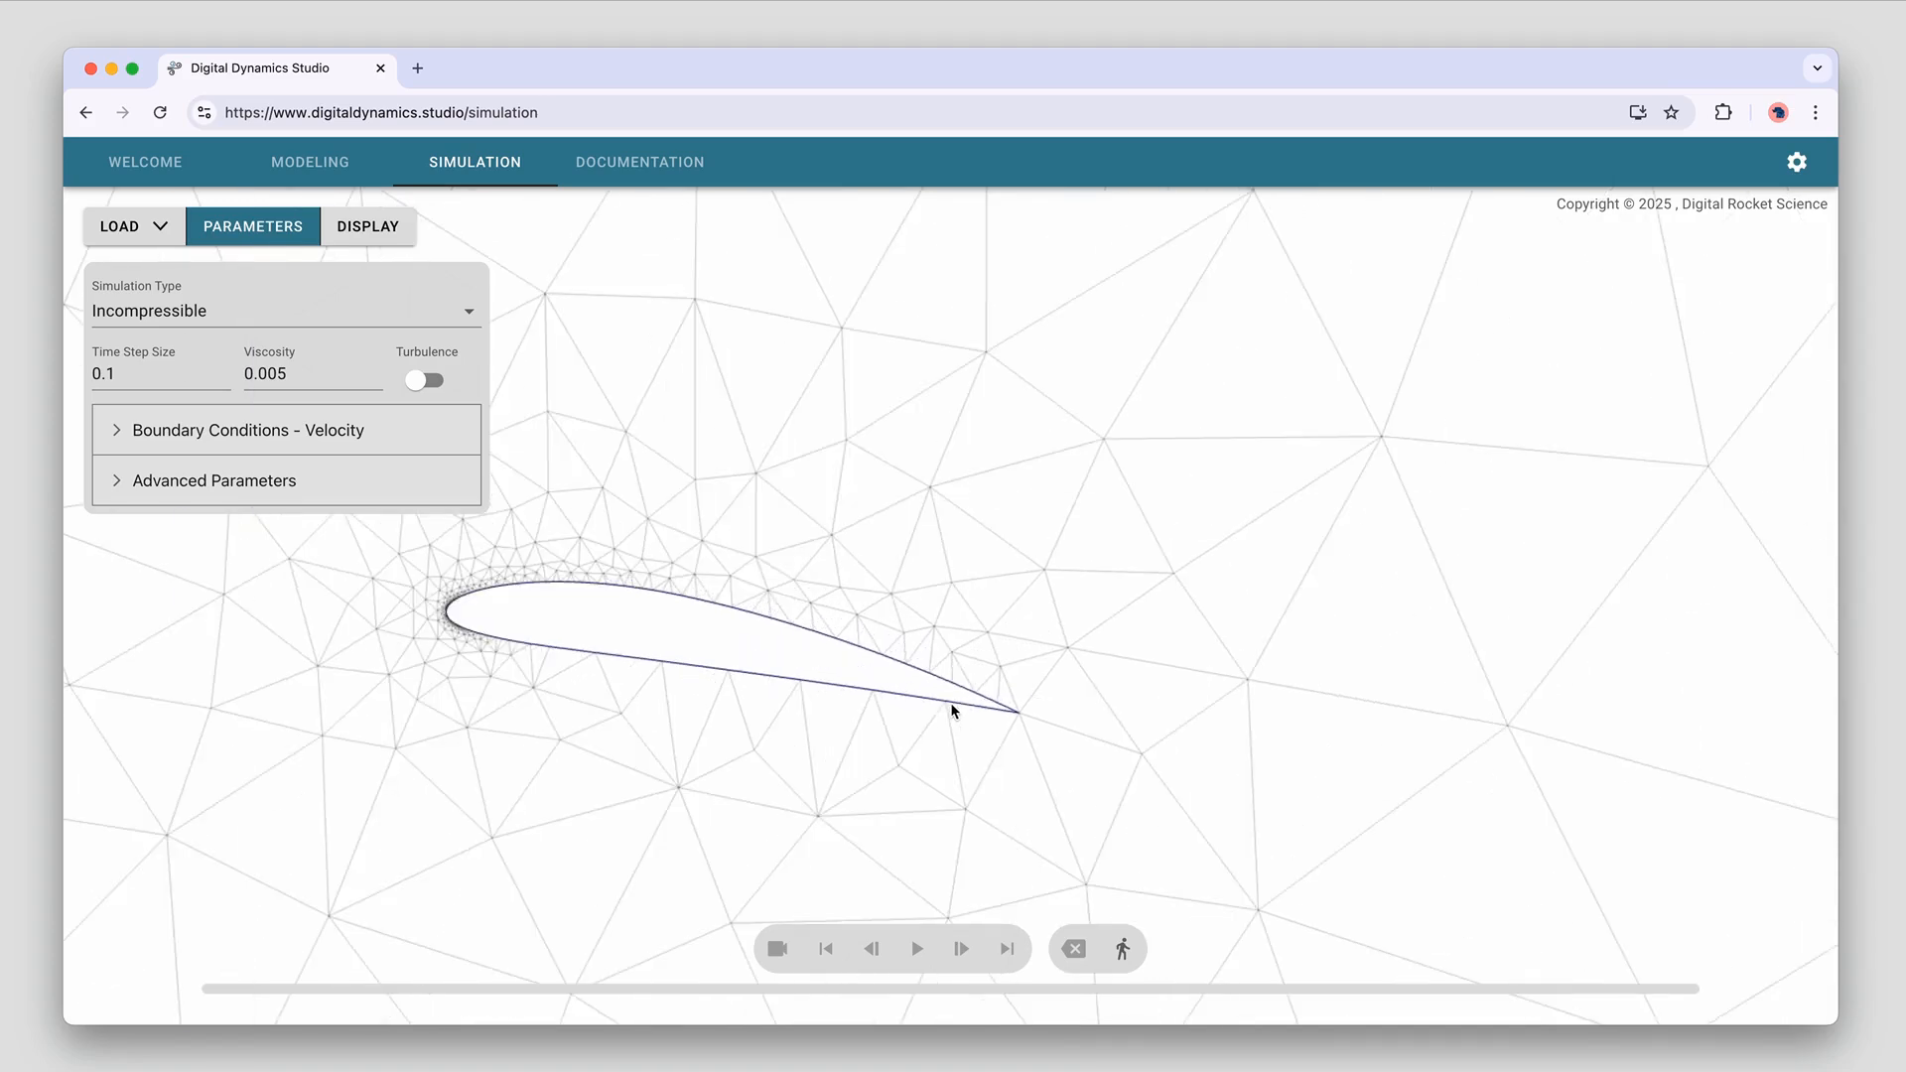
{"action": "left_click_drag", "start_coordinate": [949, 703], "coordinate": [939, 681]}
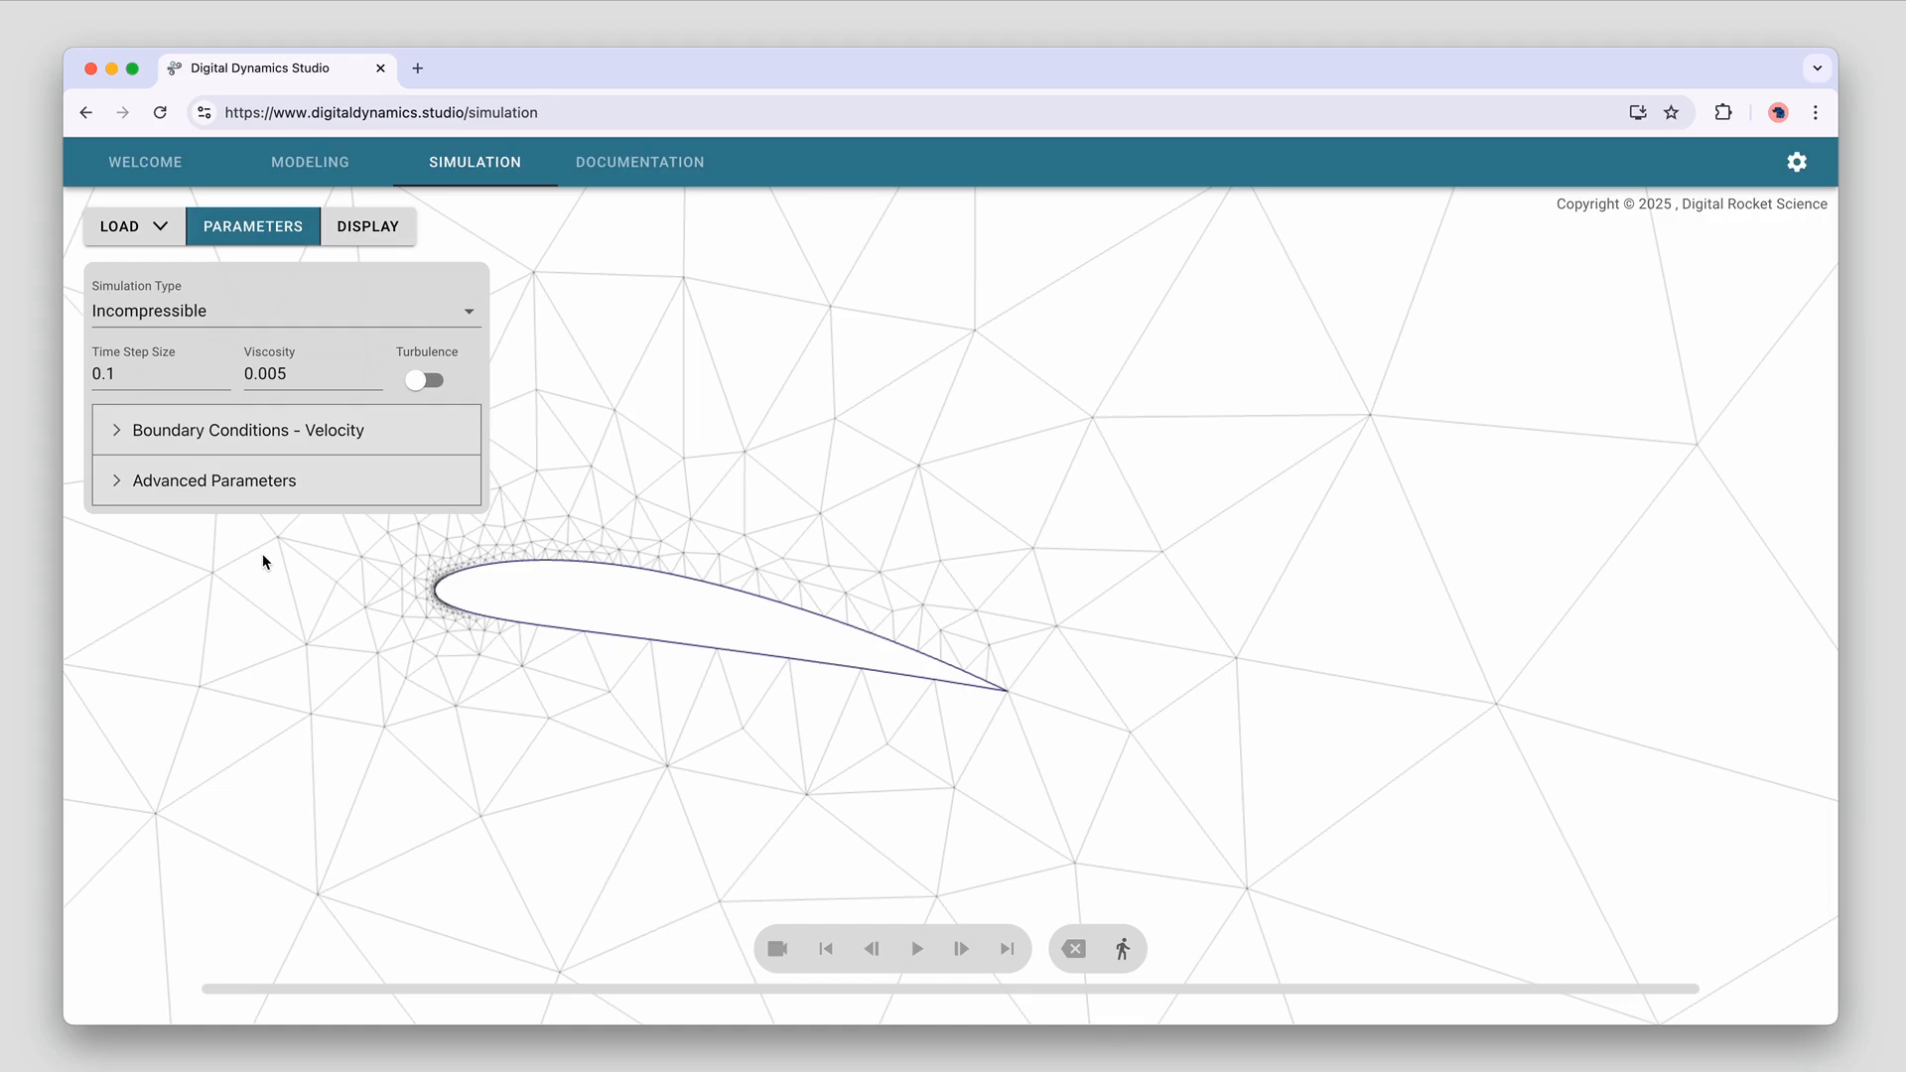
{"action": "left_click", "coordinate": [136, 375]}
{"action": "left_click", "coordinate": [317, 373]}
{"action": "scroll", "coordinate": [546, 784], "scroll_direction": "down", "scroll_amount": 2}
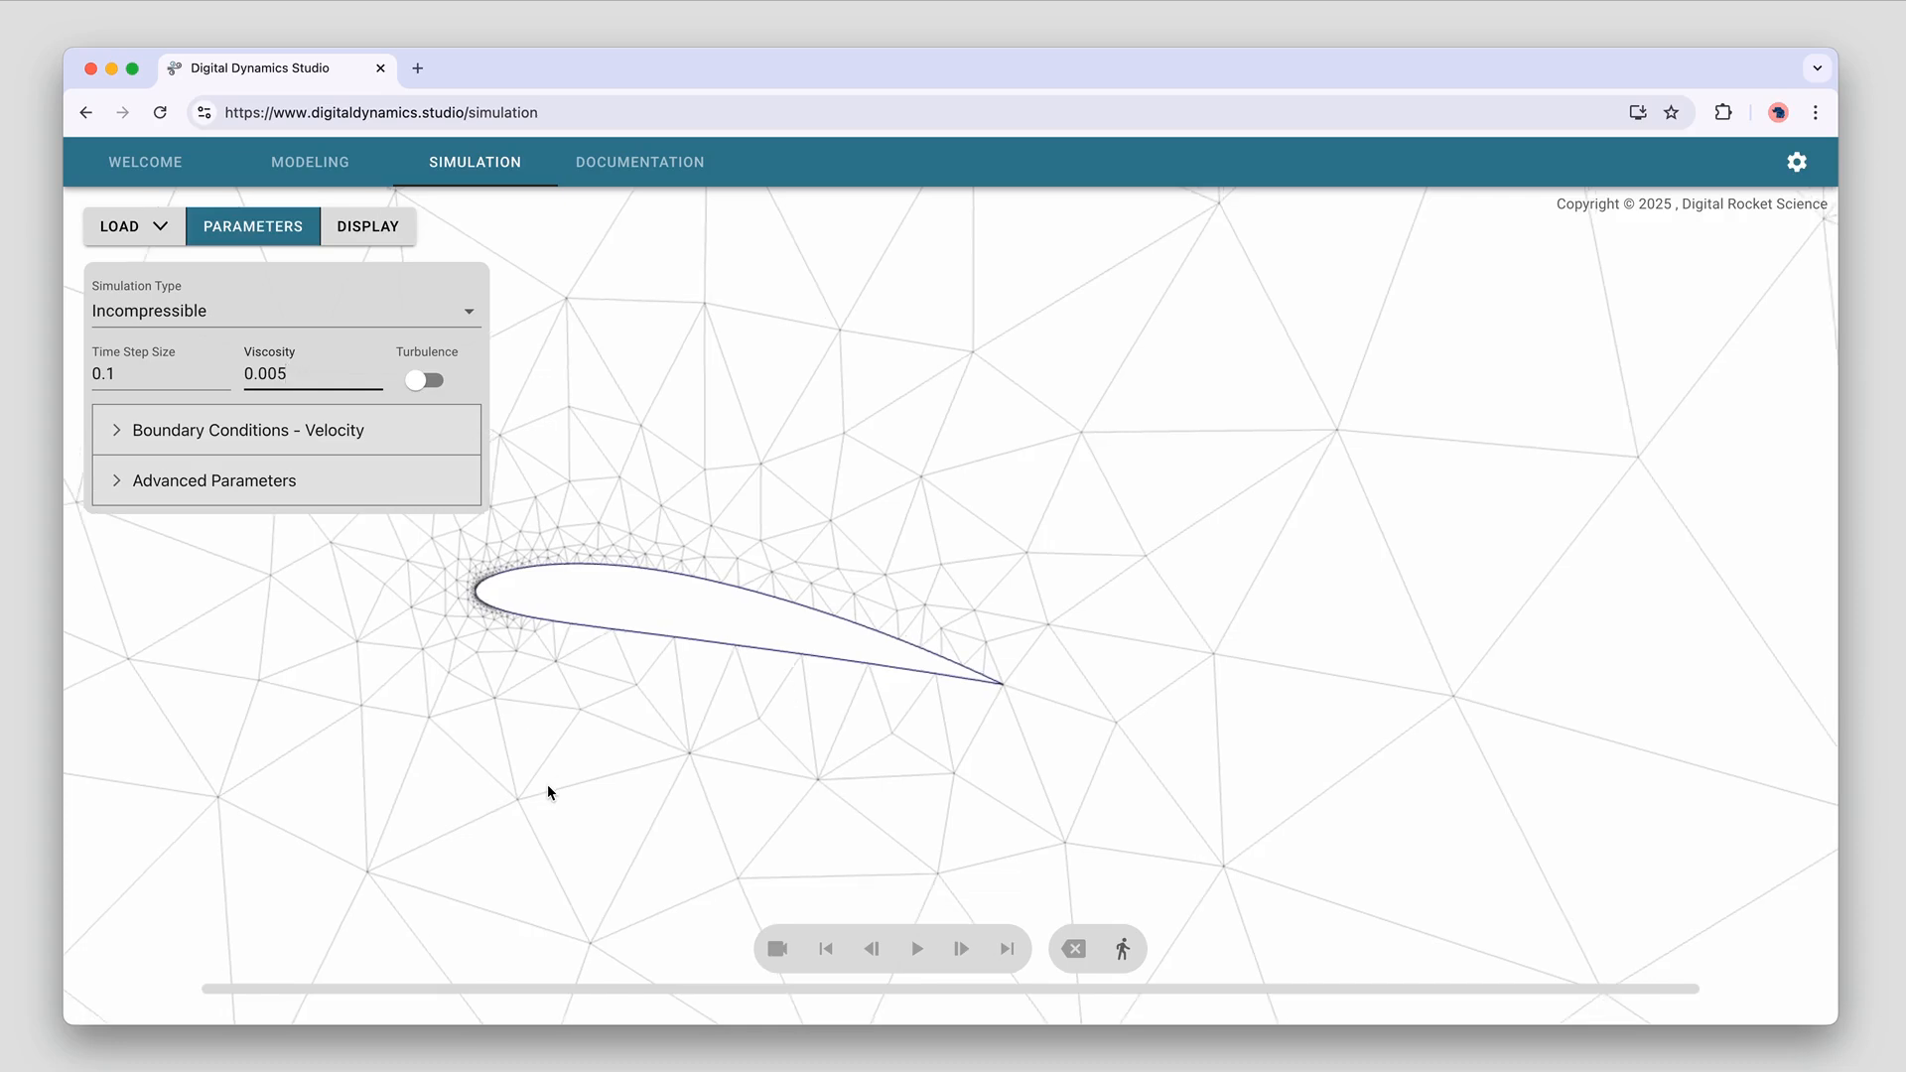
{"action": "scroll", "coordinate": [546, 784], "scroll_direction": "up", "scroll_amount": 5}
{"action": "left_click_drag", "start_coordinate": [543, 781], "coordinate": [796, 701]}
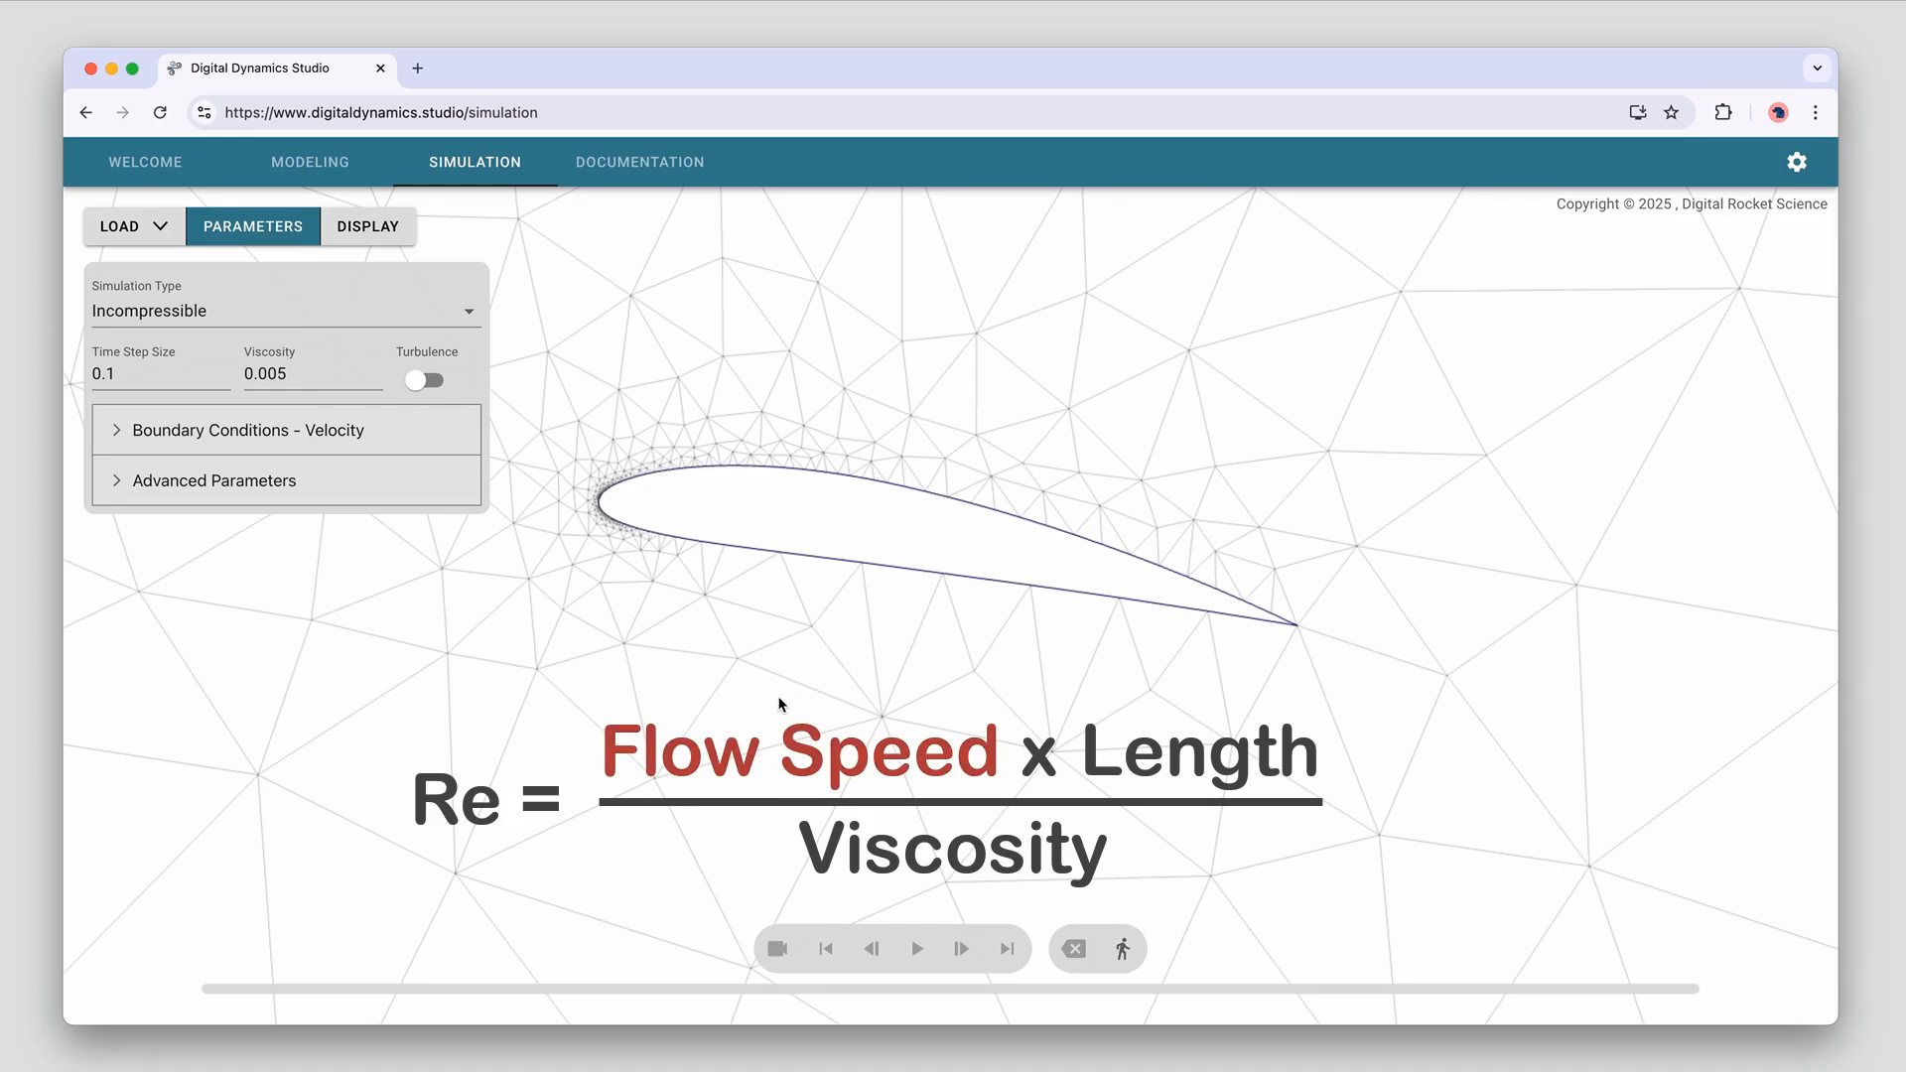
{"action": "left_click_drag", "start_coordinate": [779, 698], "coordinate": [780, 720]}
{"action": "scroll", "coordinate": [768, 701], "scroll_direction": "up", "scroll_amount": 1}
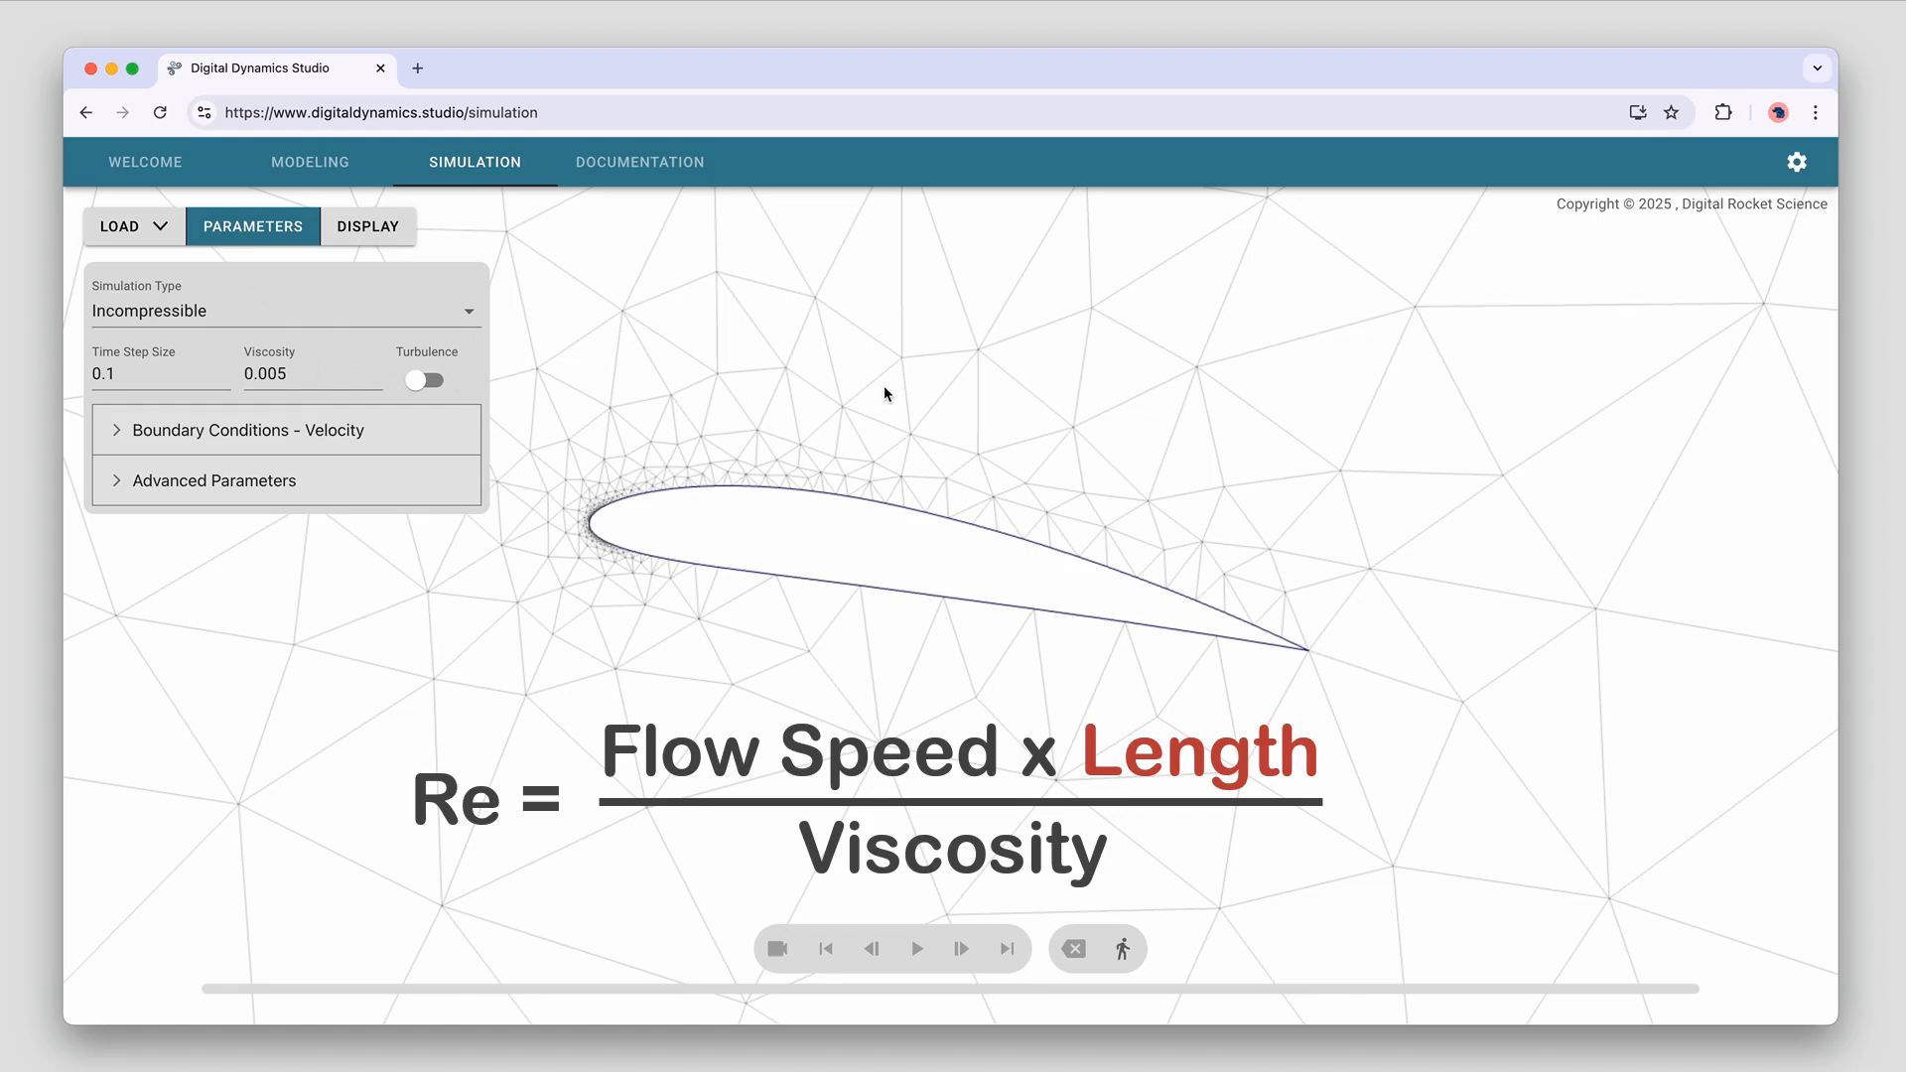
{"action": "left_click", "coordinate": [290, 170]}
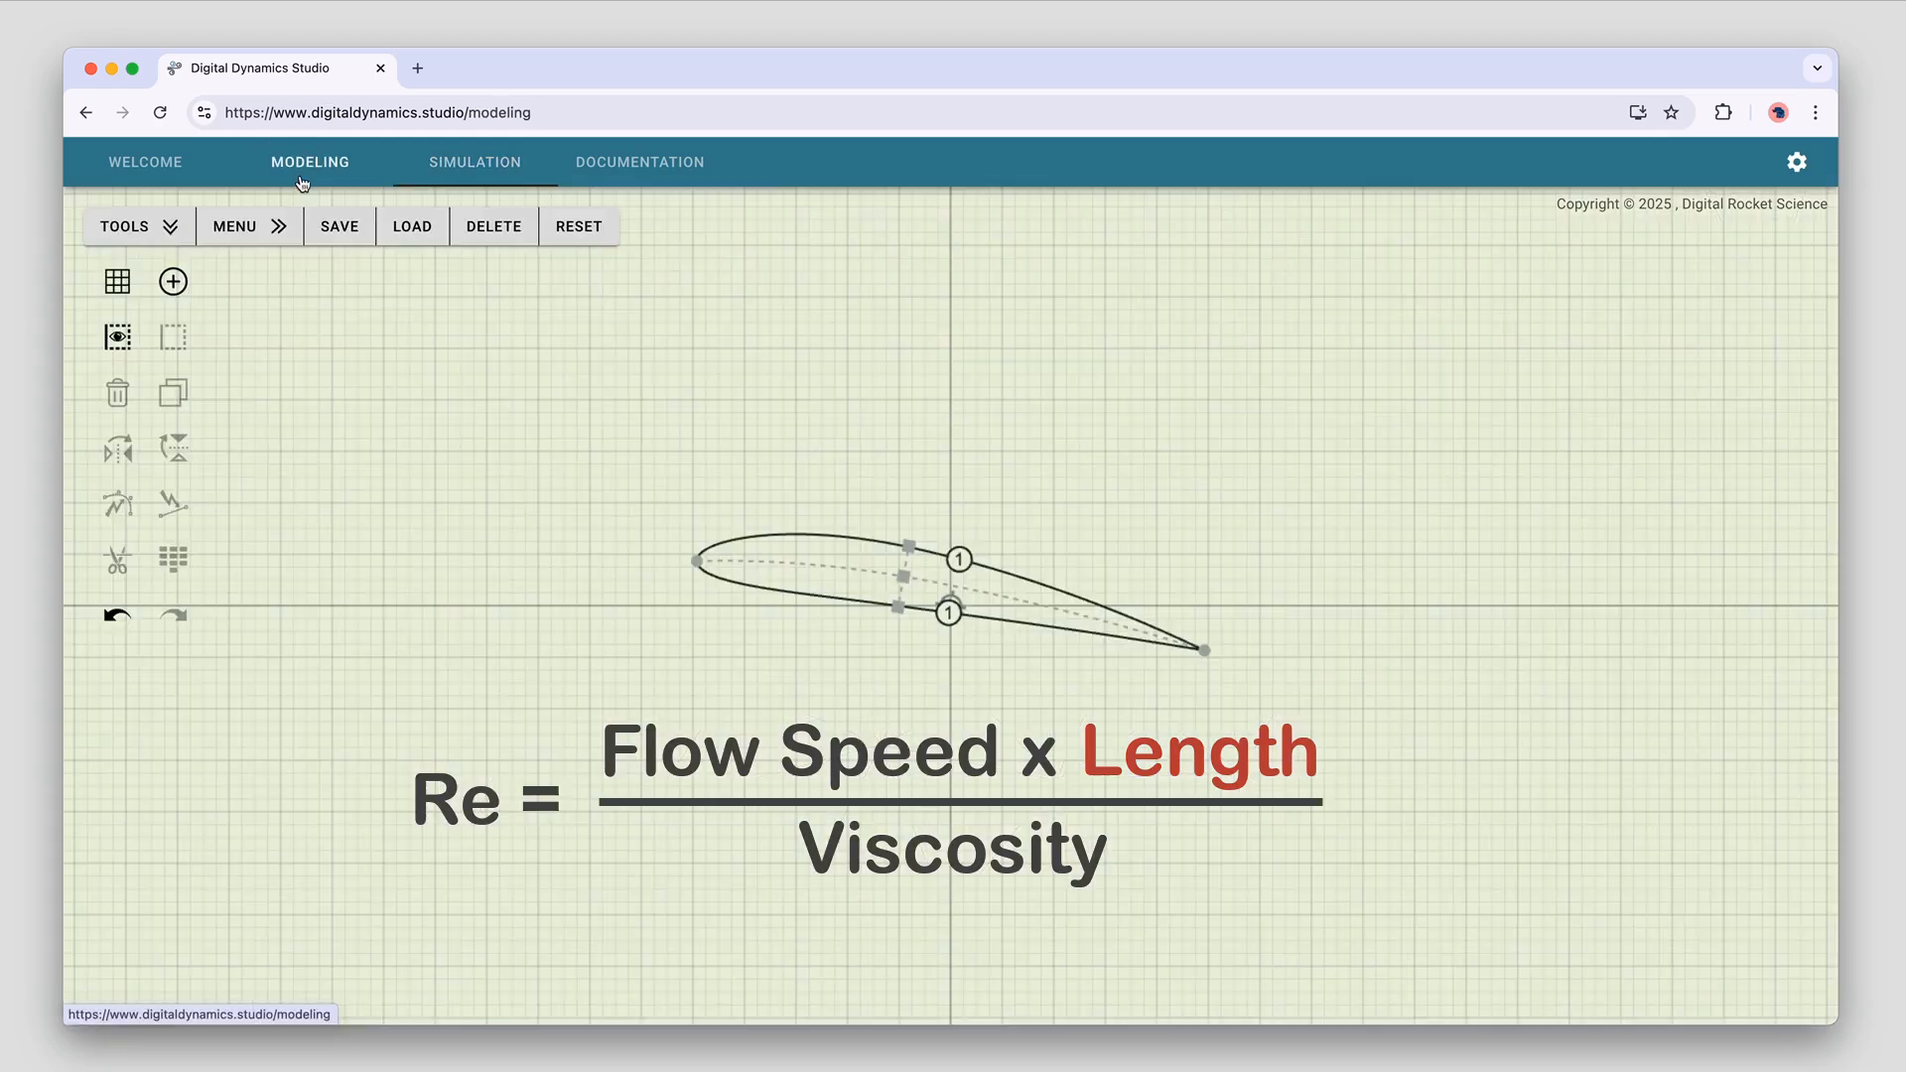
{"action": "left_click", "coordinate": [698, 562]}
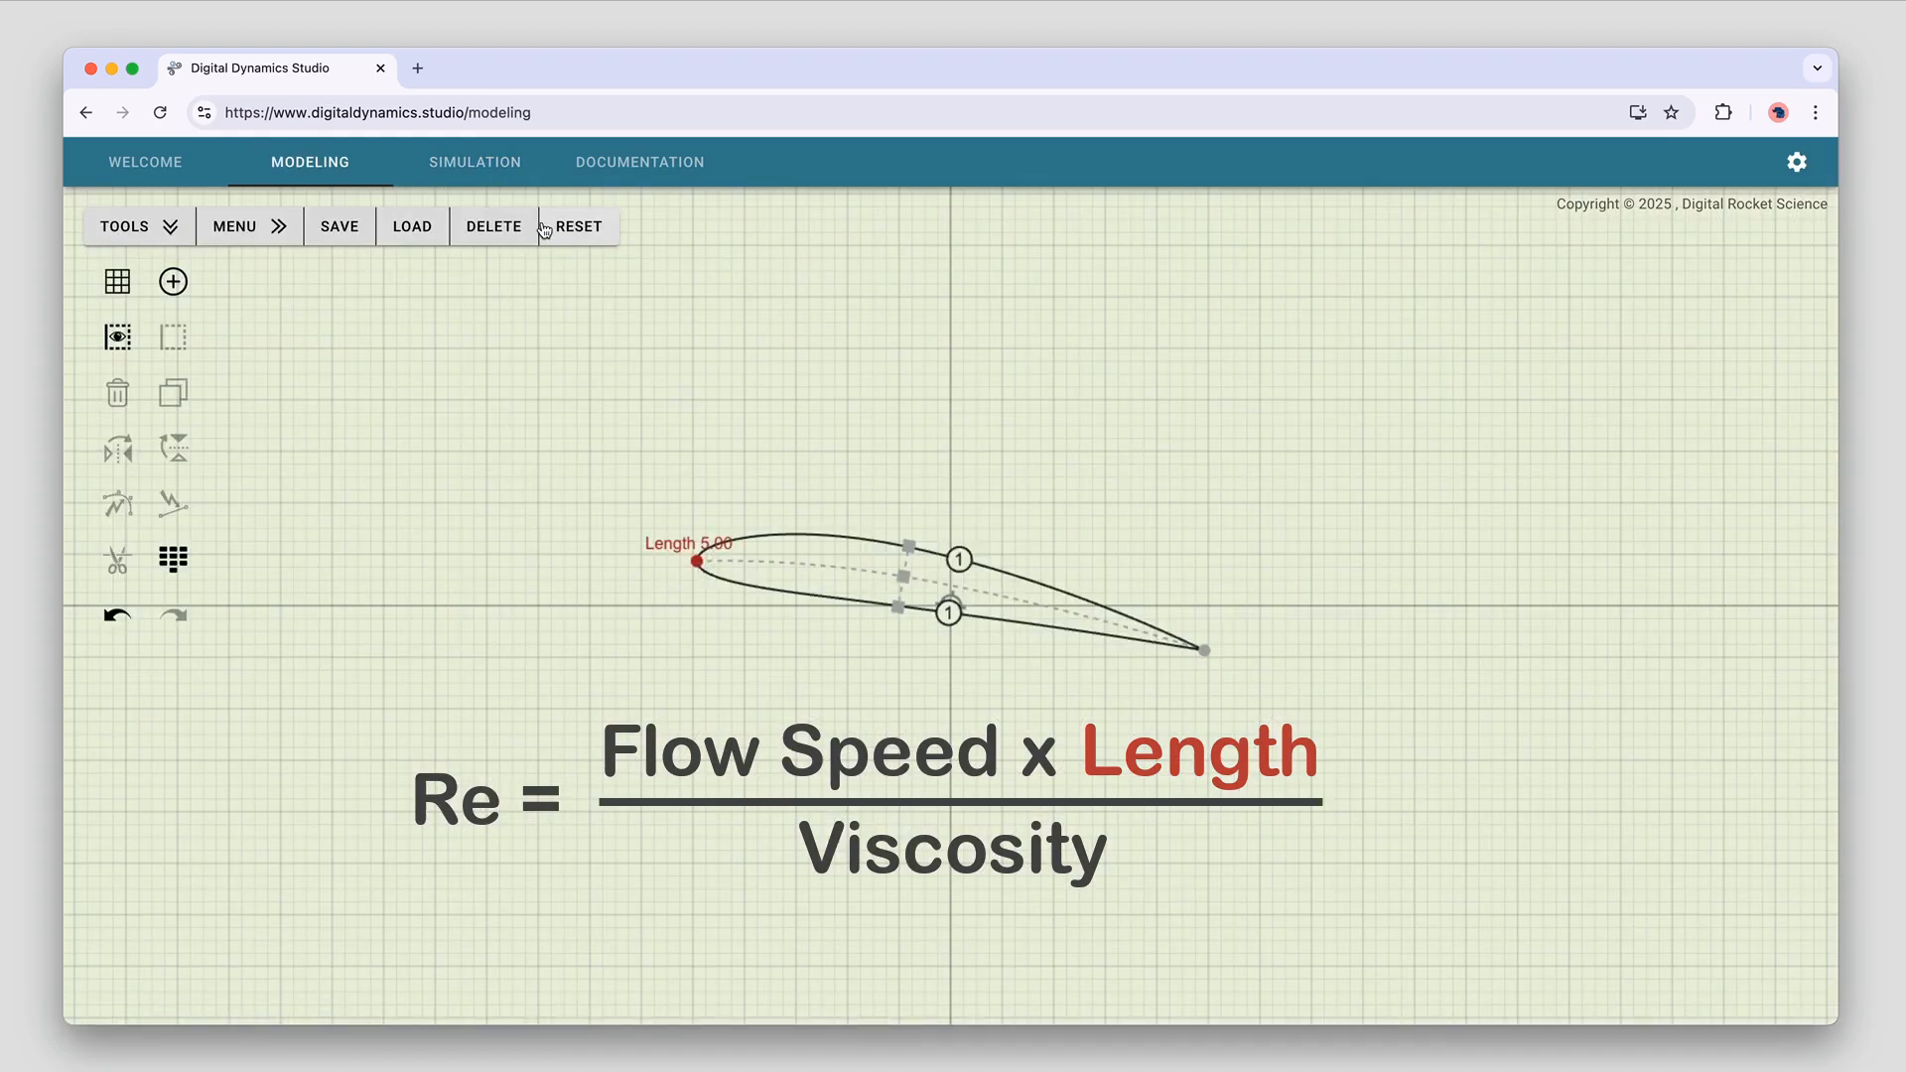
{"action": "left_click", "coordinate": [488, 161]}
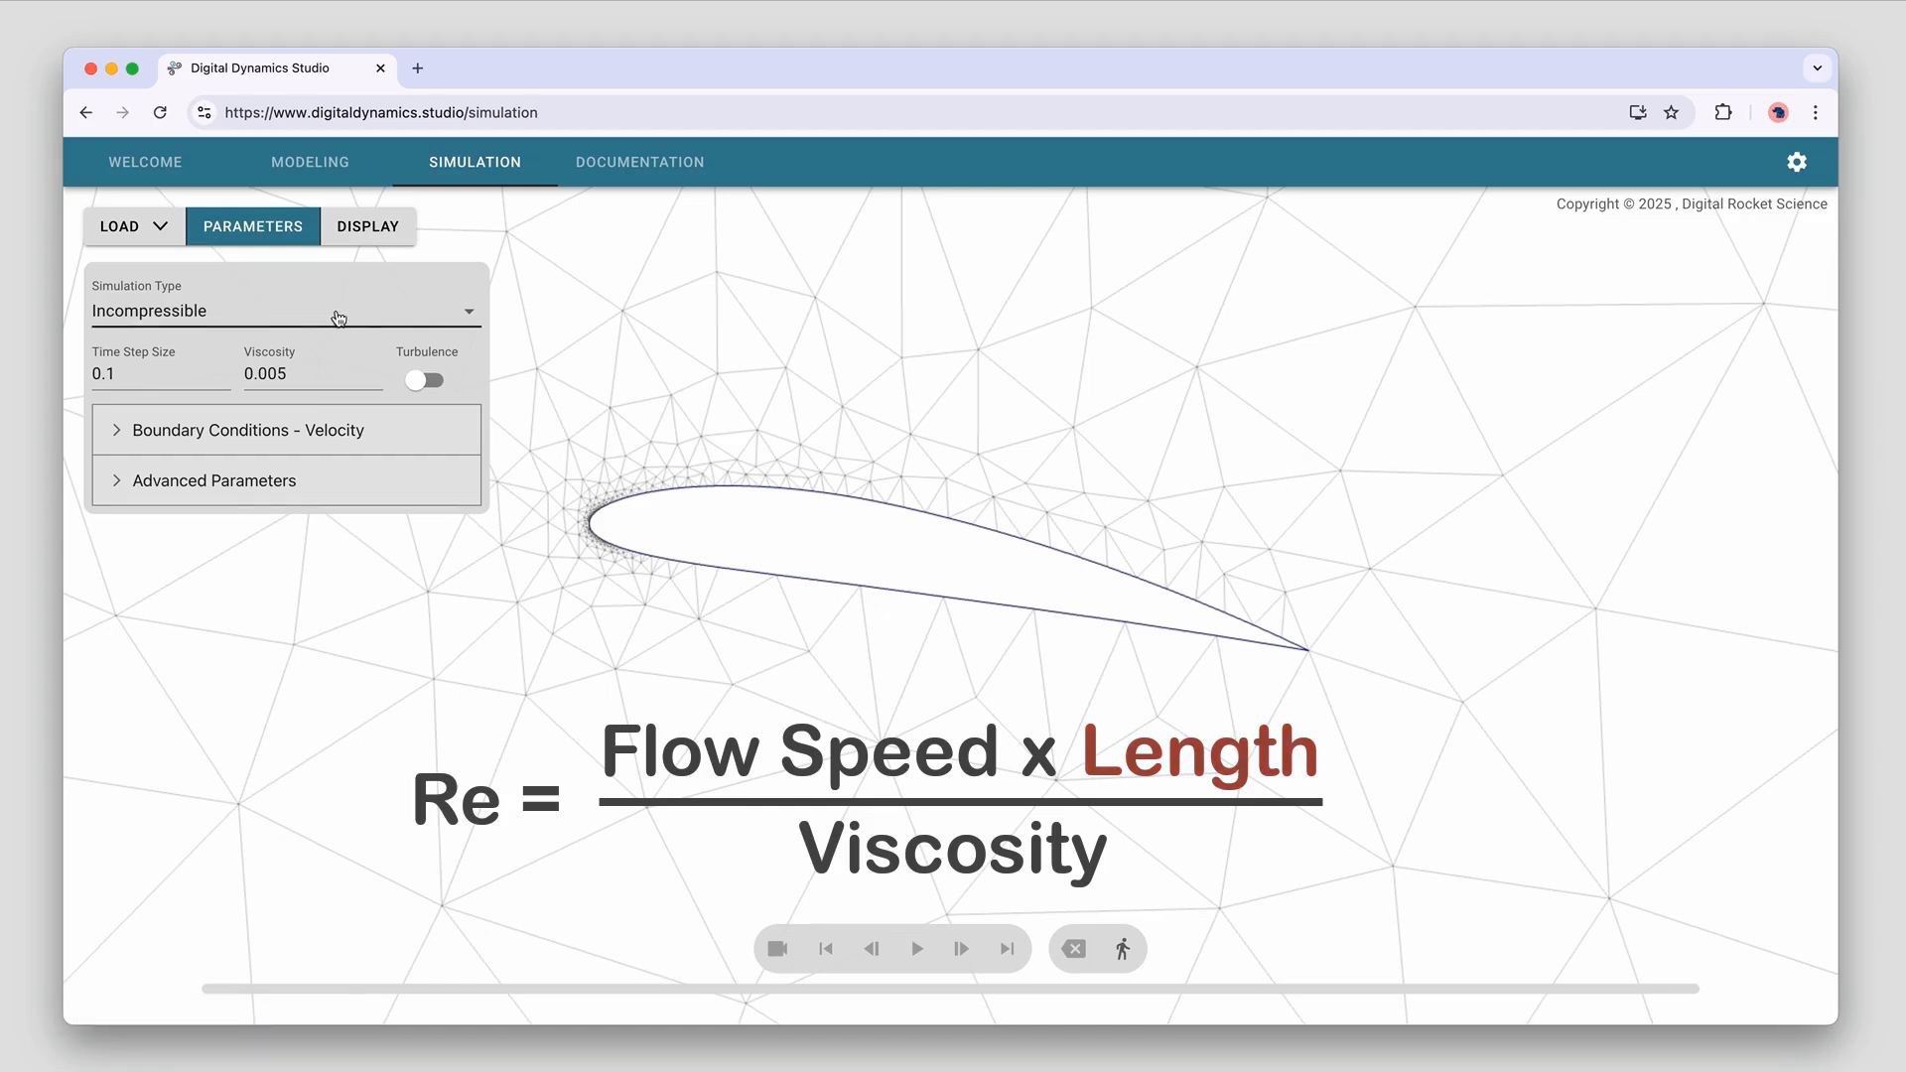
{"action": "left_click", "coordinate": [306, 369]}
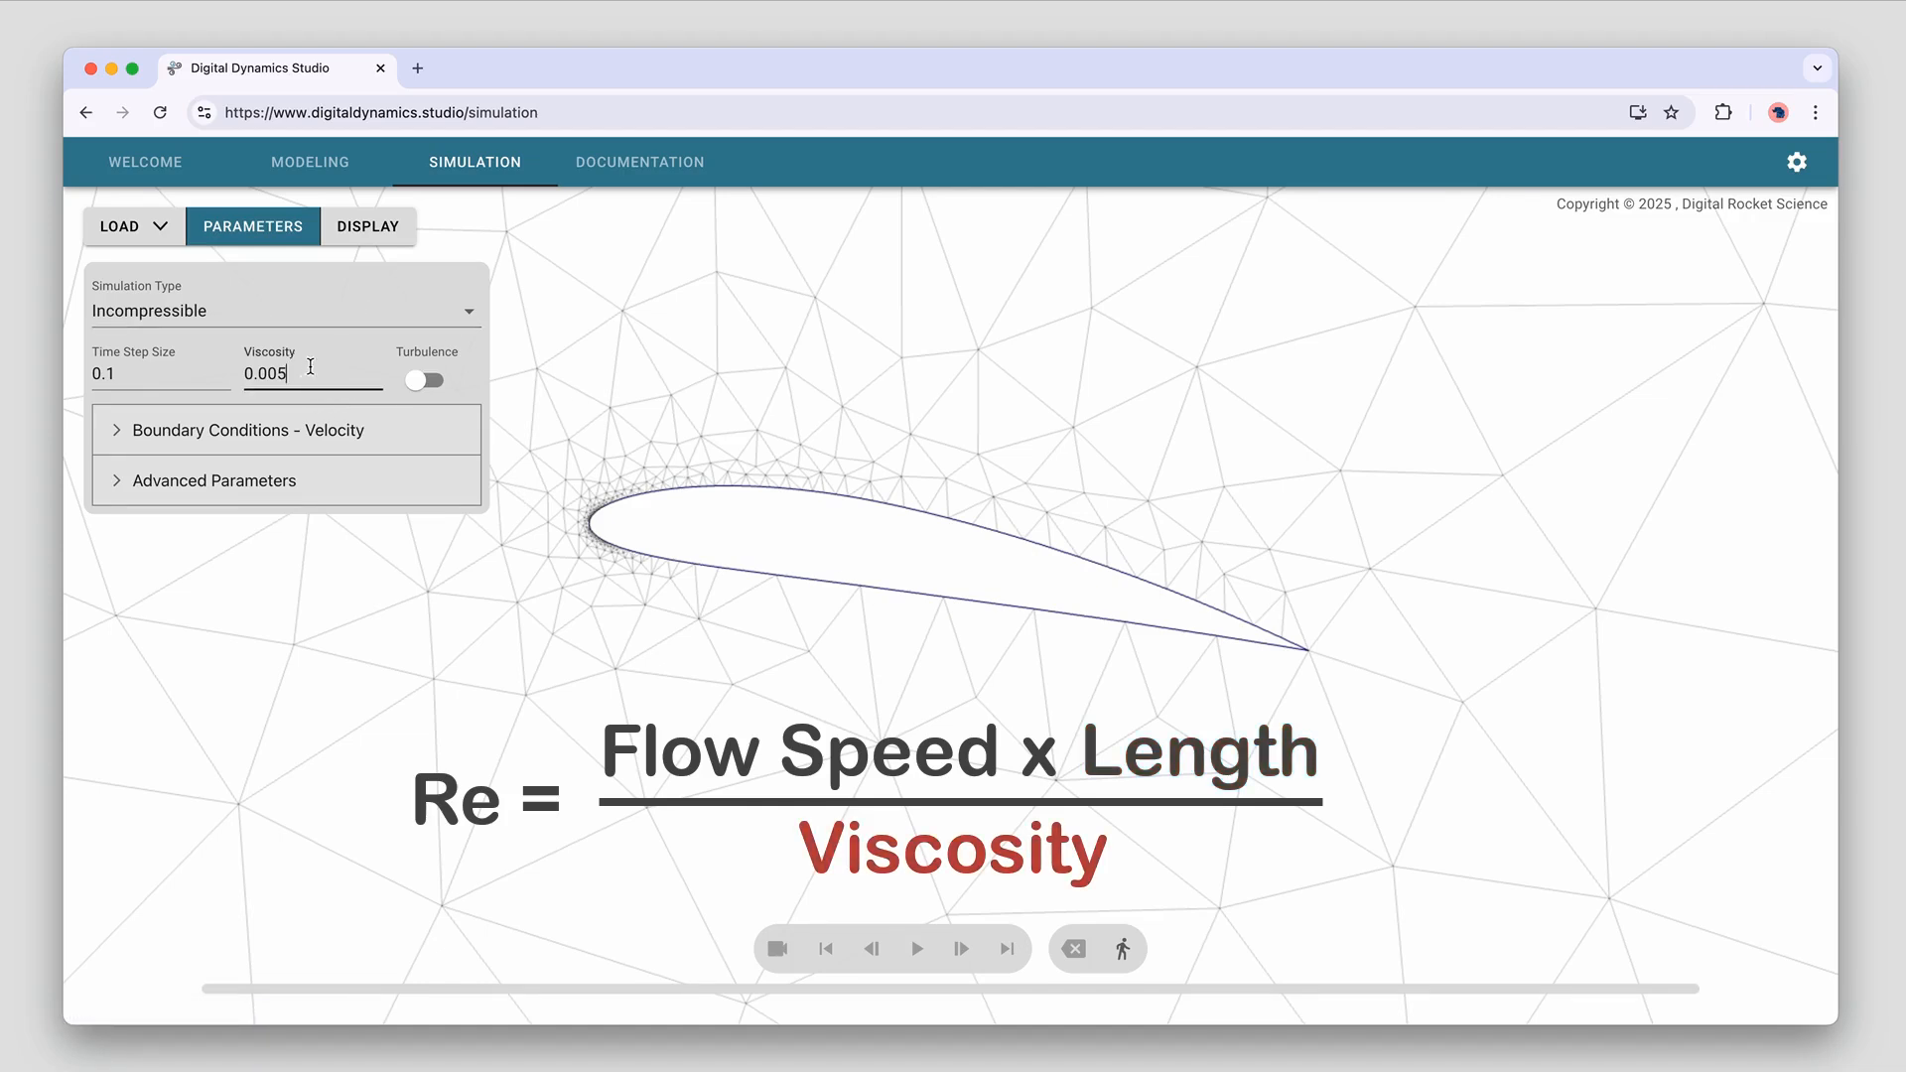
{"action": "key", "text": "BackSpace"}
{"action": "type", "text": "5"}
{"action": "key", "text": "BackSpace"}
{"action": "type", "text": "5"}
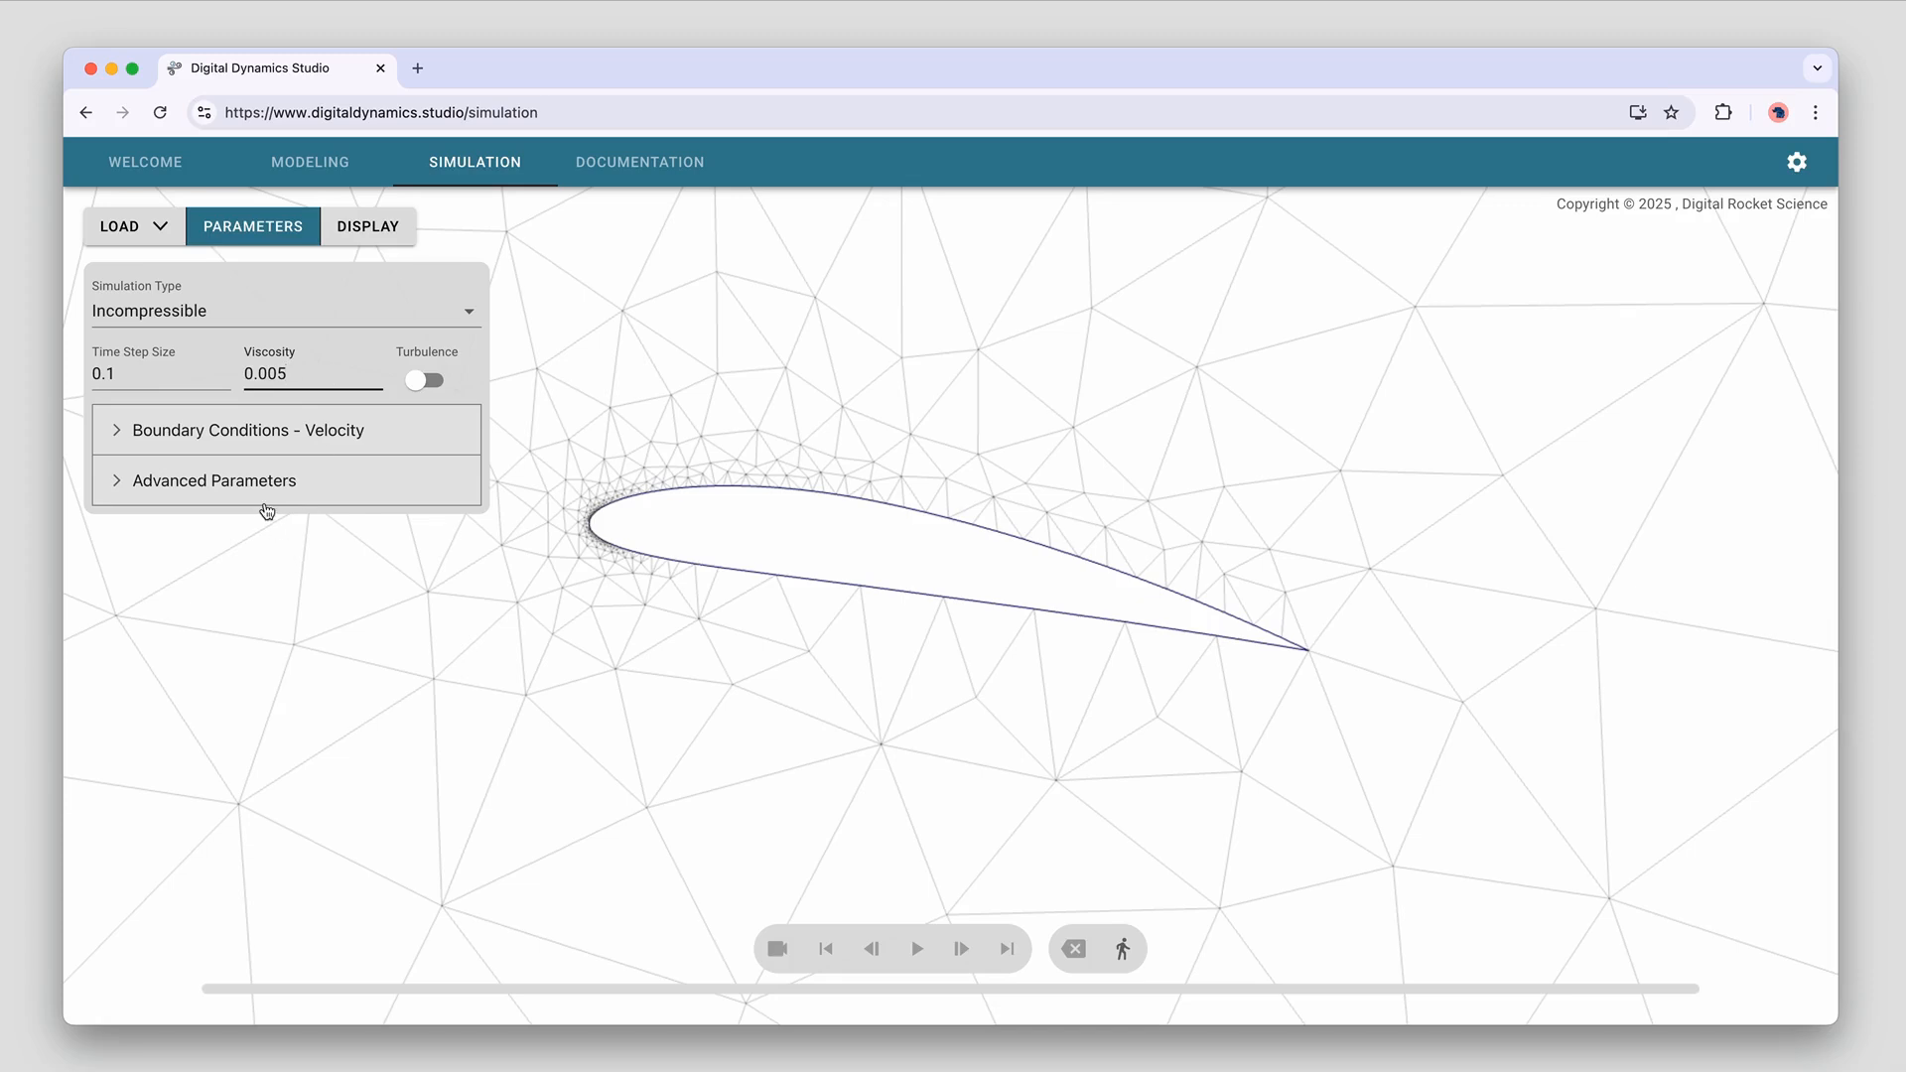
{"action": "left_click", "coordinate": [337, 449]}
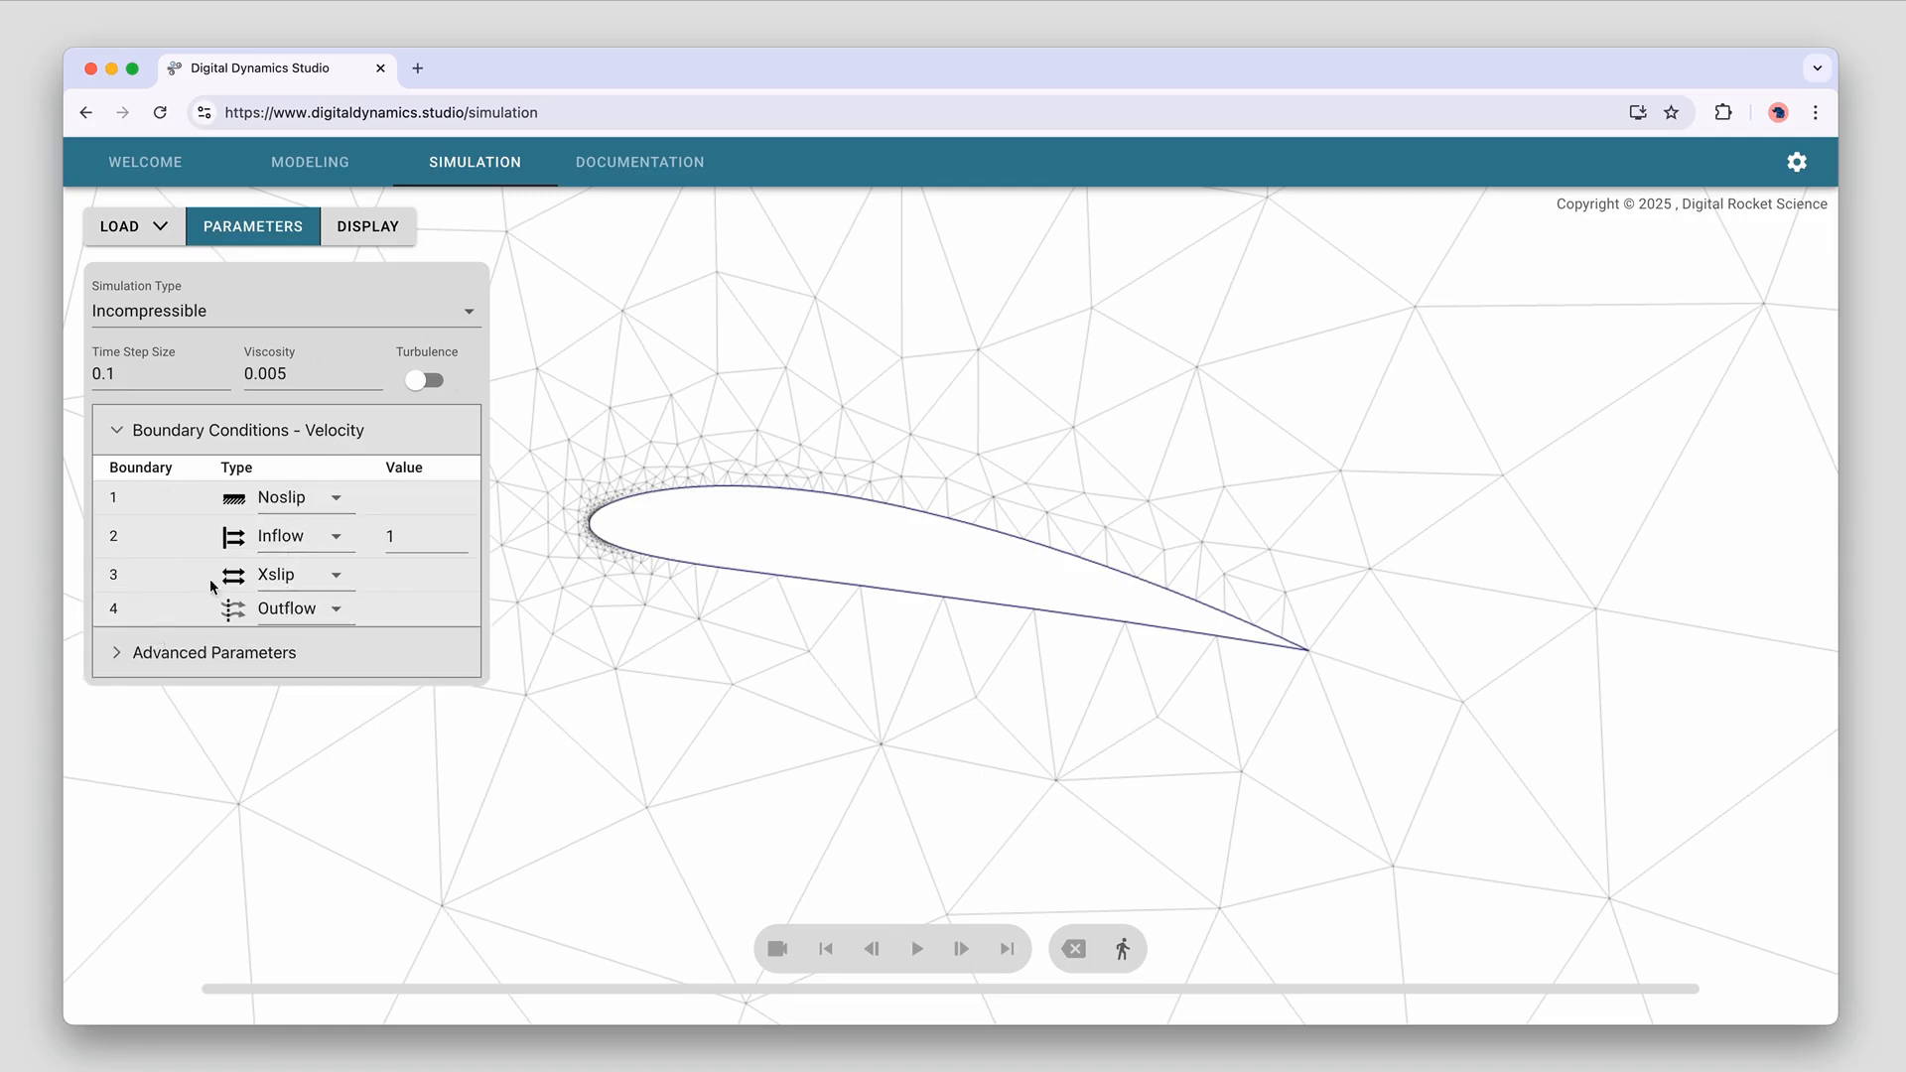
Check the boundary numbers on the full domain geometry, then show the velocity boundary conditions table
{"action": "left_click", "coordinate": [298, 164]}
{"action": "scroll", "coordinate": [622, 541], "scroll_direction": "down", "scroll_amount": 5}
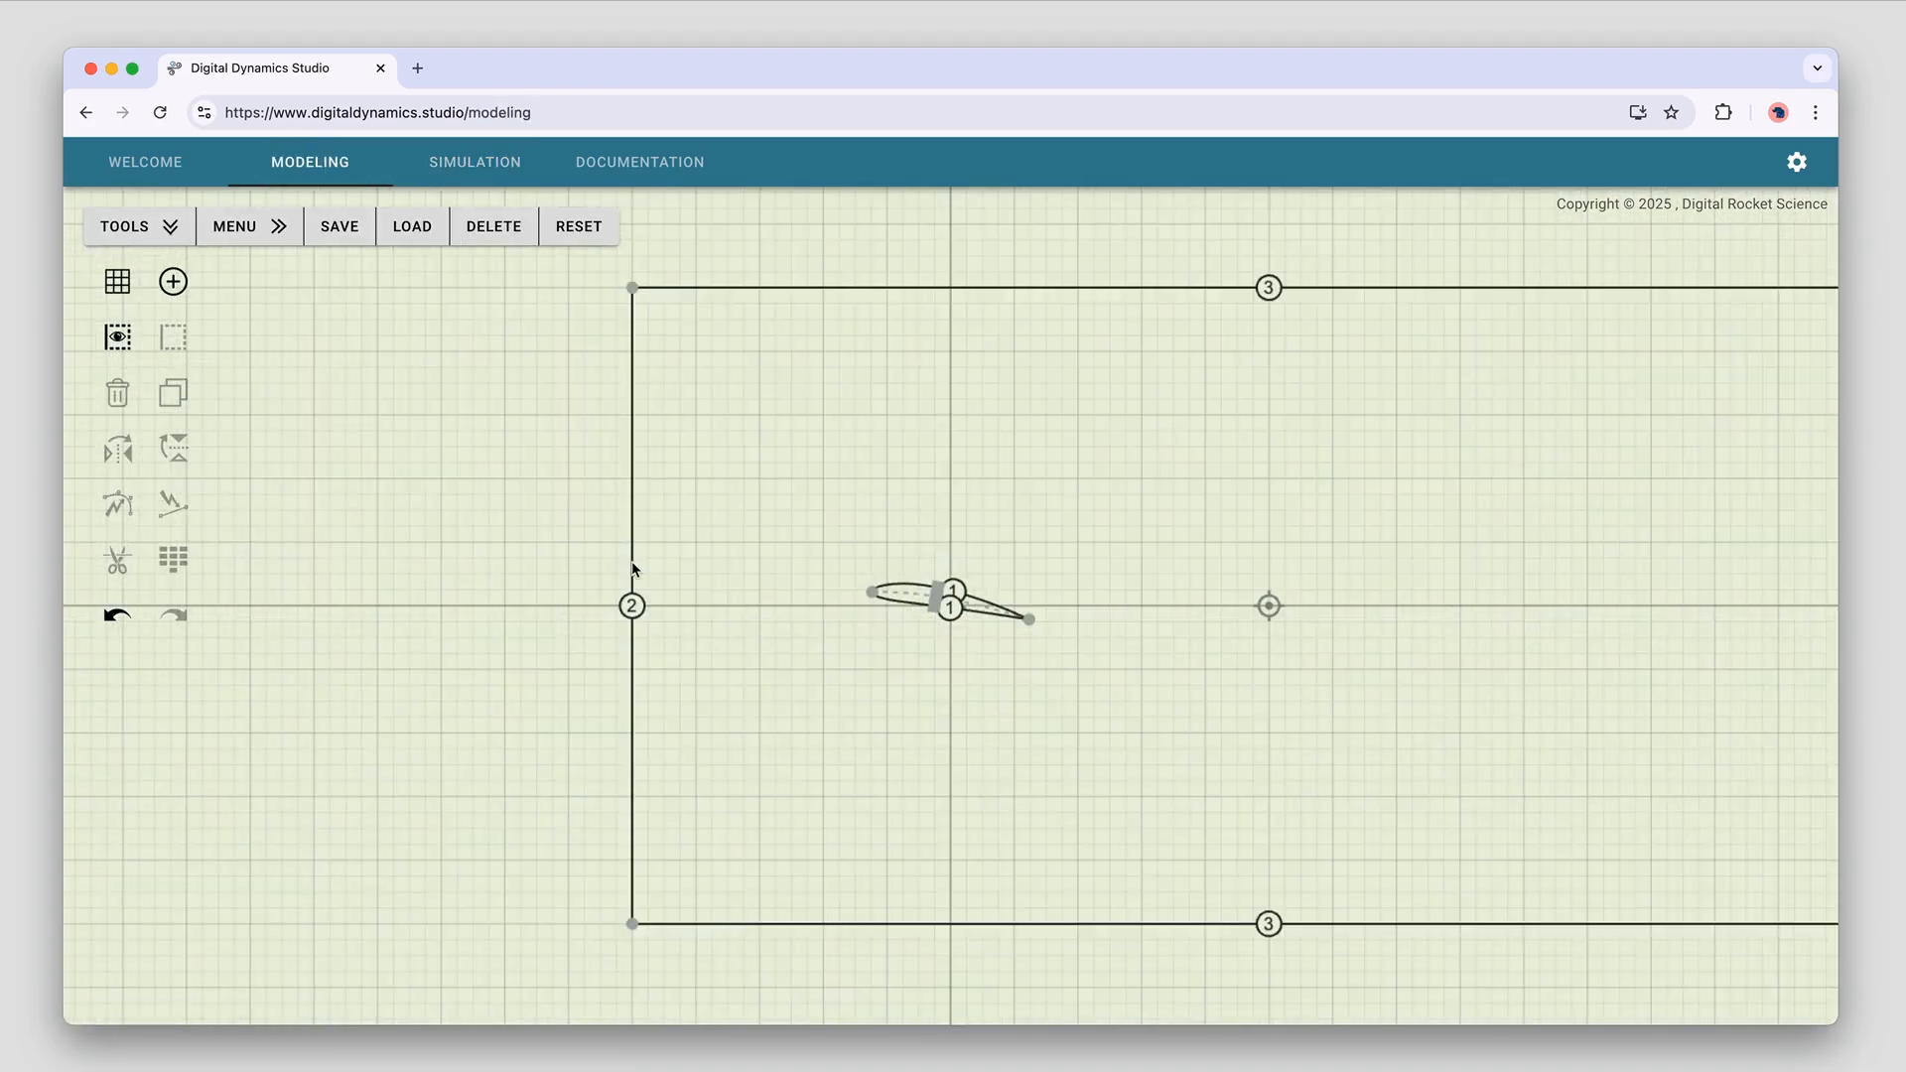
{"action": "left_click_drag", "start_coordinate": [678, 554], "coordinate": [480, 545]}
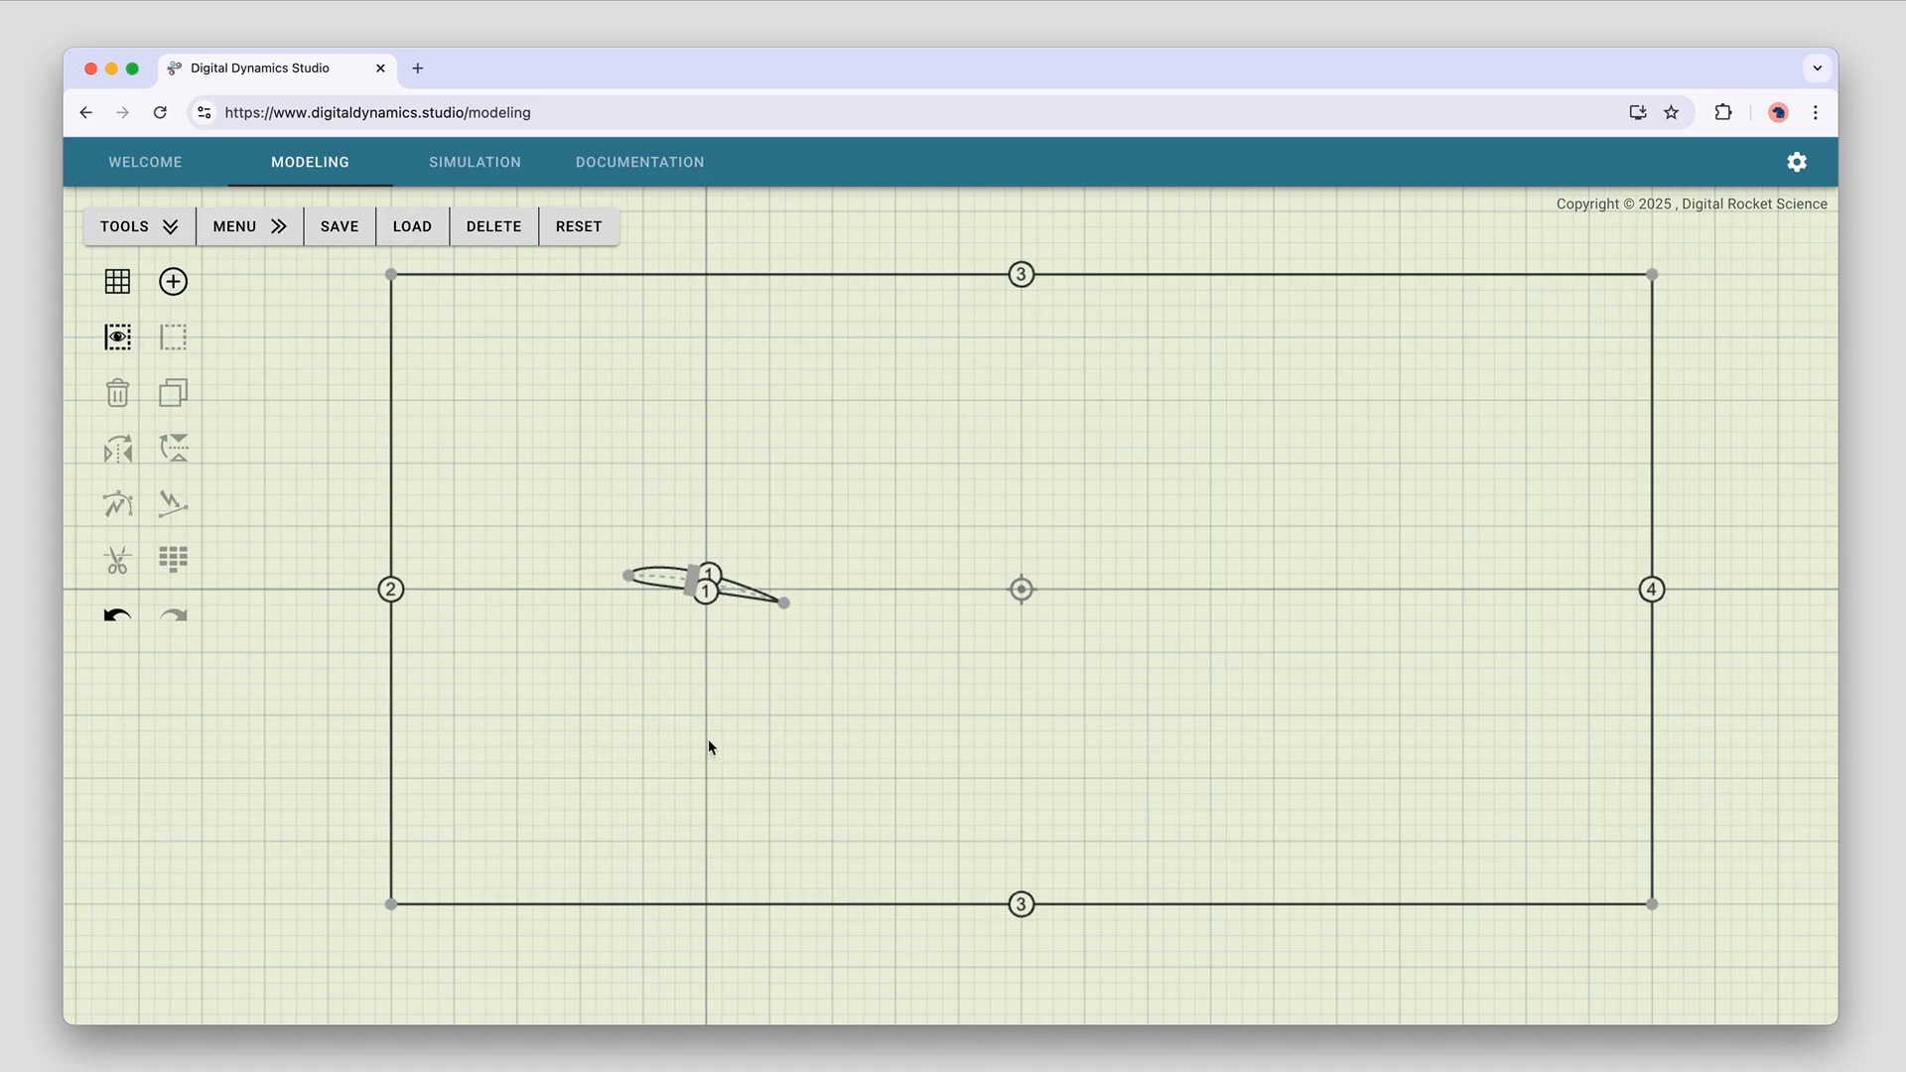
{"action": "left_click", "coordinate": [482, 169]}
{"action": "left_click", "coordinate": [154, 430]}
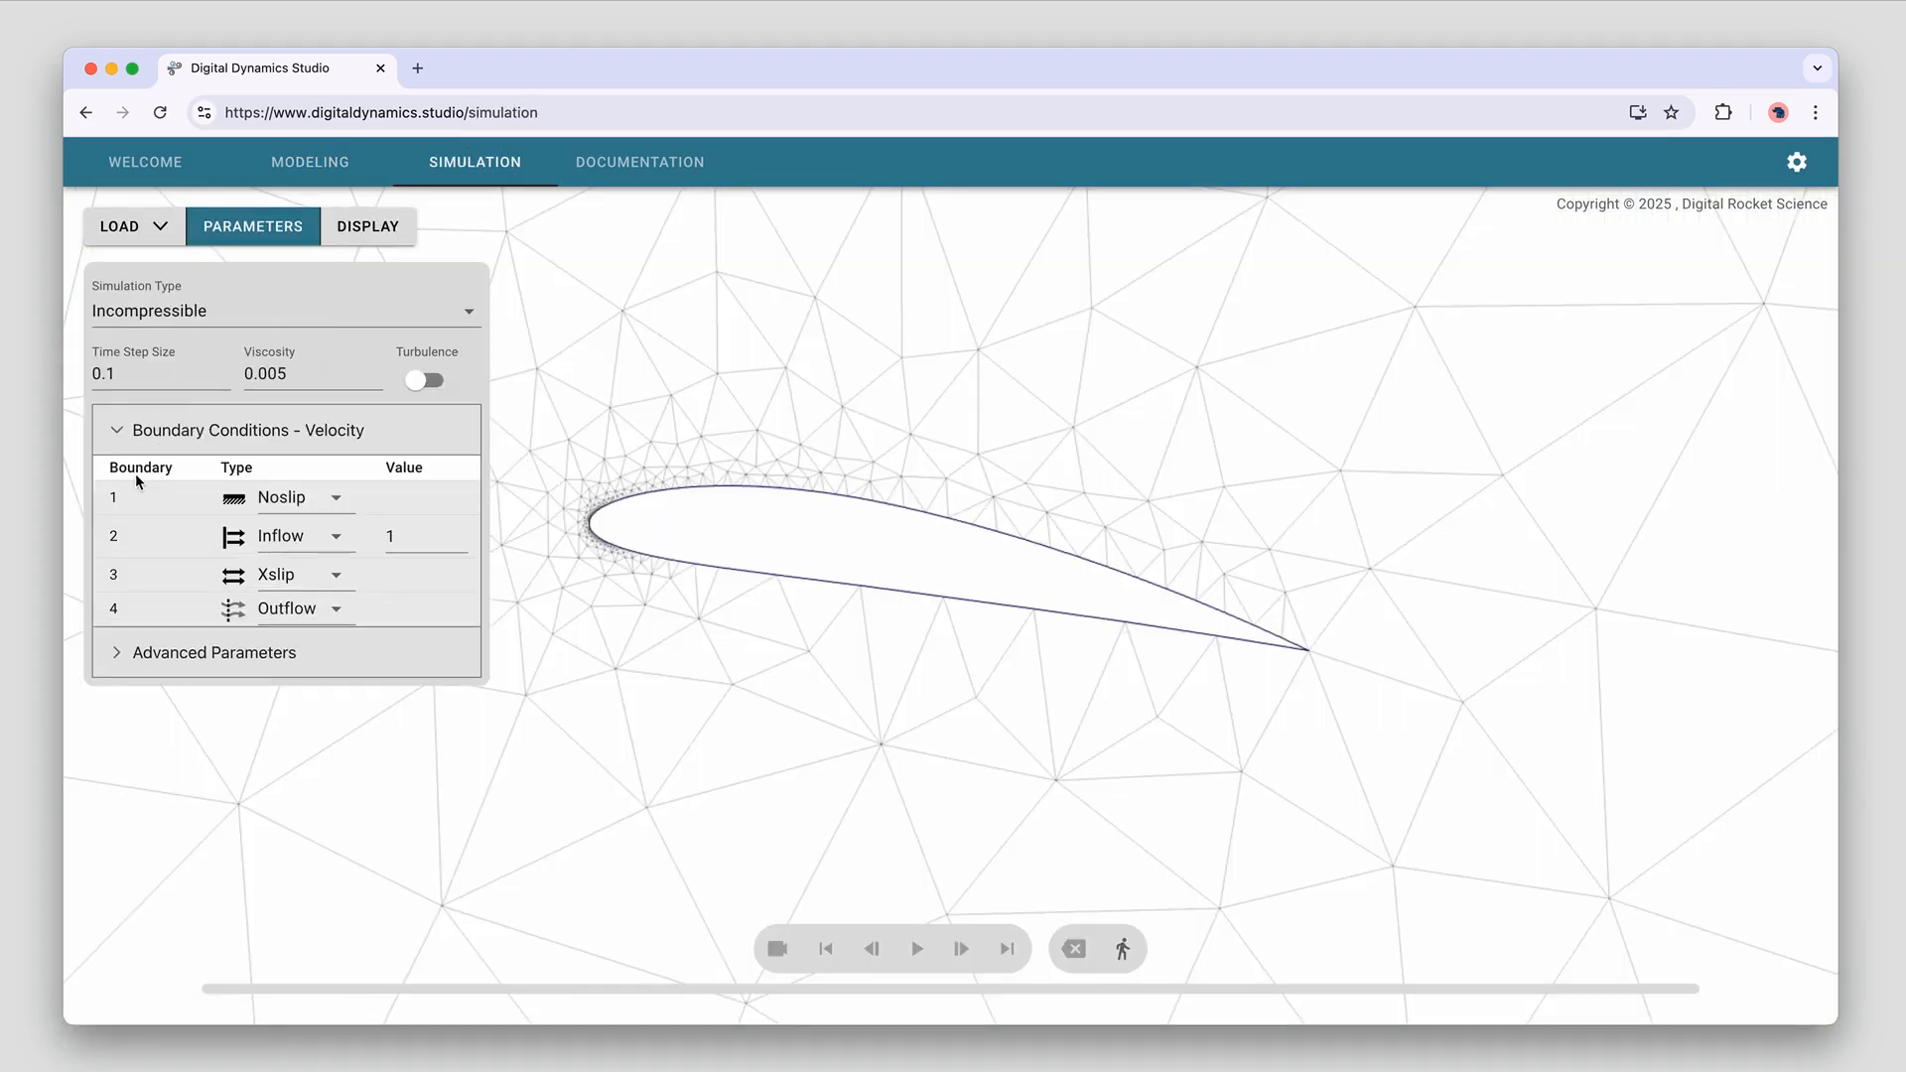
Keep boundary 1's velocity condition as Noslip
{"action": "left_click", "coordinate": [303, 498]}
{"action": "left_click", "coordinate": [298, 582]}
{"action": "left_click_drag", "start_coordinate": [640, 503], "coordinate": [682, 562]}
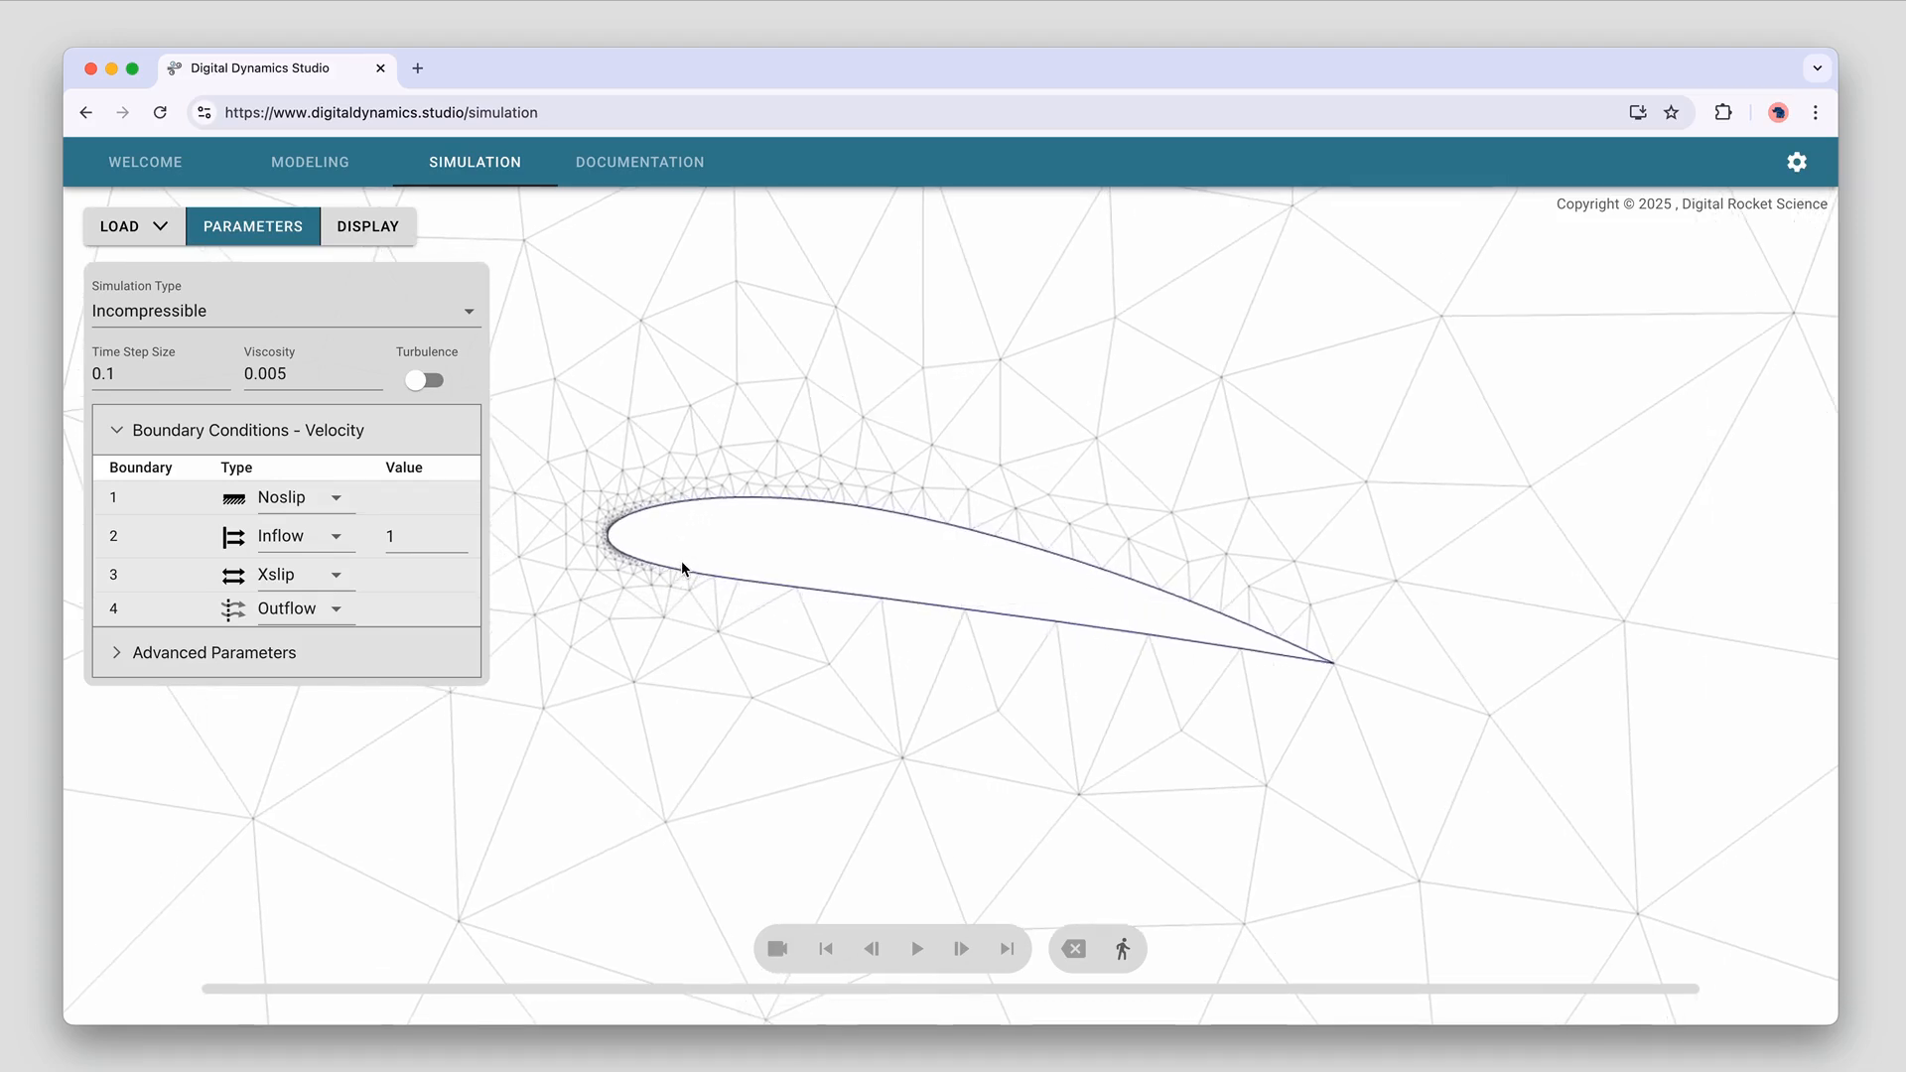
{"action": "left_click", "coordinate": [335, 508]}
{"action": "left_click", "coordinate": [309, 576]}
Set boundary 2 to Inflow with value 1 and boundary 3 to Xslip
{"action": "left_click", "coordinate": [304, 541]}
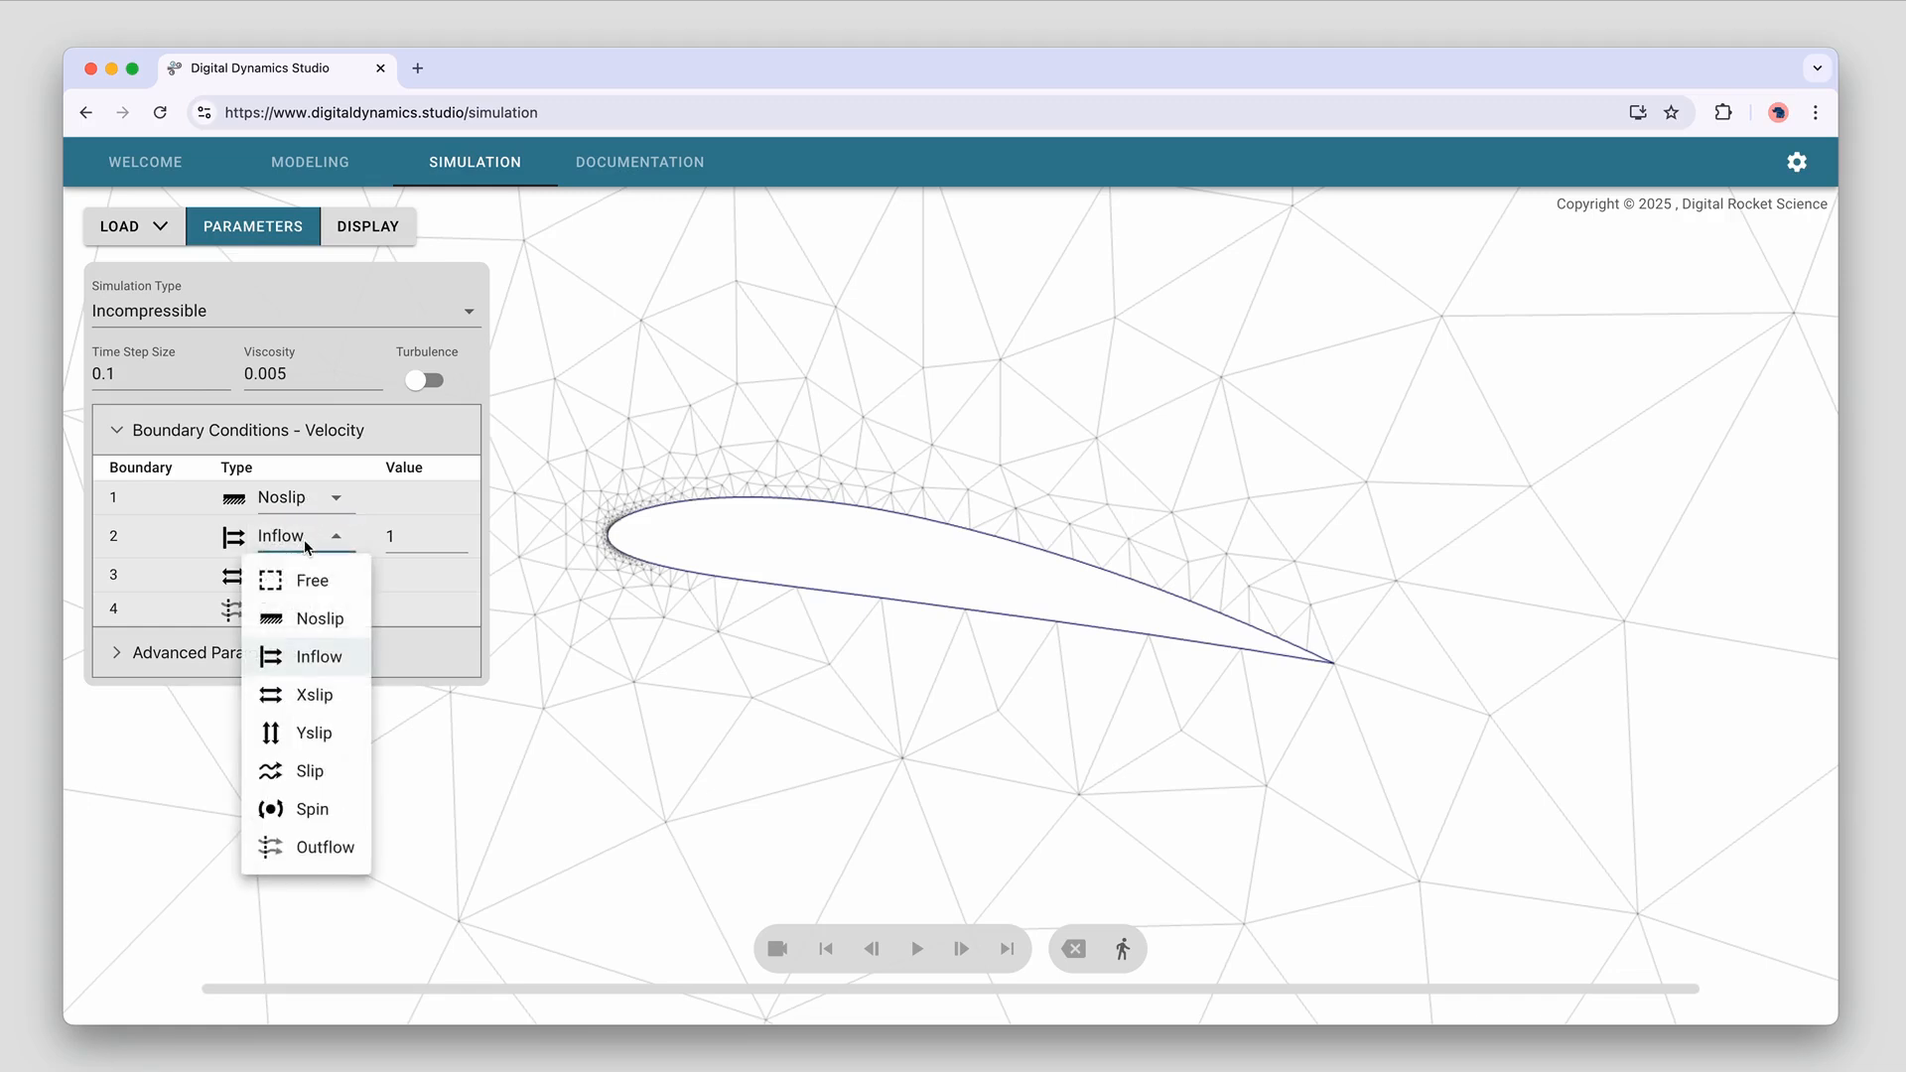
{"action": "left_click", "coordinate": [314, 656]}
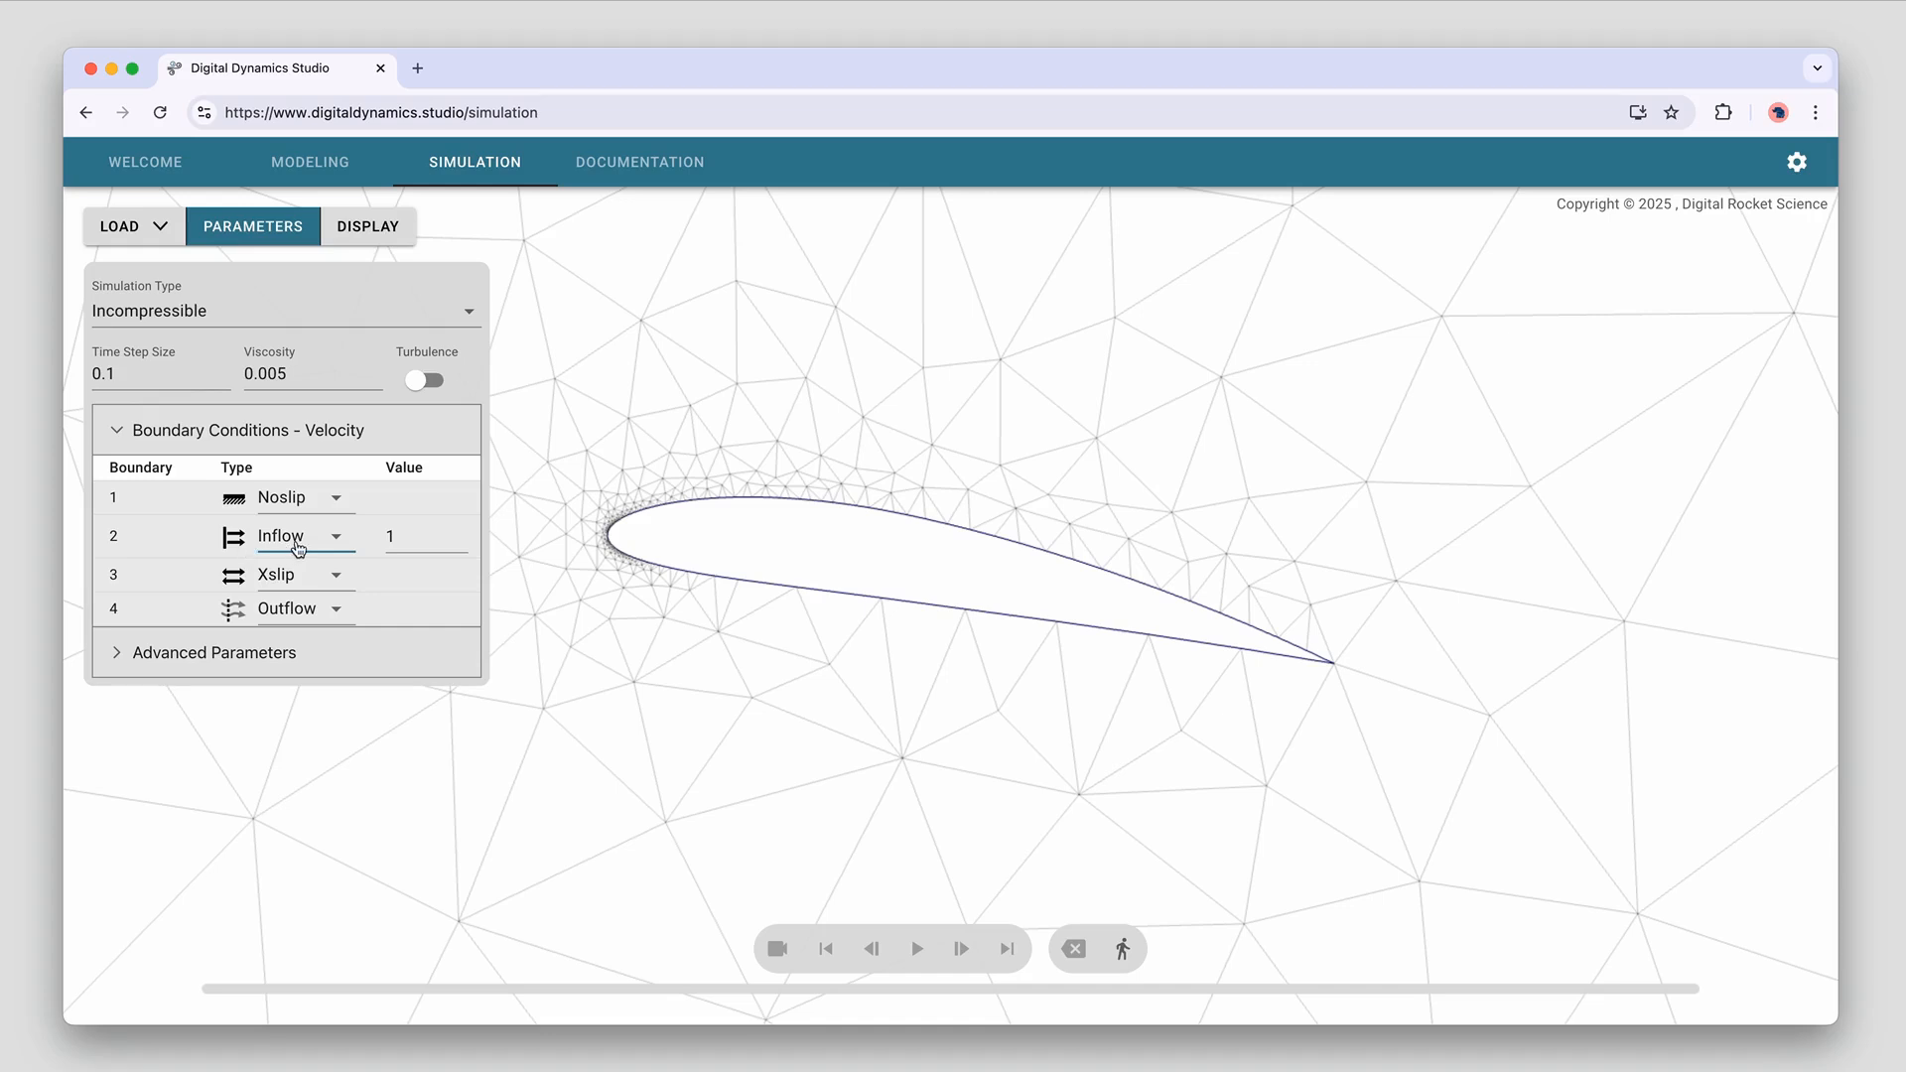
{"action": "left_click", "coordinate": [418, 538]}
{"action": "type", "text": "1"}
{"action": "left_click", "coordinate": [282, 584]}
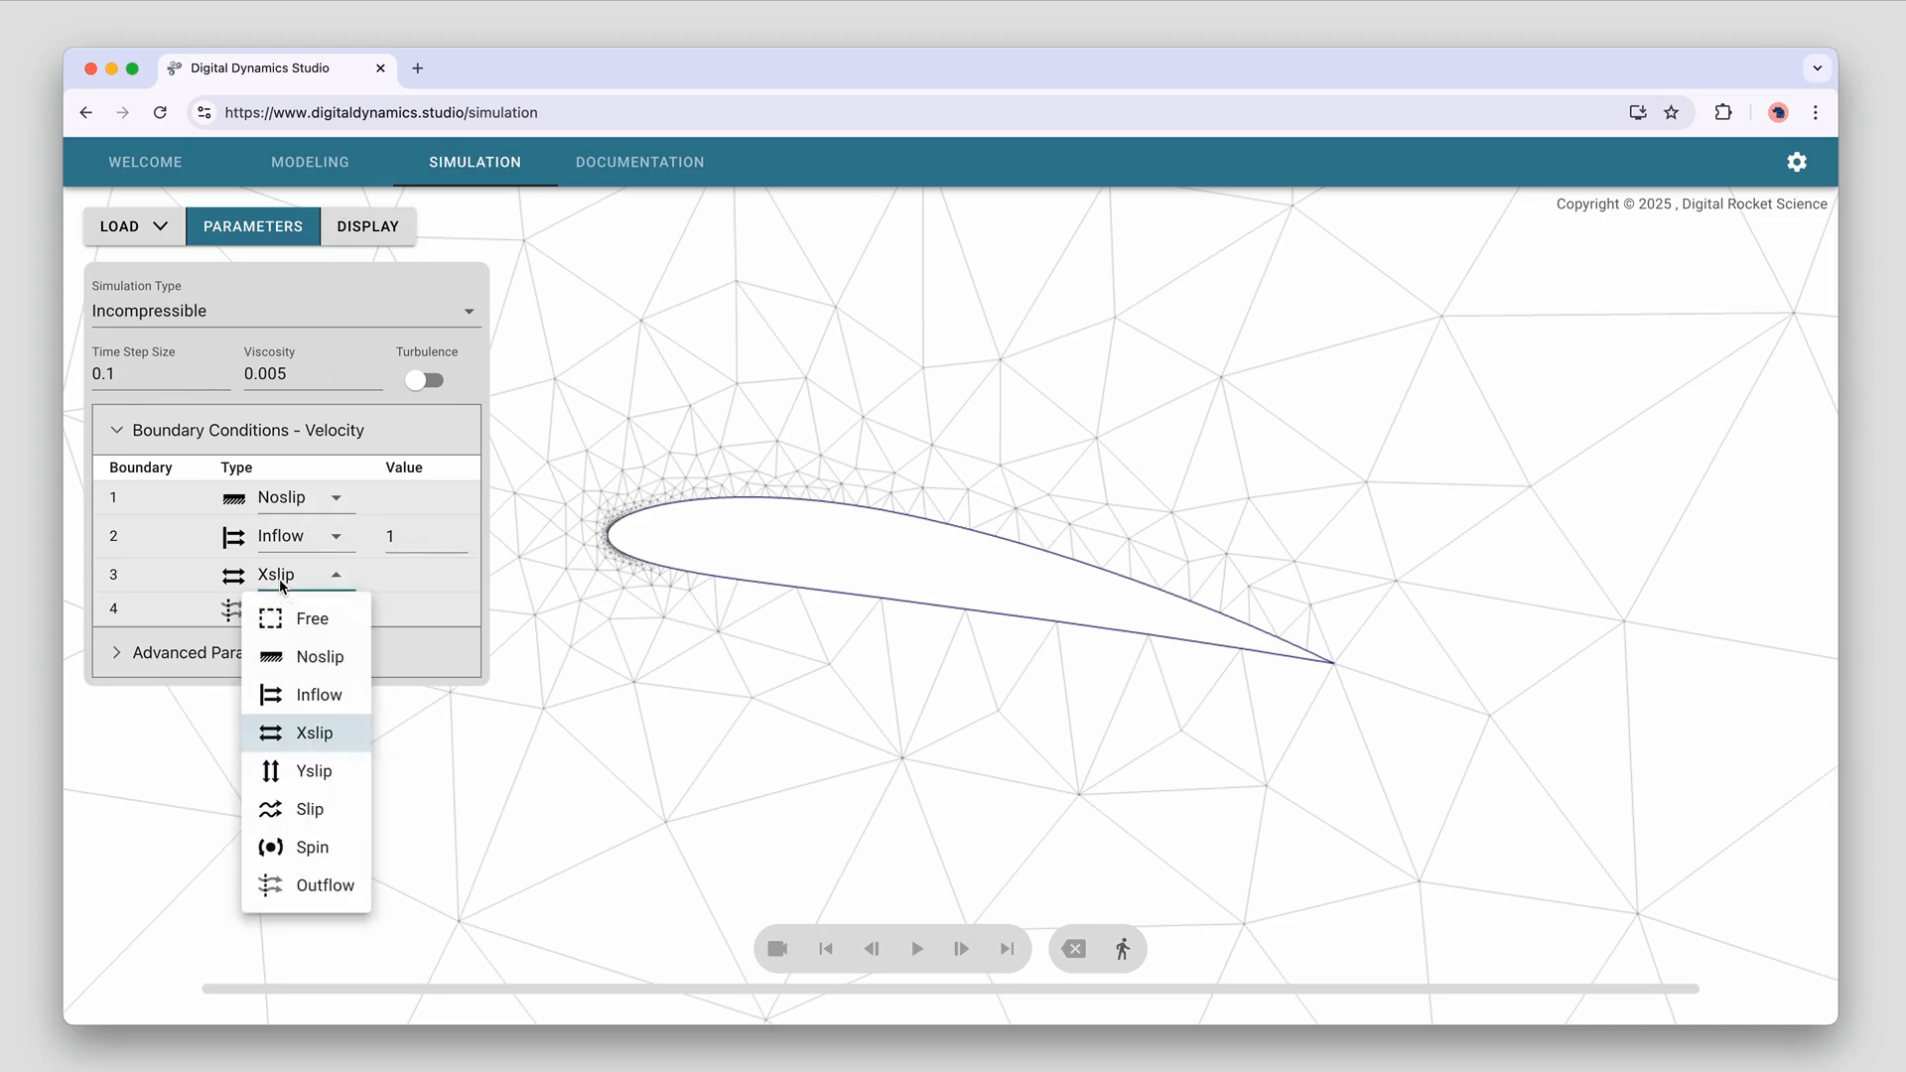
{"action": "left_click", "coordinate": [295, 735]}
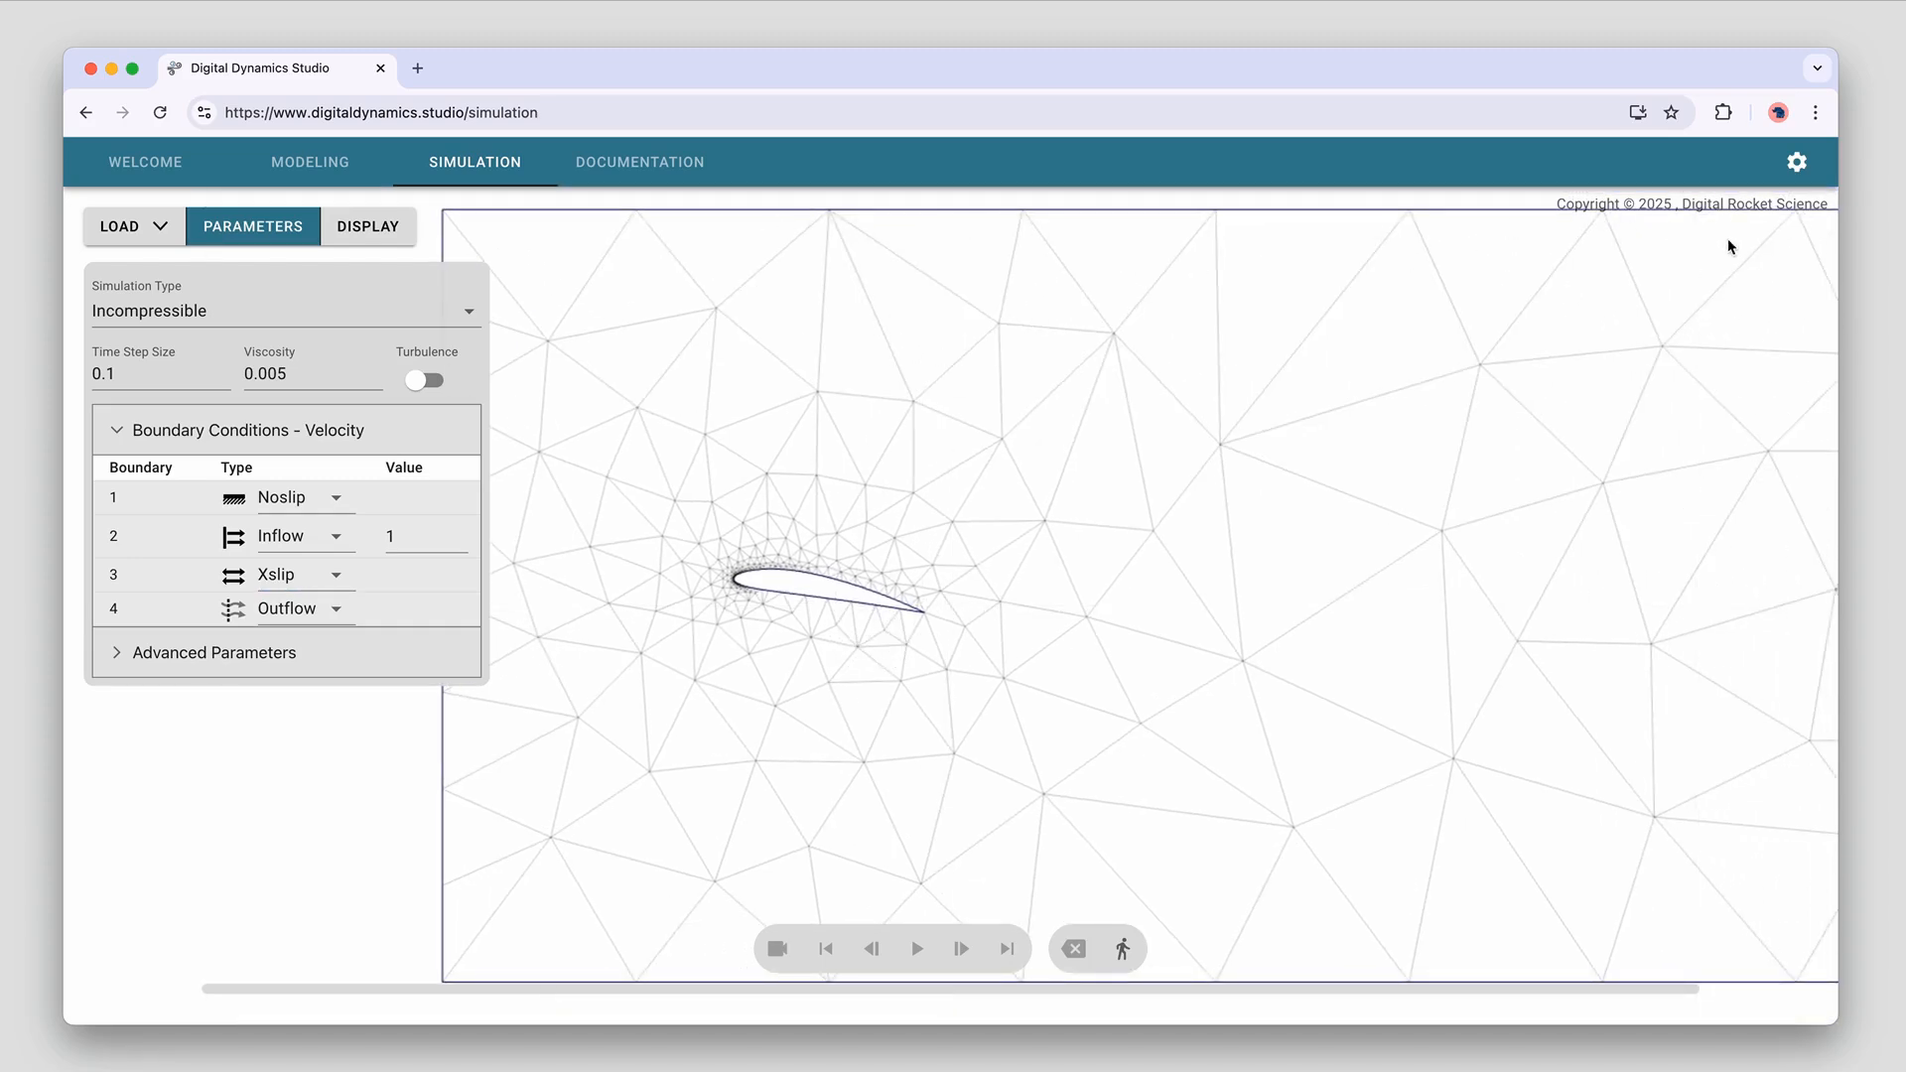
Center the whole flow domain in view and set boundary 4 to Outflow
{"action": "left_click_drag", "start_coordinate": [989, 525], "coordinate": [847, 623]}
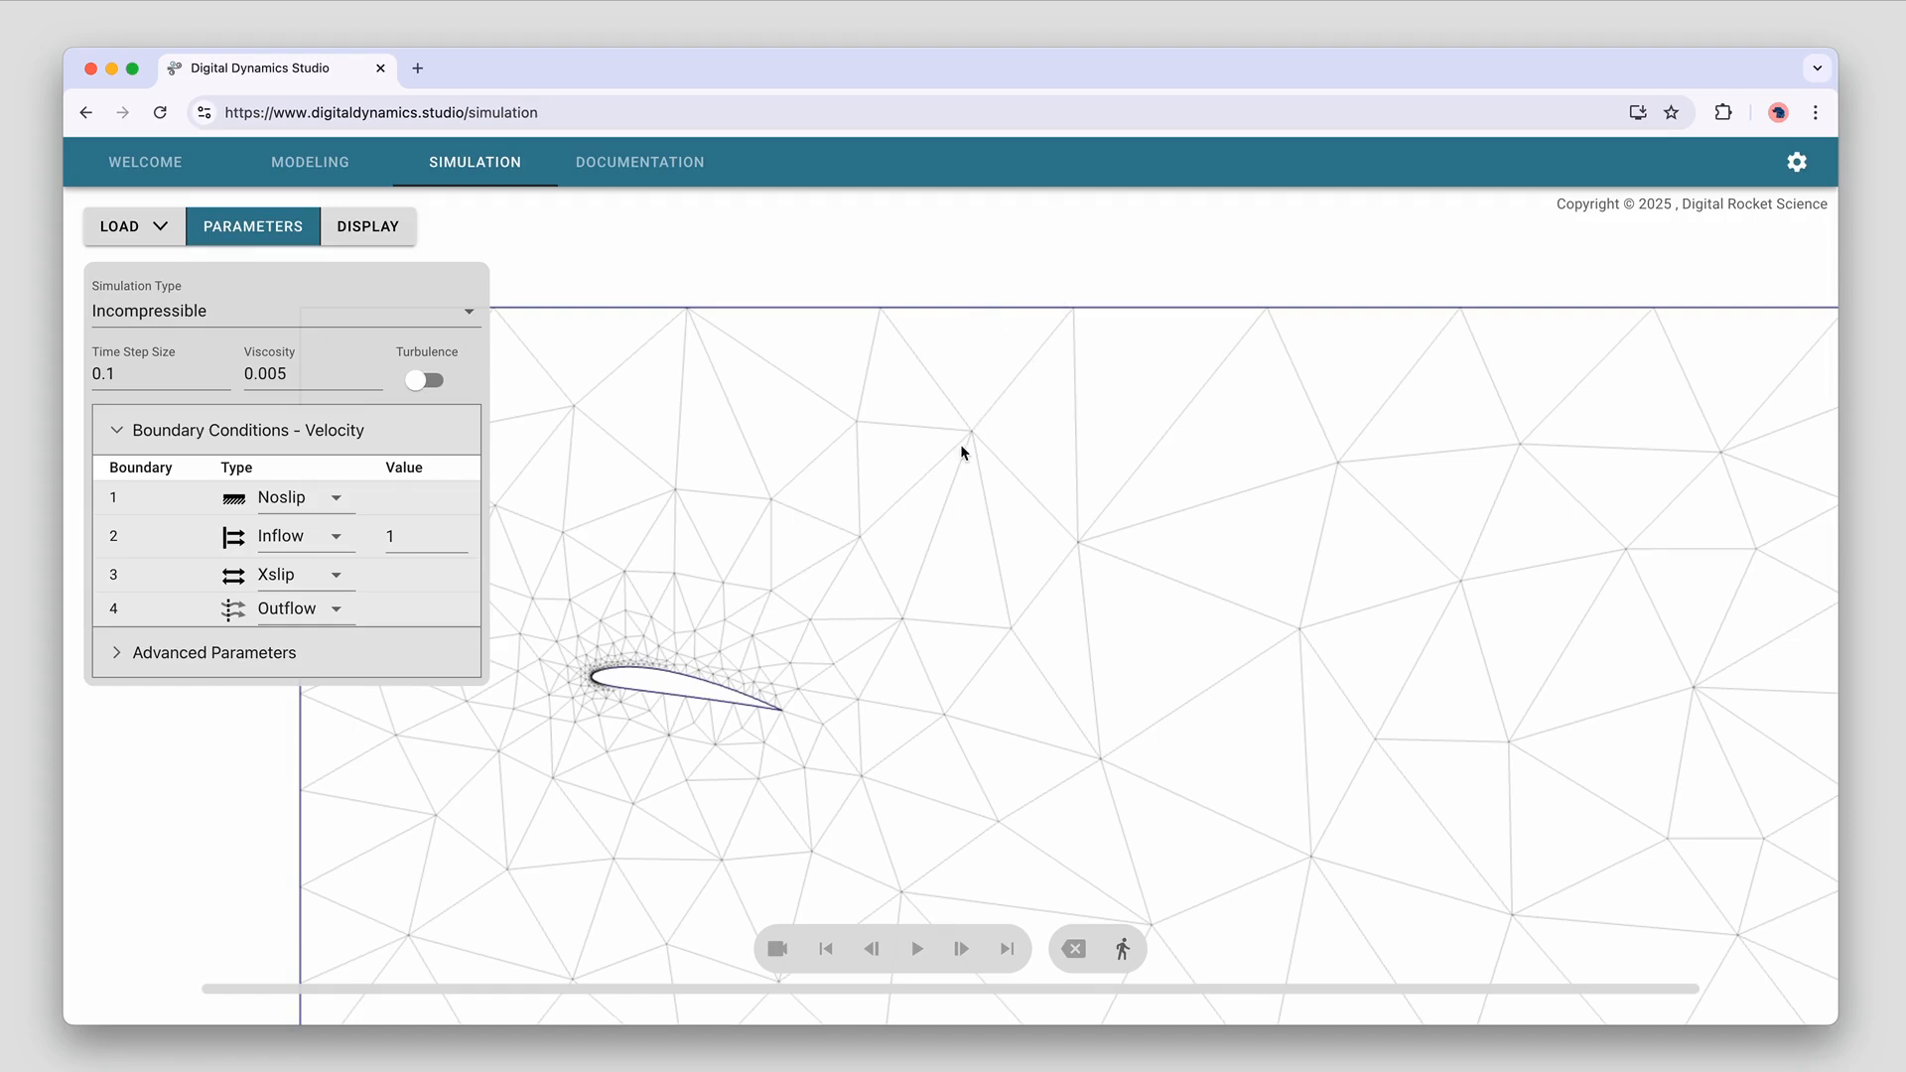
{"action": "left_click_drag", "start_coordinate": [959, 449], "coordinate": [918, 359]}
{"action": "scroll", "coordinate": [961, 524], "scroll_direction": "down", "scroll_amount": 3}
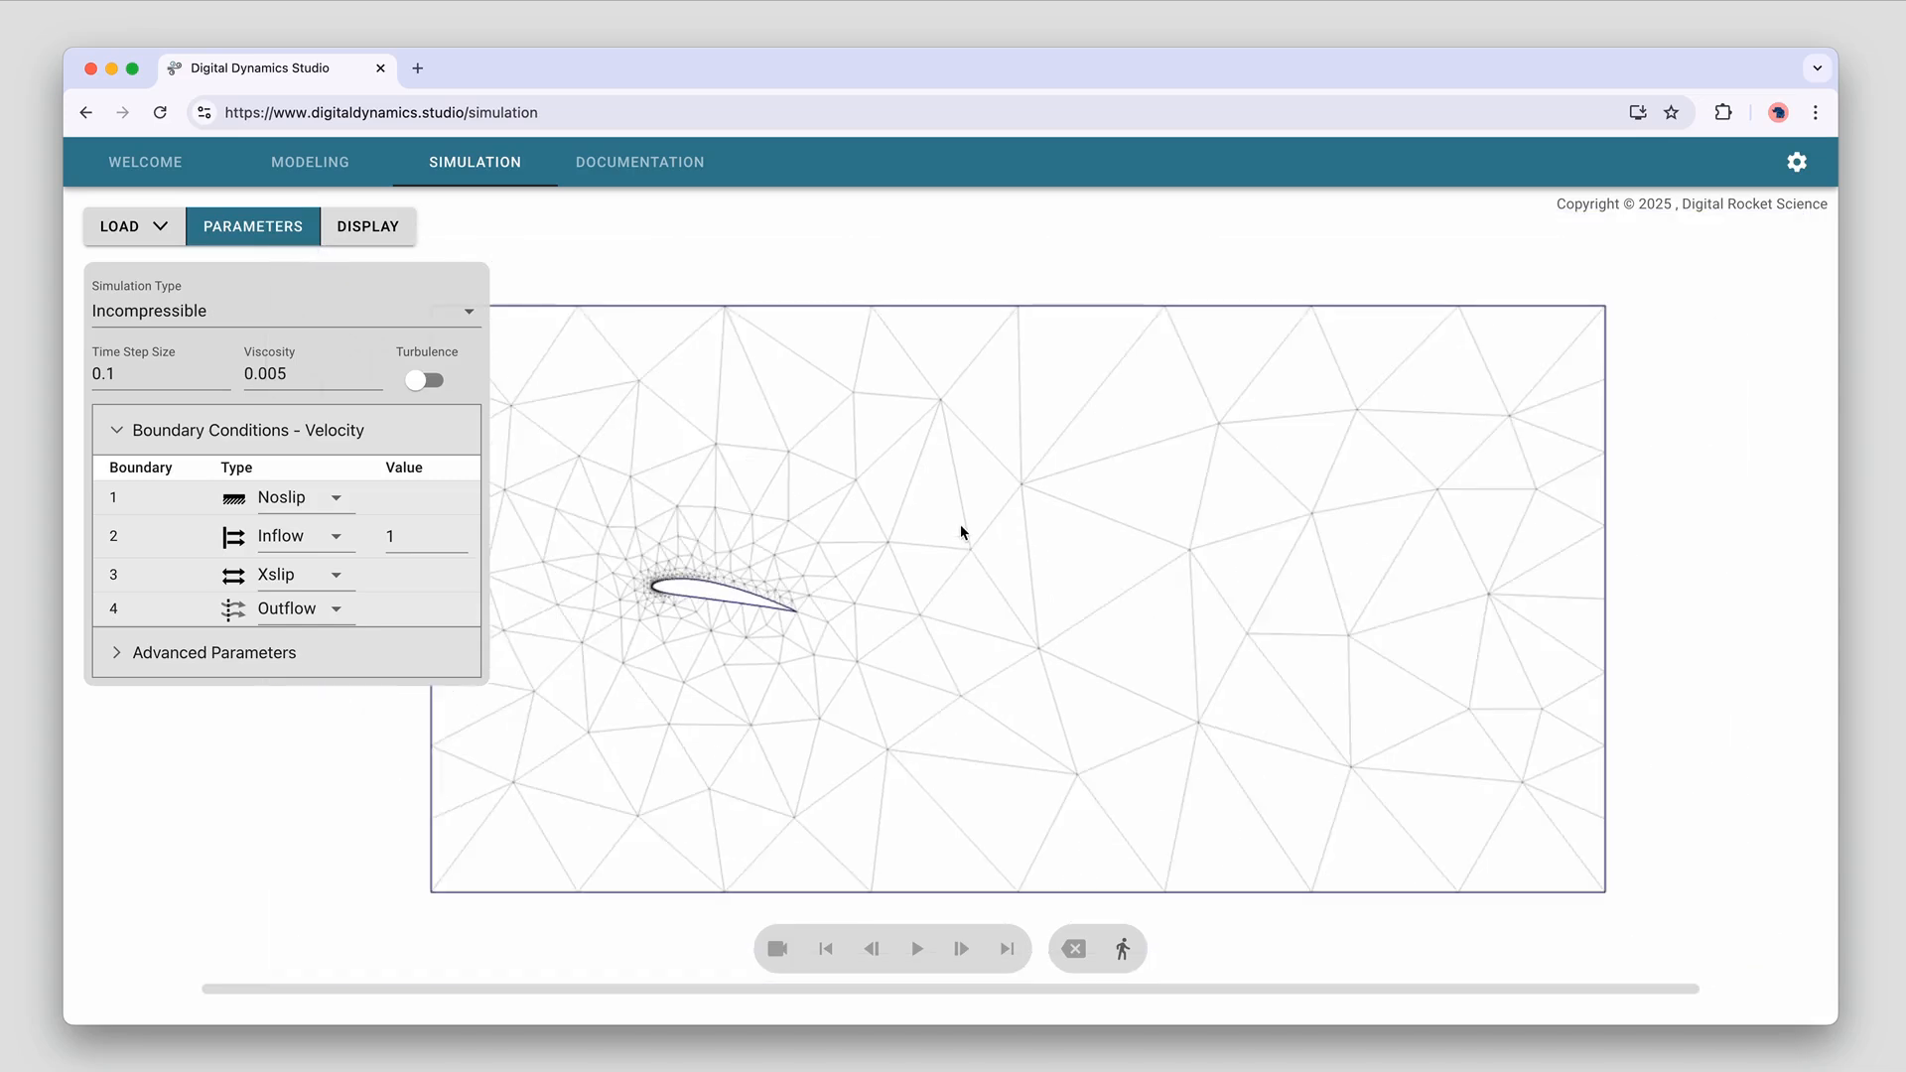
{"action": "left_click_drag", "start_coordinate": [923, 505], "coordinate": [974, 491]}
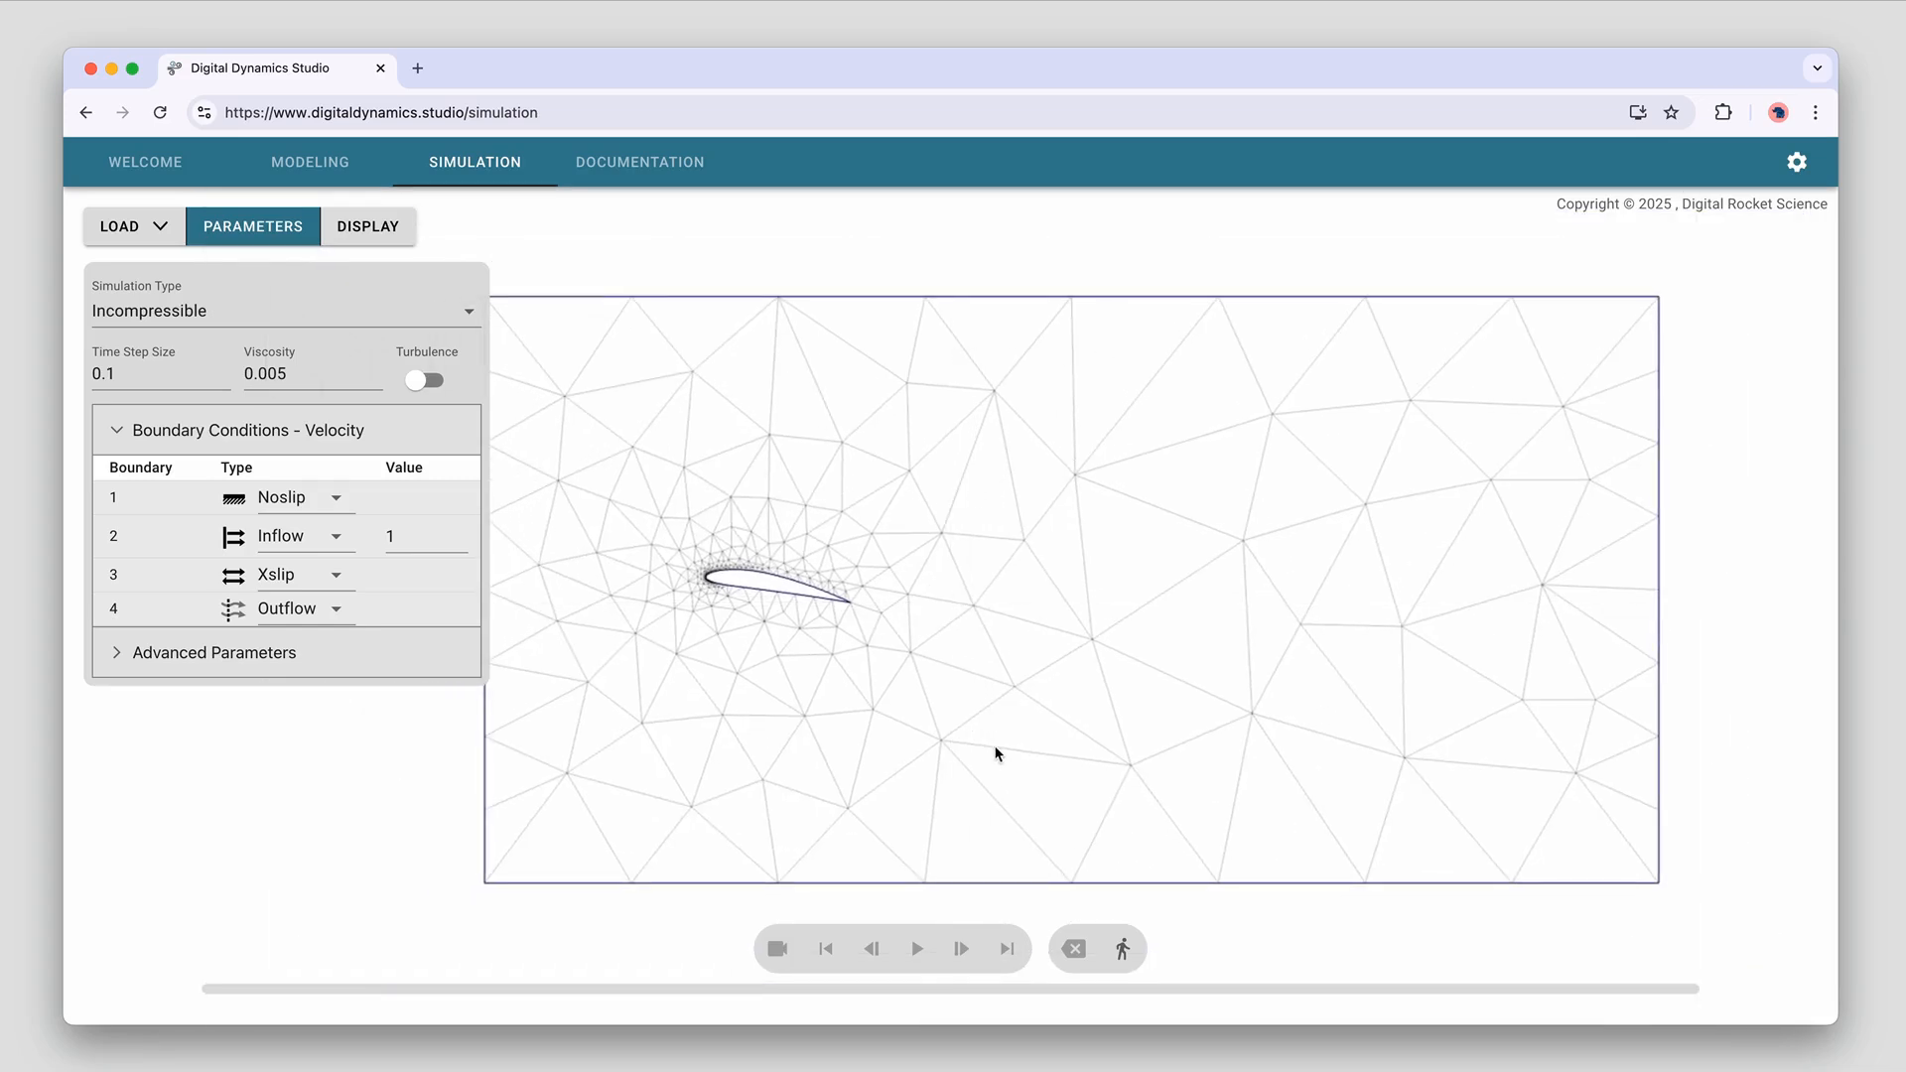
{"action": "left_click", "coordinate": [298, 610]}
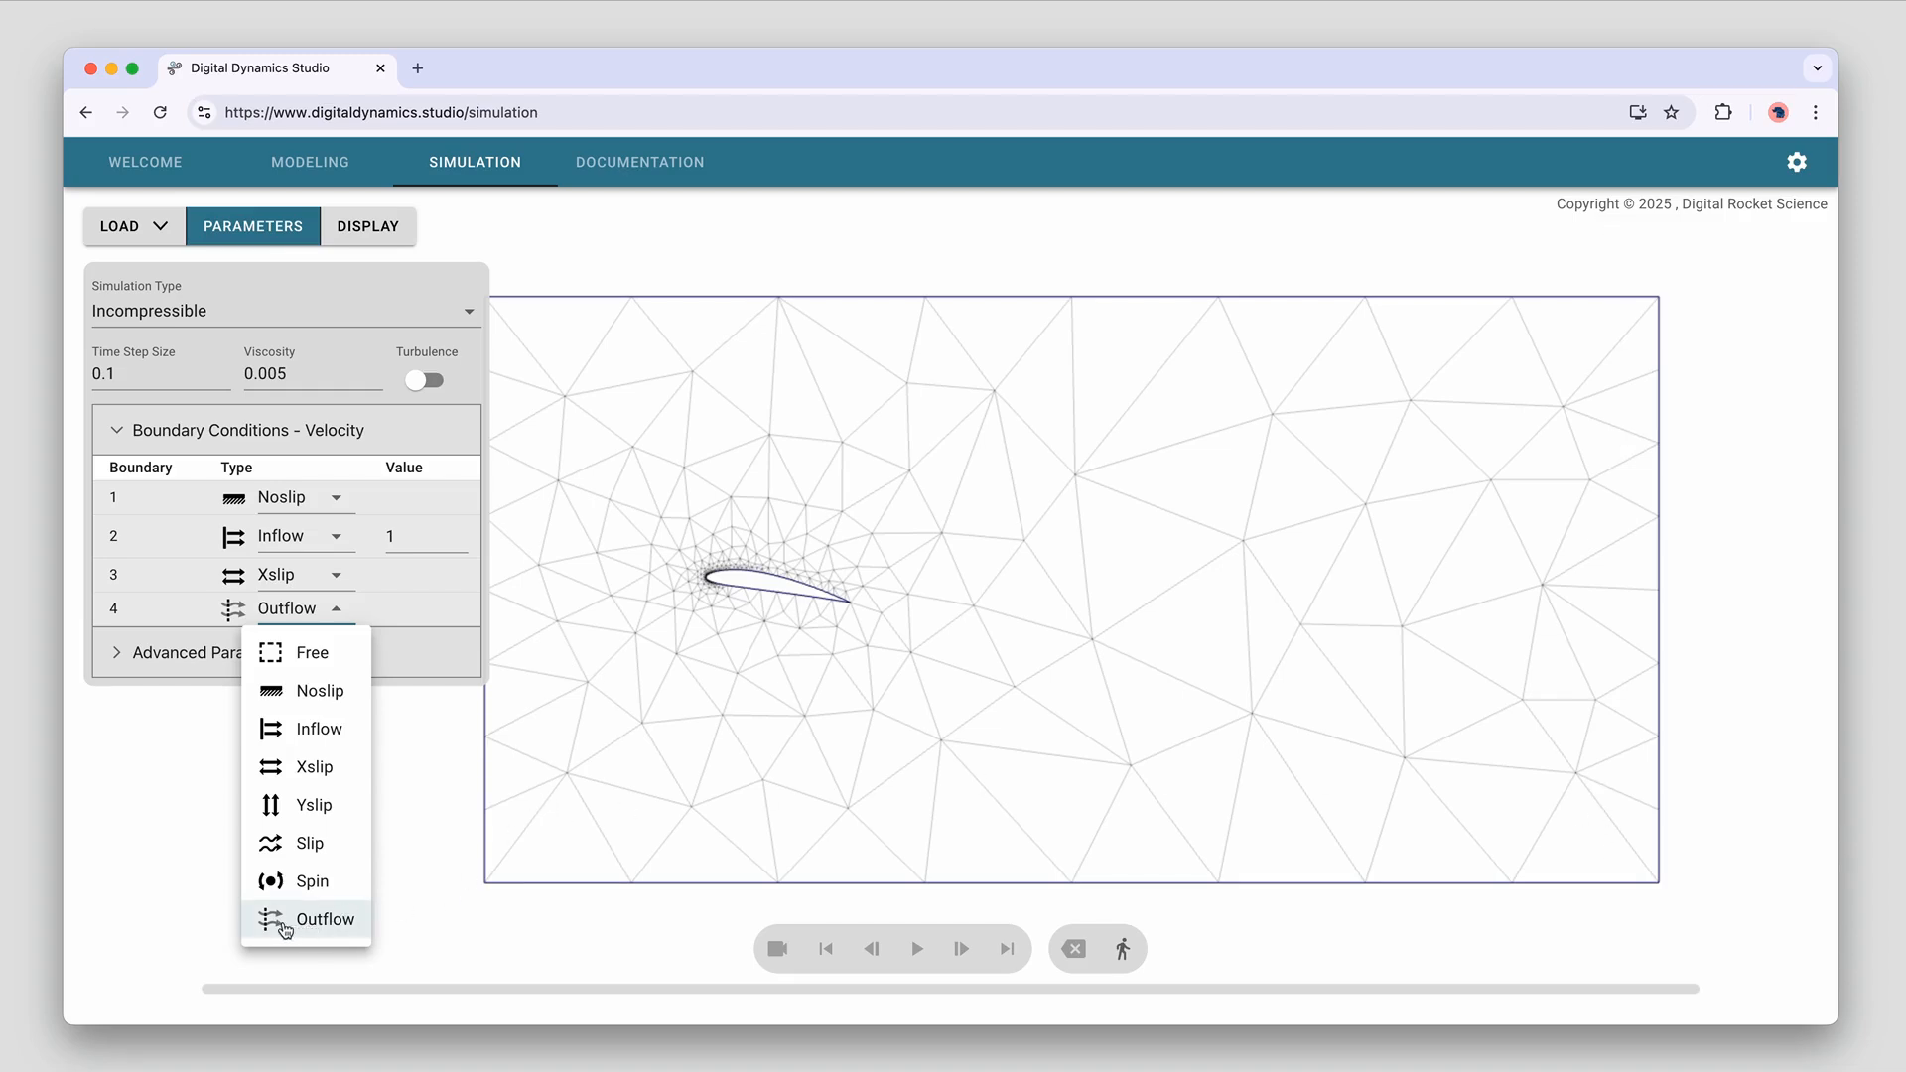
{"action": "left_click", "coordinate": [337, 914]}
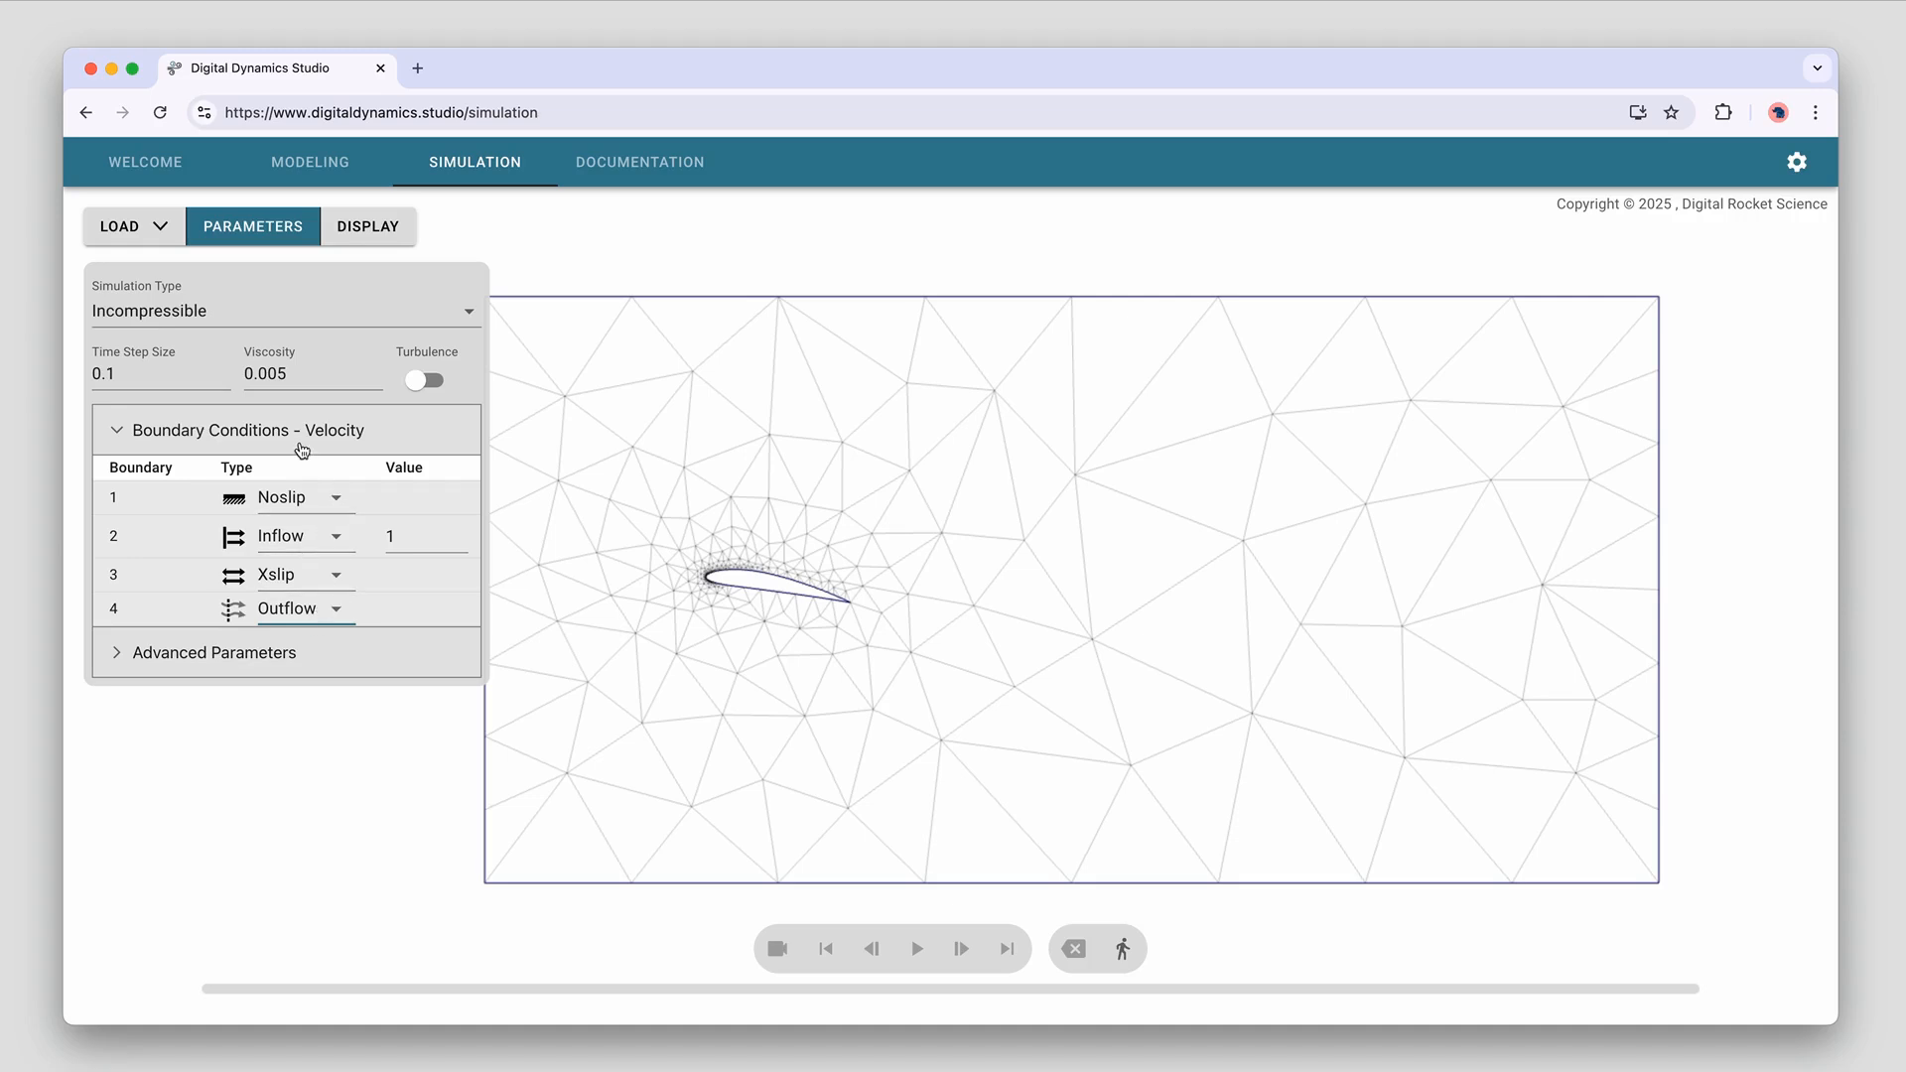
In Advanced Parameters, set Max Mesh Size Limit to 1.5 and start editing Mesh Refinement Factor
{"action": "left_click", "coordinate": [301, 446]}
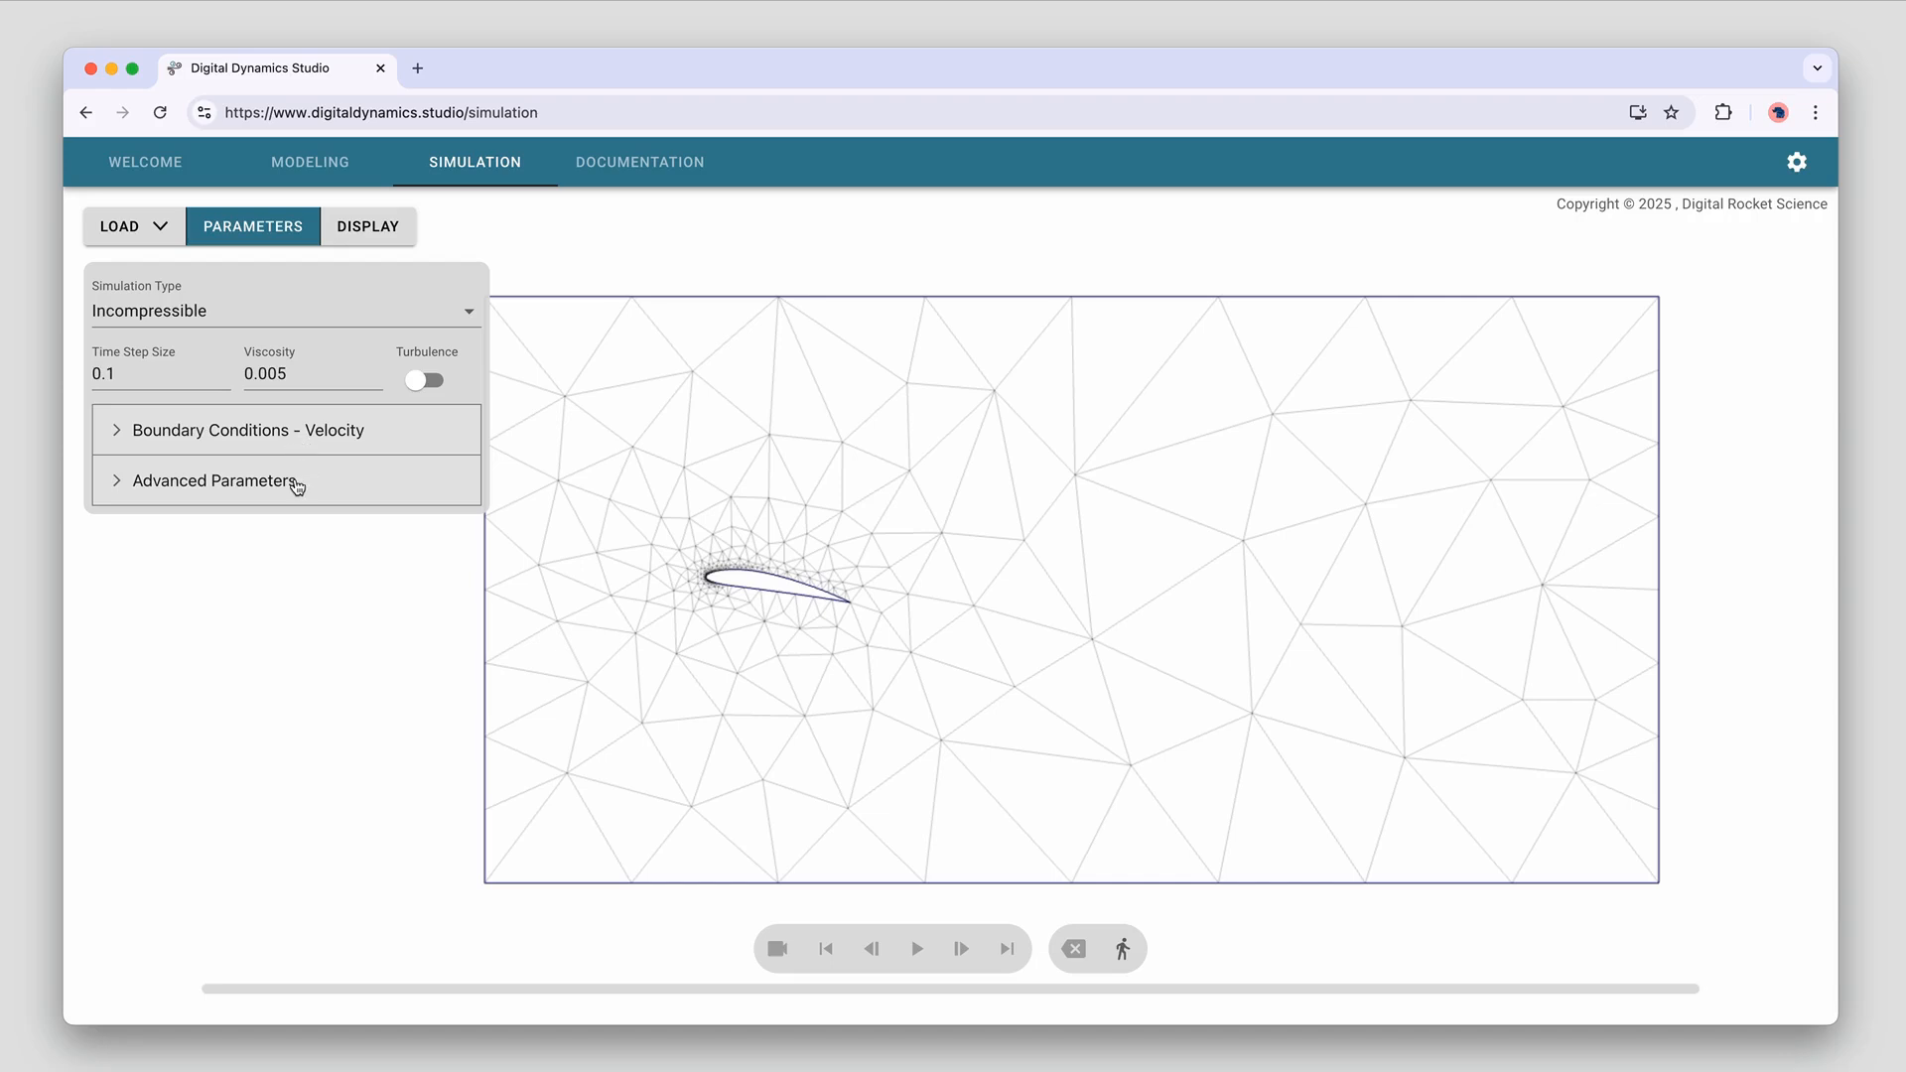
{"action": "left_click", "coordinate": [297, 485]}
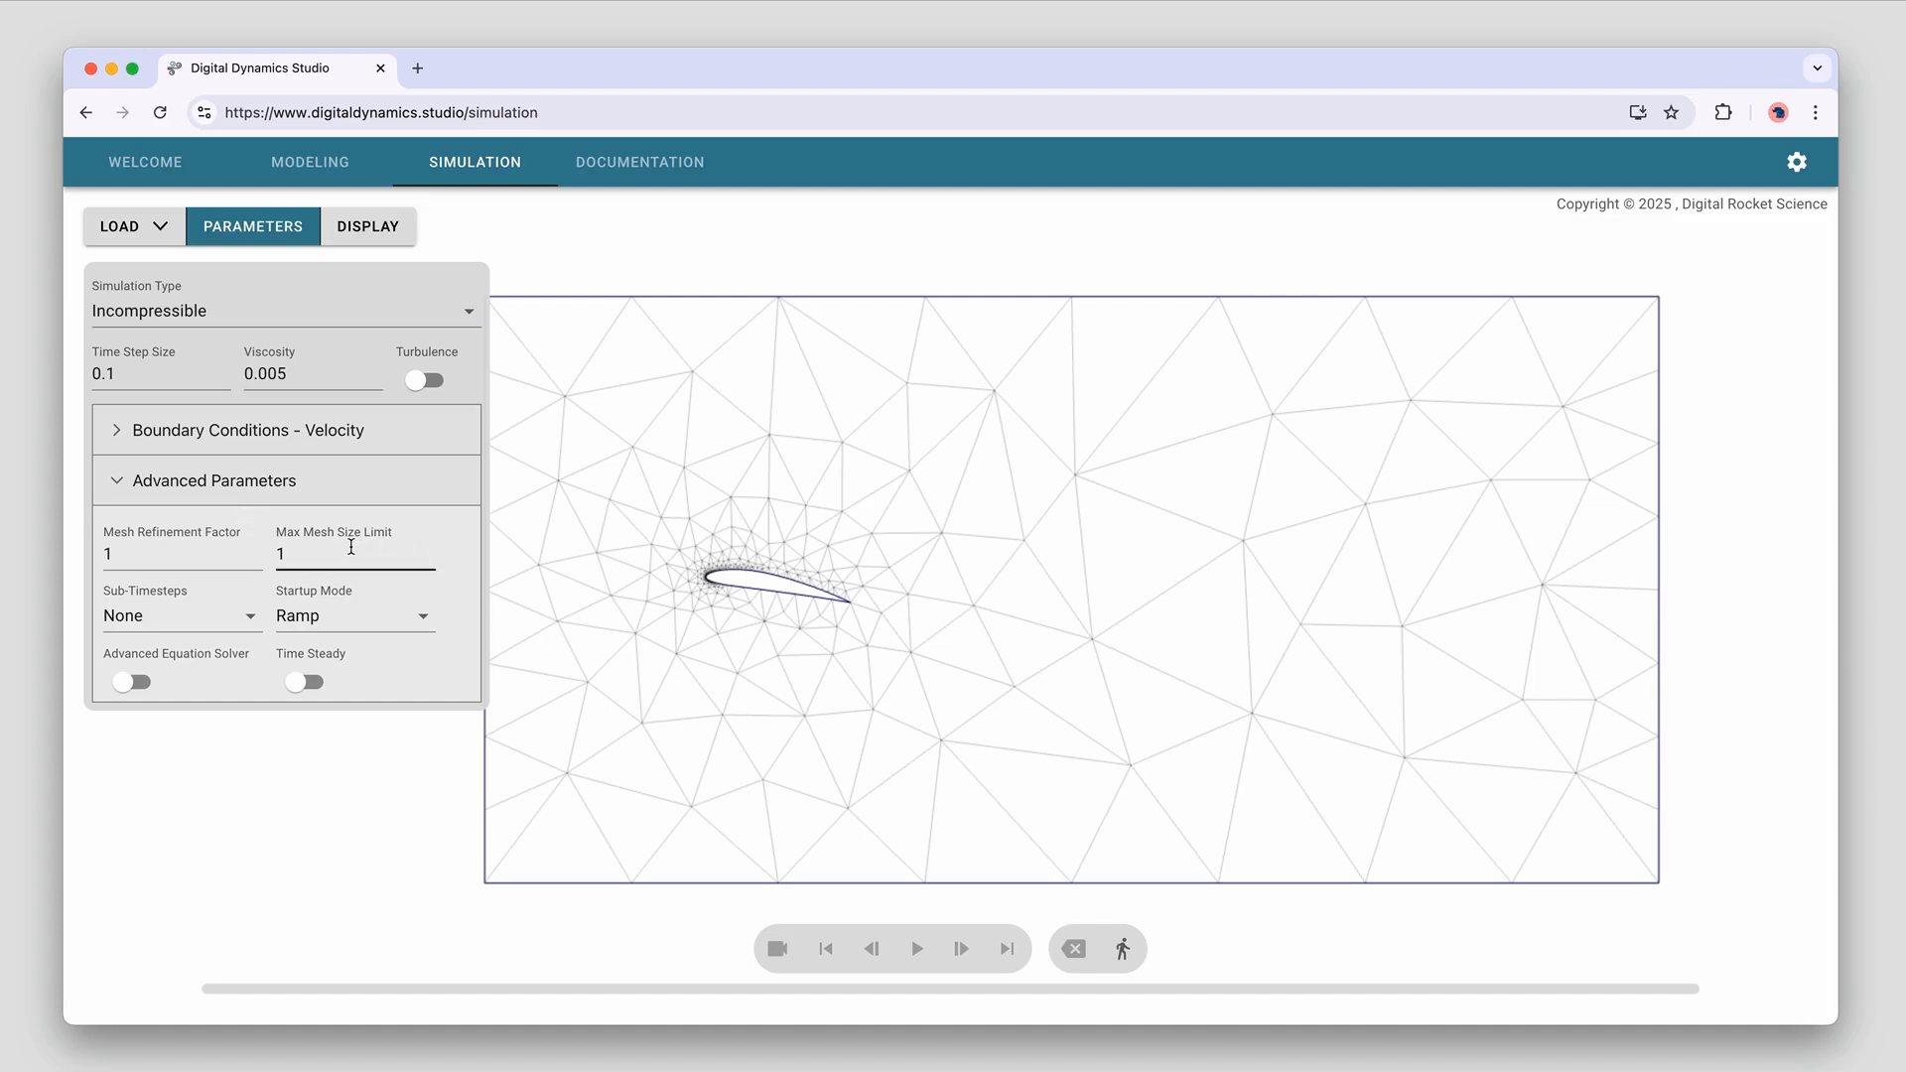
{"action": "left_click", "coordinate": [352, 548]}
{"action": "type", "text": ".5"}
{"action": "left_click", "coordinate": [162, 554]}
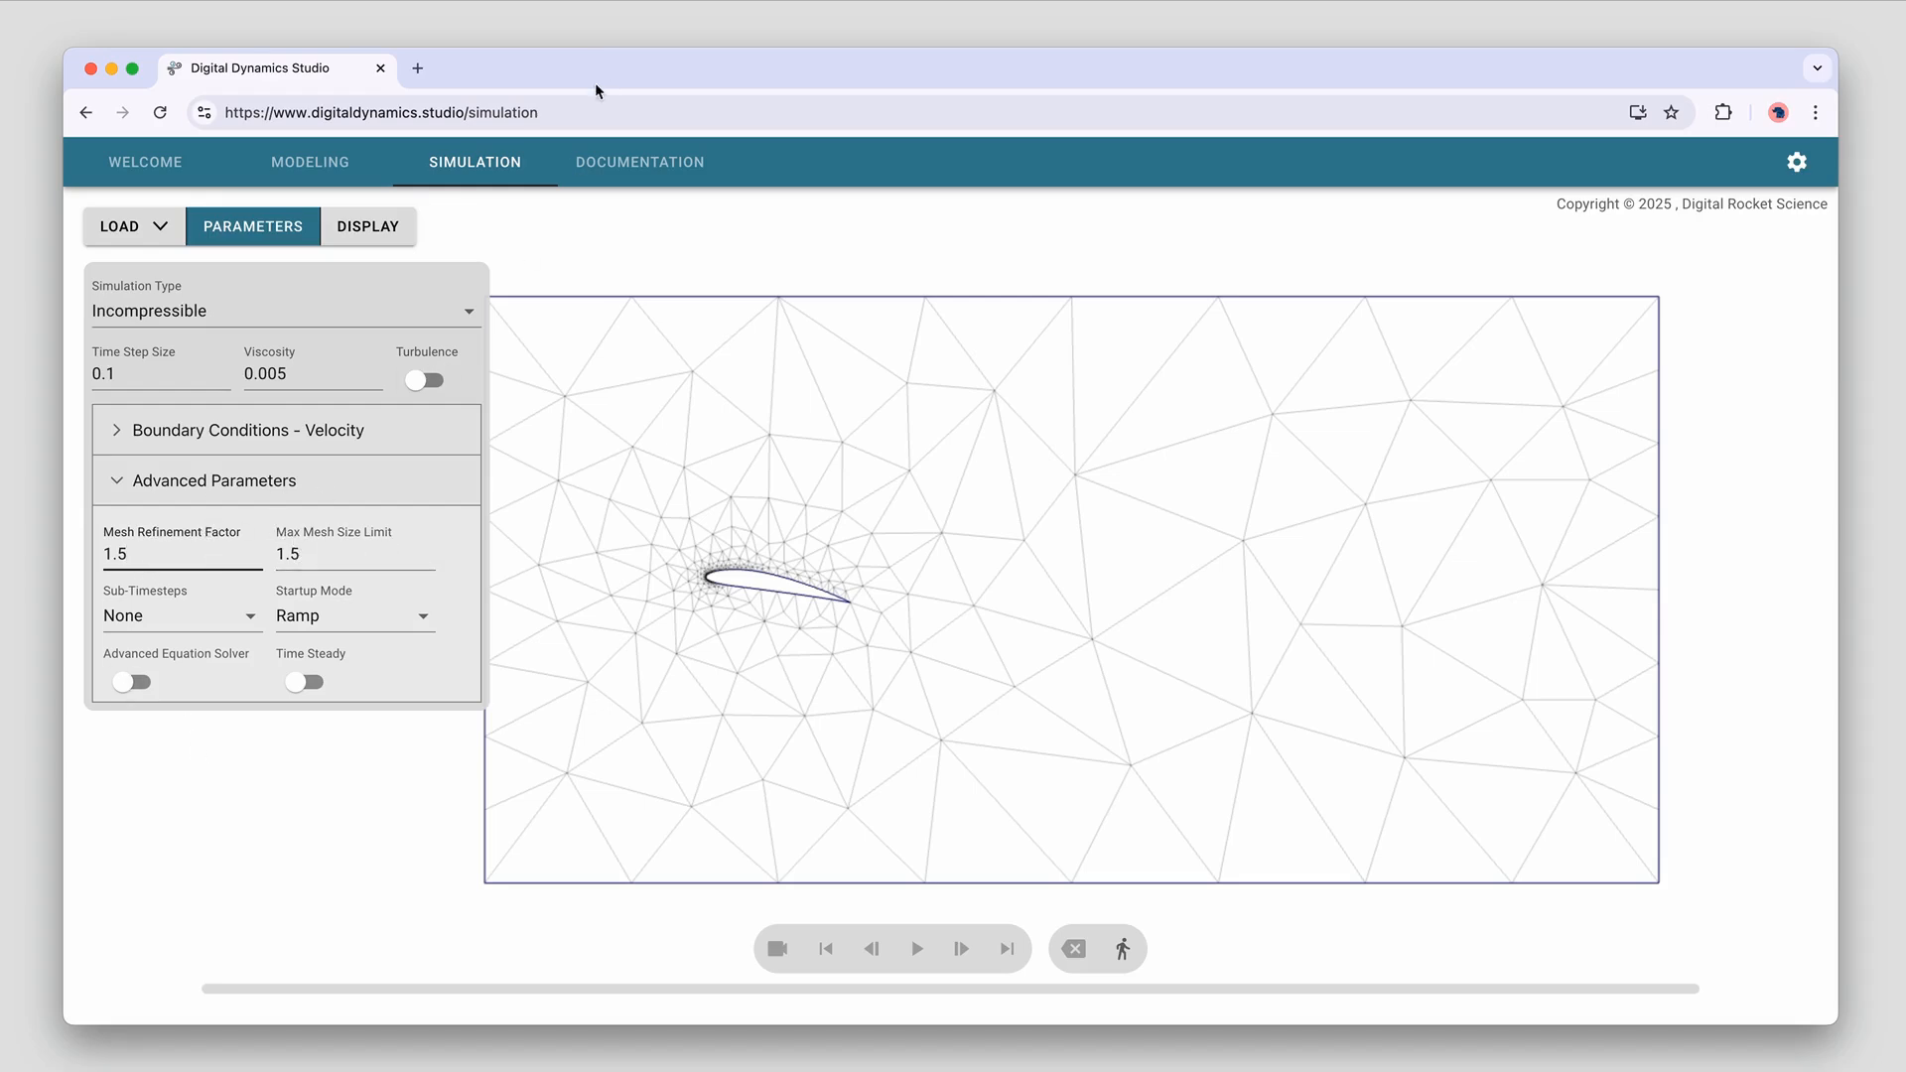
Read the Interface > Sim Parameters documentation page, then go back to the simulation
{"action": "left_click", "coordinate": [442, 276]}
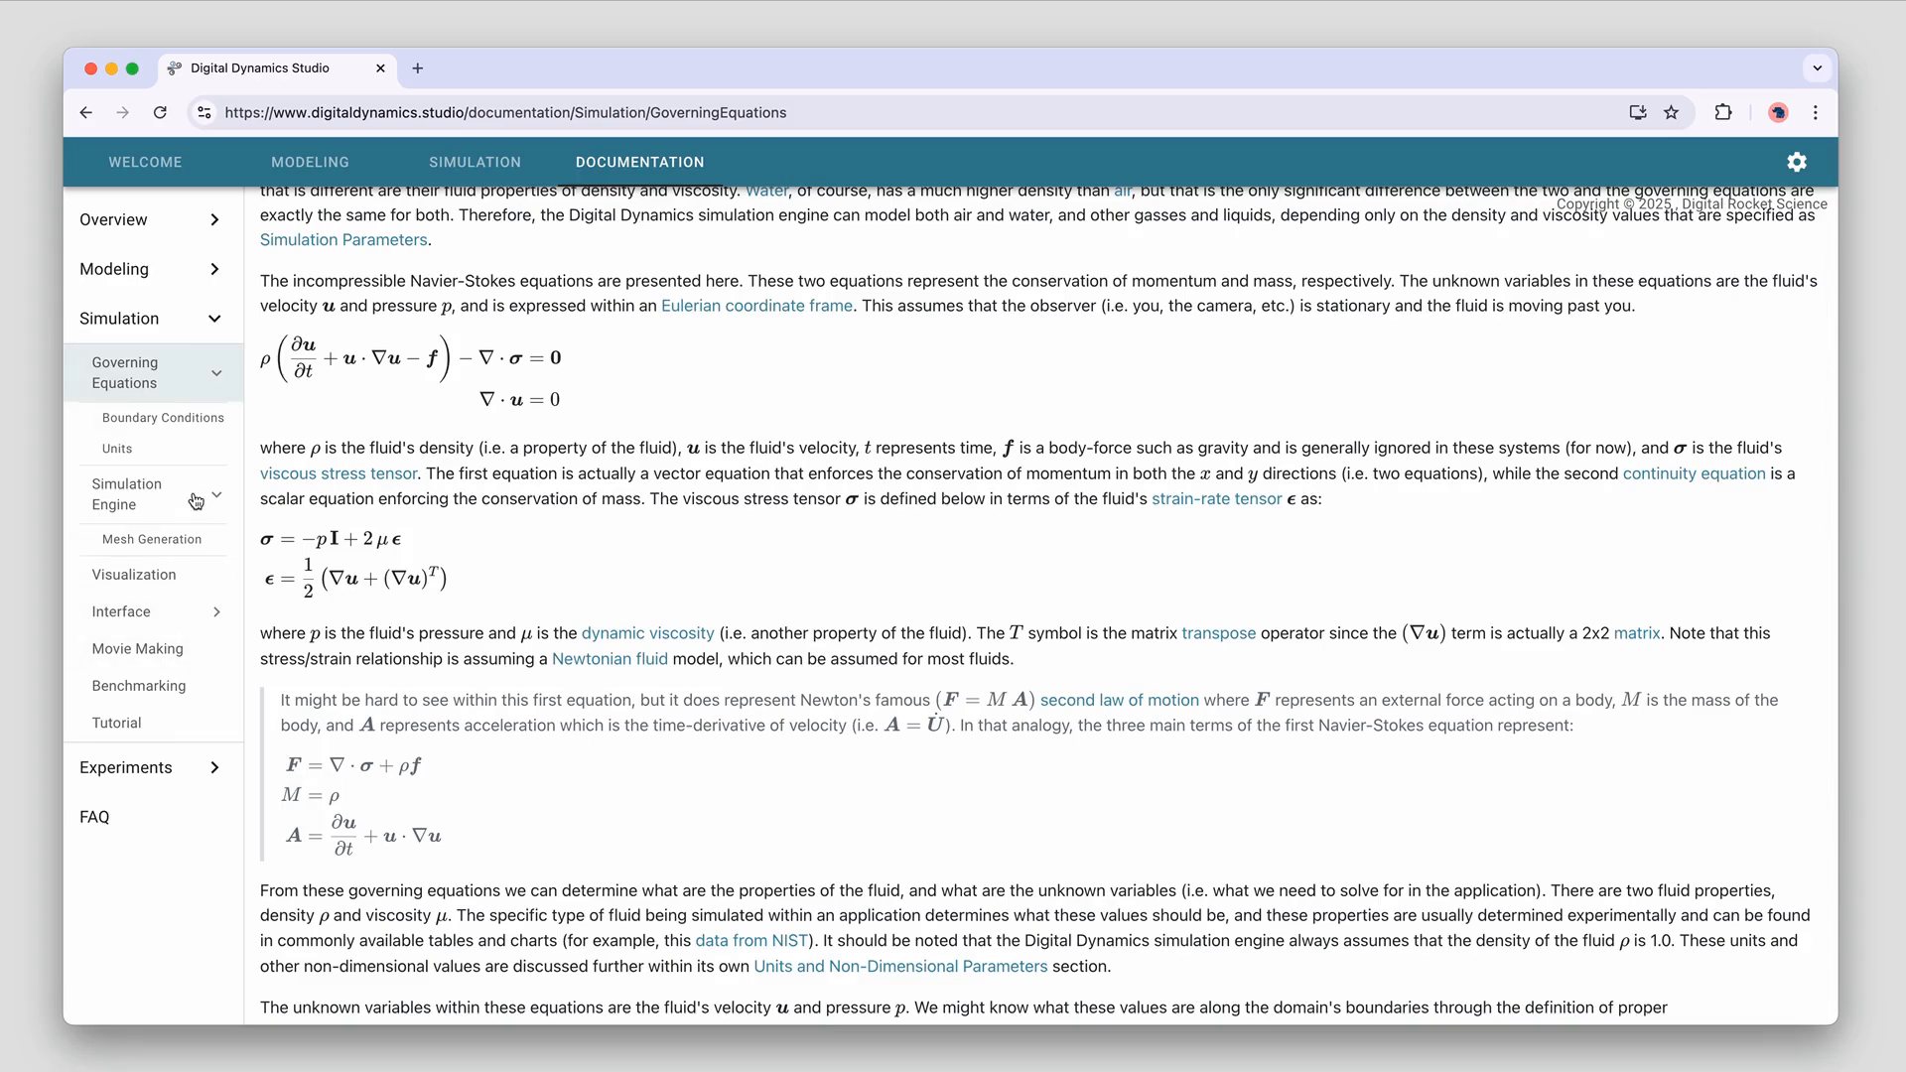
{"action": "left_click", "coordinate": [231, 601]}
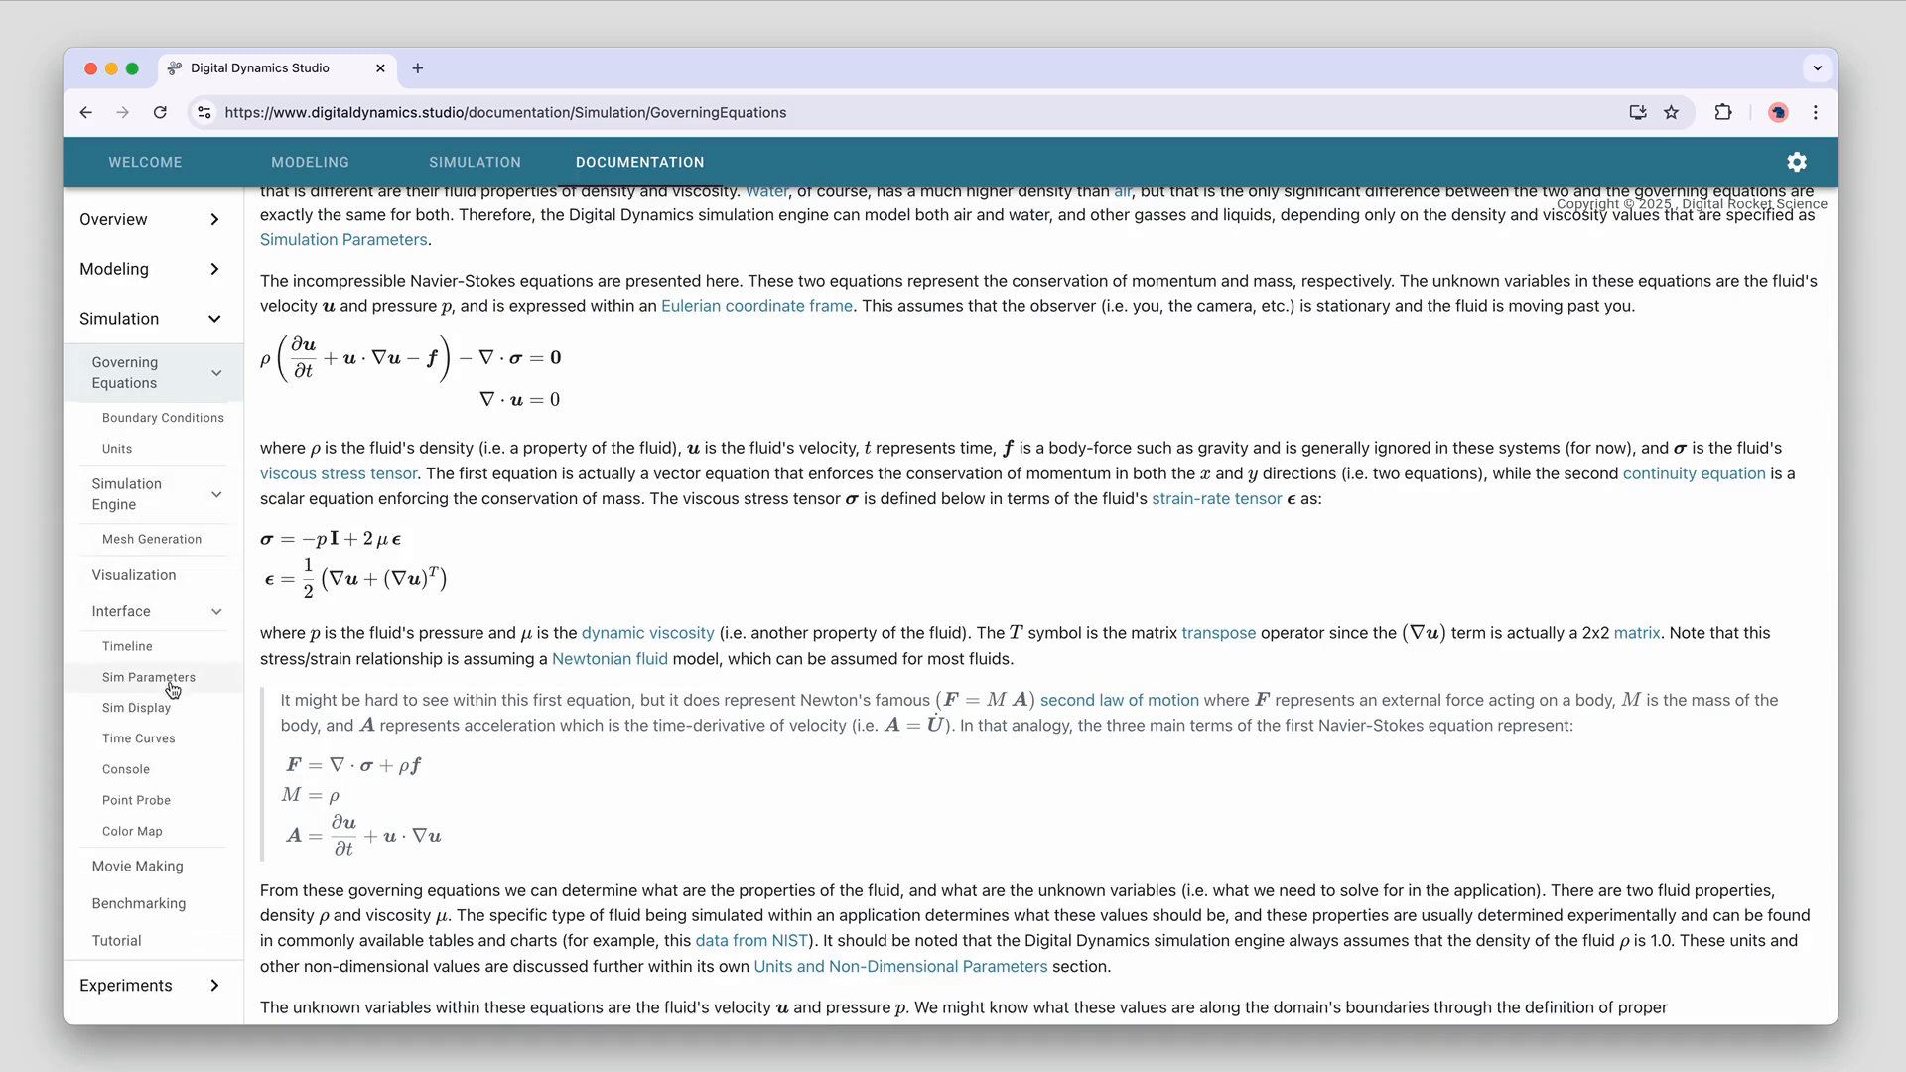
{"action": "left_click", "coordinate": [159, 679]}
{"action": "scroll", "coordinate": [586, 725], "scroll_direction": "down", "scroll_amount": 10}
{"action": "scroll", "coordinate": [611, 796], "scroll_direction": "down", "scroll_amount": 20}
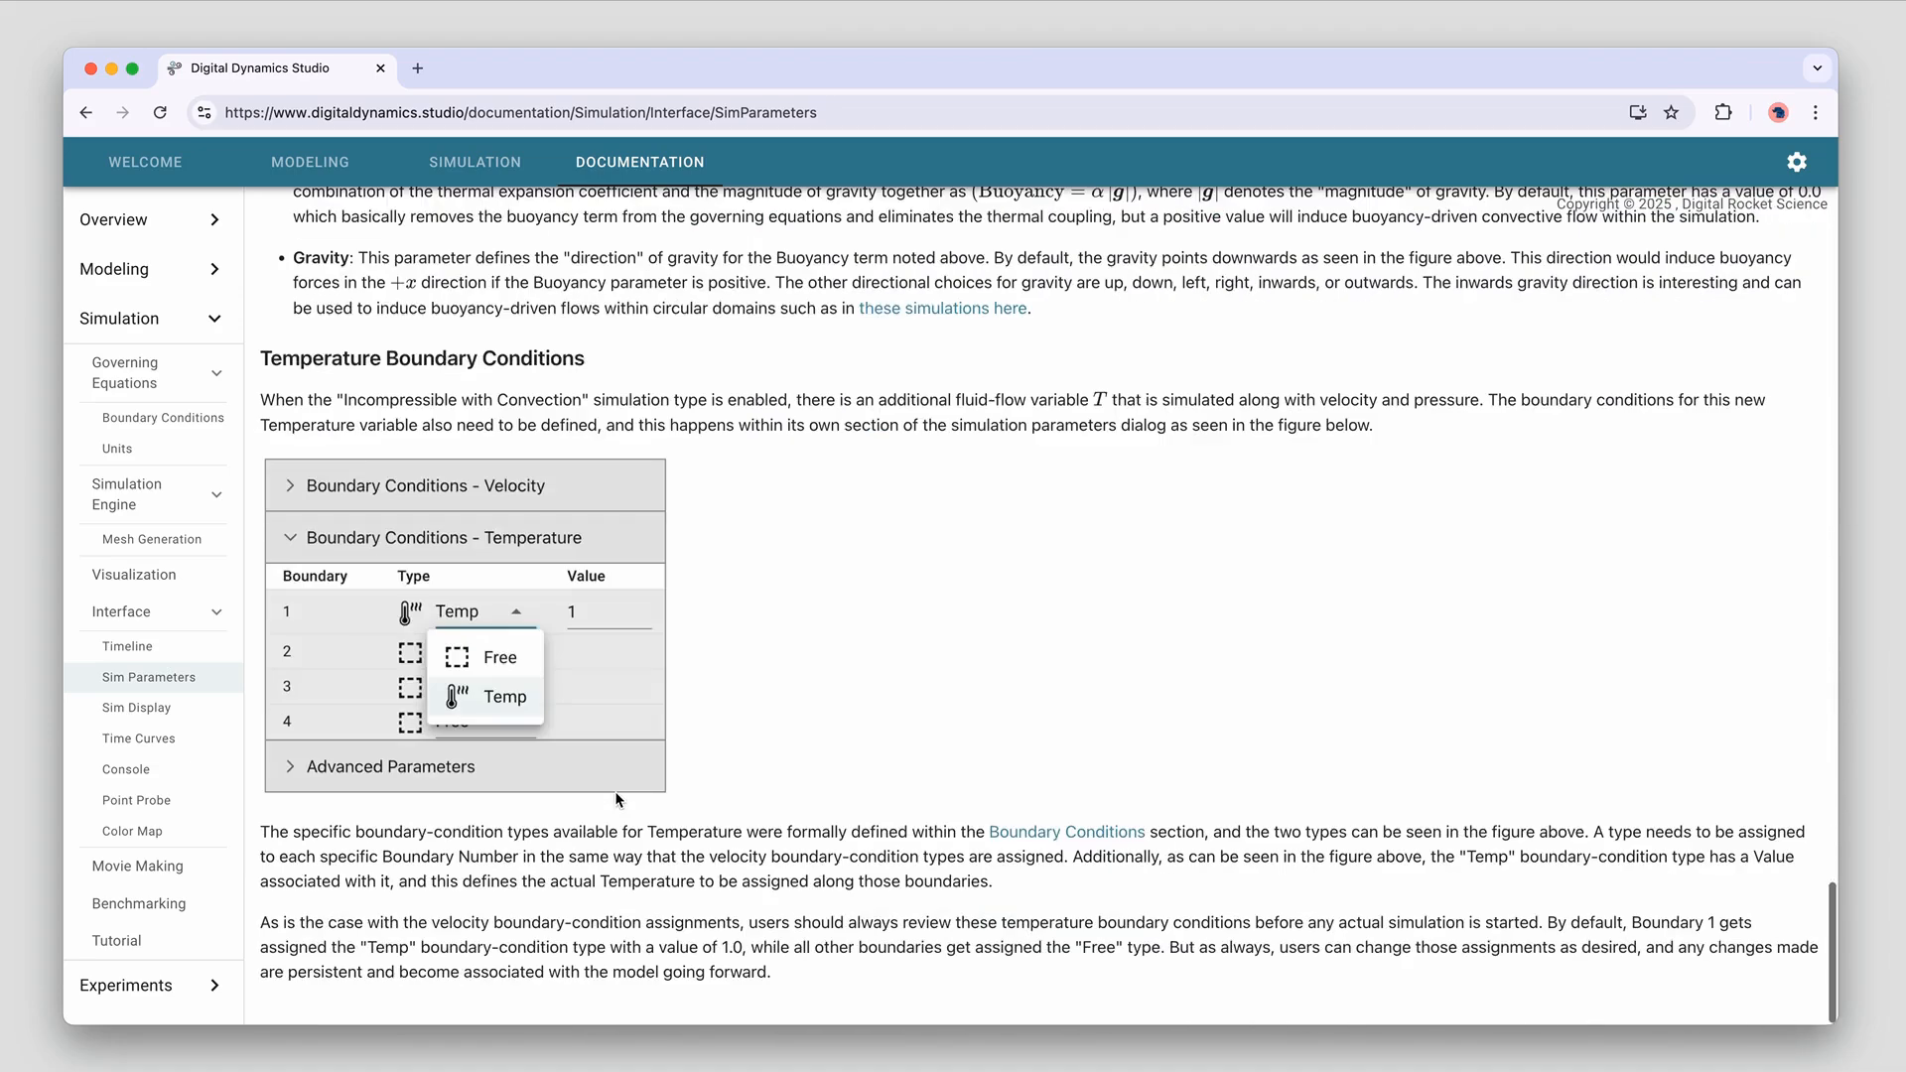
{"action": "scroll", "coordinate": [616, 790], "scroll_direction": "up", "scroll_amount": 20}
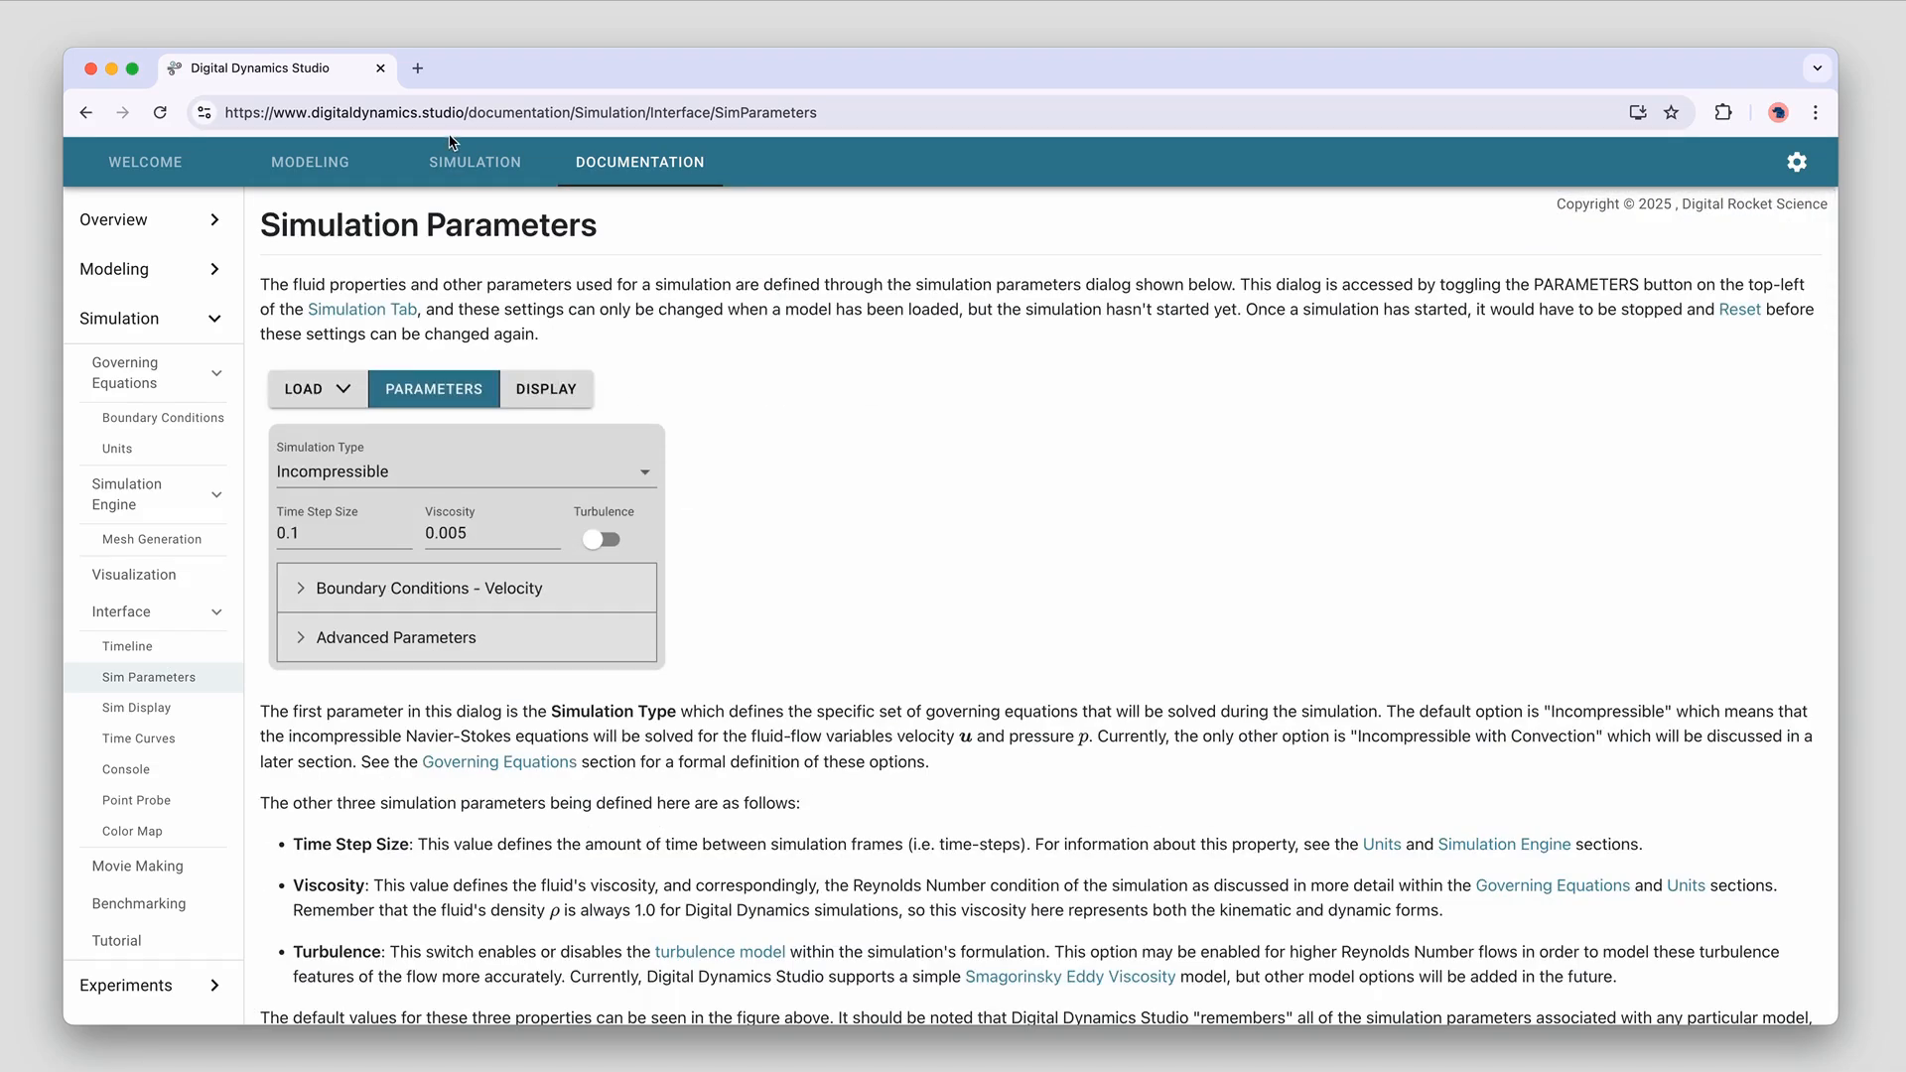
{"action": "left_click", "coordinate": [467, 171]}
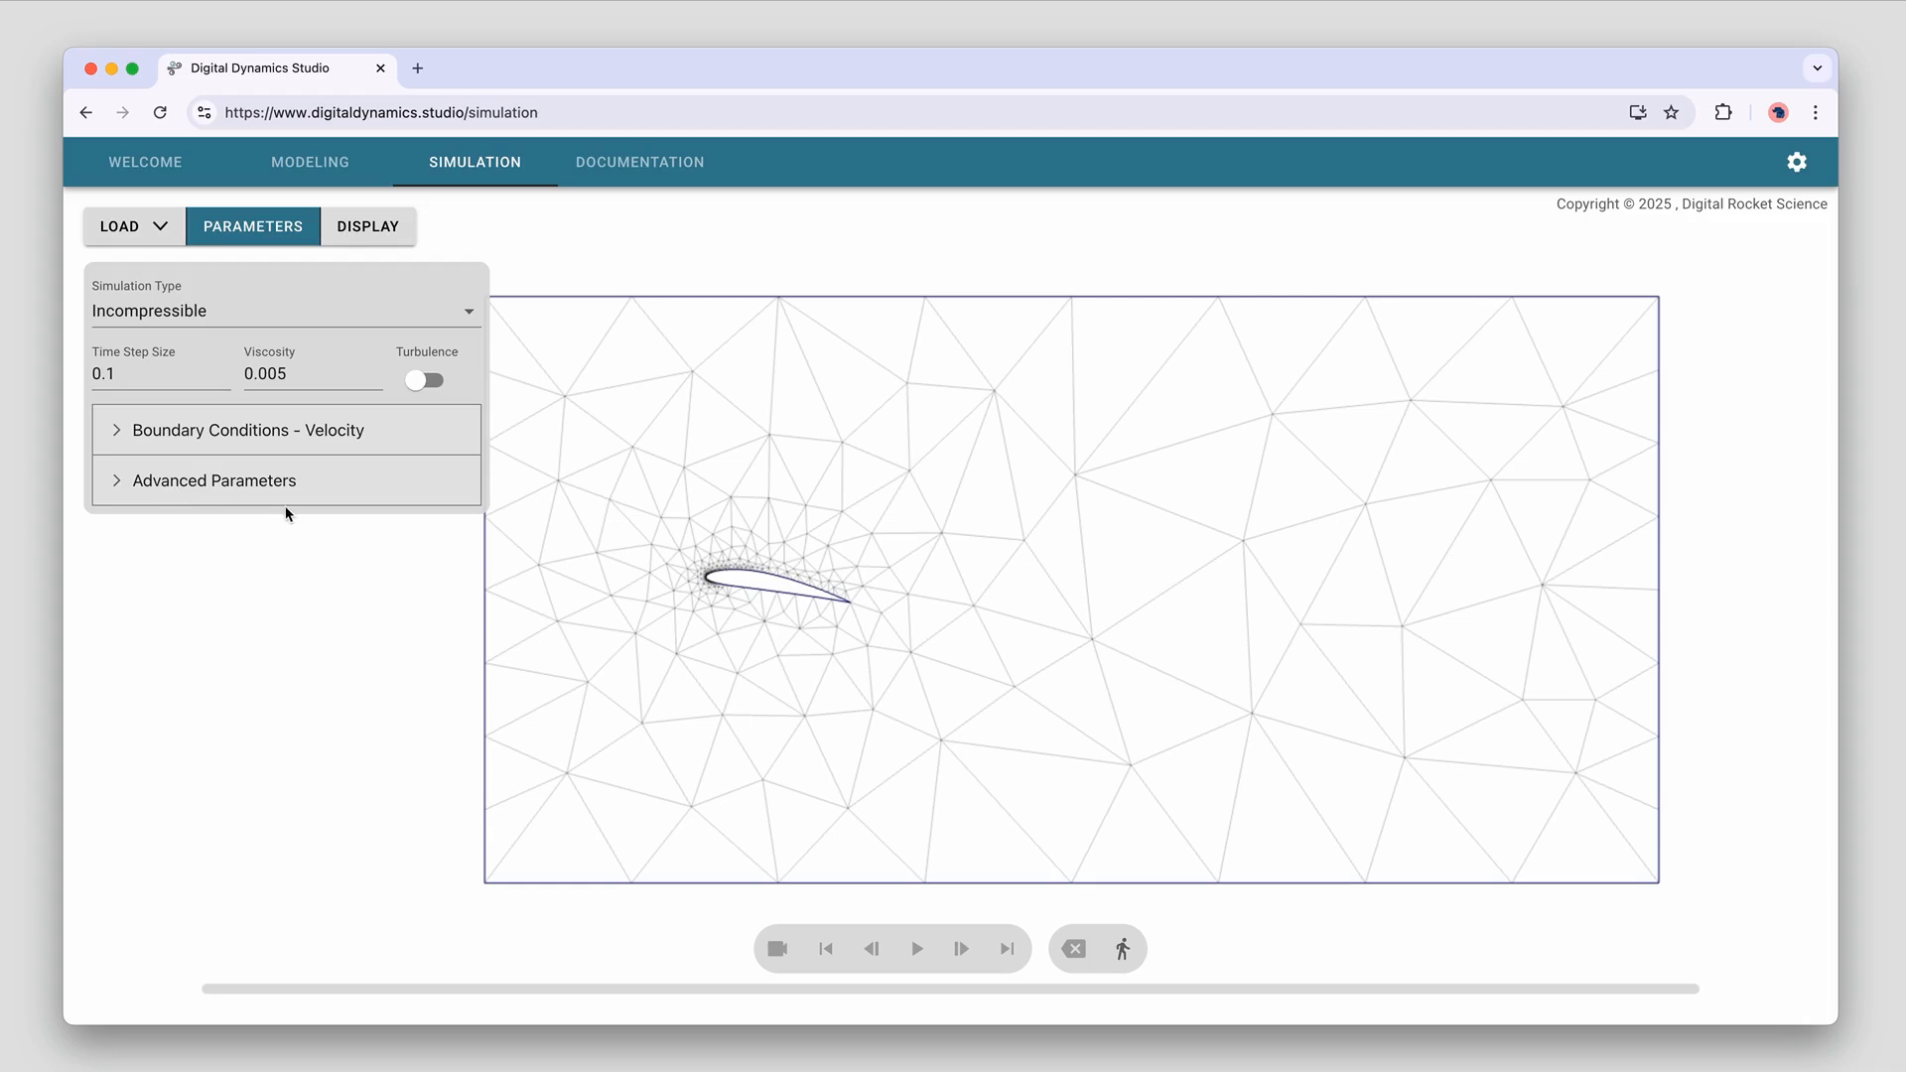
Shift the airfoil mesh left, hide the parameters panel and zoom the canvas
{"action": "left_click_drag", "start_coordinate": [641, 635], "coordinate": [503, 624]}
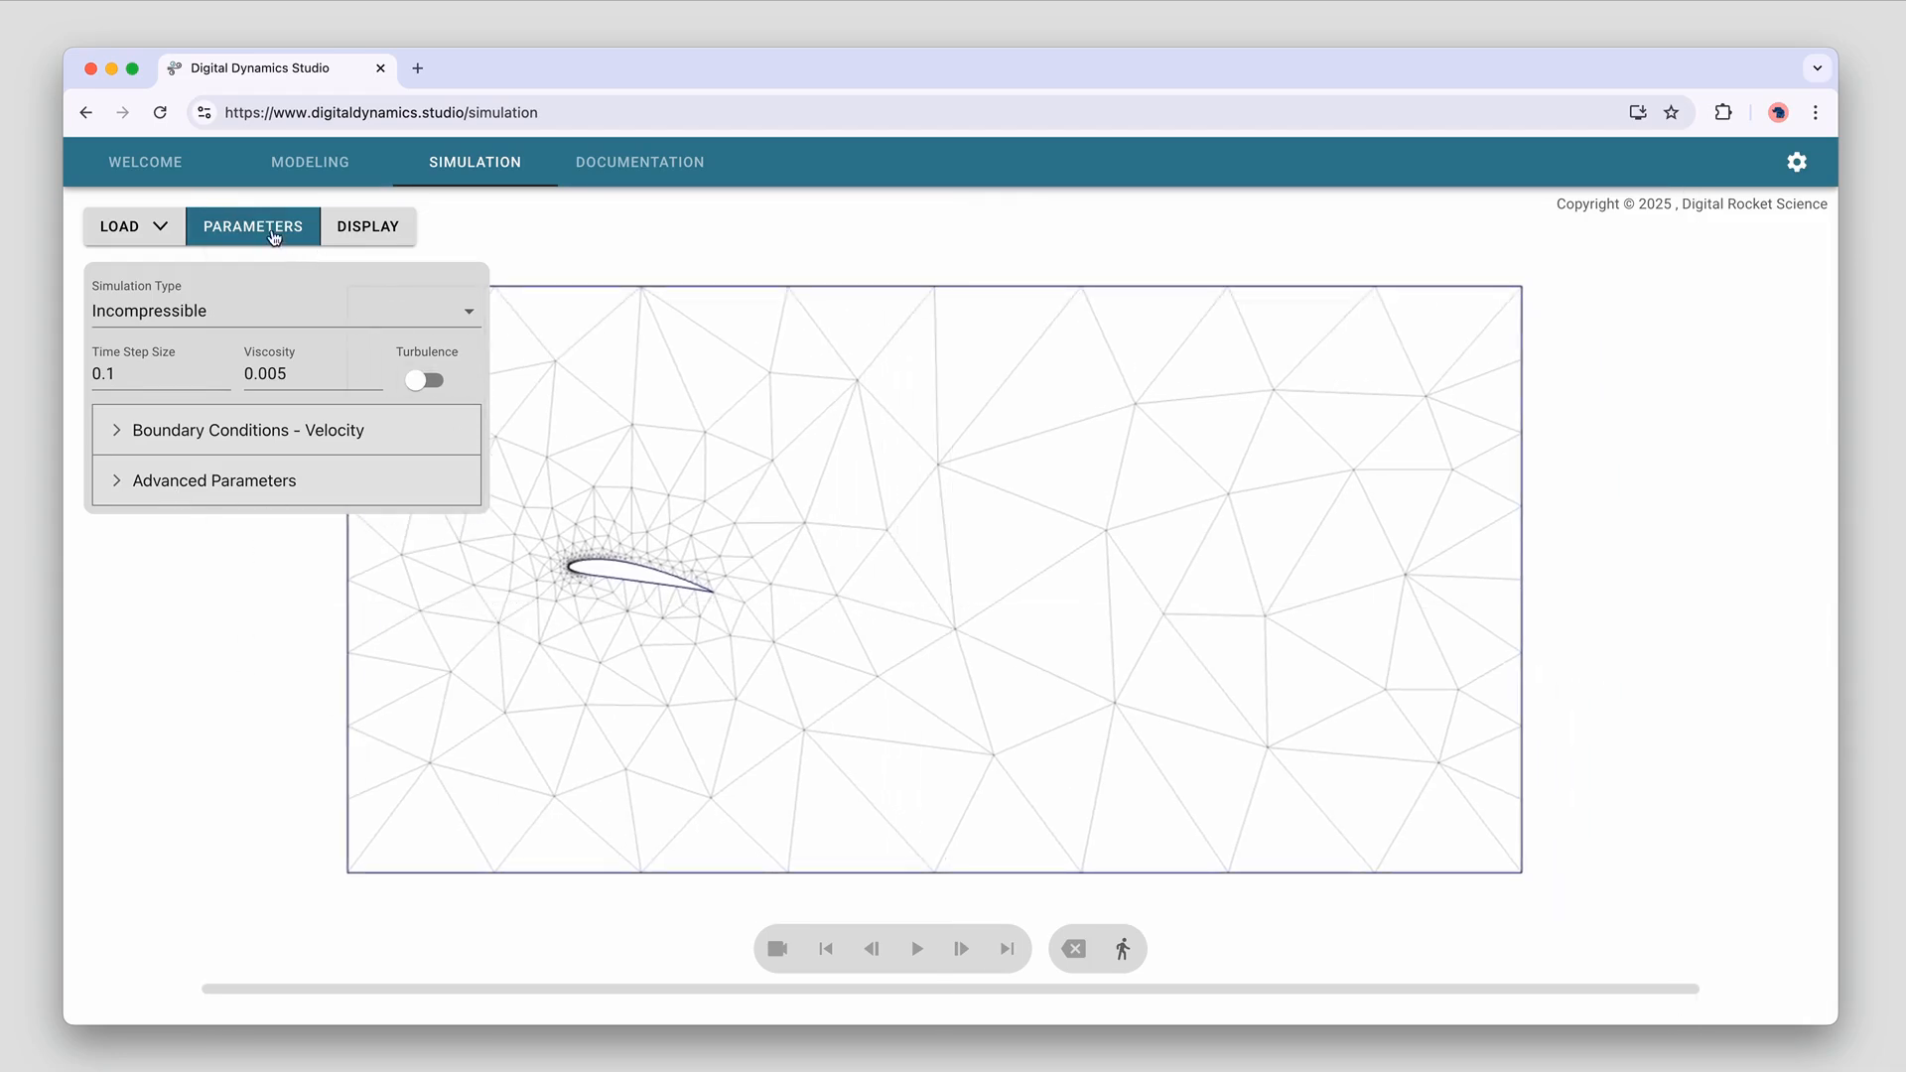
{"action": "left_click", "coordinate": [268, 234]}
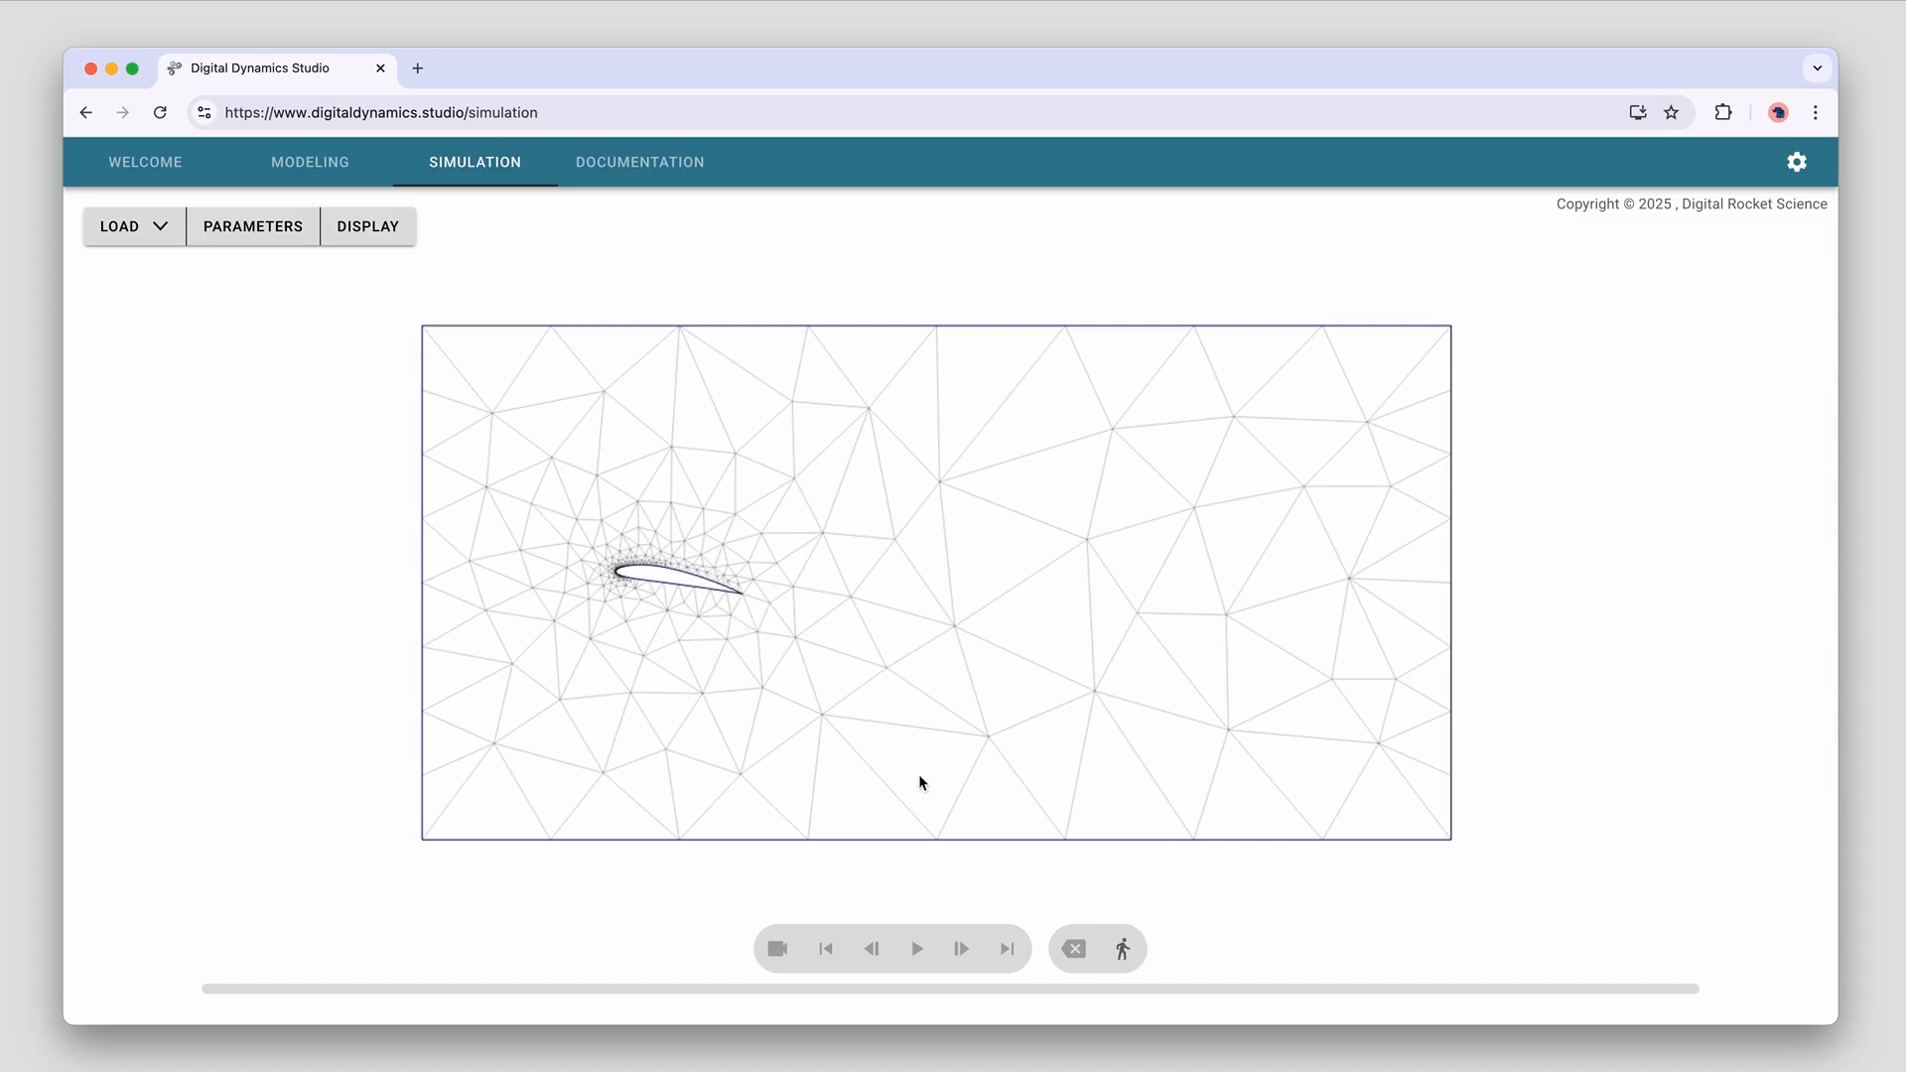
{"action": "scroll", "coordinate": [937, 725], "scroll_direction": "up", "scroll_amount": 3}
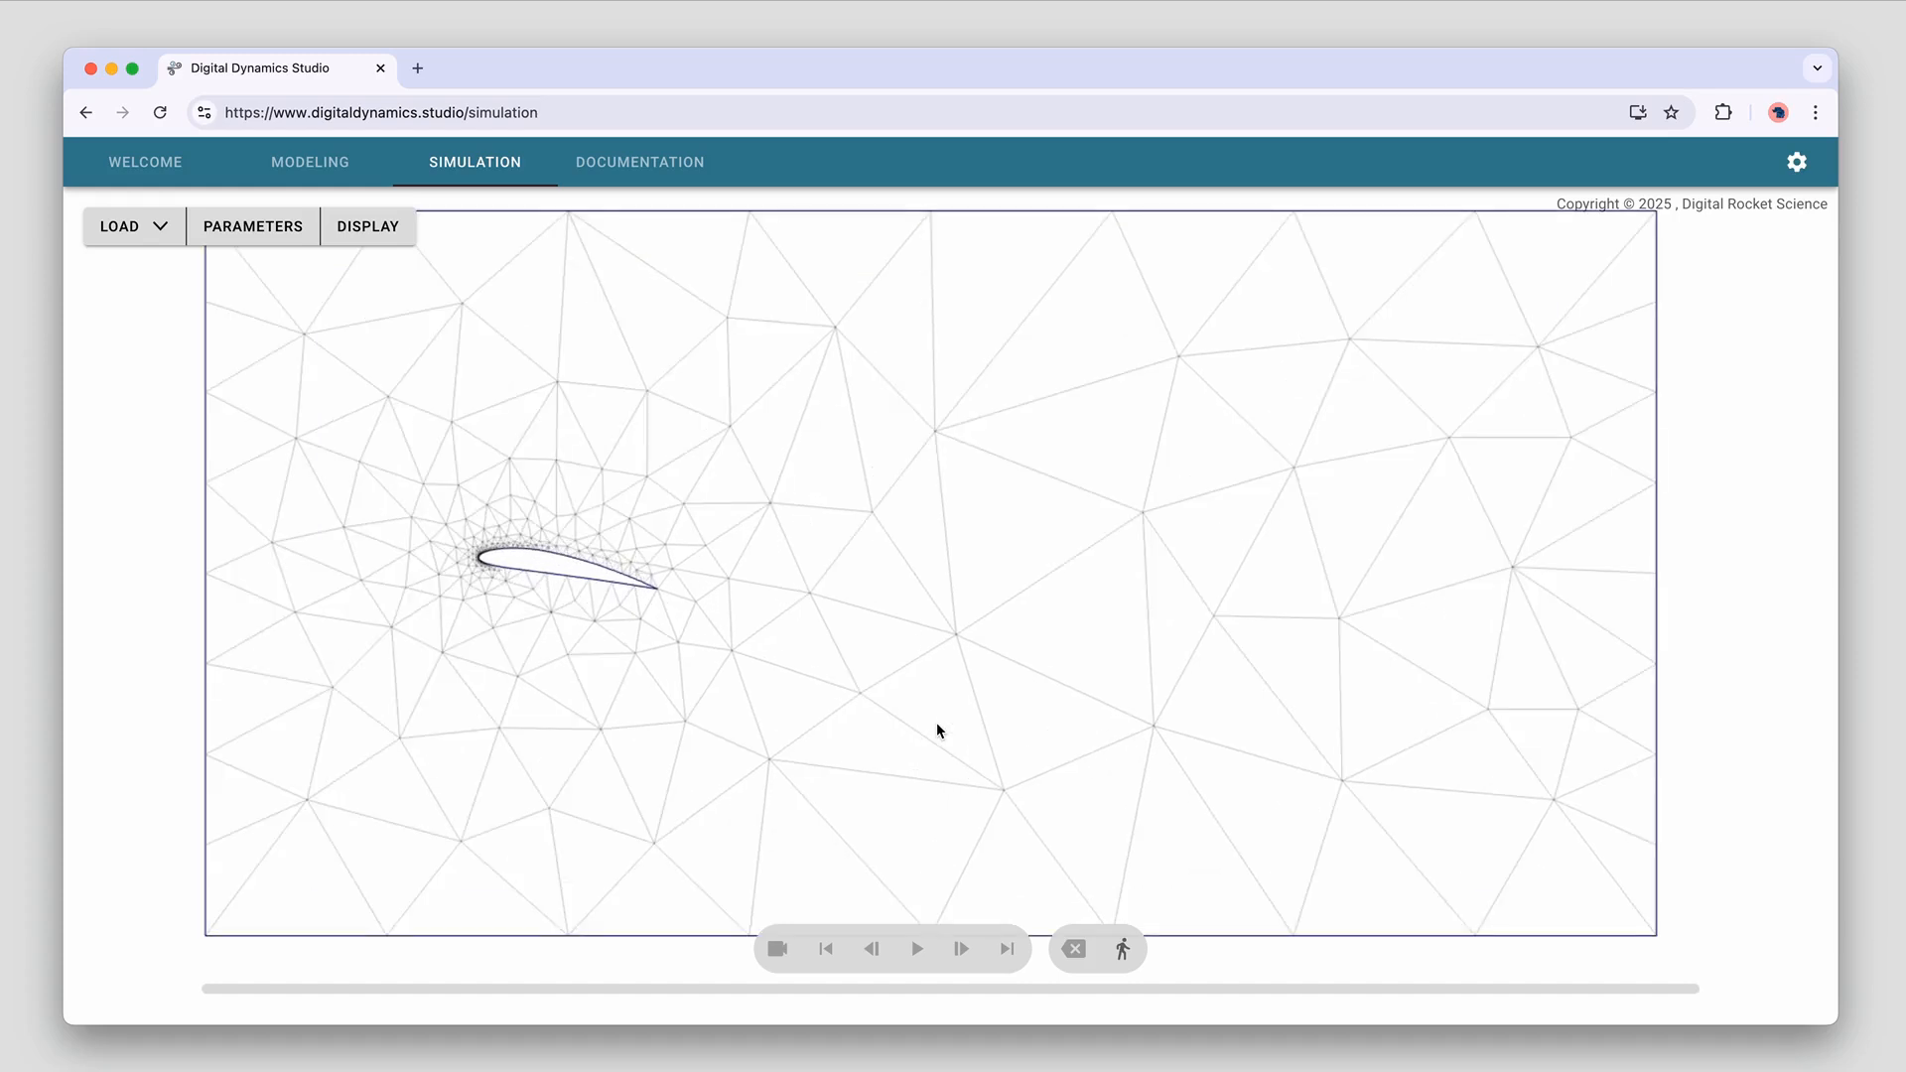
{"action": "scroll", "coordinate": [937, 730], "scroll_direction": "down", "scroll_amount": 1}
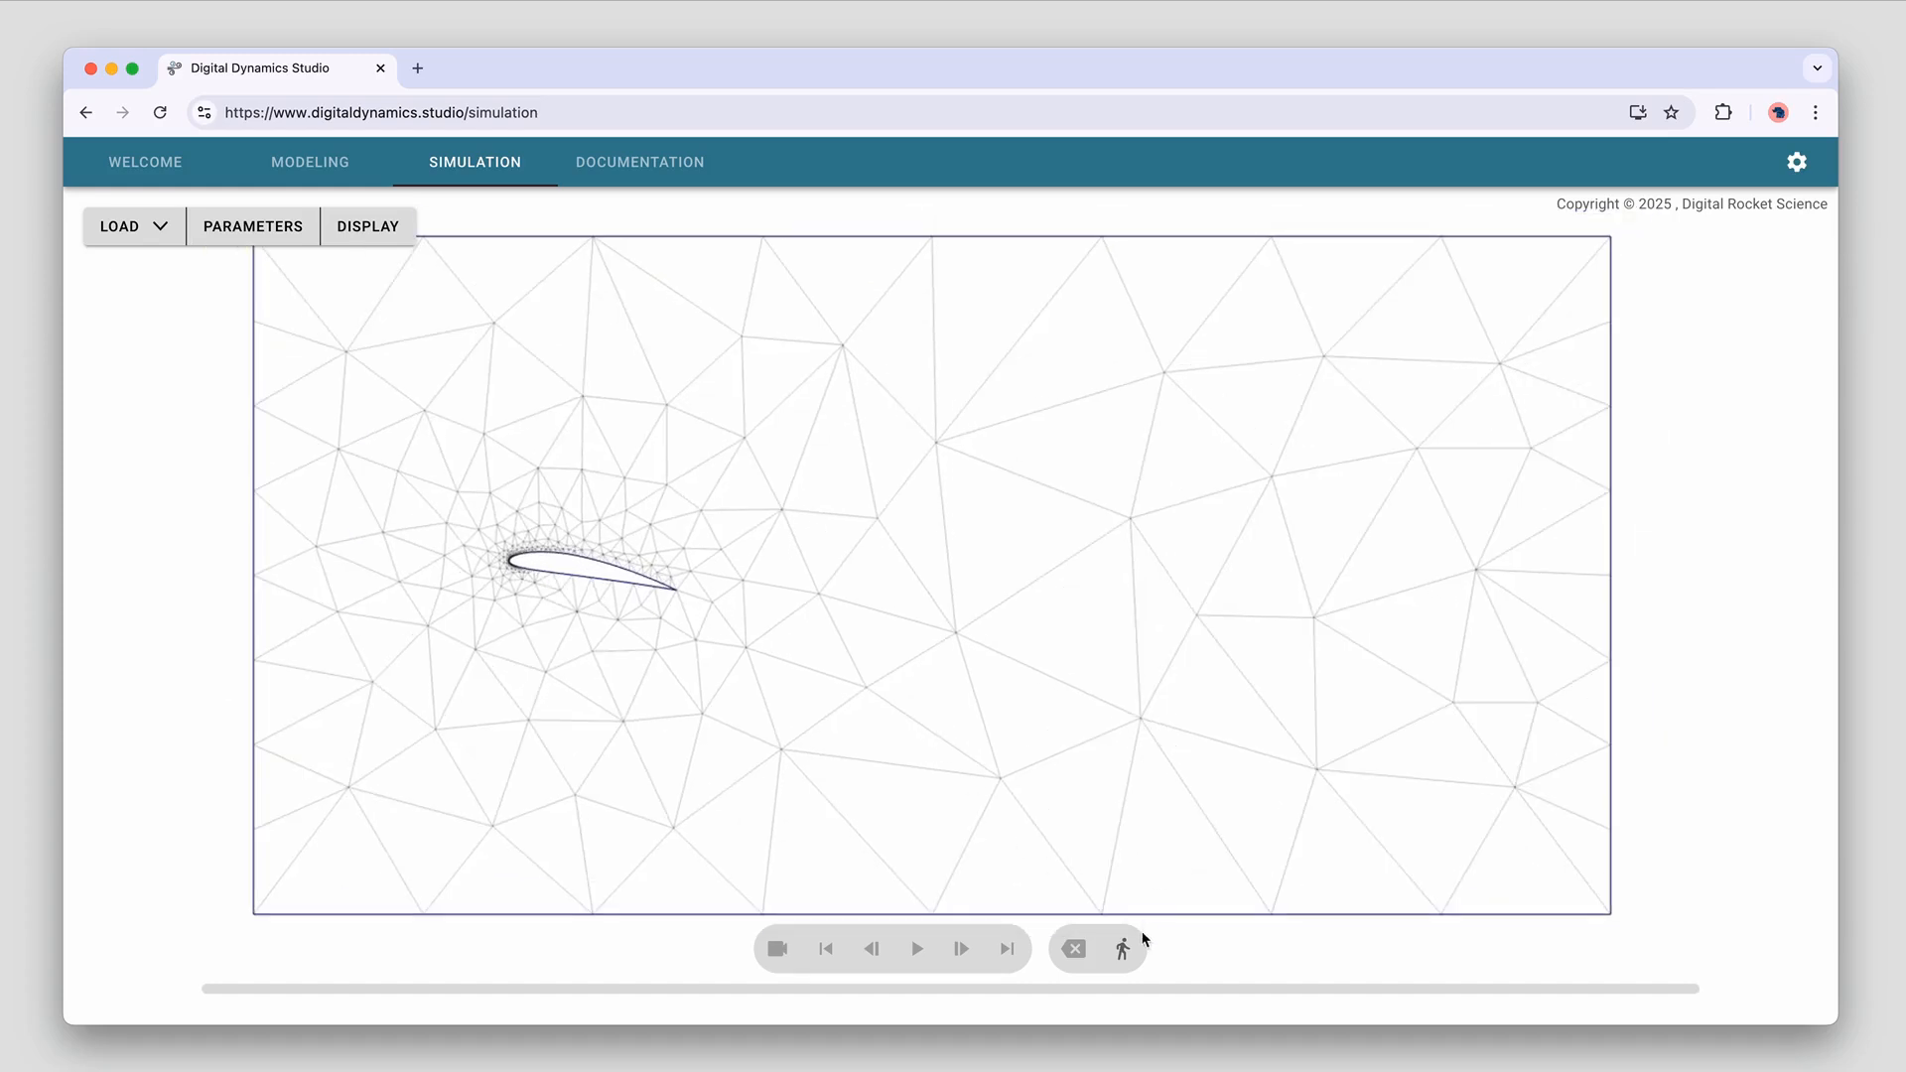
Run the airfoil simulation until vortices shed, stop it, and replay from the start zoomed on the airfoil
{"action": "left_click", "coordinate": [1123, 951]}
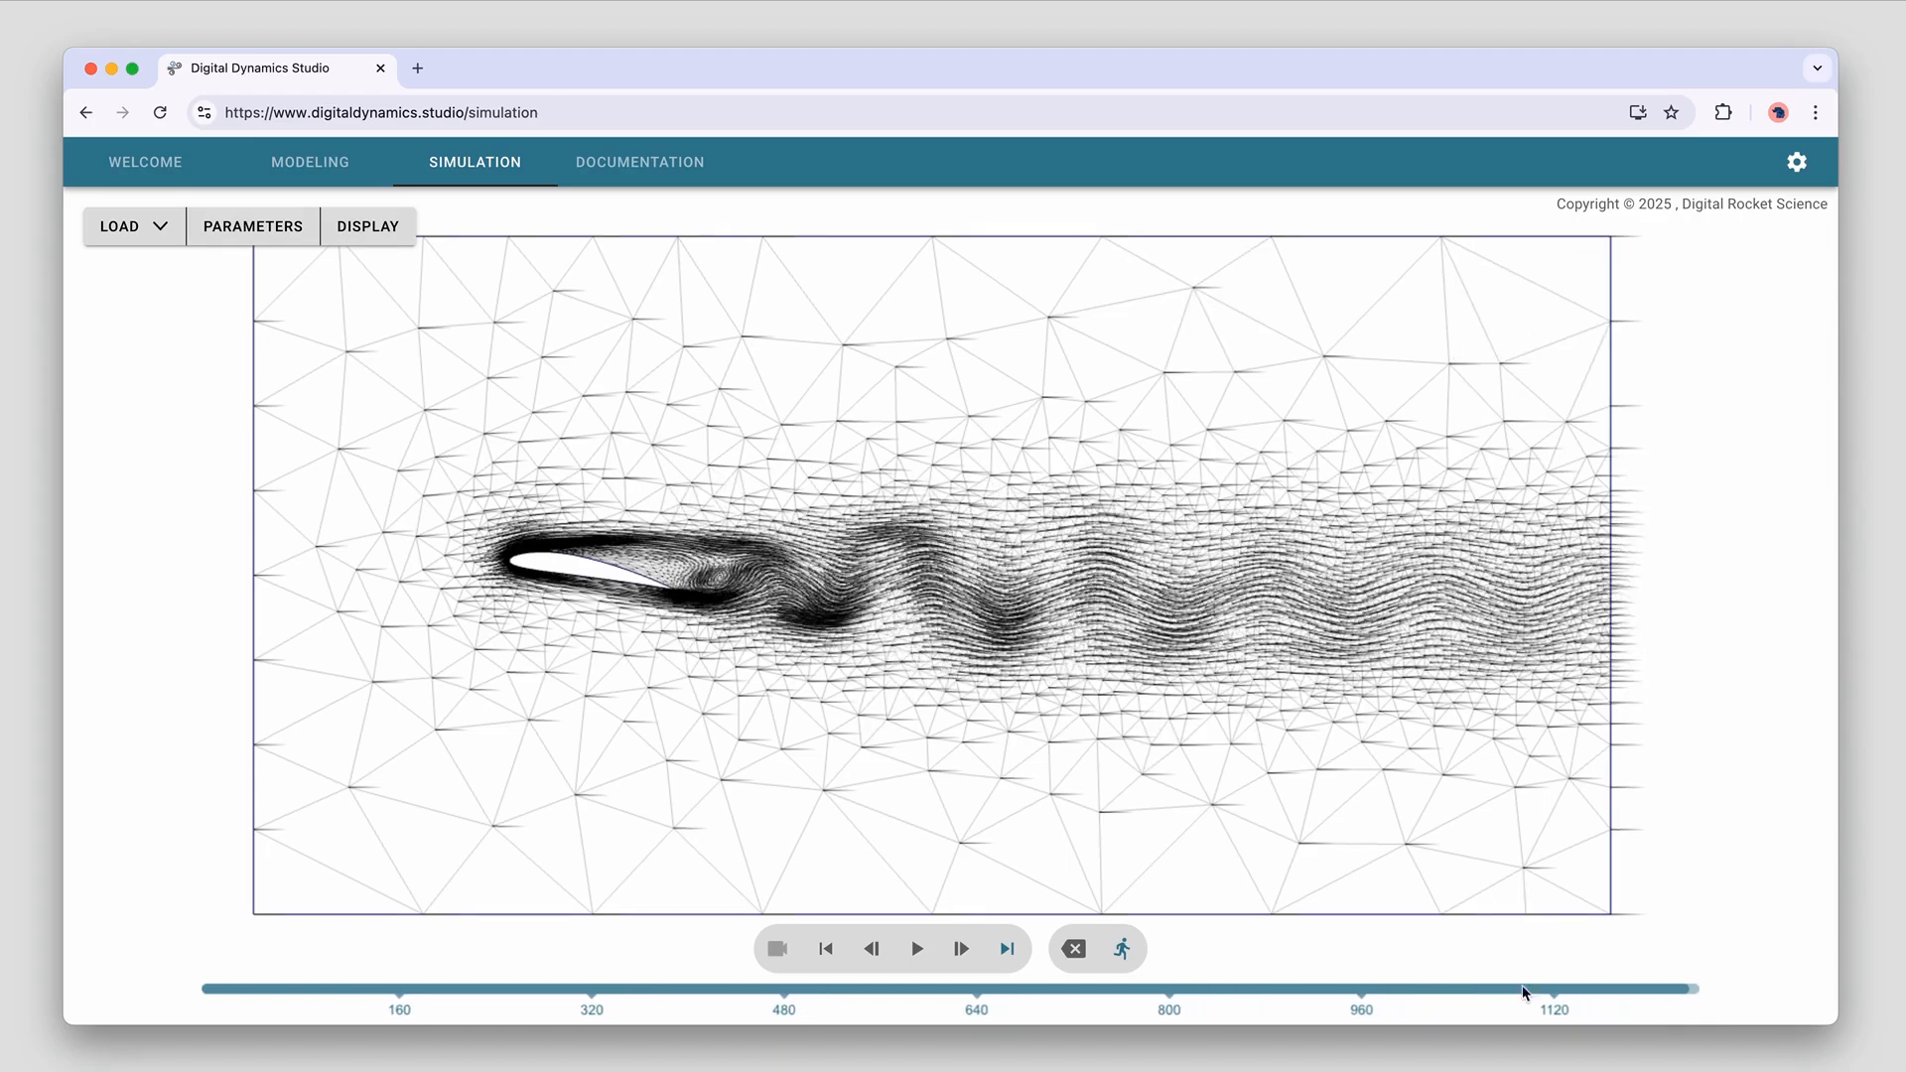
{"action": "left_click", "coordinate": [1123, 949]}
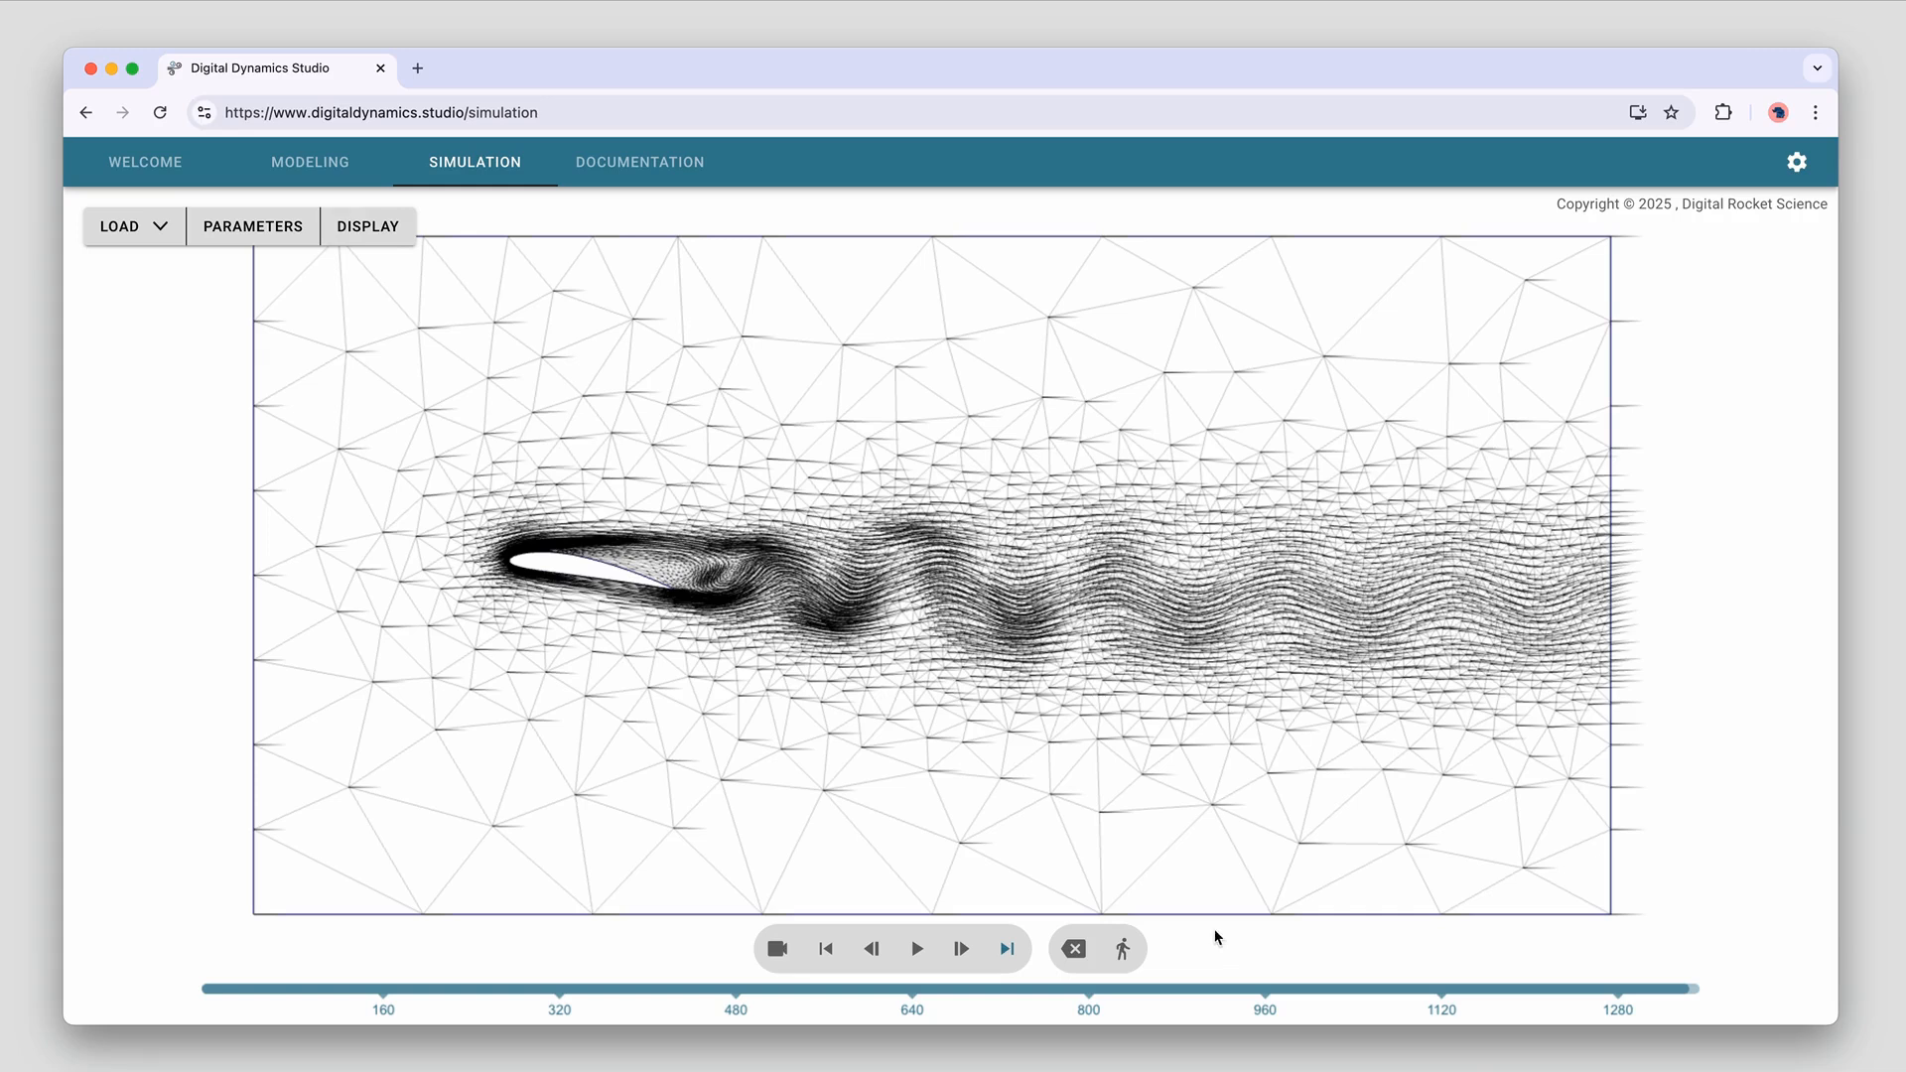
{"action": "left_click", "coordinate": [917, 951]}
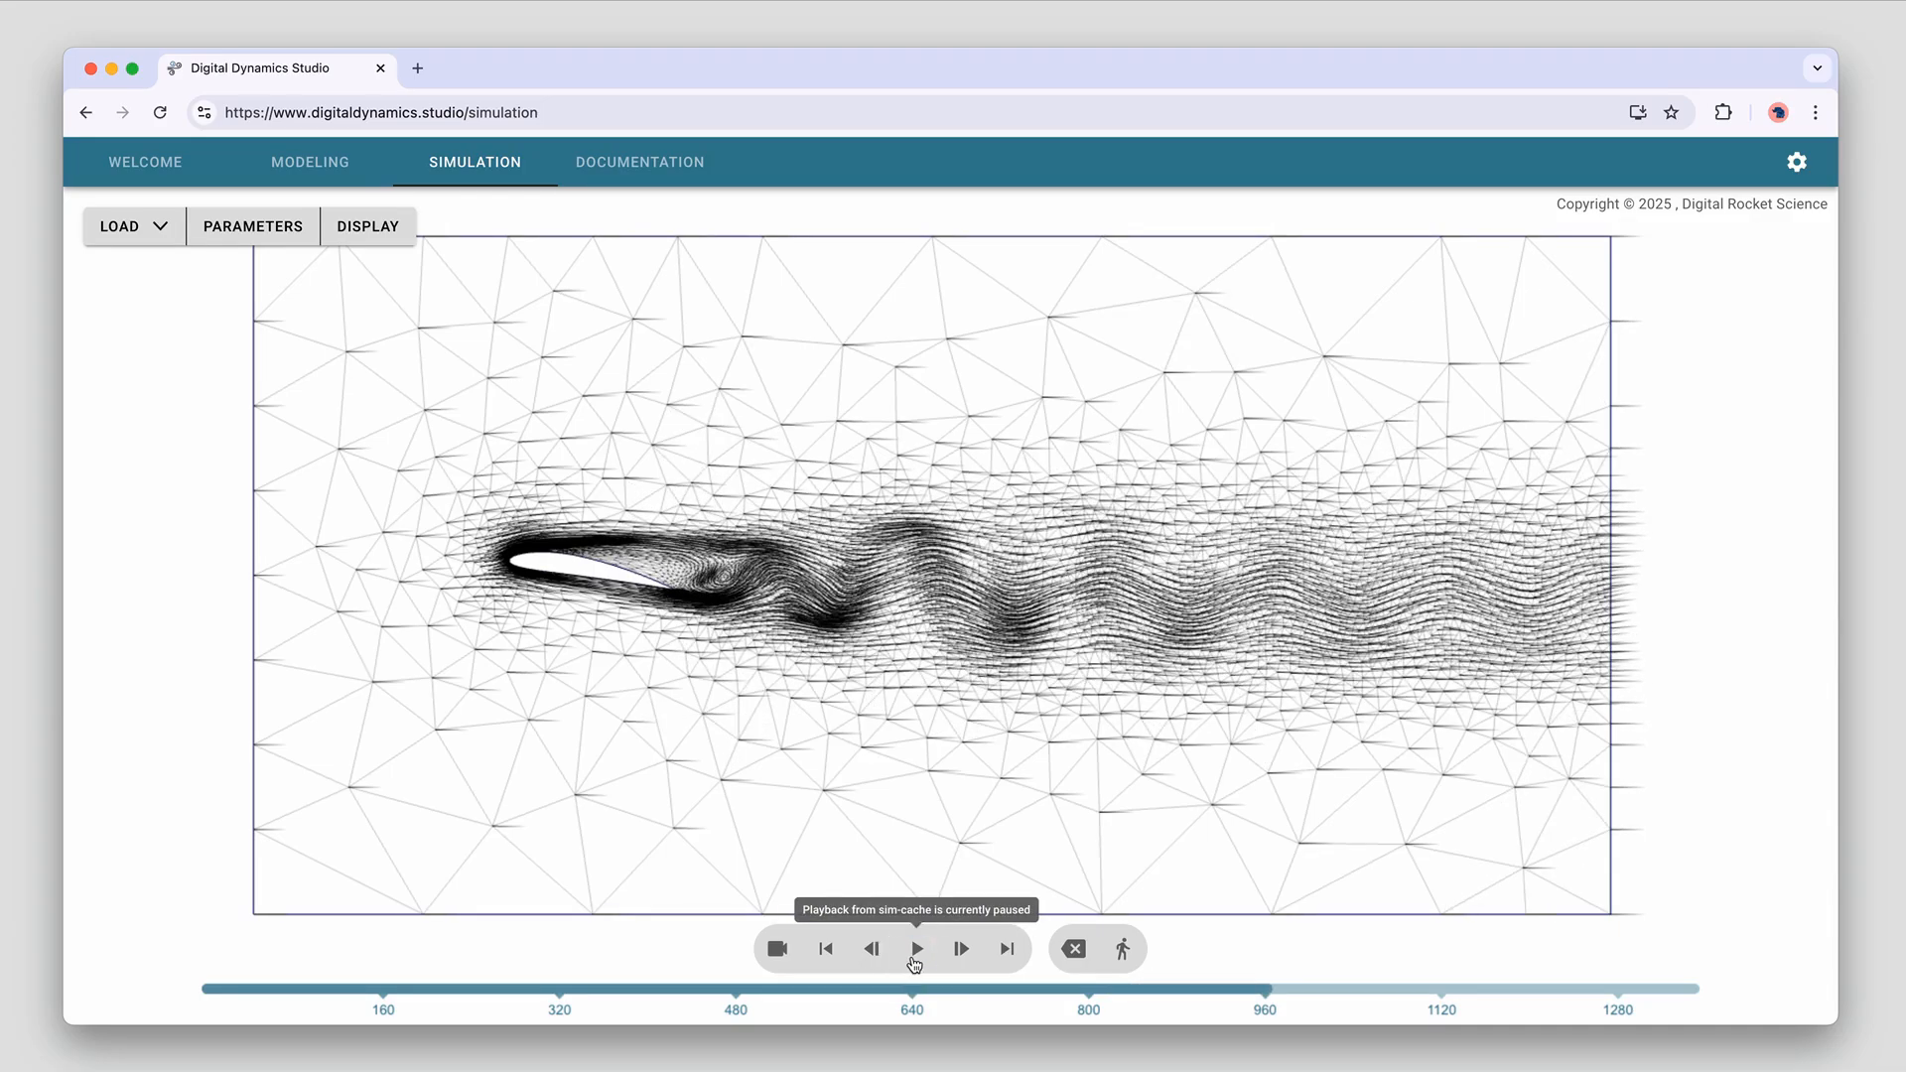
{"action": "scroll", "coordinate": [830, 552], "scroll_direction": "up", "scroll_amount": 5}
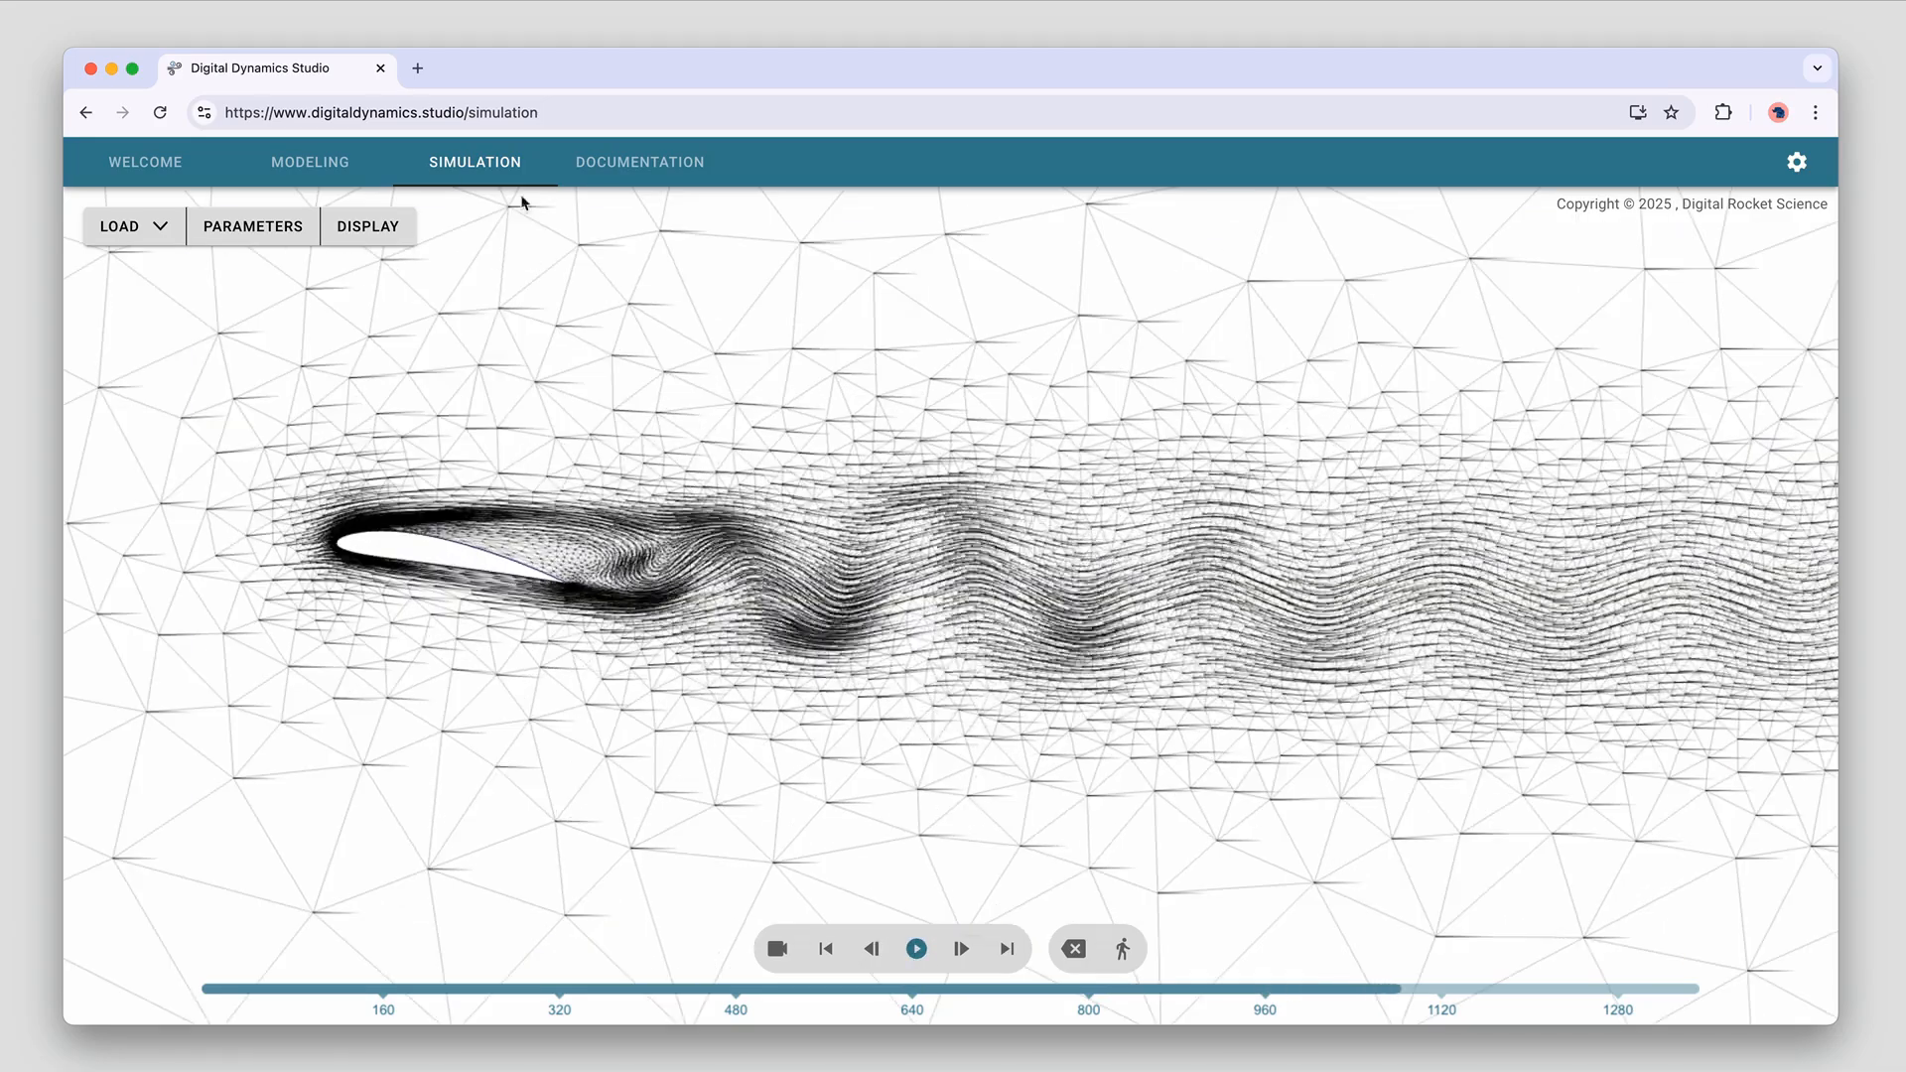
{"action": "left_click_drag", "start_coordinate": [559, 493], "coordinate": [891, 504]}
{"action": "scroll", "coordinate": [890, 506], "scroll_direction": "up", "scroll_amount": 5}
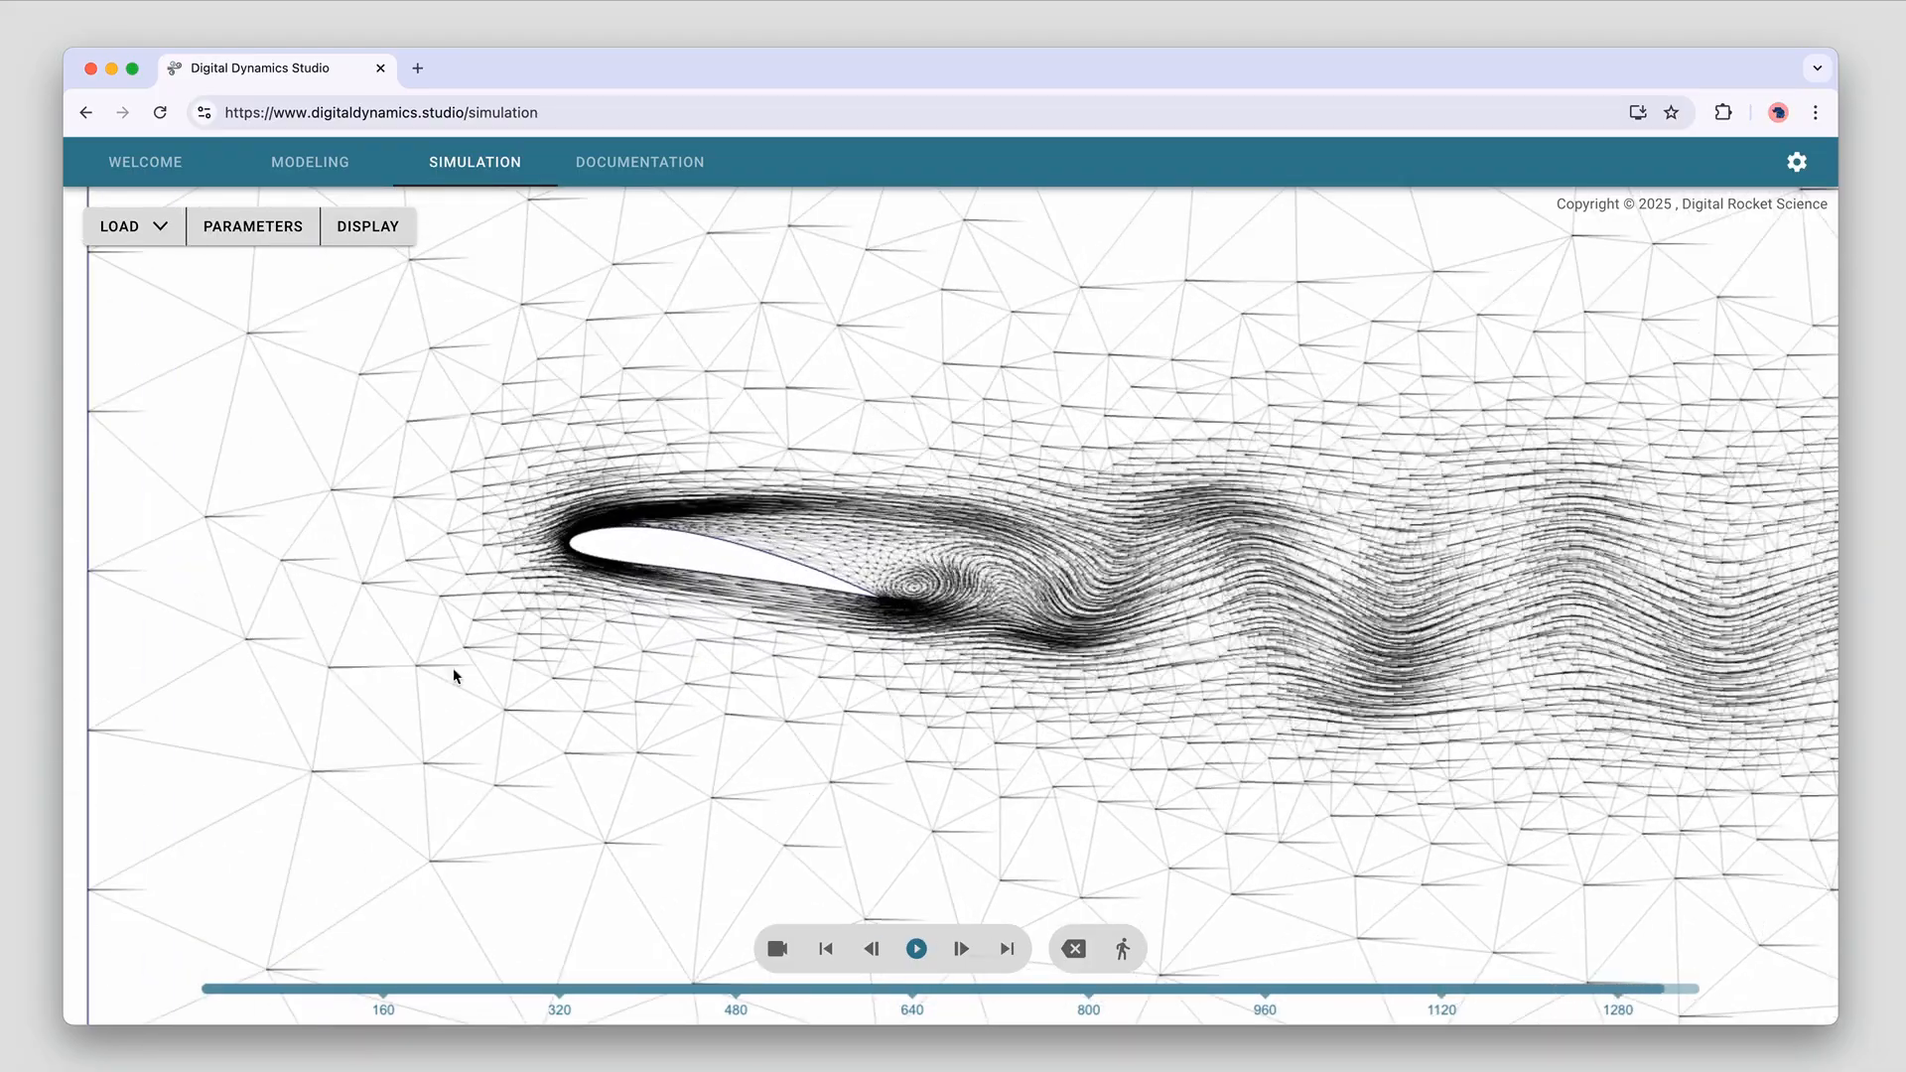
Show velocity vectors instead of the mesh lines and zoom in around the airfoil
{"action": "left_click", "coordinate": [395, 236]}
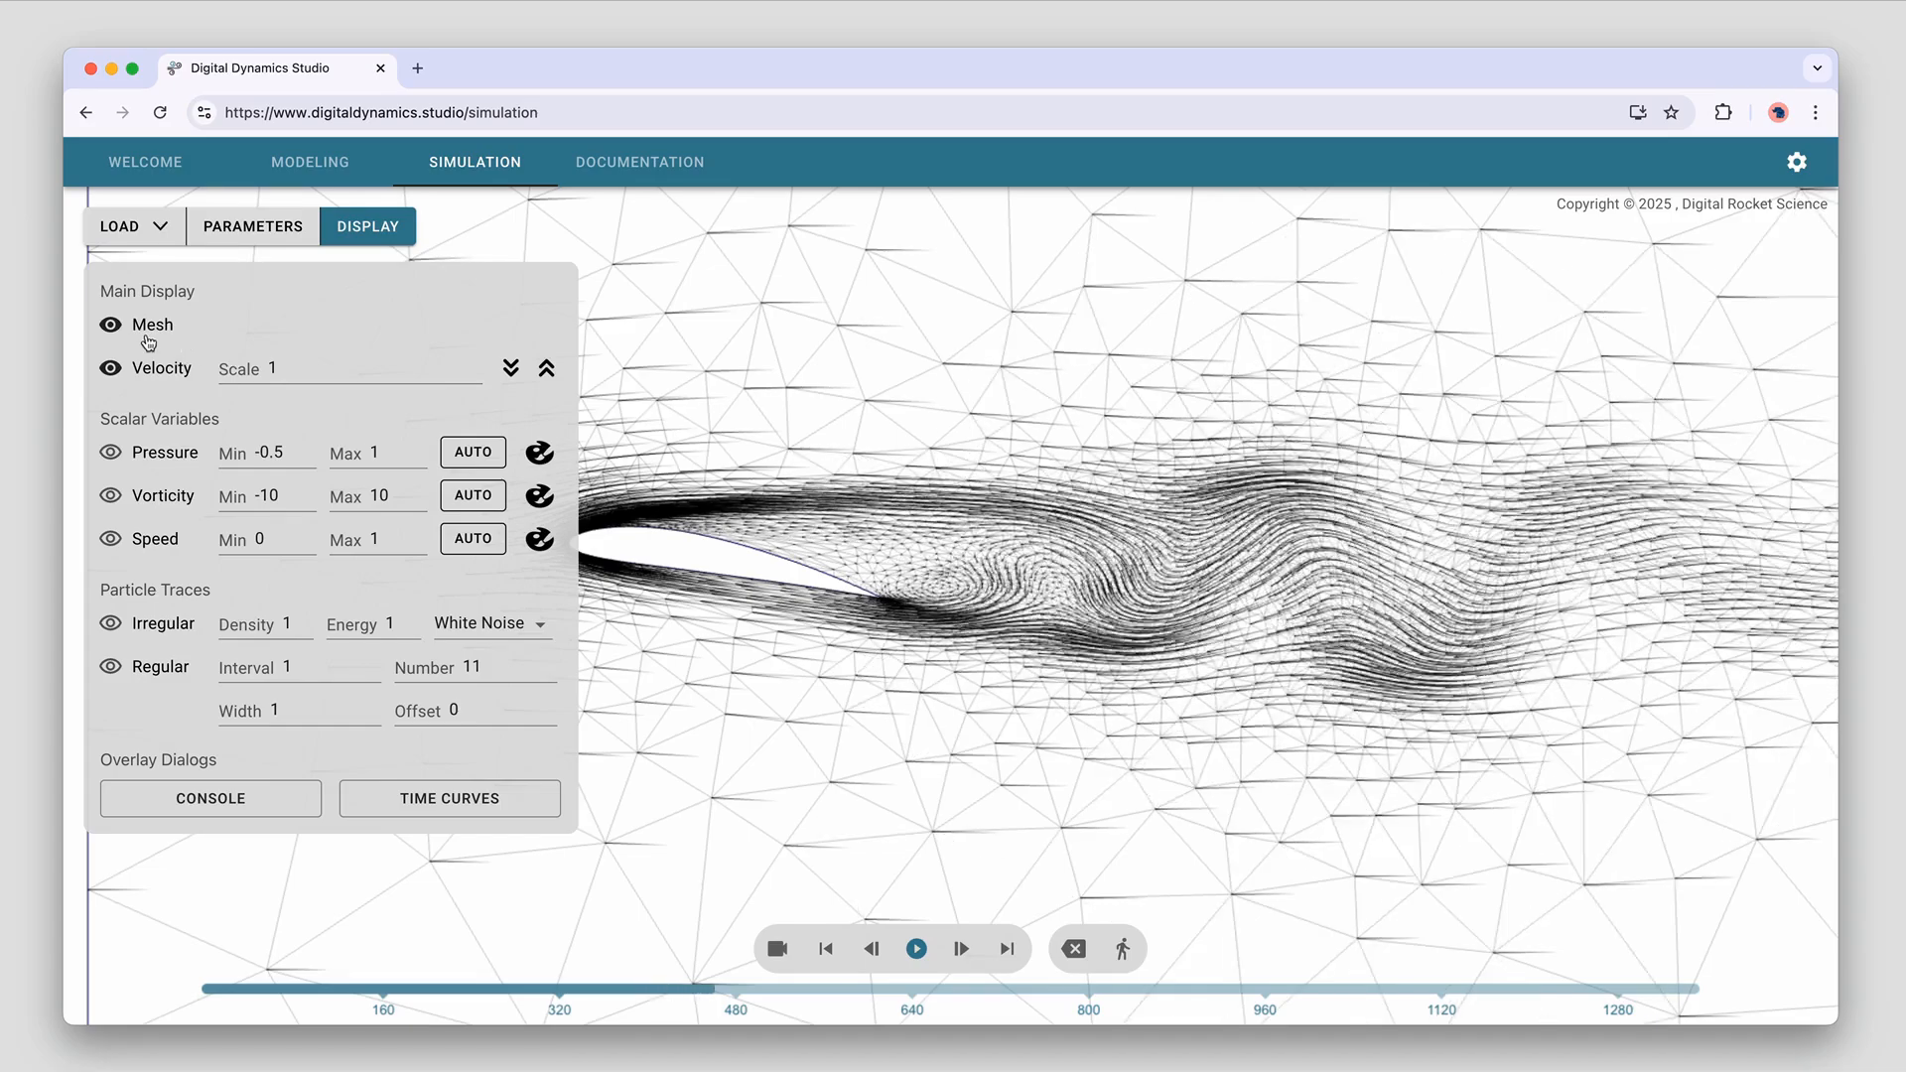
{"action": "left_click", "coordinate": [152, 377]}
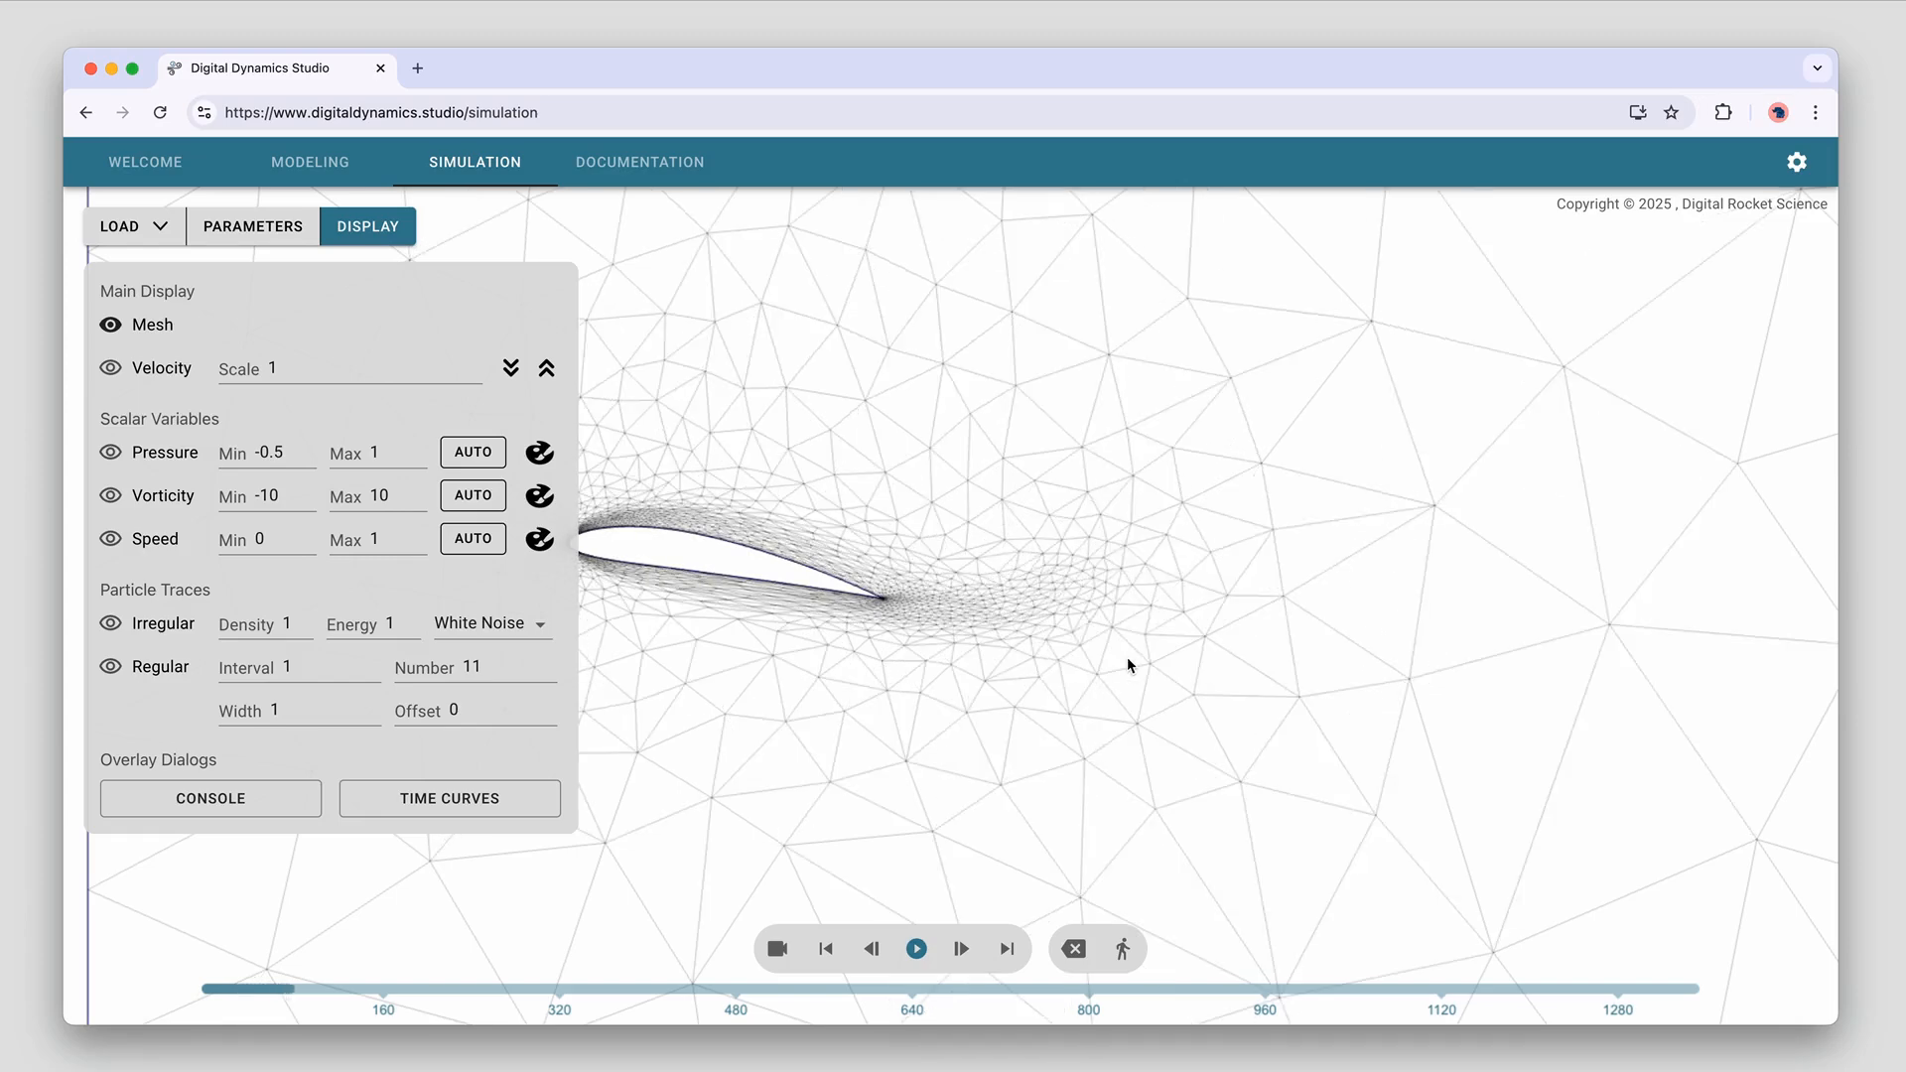
{"action": "scroll", "coordinate": [1207, 686], "scroll_direction": "down", "scroll_amount": 10}
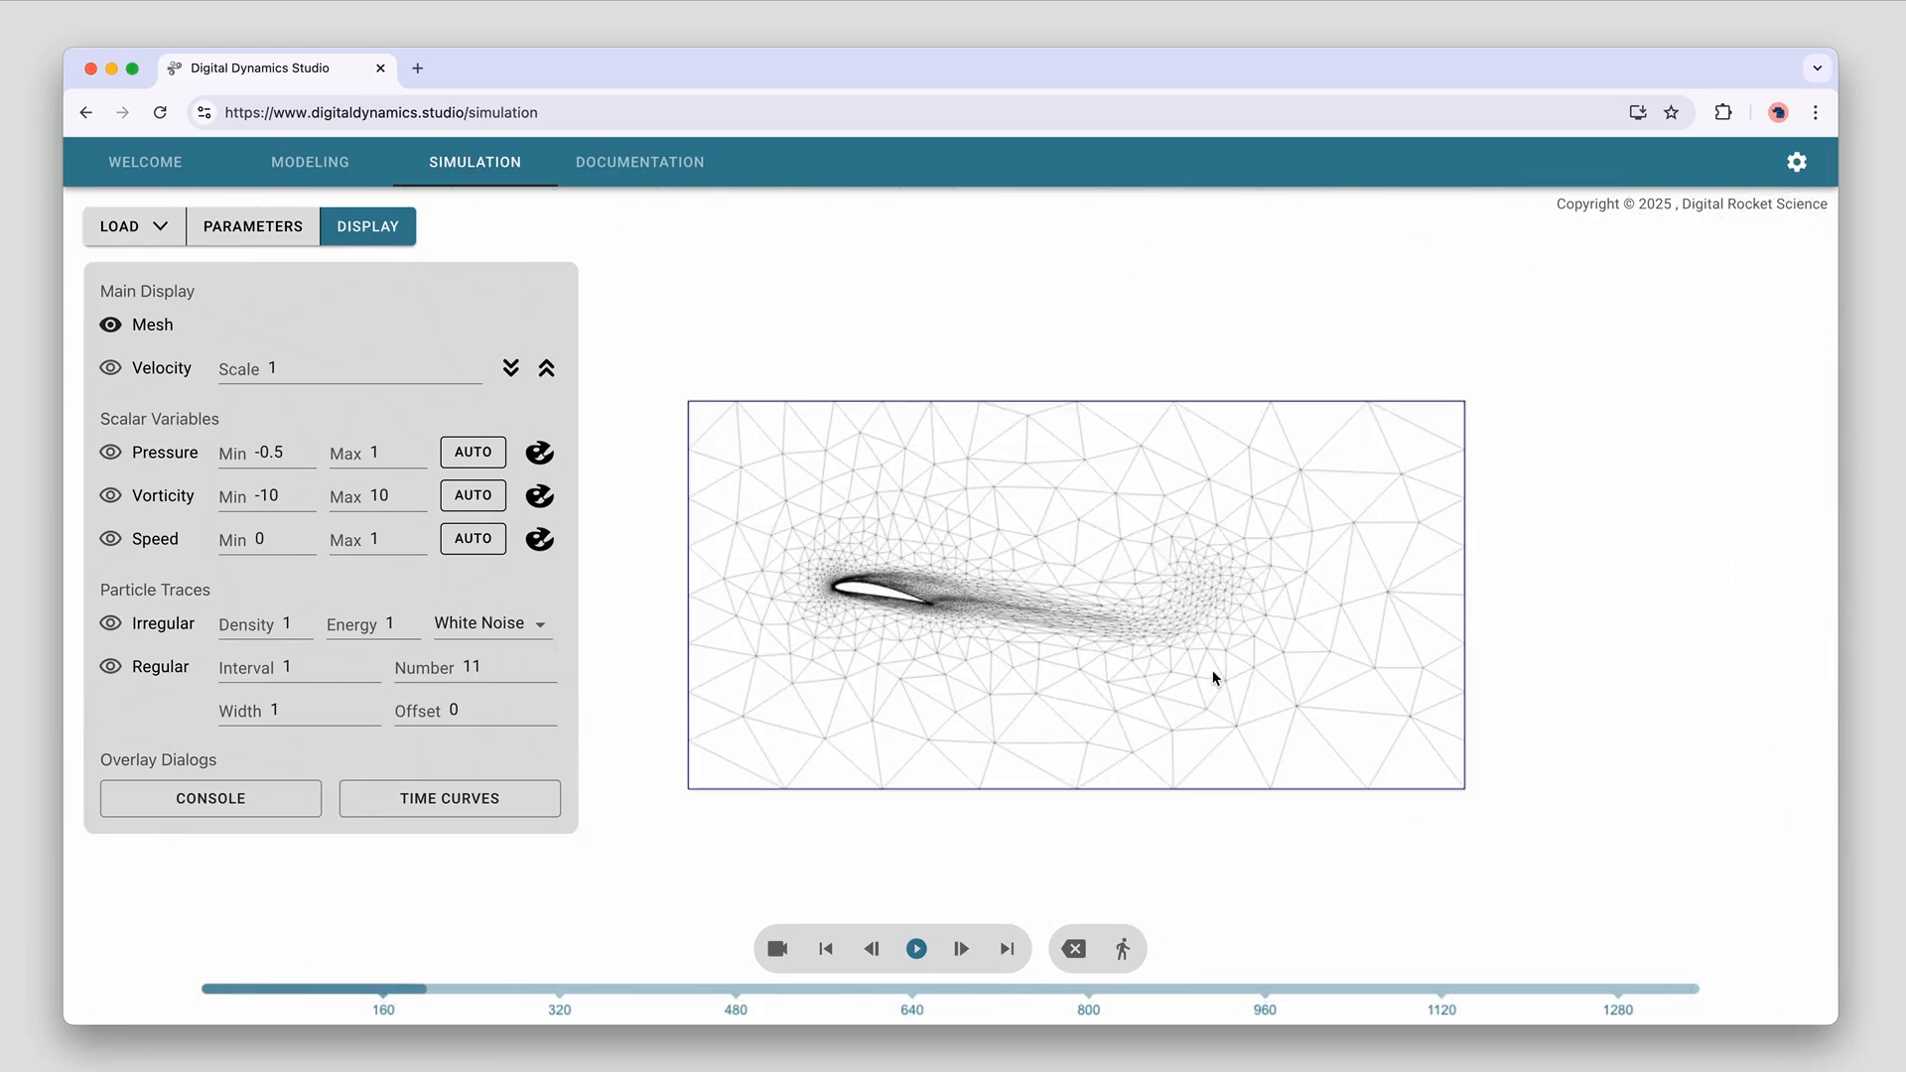
{"action": "scroll", "coordinate": [1212, 673], "scroll_direction": "up", "scroll_amount": 3}
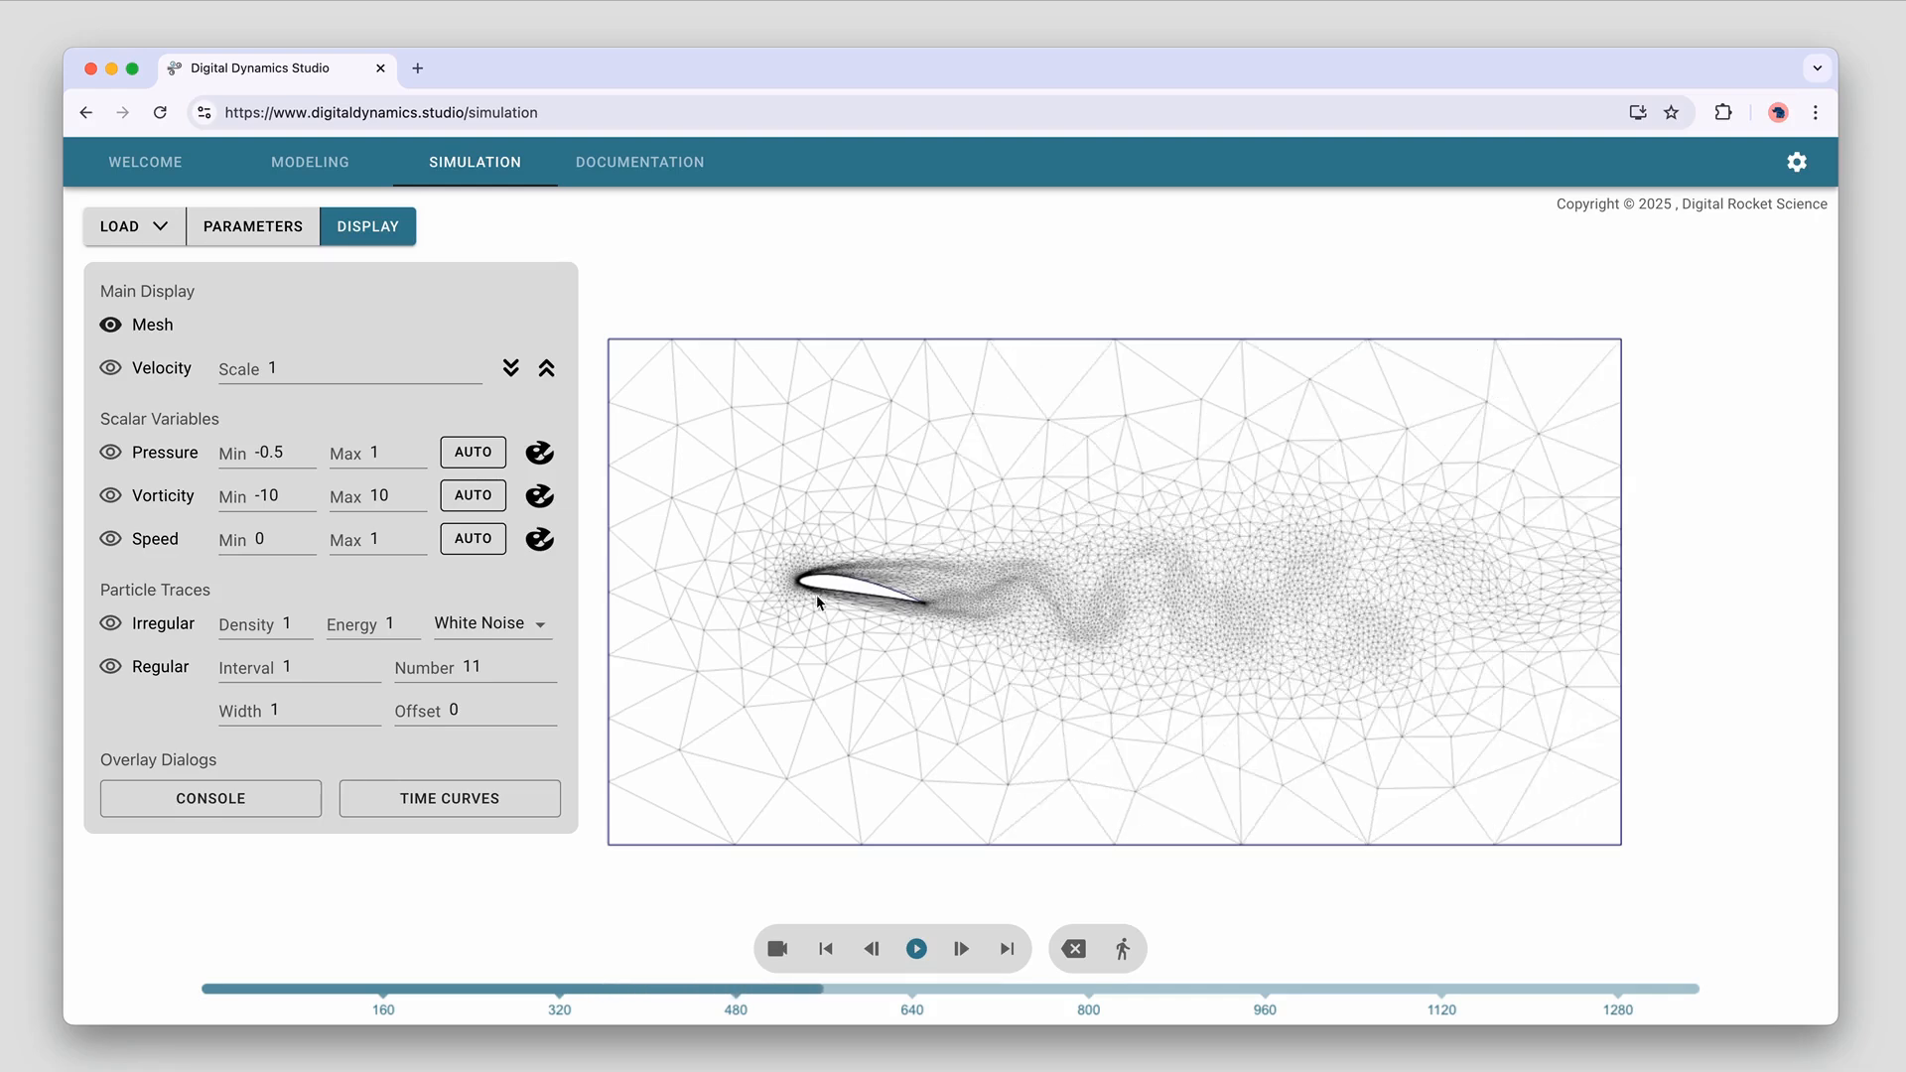
{"action": "scroll", "coordinate": [834, 602], "scroll_direction": "up", "scroll_amount": 5}
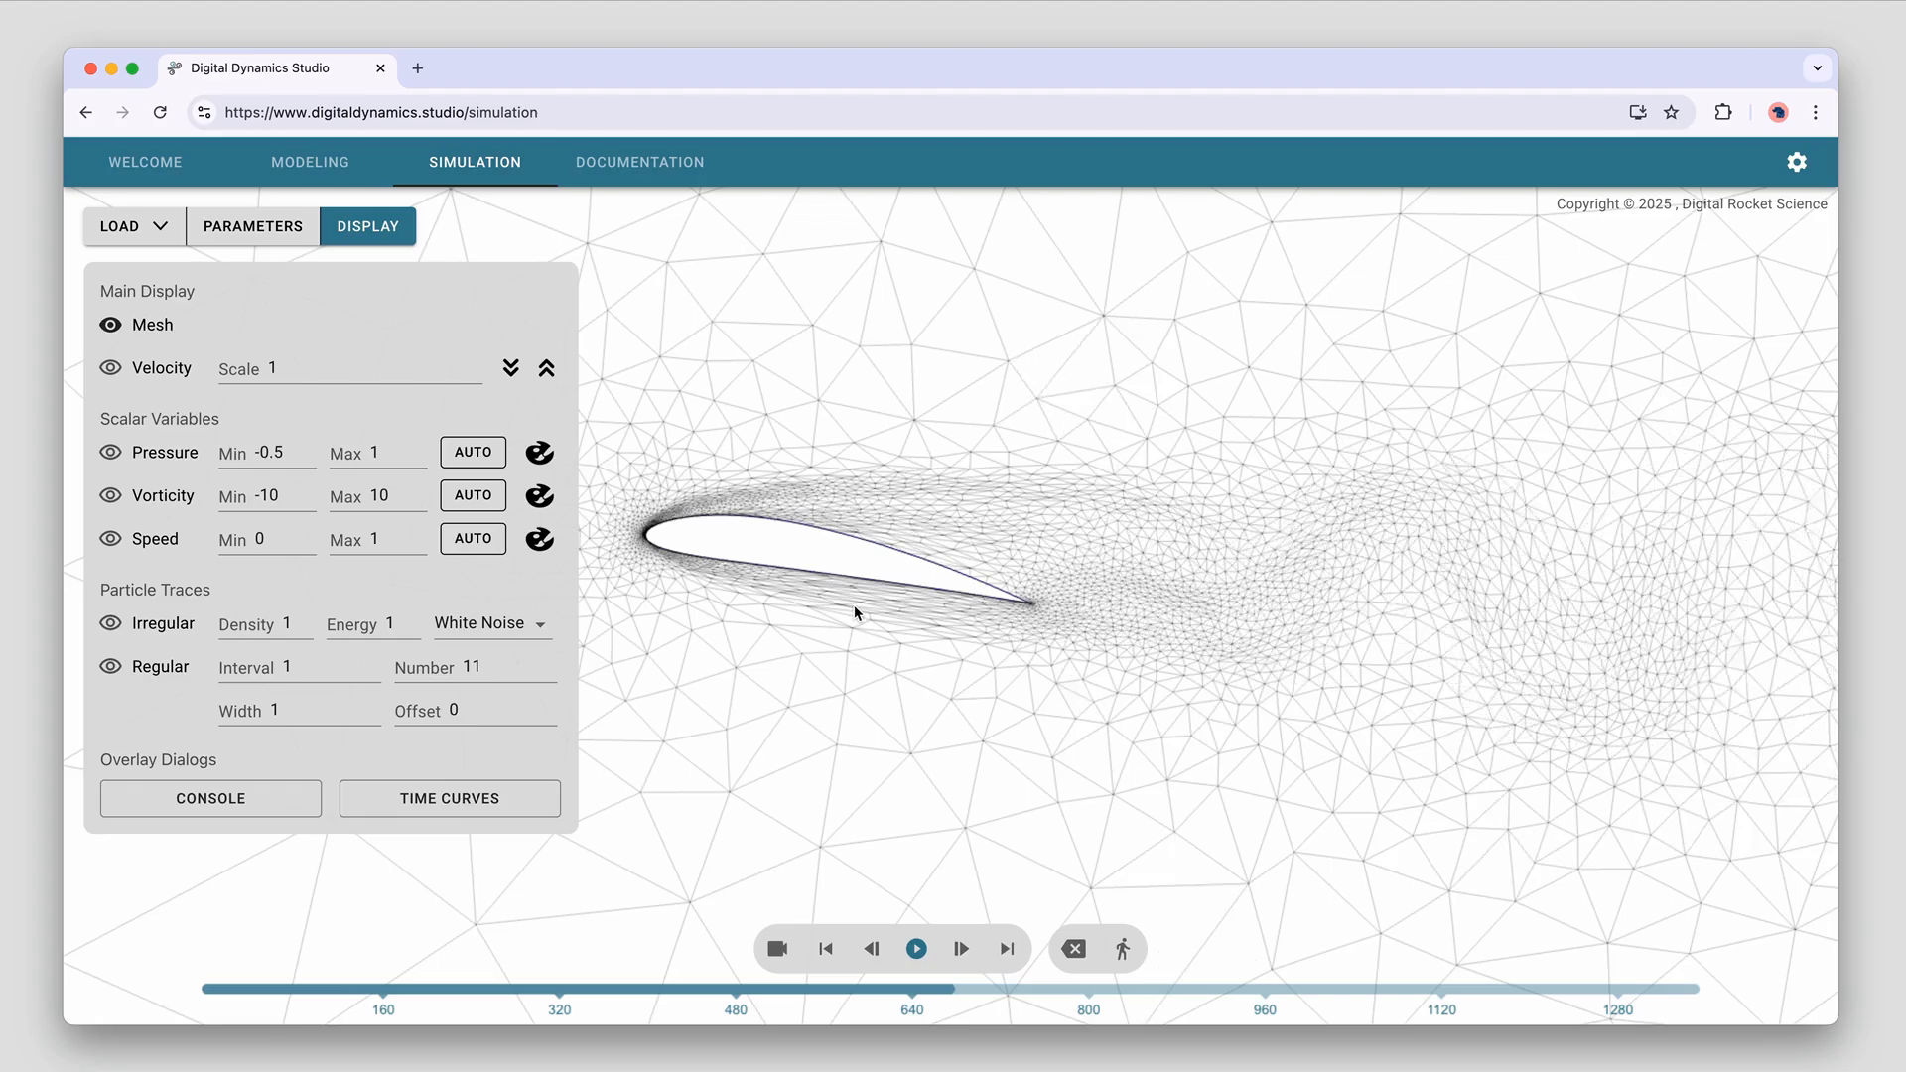
{"action": "scroll", "coordinate": [854, 606], "scroll_direction": "up", "scroll_amount": 1}
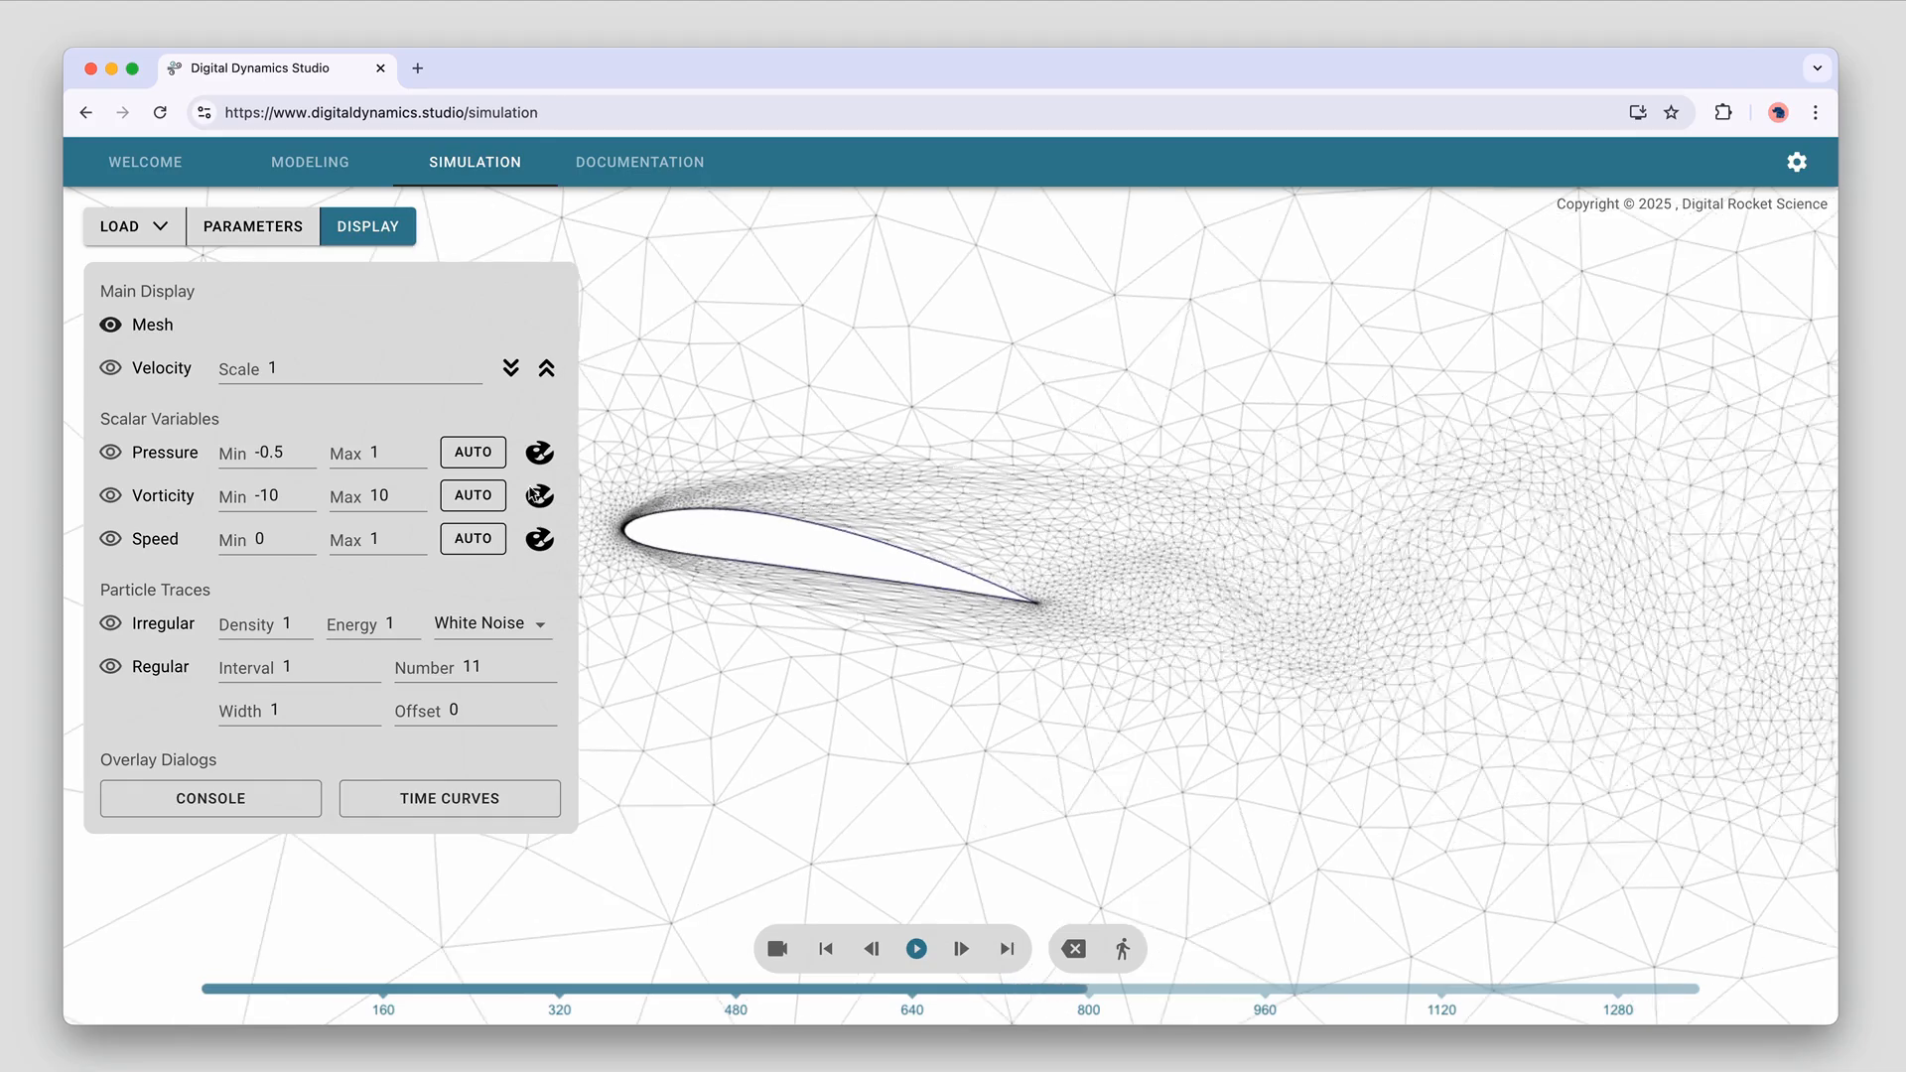
{"action": "left_click", "coordinate": [110, 368]}
{"action": "left_click", "coordinate": [110, 325]}
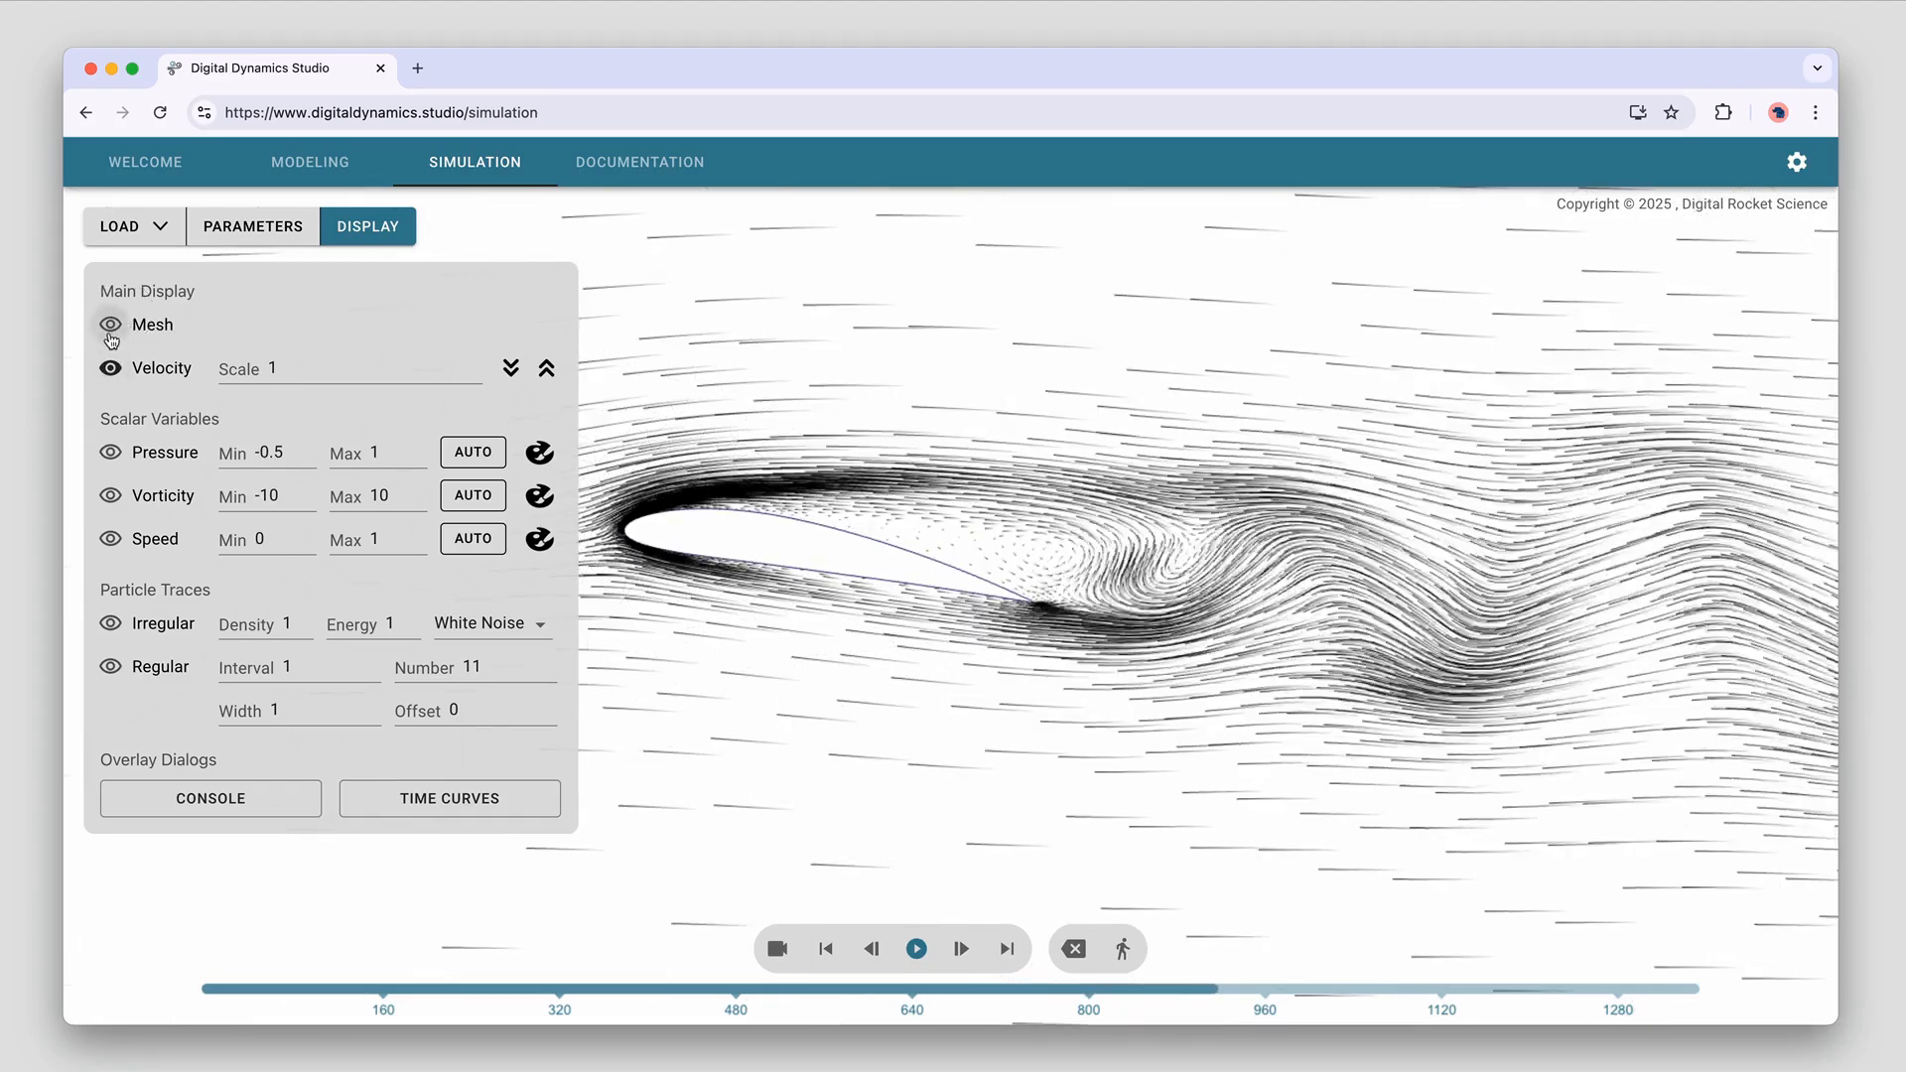
{"action": "scroll", "coordinate": [868, 540], "scroll_direction": "up", "scroll_amount": 2}
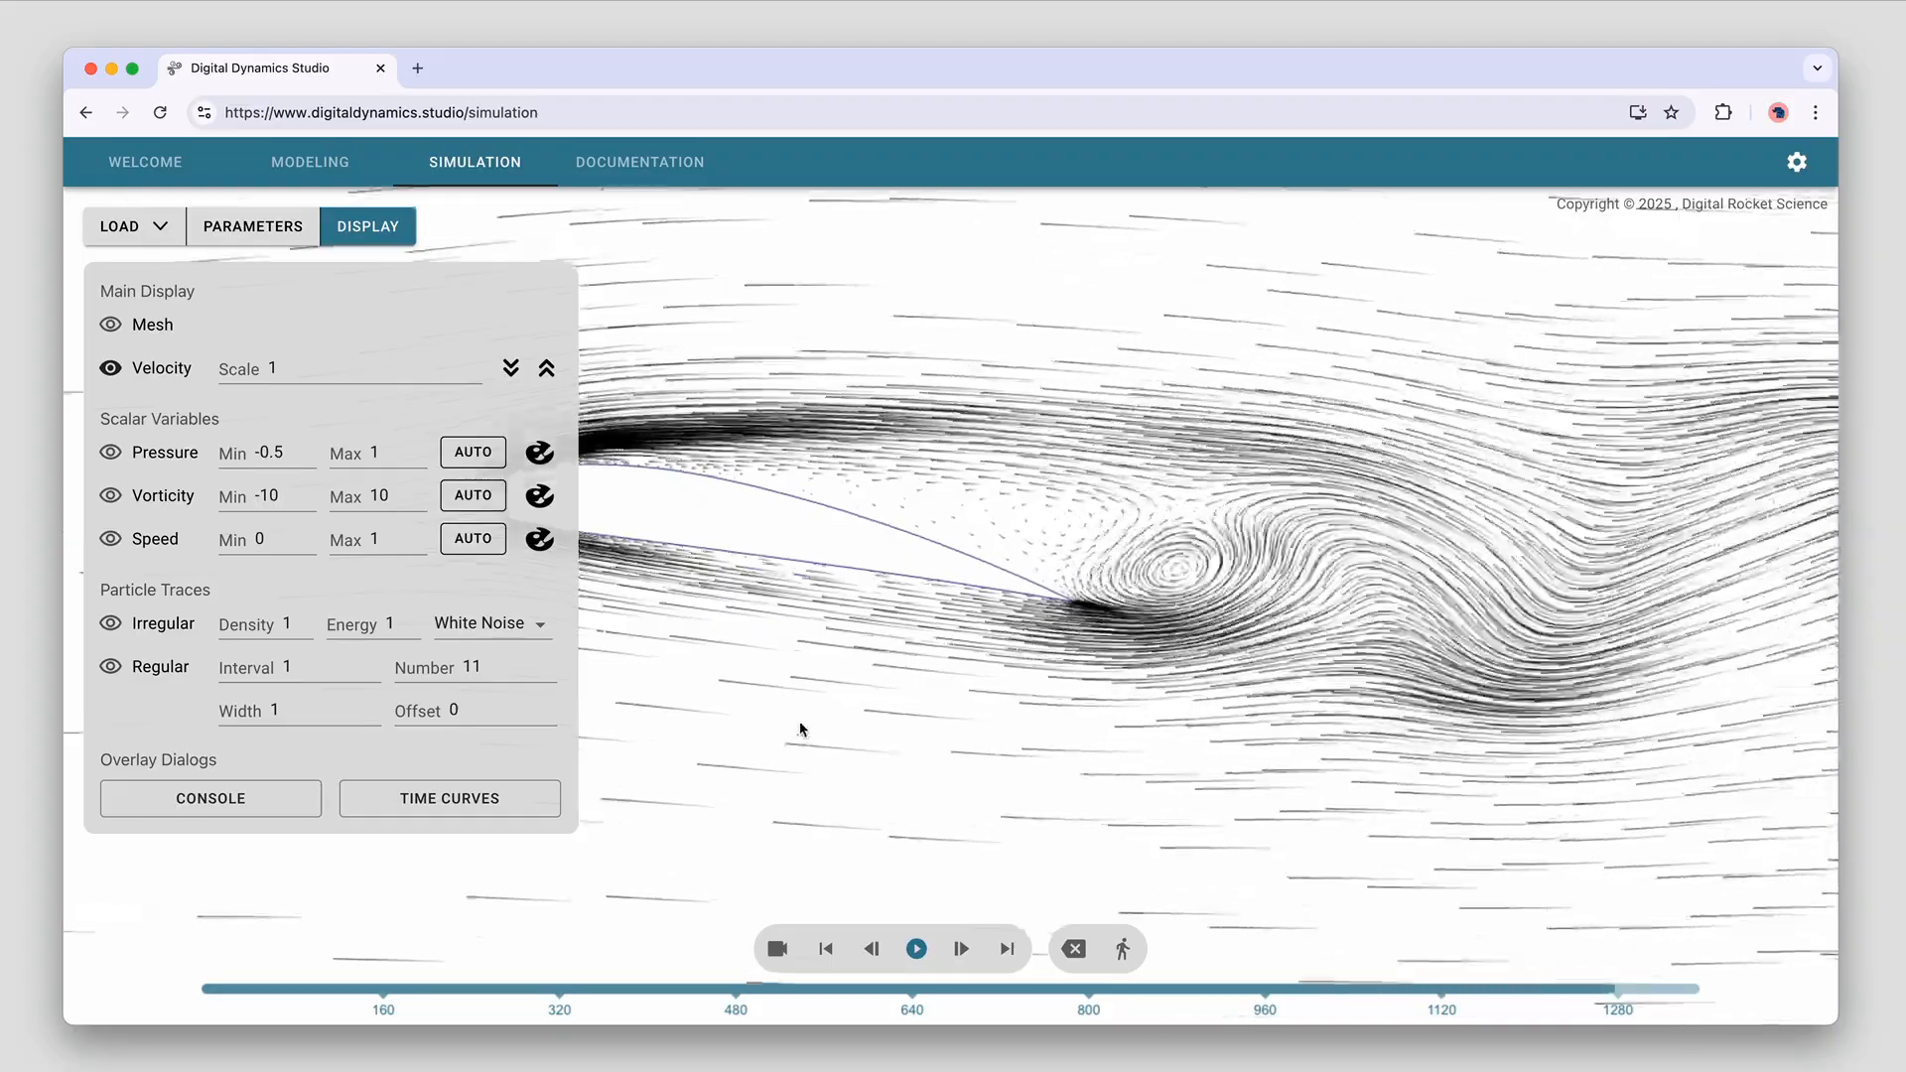
{"action": "scroll", "coordinate": [802, 729], "scroll_direction": "up", "scroll_amount": 3}
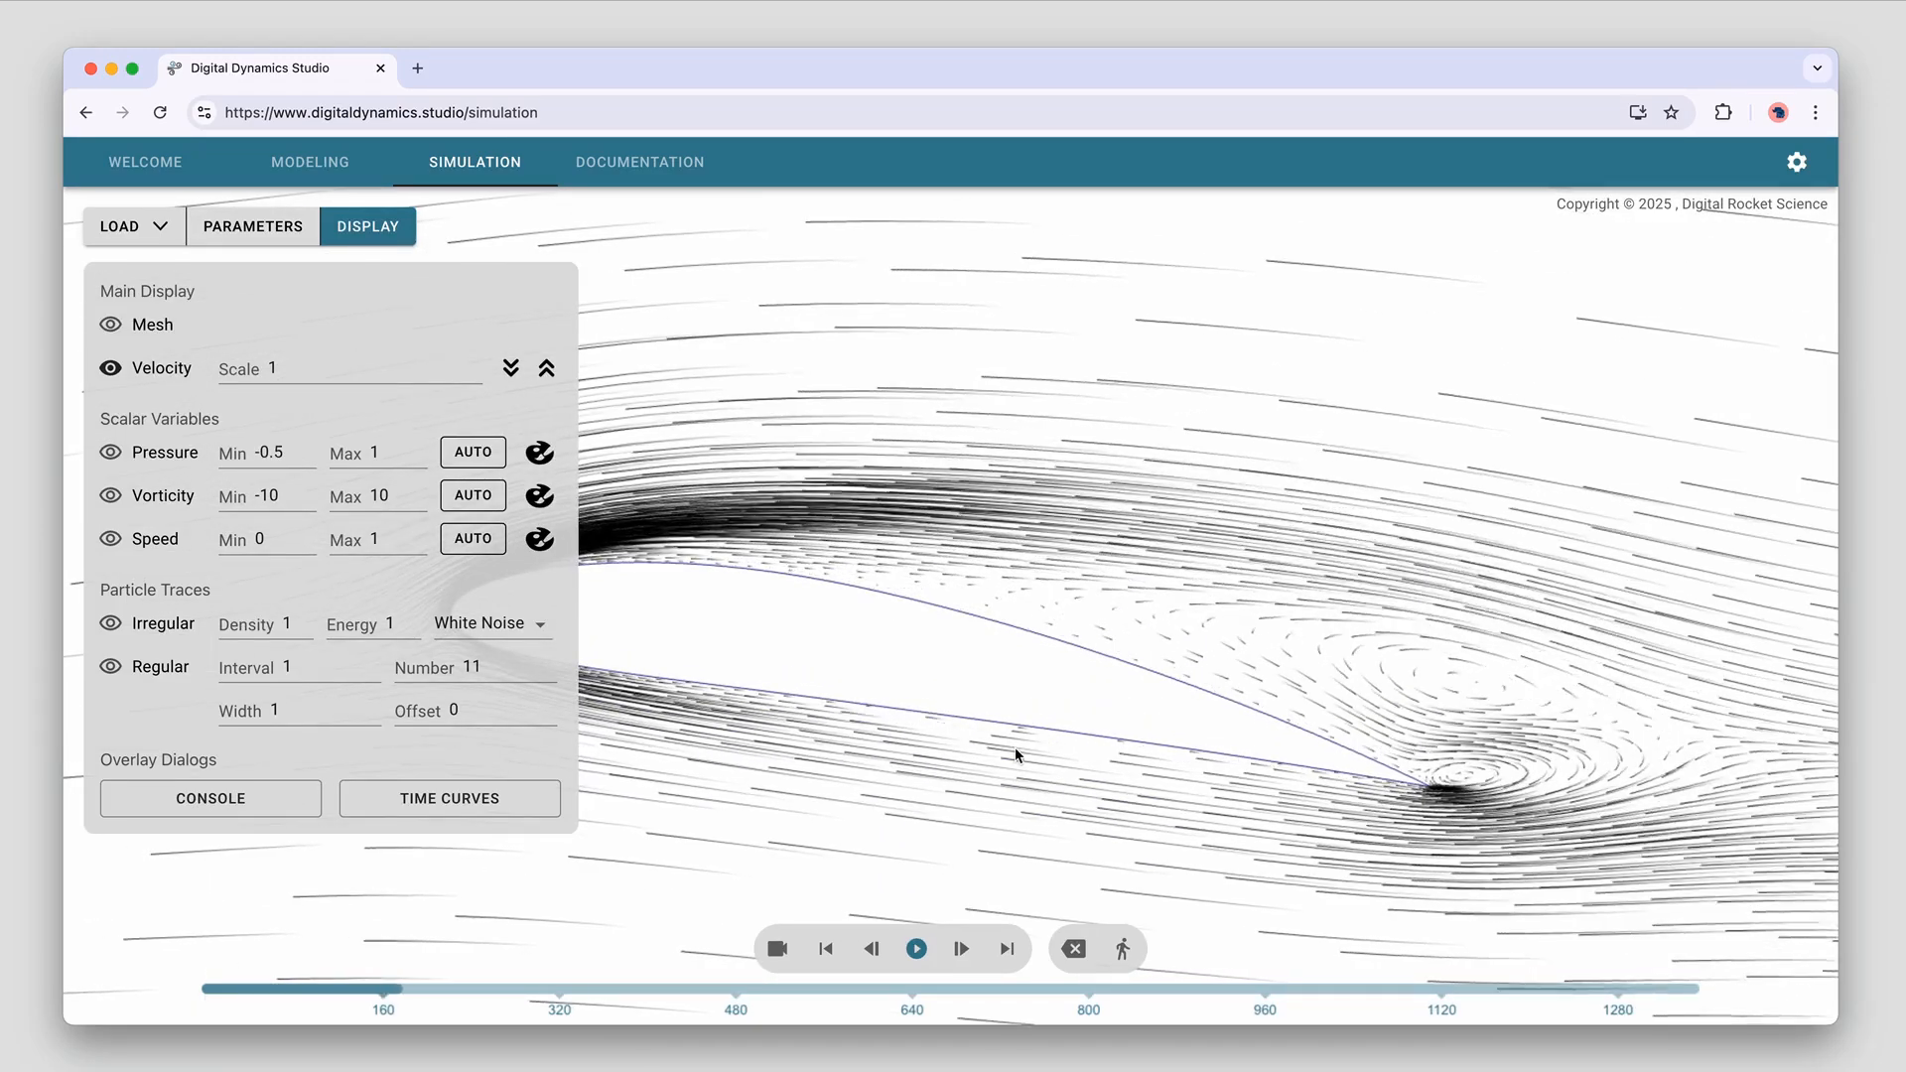
Pan the view up to center the vortex behind the airfoil's trailing edge
{"action": "left_click_drag", "start_coordinate": [1009, 741], "coordinate": [987, 591]}
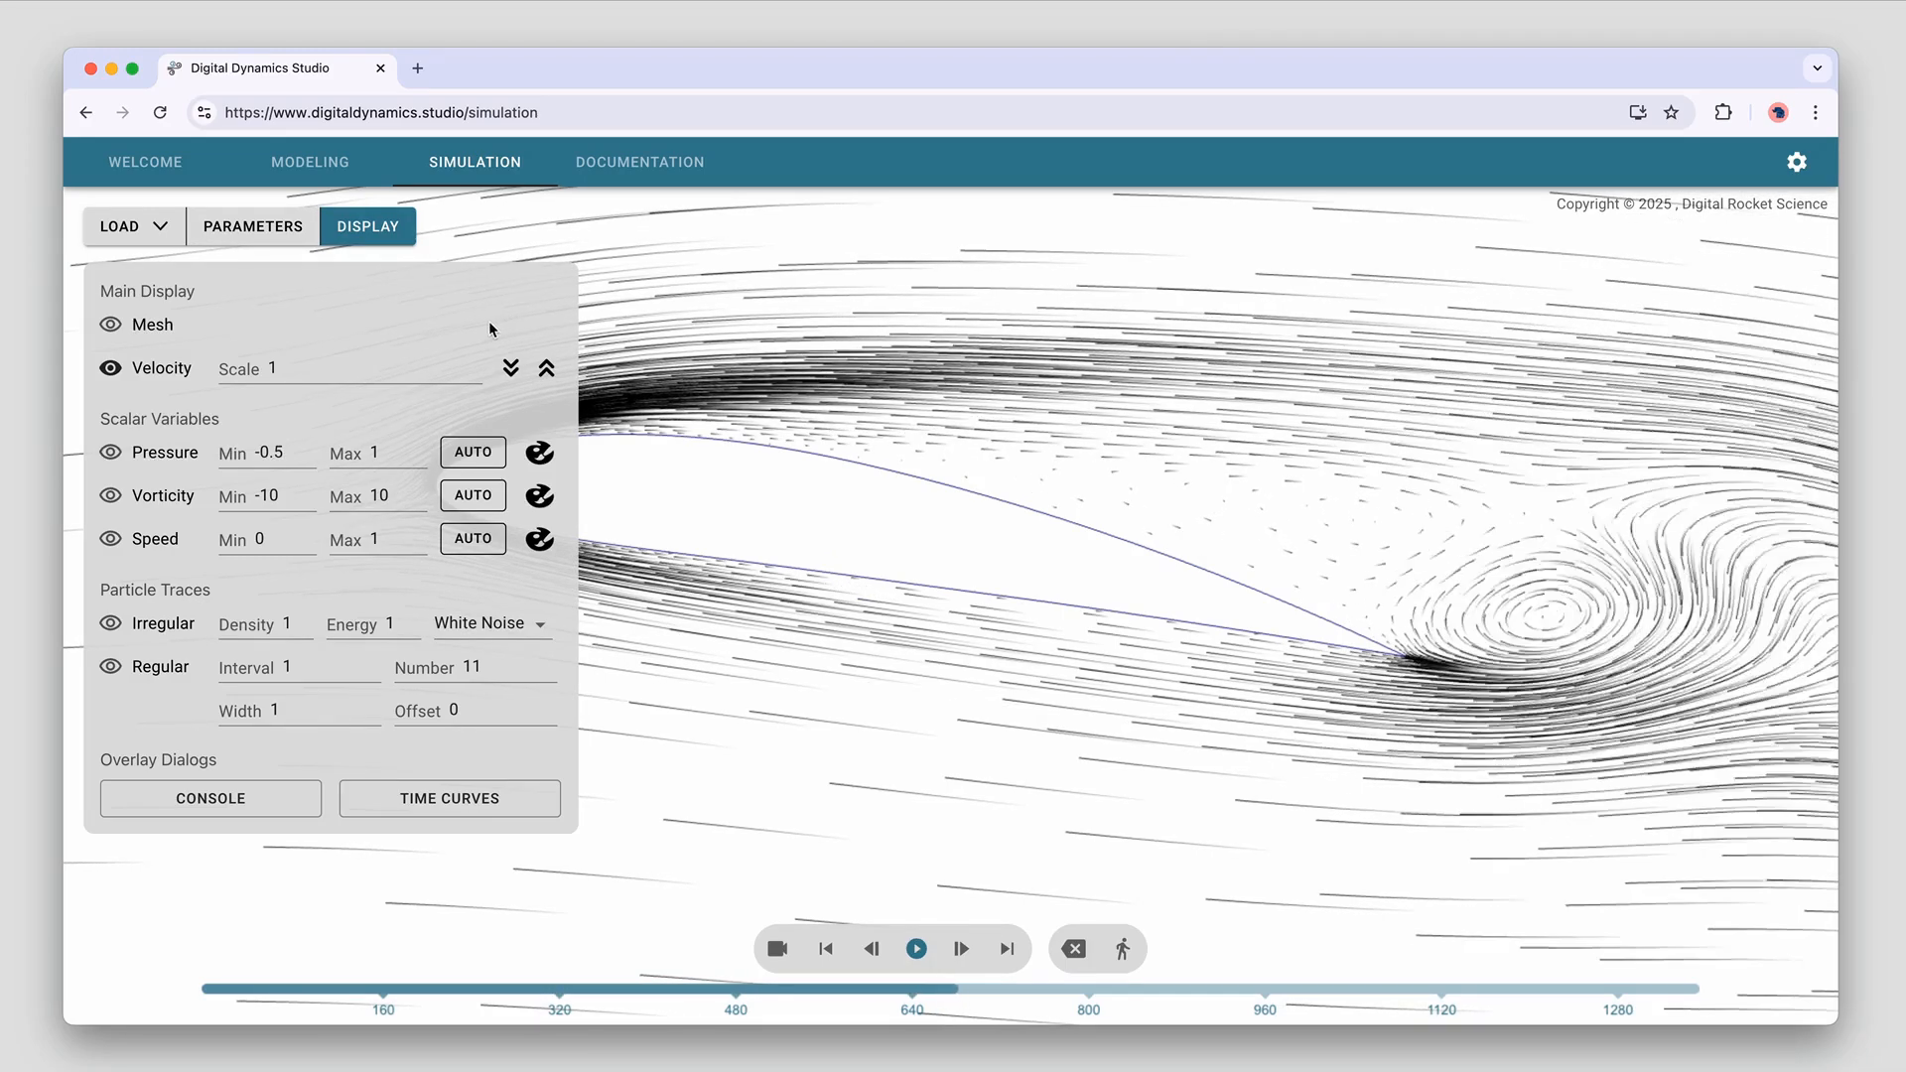
Replace the velocity vectors with the pressure field, auto-fitting its range to -0.50141 to 0.58359
{"action": "left_click", "coordinate": [161, 373]}
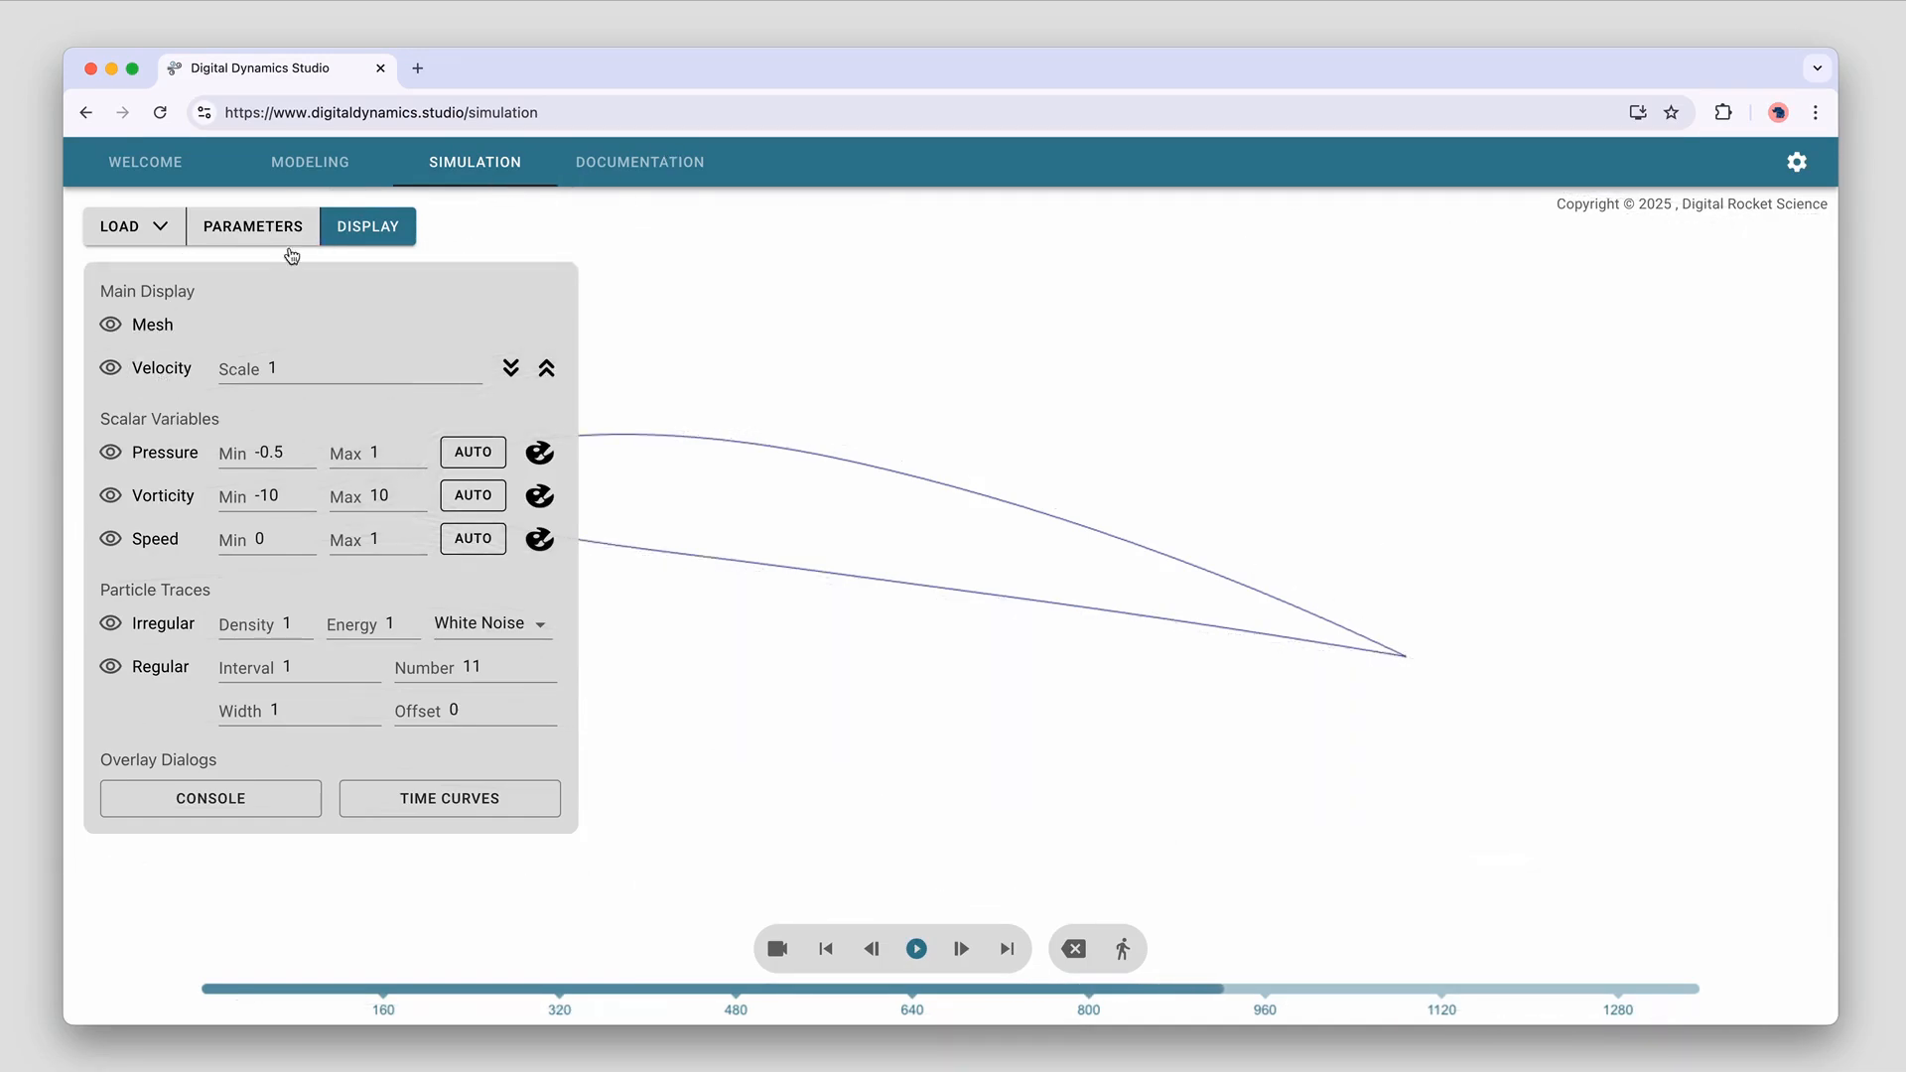
{"action": "left_click", "coordinate": [144, 333]}
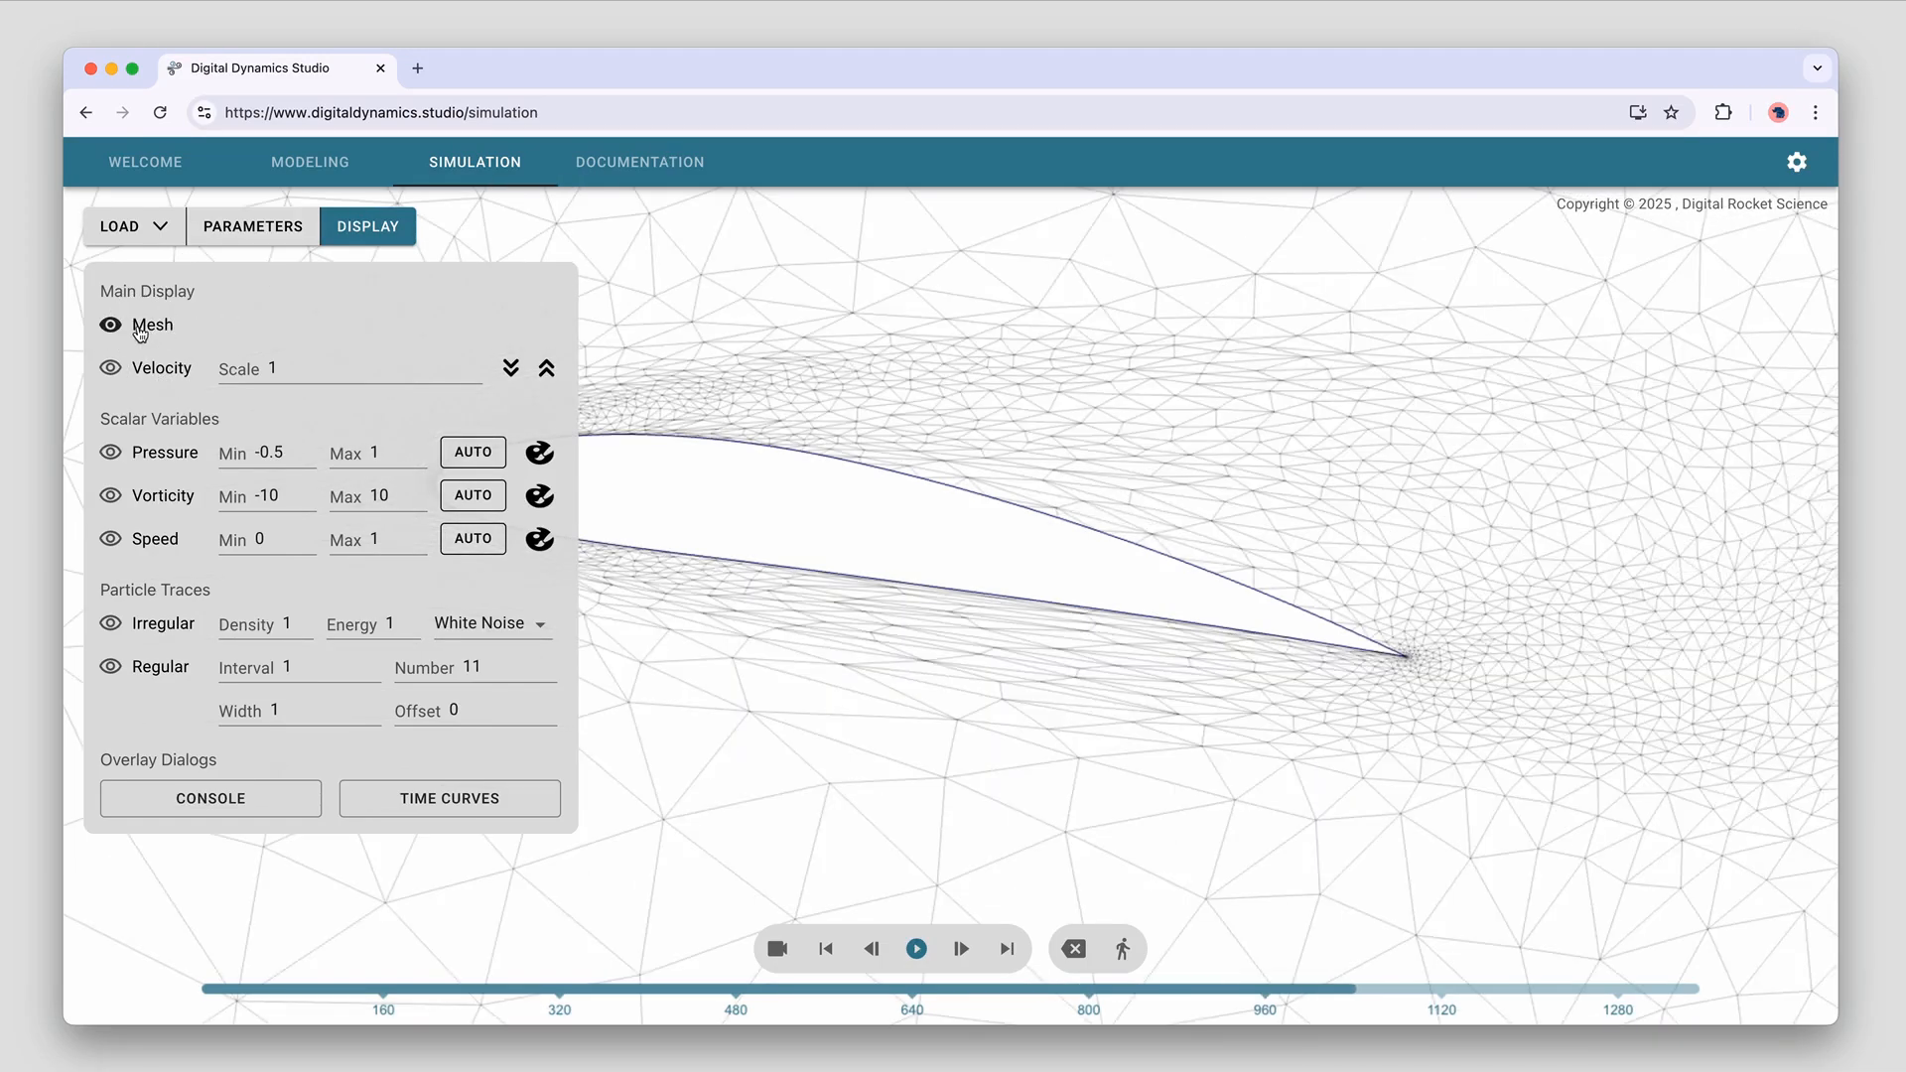
{"action": "left_click", "coordinate": [140, 333]}
{"action": "left_click", "coordinate": [172, 463]}
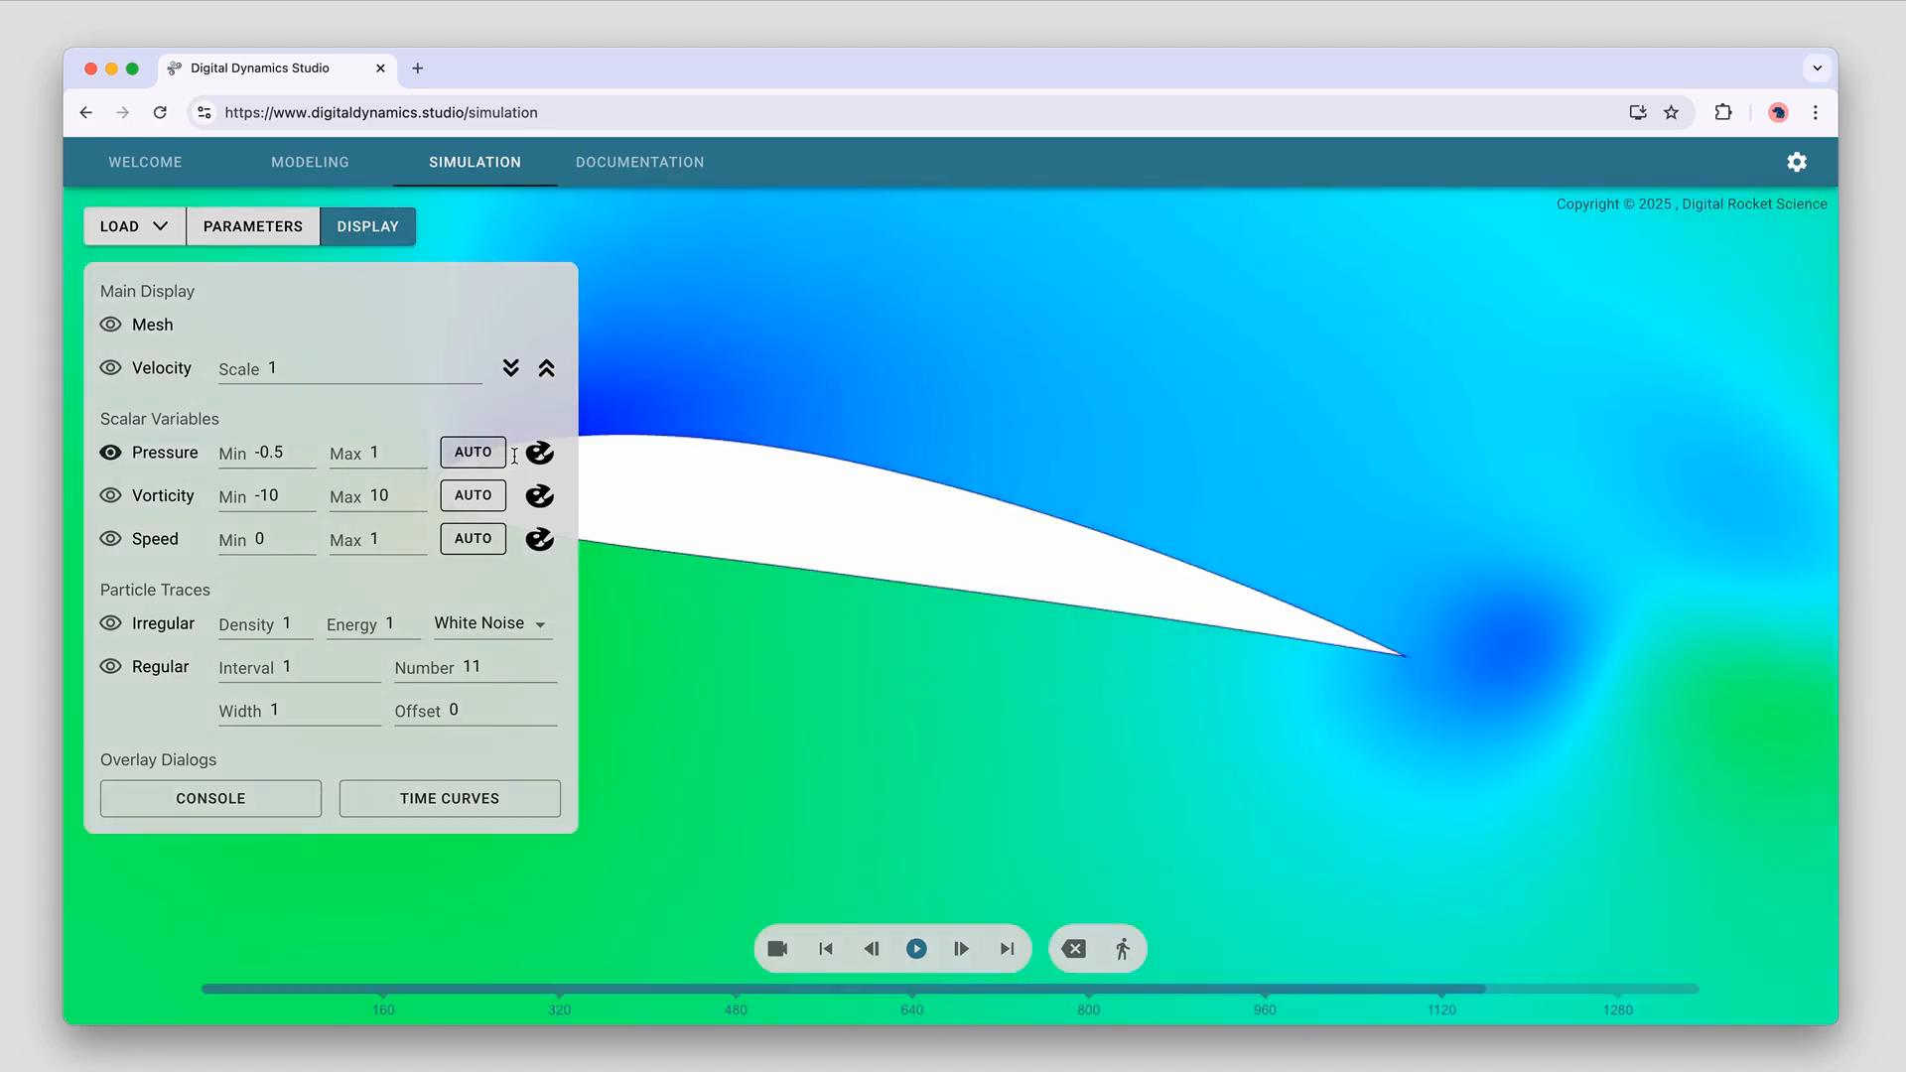
{"action": "left_click", "coordinate": [478, 455]}
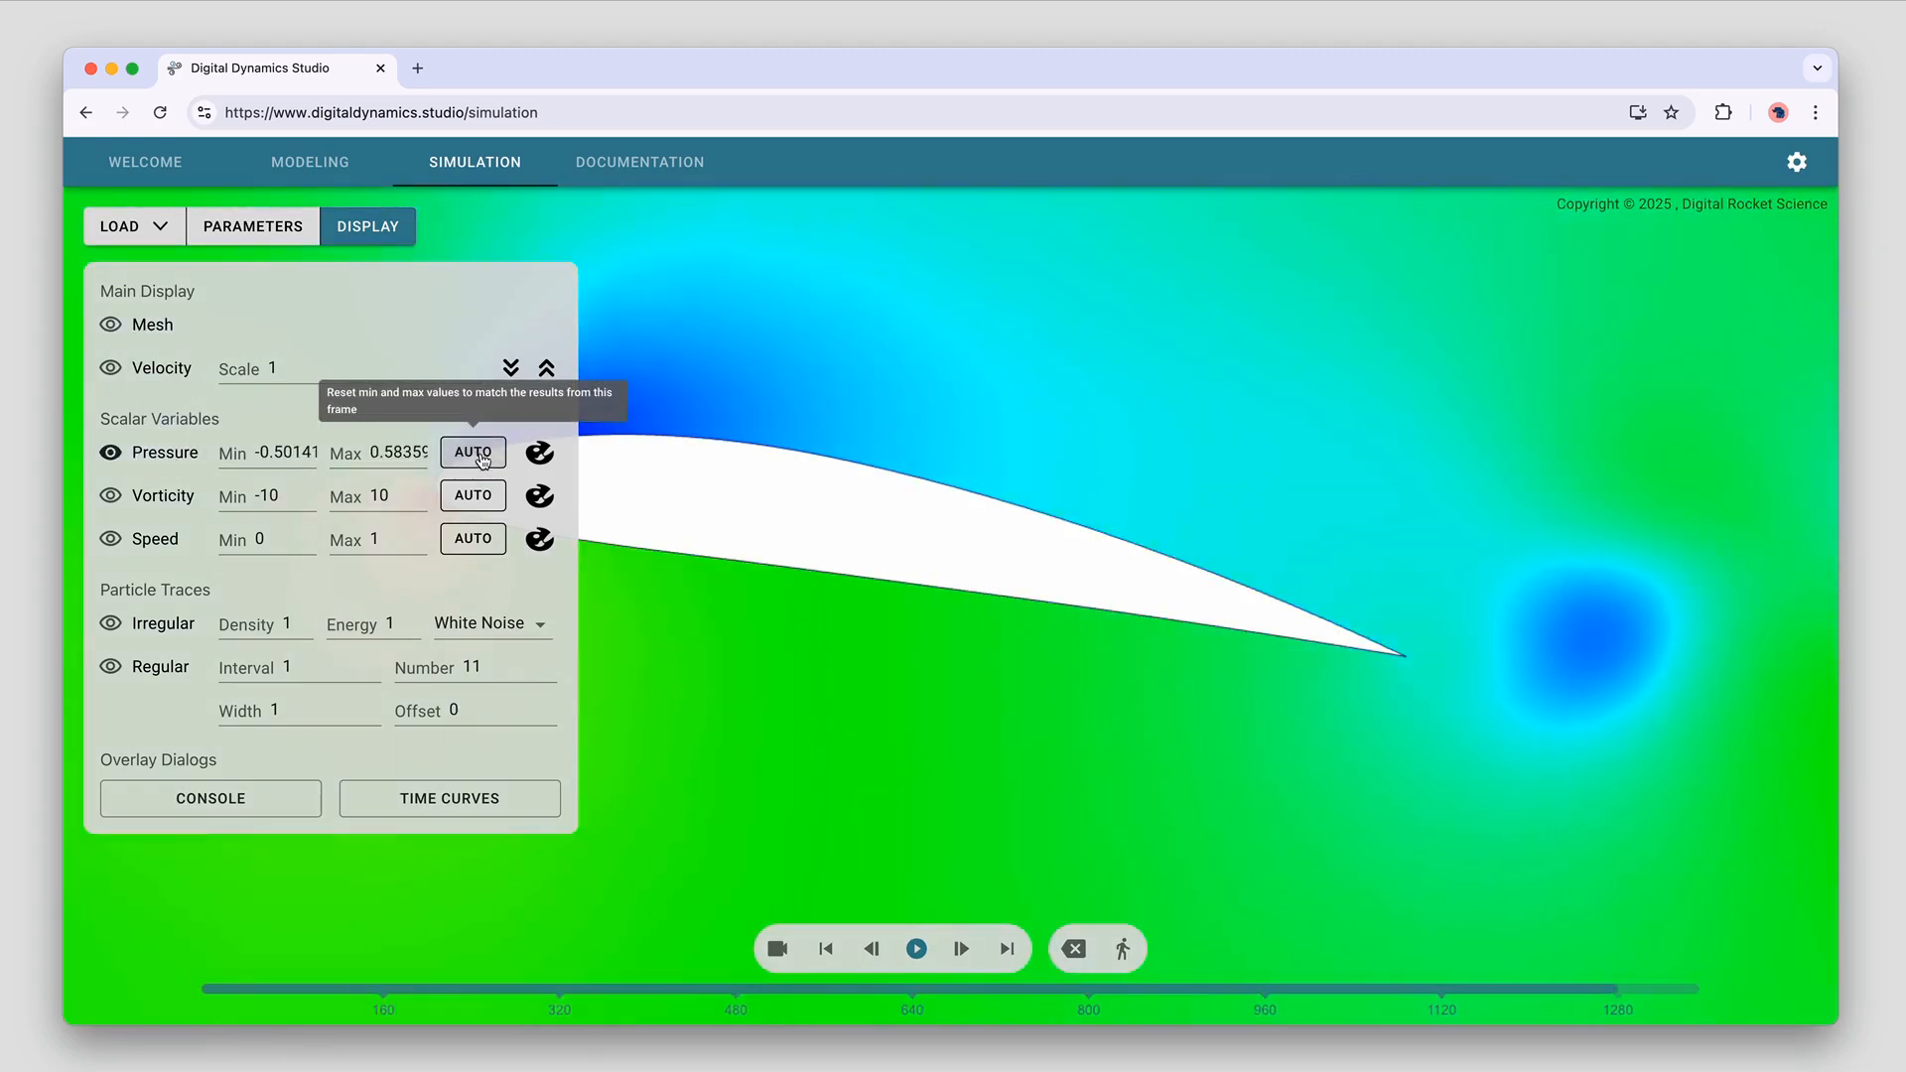
{"action": "left_click", "coordinate": [353, 230]}
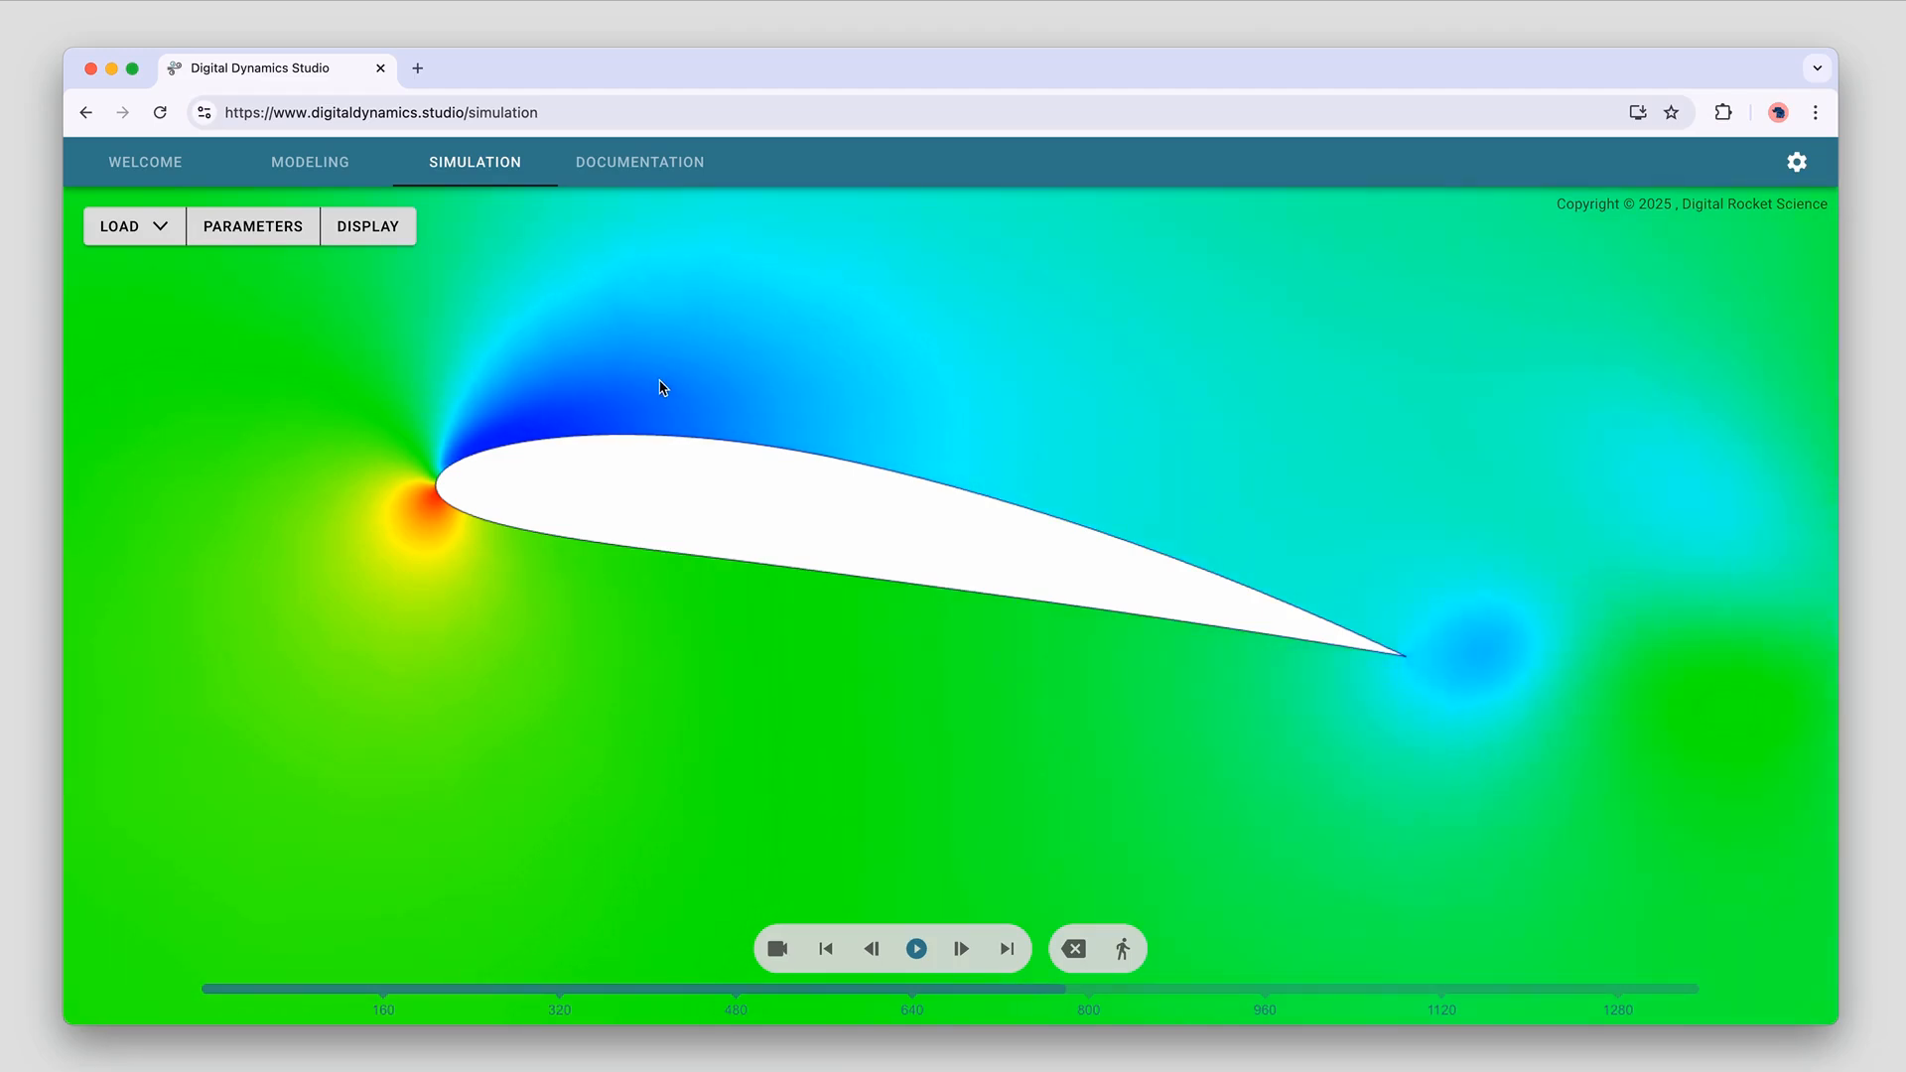
{"action": "left_click", "coordinate": [400, 235]}
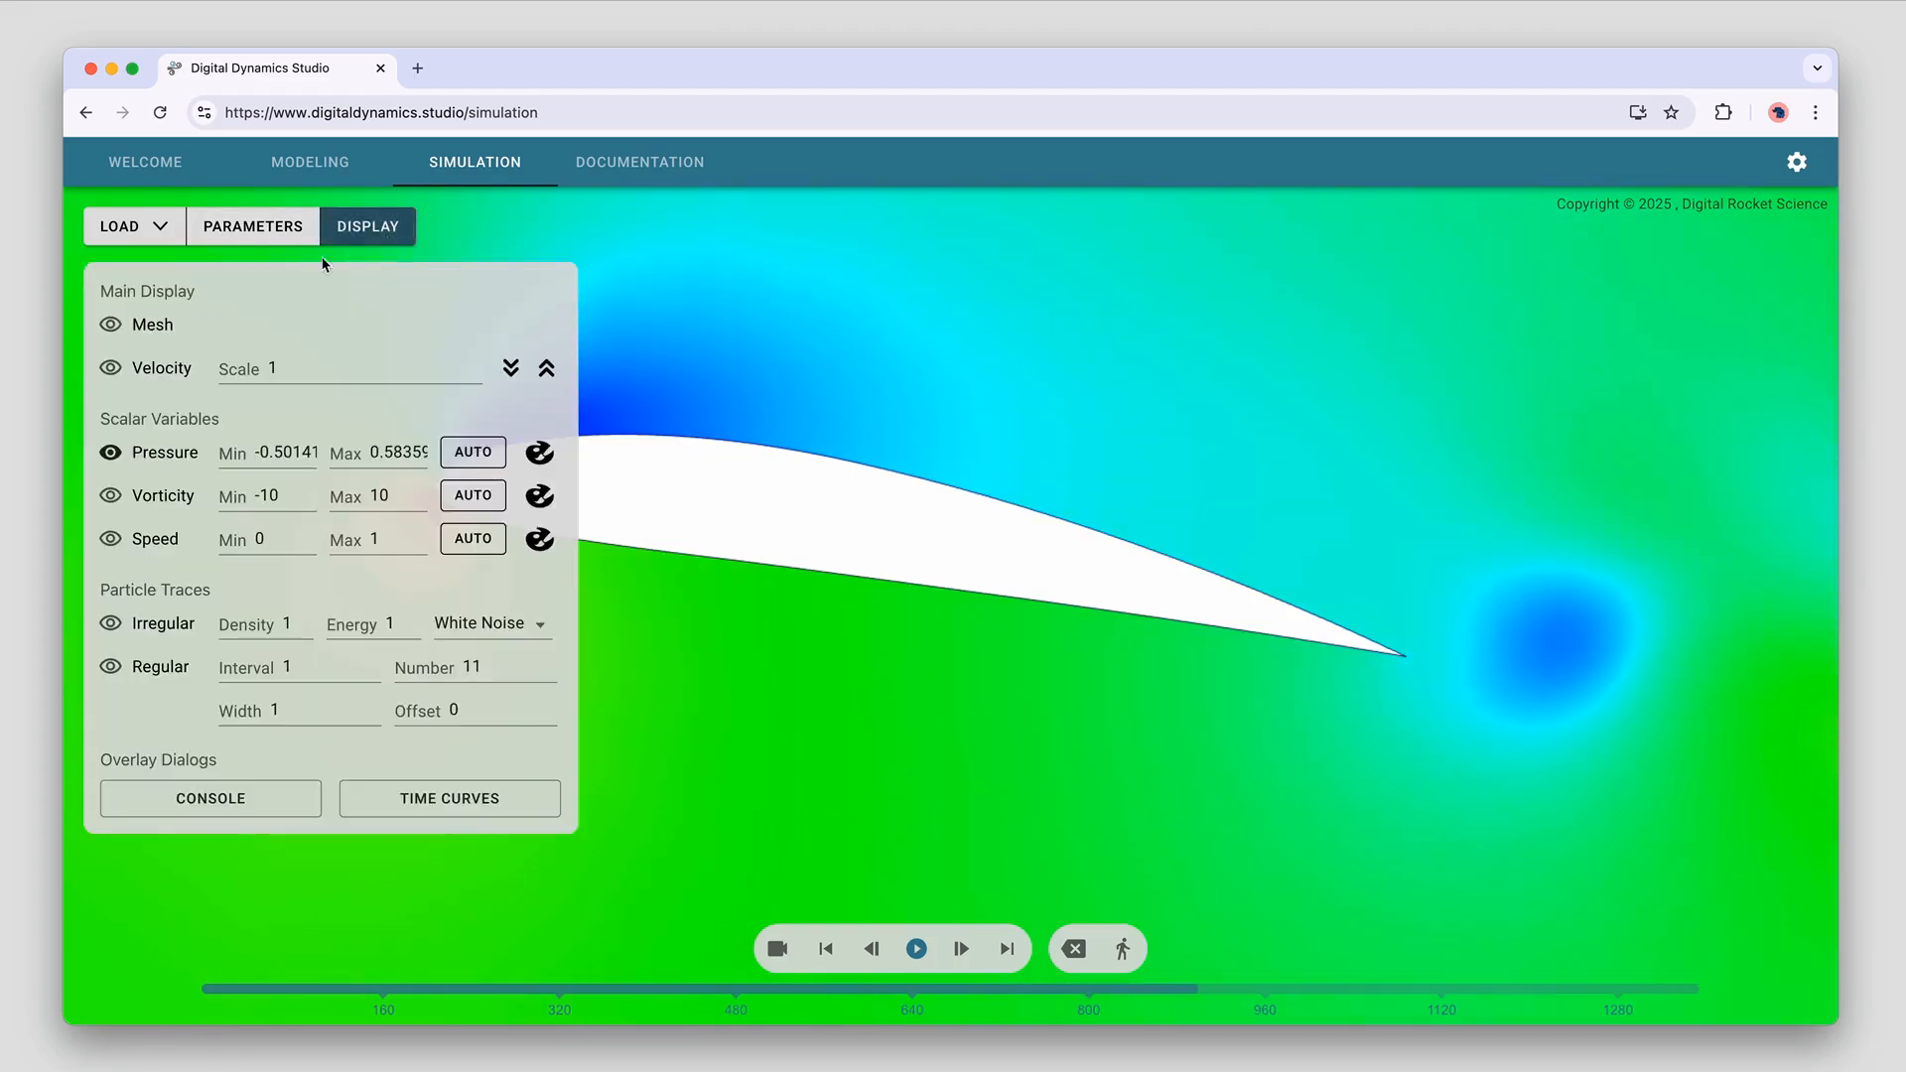
Switch the display to the vorticity field and frame the airfoil's wake
{"action": "left_click", "coordinate": [145, 504]}
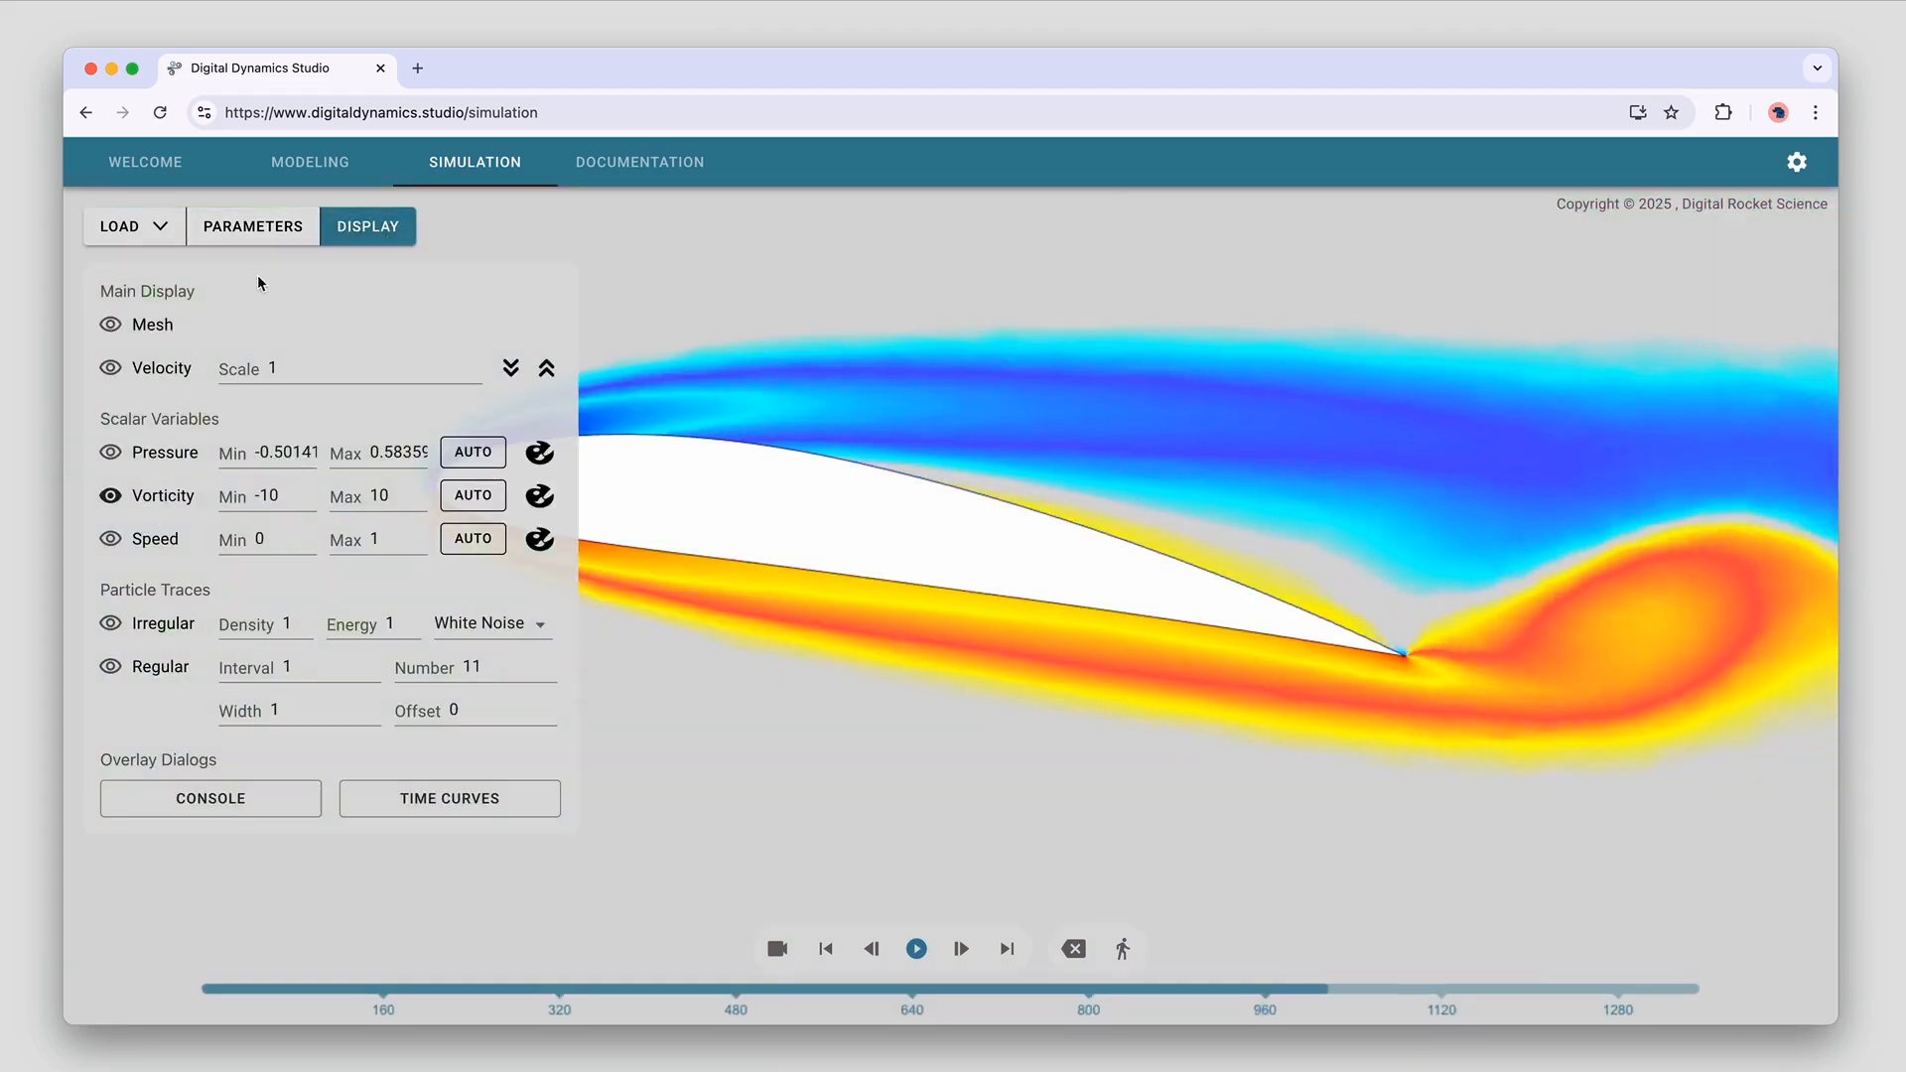
{"action": "left_click", "coordinate": [380, 227]}
{"action": "scroll", "coordinate": [700, 636], "scroll_direction": "down", "scroll_amount": 3}
{"action": "left_click_drag", "start_coordinate": [700, 635], "coordinate": [277, 609]}
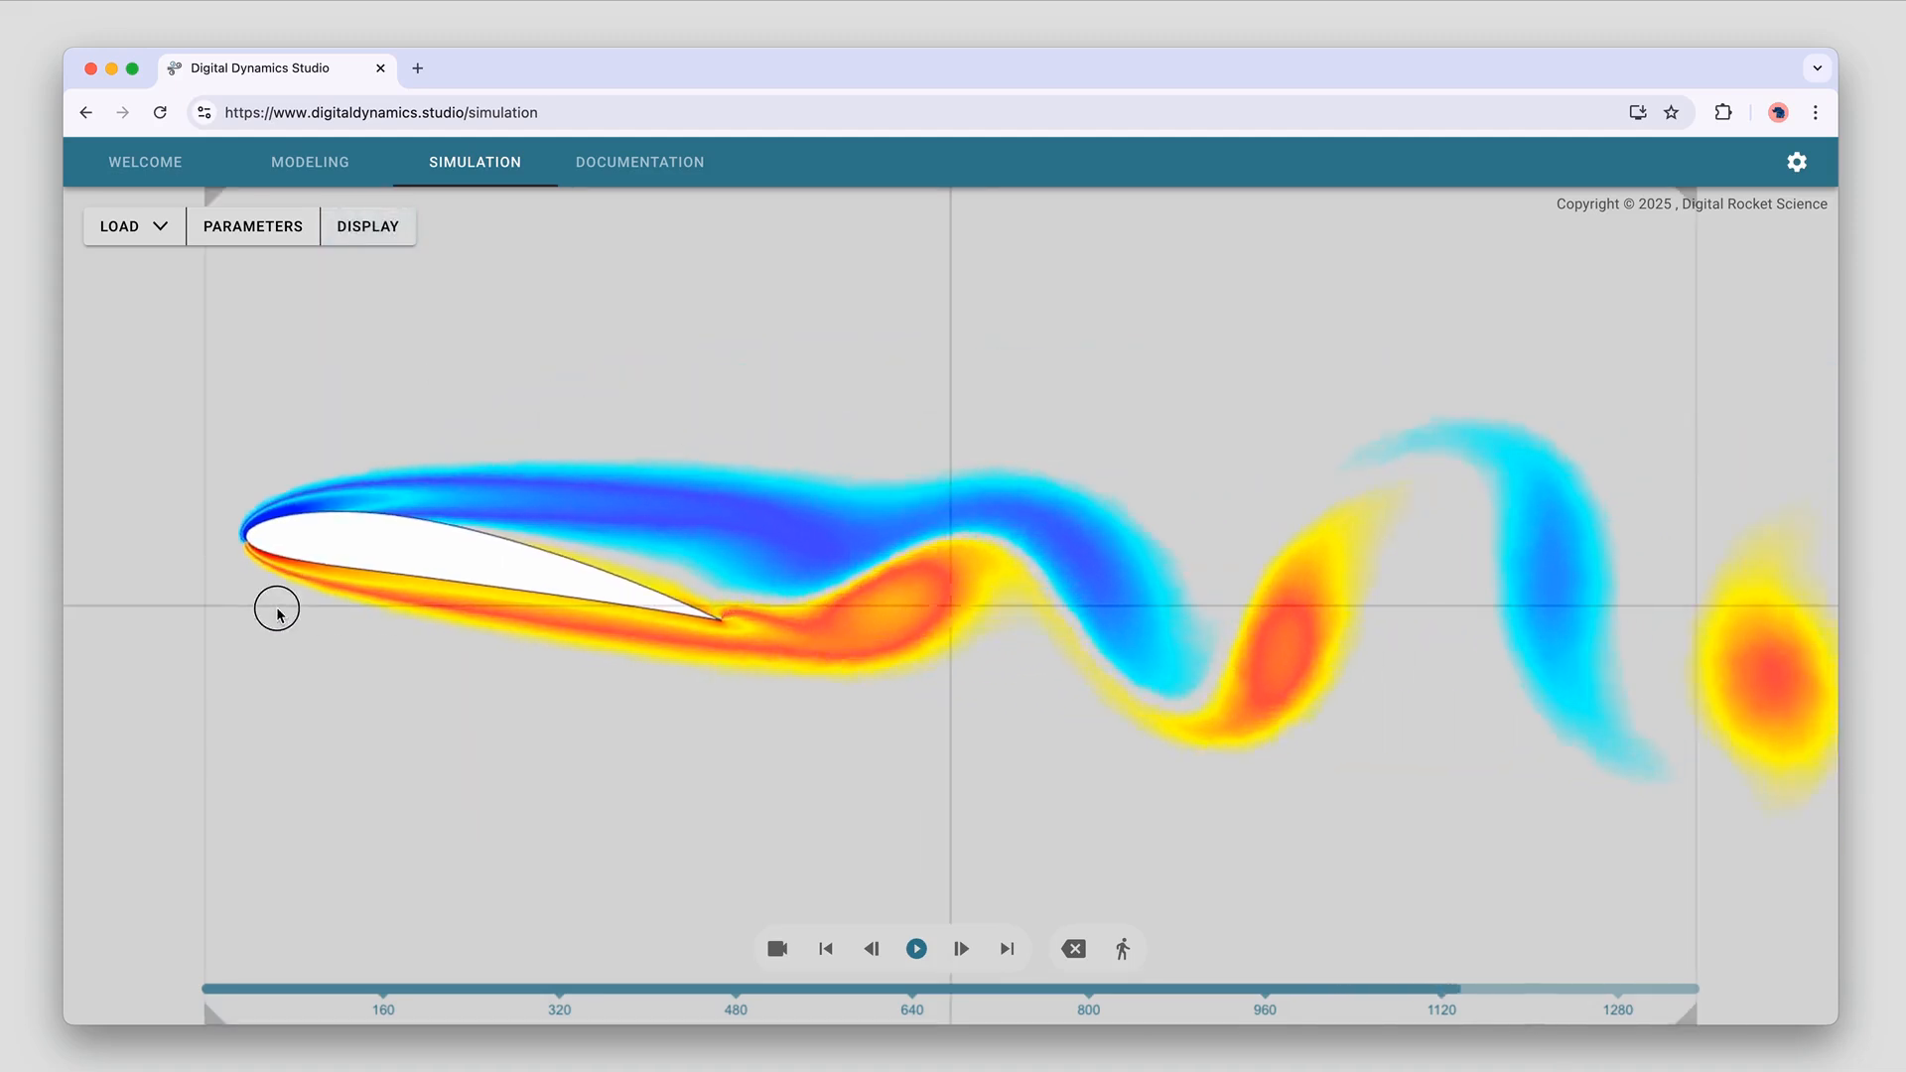
{"action": "scroll", "coordinate": [349, 647], "scroll_direction": "down", "scroll_amount": 2}
{"action": "scroll", "coordinate": [354, 647], "scroll_direction": "down", "scroll_amount": 1}
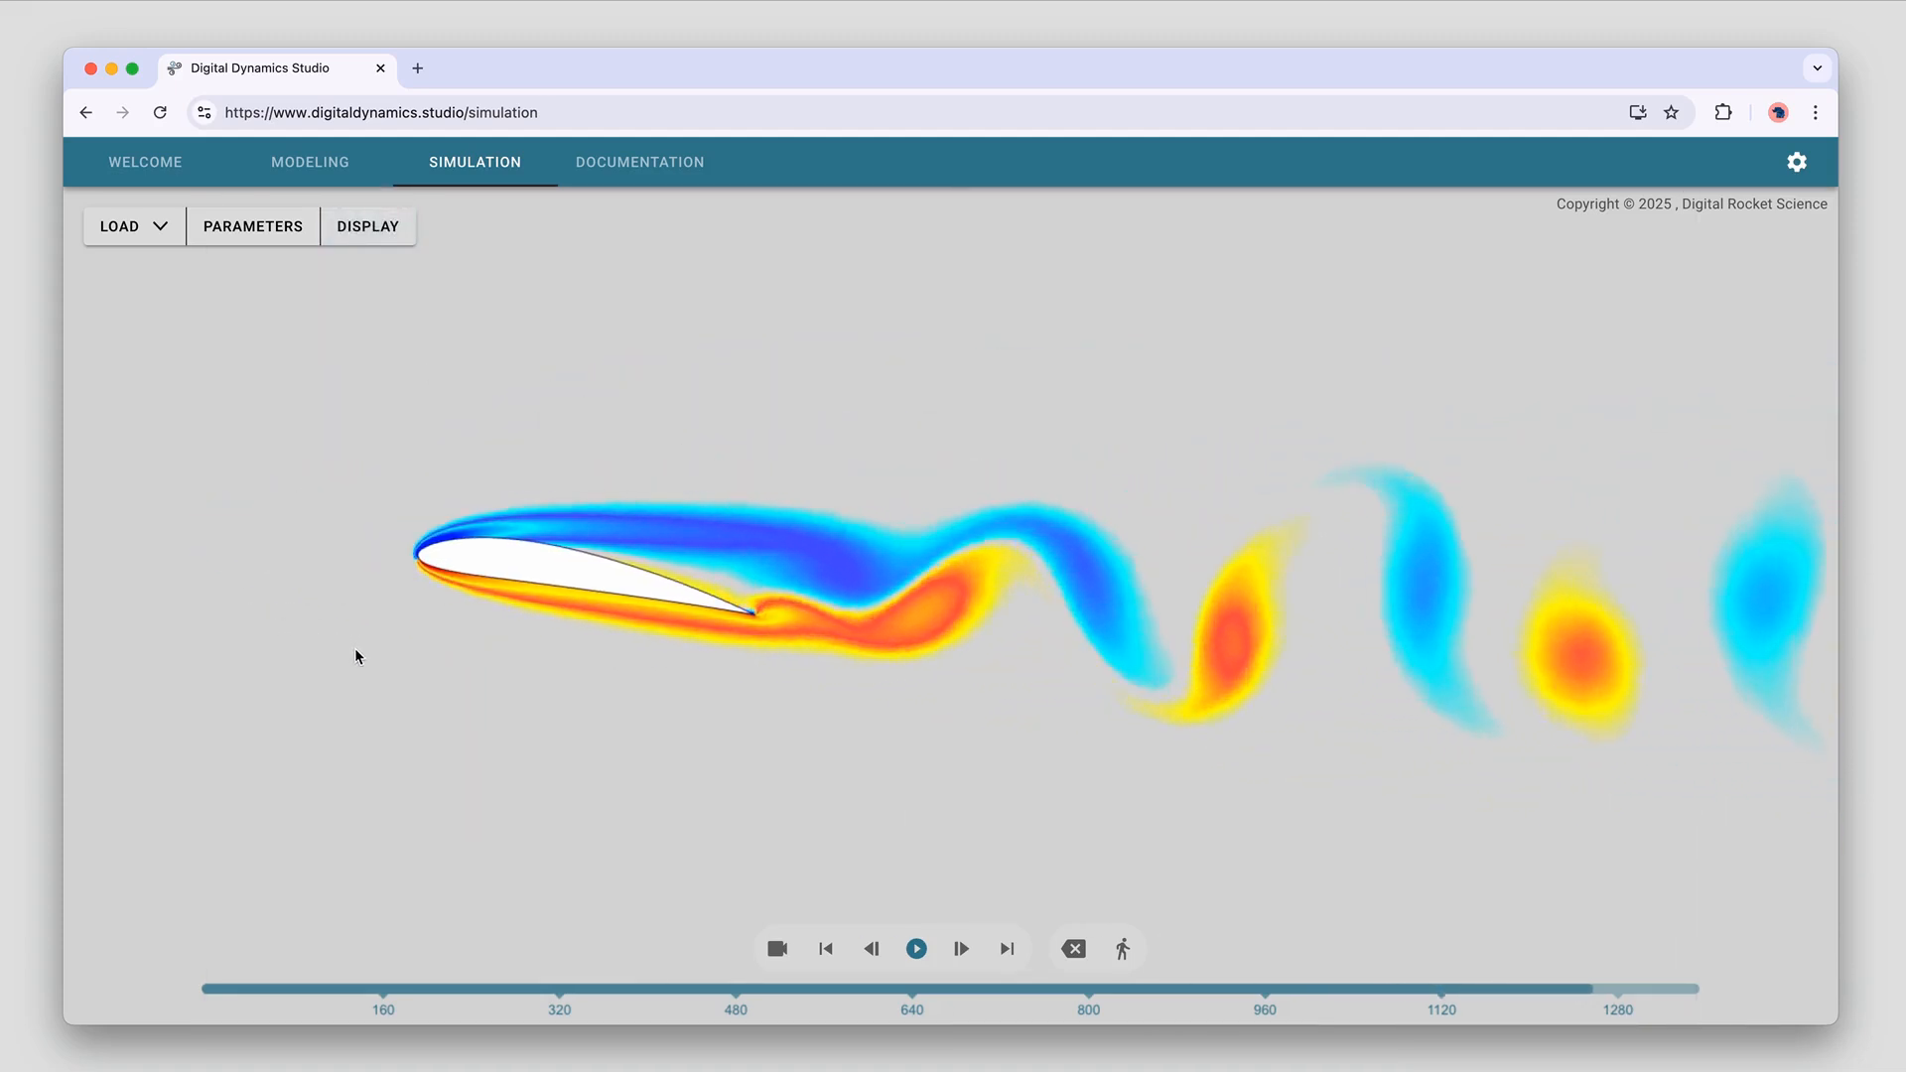
{"action": "scroll", "coordinate": [356, 655], "scroll_direction": "up", "scroll_amount": 3}
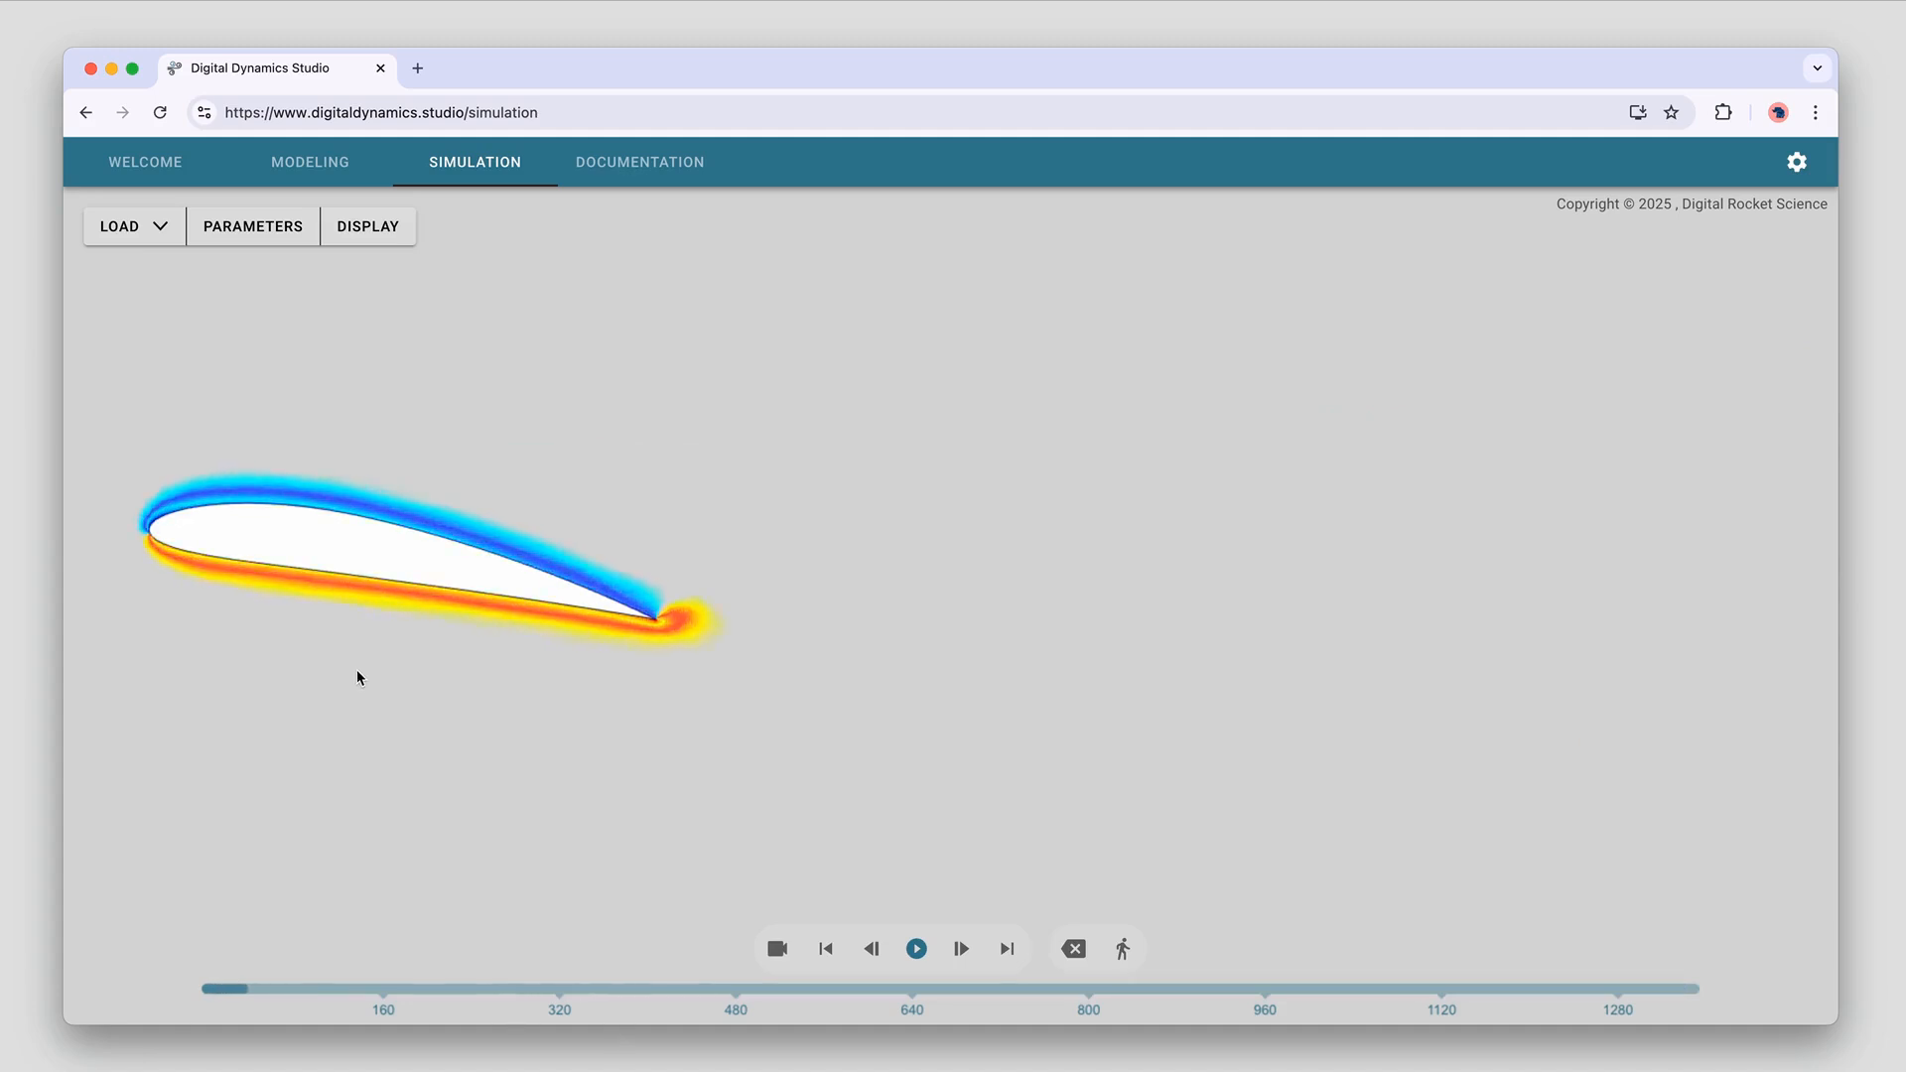
{"action": "left_click_drag", "start_coordinate": [355, 669], "coordinate": [439, 664]}
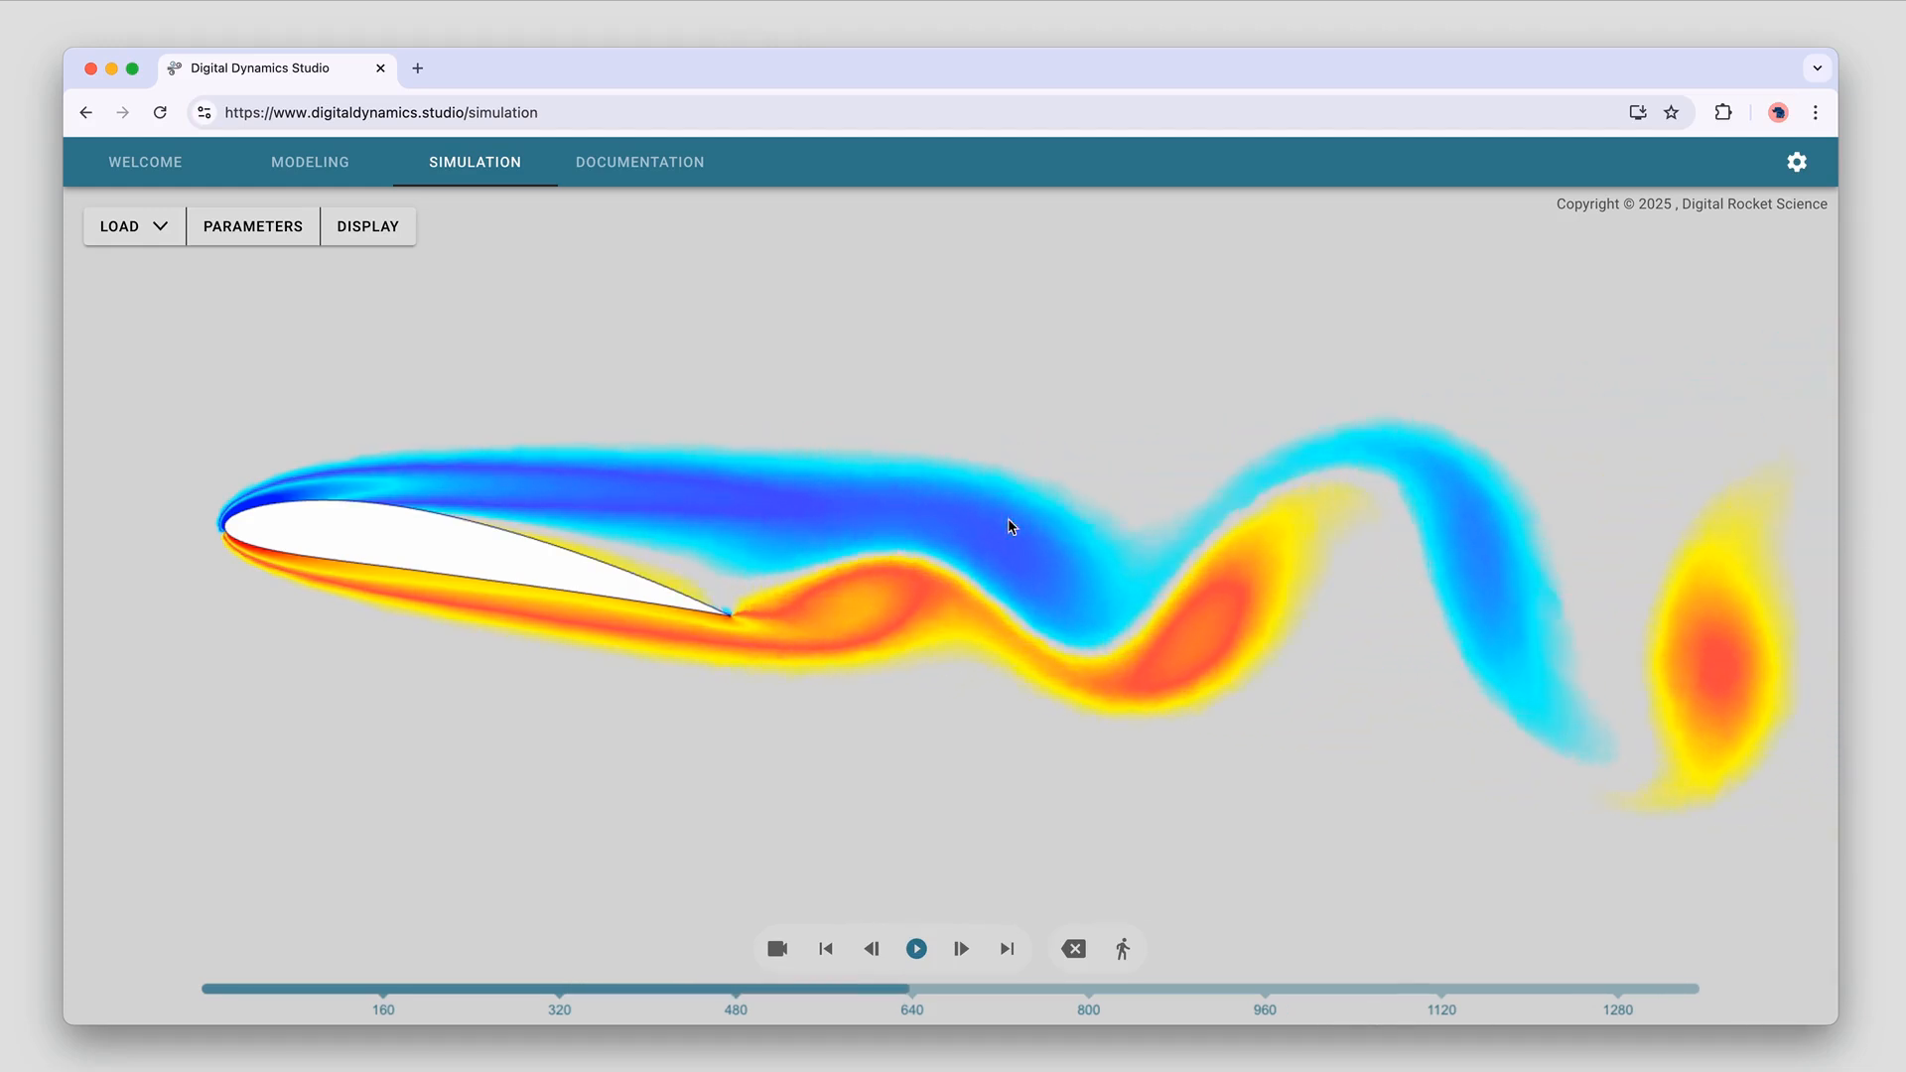
Overlay velocity direction lines, inspect the trailing-edge vortex, then turn the lines off
{"action": "left_click", "coordinate": [362, 228]}
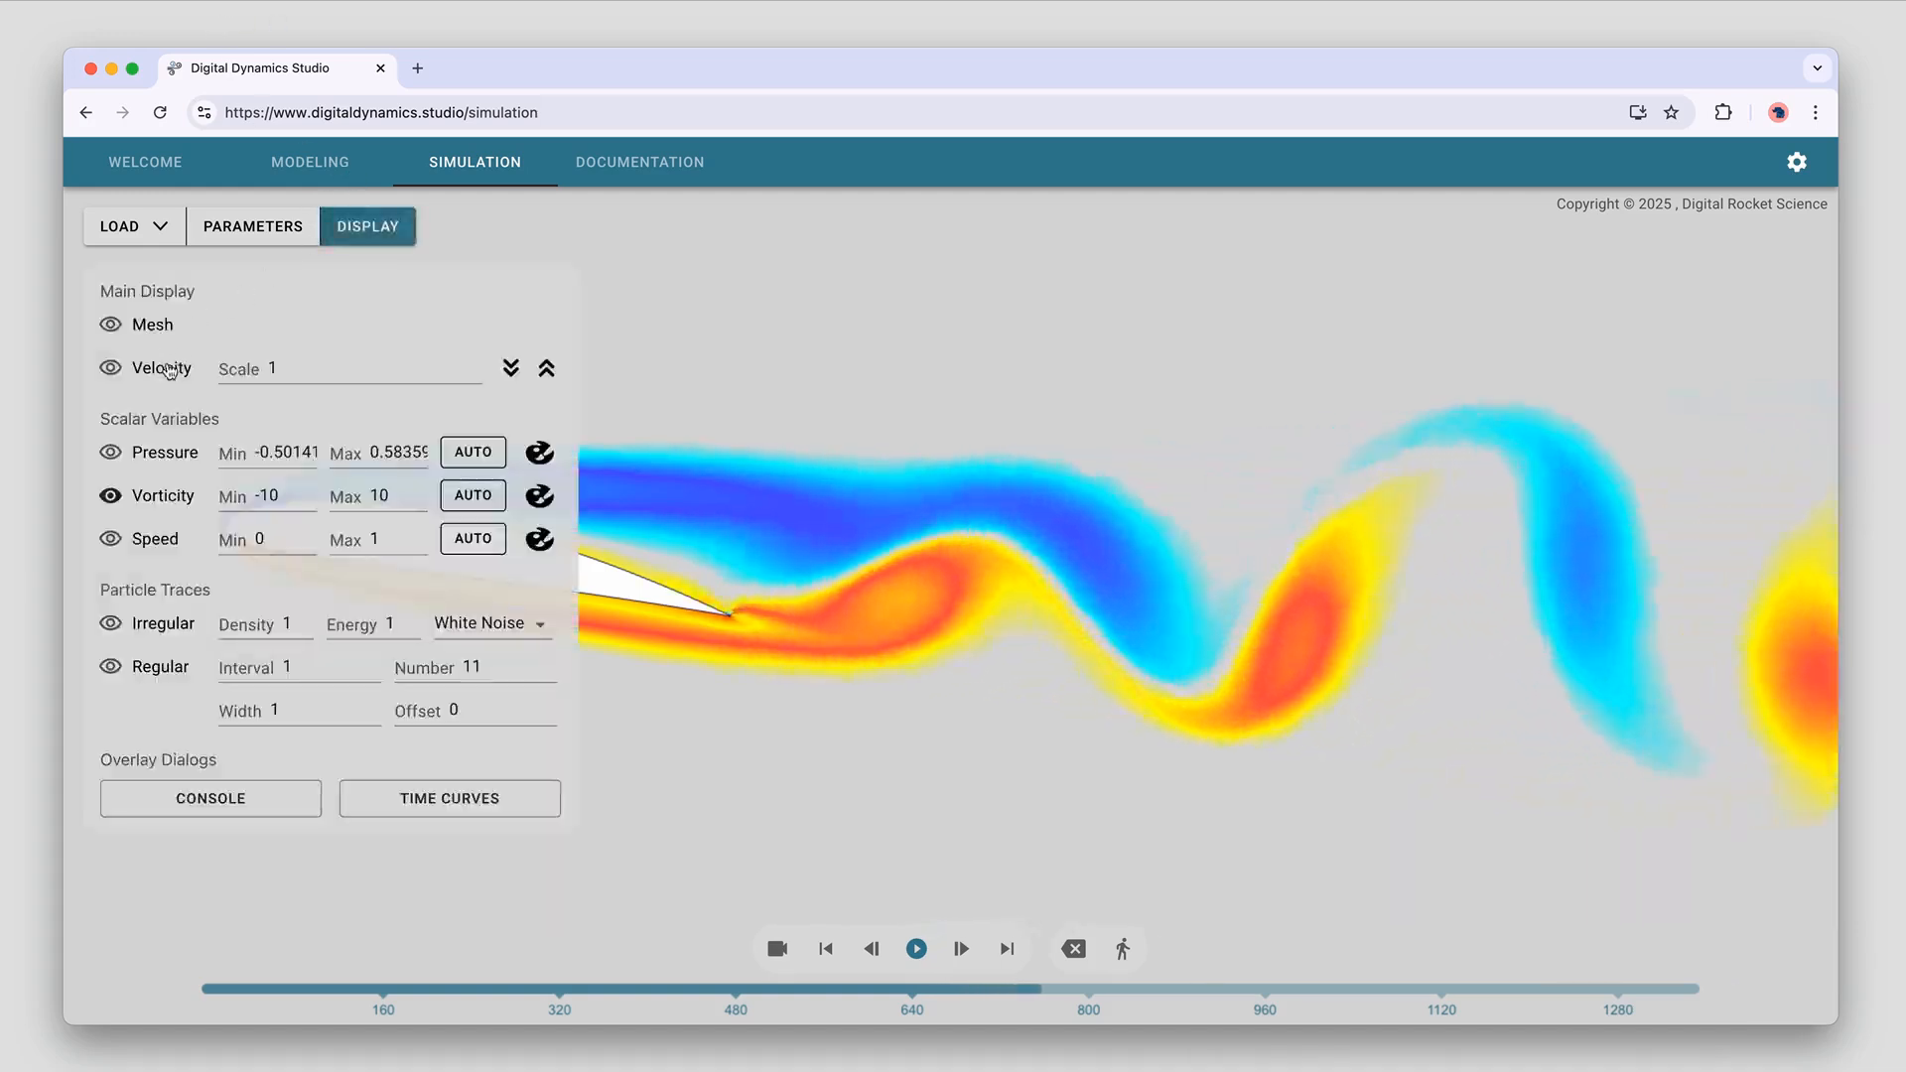
{"action": "left_click", "coordinate": [110, 367]}
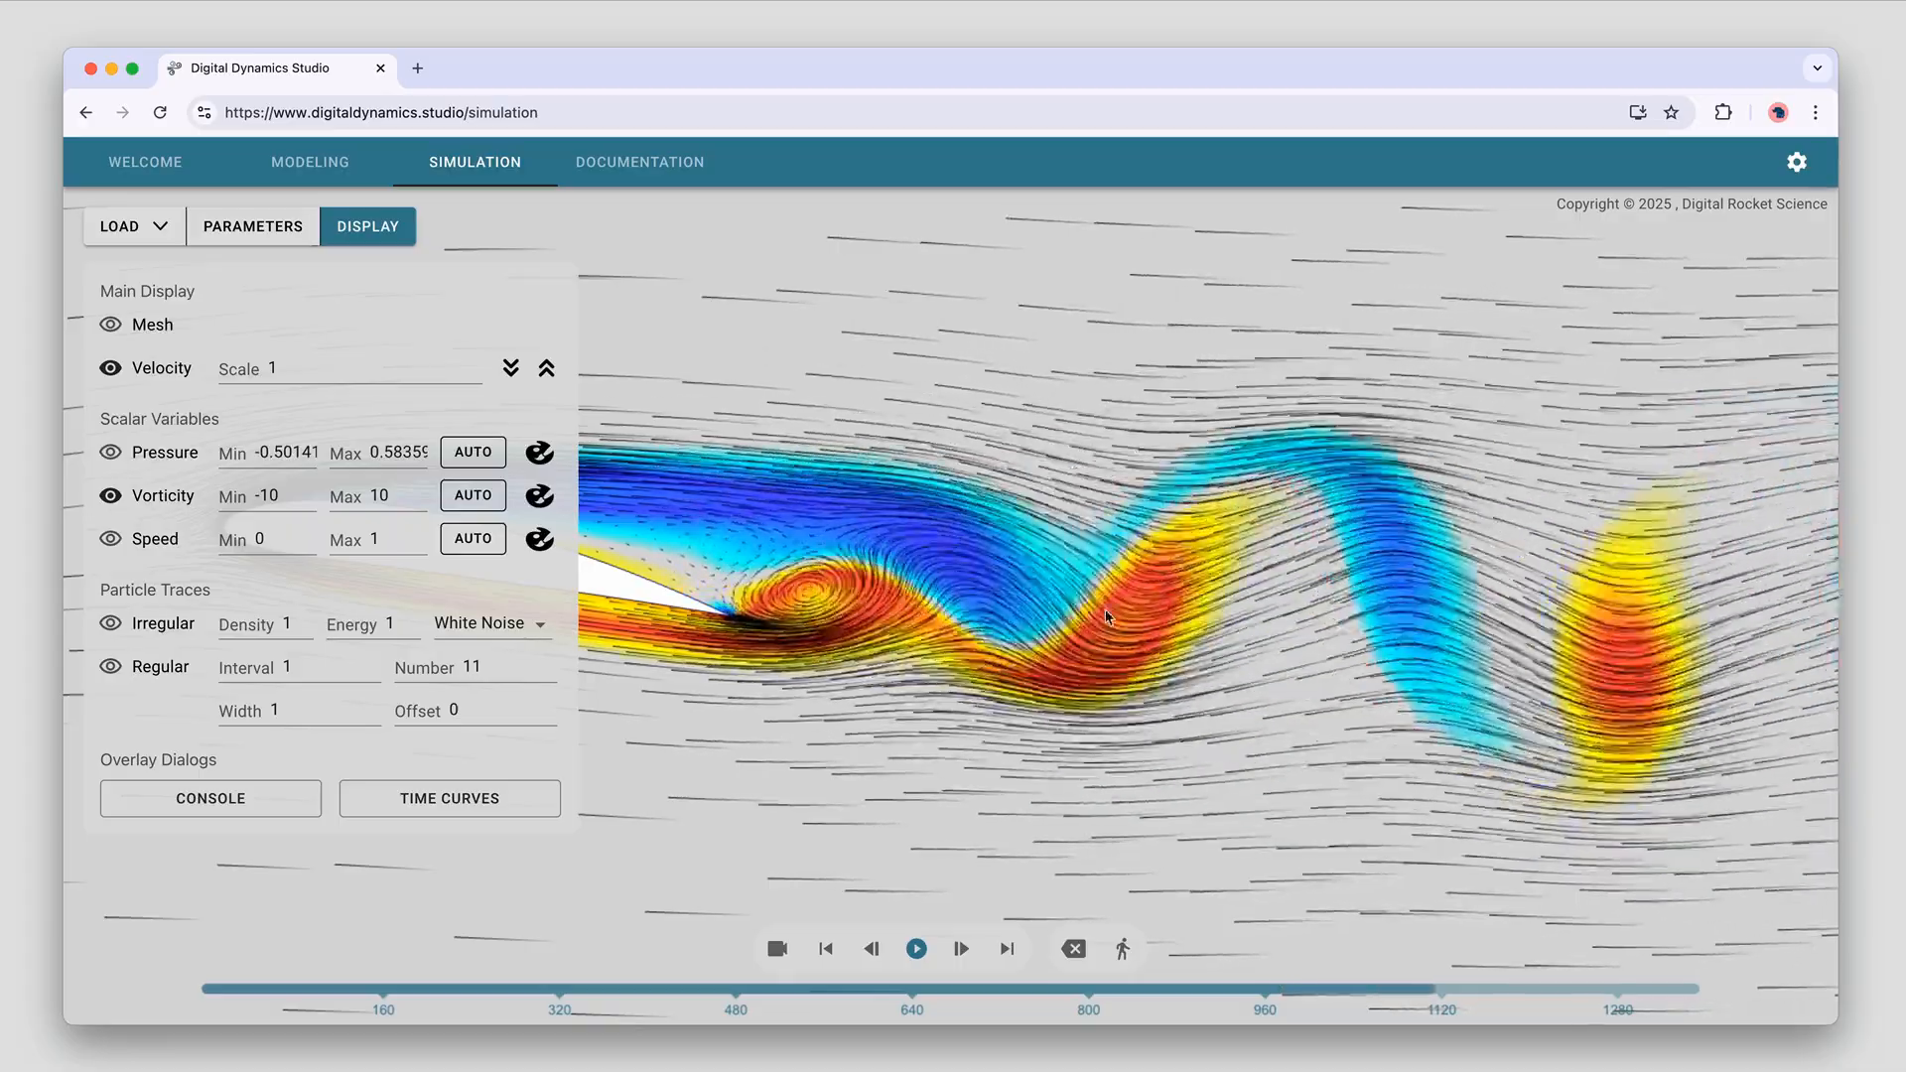
{"action": "scroll", "coordinate": [1138, 619], "scroll_direction": "up", "scroll_amount": 4}
{"action": "left_click_drag", "start_coordinate": [991, 616], "coordinate": [1316, 608]}
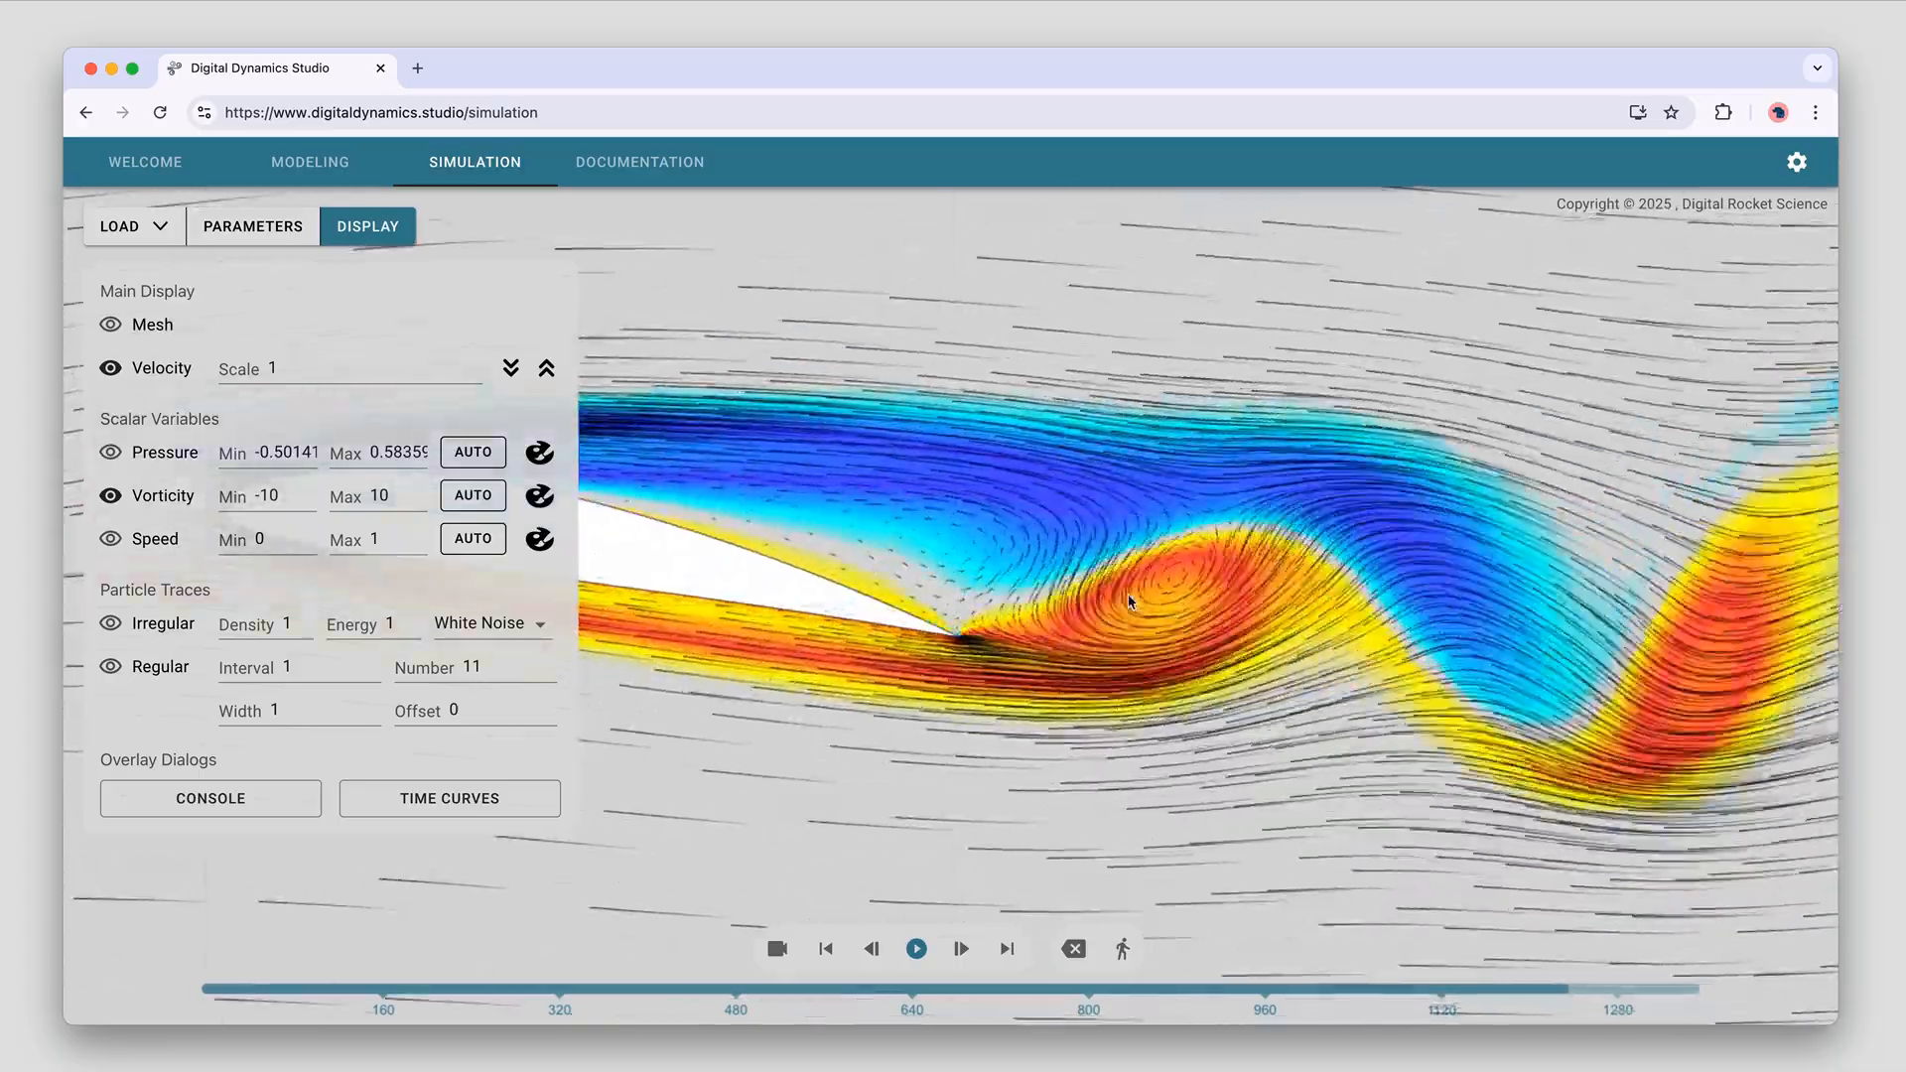
{"action": "scroll", "coordinate": [1129, 603], "scroll_direction": "up", "scroll_amount": 4}
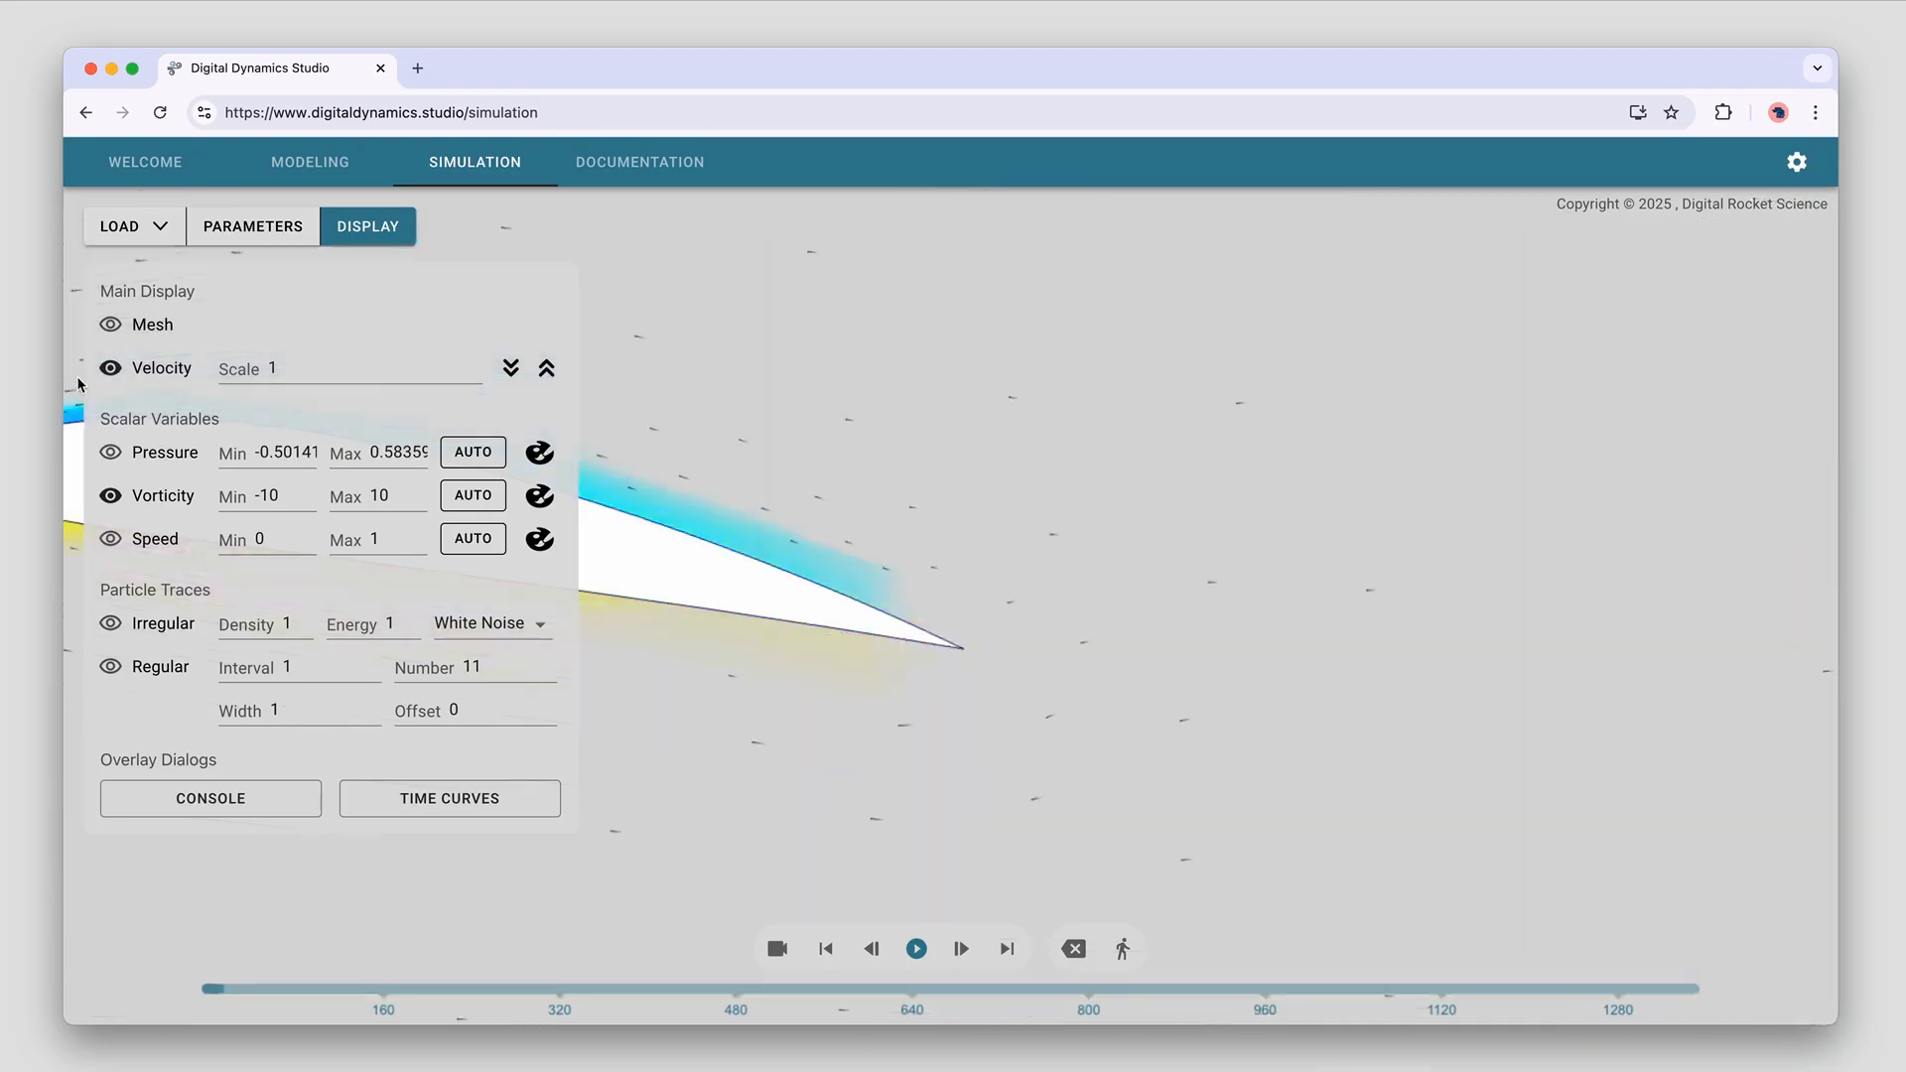
{"action": "left_click", "coordinate": [118, 371]}
Colour the flow by speed instead of vorticity and pan over the slow wake
{"action": "left_click", "coordinate": [111, 539]}
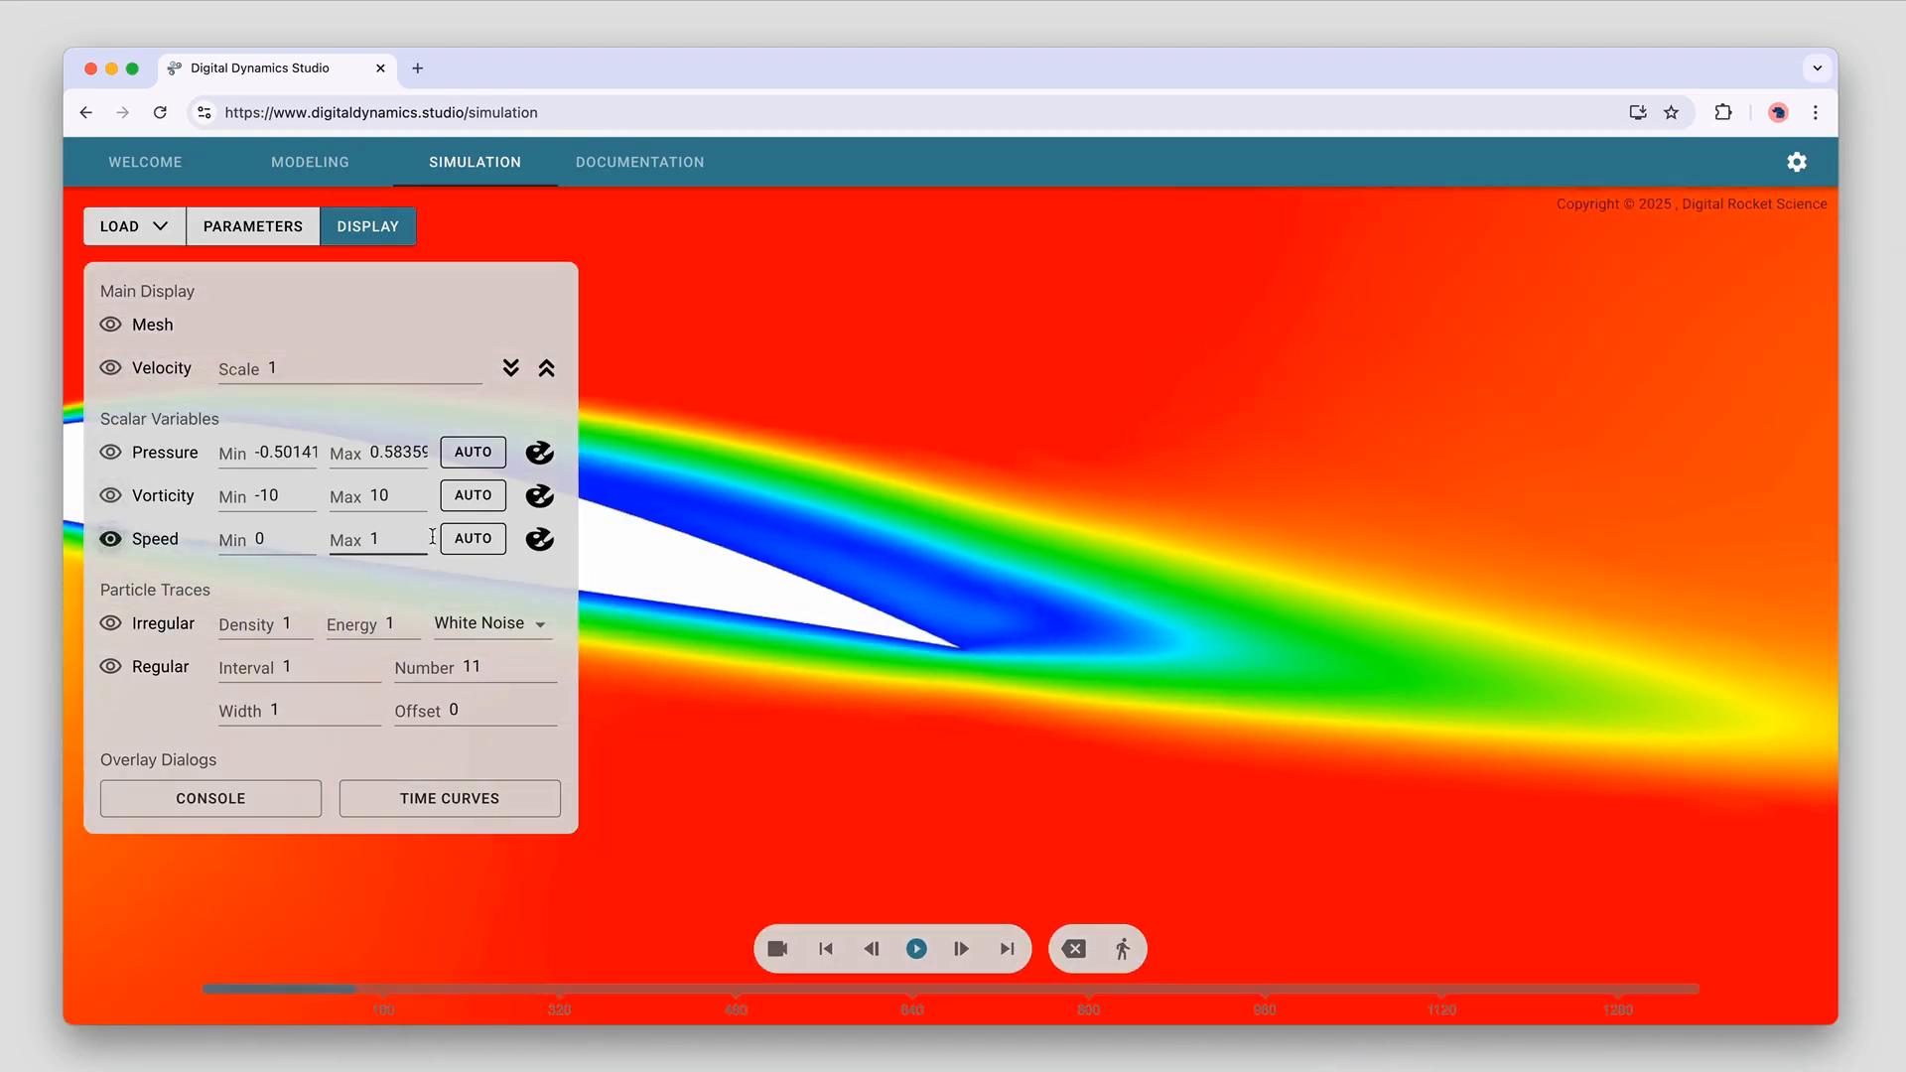
{"action": "left_click", "coordinate": [372, 226]}
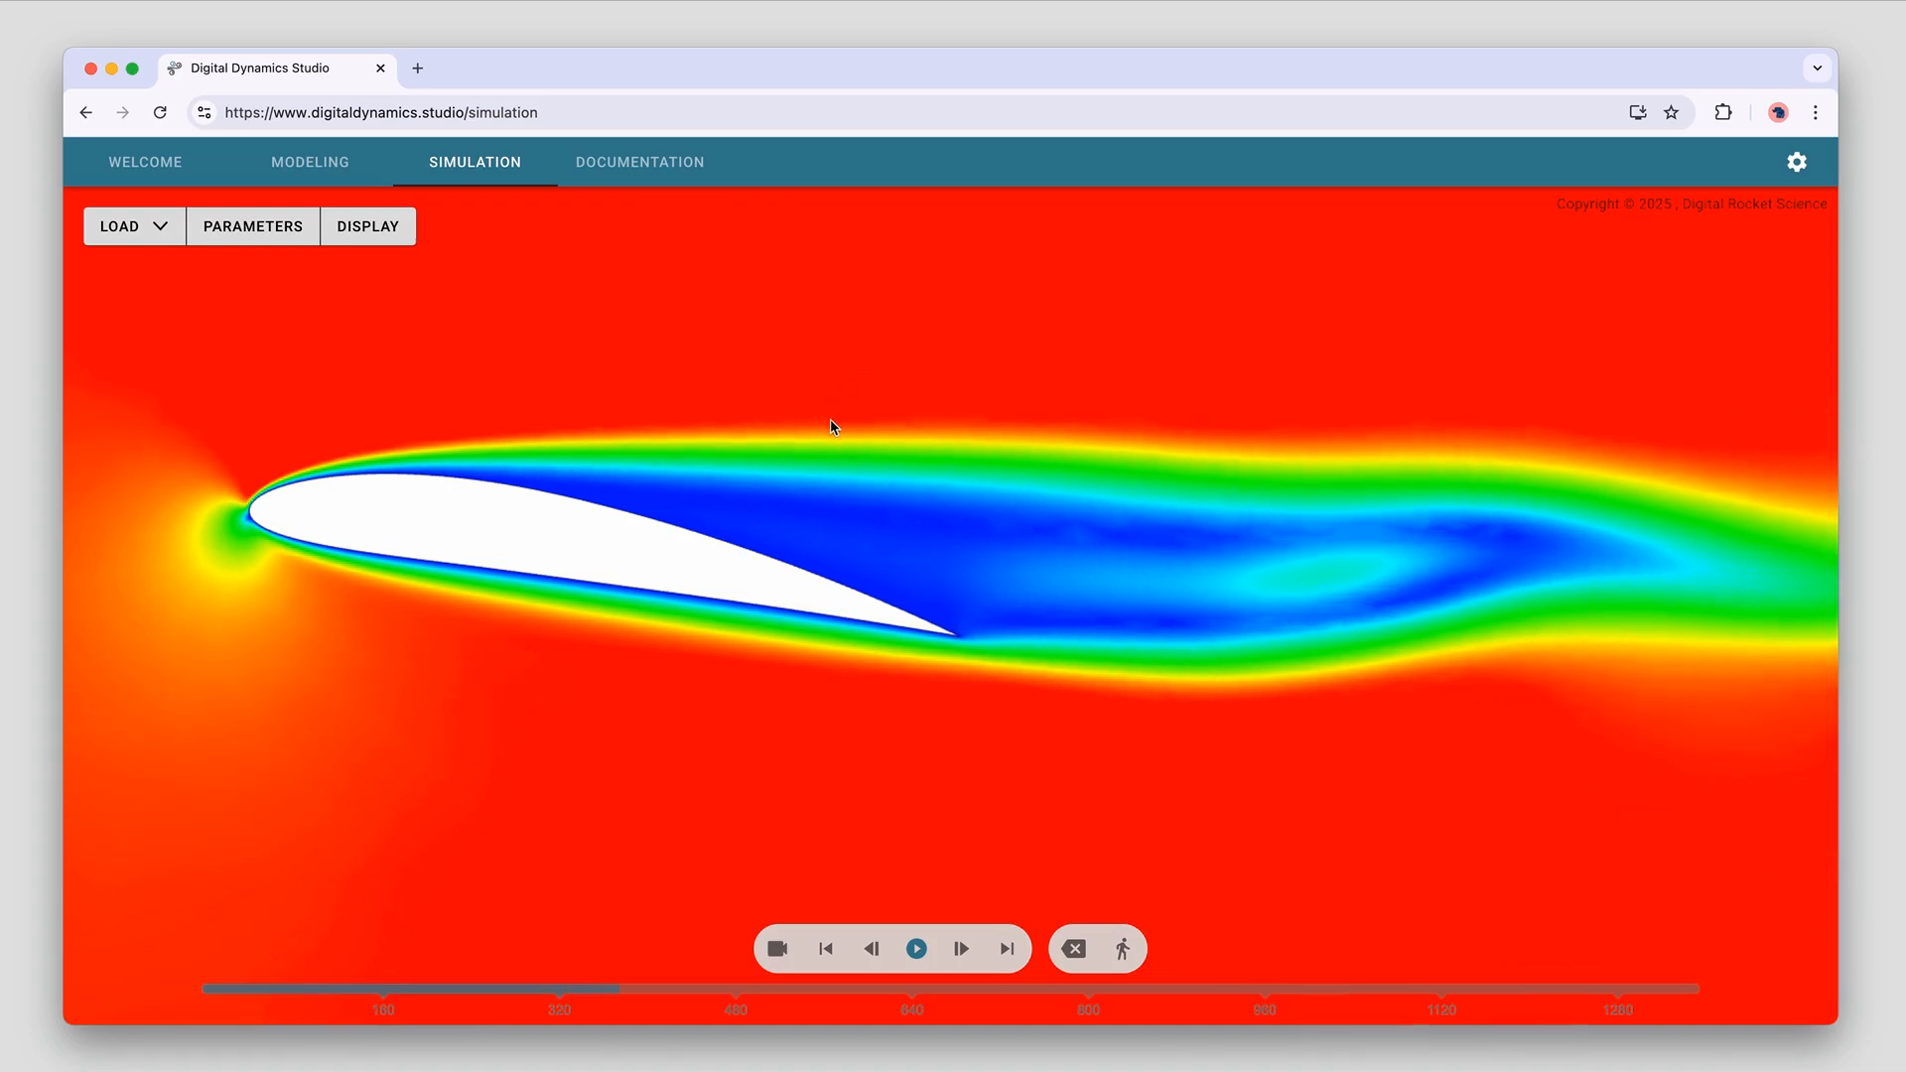
{"action": "scroll", "coordinate": [741, 618], "scroll_direction": "down", "scroll_amount": 5}
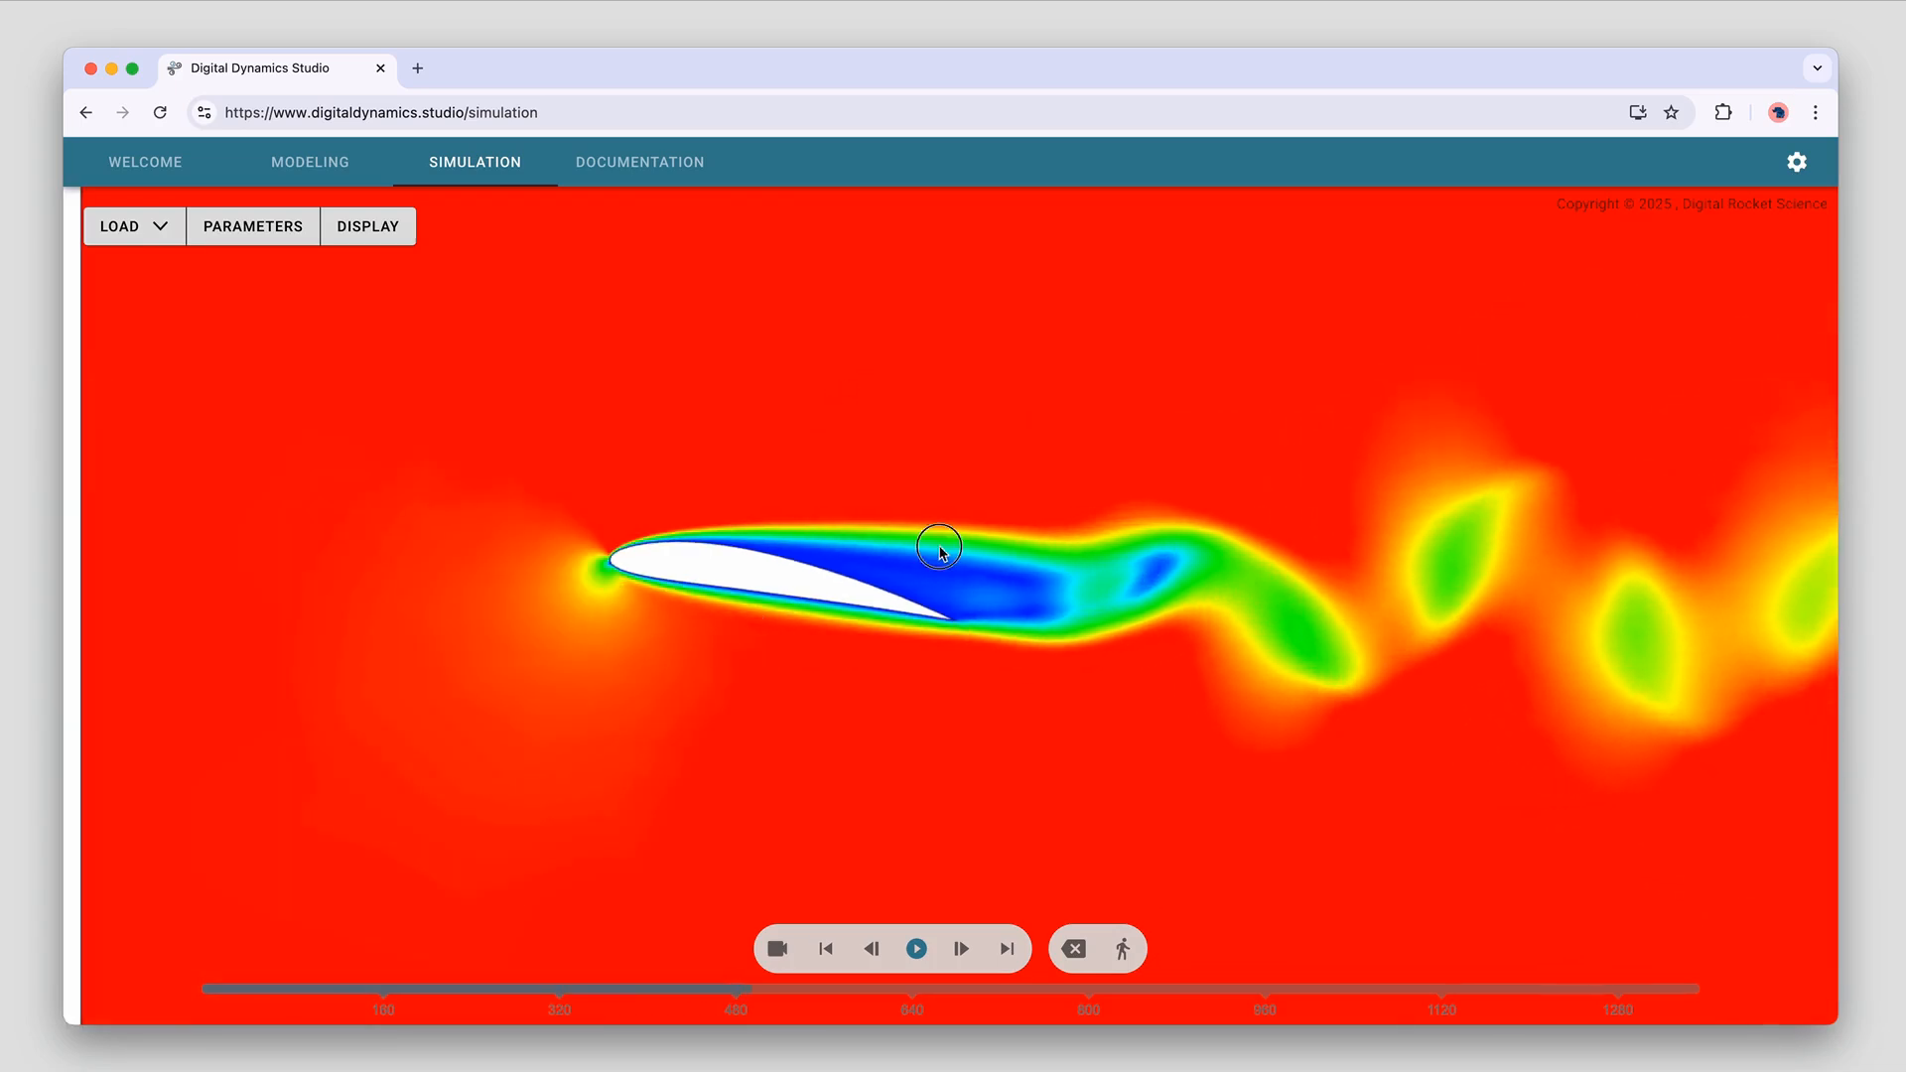
{"action": "left_click_drag", "start_coordinate": [937, 545], "coordinate": [653, 542]}
{"action": "left_click_drag", "start_coordinate": [679, 617], "coordinate": [641, 616]}
{"action": "scroll", "coordinate": [640, 616], "scroll_direction": "up", "scroll_amount": 2}
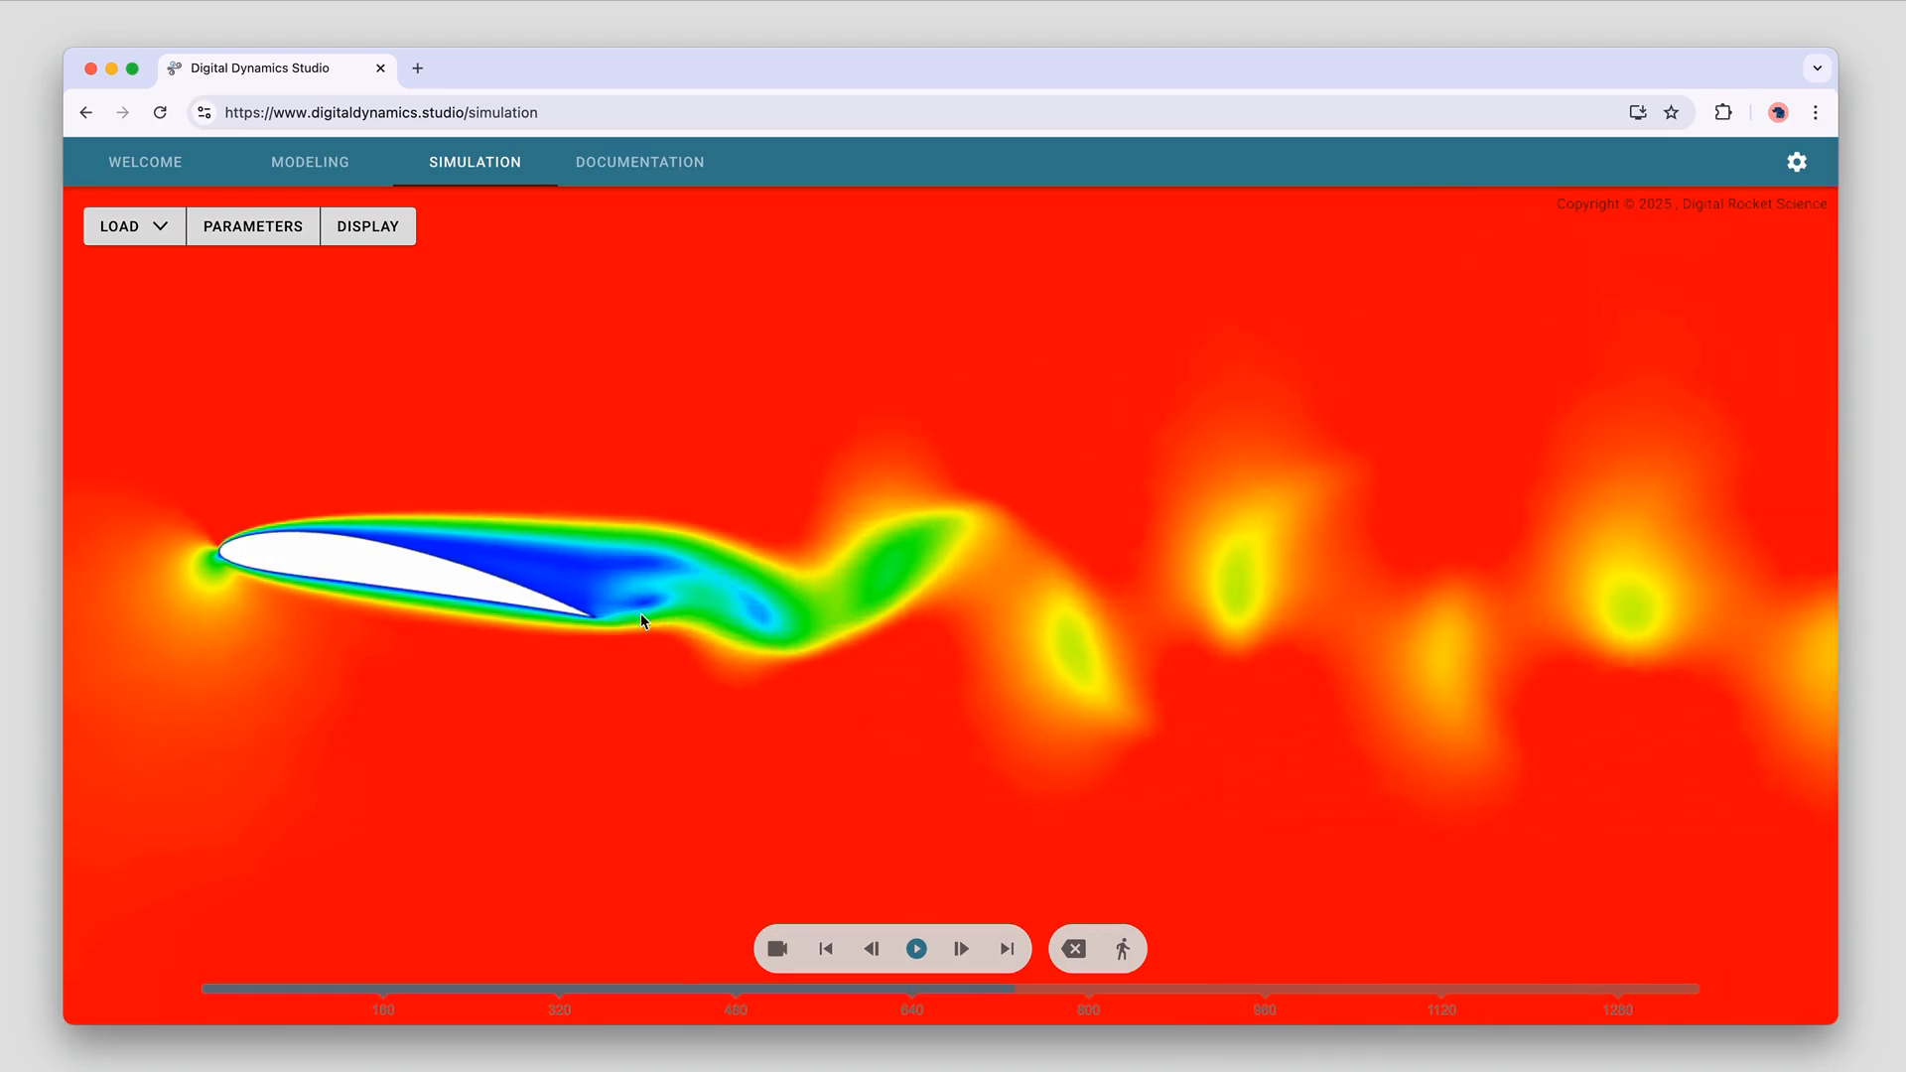
{"action": "scroll", "coordinate": [758, 669], "scroll_direction": "up", "scroll_amount": 1}
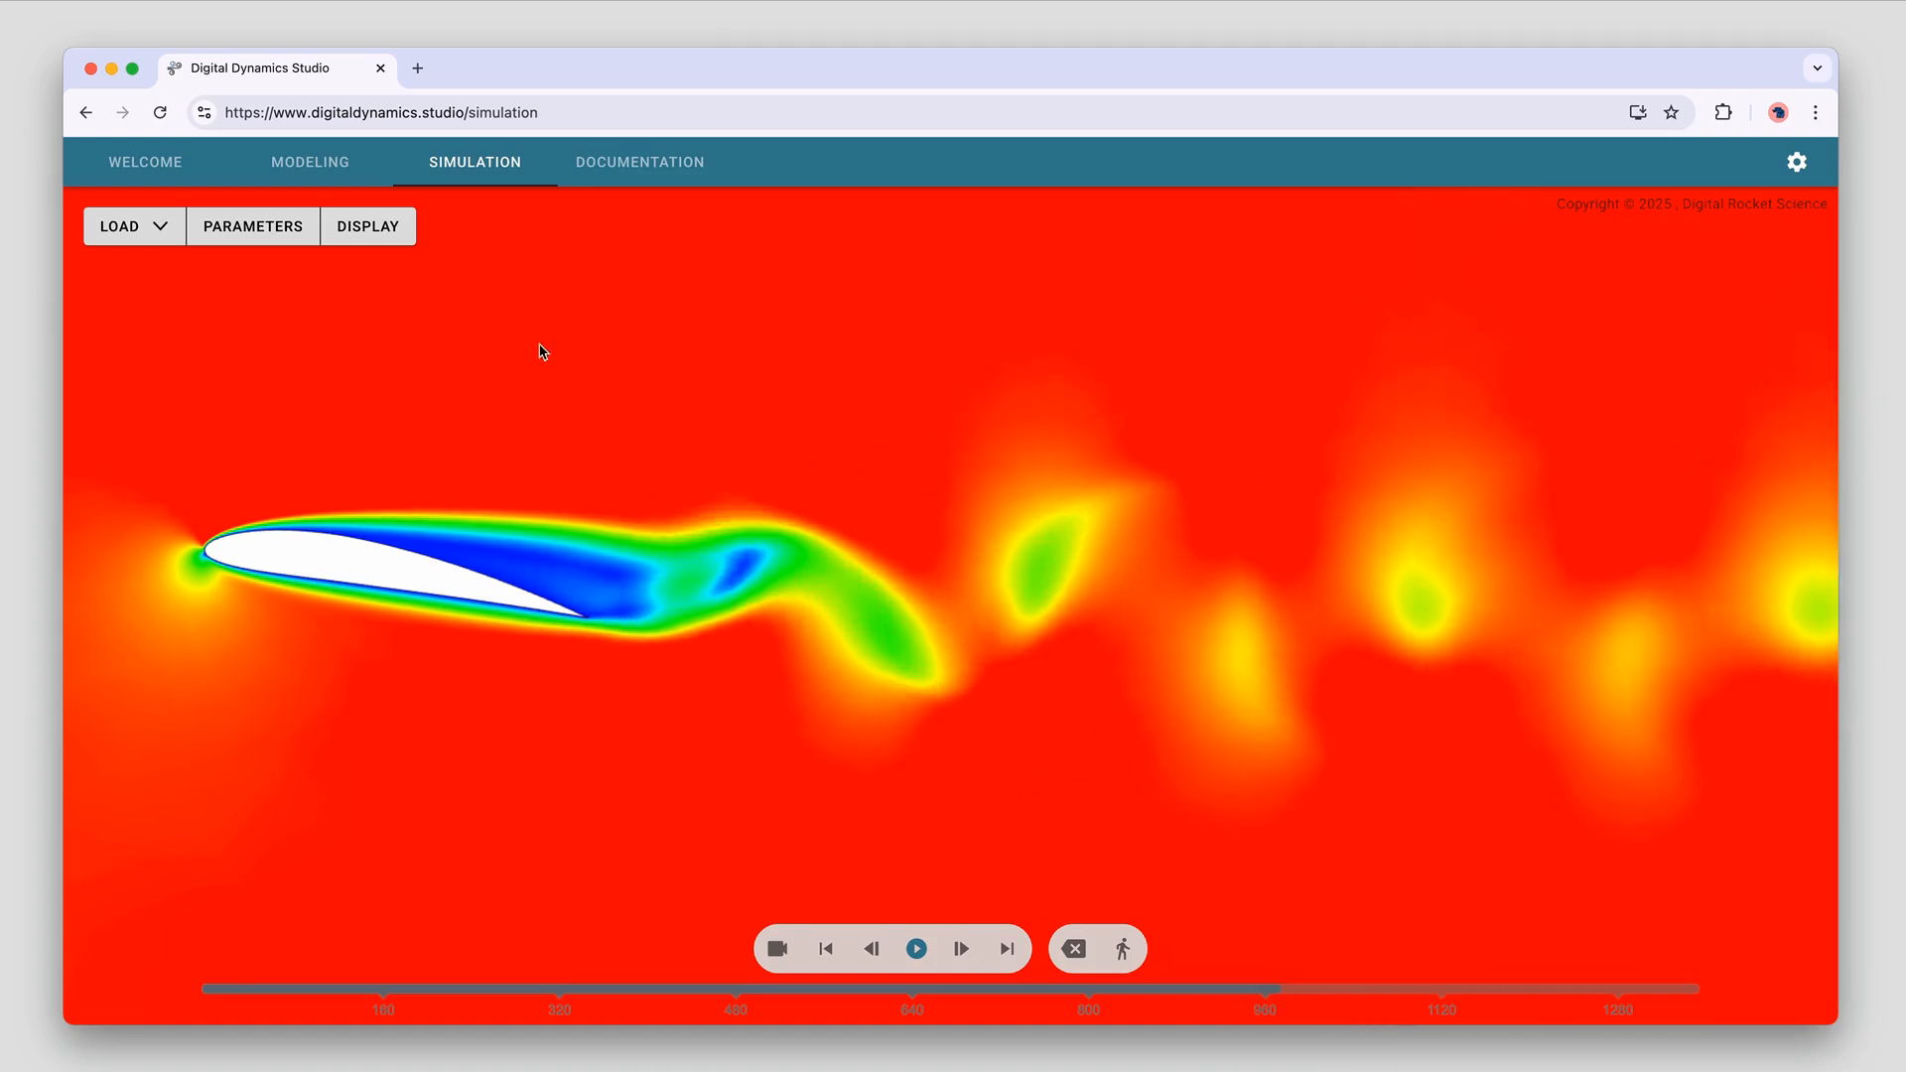
{"action": "left_click", "coordinate": [359, 226]}
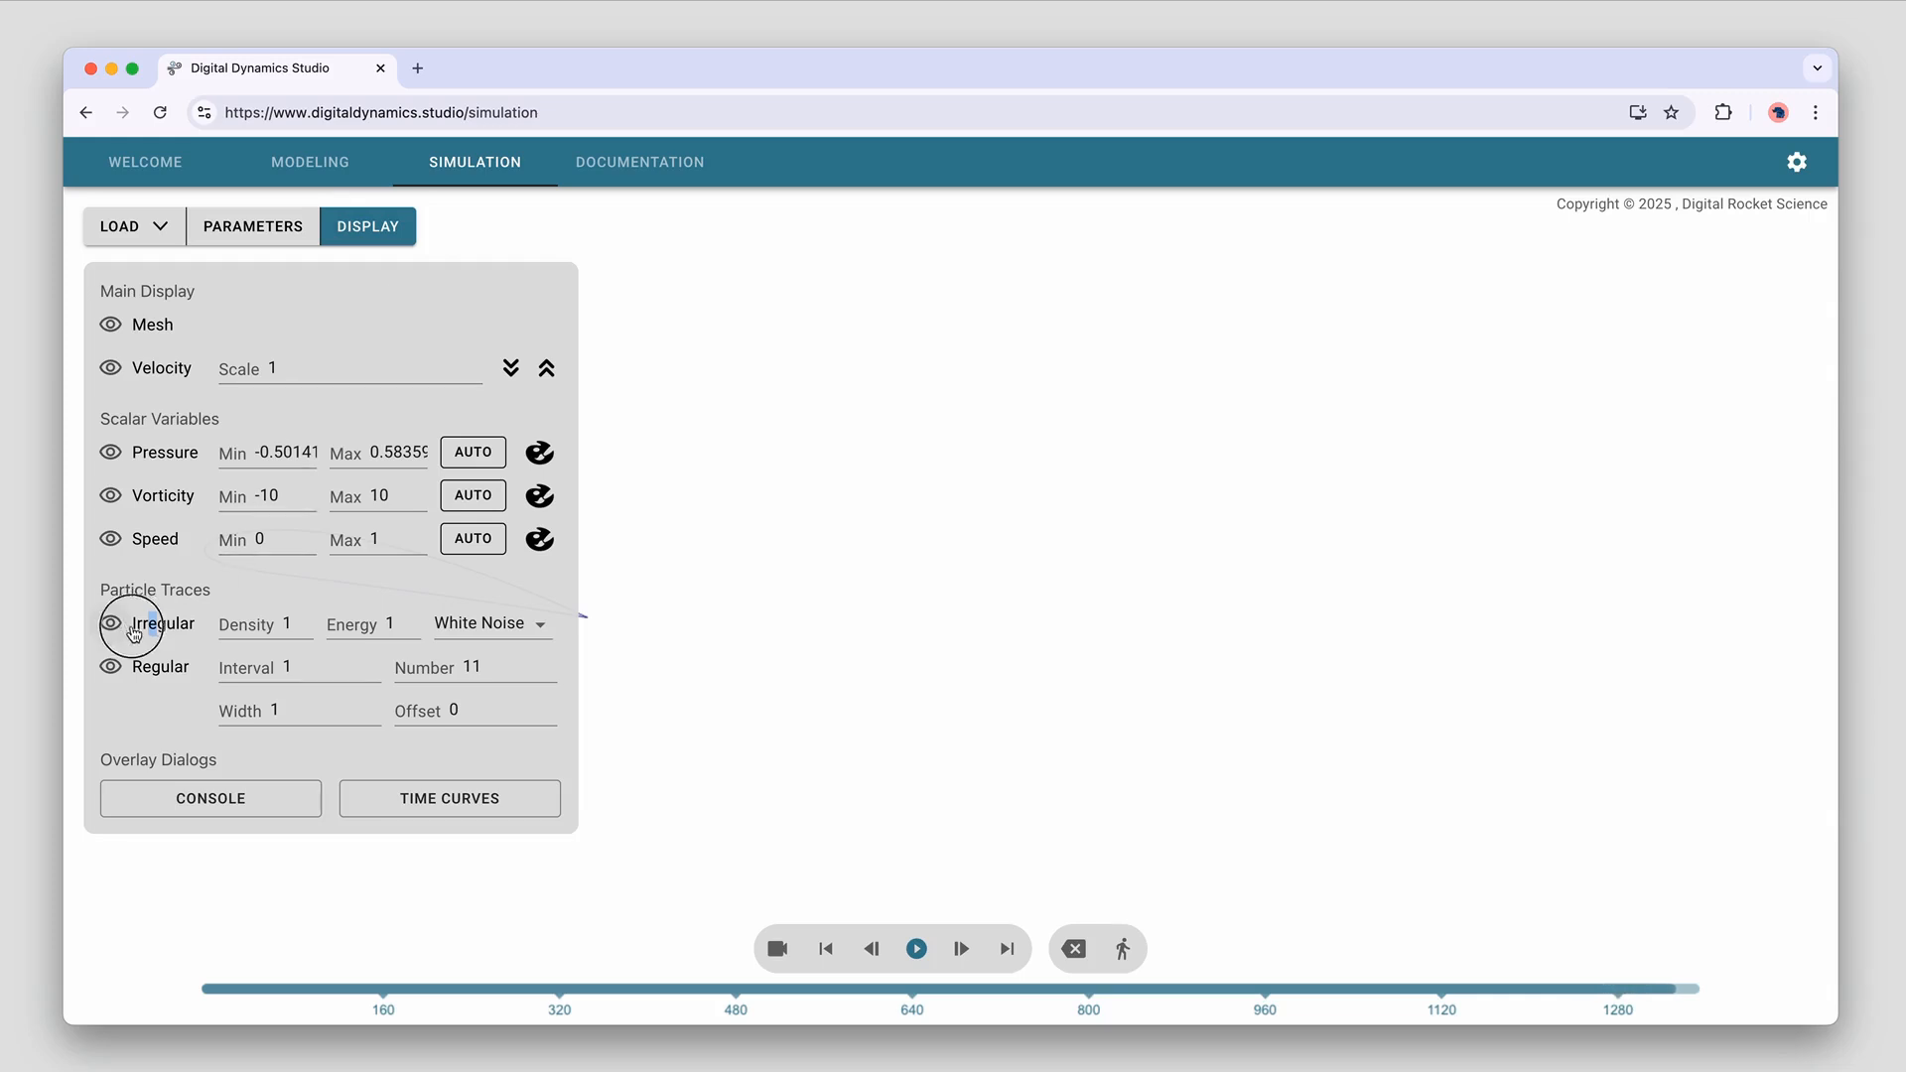
Display the irregular particle traces, framing the airfoil and its vortex street
{"action": "left_click", "coordinate": [399, 228]}
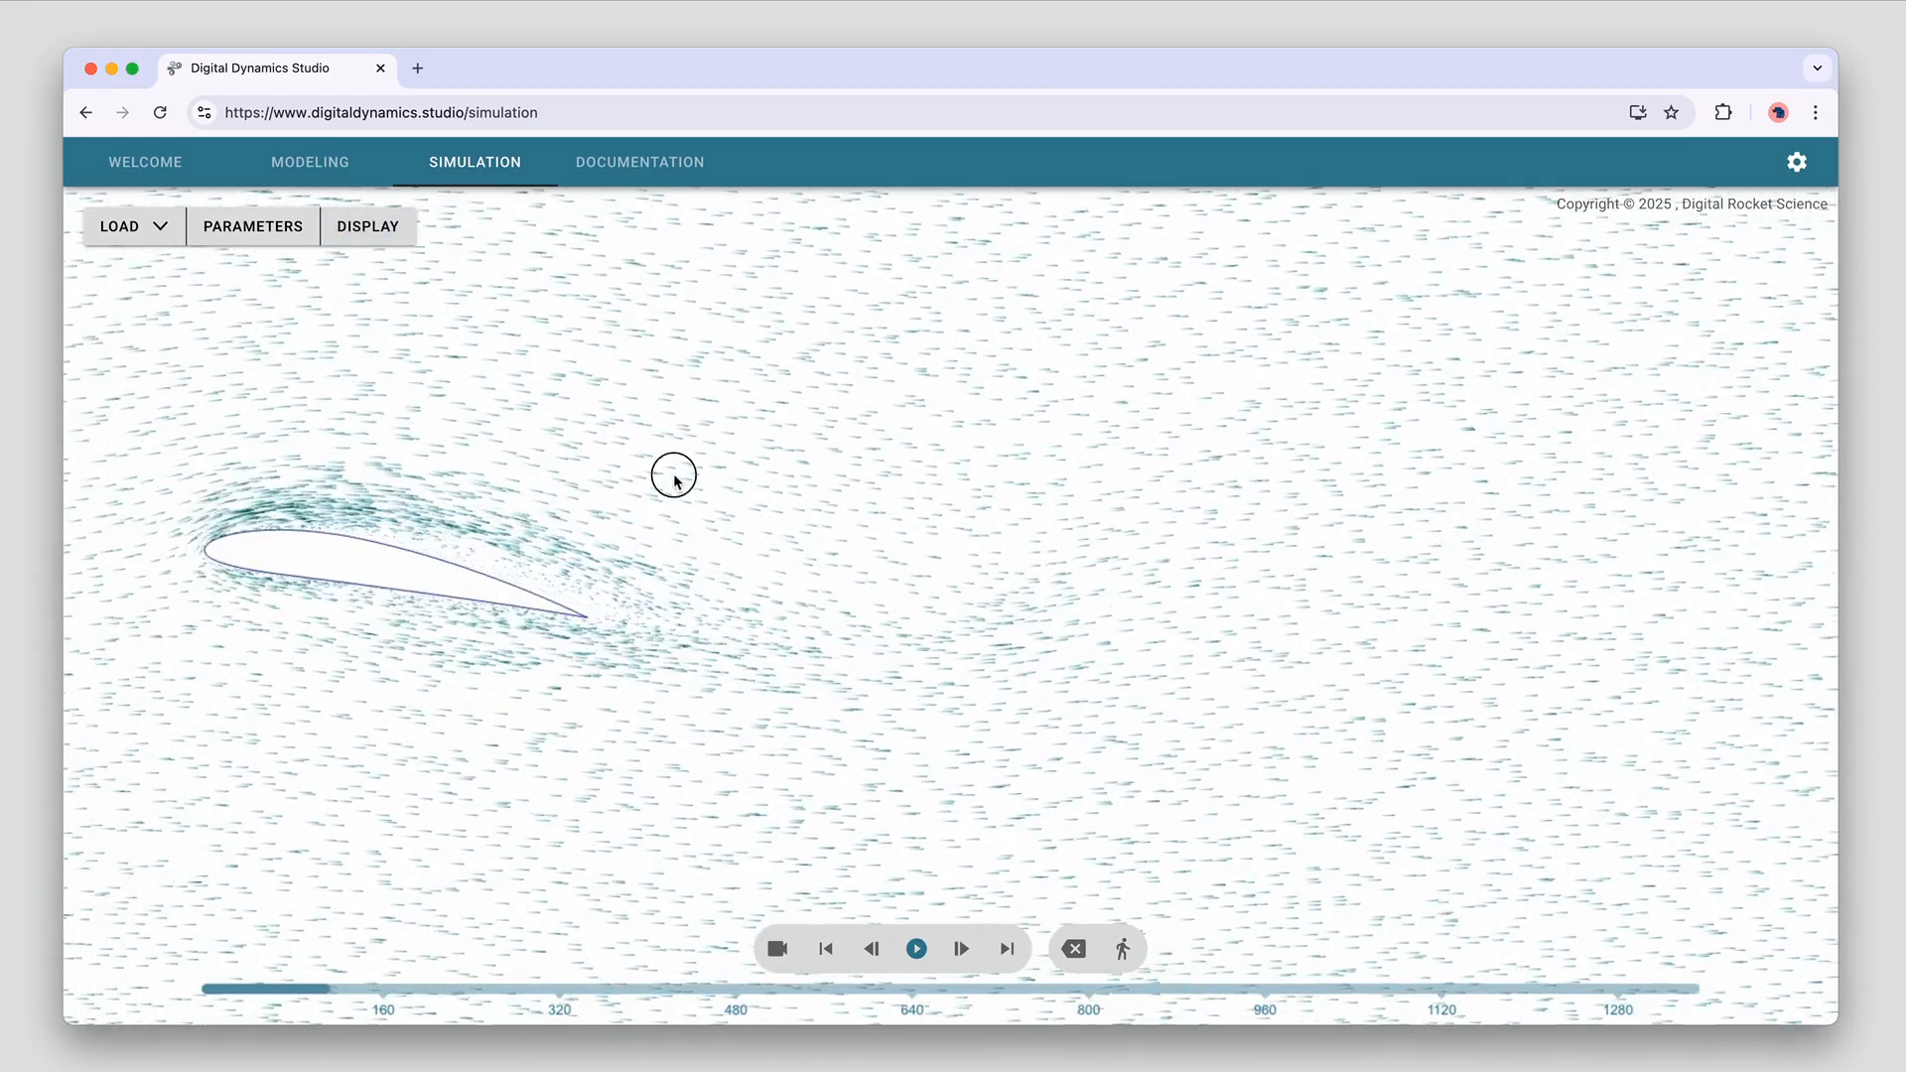
{"action": "scroll", "coordinate": [899, 461], "scroll_direction": "up", "scroll_amount": 3}
{"action": "scroll", "coordinate": [899, 461], "scroll_direction": "down", "scroll_amount": 5}
{"action": "left_click_drag", "start_coordinate": [899, 461], "coordinate": [655, 463]}
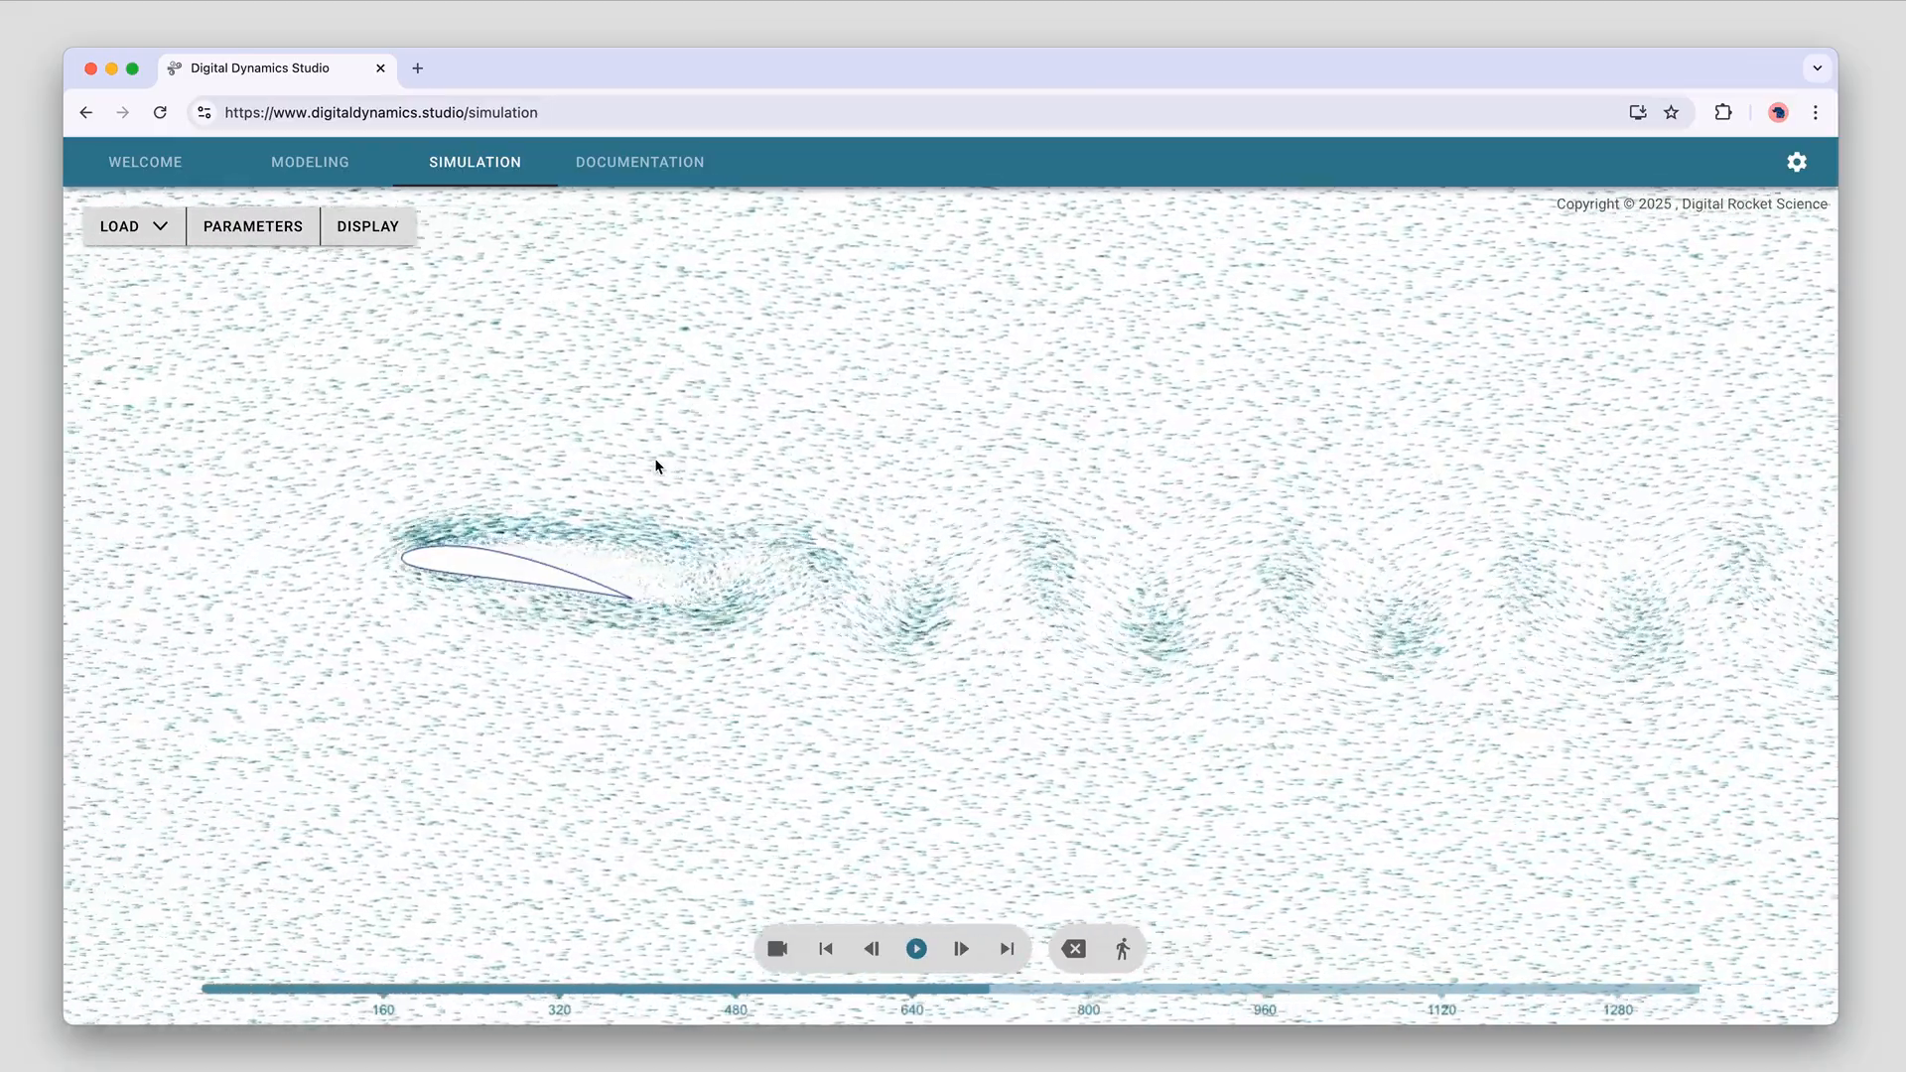
{"action": "scroll", "coordinate": [705, 435], "scroll_direction": "up", "scroll_amount": 5}
{"action": "left_click_drag", "start_coordinate": [676, 449], "coordinate": [1237, 492]}
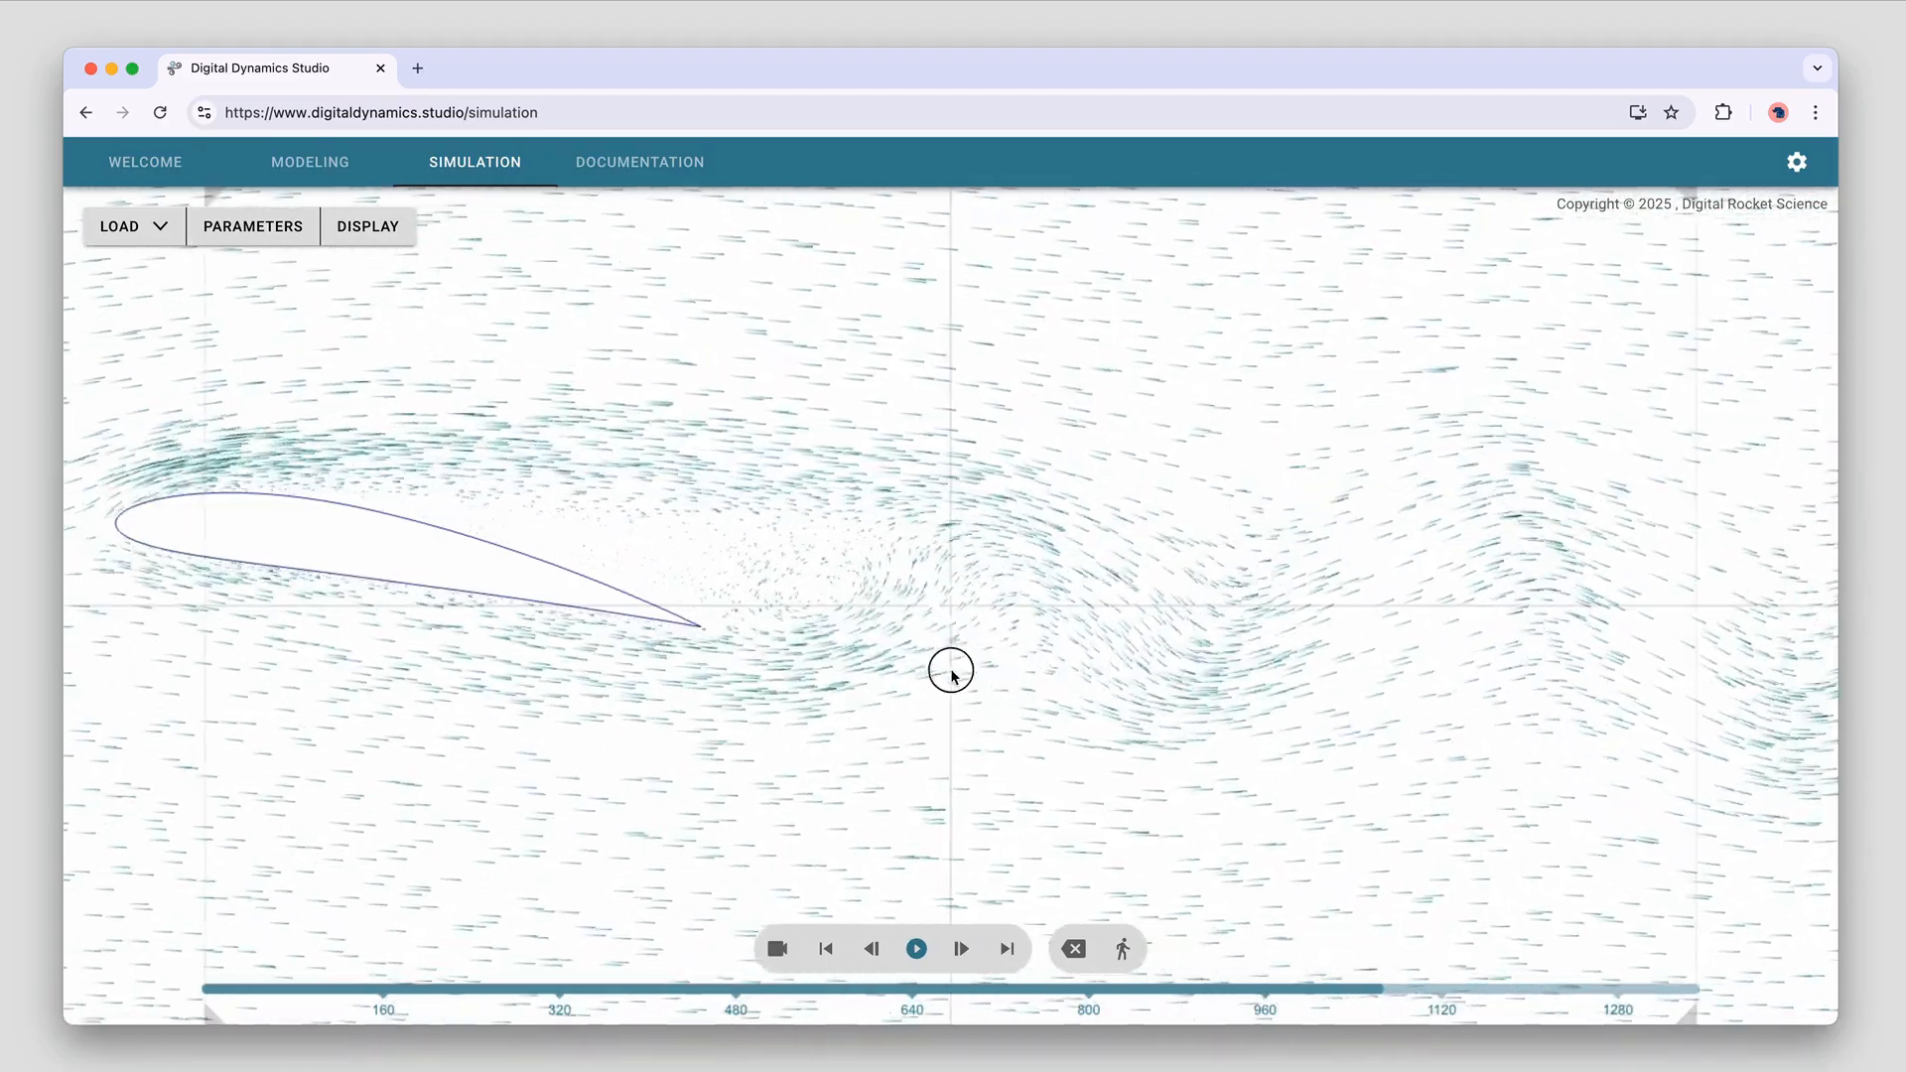
{"action": "left_click_drag", "start_coordinate": [950, 668], "coordinate": [983, 679]}
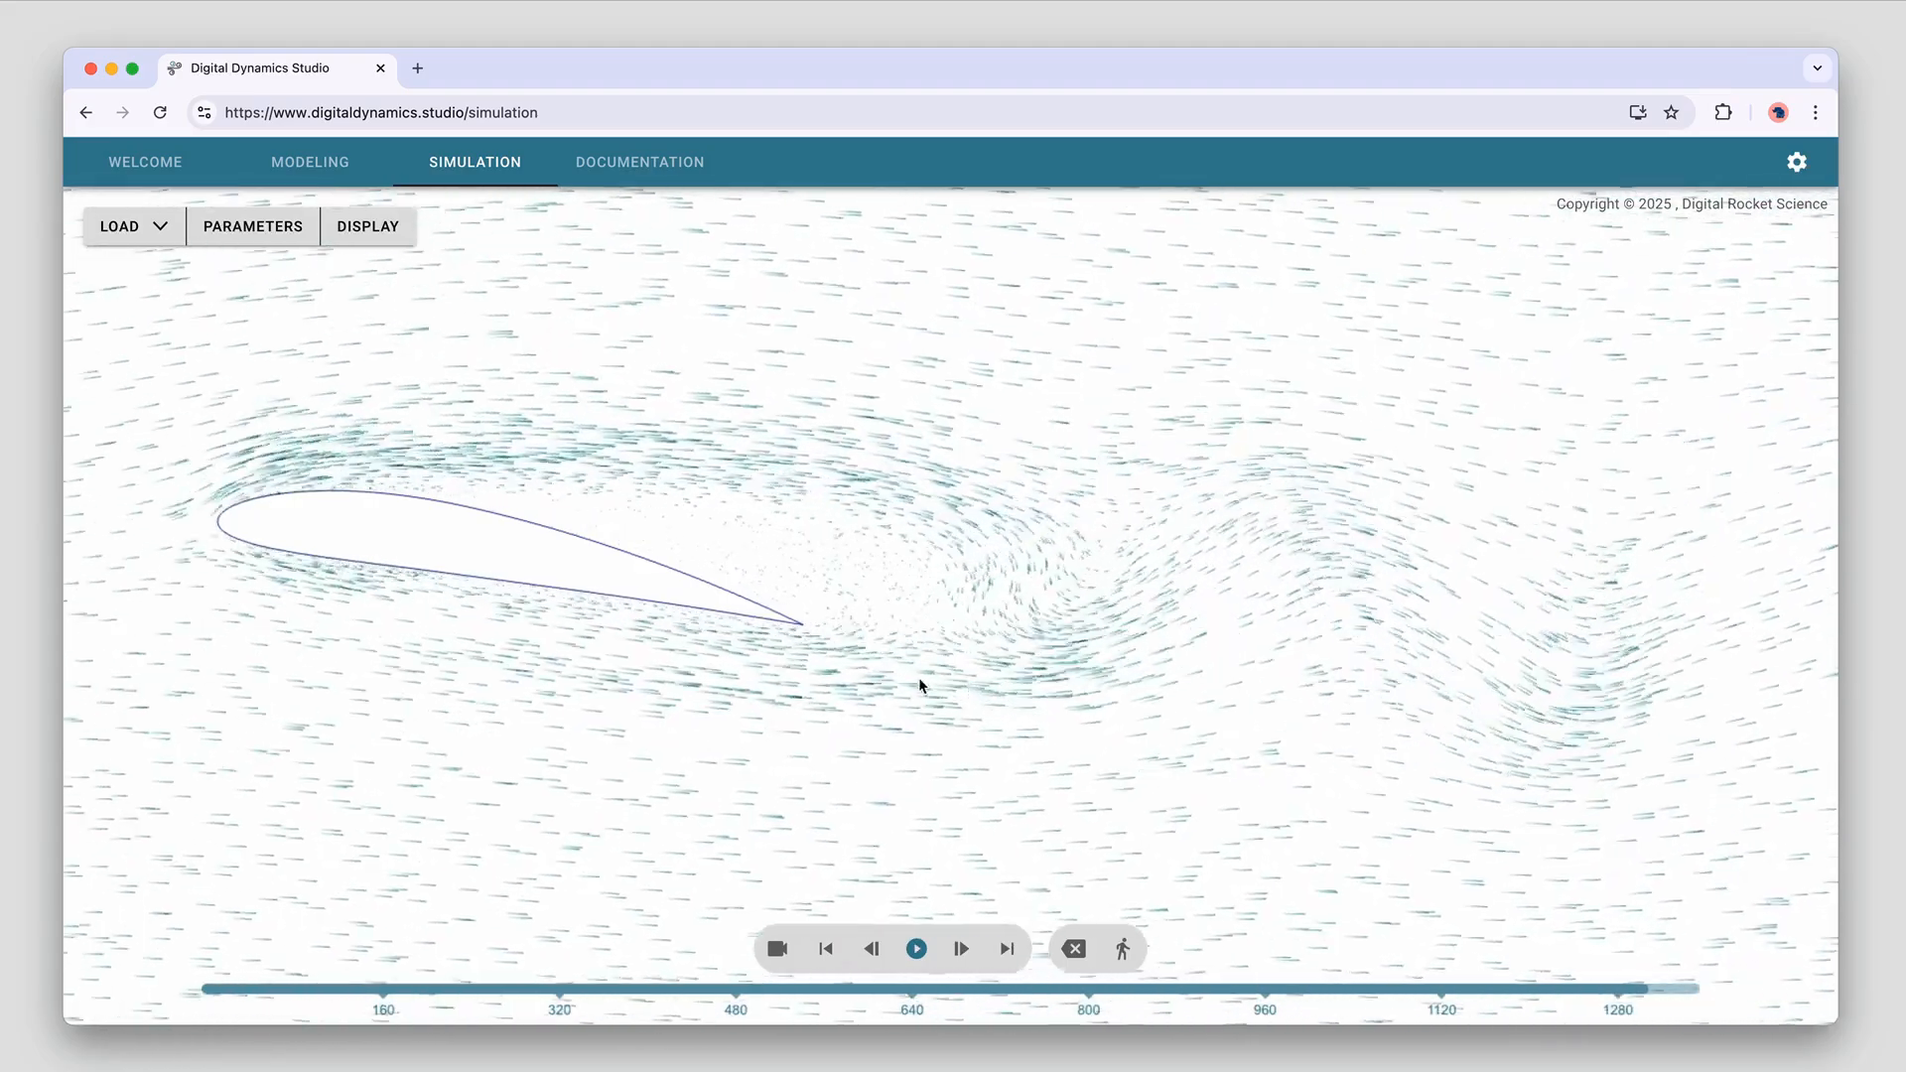
Switch to regular particle traces with a width of 0.5
{"action": "left_click", "coordinate": [268, 226]}
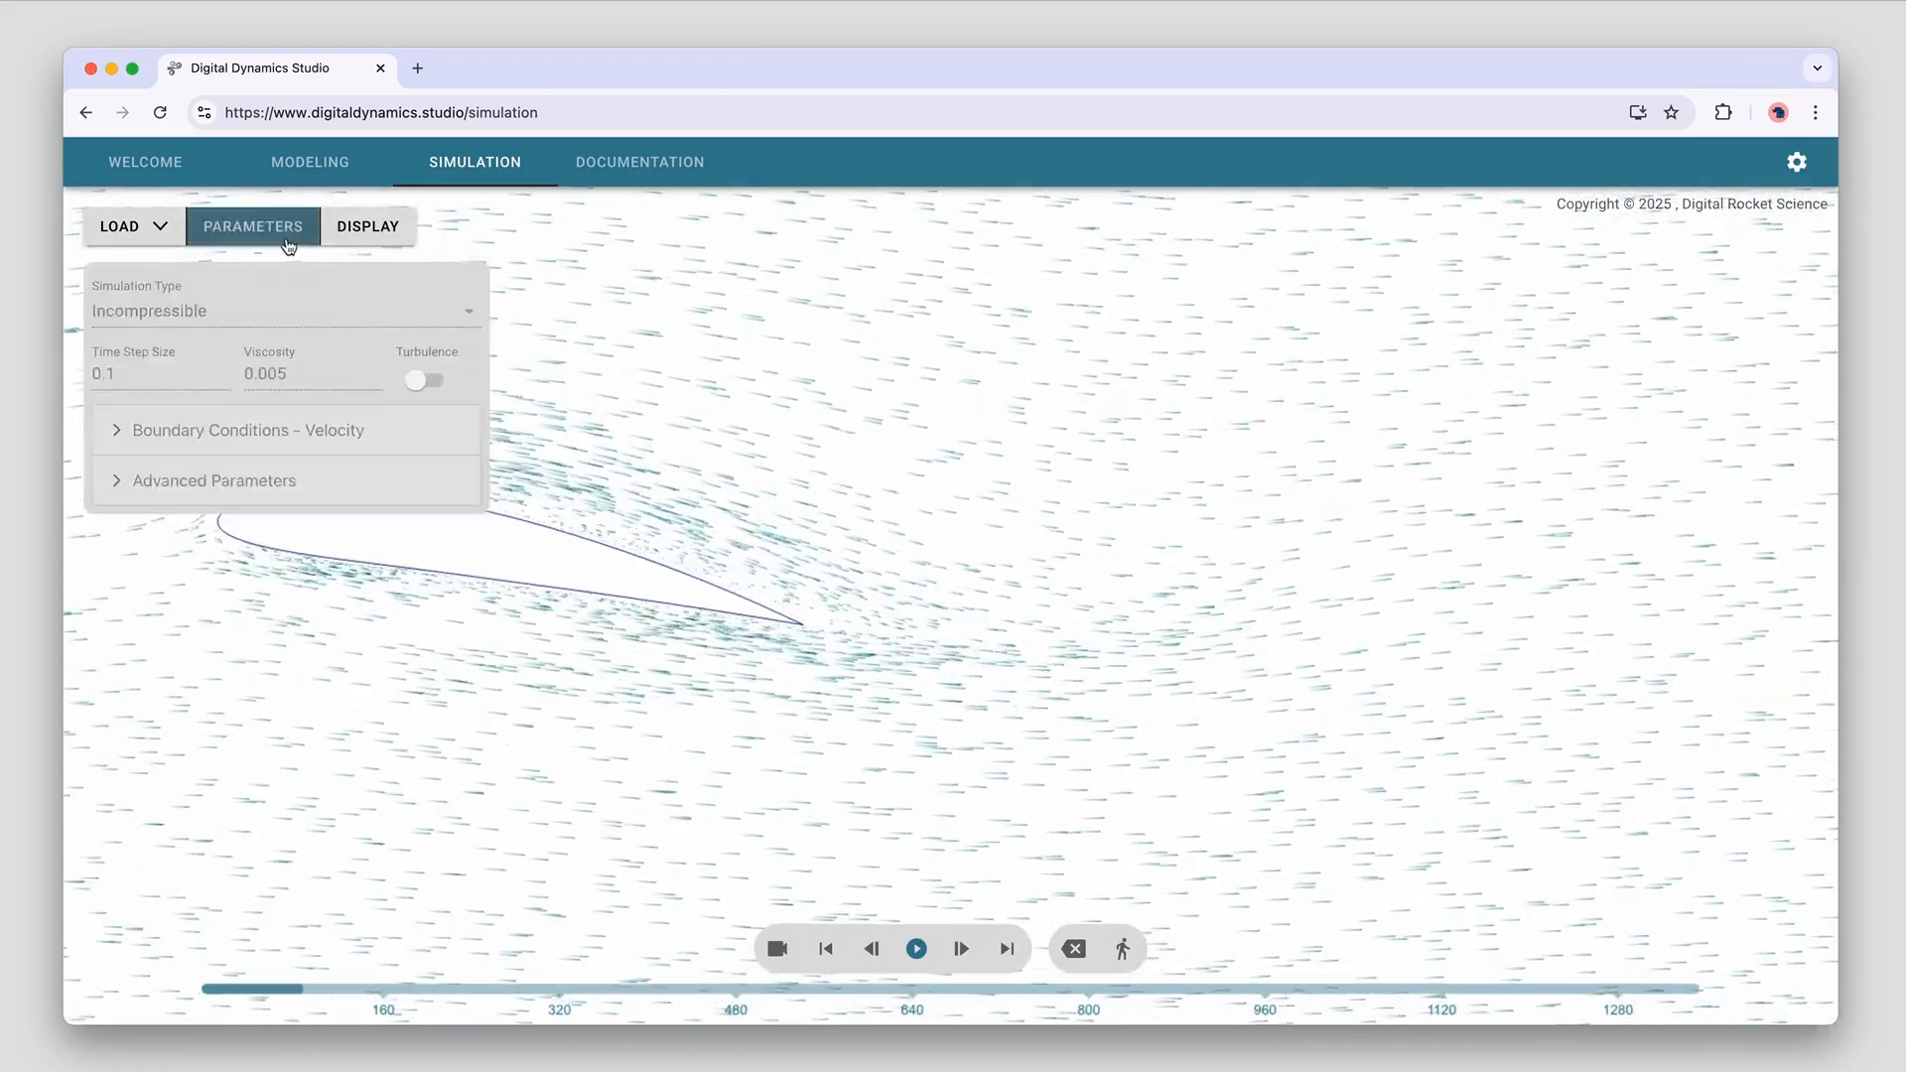
{"action": "left_click", "coordinate": [383, 225]}
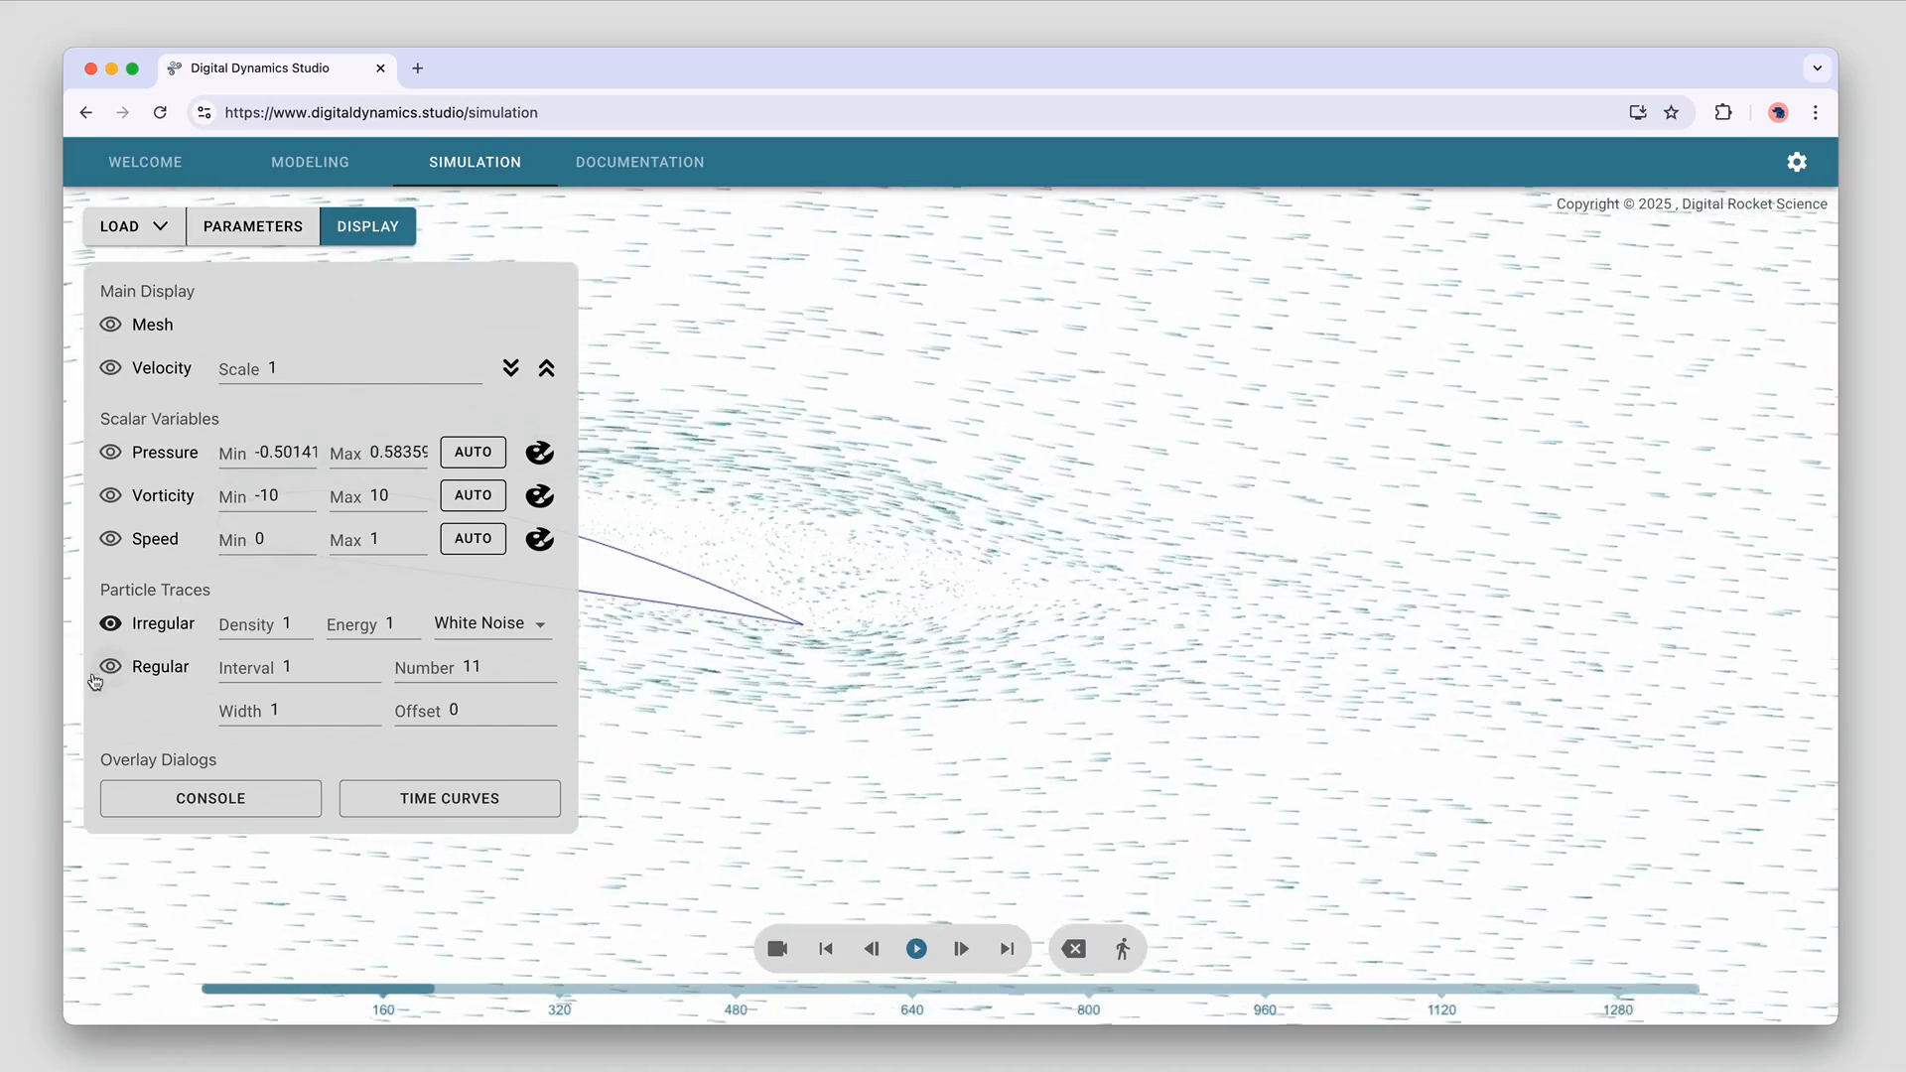
{"action": "left_click", "coordinate": [120, 627]}
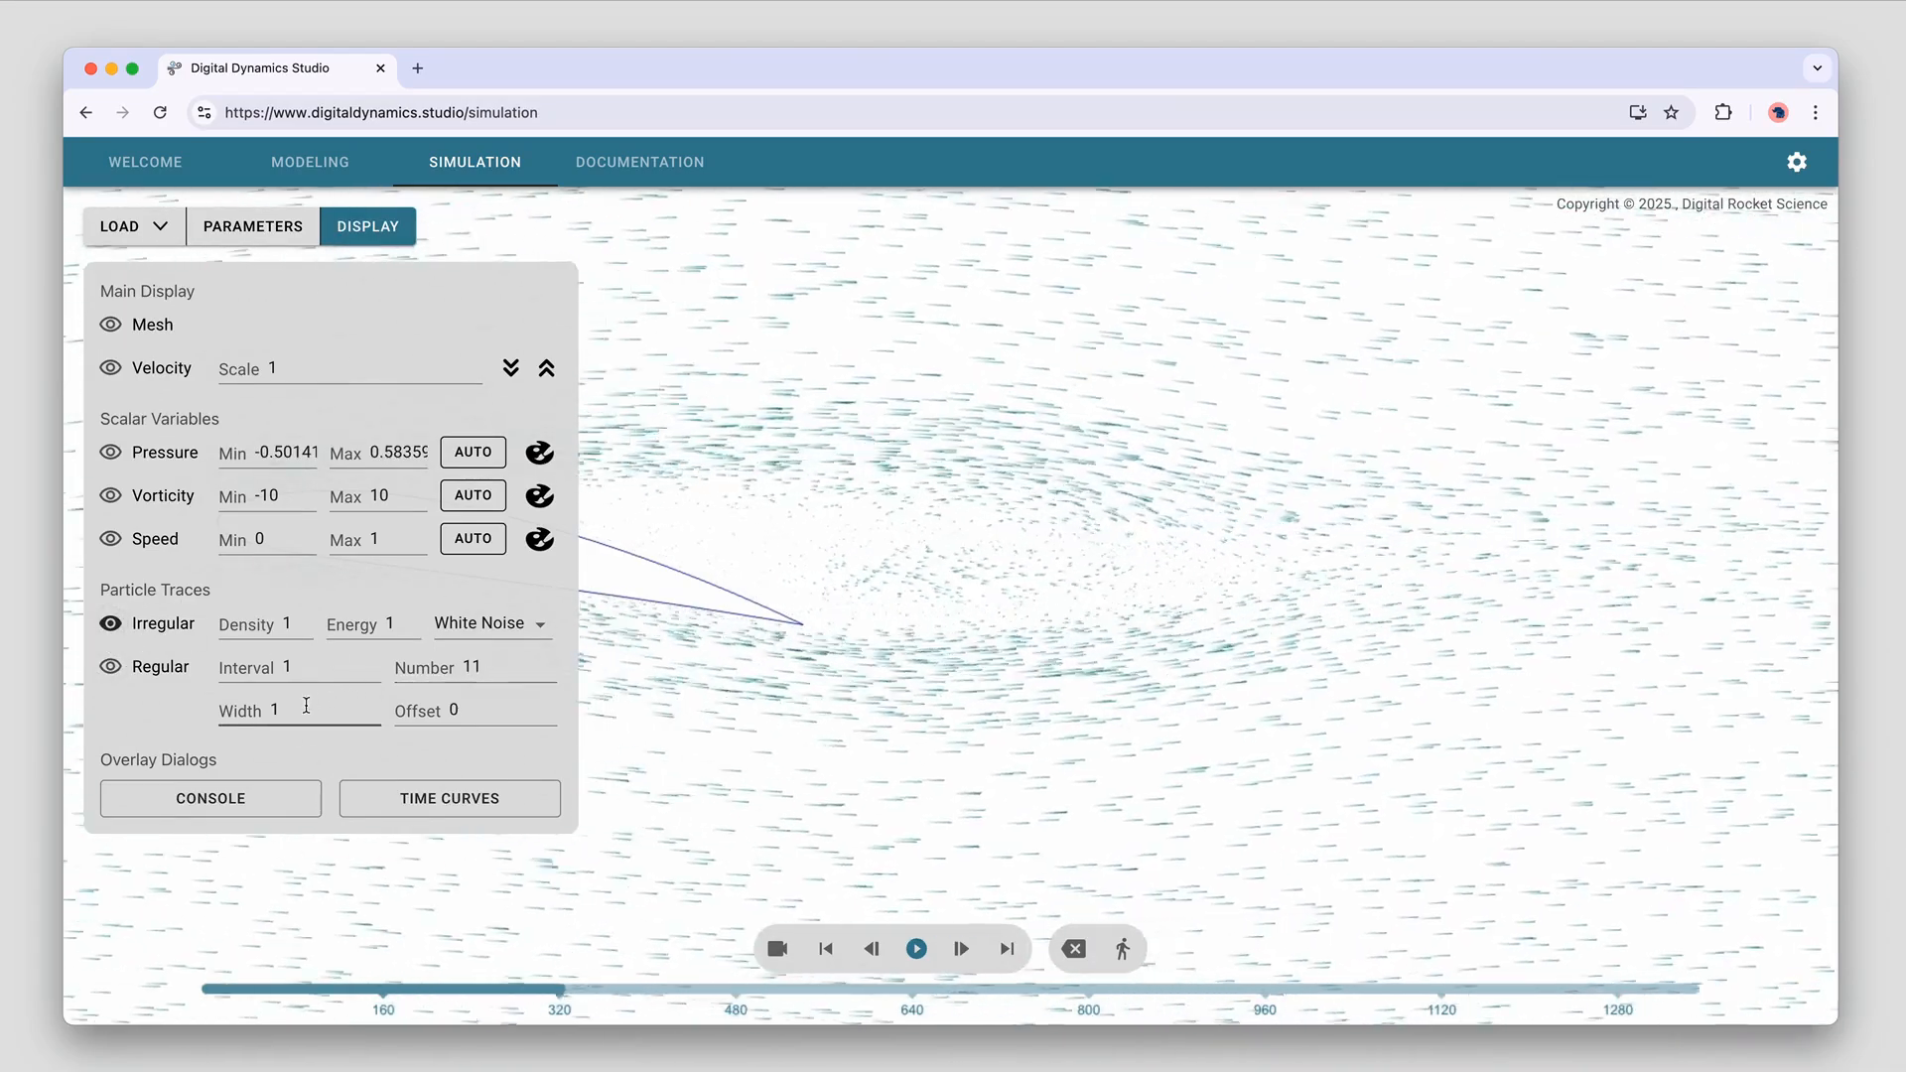
{"action": "left_click_drag", "start_coordinate": [306, 708], "coordinate": [232, 698]}
{"action": "type", "text": "0.5"}
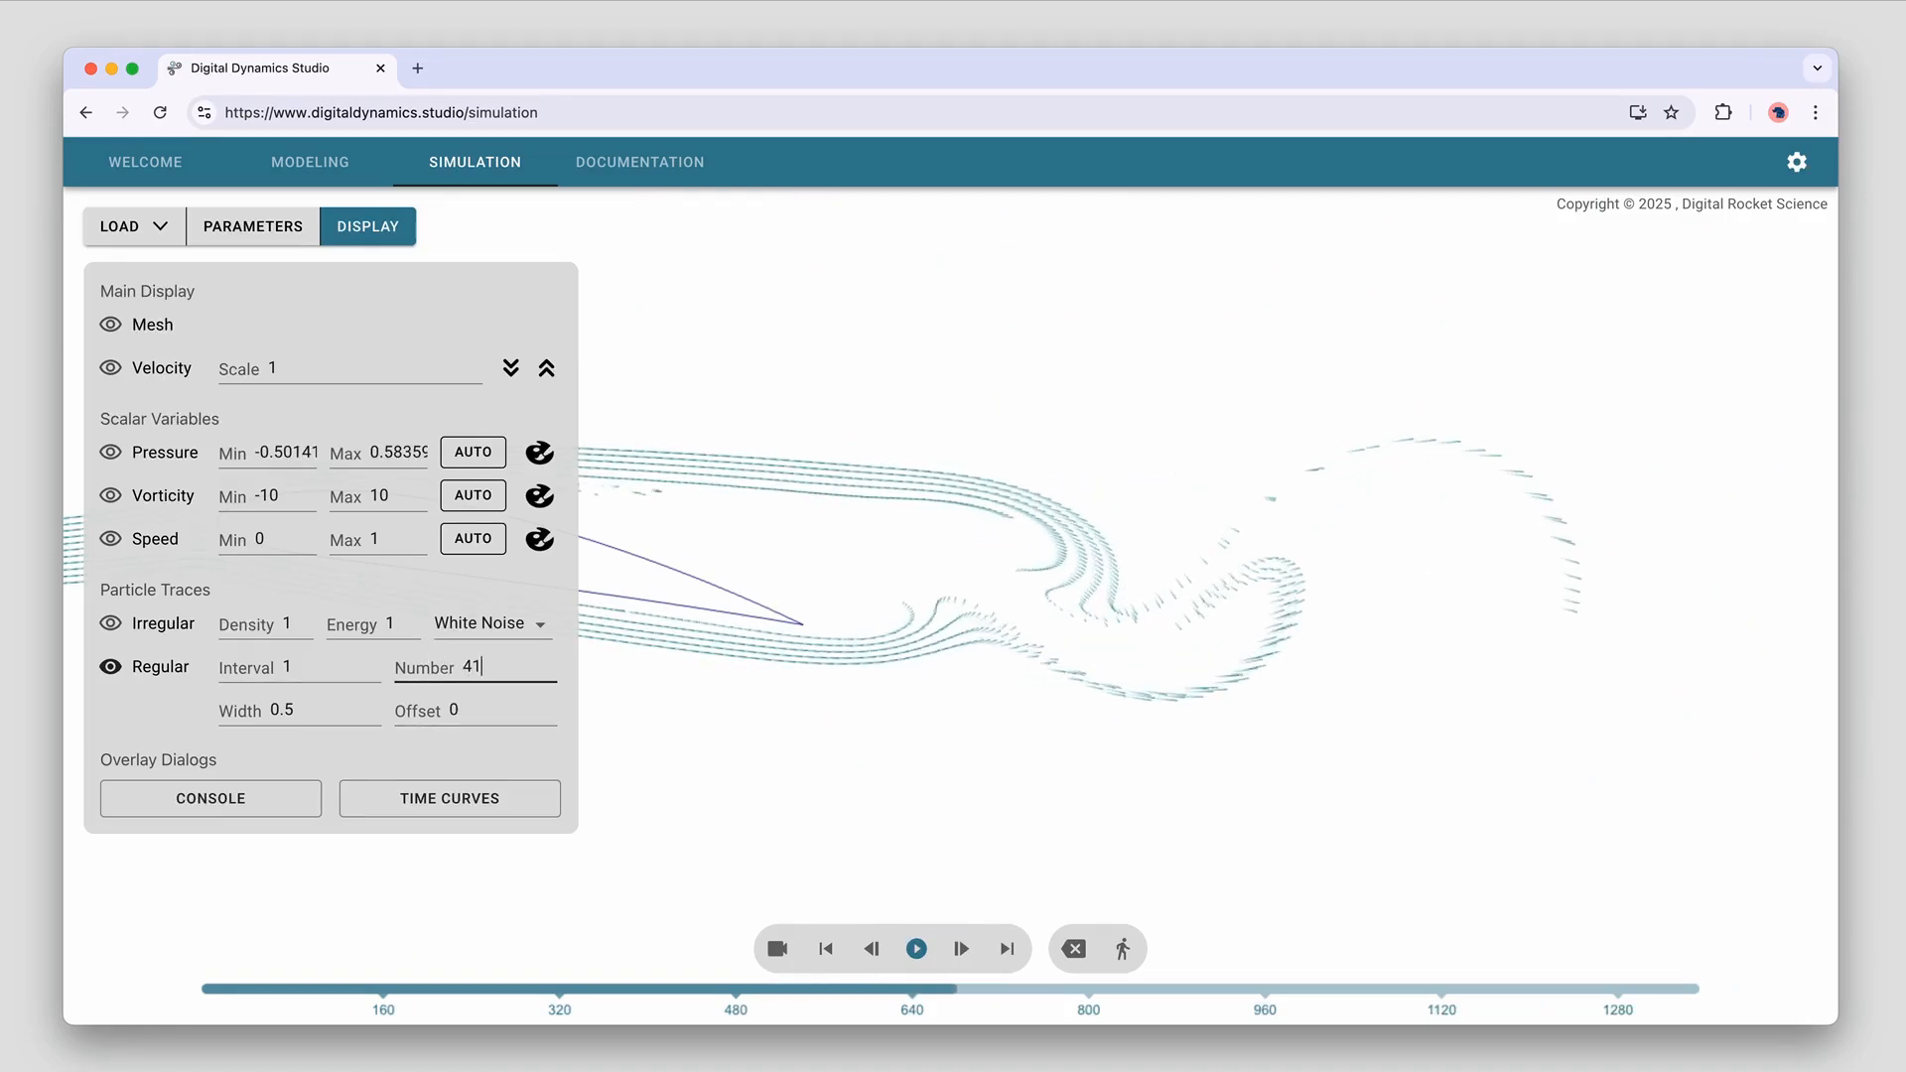
{"action": "left_click", "coordinate": [392, 237]}
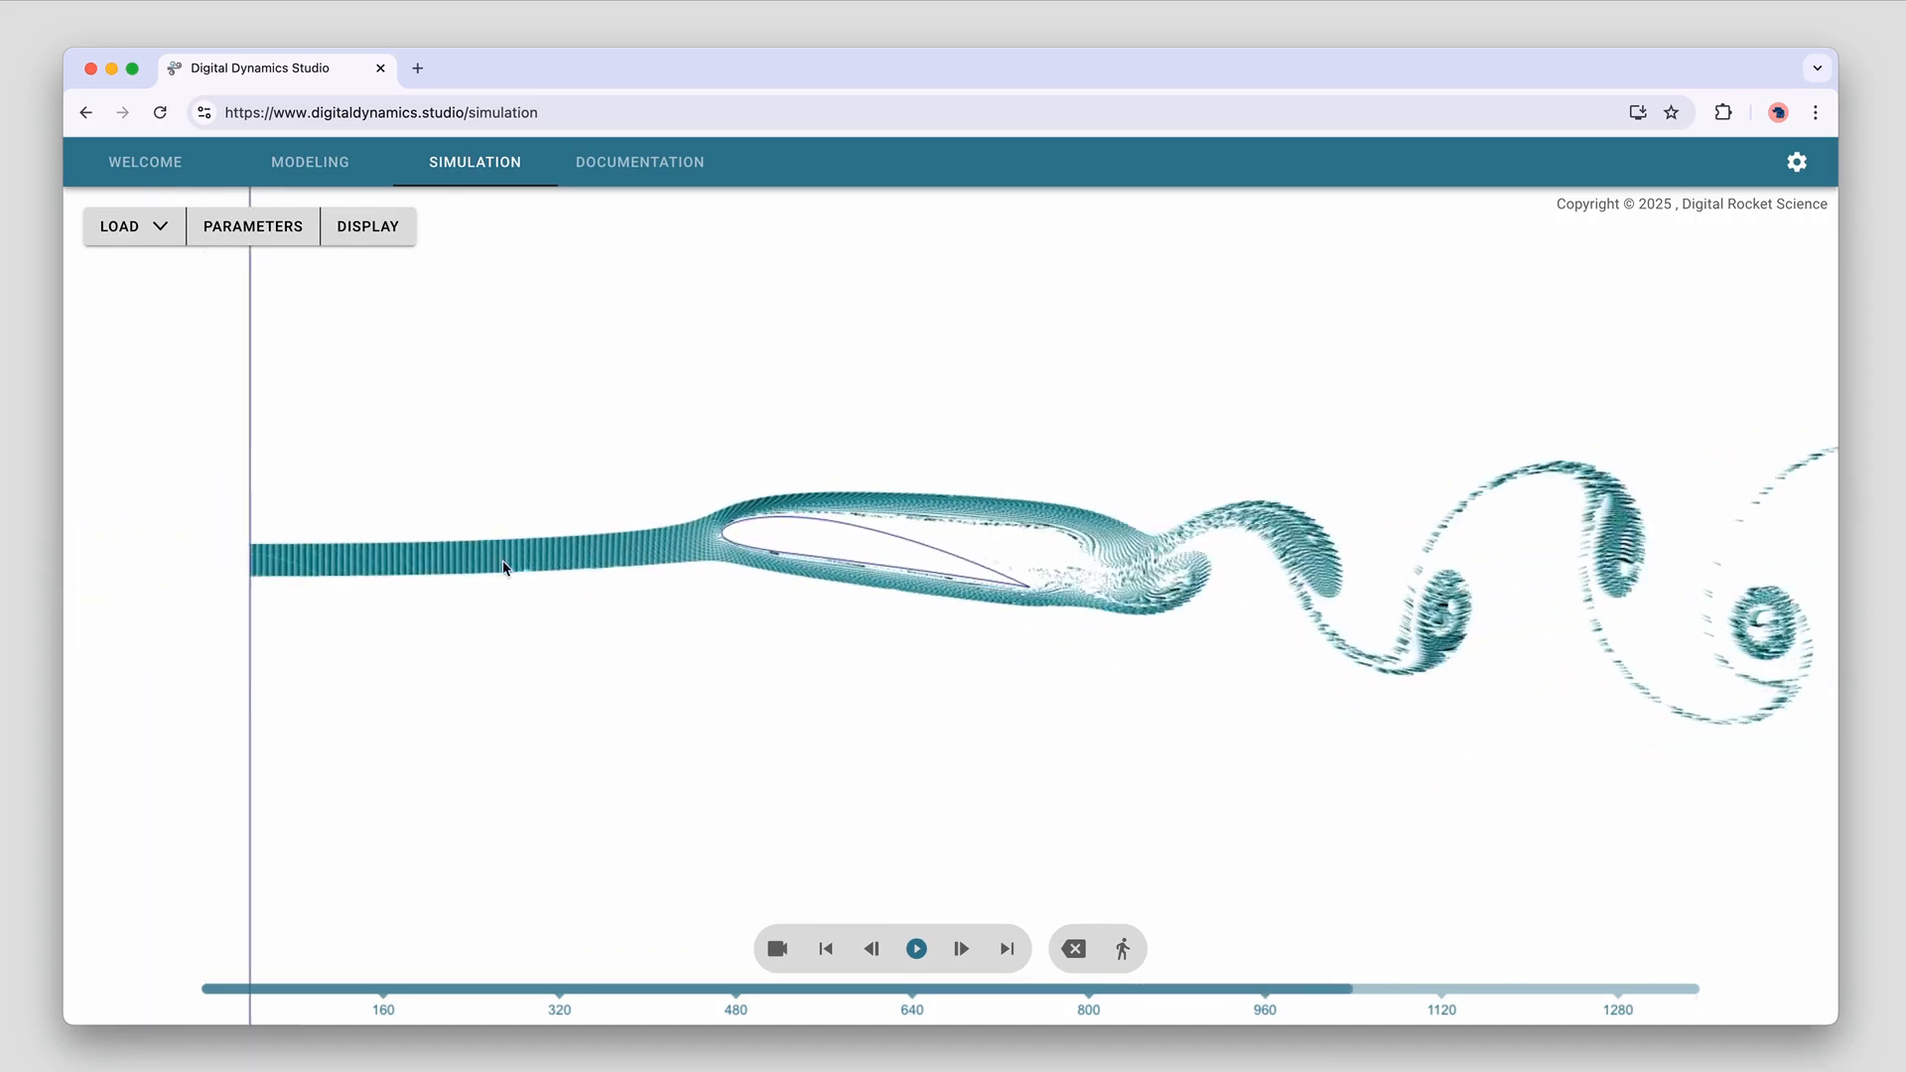
Zoom and pan around the airfoil to watch the streak traces
{"action": "scroll", "coordinate": [528, 580], "scroll_direction": "up", "scroll_amount": 3}
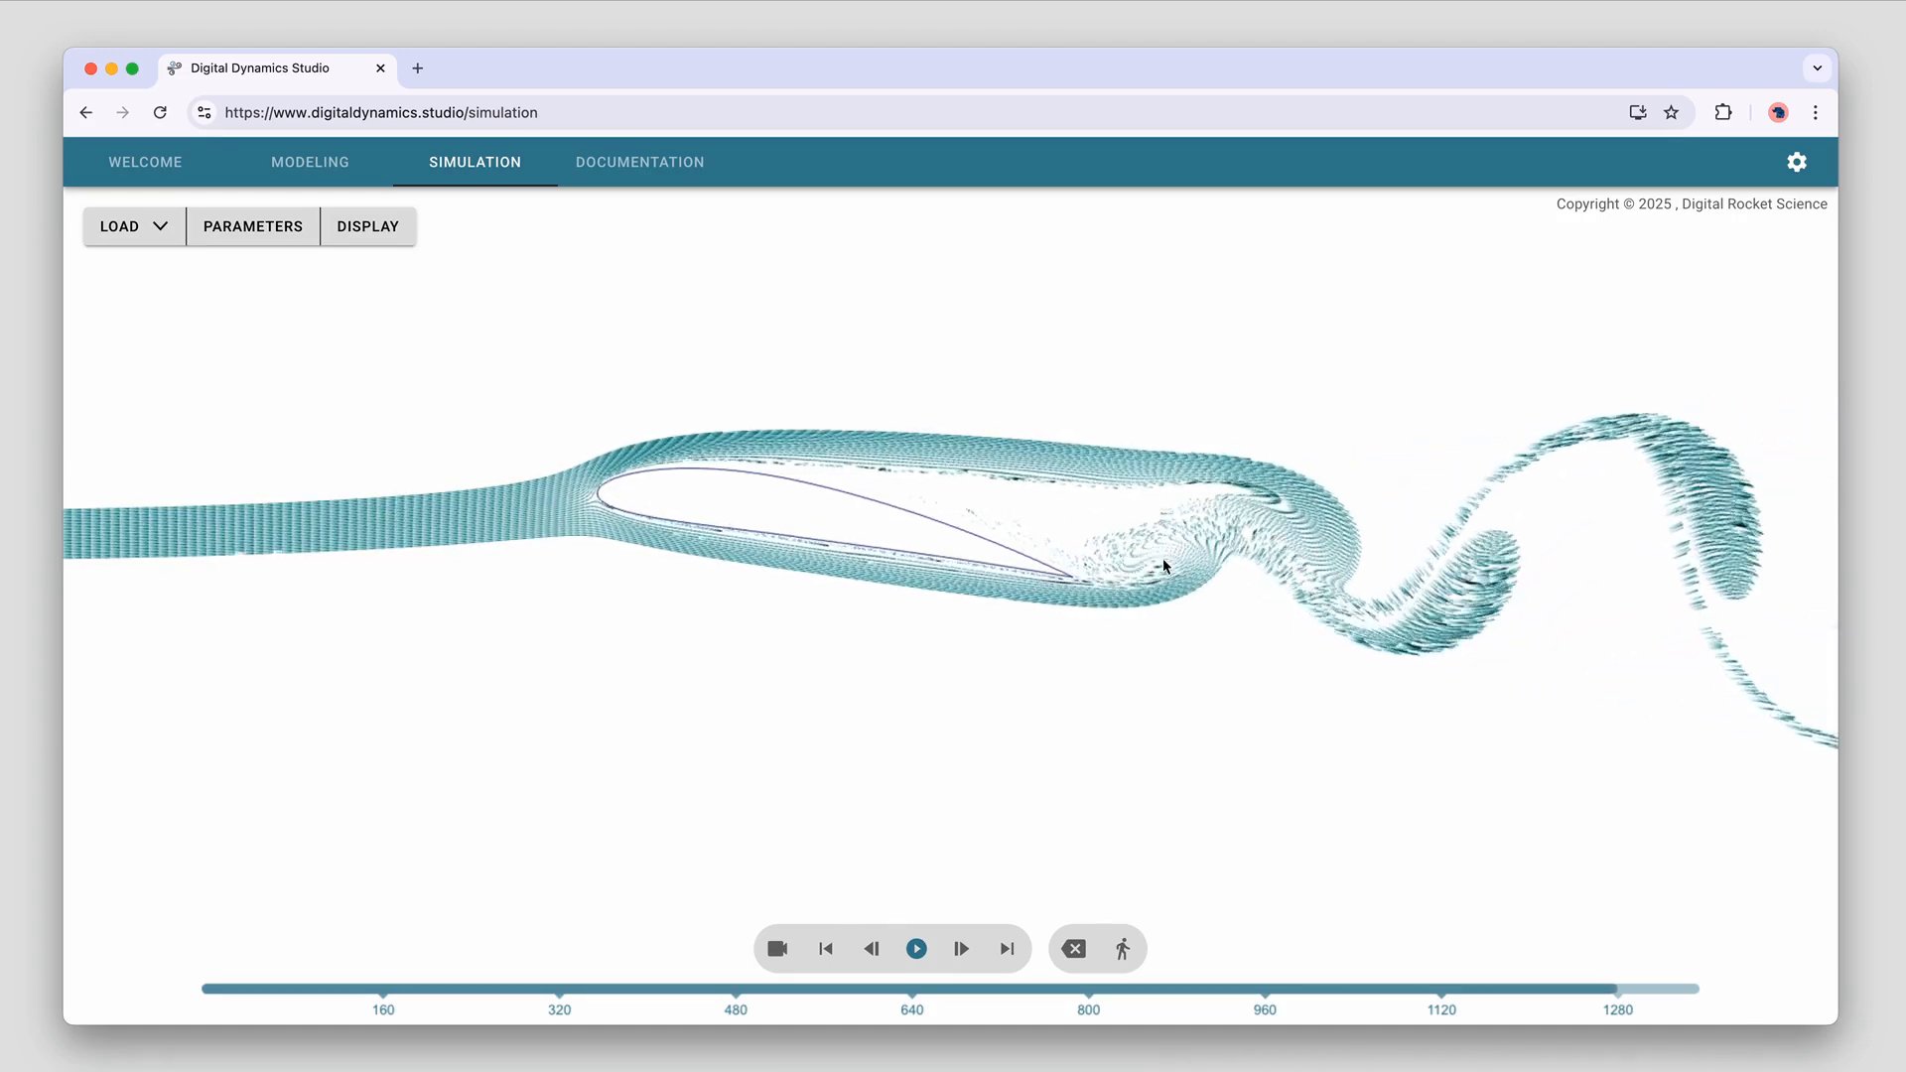
{"action": "left_click_drag", "start_coordinate": [1164, 559], "coordinate": [976, 599]}
{"action": "scroll", "coordinate": [976, 599], "scroll_direction": "up", "scroll_amount": 3}
{"action": "scroll", "coordinate": [977, 598], "scroll_direction": "down", "scroll_amount": 2}
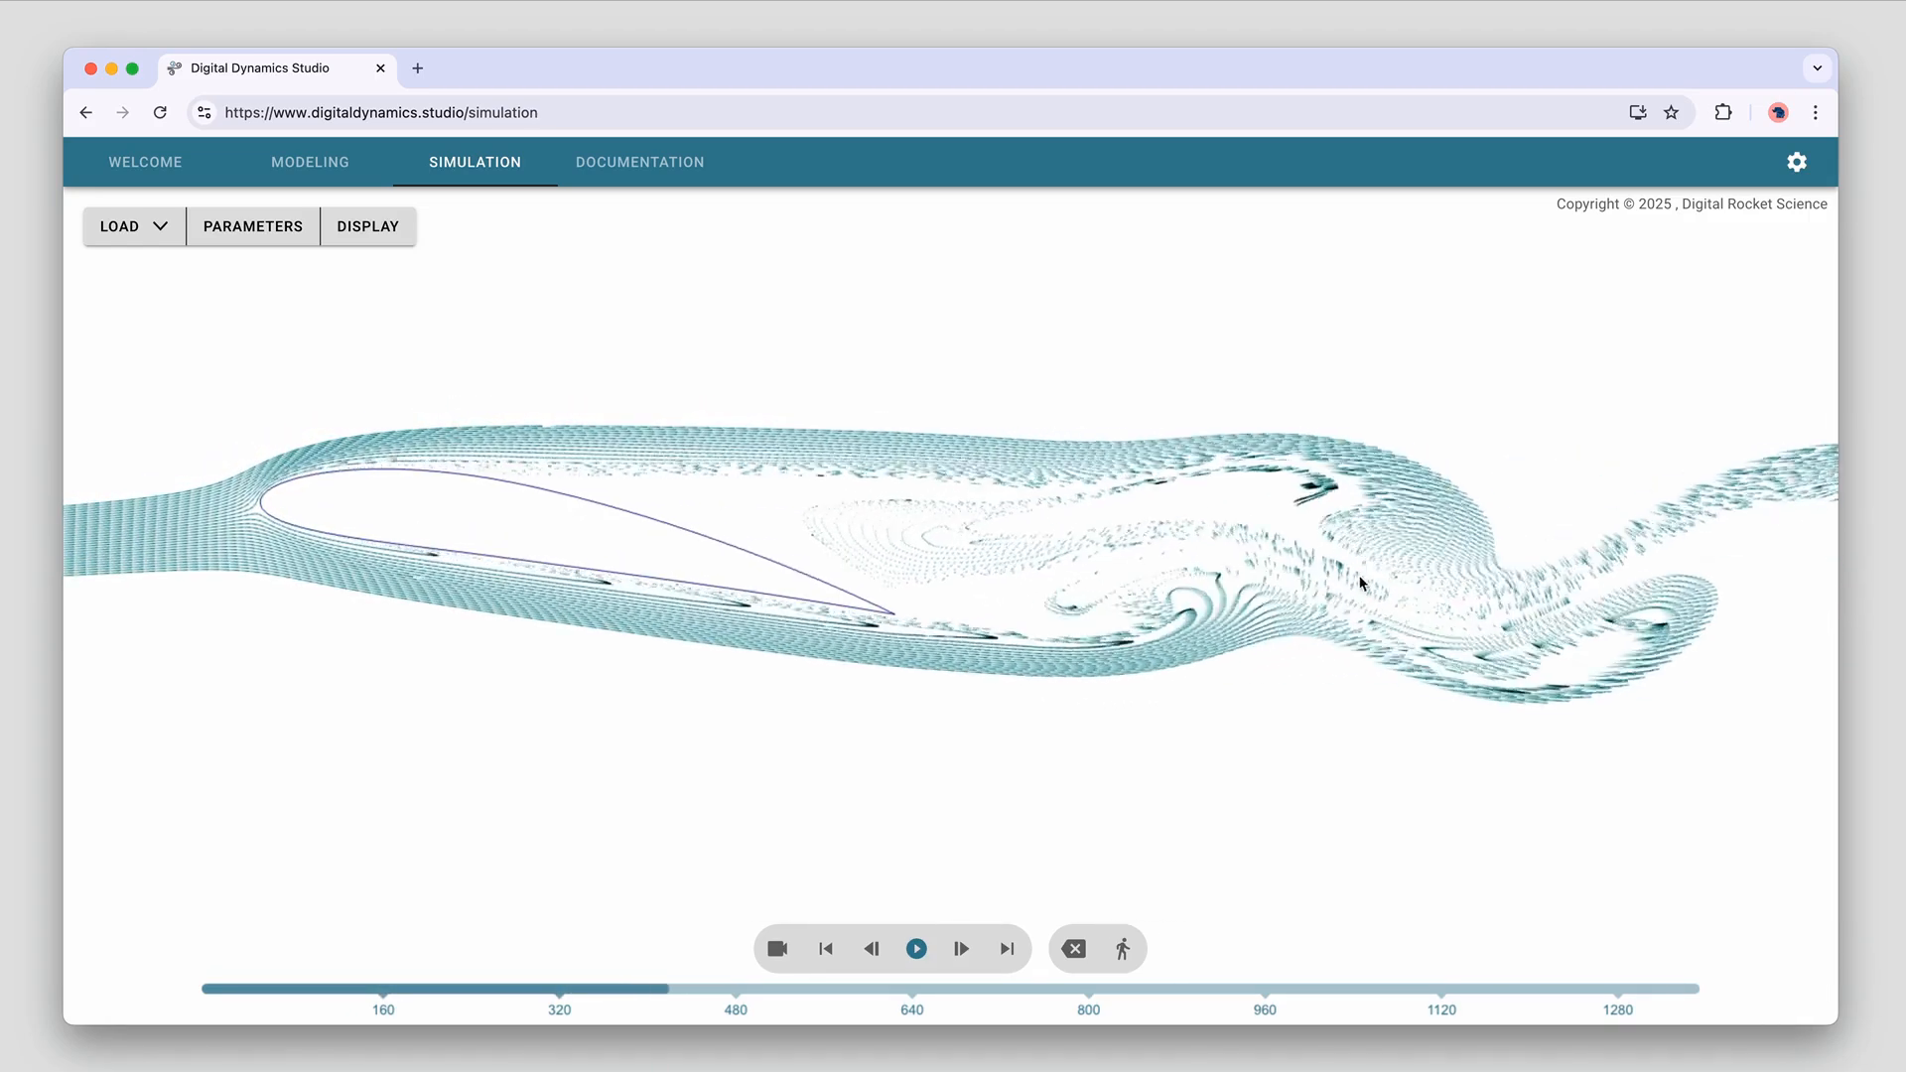
{"action": "left_click_drag", "start_coordinate": [1058, 645], "coordinate": [960, 637]}
{"action": "scroll", "coordinate": [1043, 647], "scroll_direction": "down", "scroll_amount": 5}
{"action": "scroll", "coordinate": [1043, 653], "scroll_direction": "down", "scroll_amount": 3}
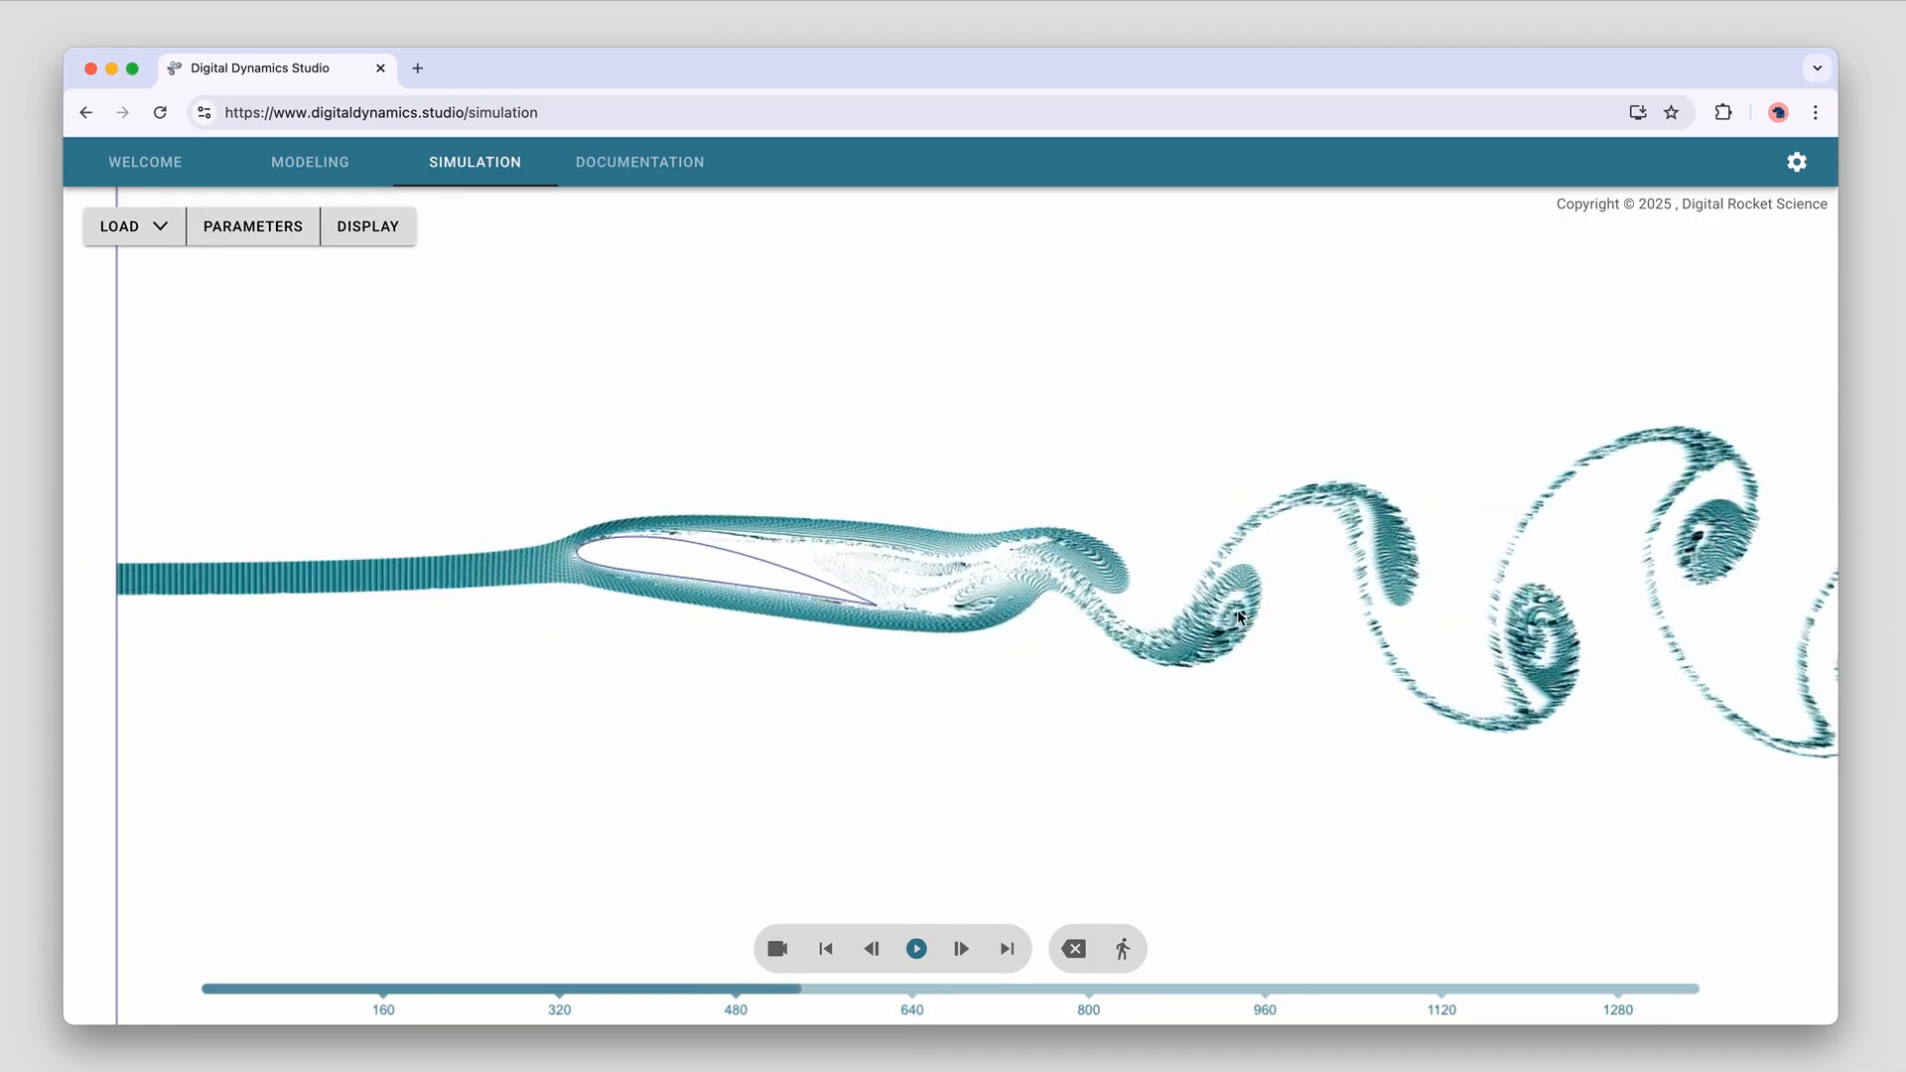
{"action": "scroll", "coordinate": [1236, 616], "scroll_direction": "up", "scroll_amount": 5}
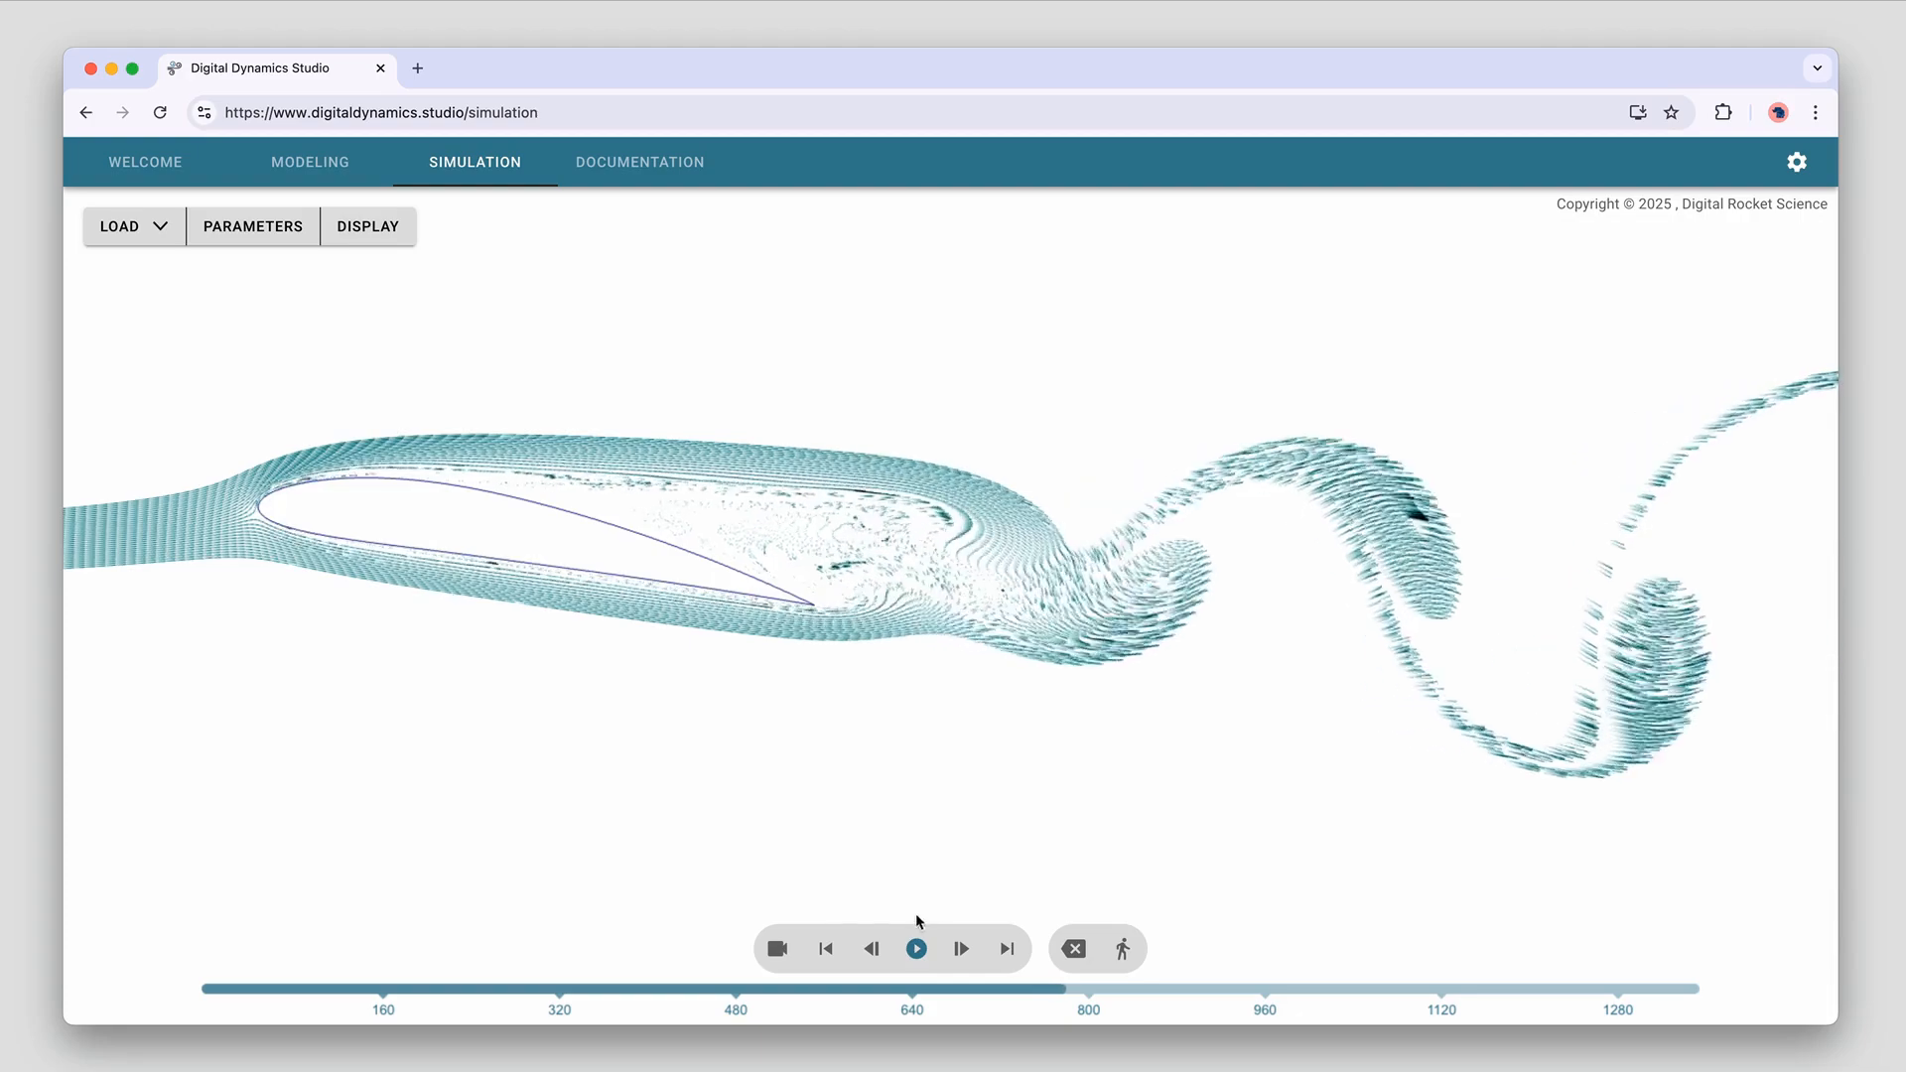
Pause and resume playback, then bring up the time-curves graph
{"action": "left_click", "coordinate": [913, 951]}
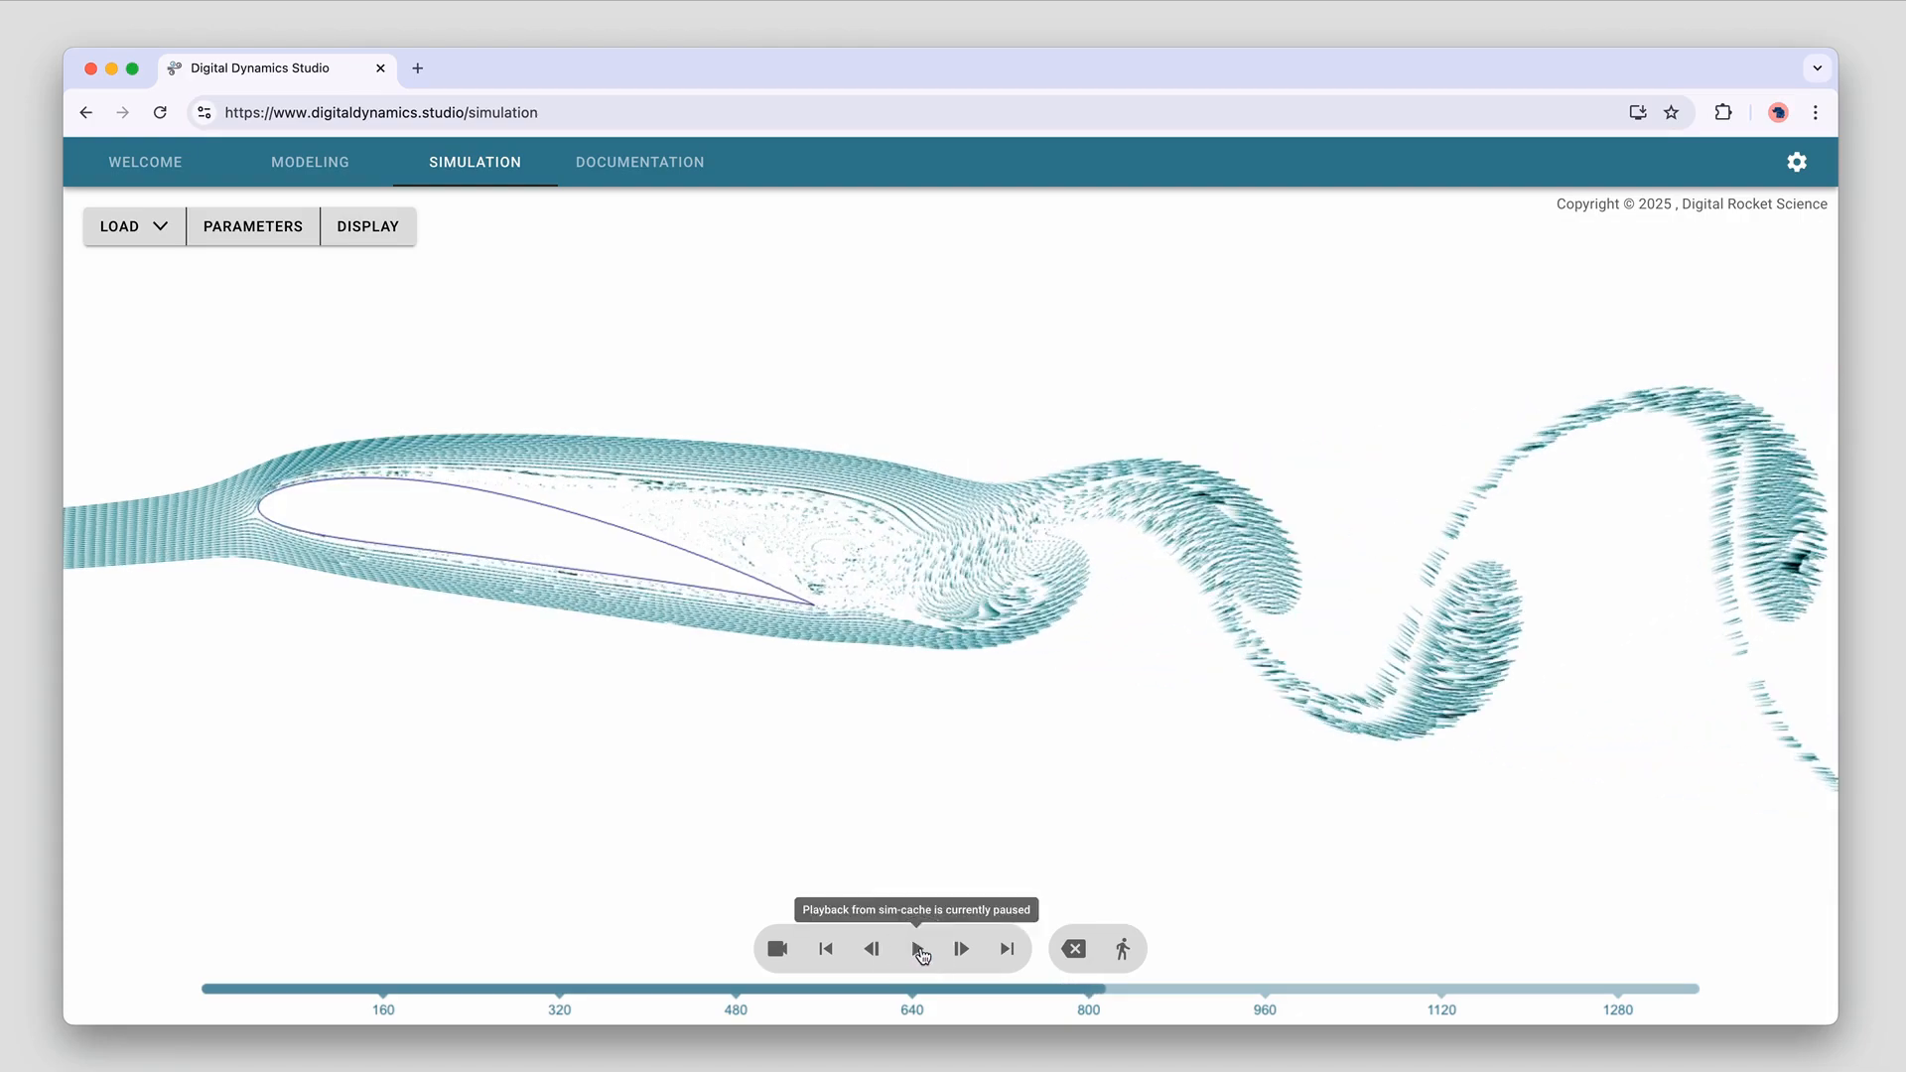
{"action": "left_click", "coordinate": [919, 951]}
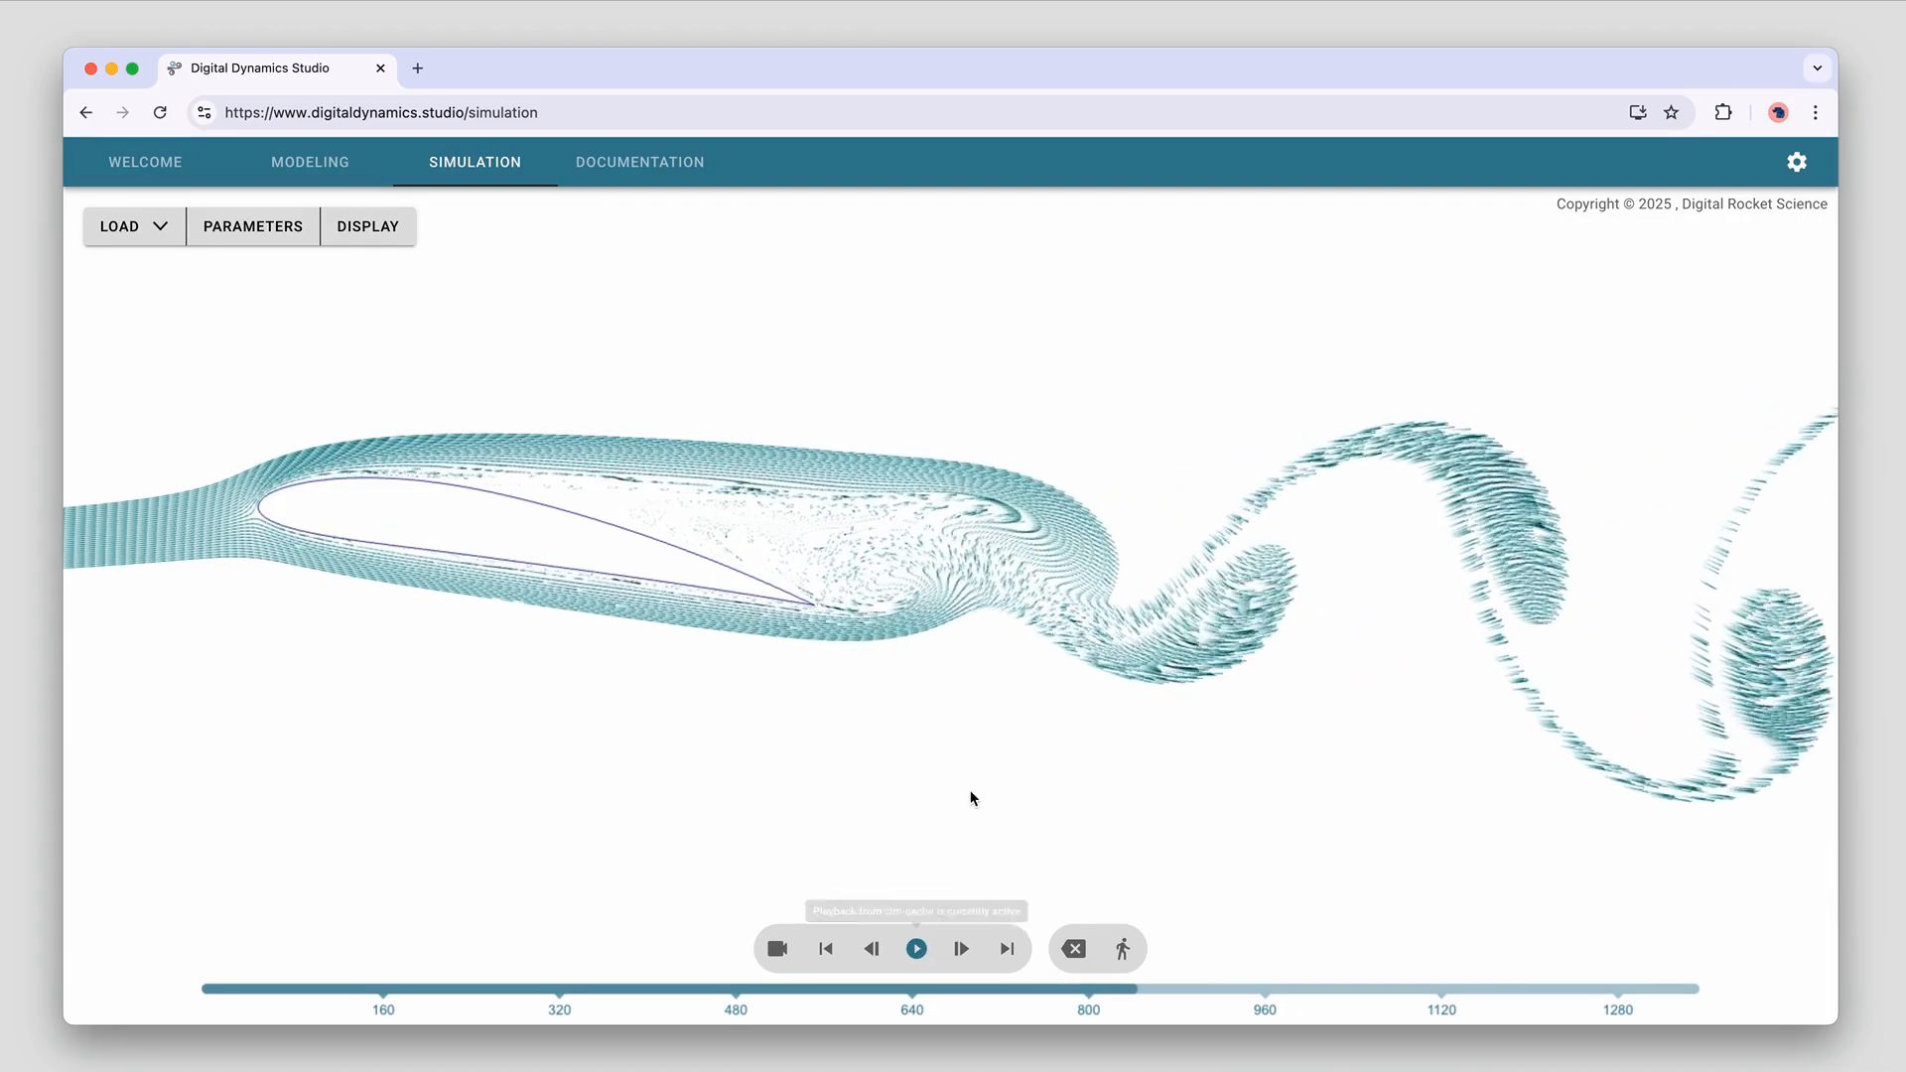
{"action": "left_click", "coordinate": [376, 231]}
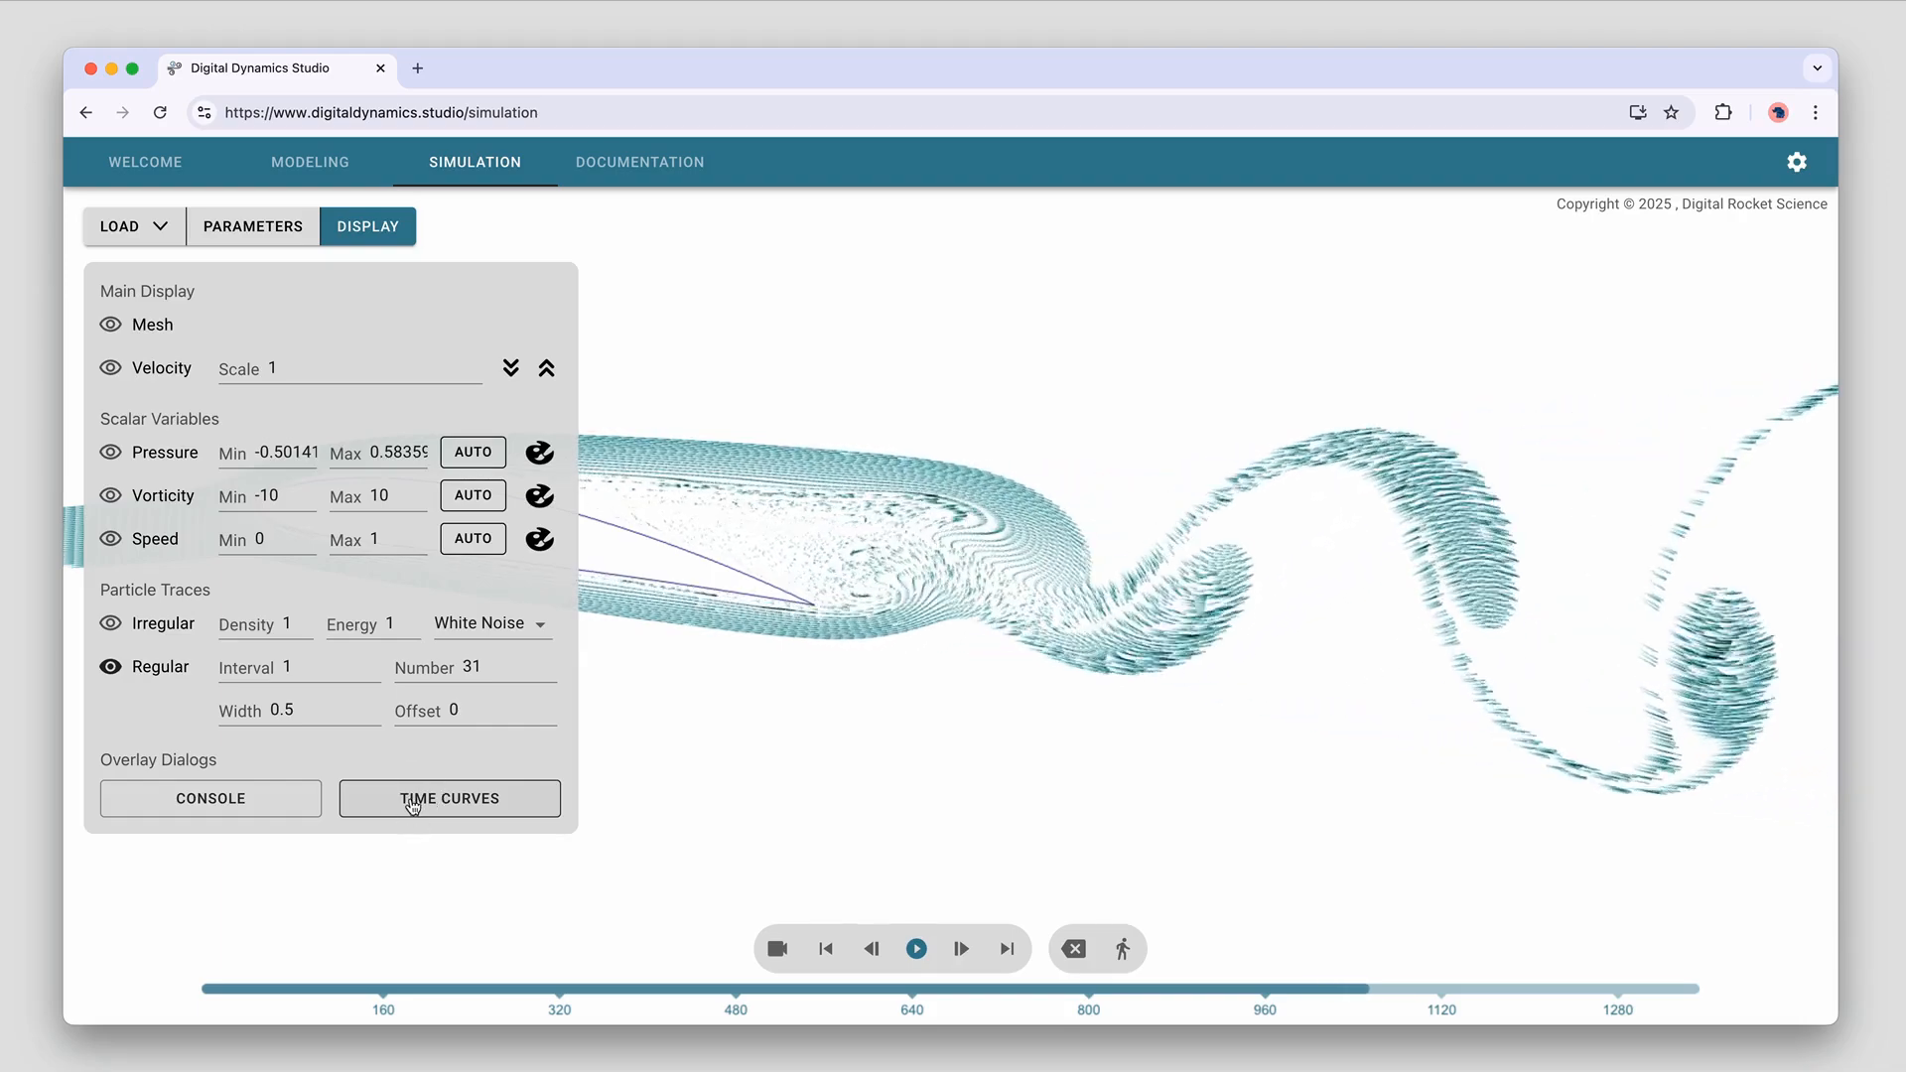
{"action": "left_click", "coordinate": [412, 806]}
{"action": "left_click", "coordinate": [382, 238]}
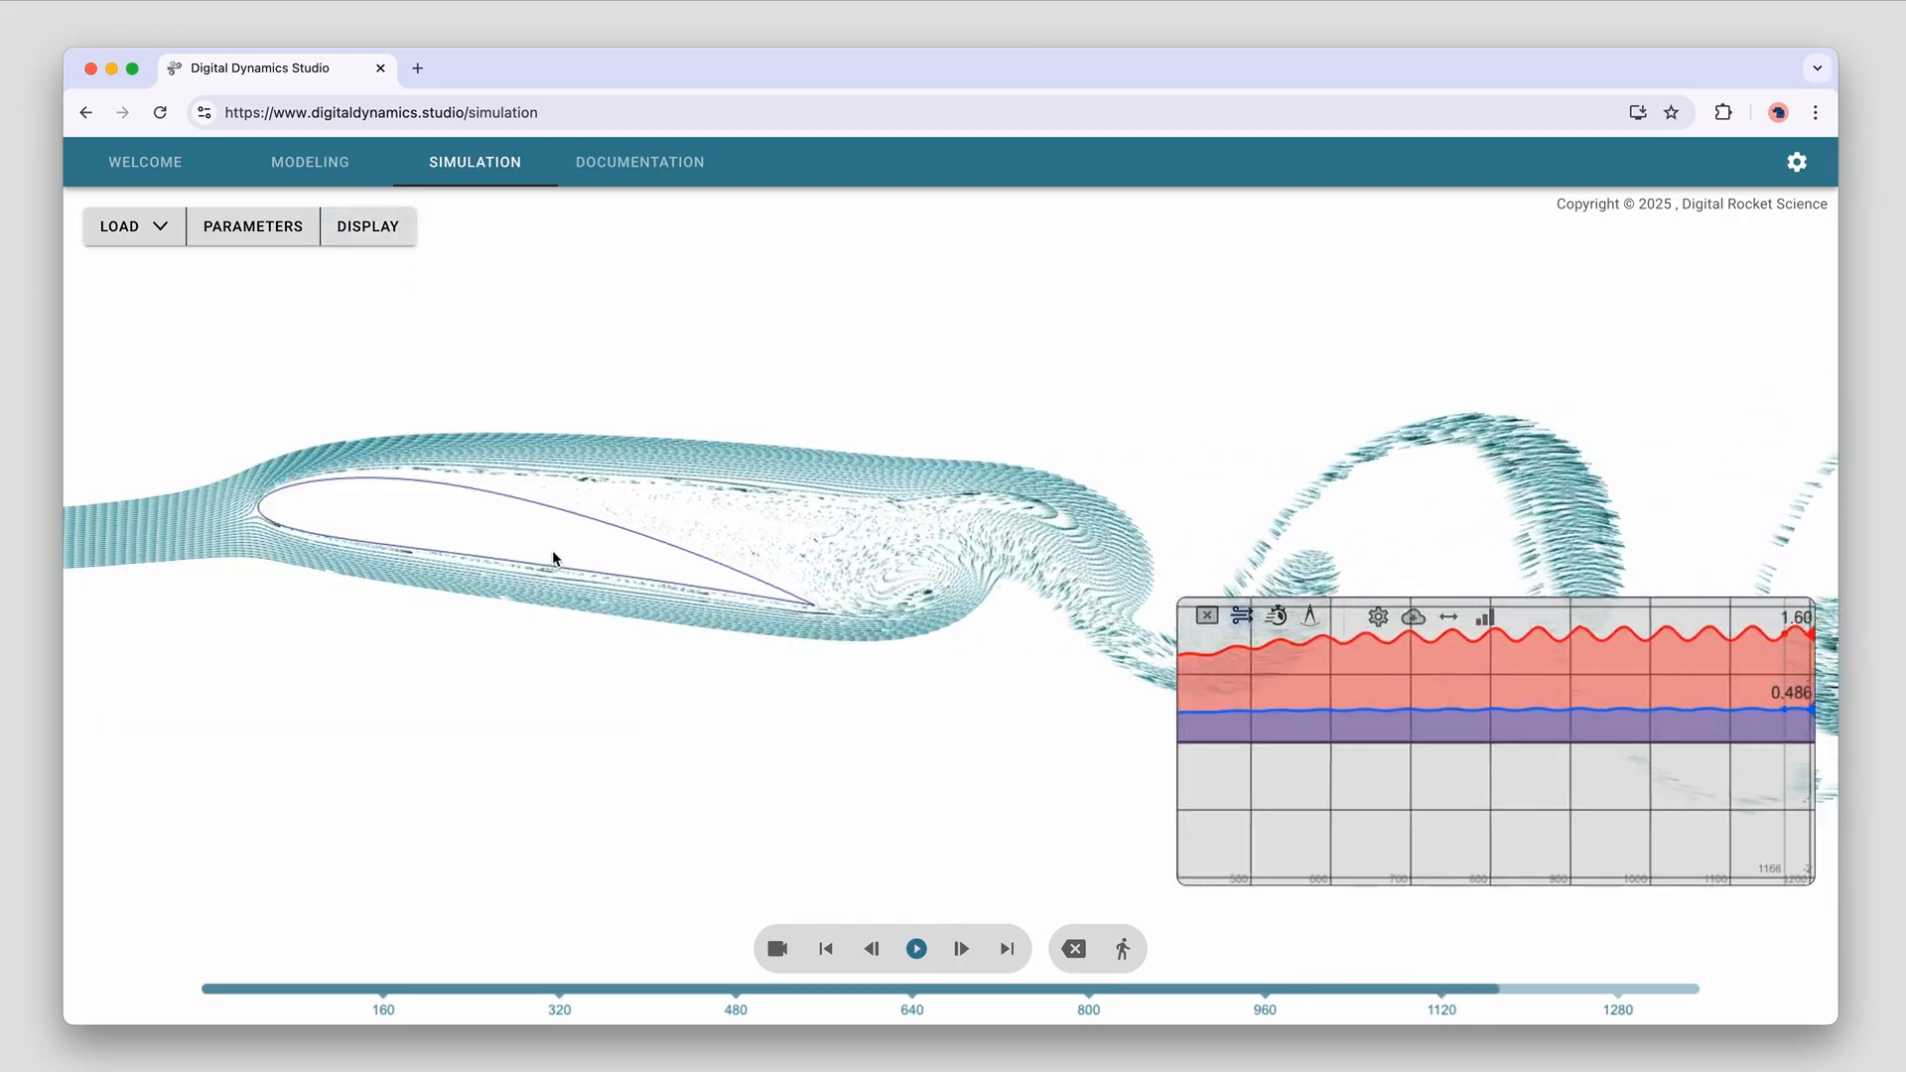
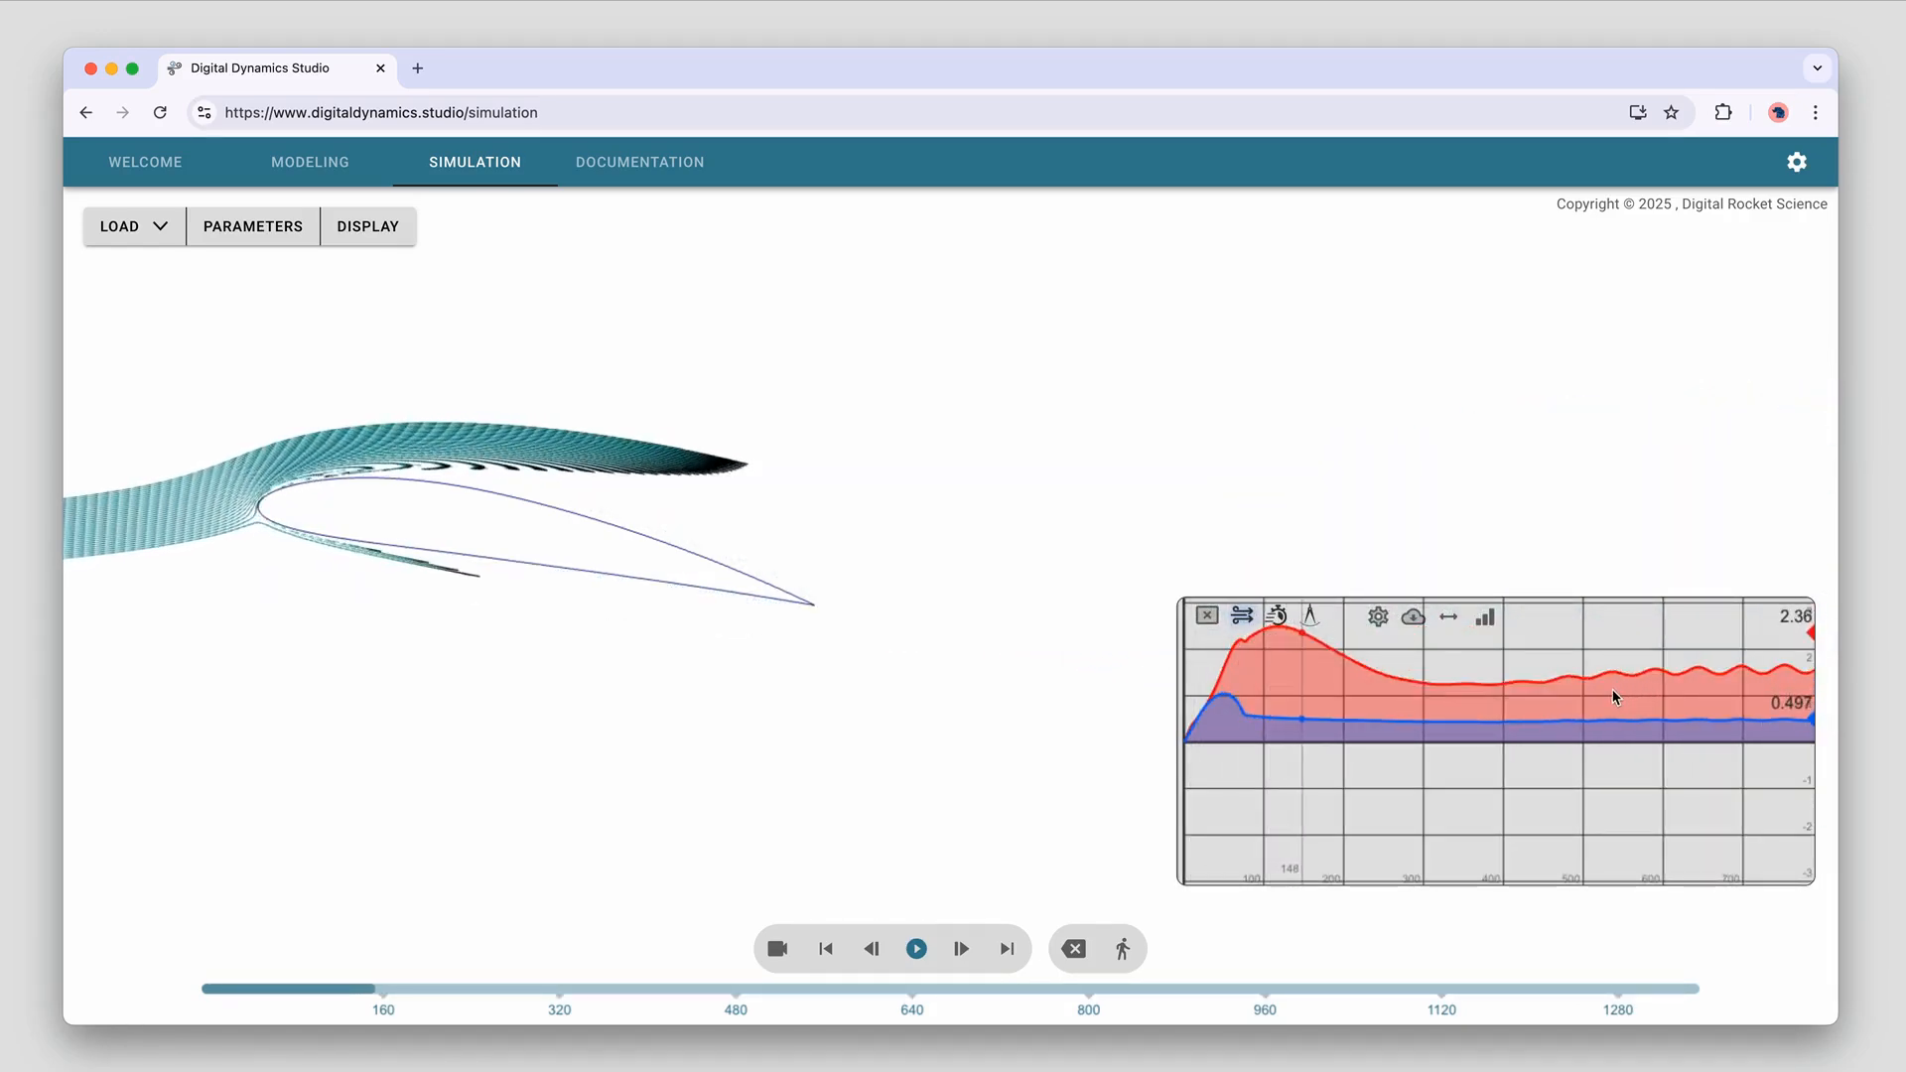
Cycle the graph through time-history, convergence and boundary-force plots
{"action": "left_click", "coordinate": [1276, 617]}
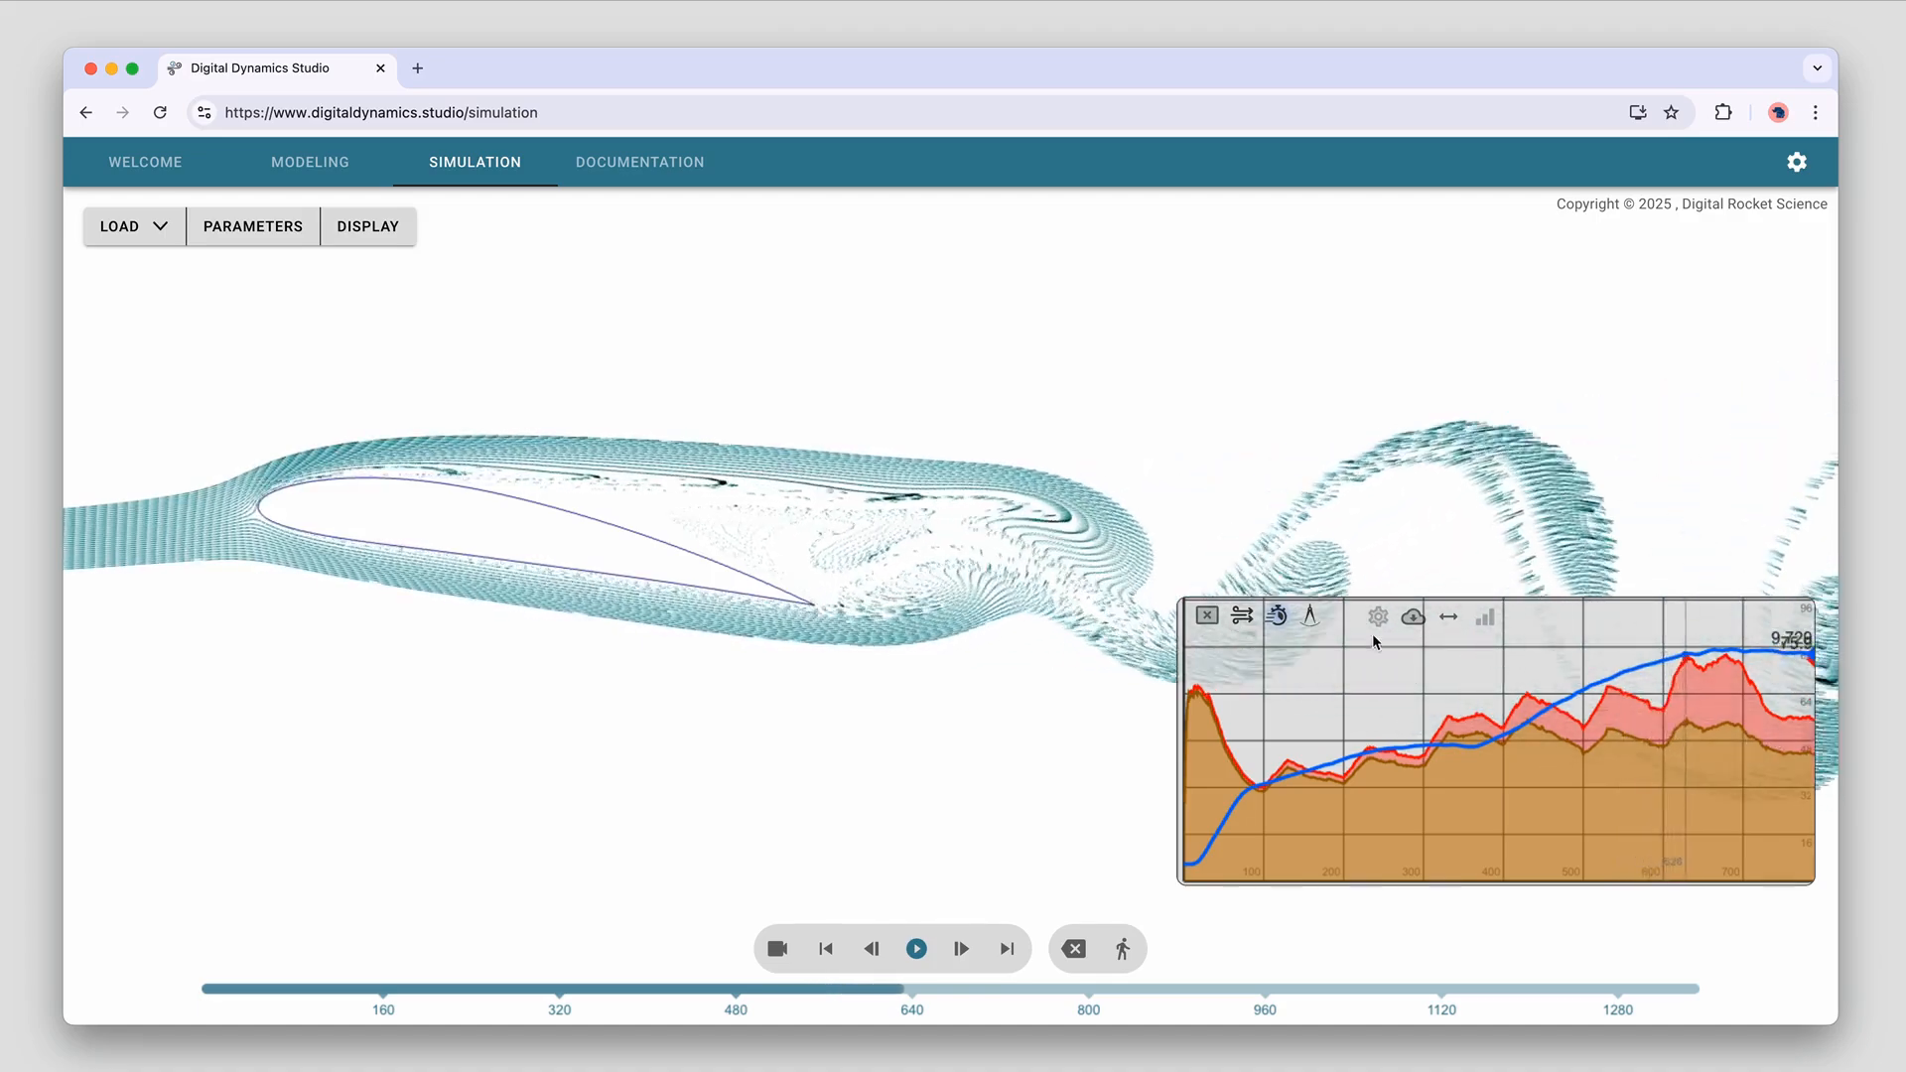
{"action": "left_click", "coordinate": [1308, 623]}
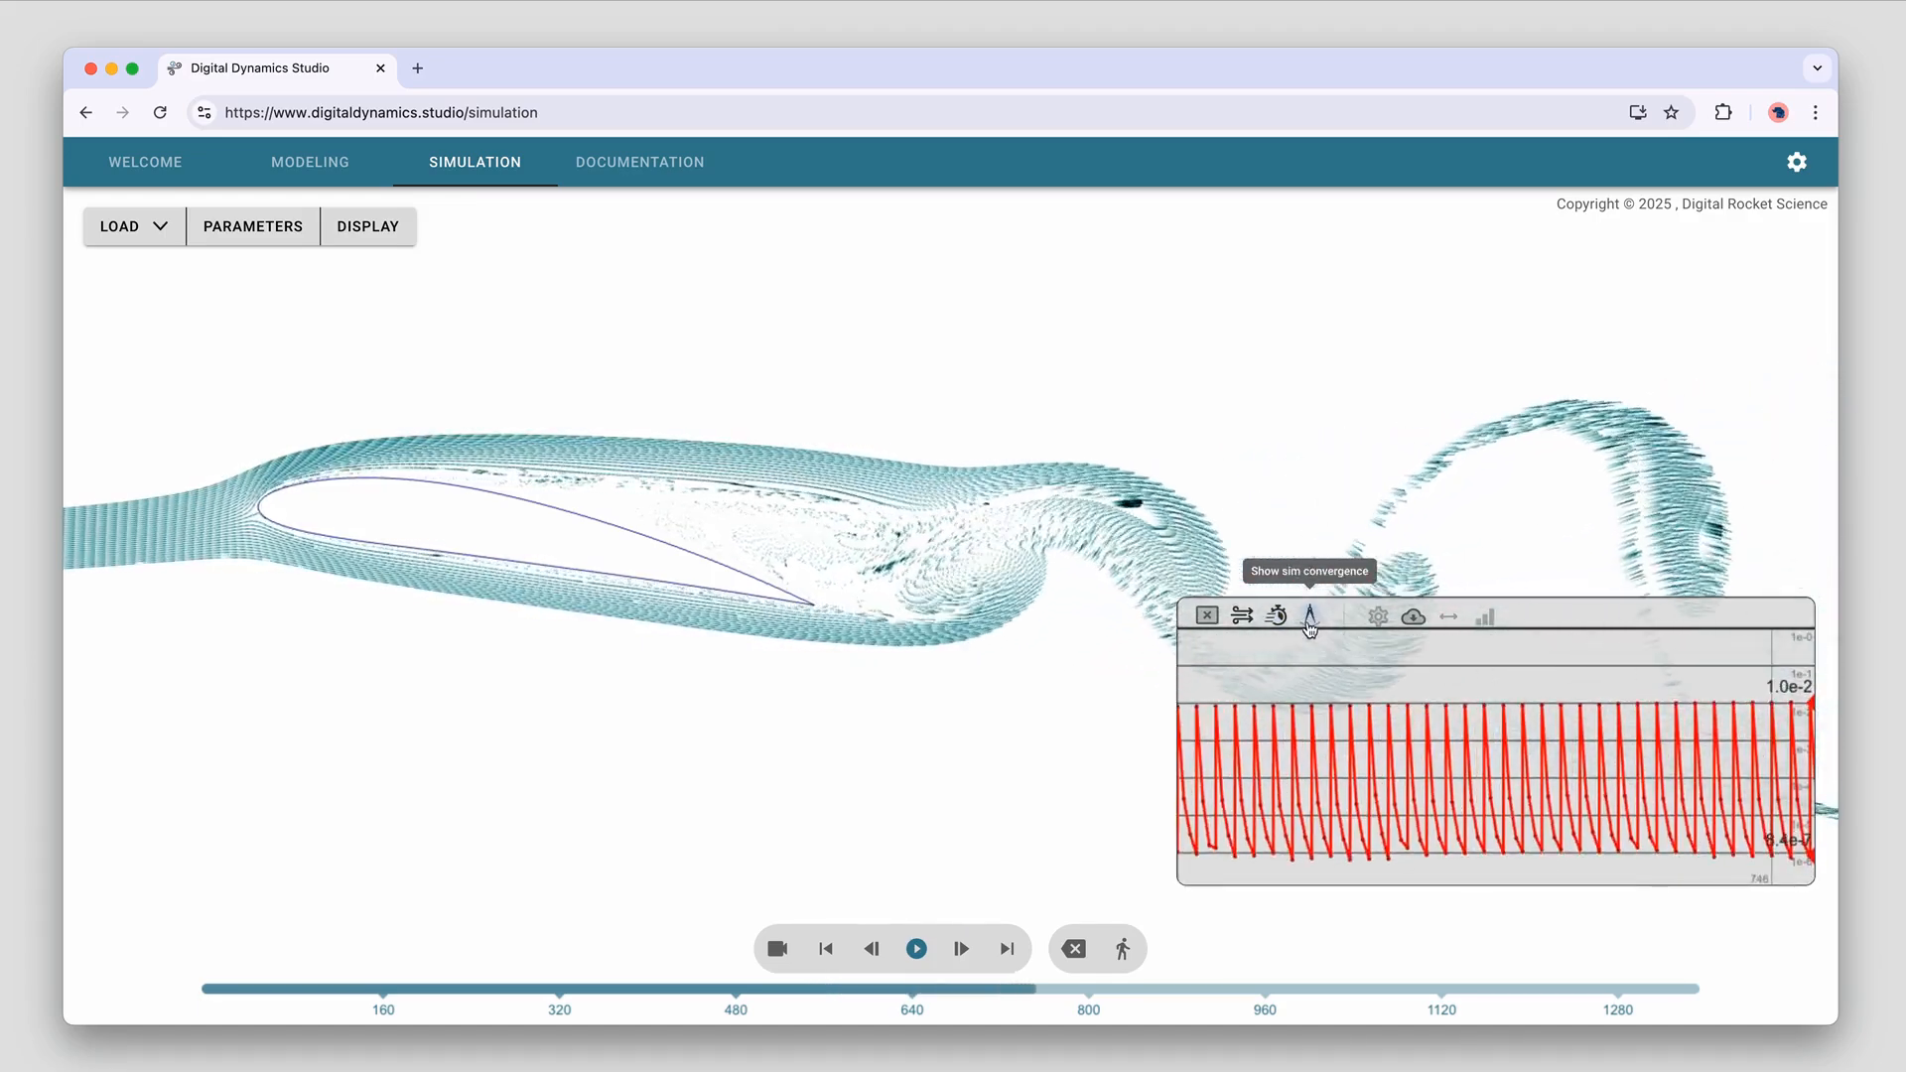
{"action": "left_click", "coordinate": [1243, 618]}
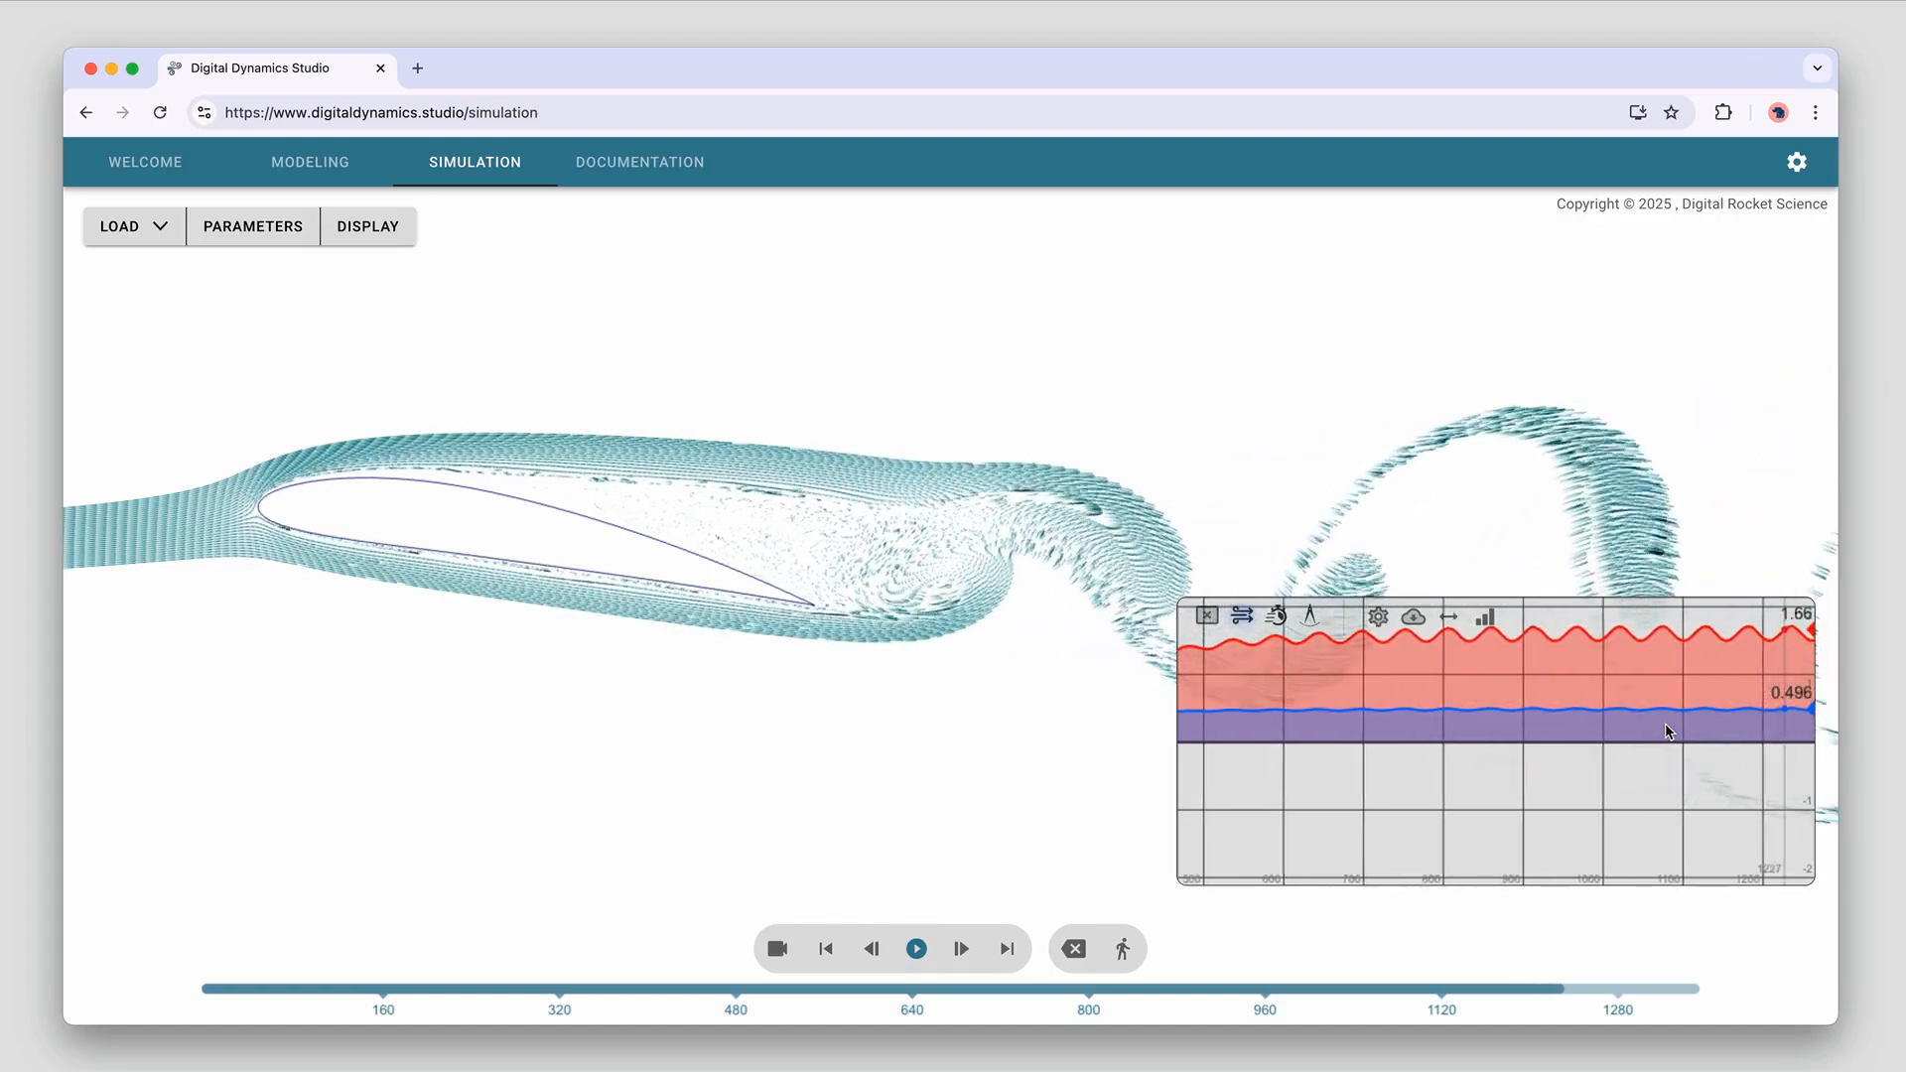
Reset the simulation to step 0, close the forces graph, and zoom around the airfoil
{"action": "left_click", "coordinate": [1249, 622]}
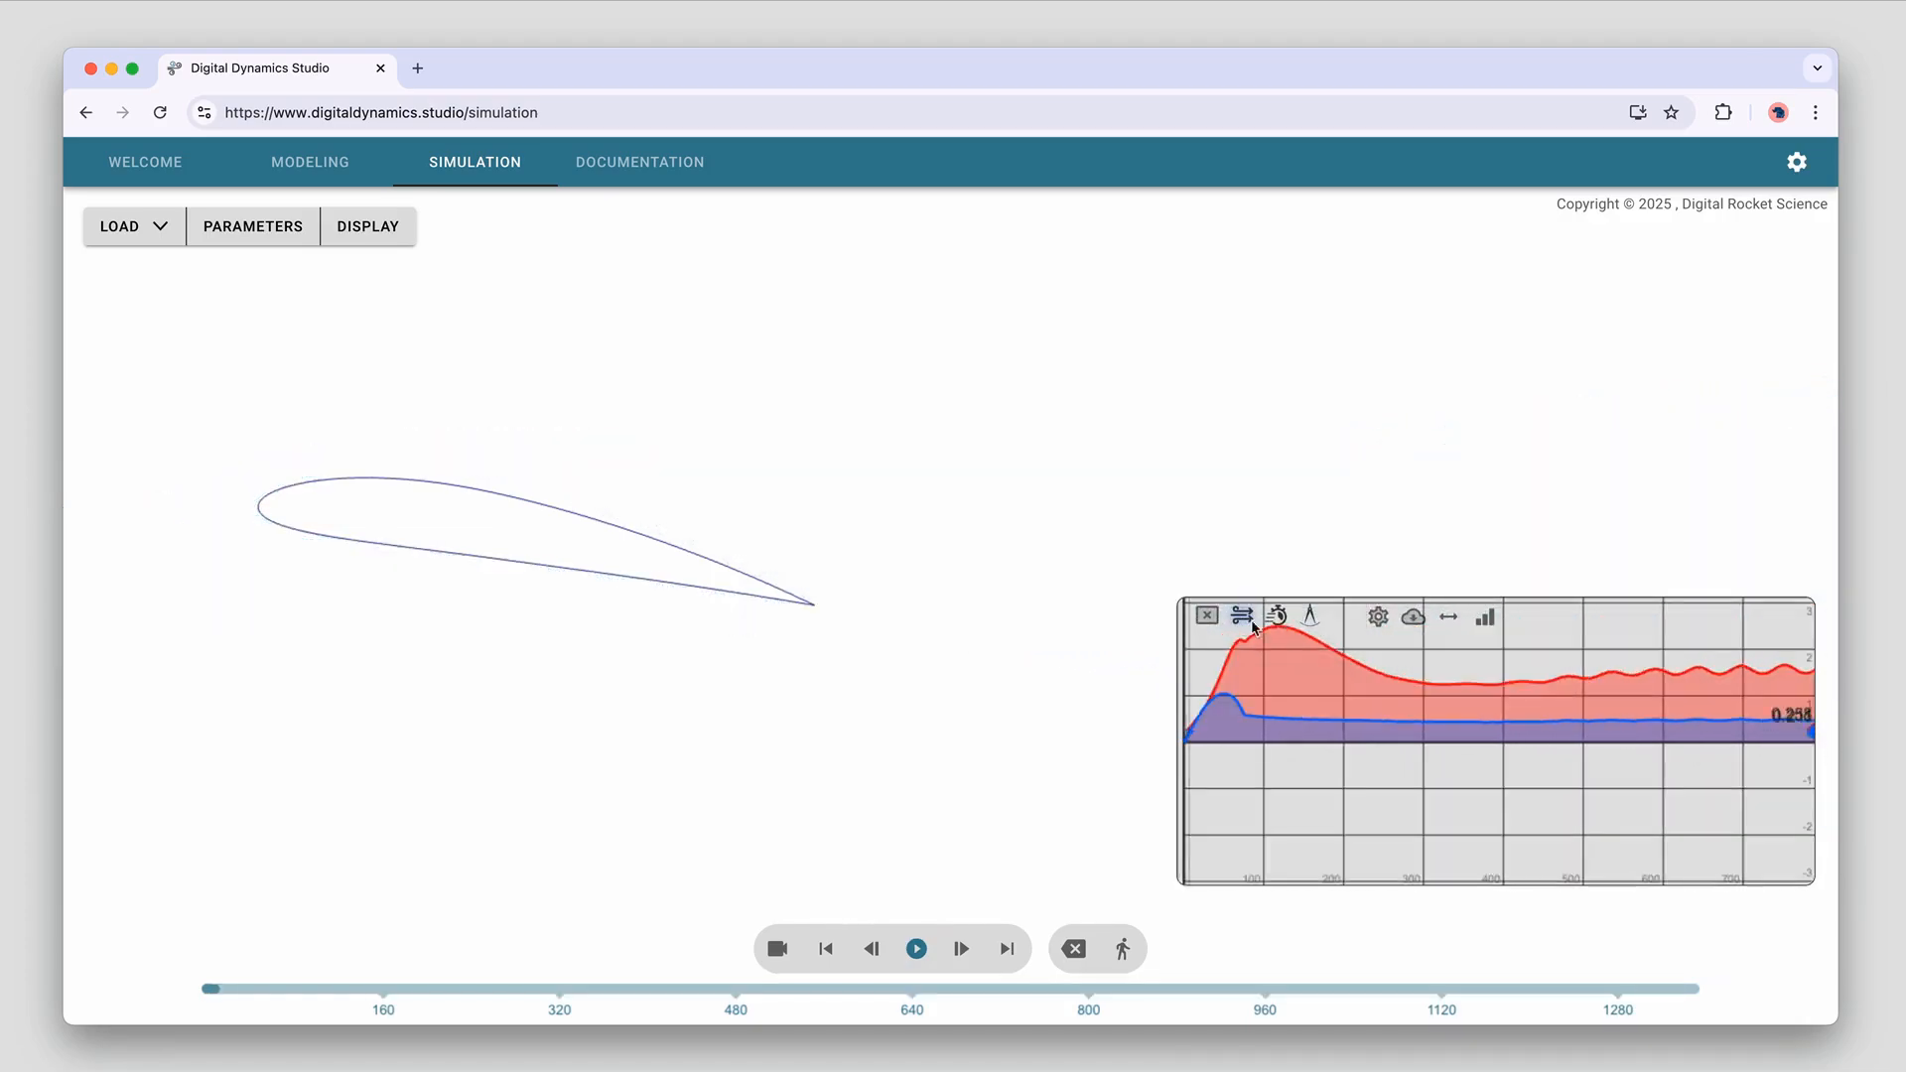
{"action": "left_click", "coordinate": [1208, 619]}
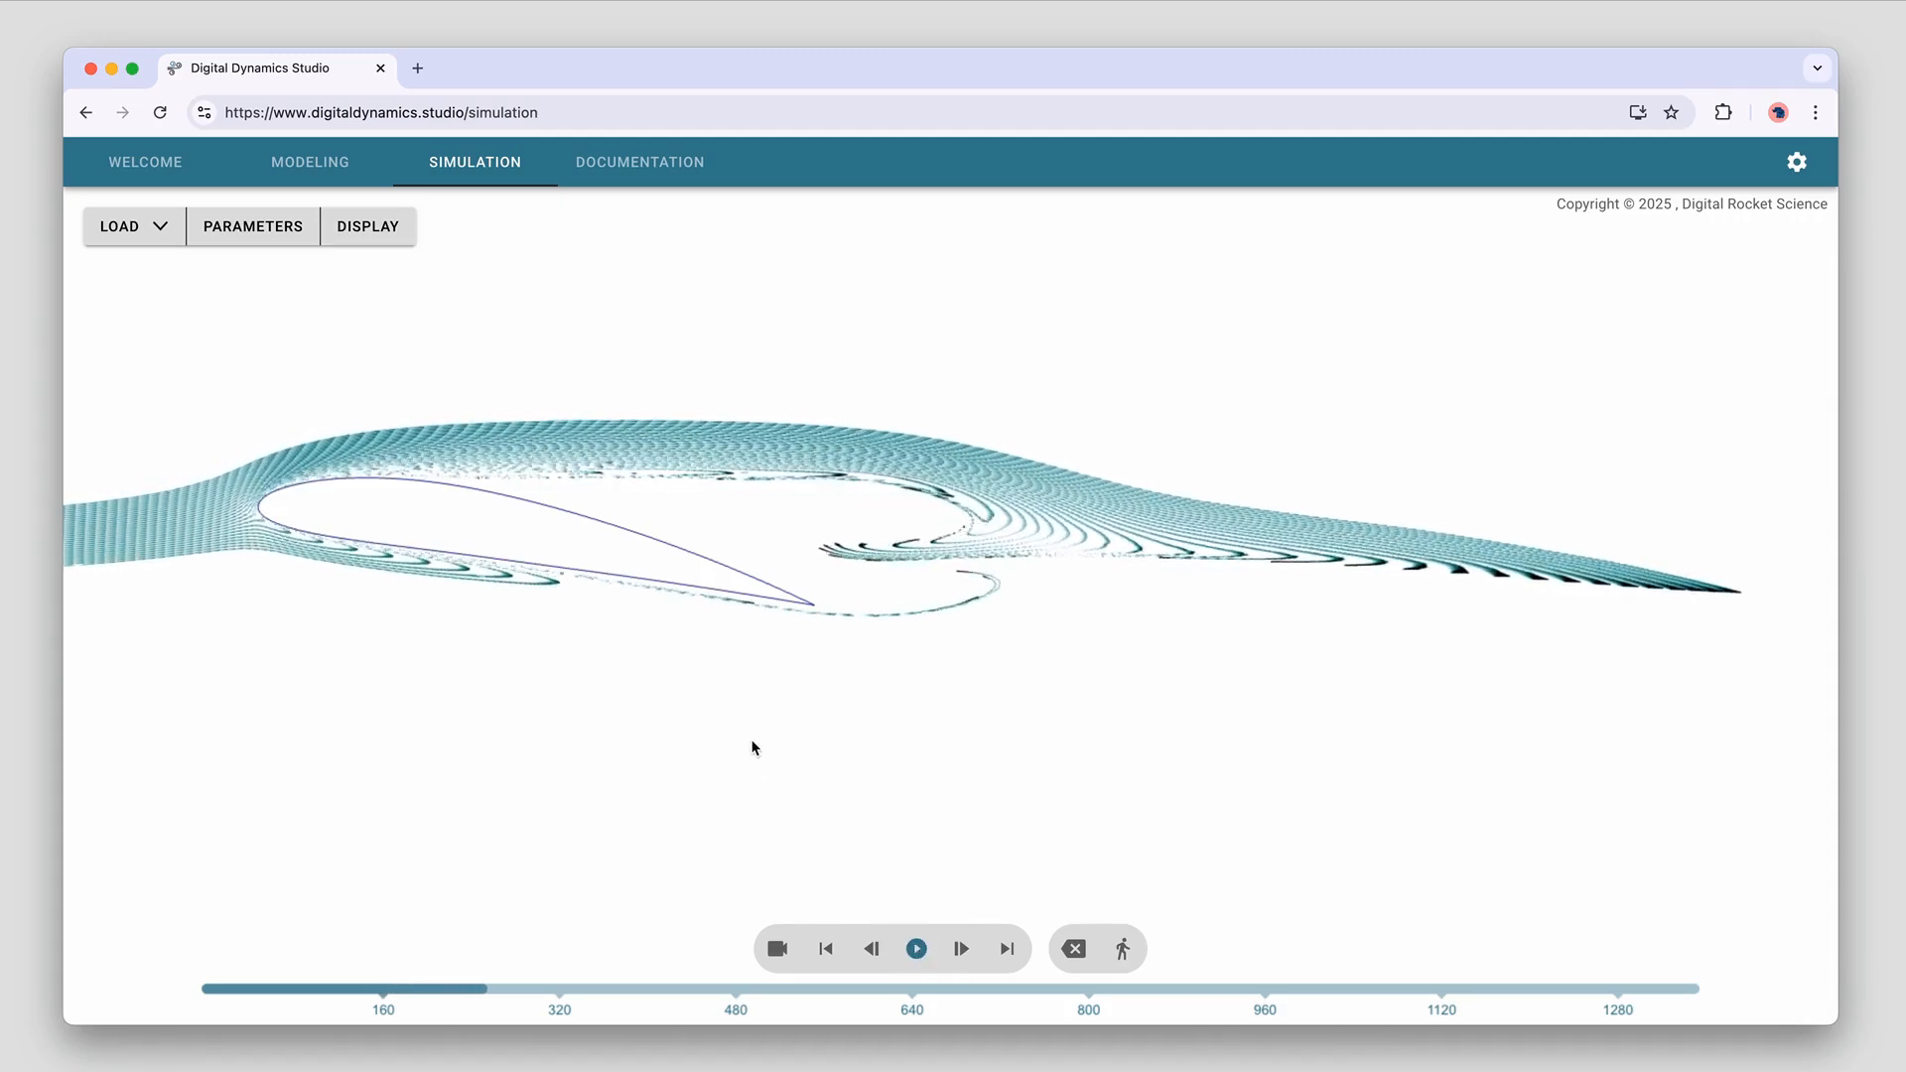
{"action": "left_click_drag", "start_coordinate": [692, 643], "coordinate": [968, 667]}
{"action": "scroll", "coordinate": [884, 646], "scroll_direction": "up", "scroll_amount": 3}
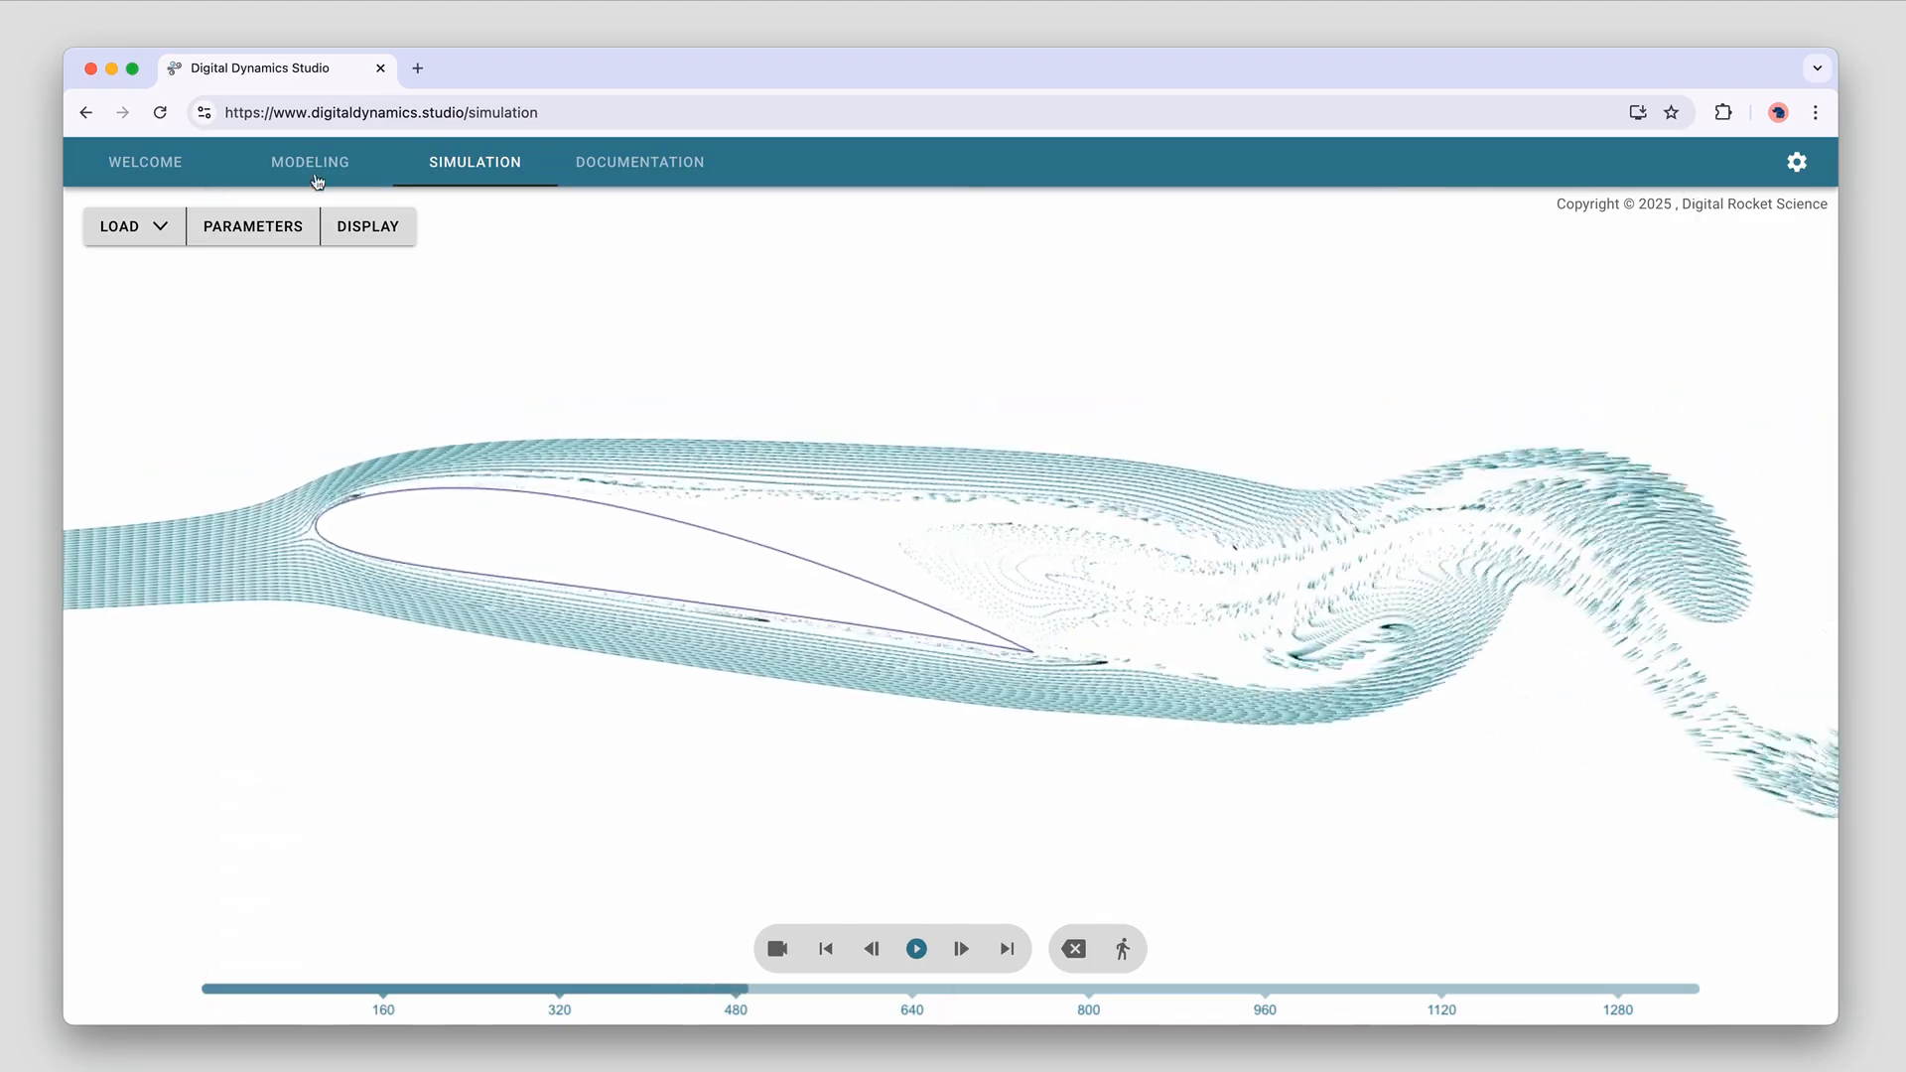
{"action": "left_click", "coordinate": [370, 233]}
Show velocity vectors instead of regular particle traces, and briefly check the simulation parameters
{"action": "left_click", "coordinate": [112, 368]}
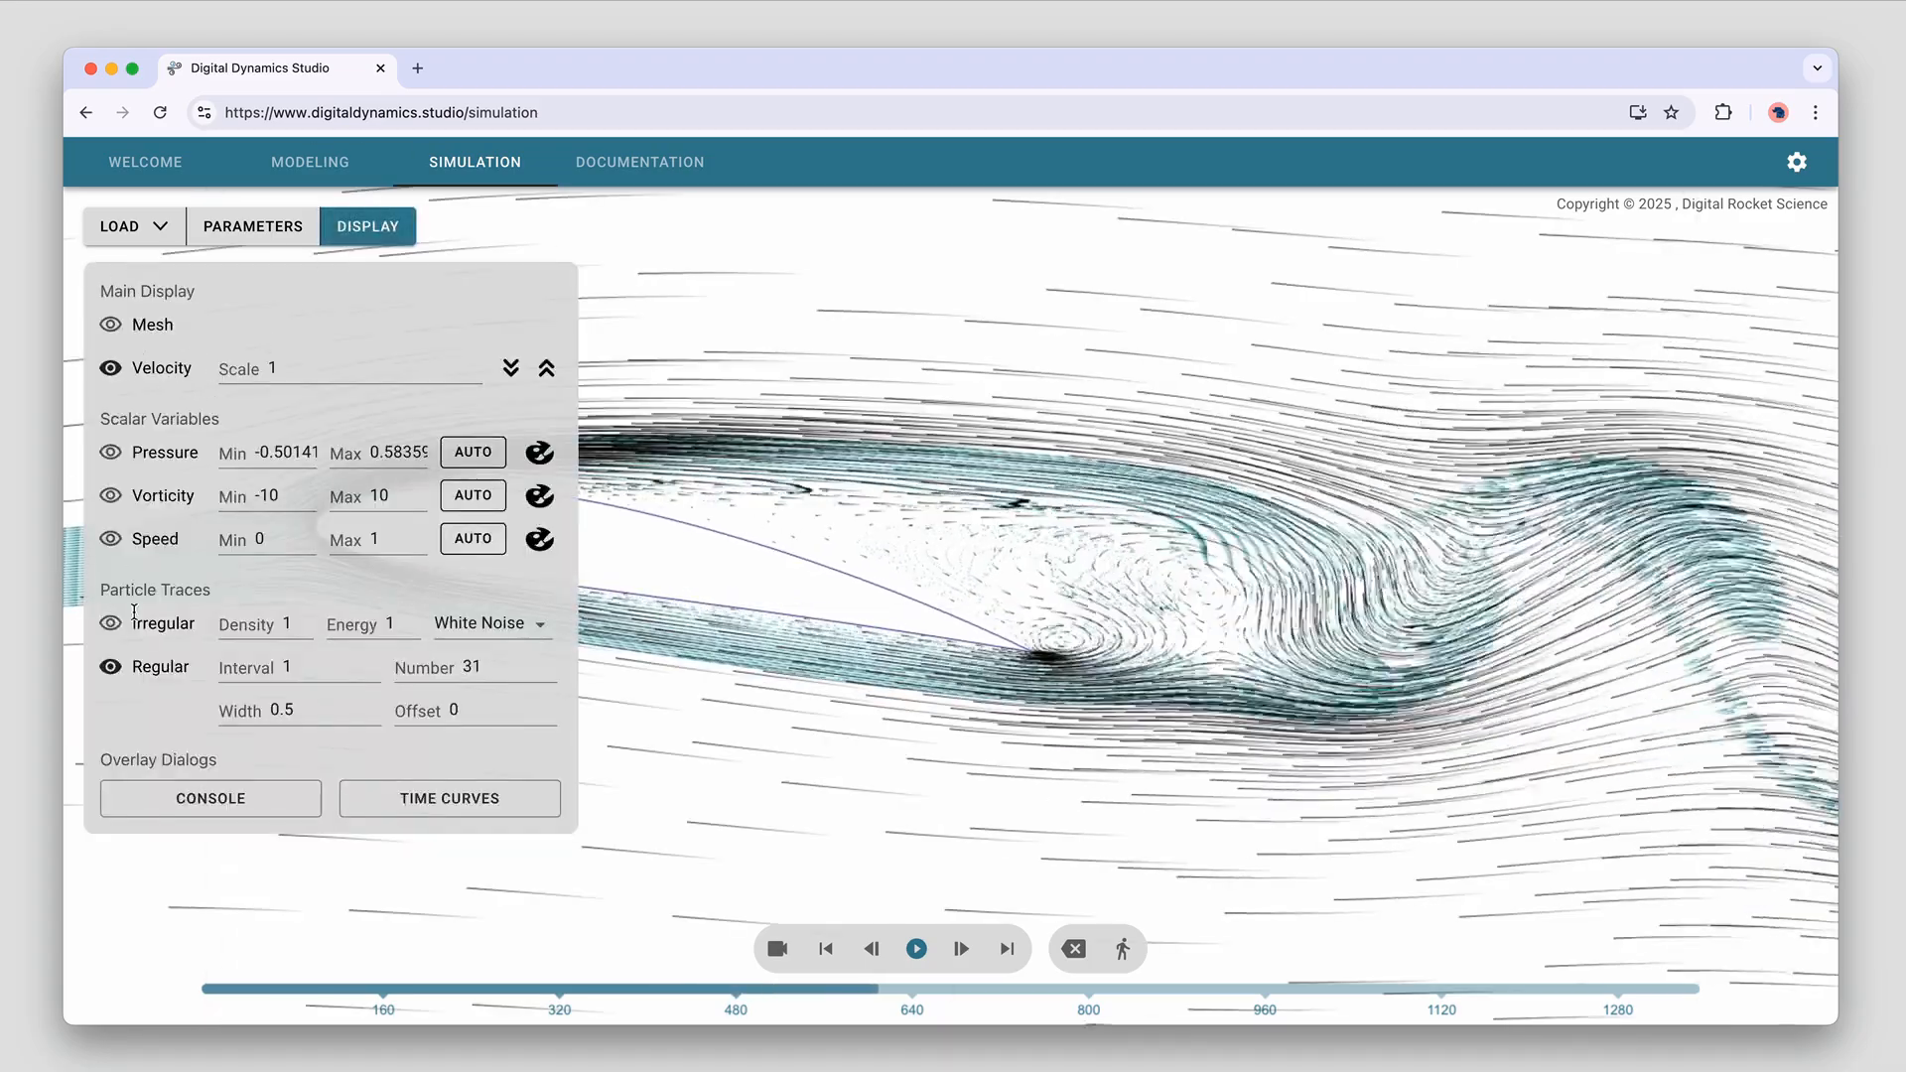
{"action": "left_click", "coordinate": [134, 670]}
{"action": "left_click", "coordinate": [368, 226]}
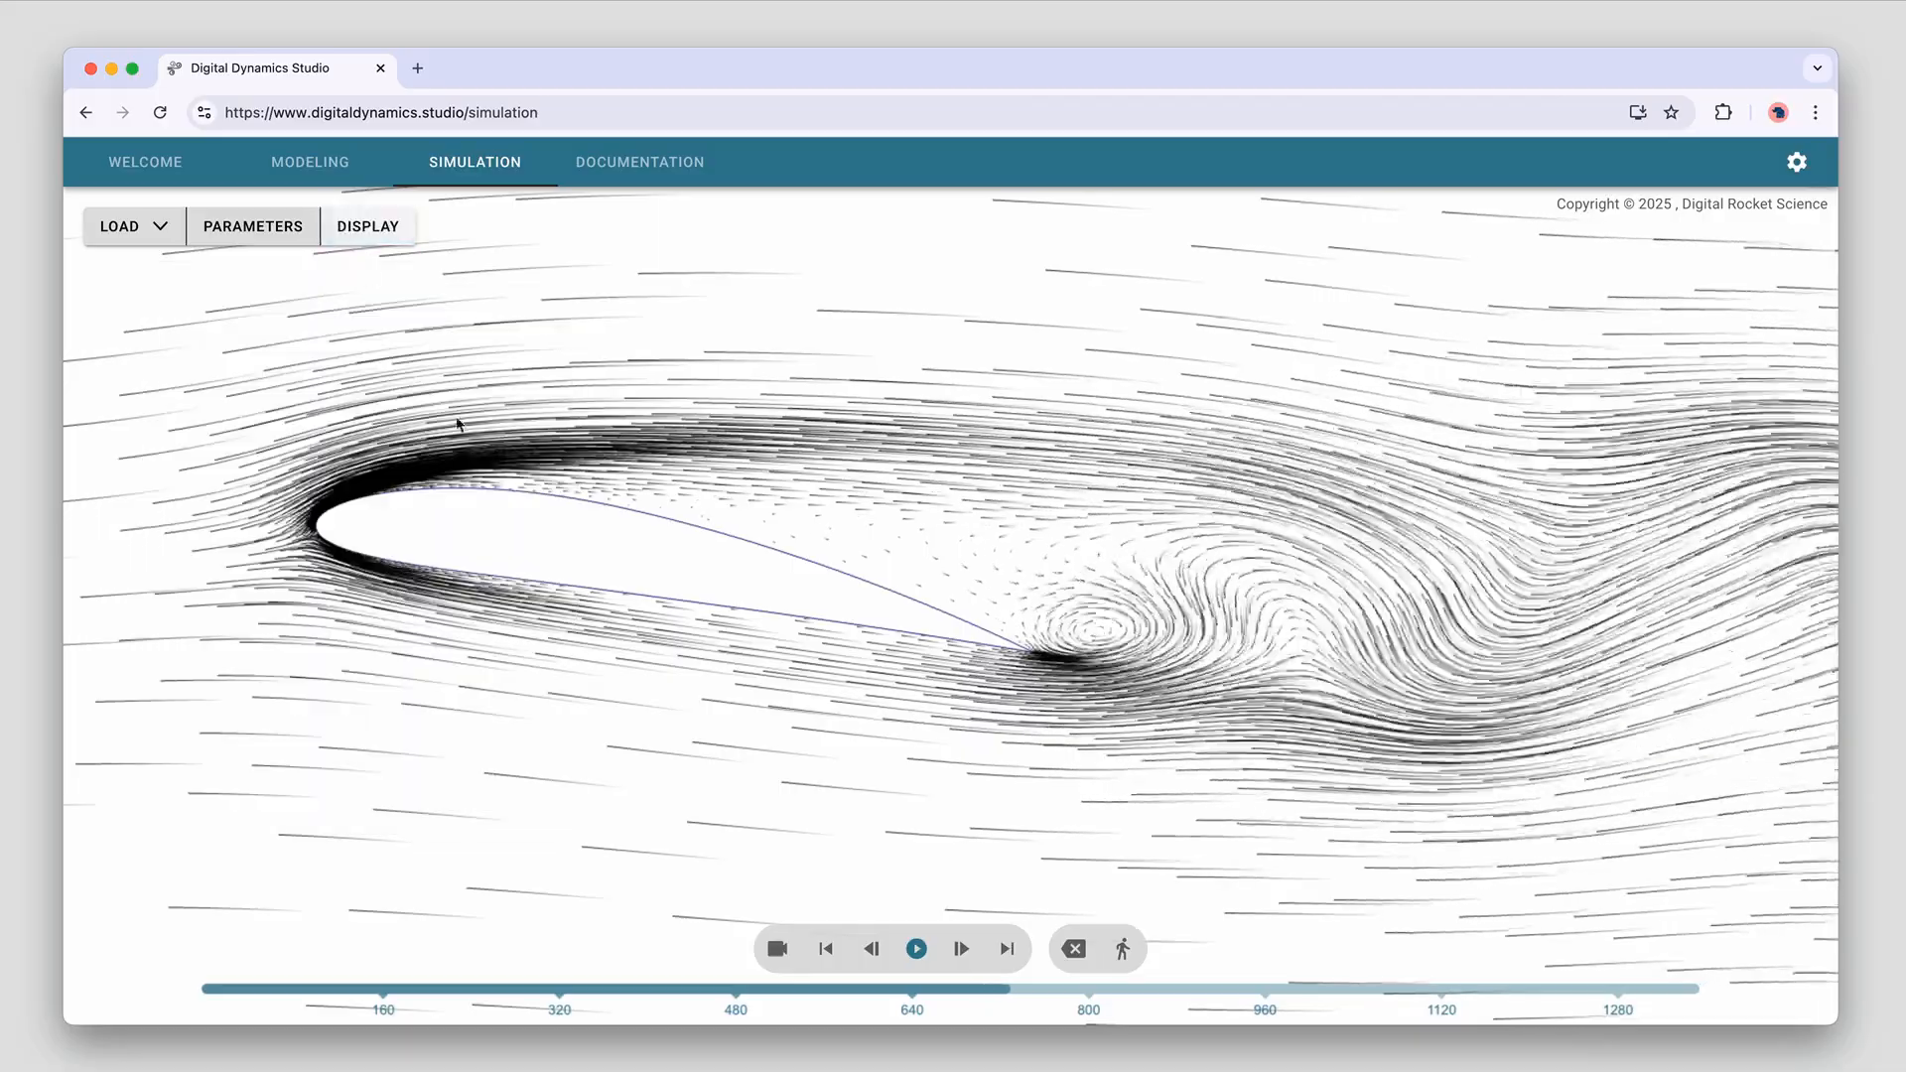
{"action": "scroll", "coordinate": [484, 458], "scroll_direction": "up", "scroll_amount": 3}
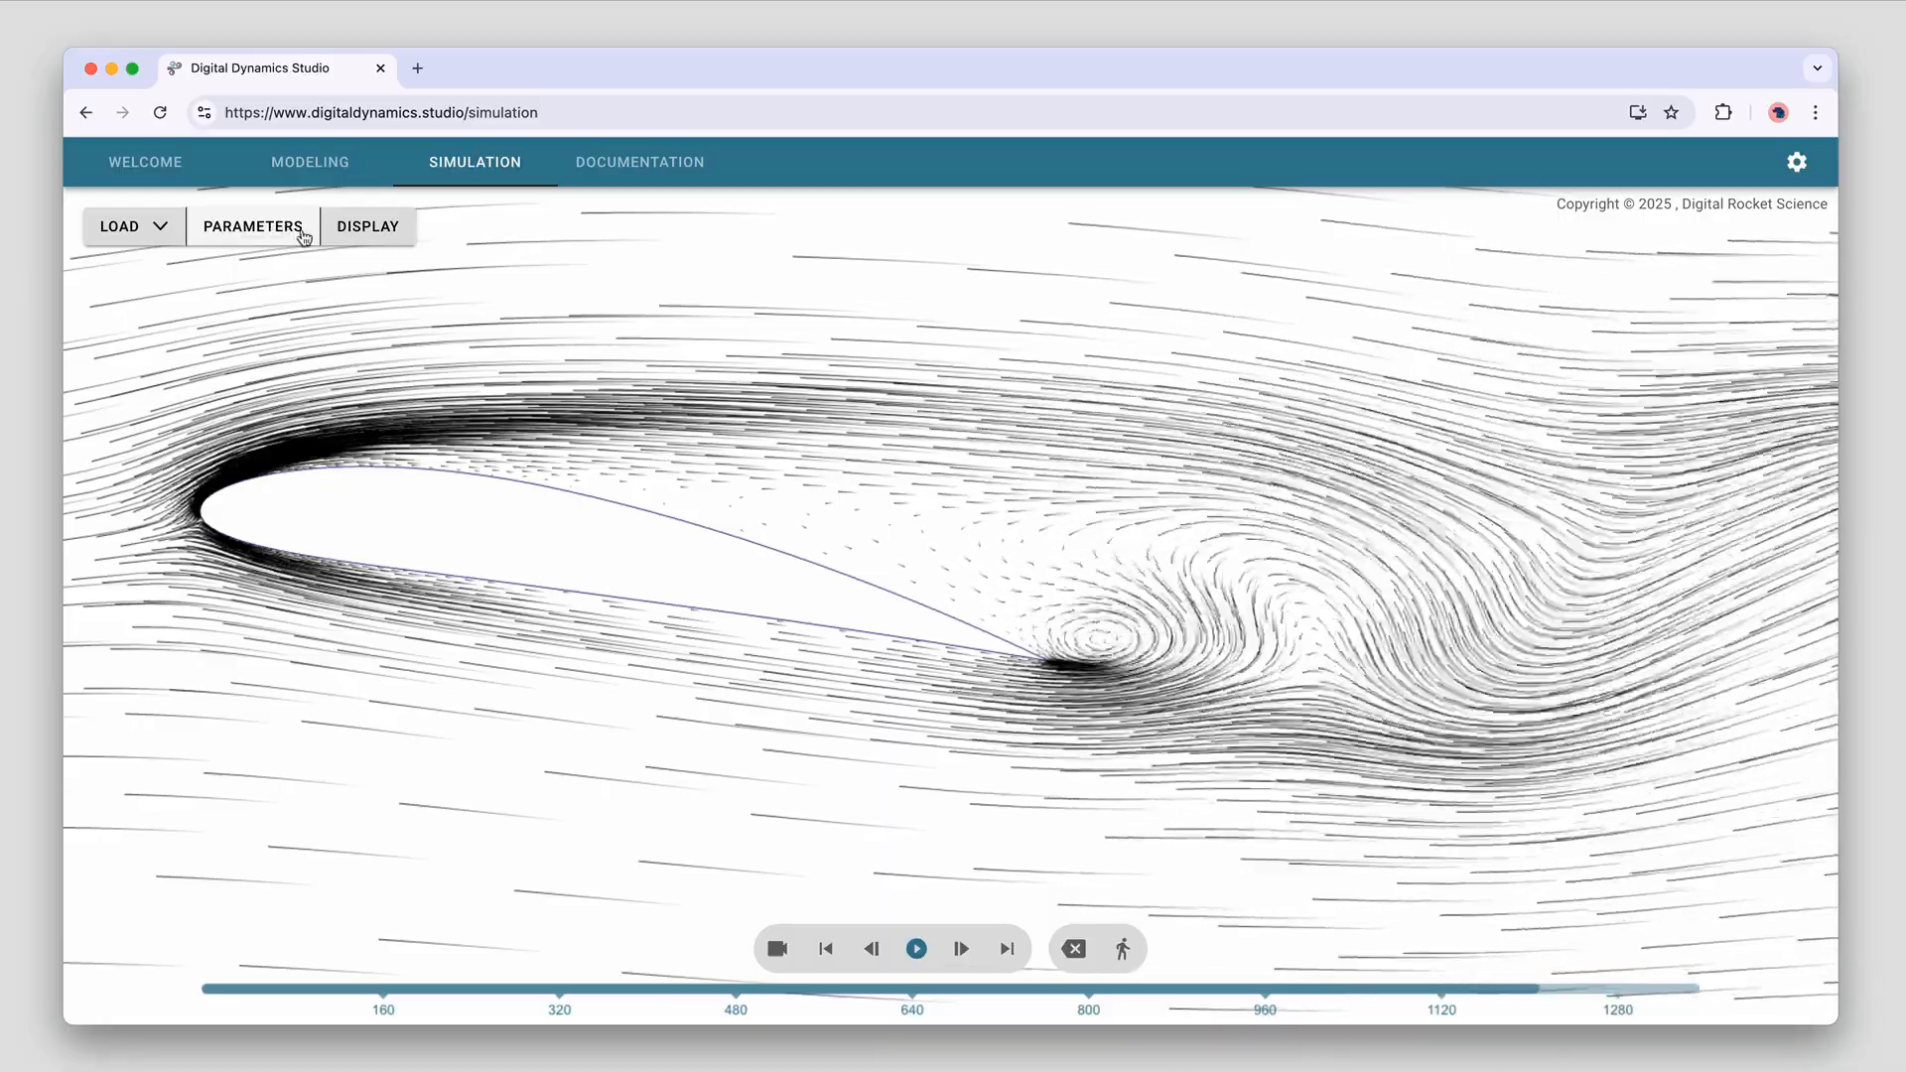
{"action": "left_click", "coordinate": [304, 237]}
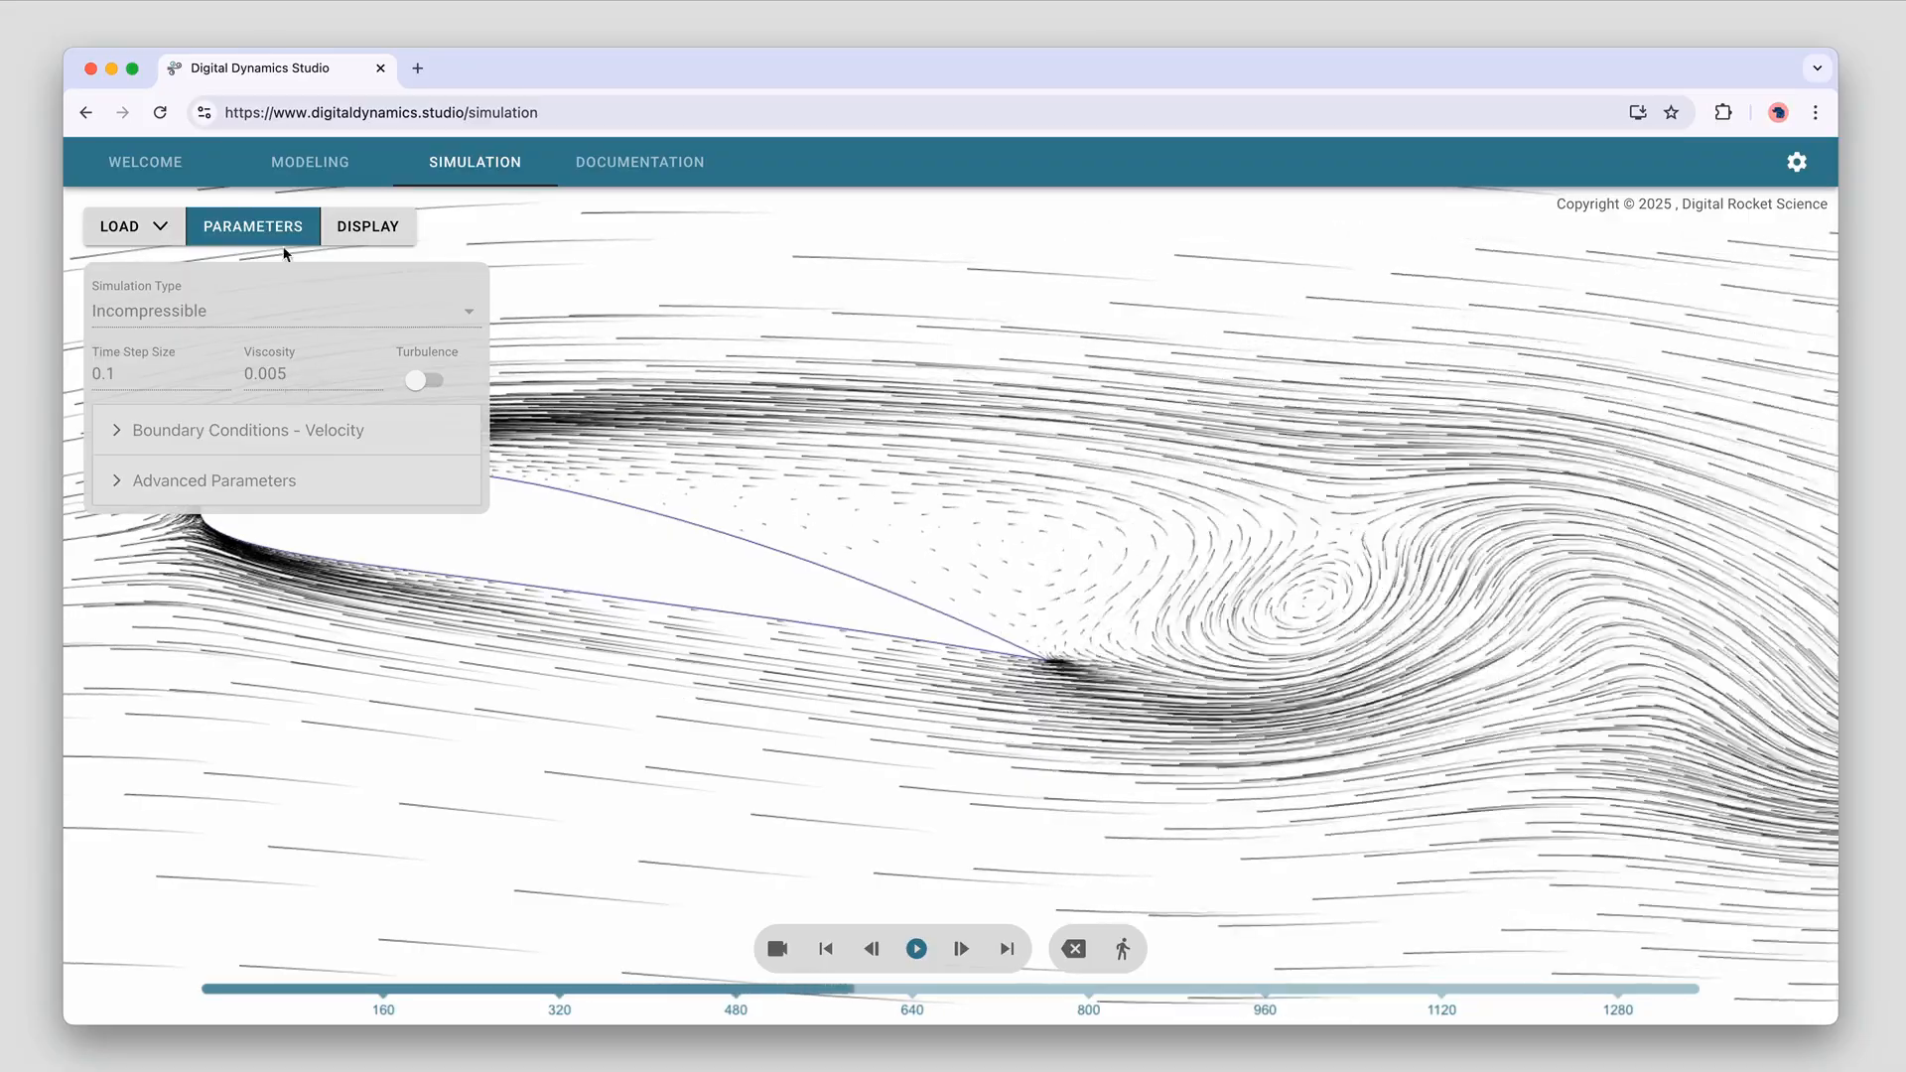
{"action": "left_click", "coordinate": [276, 228]}
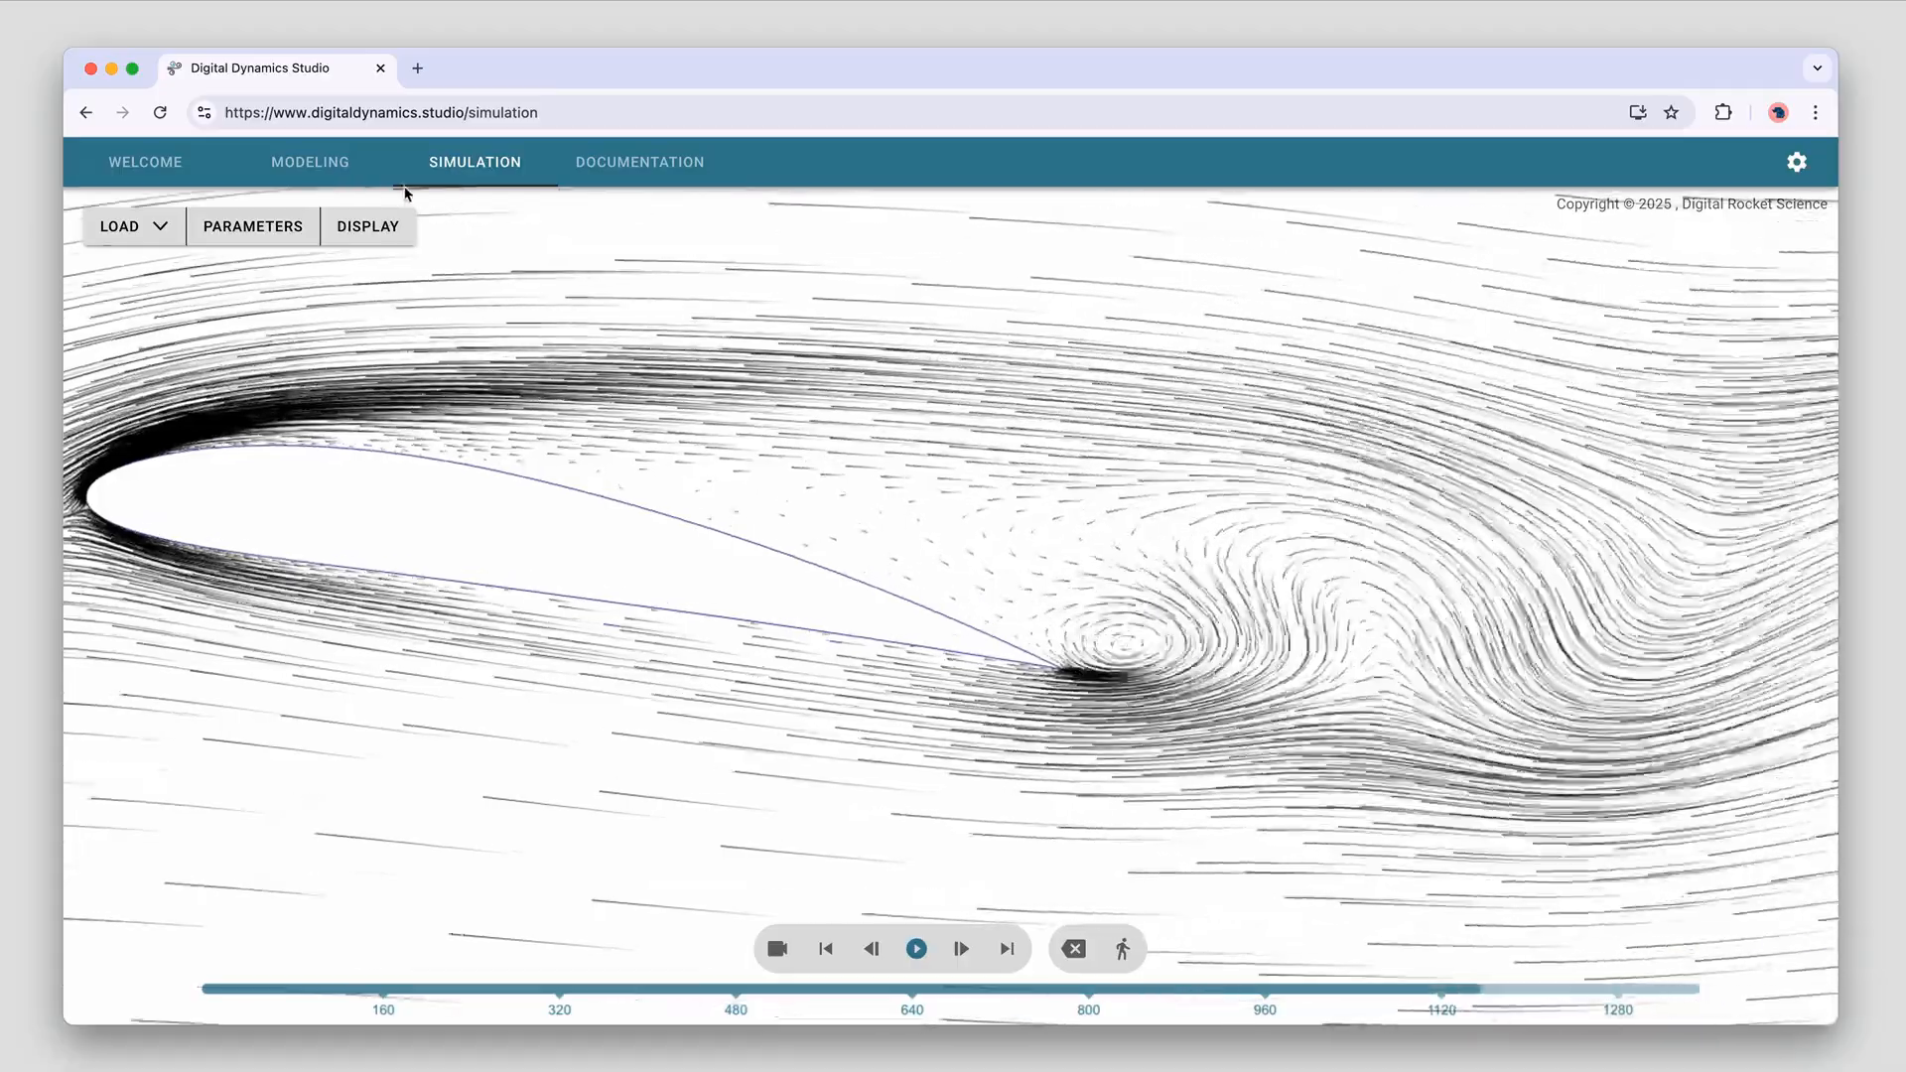
Raise the velocity vector scale to 1.5625 and pan along the airfoil's wake
{"action": "left_click", "coordinate": [395, 228]}
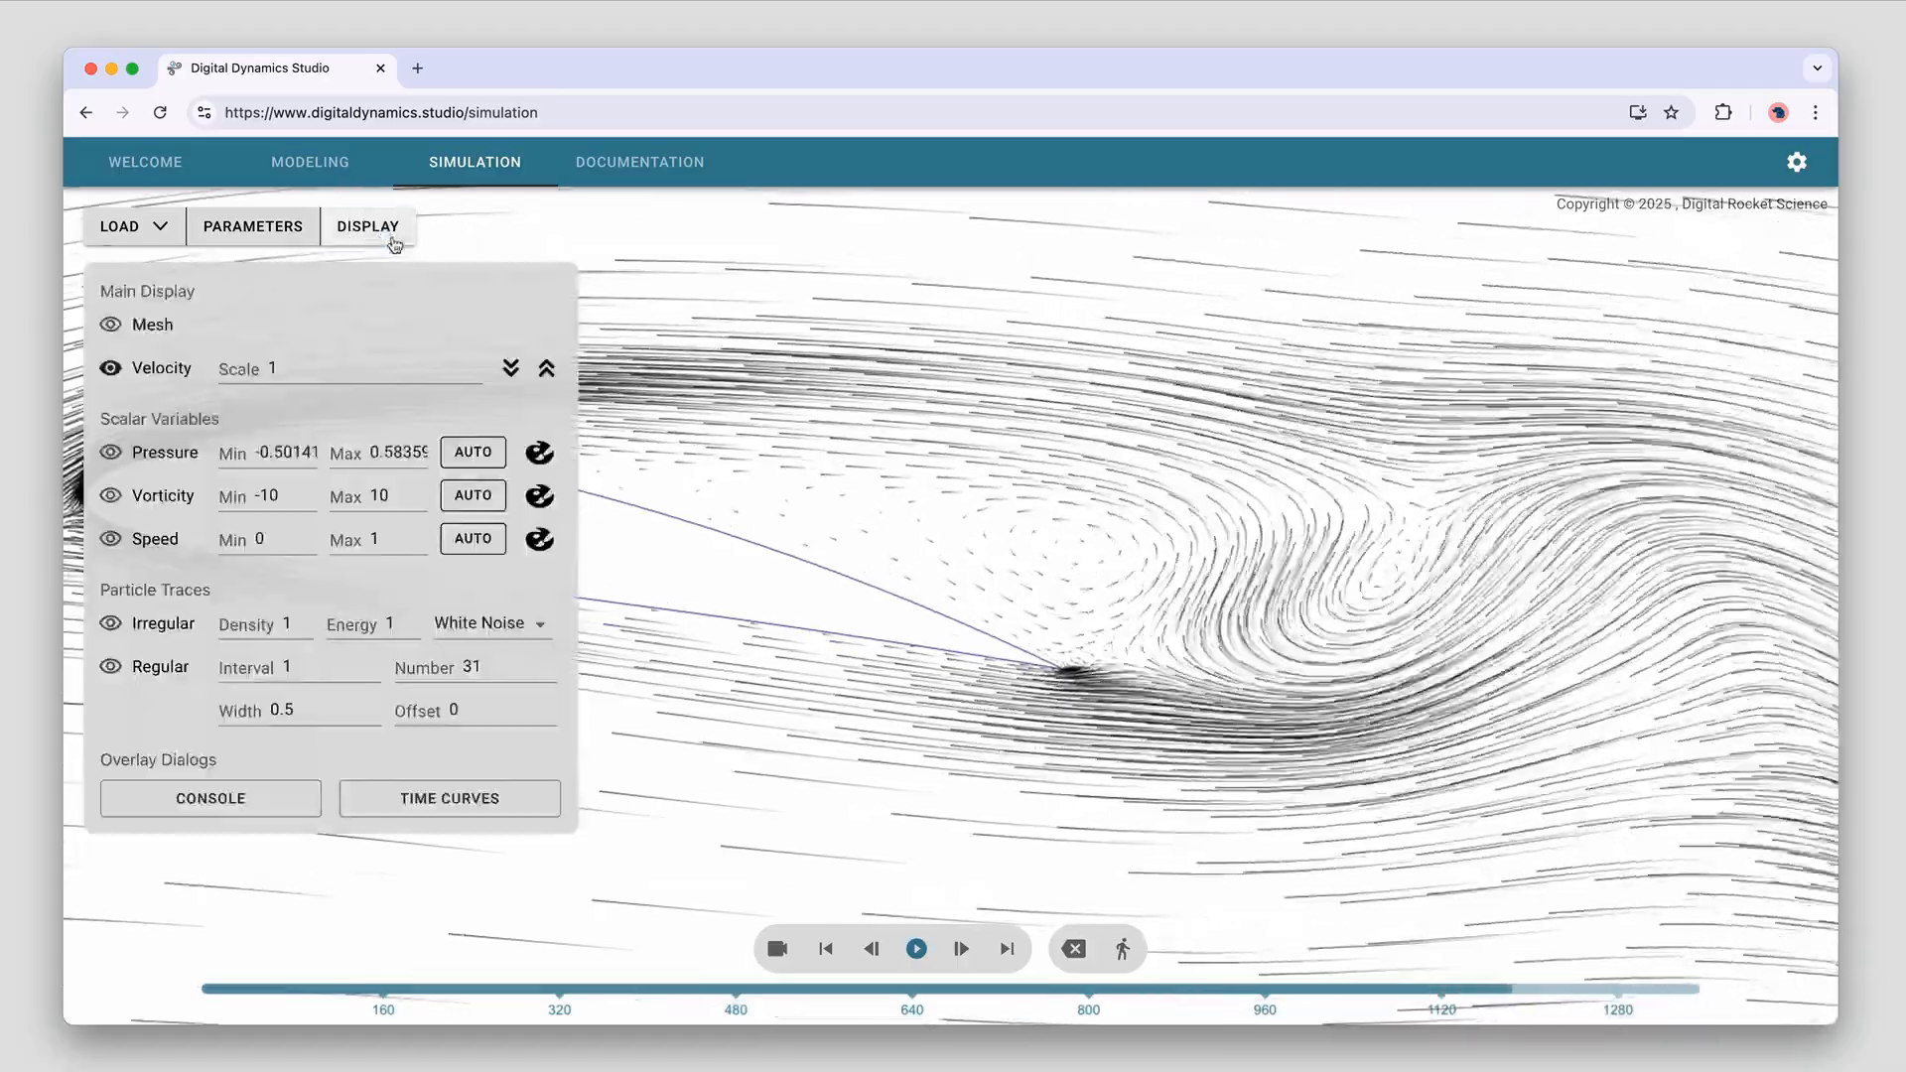
{"action": "left_click", "coordinate": [560, 372]}
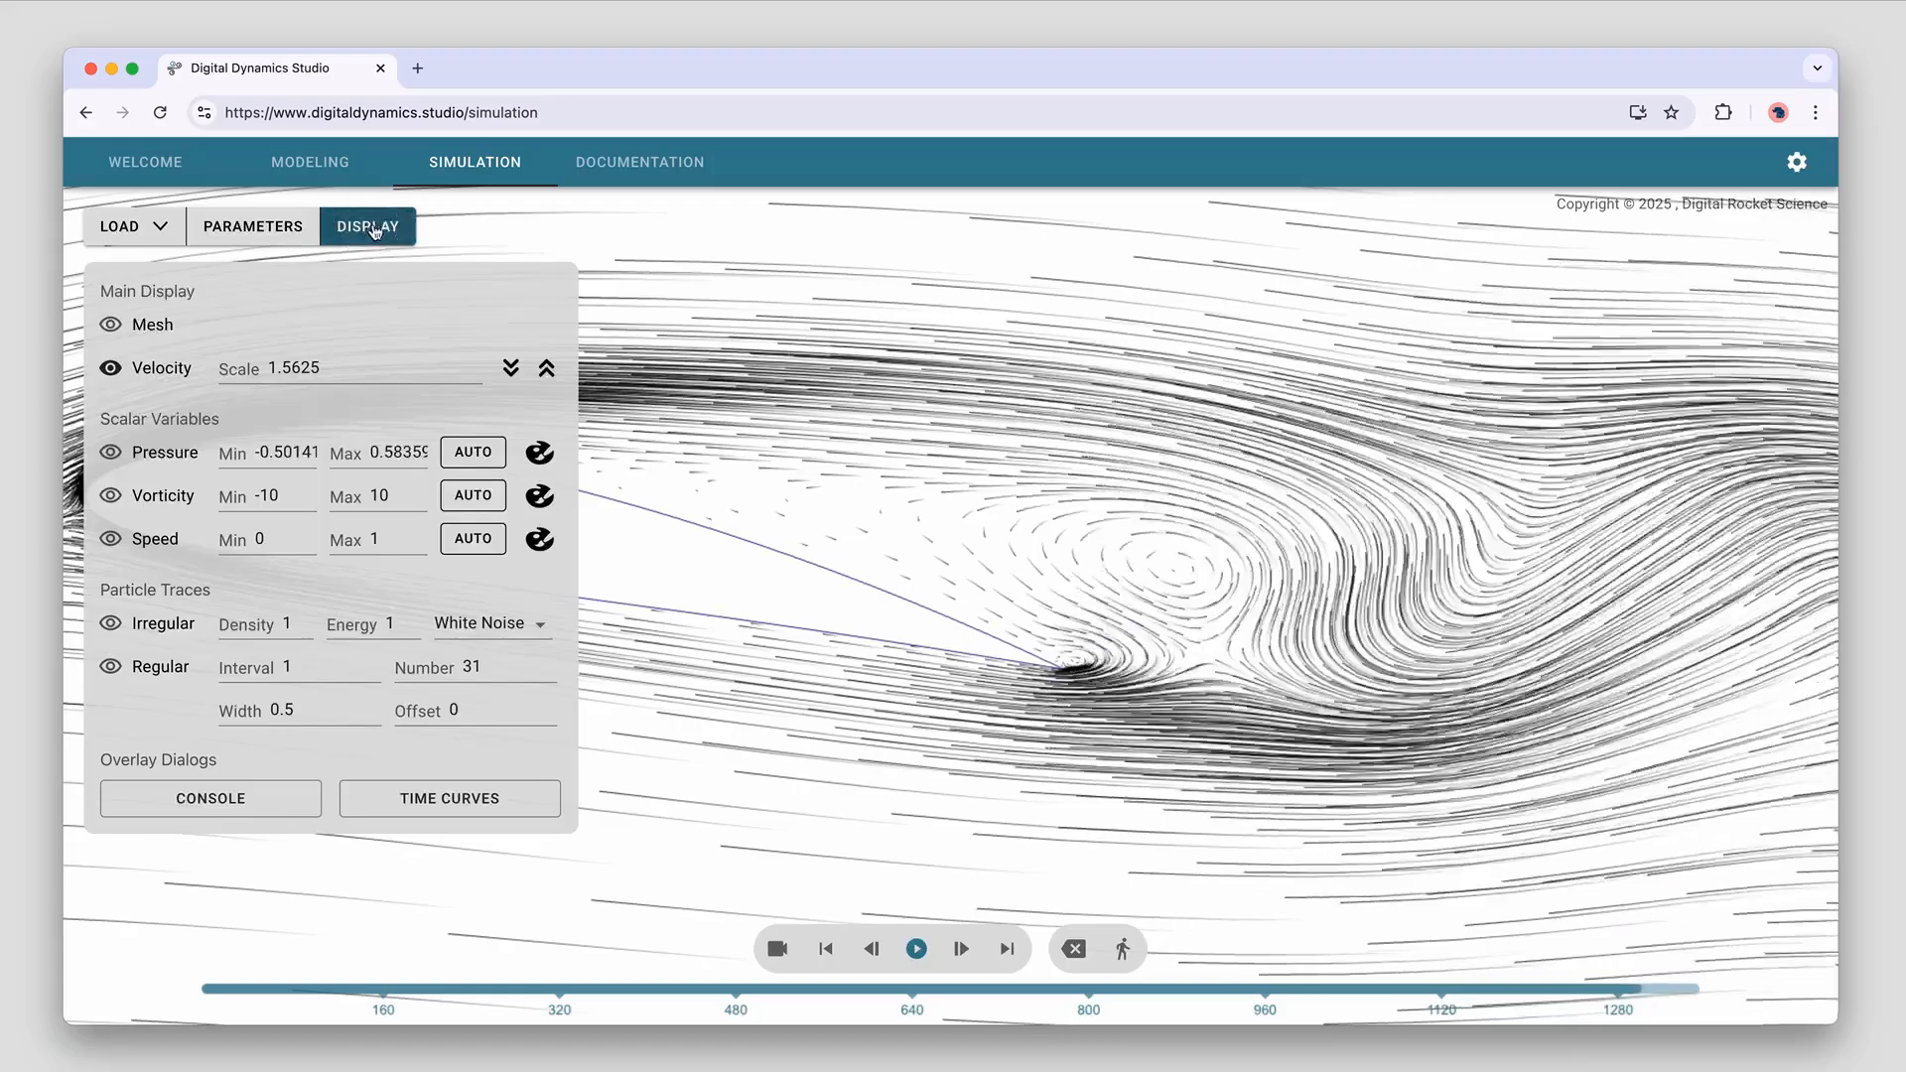
{"action": "left_click", "coordinate": [372, 229]}
{"action": "left_click", "coordinate": [822, 582]}
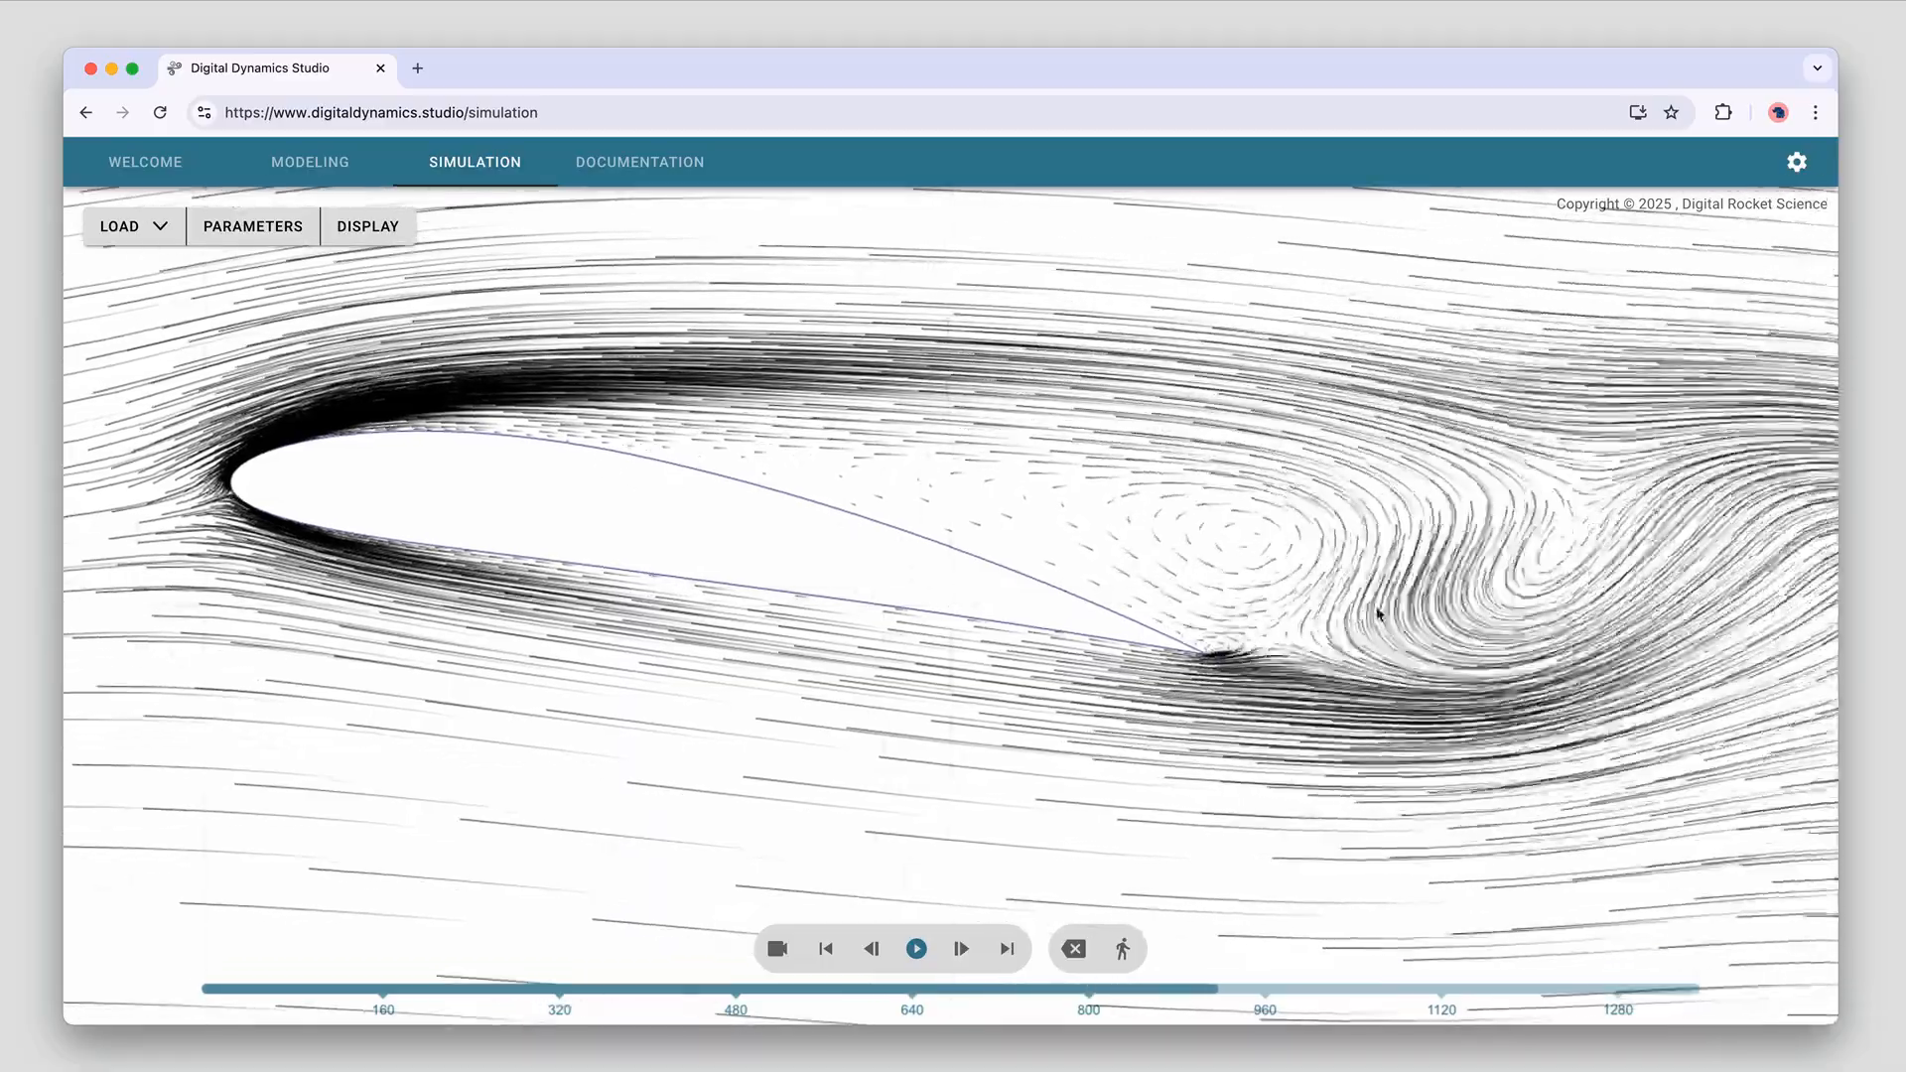
{"action": "scroll", "coordinate": [1130, 557], "scroll_direction": "down", "scroll_amount": 2}
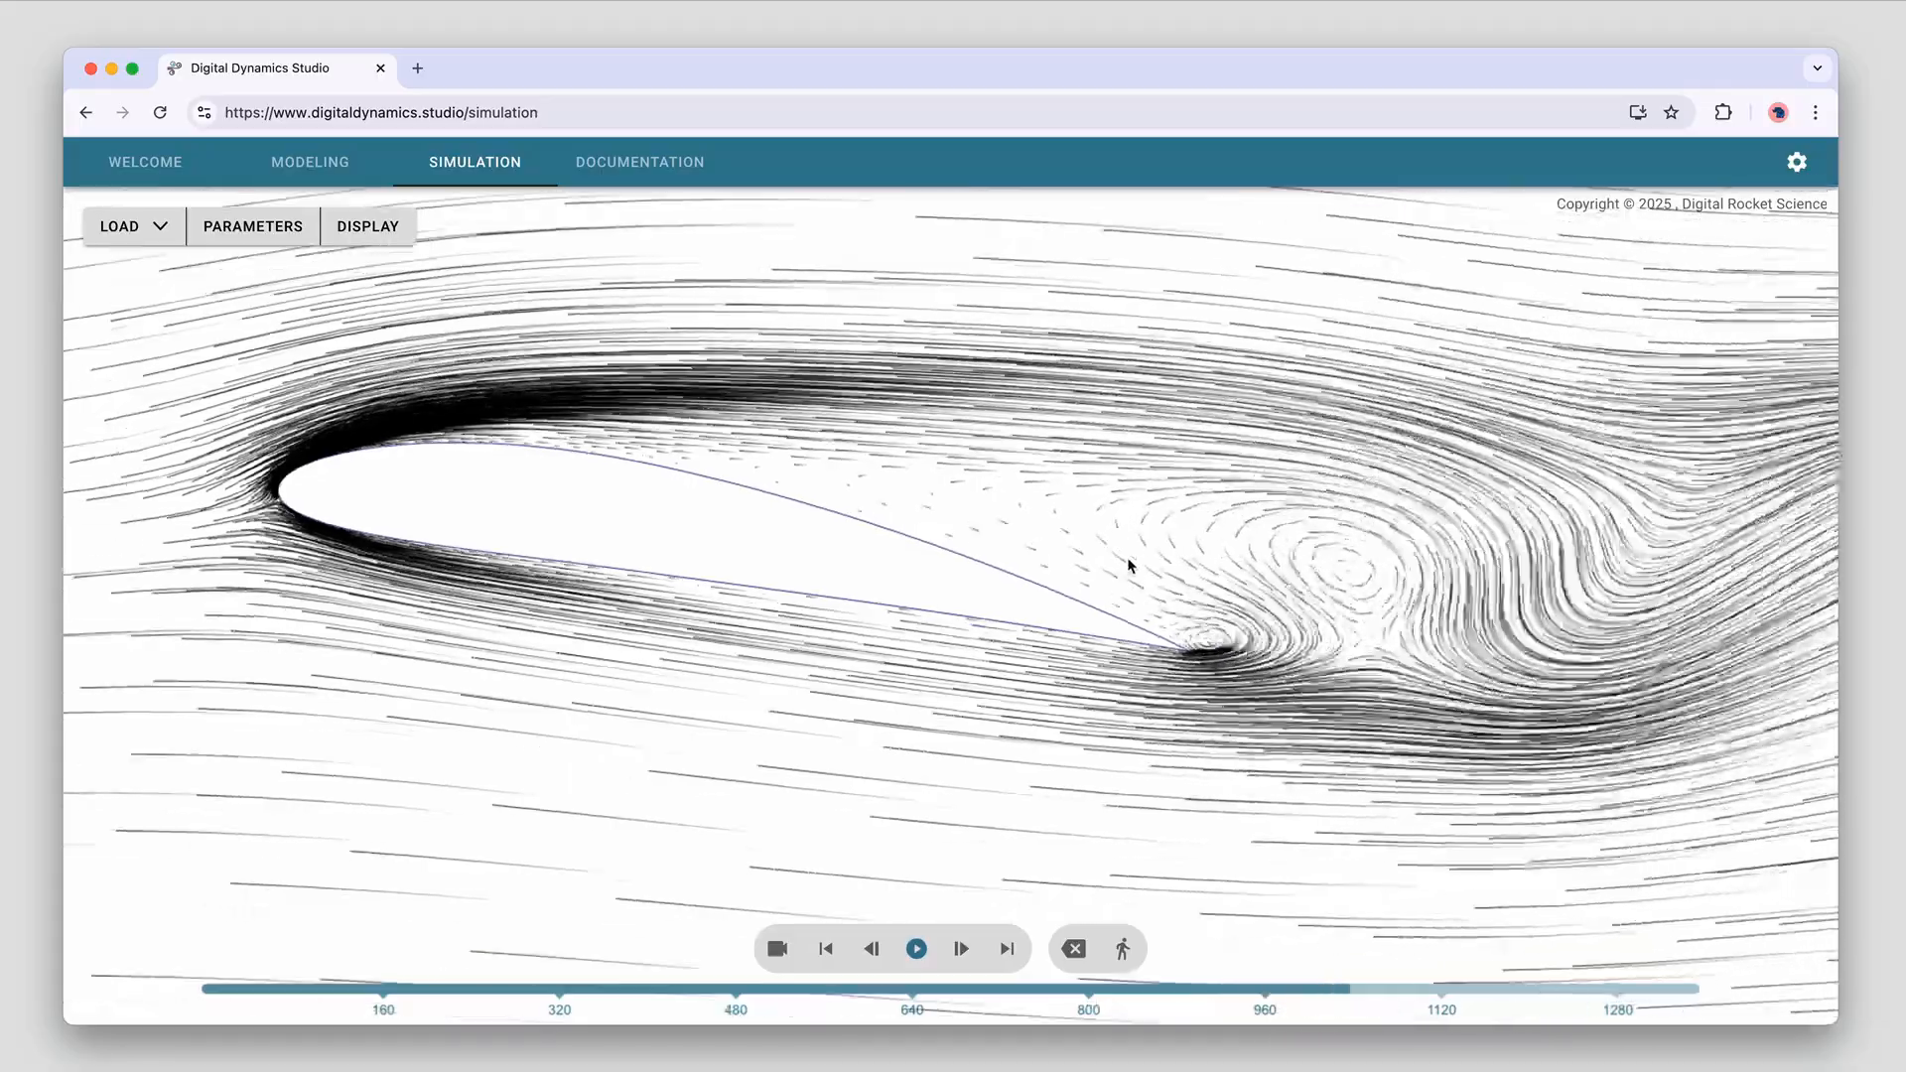
{"action": "left_click_drag", "start_coordinate": [1127, 557], "coordinate": [911, 538]}
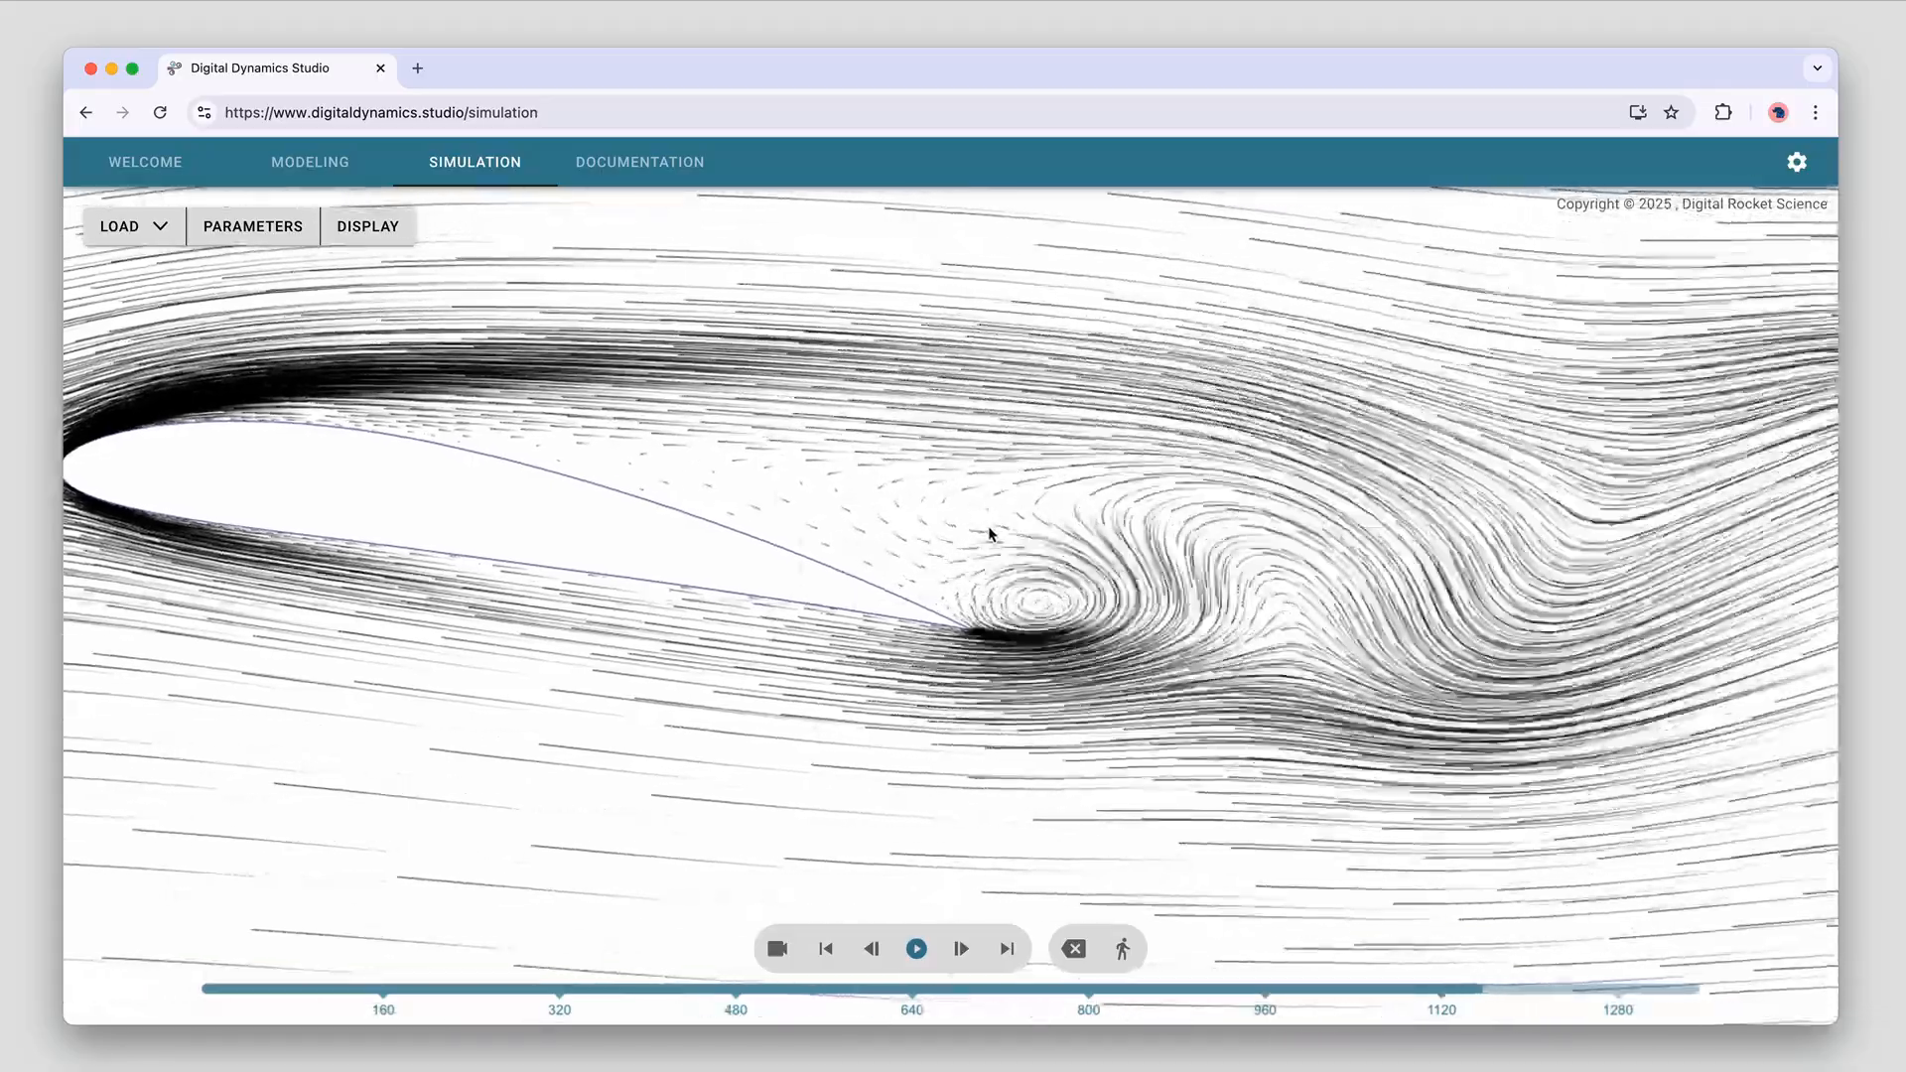
{"action": "scroll", "coordinate": [1200, 591], "scroll_direction": "down", "scroll_amount": 3}
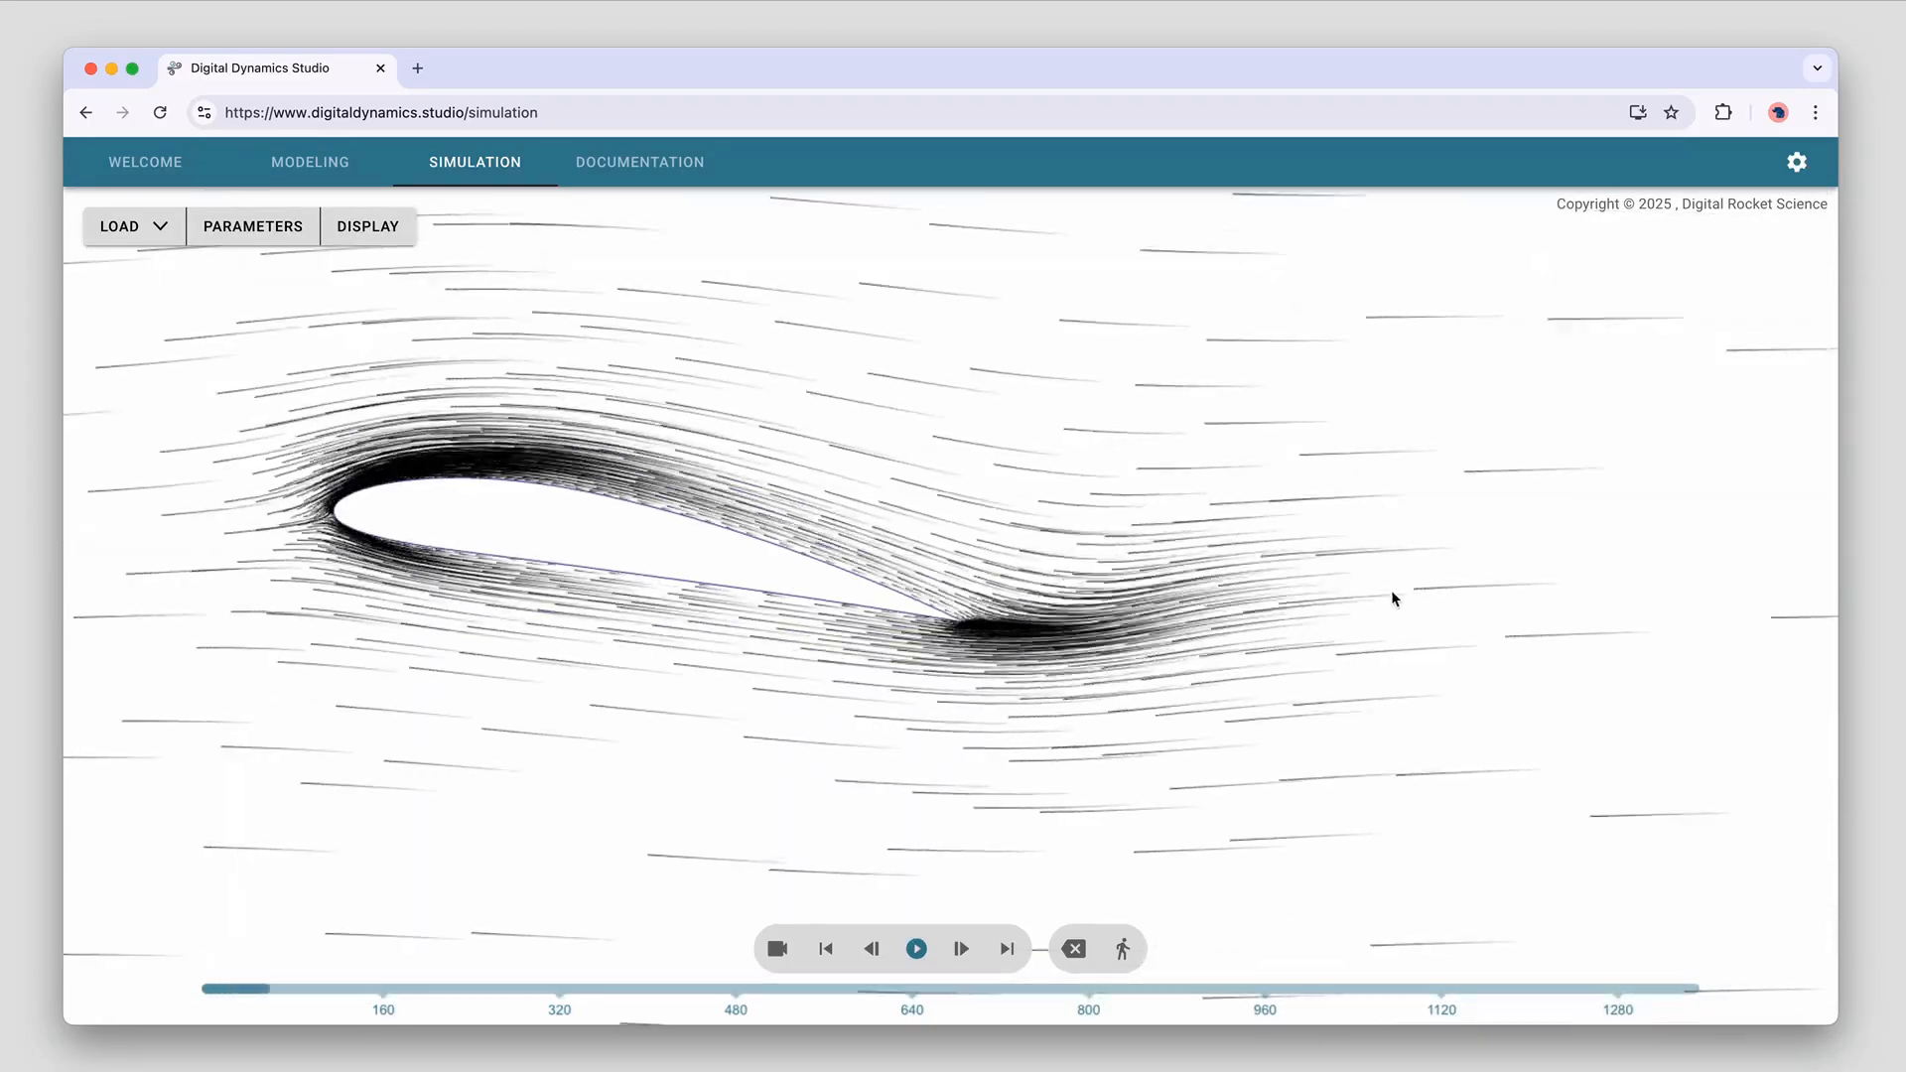
{"action": "left_click_drag", "start_coordinate": [1413, 608], "coordinate": [1004, 570]}
{"action": "scroll", "coordinate": [1125, 613], "scroll_direction": "down", "scroll_amount": 3}
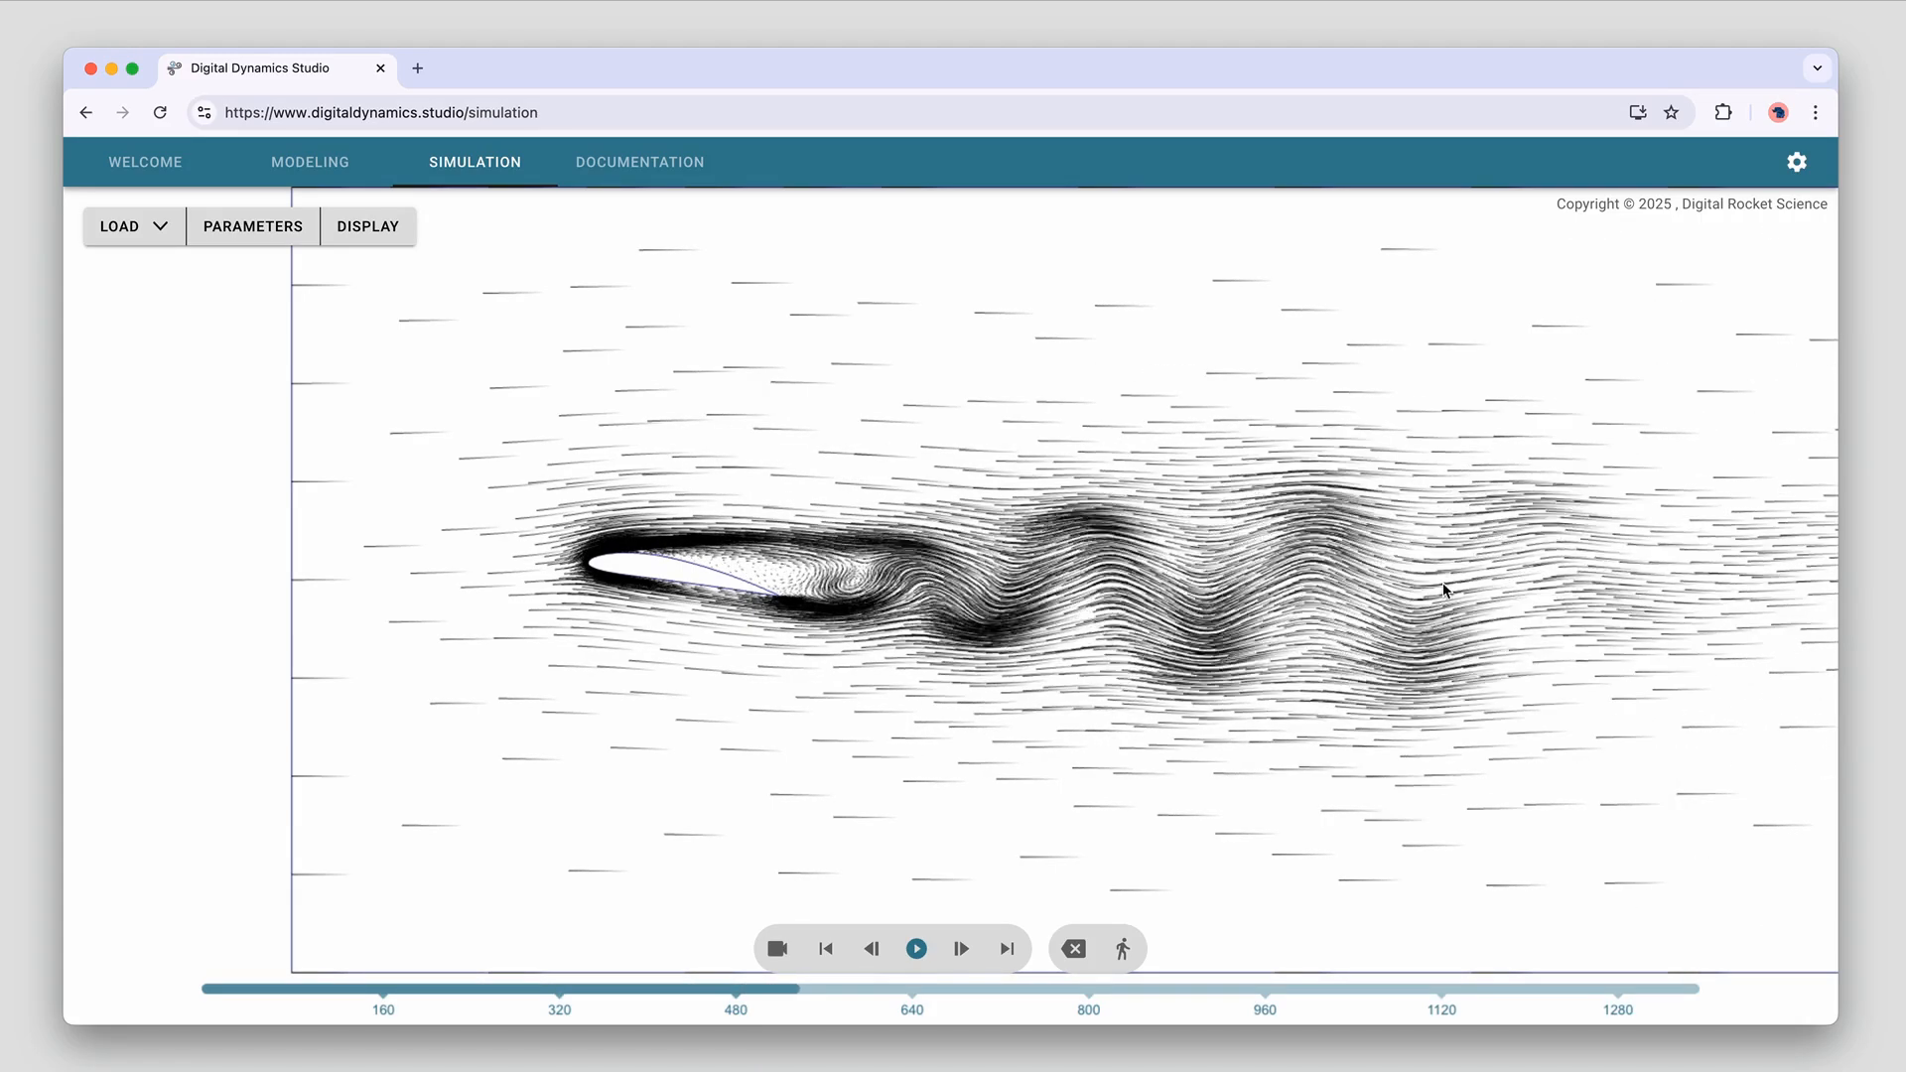
{"action": "left_click_drag", "start_coordinate": [1554, 572], "coordinate": [1780, 542]}
{"action": "scroll", "coordinate": [1166, 551], "scroll_direction": "up", "scroll_amount": 5}
{"action": "scroll", "coordinate": [1169, 556], "scroll_direction": "up", "scroll_amount": 10}
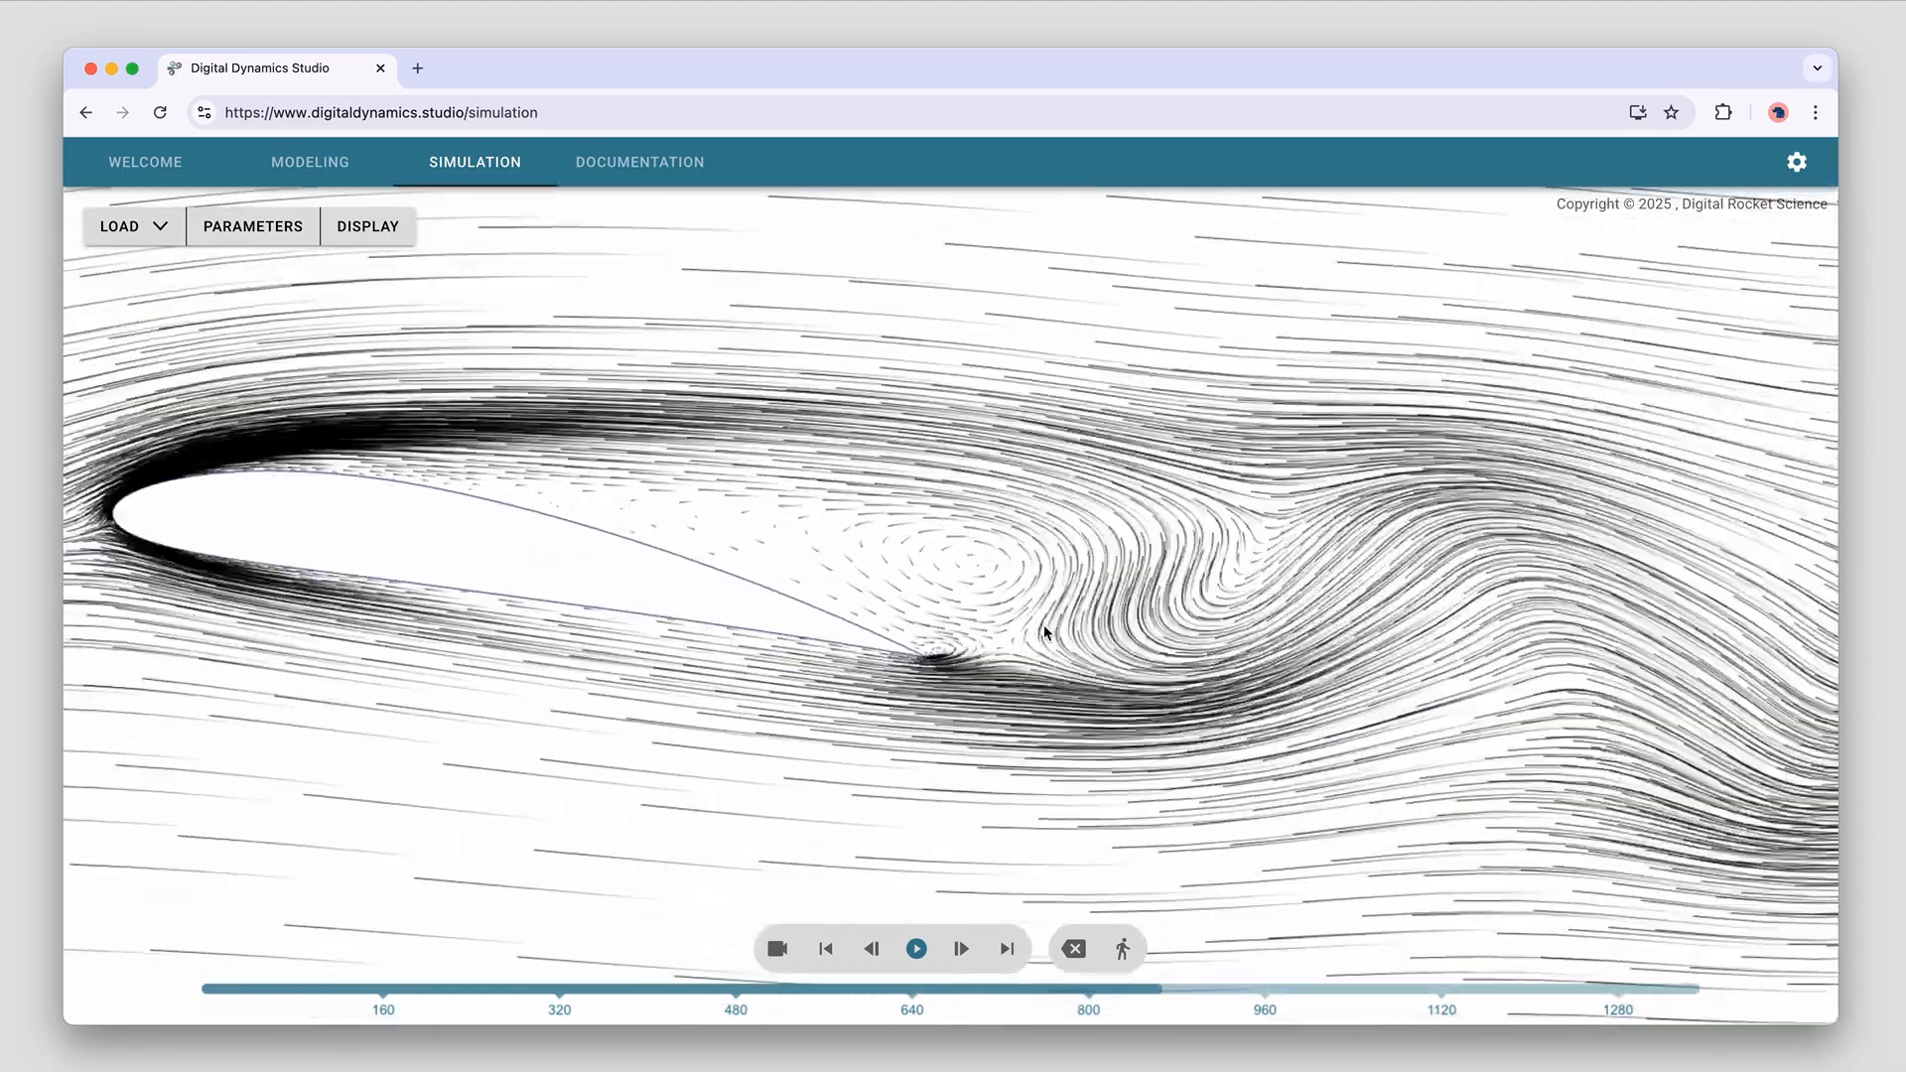
{"action": "left_click_drag", "start_coordinate": [1045, 631], "coordinate": [1080, 613]}
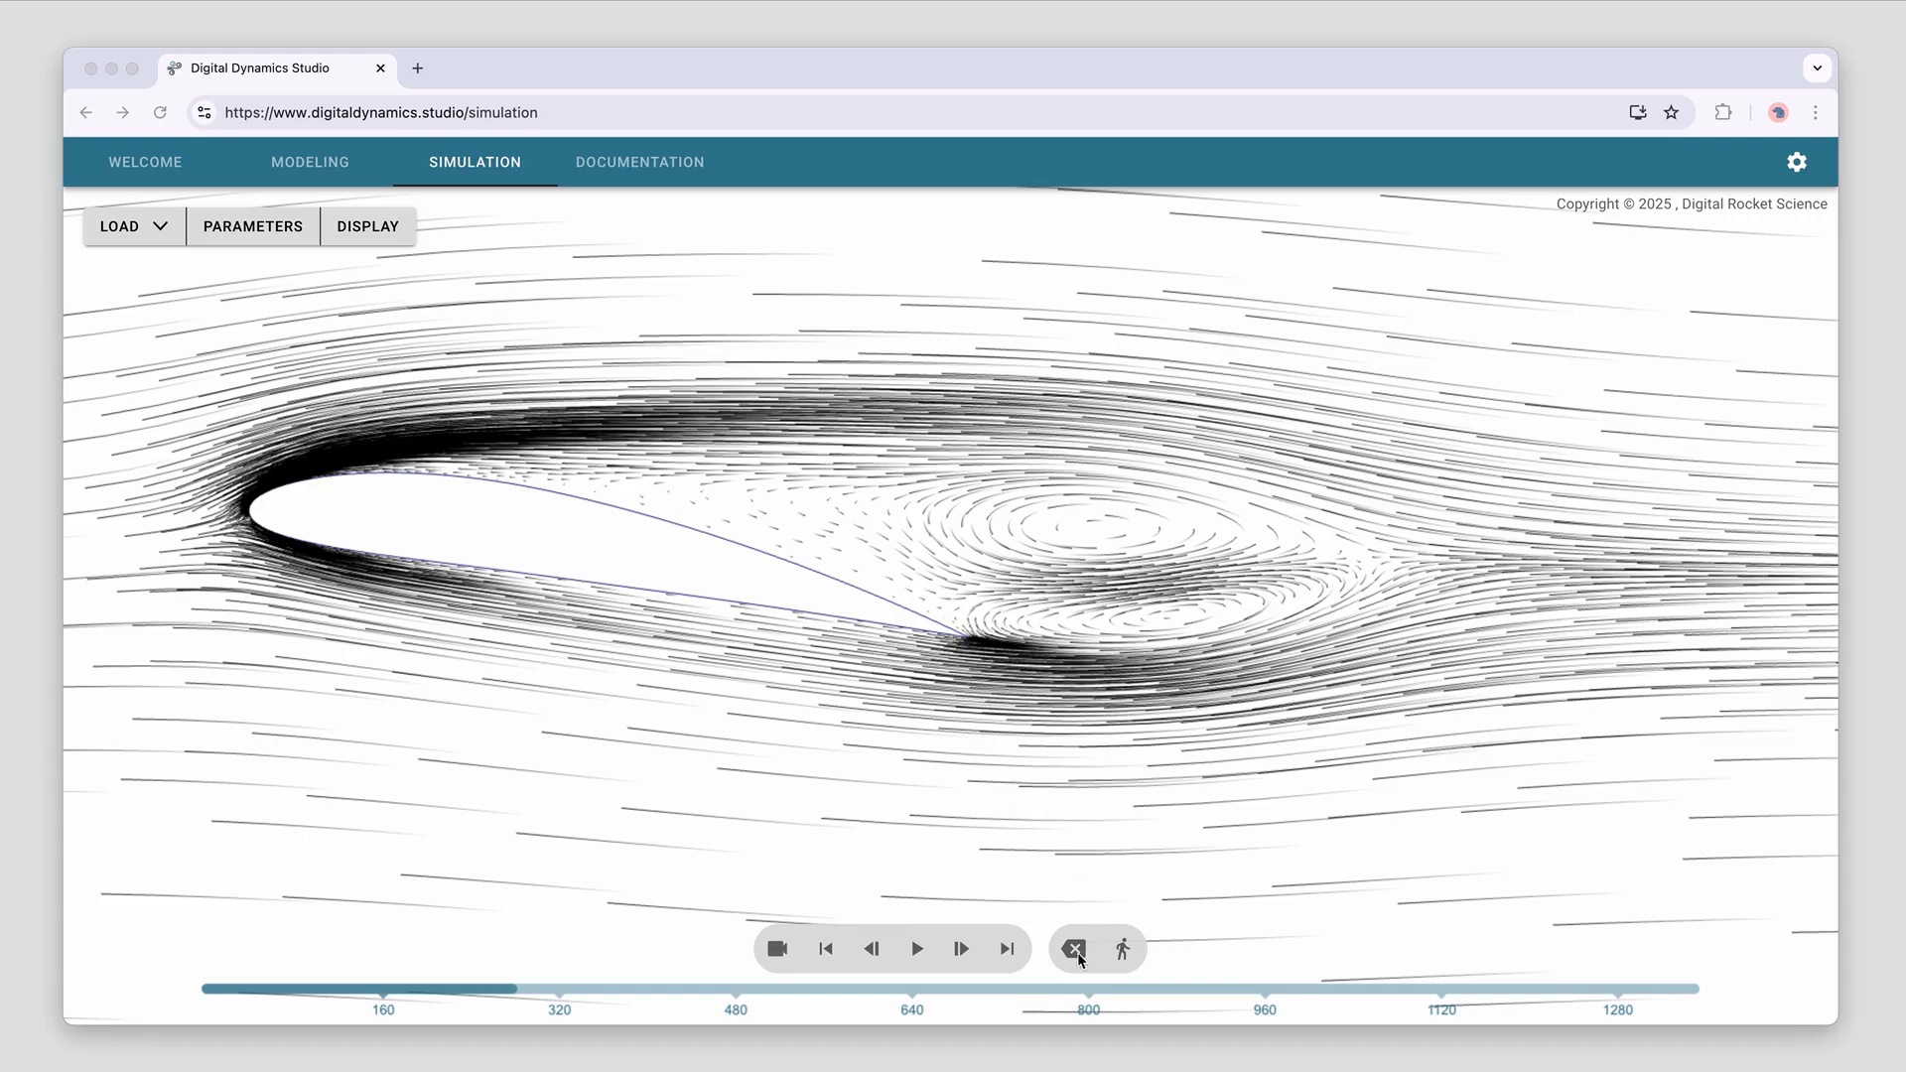
Clear the computed flow, show the triangular mesh, and bring up the simulation parameters
{"action": "left_click", "coordinate": [1004, 711]}
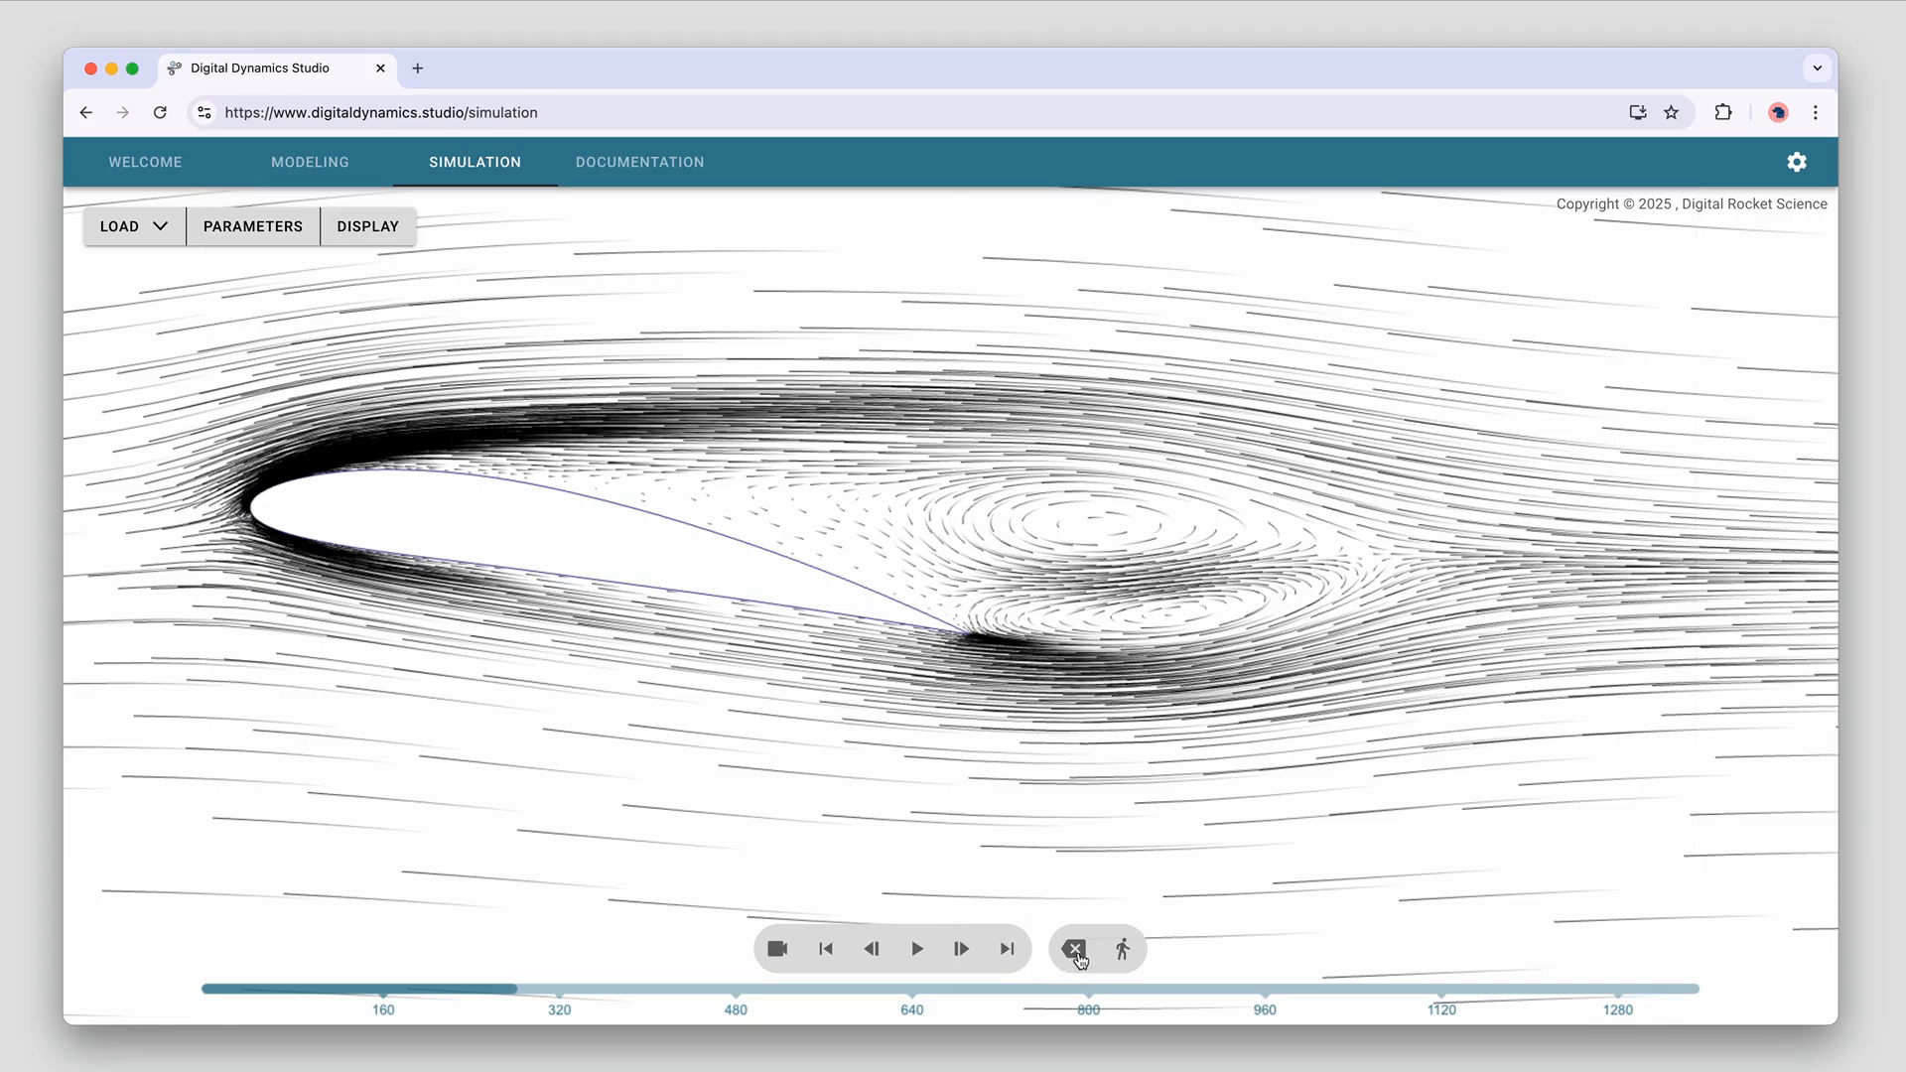
{"action": "left_click", "coordinate": [1074, 951]}
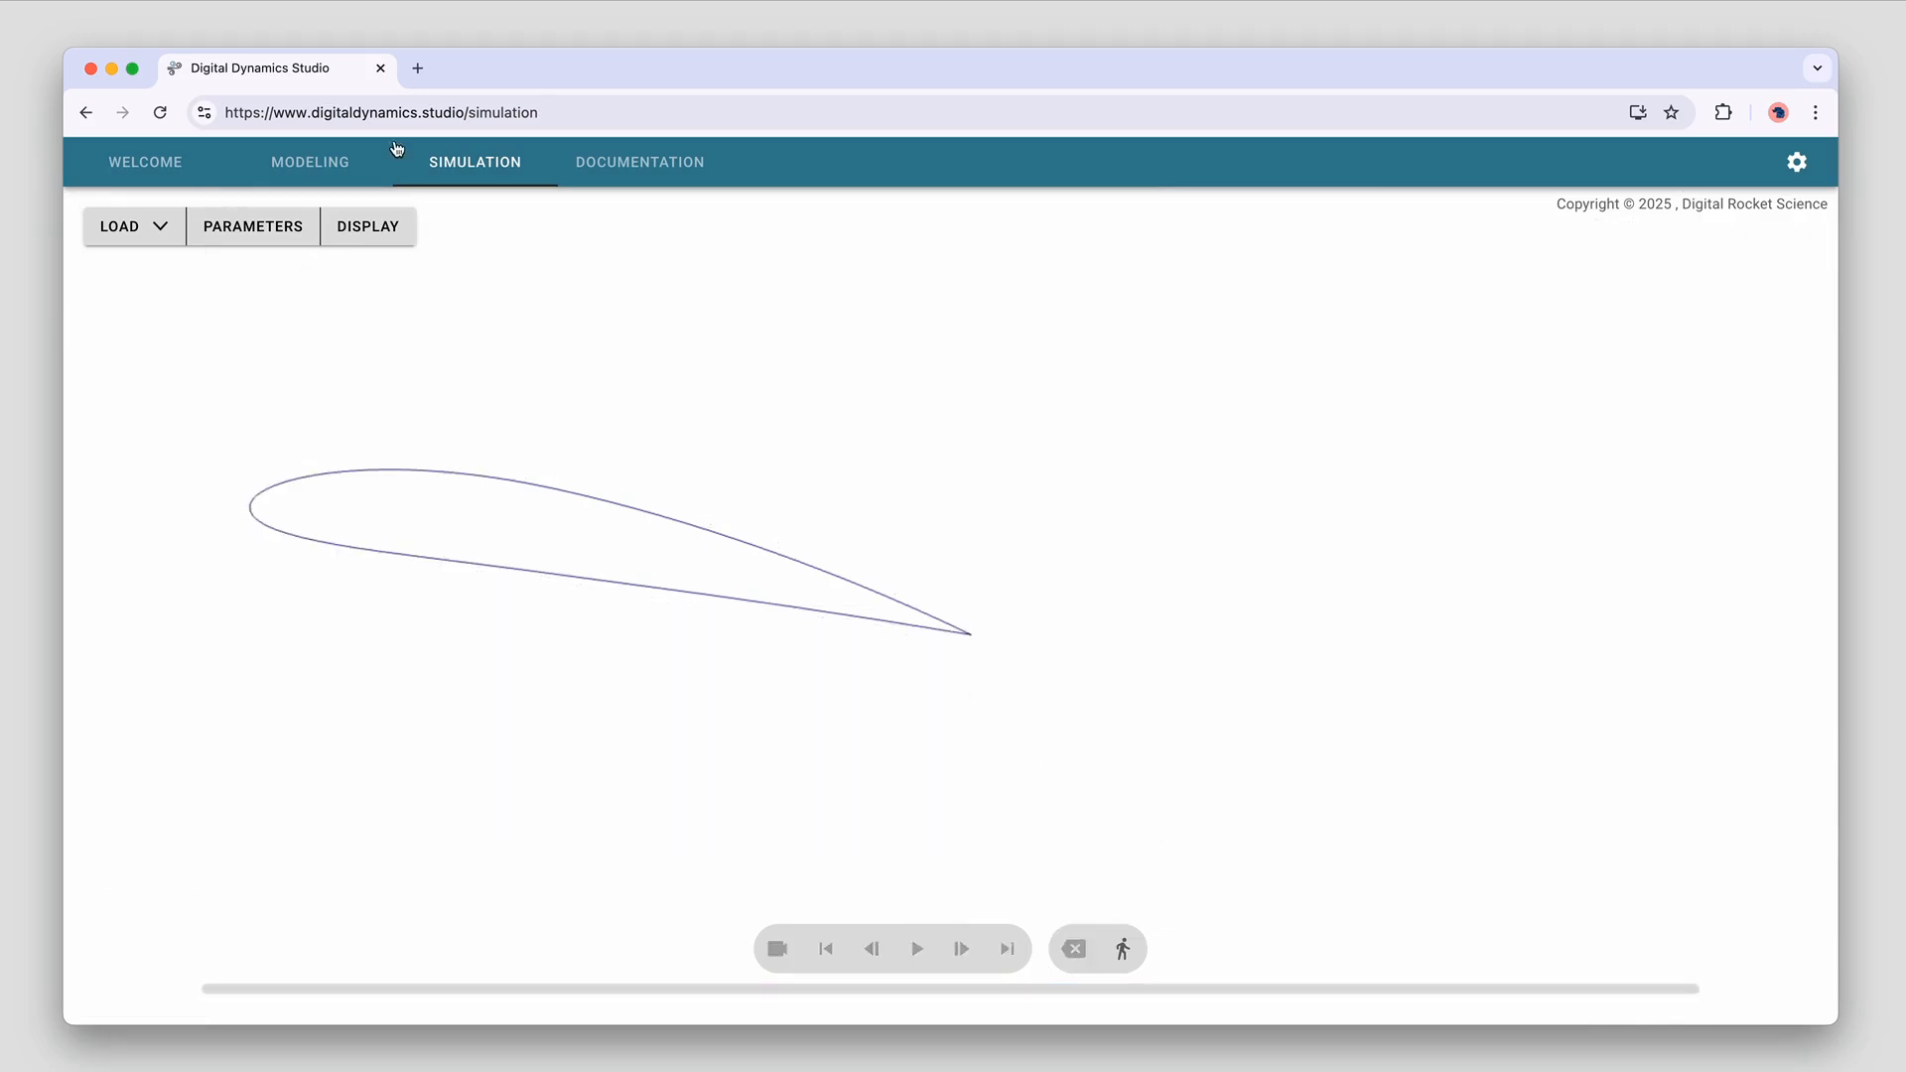
{"action": "left_click", "coordinate": [375, 225]}
{"action": "left_click", "coordinate": [154, 326]}
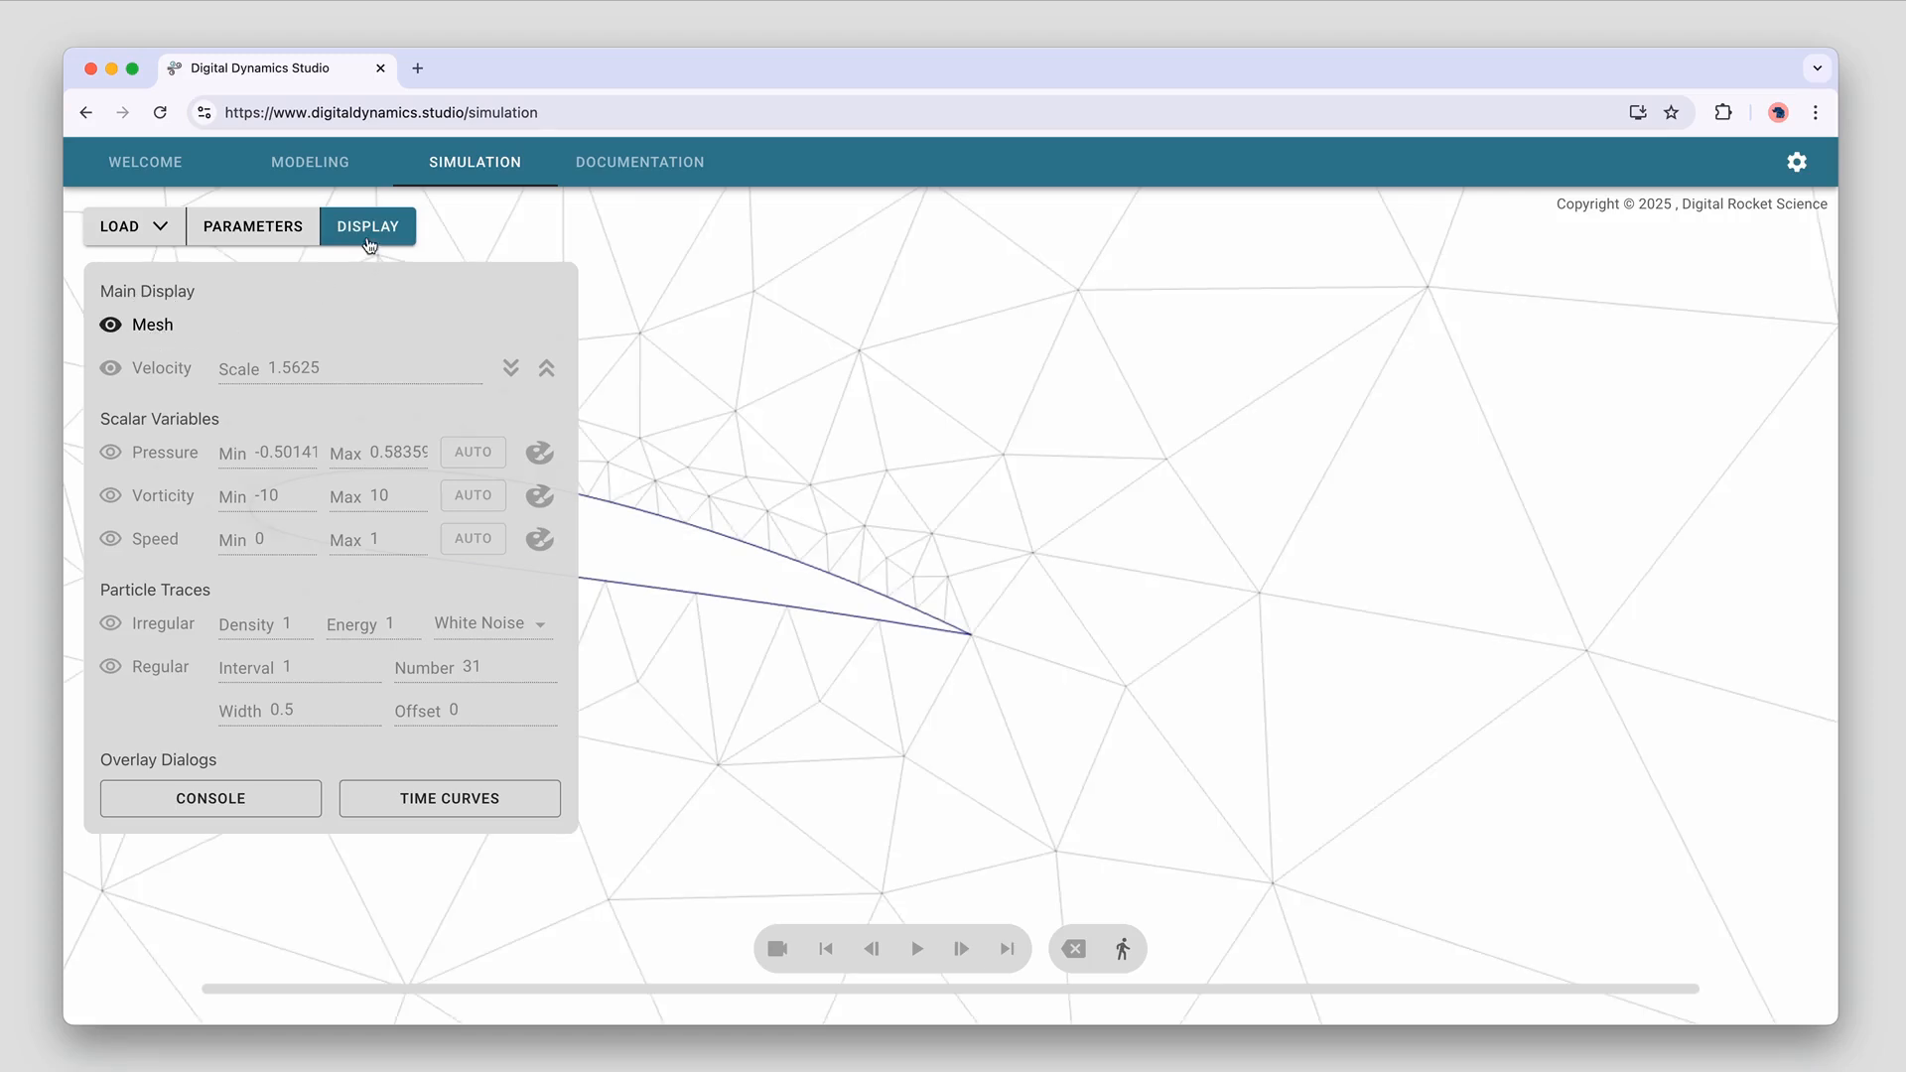
{"action": "left_click", "coordinate": [367, 238]}
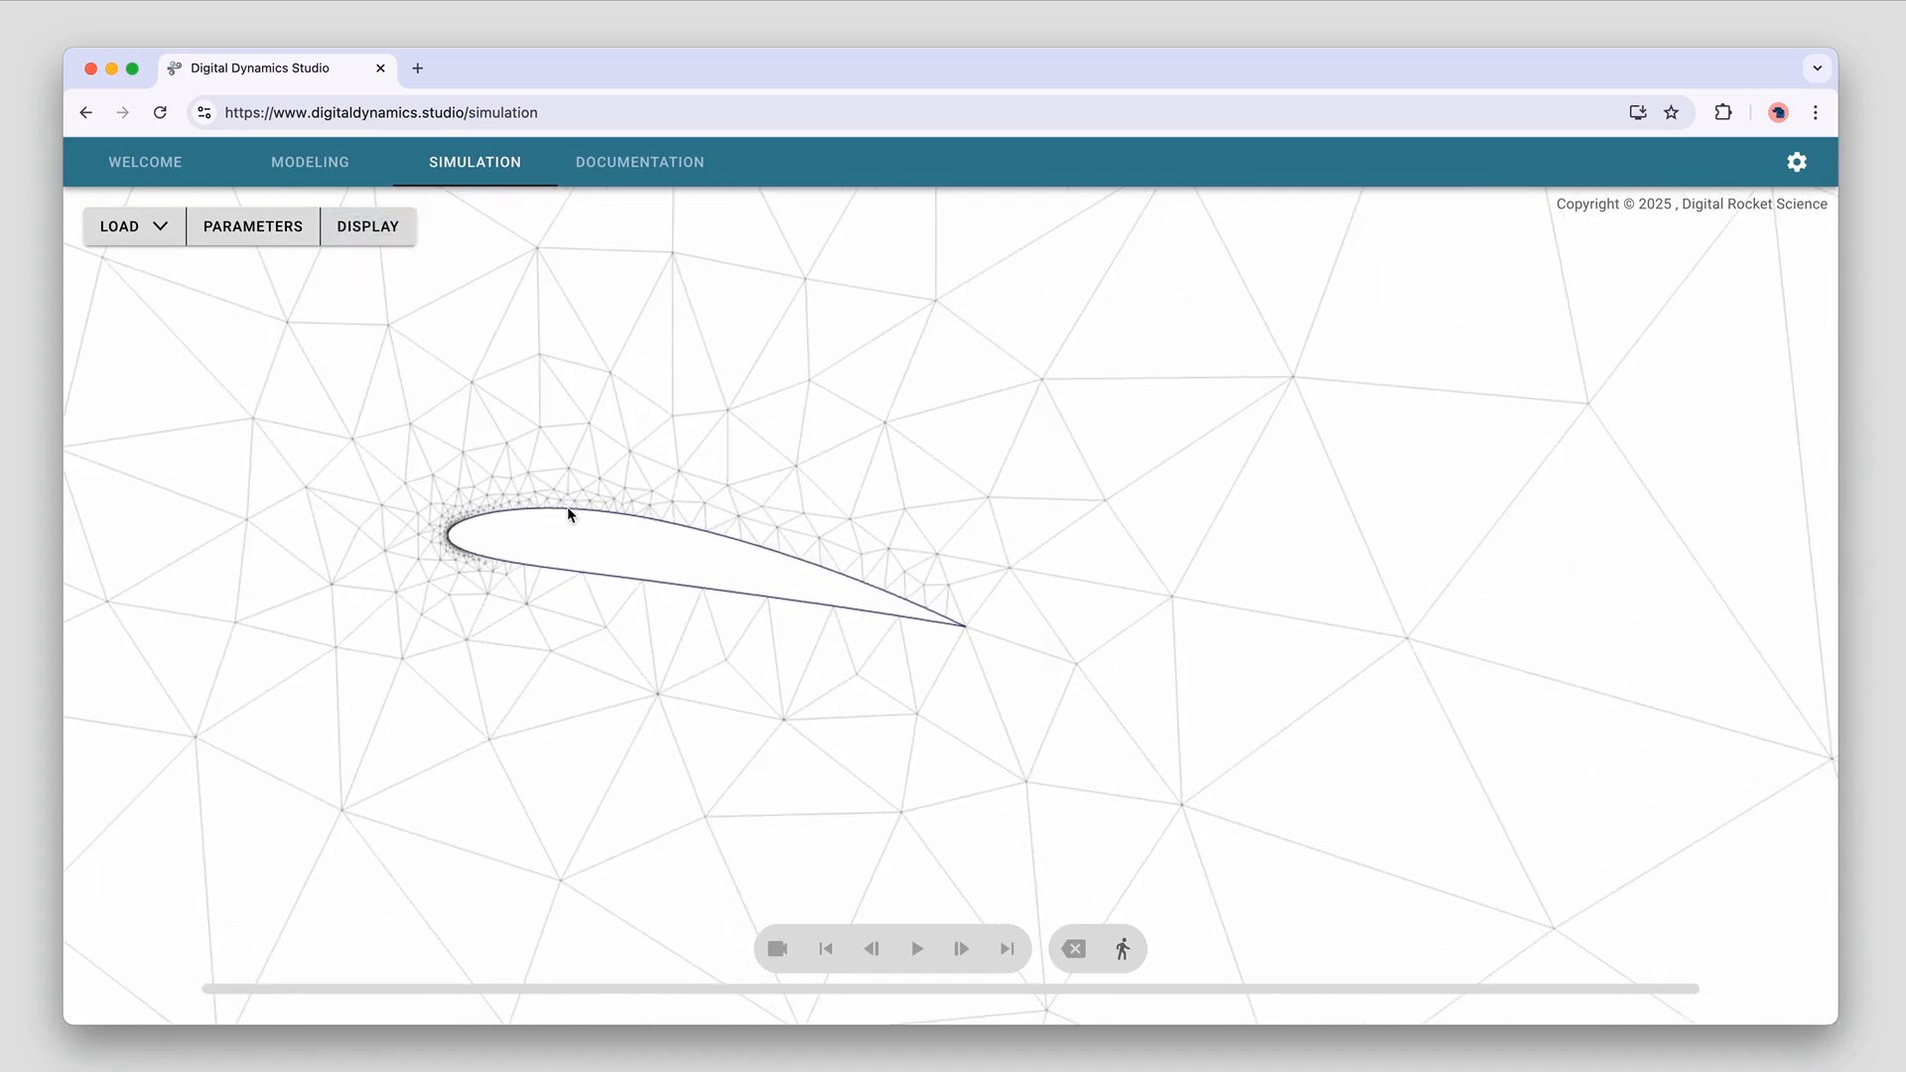
{"action": "left_click", "coordinate": [226, 227]}
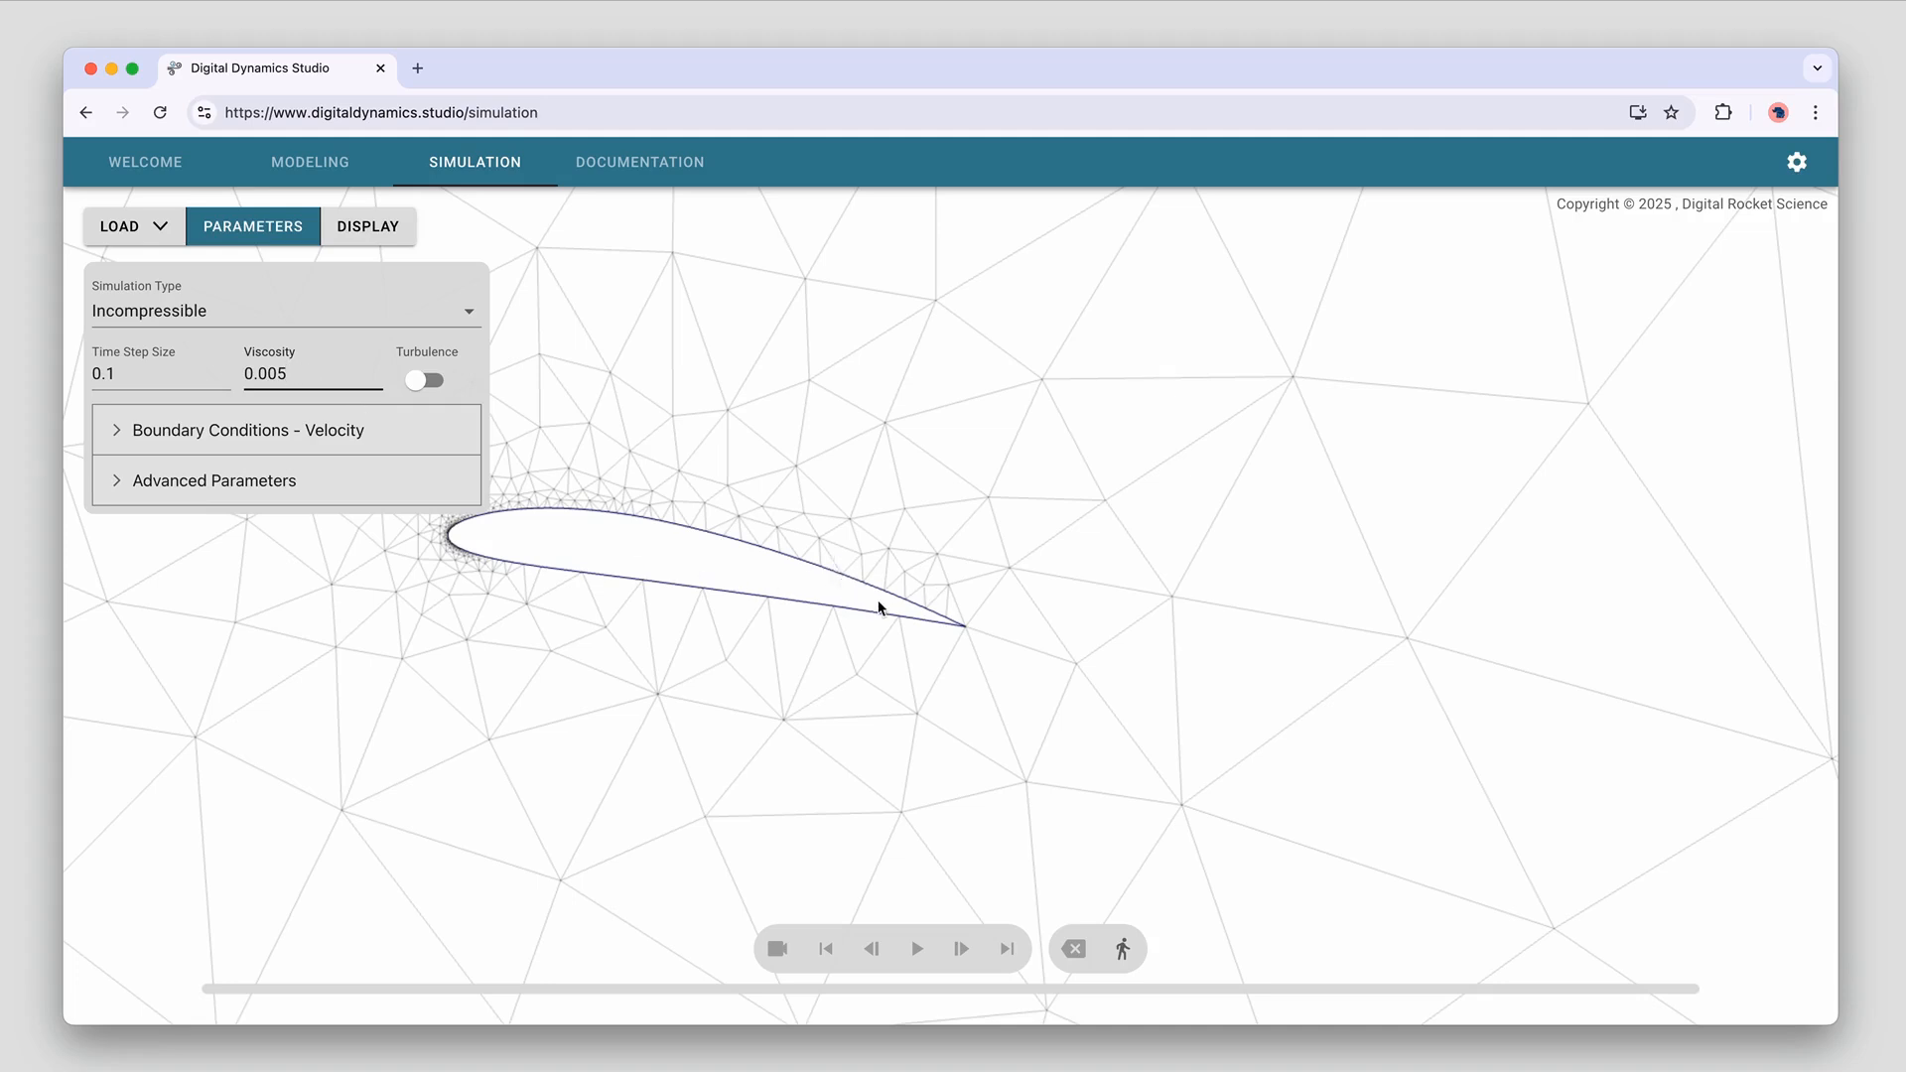
Set viscosity to 0.00001 and zoom in on the airfoil mesh
{"action": "left_click", "coordinate": [338, 381]}
{"action": "type", "text": "001"}
{"action": "left_click_drag", "start_coordinate": [633, 570], "coordinate": [724, 553]}
{"action": "scroll", "coordinate": [884, 605], "scroll_direction": "up", "scroll_amount": 5}
{"action": "scroll", "coordinate": [724, 553], "scroll_direction": "up", "scroll_amount": 2}
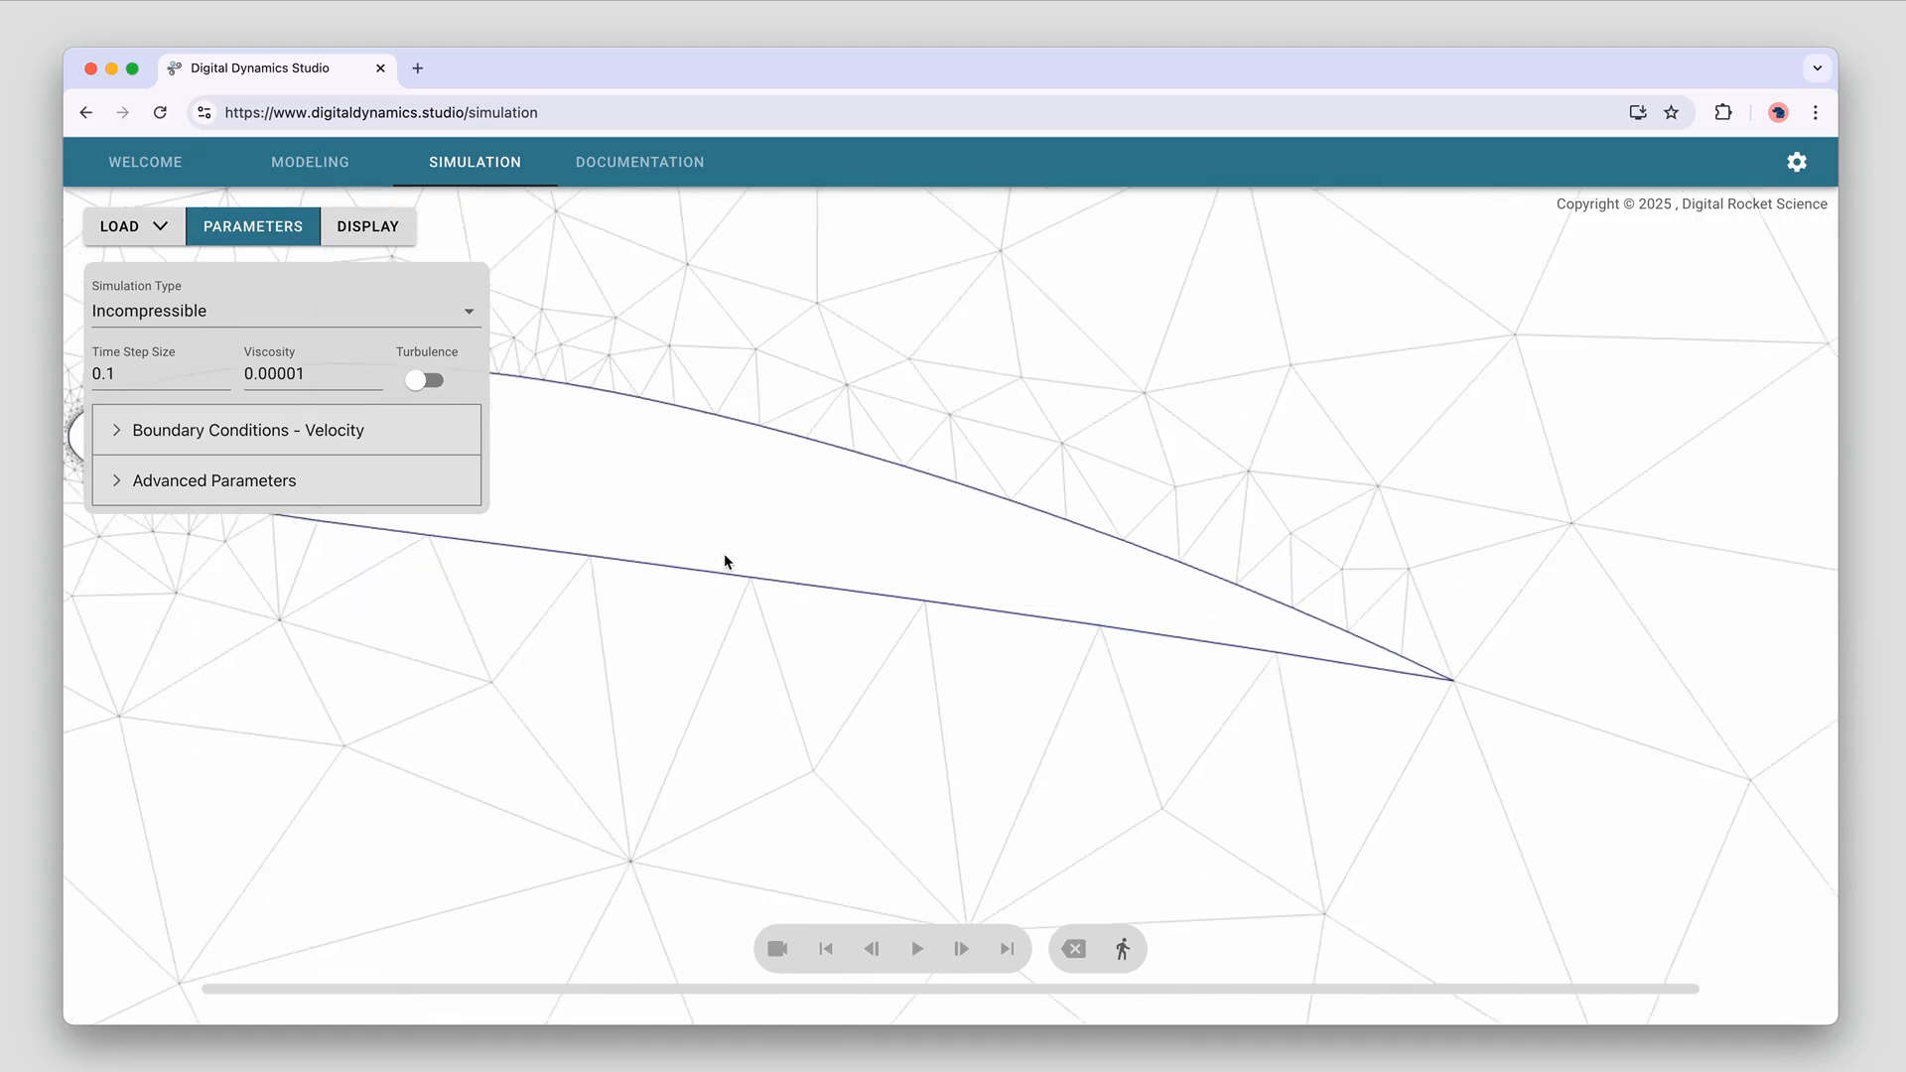
{"action": "scroll", "coordinate": [723, 553], "scroll_direction": "down", "scroll_amount": 5}
{"action": "scroll", "coordinate": [725, 556], "scroll_direction": "up", "scroll_amount": 3}
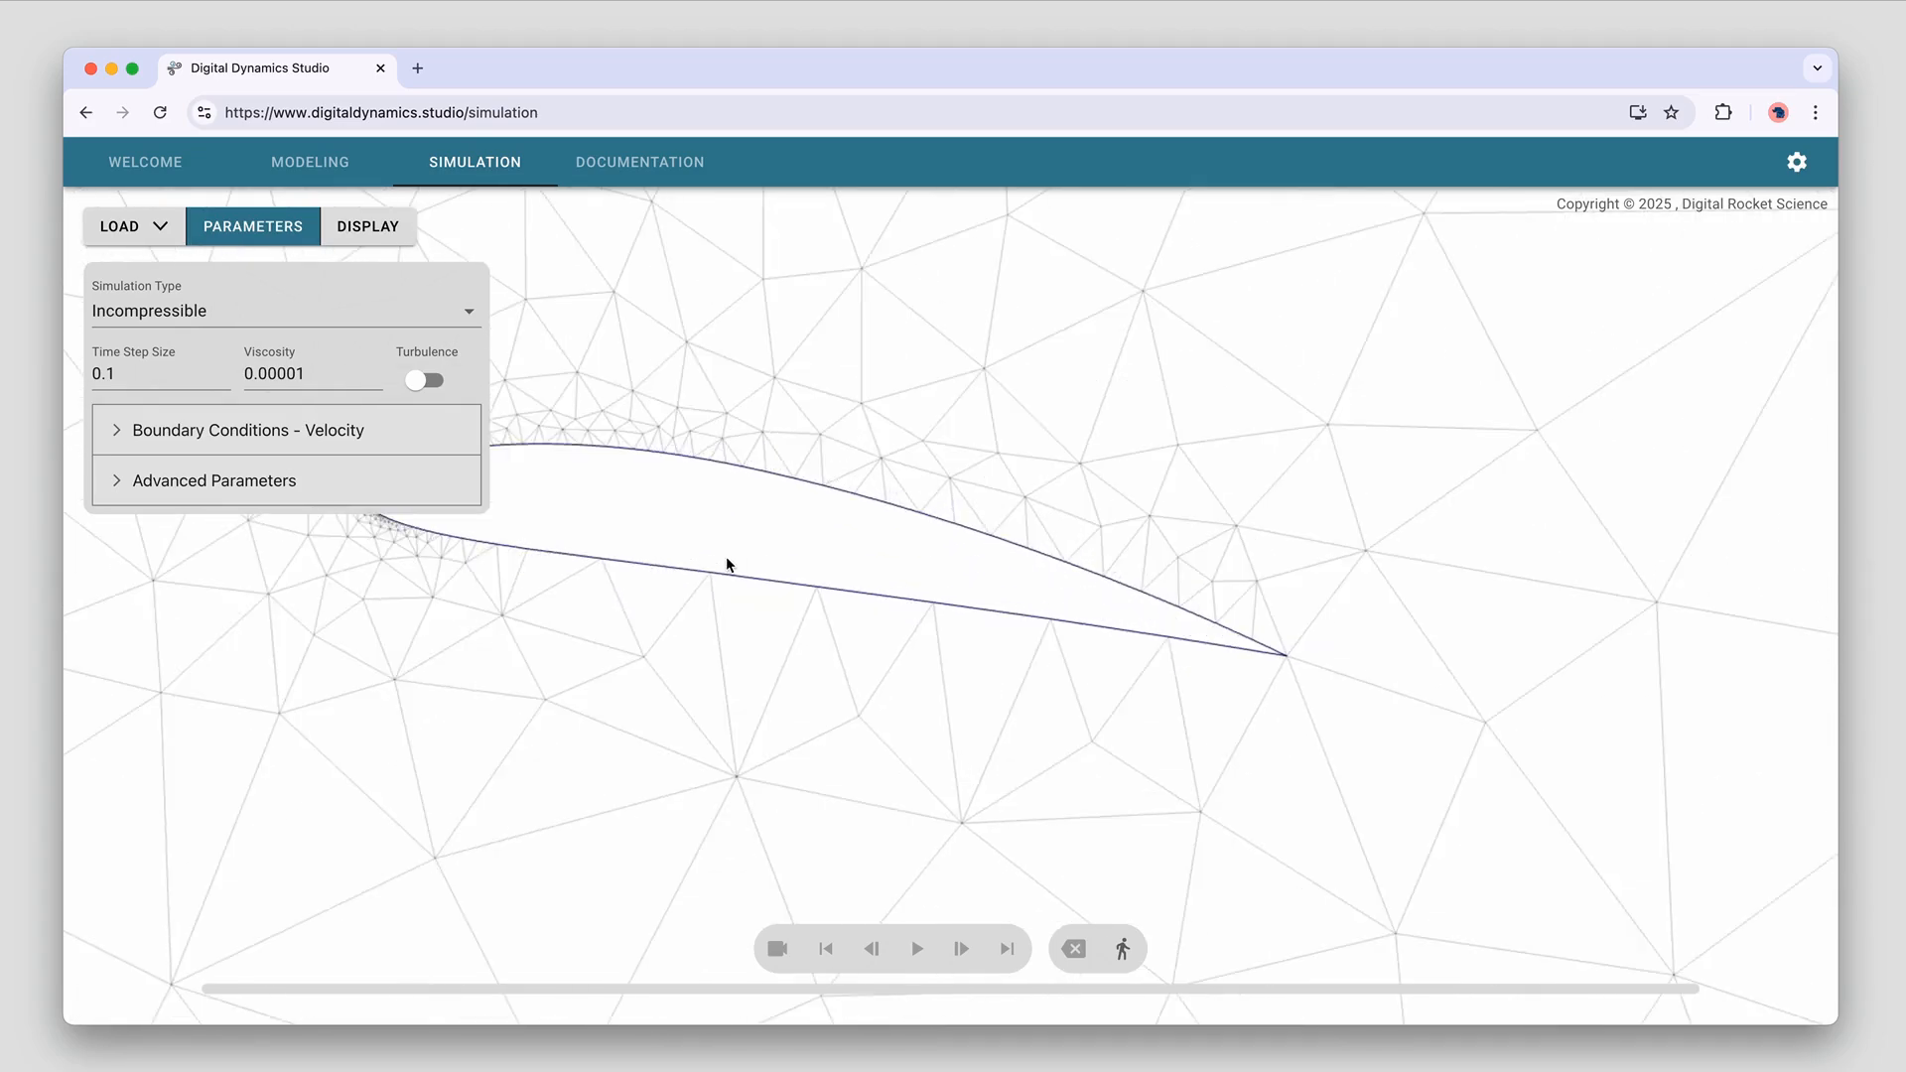
{"action": "scroll", "coordinate": [725, 563], "scroll_direction": "up", "scroll_amount": 2}
{"action": "scroll", "coordinate": [726, 563], "scroll_direction": "down", "scroll_amount": 3}
{"action": "left_click_drag", "start_coordinate": [730, 562], "coordinate": [711, 641]}
{"action": "scroll", "coordinate": [695, 647], "scroll_direction": "up", "scroll_amount": 1}
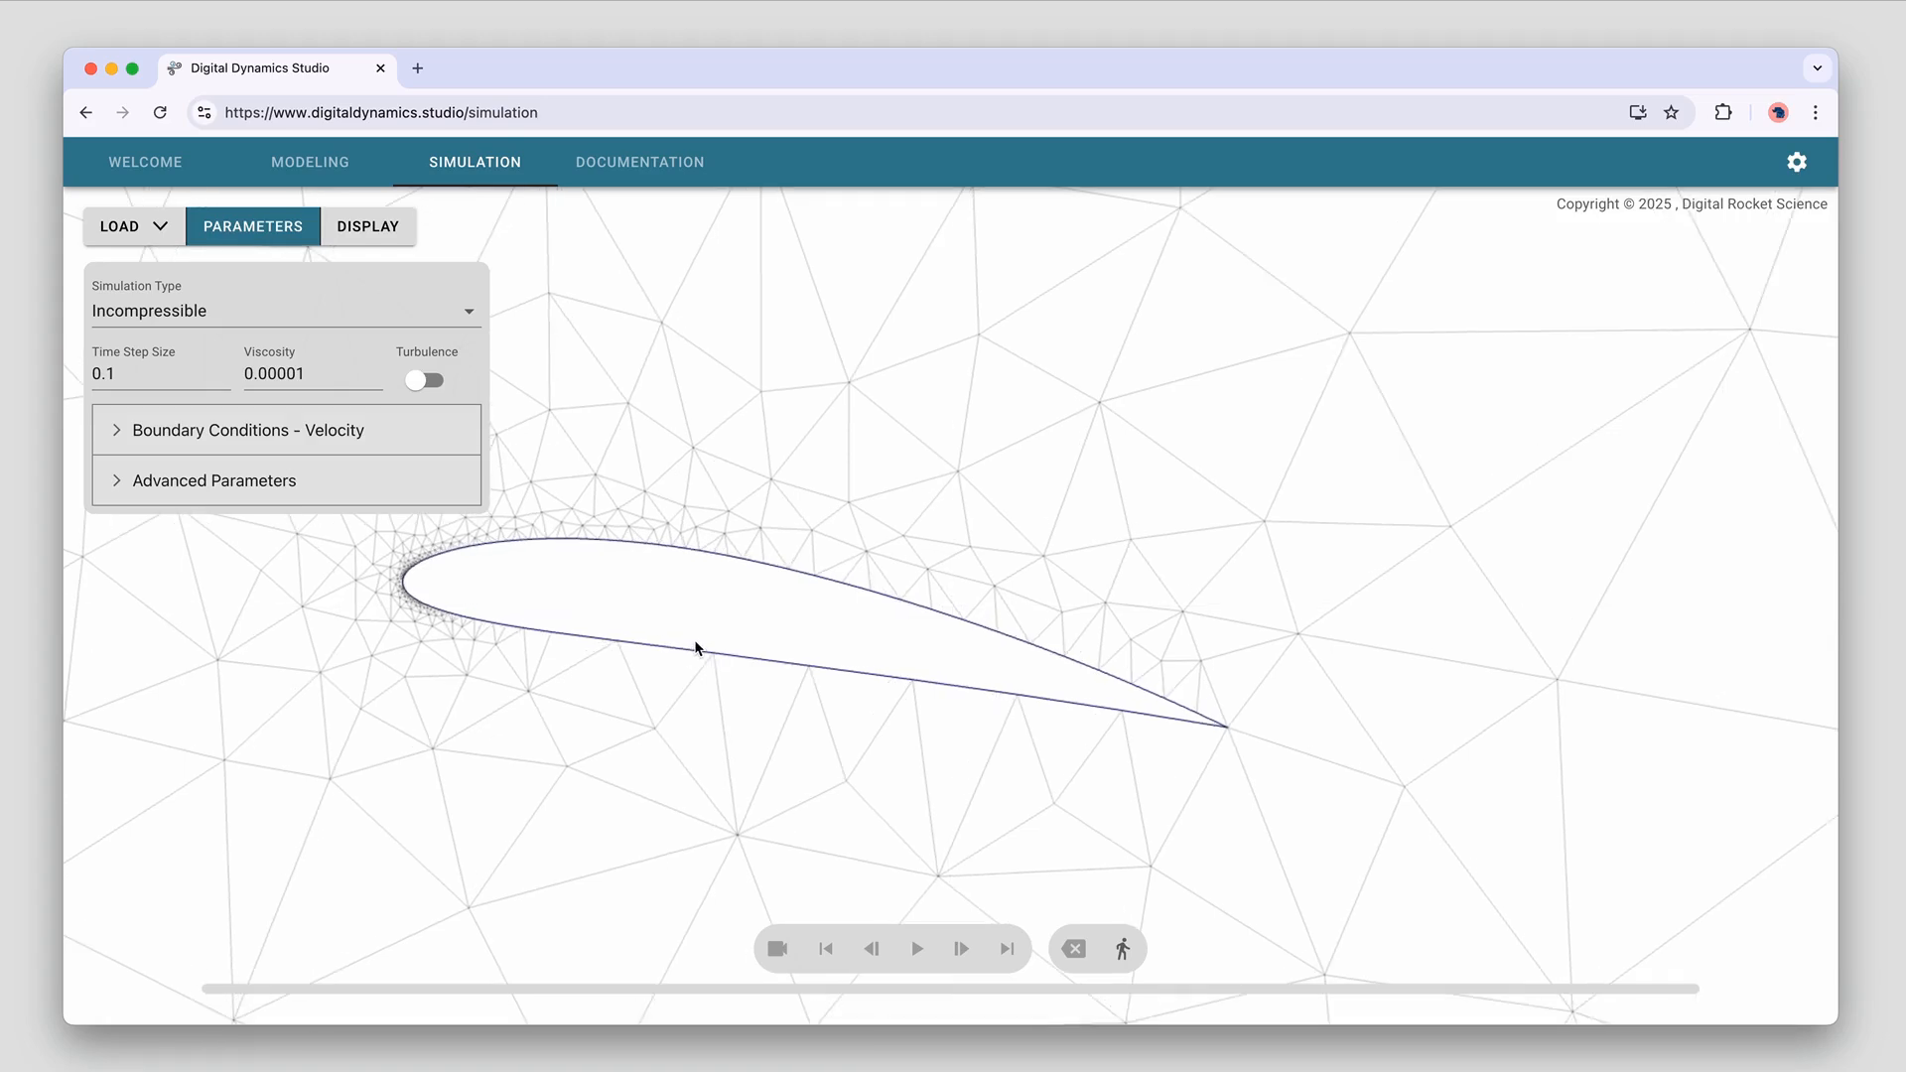
{"action": "scroll", "coordinate": [695, 647], "scroll_direction": "up", "scroll_amount": 1}
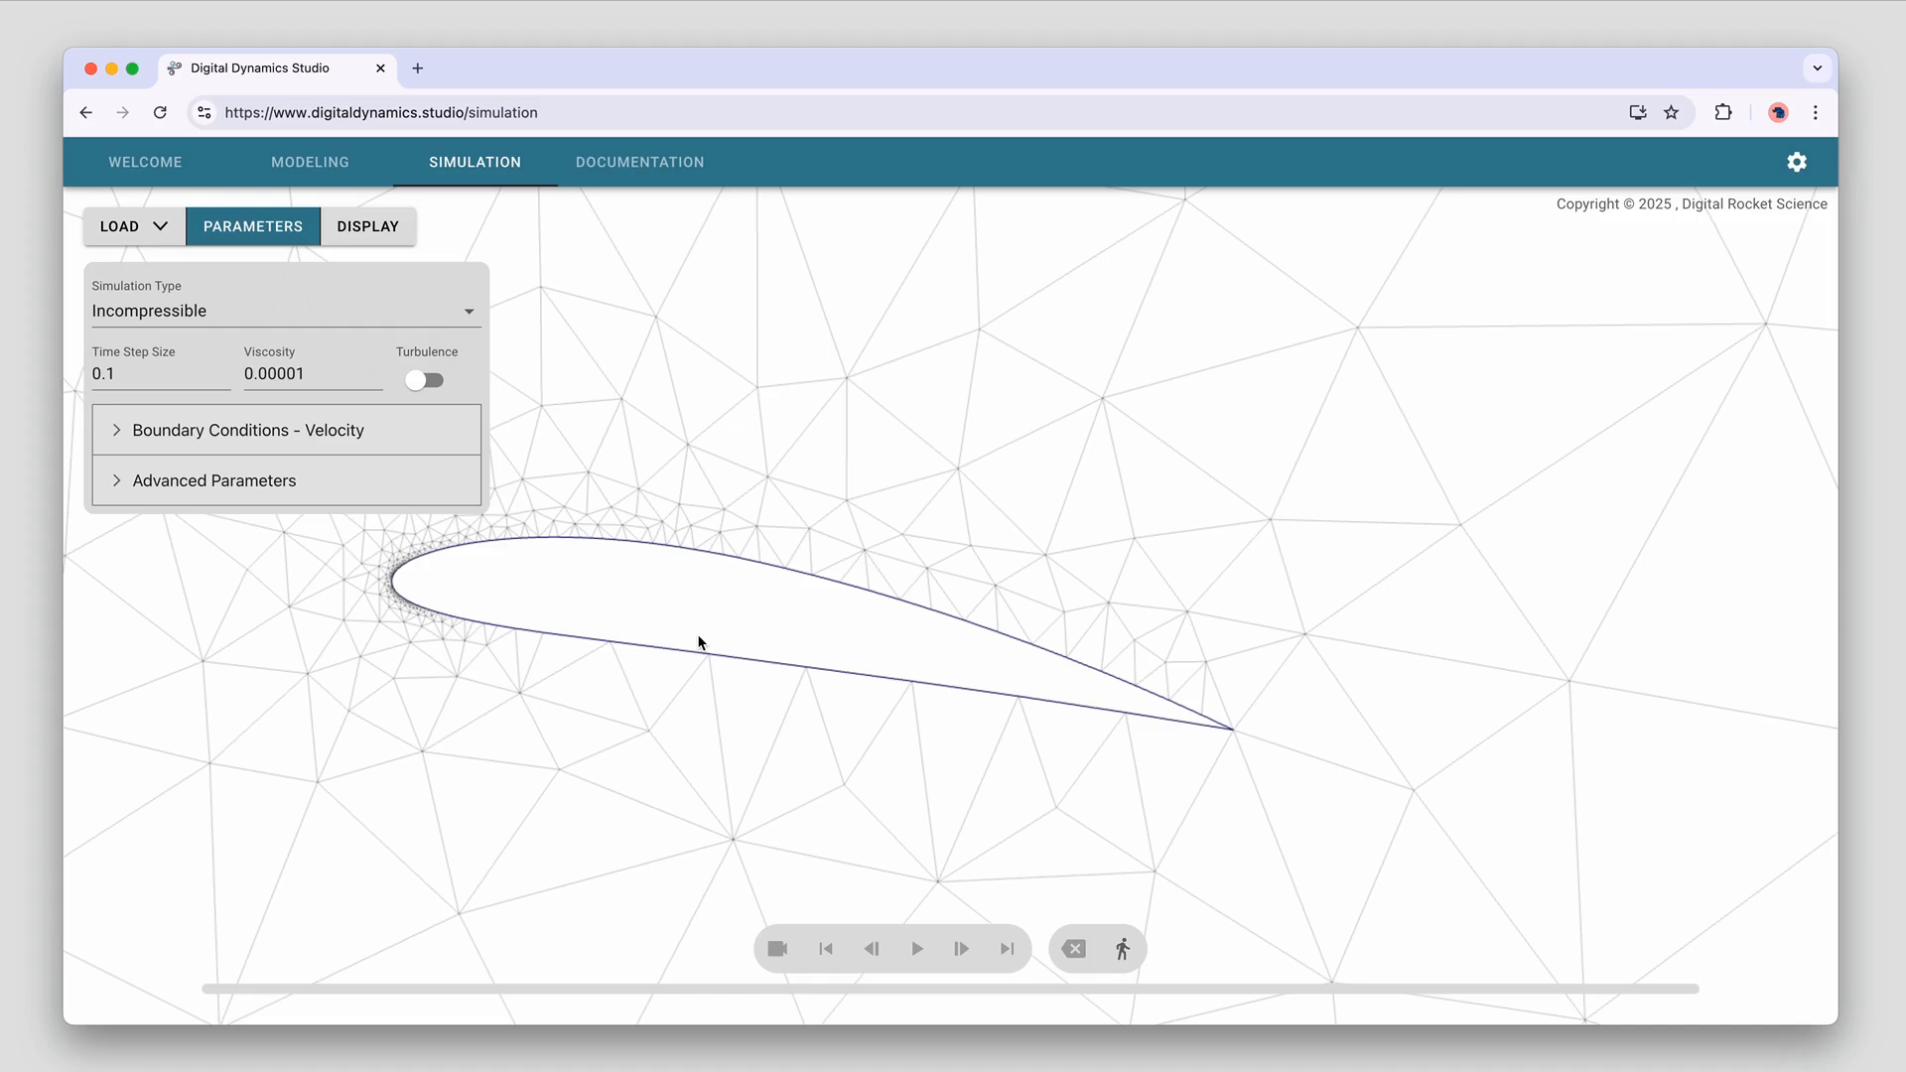
Recentre and enlarge the airfoil mesh in the middle of the canvas
{"action": "left_click_drag", "start_coordinate": [700, 643], "coordinate": [762, 629]}
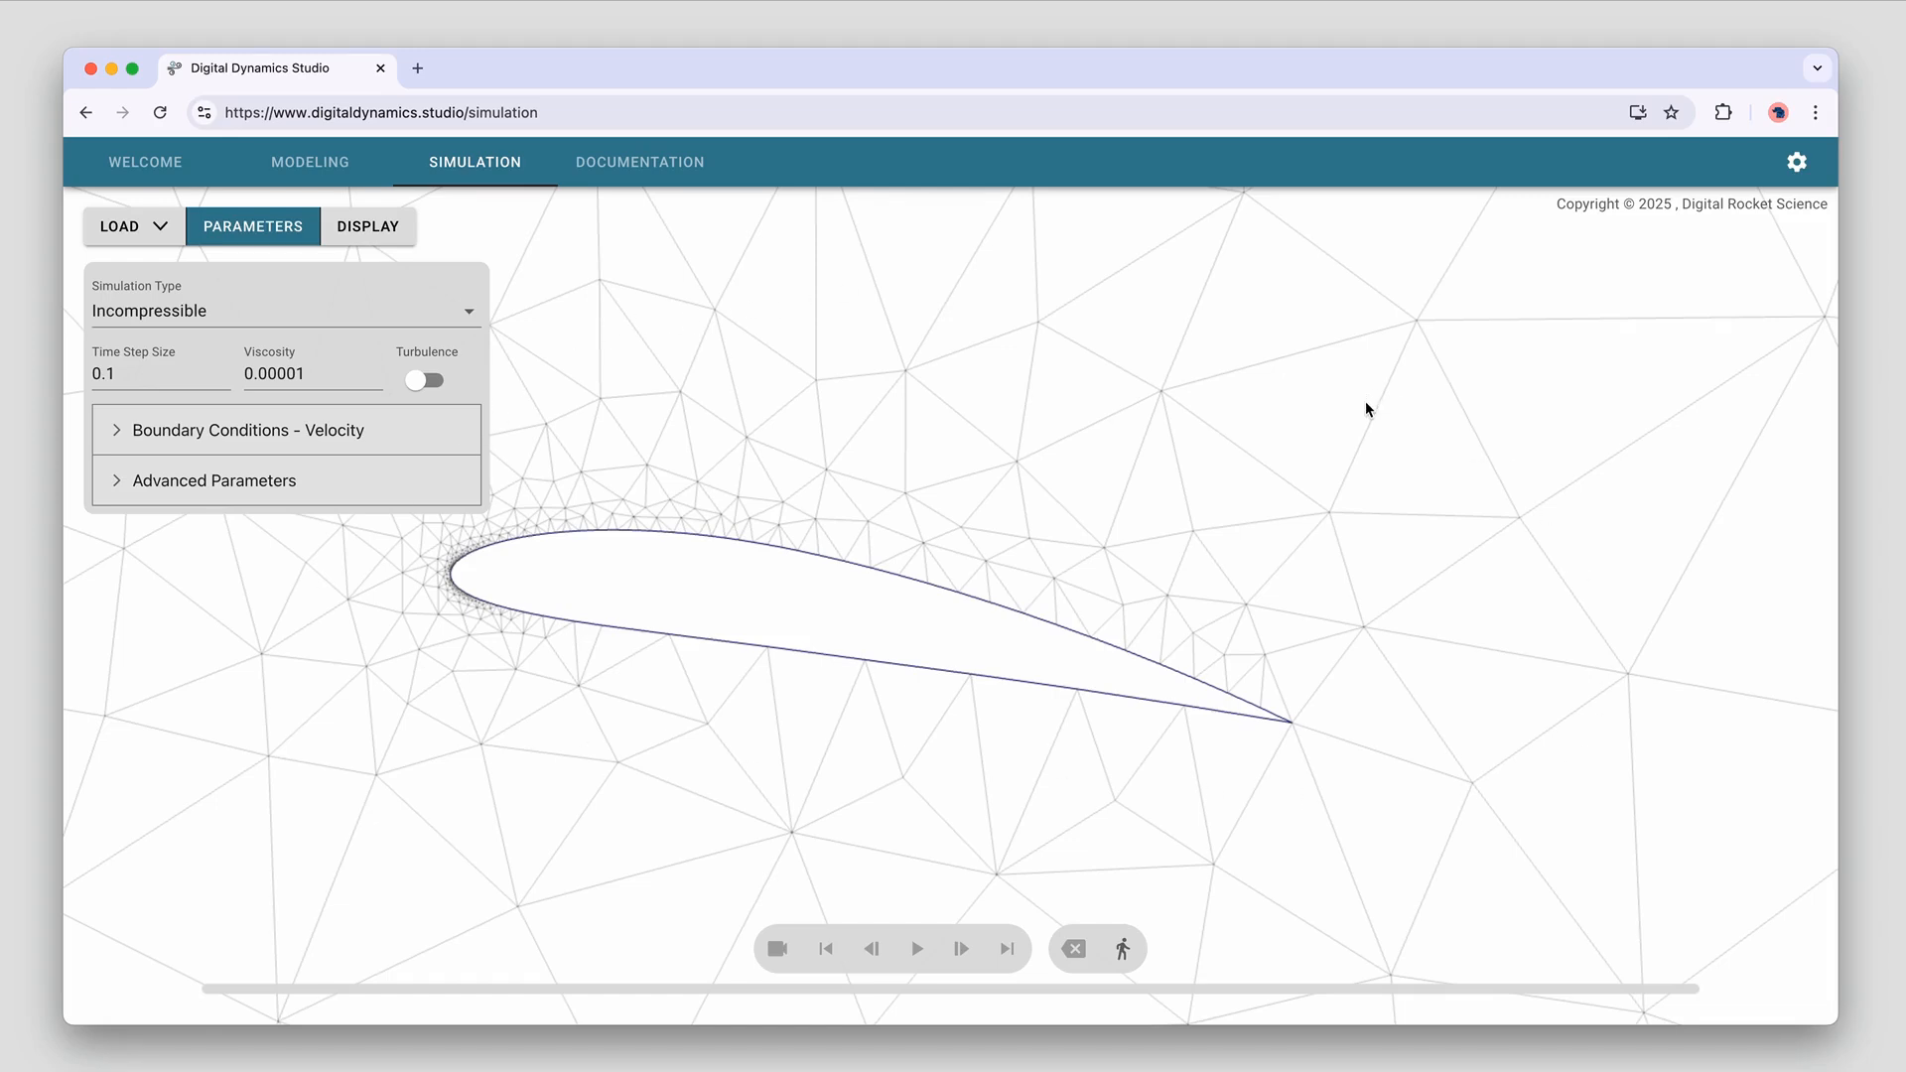
{"action": "scroll", "coordinate": [1306, 528], "scroll_direction": "up", "scroll_amount": 1}
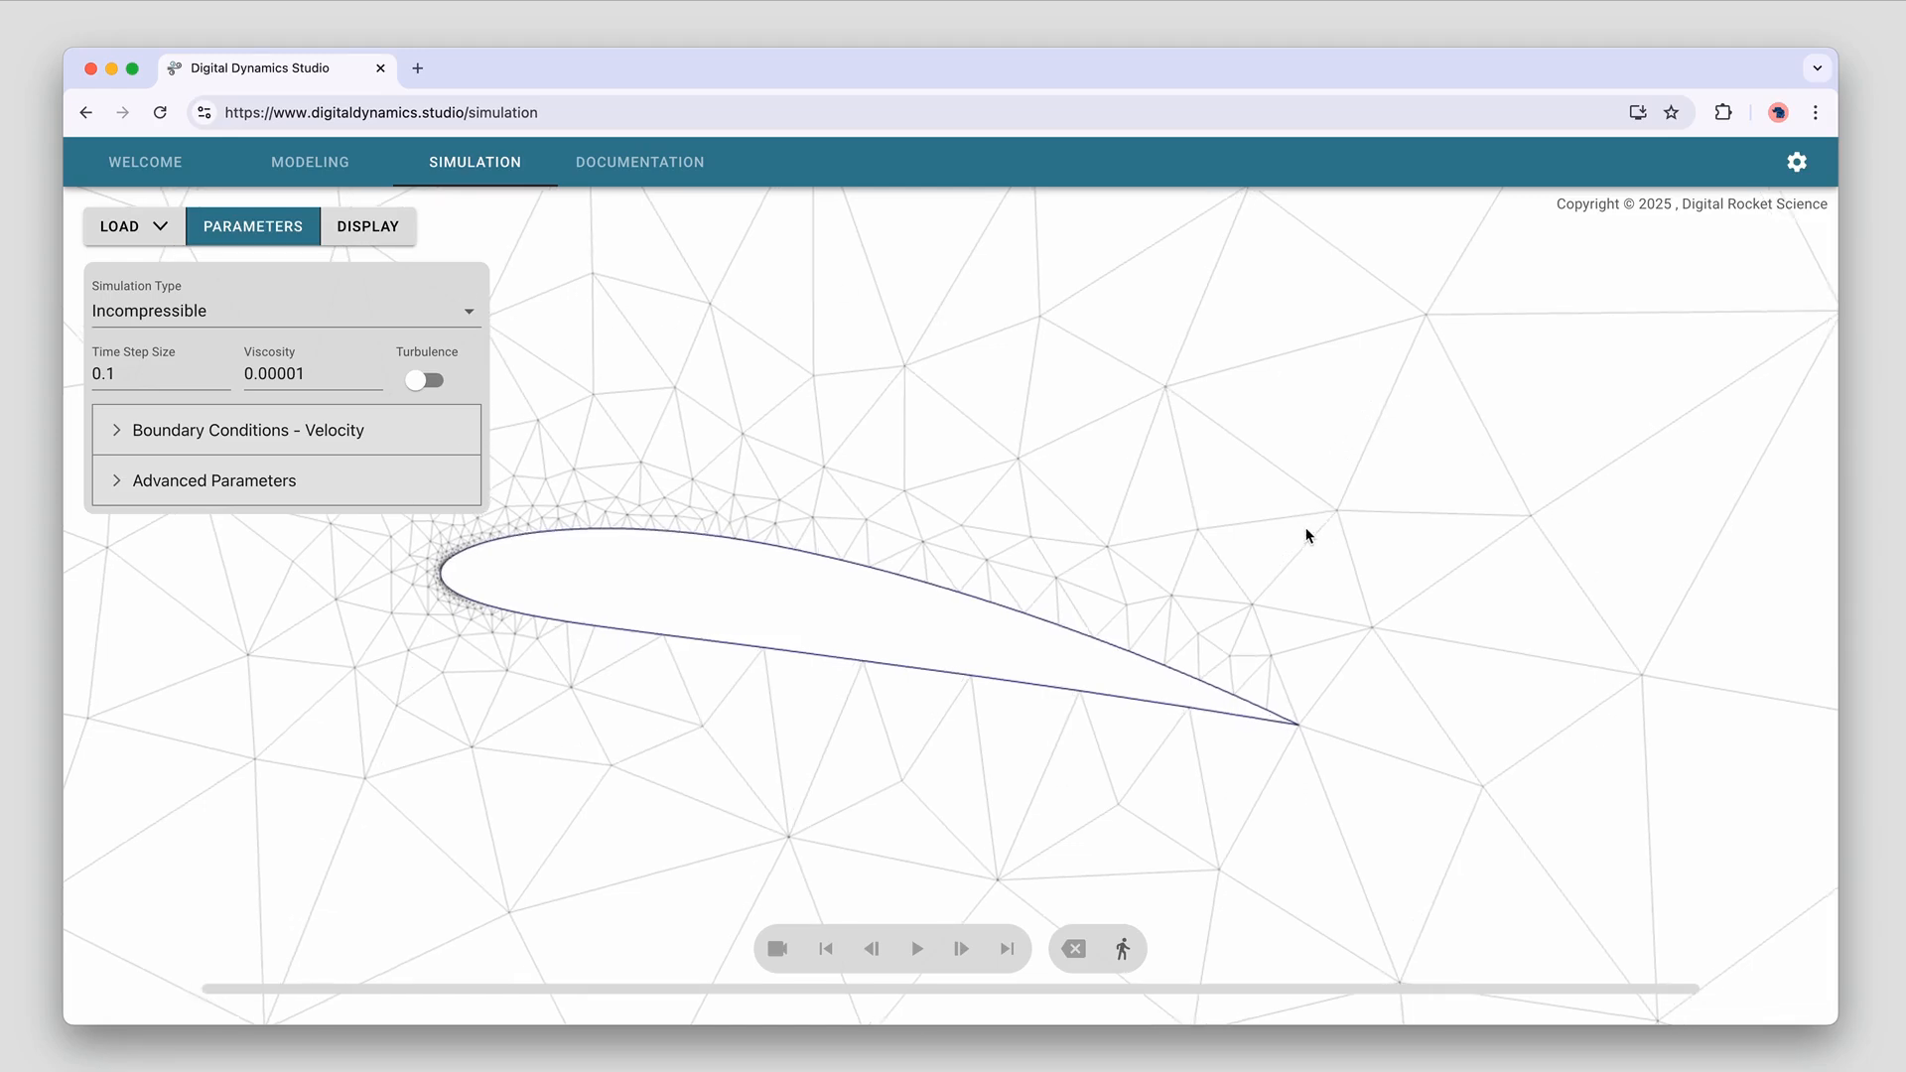
{"action": "left_click_drag", "start_coordinate": [1281, 551], "coordinate": [1339, 537]}
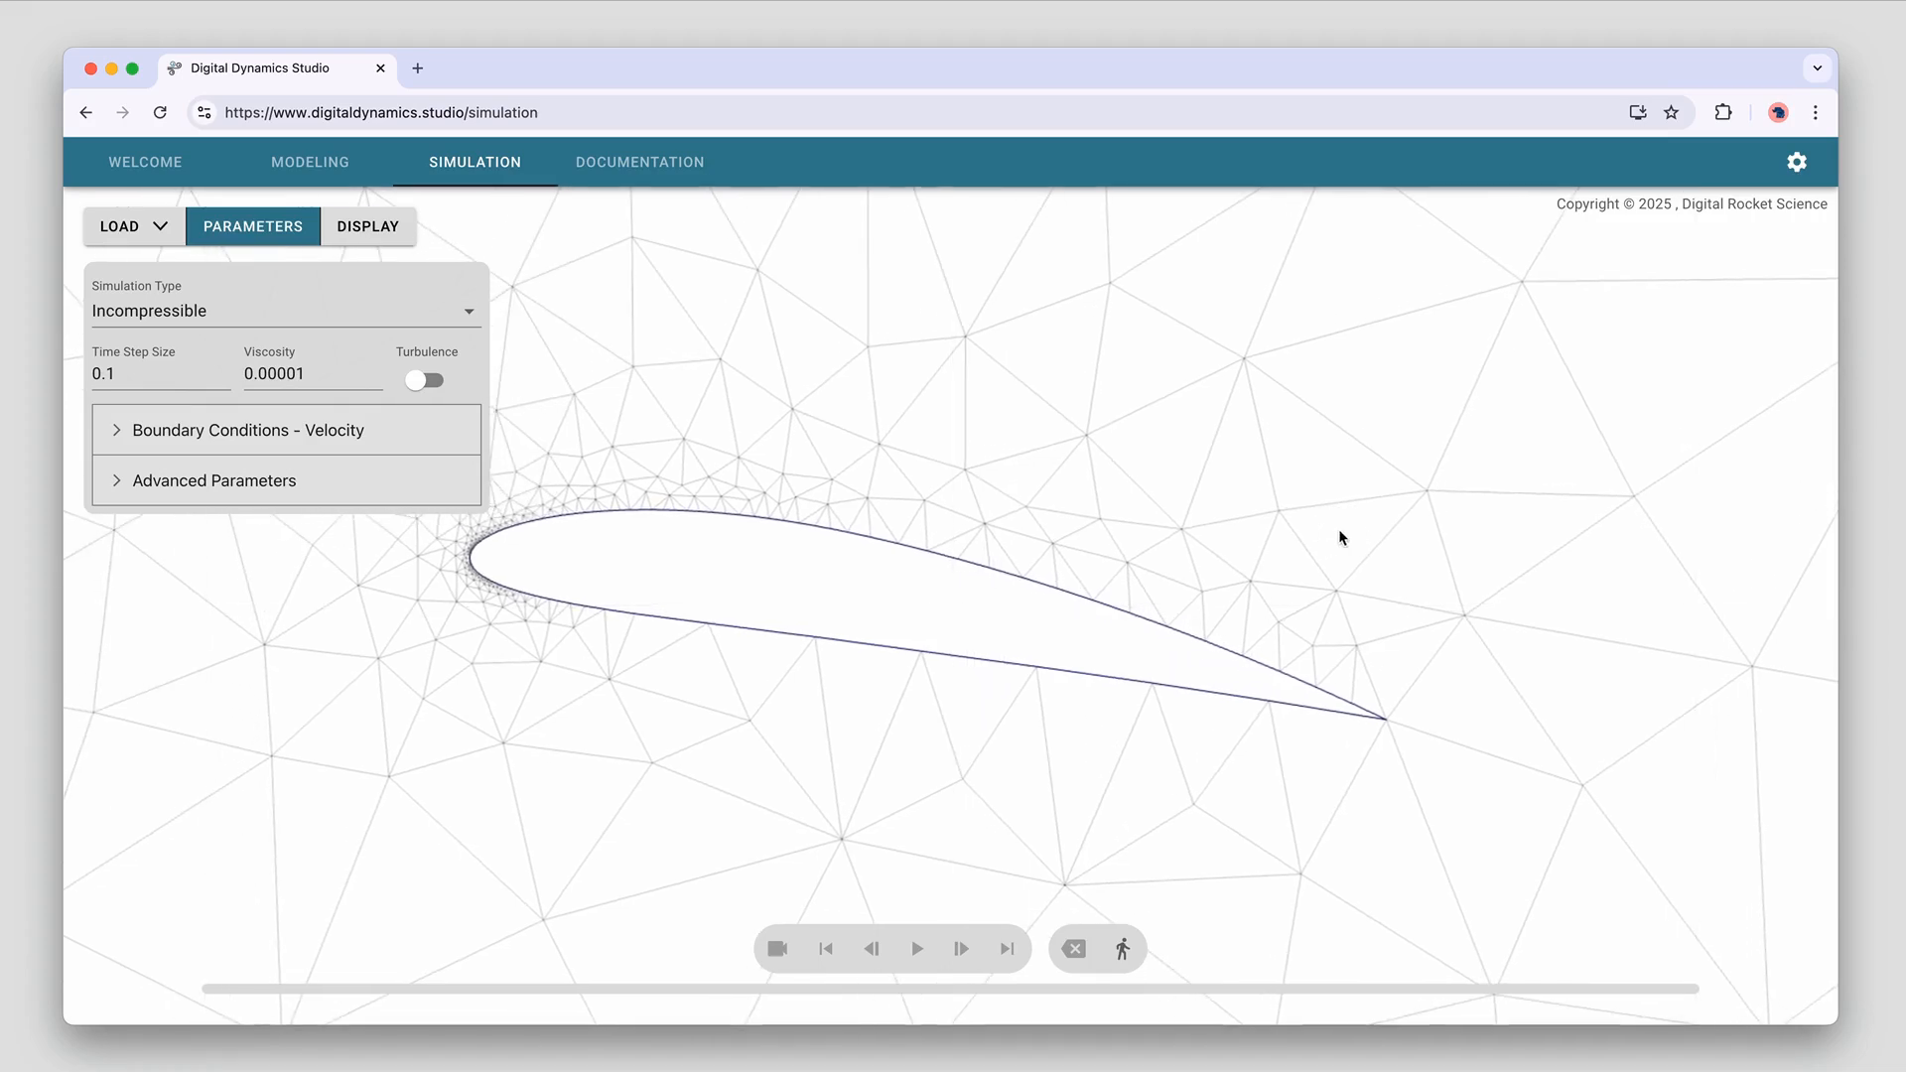
{"action": "left_click_drag", "start_coordinate": [1081, 579], "coordinate": [1070, 637]}
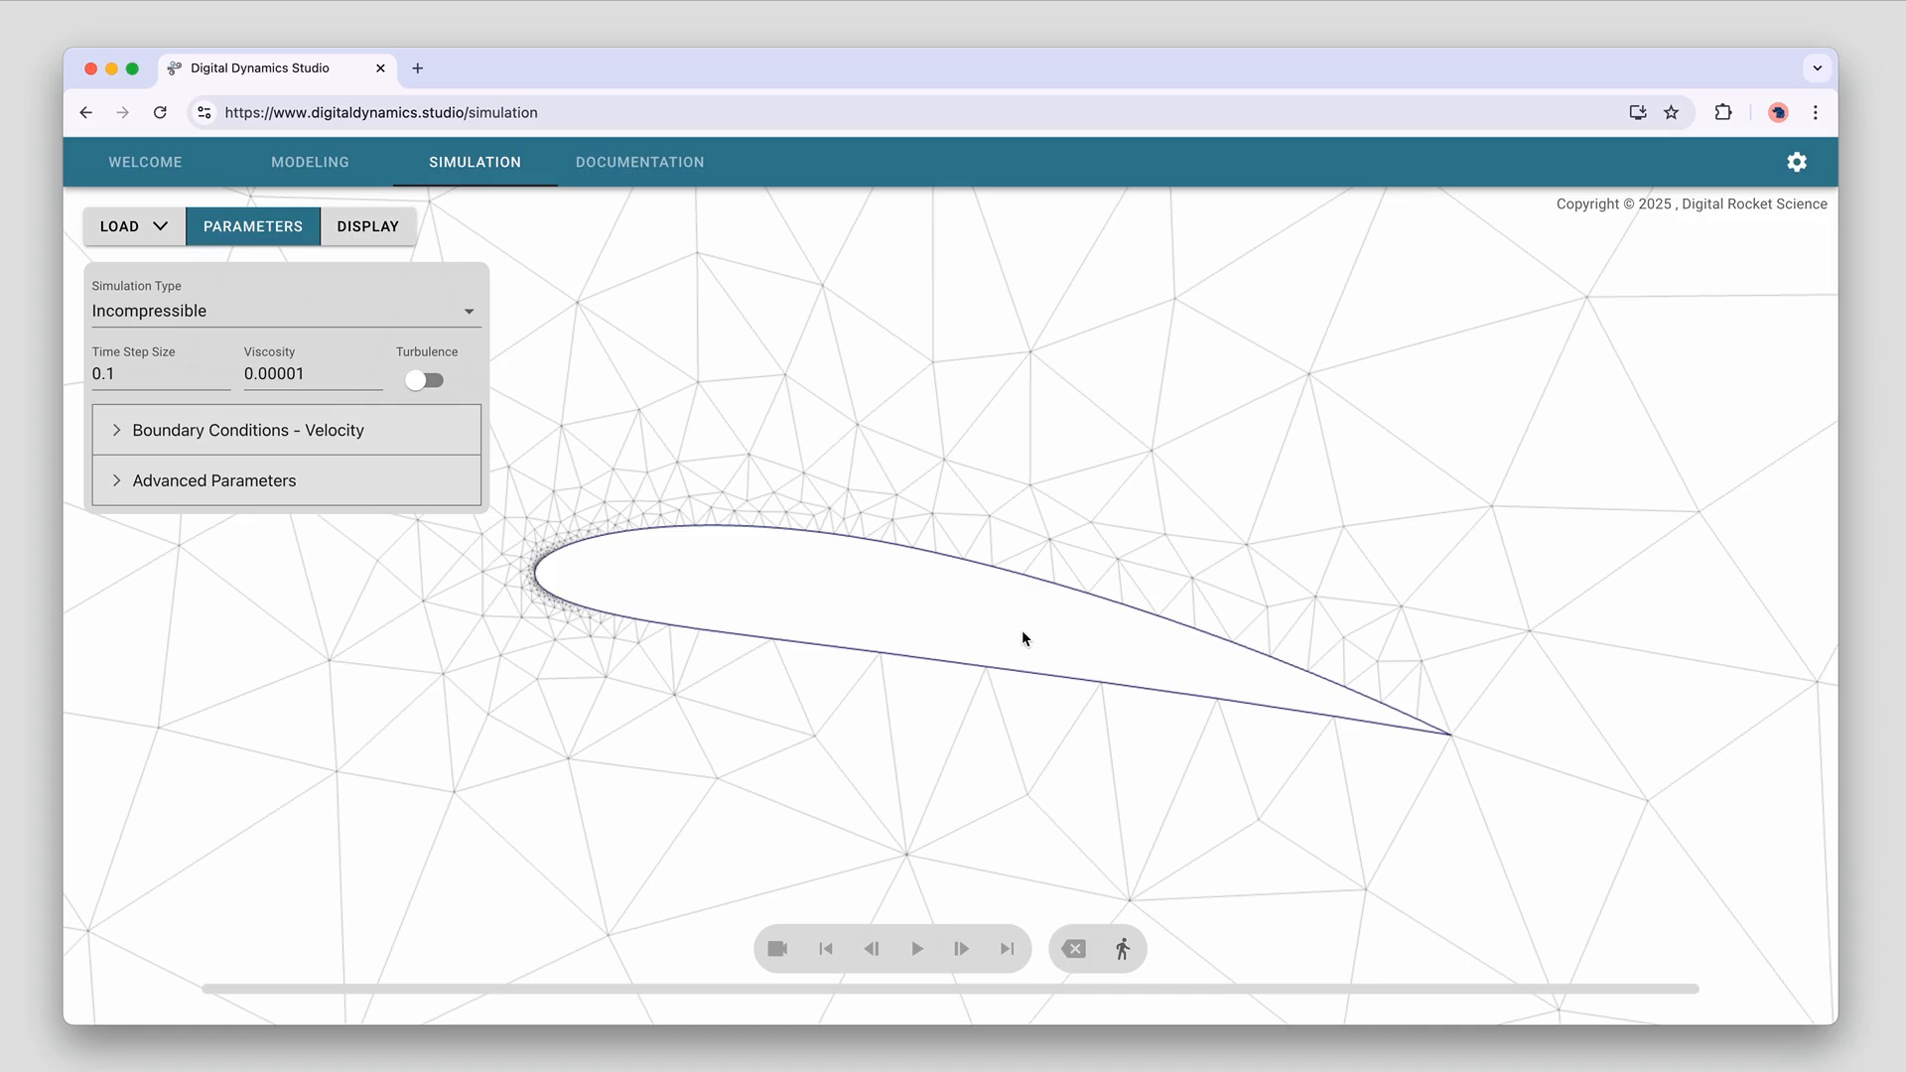
{"action": "scroll", "coordinate": [1023, 631], "scroll_direction": "up", "scroll_amount": 3}
{"action": "left_click_drag", "start_coordinate": [1144, 607], "coordinate": [1127, 596]}
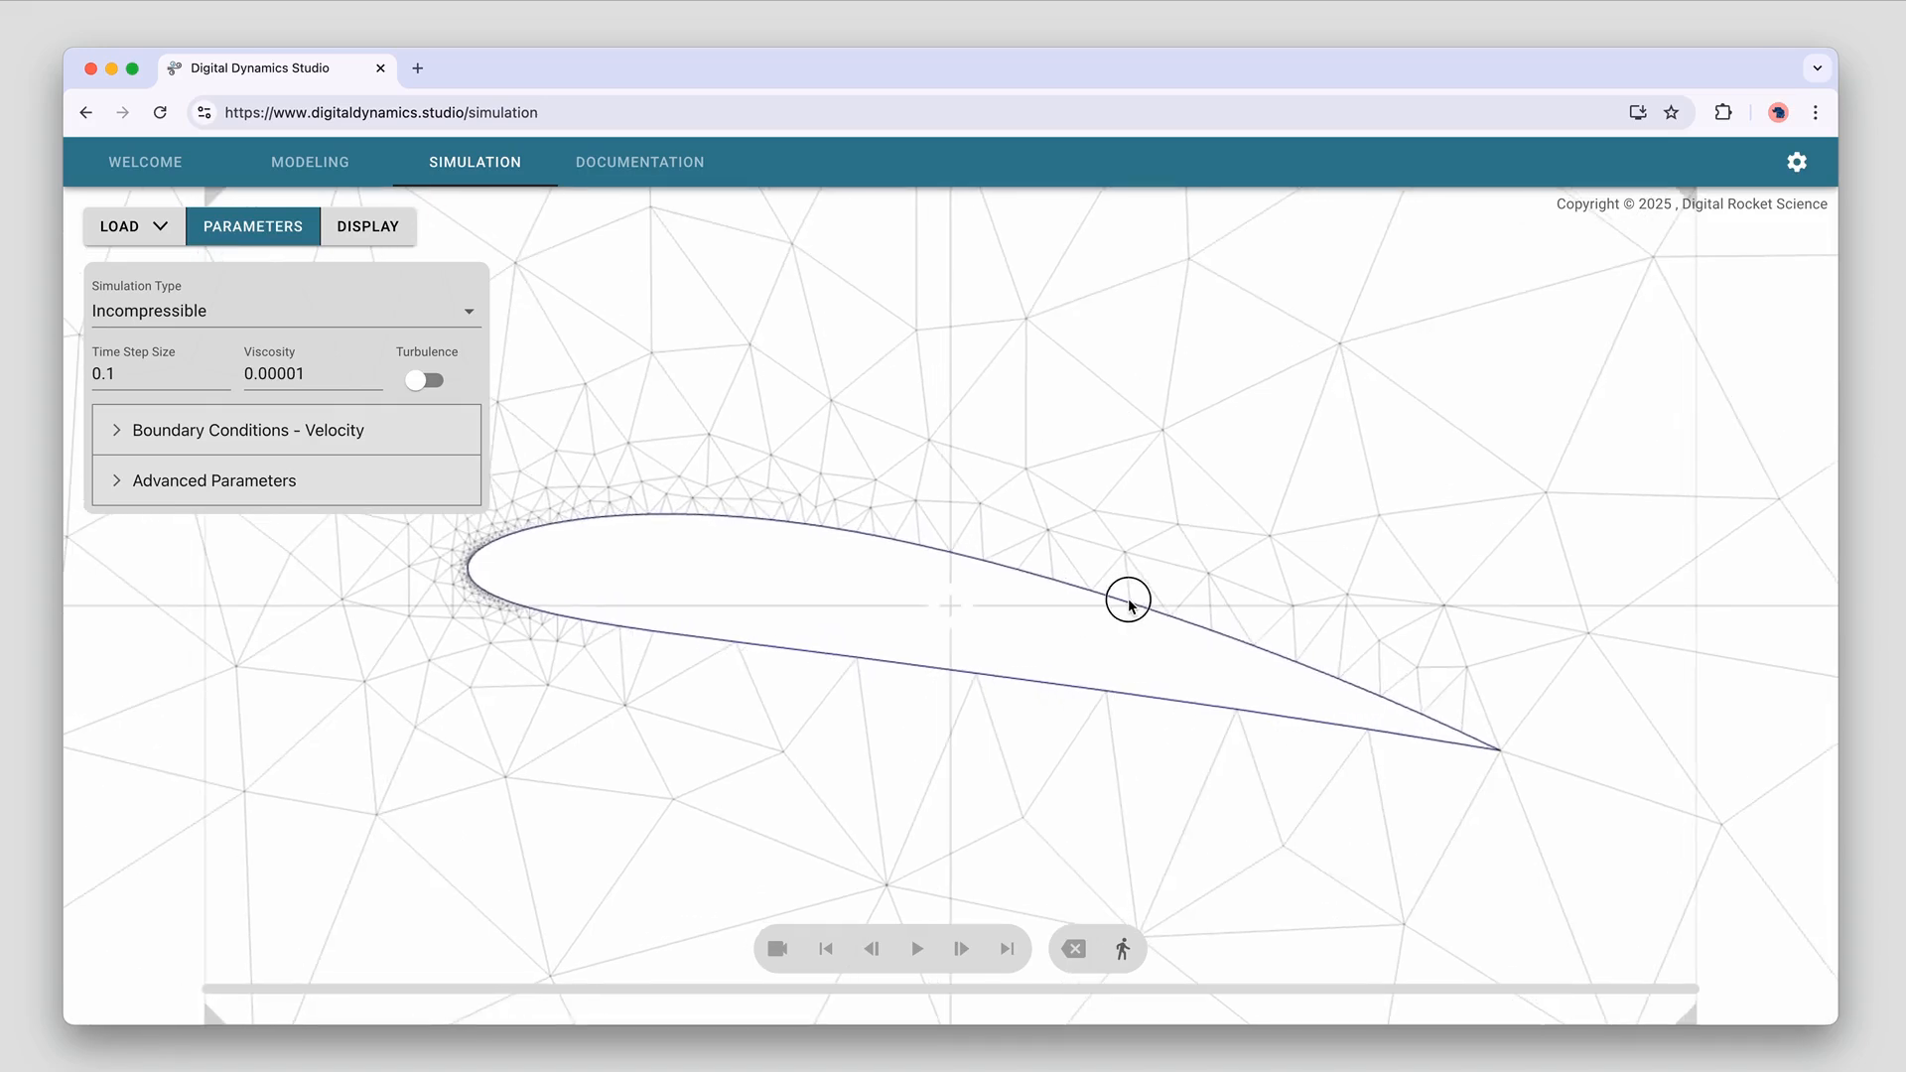
{"action": "left_click", "coordinate": [268, 375]}
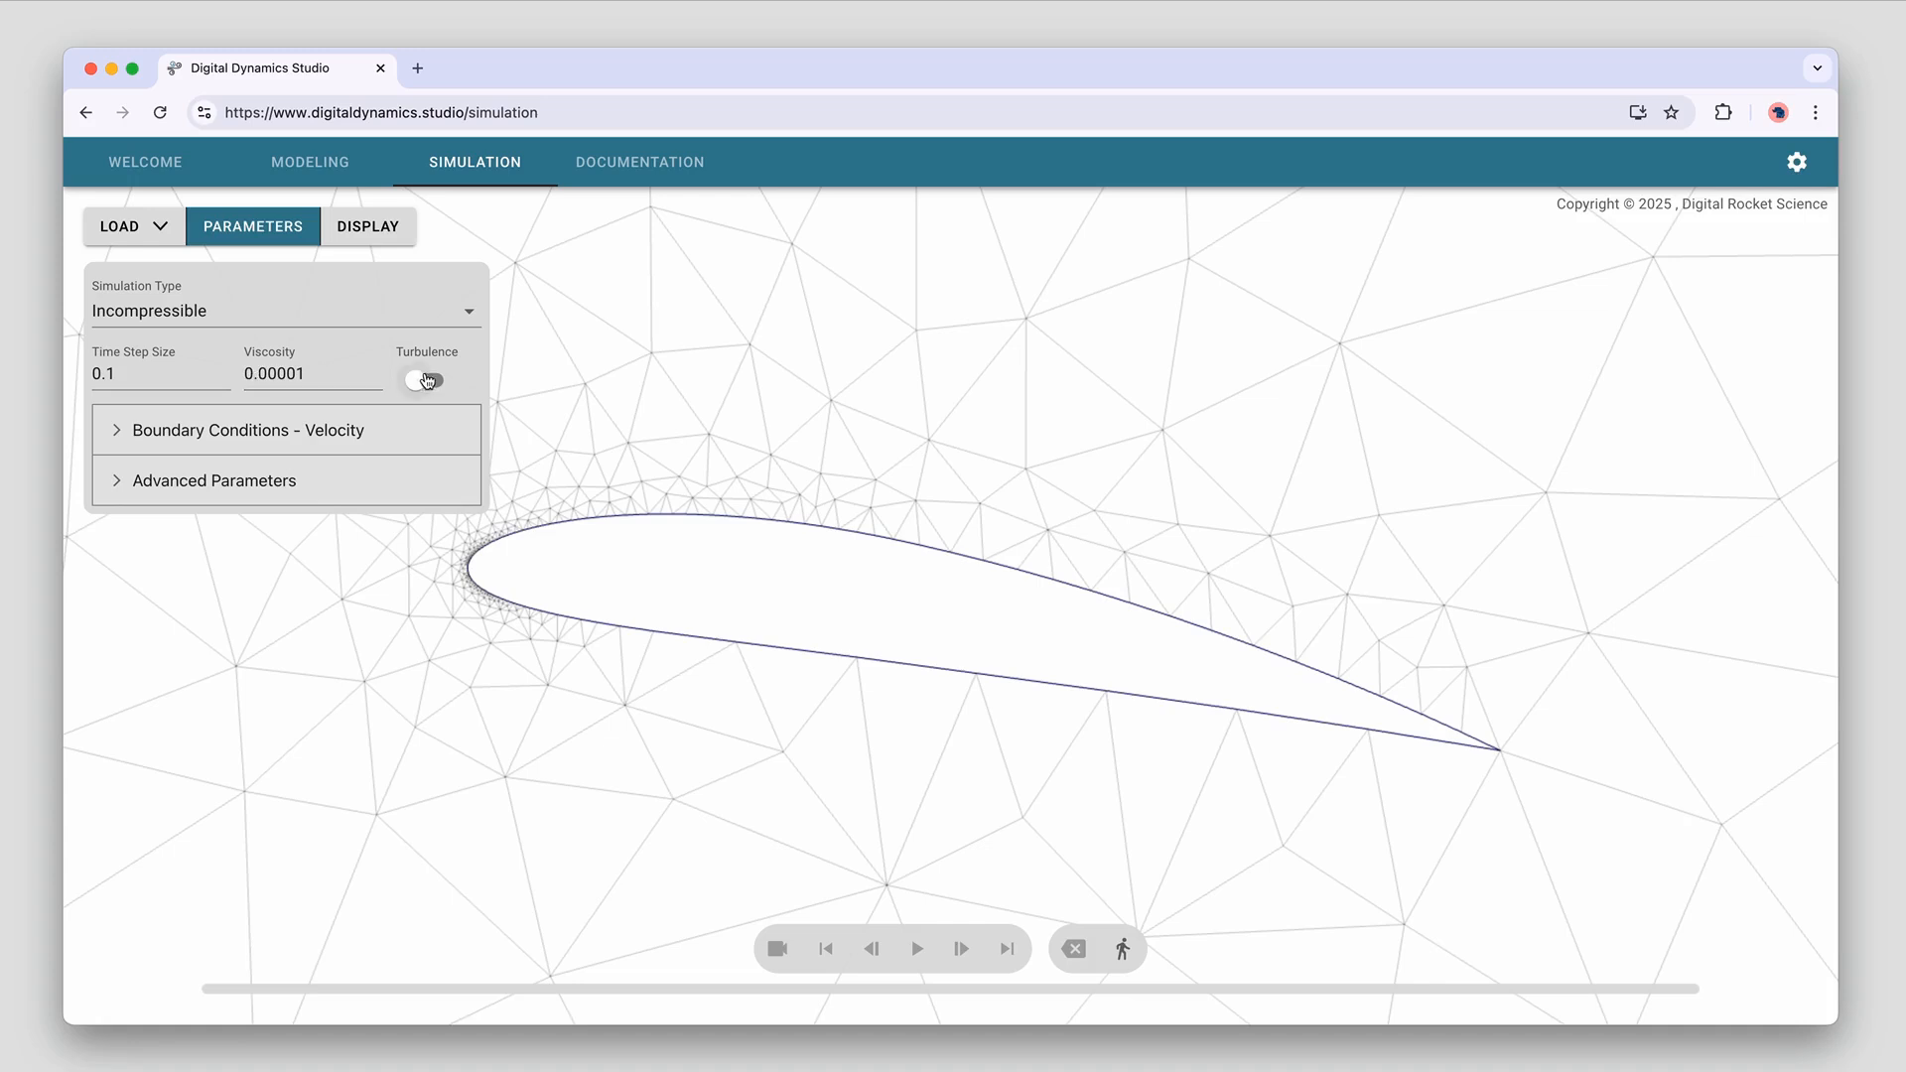
Enable turbulence modelling and pan the view left around the airfoil
{"action": "left_click", "coordinate": [425, 381]}
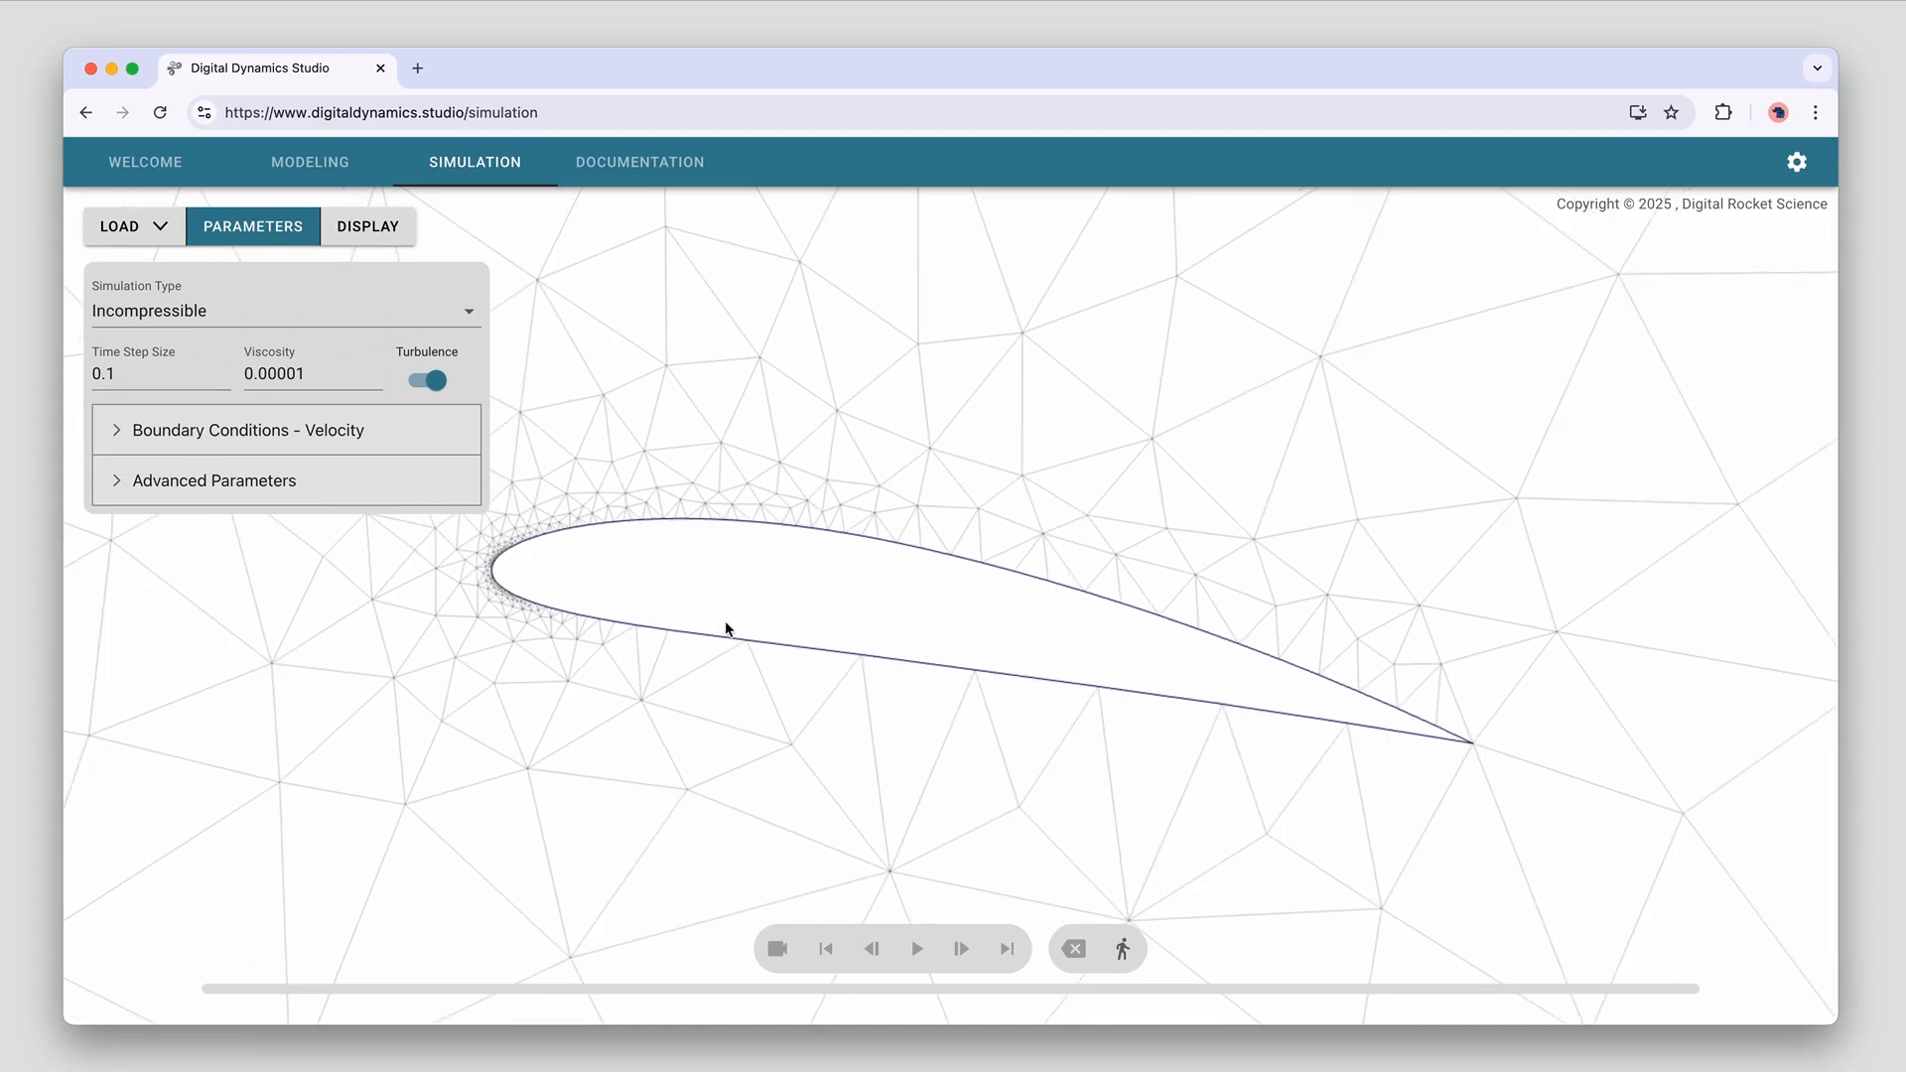
{"action": "left_click", "coordinate": [861, 635]}
{"action": "left_click_drag", "start_coordinate": [861, 636], "coordinate": [780, 643]}
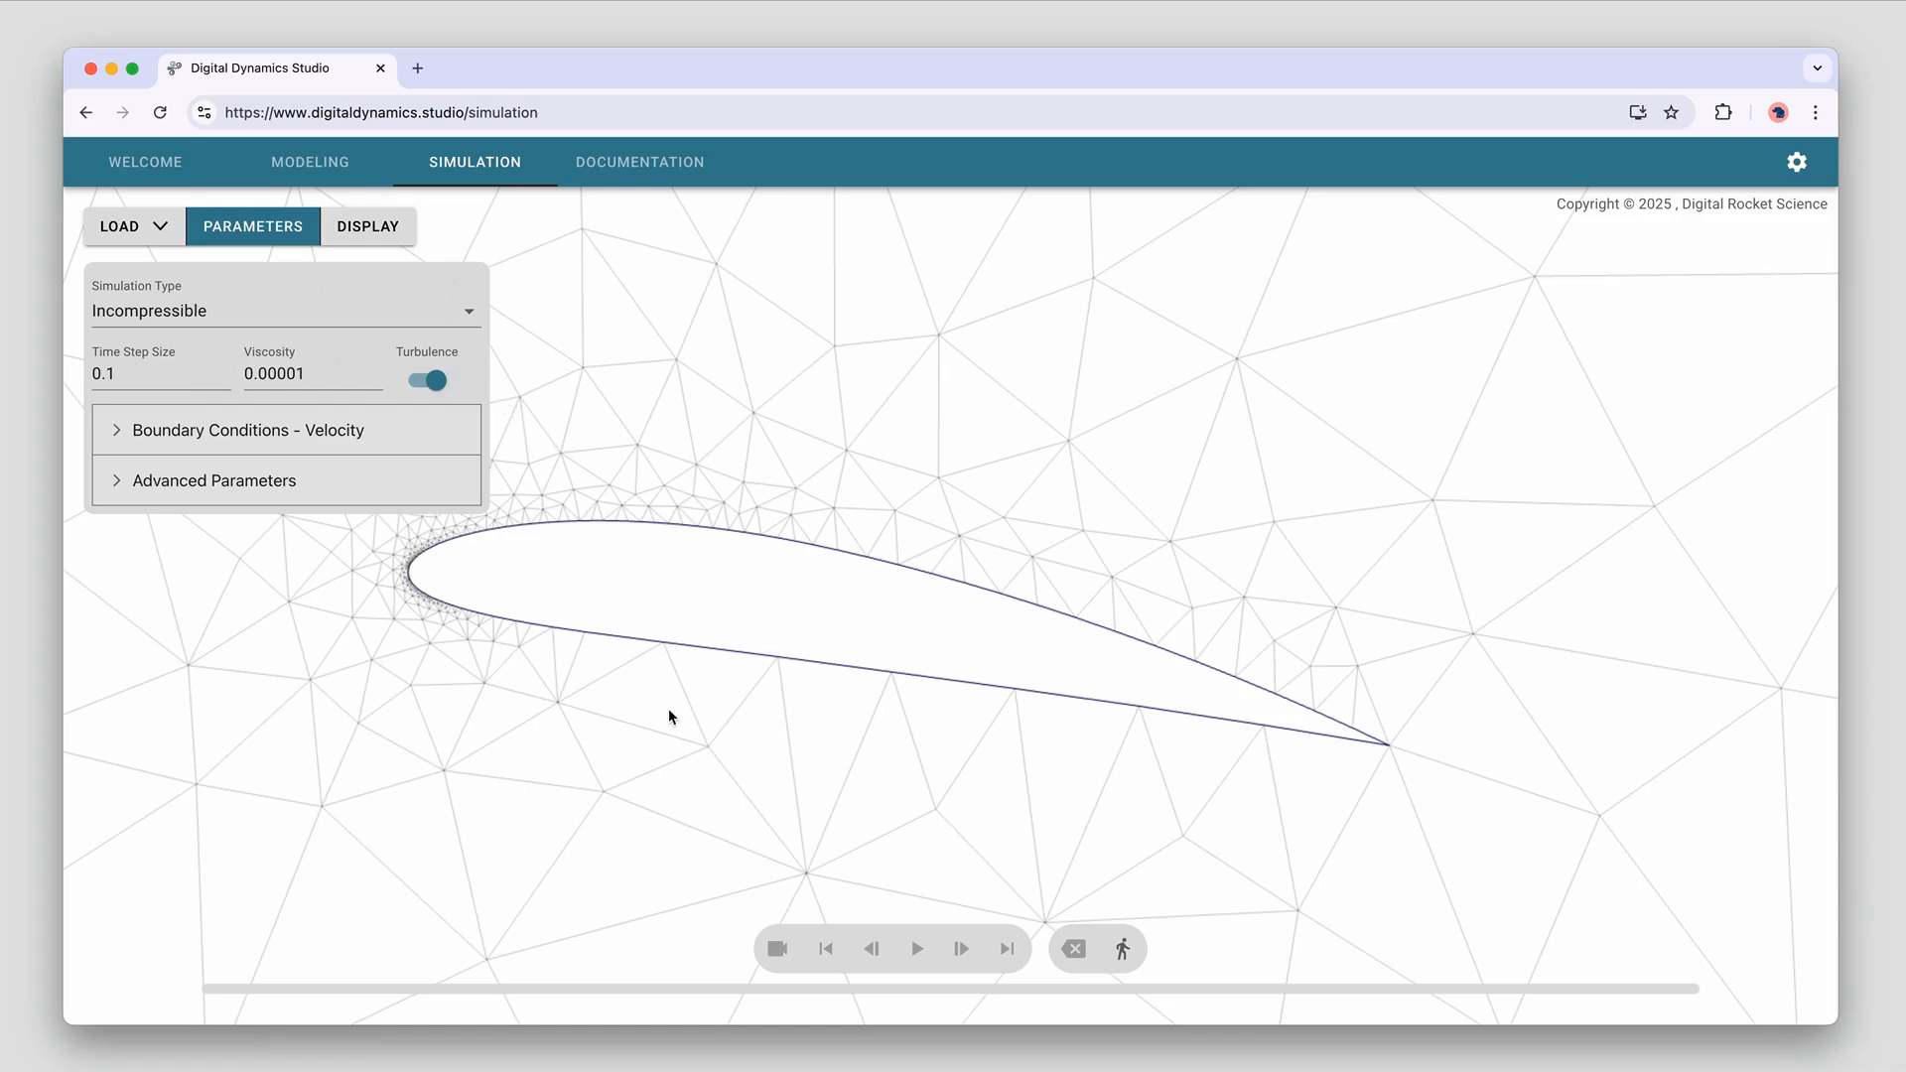
{"action": "scroll", "coordinate": [669, 711], "scroll_direction": "up", "scroll_amount": 4}
{"action": "scroll", "coordinate": [670, 711], "scroll_direction": "down", "scroll_amount": 8}
{"action": "left_click_drag", "start_coordinate": [794, 678], "coordinate": [725, 672]}
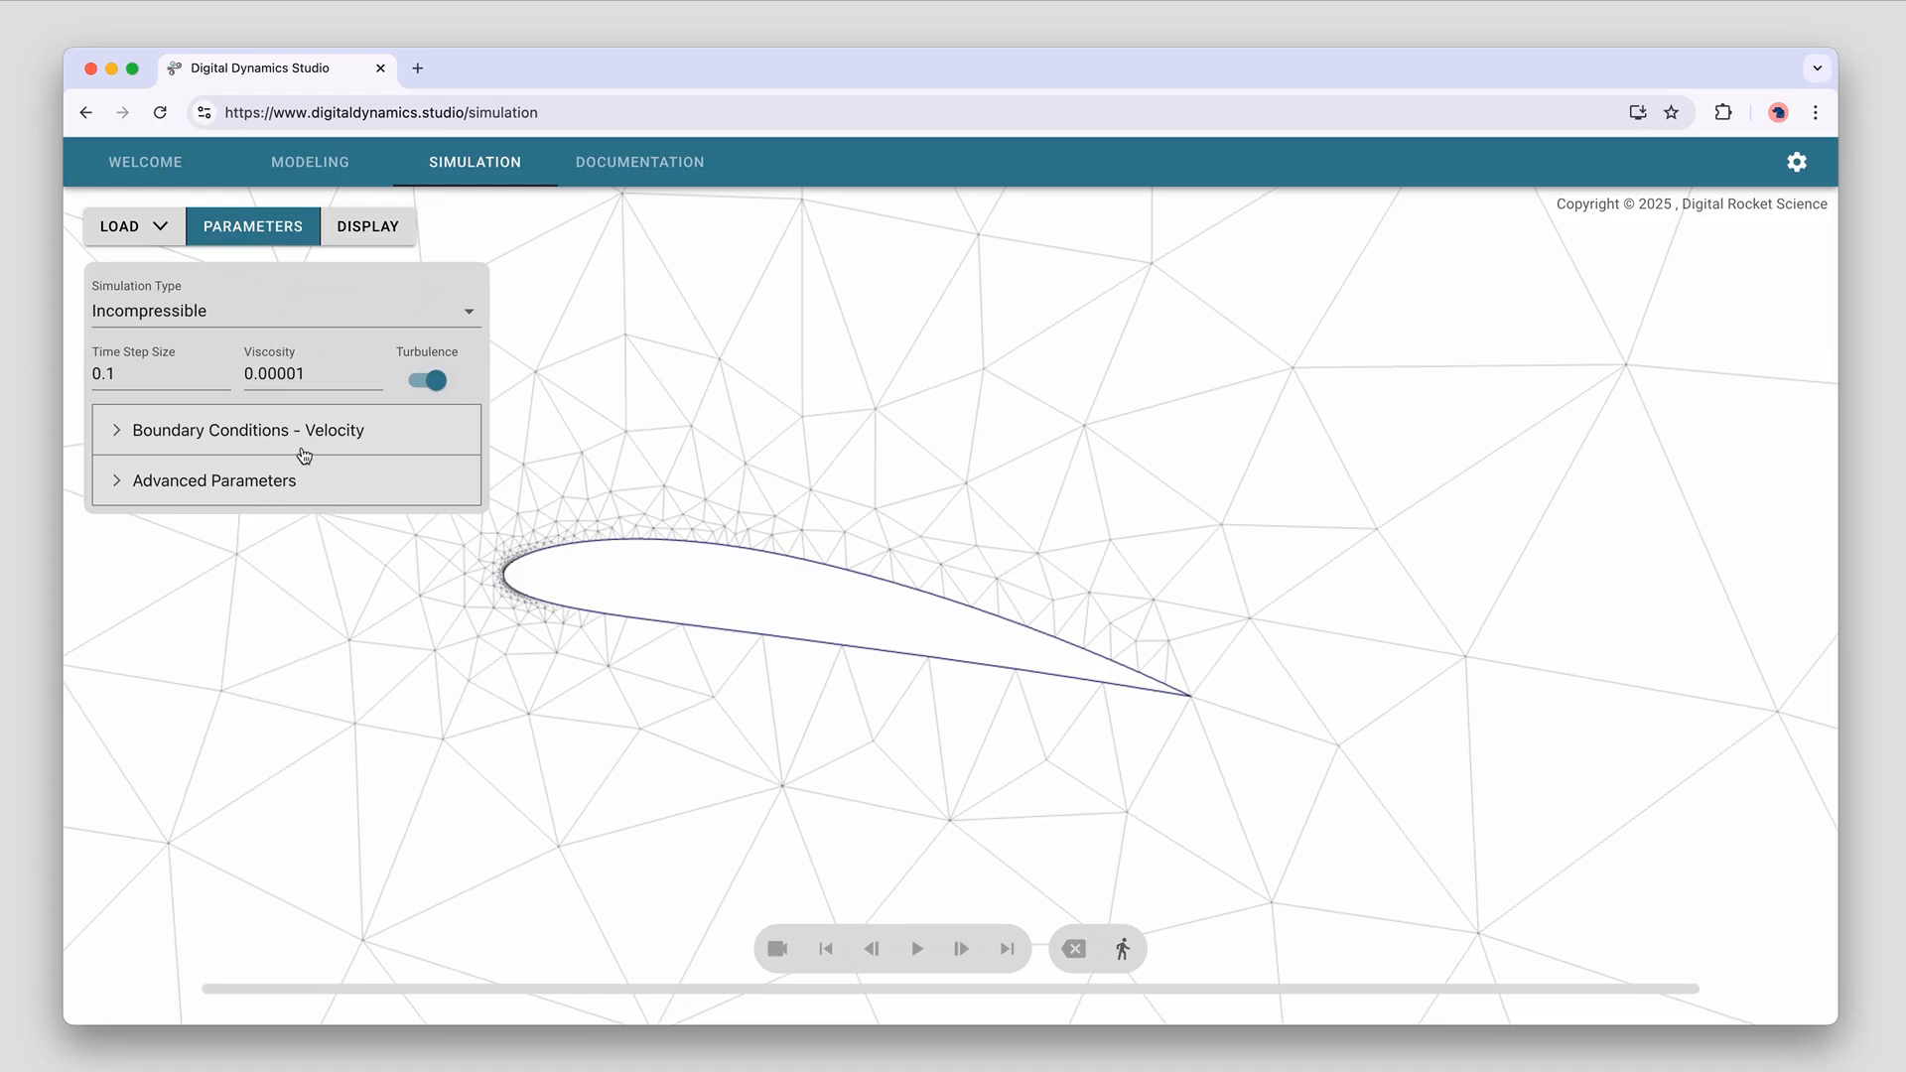
Review the velocity boundary conditions and advanced settings, with the time step at 0.05
{"action": "left_click", "coordinate": [311, 437]}
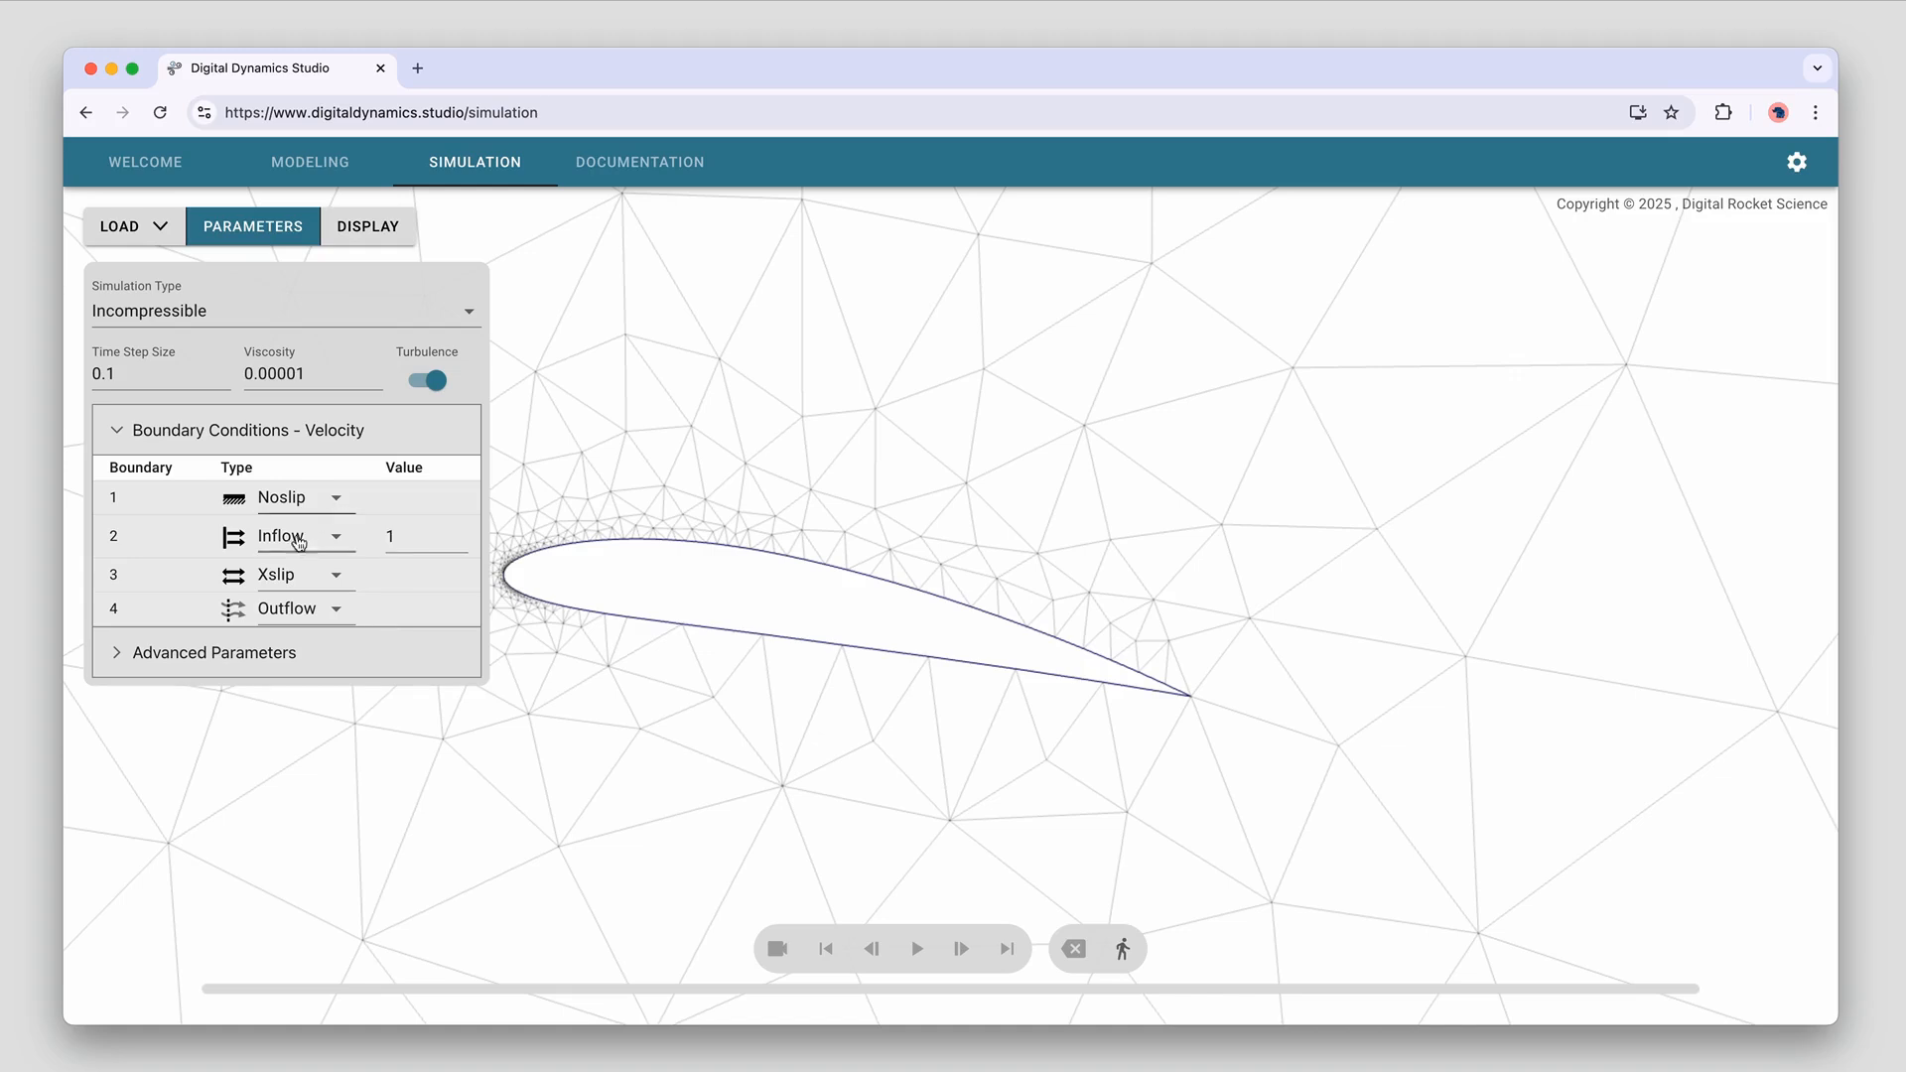
{"action": "left_click", "coordinate": [266, 429]}
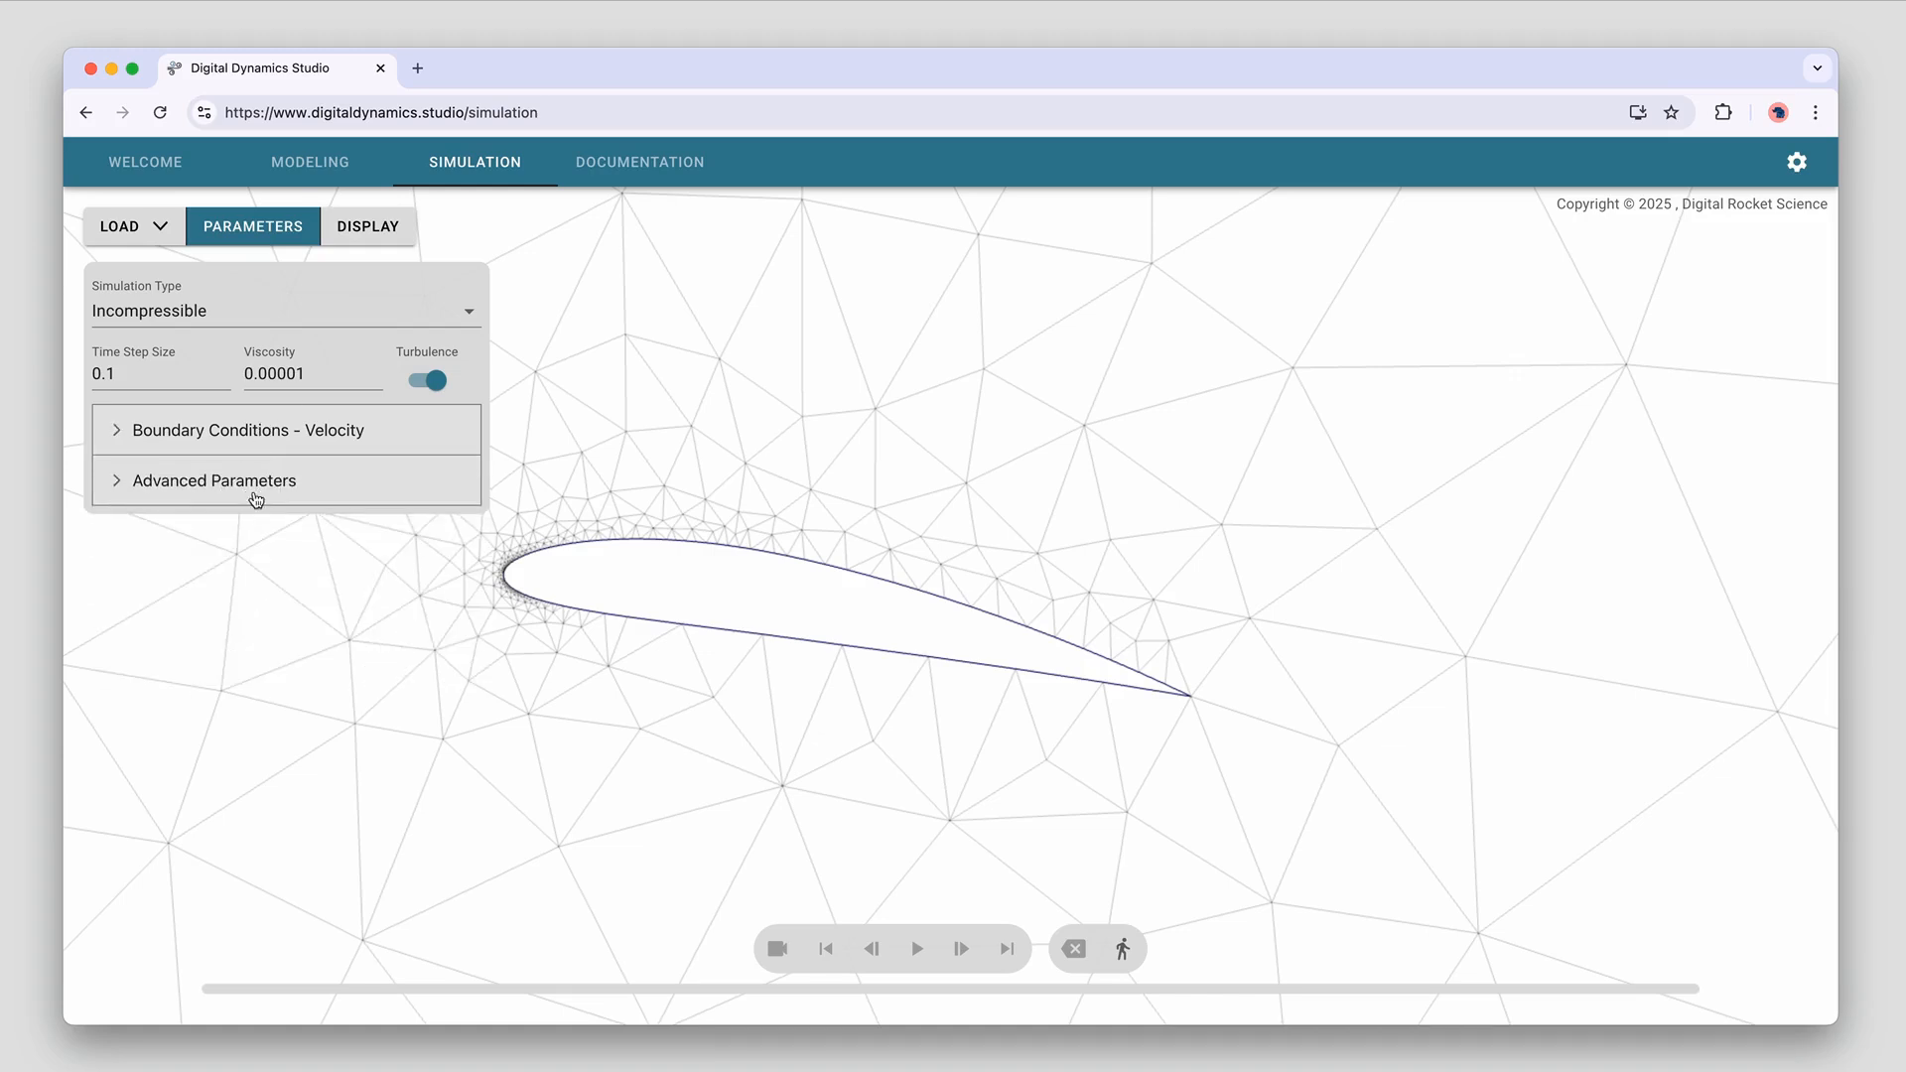
{"action": "left_click", "coordinate": [256, 495]}
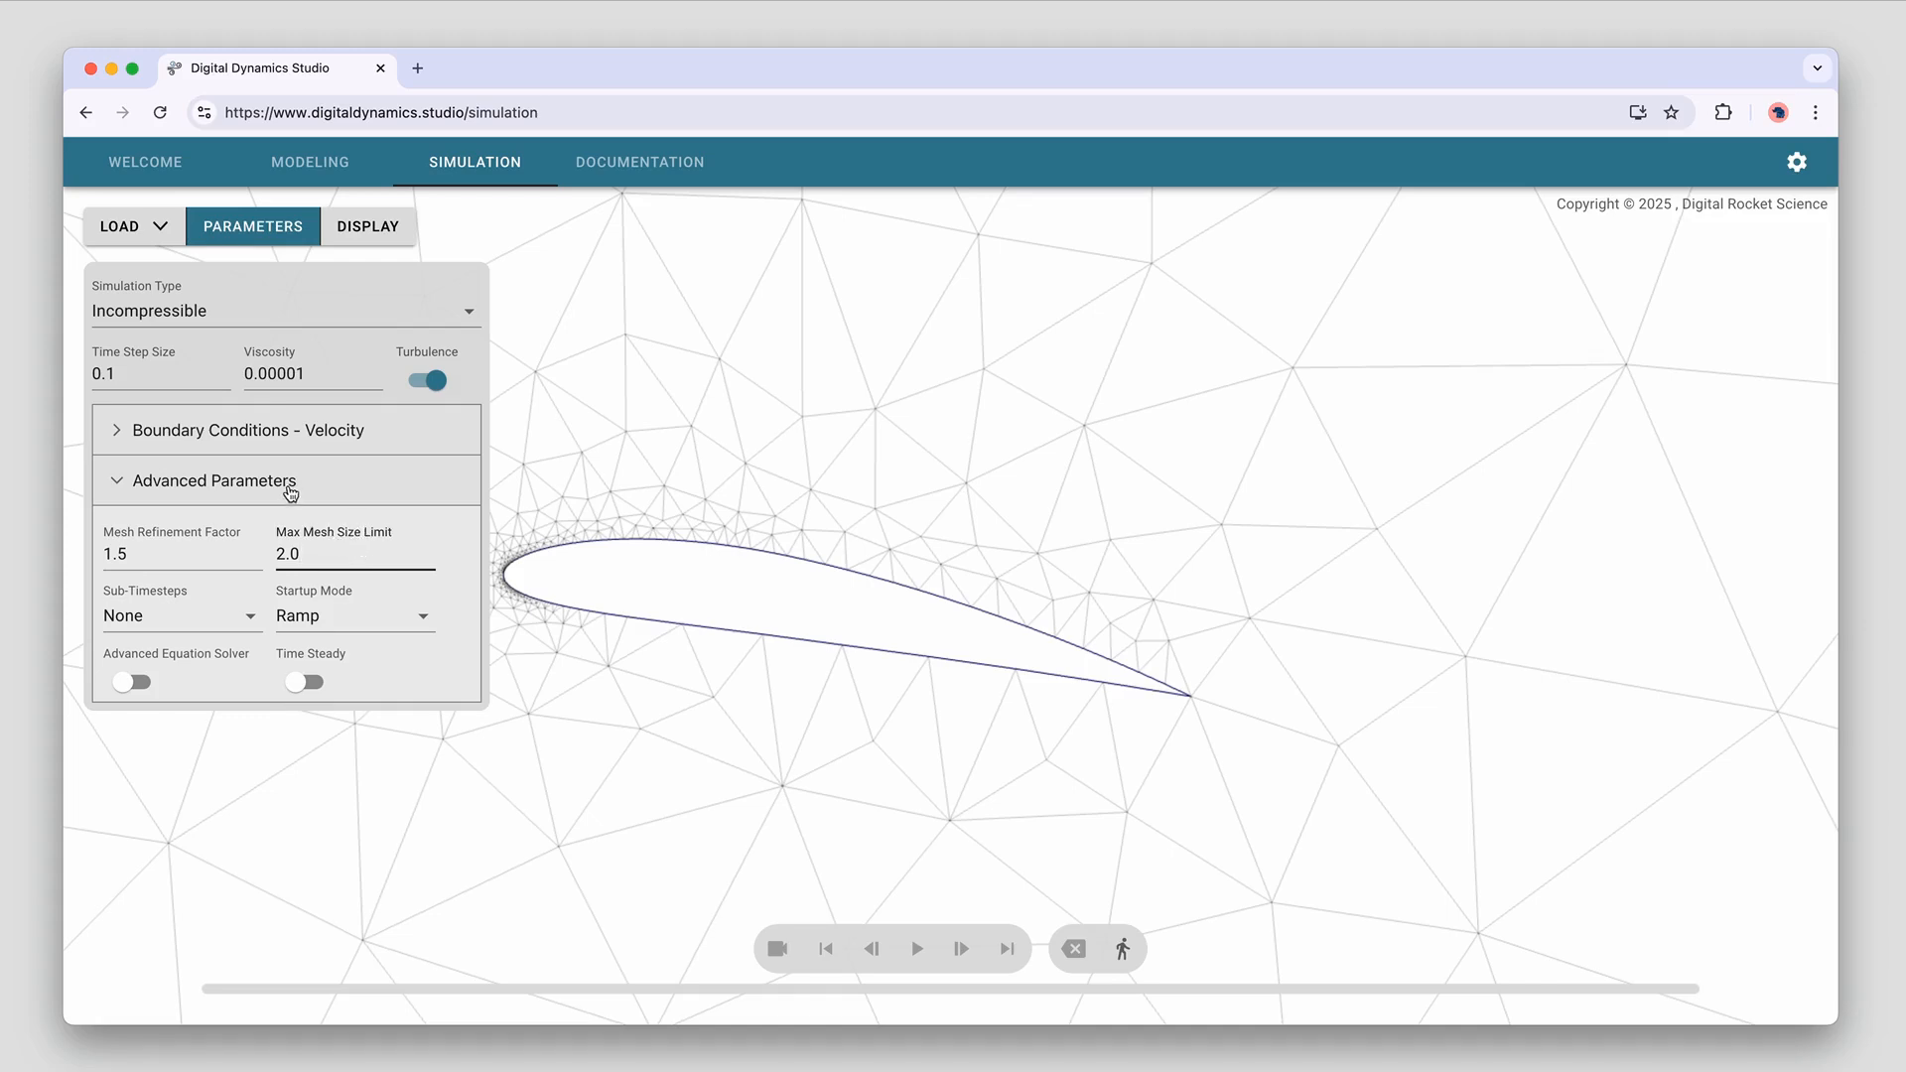
{"action": "left_click", "coordinate": [290, 492]}
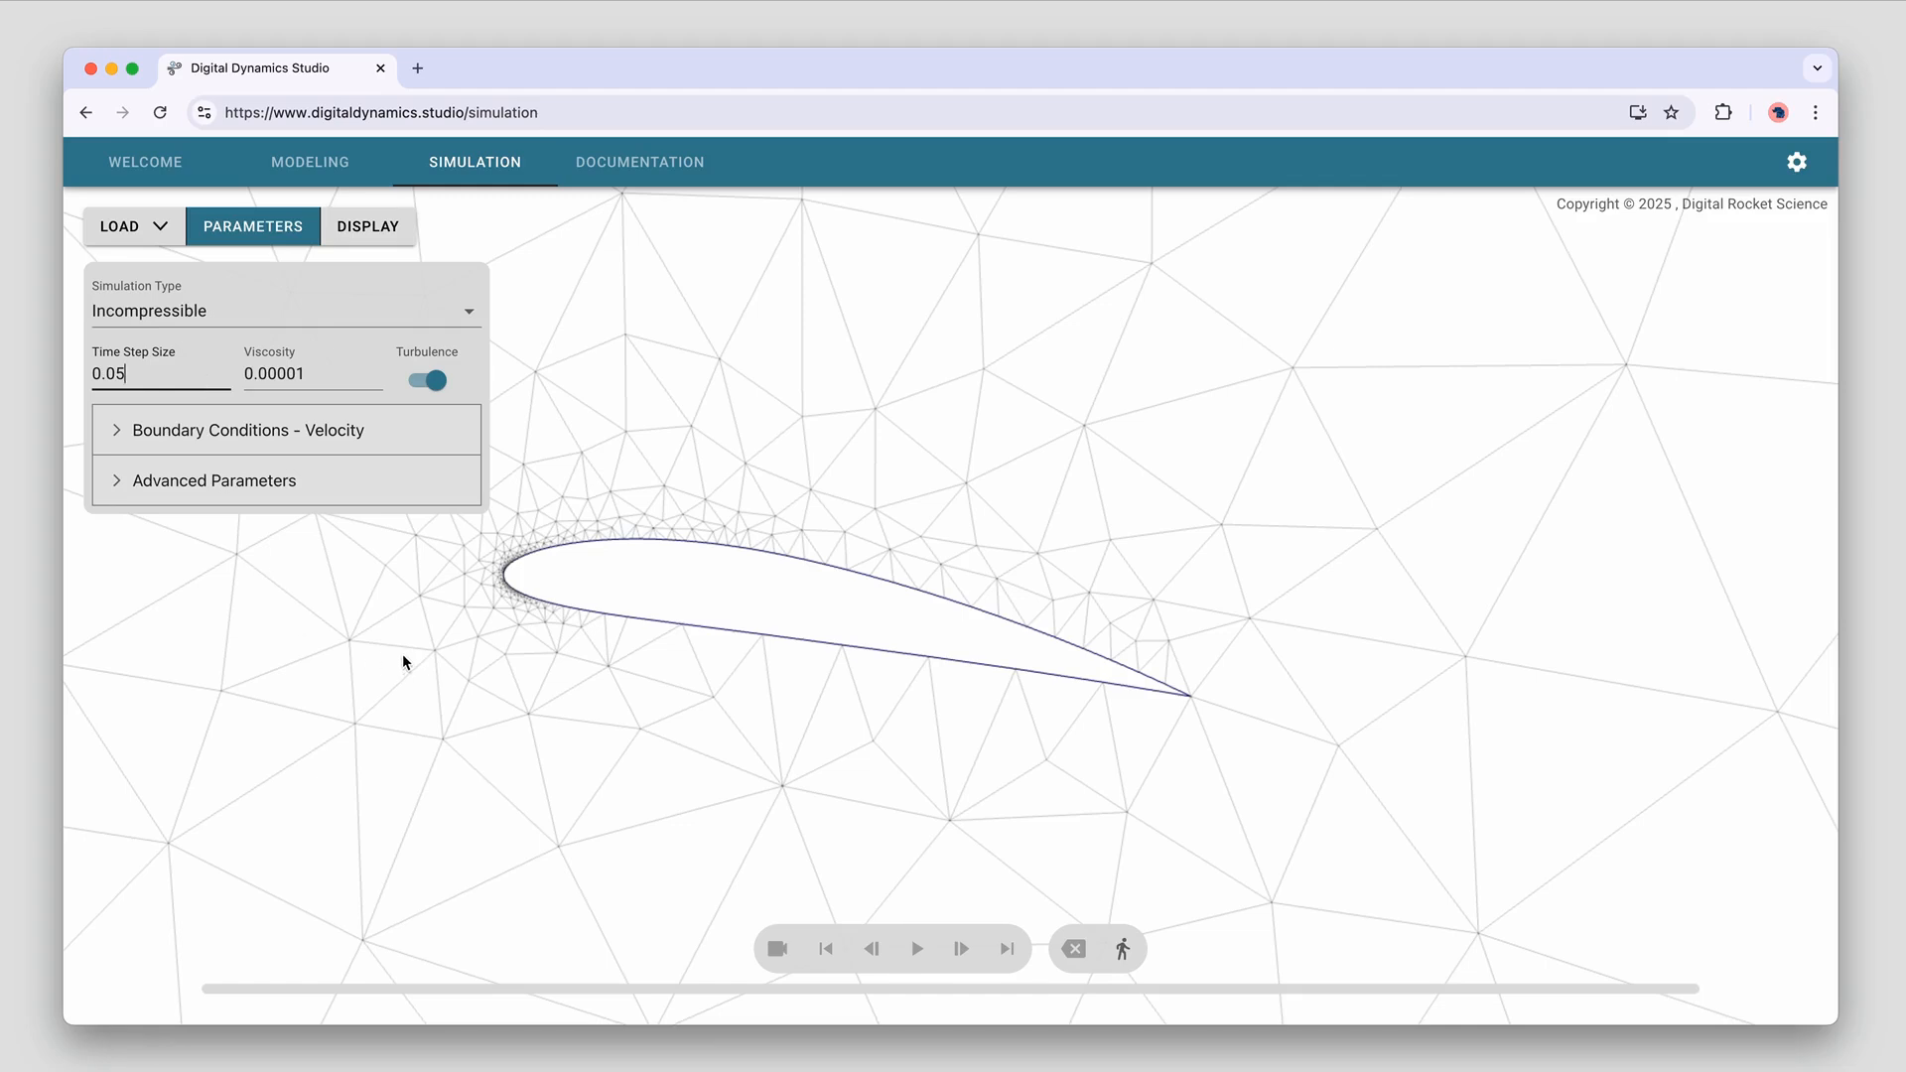
Close the parameters and start the new turbulent flow run
{"action": "left_click", "coordinate": [275, 242]}
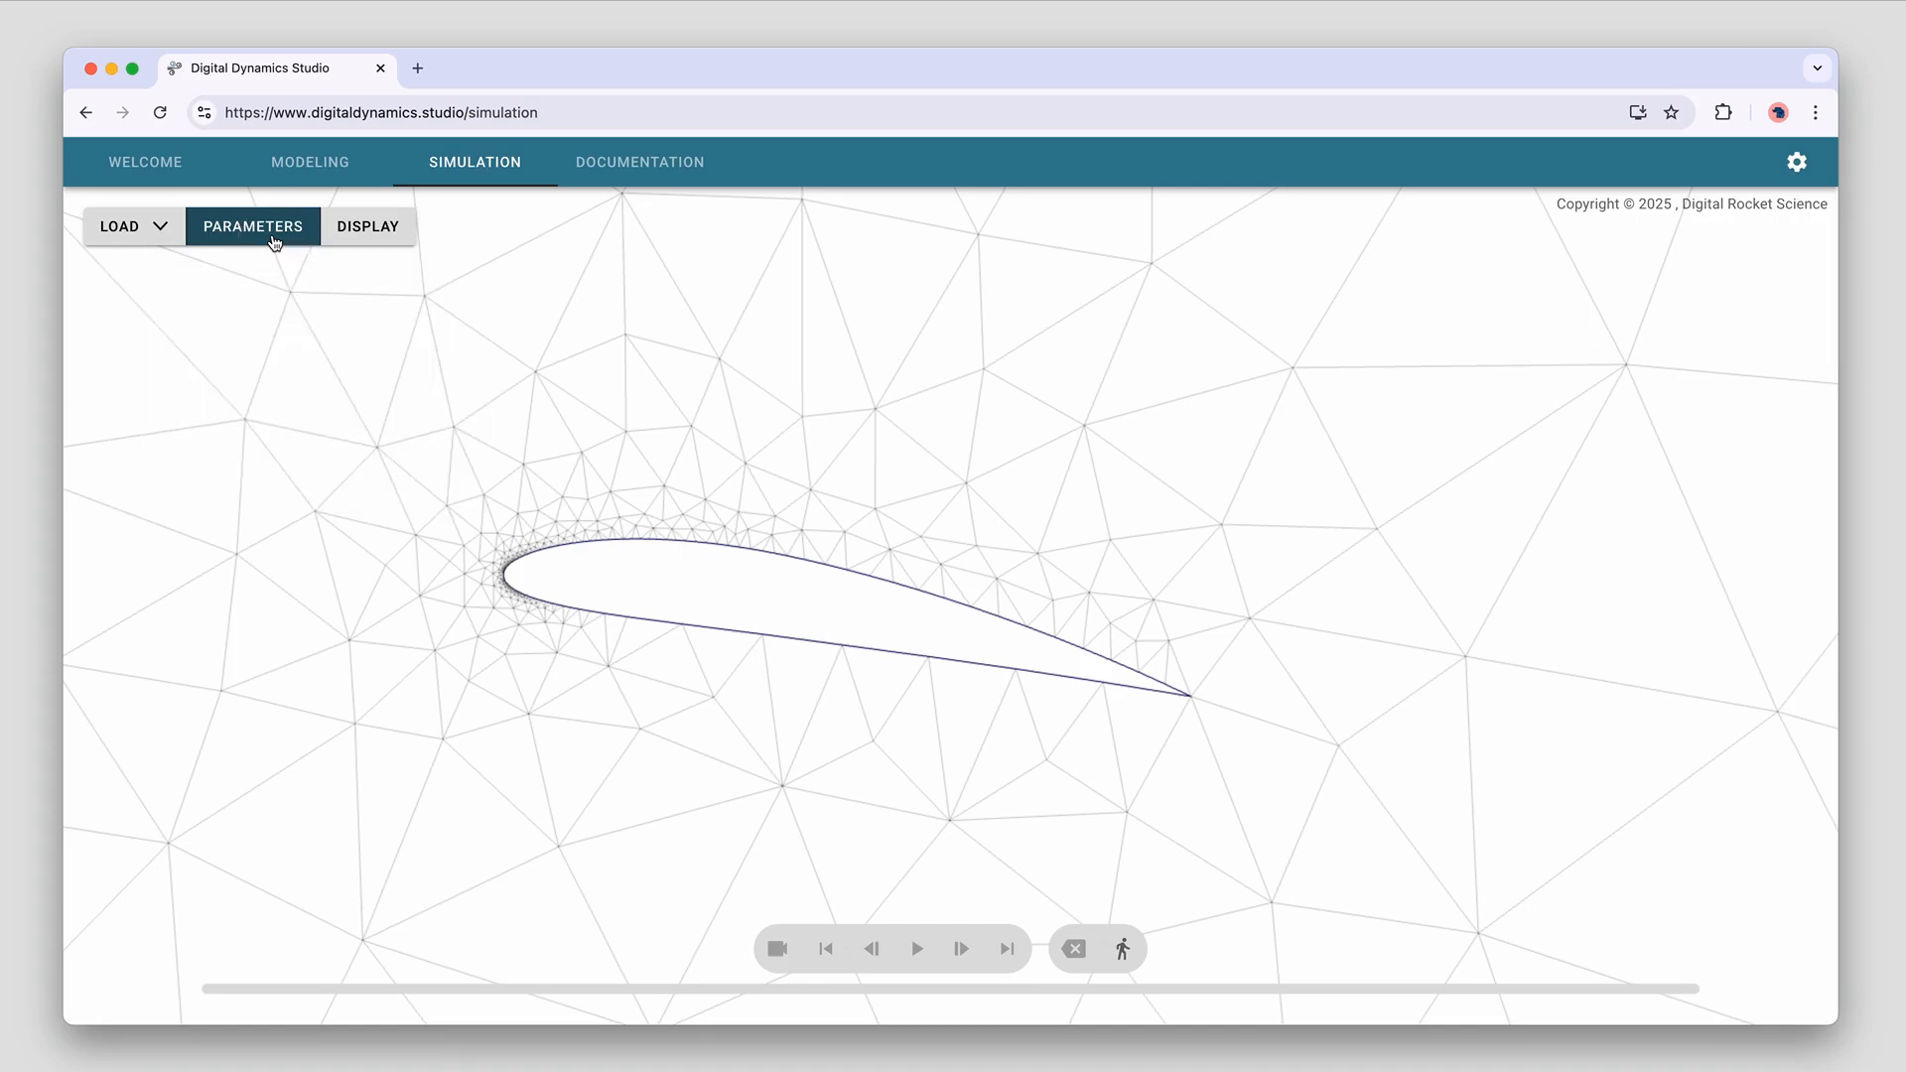
{"action": "left_click_drag", "start_coordinate": [626, 571], "coordinate": [518, 558]}
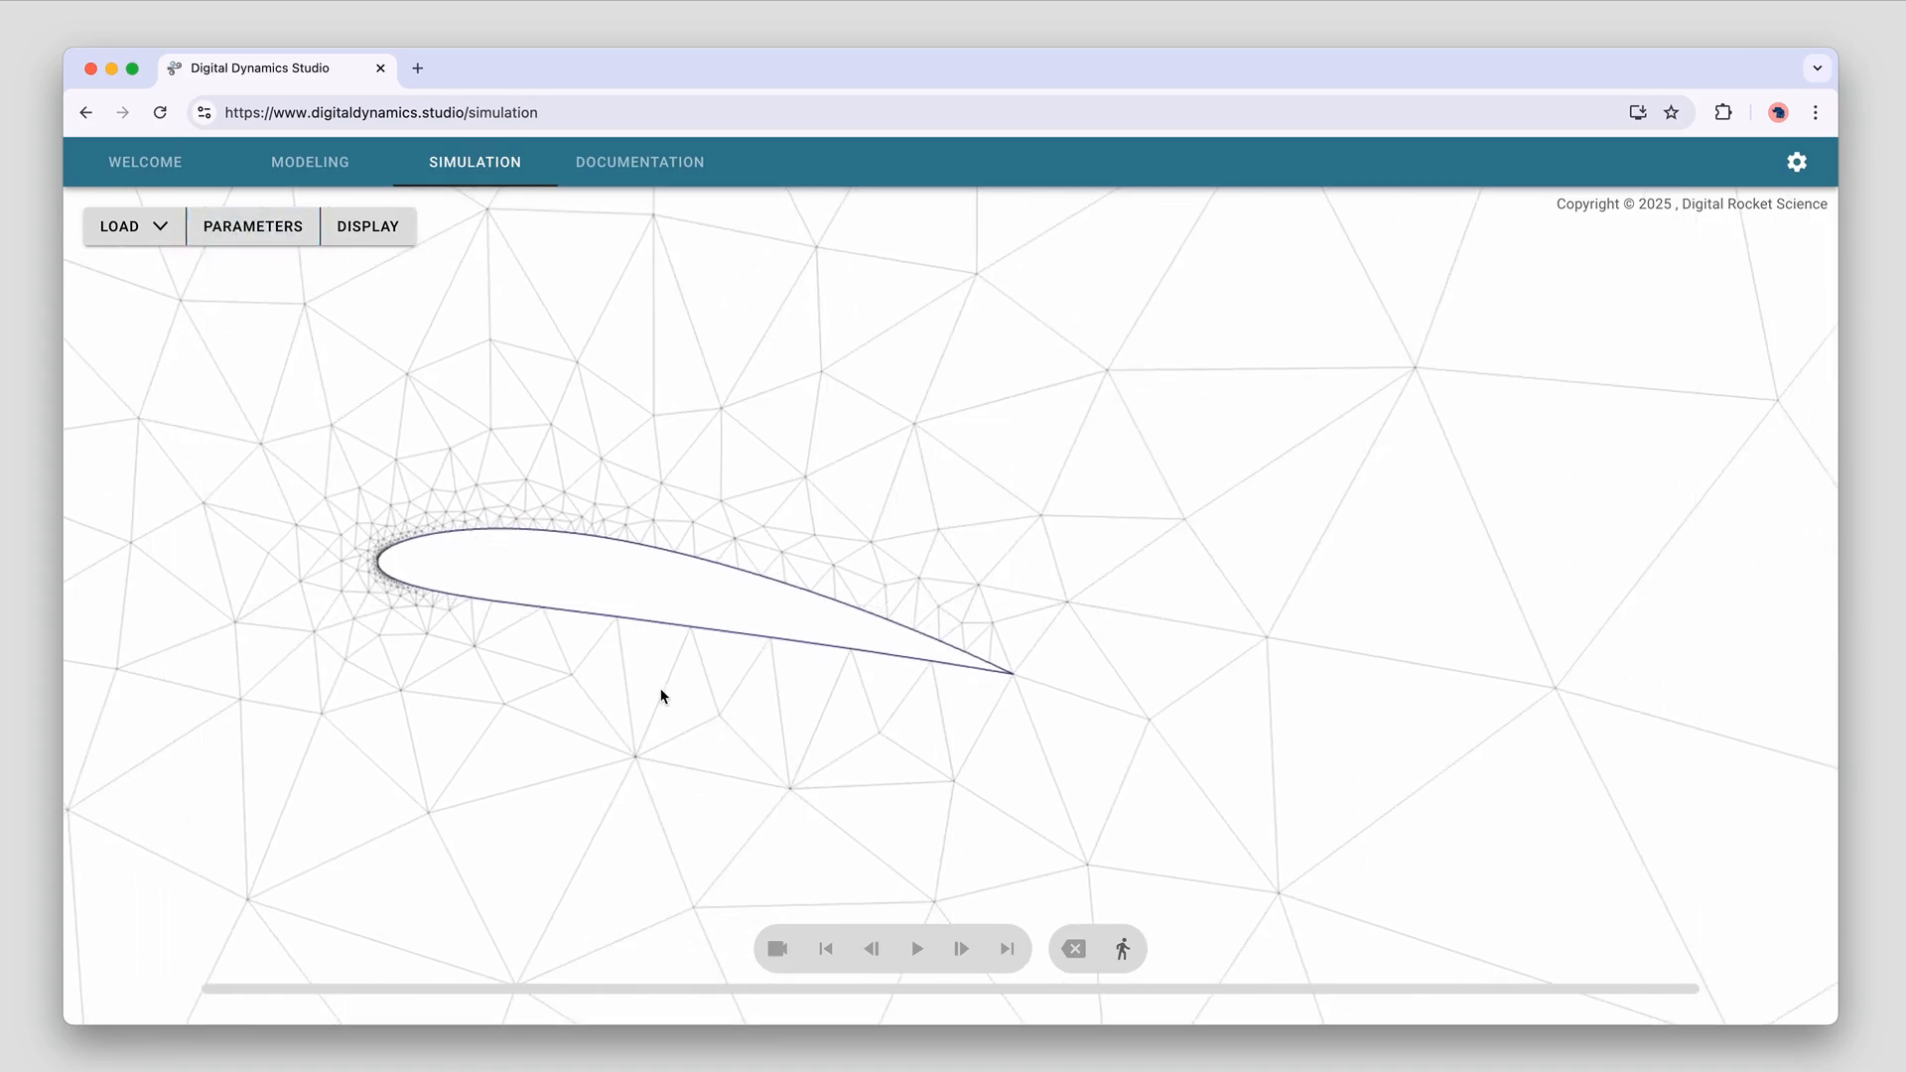
{"action": "scroll", "coordinate": [663, 696], "scroll_direction": "down", "scroll_amount": 3}
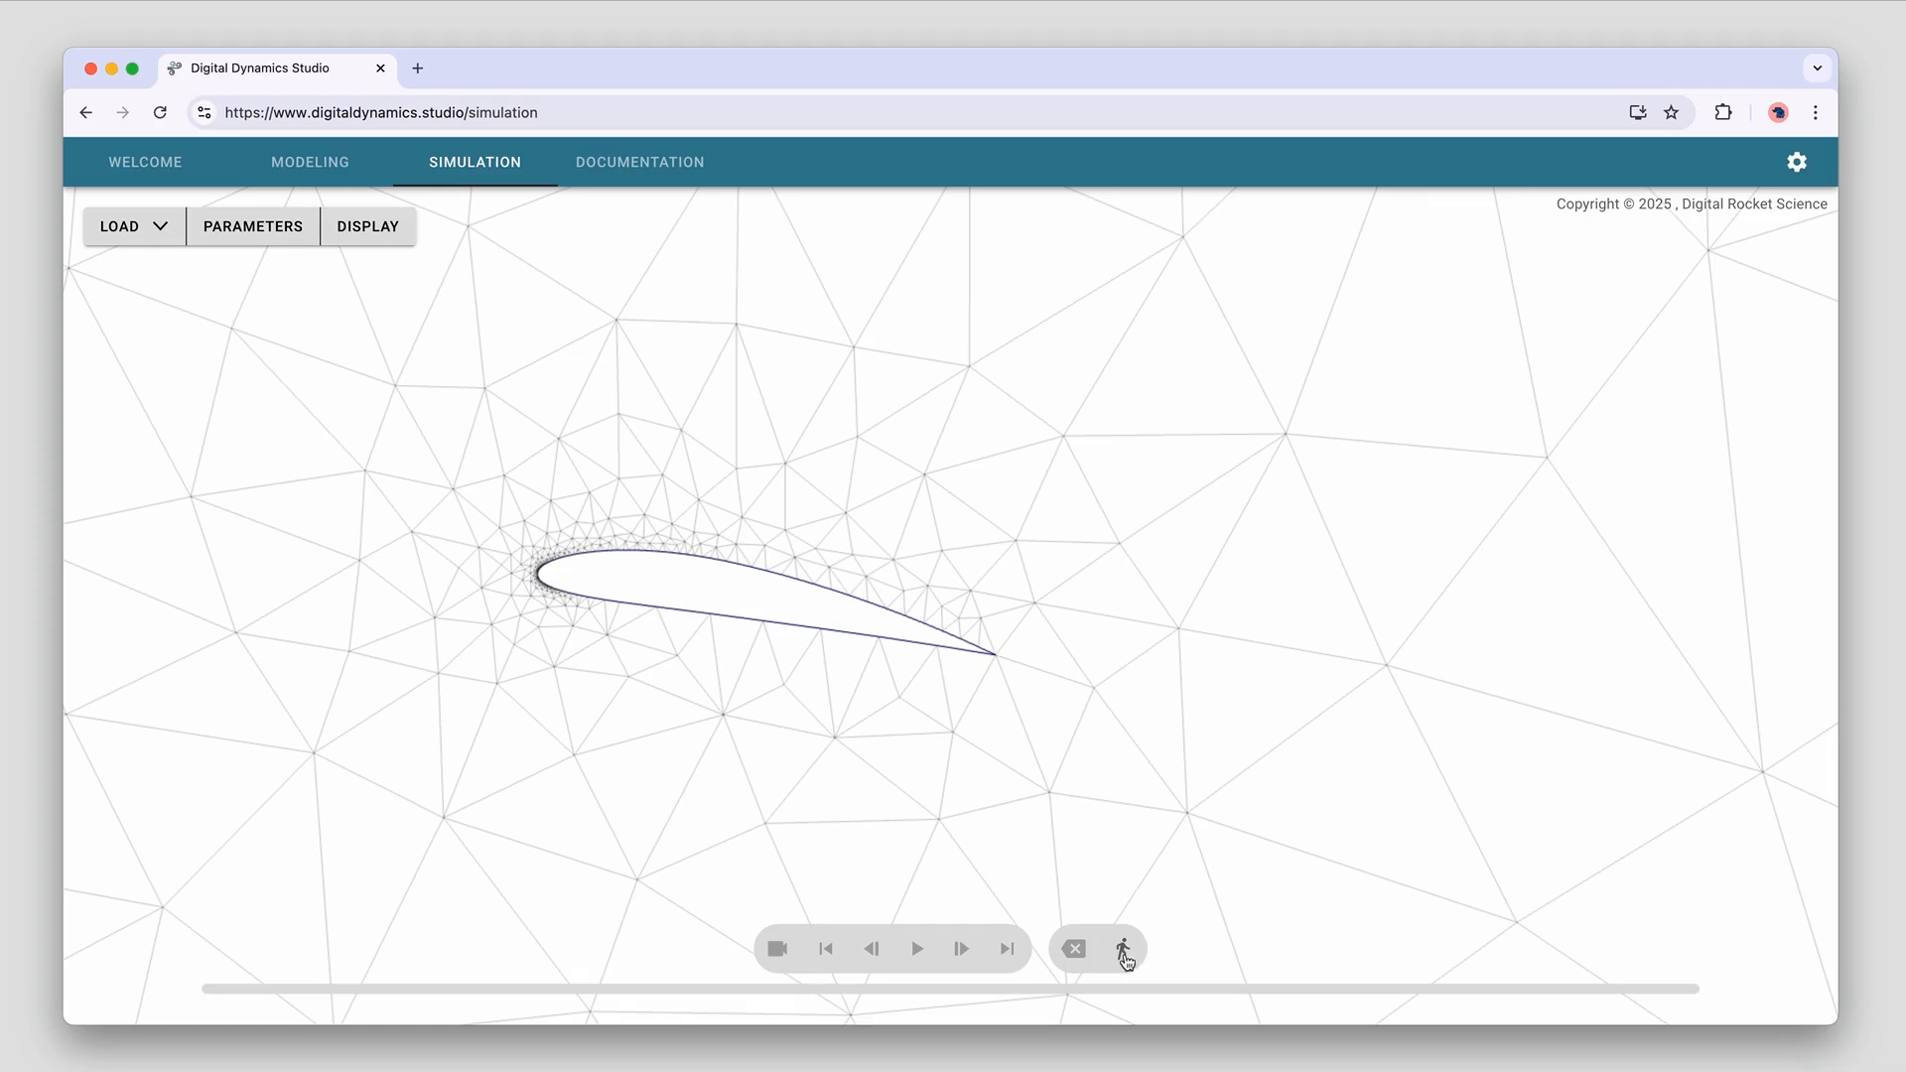
{"action": "left_click", "coordinate": [1124, 953]}
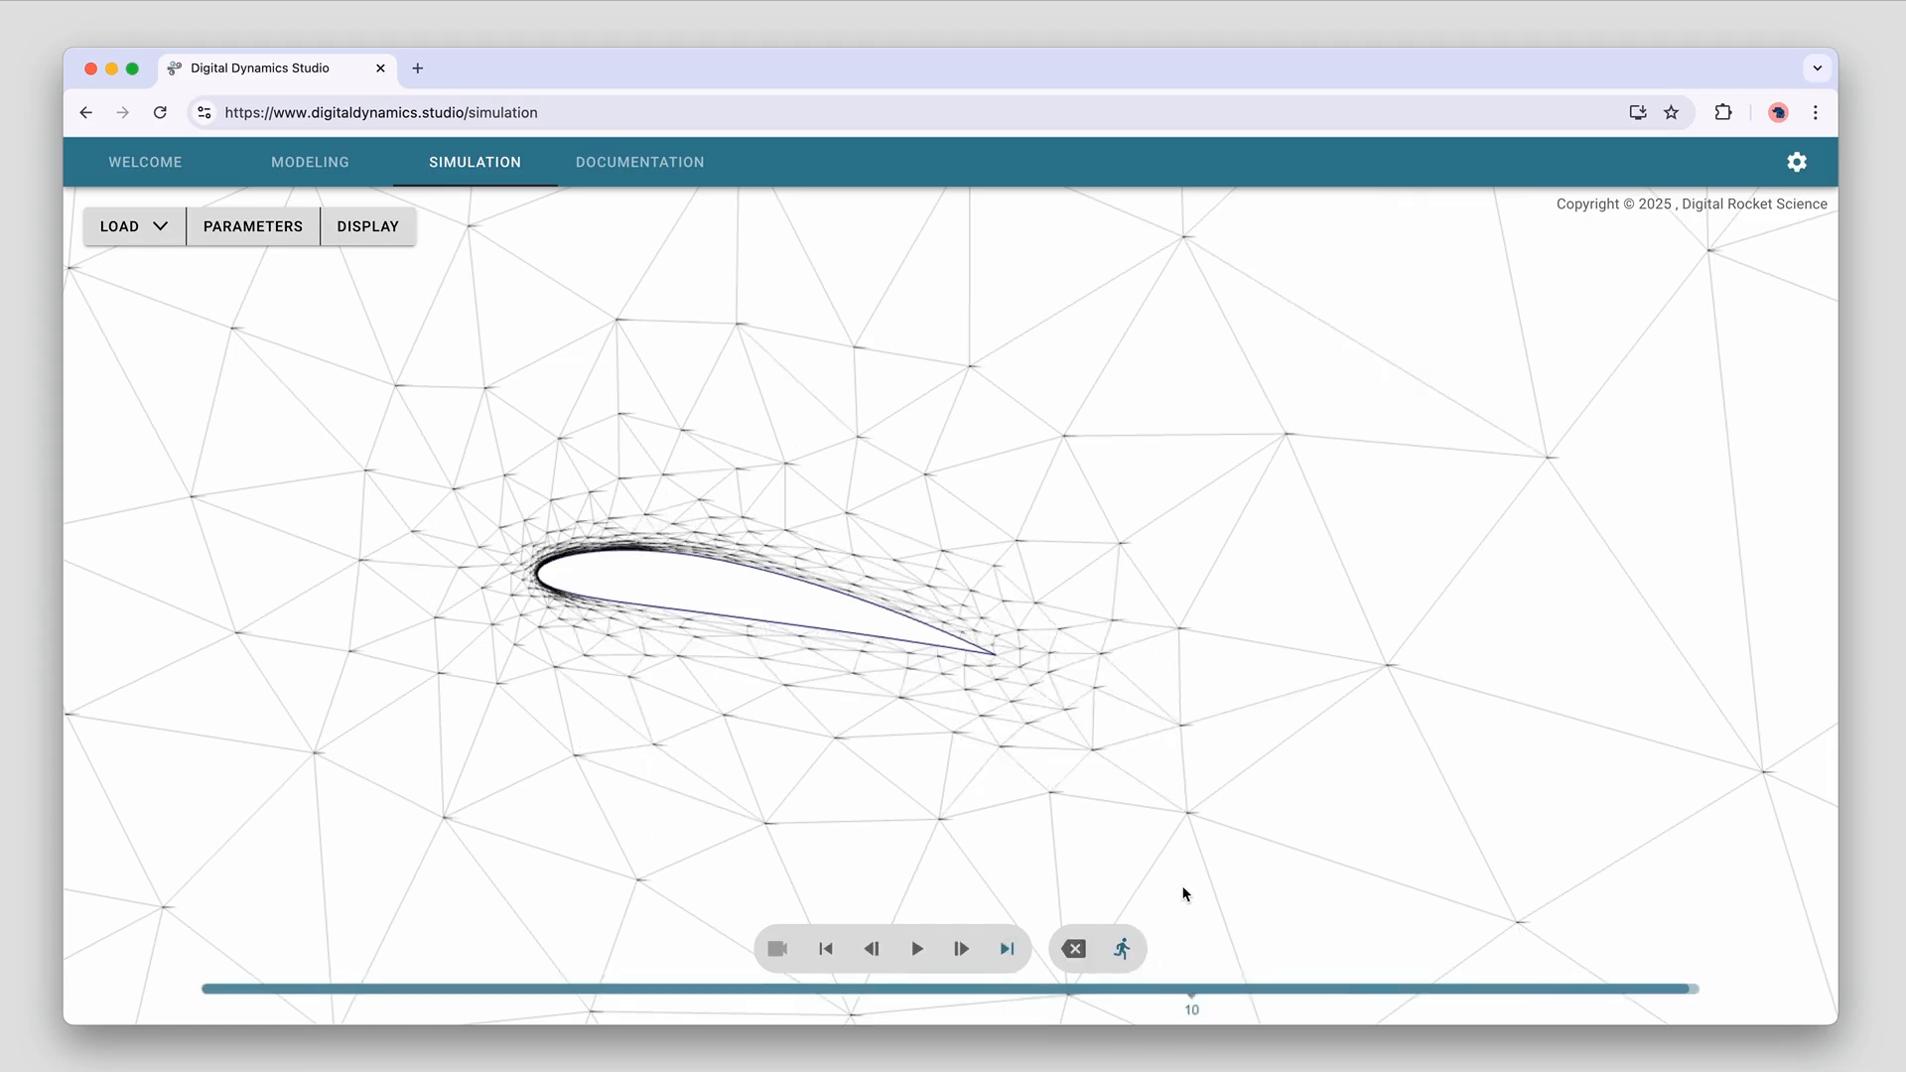
Replace the velocity streamlines with the vorticity colour field and pan along the wake
{"action": "left_click", "coordinate": [390, 234]}
{"action": "left_click", "coordinate": [160, 381]}
{"action": "left_click", "coordinate": [157, 498]}
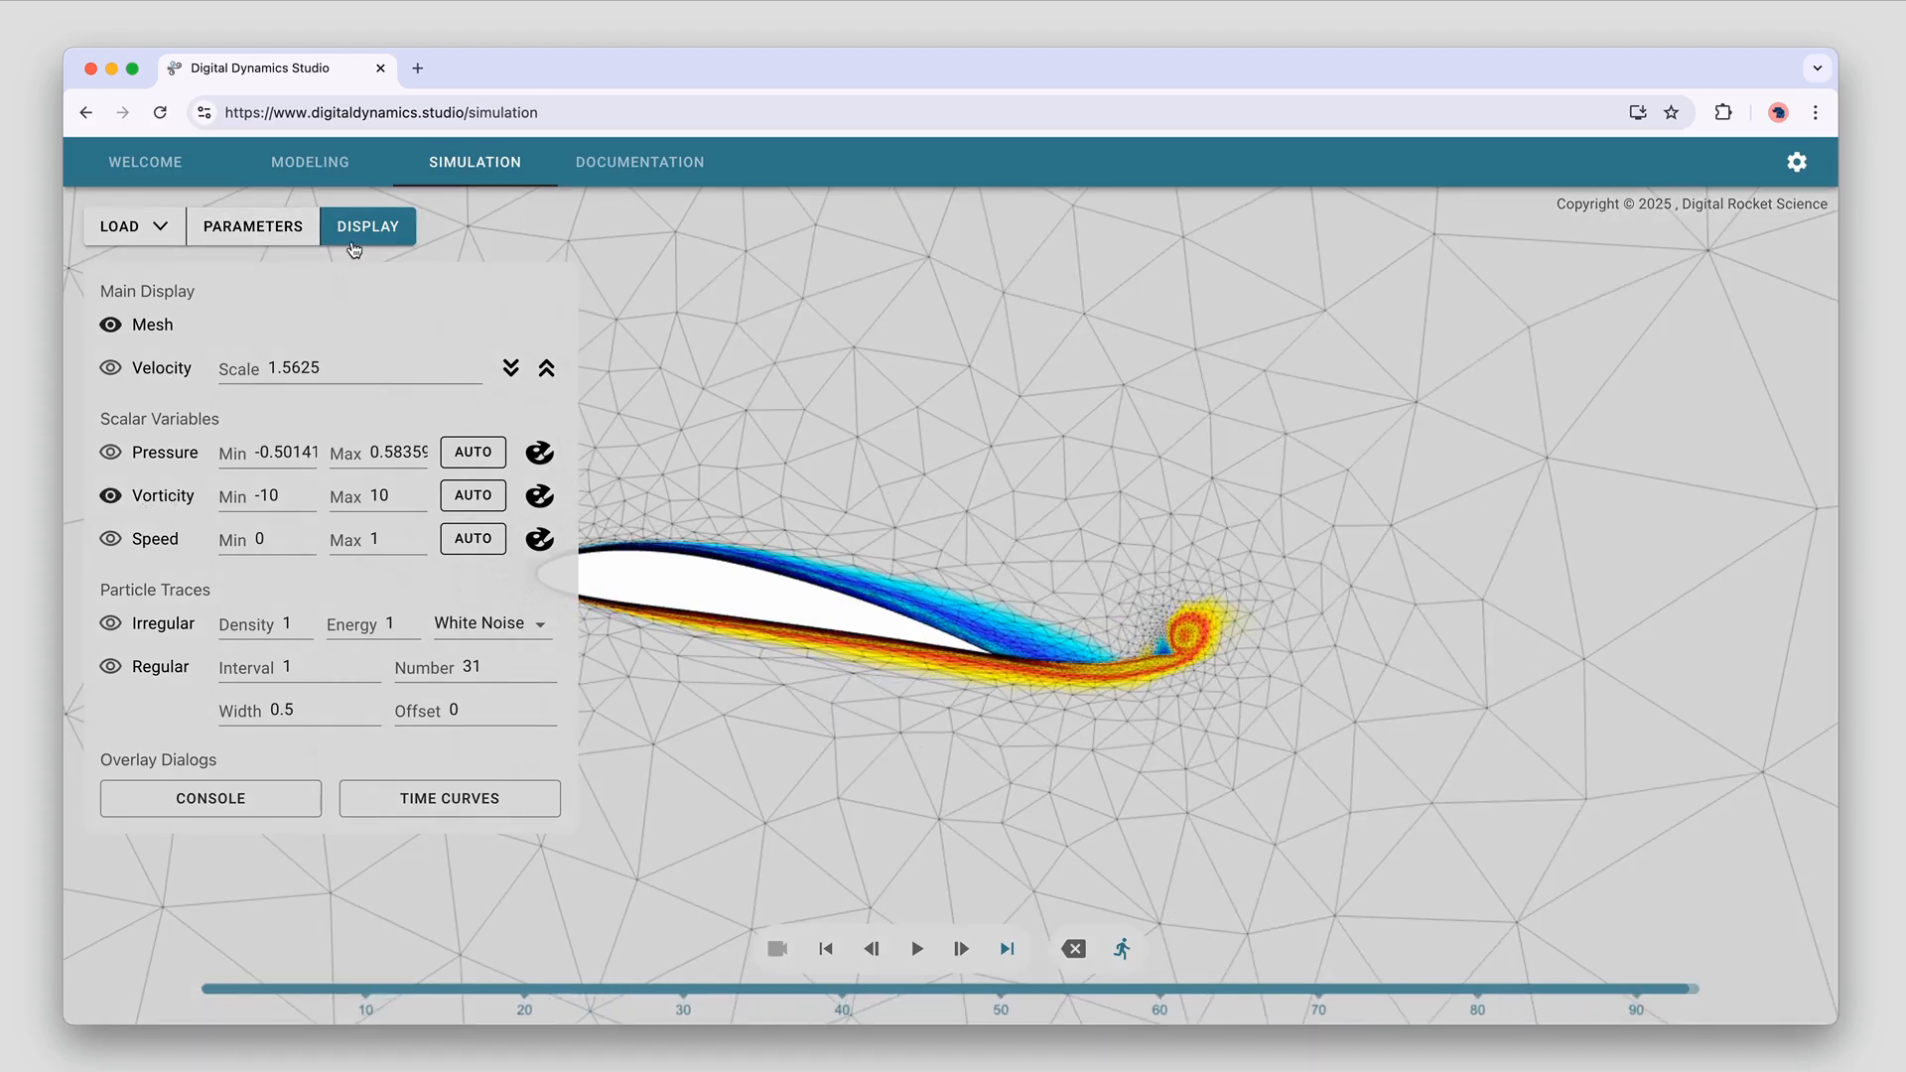
{"action": "left_click", "coordinate": [368, 226]}
{"action": "left_click_drag", "start_coordinate": [653, 756], "coordinate": [600, 754]}
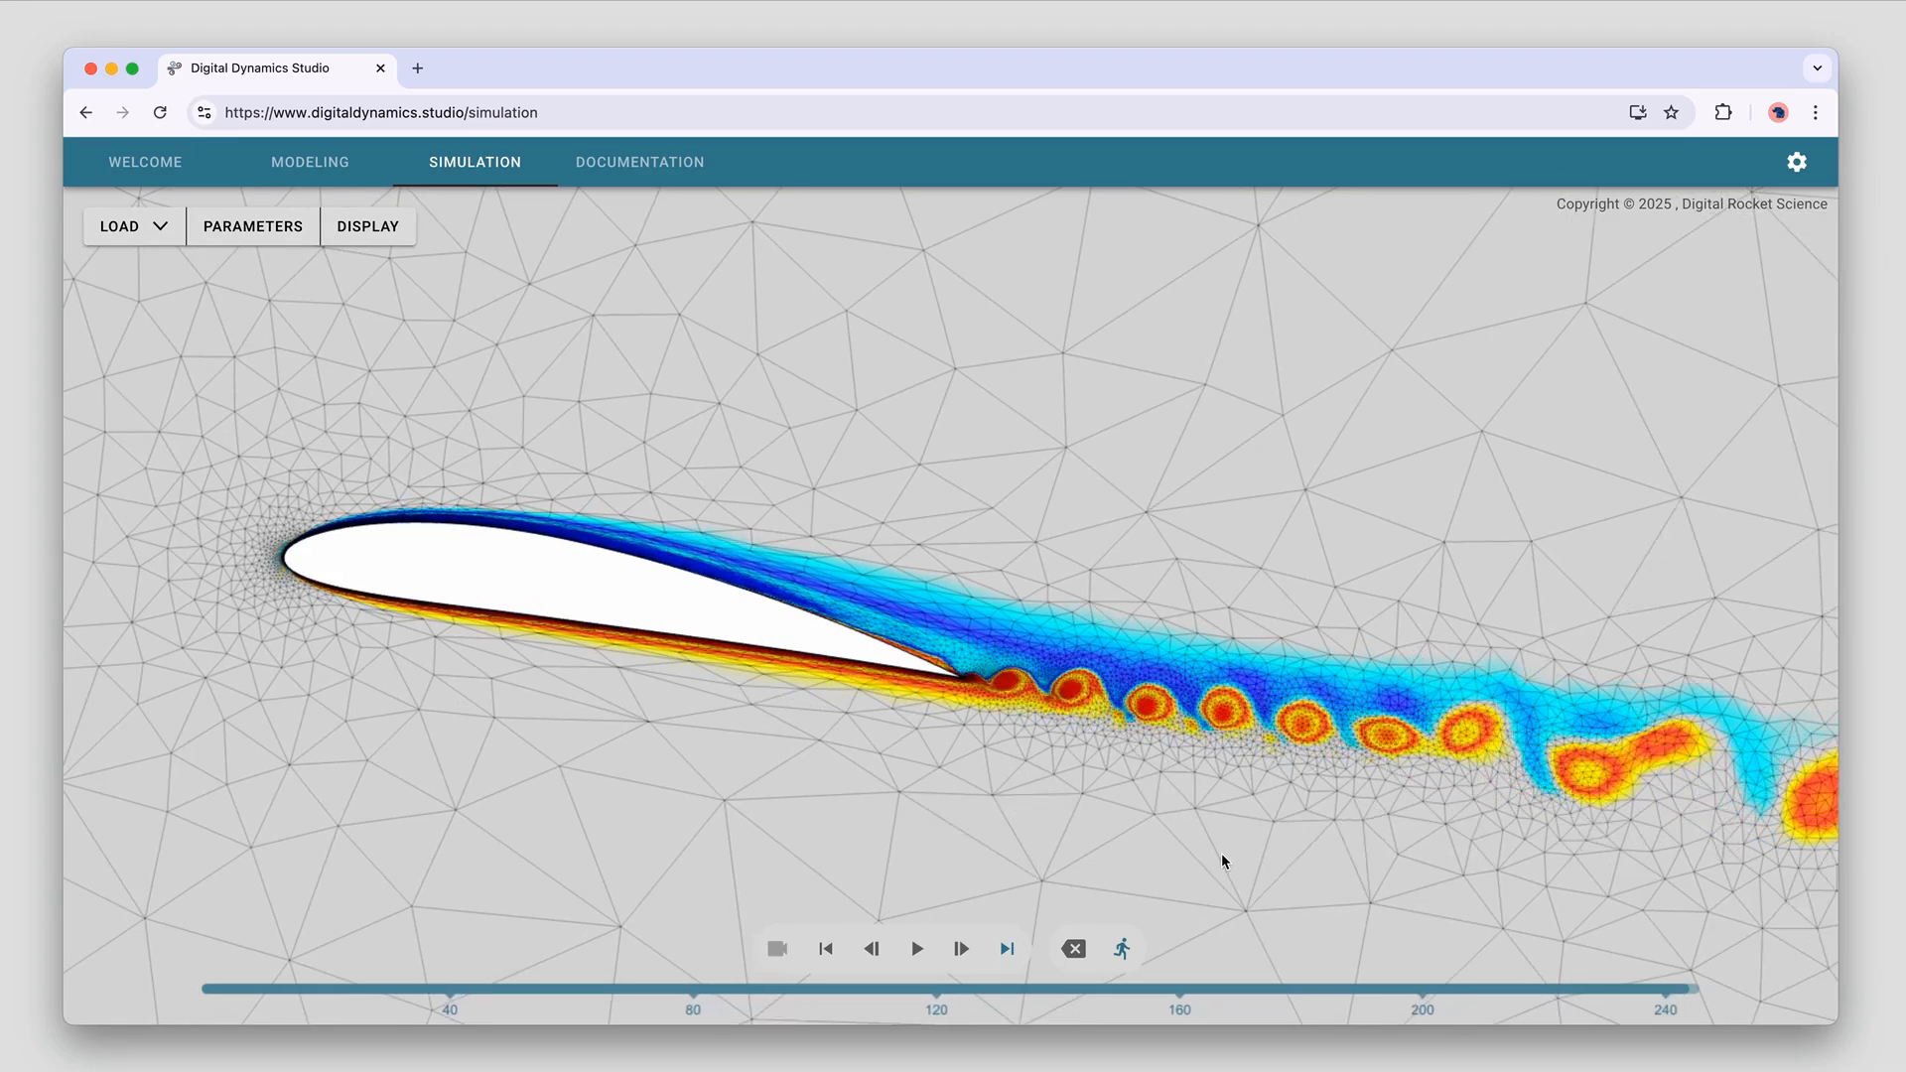
{"action": "left_click_drag", "start_coordinate": [1228, 844], "coordinate": [1229, 767]}
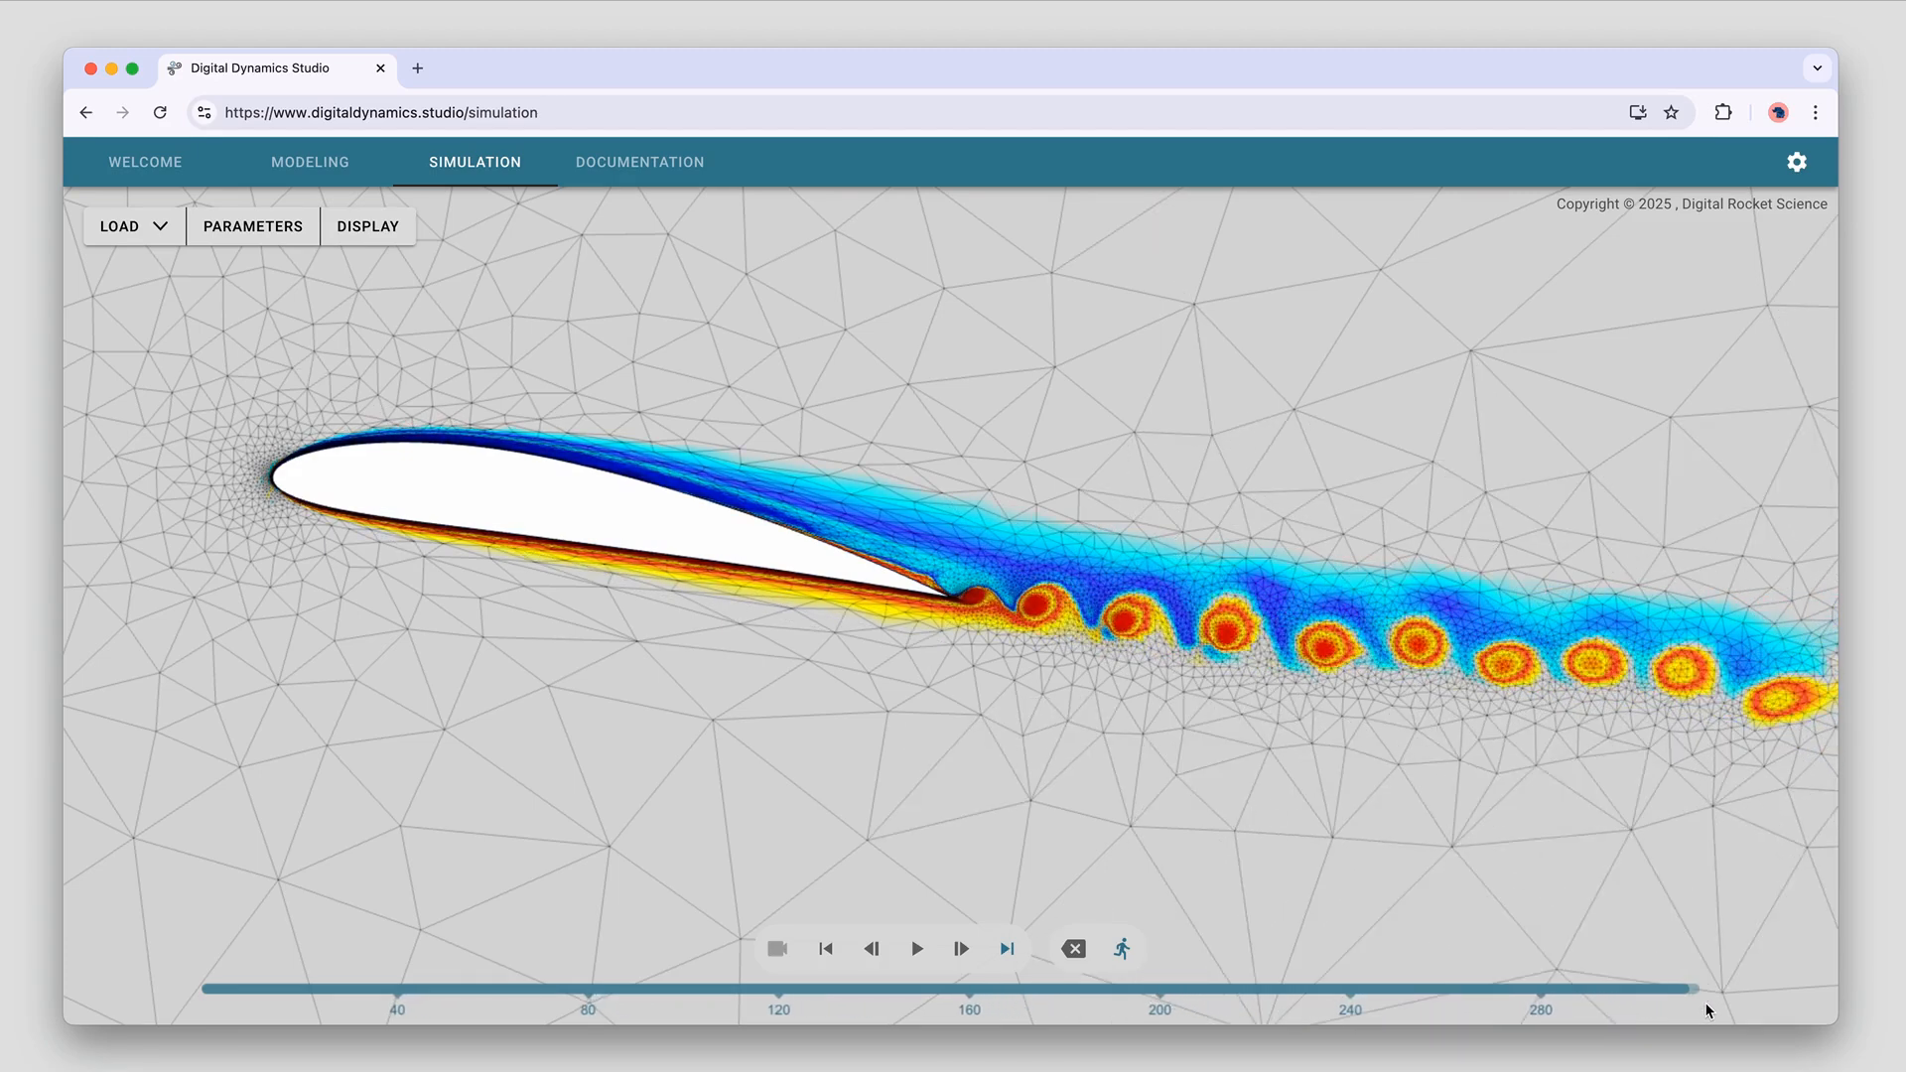
{"action": "left_click", "coordinate": [368, 228]}
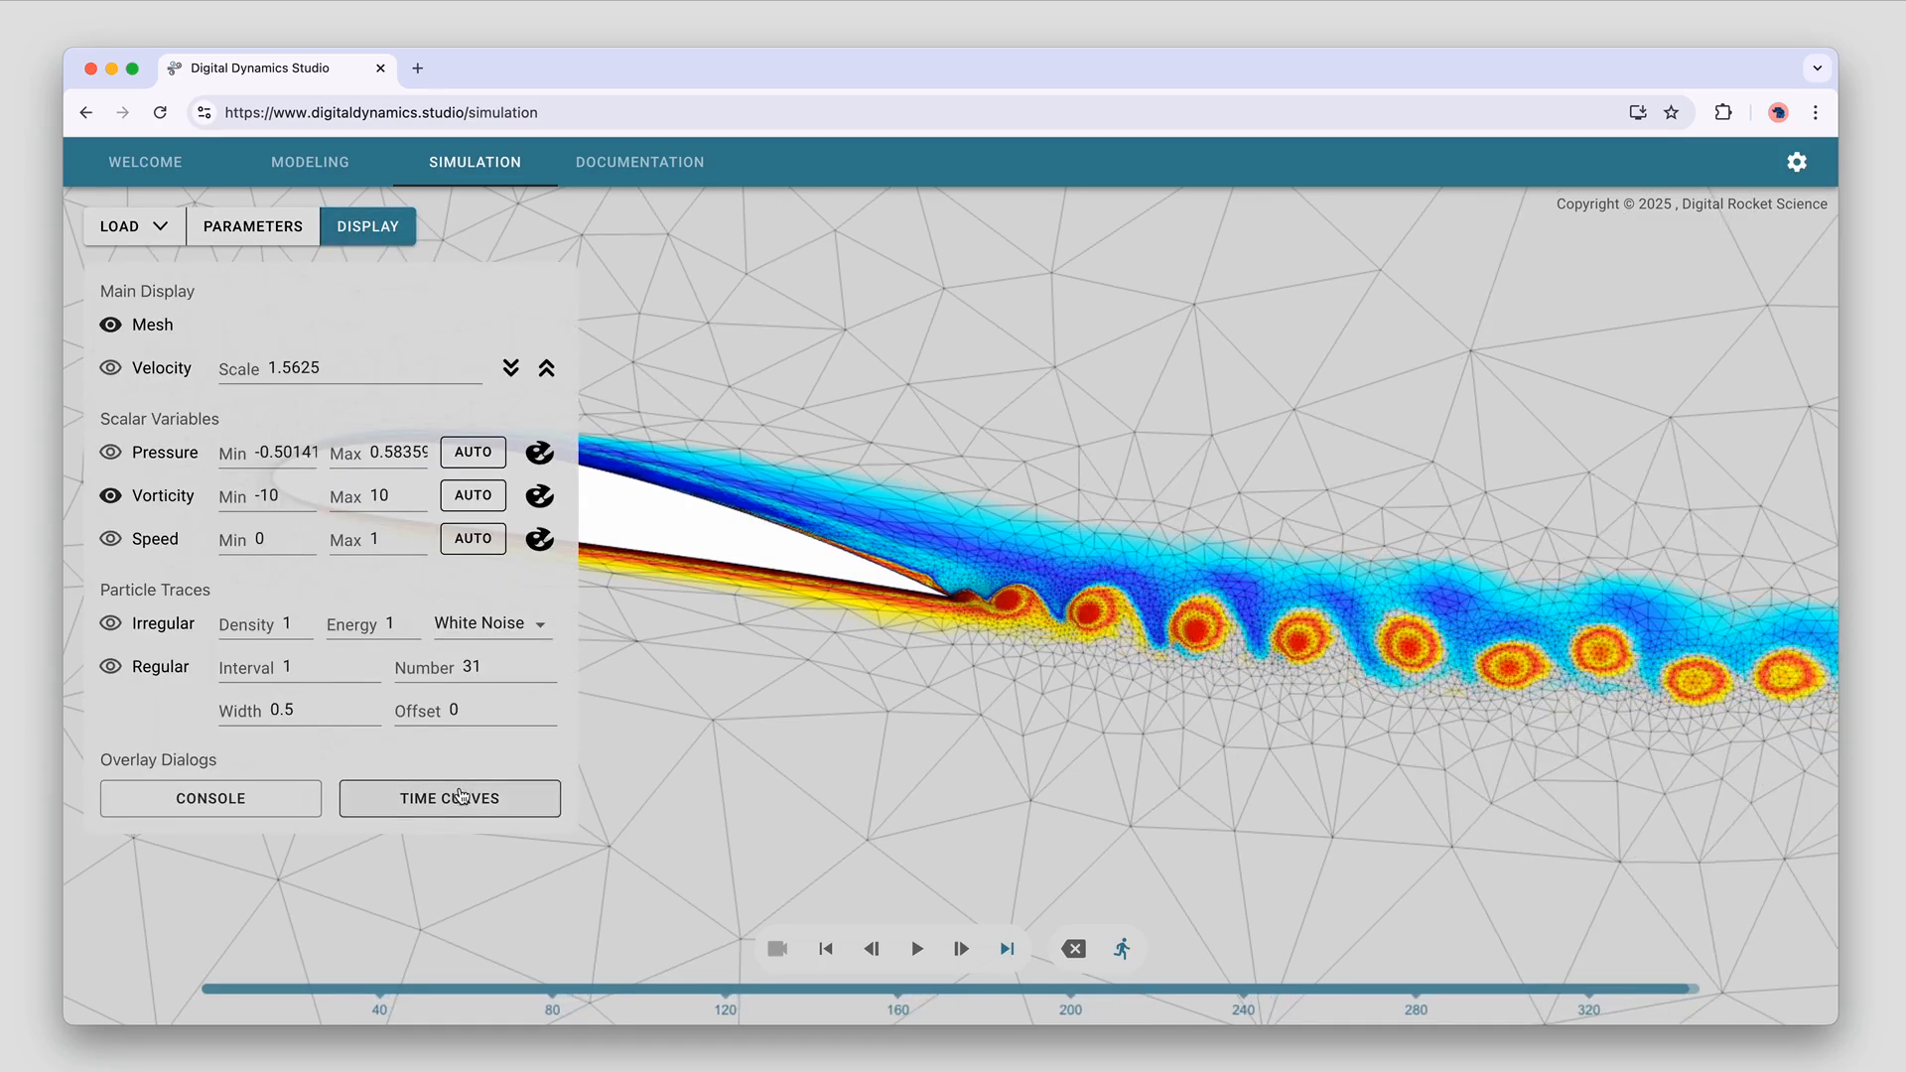
Show the time-curves chart and replay the turbulent run from the beginning
{"action": "left_click", "coordinate": [460, 795]}
{"action": "left_click", "coordinate": [378, 241]}
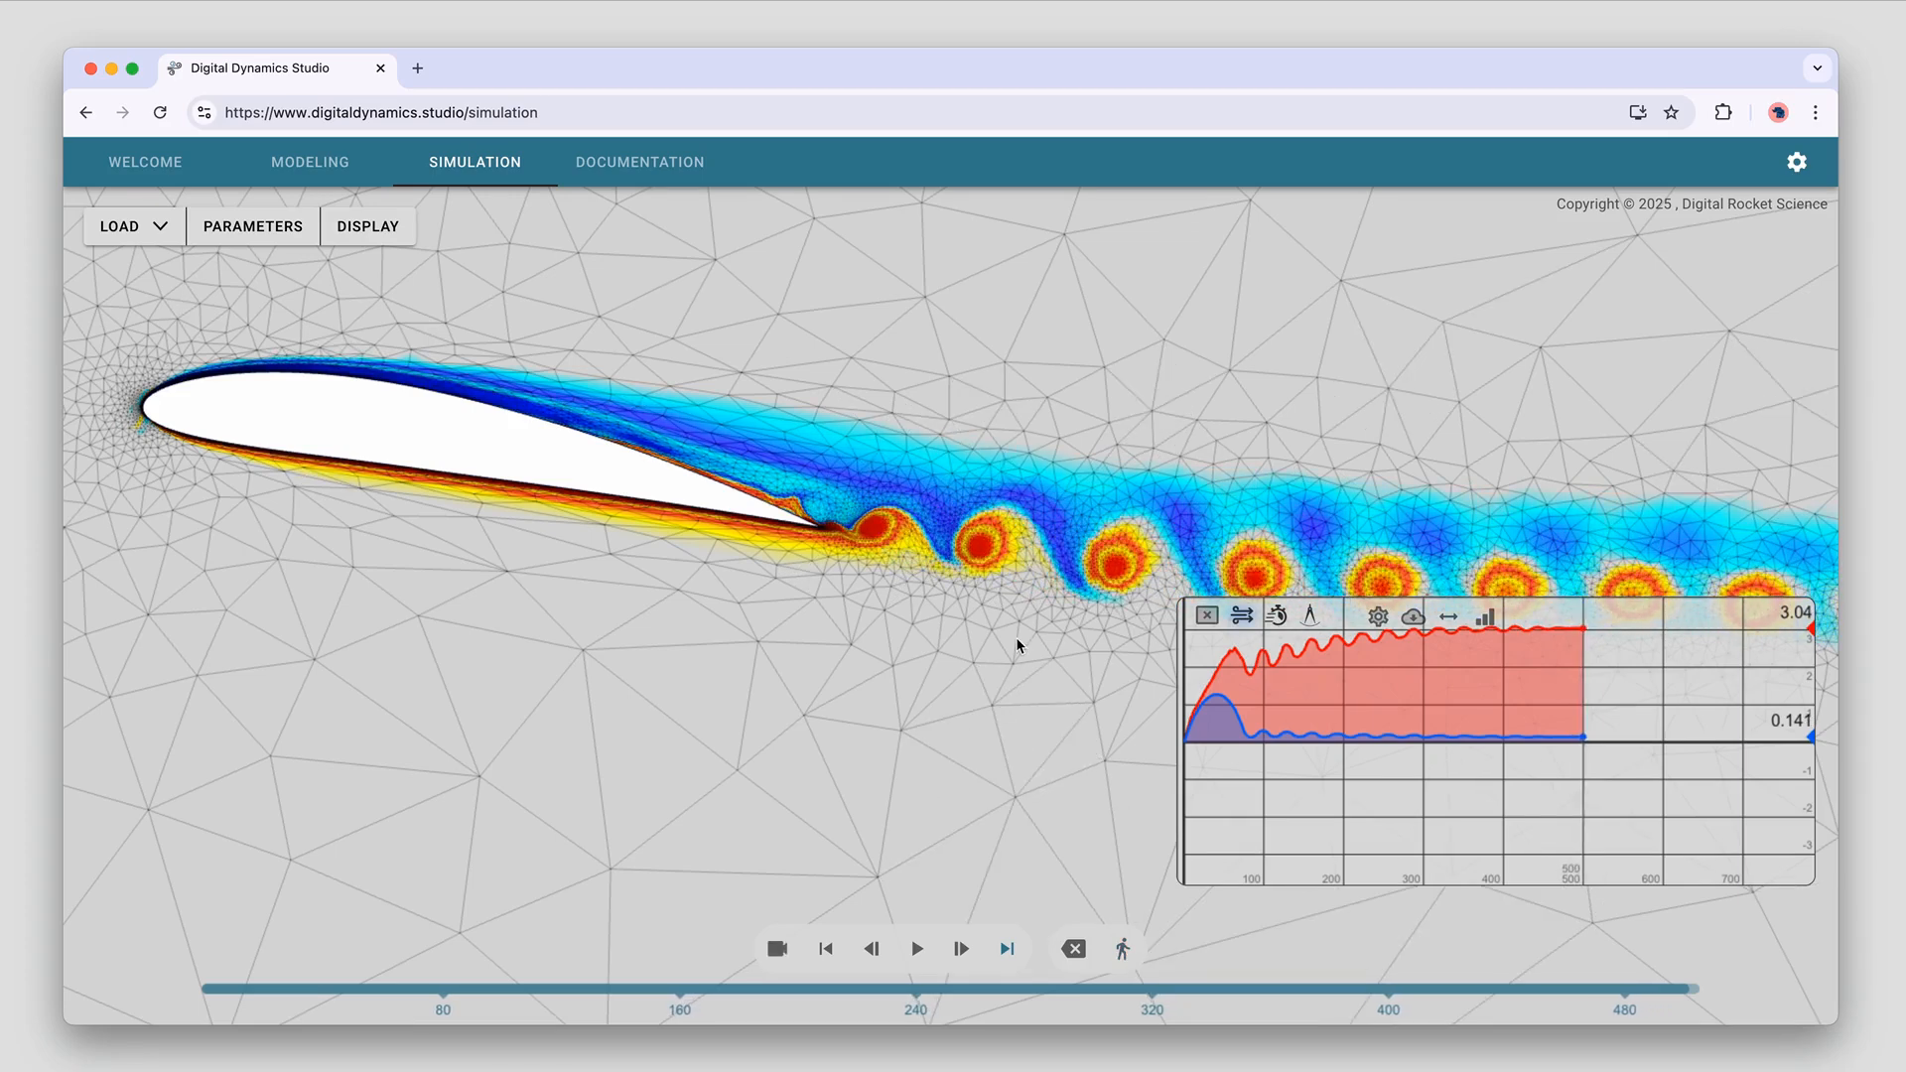
{"action": "left_click", "coordinate": [917, 949]}
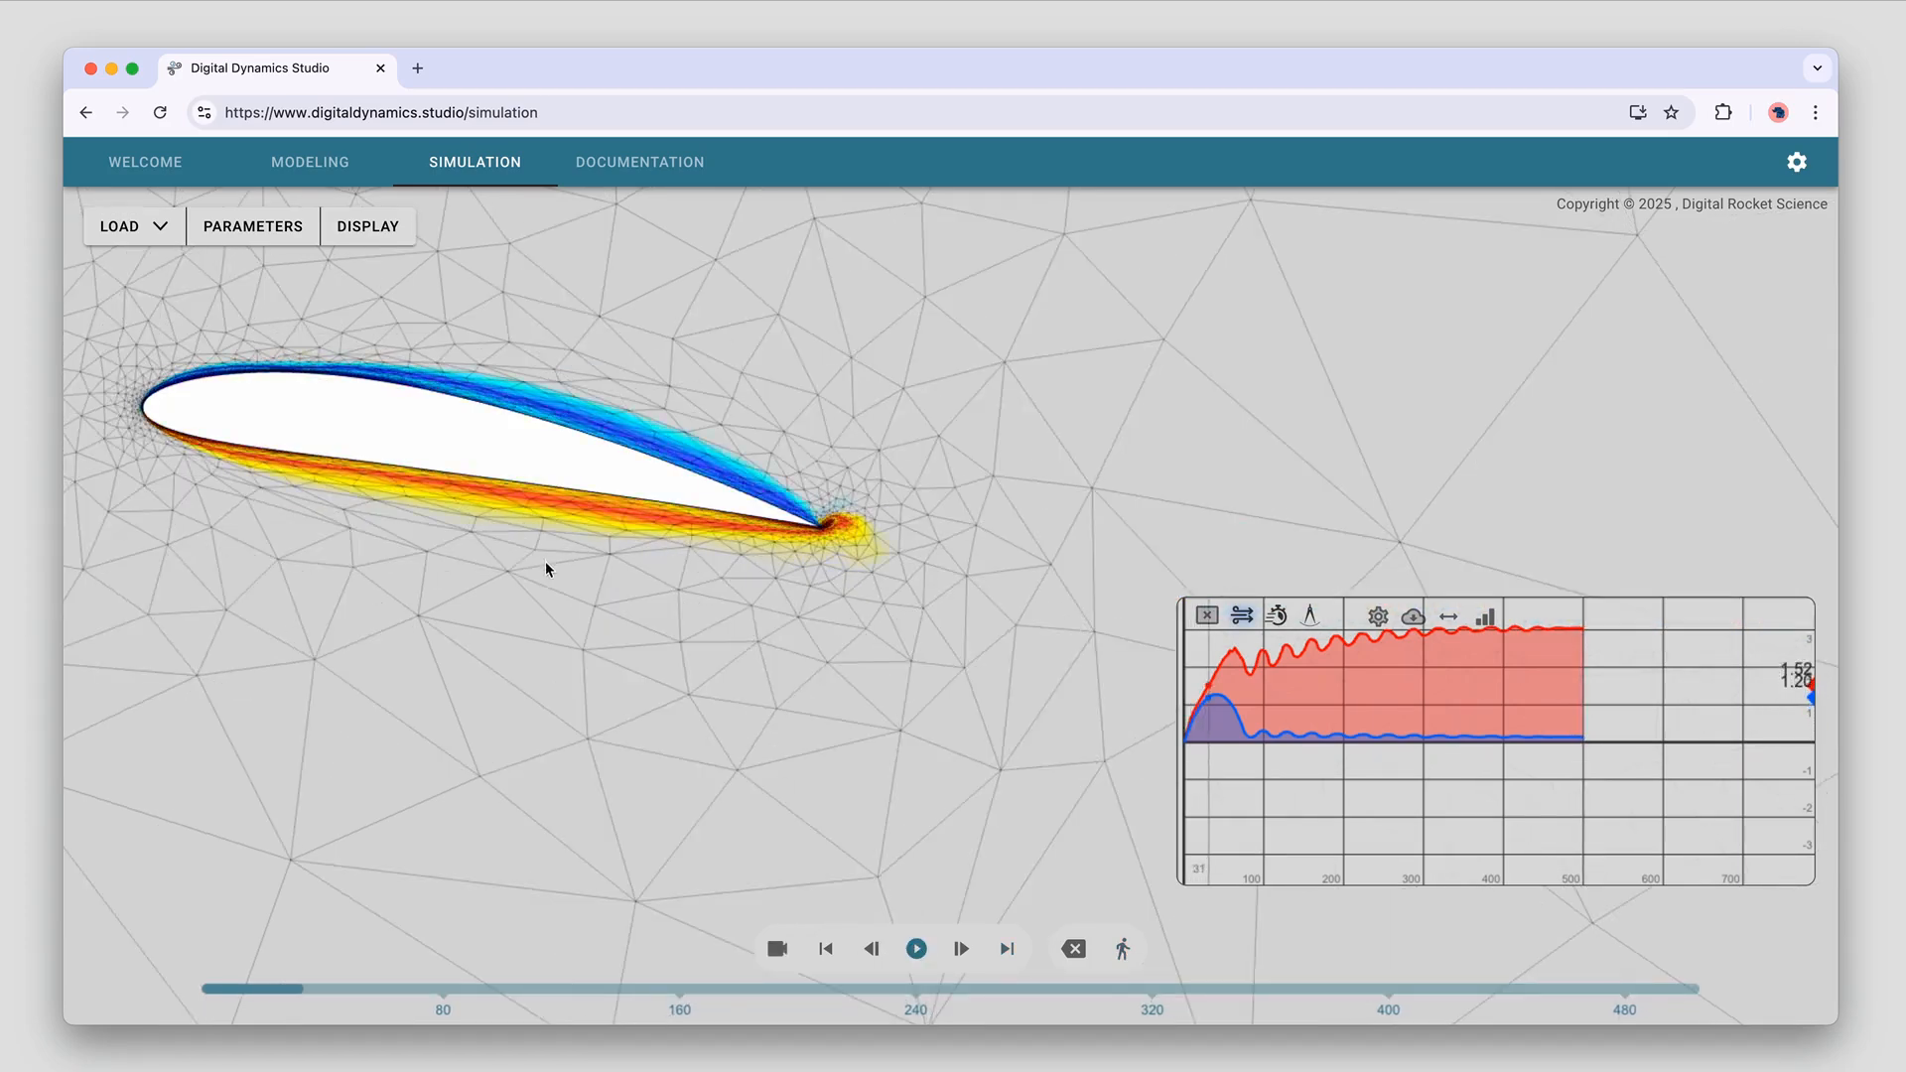
Turn velocity vectors back on and lower their scale to 0.8
{"action": "left_click", "coordinate": [365, 229]}
{"action": "left_click", "coordinate": [362, 234]}
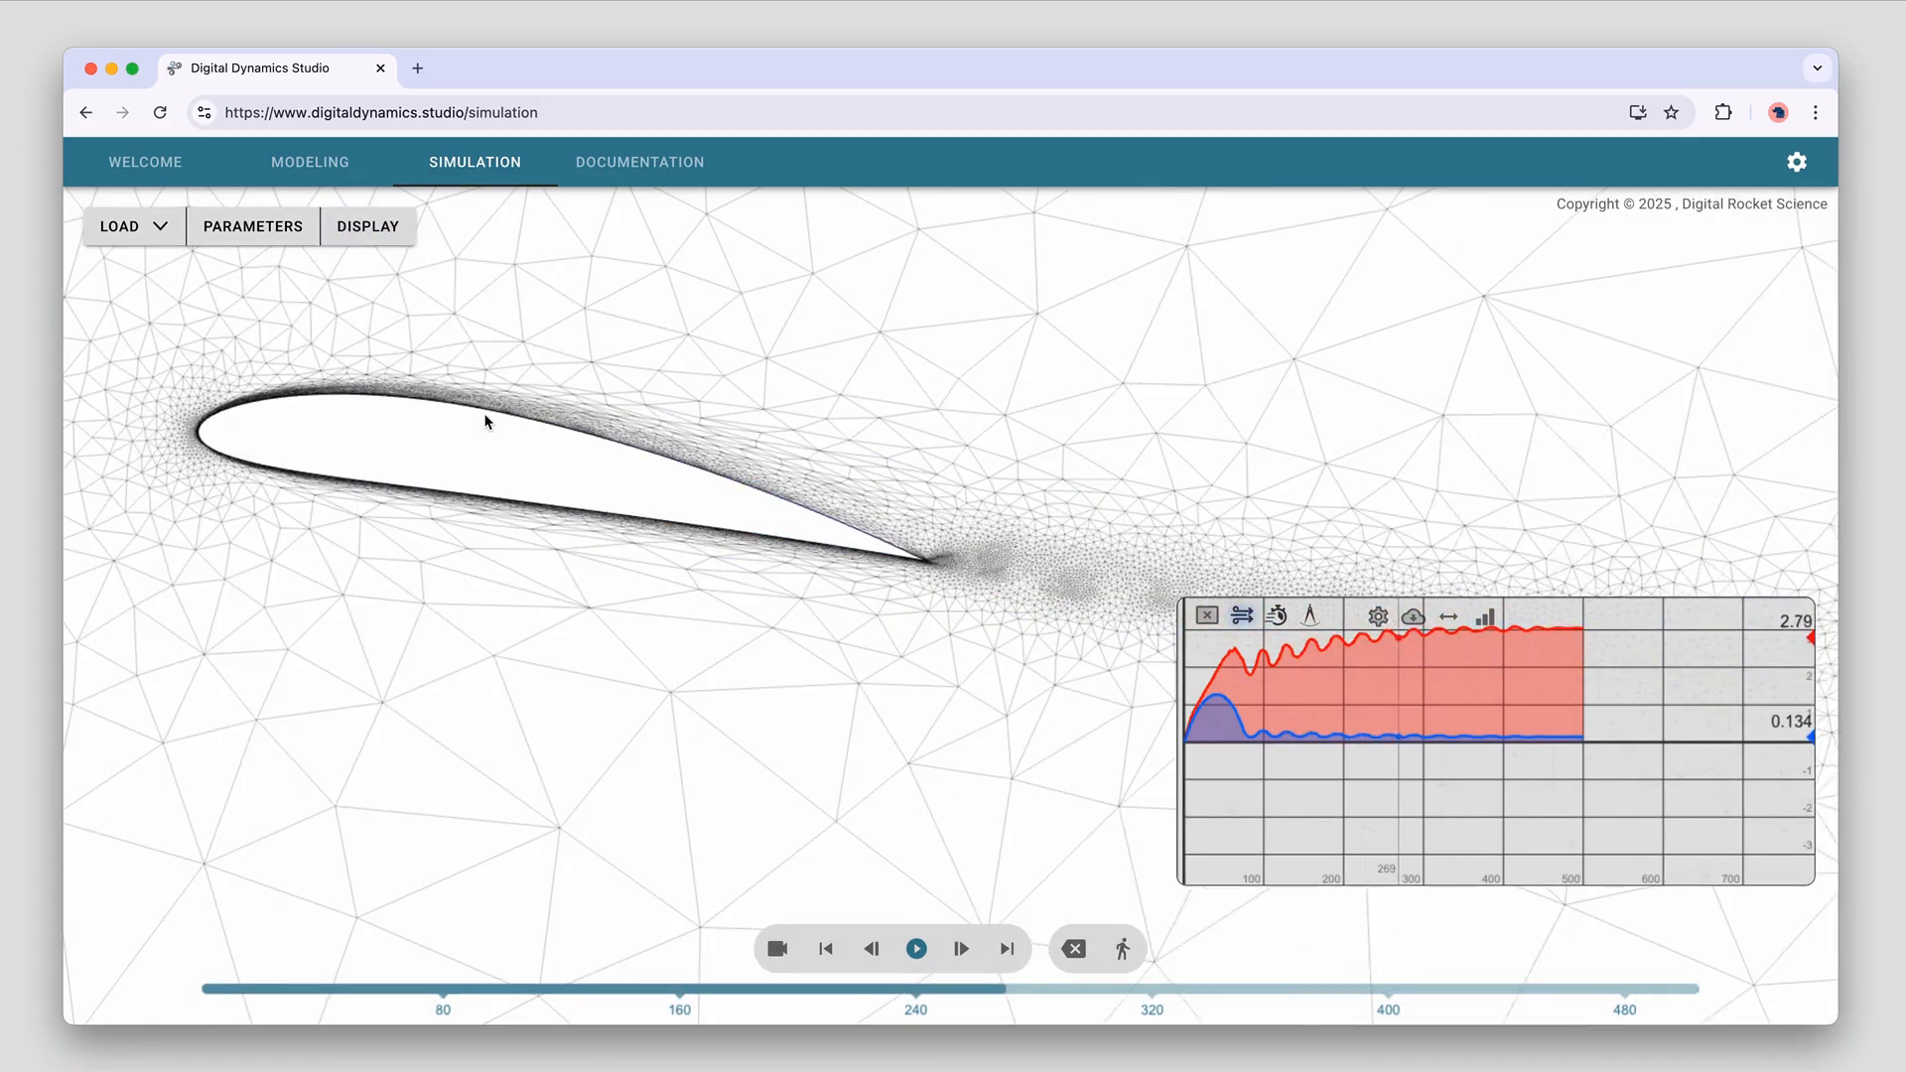
{"action": "scroll", "coordinate": [496, 412], "scroll_direction": "down", "scroll_amount": 5}
{"action": "left_click_drag", "start_coordinate": [532, 395], "coordinate": [338, 269]}
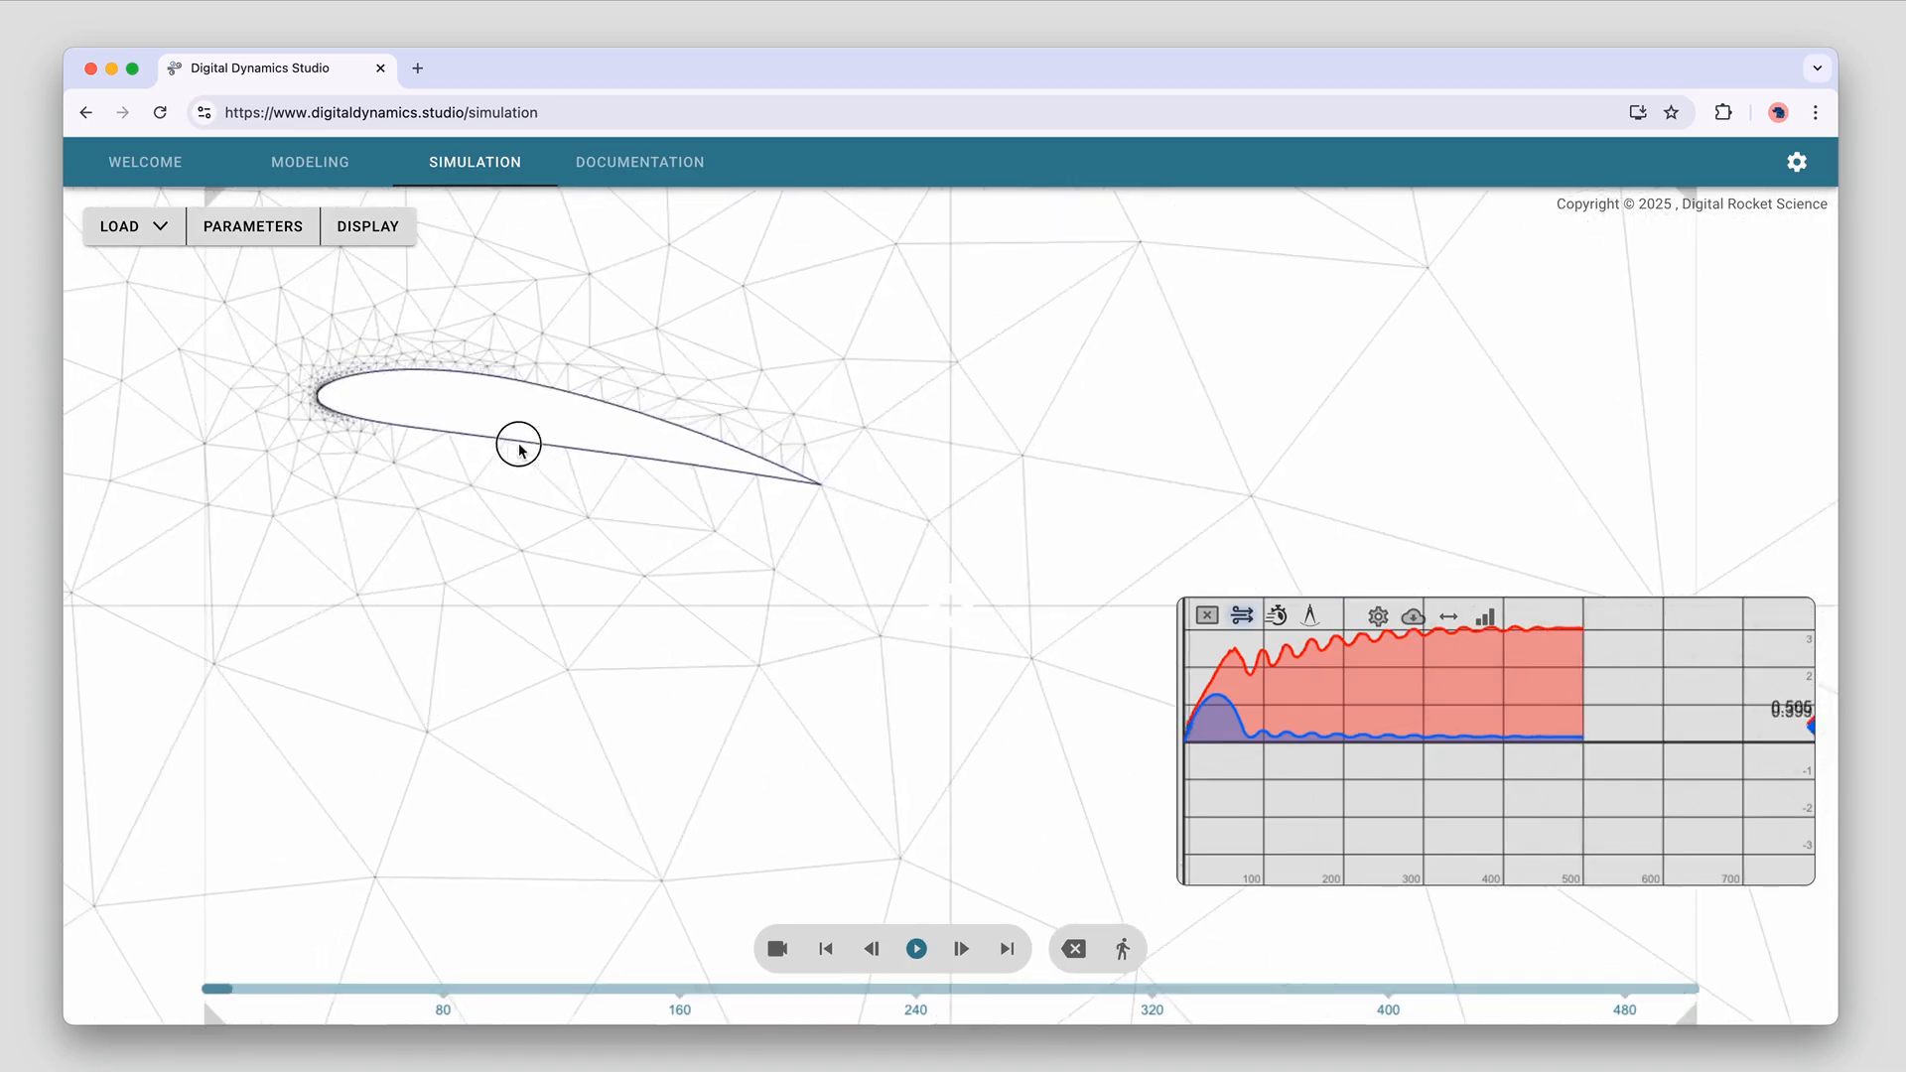
{"action": "left_click", "coordinate": [384, 224]}
{"action": "left_click", "coordinate": [145, 368]}
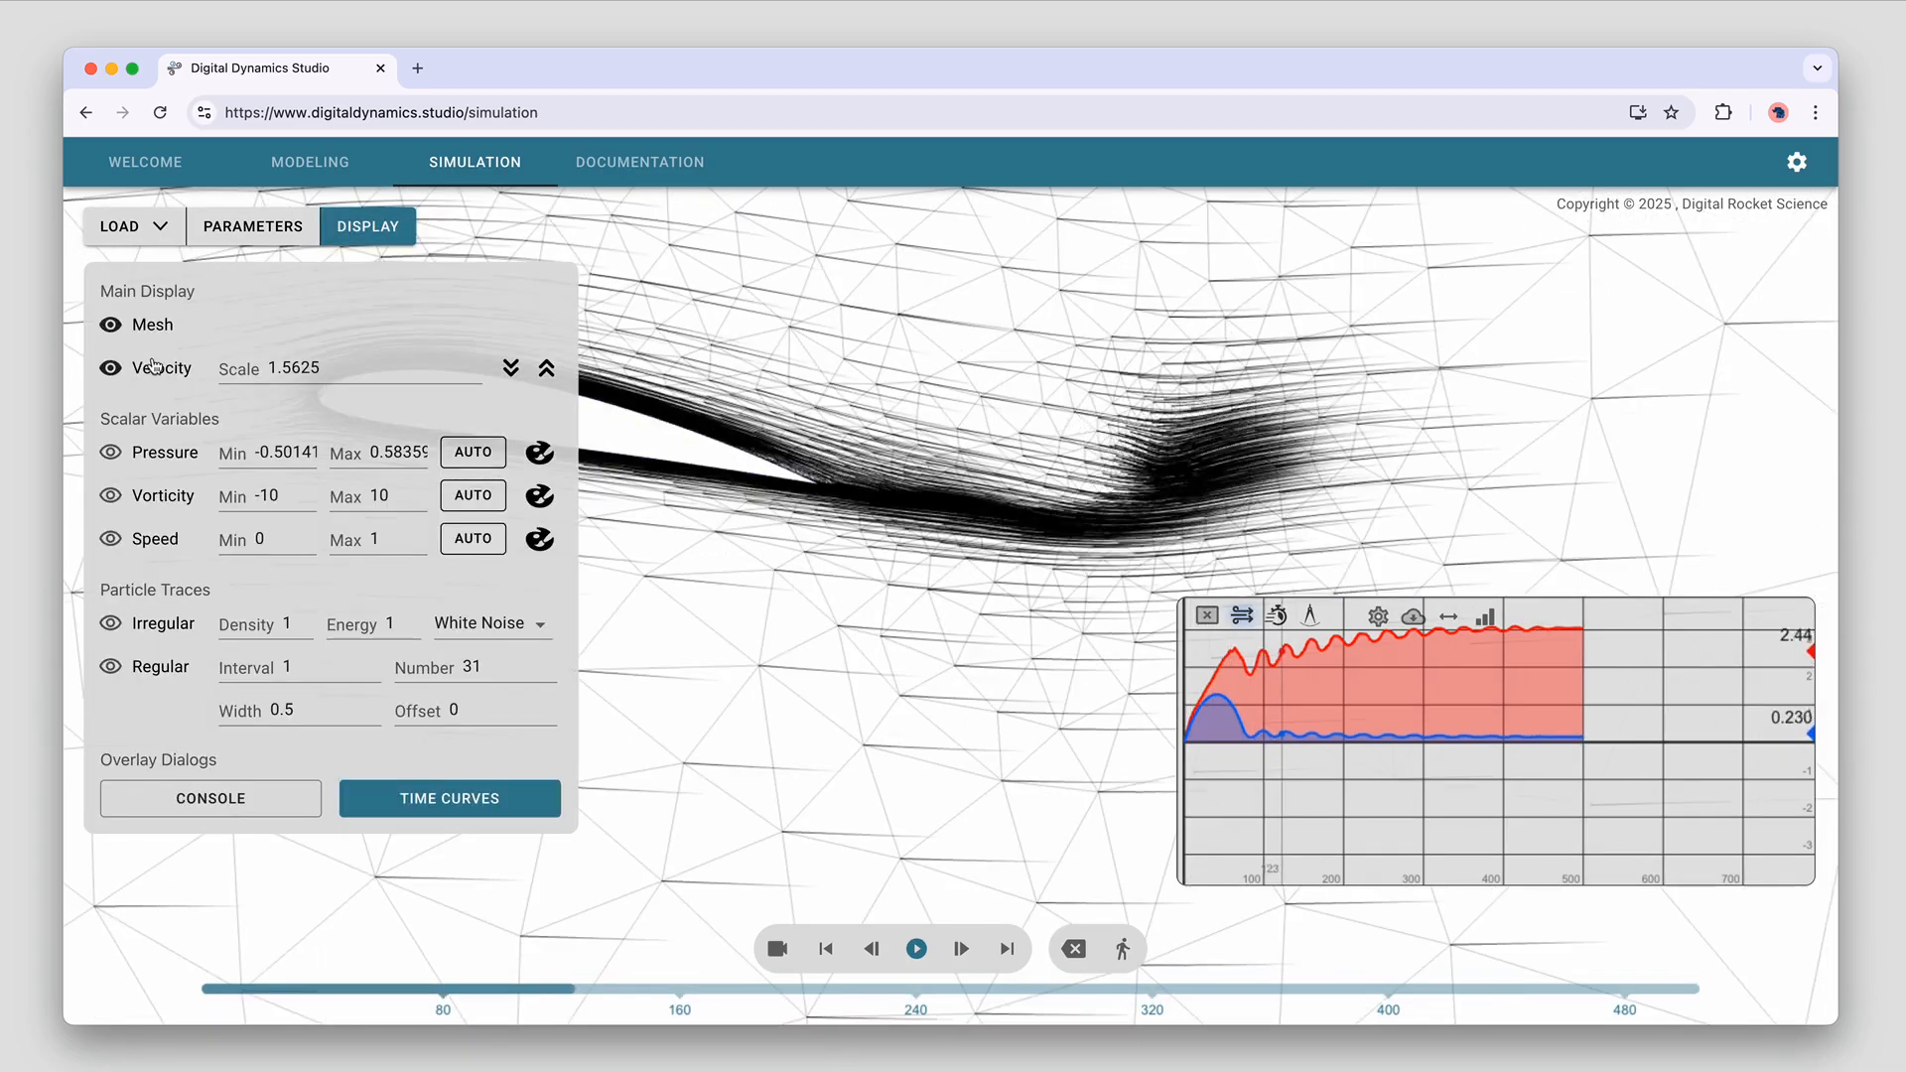
{"action": "left_click", "coordinate": [511, 369]}
{"action": "left_click", "coordinate": [512, 369]}
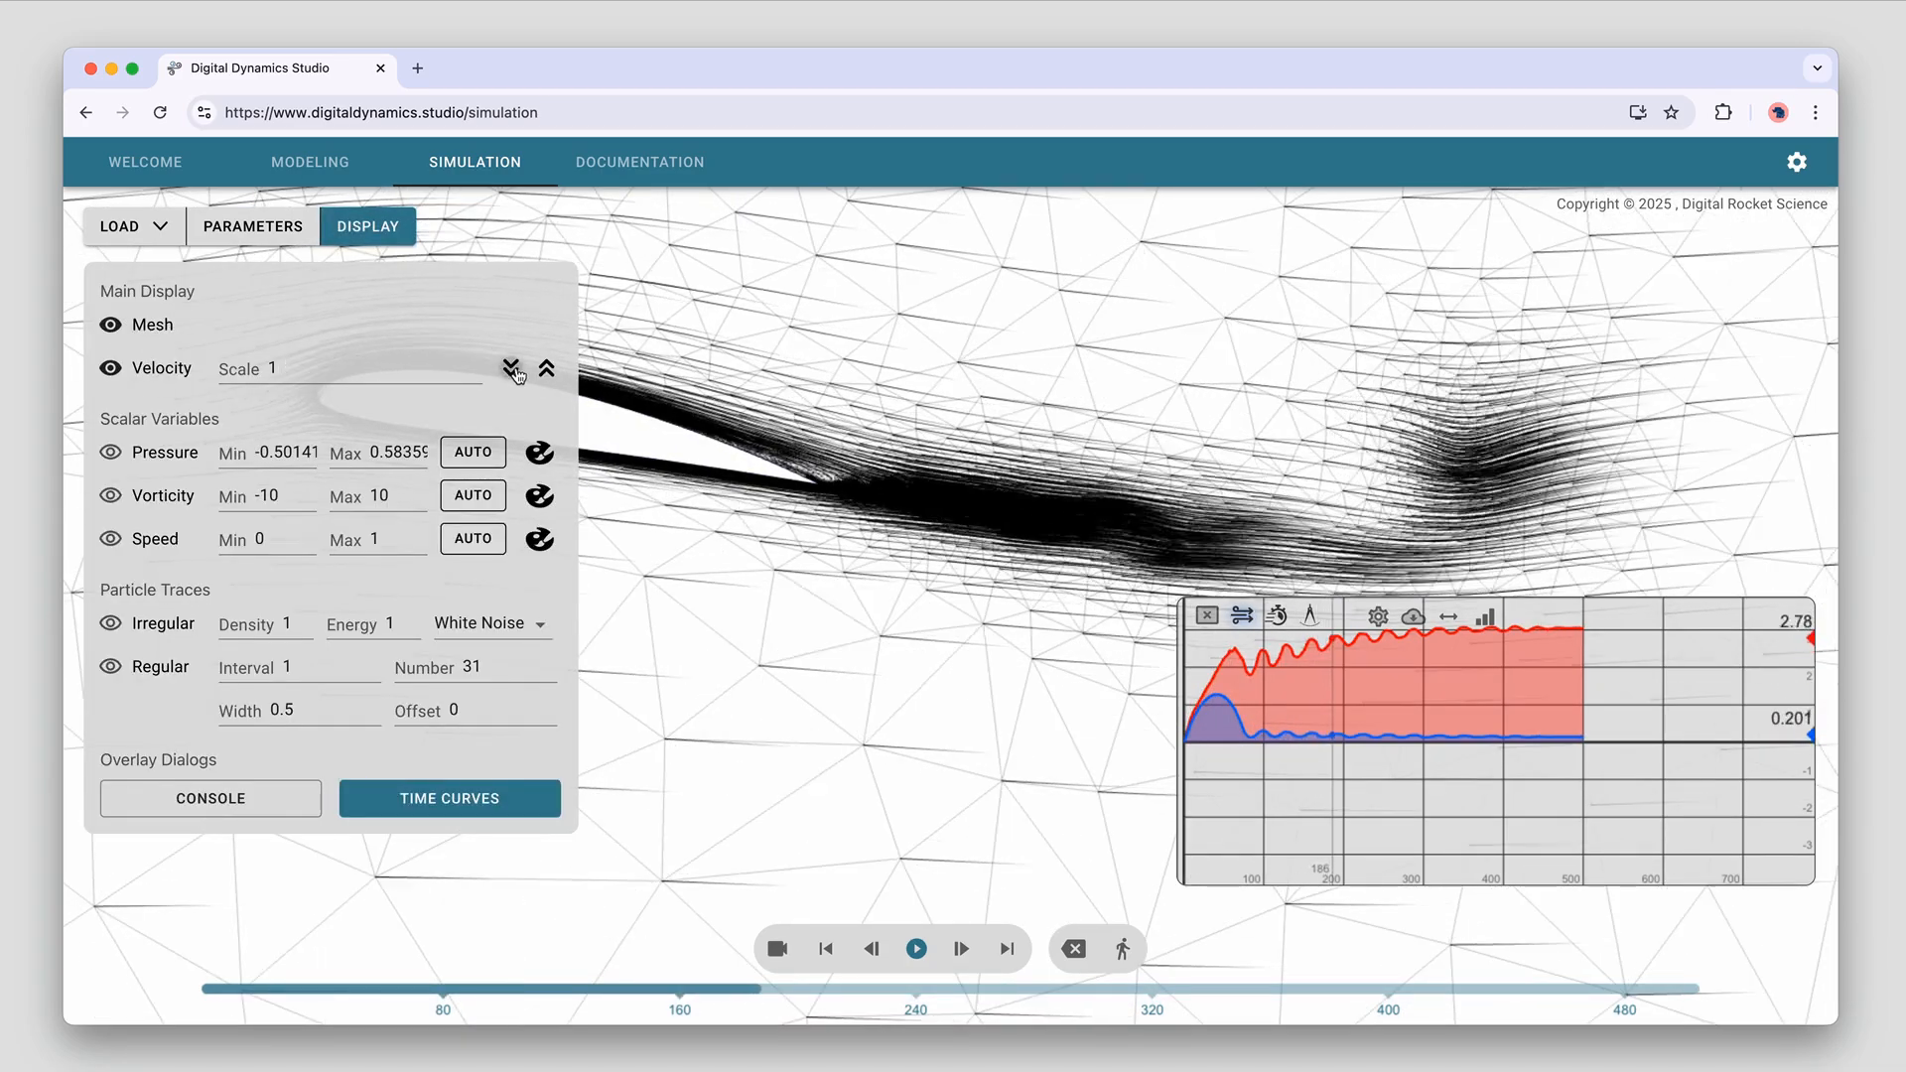
{"action": "left_click", "coordinate": [511, 369]}
{"action": "left_click", "coordinate": [368, 226]}
Hide the mesh lines over the flow
{"action": "left_click_drag", "start_coordinate": [397, 538], "coordinate": [442, 675]}
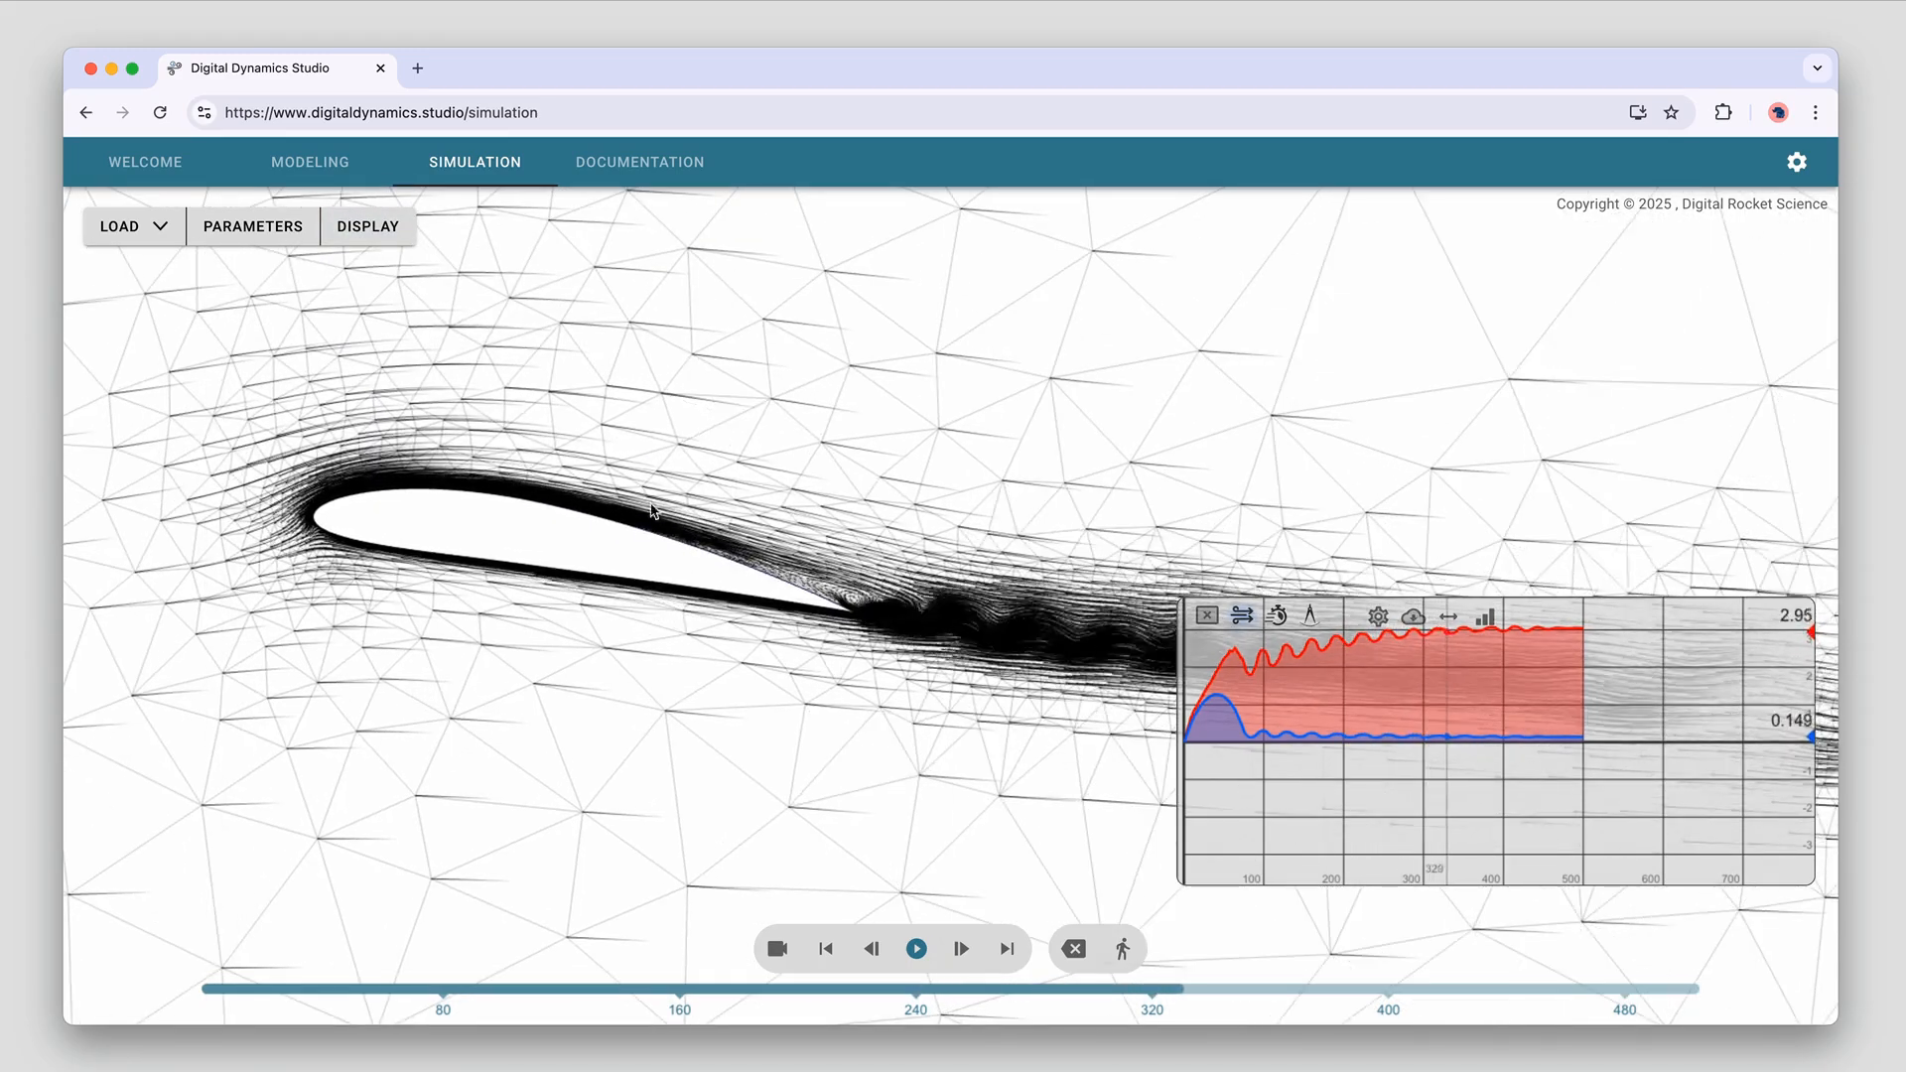
{"action": "left_click", "coordinate": [392, 224]}
{"action": "left_click", "coordinate": [110, 325]}
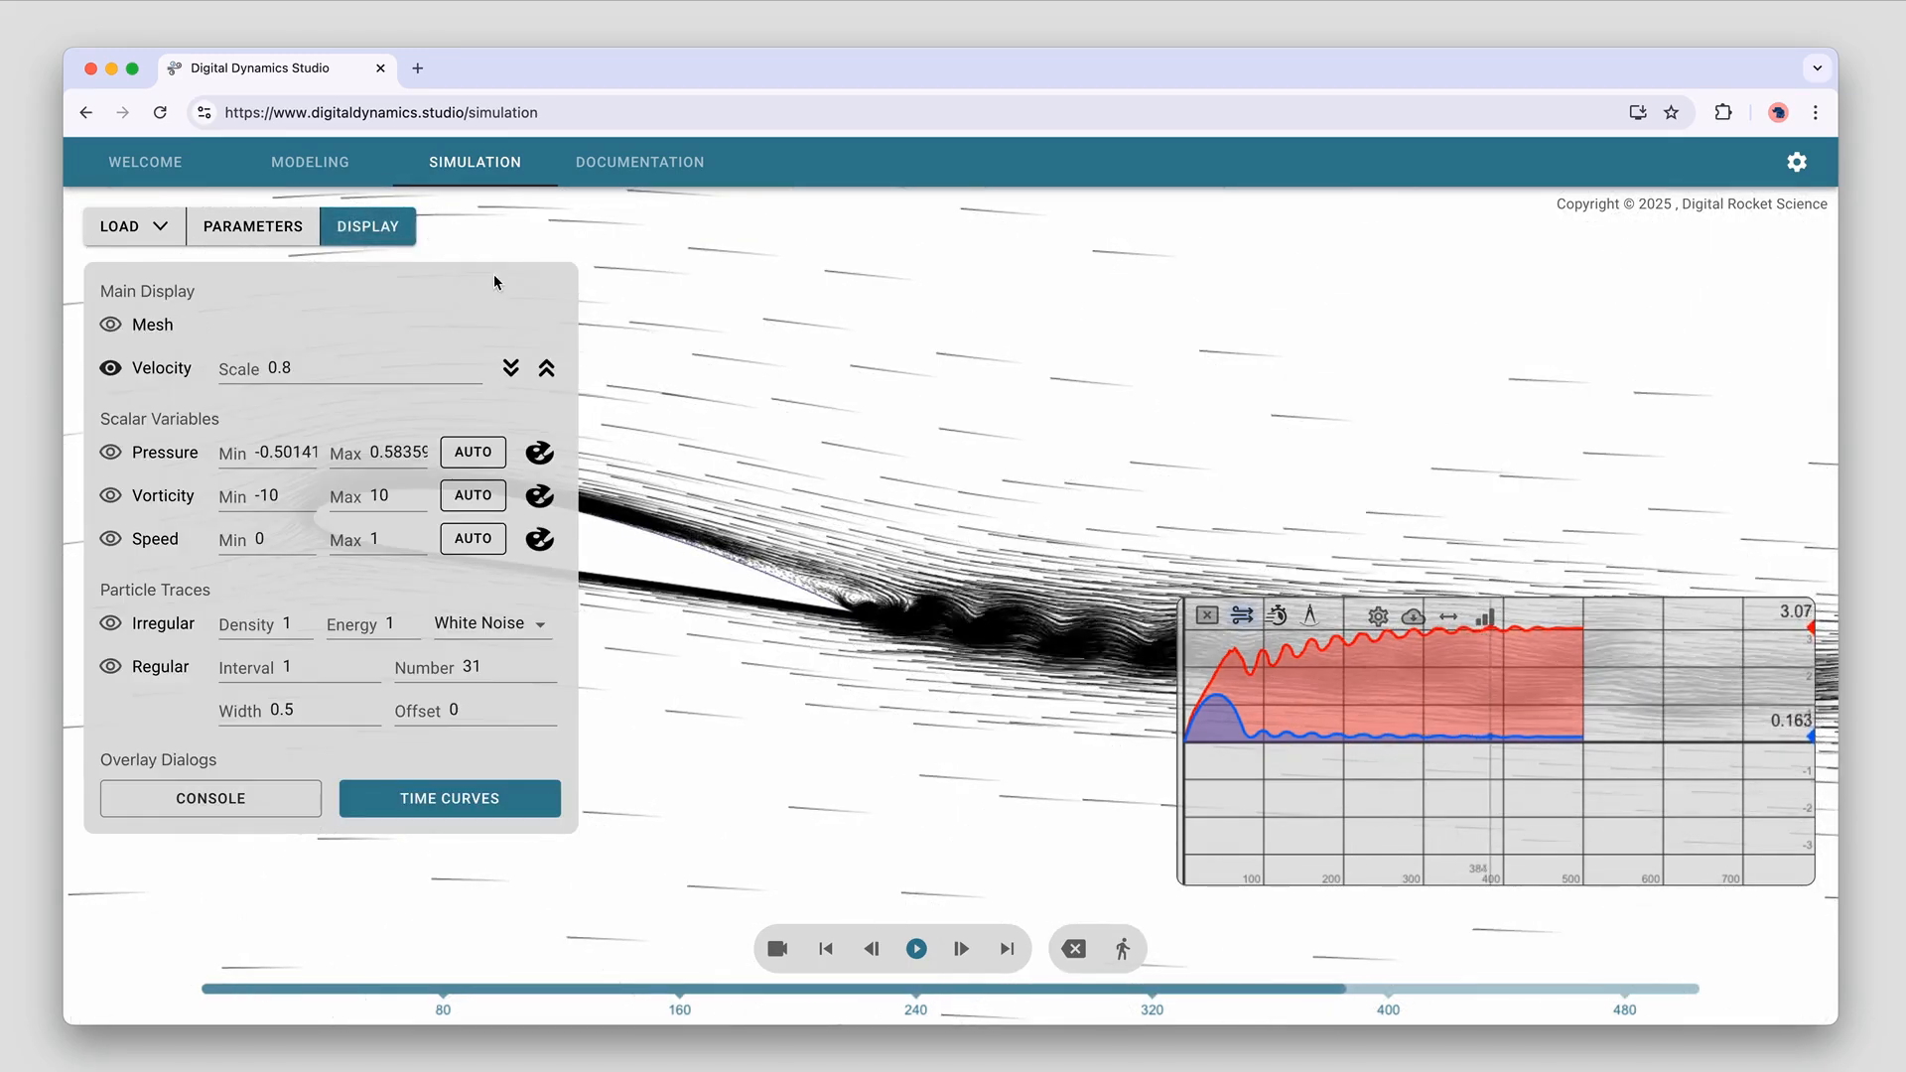
{"action": "left_click", "coordinate": [402, 233]}
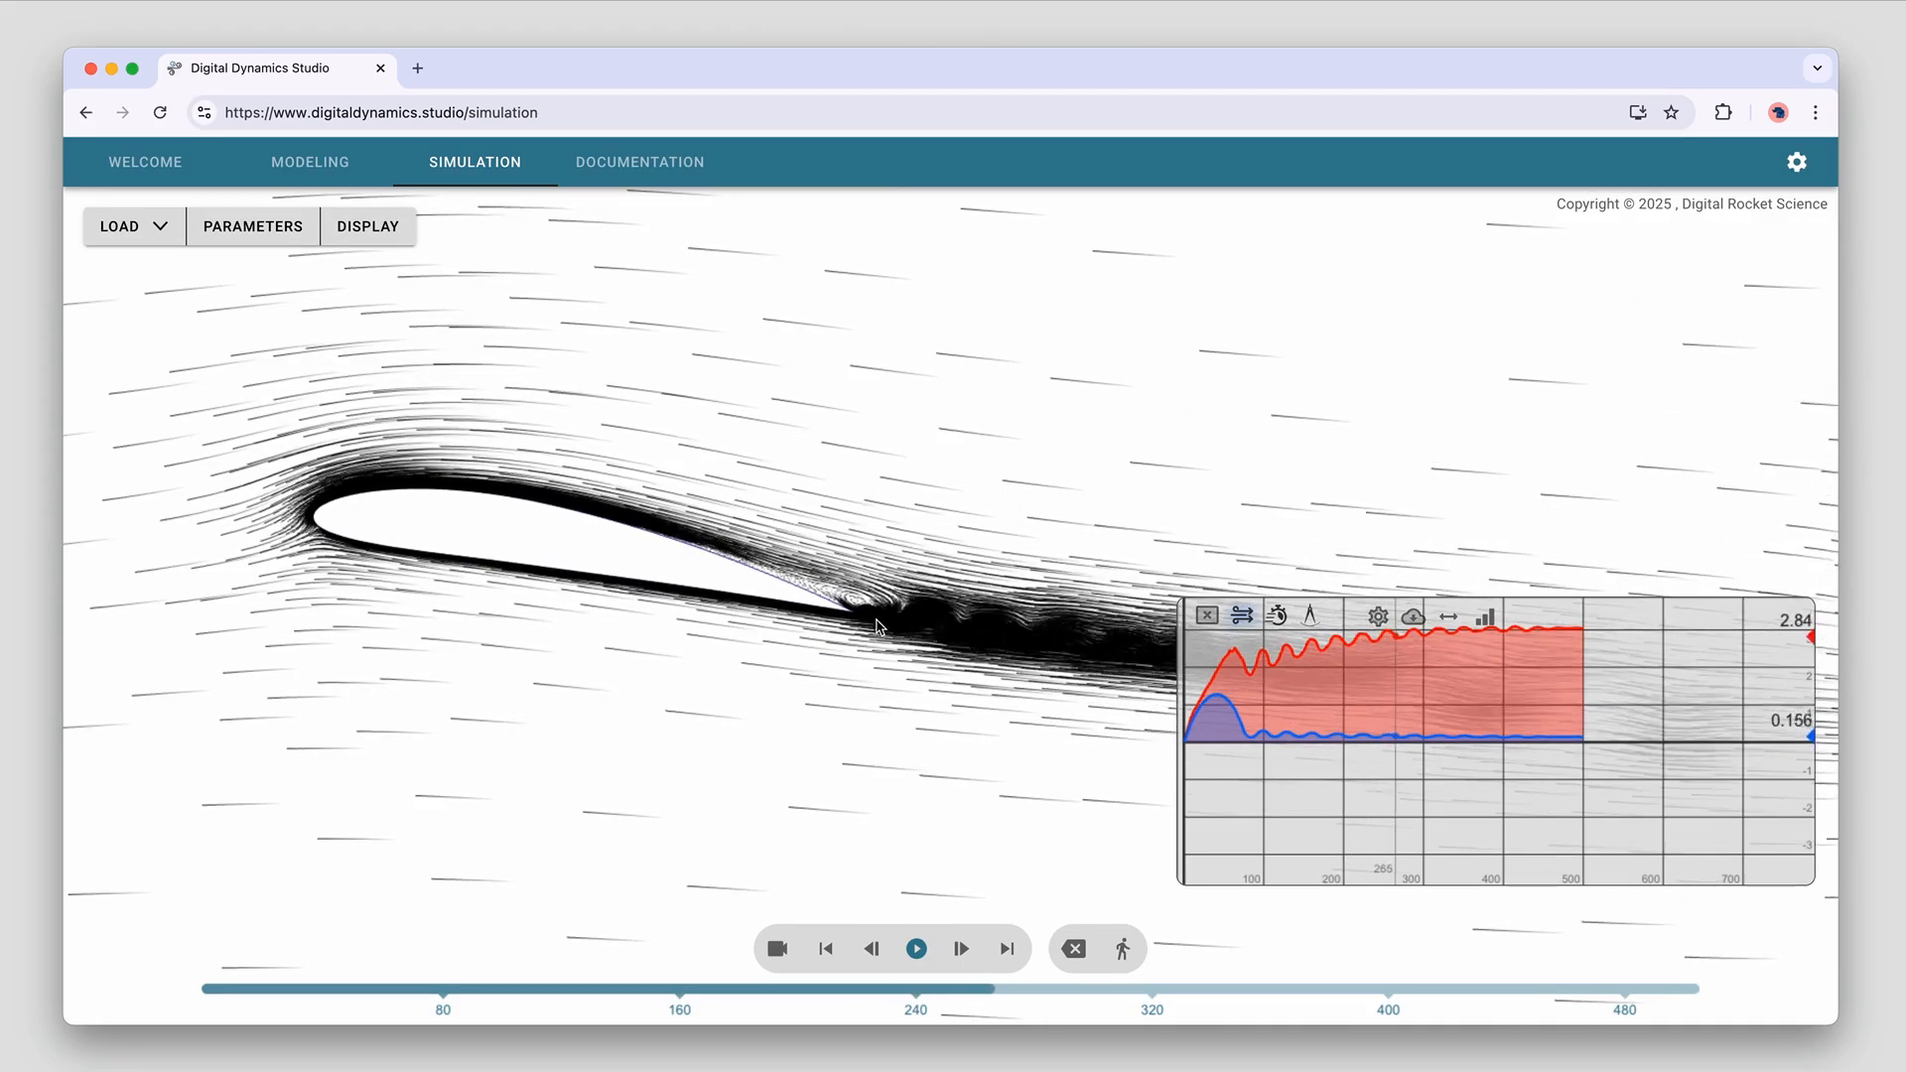
Turn the mesh display back on in the display settings
{"action": "left_click", "coordinate": [378, 245]}
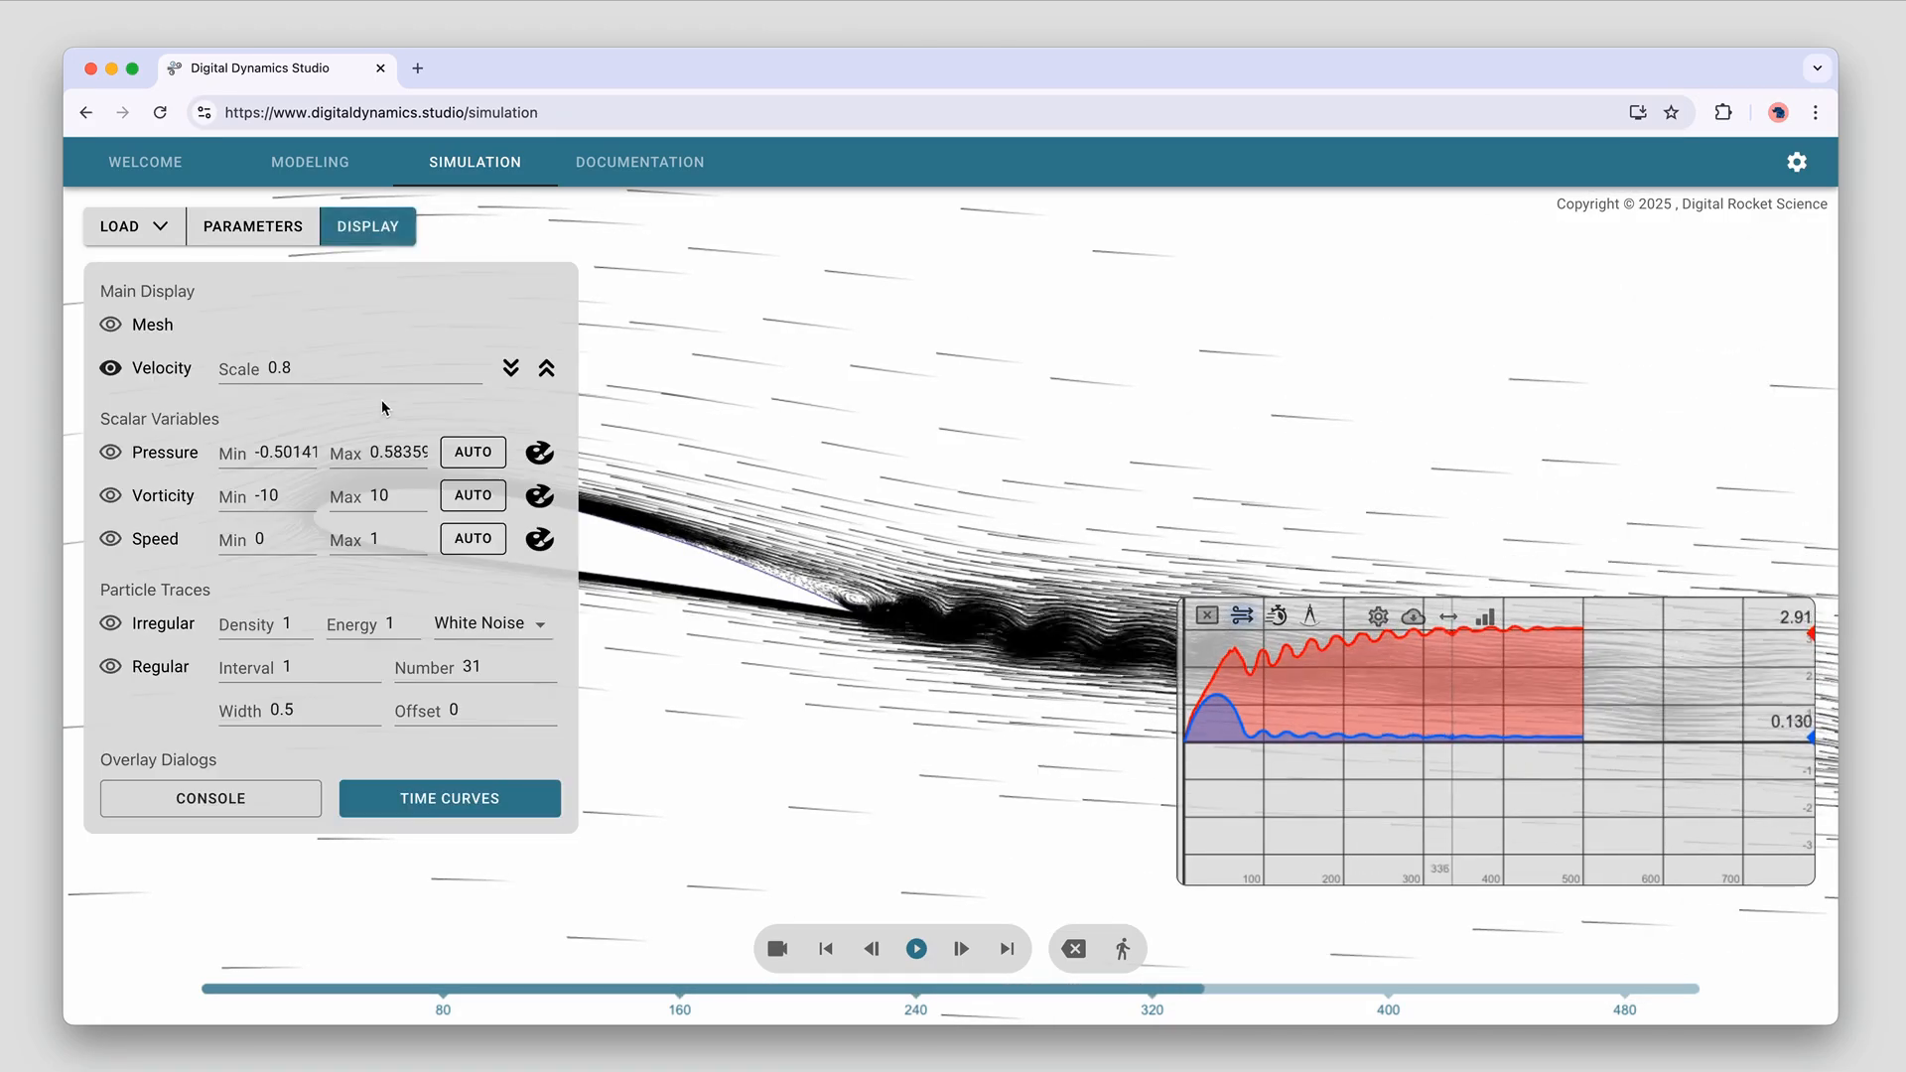
{"action": "left_click", "coordinate": [152, 326]}
{"action": "left_click", "coordinate": [152, 326]}
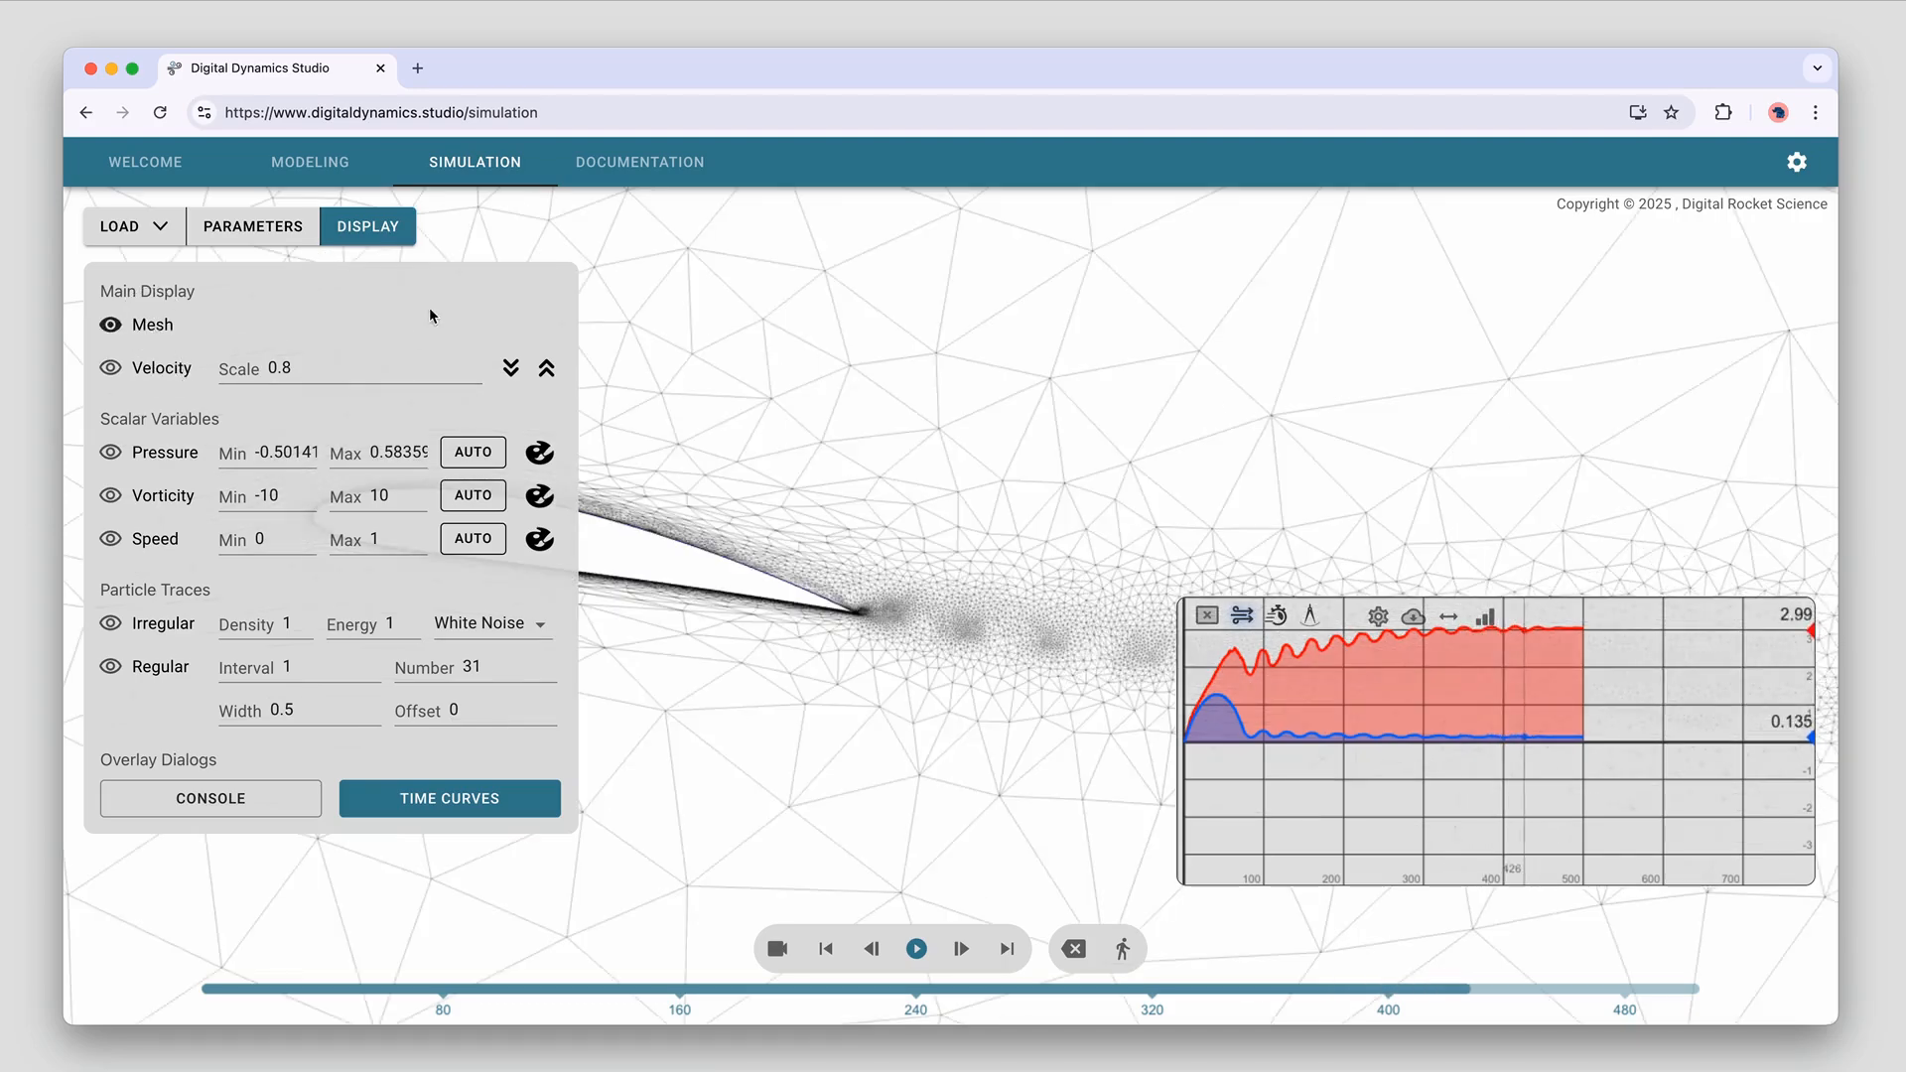
{"action": "left_click", "coordinate": [378, 230]}
Zoom and pan over the airfoil's upper surface and trailing edge, then reopen the display settings
{"action": "scroll", "coordinate": [443, 518], "scroll_direction": "up", "scroll_amount": 5}
{"action": "left_click_drag", "start_coordinate": [620, 508], "coordinate": [700, 509]}
{"action": "scroll", "coordinate": [685, 487], "scroll_direction": "down", "scroll_amount": 5}
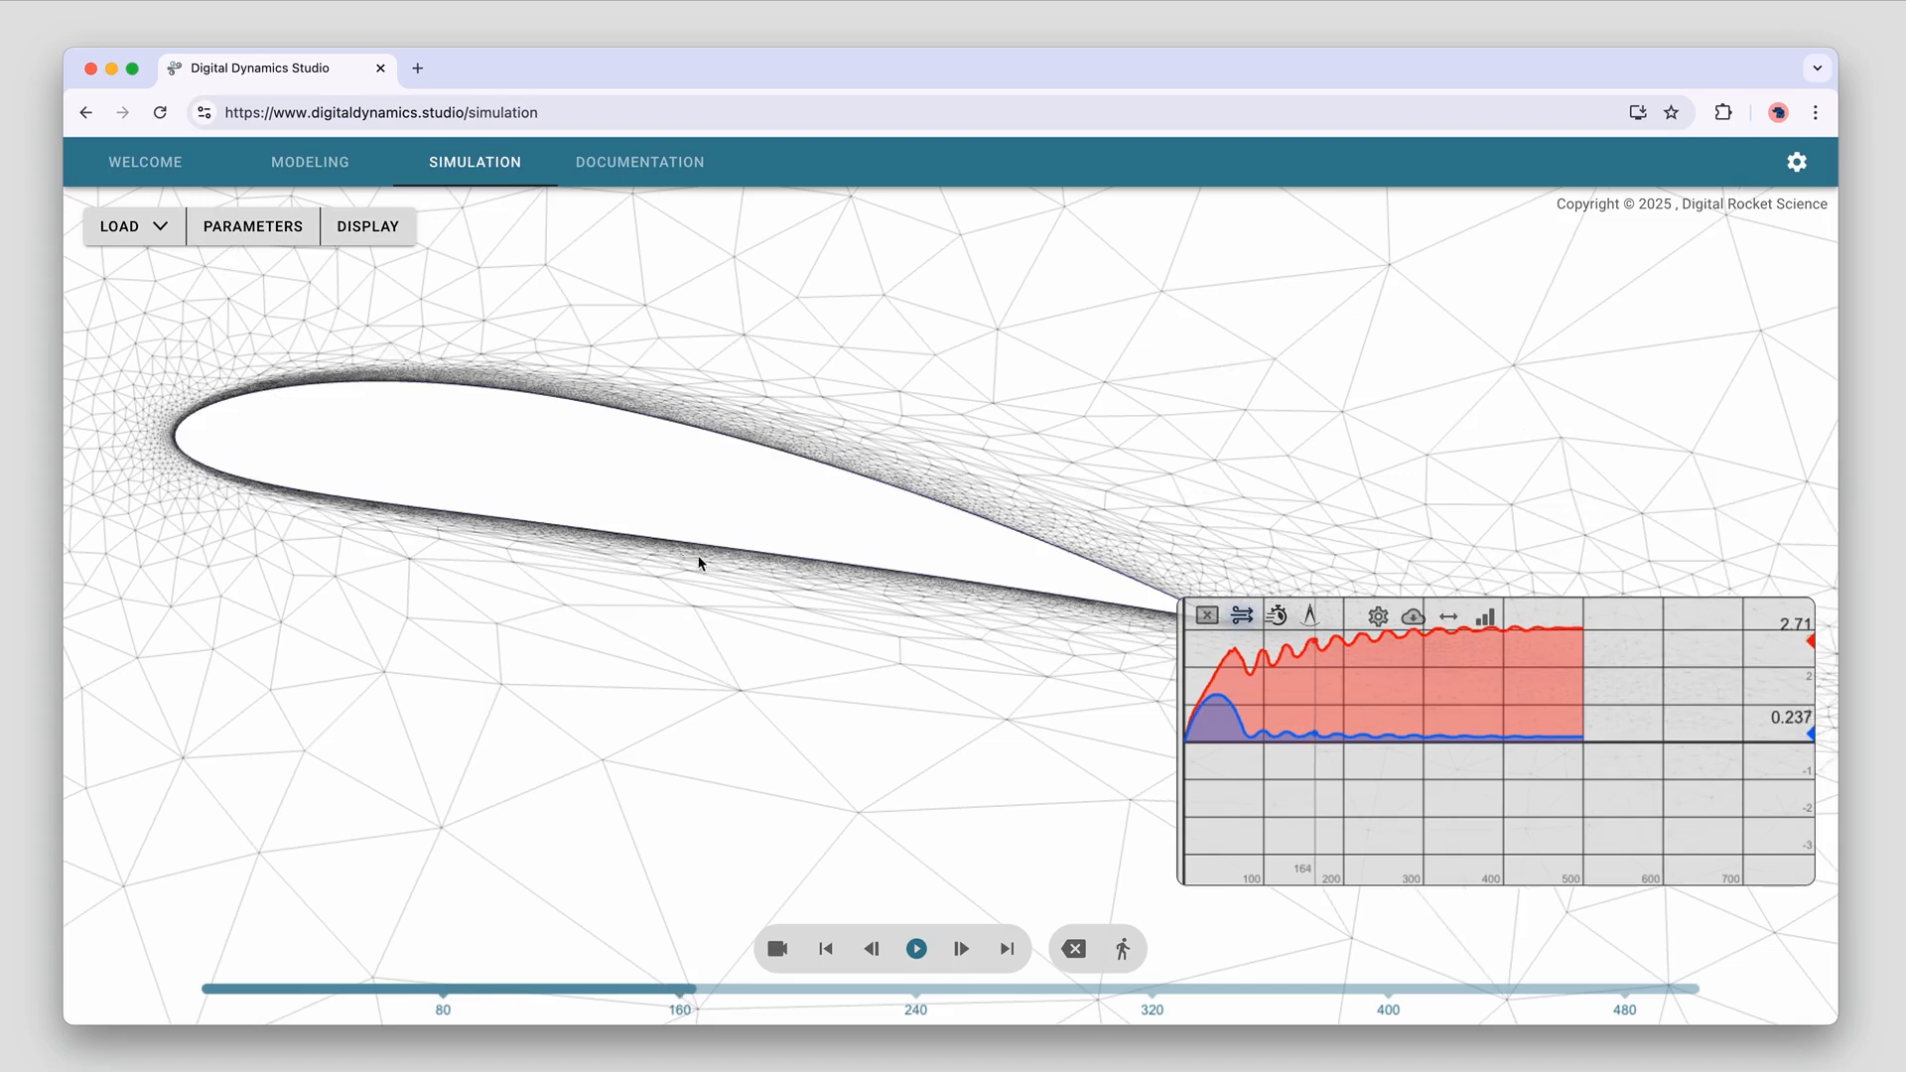
{"action": "scroll", "coordinate": [702, 566], "scroll_direction": "up", "scroll_amount": 3}
{"action": "left_click_drag", "start_coordinate": [702, 575], "coordinate": [683, 617]}
{"action": "scroll", "coordinate": [683, 617], "scroll_direction": "up", "scroll_amount": 2}
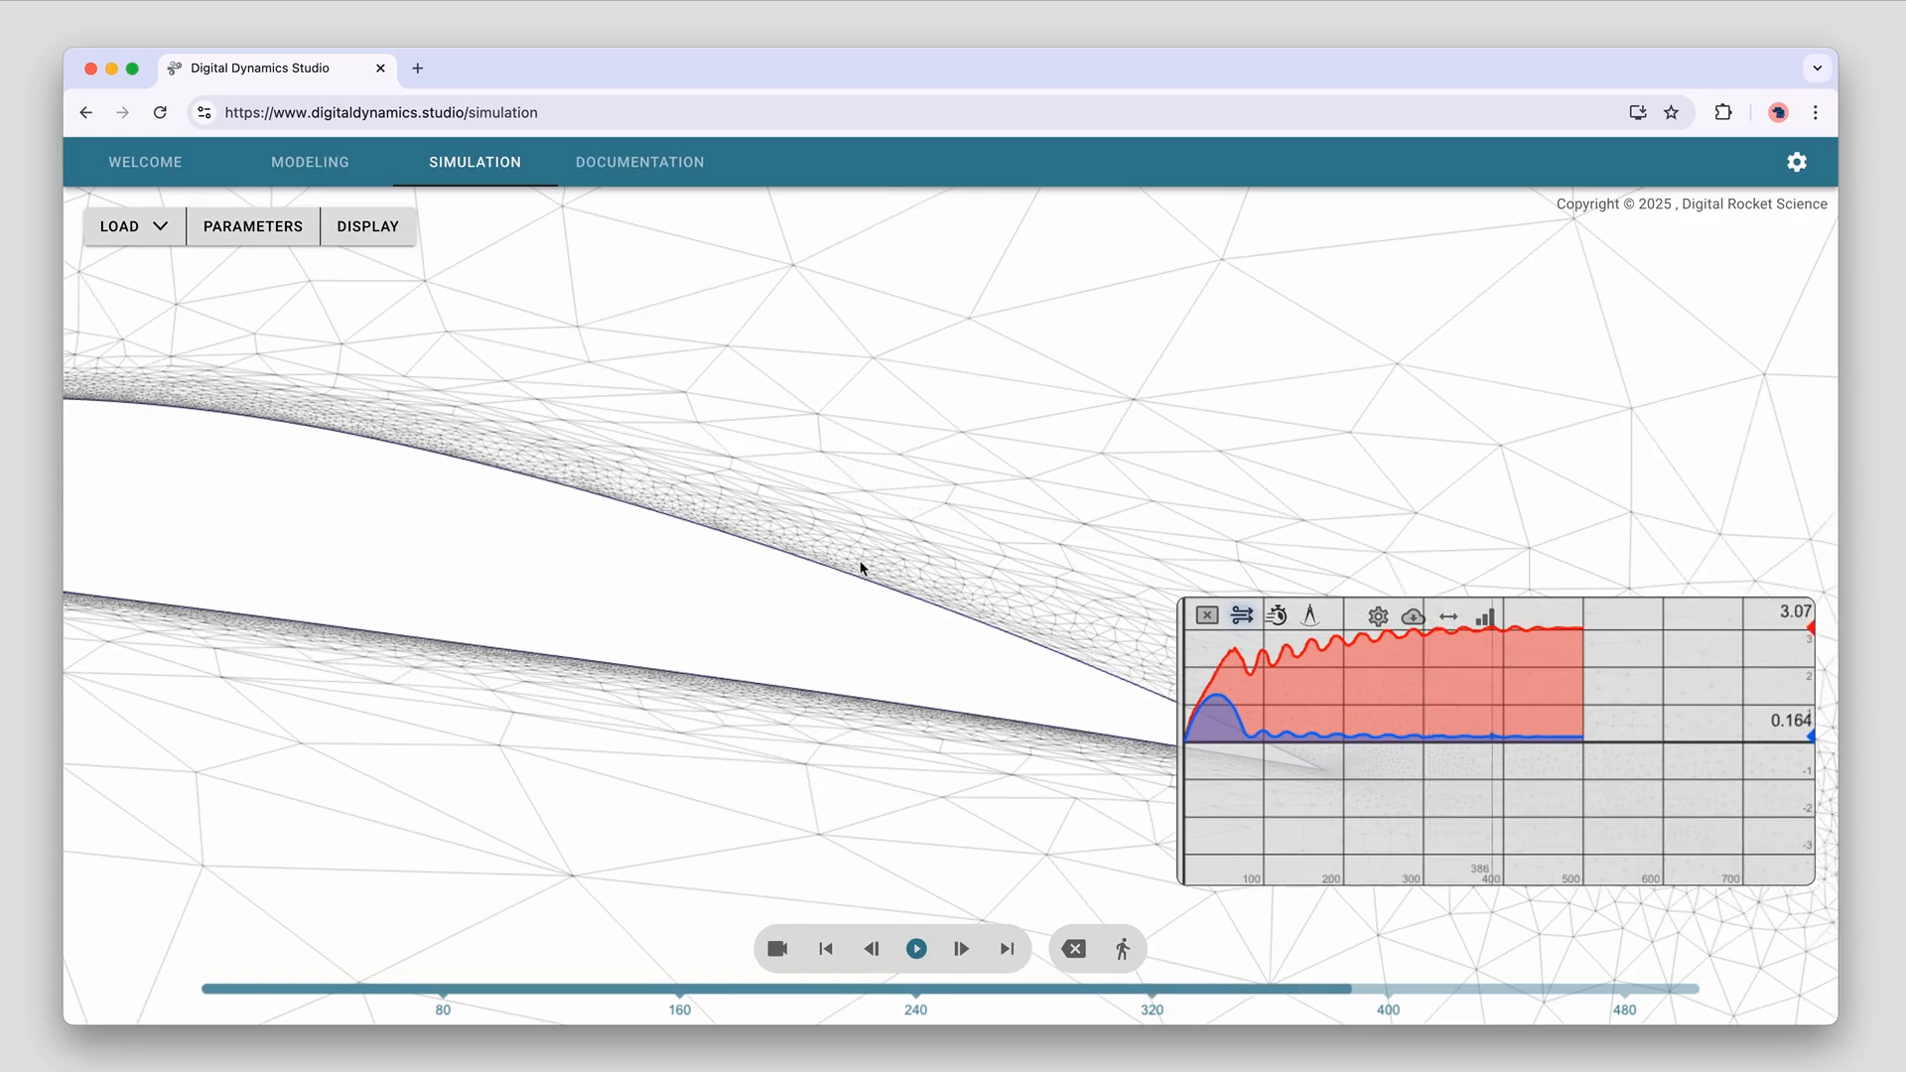
{"action": "scroll", "coordinate": [860, 568], "scroll_direction": "up", "scroll_amount": 10}
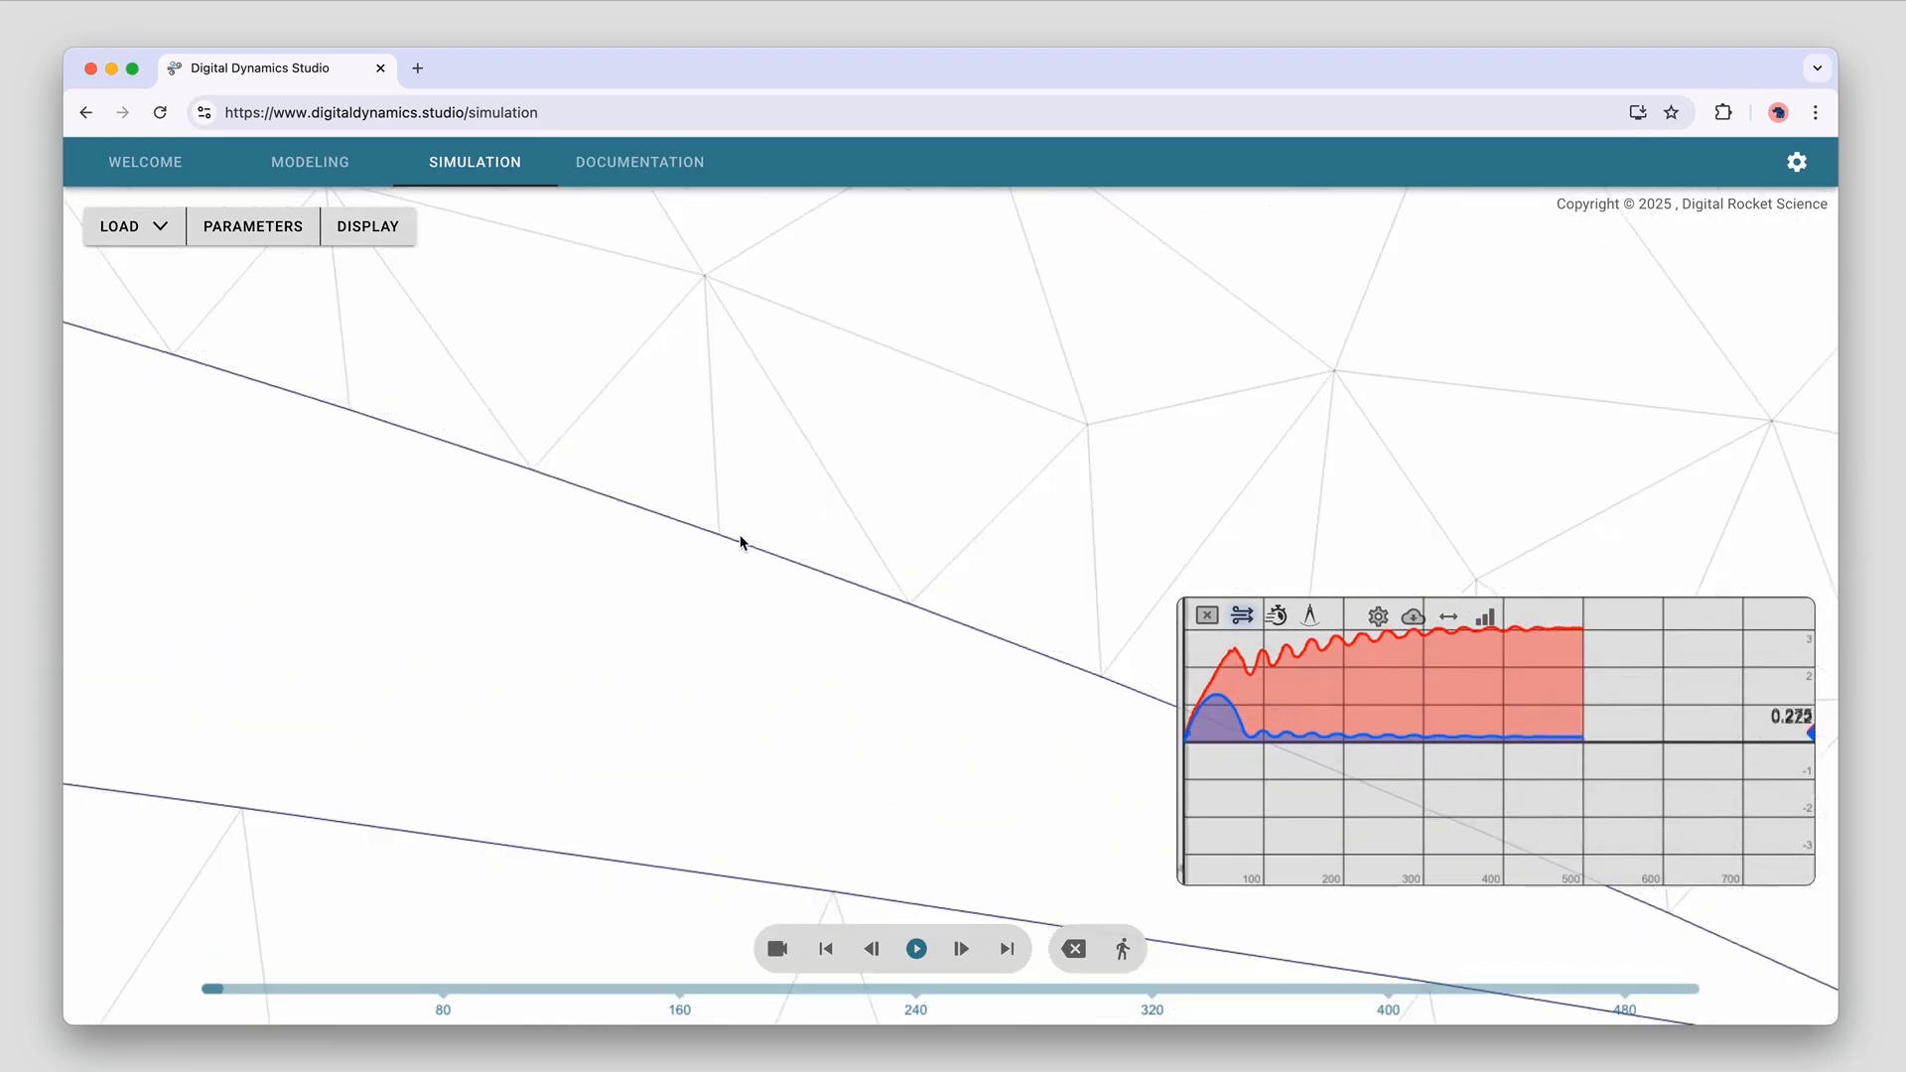
{"action": "scroll", "coordinate": [740, 543], "scroll_direction": "down", "scroll_amount": 10}
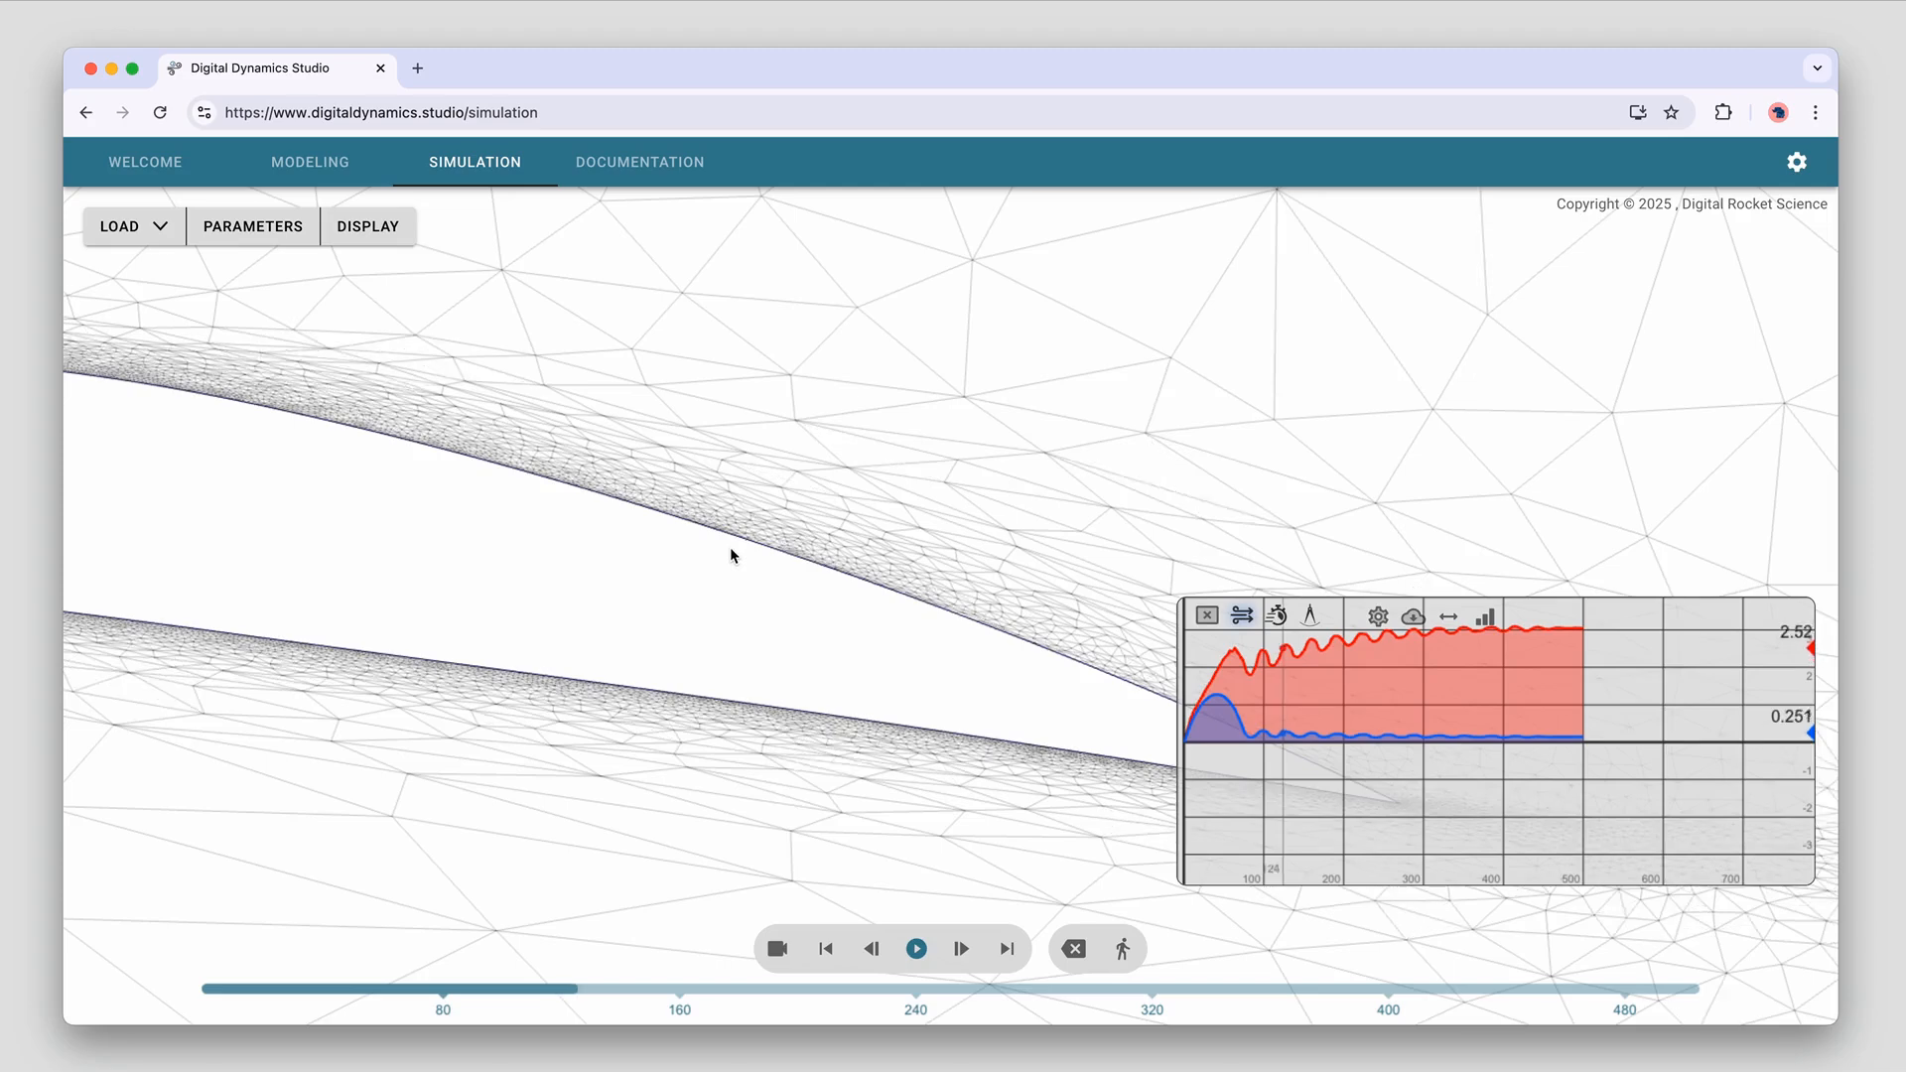
{"action": "scroll", "coordinate": [732, 554], "scroll_direction": "down", "scroll_amount": 5}
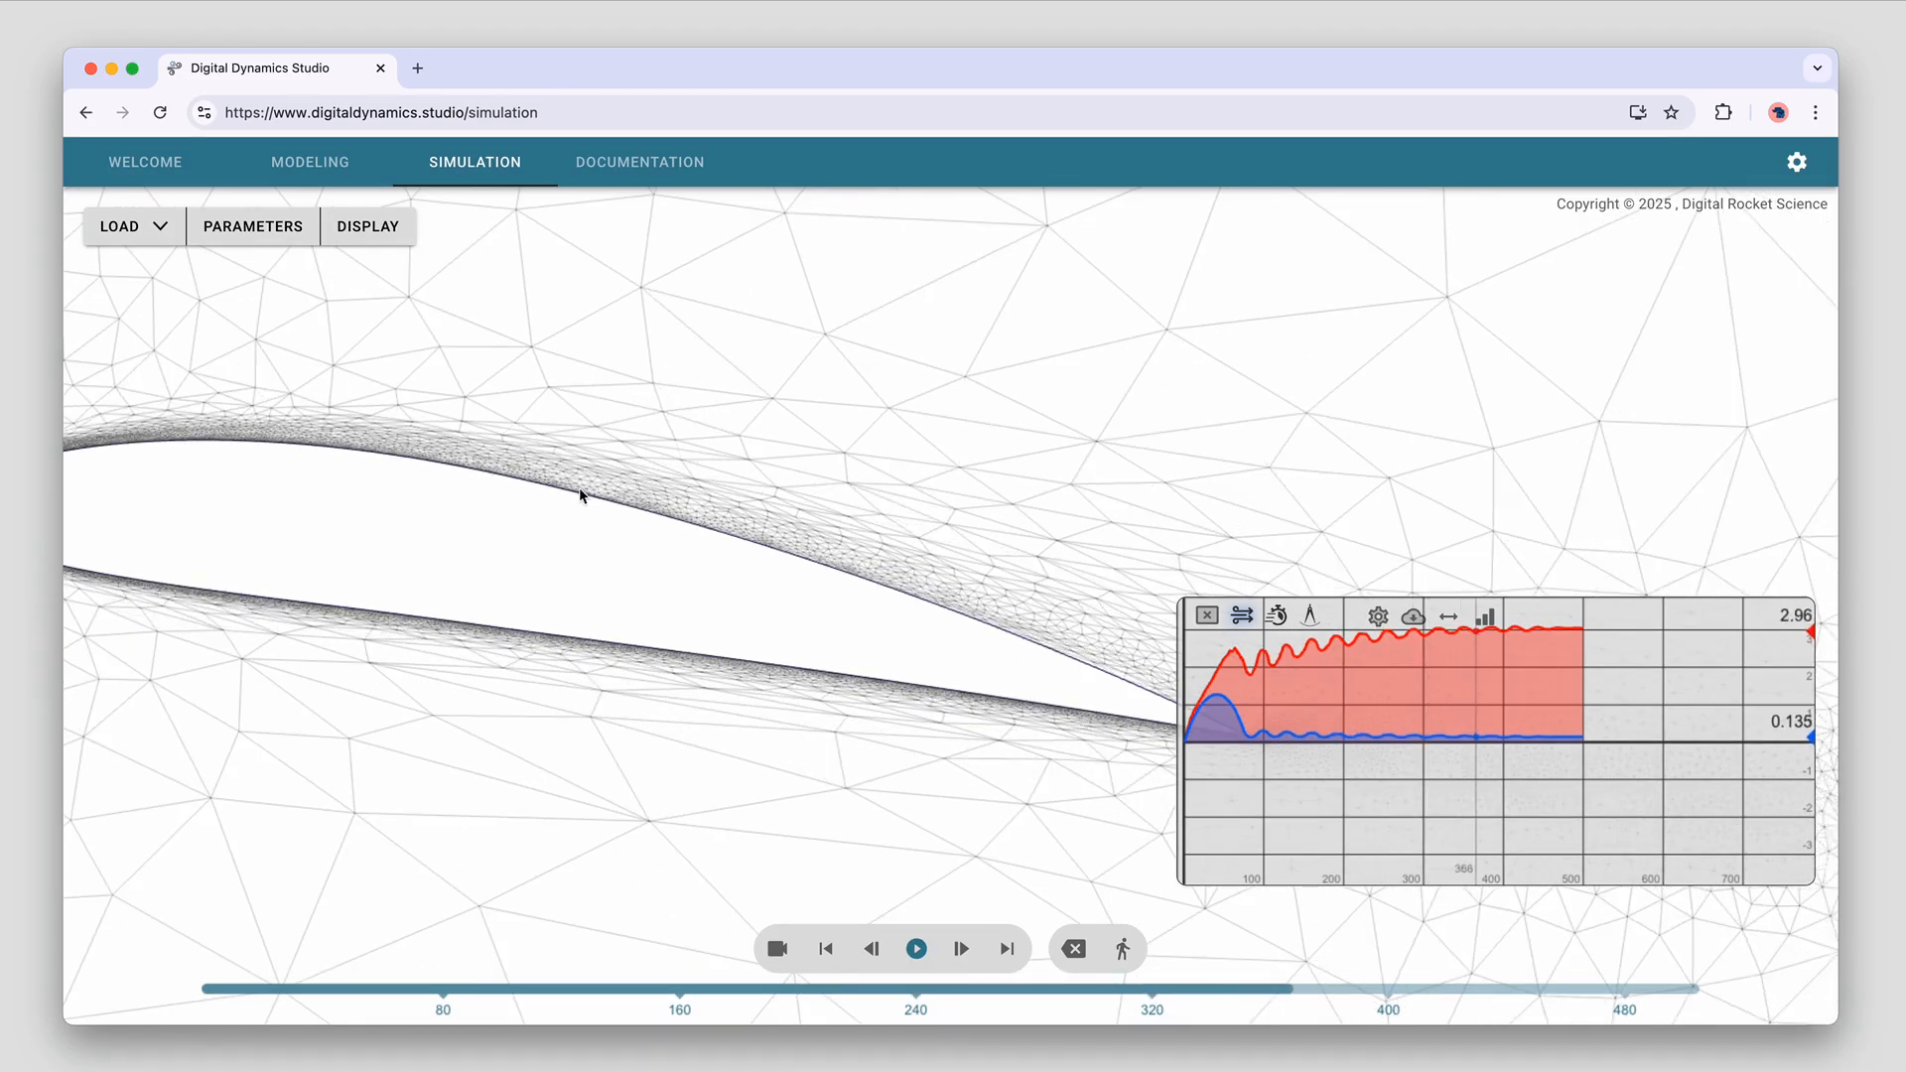
{"action": "left_click", "coordinate": [353, 228]}
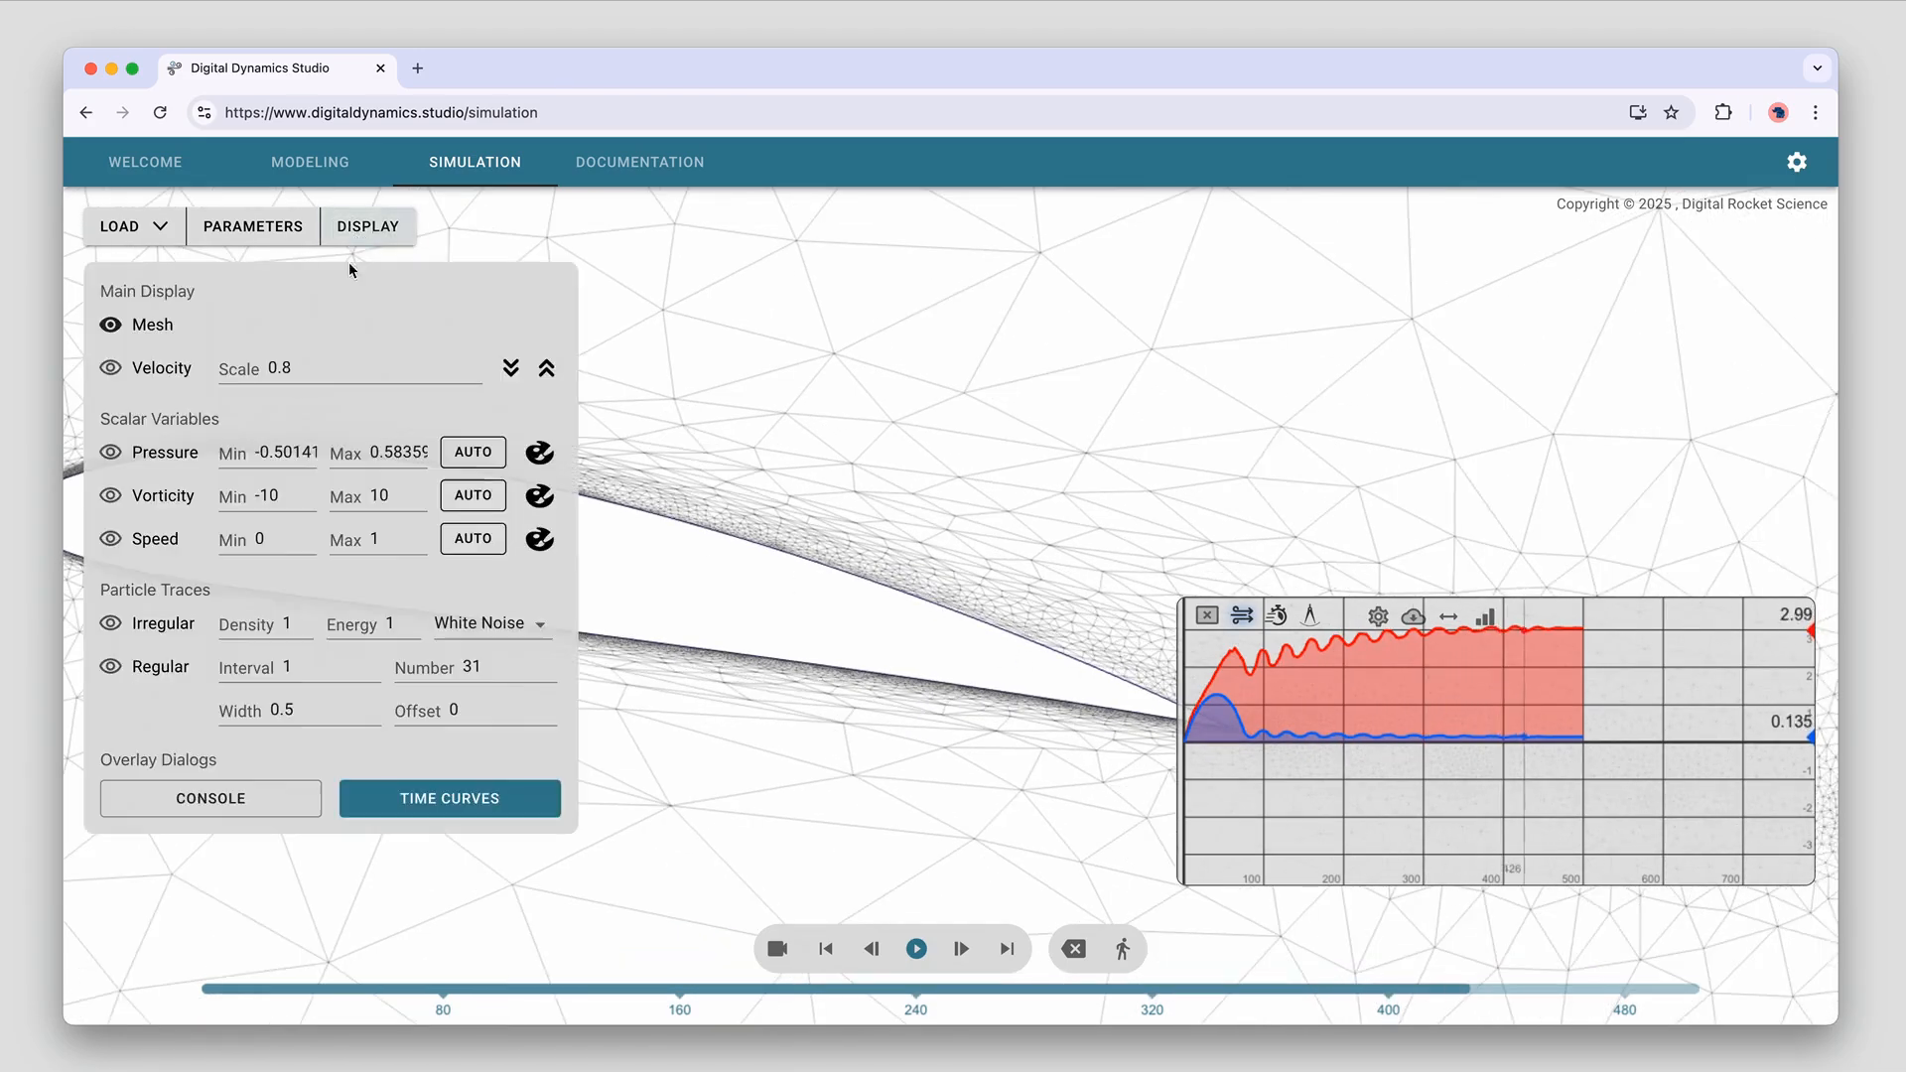
Show the vorticity field and frame the view on the vortex wake
{"action": "left_click", "coordinate": [156, 489]}
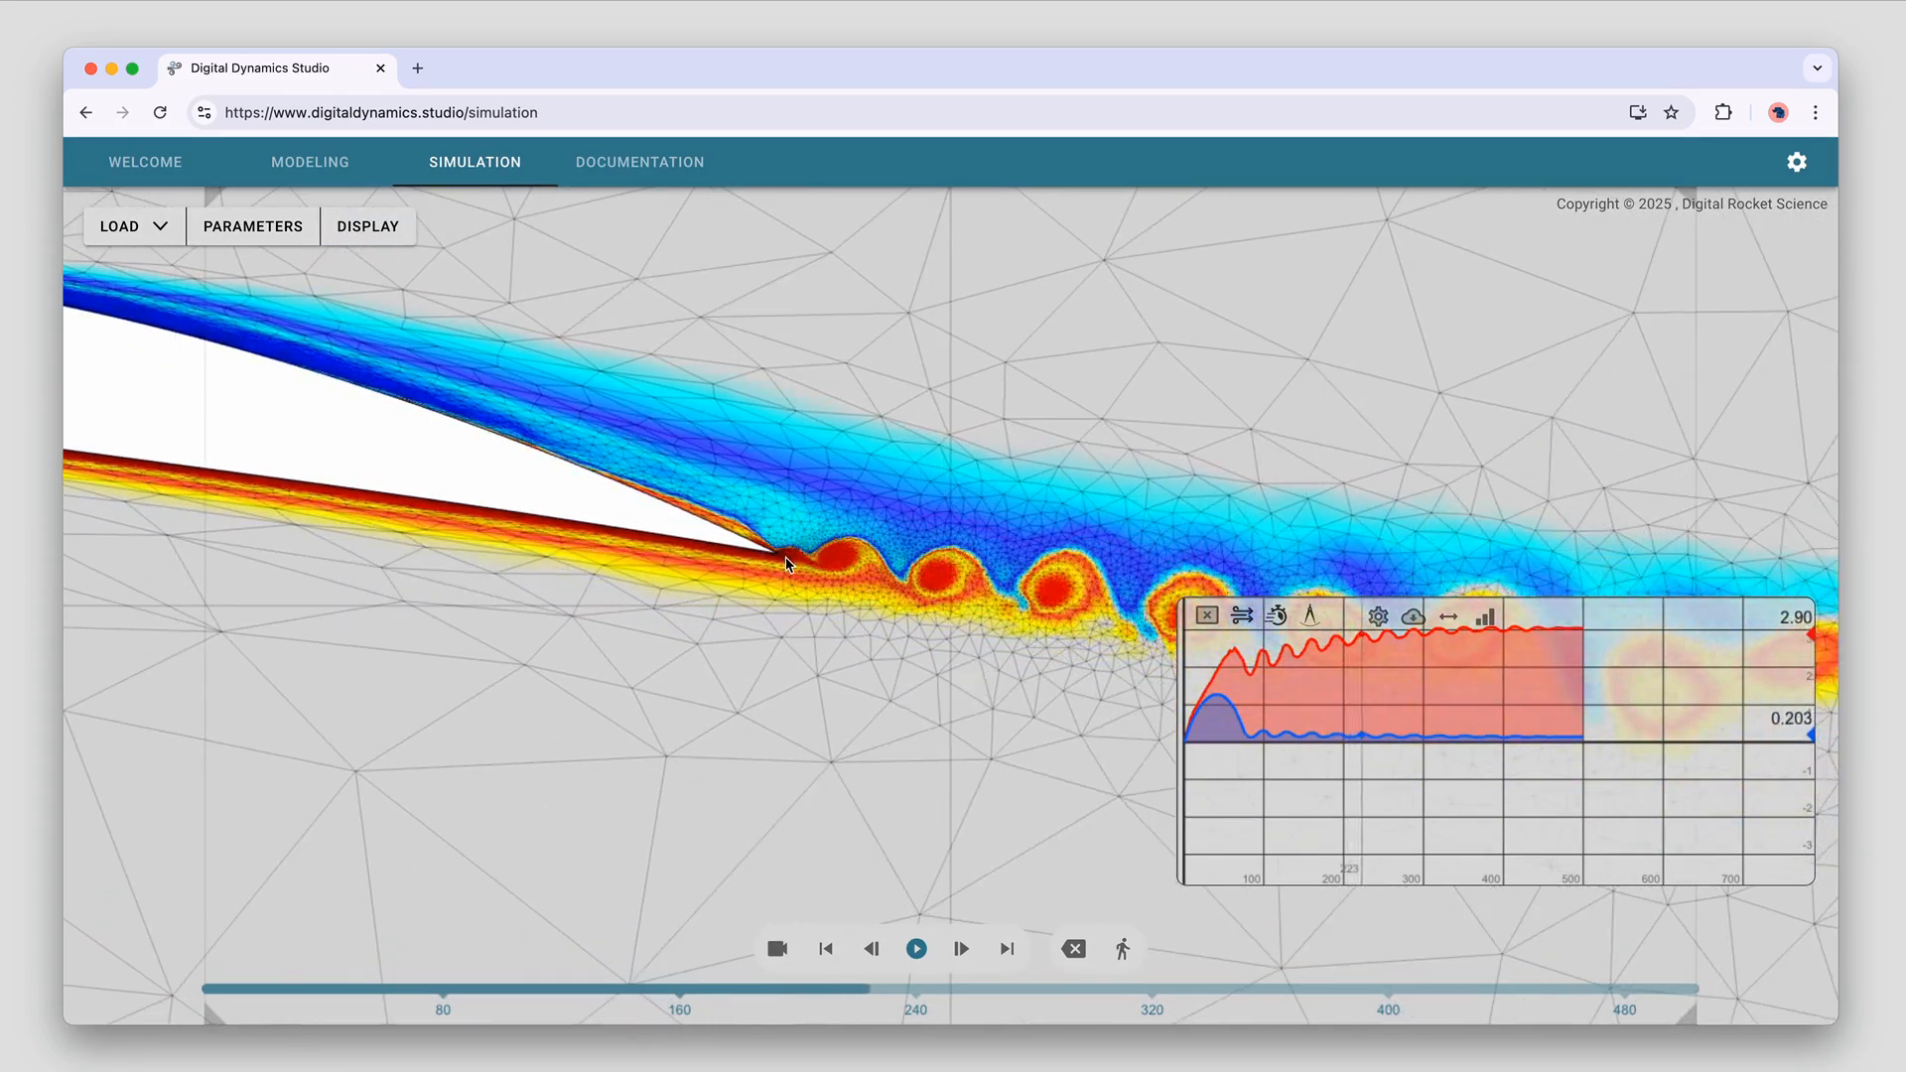
{"action": "left_click_drag", "start_coordinate": [785, 558], "coordinate": [779, 462]}
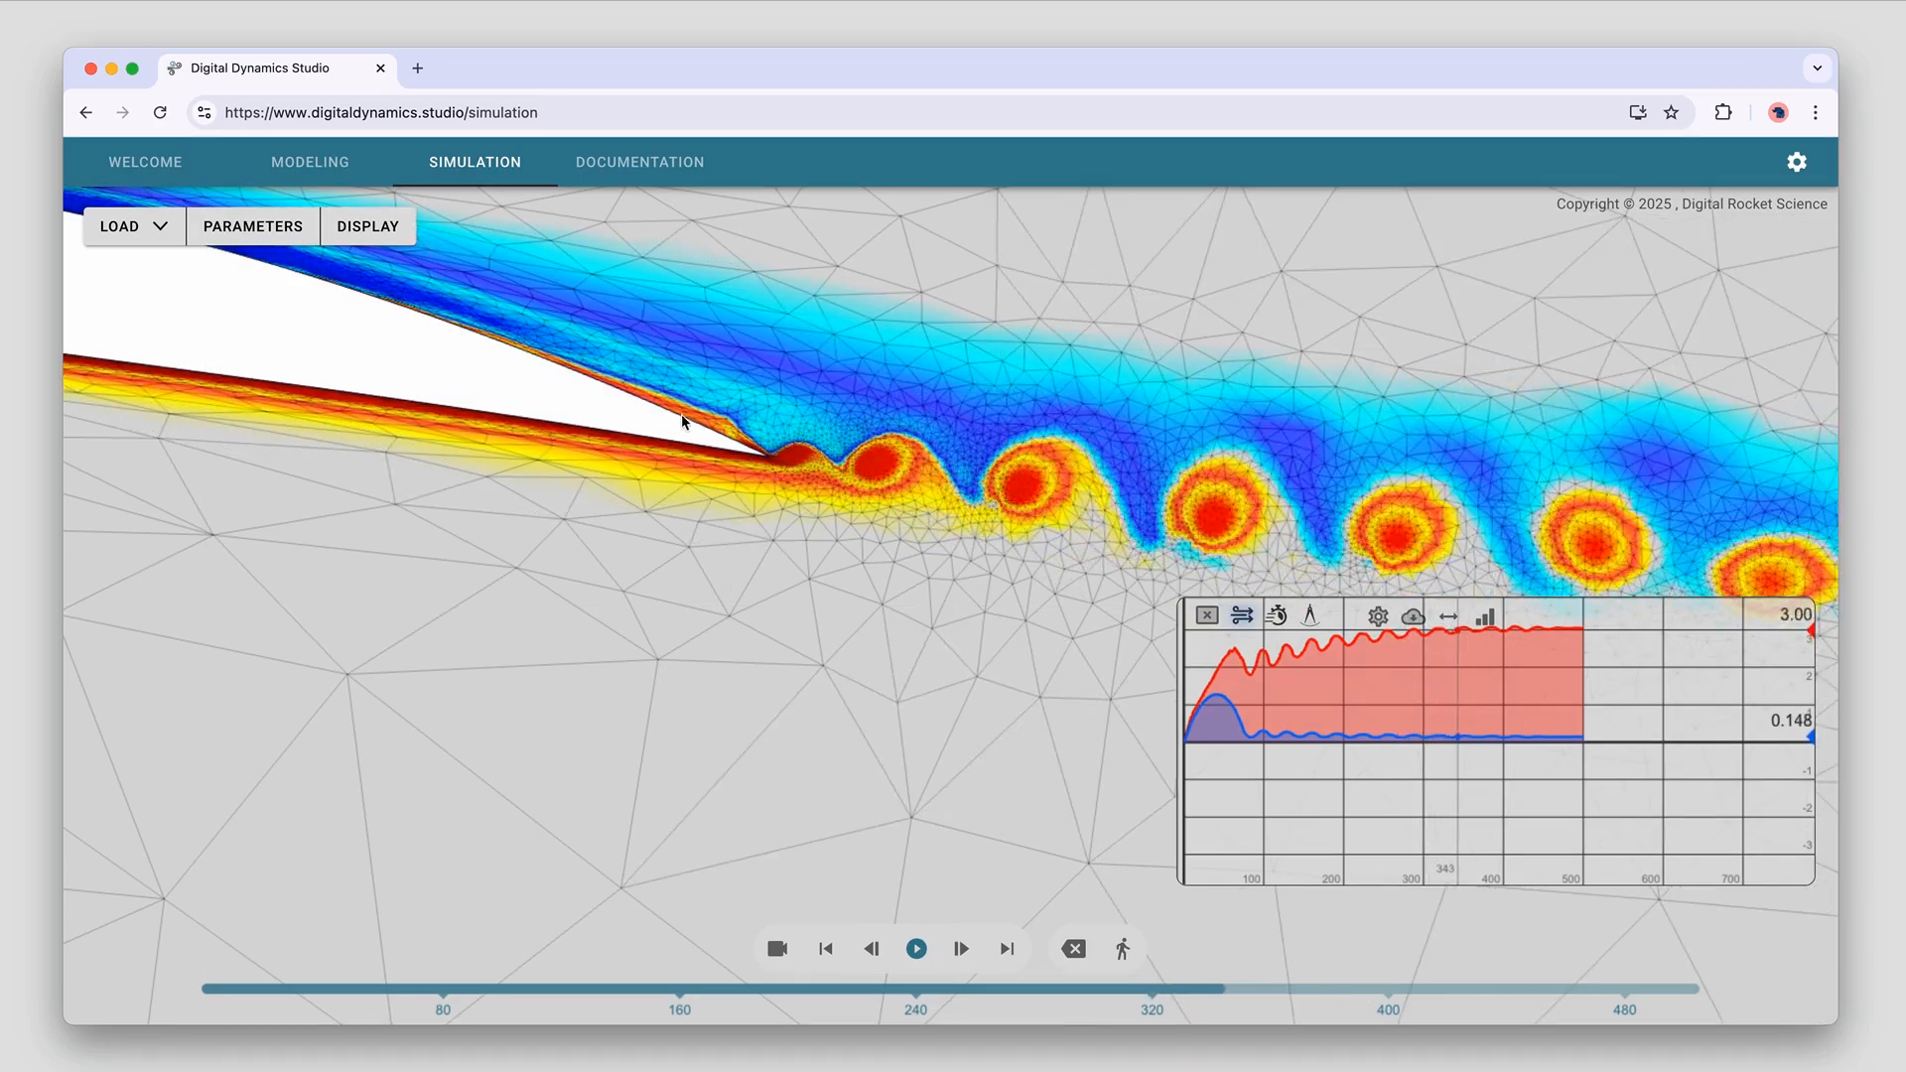
{"action": "left_click_drag", "start_coordinate": [495, 375], "coordinate": [673, 473]}
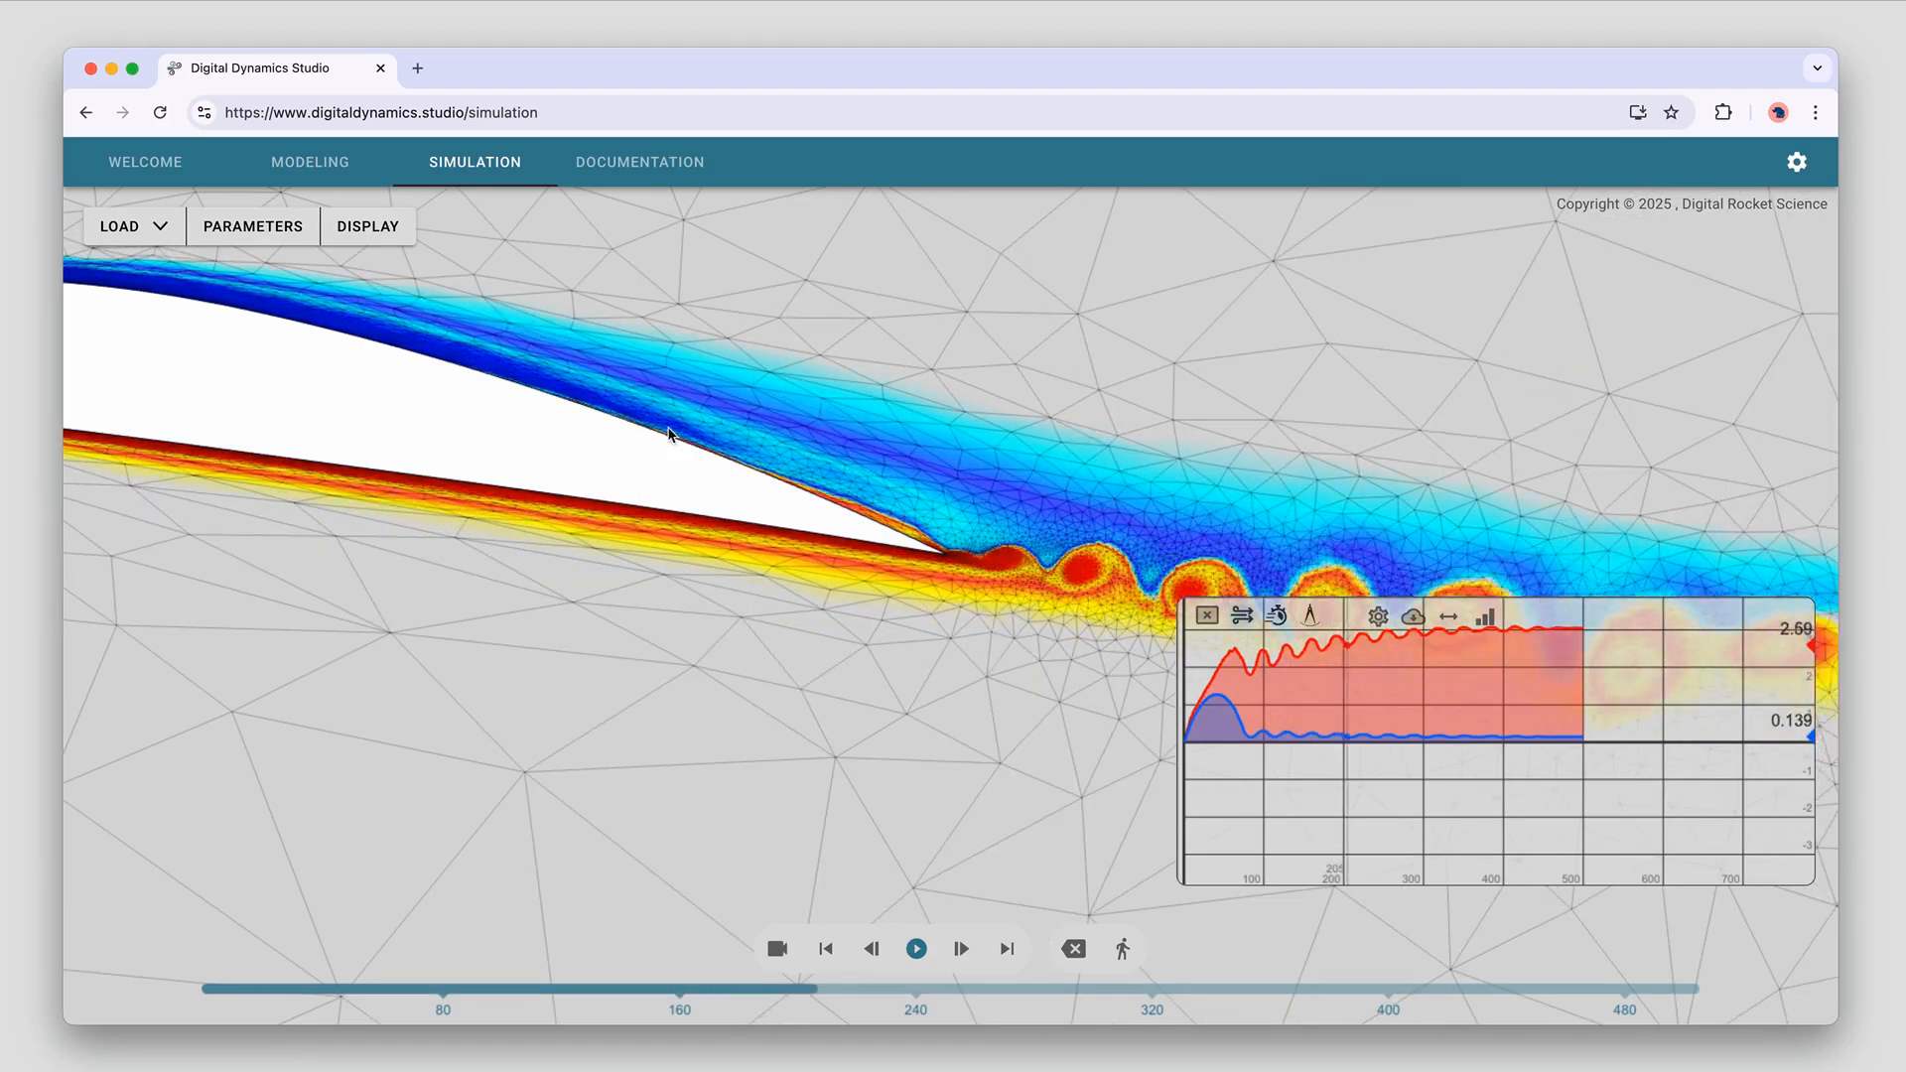
{"action": "left_click_drag", "start_coordinate": [665, 435], "coordinate": [1171, 539]}
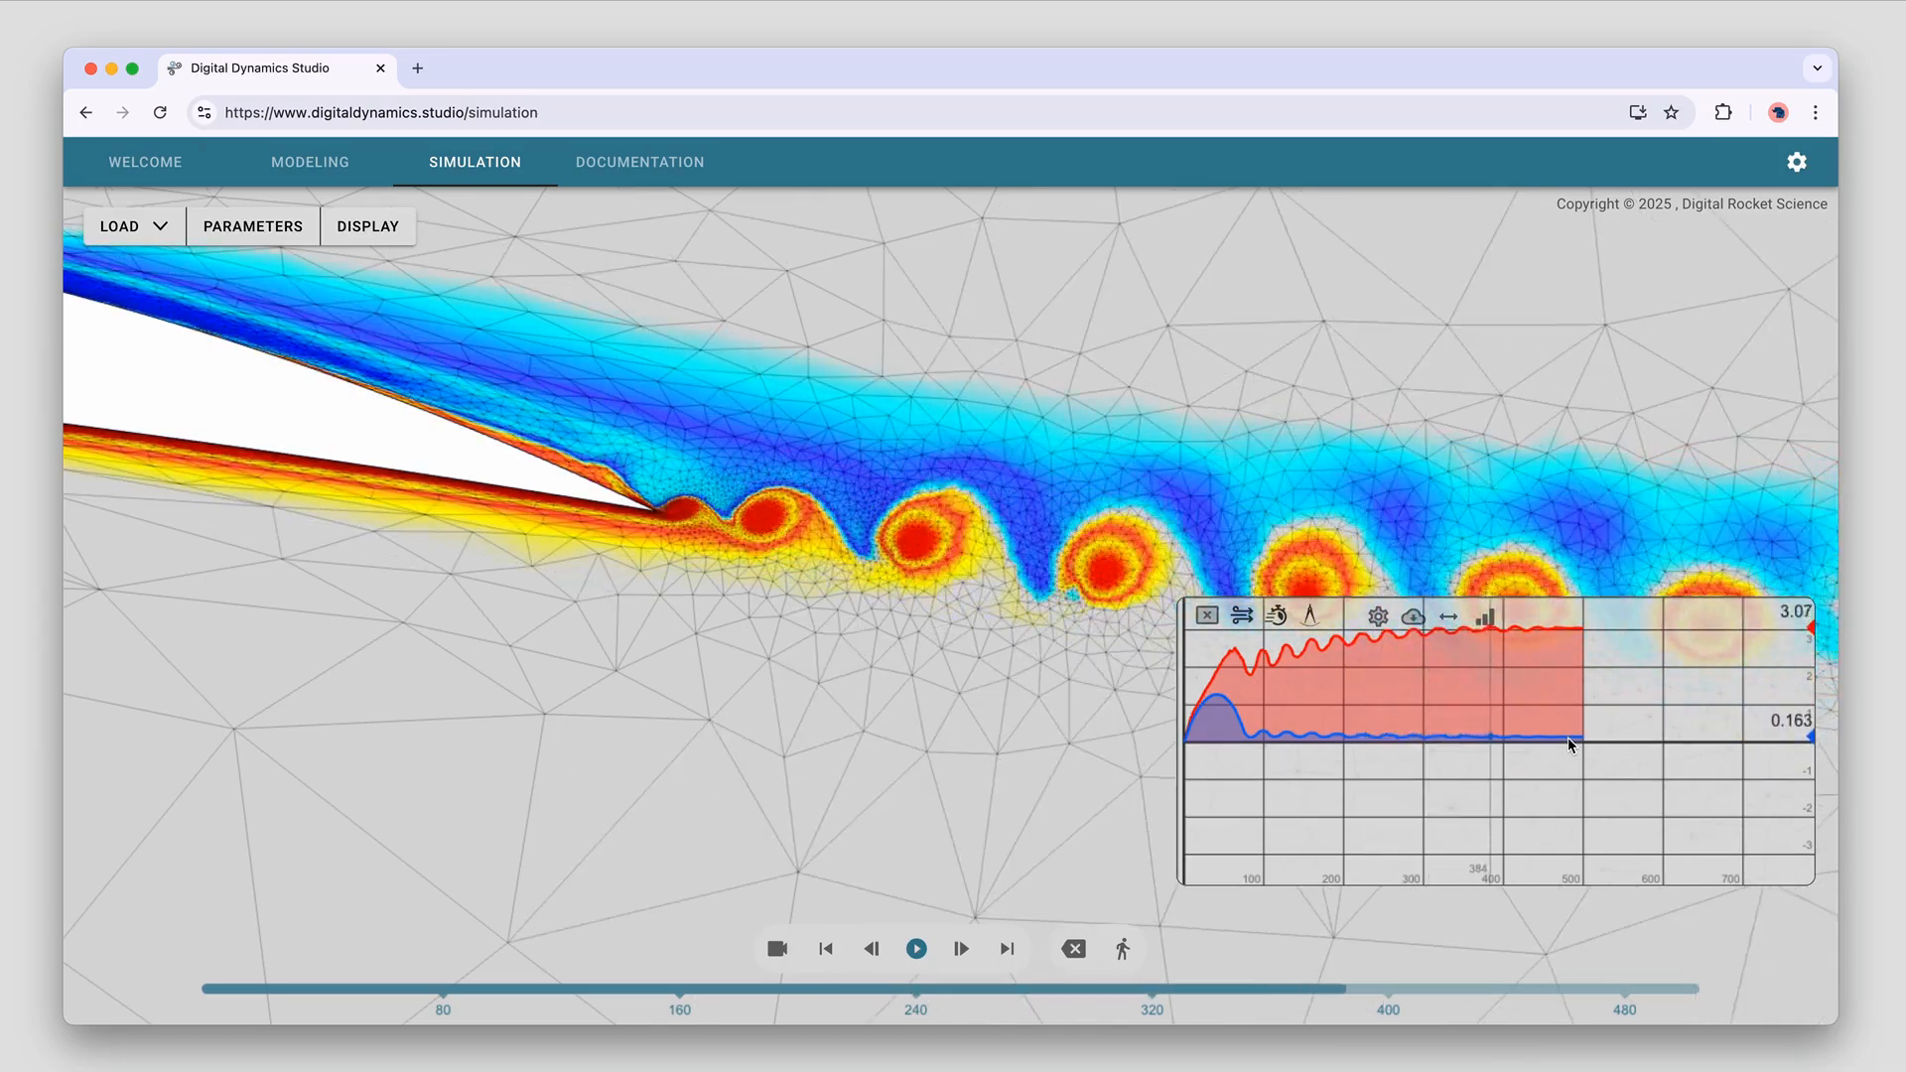
Pause, skip to the final frame at step 500, and reframe the whole airfoil with its wake
{"action": "left_click", "coordinate": [924, 950]}
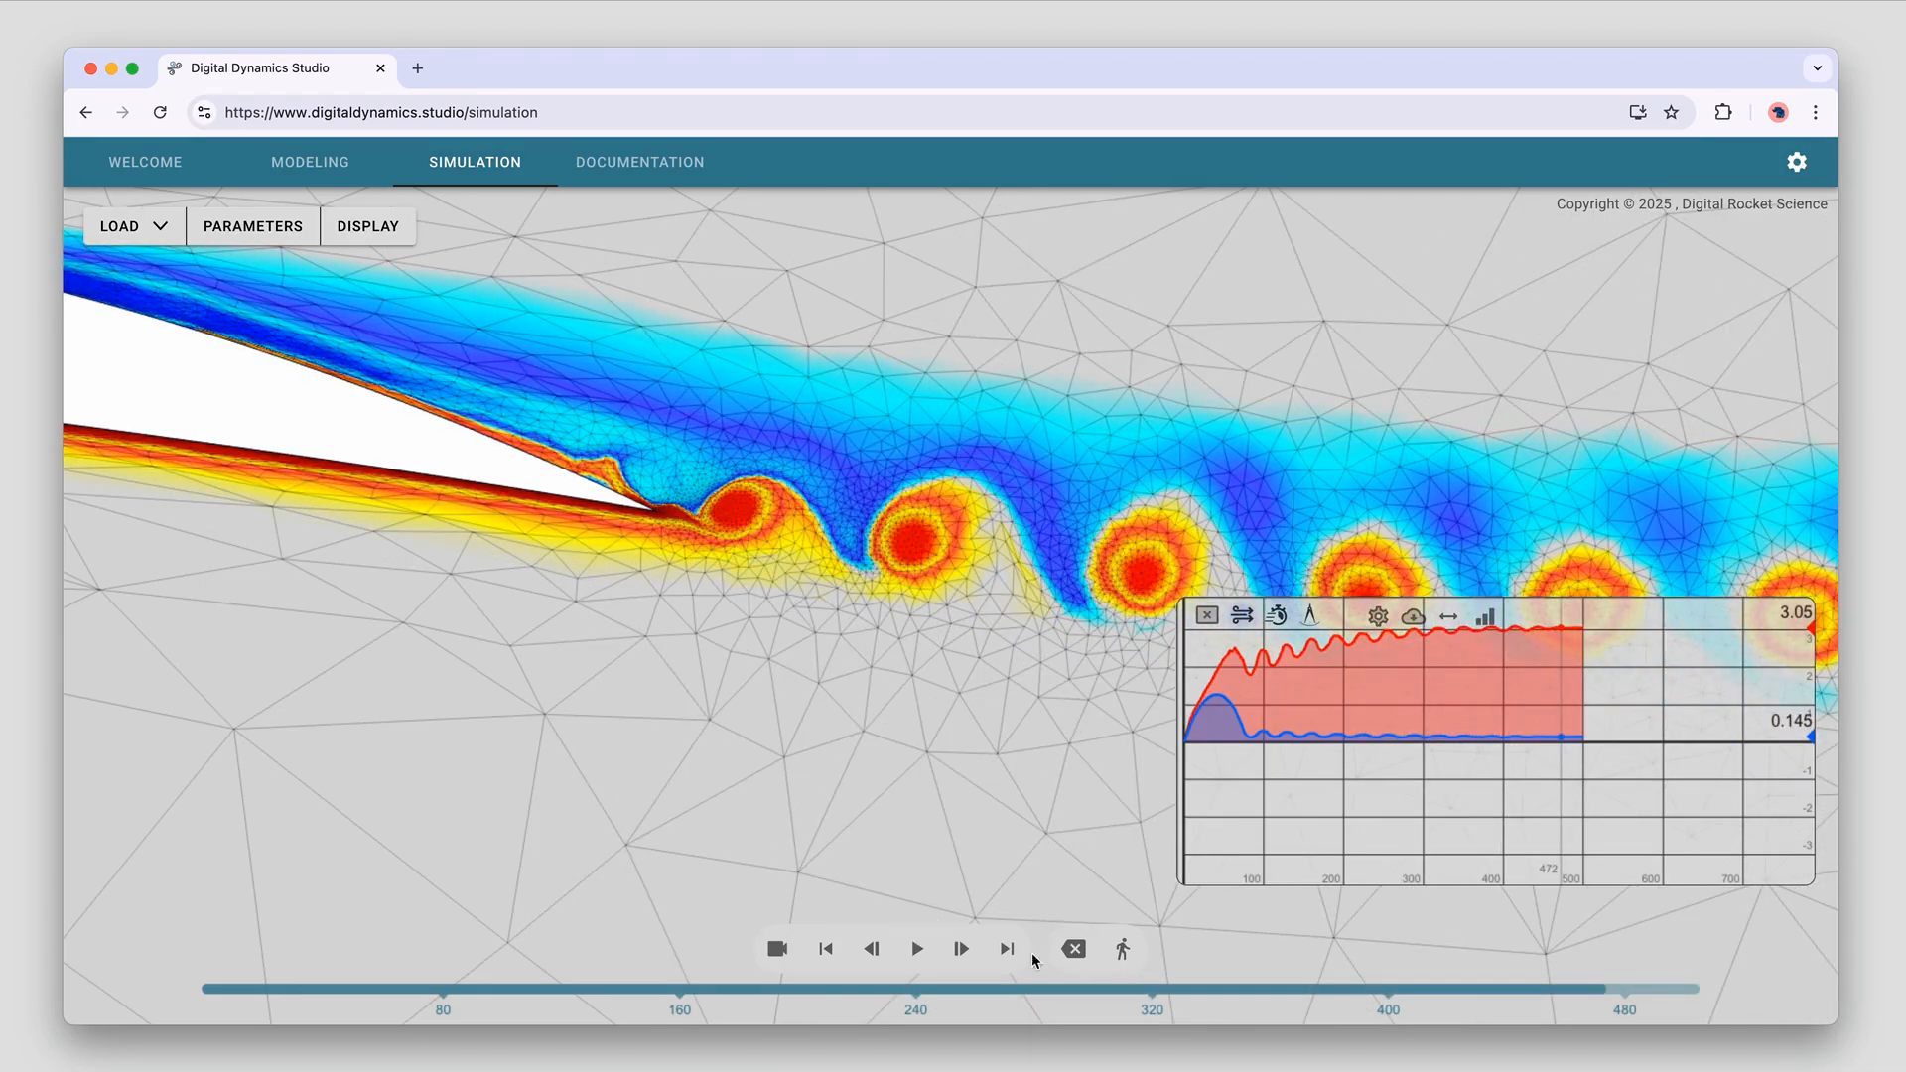
{"action": "left_click", "coordinate": [1007, 949]}
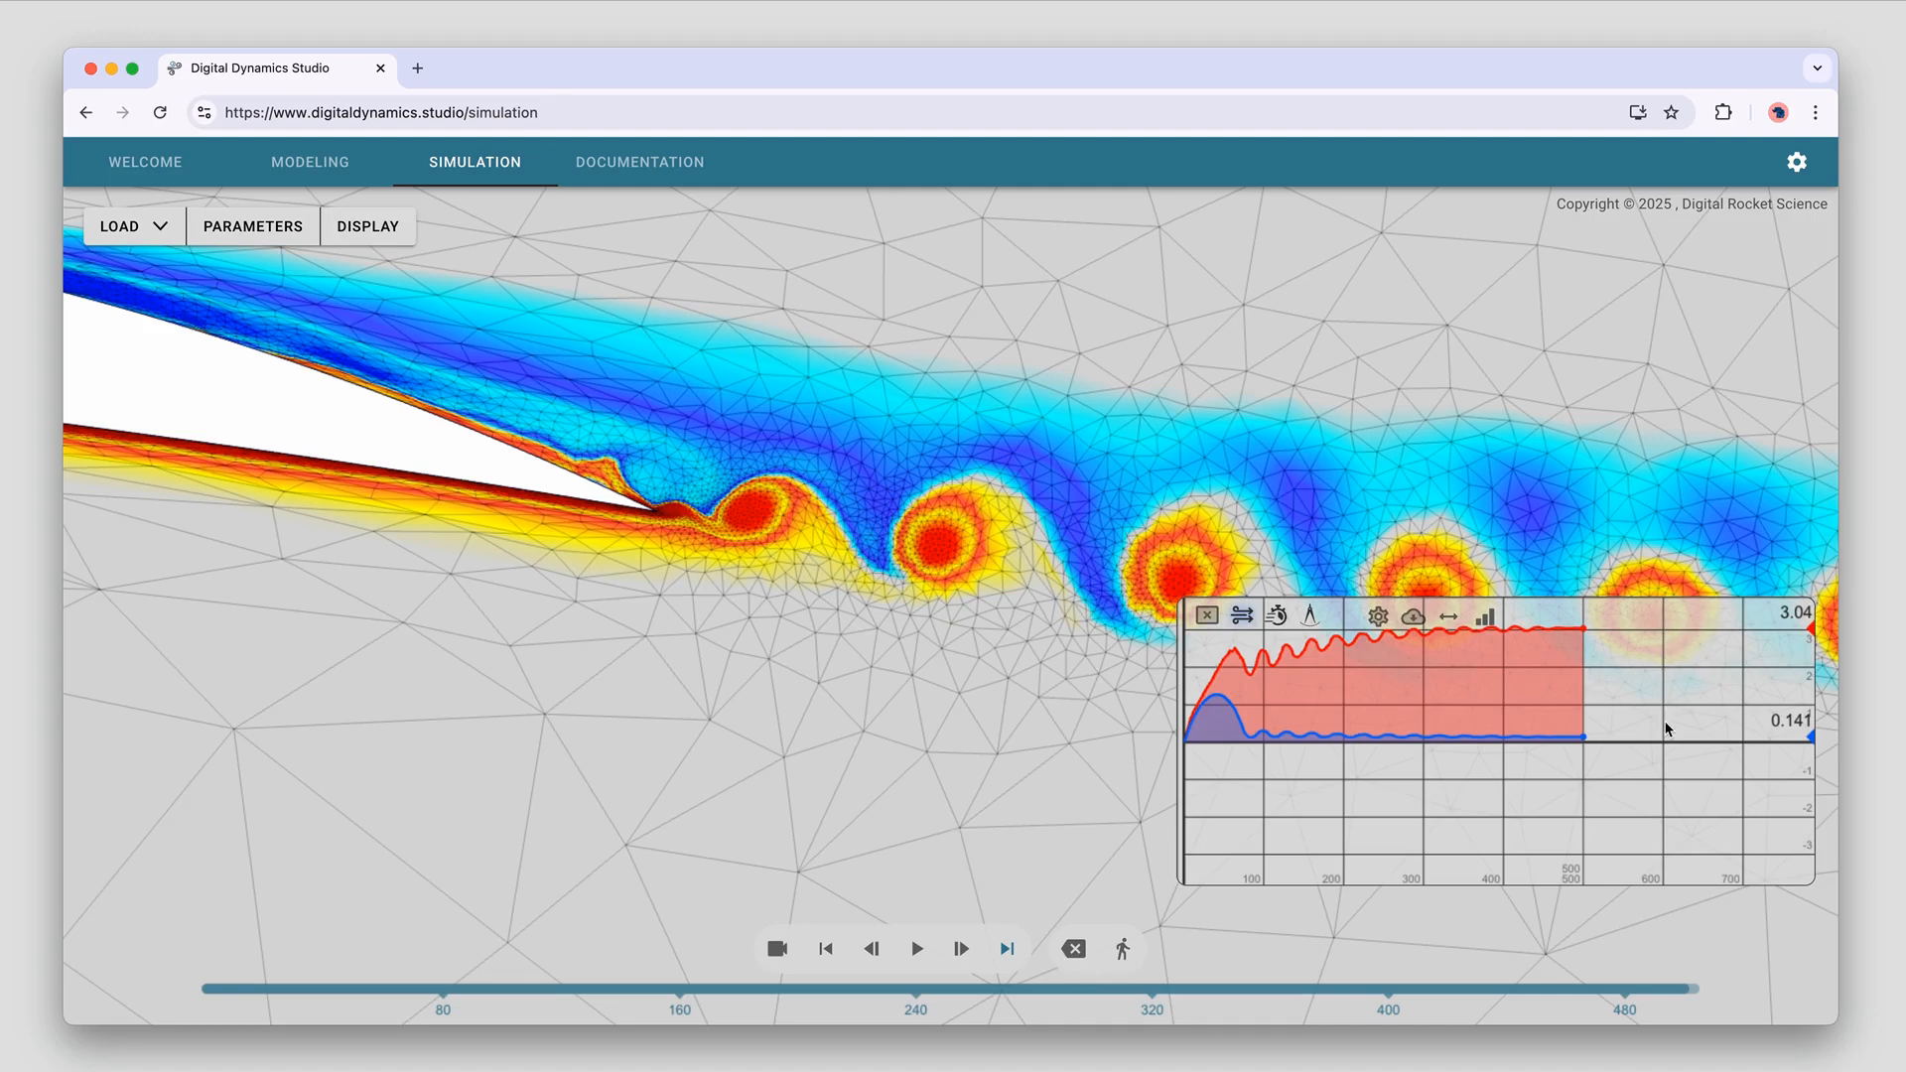
{"action": "scroll", "coordinate": [995, 806], "scroll_direction": "down", "scroll_amount": 10}
{"action": "left_click_drag", "start_coordinate": [720, 653], "coordinate": [840, 629]}
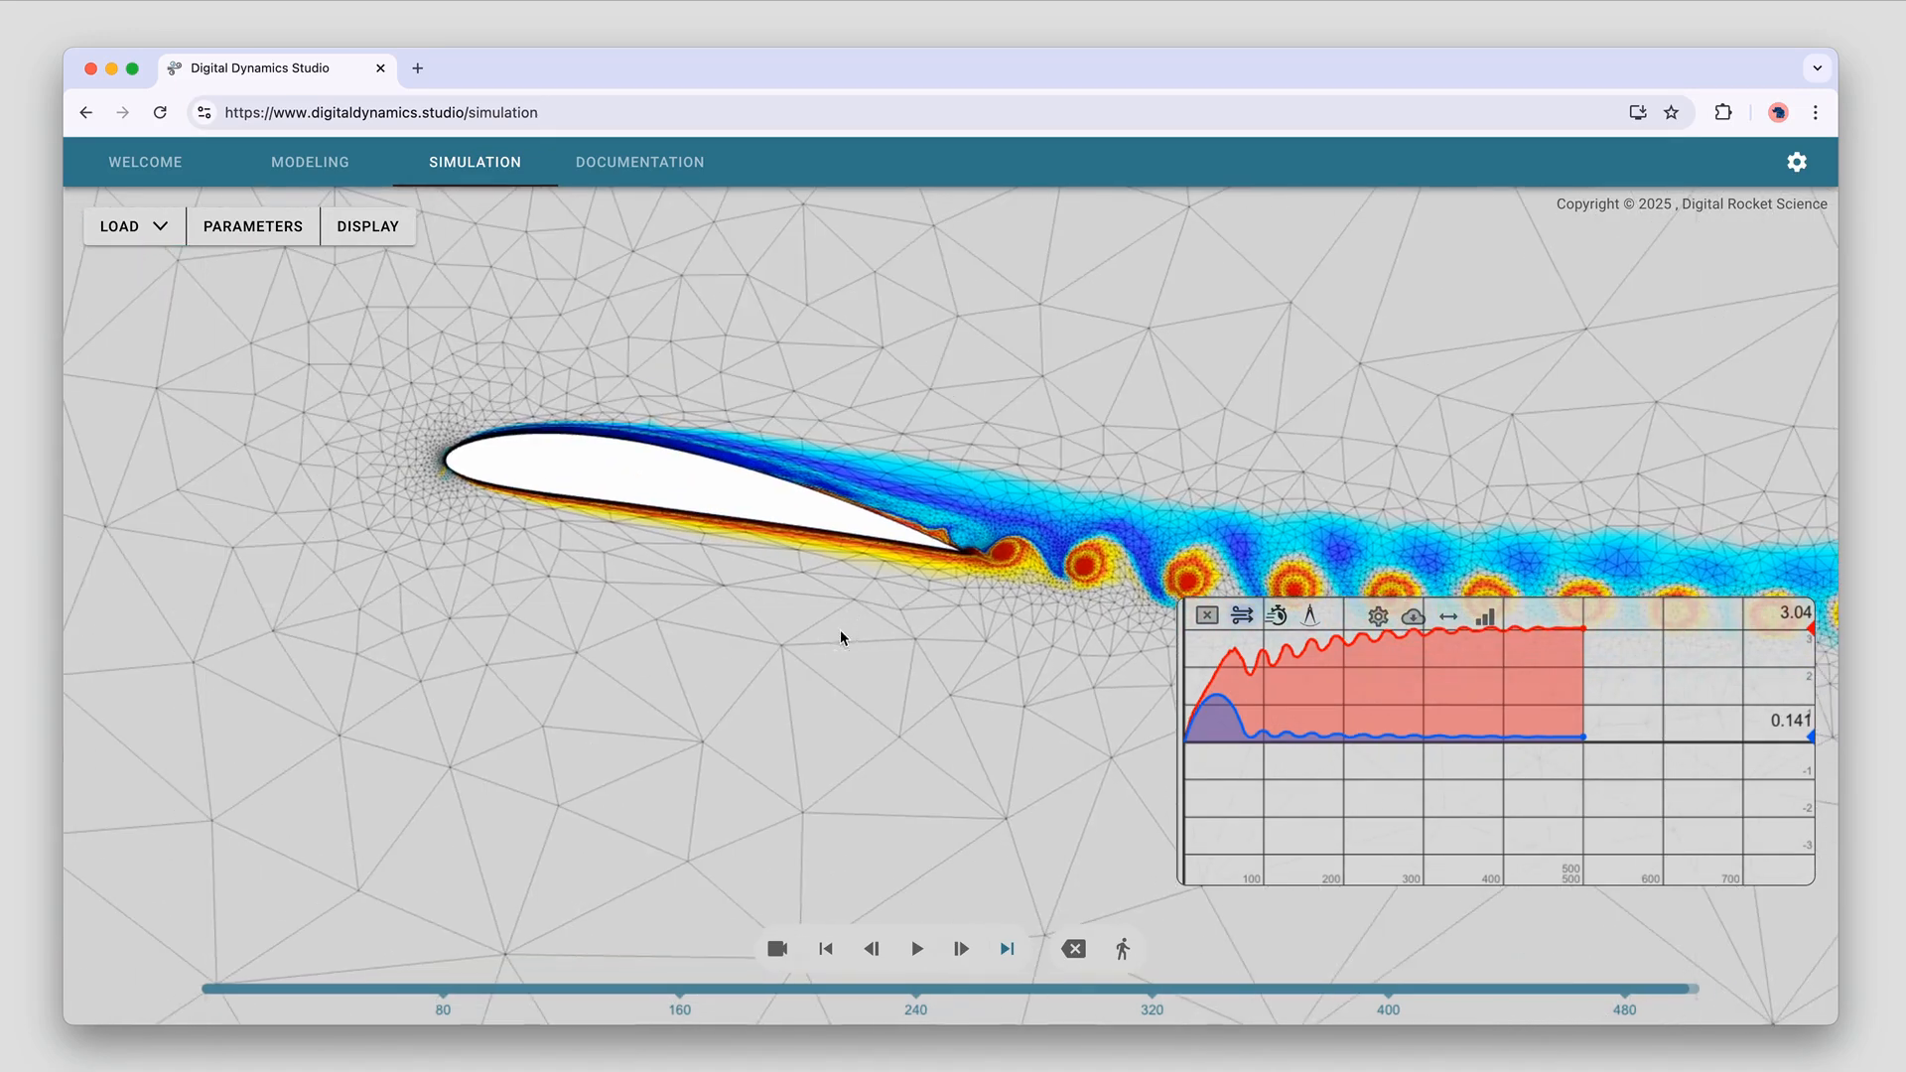
{"action": "scroll", "coordinate": [832, 659], "scroll_direction": "up", "scroll_amount": 4}
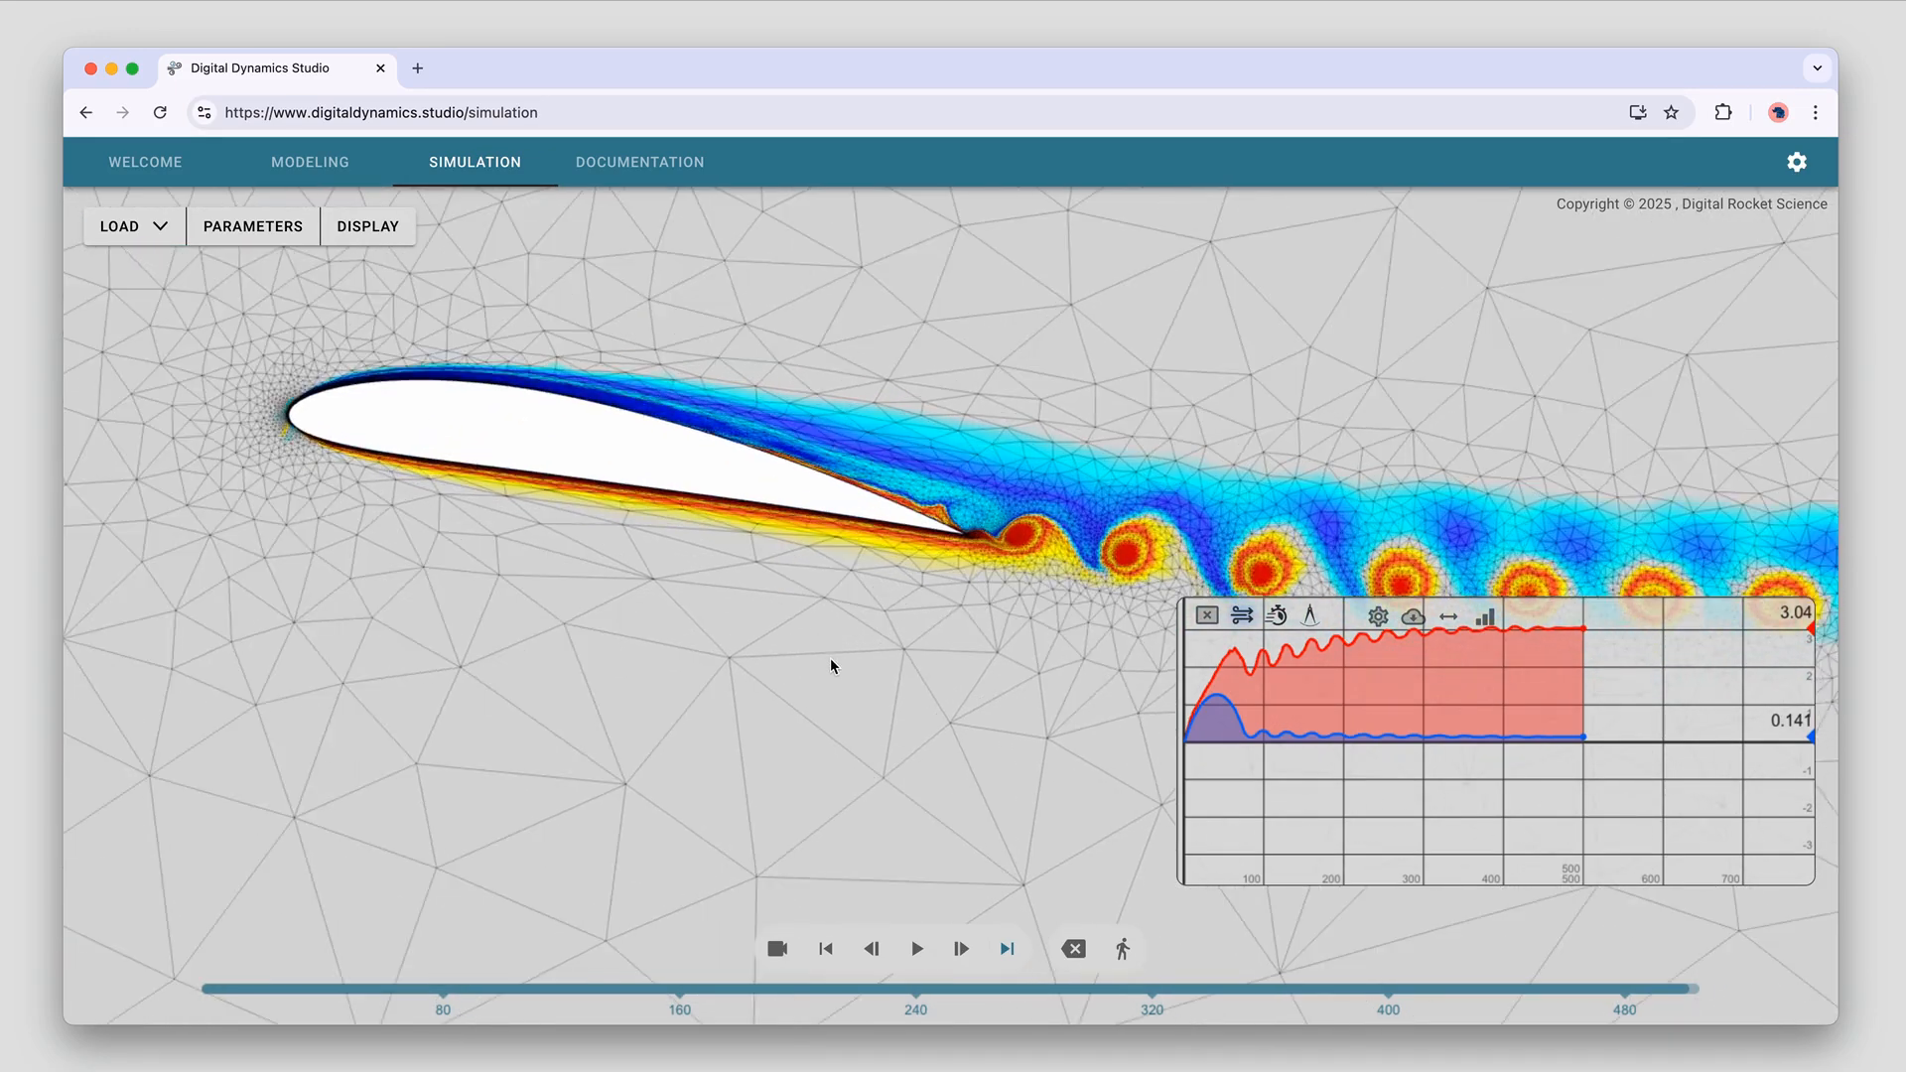
Restart the replay from the beginning, zoom in on the airfoil, and open the simulation parameters
{"action": "left_click", "coordinate": [915, 951]}
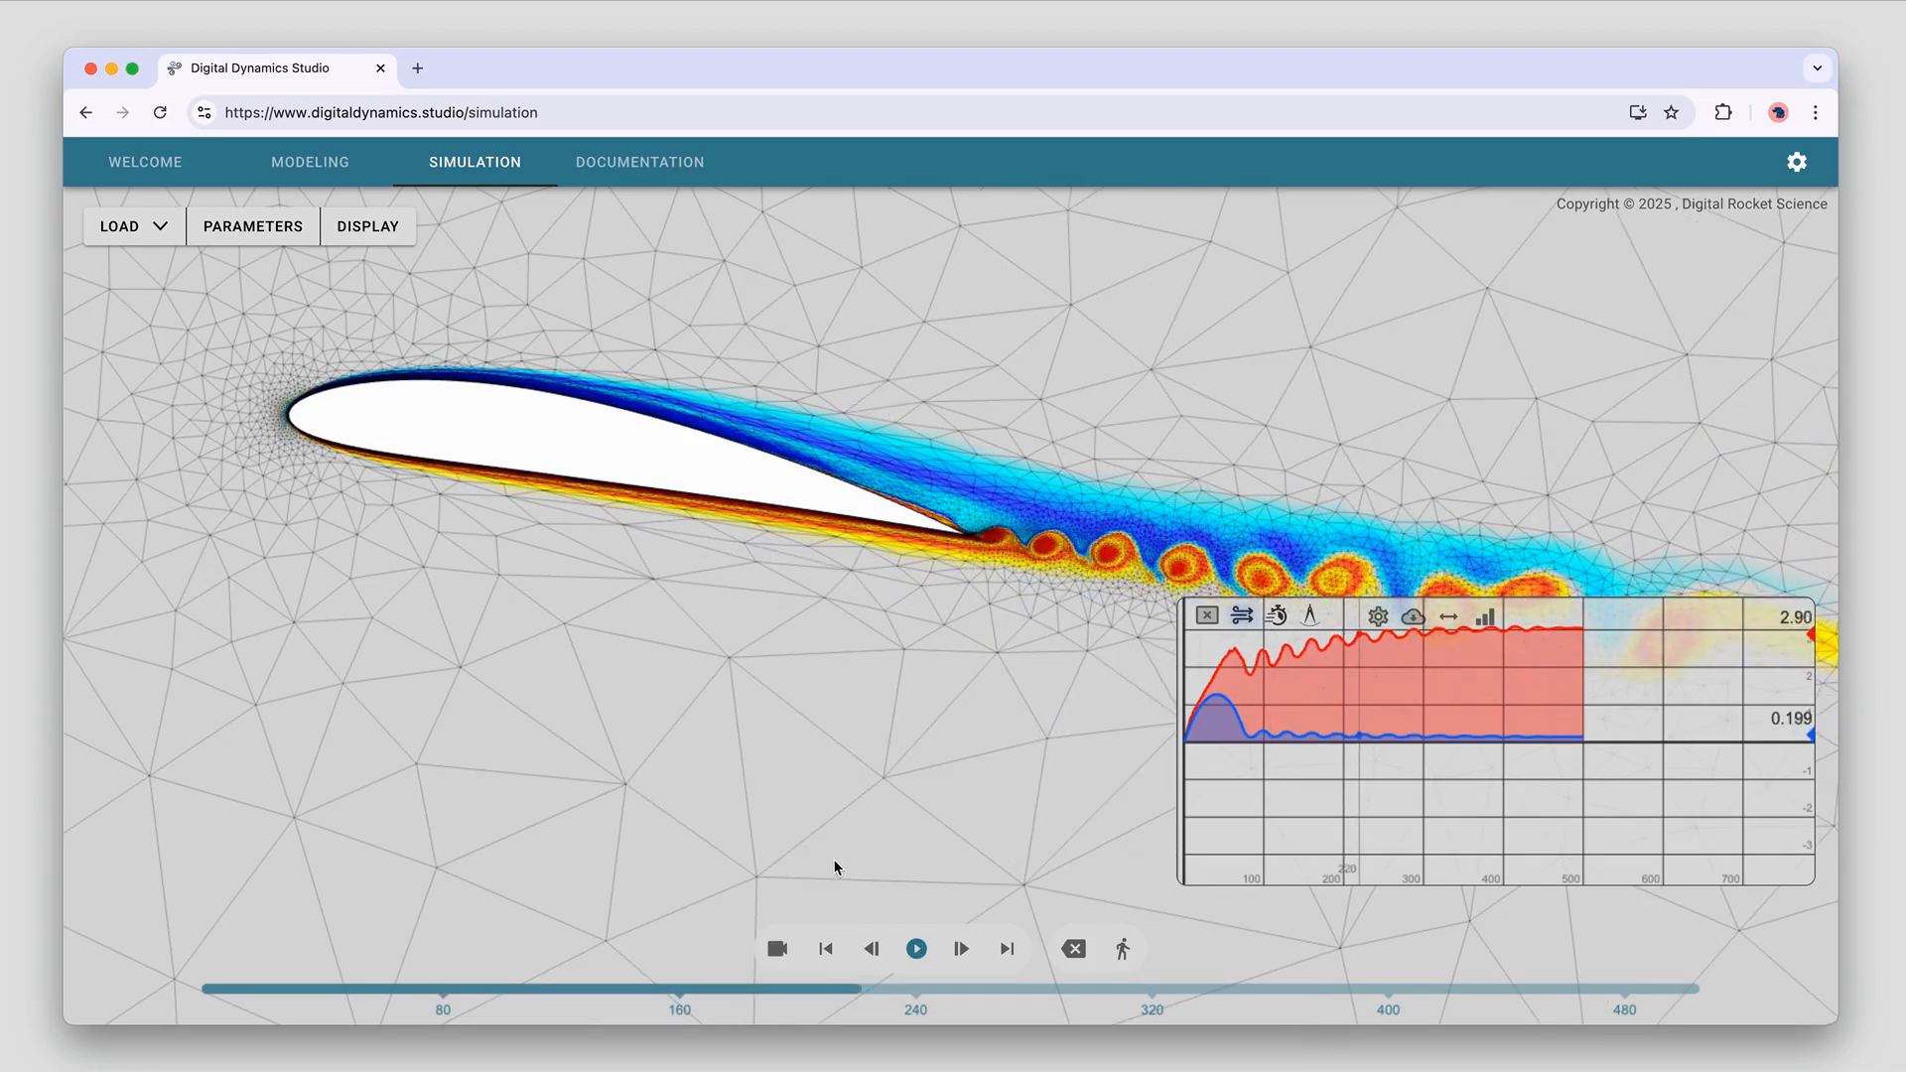
{"action": "scroll", "coordinate": [815, 851], "scroll_direction": "up", "scroll_amount": 2}
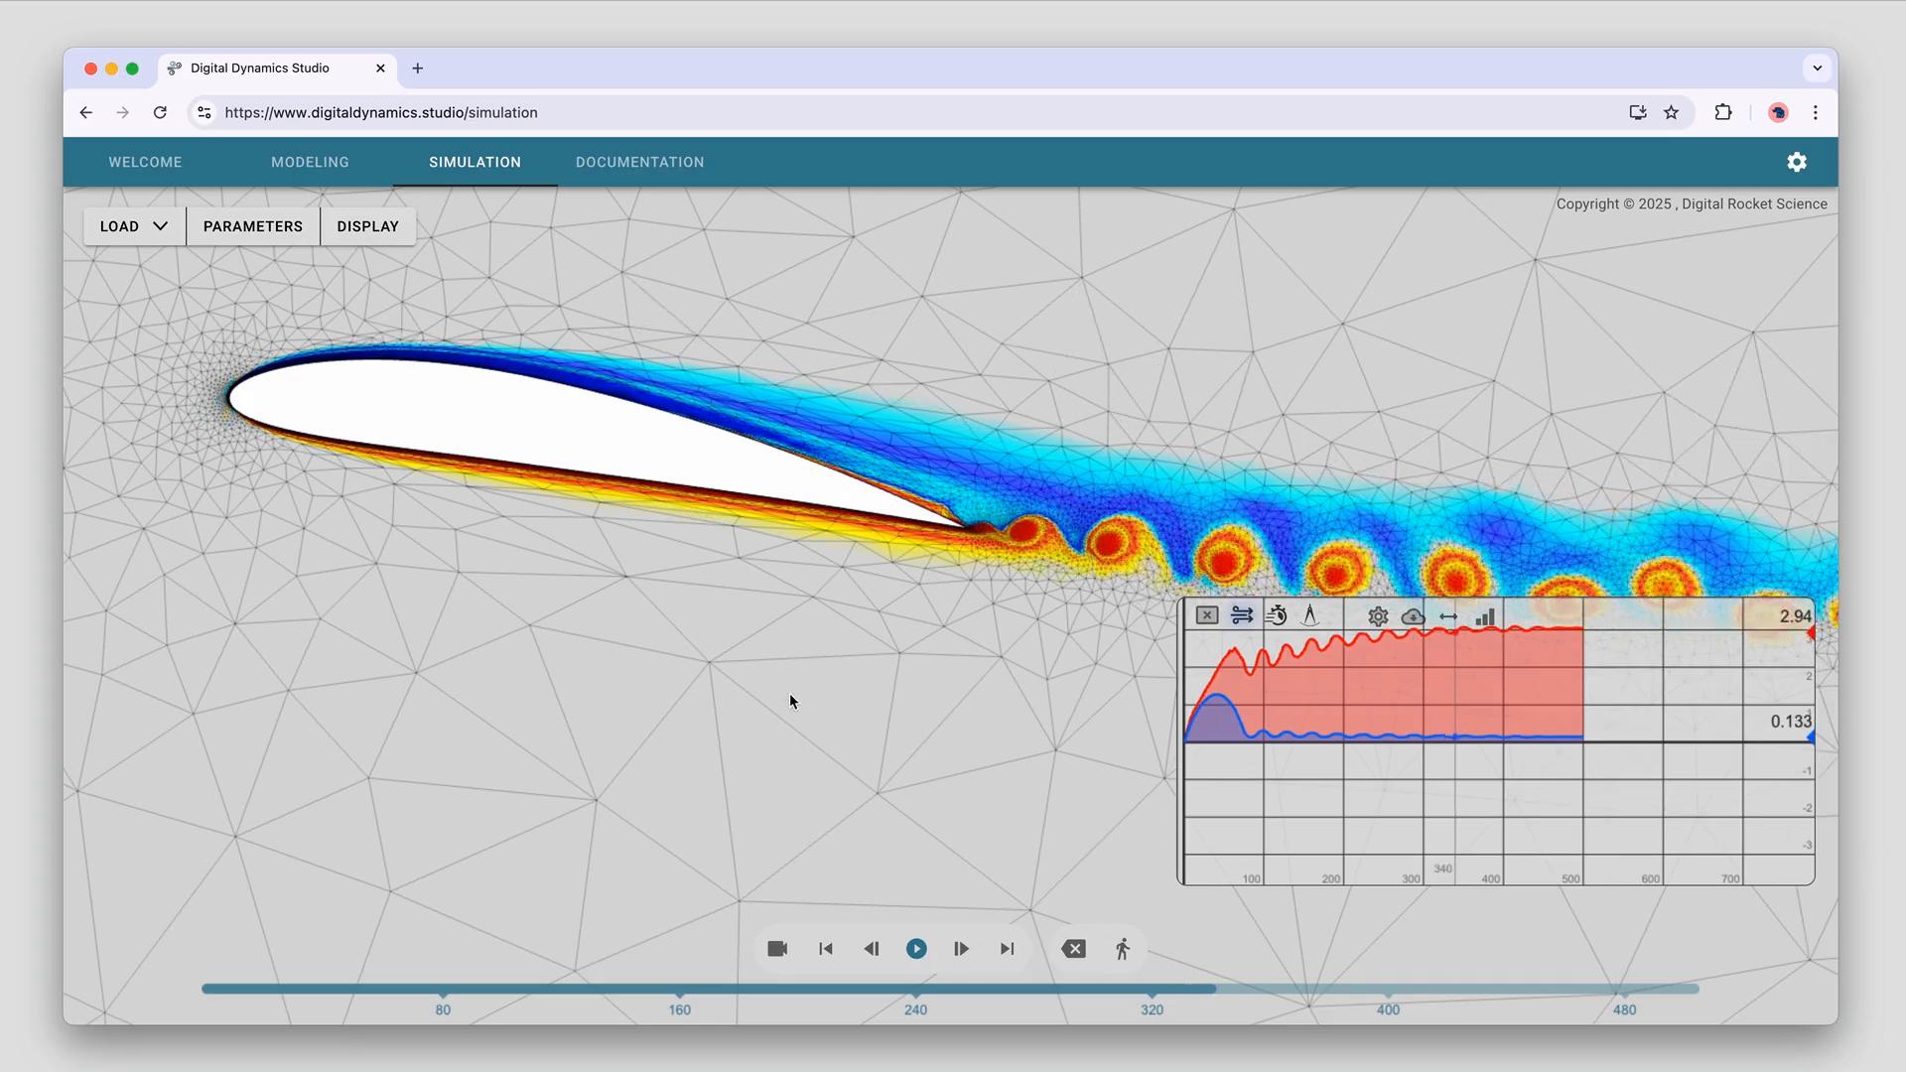
{"action": "scroll", "coordinate": [771, 689], "scroll_direction": "up", "scroll_amount": 3}
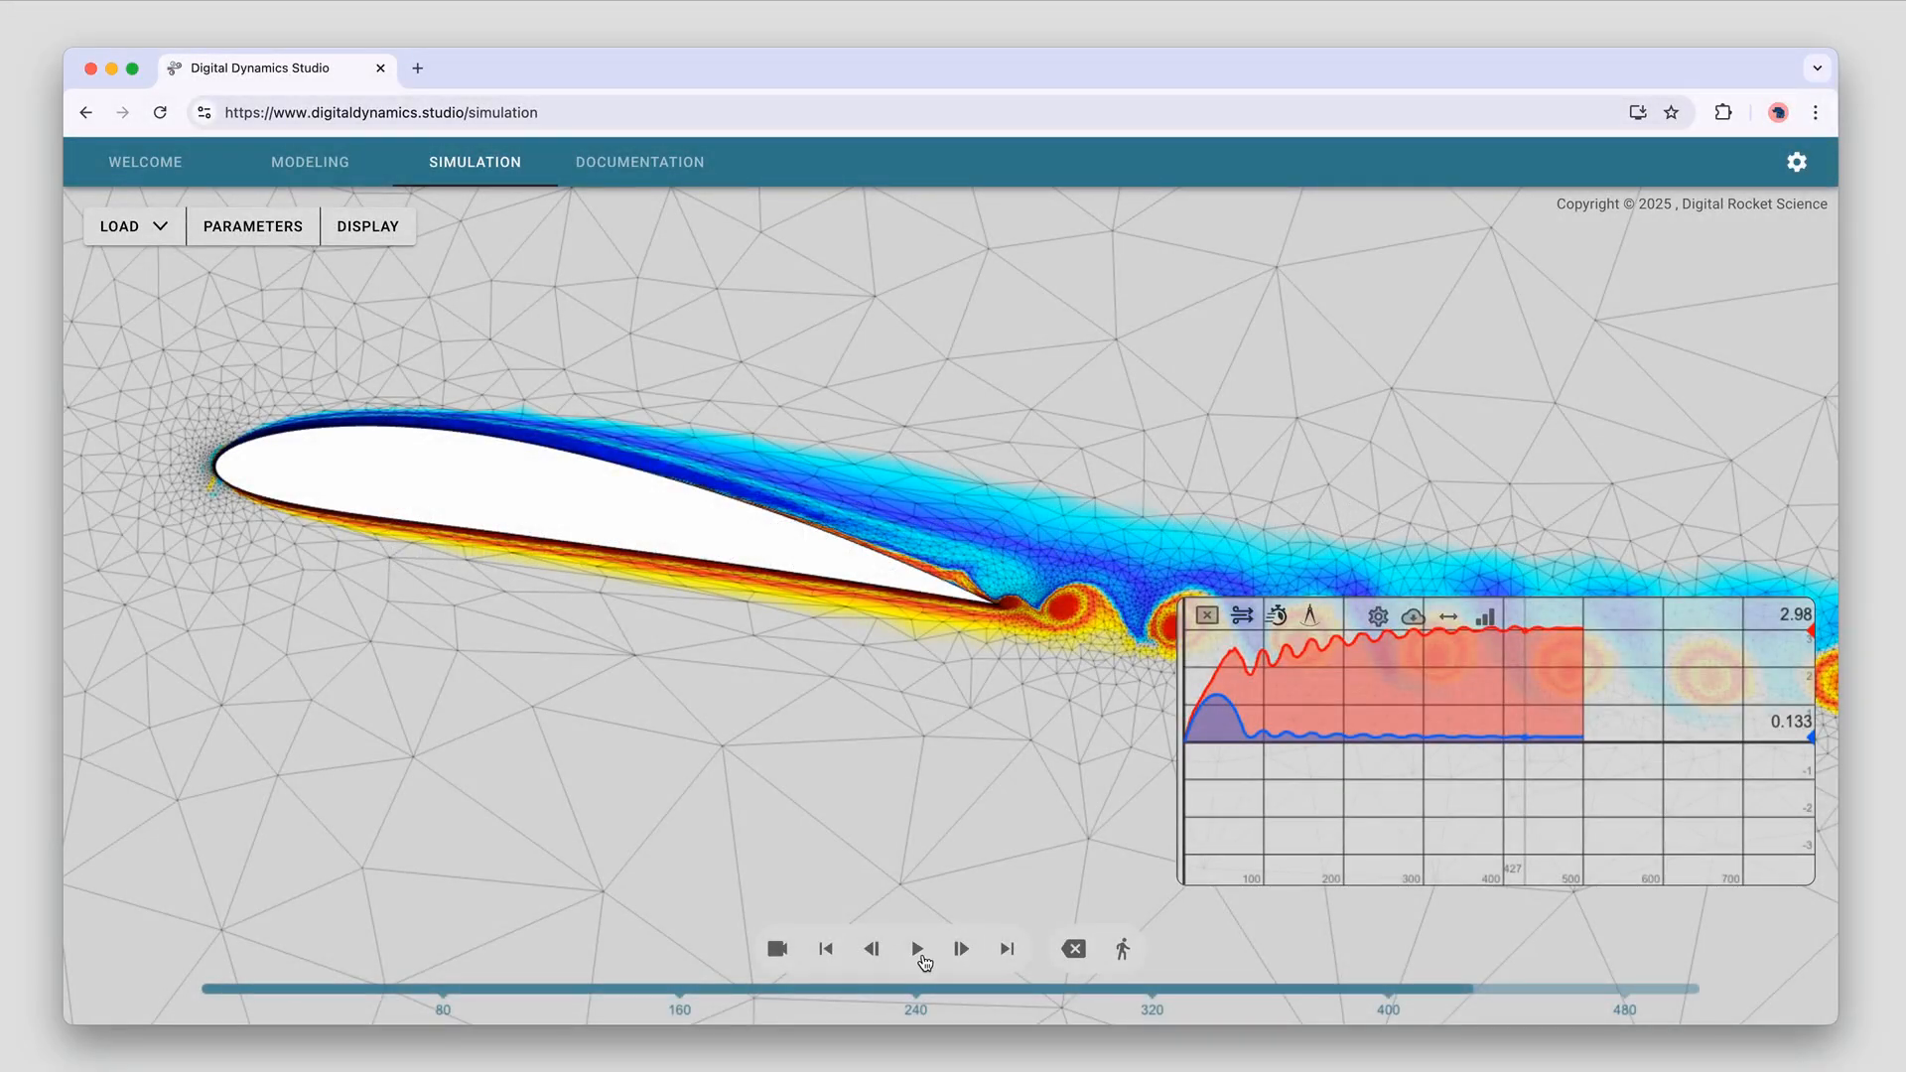
{"action": "left_click", "coordinate": [278, 246]}
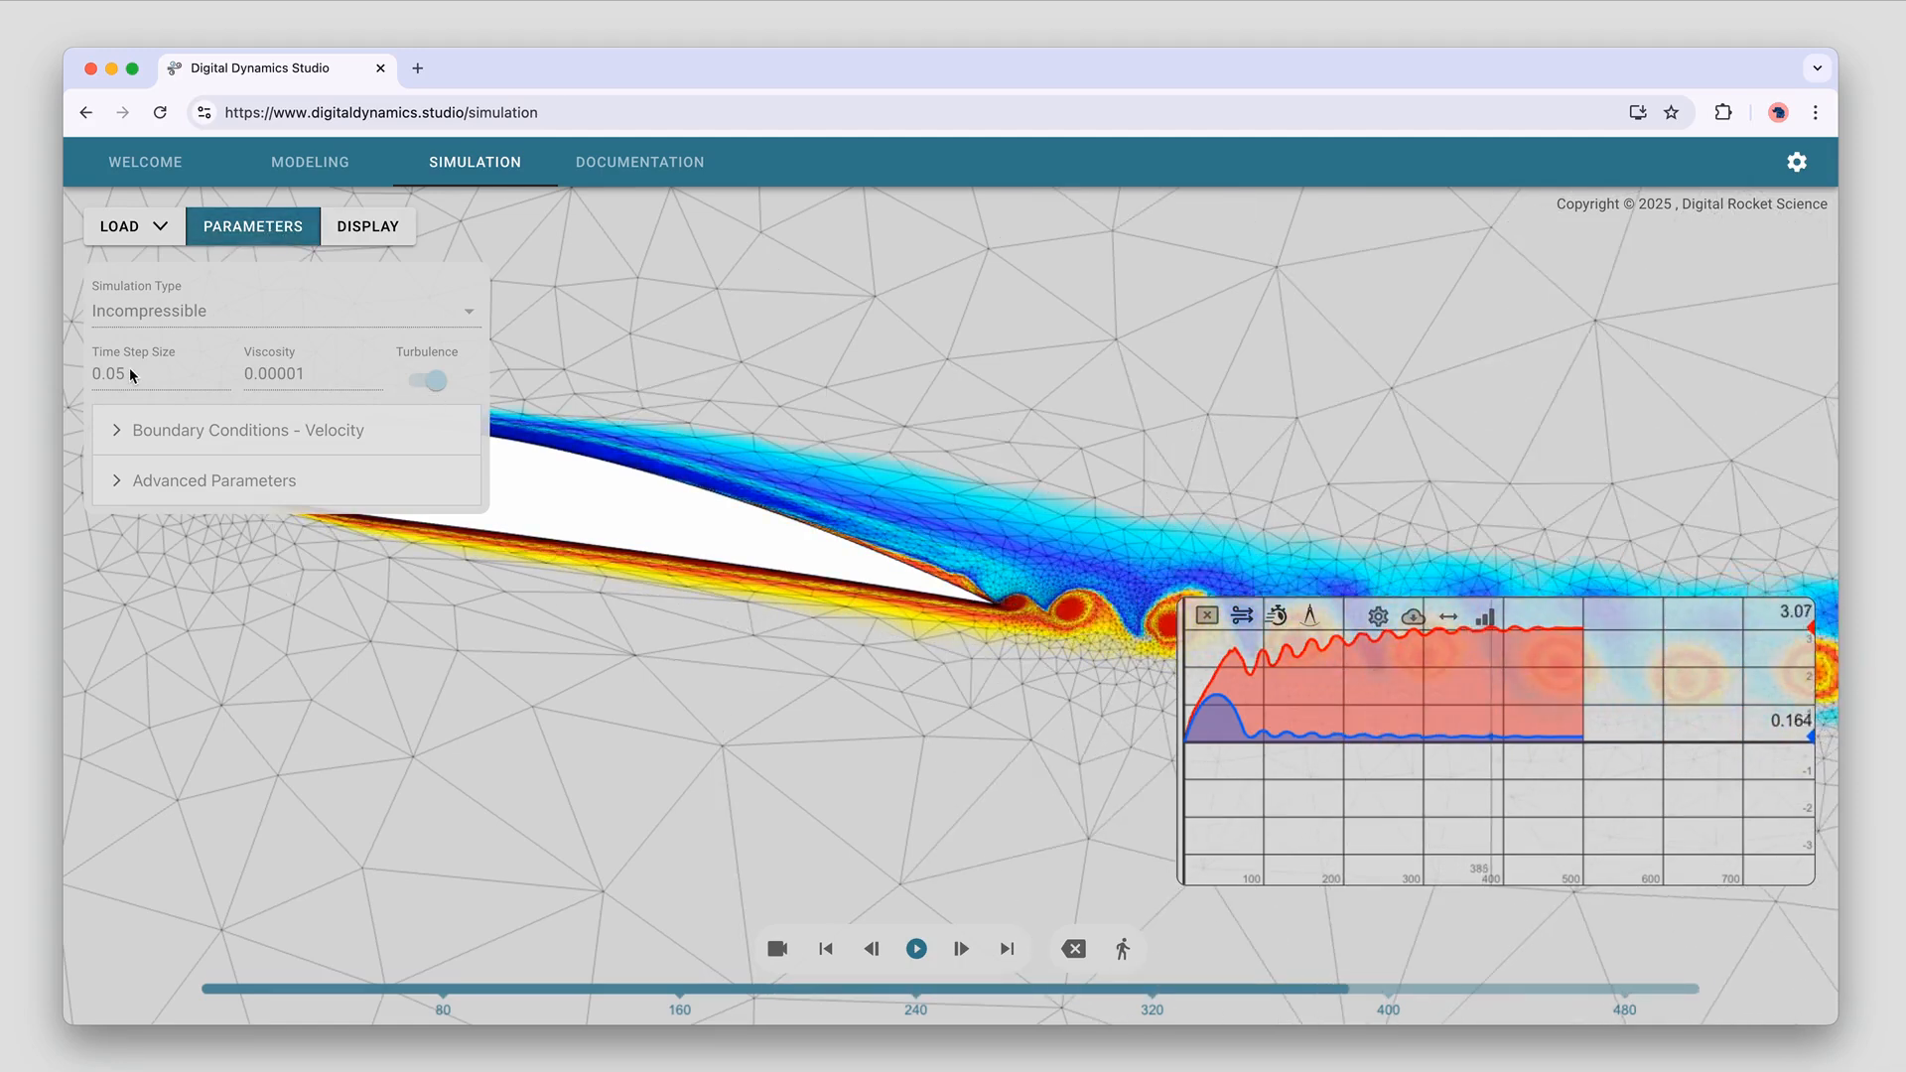
Close the parameters, frame the airfoil's upper surface, and turn off the vorticity colouring
{"action": "left_click", "coordinate": [270, 230]}
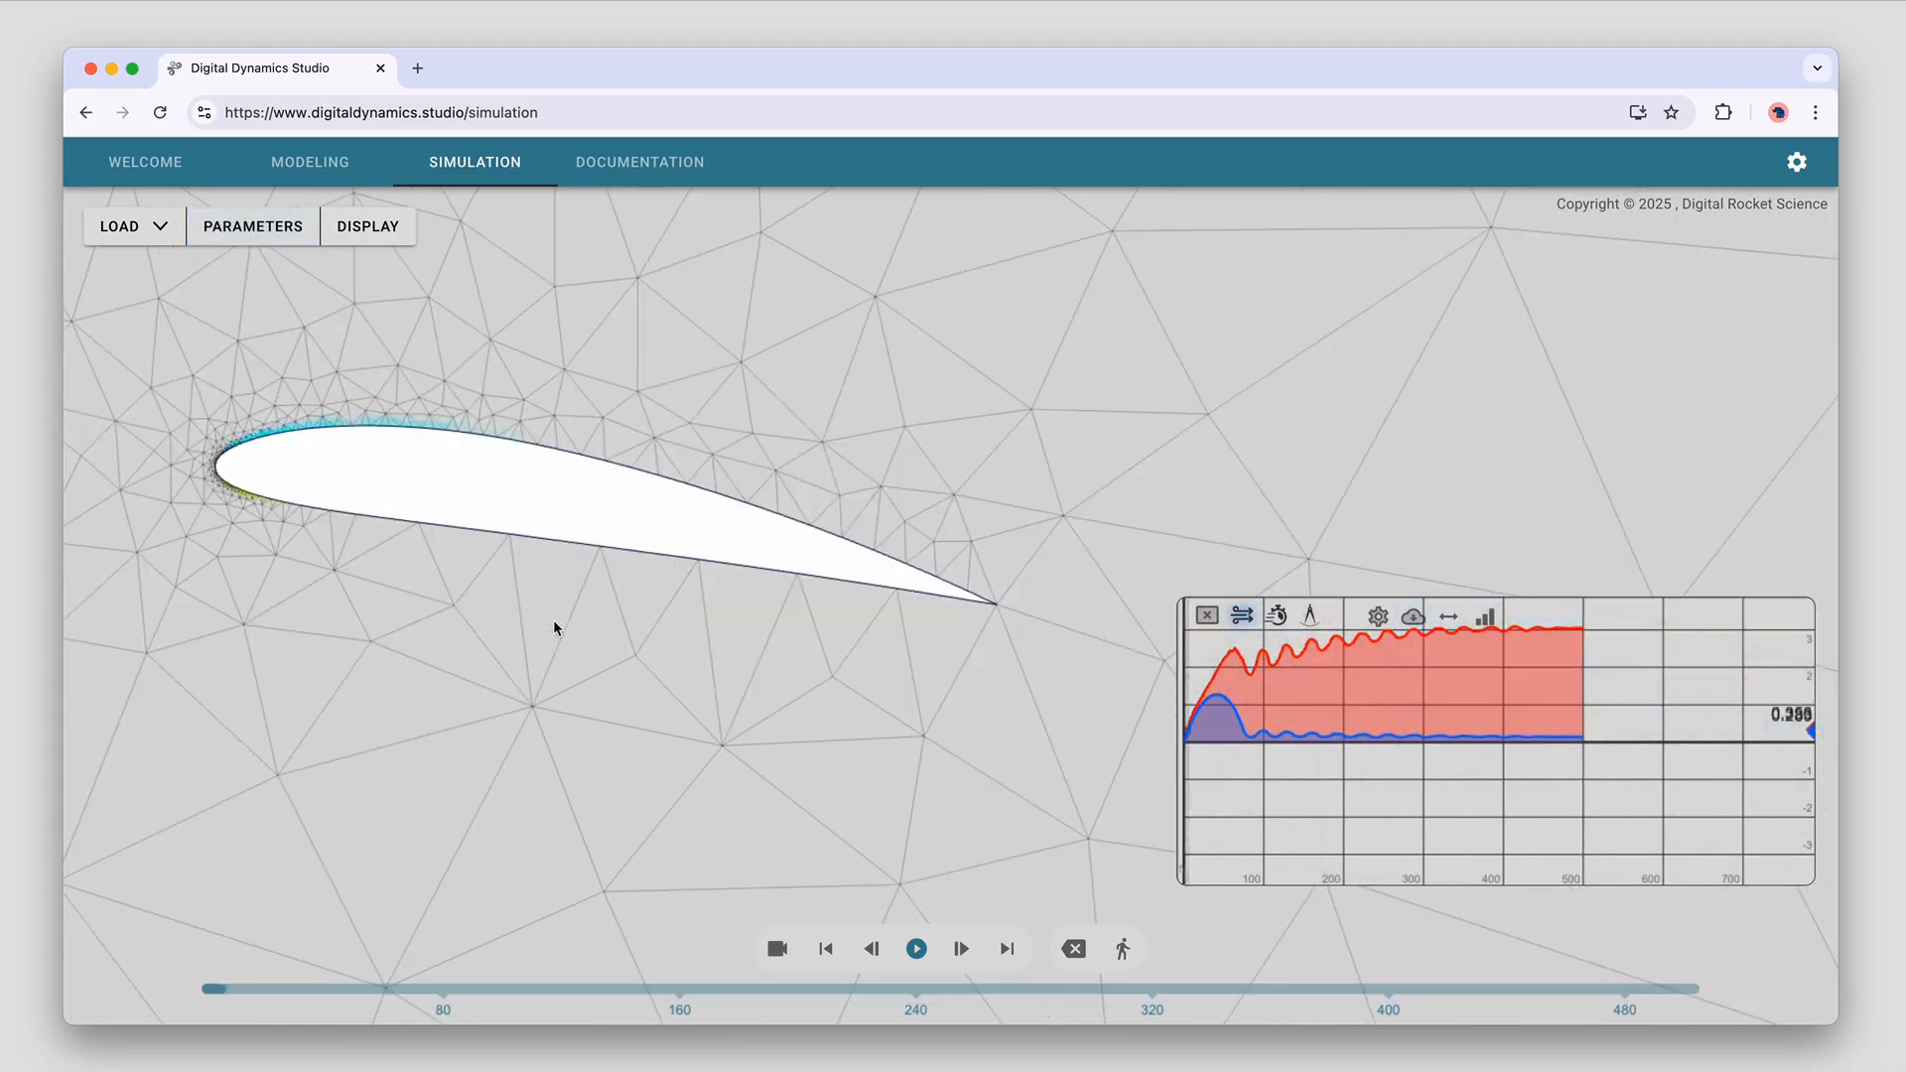
{"action": "scroll", "coordinate": [692, 684], "scroll_direction": "up", "scroll_amount": 5}
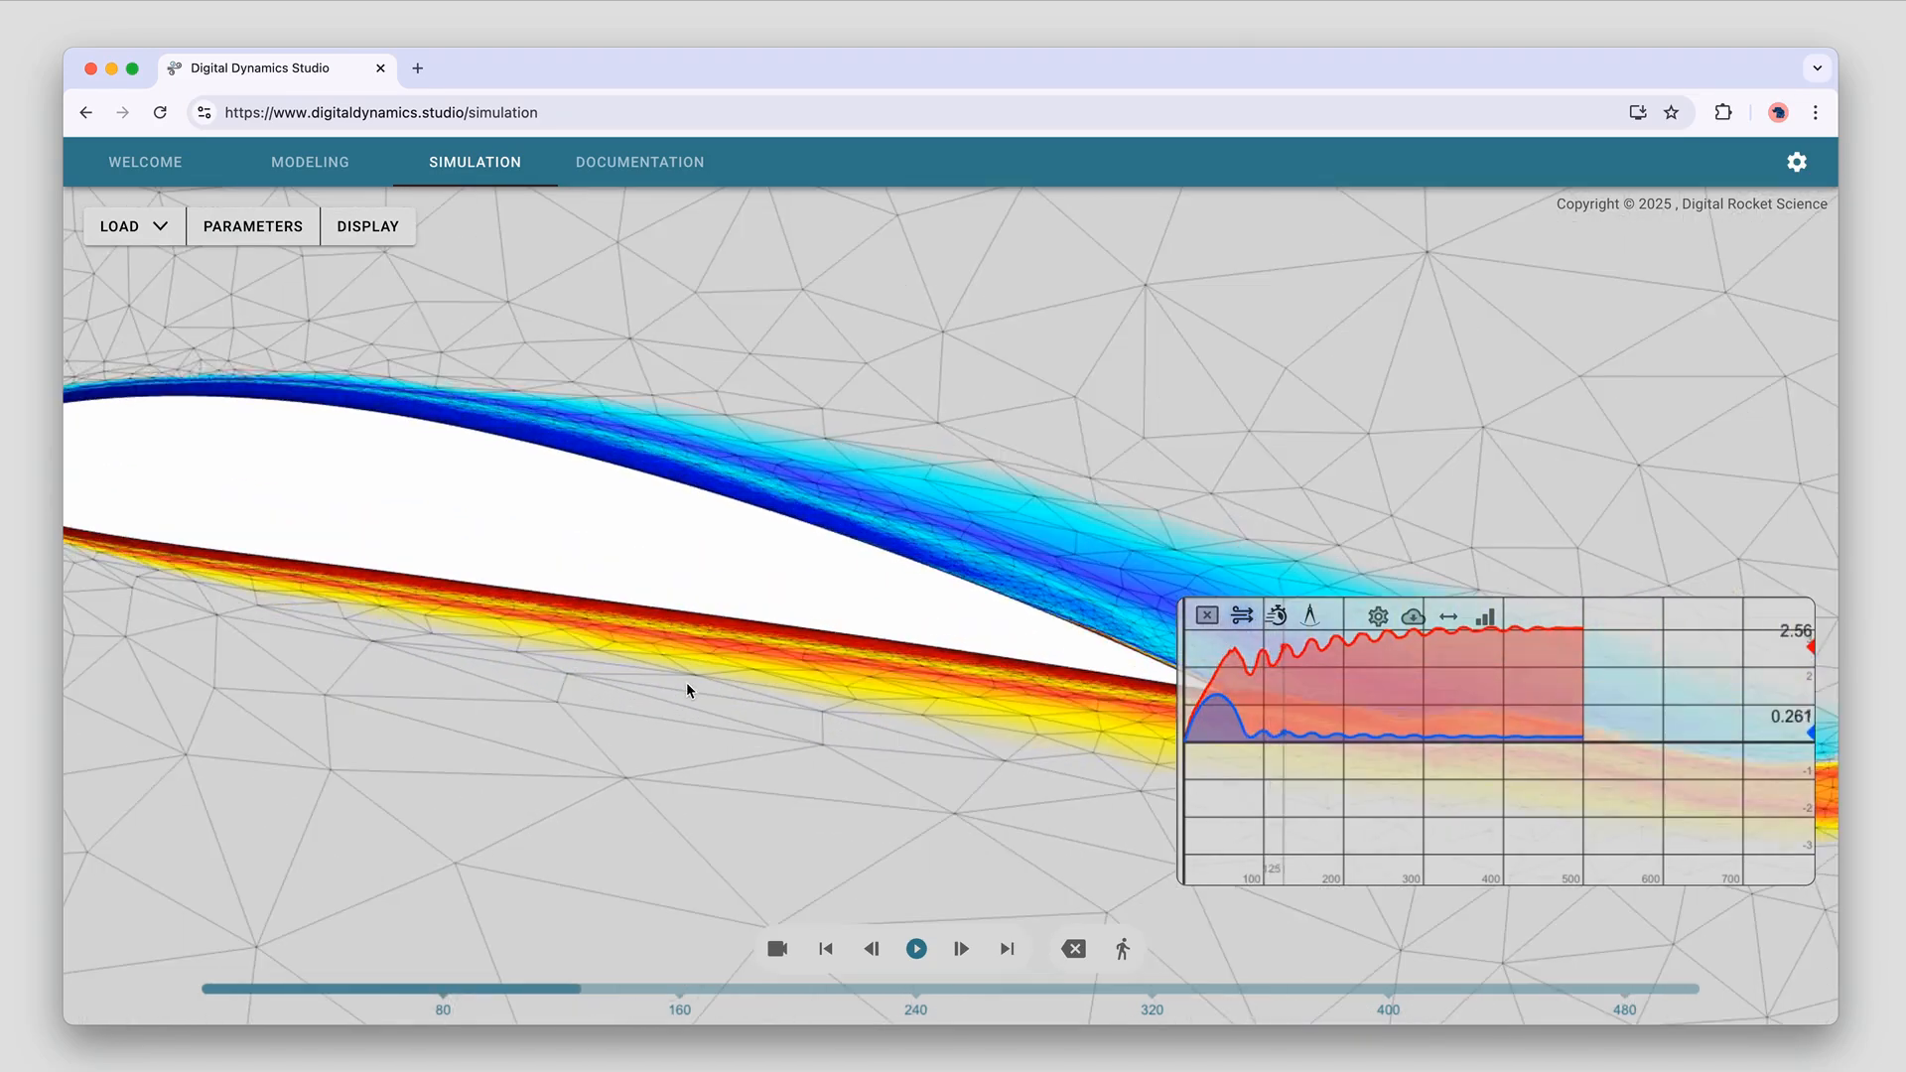
{"action": "left_click_drag", "start_coordinate": [521, 425], "coordinate": [616, 378]}
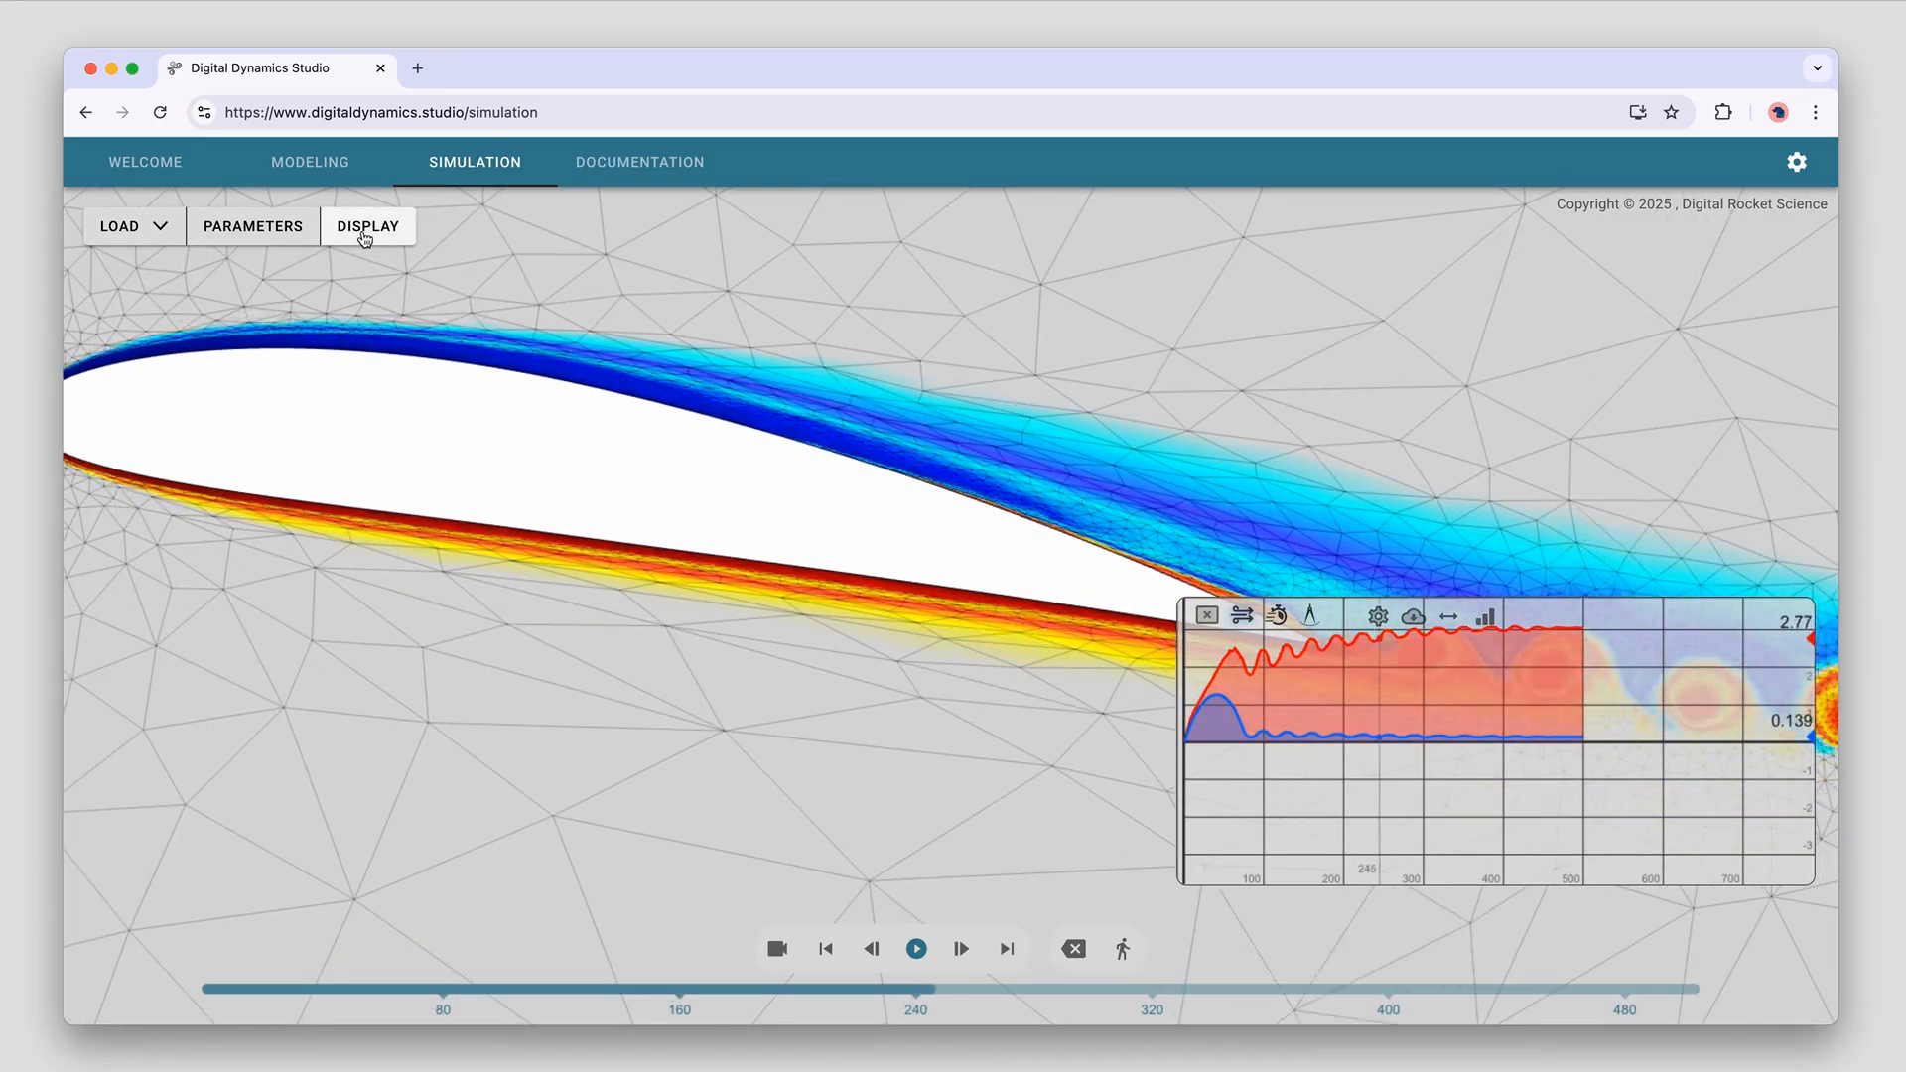
{"action": "left_click", "coordinate": [369, 230]}
{"action": "left_click", "coordinate": [127, 505]}
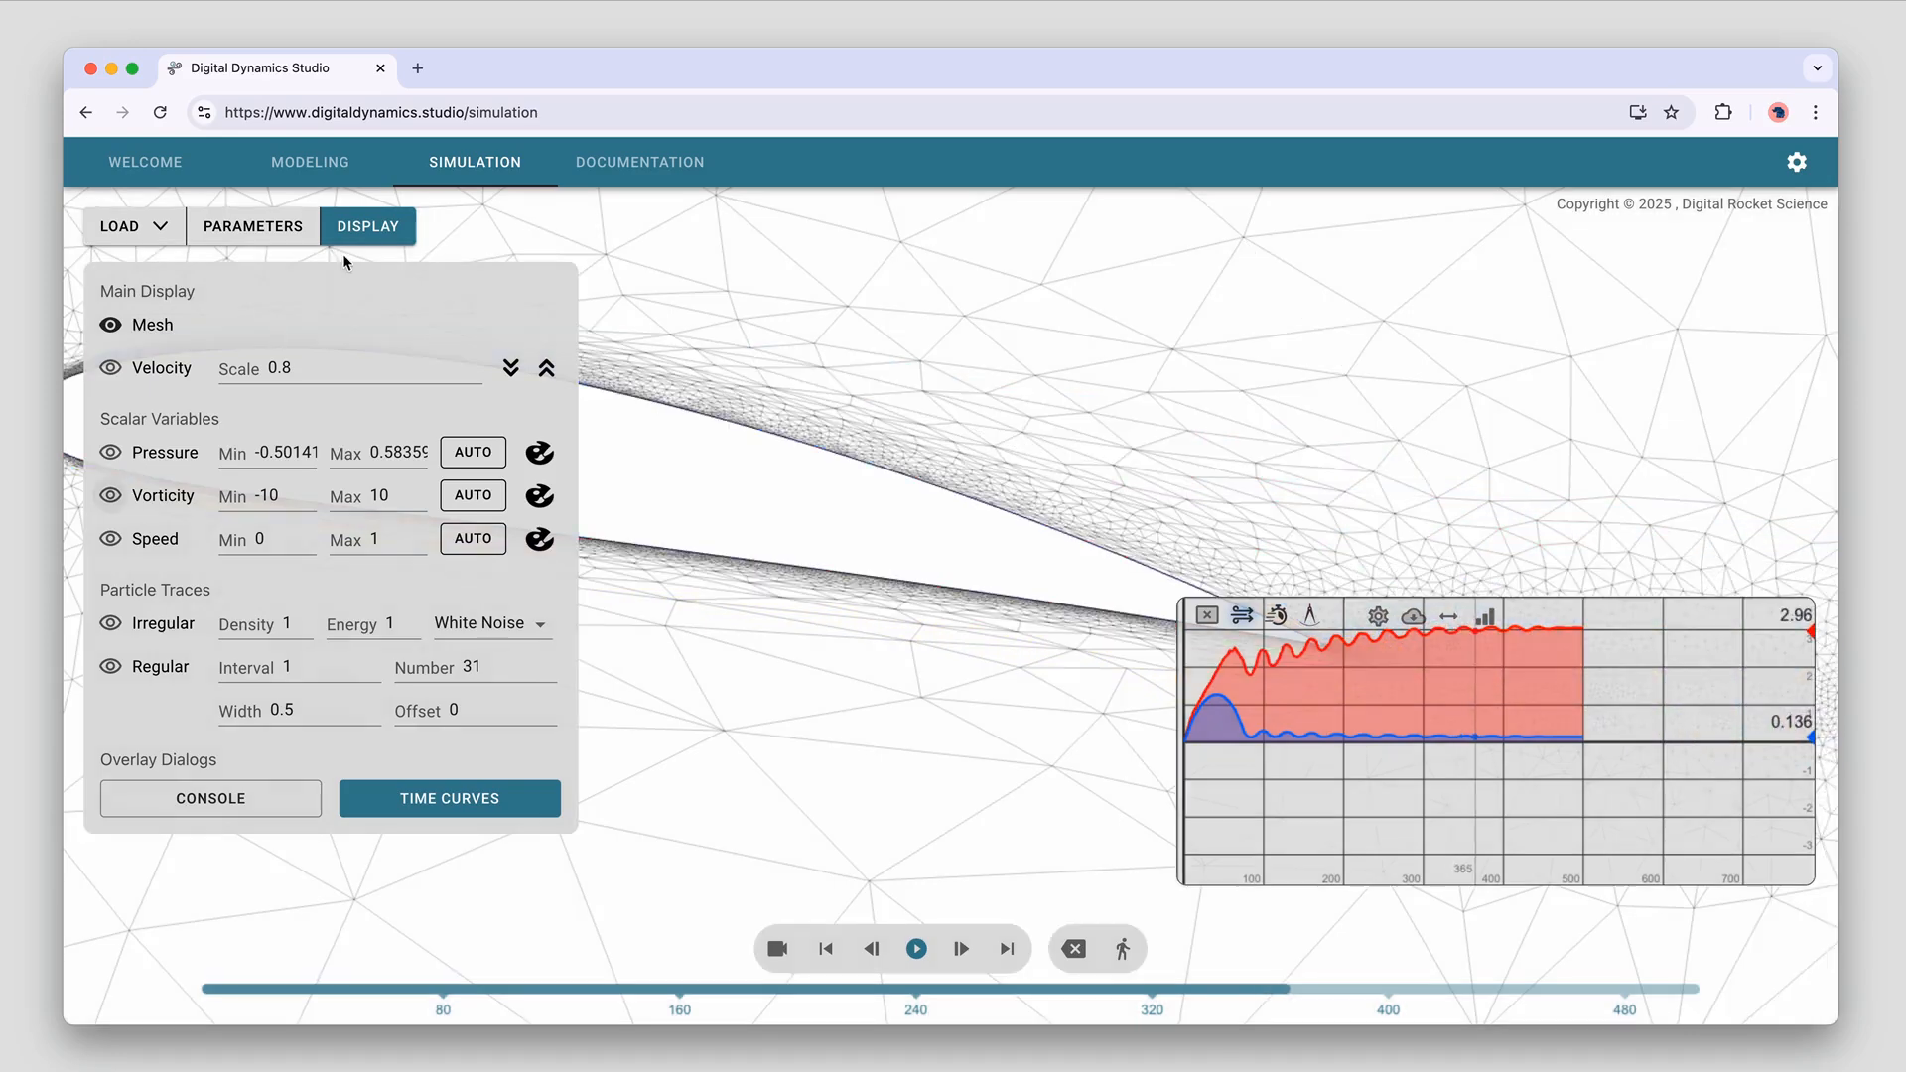
{"action": "left_click", "coordinate": [373, 238]}
Reframe the whole airfoil and switch the chart to the convergence history curve
{"action": "scroll", "coordinate": [609, 702], "scroll_direction": "down", "scroll_amount": 5}
{"action": "left_click_drag", "start_coordinate": [647, 664], "coordinate": [456, 626]}
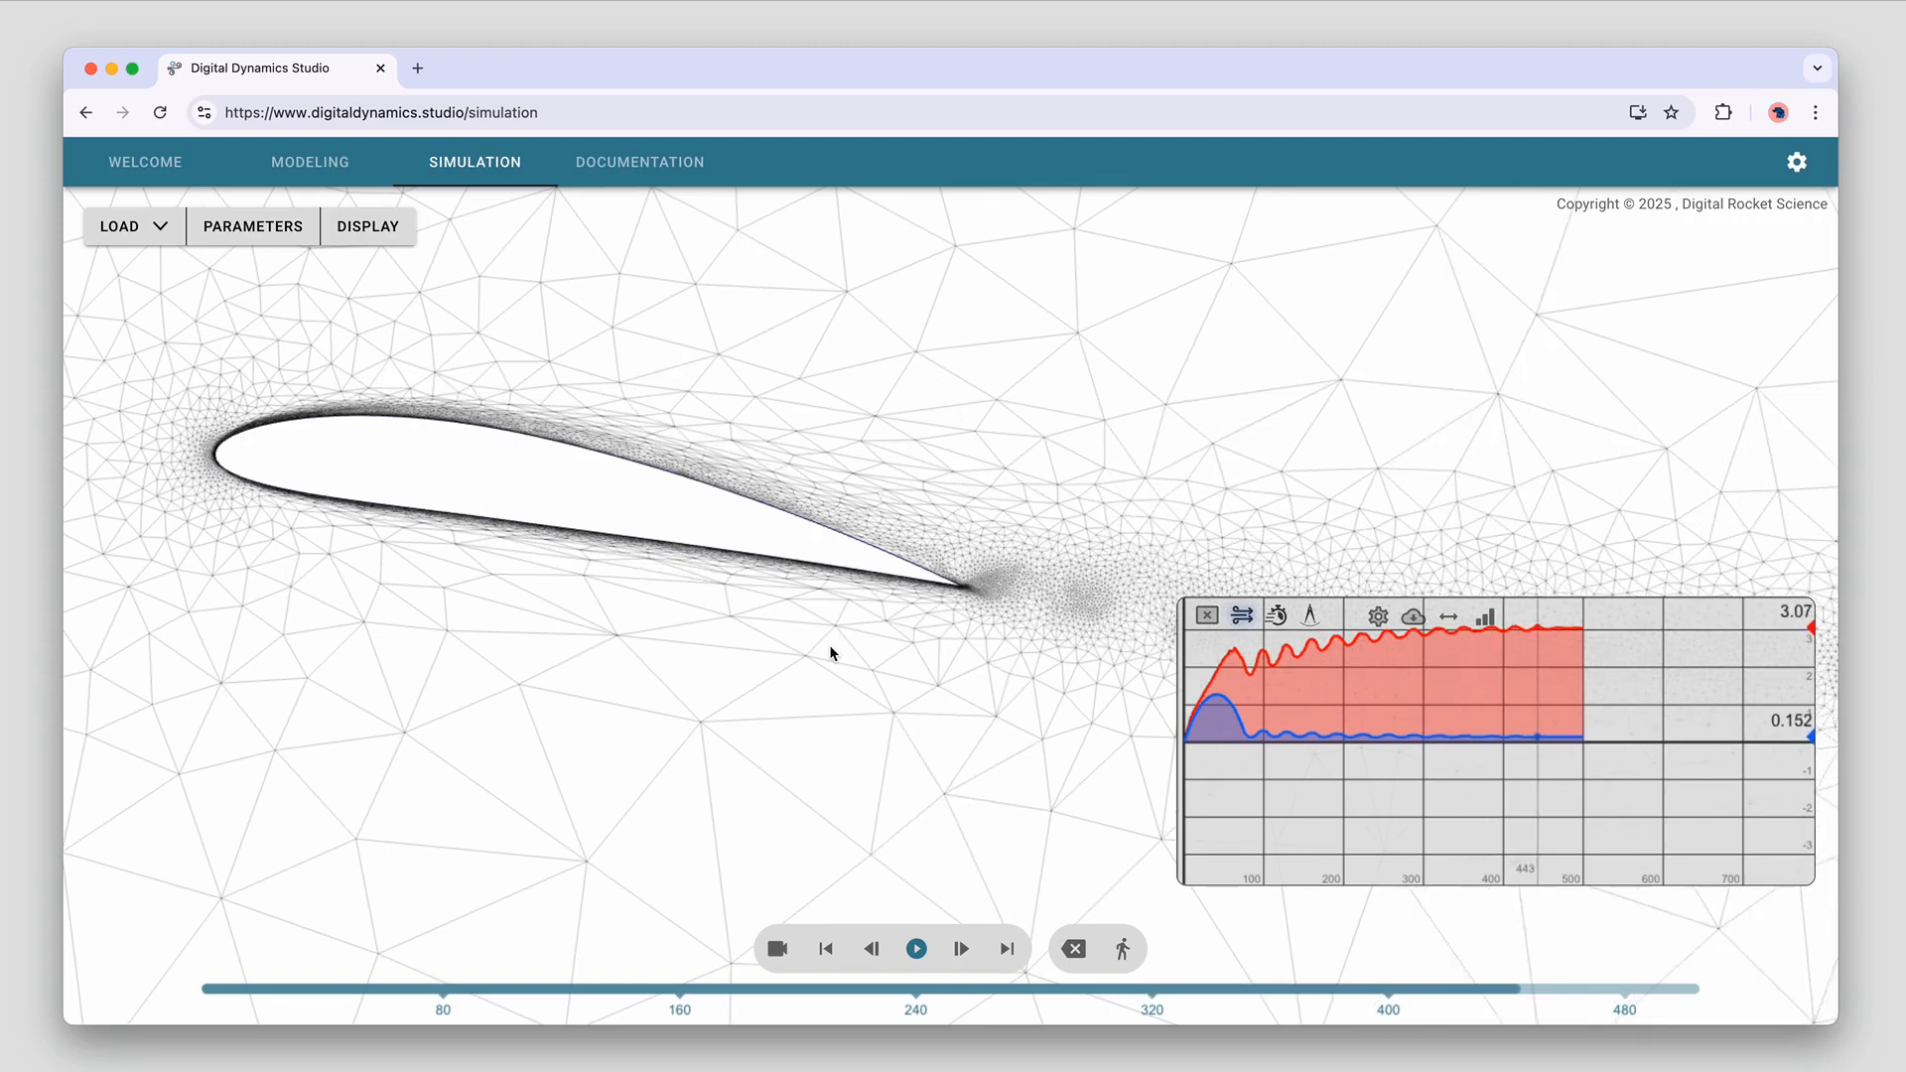
{"action": "left_click", "coordinate": [1278, 615]}
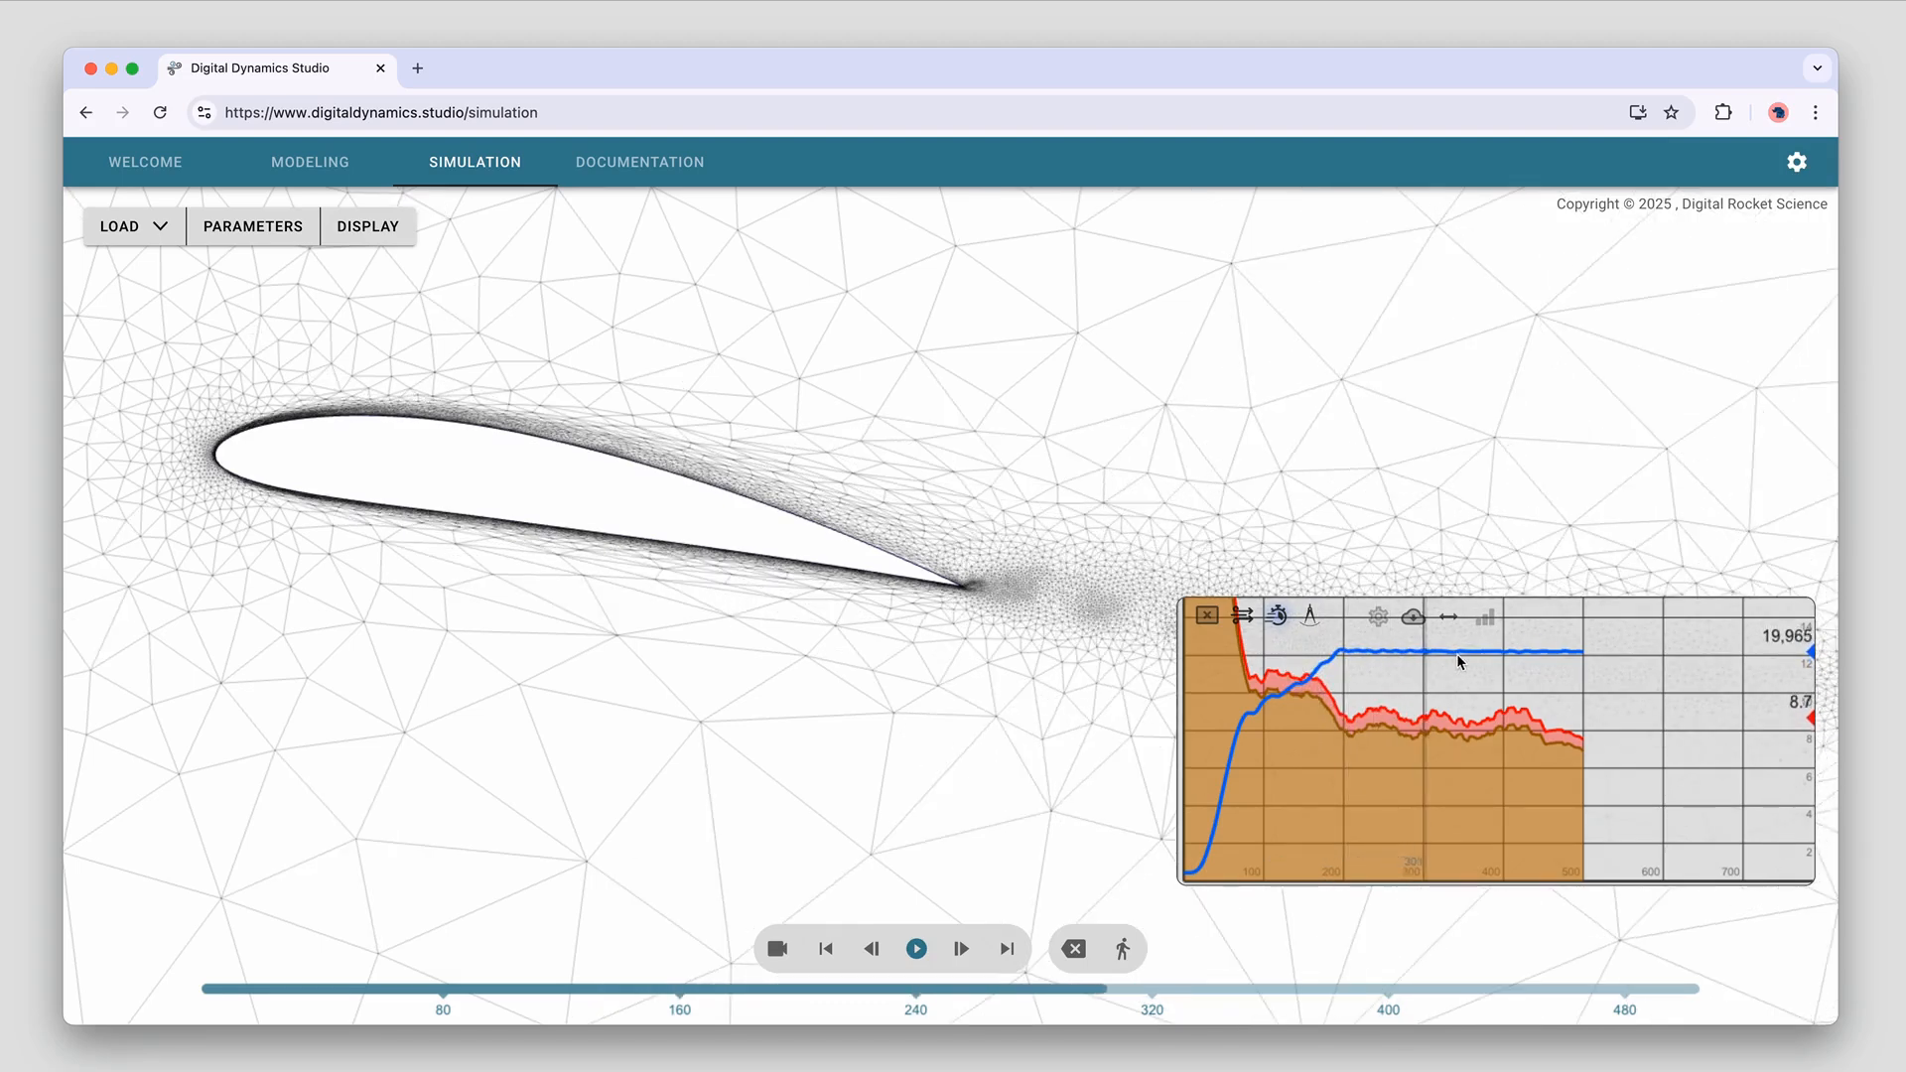
Review the velocity boundary conditions and advanced parameters, then close the parameters and time-curve chart
{"action": "left_click", "coordinate": [253, 226]}
{"action": "left_click", "coordinate": [270, 428]}
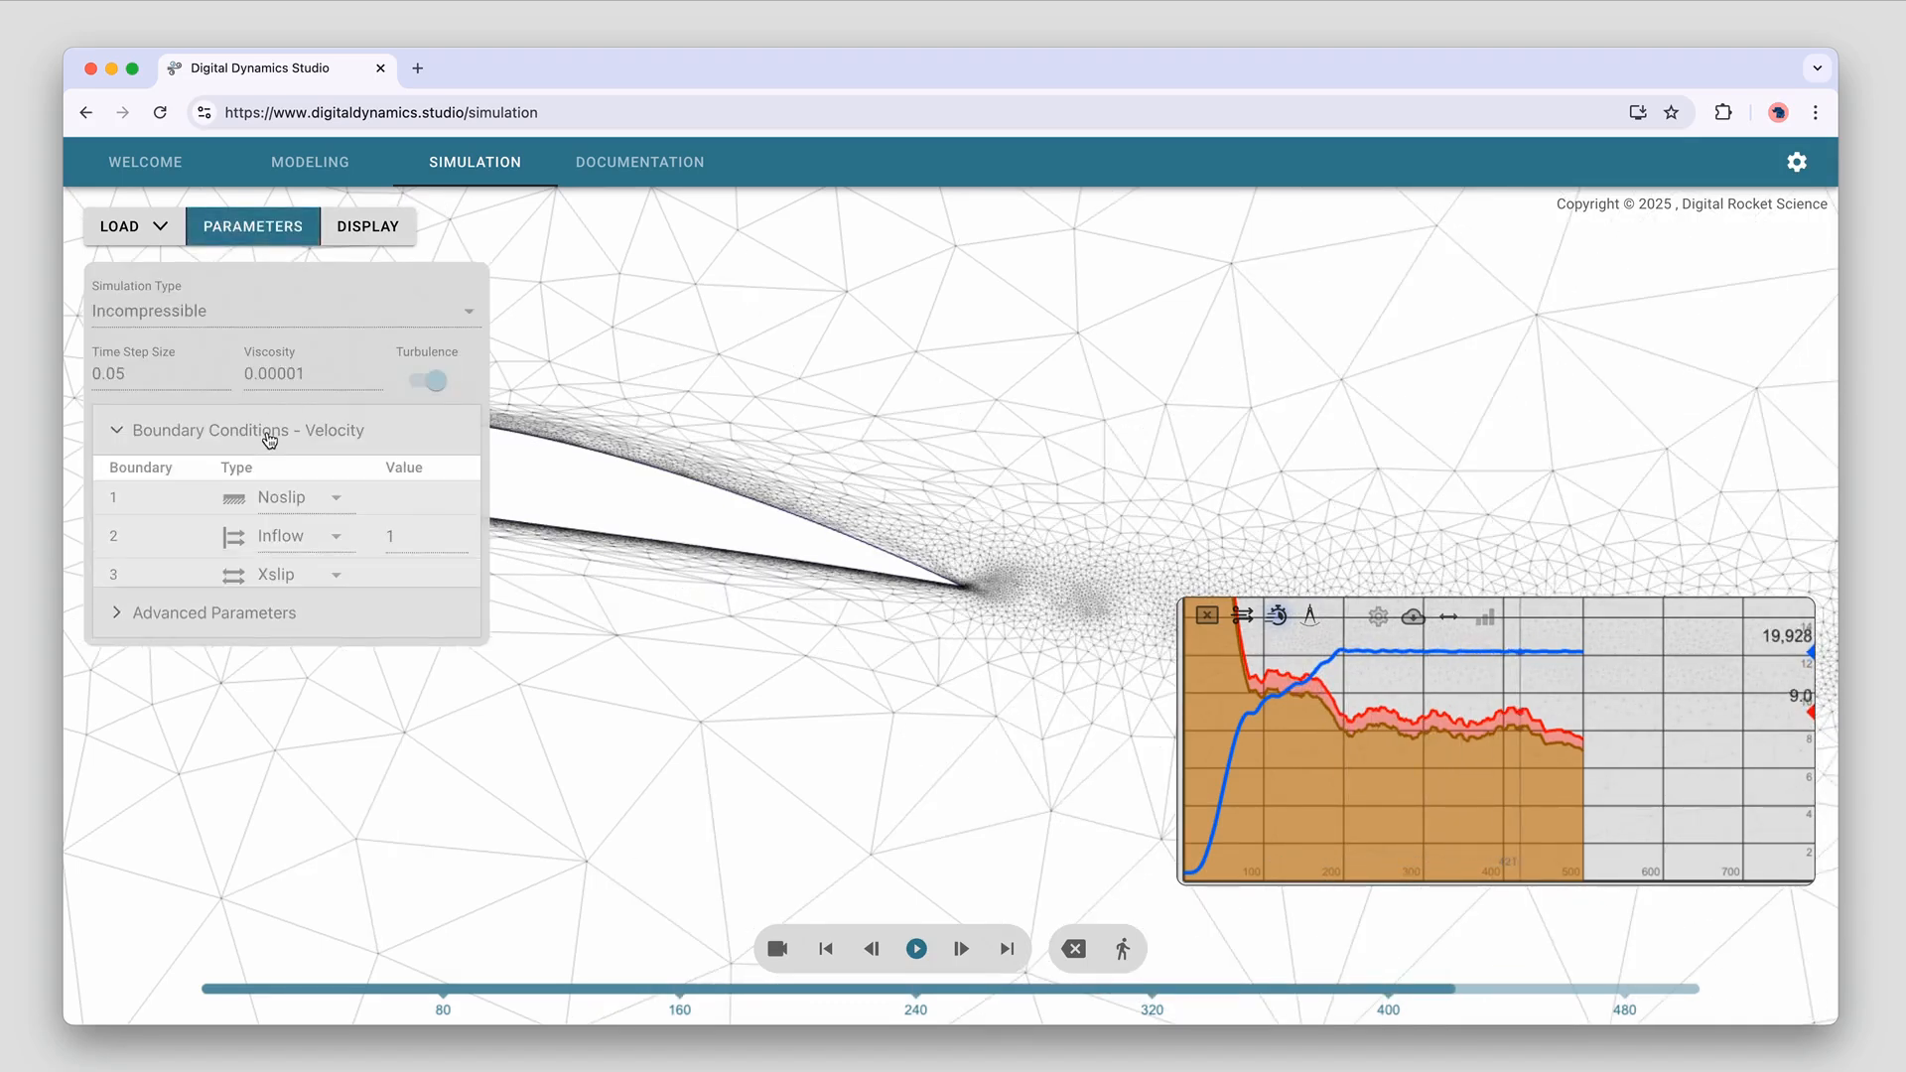
{"action": "left_click", "coordinate": [314, 647]}
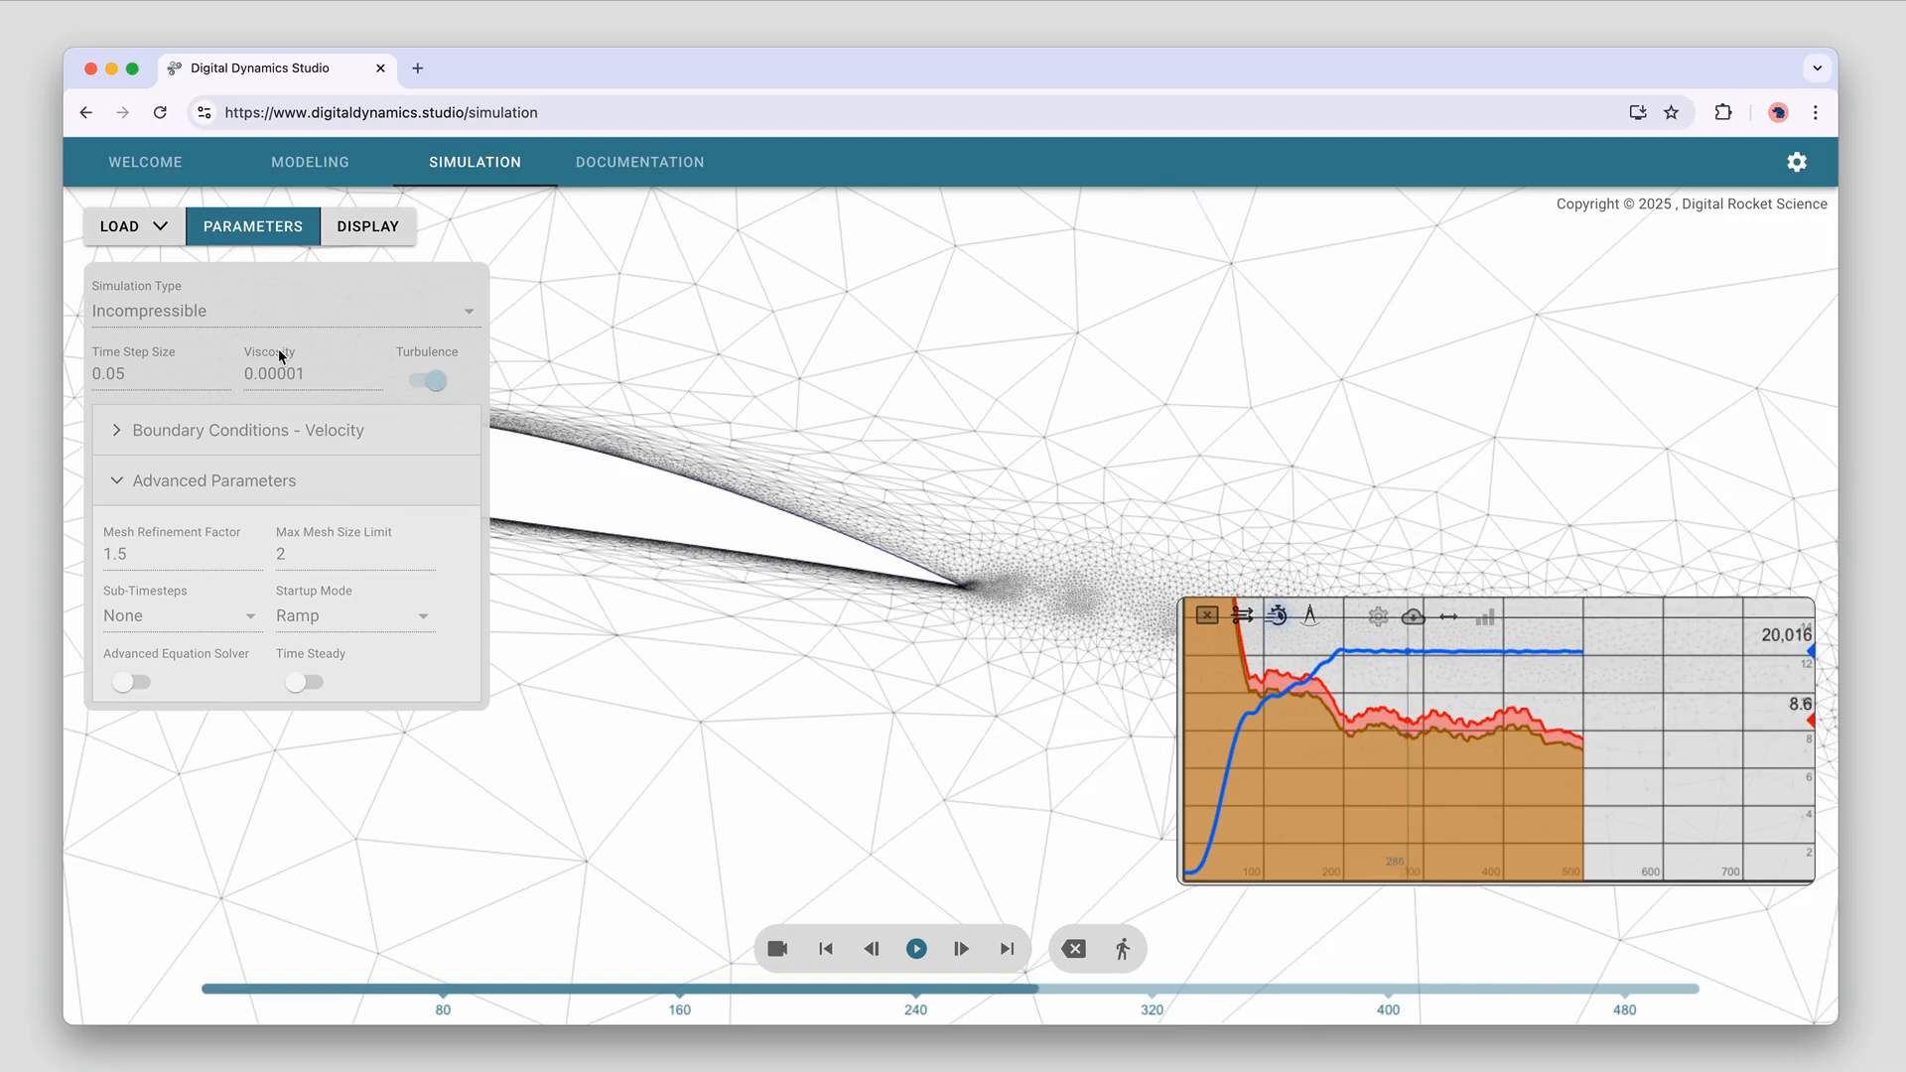
{"action": "left_click", "coordinate": [271, 483]}
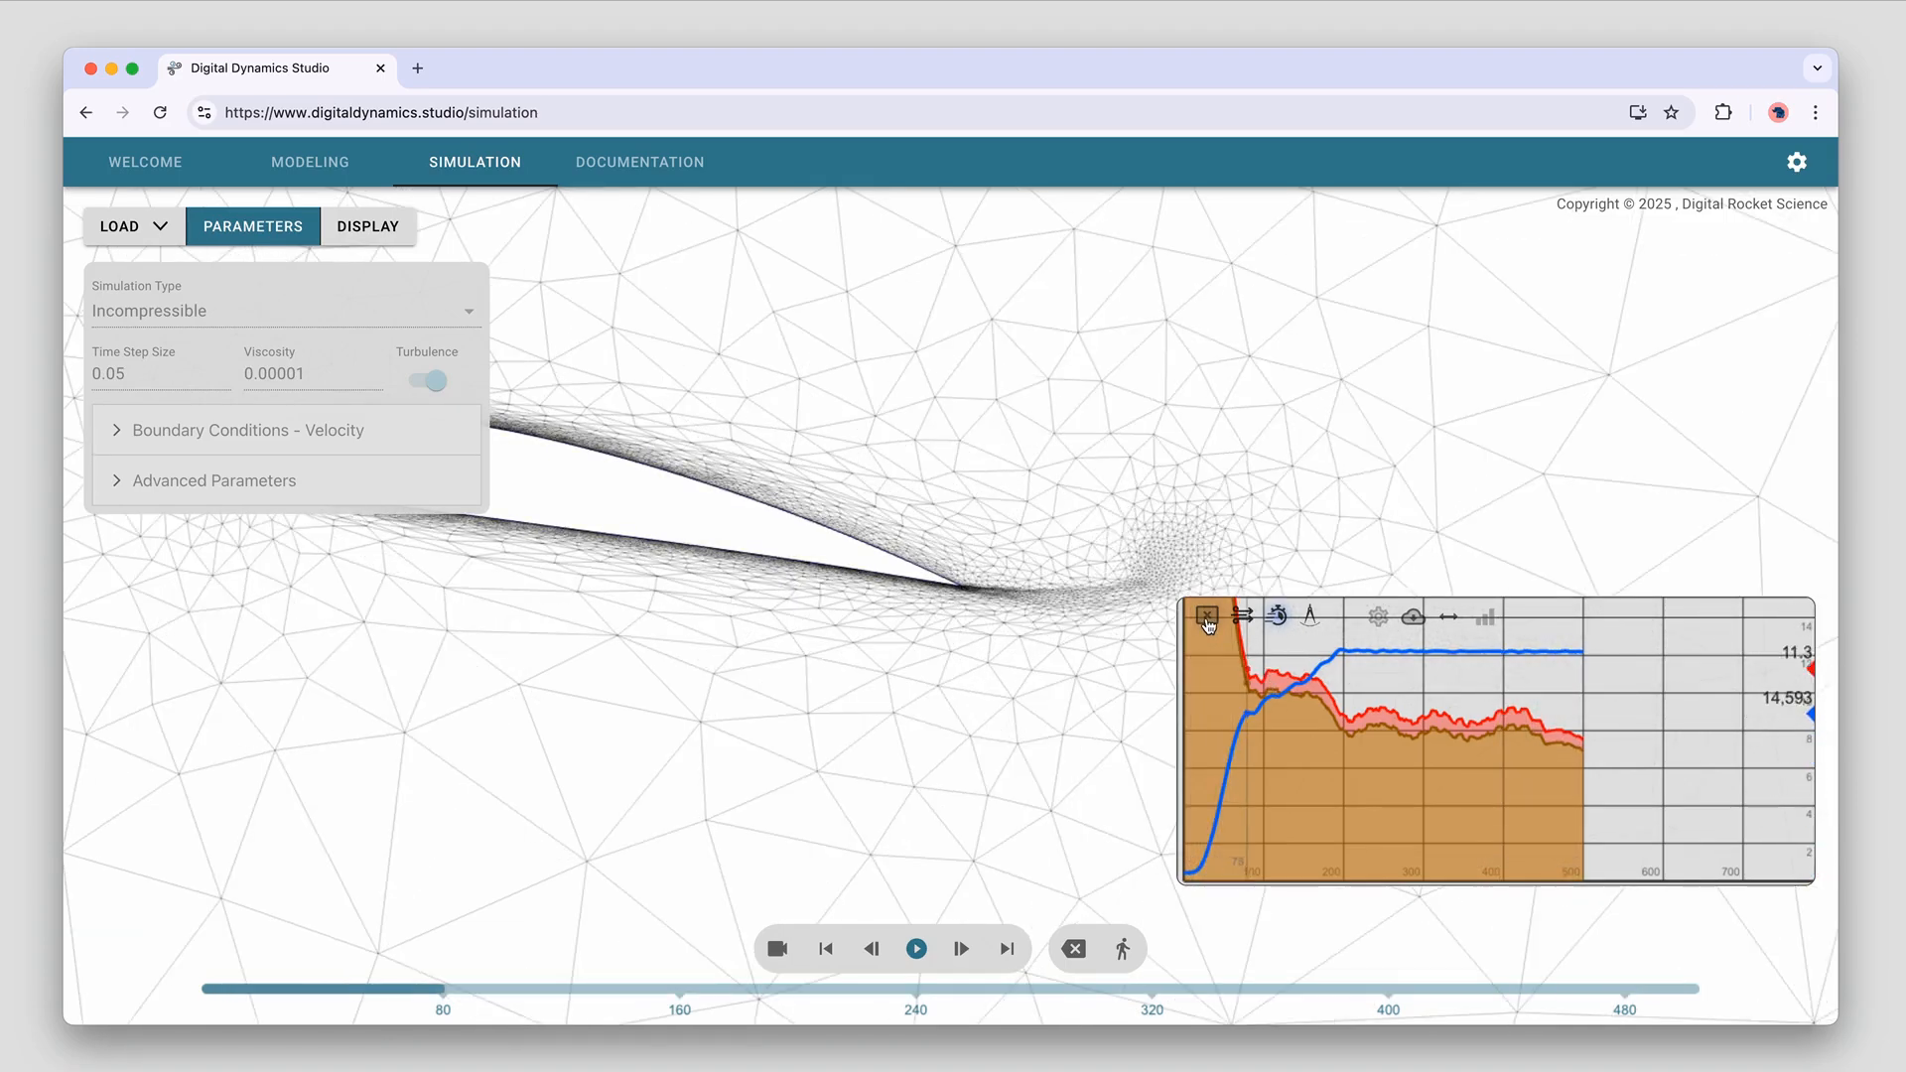
{"action": "left_click", "coordinate": [257, 228]}
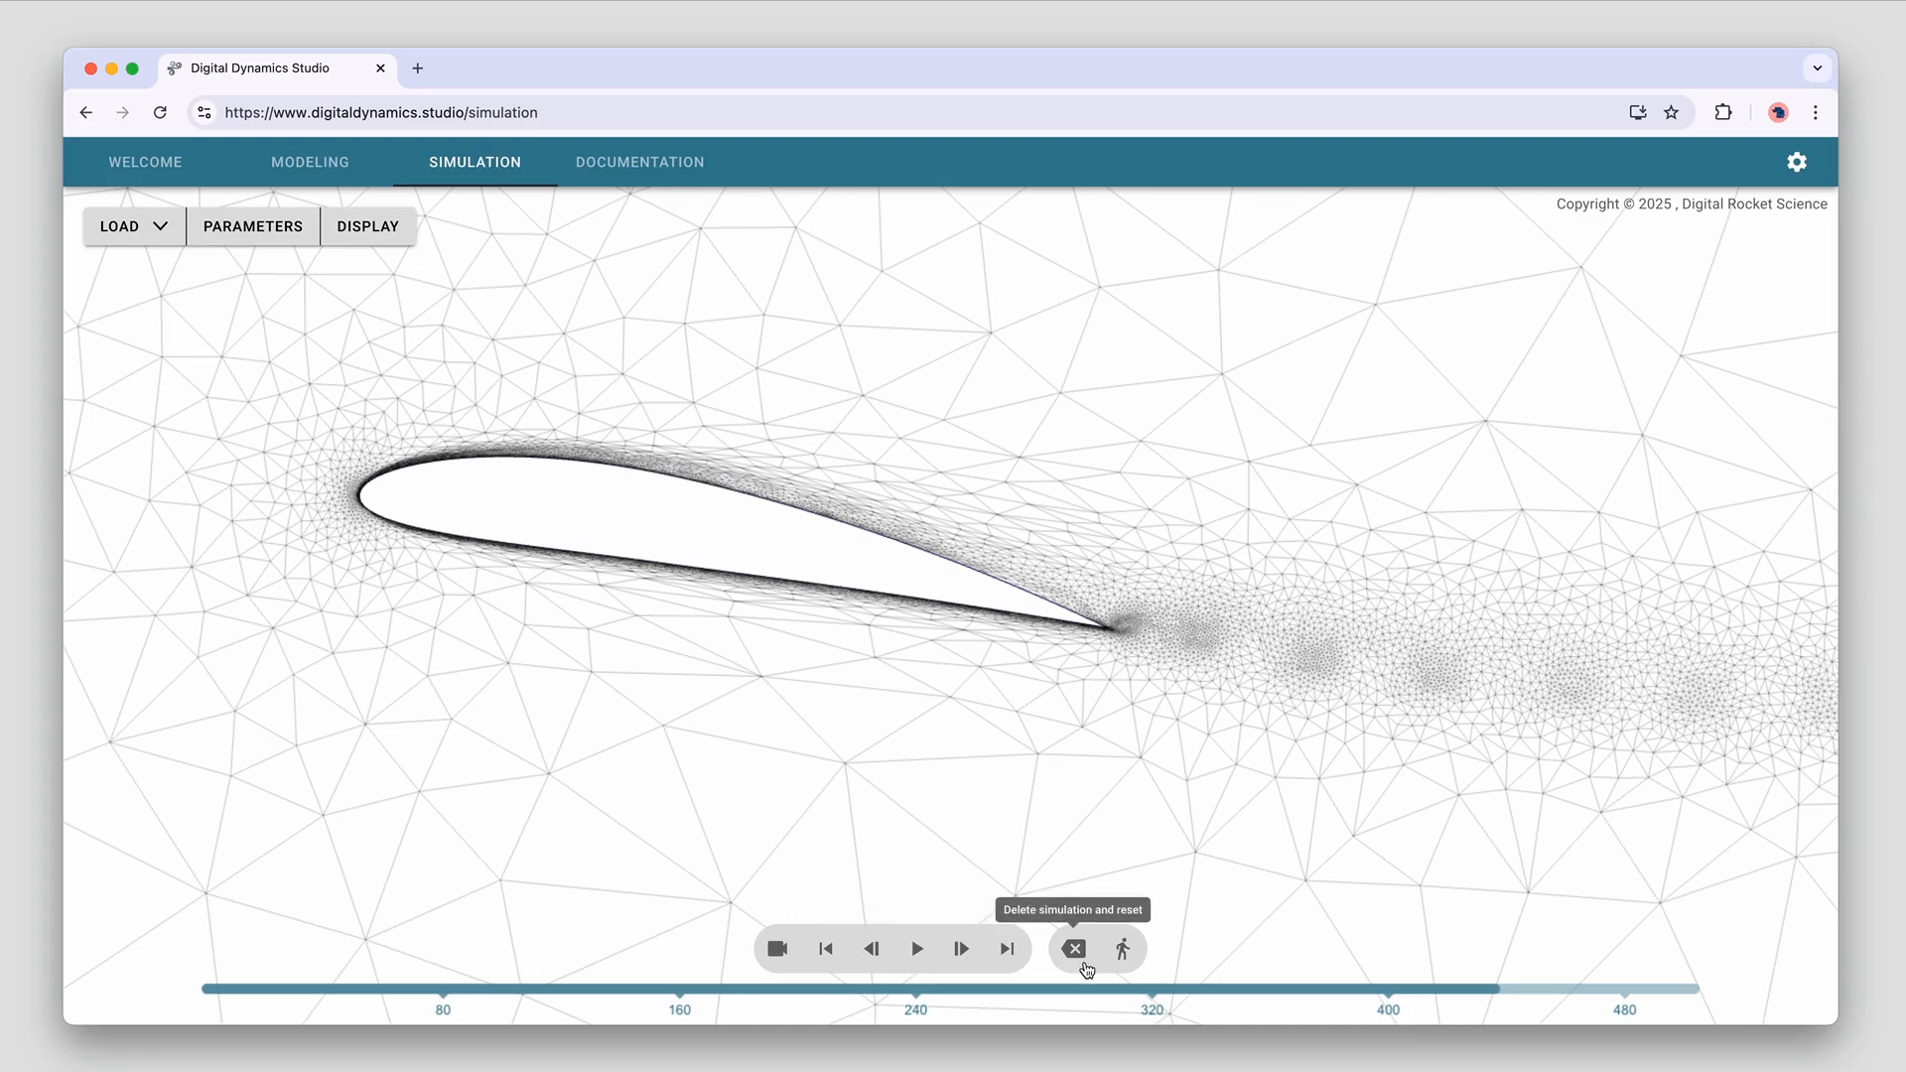
Delete and reset the simulation, then expand the velocity boundary conditions showing inflow 1
{"action": "left_click", "coordinate": [1075, 949]}
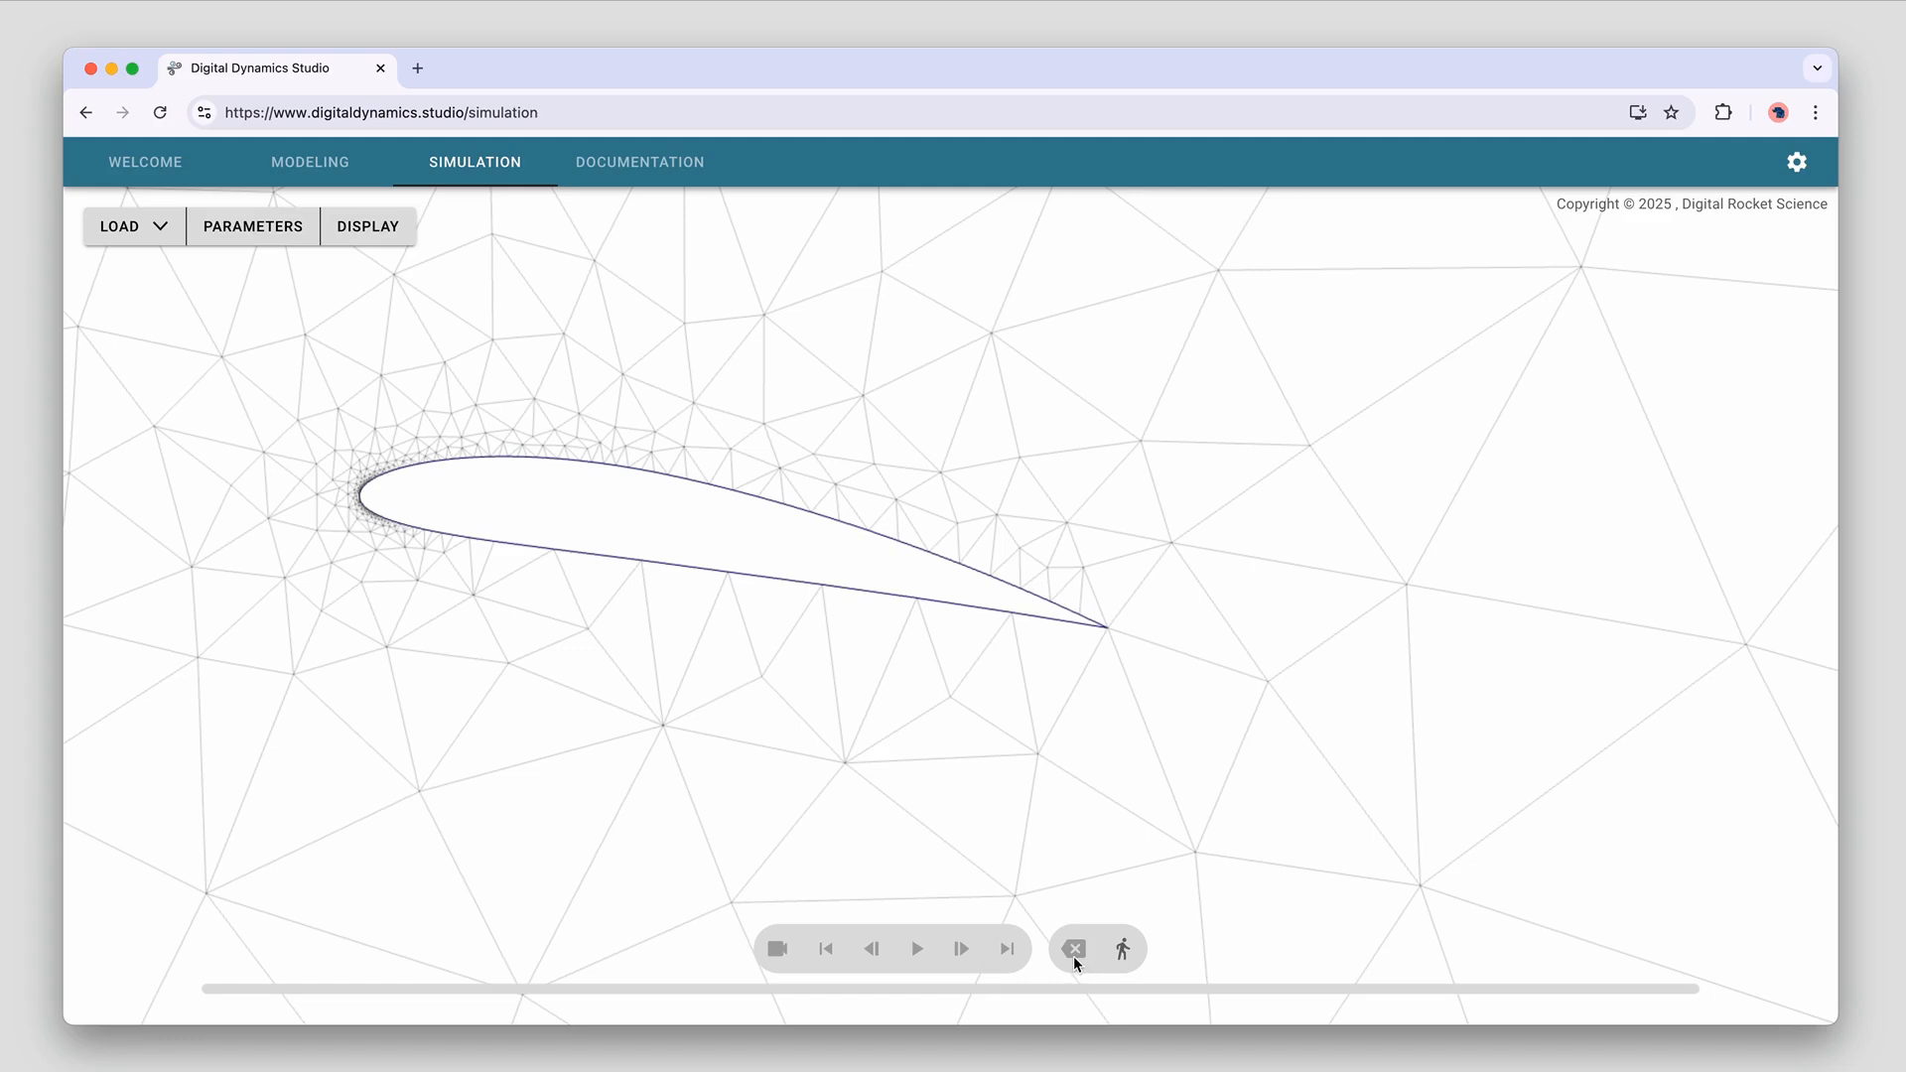
{"action": "left_click", "coordinate": [230, 235]}
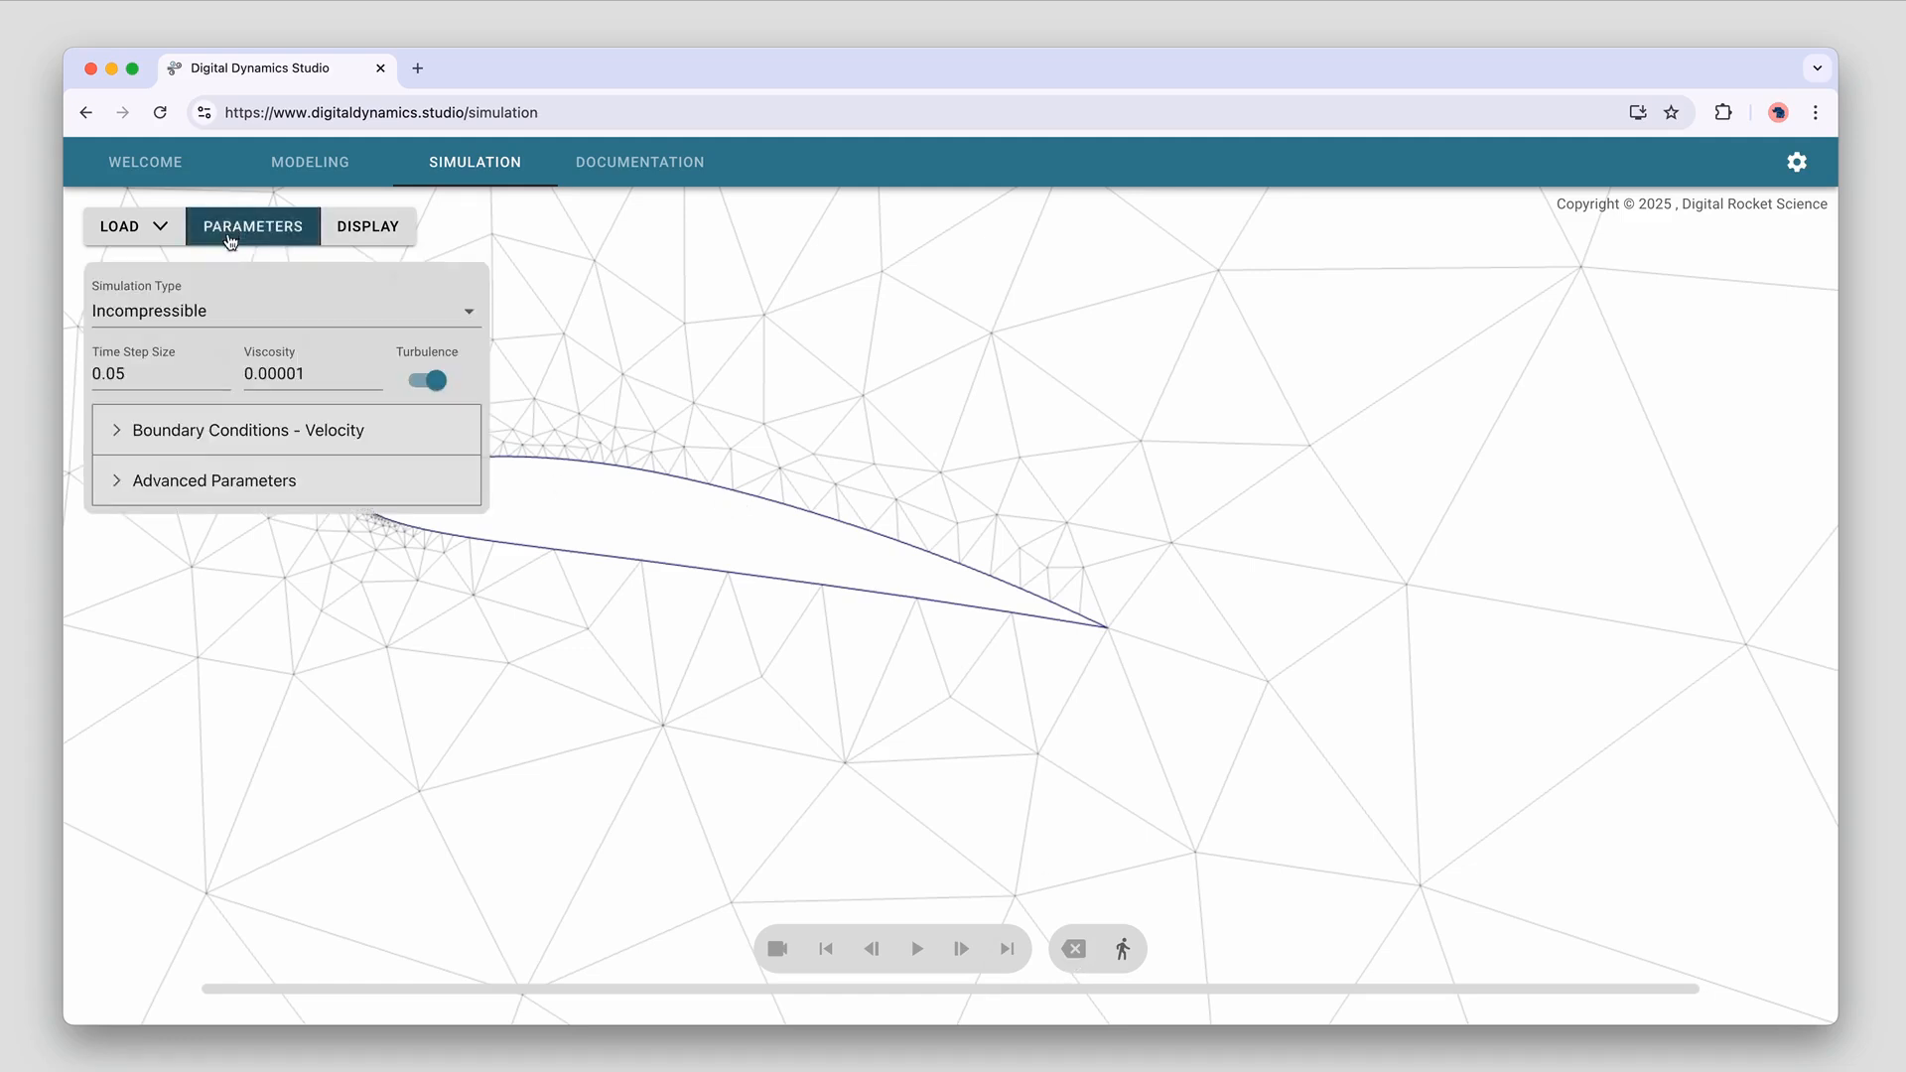
{"action": "left_click", "coordinate": [203, 429]}
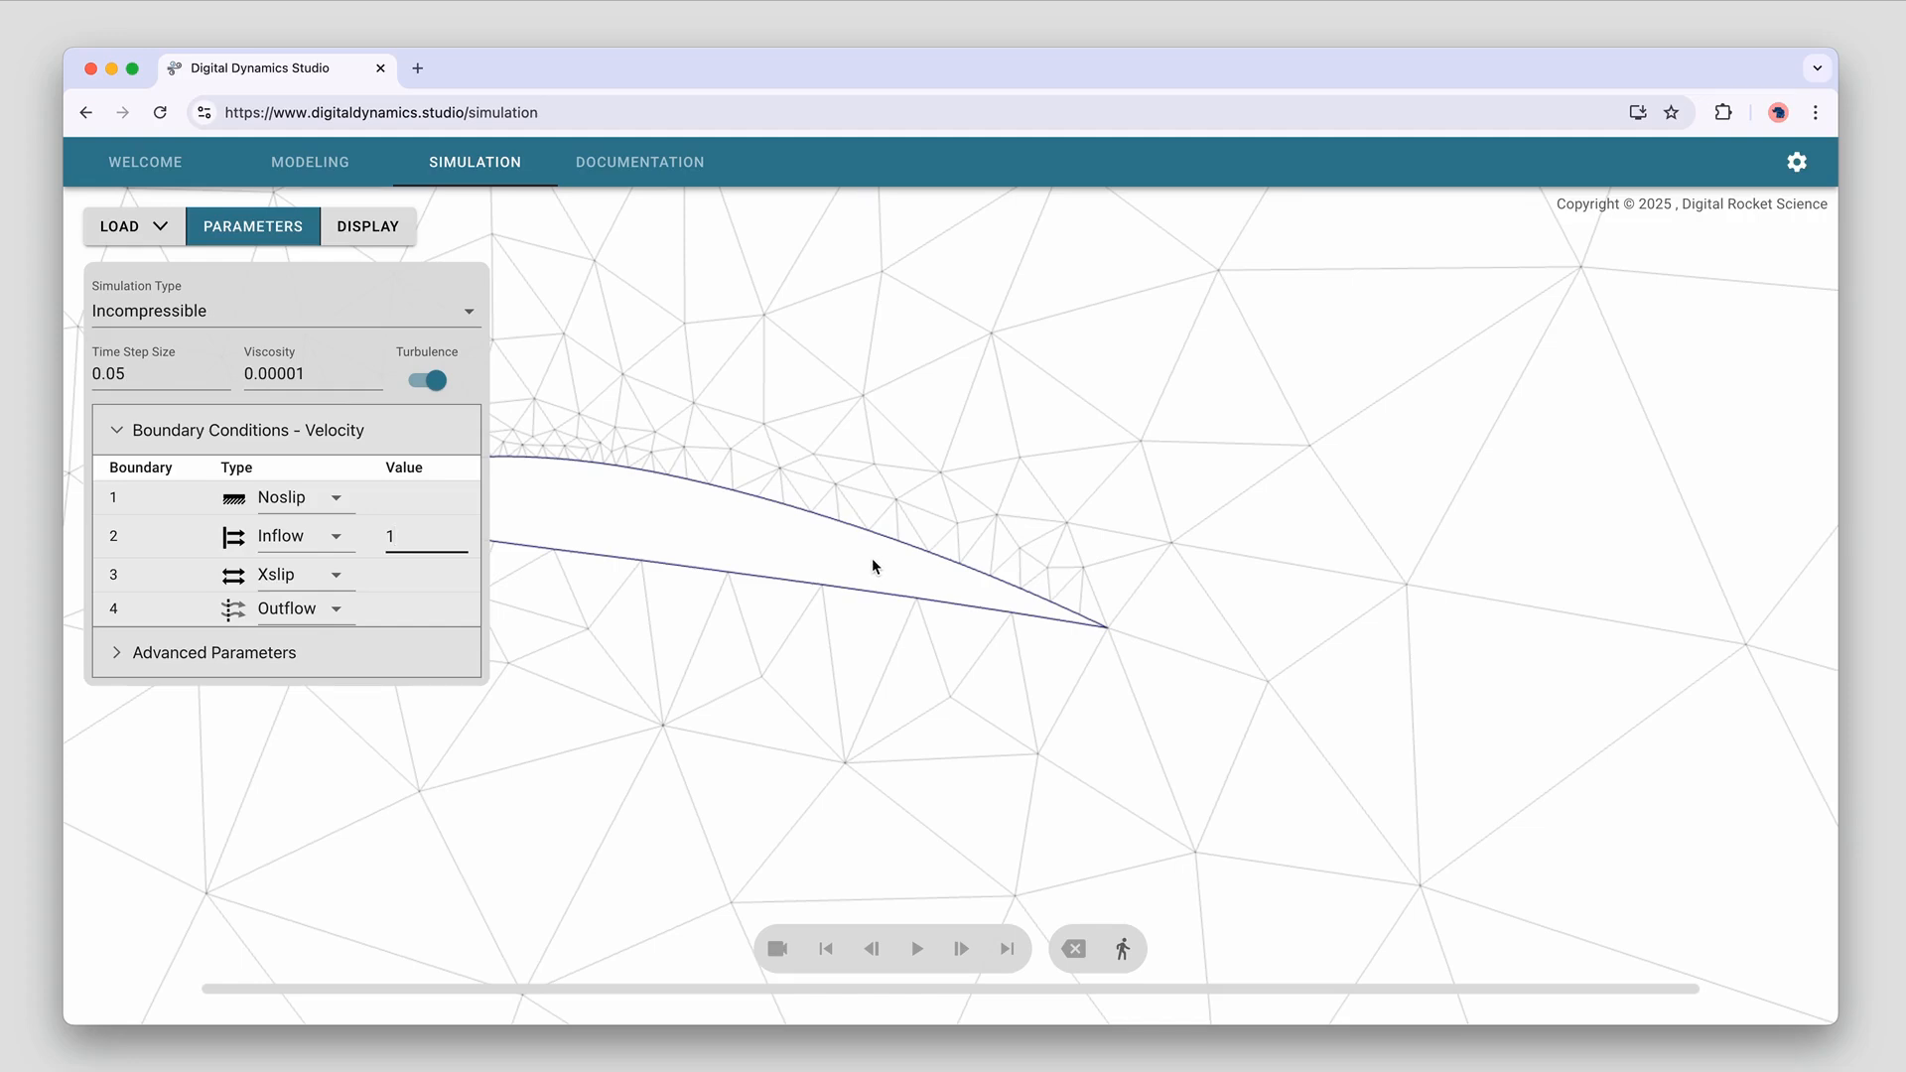
Change boundary 1's type from Noslip to Slip and centre the airfoil in view
{"action": "left_click", "coordinate": [283, 499]}
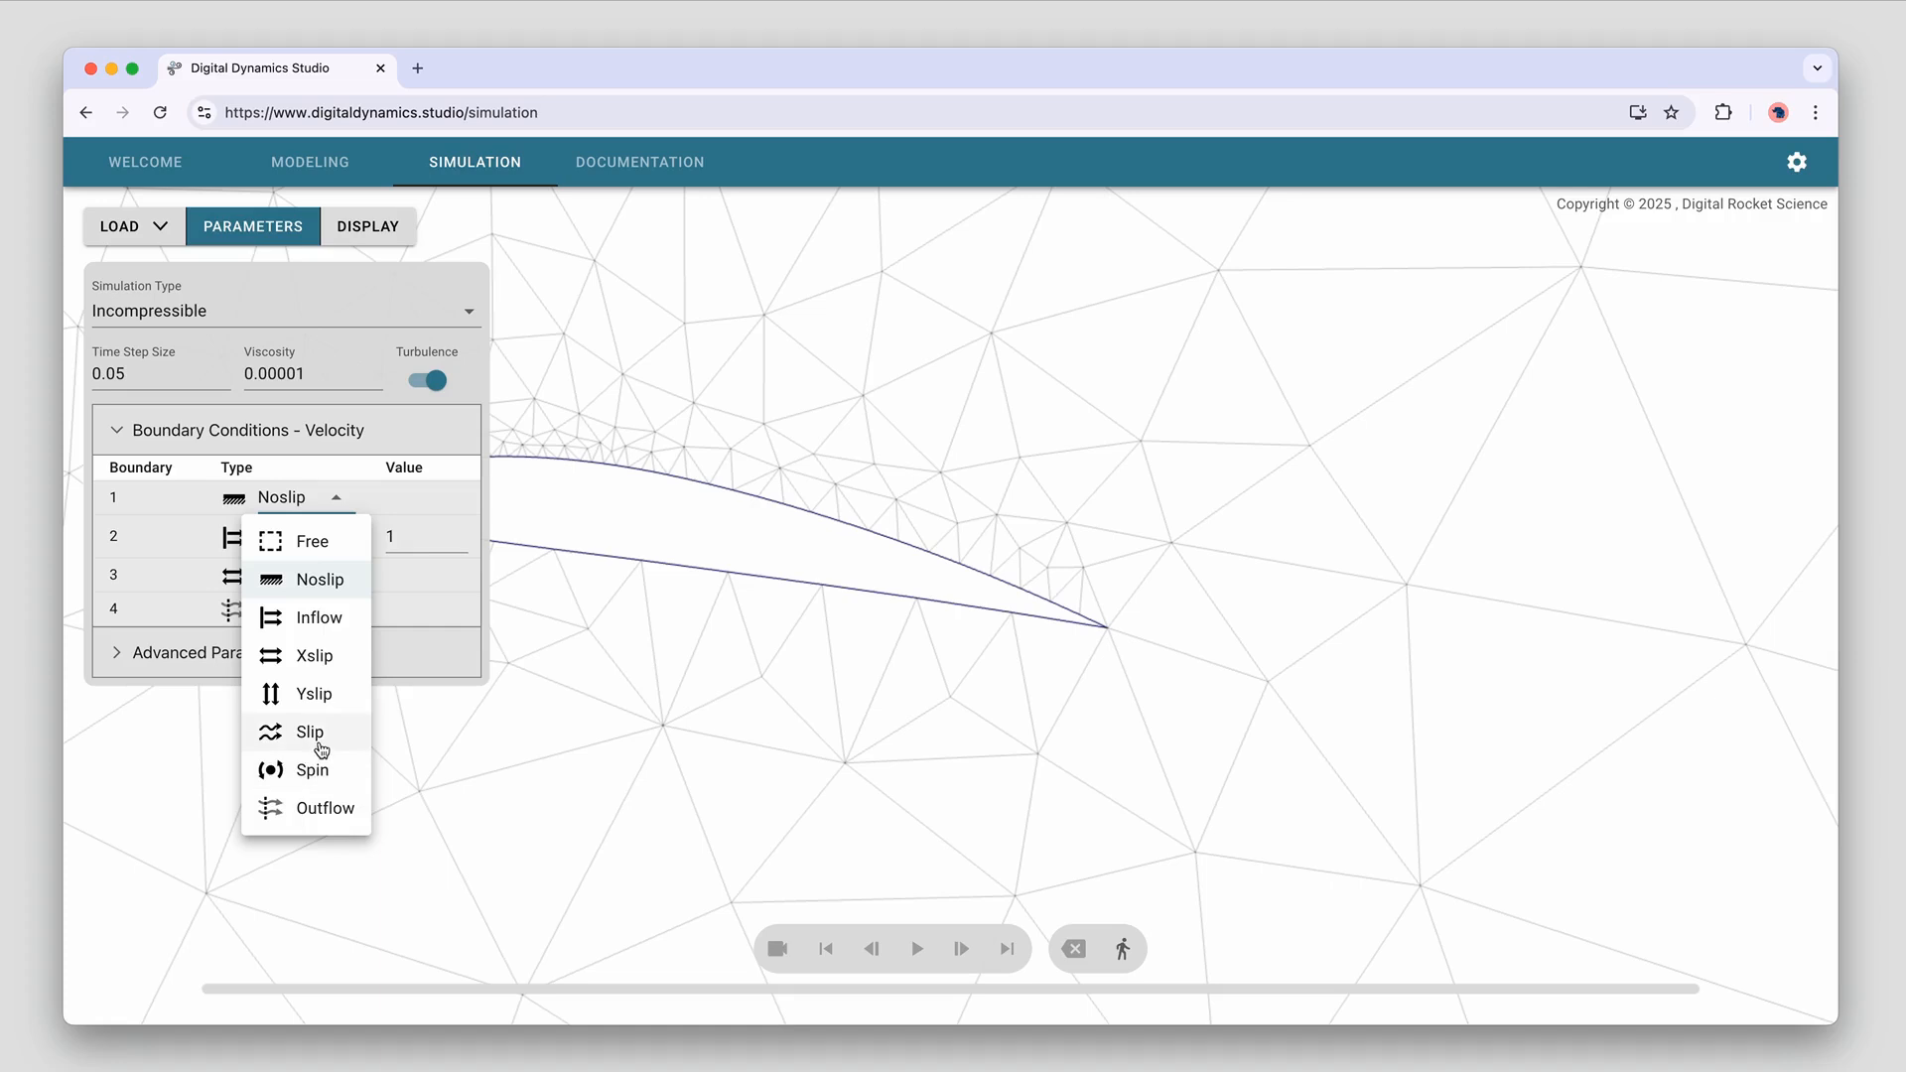
{"action": "left_click", "coordinate": [321, 747]}
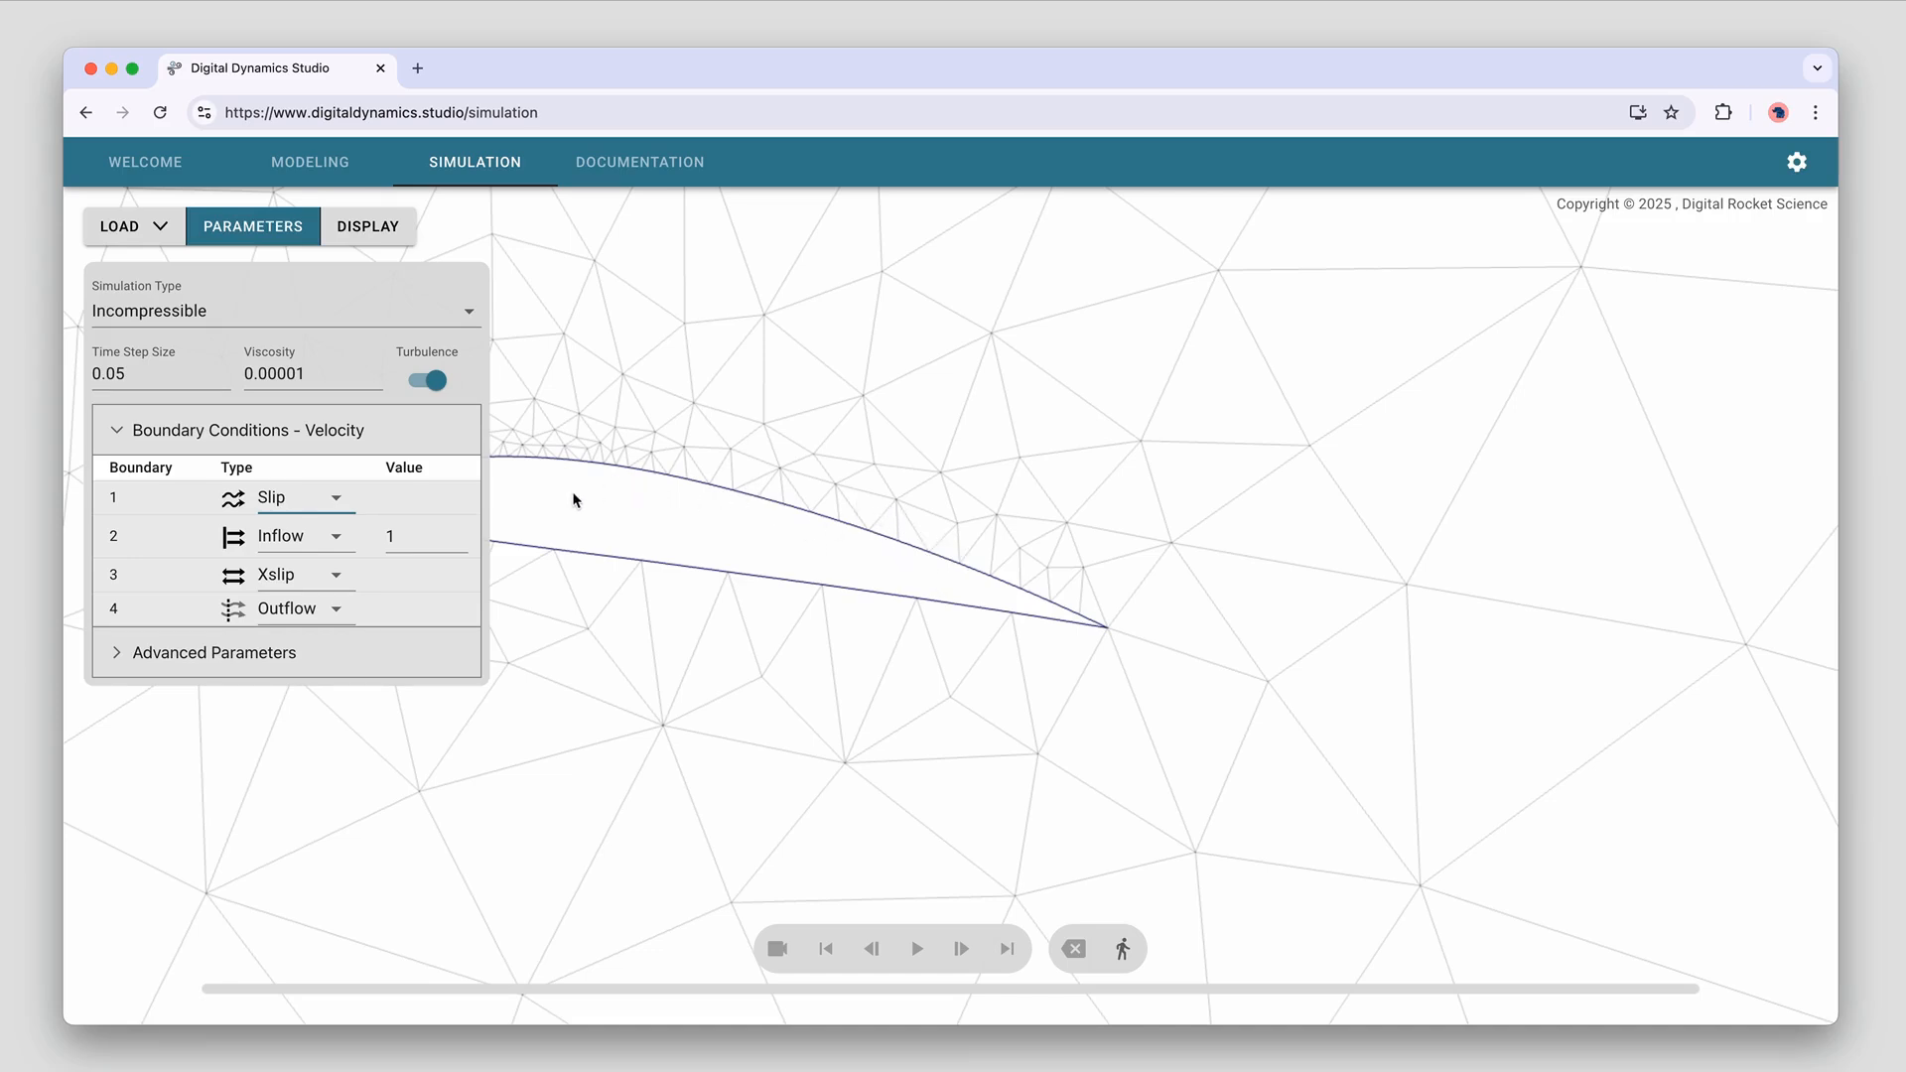
{"action": "left_click_drag", "start_coordinate": [646, 511], "coordinate": [924, 557]}
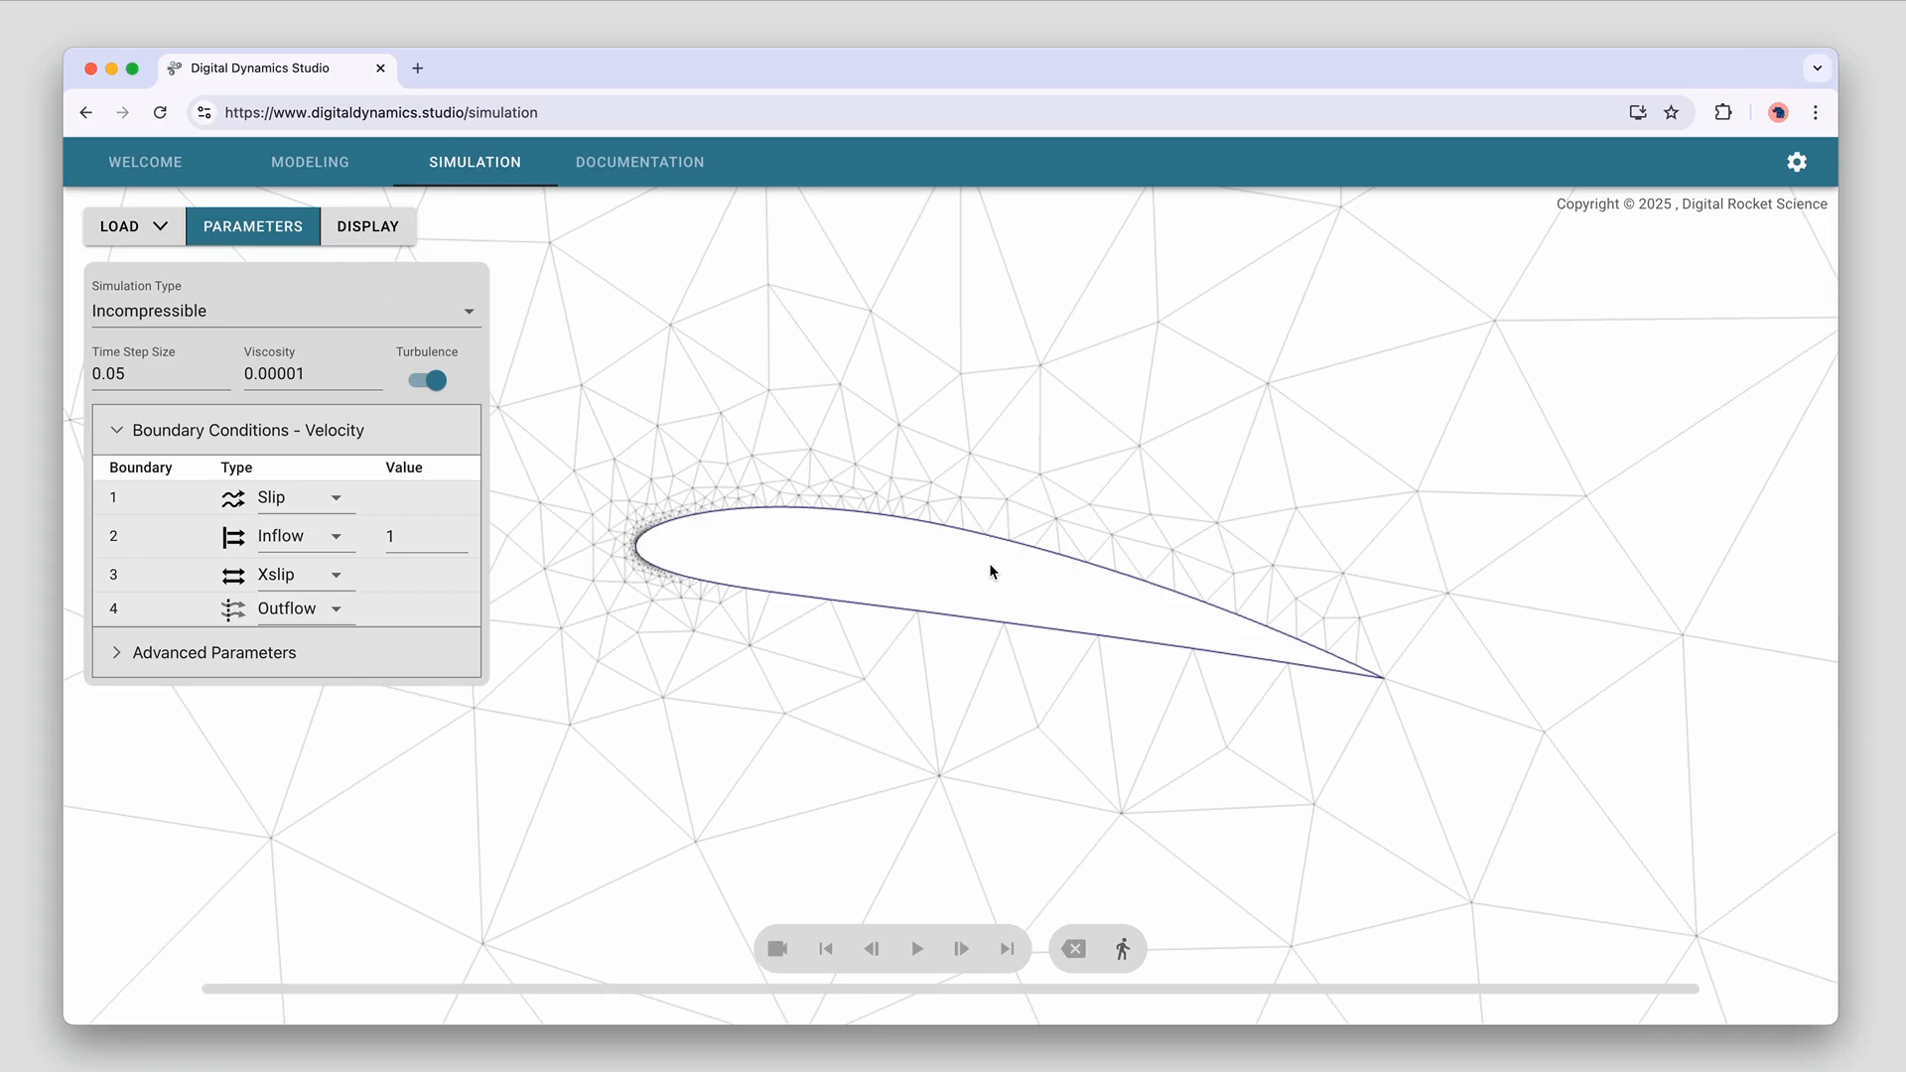
{"action": "scroll", "coordinate": [1003, 581], "scroll_direction": "up", "scroll_amount": 2}
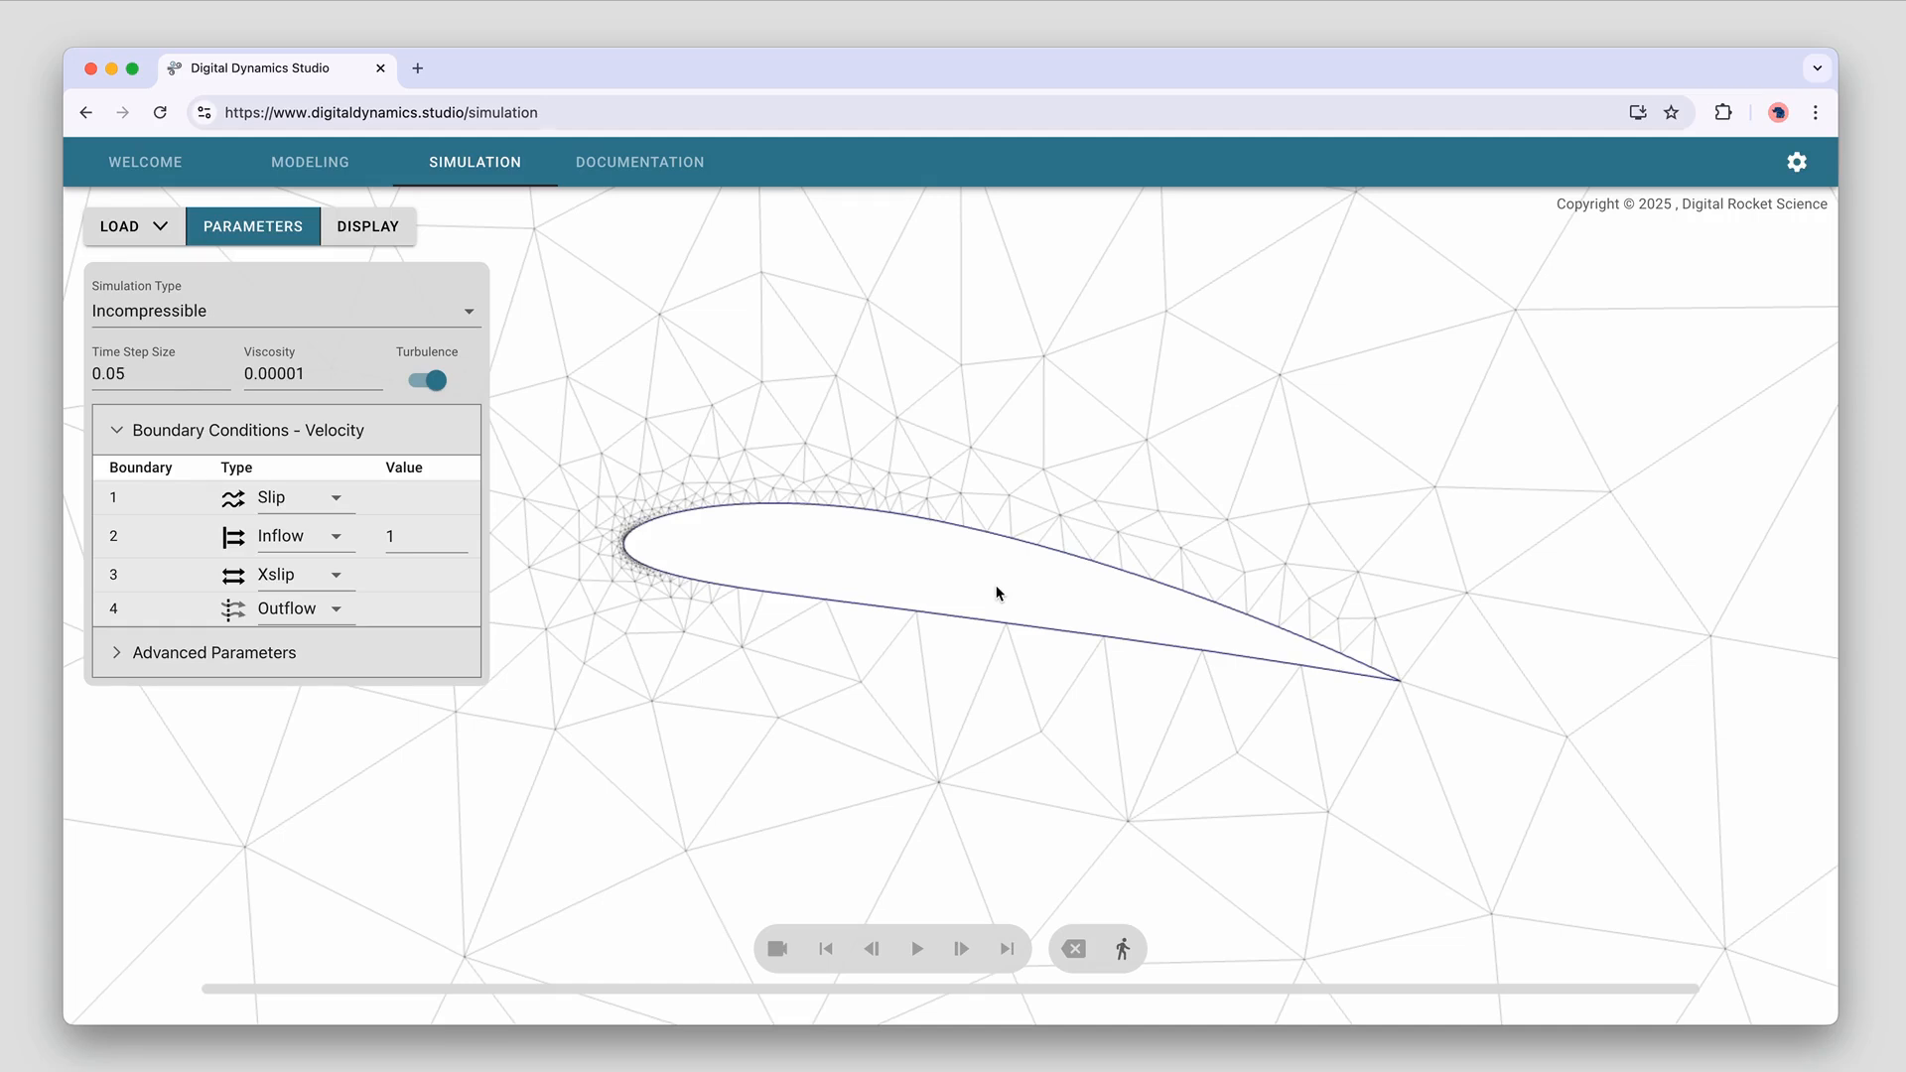
{"action": "left_click", "coordinate": [289, 449]}
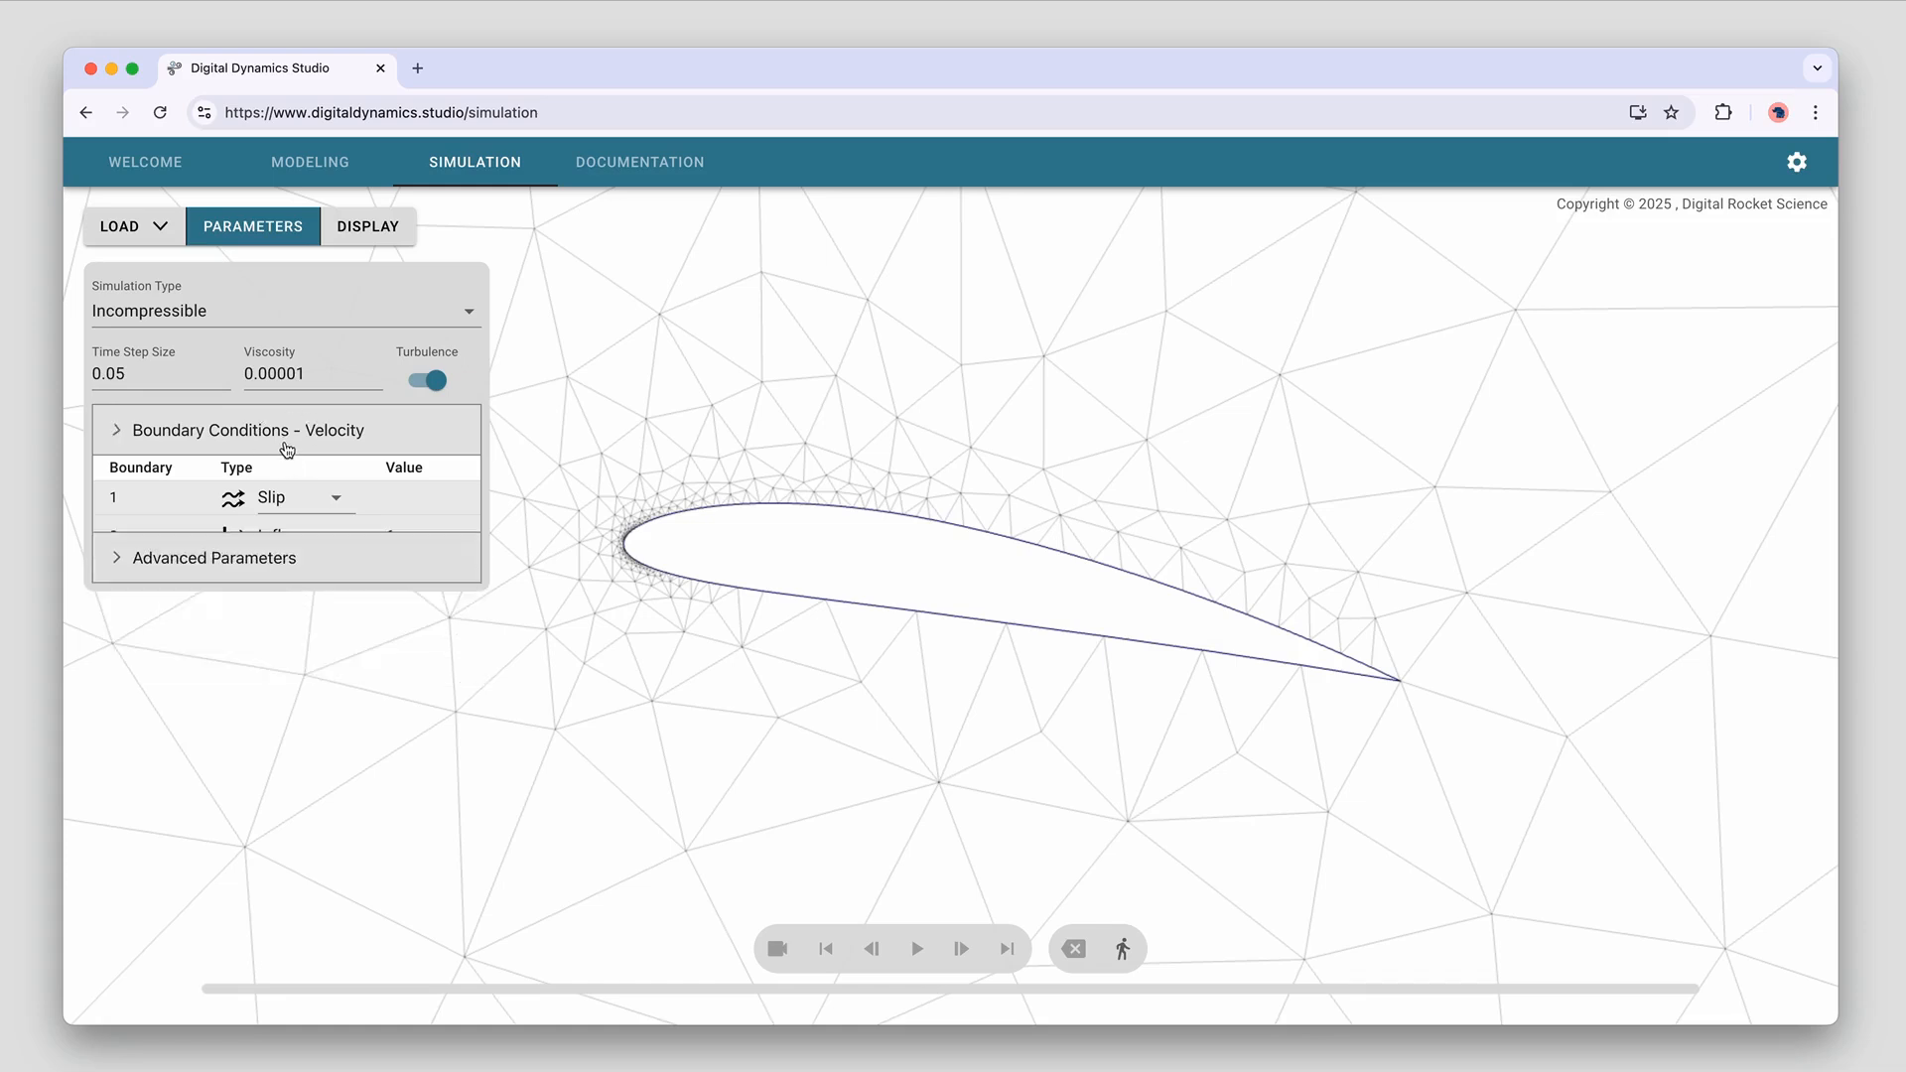
Set Mesh Refinement Factor and Max Mesh Size Limit to 1 in Advanced Parameters
{"action": "left_click", "coordinate": [278, 491]}
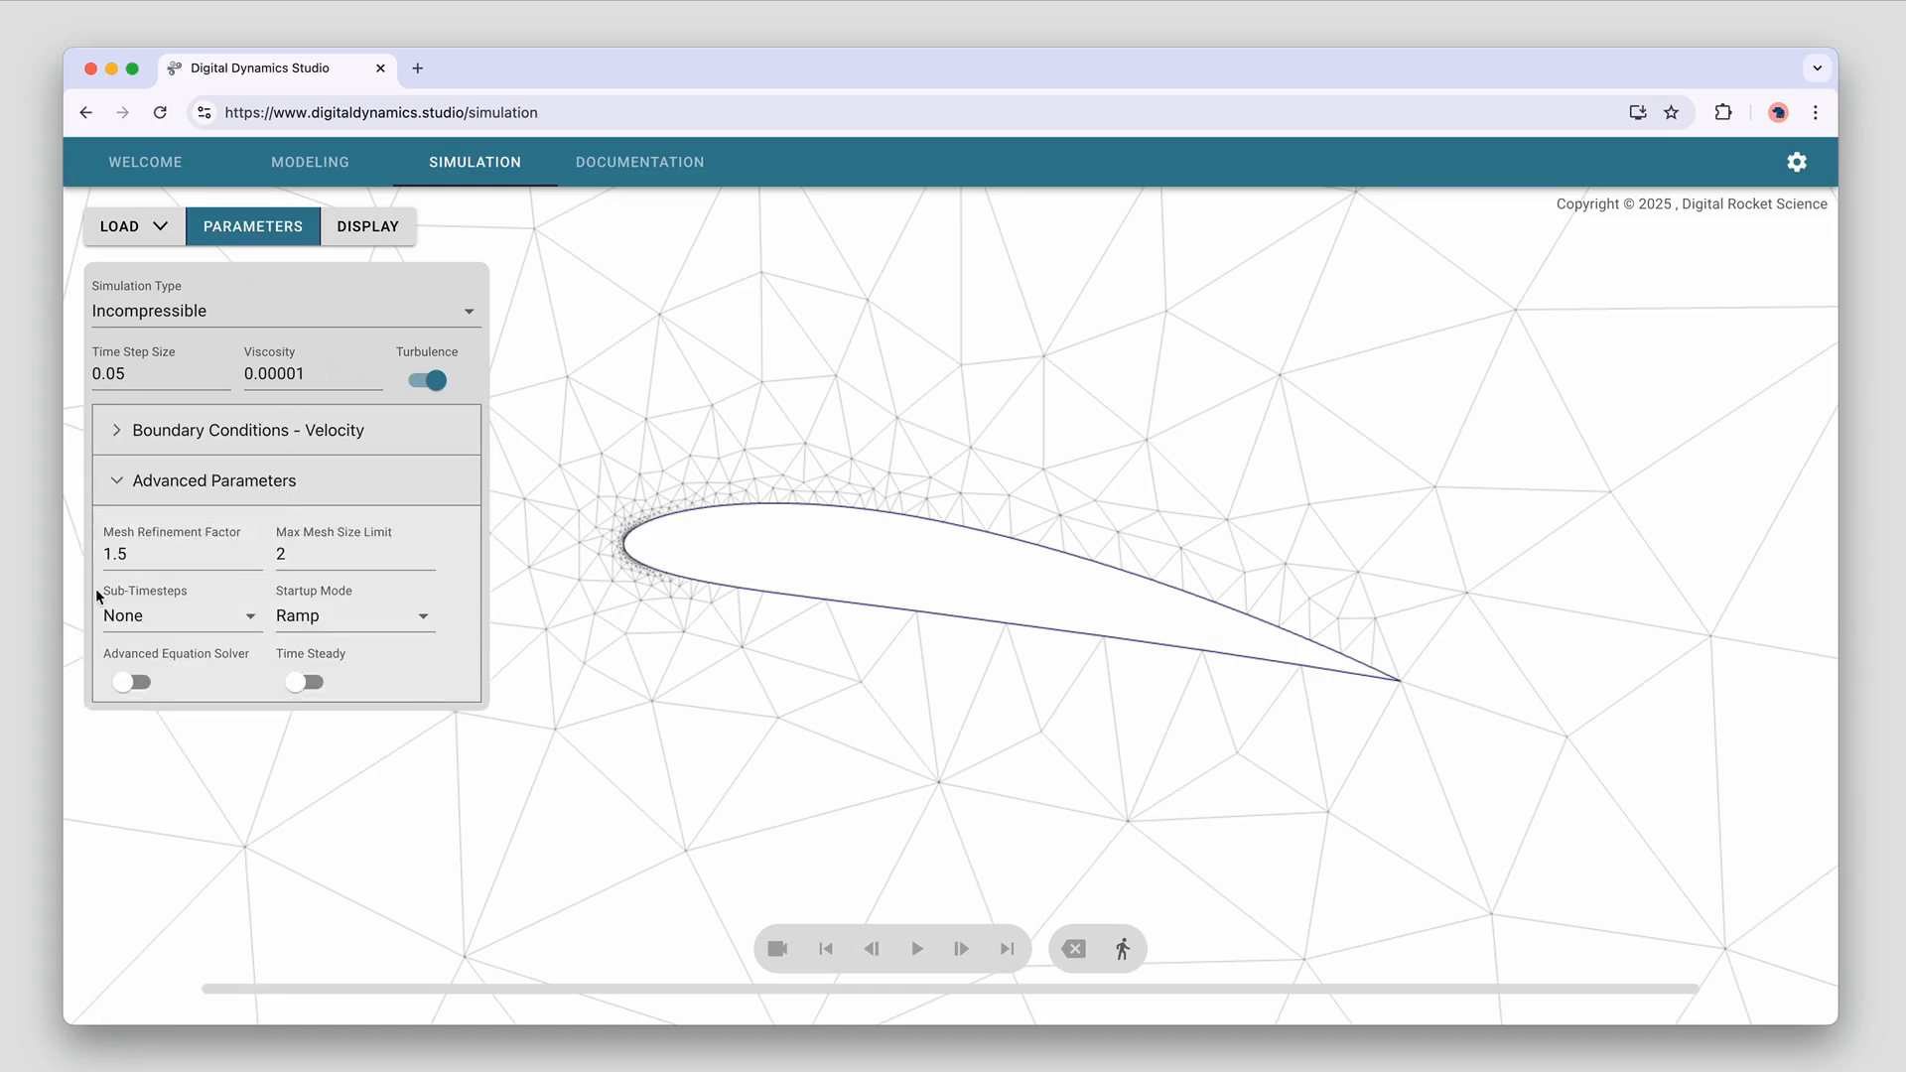
{"action": "left_click", "coordinate": [162, 556]}
{"action": "key", "text": "BackSpace"}
{"action": "left_click_drag", "start_coordinate": [302, 561], "coordinate": [251, 558]}
{"action": "type", "text": "1"}
{"action": "key", "text": "Return"}
{"action": "left_click", "coordinate": [294, 487]}
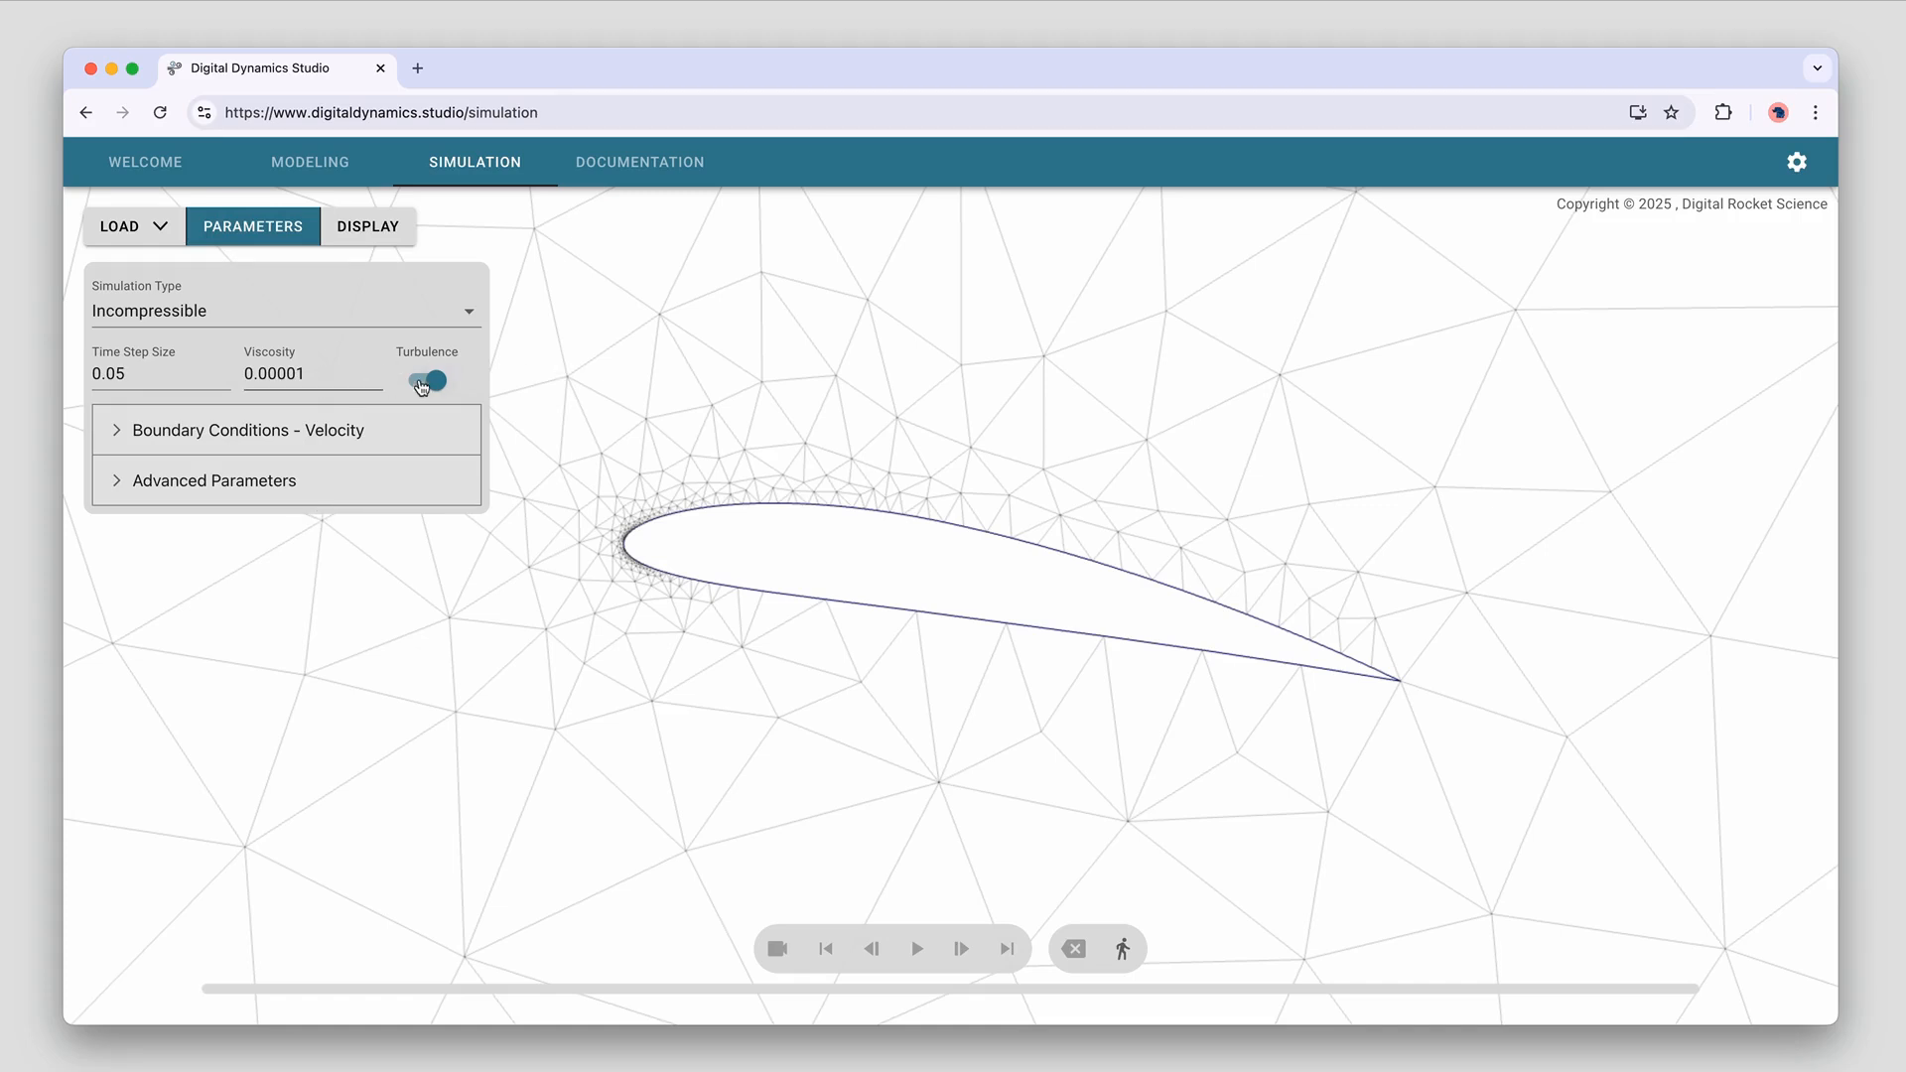
Set Viscosity to 0.0001 and Time Step Size to 0.1, then close the parameters
{"action": "left_click", "coordinate": [325, 373]}
{"action": "key", "text": "BackSpace"}
{"action": "key", "text": "BackSpace"}
{"action": "type", "text": "1"}
{"action": "left_click", "coordinate": [278, 375]}
{"action": "left_click", "coordinate": [144, 375]}
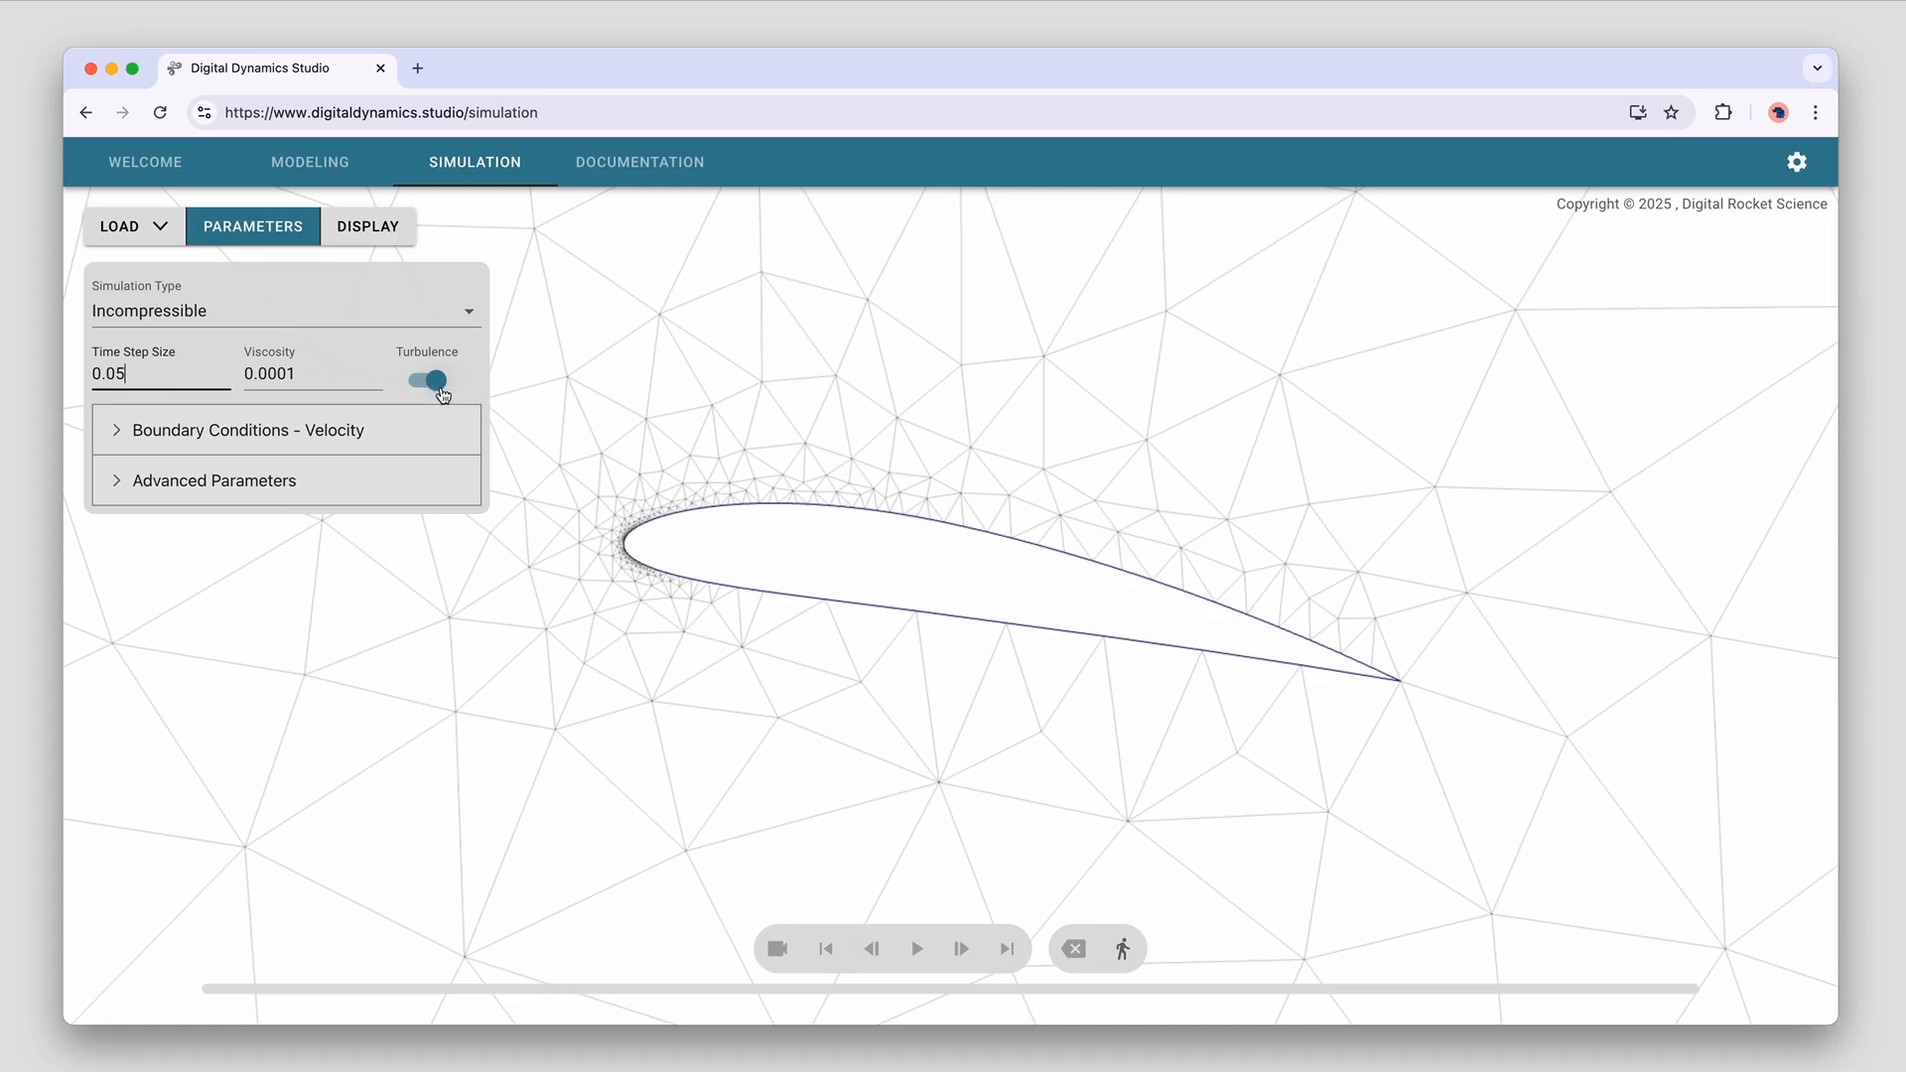
{"action": "left_click", "coordinate": [306, 432]}
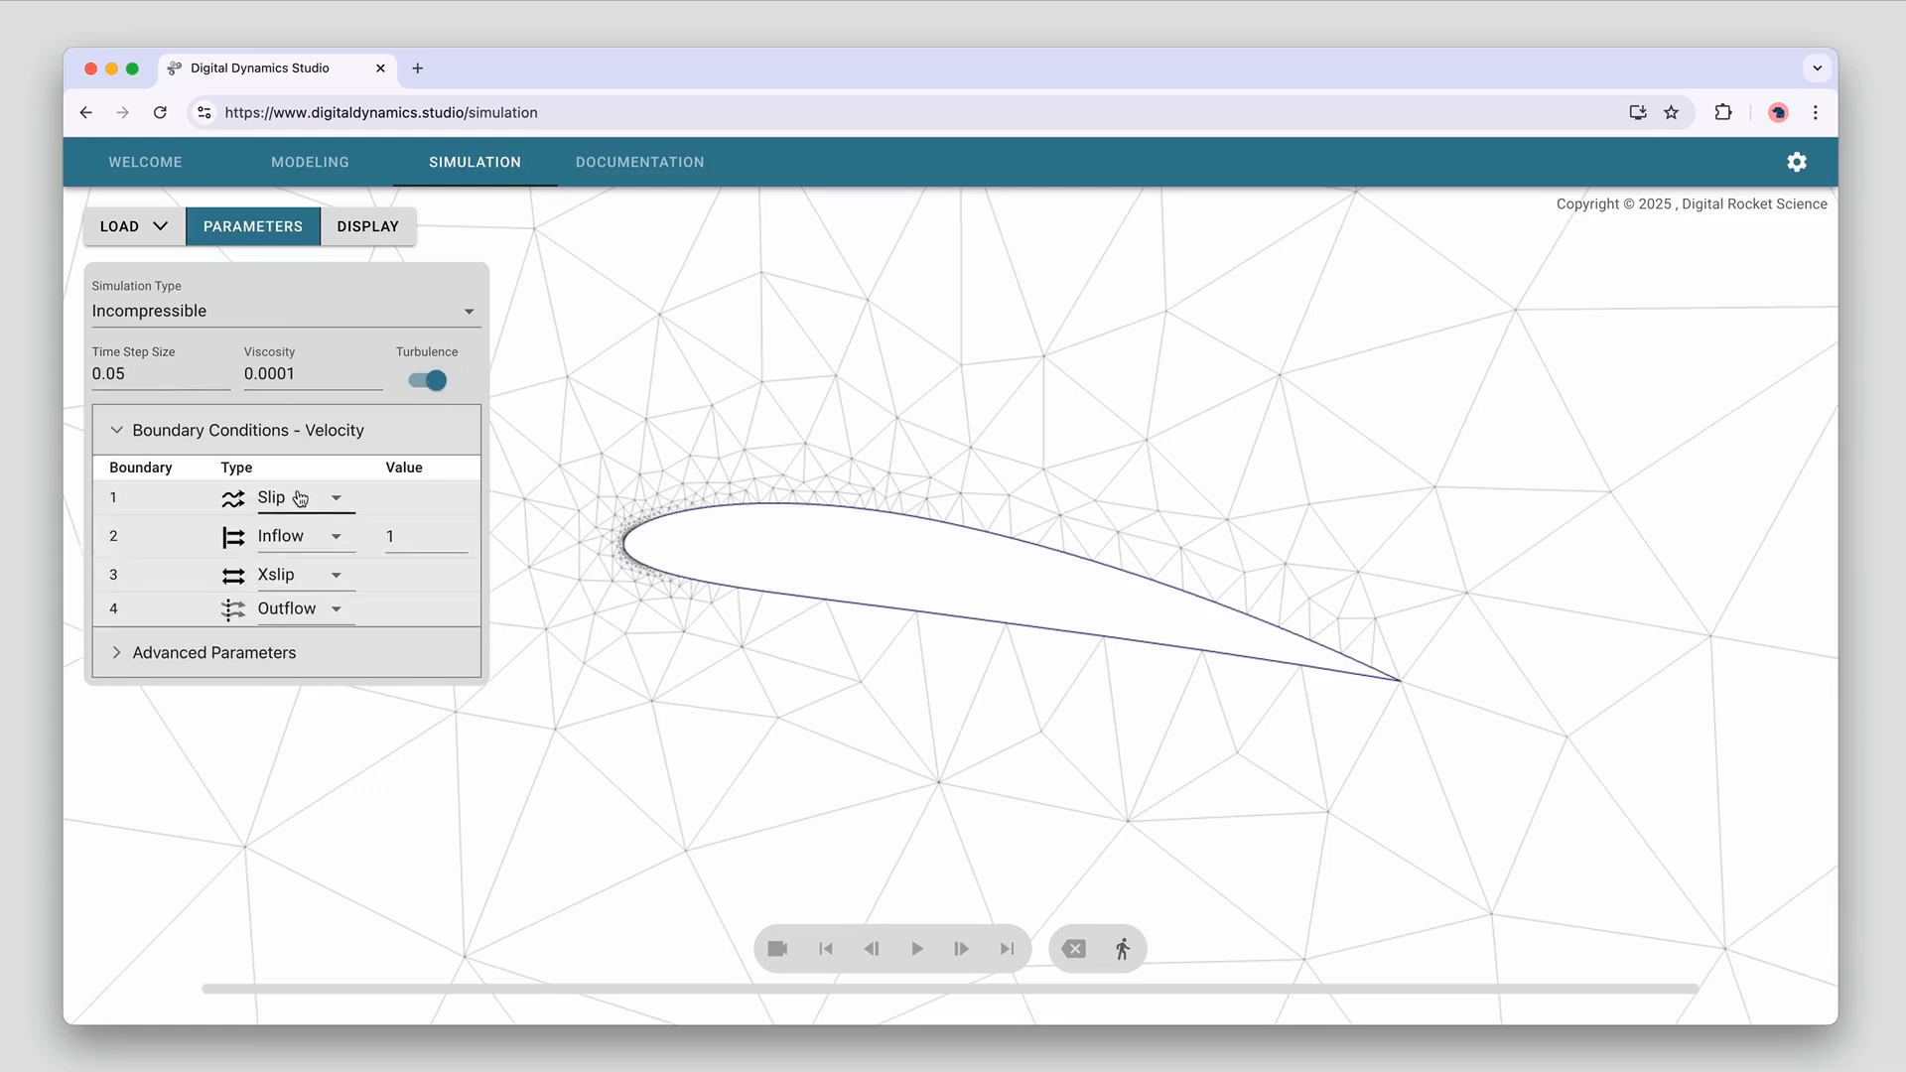
{"action": "left_click", "coordinate": [311, 448]}
{"action": "left_click", "coordinate": [178, 367]}
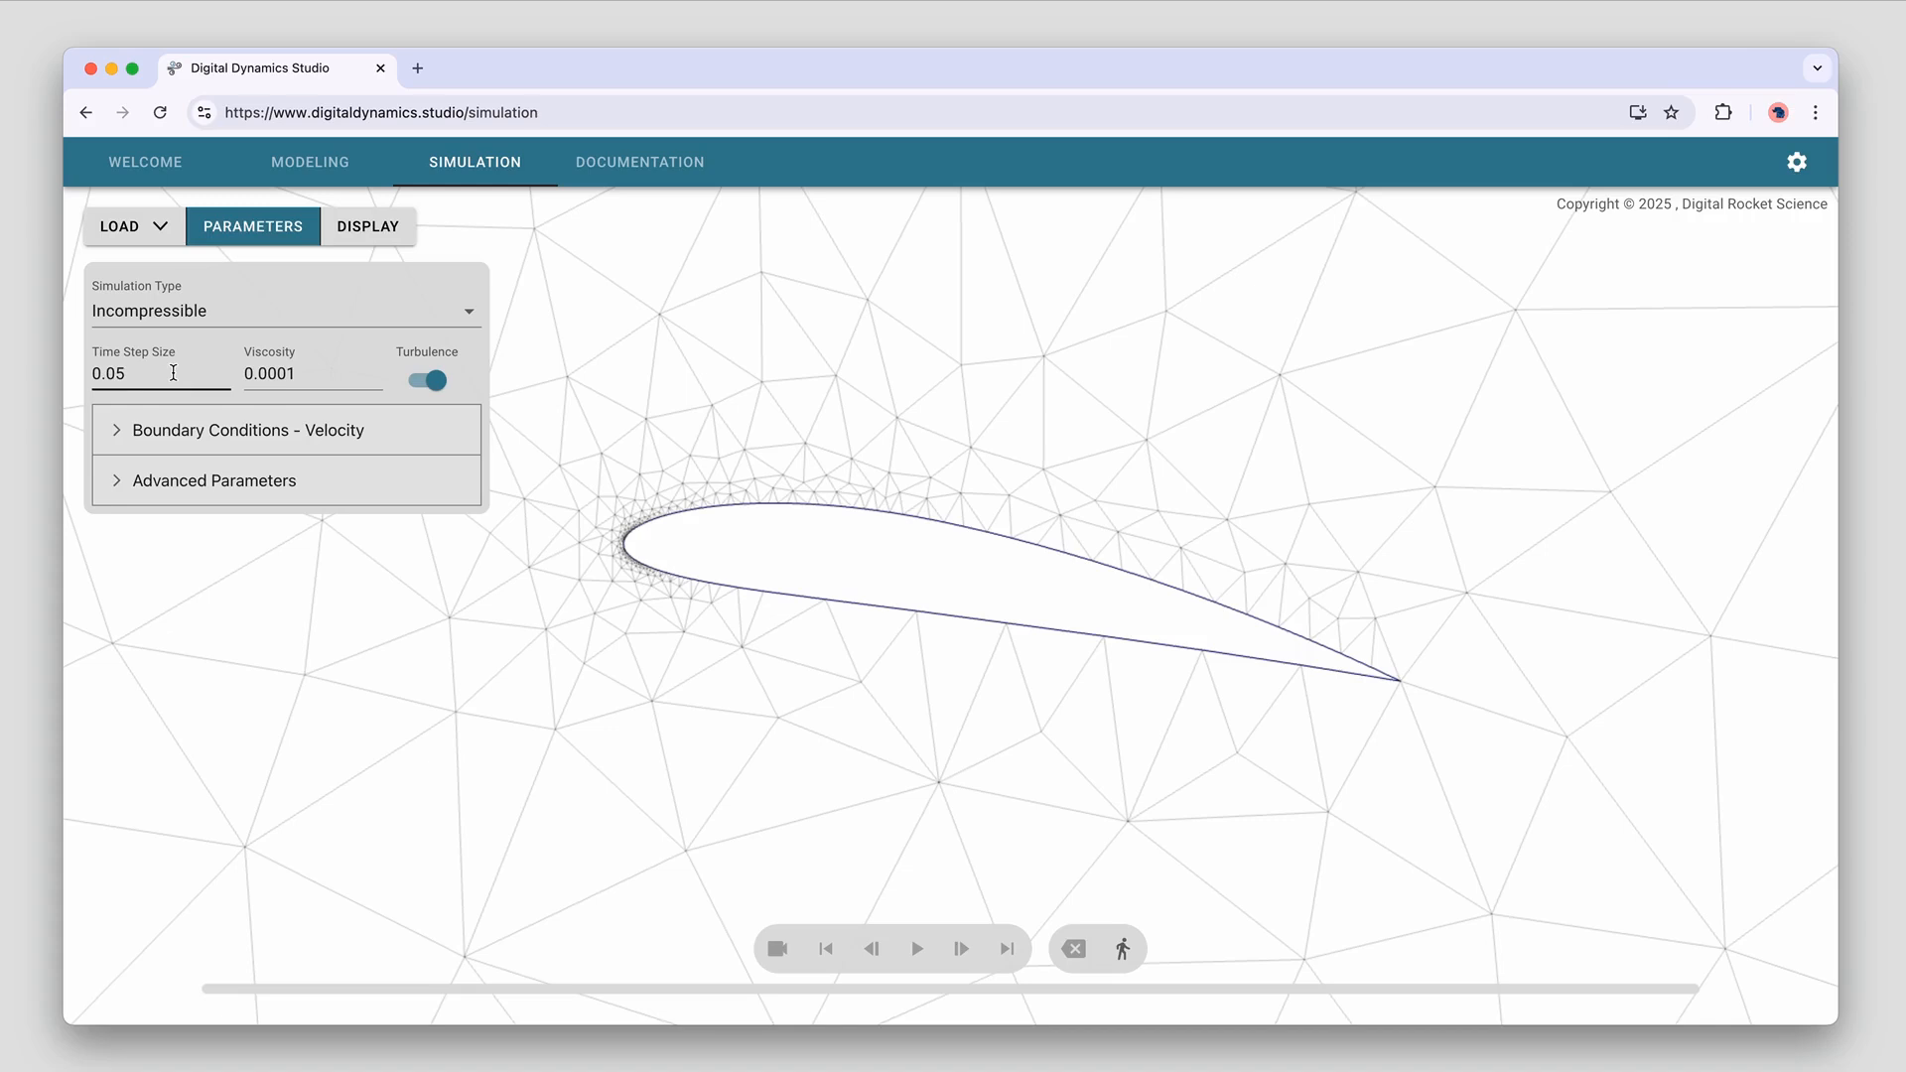
{"action": "key", "text": "BackSpace"}
{"action": "key", "text": "BackSpace"}
{"action": "type", "text": "1"}
{"action": "left_click", "coordinate": [252, 229]}
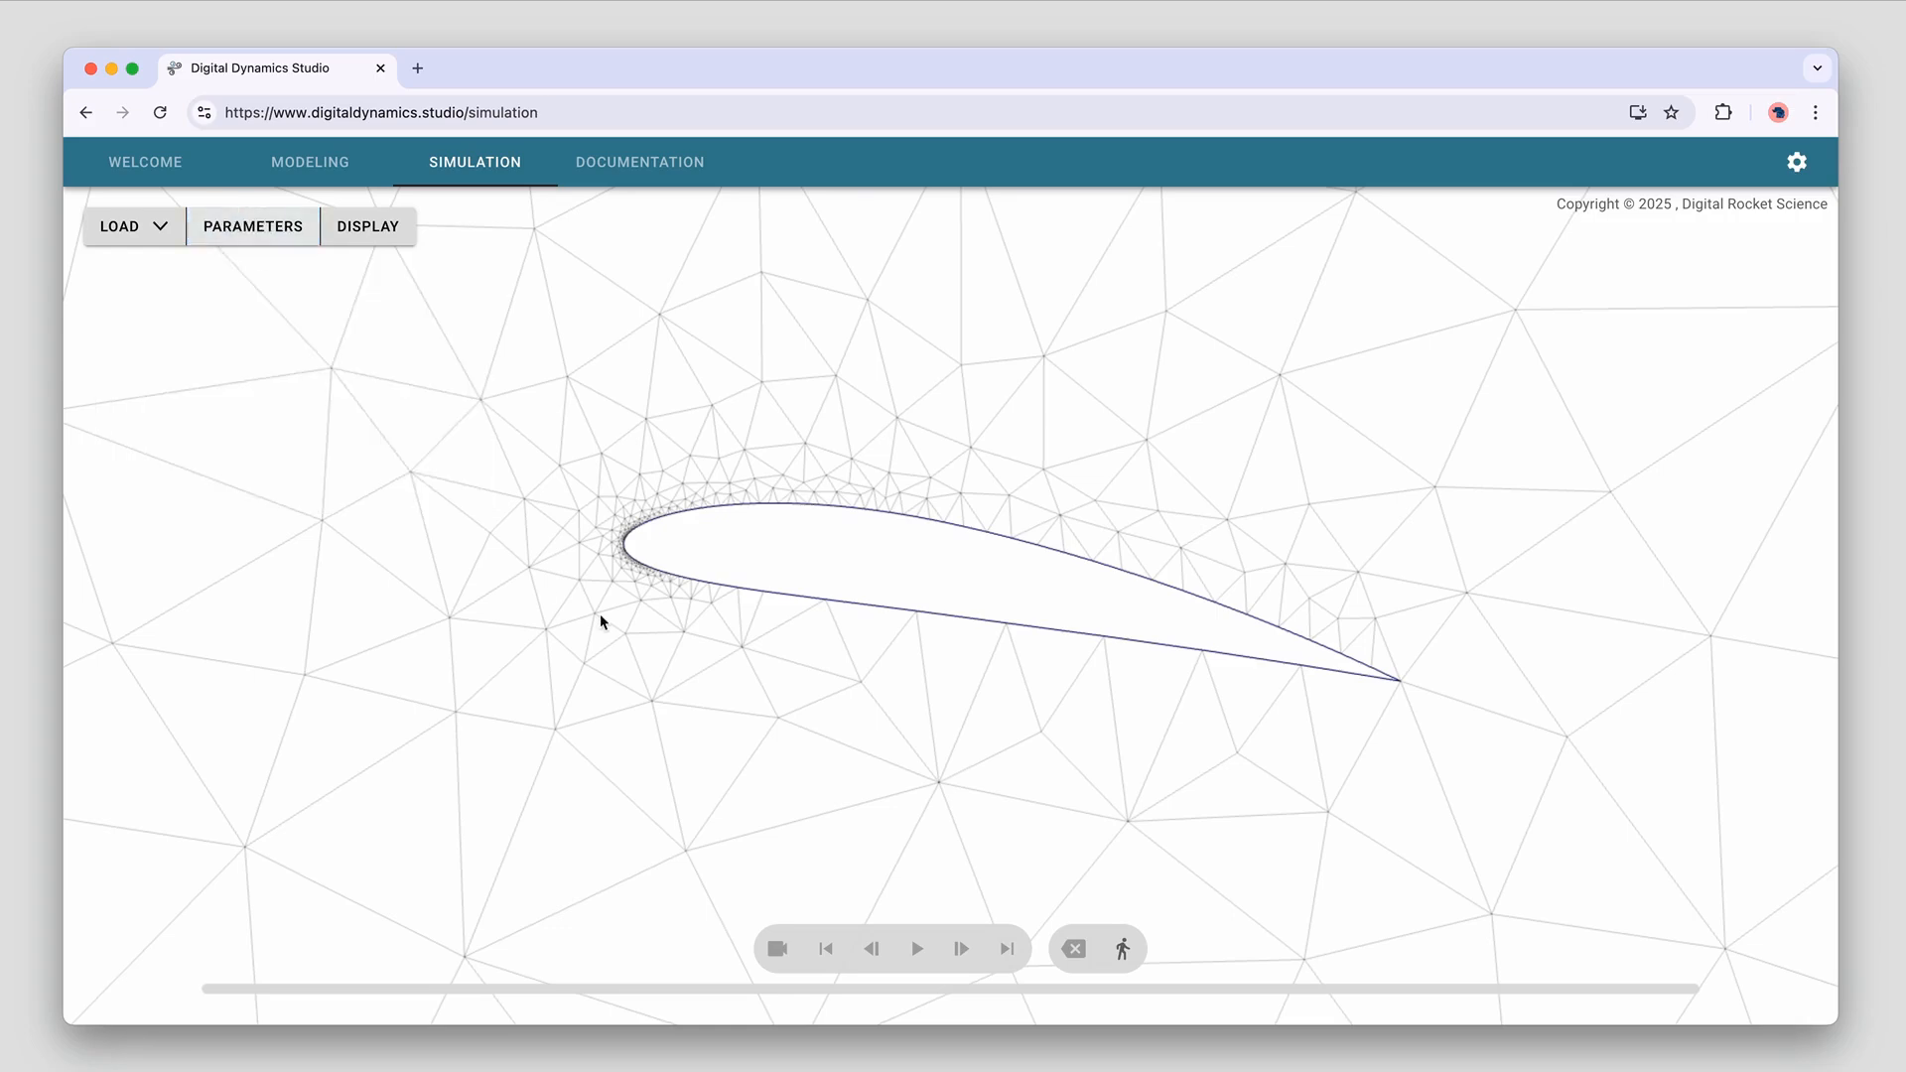
Run the simulation with velocity vectors shown over the flow
{"action": "left_click", "coordinate": [1123, 950]}
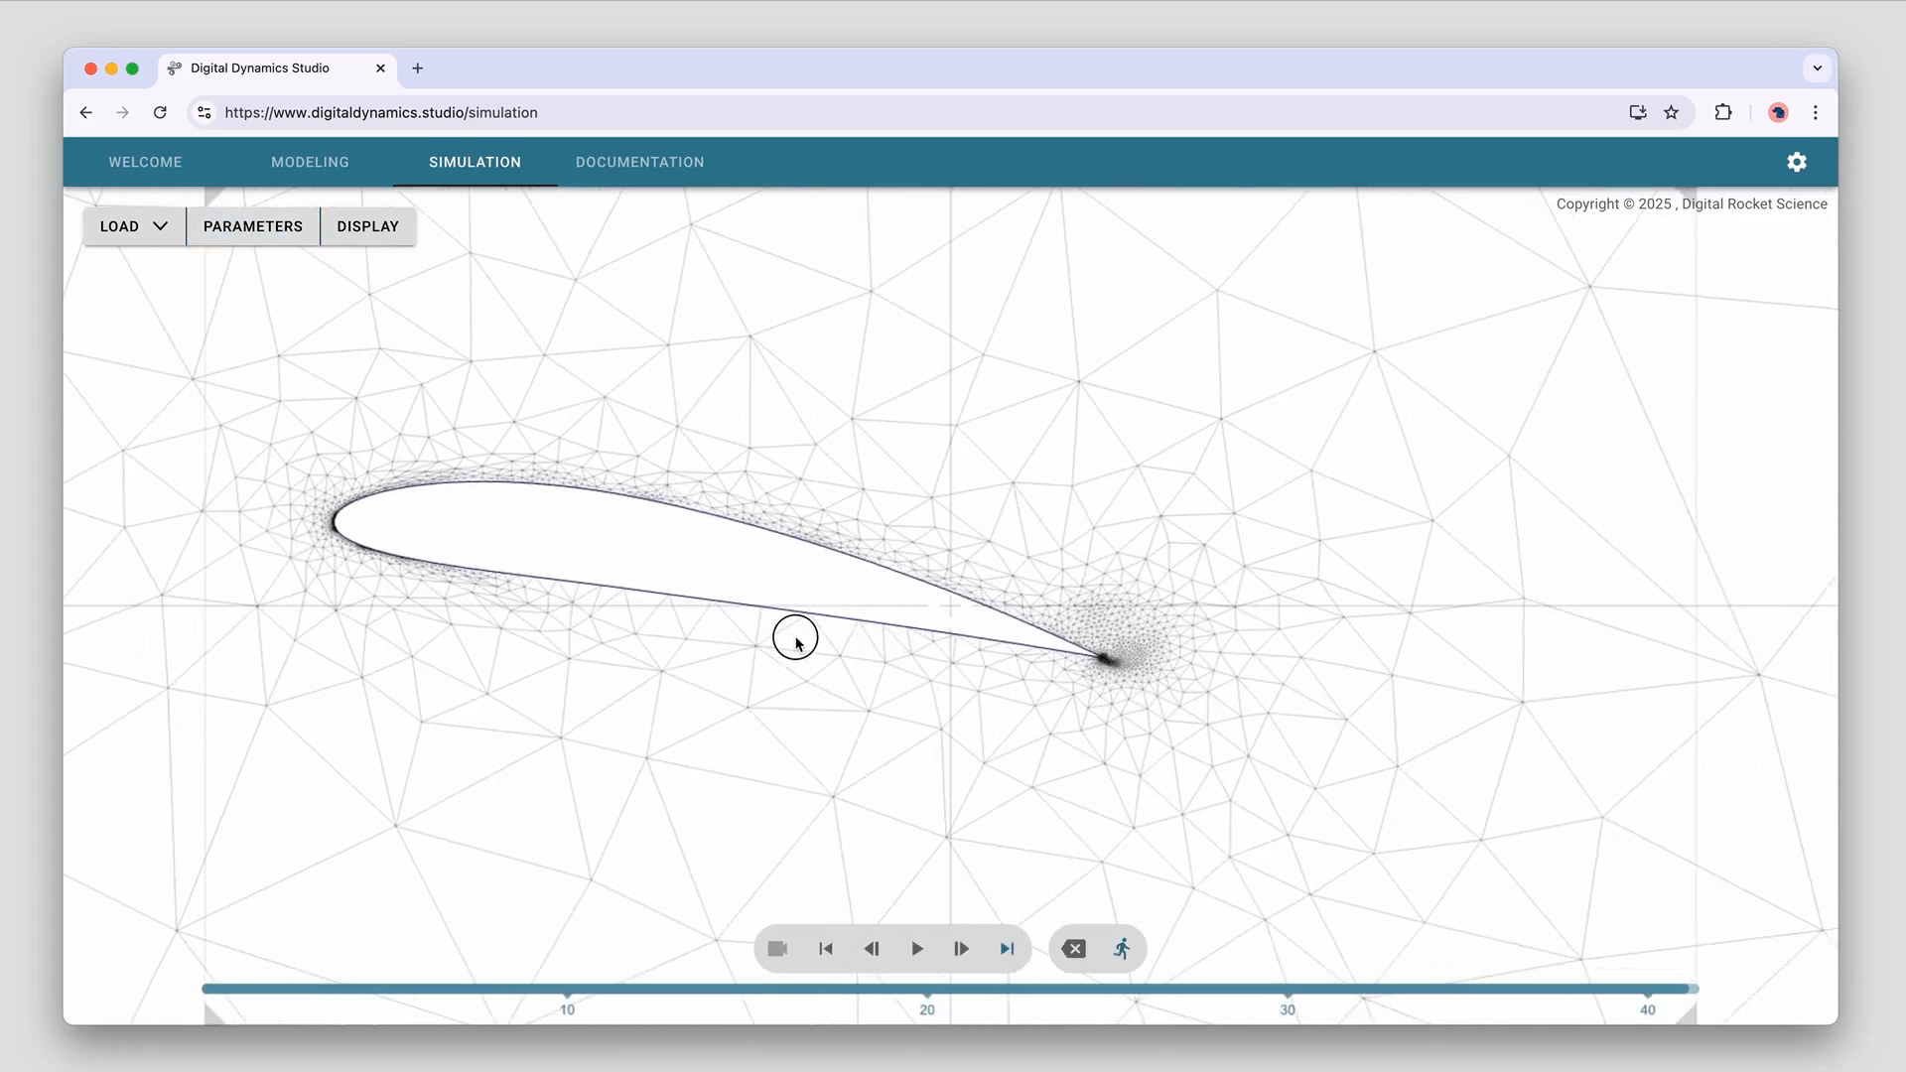
{"action": "left_click", "coordinate": [363, 226]}
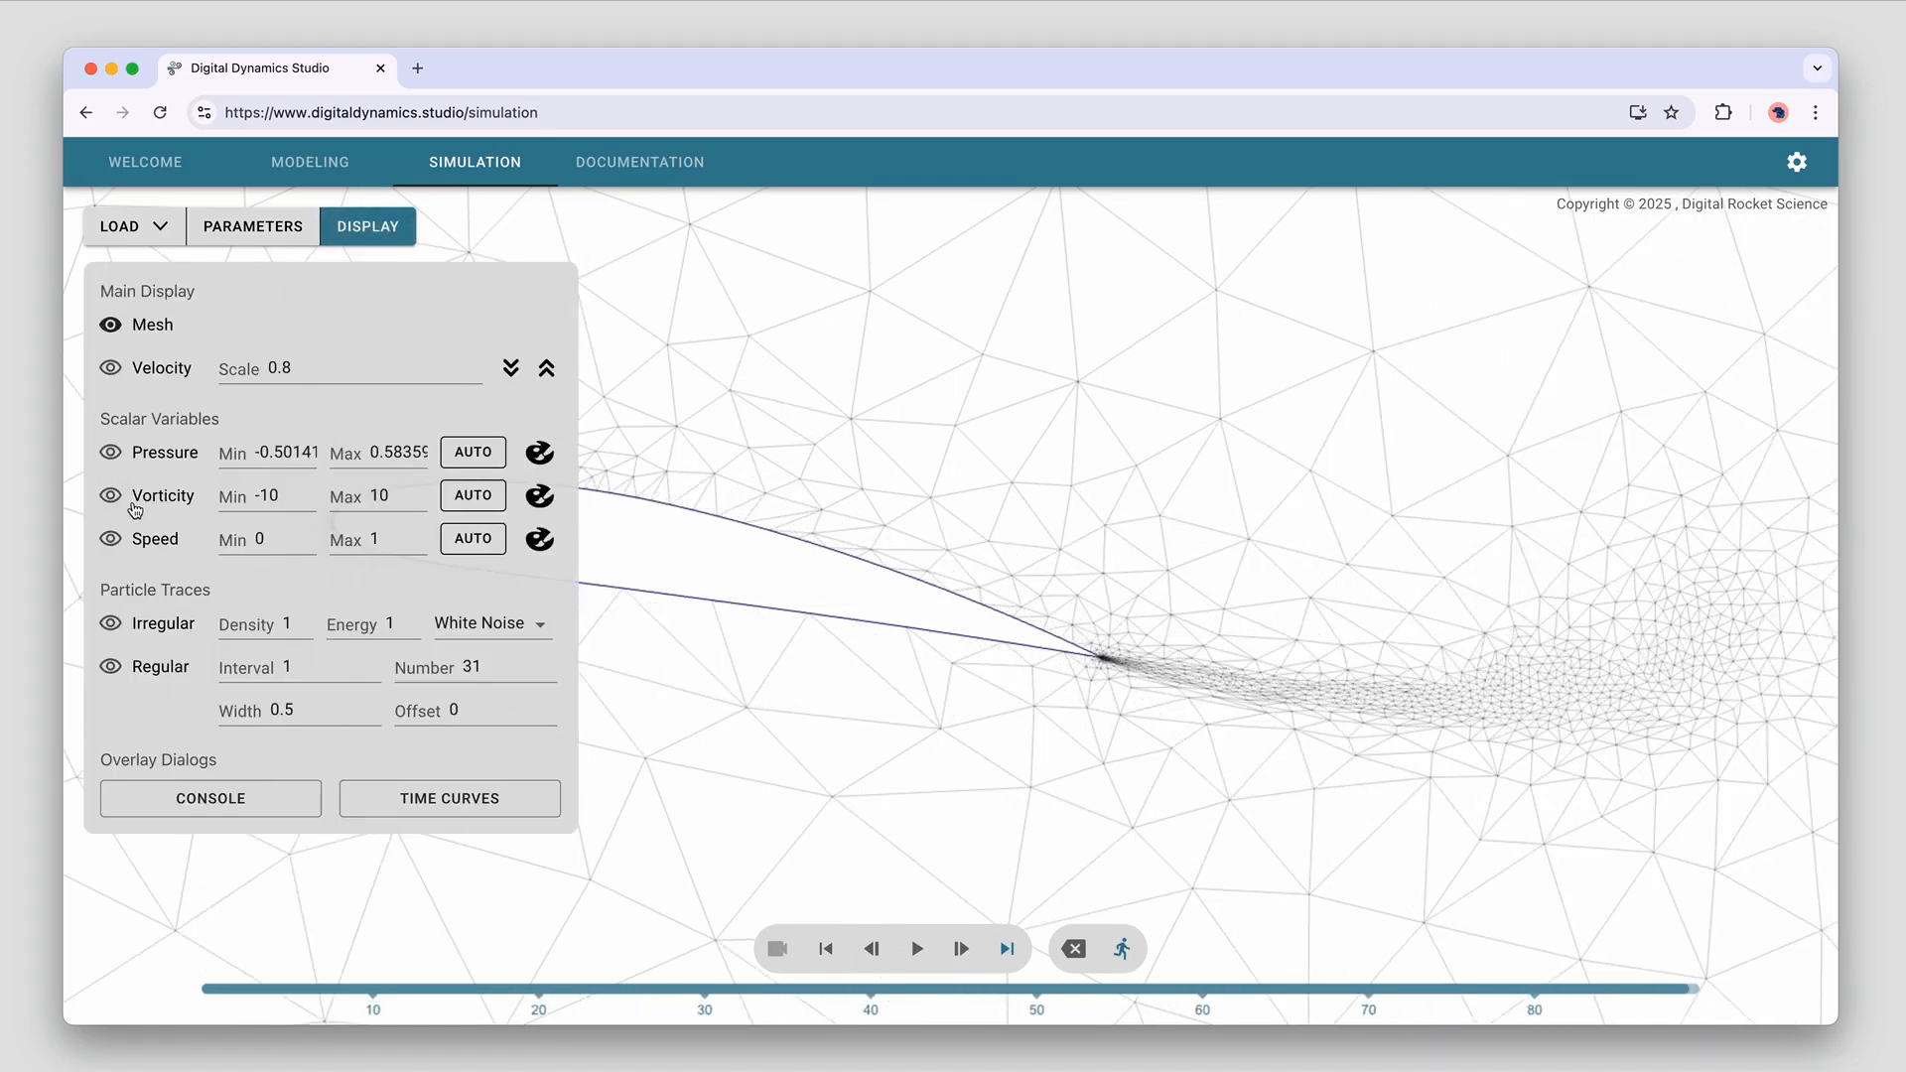
{"action": "left_click", "coordinate": [156, 371]}
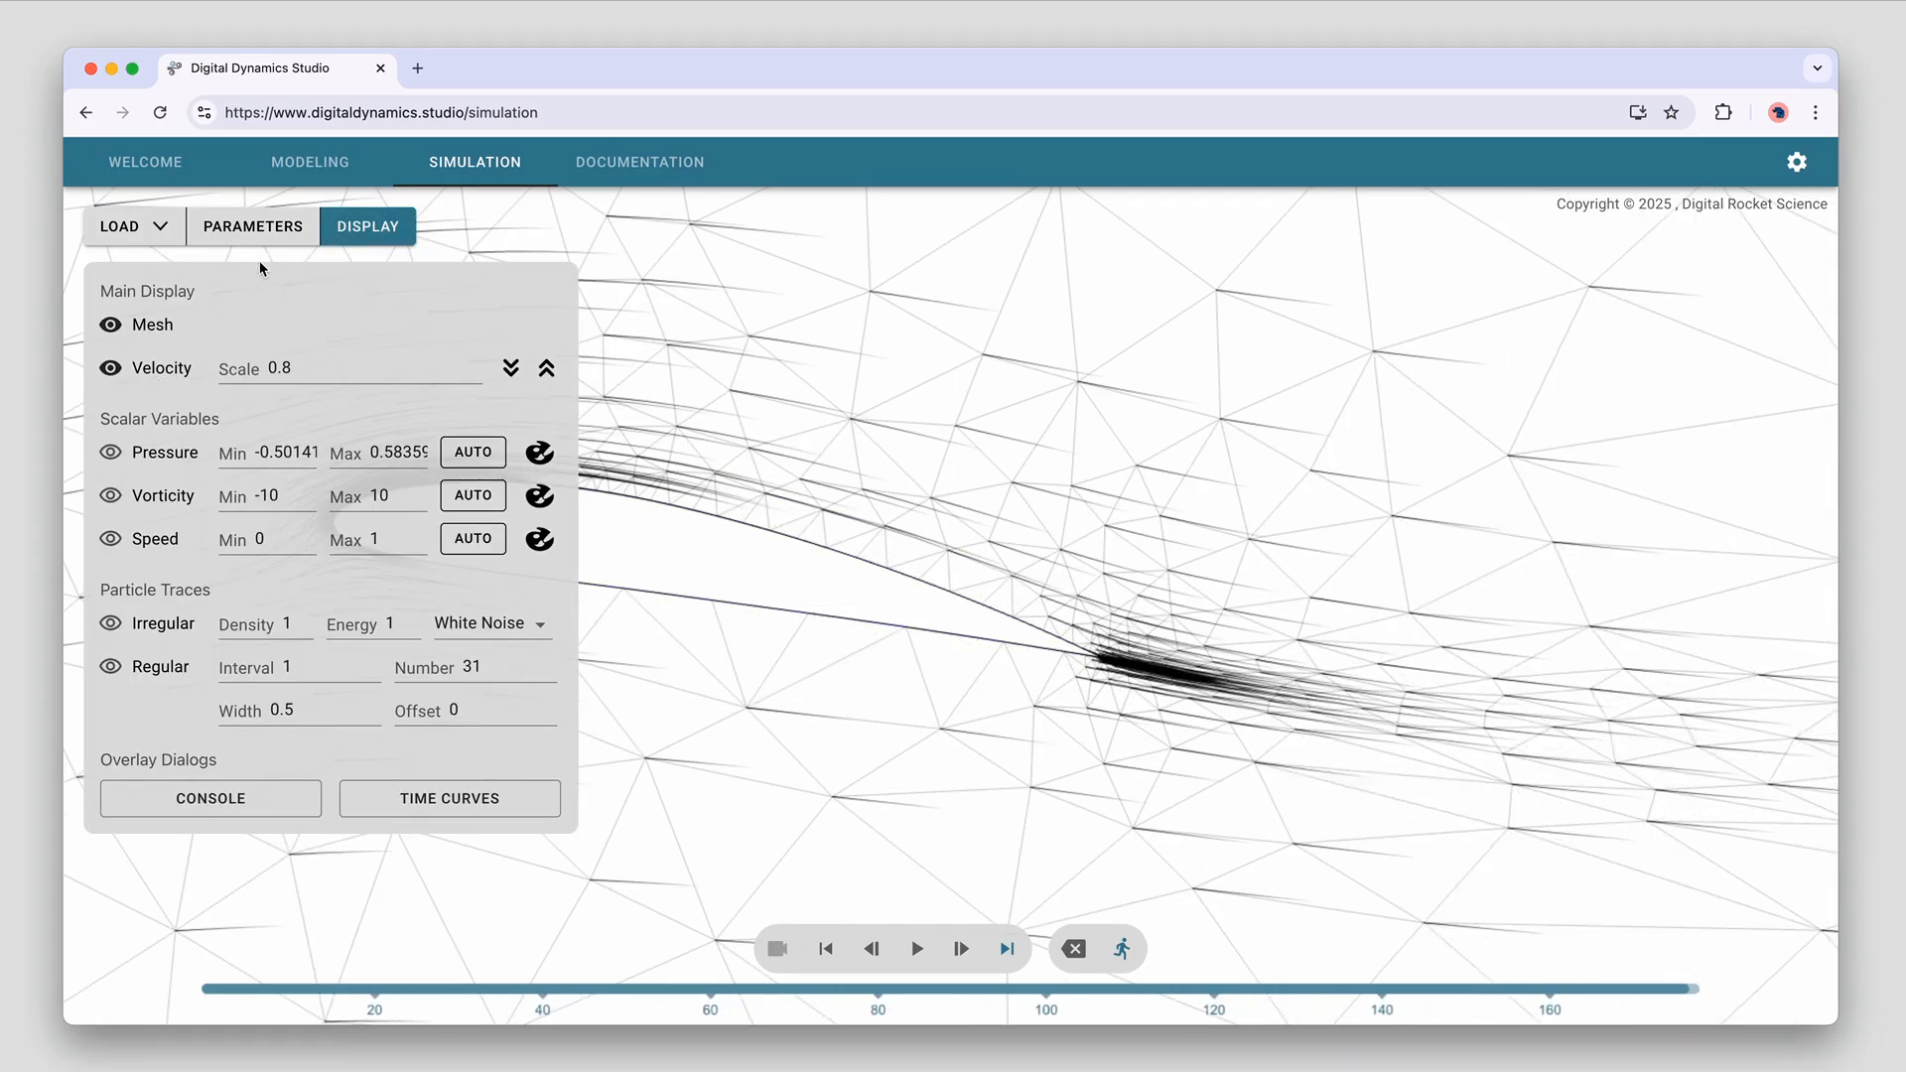
{"action": "left_click", "coordinate": [372, 226]}
Show the time-curve chart on the second variable, pause near step 980, and shift the view
{"action": "left_click", "coordinate": [367, 226]}
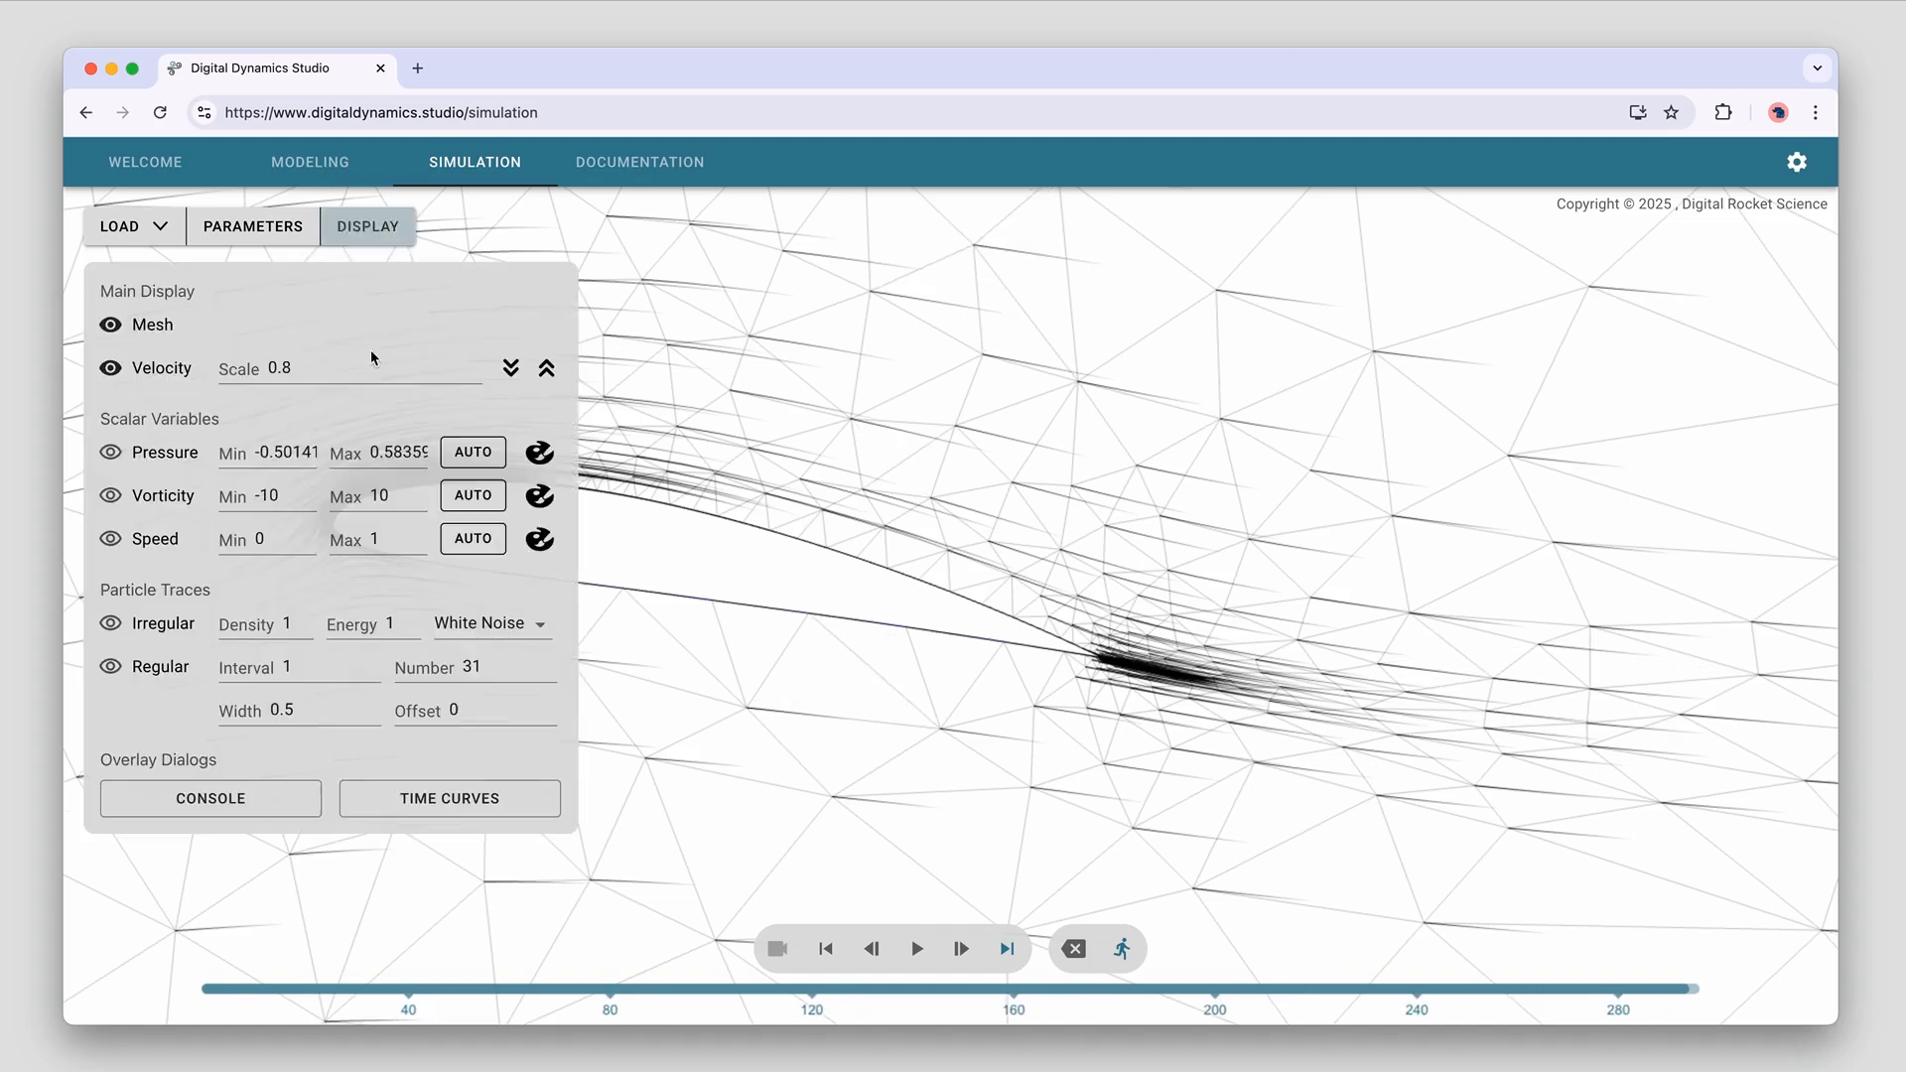
{"action": "left_click", "coordinate": [437, 798]}
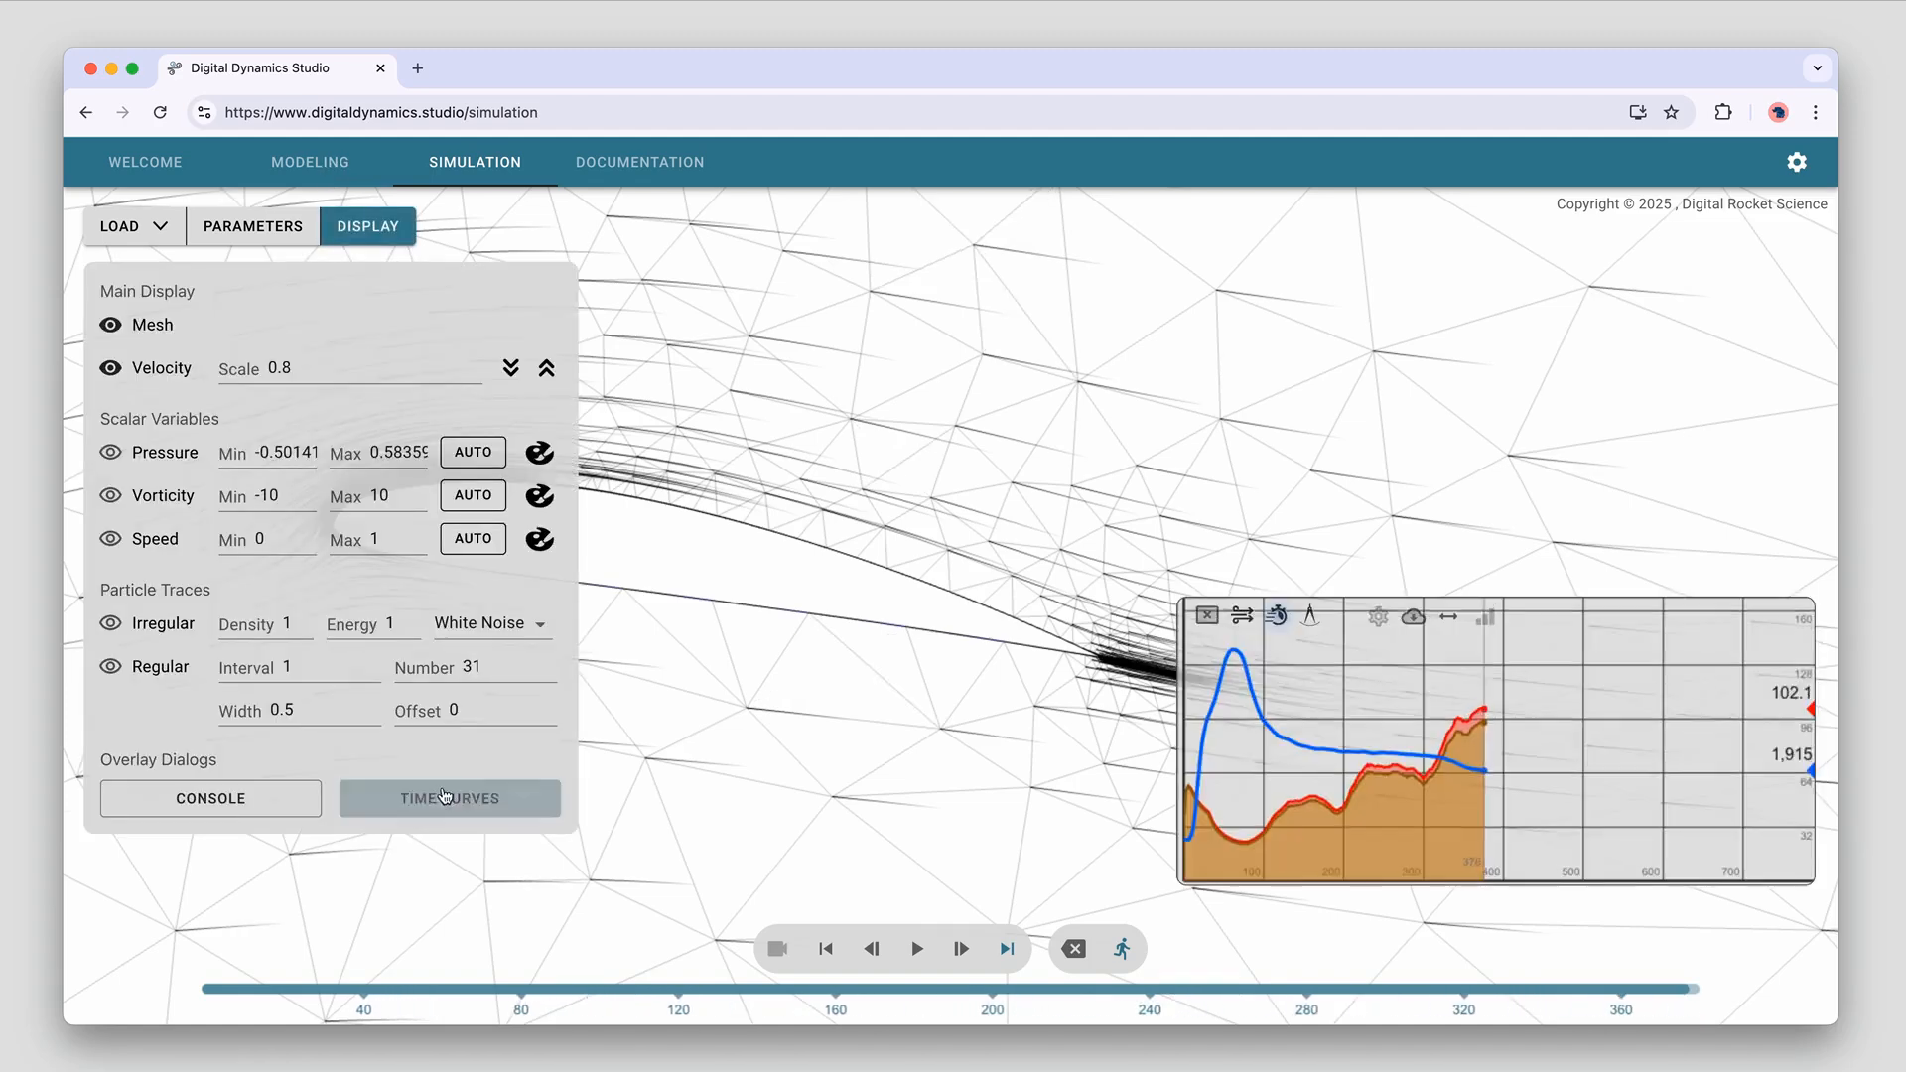
{"action": "left_click", "coordinate": [1242, 616]}
{"action": "left_click", "coordinate": [378, 237]}
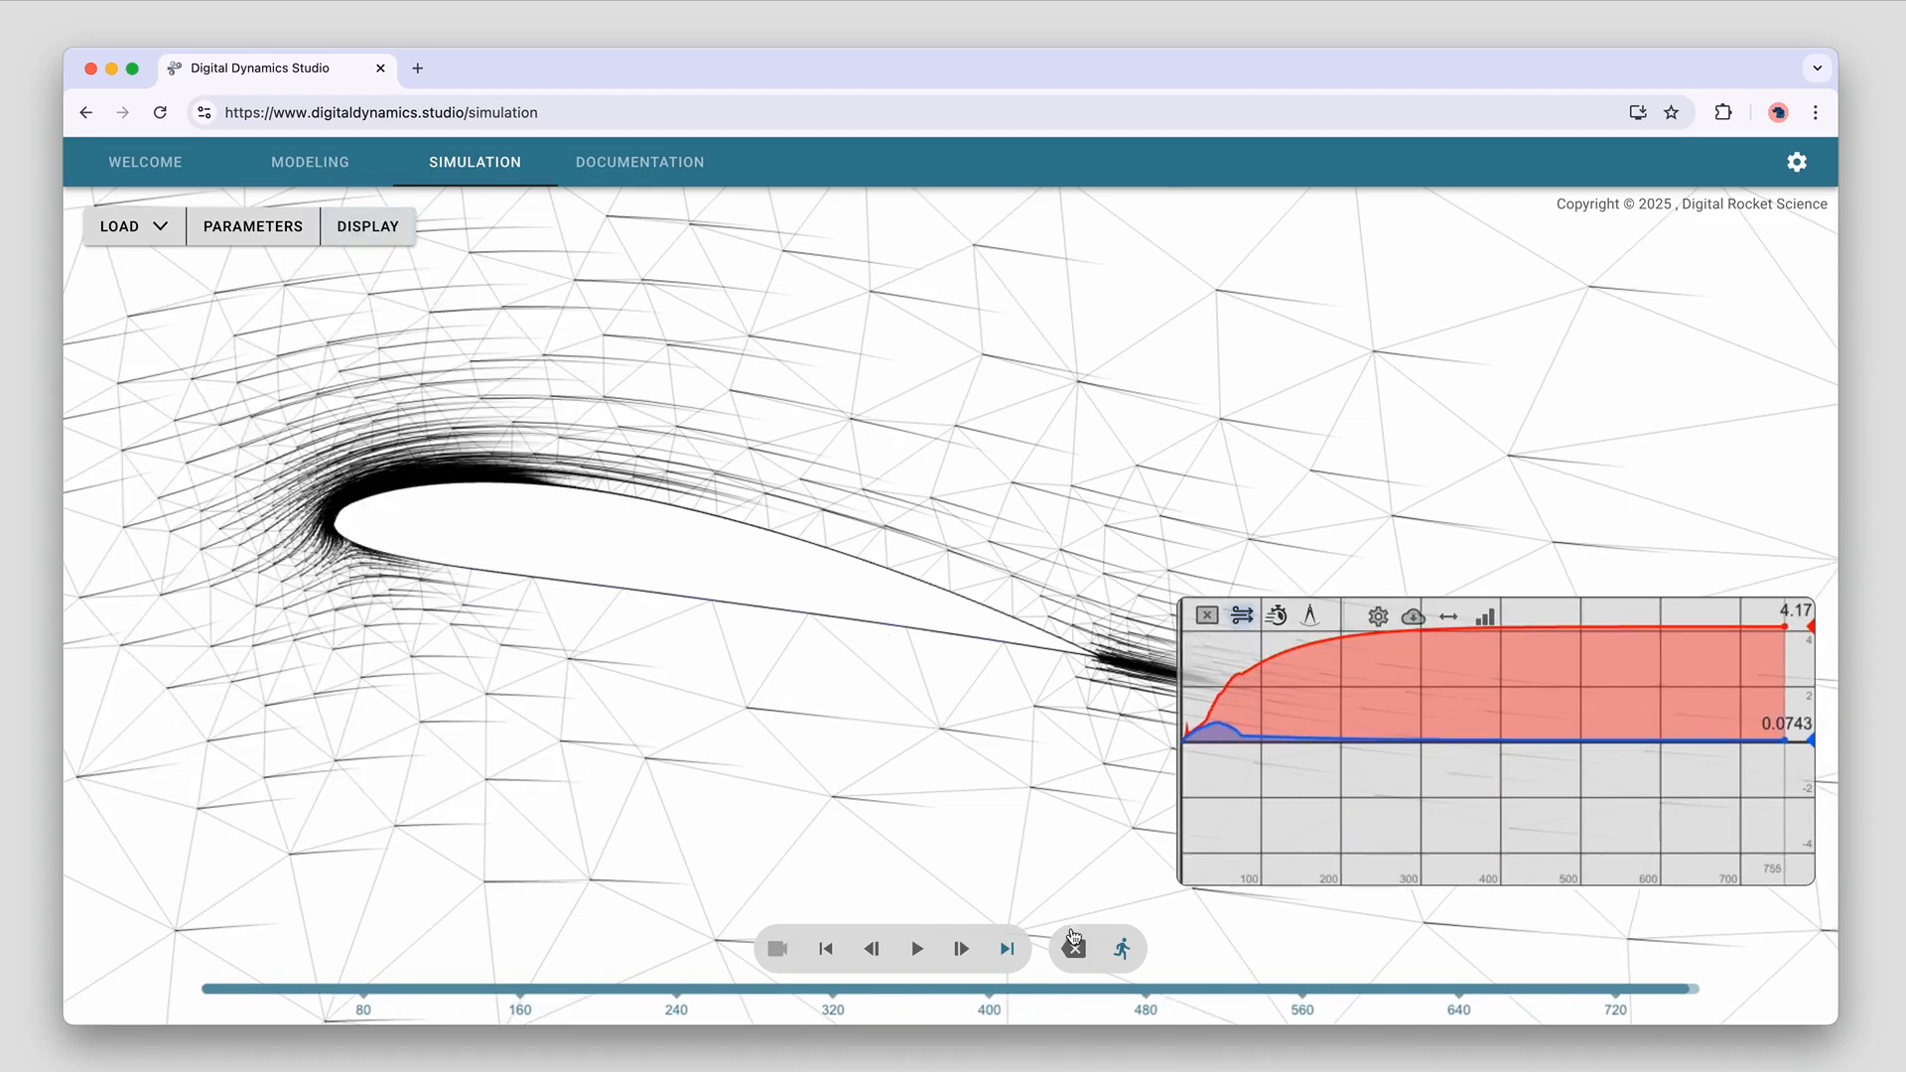
{"action": "left_click", "coordinate": [1126, 953]}
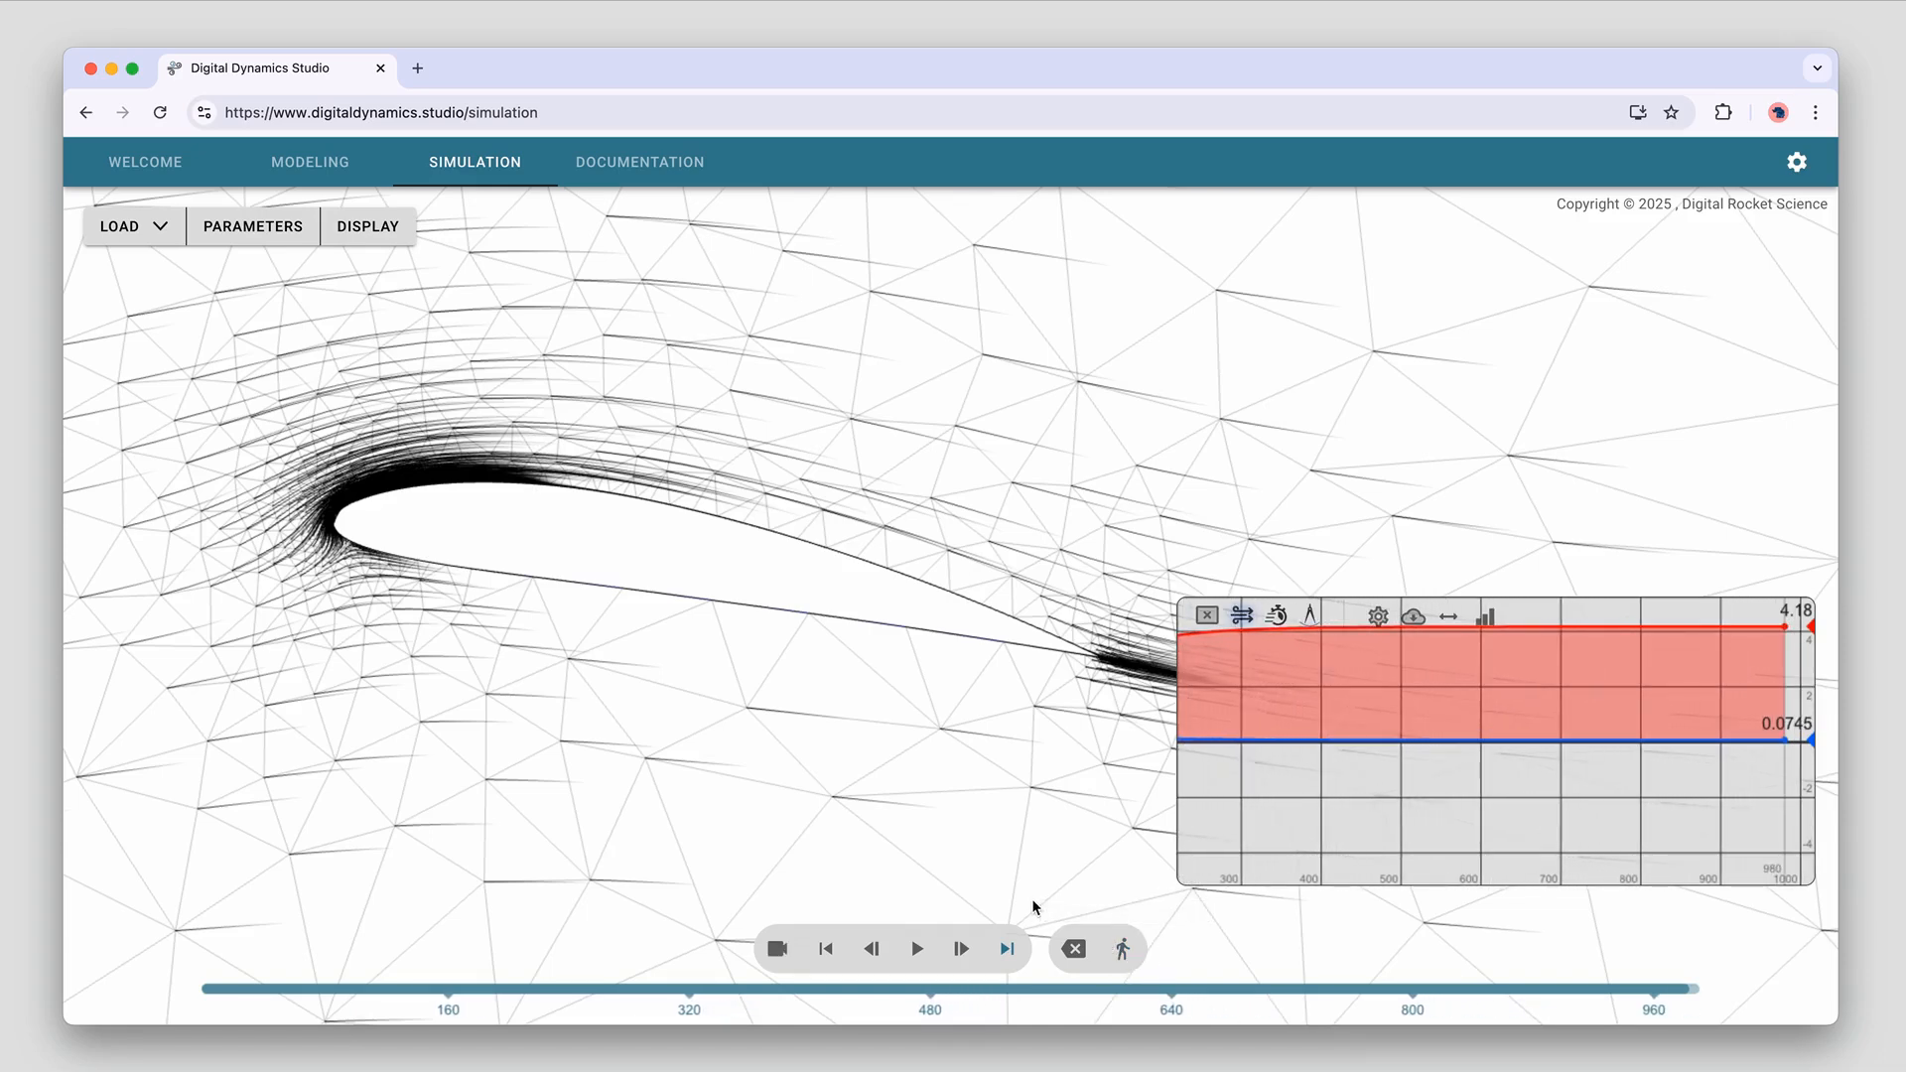
{"action": "left_click_drag", "start_coordinate": [1010, 841], "coordinate": [939, 779]}
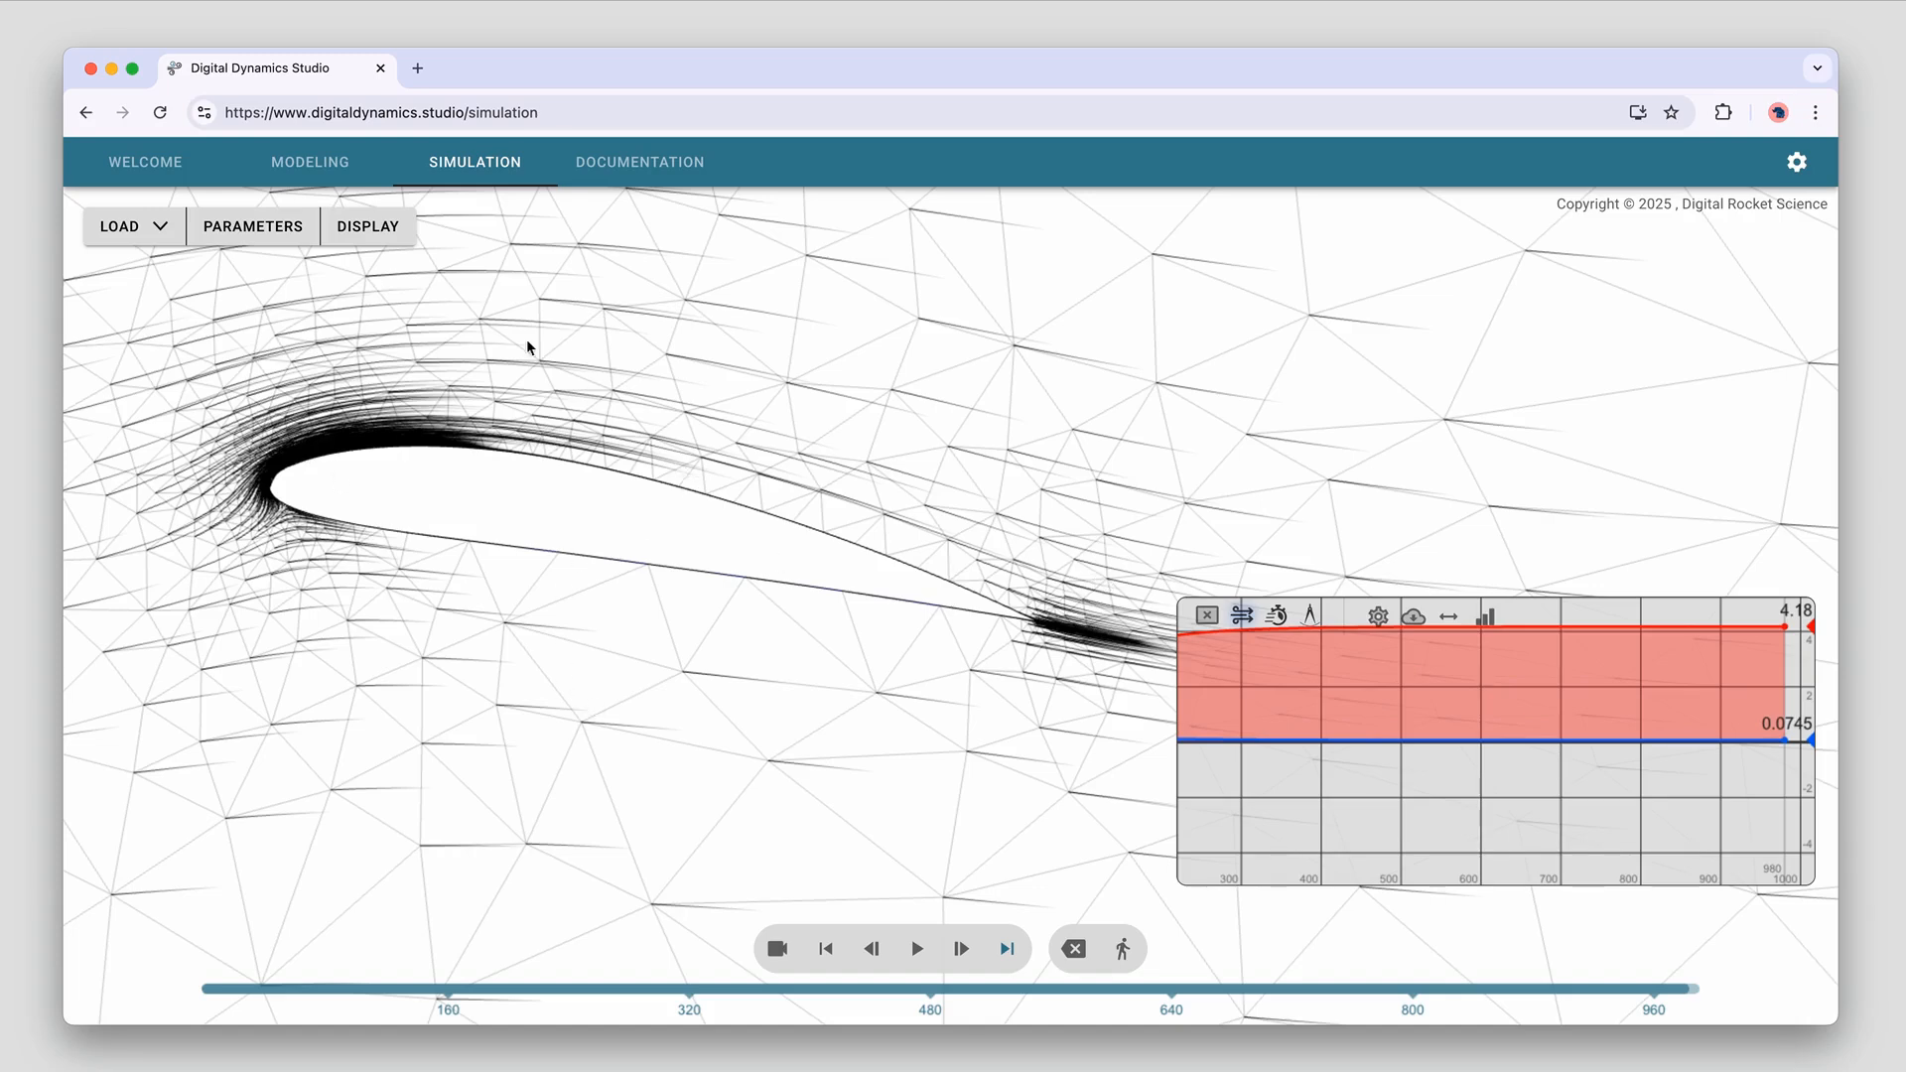
Hide the mesh lines and pan and zoom the flow view around the airfoil
{"action": "left_click", "coordinate": [367, 227]}
{"action": "left_click", "coordinate": [139, 324]}
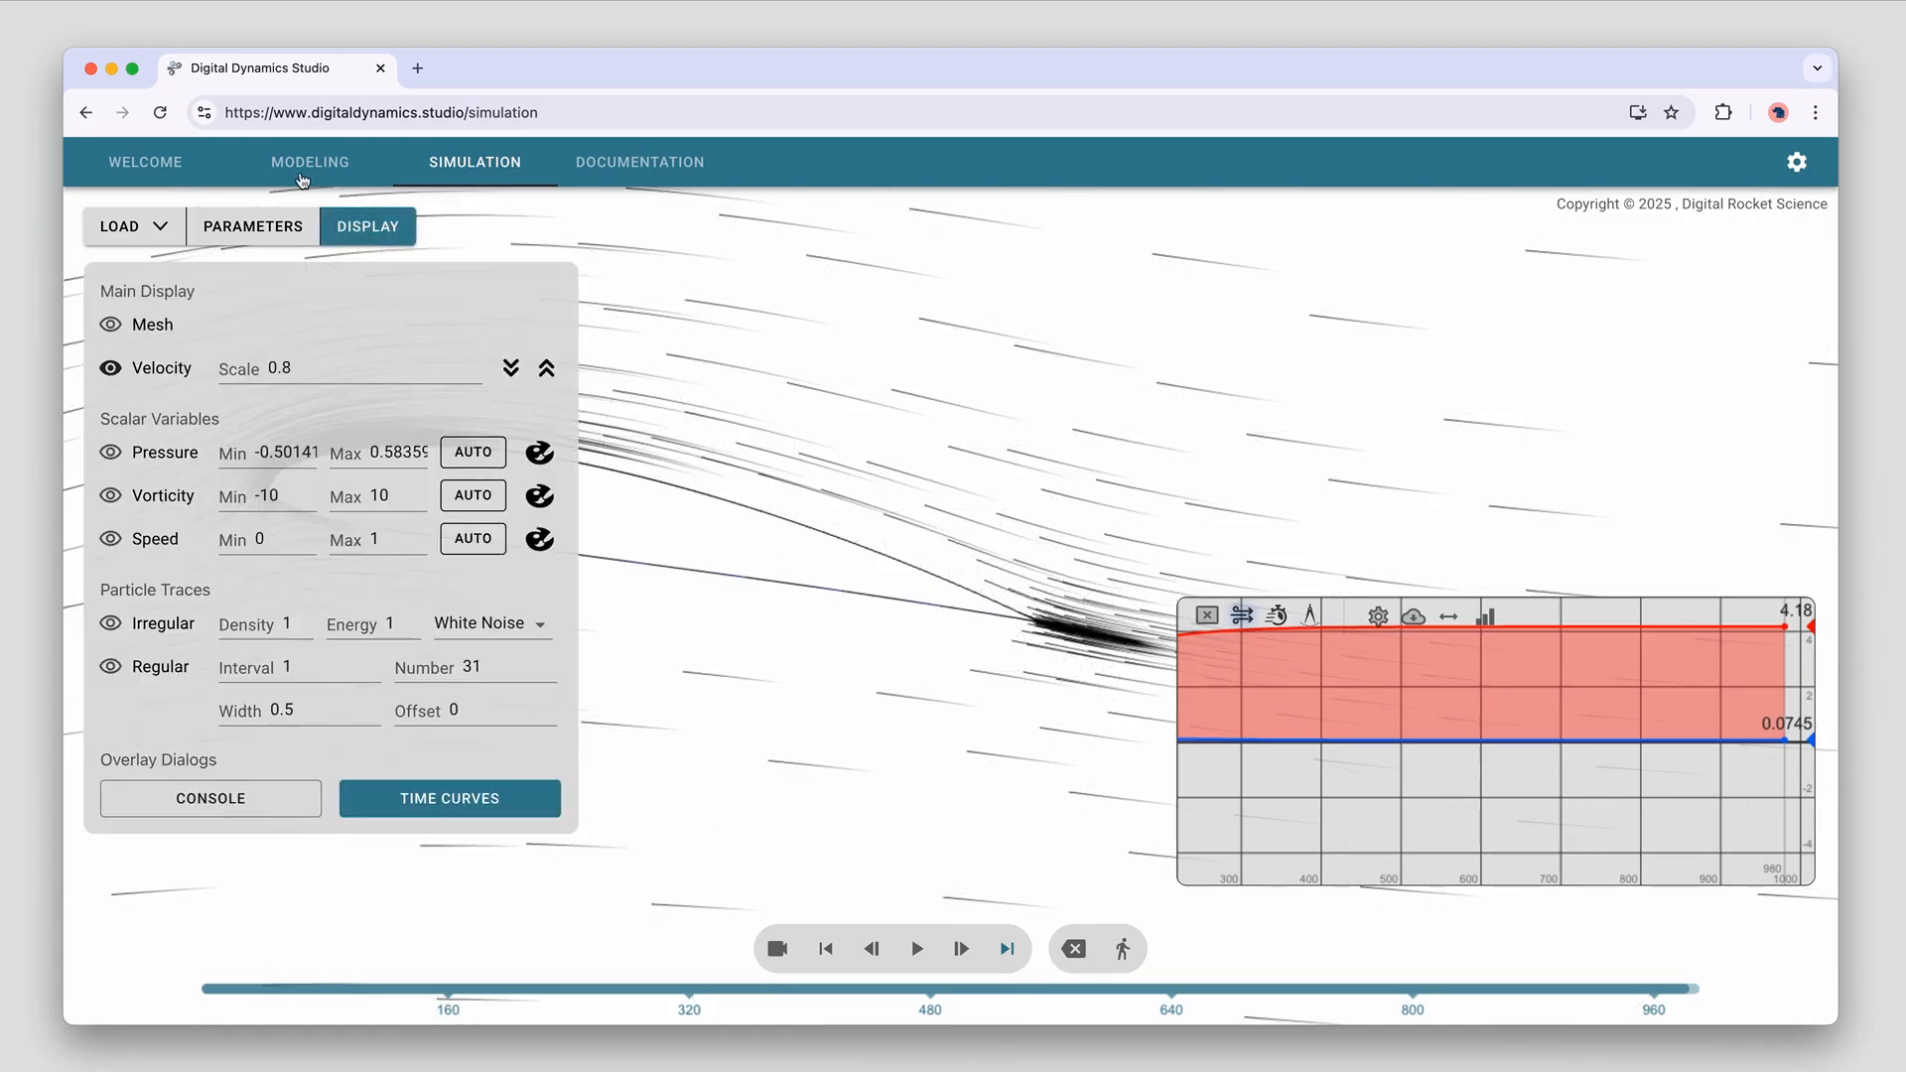
{"action": "left_click", "coordinate": [380, 228]}
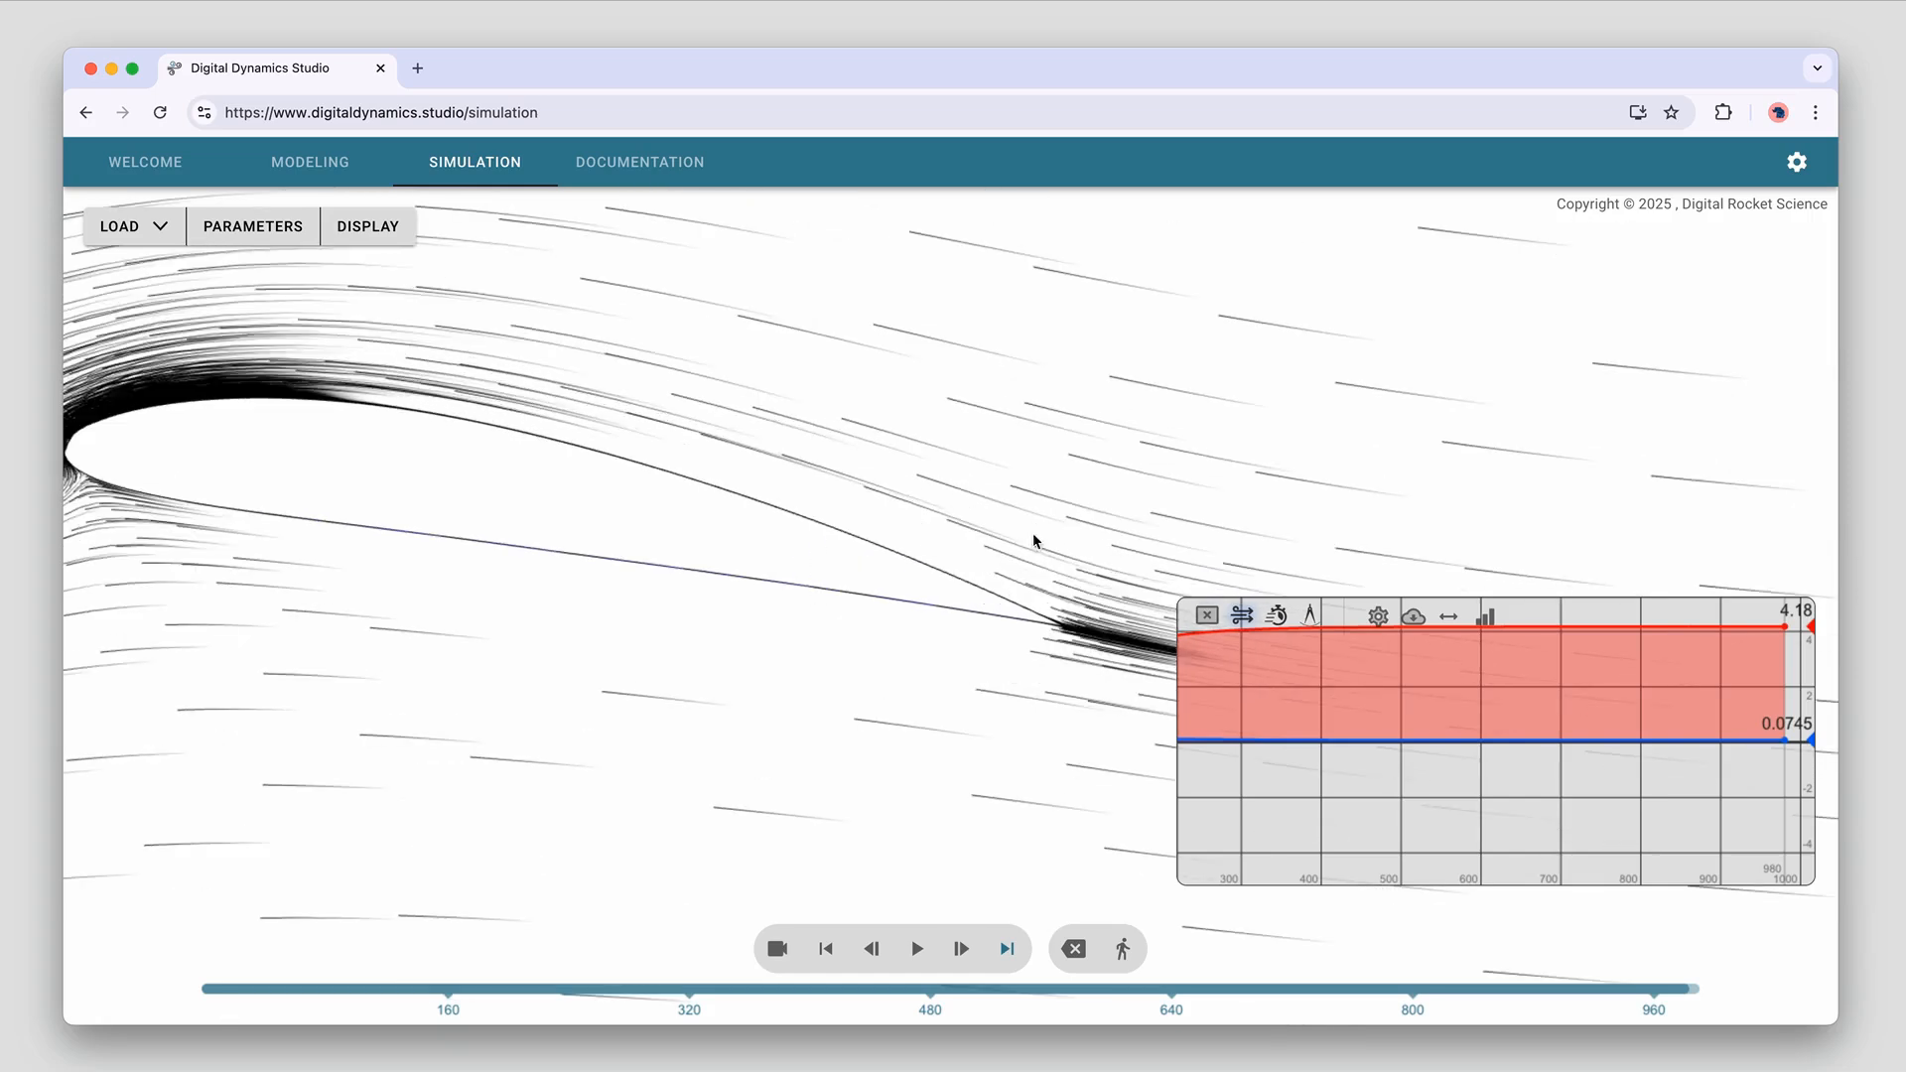
{"action": "left_click_drag", "start_coordinate": [1020, 657], "coordinate": [990, 626]}
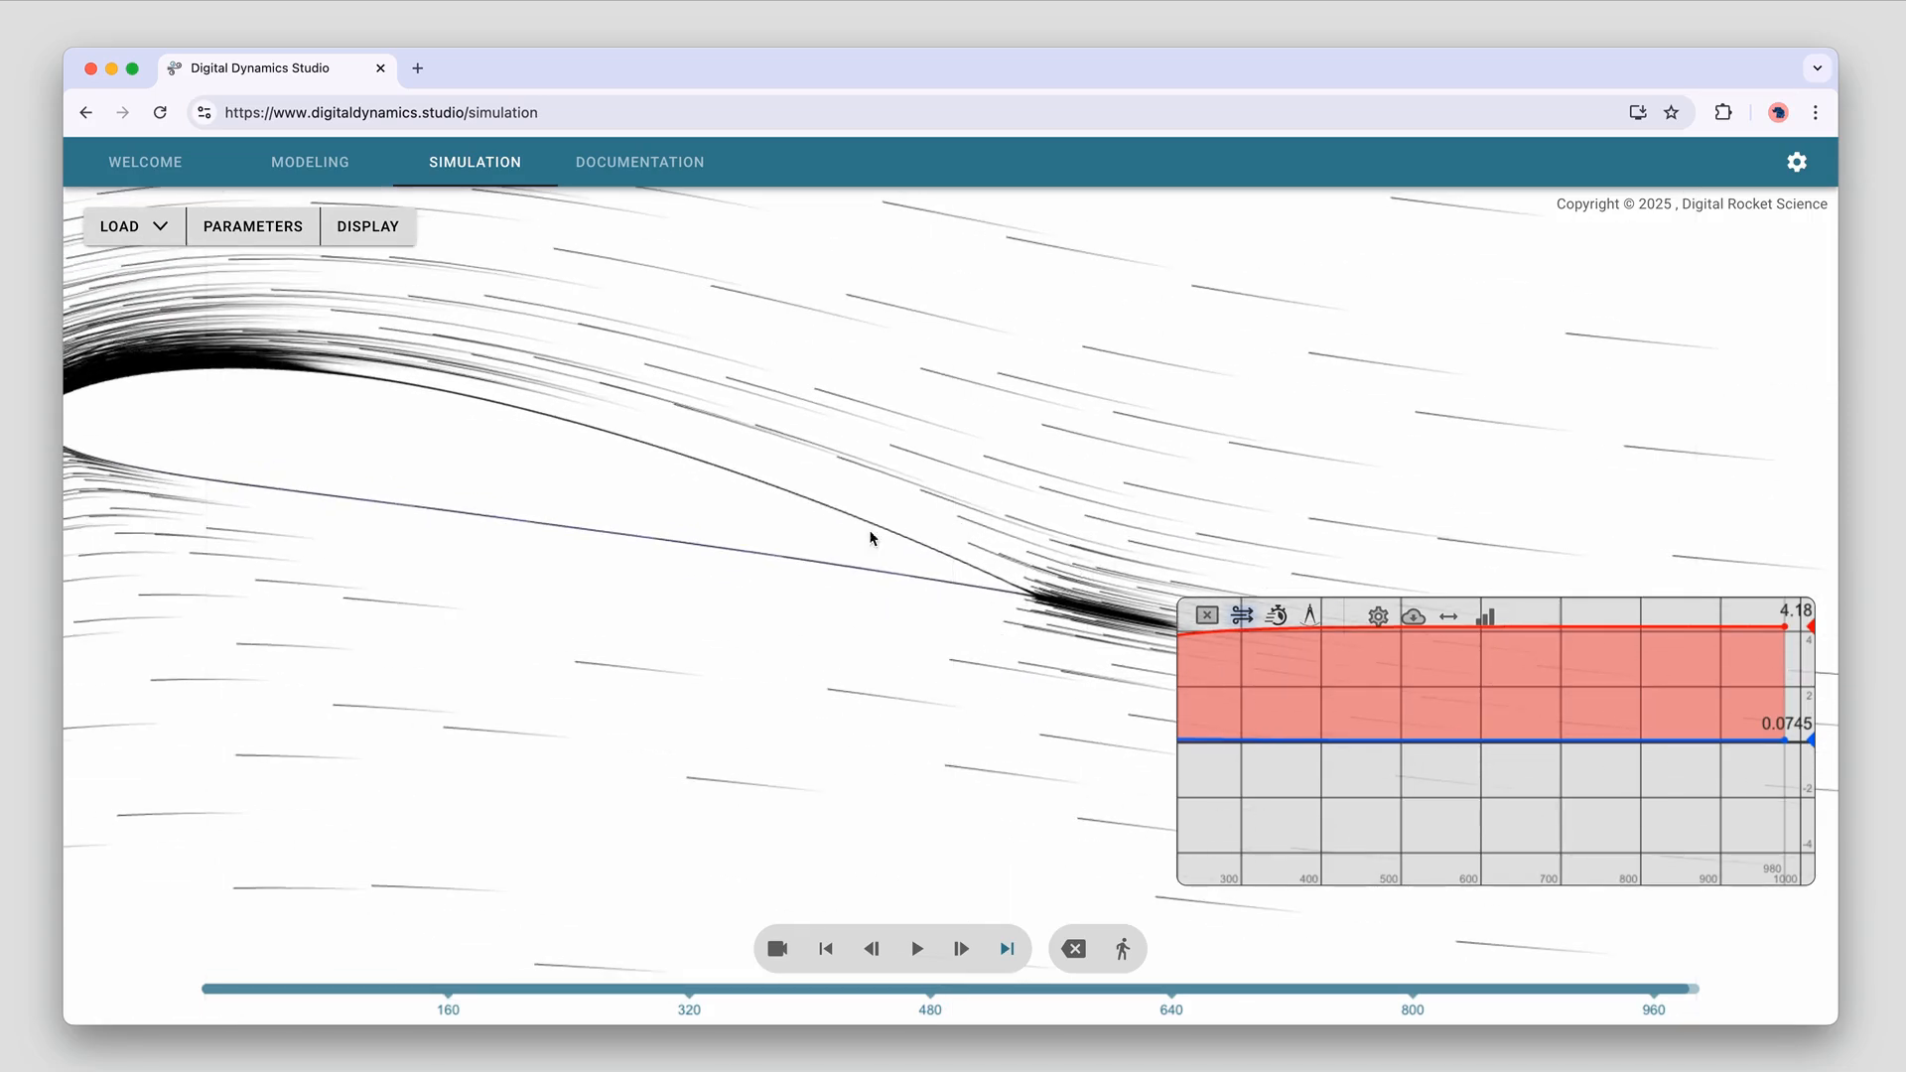
{"action": "left_click_drag", "start_coordinate": [824, 540], "coordinate": [1120, 564]}
{"action": "scroll", "coordinate": [976, 562], "scroll_direction": "up", "scroll_amount": 3}
{"action": "left_click_drag", "start_coordinate": [981, 560], "coordinate": [738, 552]}
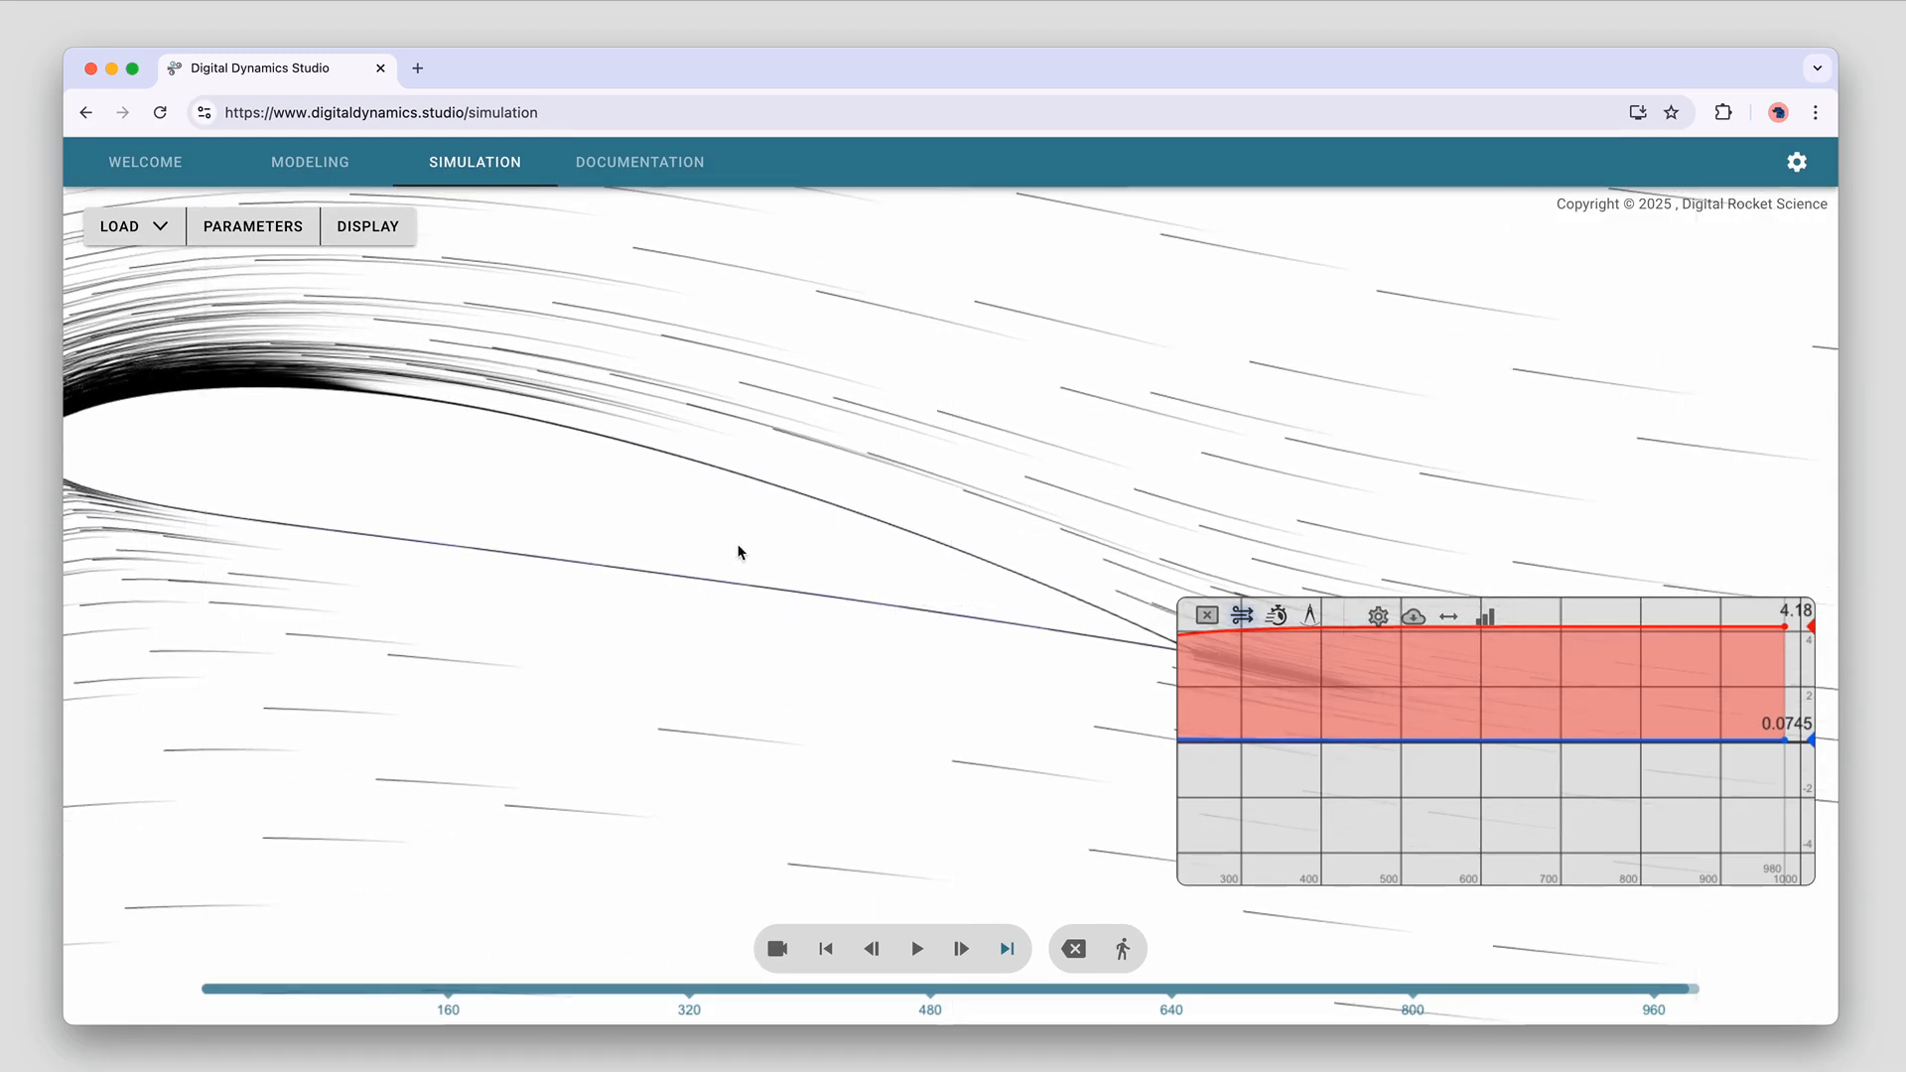
{"action": "scroll", "coordinate": [816, 537], "scroll_direction": "down", "scroll_amount": 3}
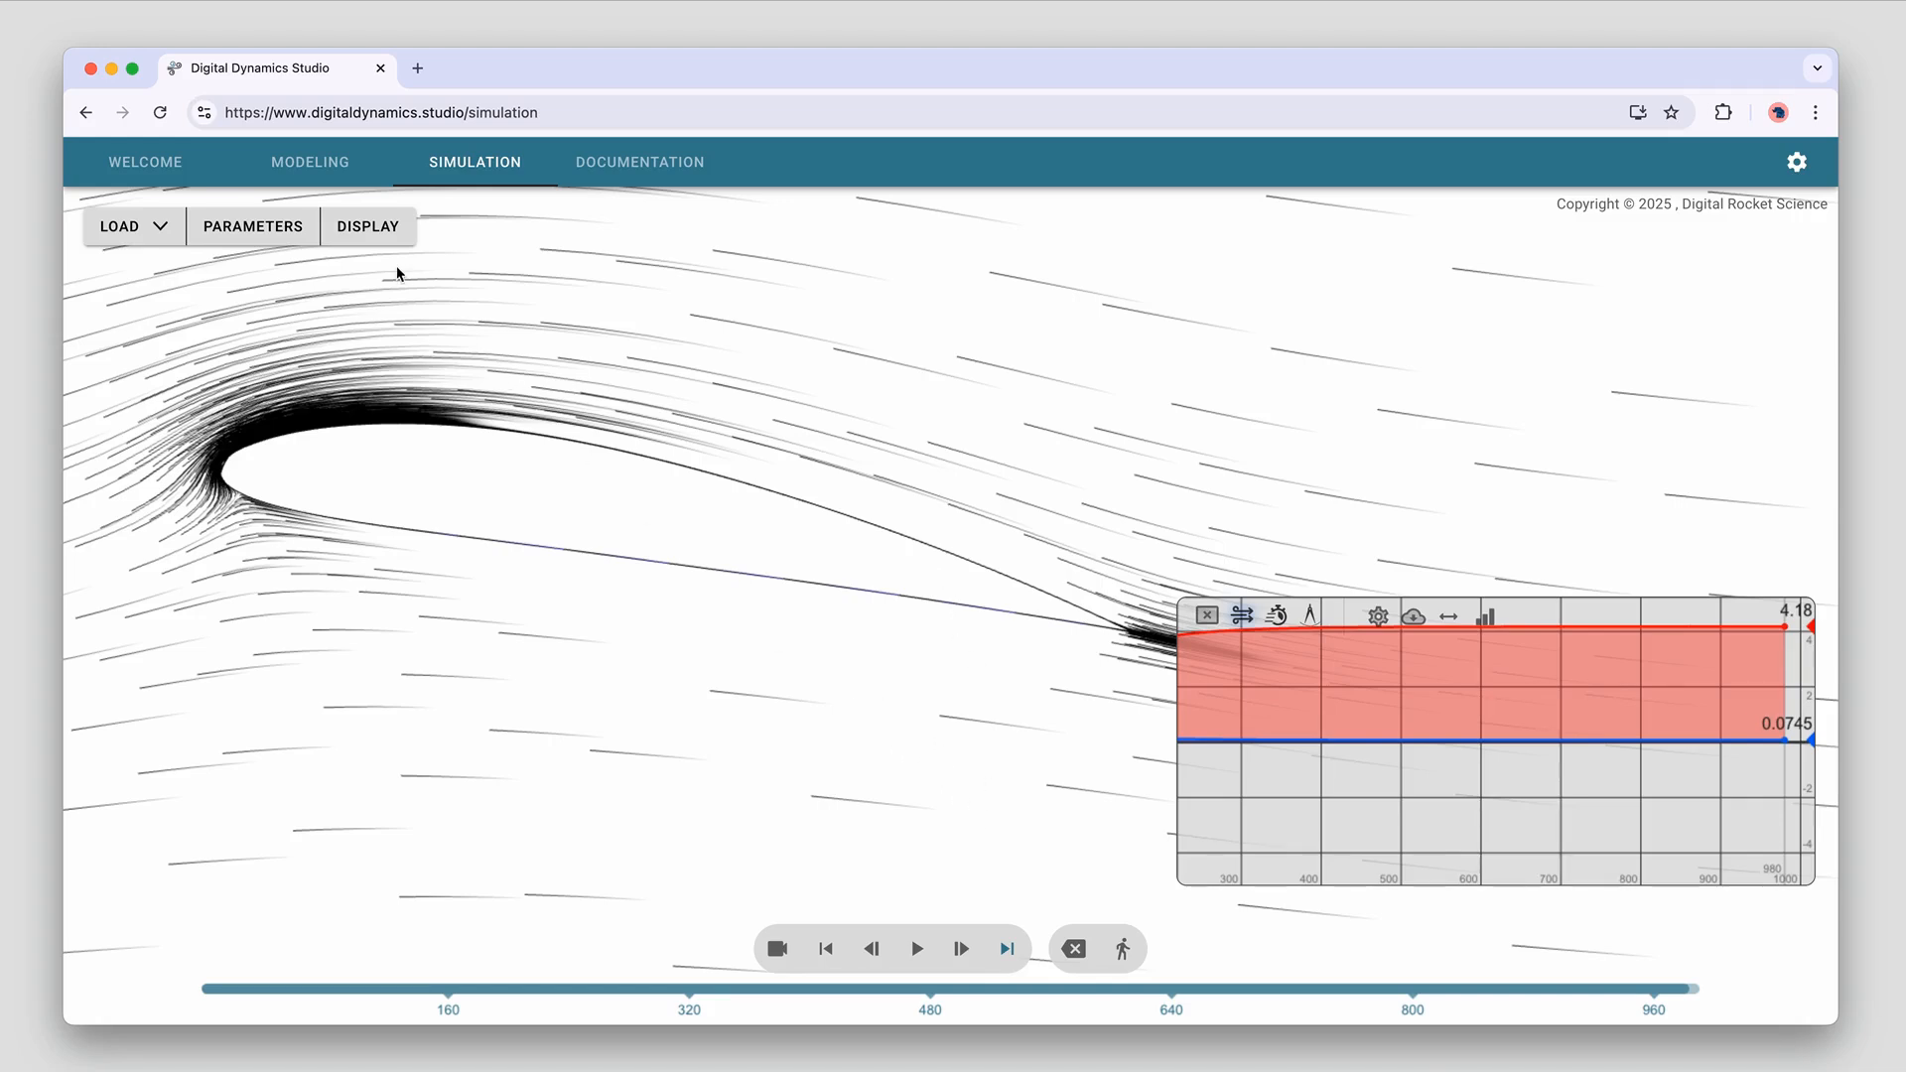
Replay the cached run, skip to step 1000, and reopen the display settings
{"action": "left_click", "coordinate": [918, 949]}
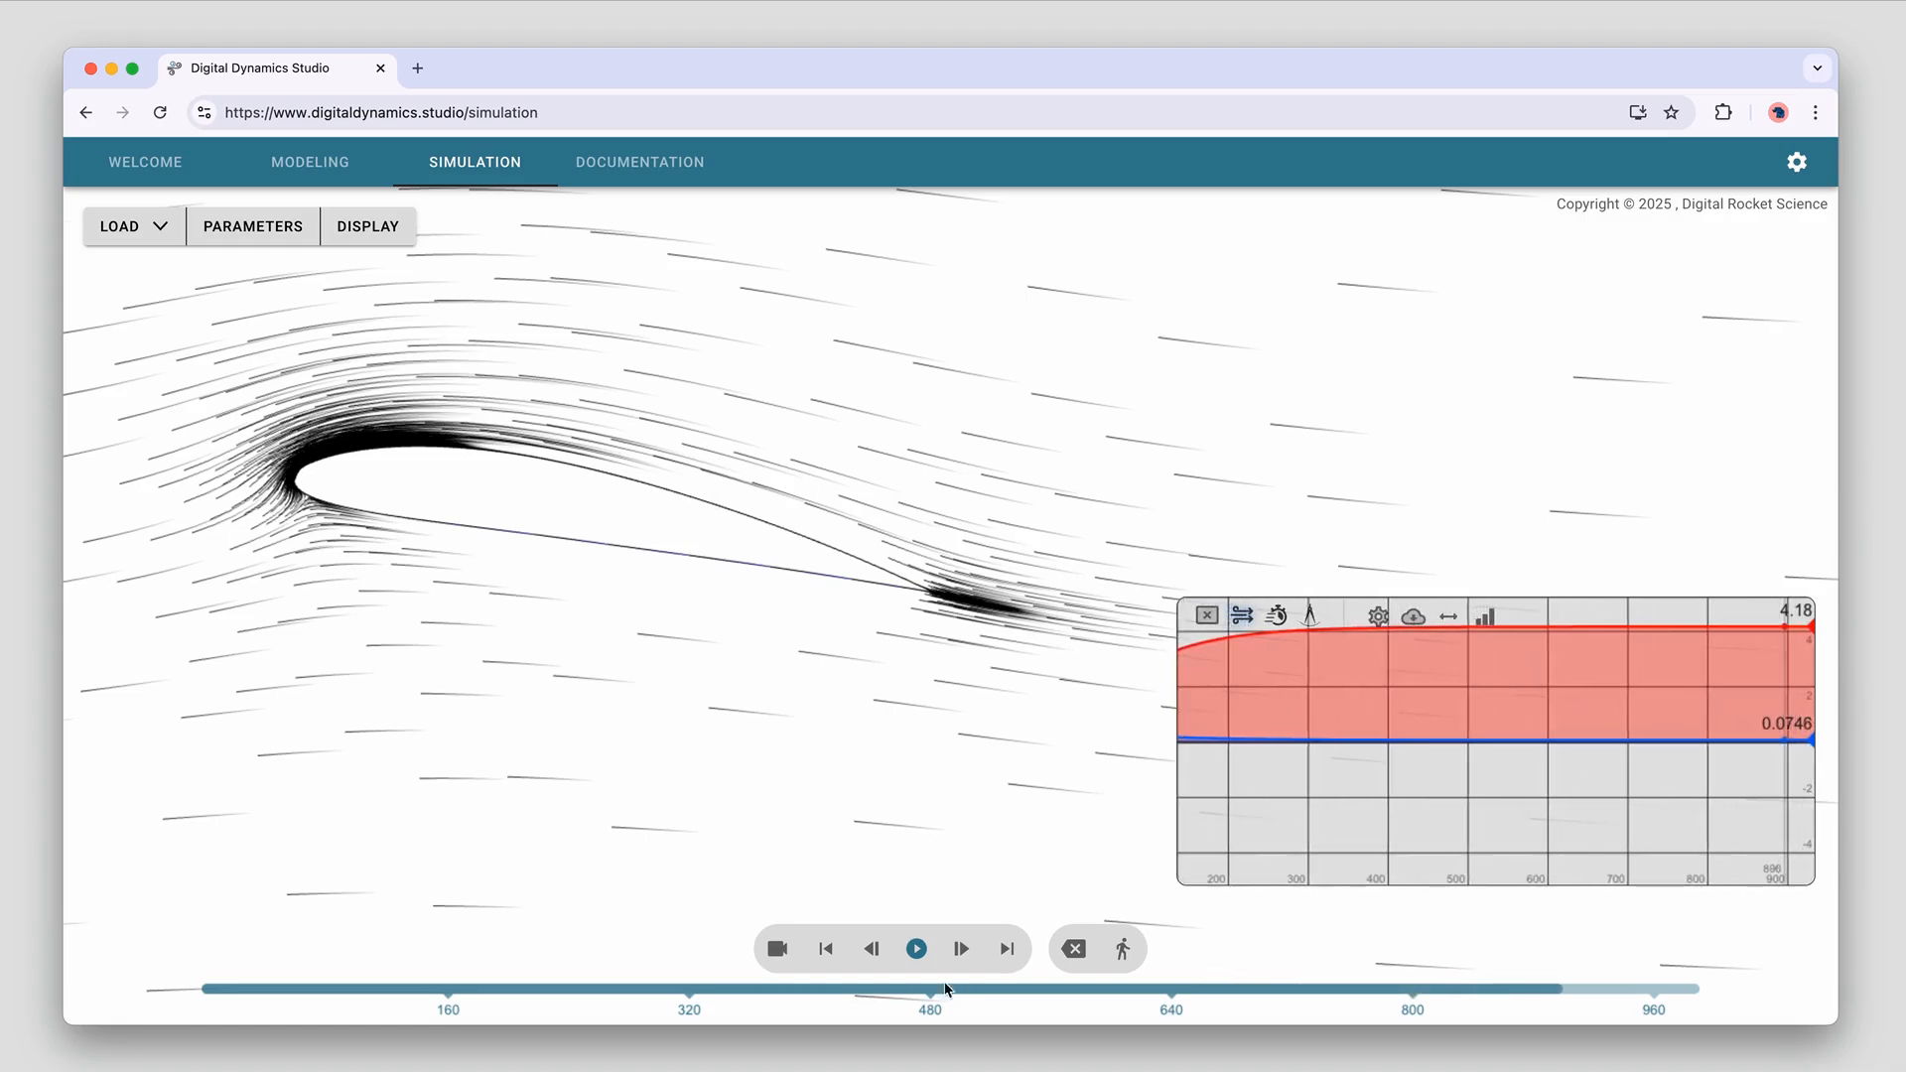
{"action": "left_click", "coordinate": [916, 949]}
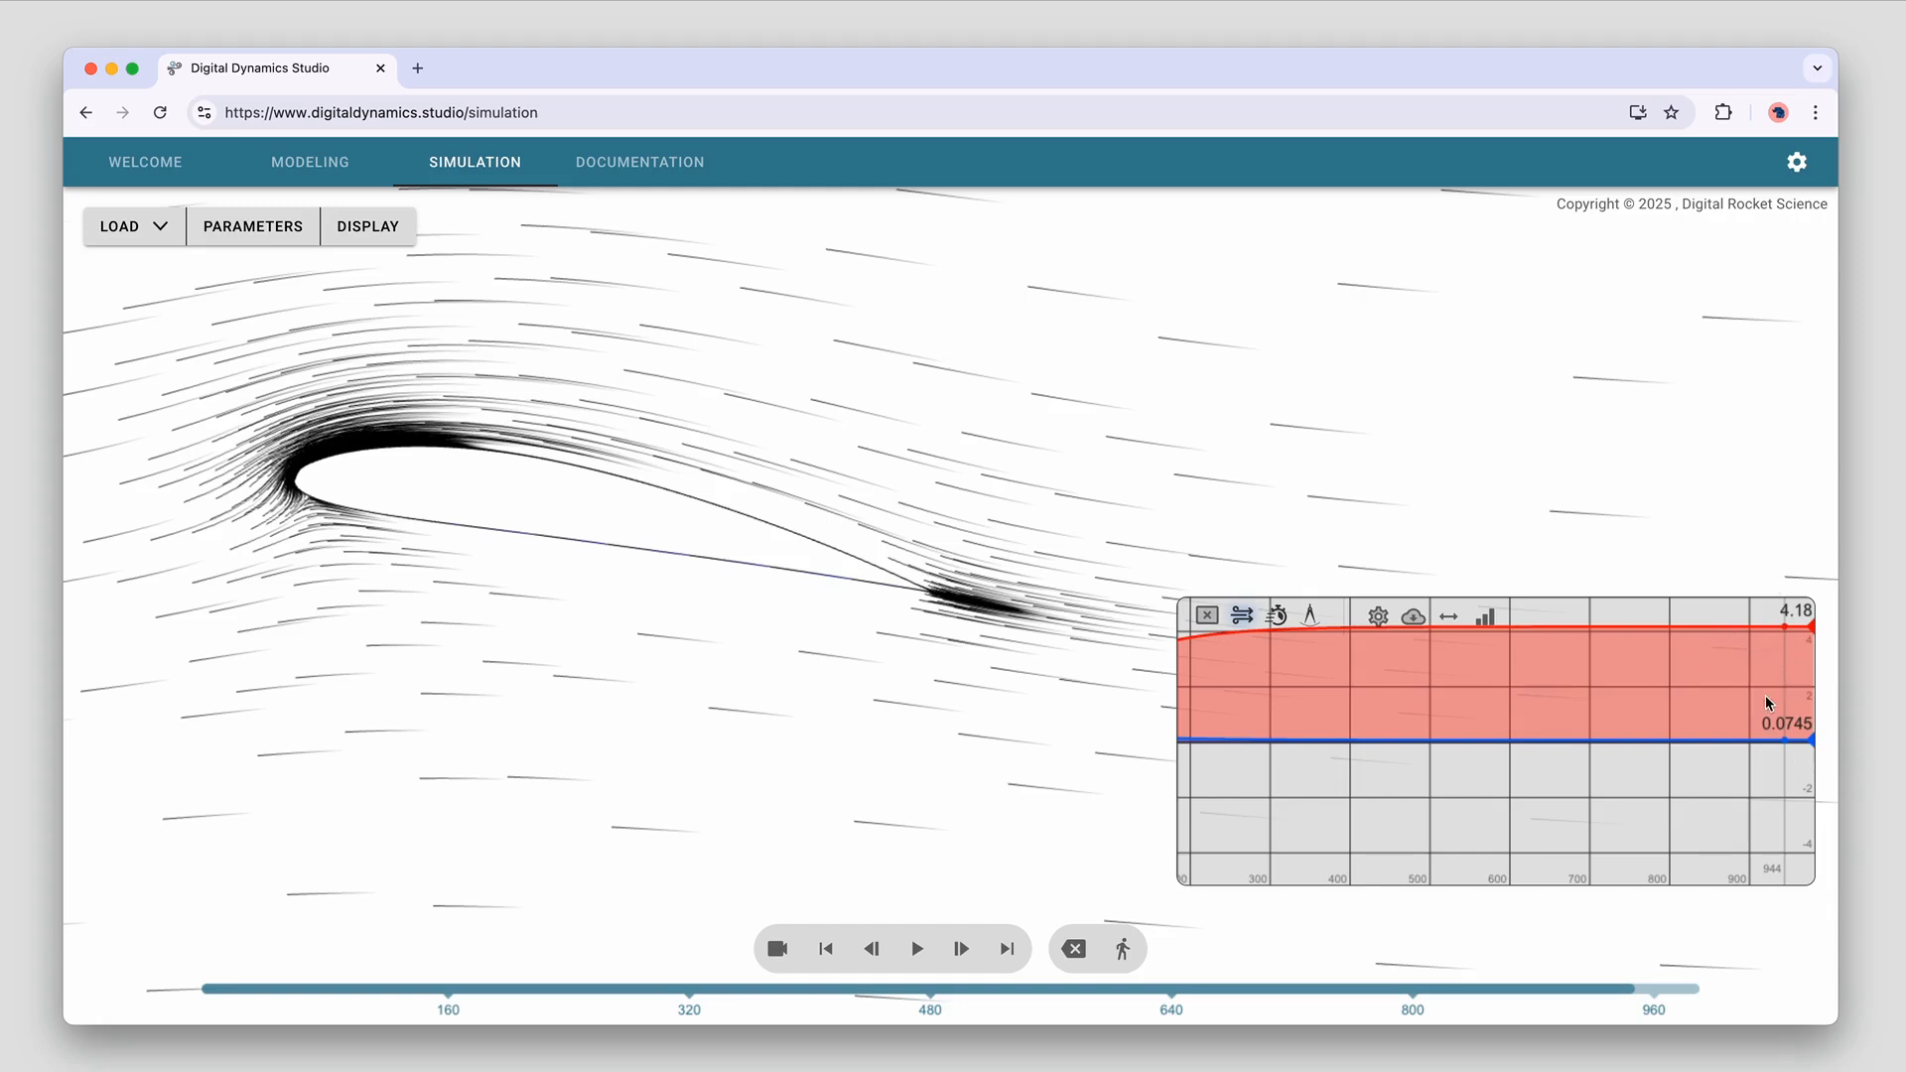
{"action": "left_click", "coordinate": [920, 949]}
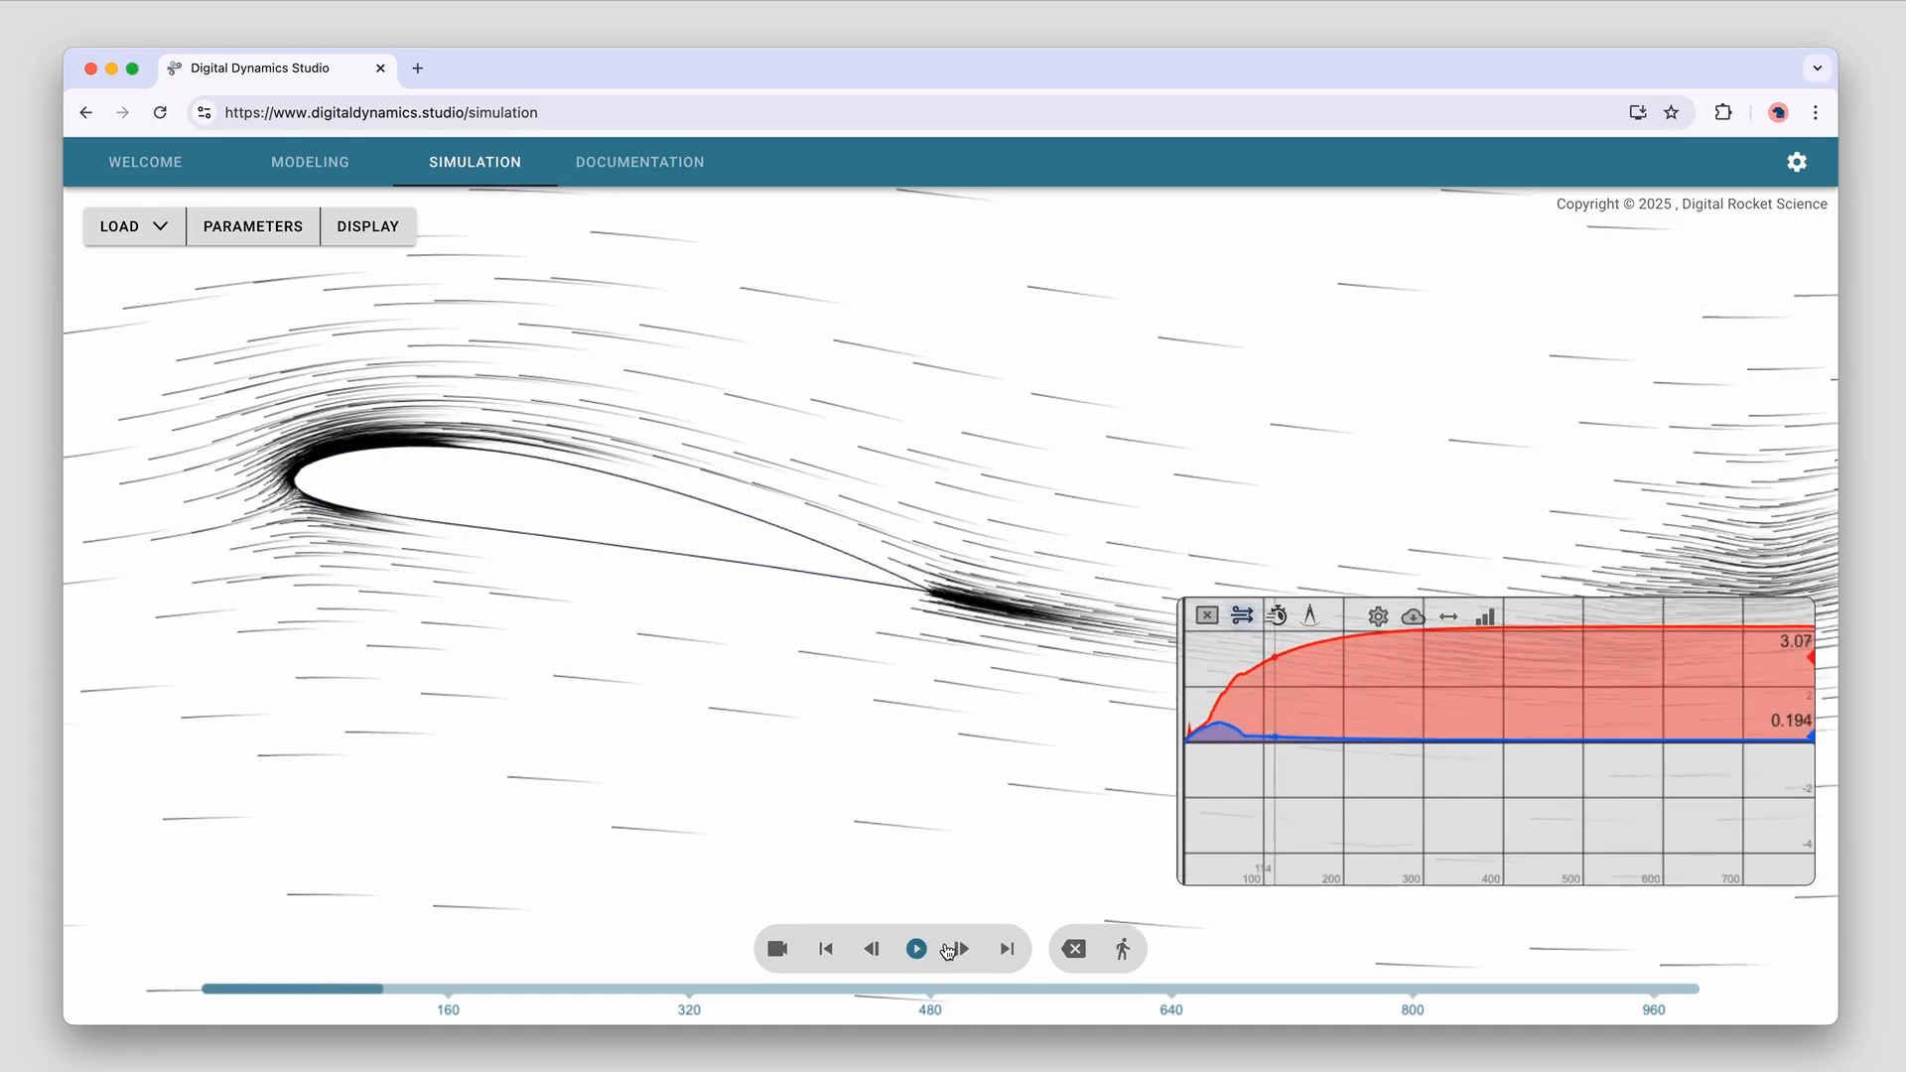
{"action": "left_click", "coordinate": [917, 952]}
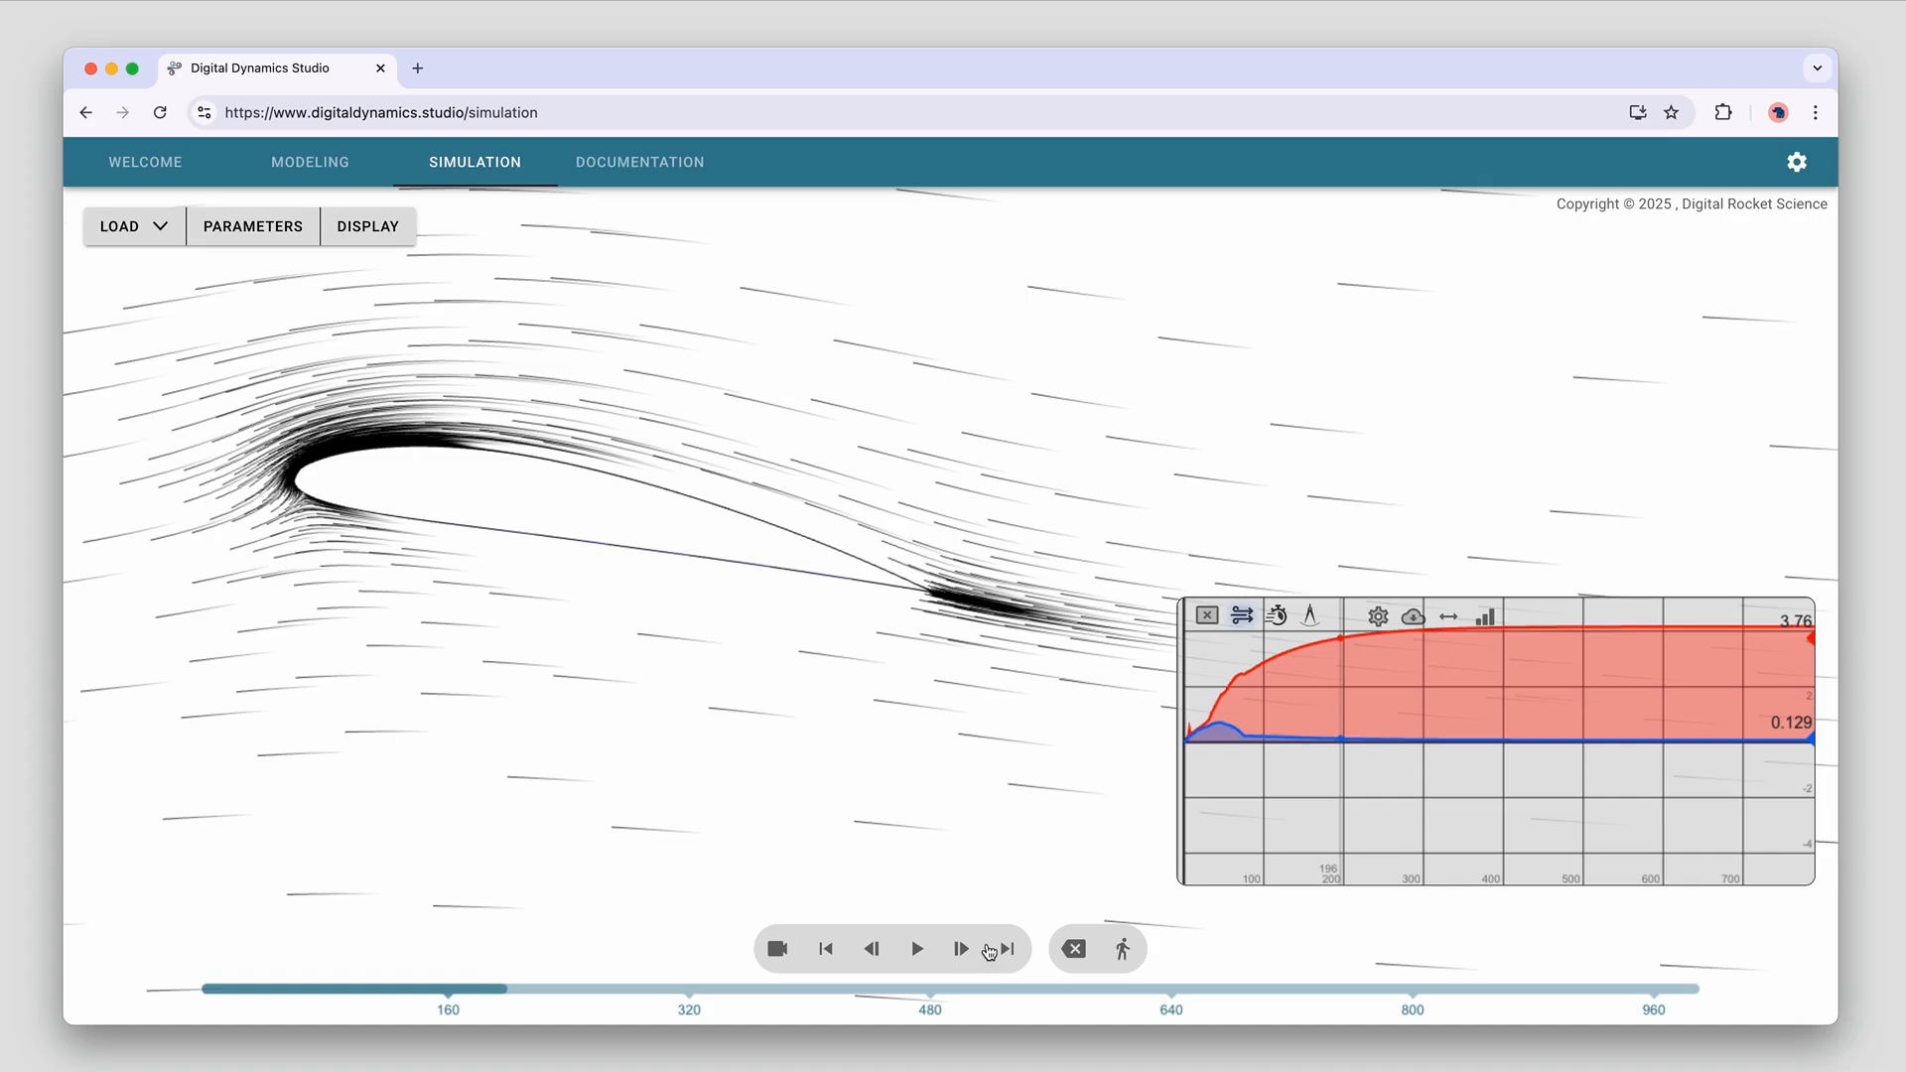
{"action": "left_click", "coordinate": [918, 955]}
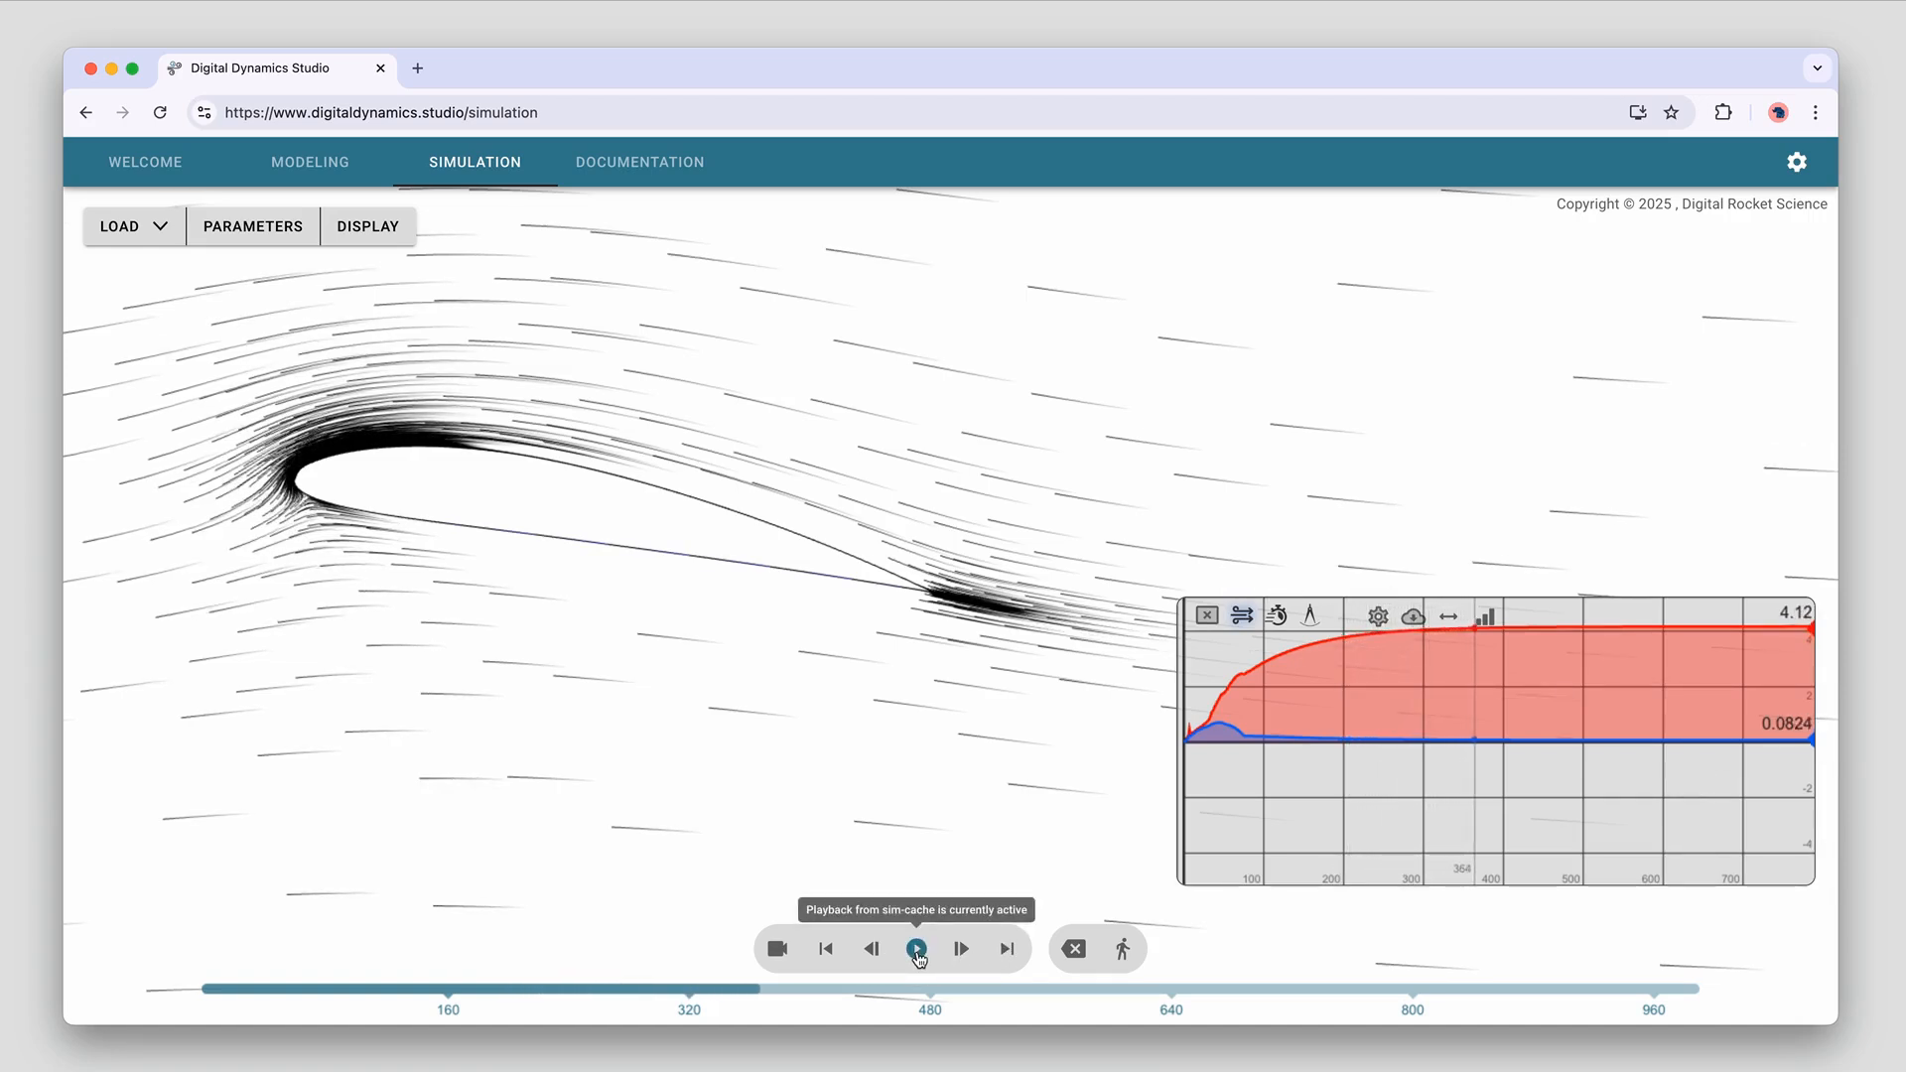
{"action": "left_click", "coordinate": [1007, 949]}
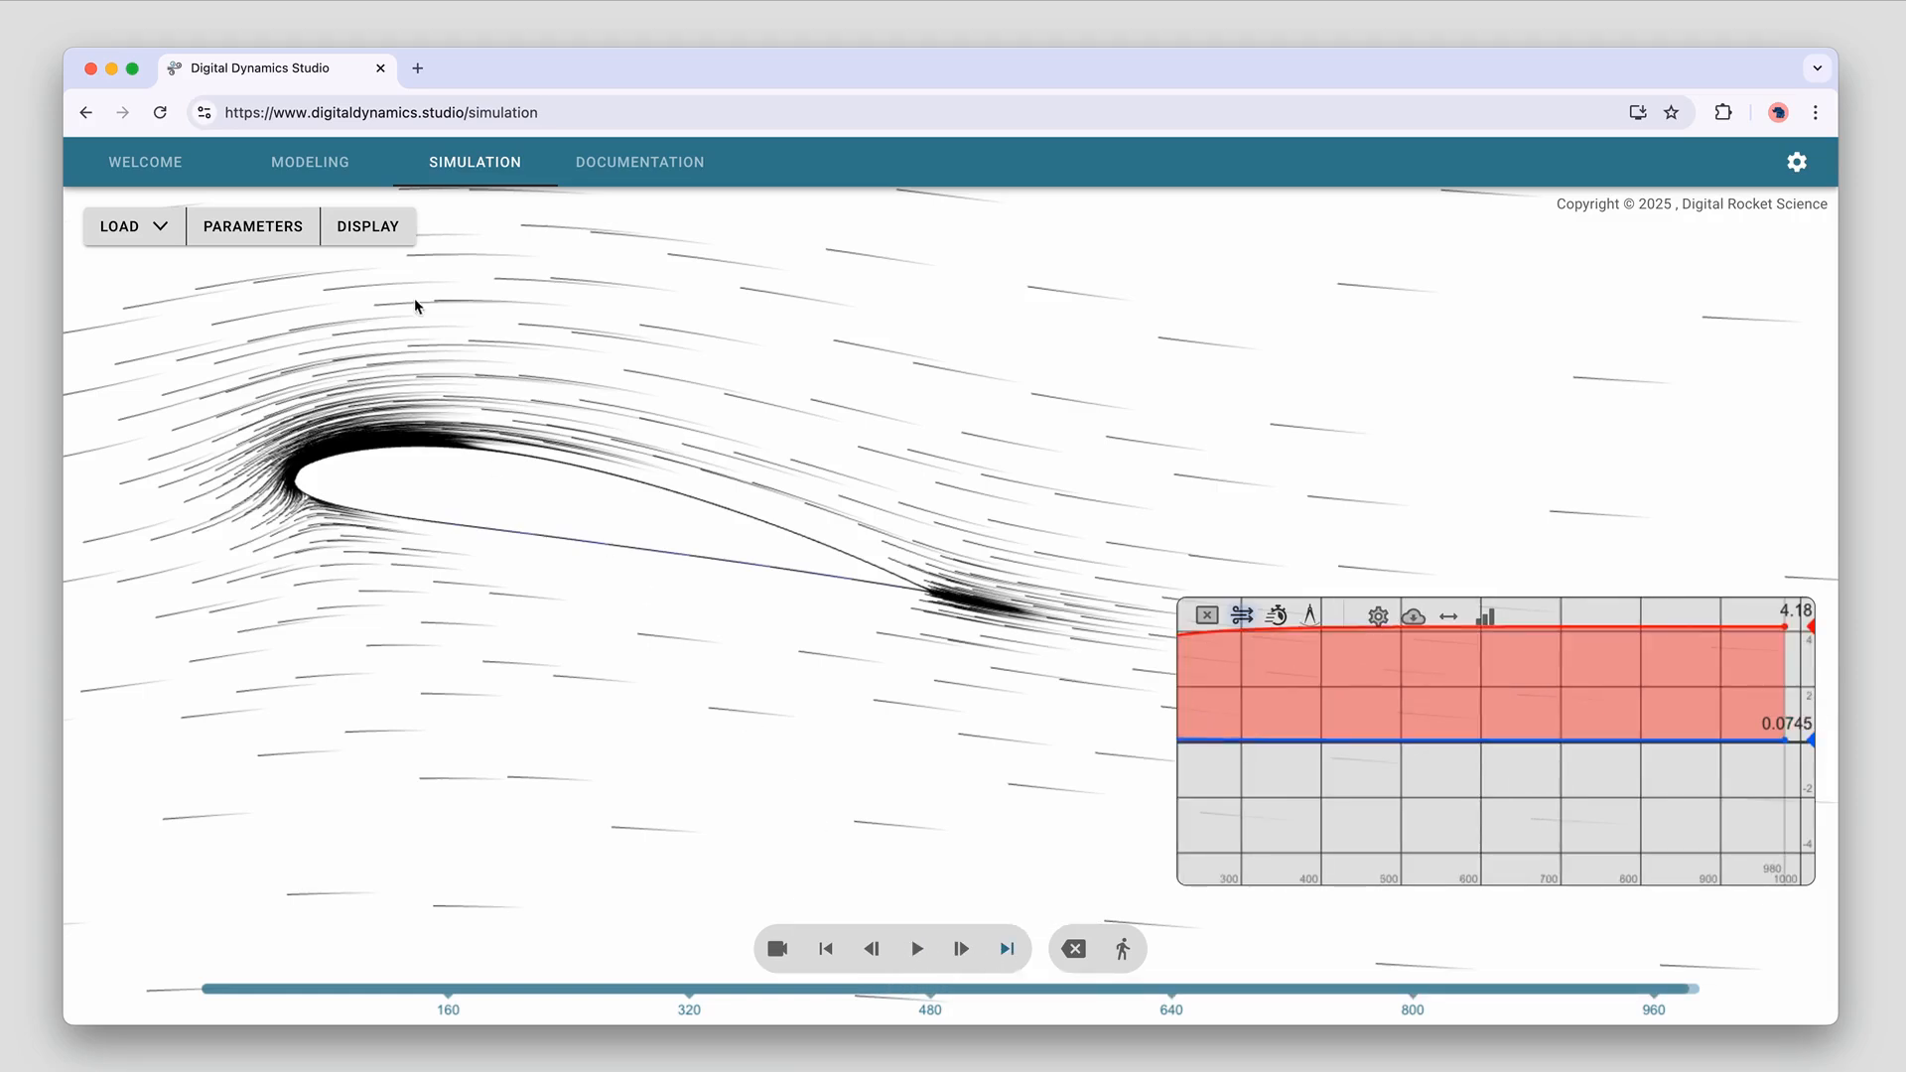
{"action": "left_click", "coordinate": [345, 243]}
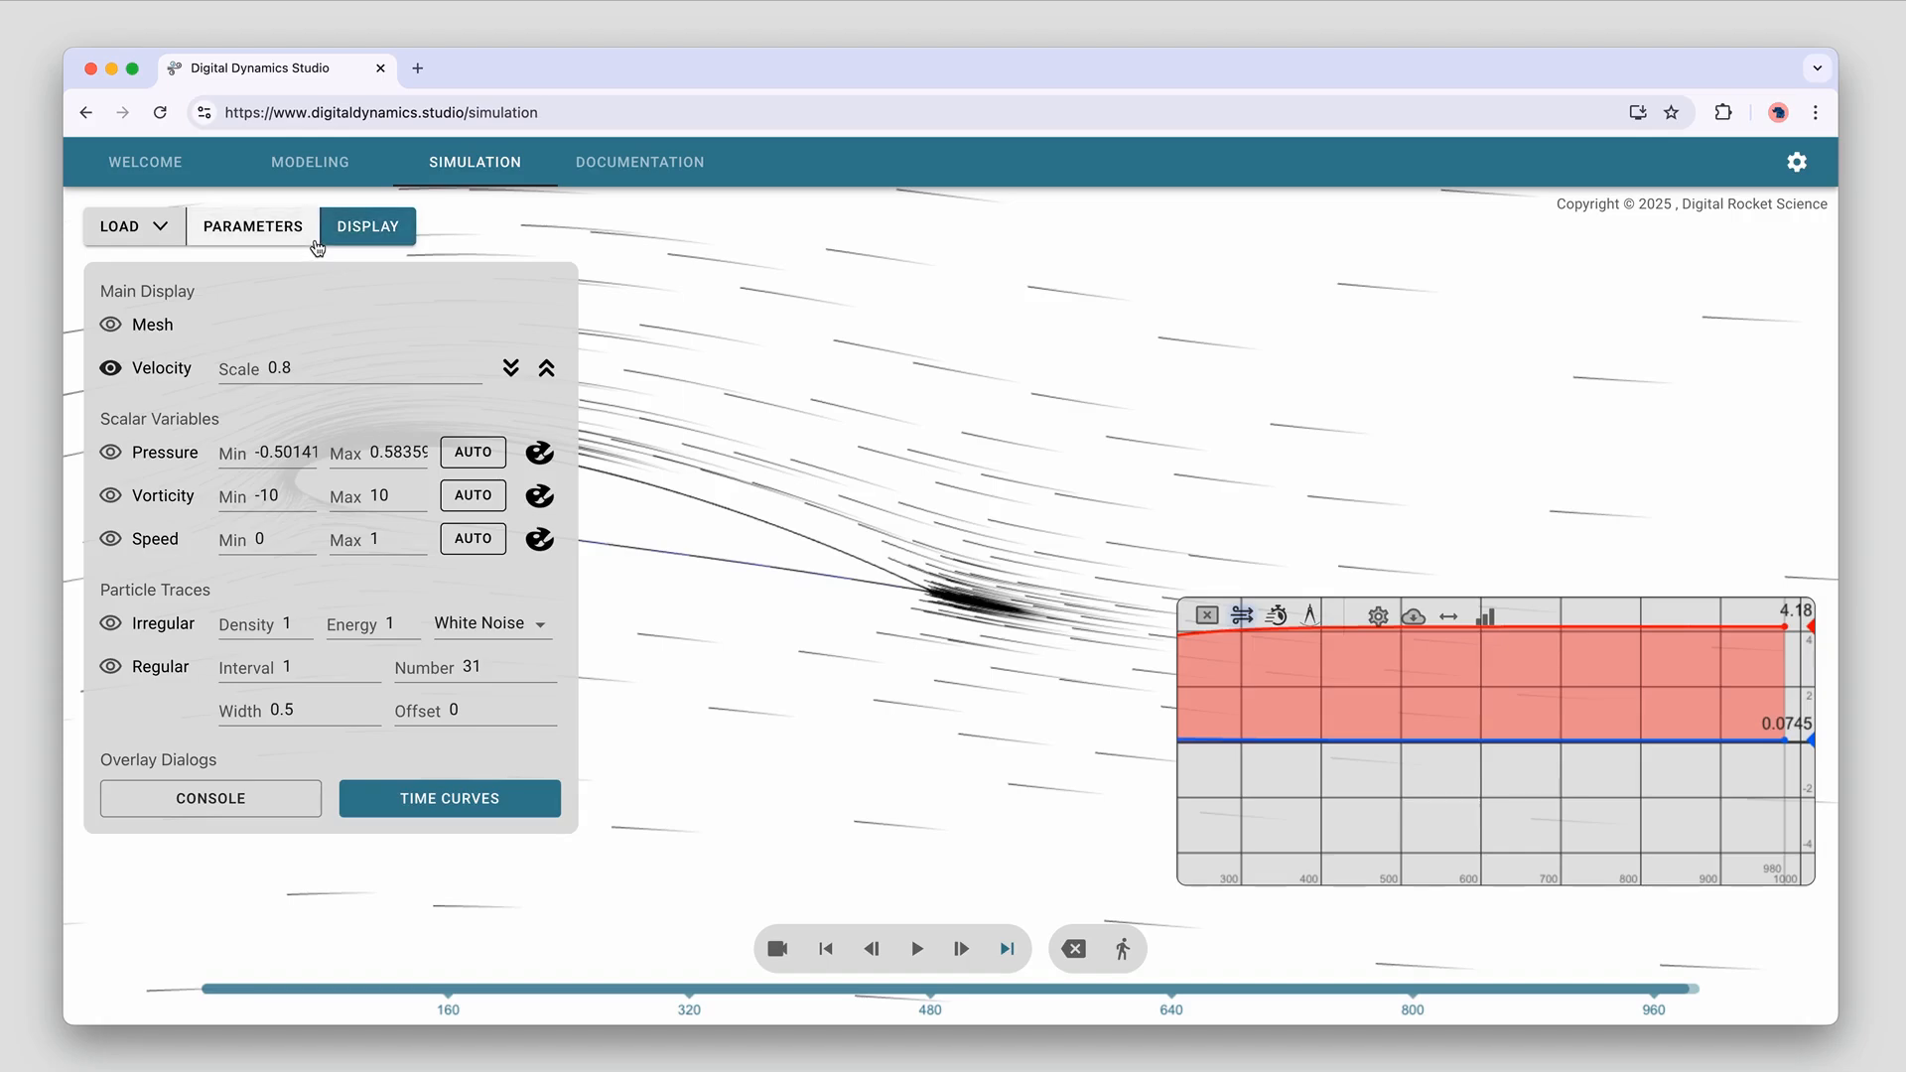
Hide the particle streak lines, show the mesh, and frame the whole airfoil in view
{"action": "left_click", "coordinate": [165, 331]}
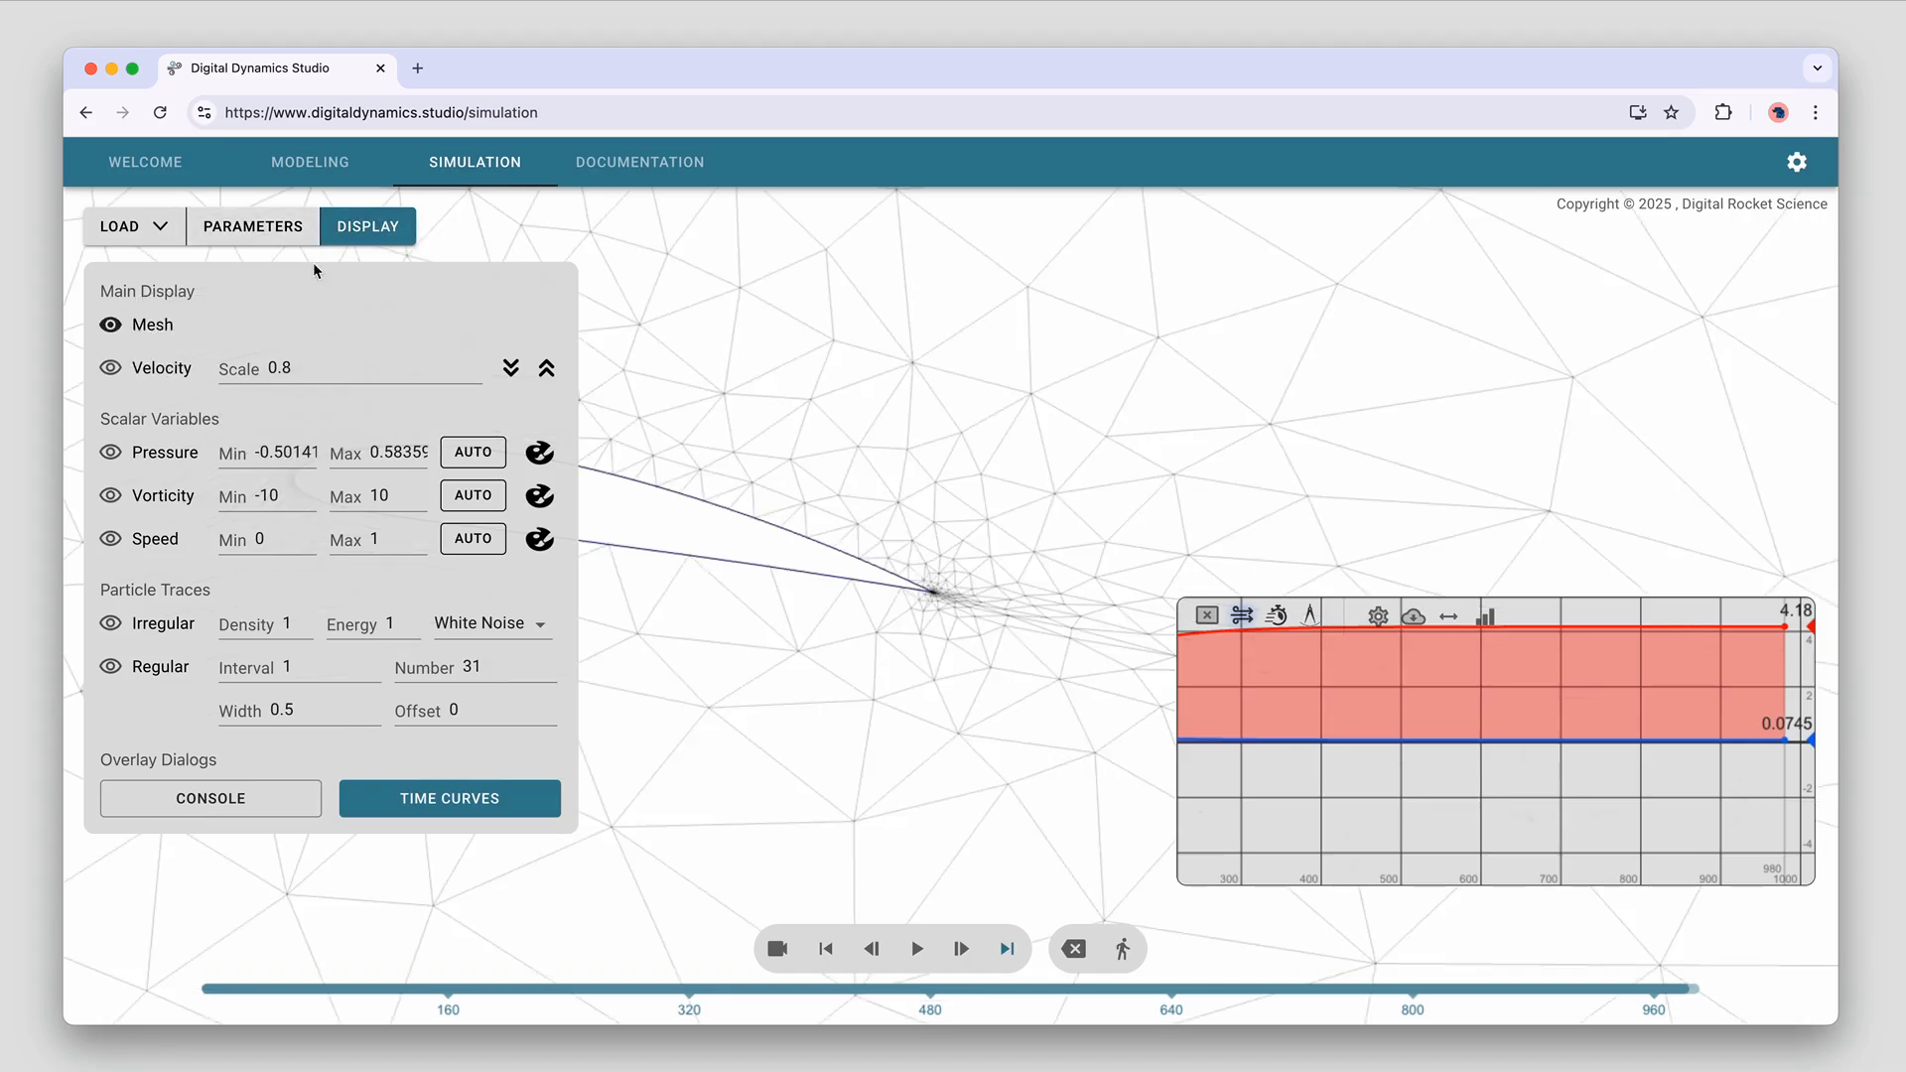
{"action": "left_click", "coordinate": [342, 237]}
{"action": "scroll", "coordinate": [466, 672], "scroll_direction": "up", "scroll_amount": 5}
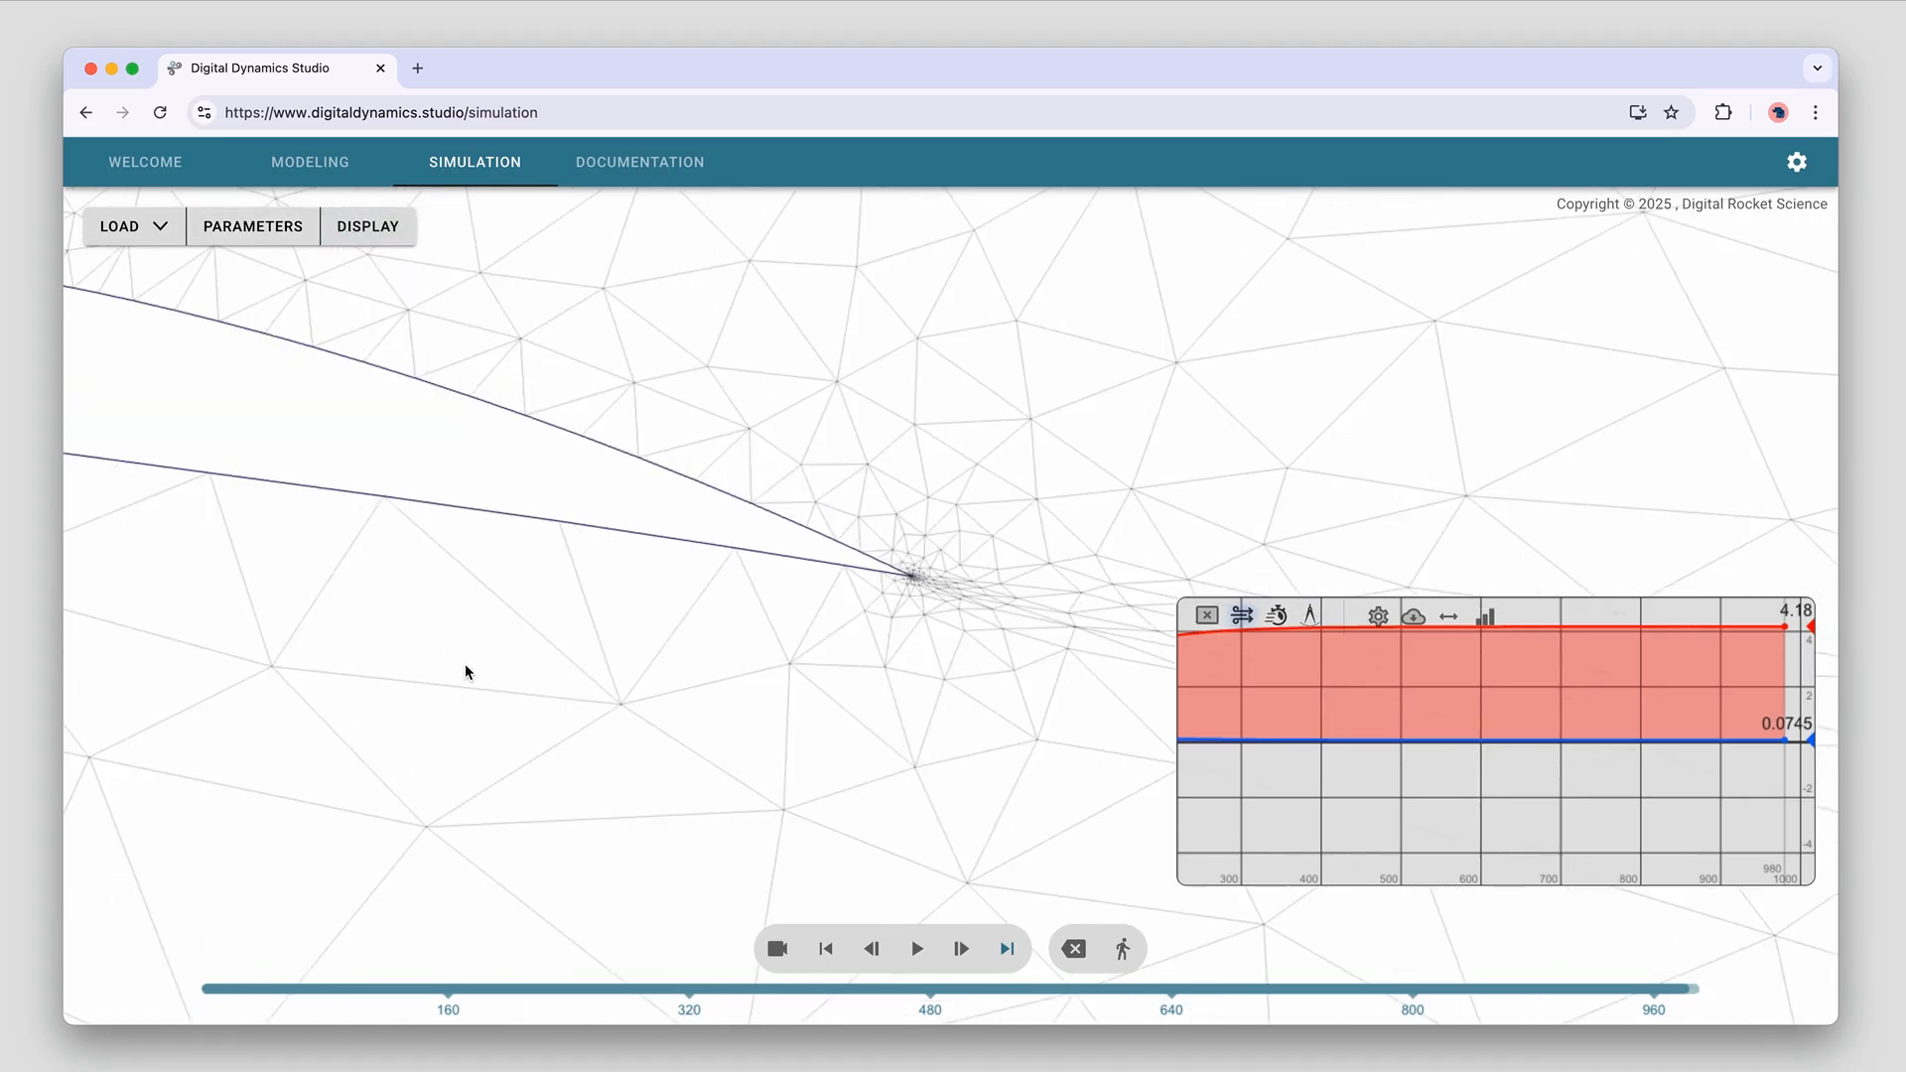
{"action": "left_click_drag", "start_coordinate": [360, 348], "coordinate": [784, 390]}
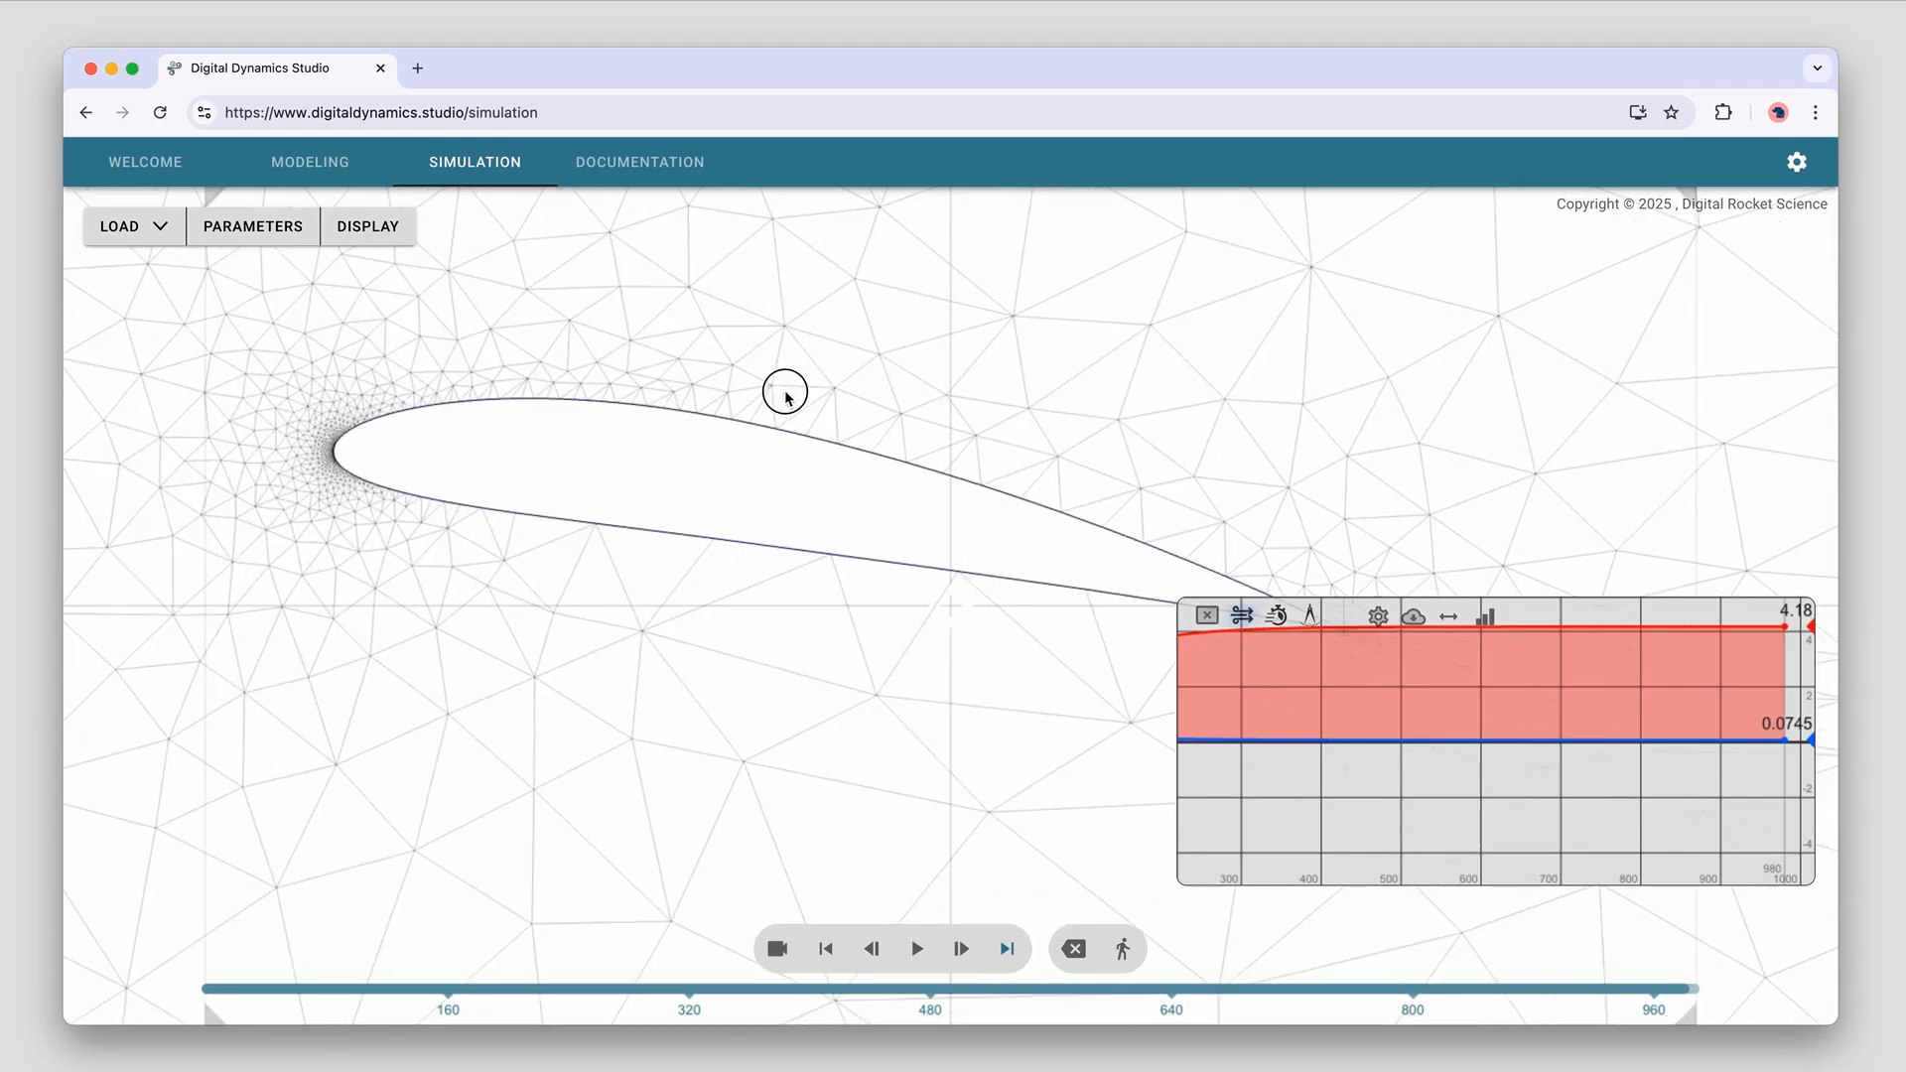
{"action": "left_click_drag", "start_coordinate": [536, 668], "coordinate": [305, 683]}
{"action": "scroll", "coordinate": [466, 760], "scroll_direction": "down", "scroll_amount": 5}
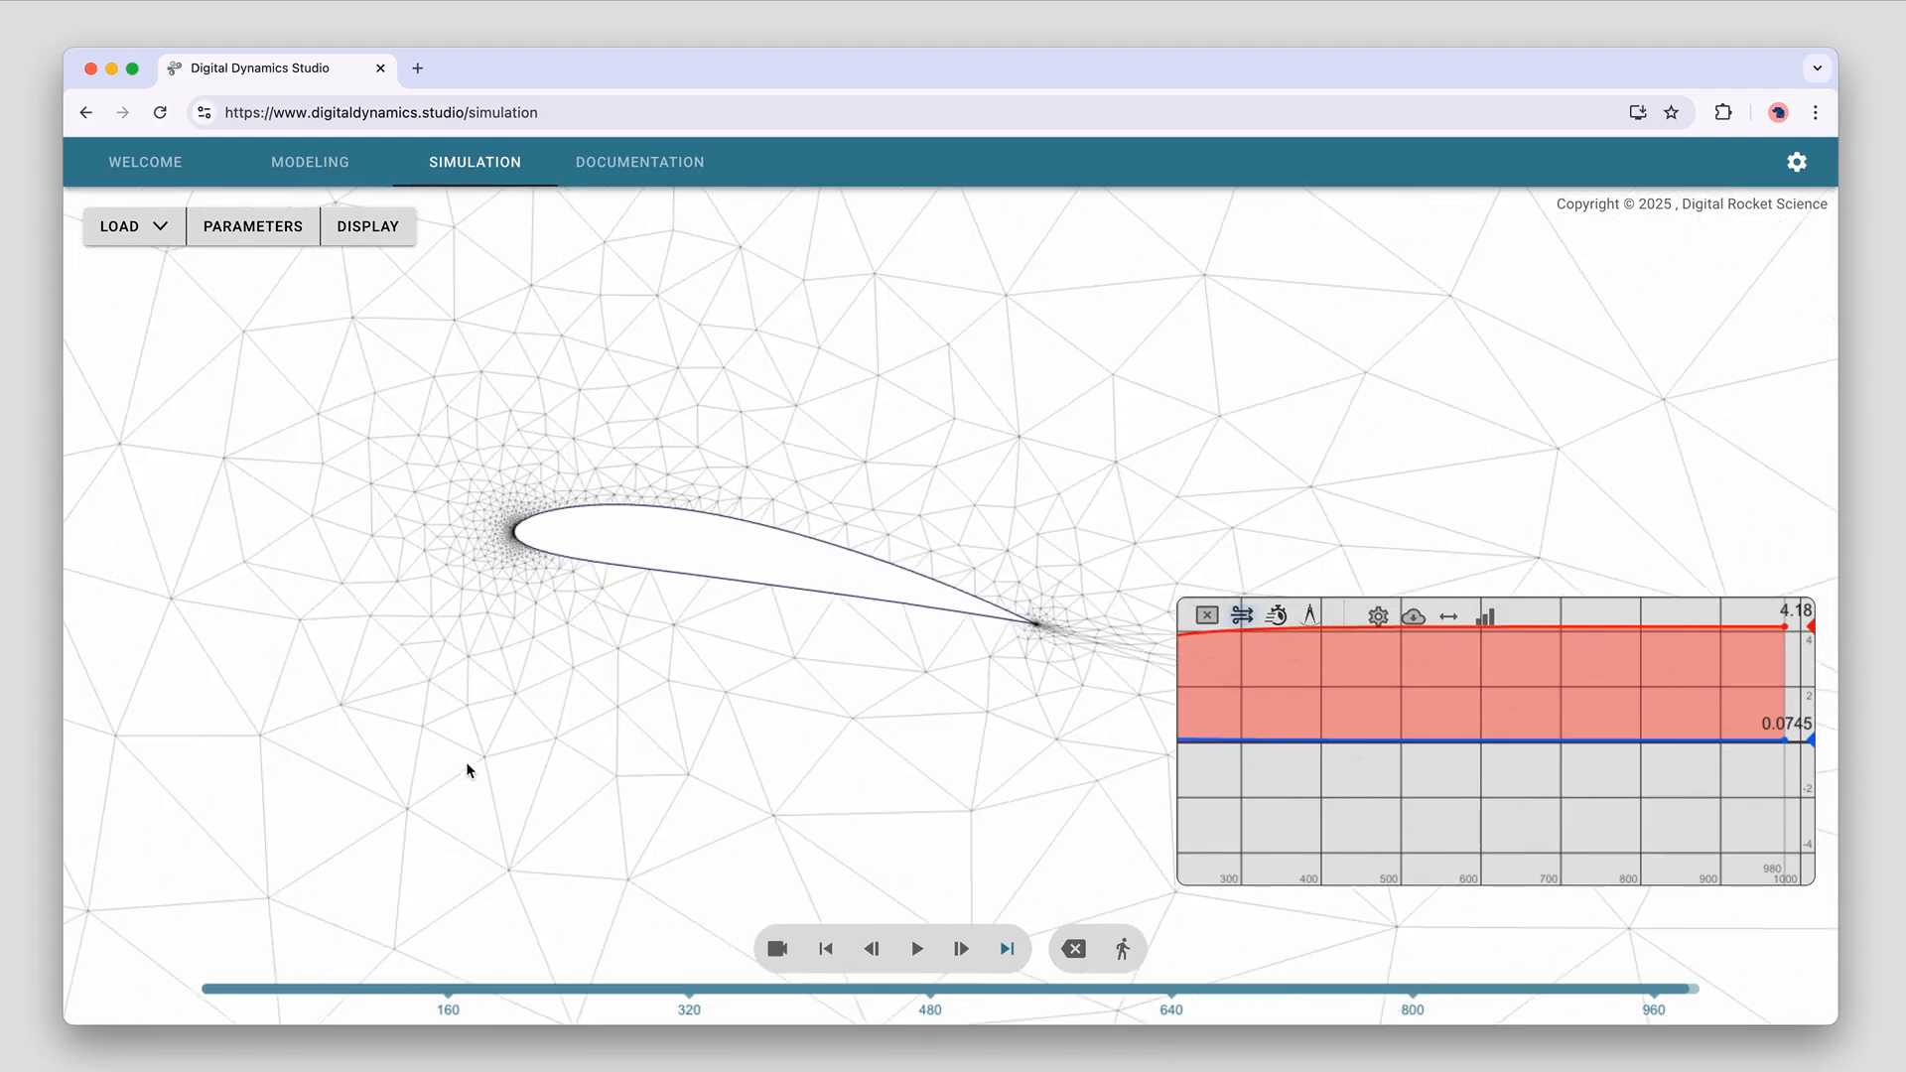
{"action": "left_click_drag", "start_coordinate": [715, 630], "coordinate": [592, 609]}
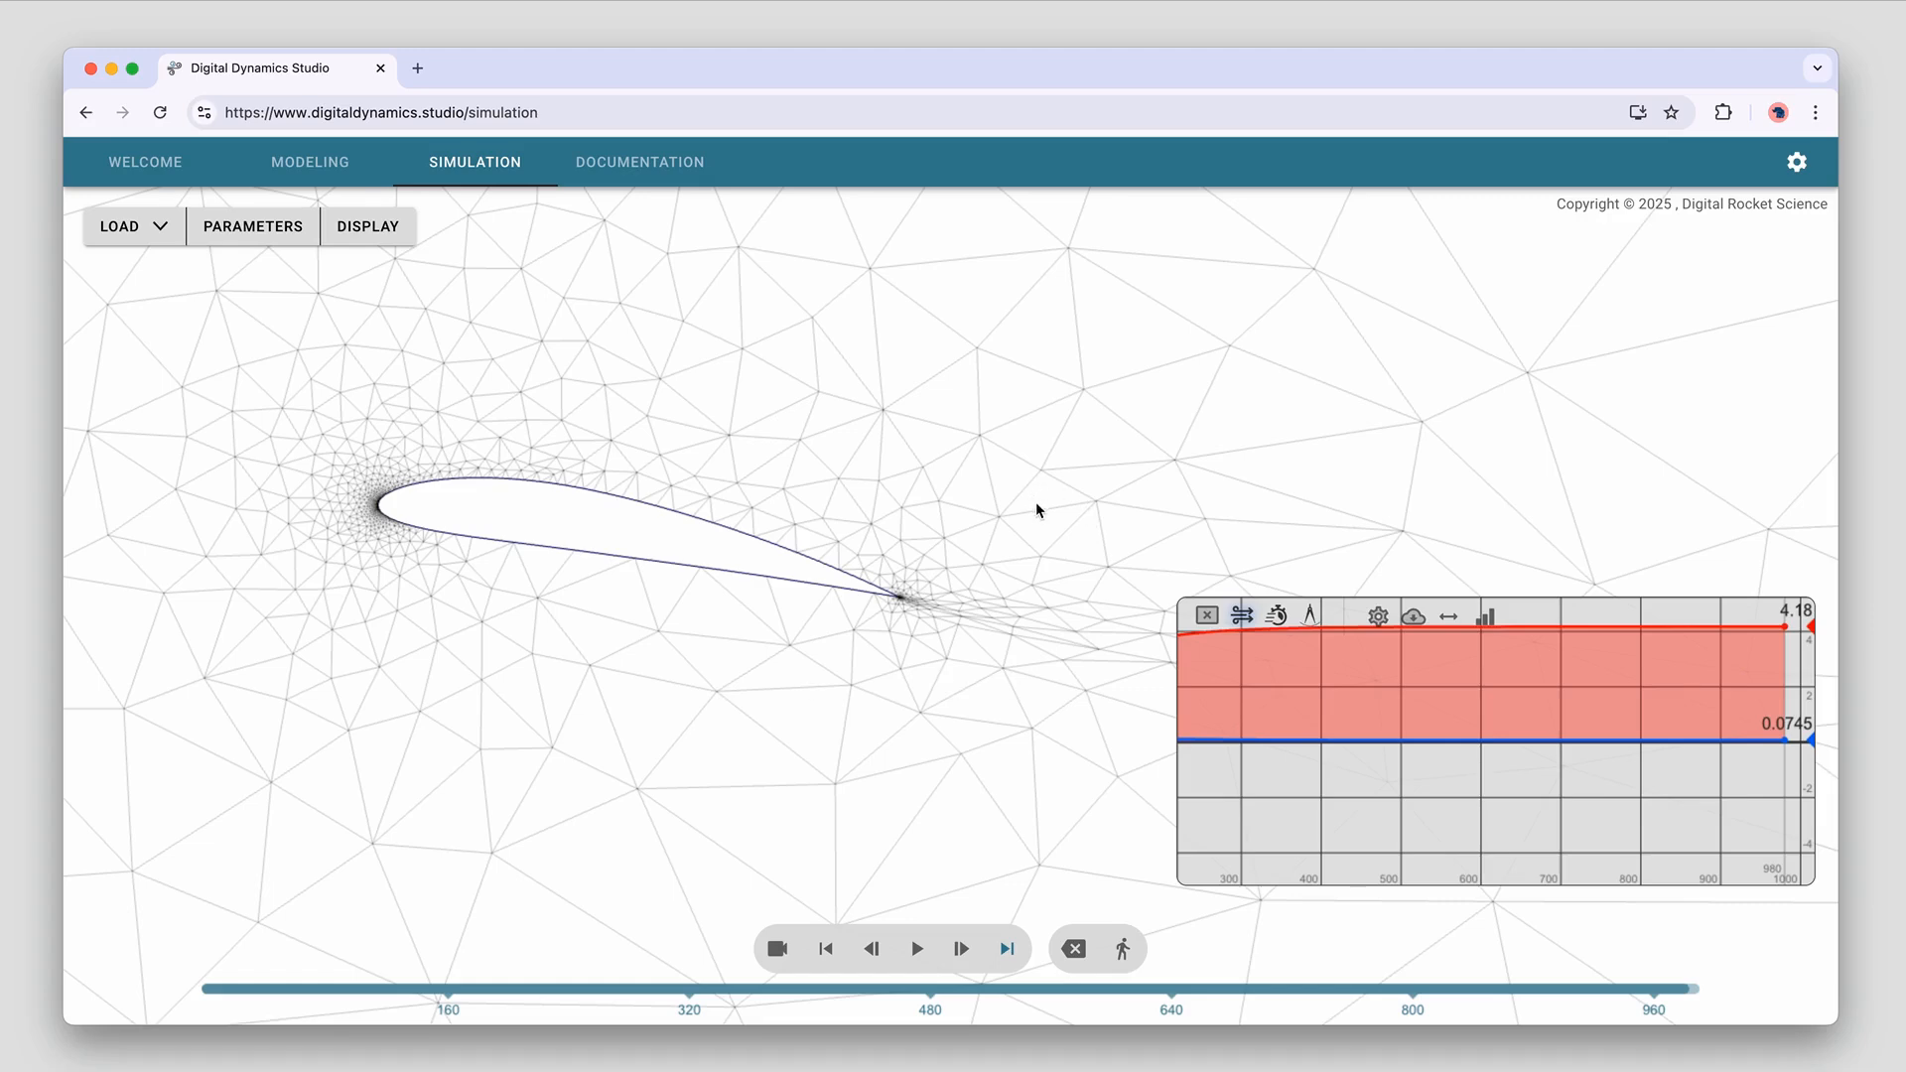
{"action": "scroll", "coordinate": [849, 701], "scroll_direction": "down", "scroll_amount": 2}
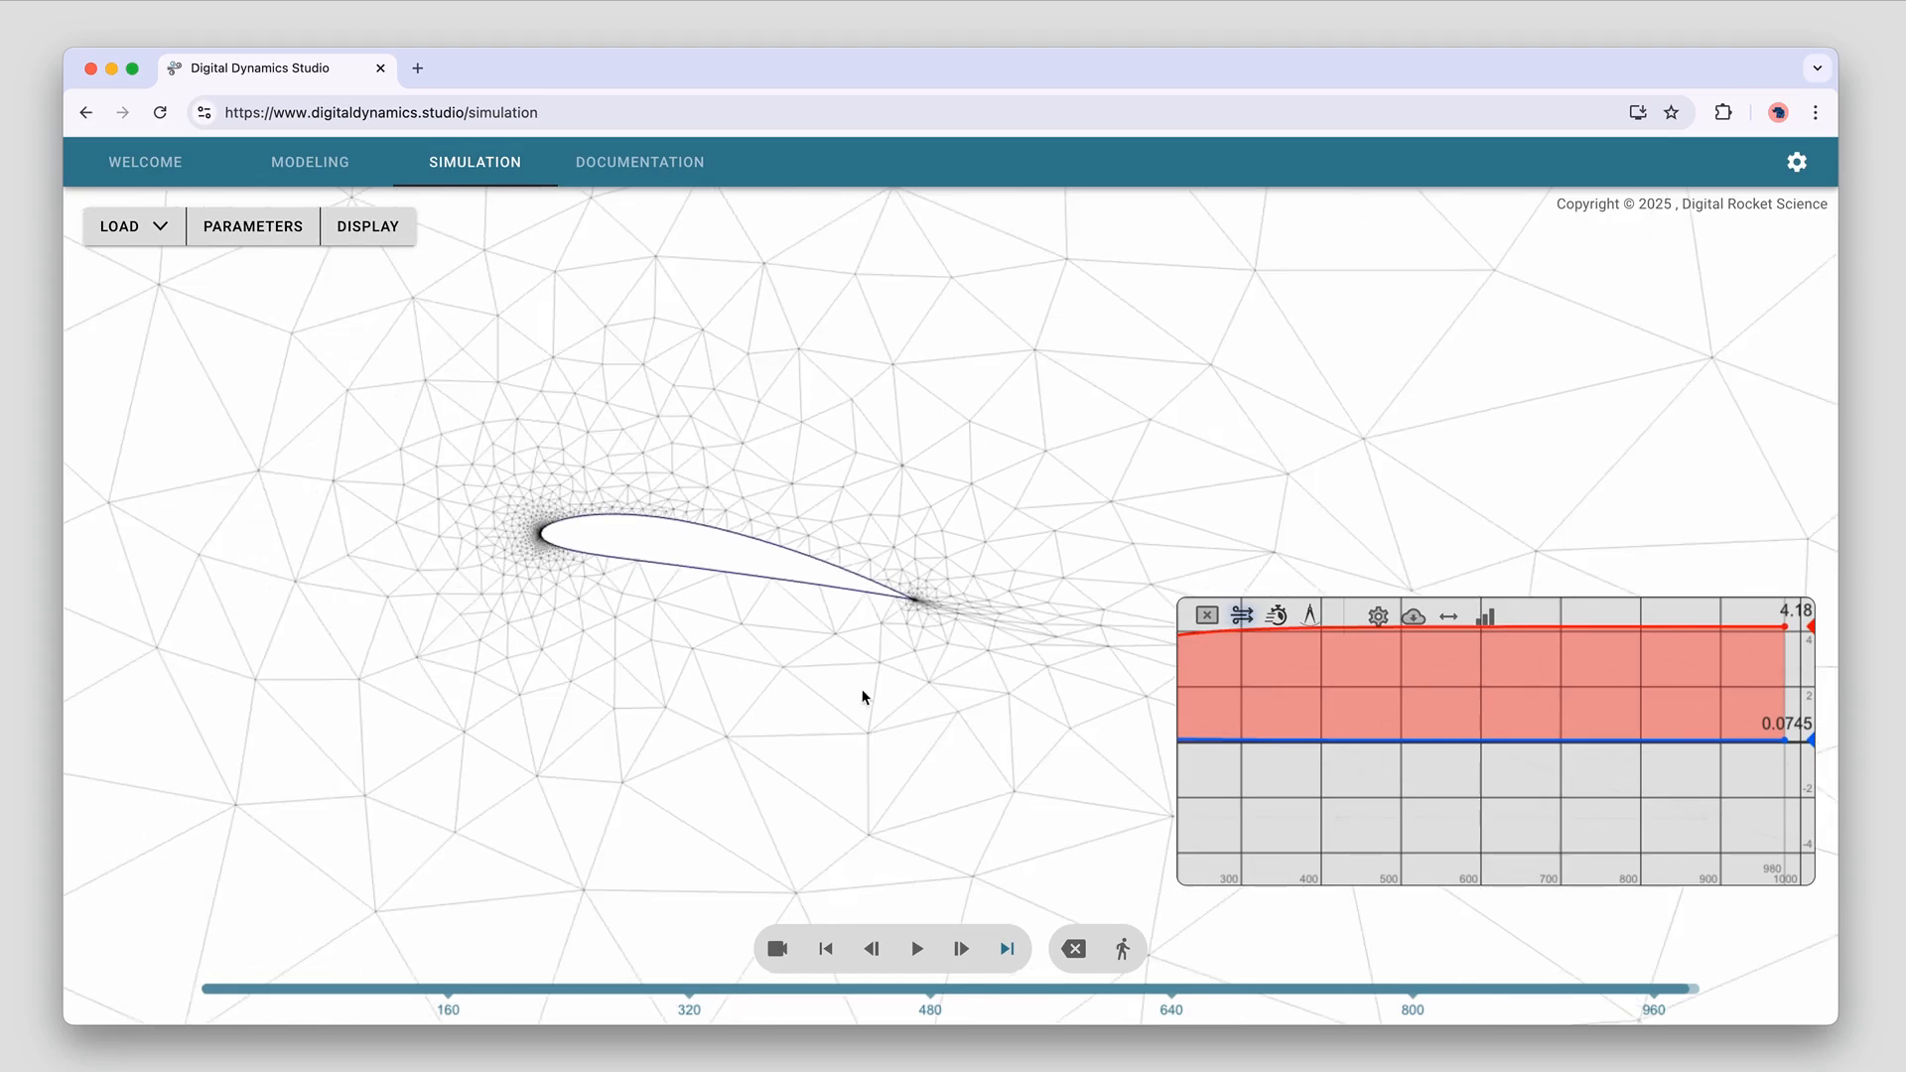
Switch the time-curve chart to another plot and then back to the force plot
{"action": "left_click", "coordinate": [1277, 617]}
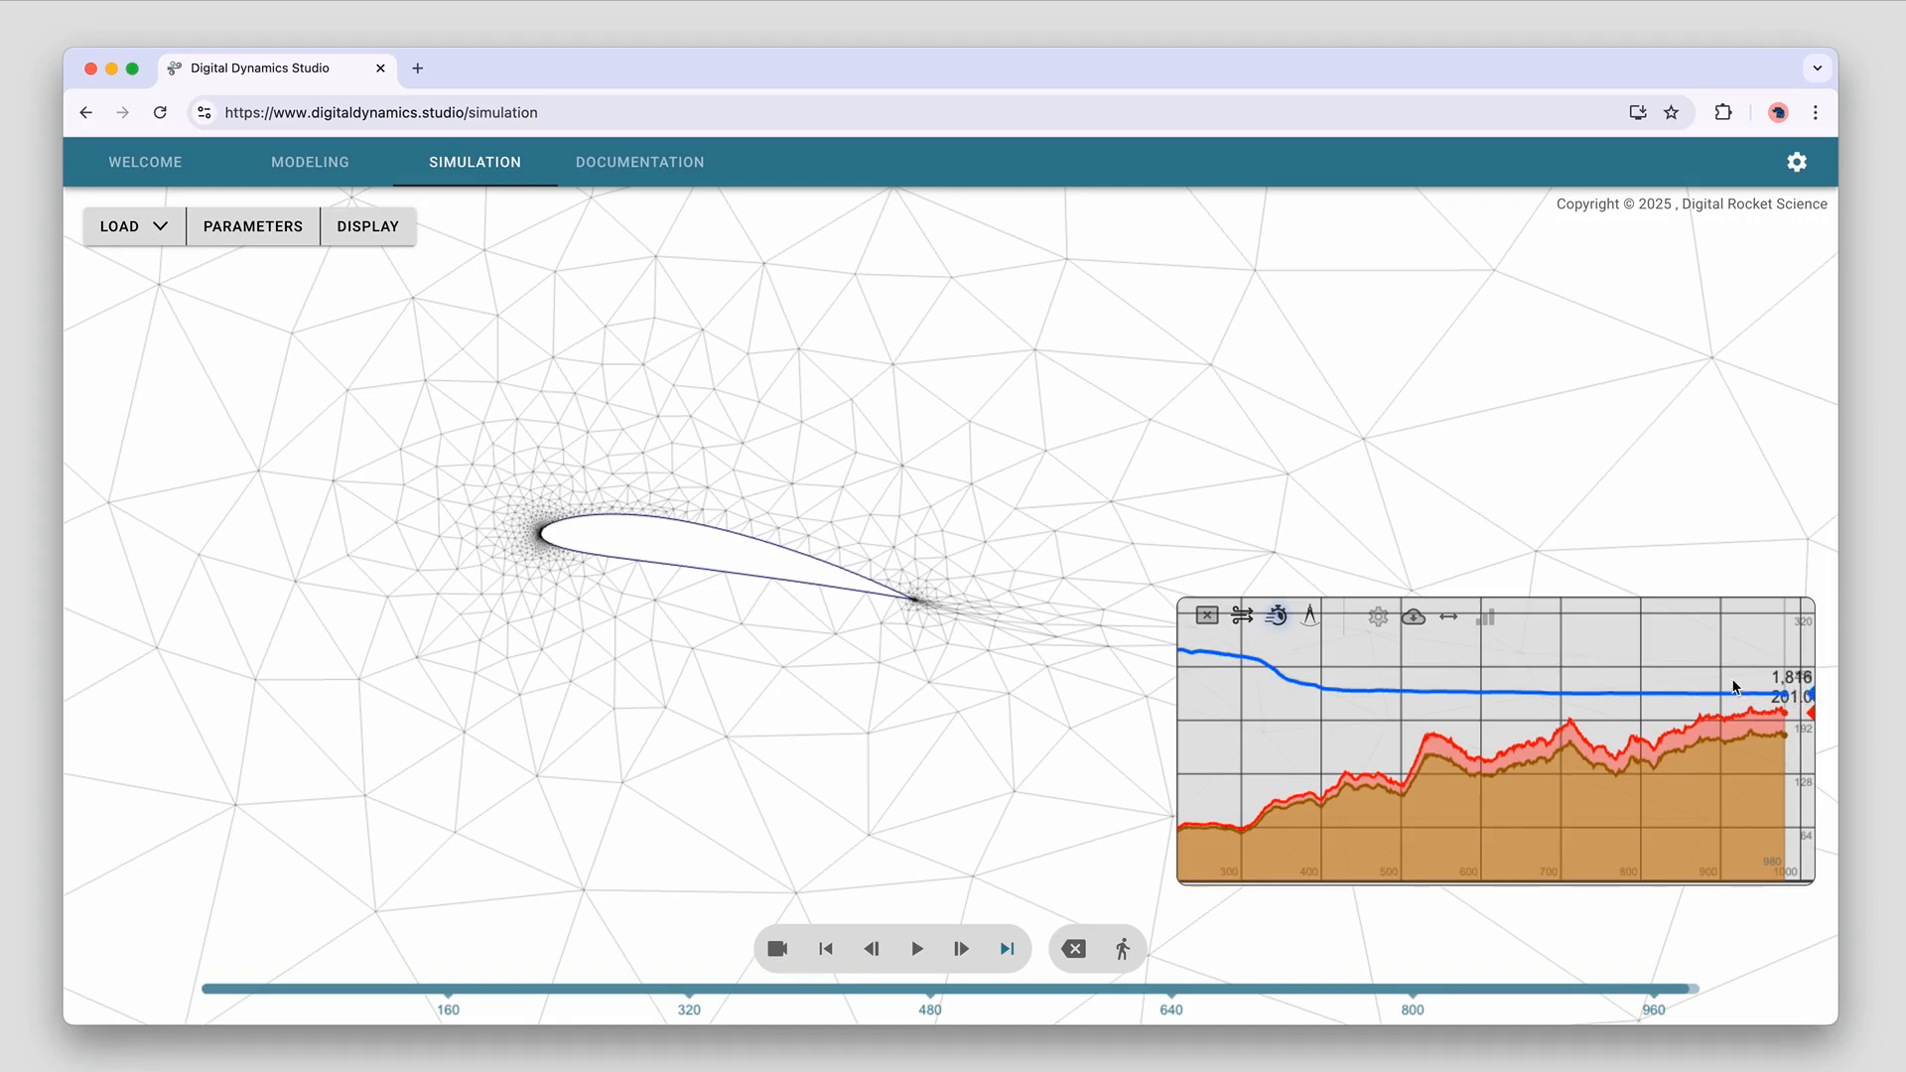
{"action": "left_click", "coordinate": [1243, 619]}
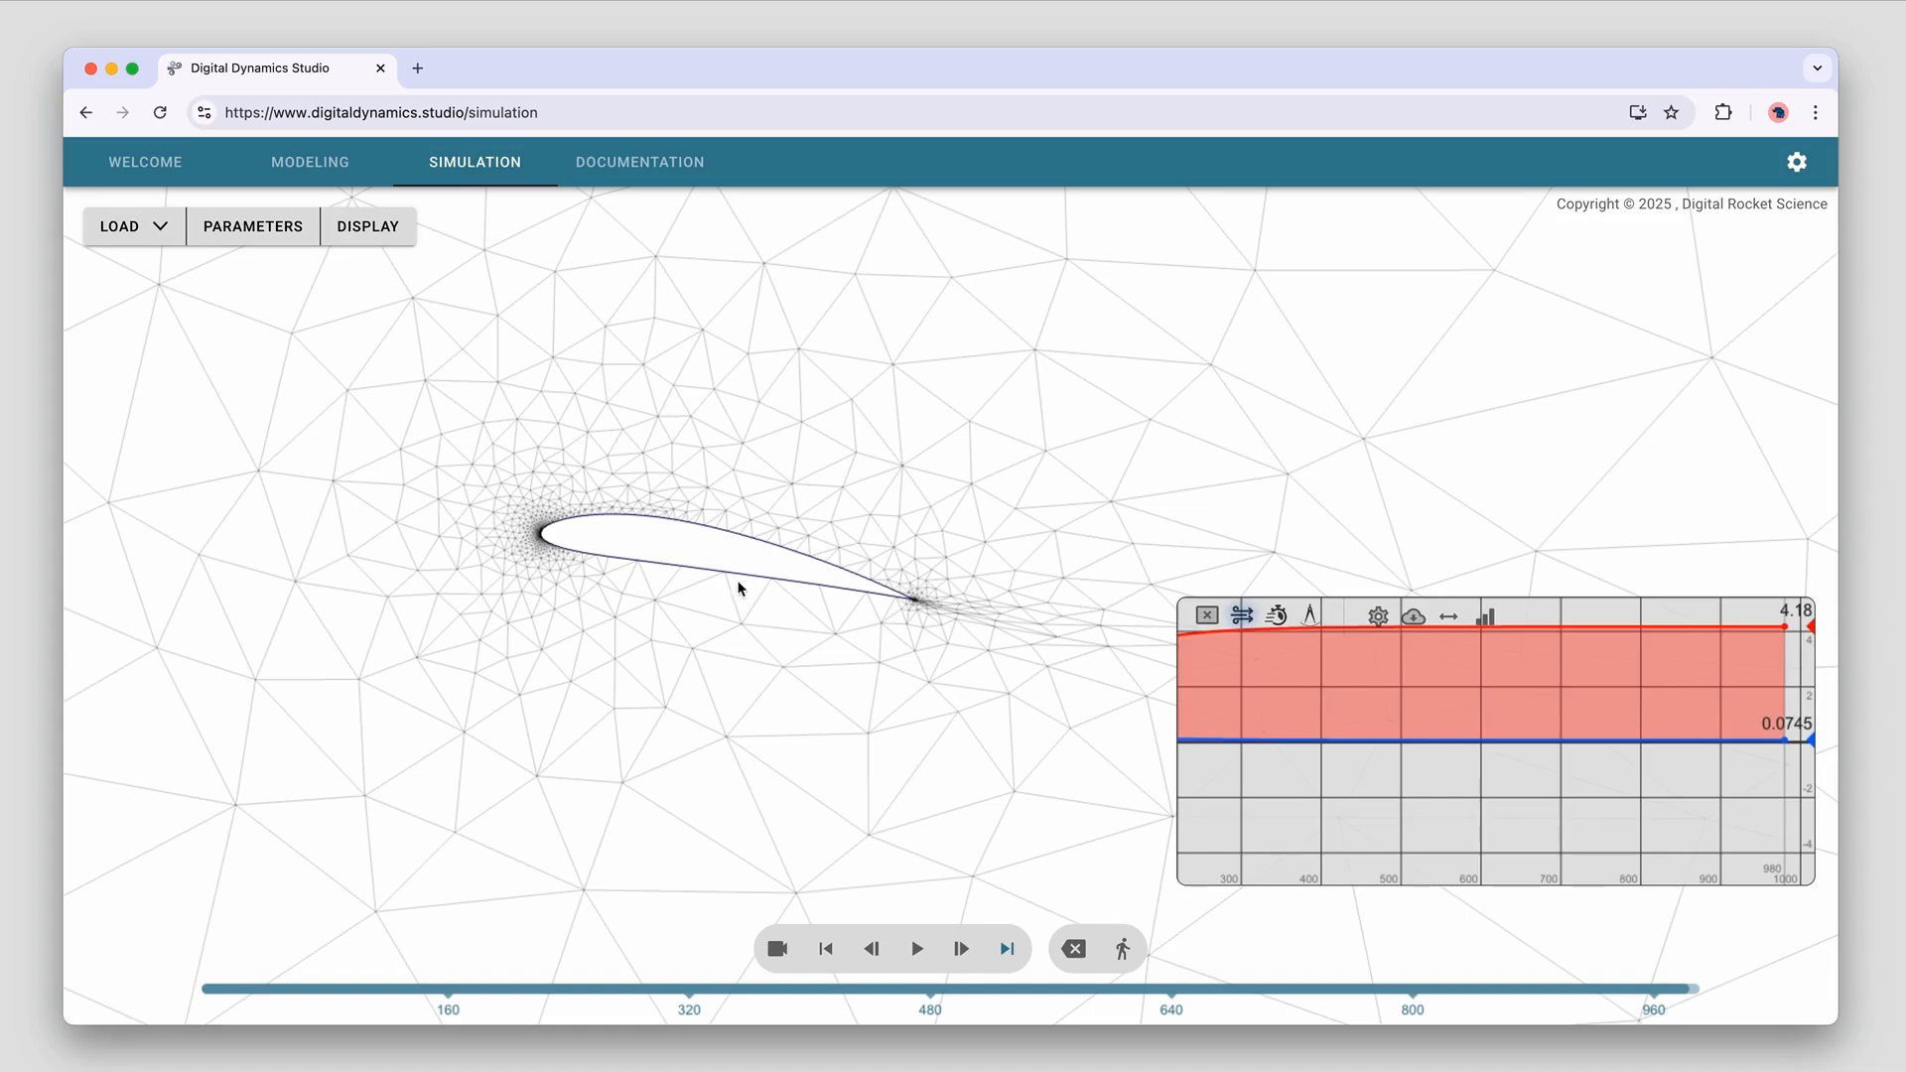
{"action": "scroll", "coordinate": [737, 586], "scroll_direction": "up", "scroll_amount": 5}
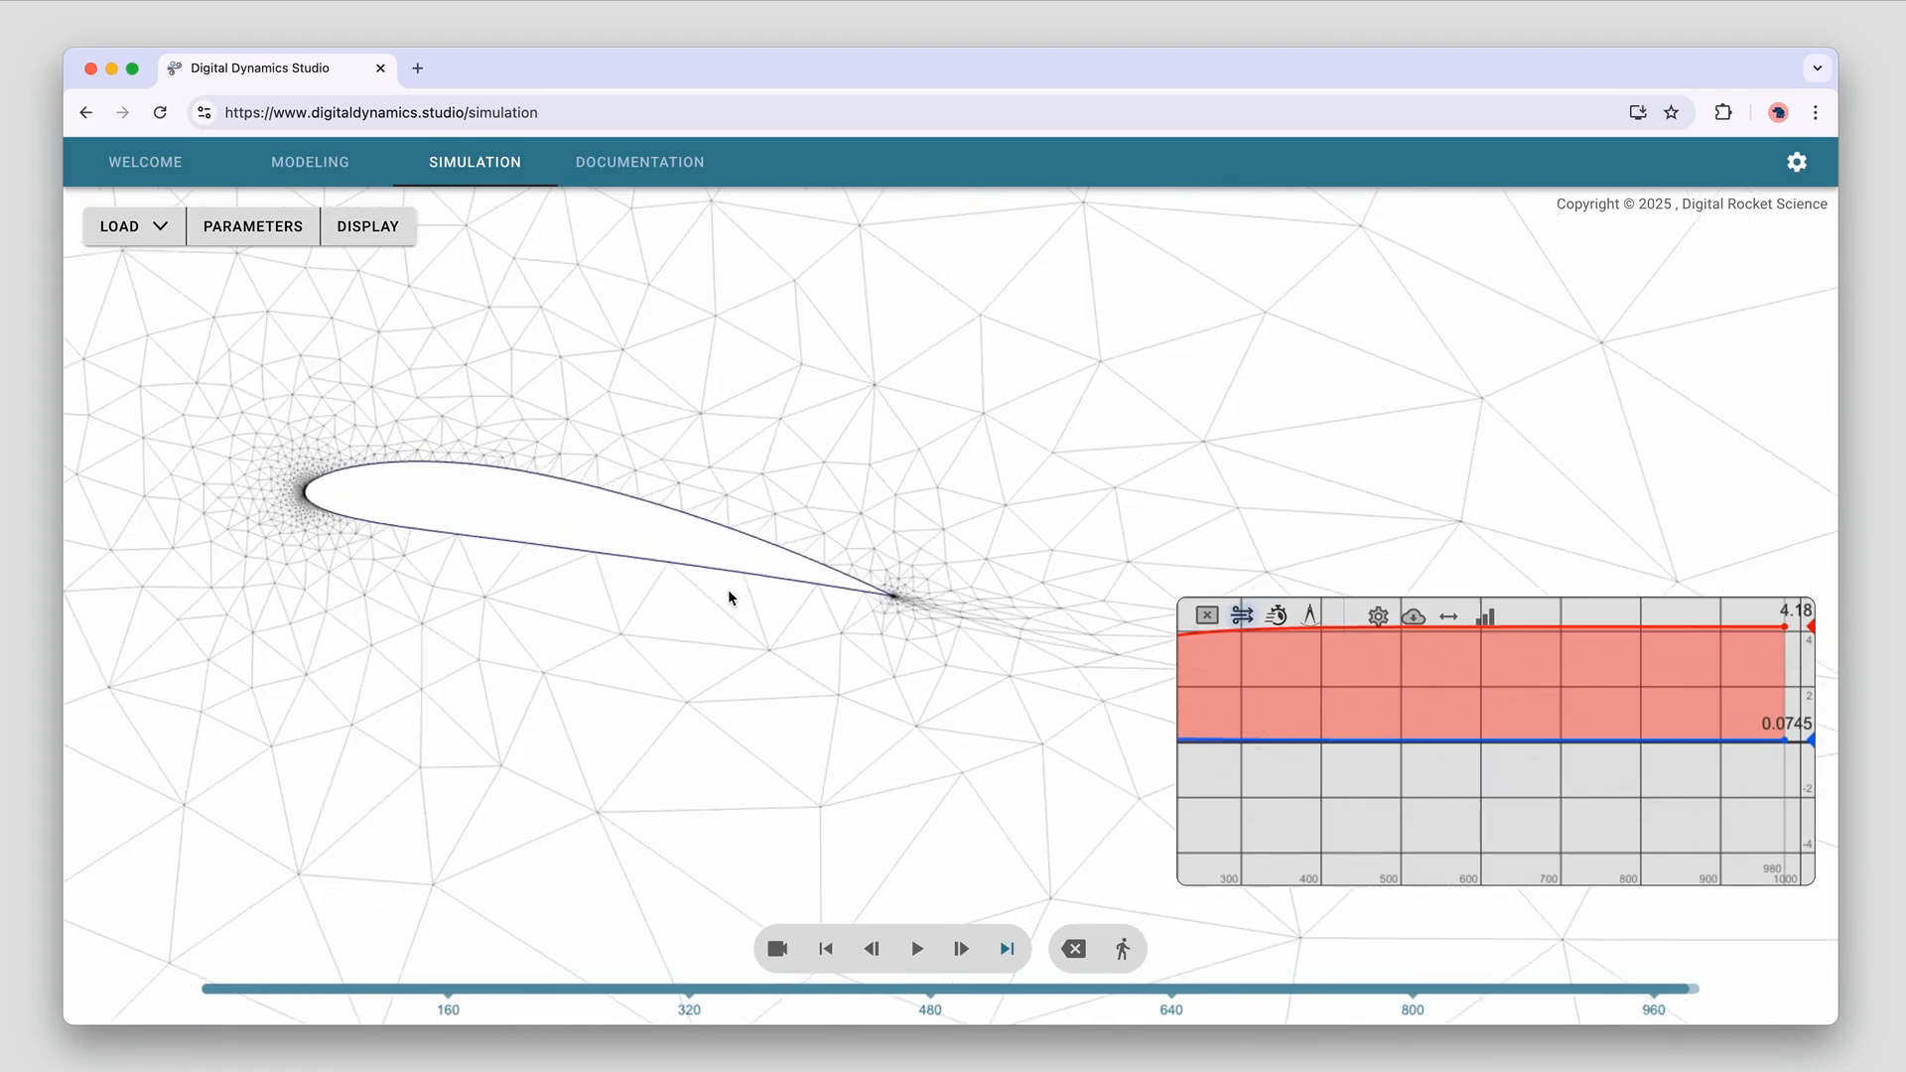
Show the vorticity field on the mesh
{"action": "left_click", "coordinate": [367, 226]}
{"action": "left_click", "coordinate": [114, 497]}
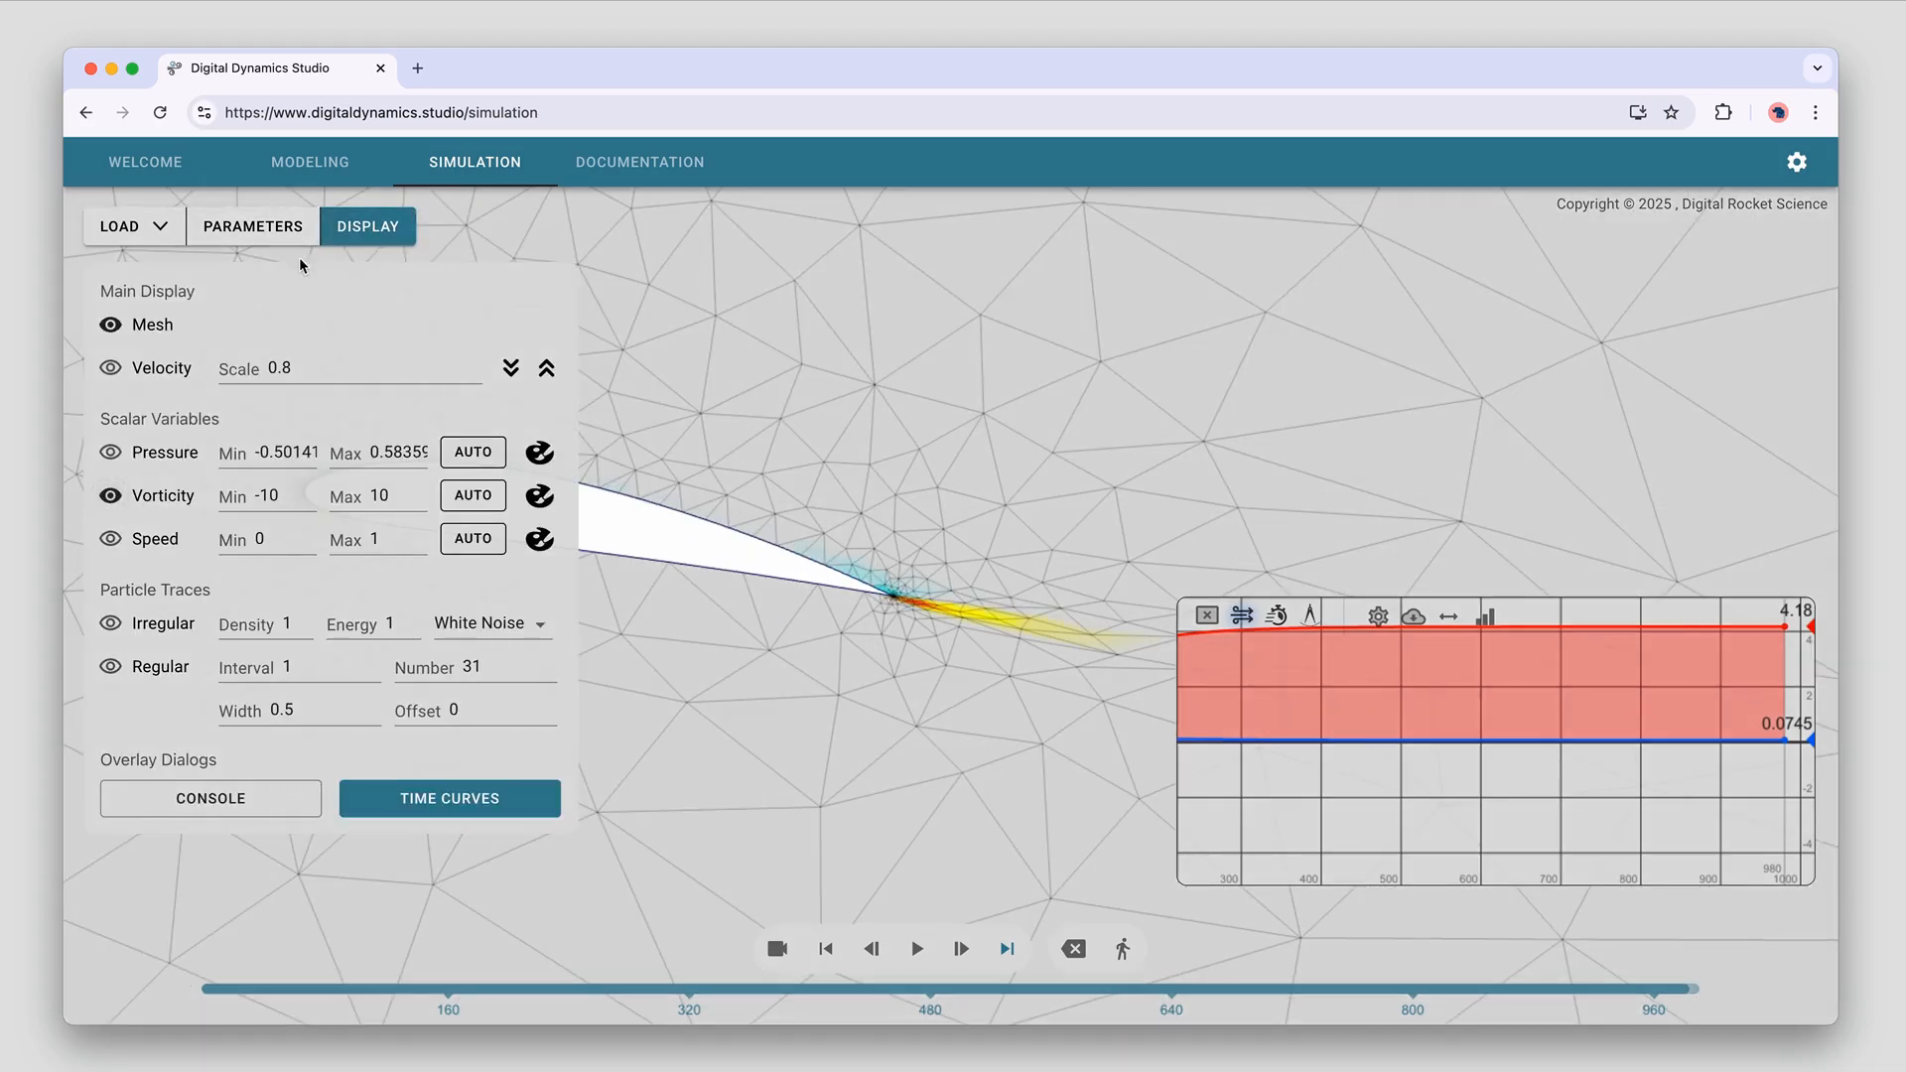
{"action": "left_click", "coordinate": [367, 226]}
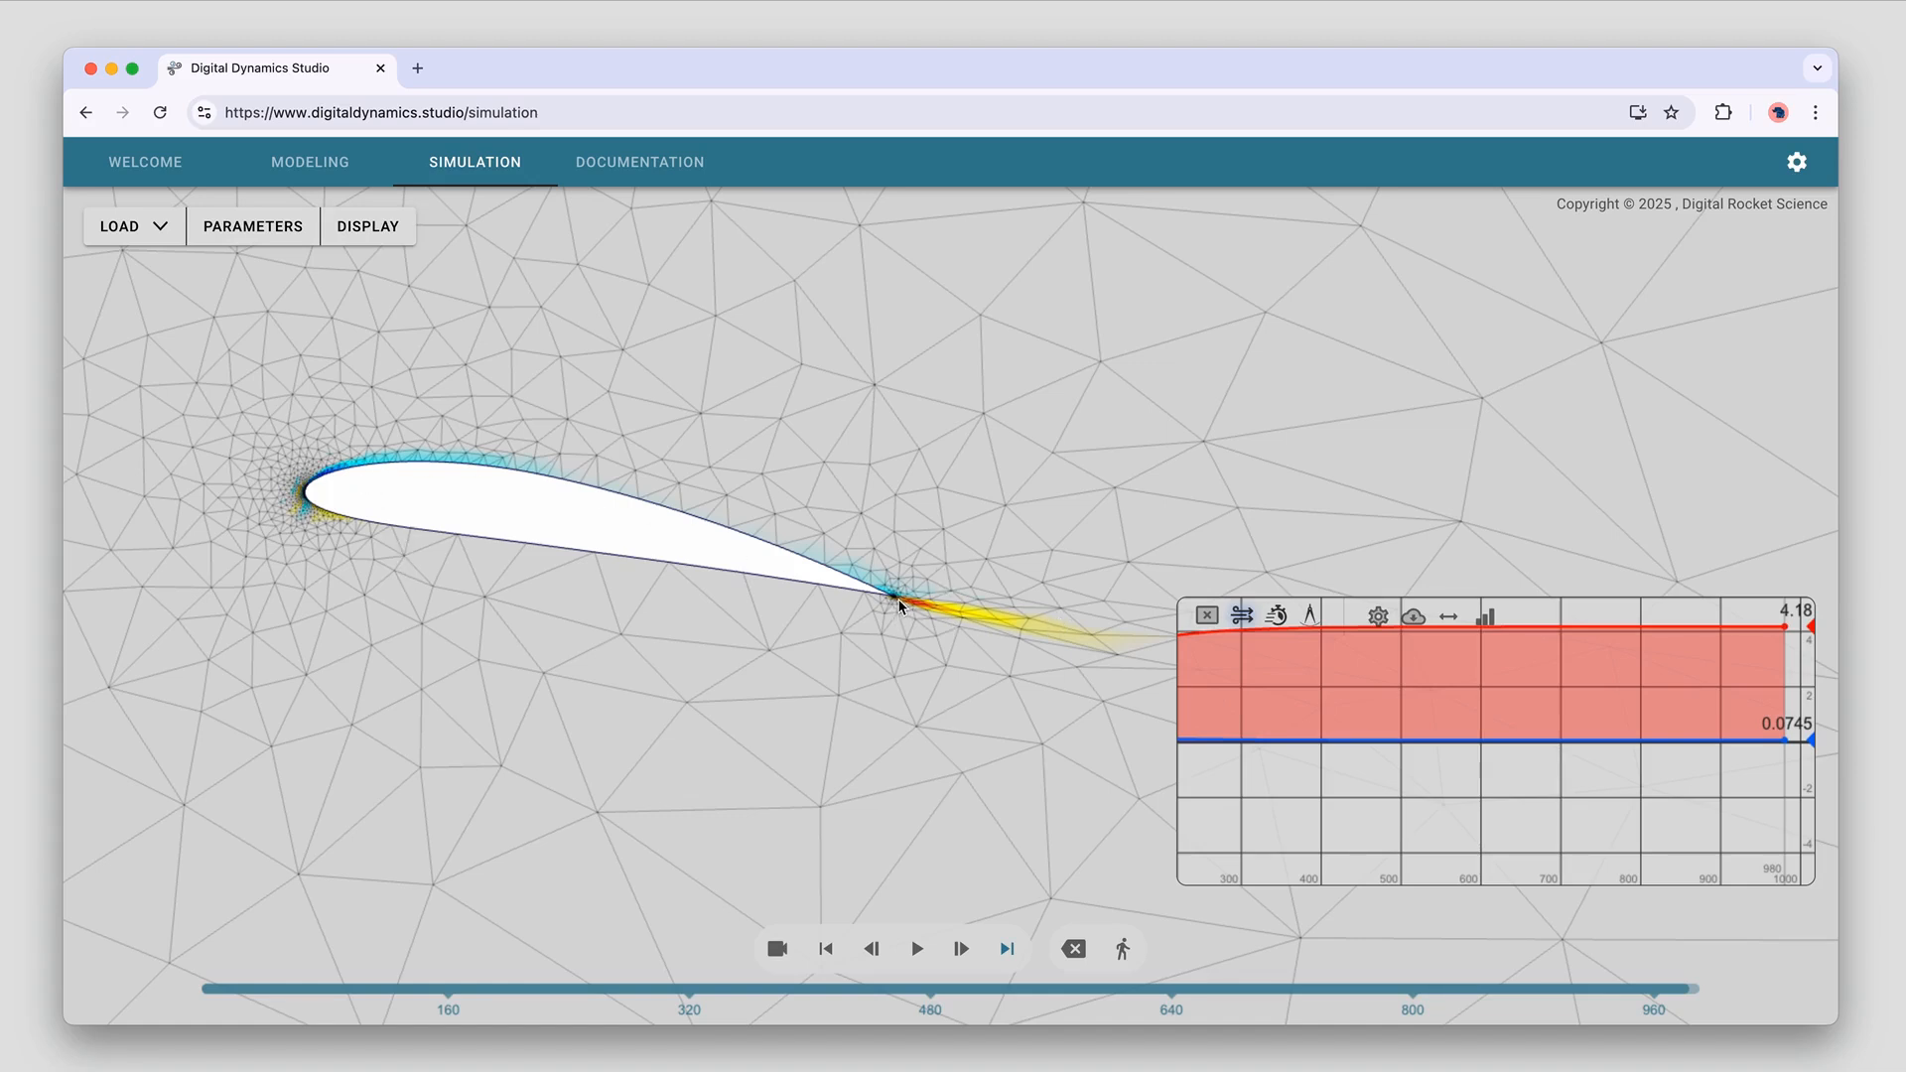
Colour the mesh by pressure, auto-fit the range, and set the pressure minimum to -1
{"action": "left_click", "coordinate": [400, 229]}
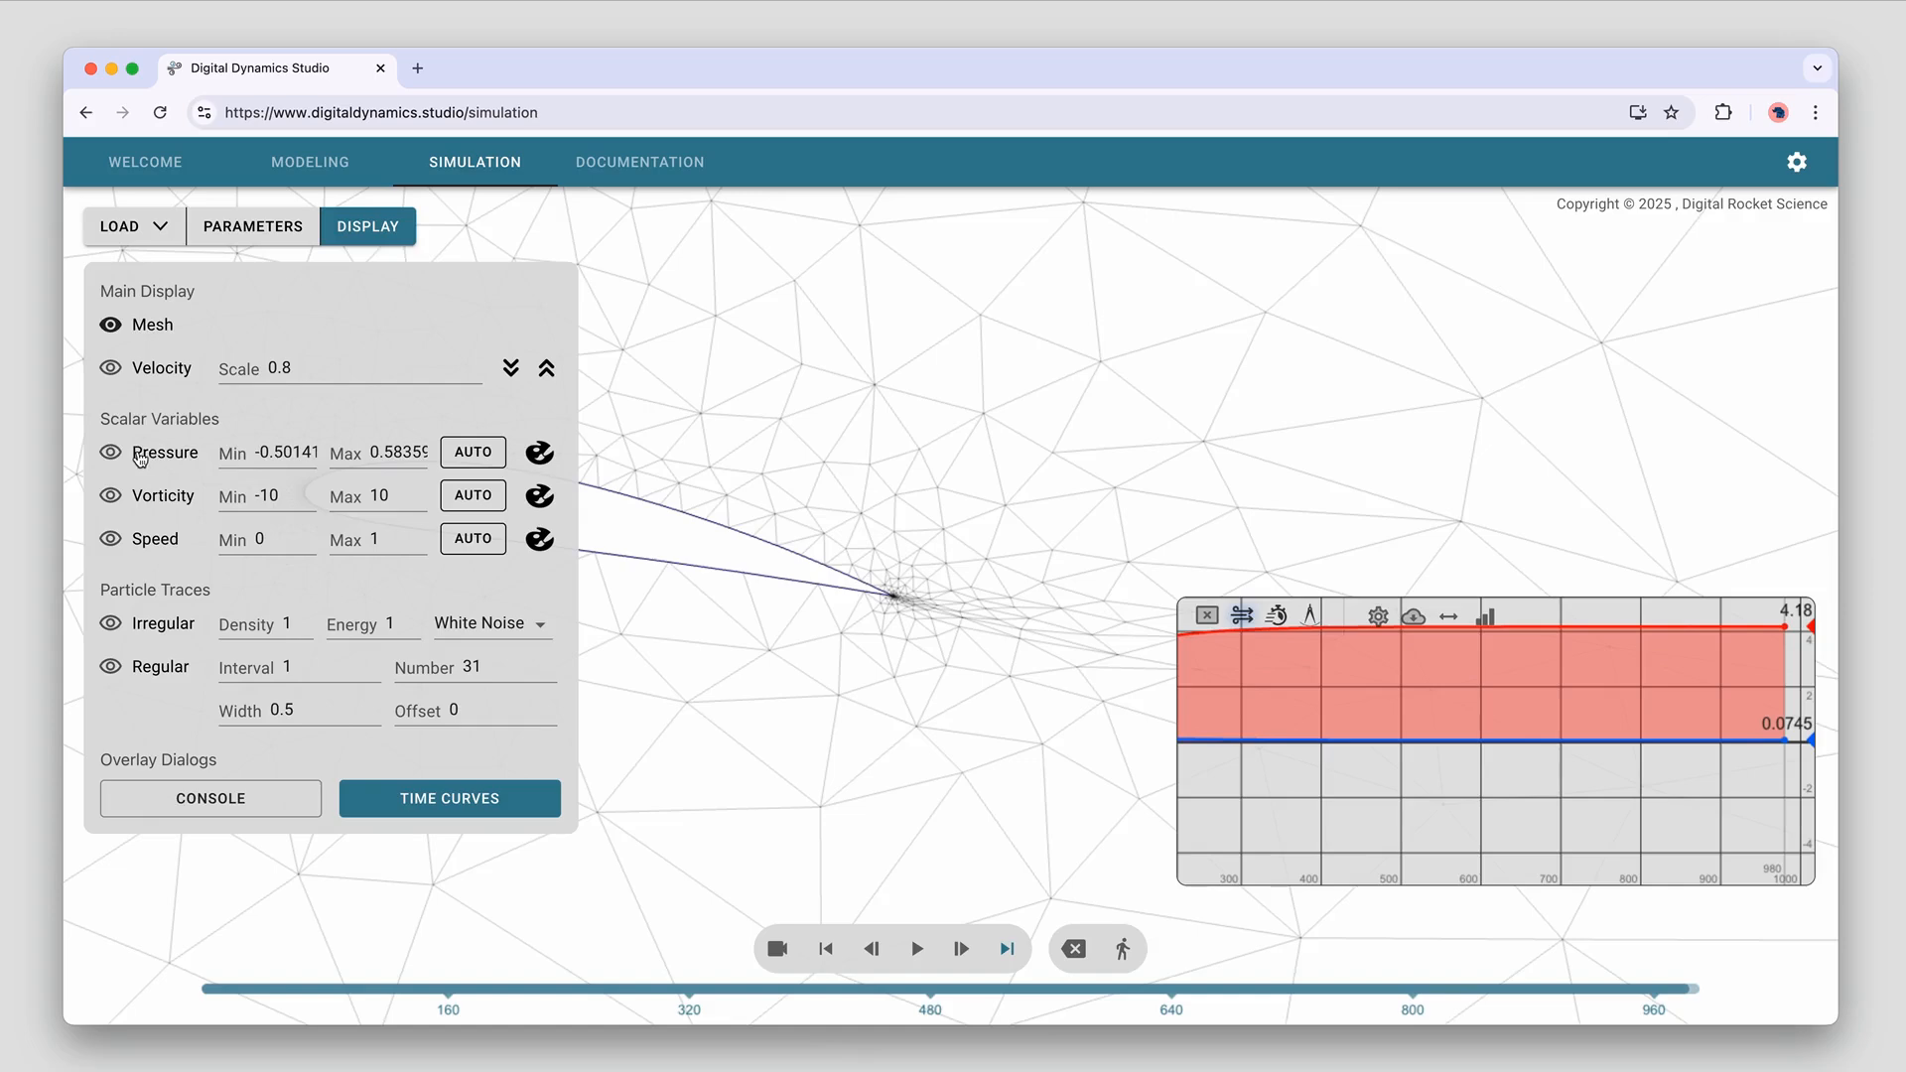
{"action": "left_click", "coordinate": [149, 455]}
{"action": "left_click", "coordinate": [462, 454]}
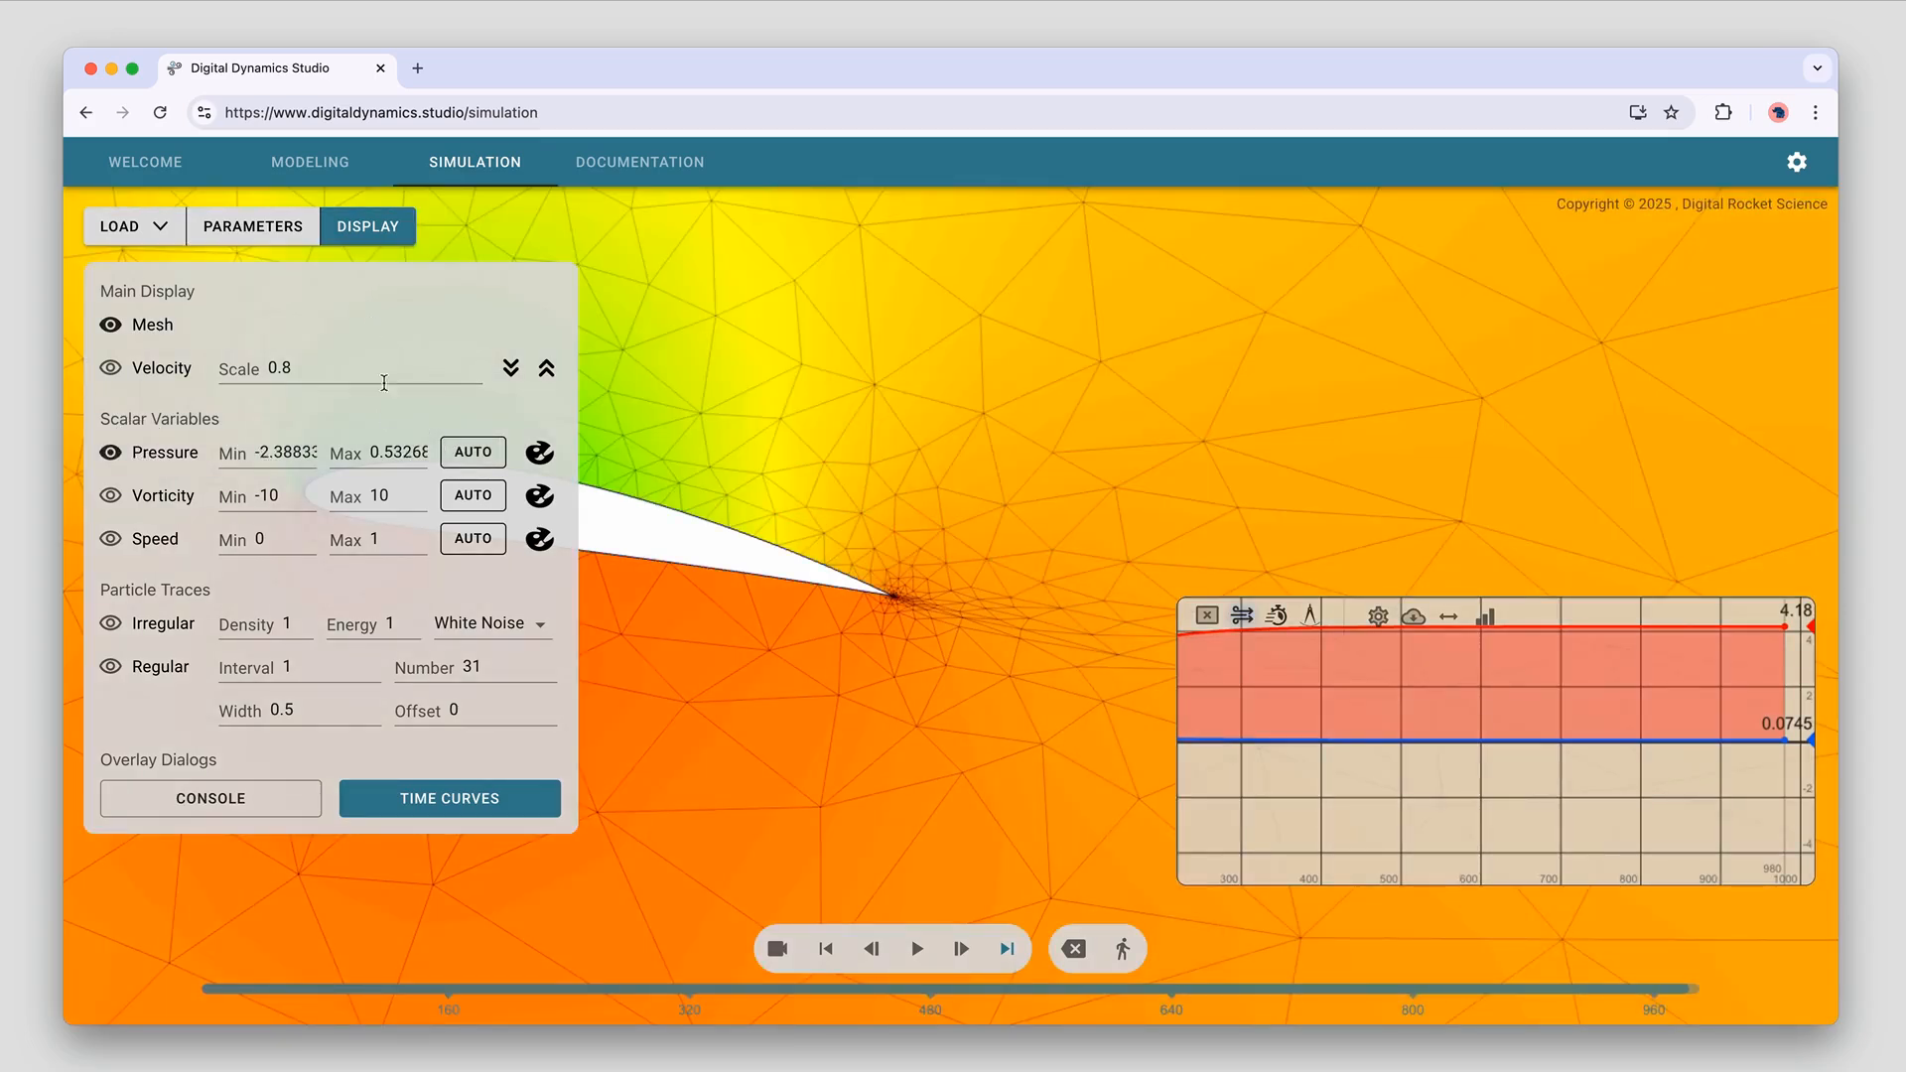
{"action": "double_click", "coordinate": [293, 458]}
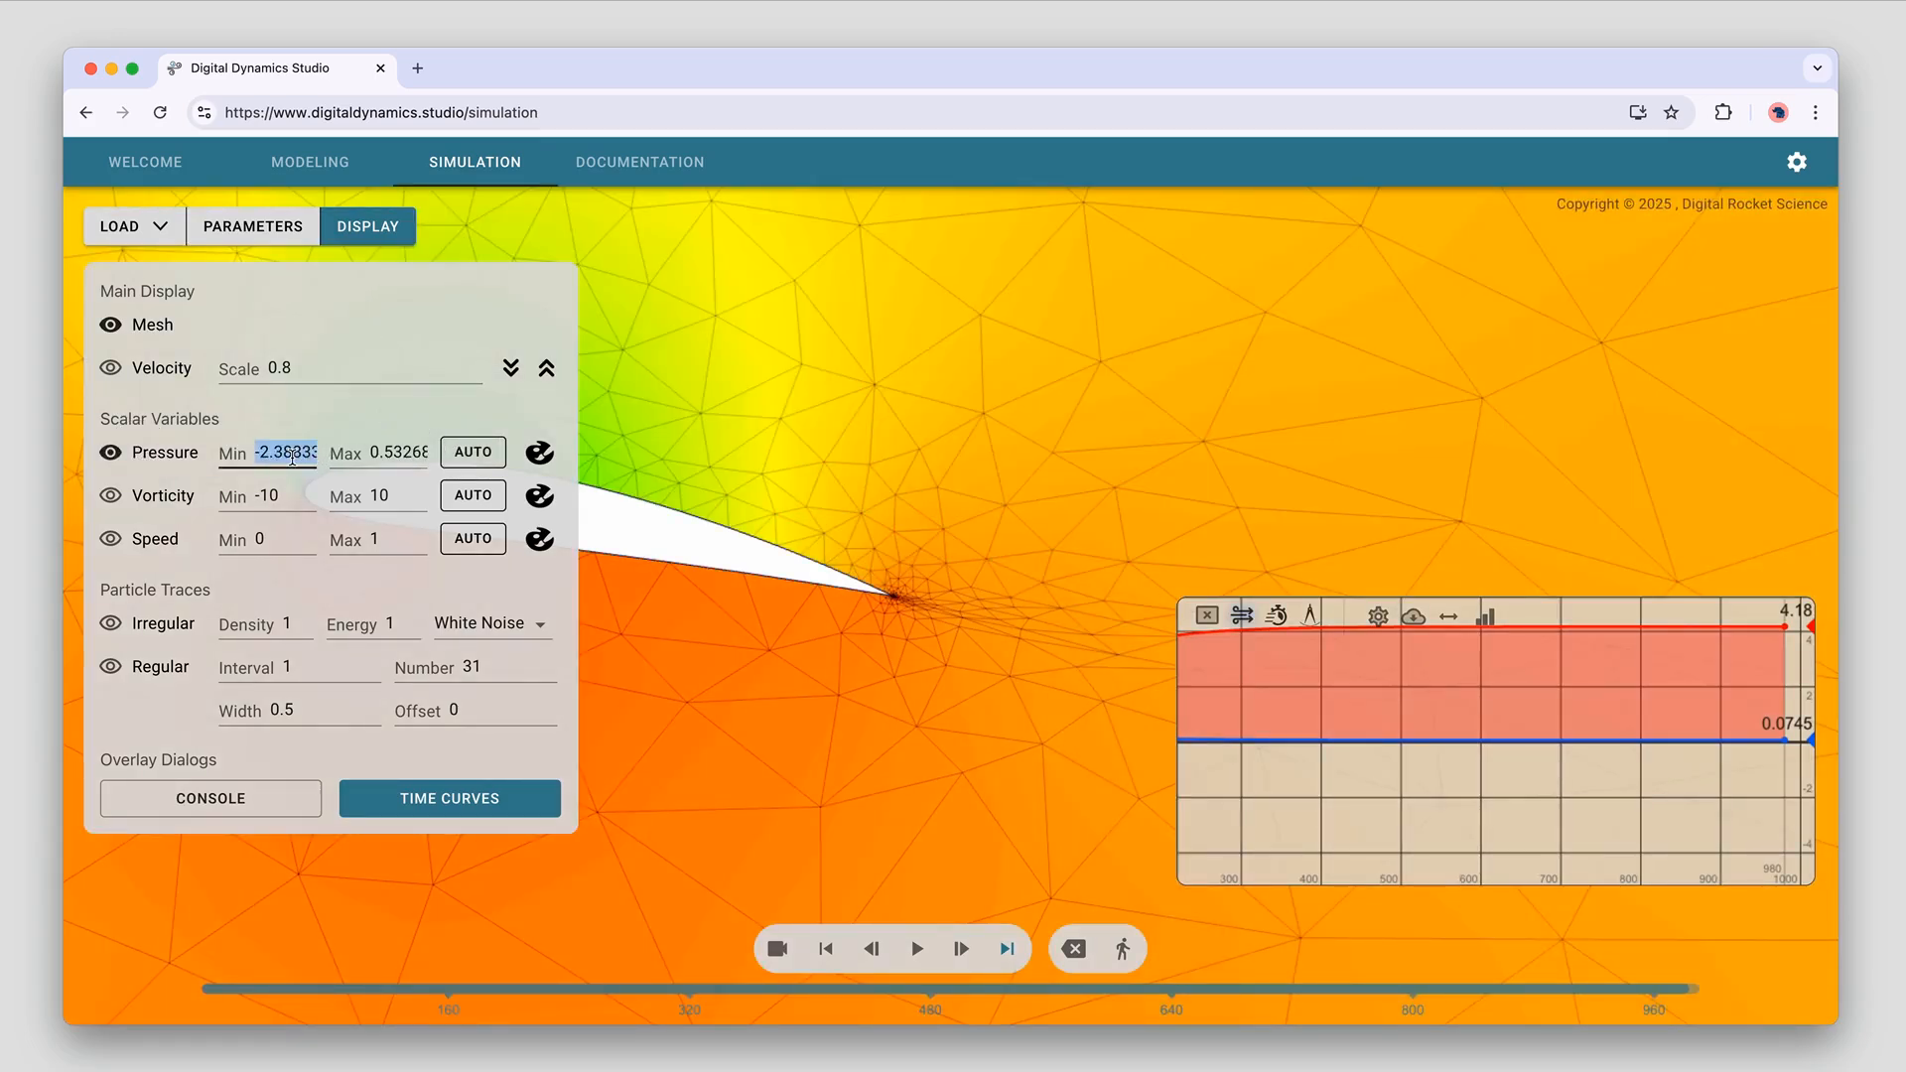
{"action": "key", "text": "BackSpace"}
{"action": "key", "text": "Return"}
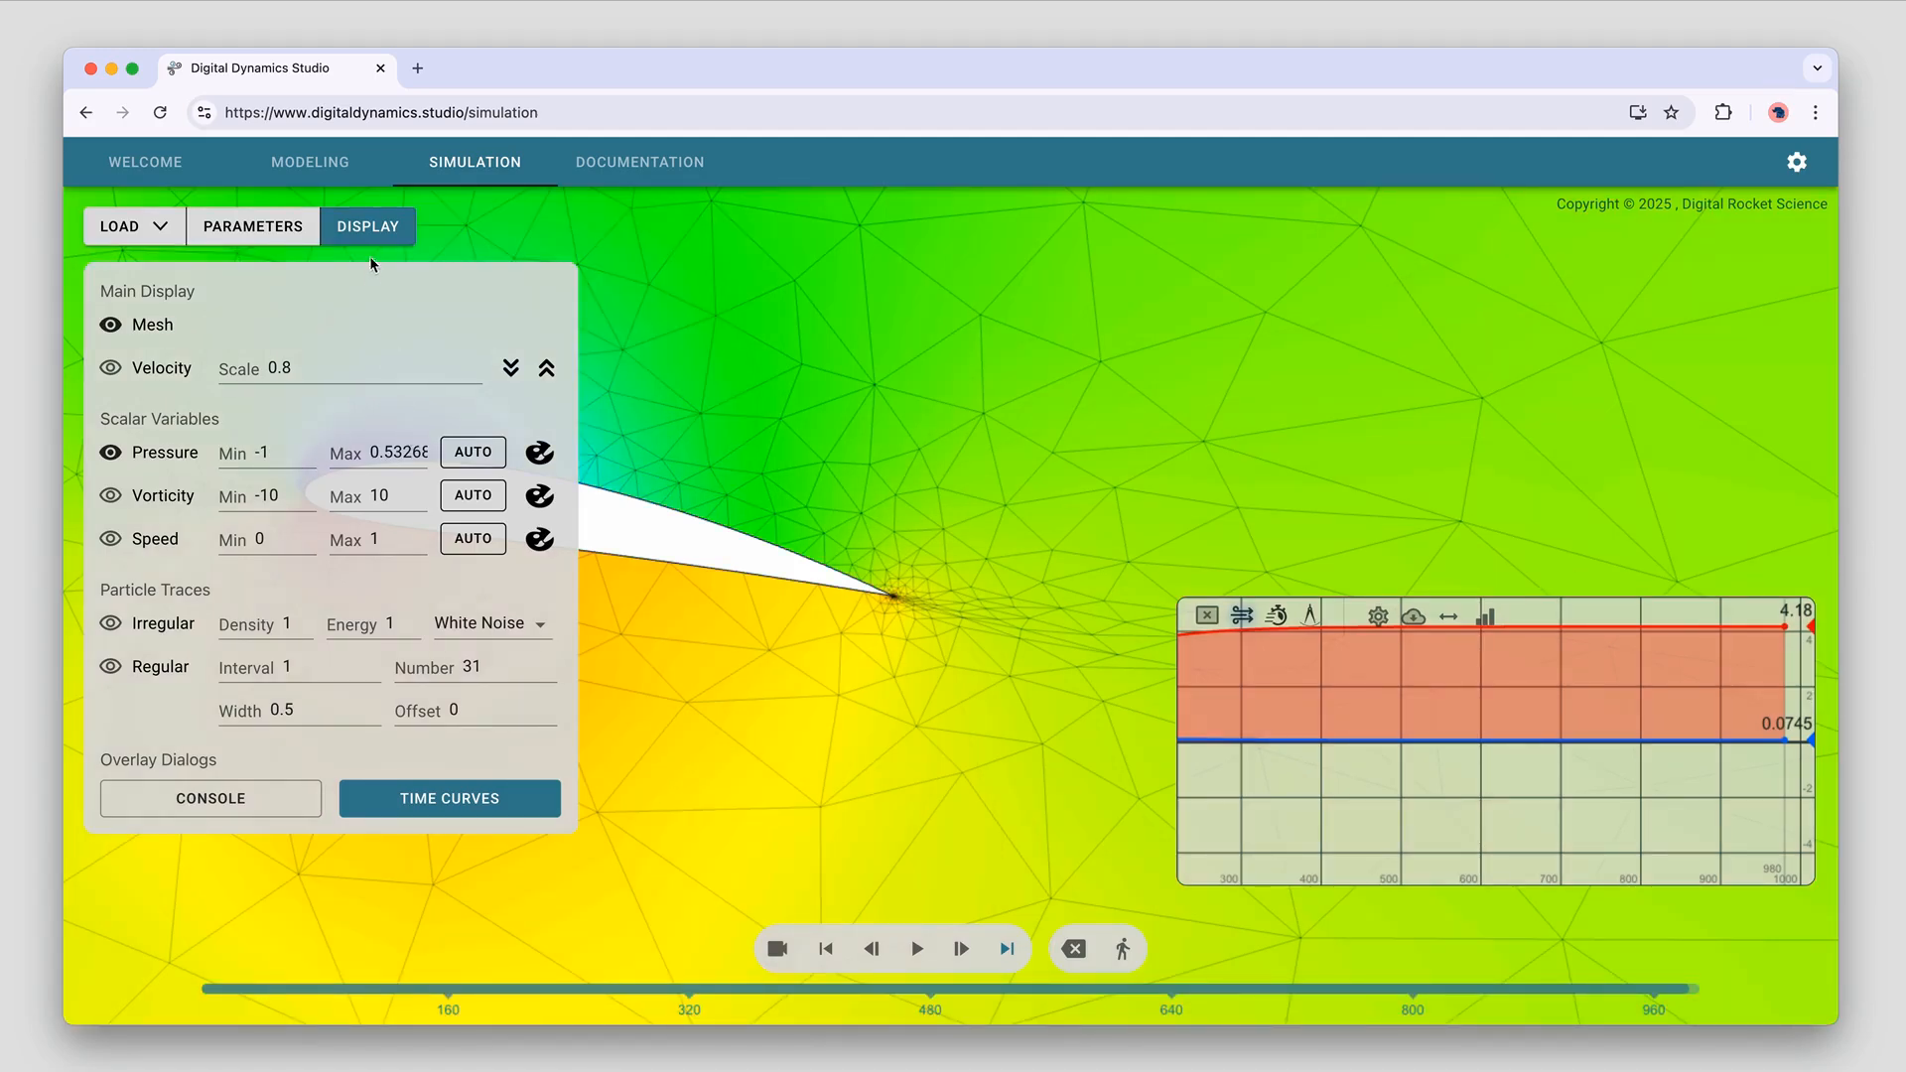
Hide the mesh lines and set the pressure colour maximum to 0.5
{"action": "left_click", "coordinate": [165, 337]}
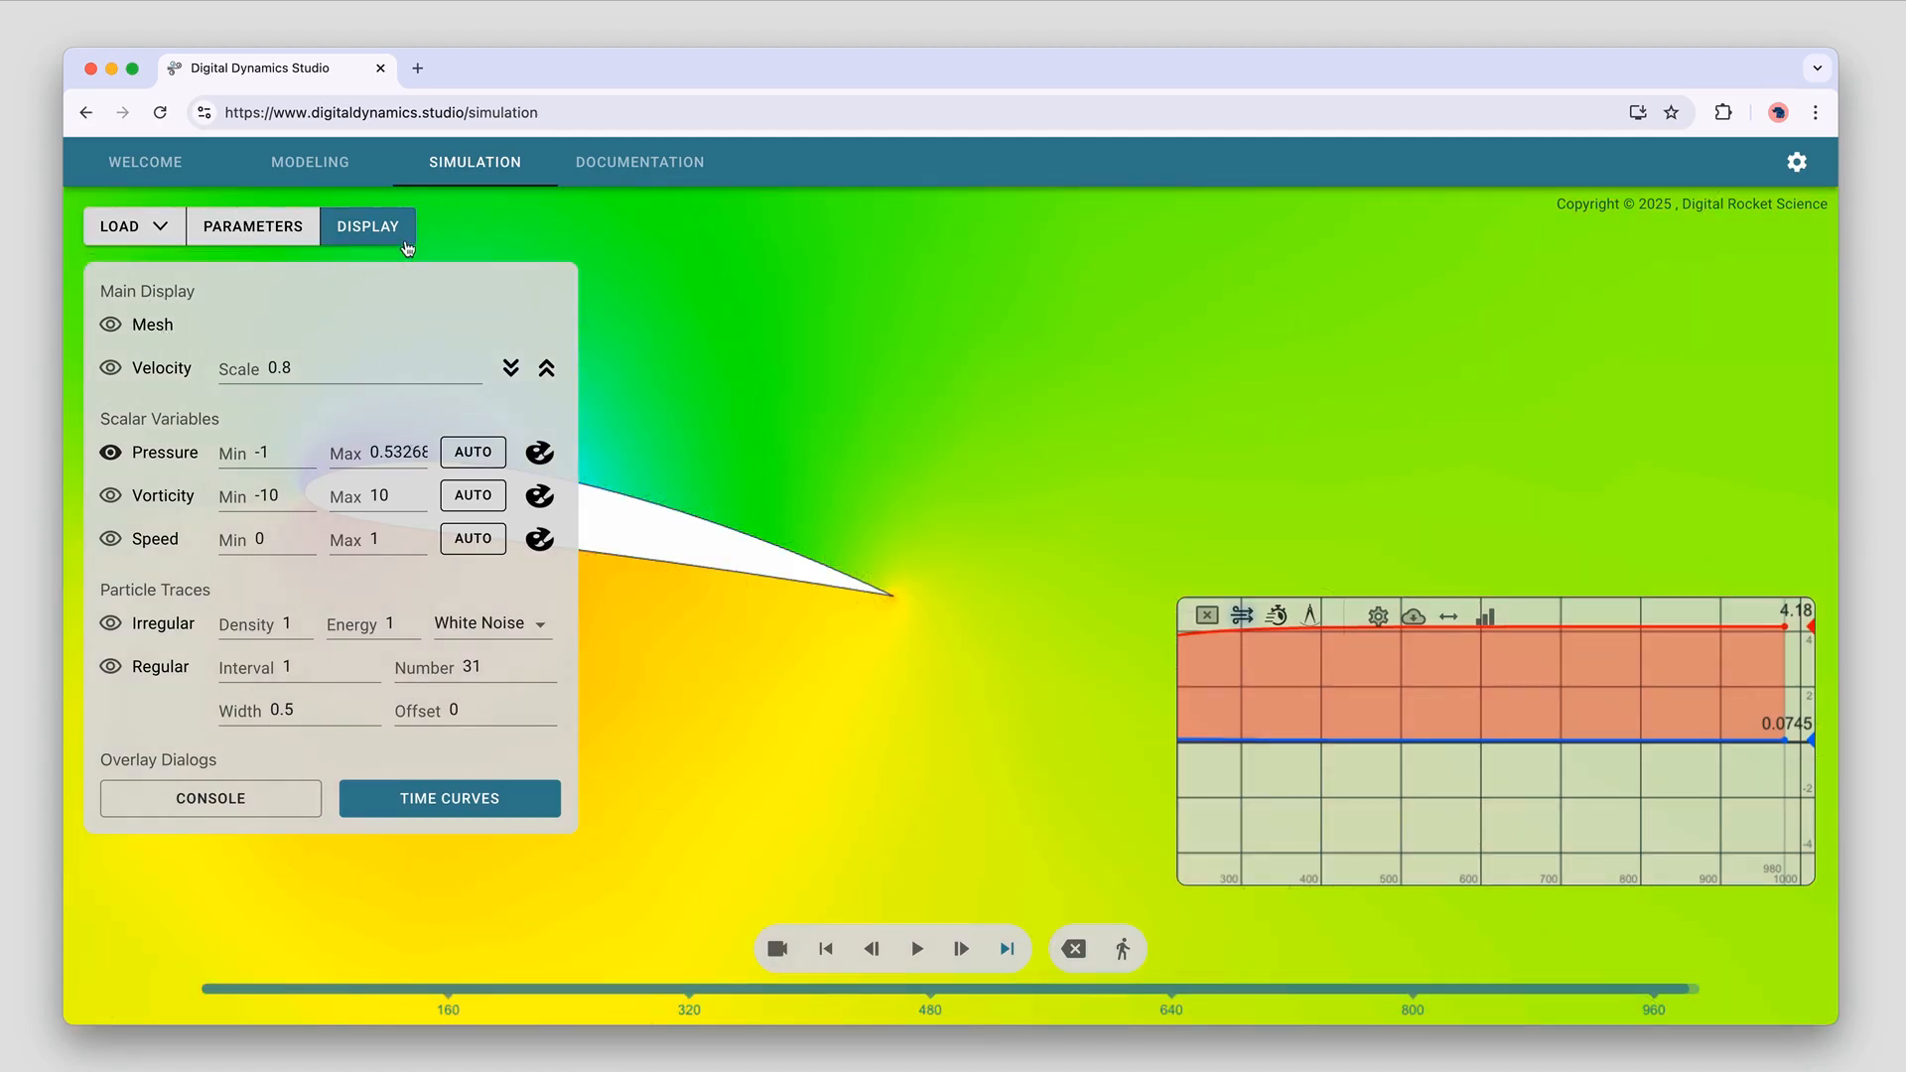
{"action": "double_click", "coordinate": [383, 455]}
{"action": "type", "text": "0.3"}
{"action": "key", "text": "Return"}
{"action": "left_click", "coordinate": [367, 226]}
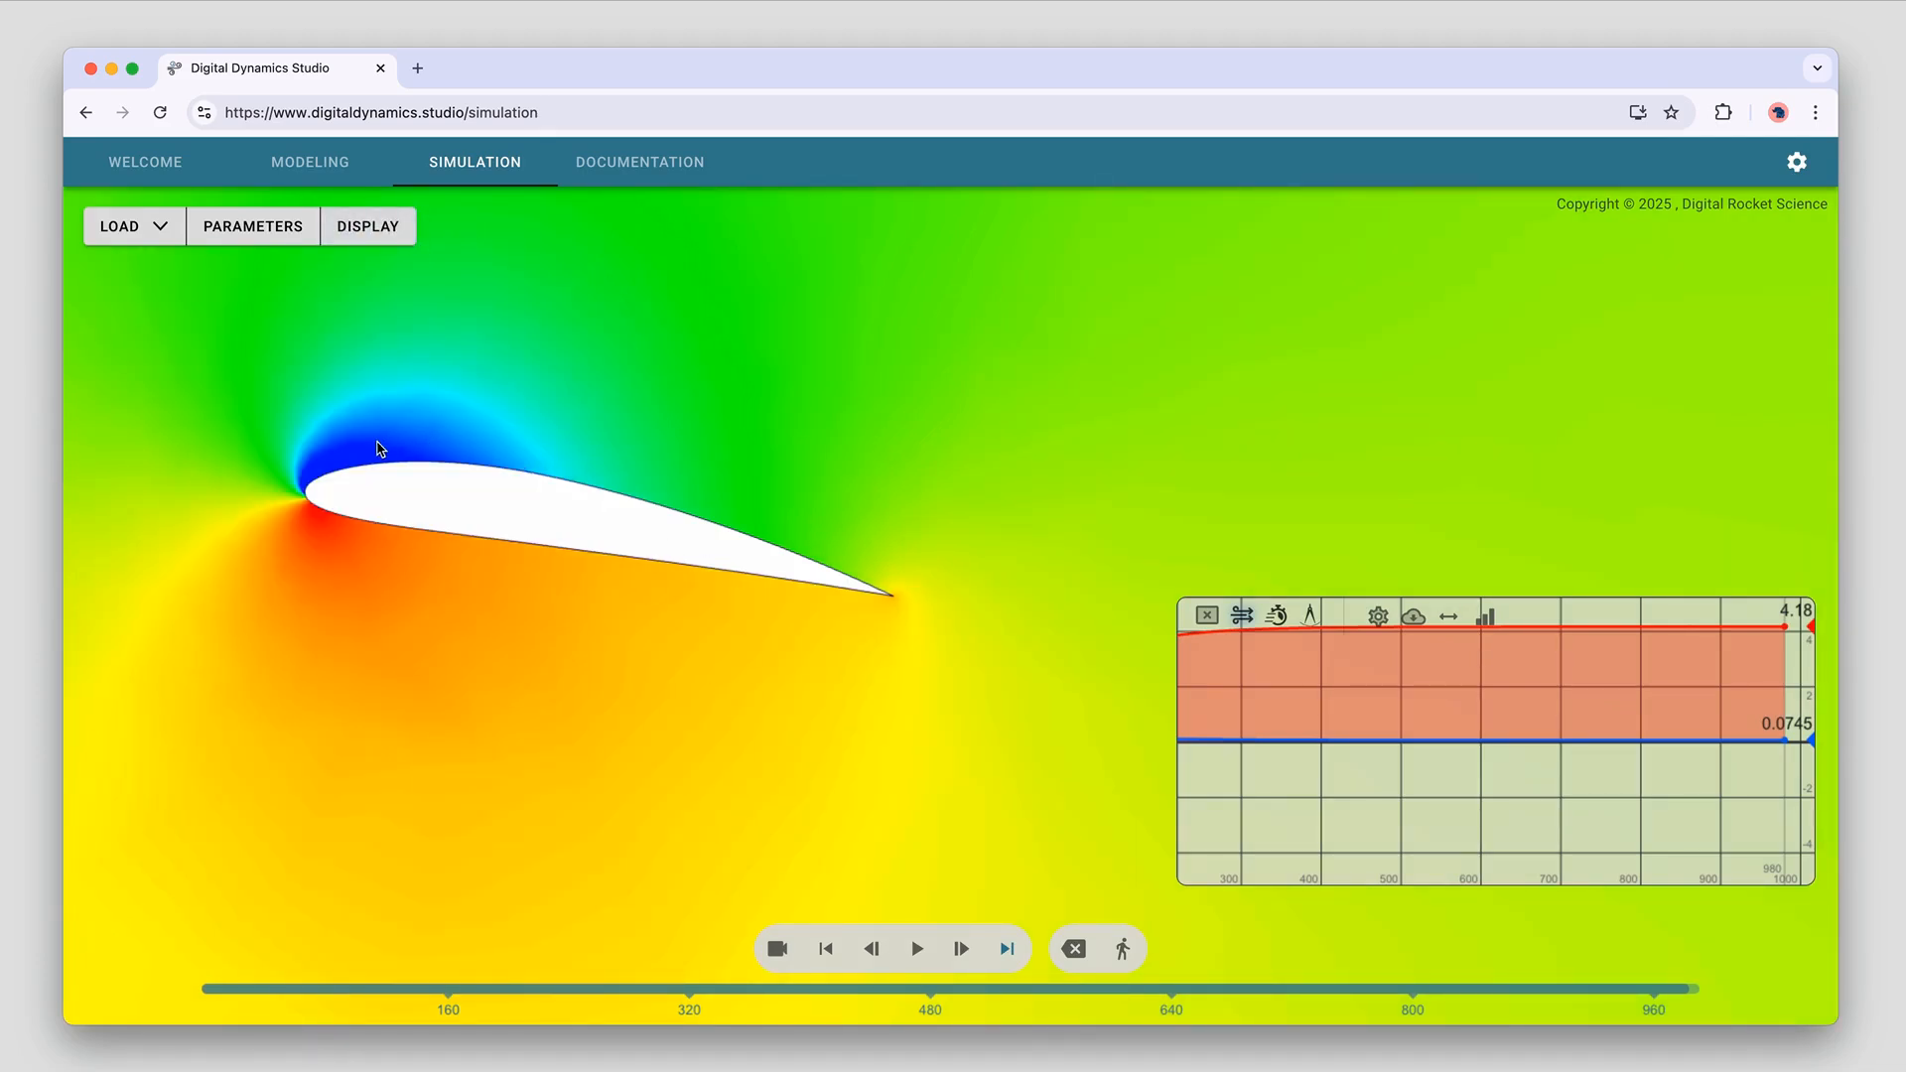
Review the simulation parameters, then close the display settings to view the full pressure field
{"action": "left_click", "coordinate": [288, 230]}
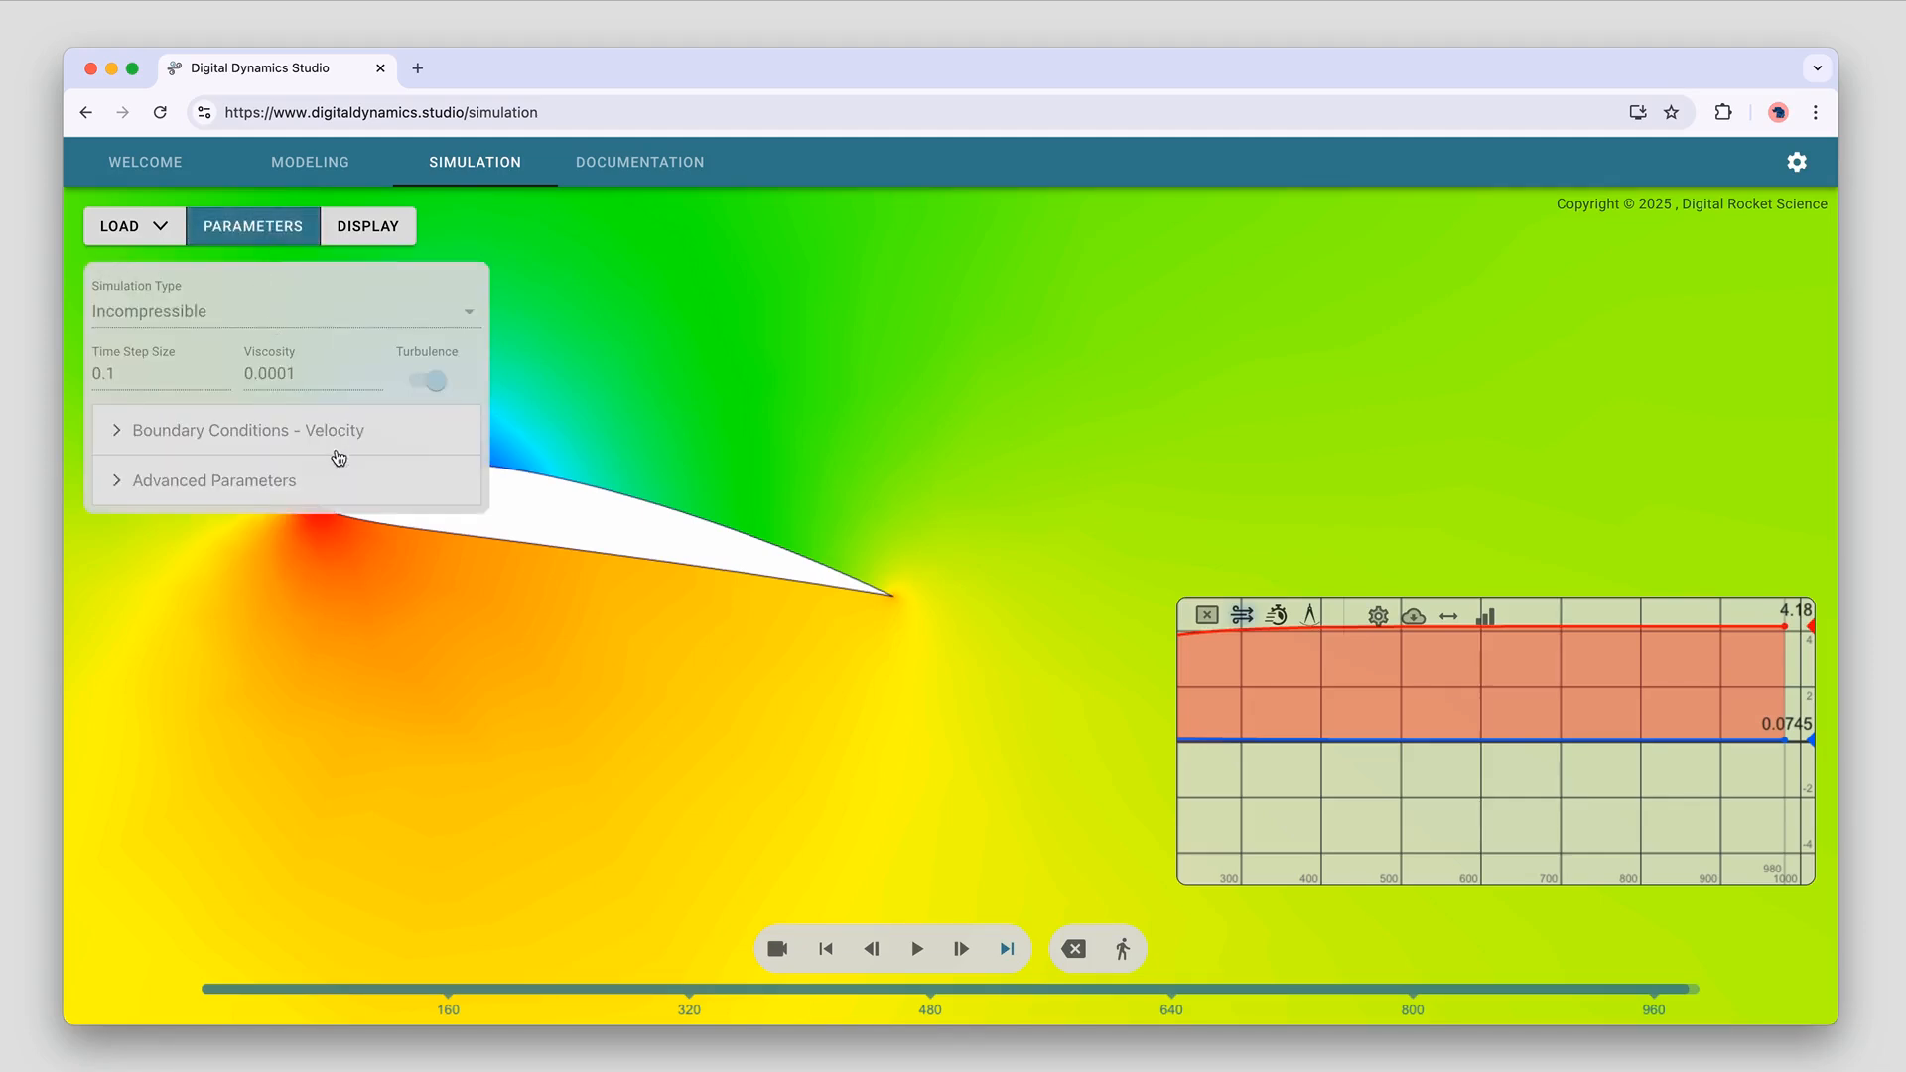
{"action": "left_click", "coordinate": [359, 227]}
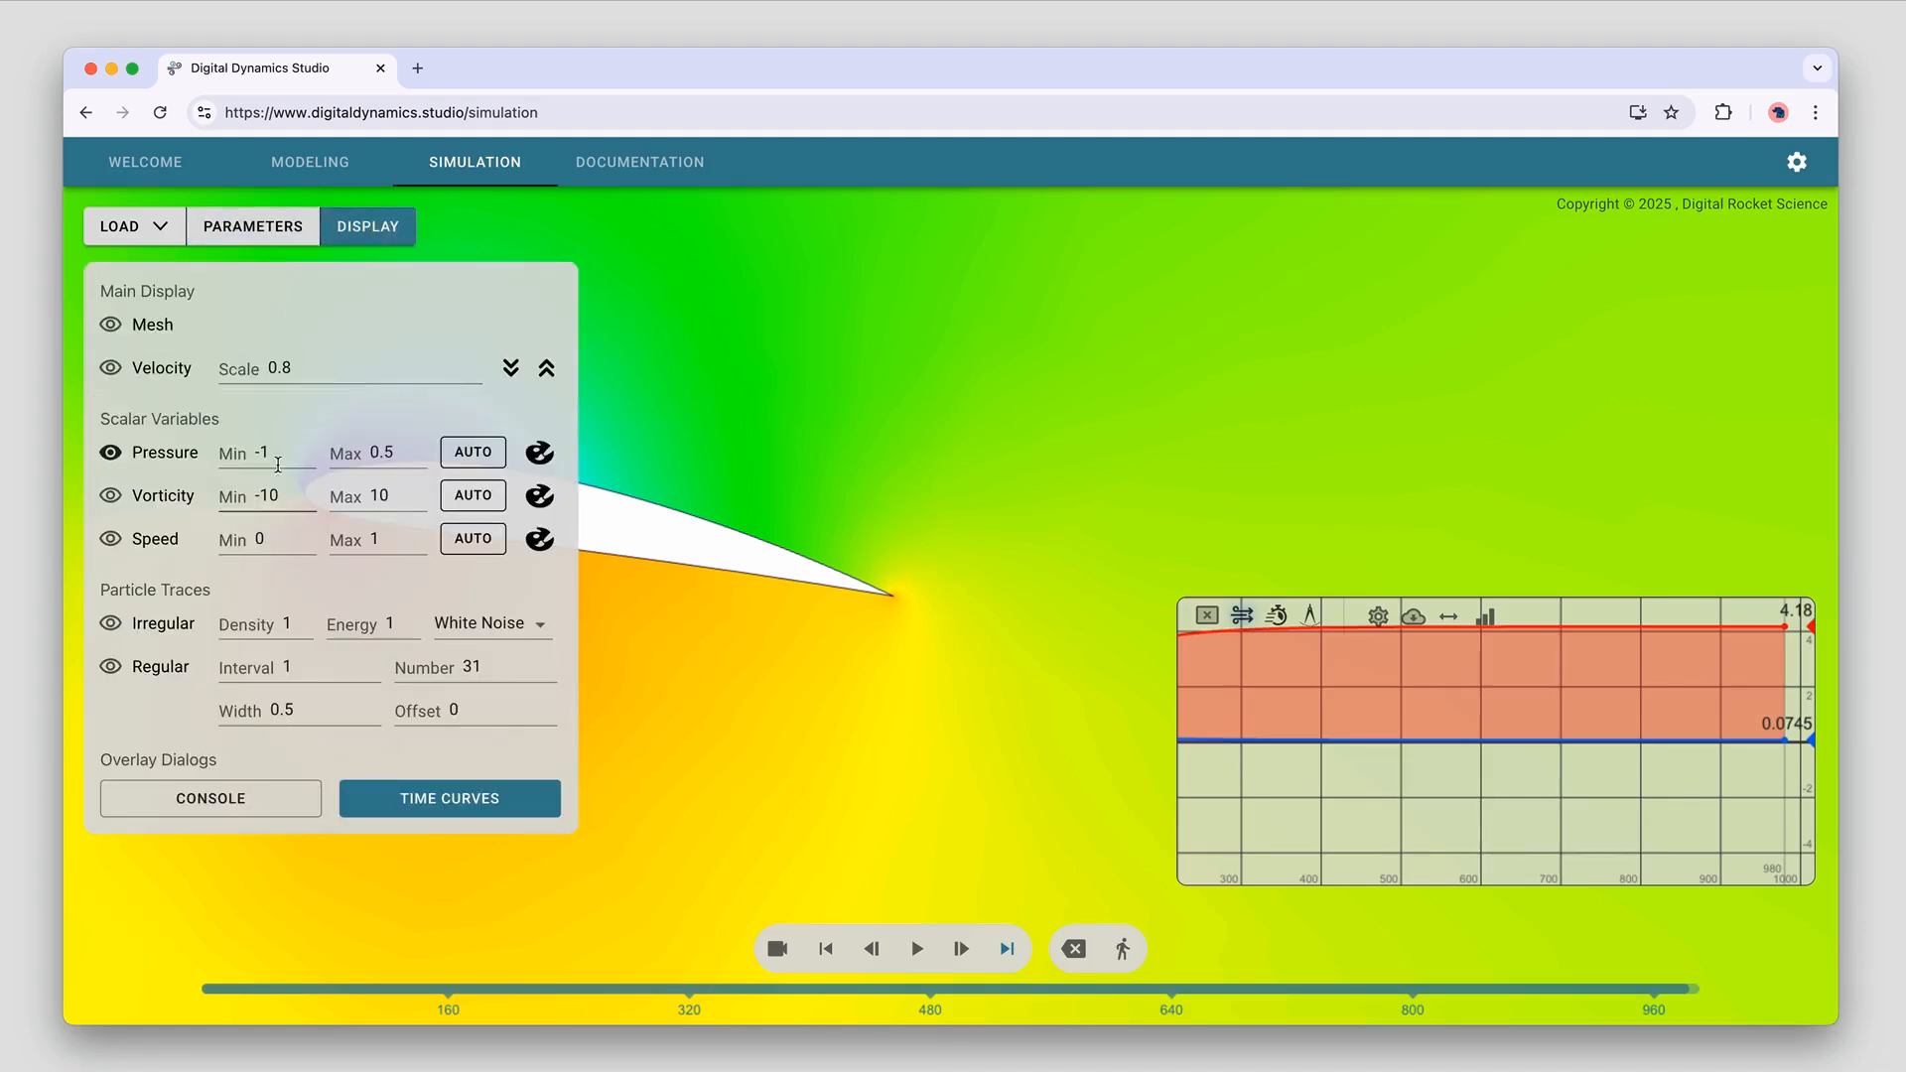
{"action": "left_click", "coordinate": [367, 227]}
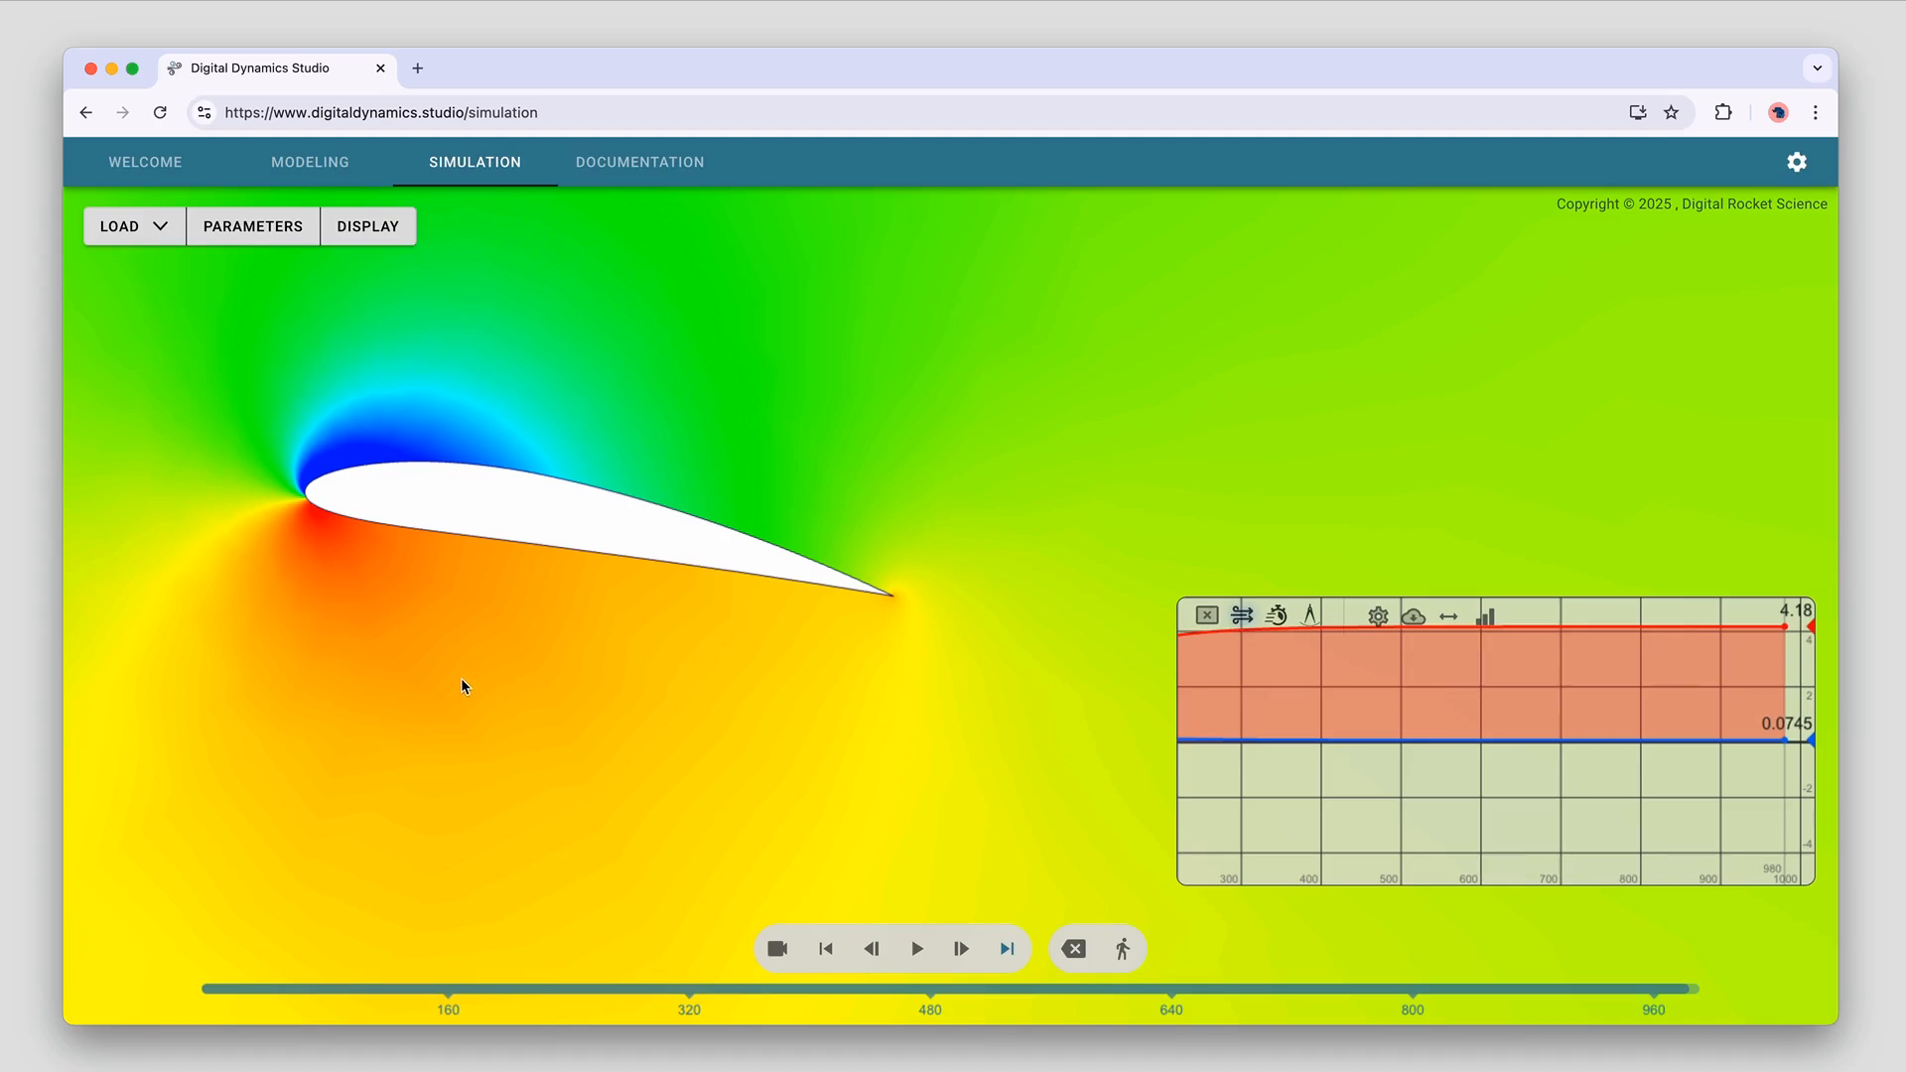
Turn on irregular particle traces and replay the simulation from the start
{"action": "left_click", "coordinate": [382, 237]}
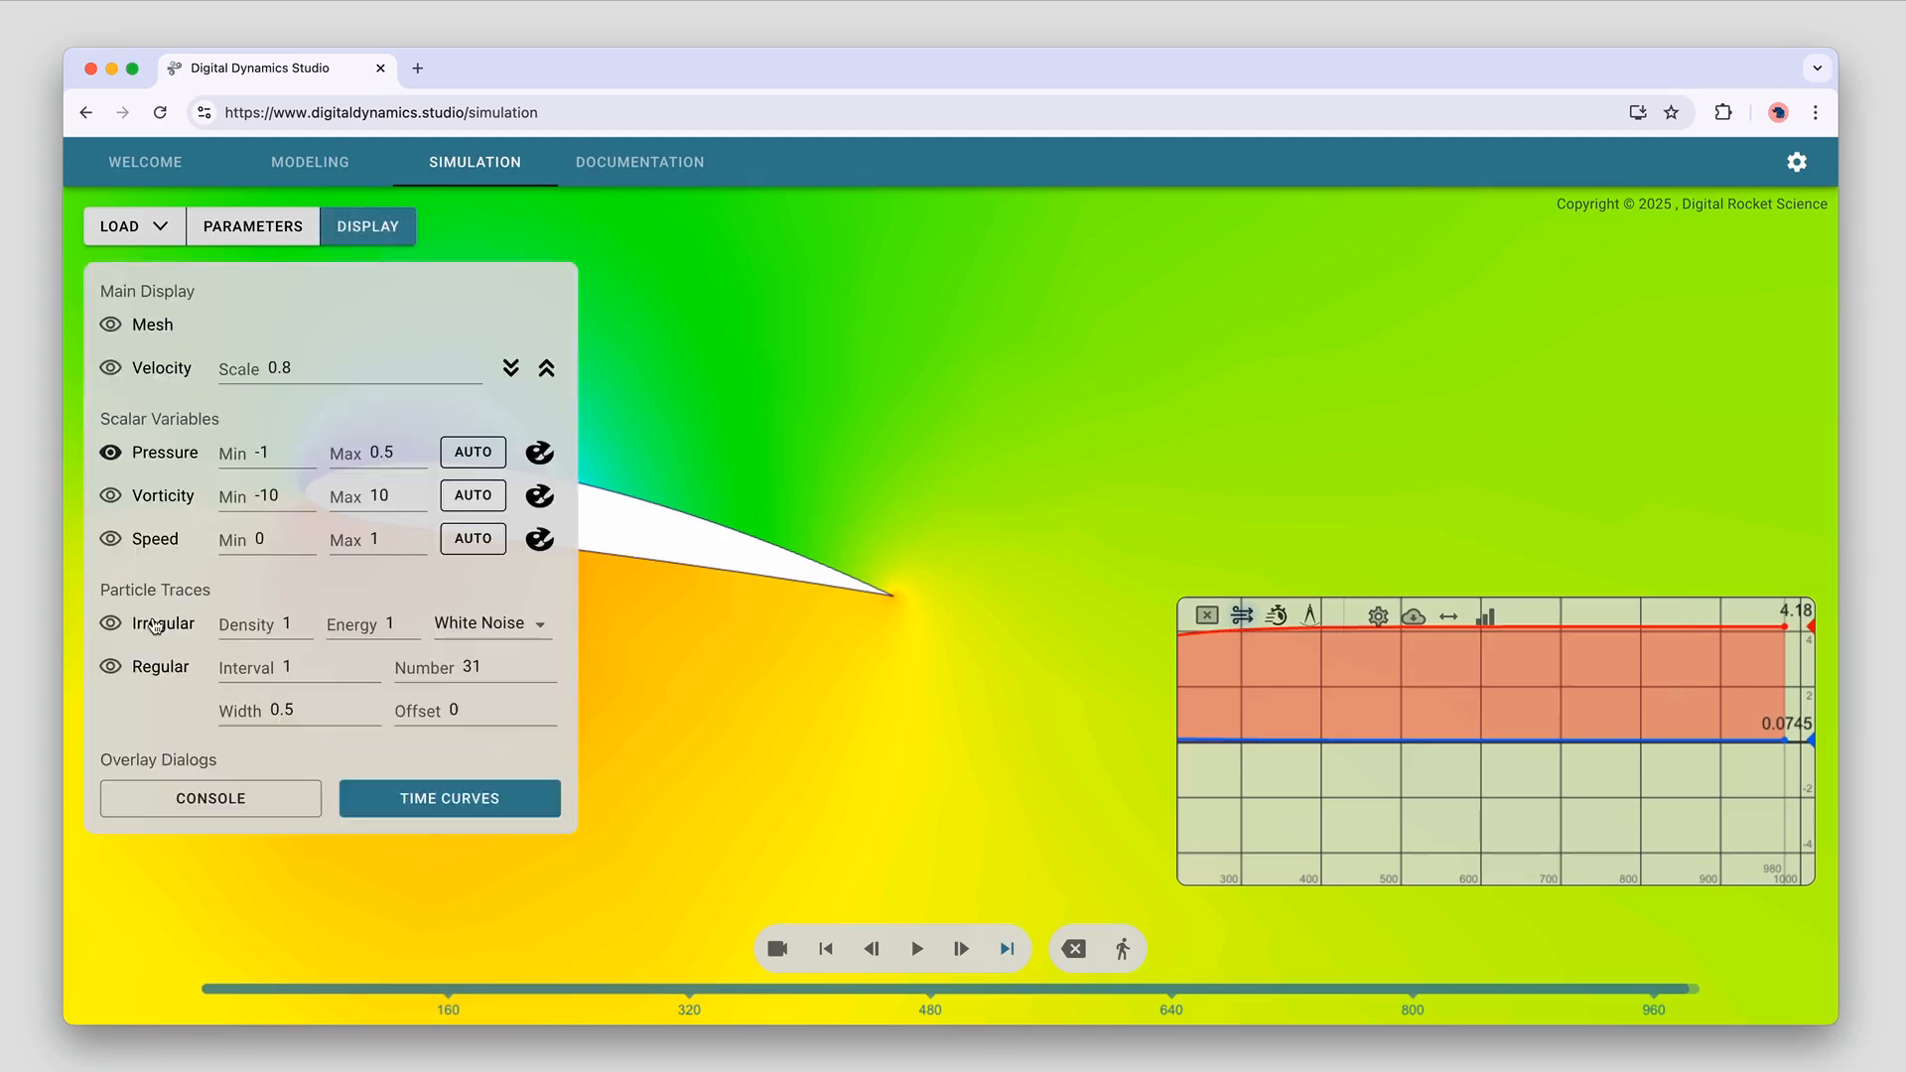
{"action": "left_click", "coordinate": [110, 623]}
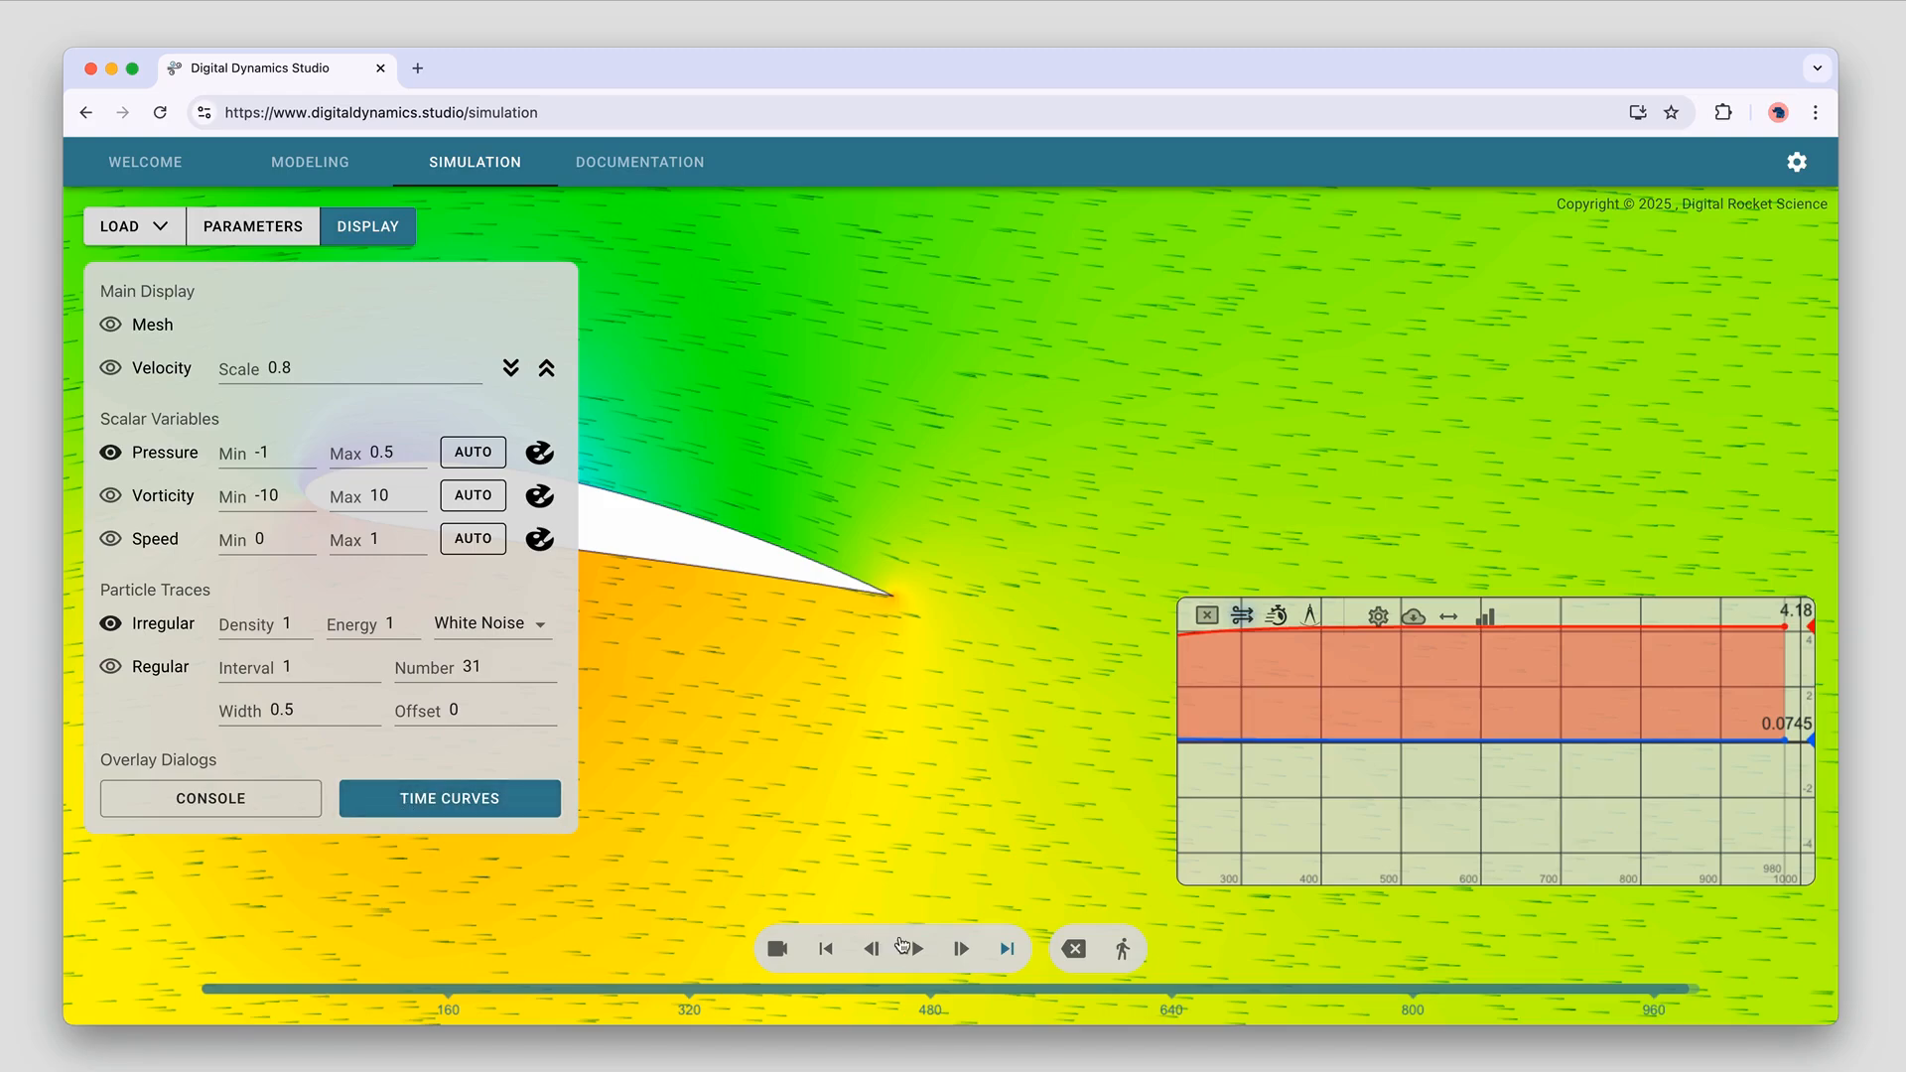
{"action": "left_click", "coordinate": [918, 949]}
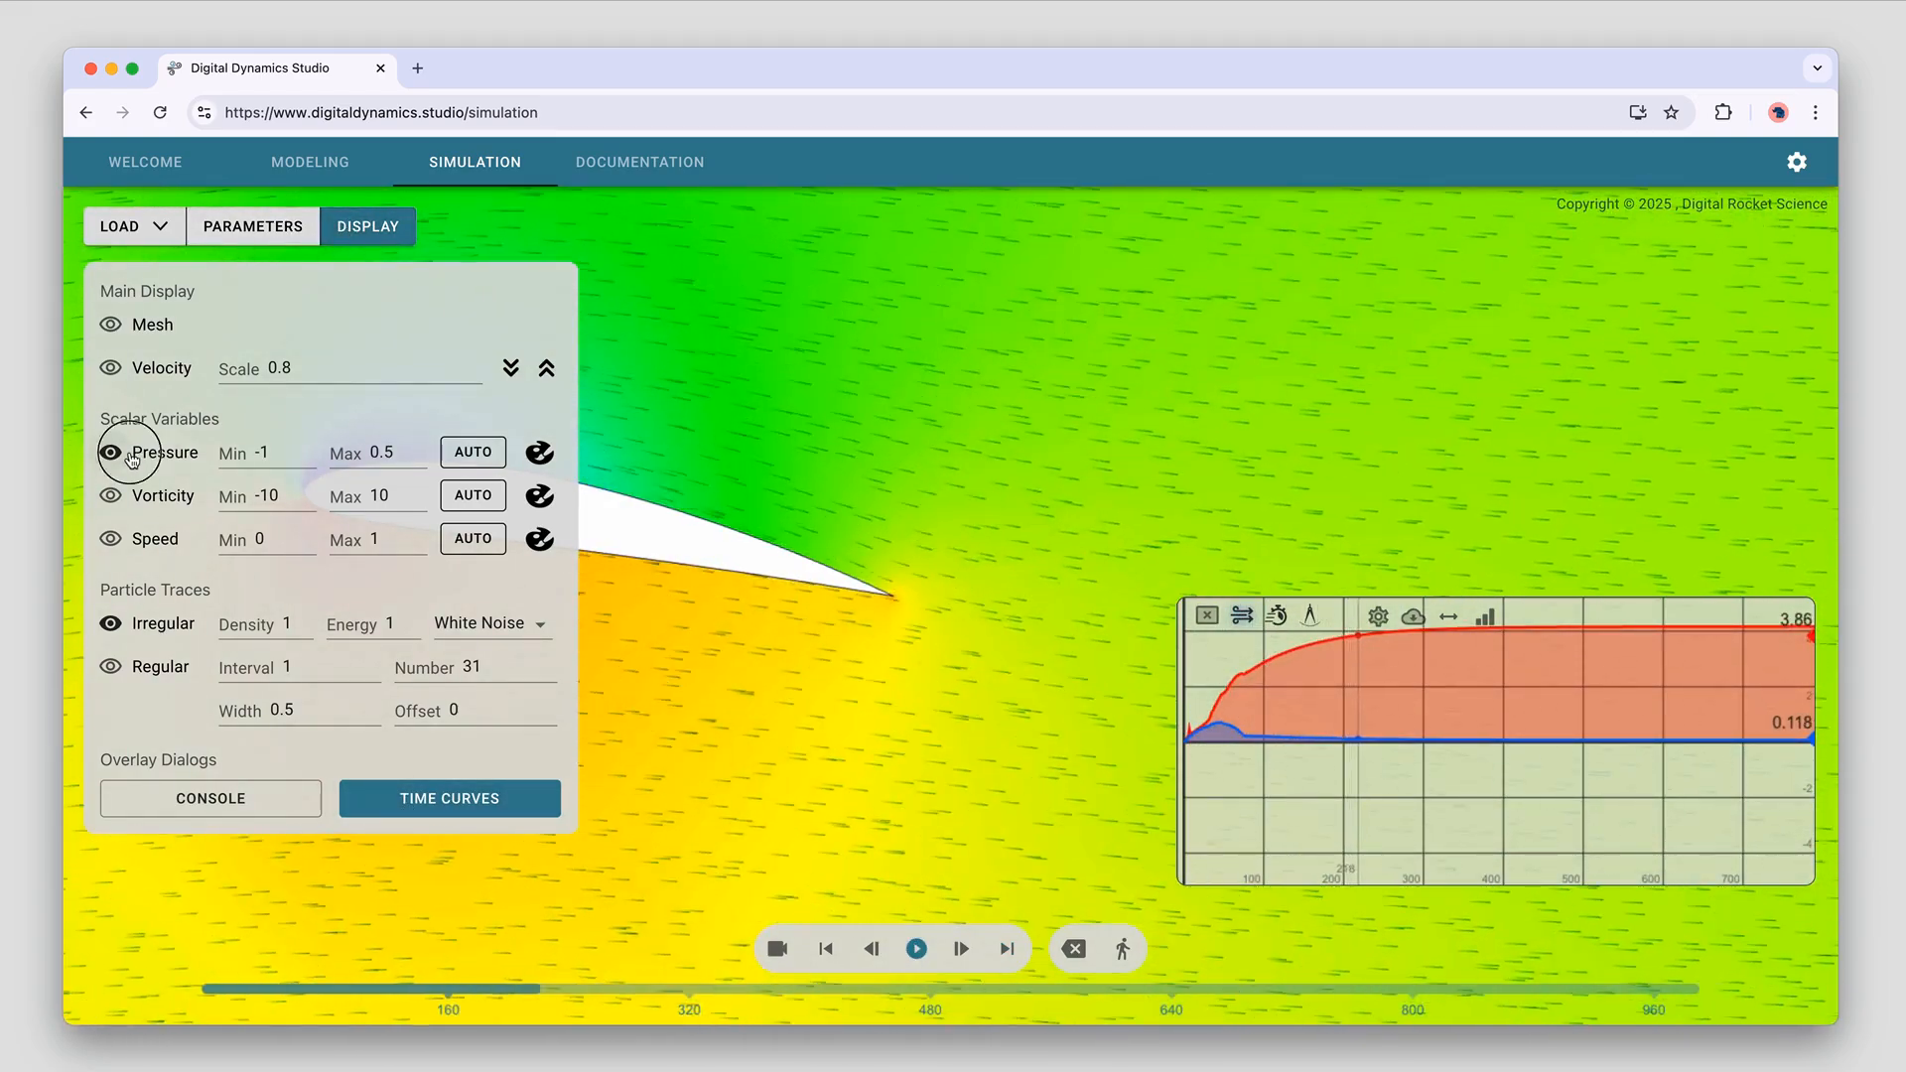
Switch pressure colouring off, recentre the airfoil, then turn pressure colouring back on
{"action": "left_click", "coordinate": [110, 453]}
{"action": "left_click", "coordinate": [382, 226]}
{"action": "scroll", "coordinate": [703, 526], "scroll_direction": "down", "scroll_amount": 4}
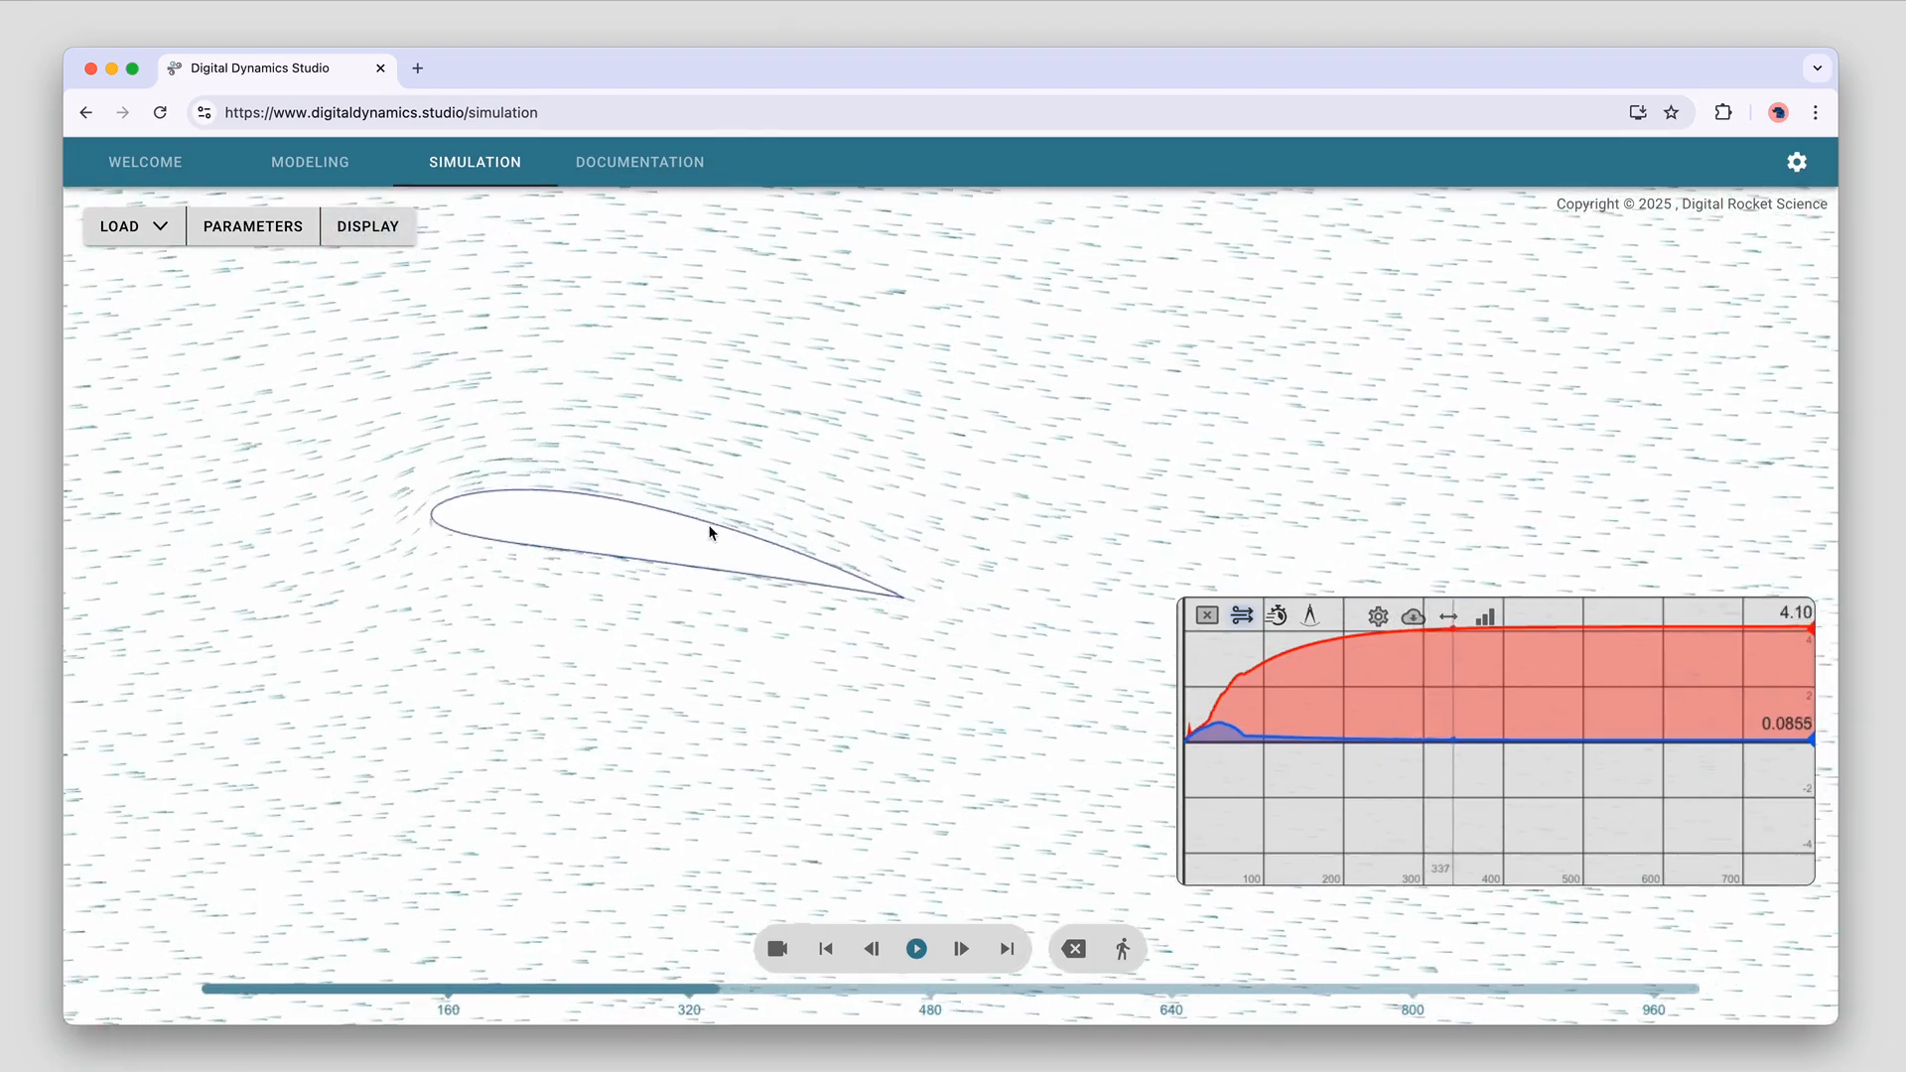
{"action": "left_click_drag", "start_coordinate": [638, 531], "coordinate": [488, 518]}
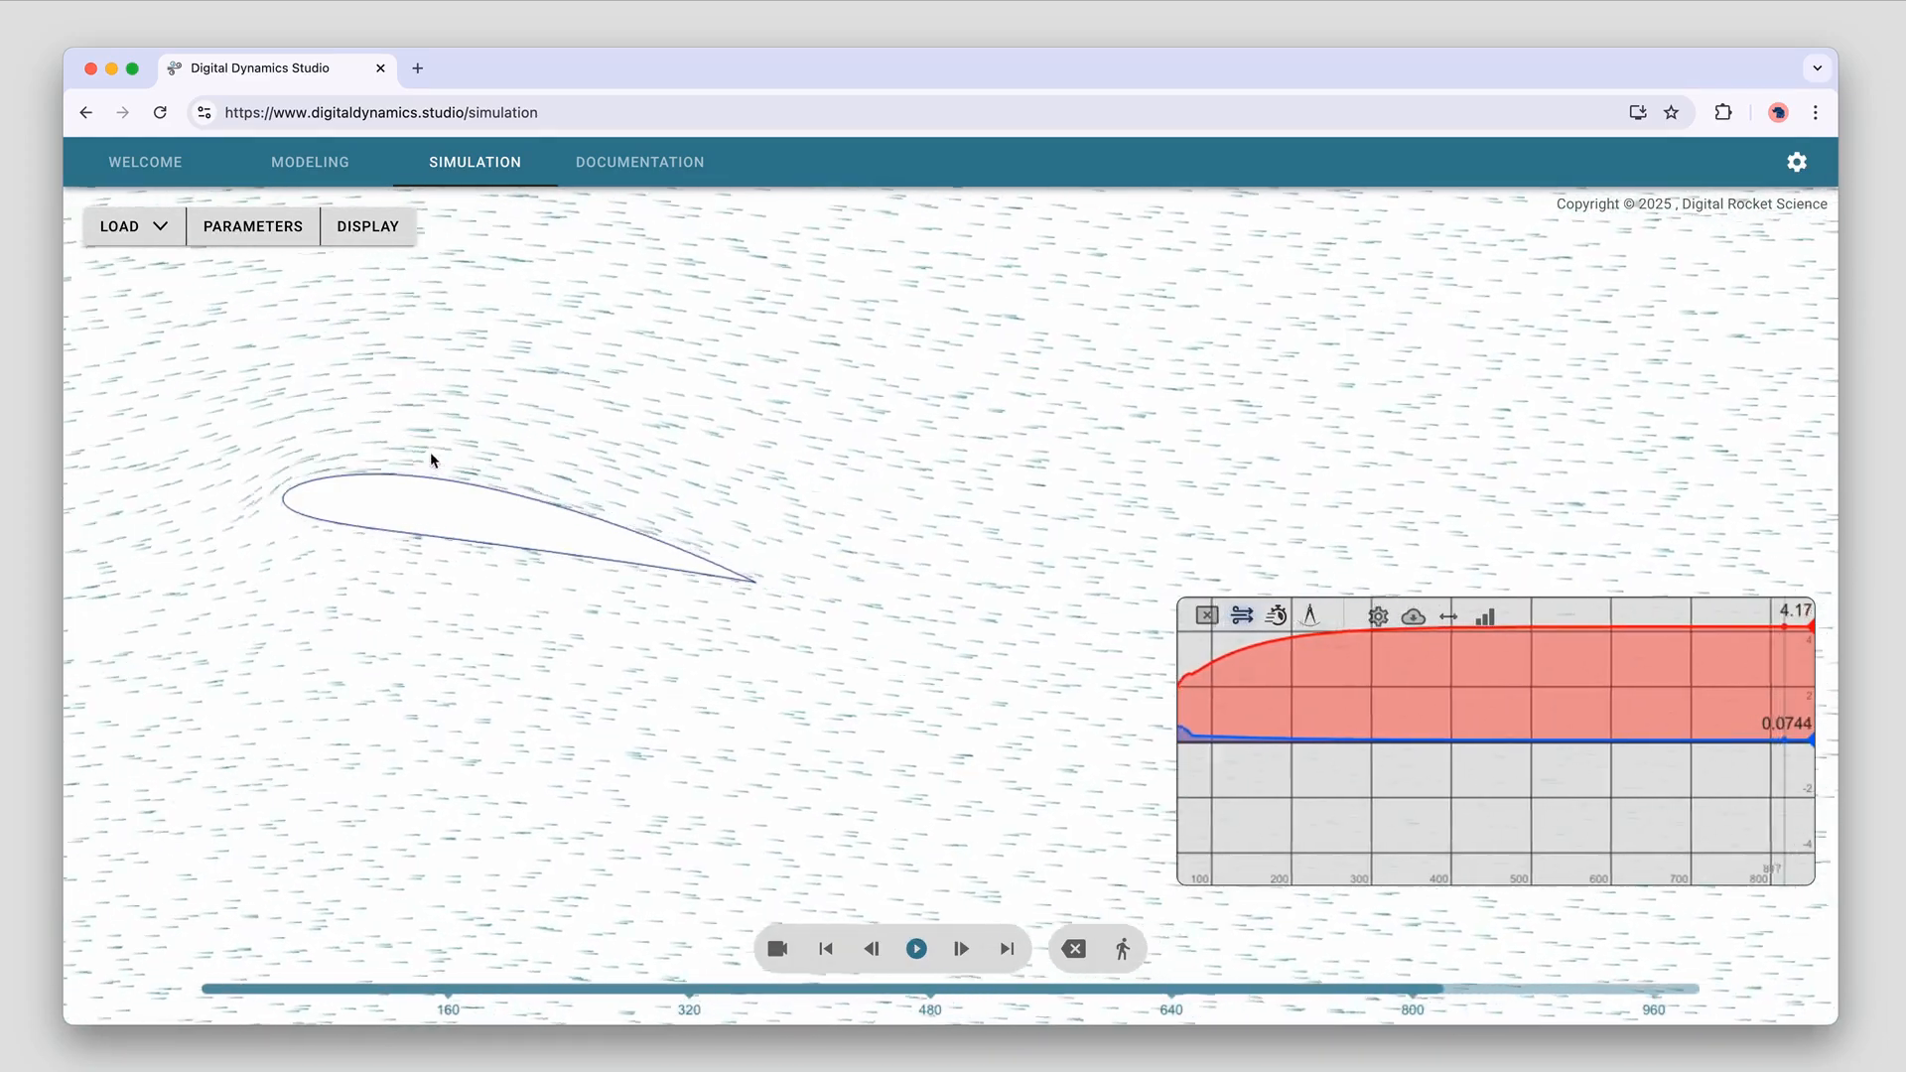
{"action": "left_click", "coordinate": [370, 227]}
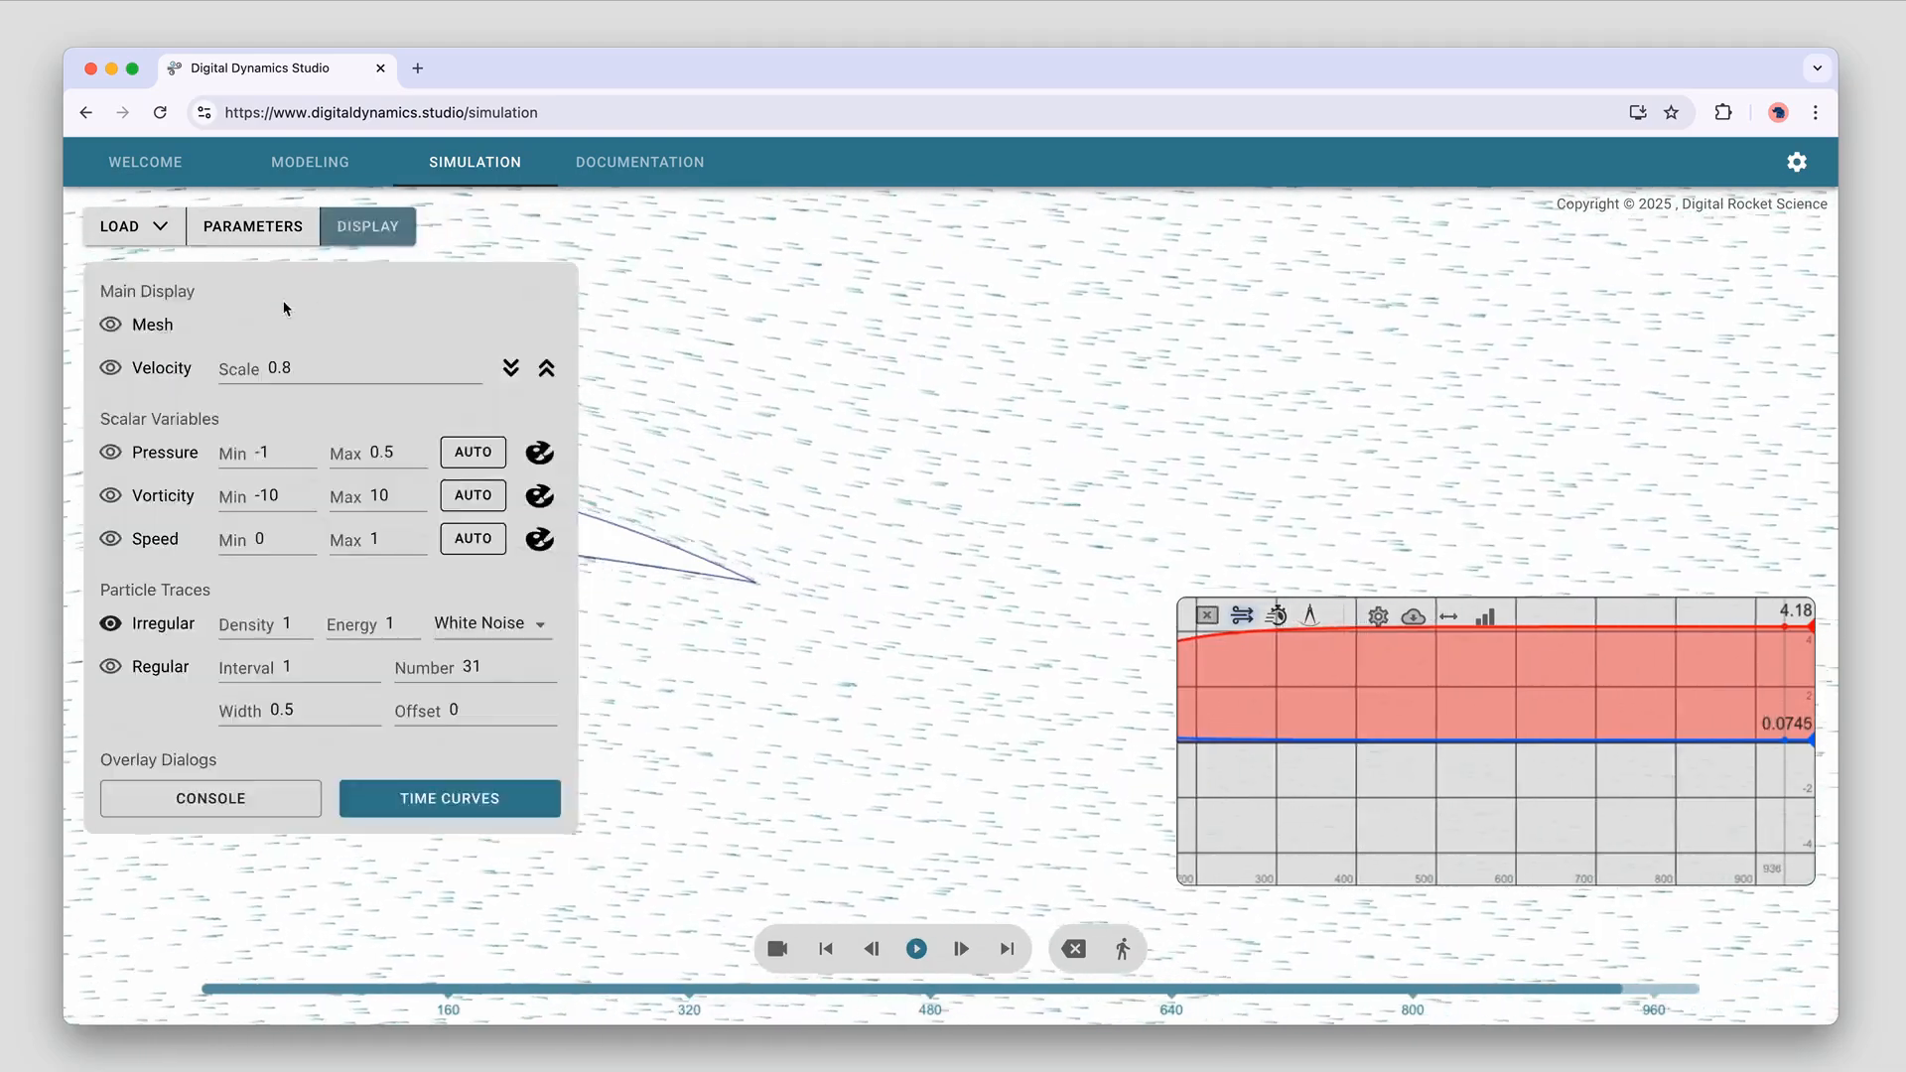
{"action": "left_click", "coordinate": [154, 454]}
{"action": "left_click", "coordinate": [366, 227]}
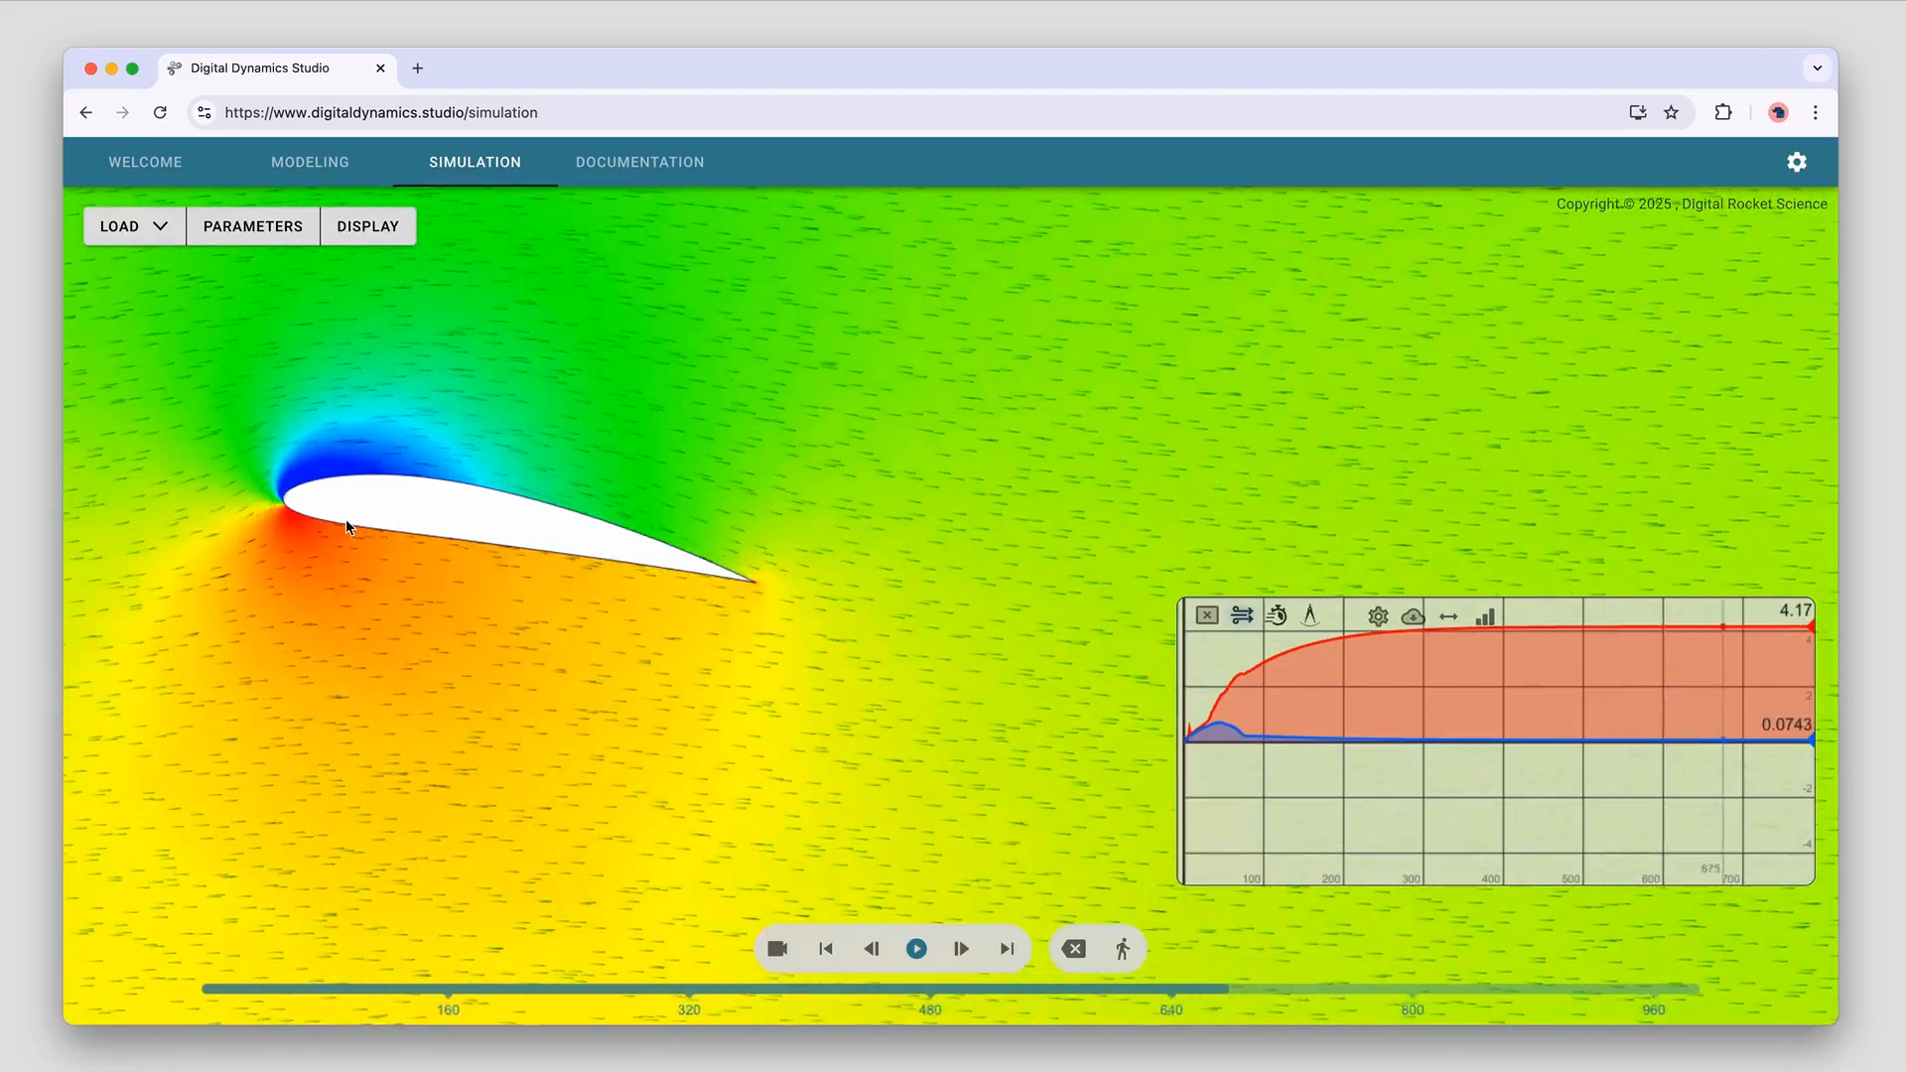
Open the Bernoulli's Principle page under Experiments > Aerodynamics in the documentation
{"action": "left_click", "coordinate": [647, 171]}
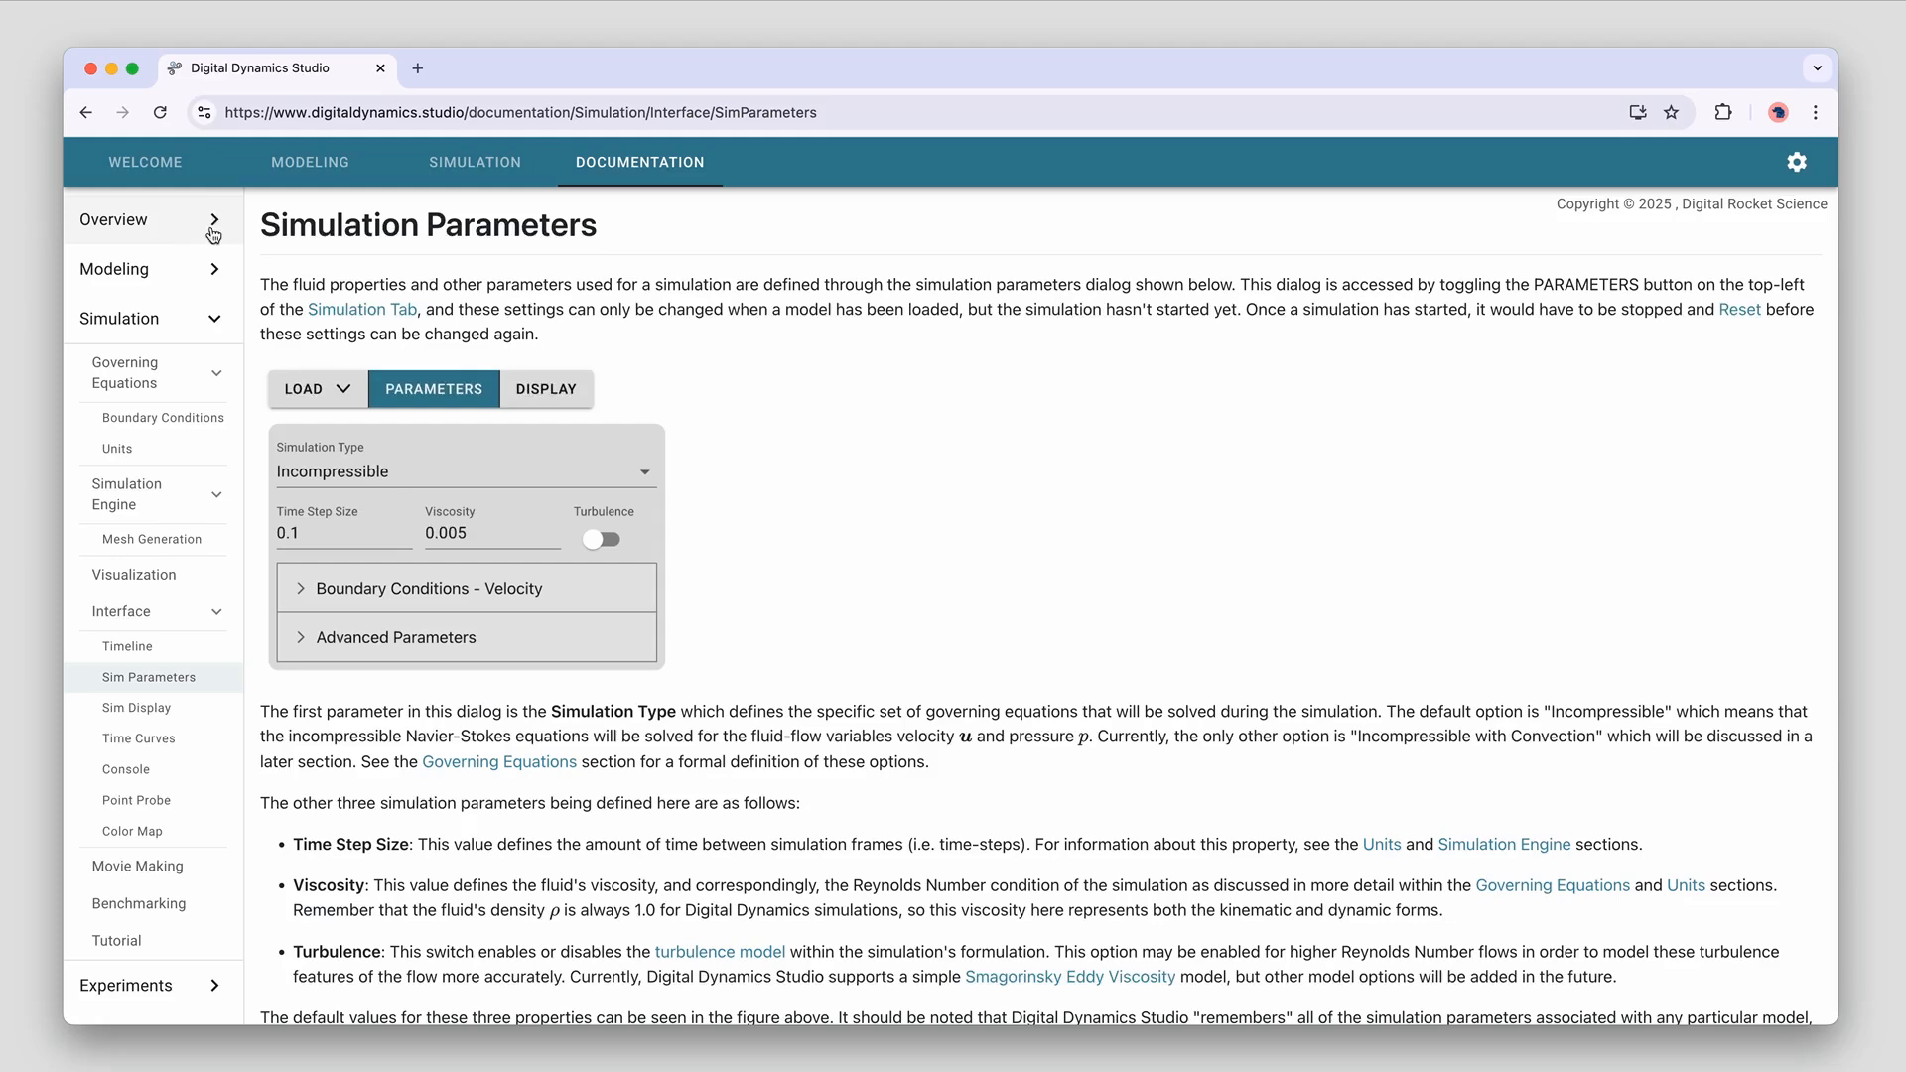
{"action": "left_click", "coordinate": [214, 319]}
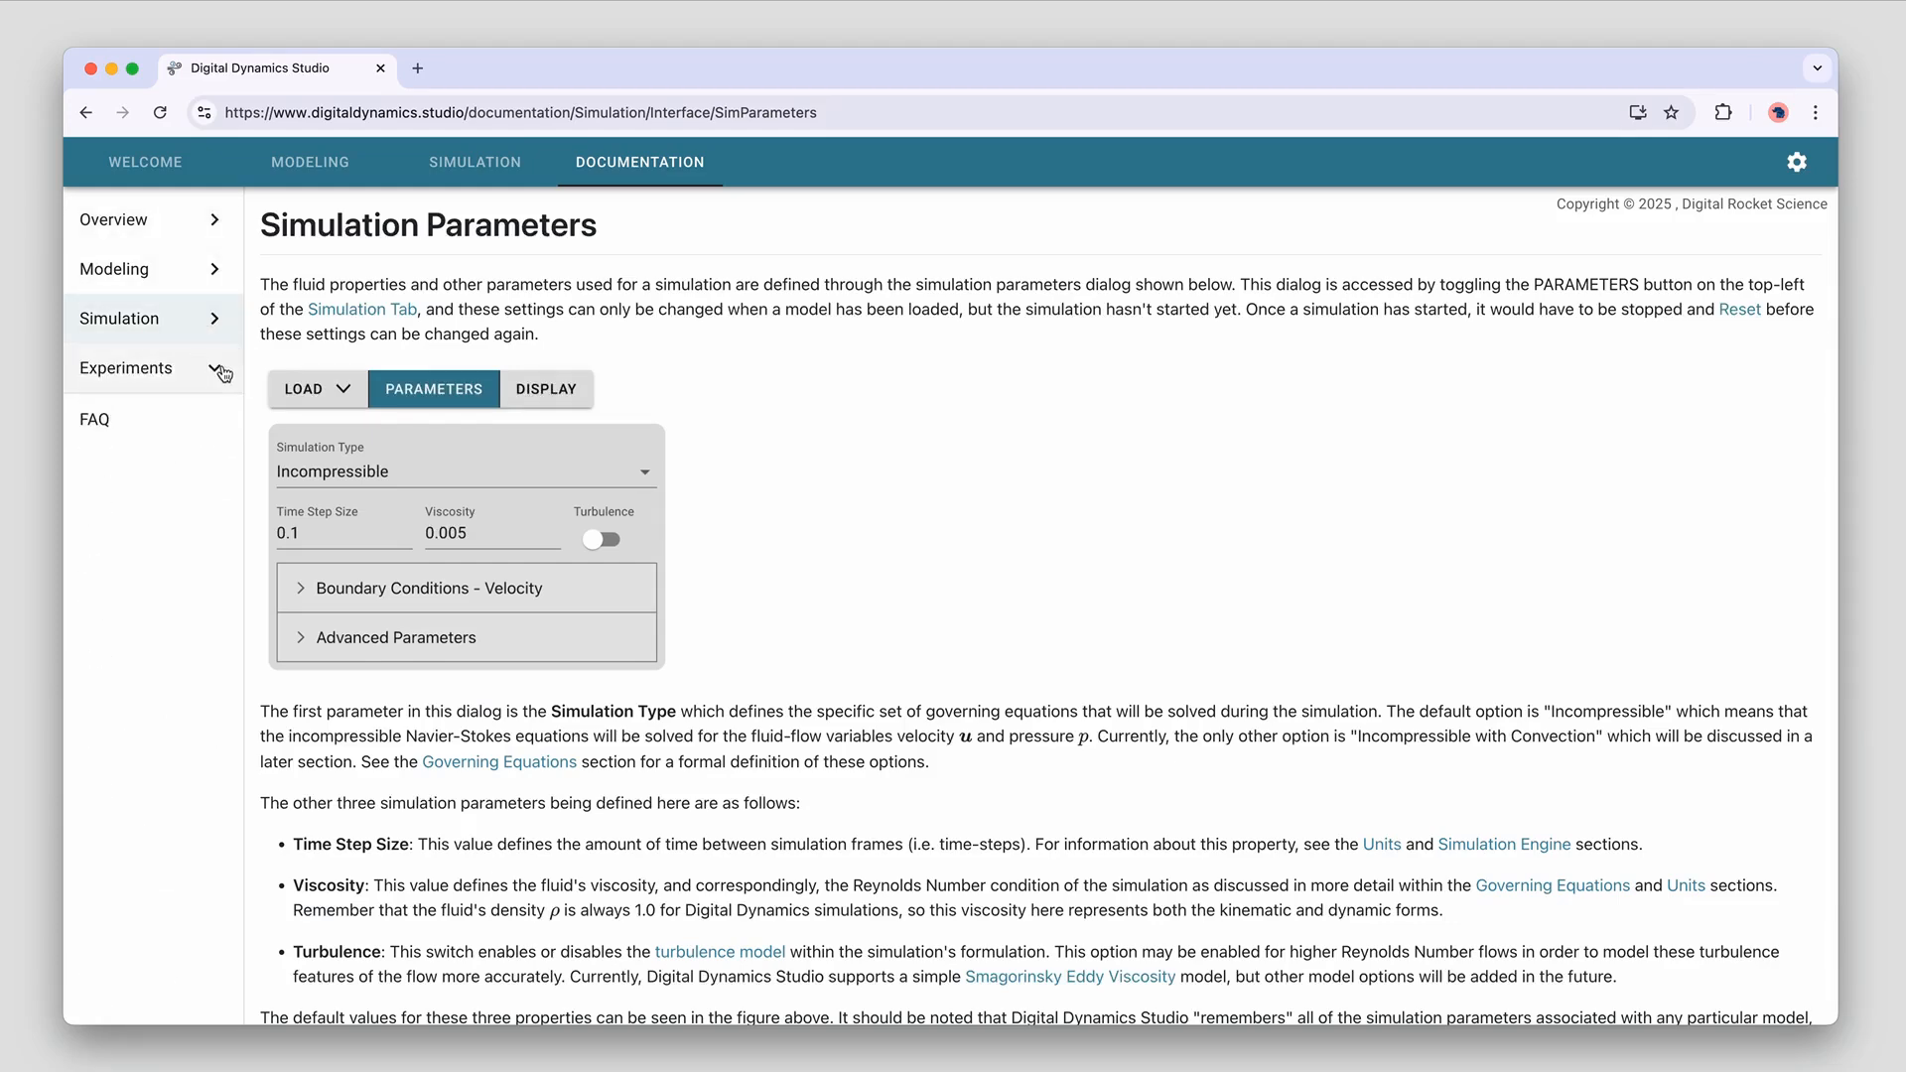
{"action": "left_click", "coordinate": [213, 368]}
{"action": "left_click", "coordinate": [213, 411]}
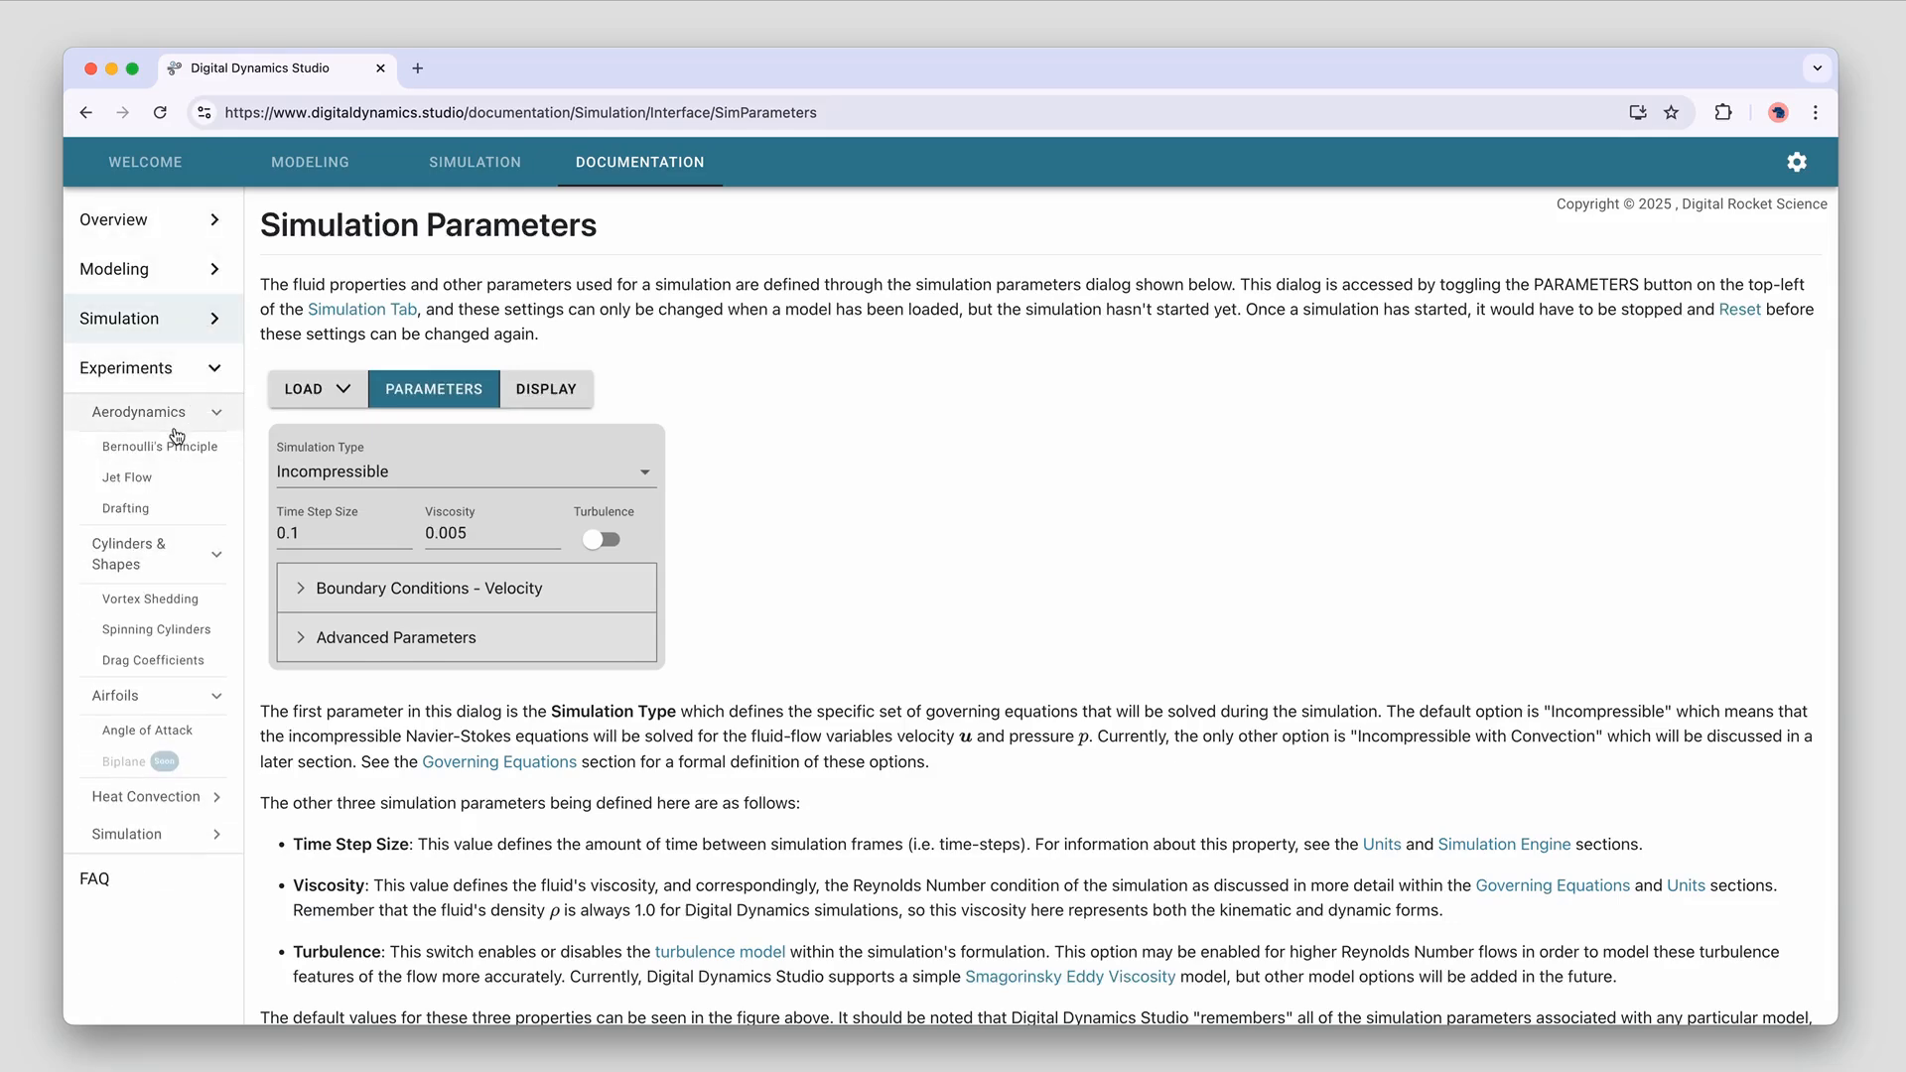
{"action": "left_click", "coordinate": [149, 446]}
Scroll back to the top of the Bernoulli page and return to the airfoil simulation
{"action": "scroll", "coordinate": [971, 557], "scroll_direction": "down", "scroll_amount": 15}
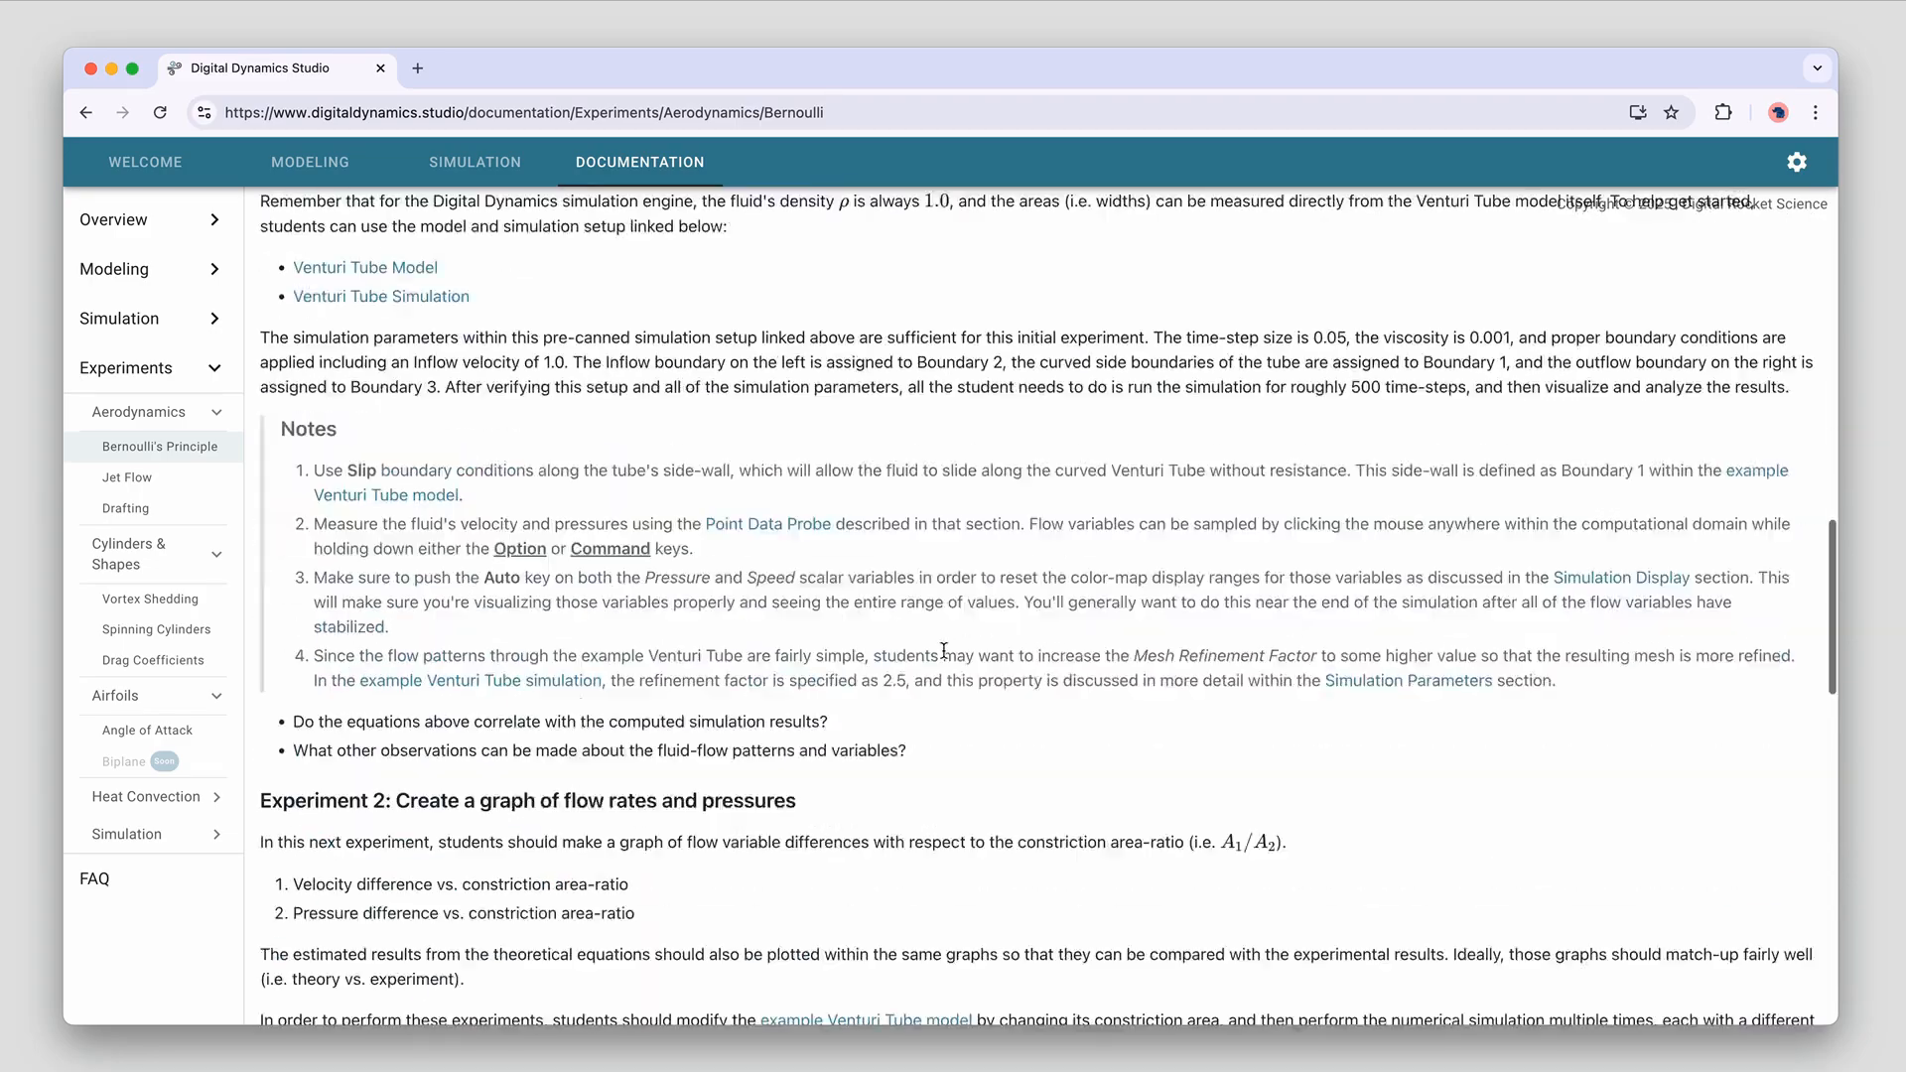
{"action": "scroll", "coordinate": [953, 640], "scroll_direction": "up", "scroll_amount": 12}
{"action": "scroll", "coordinate": [949, 652], "scroll_direction": "up", "scroll_amount": 3}
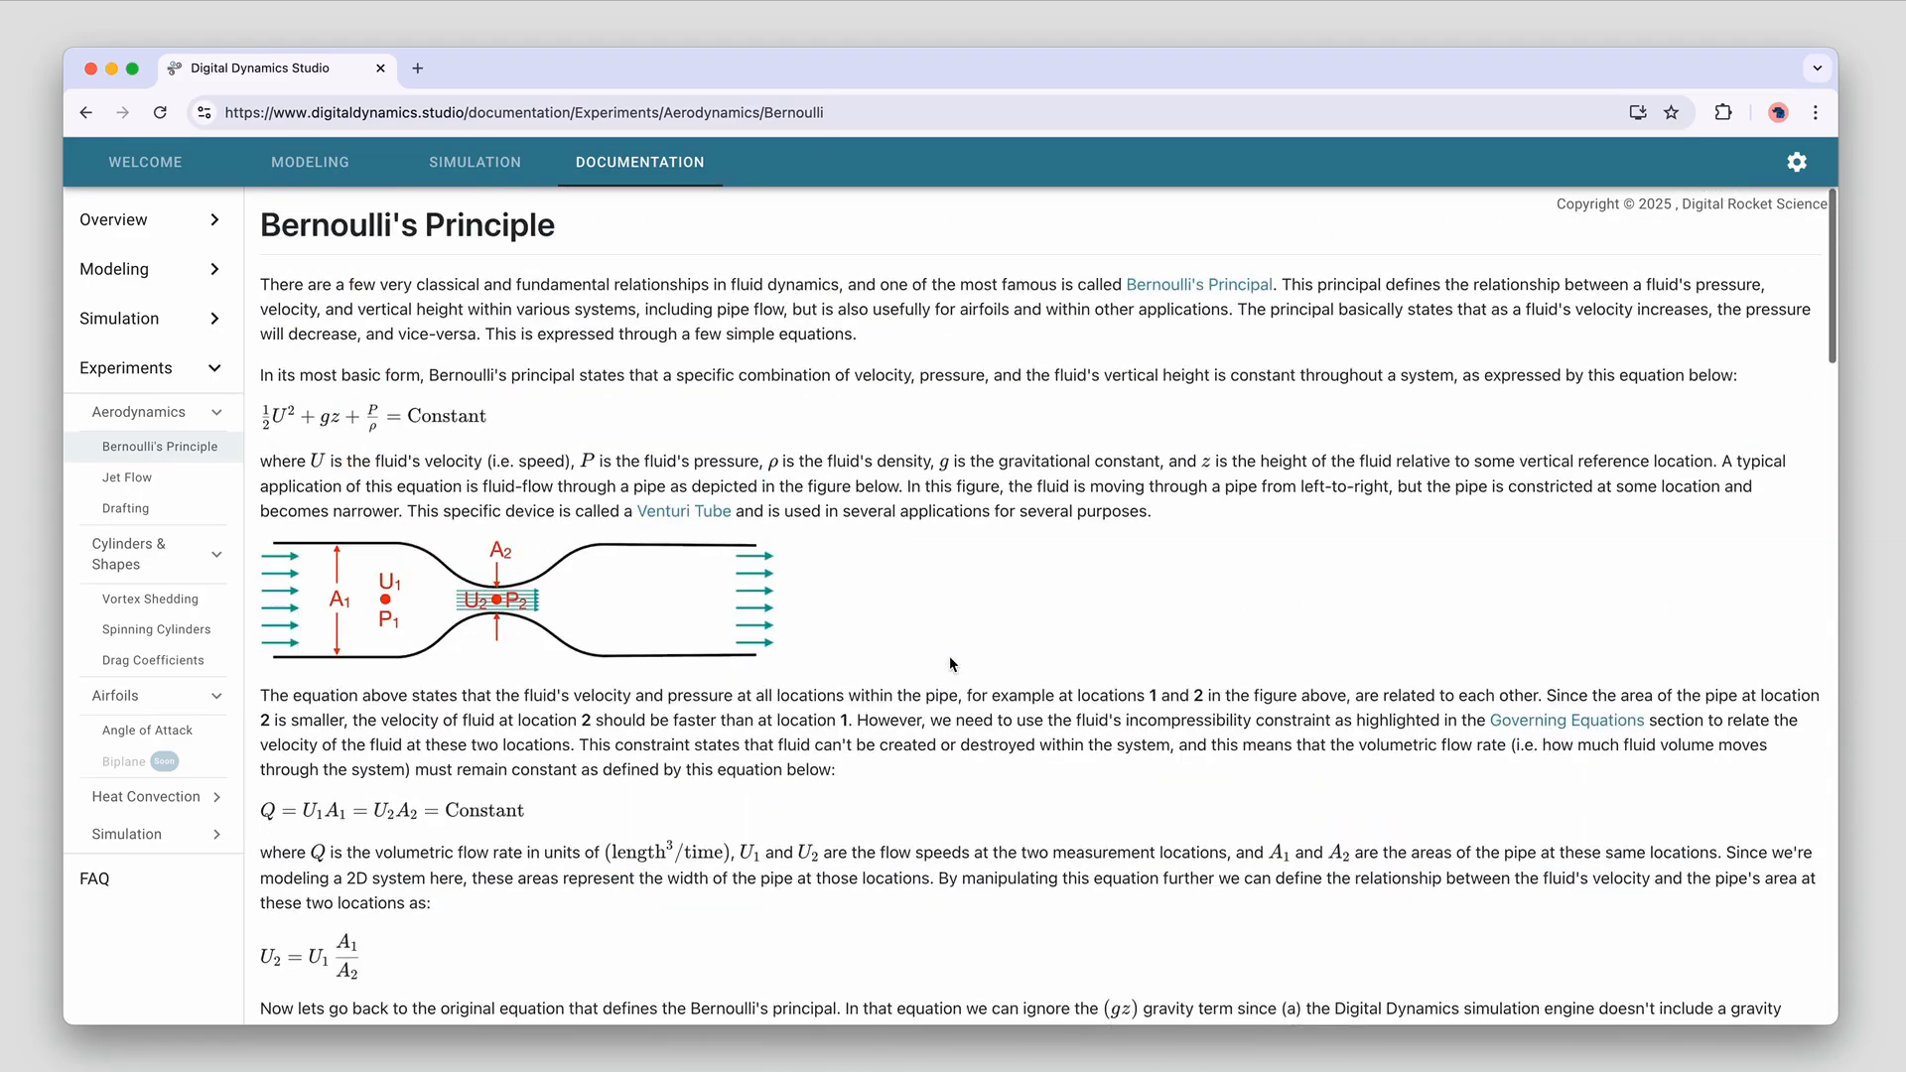
{"action": "left_click", "coordinate": [475, 162]}
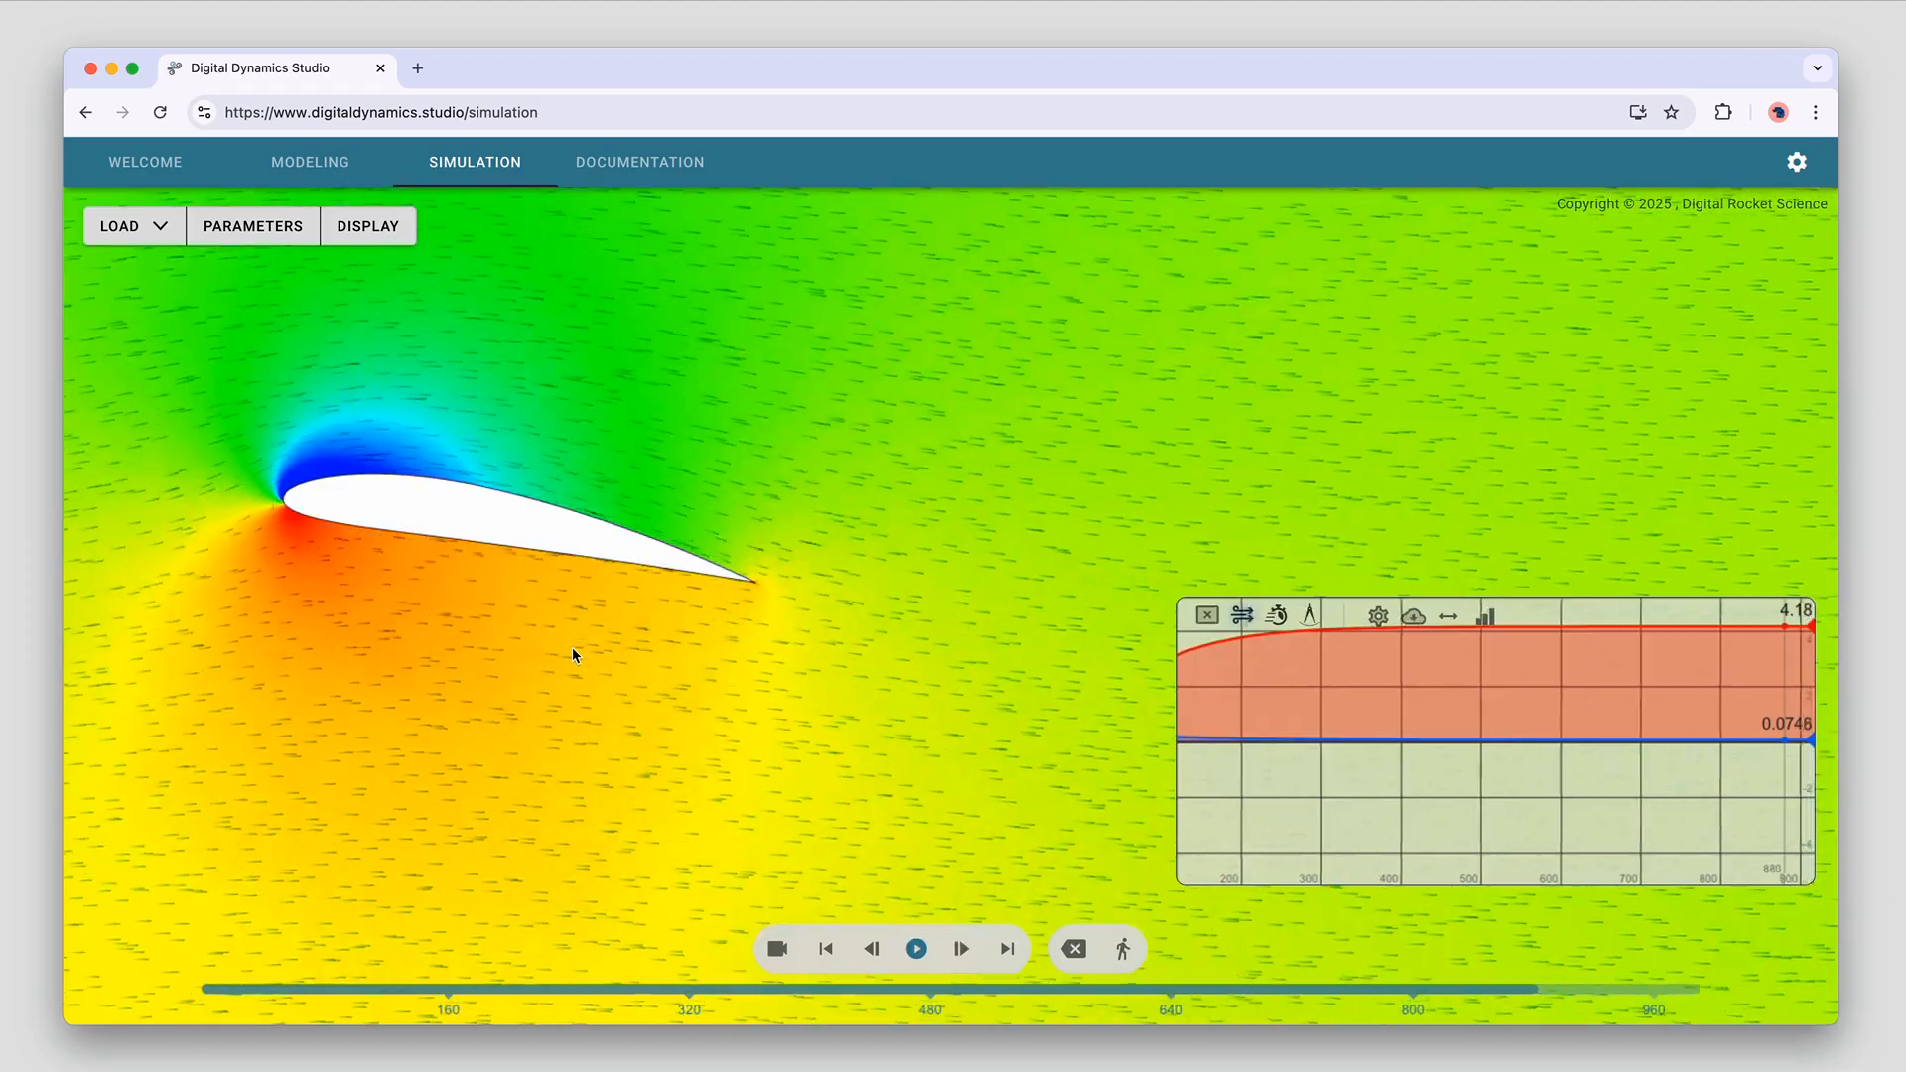
Pan the flow view to shift the airfoil right and zoom in to inspect it
{"action": "left_click_drag", "start_coordinate": [571, 647], "coordinate": [763, 663]}
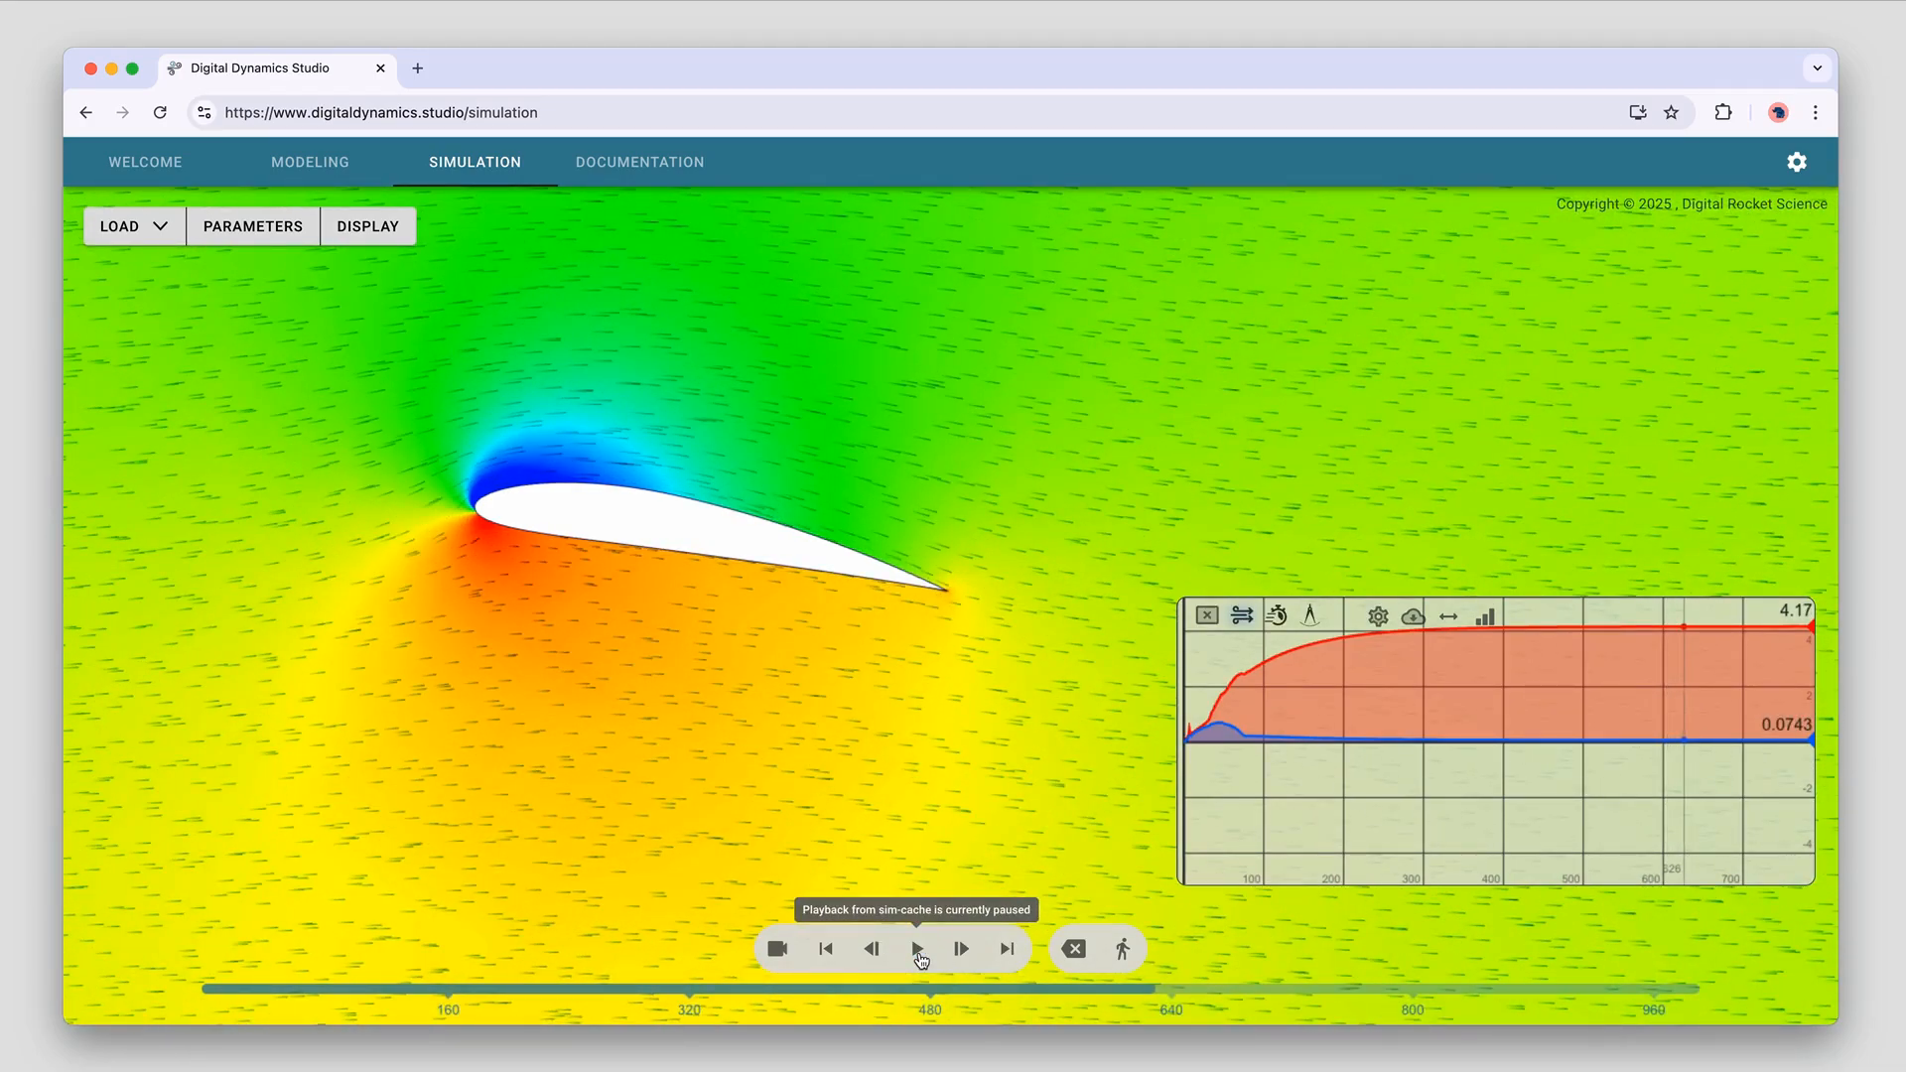
{"action": "scroll", "coordinate": [706, 773], "scroll_direction": "up", "scroll_amount": 2}
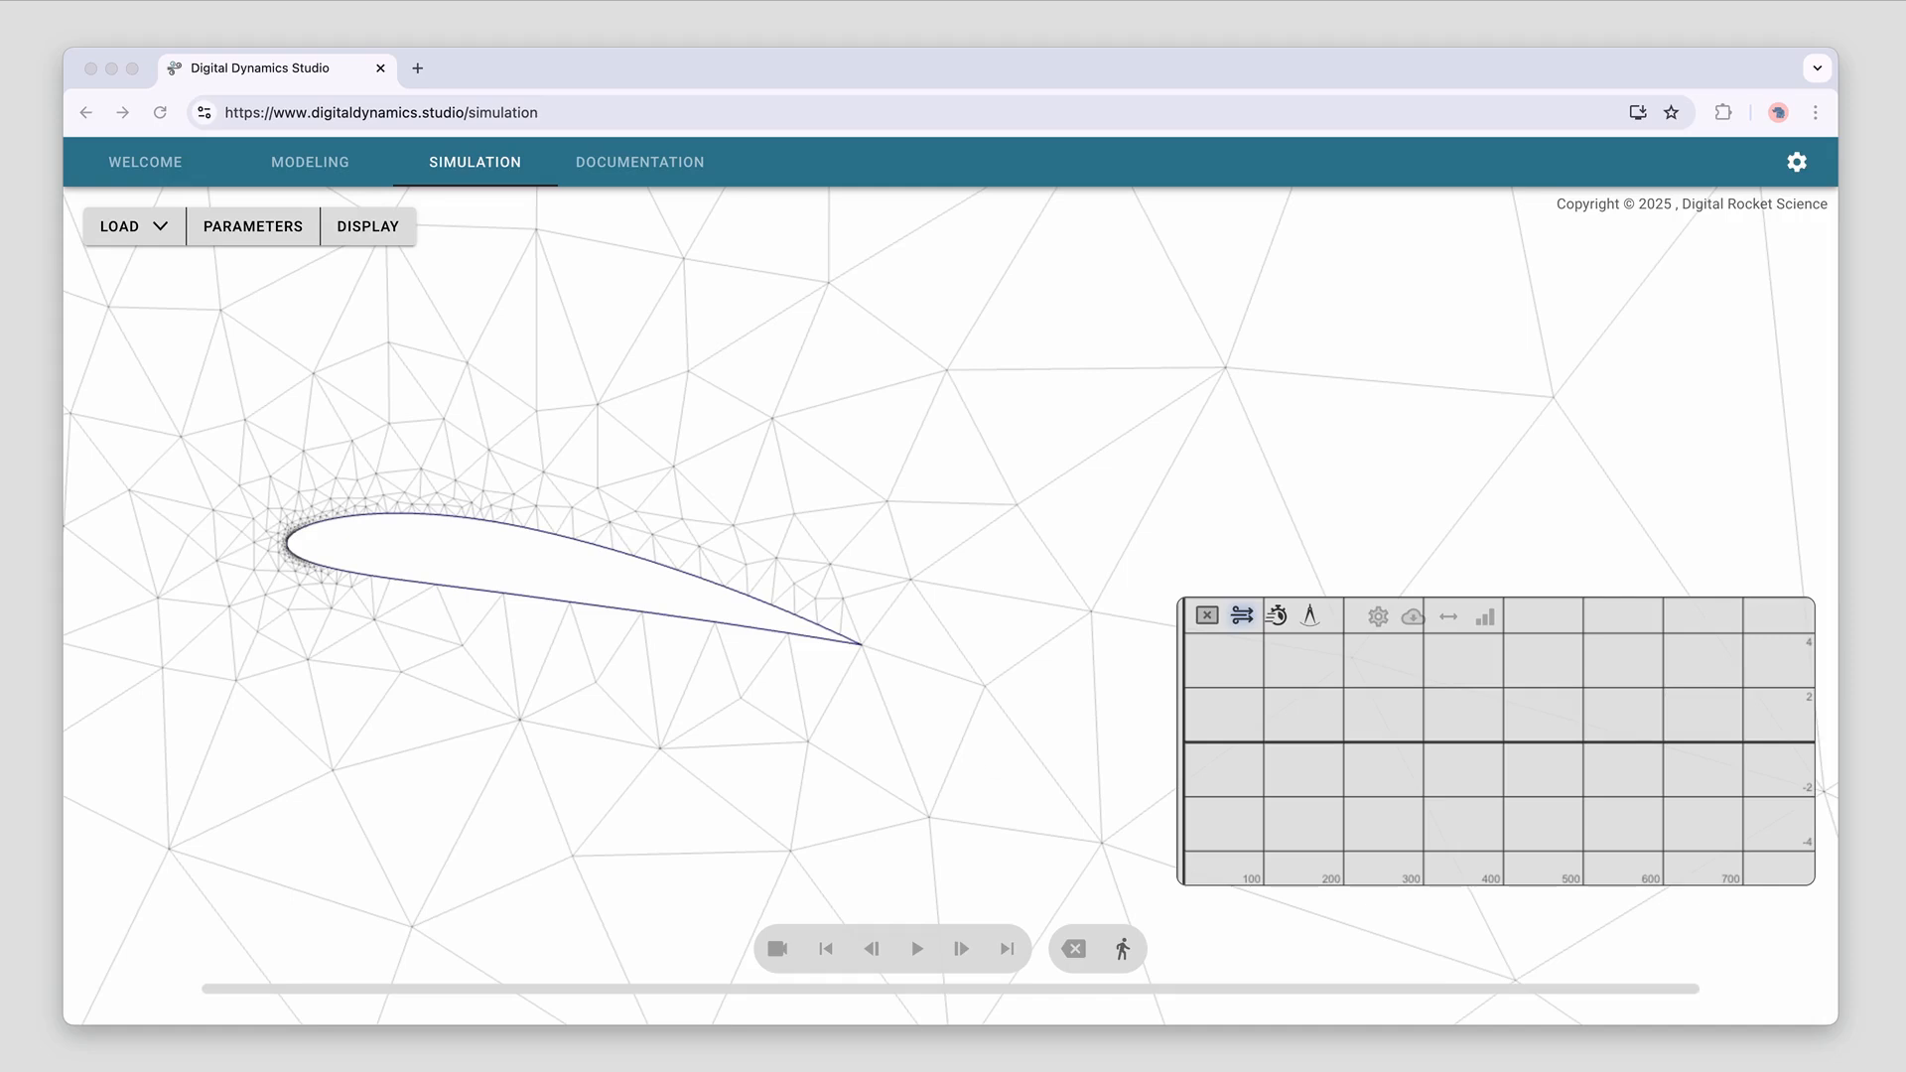
Rotate the airfoil to 0.00 degrees in the model editor
{"action": "left_click", "coordinate": [377, 192]}
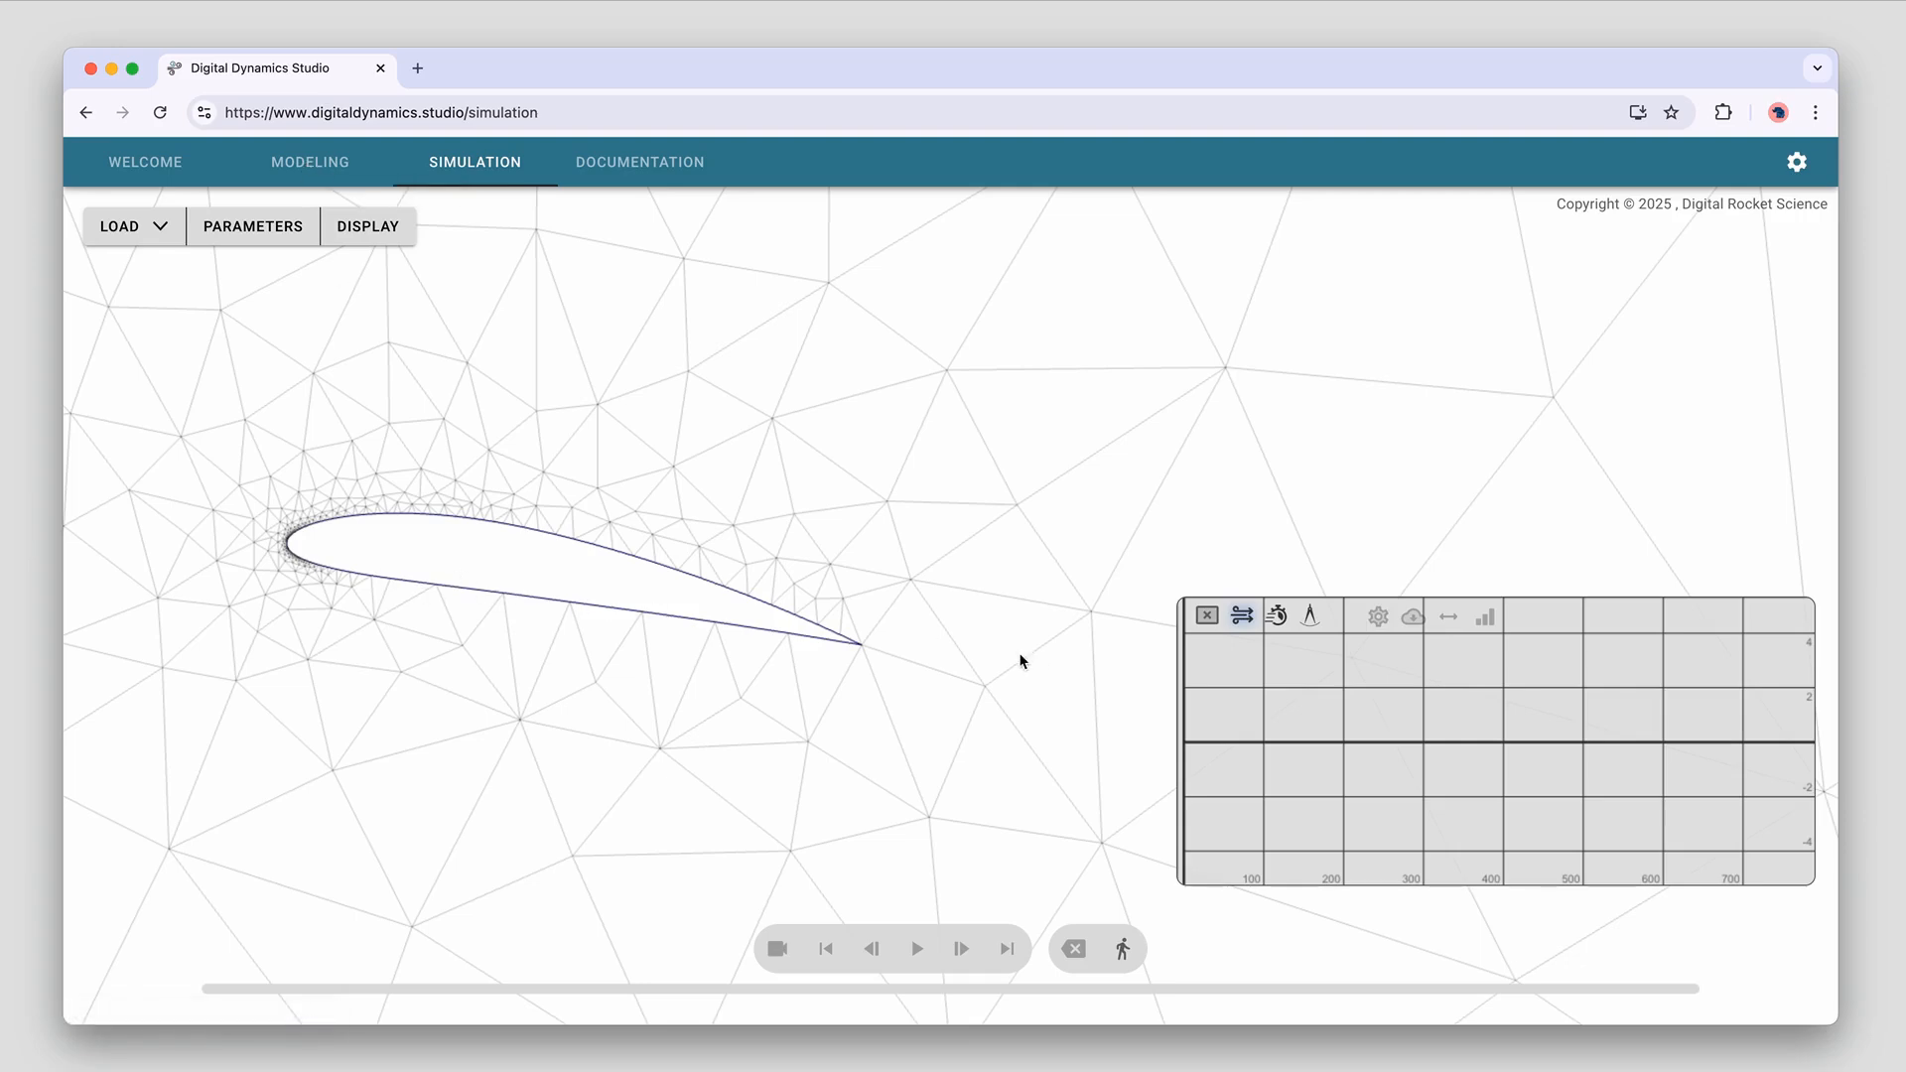
{"action": "left_click", "coordinate": [322, 179]}
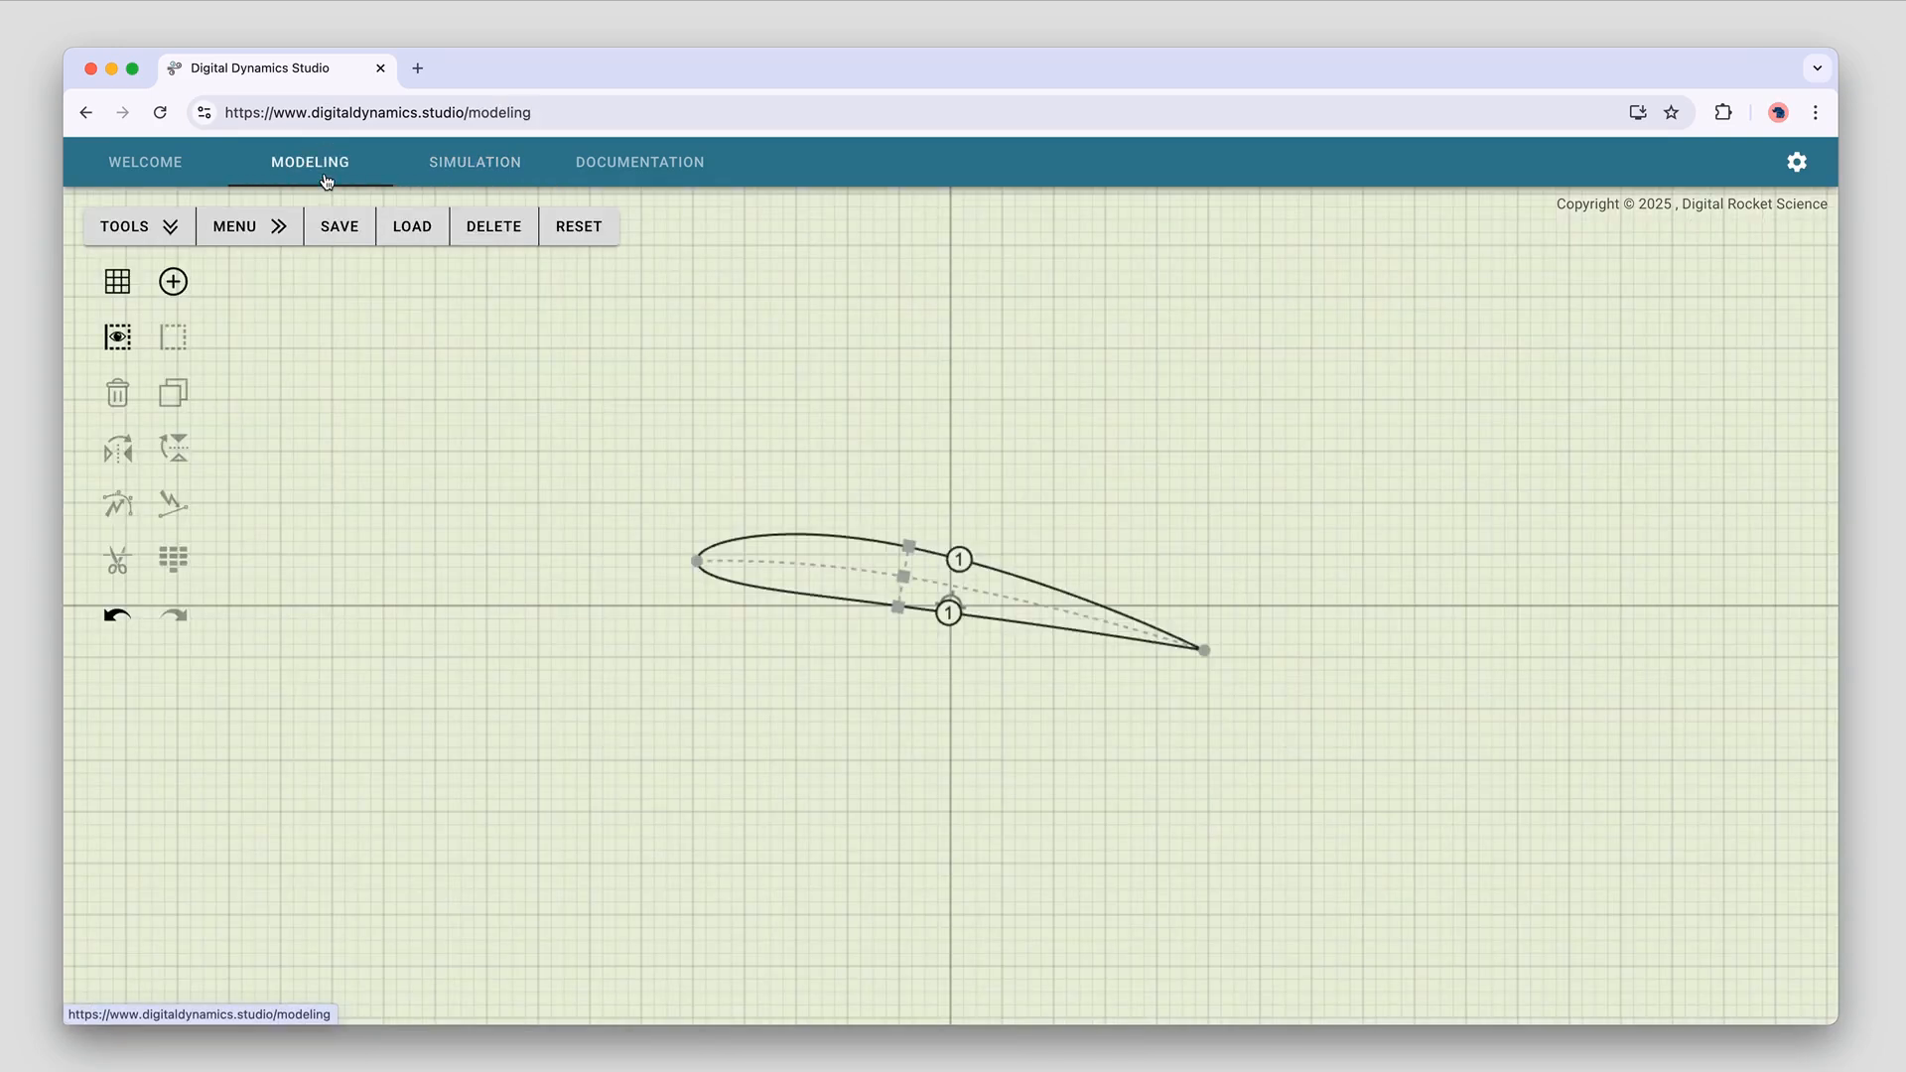
{"action": "mouse_move", "coordinate": [811, 536]}
{"action": "left_mouse_down"}
{"action": "mouse_move", "coordinate": [790, 570]}
{"action": "mouse_move", "coordinate": [799, 538]}
{"action": "left_mouse_up"}
{"action": "scroll", "coordinate": [798, 538], "scroll_direction": "up", "scroll_amount": 5}
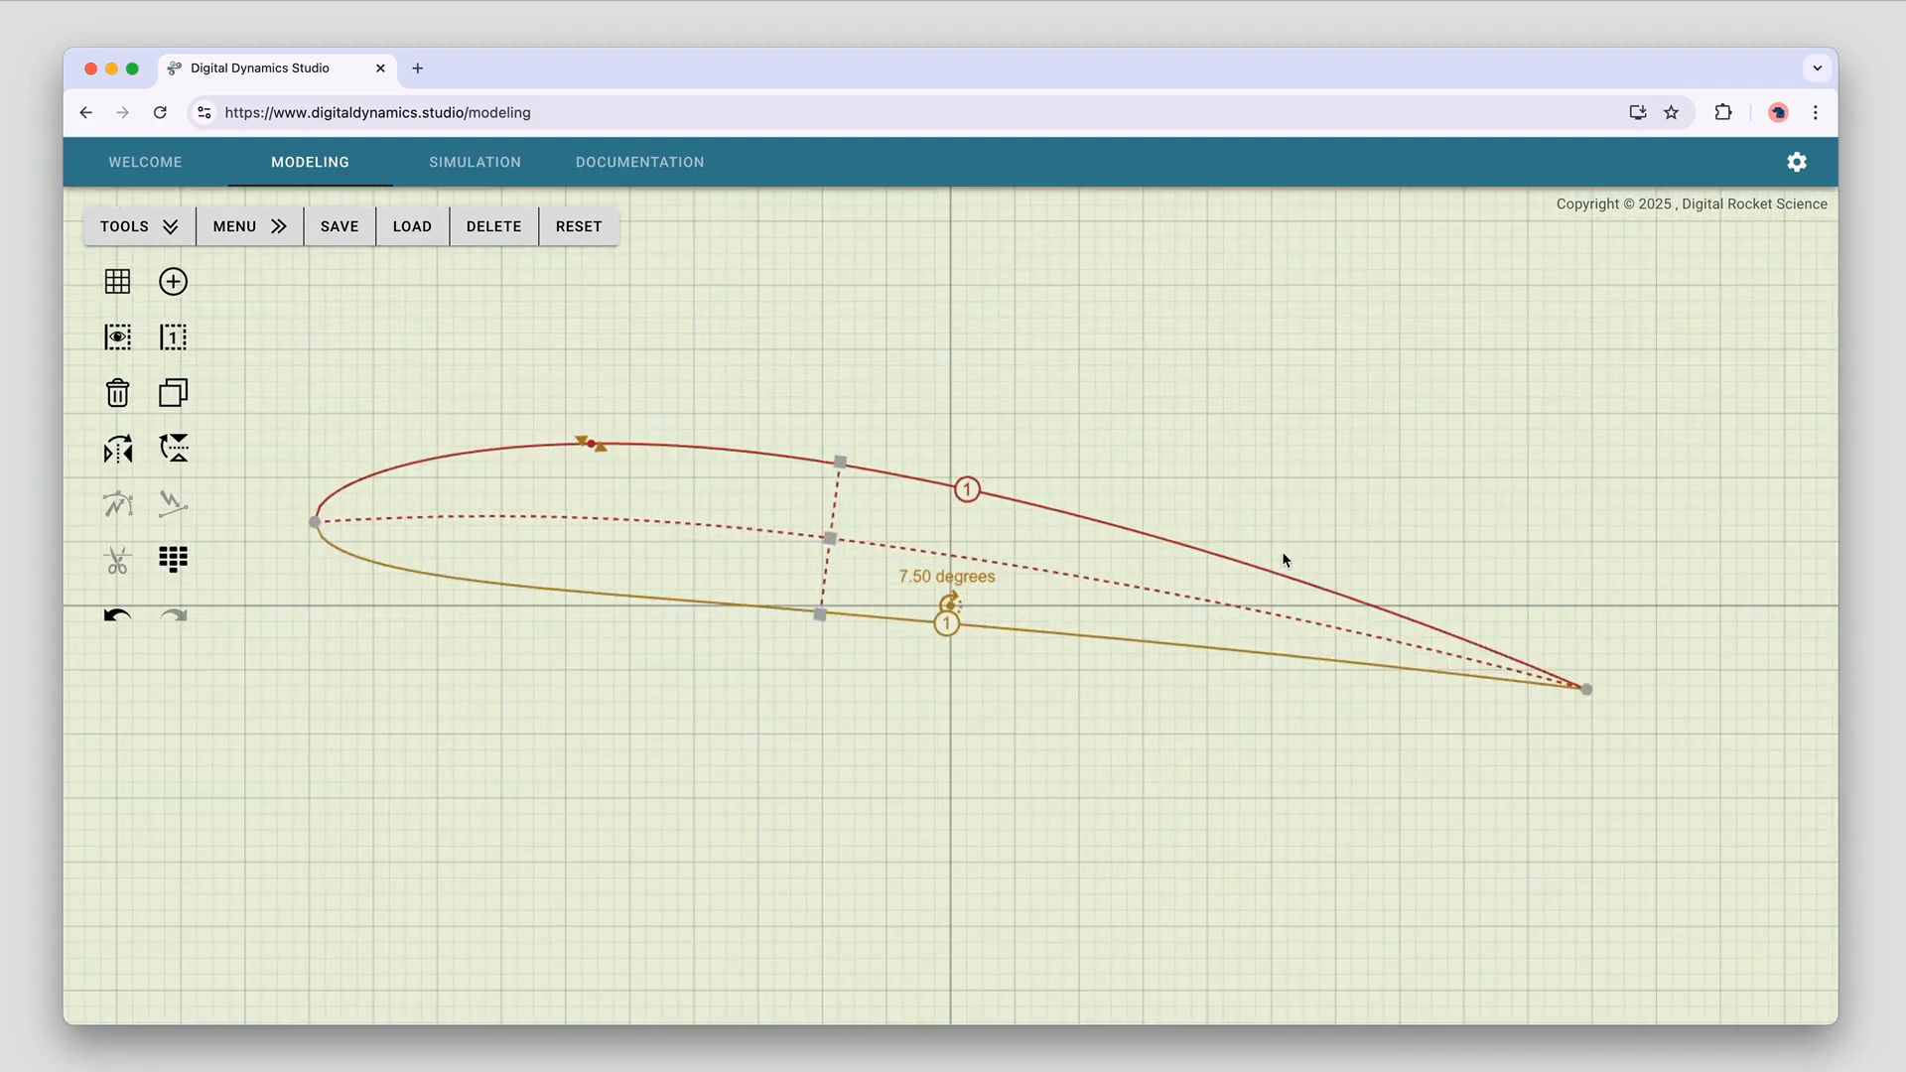
{"action": "left_click_drag", "start_coordinate": [1281, 582], "coordinate": [1281, 541]}
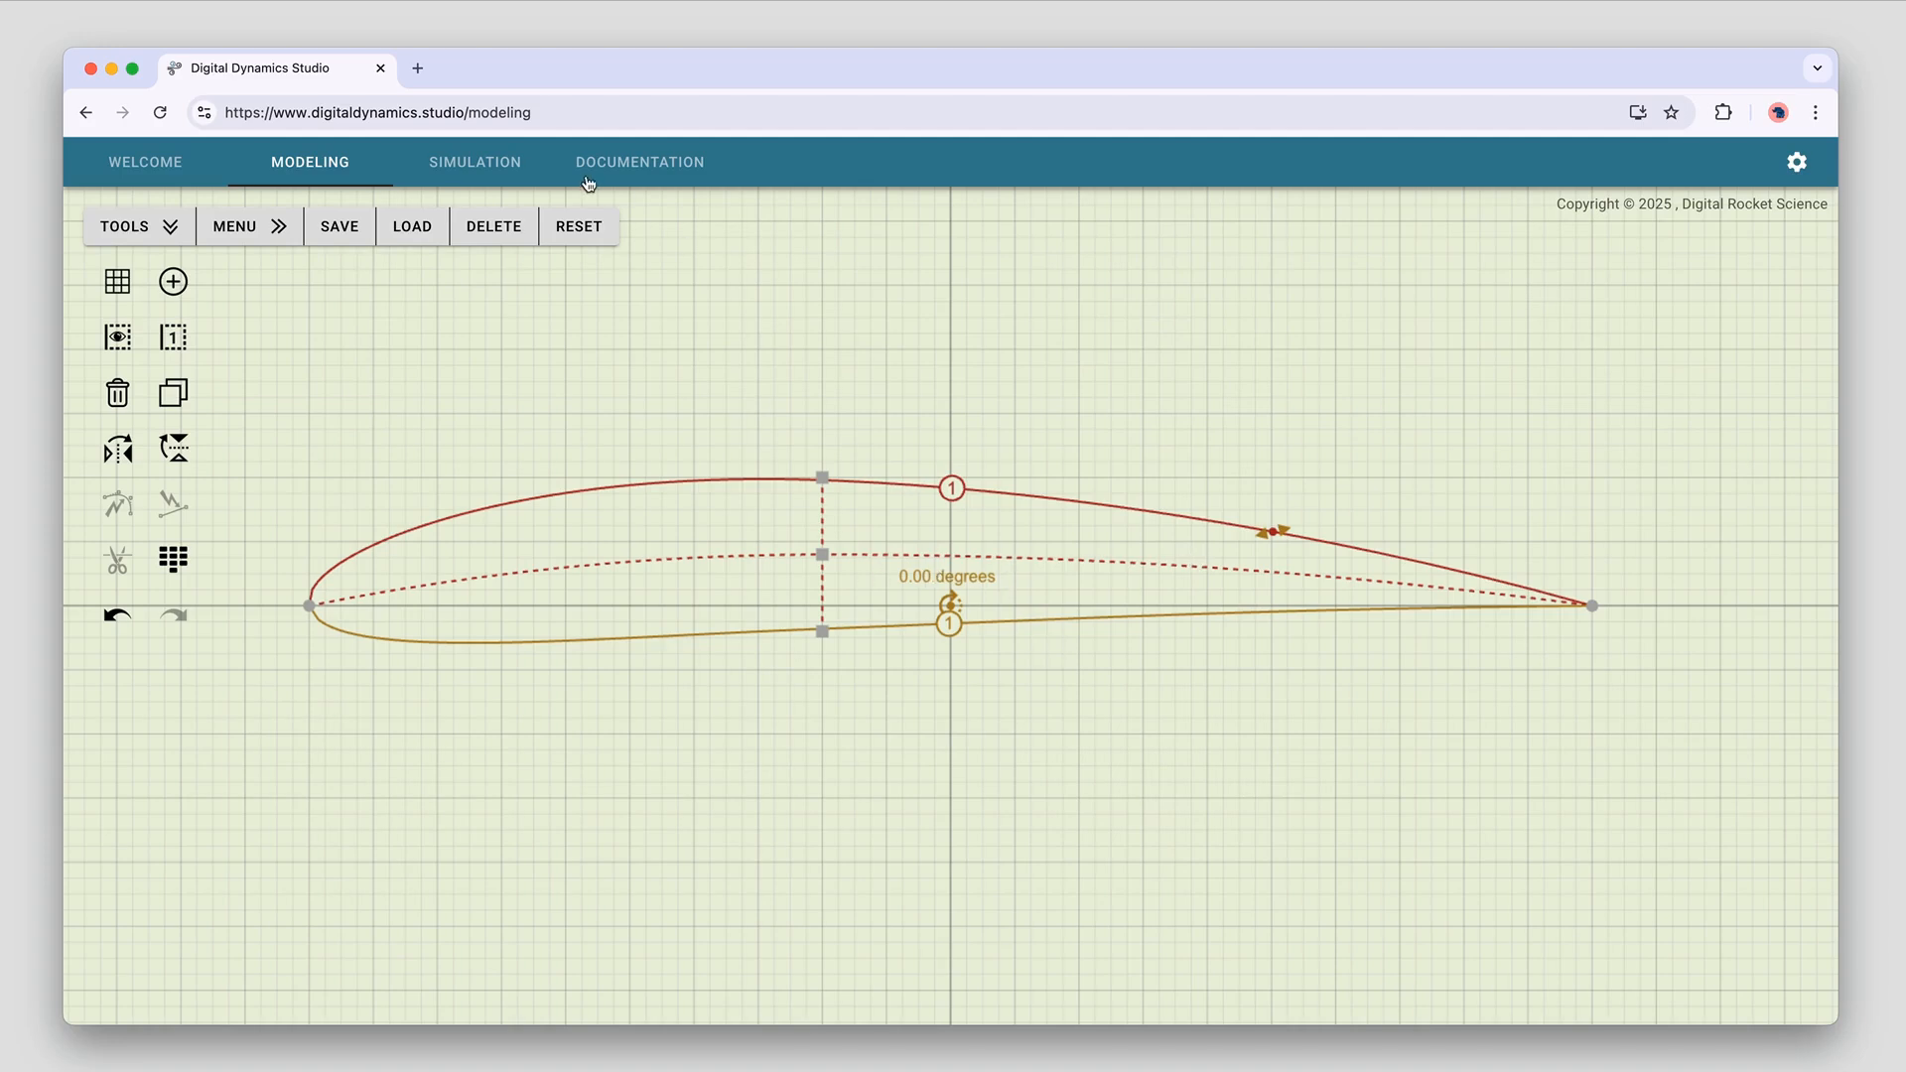
Load the current airfoil model into the flow simulation
{"action": "left_click", "coordinate": [494, 179]}
{"action": "left_click", "coordinate": [129, 230]}
{"action": "left_click", "coordinate": [174, 283]}
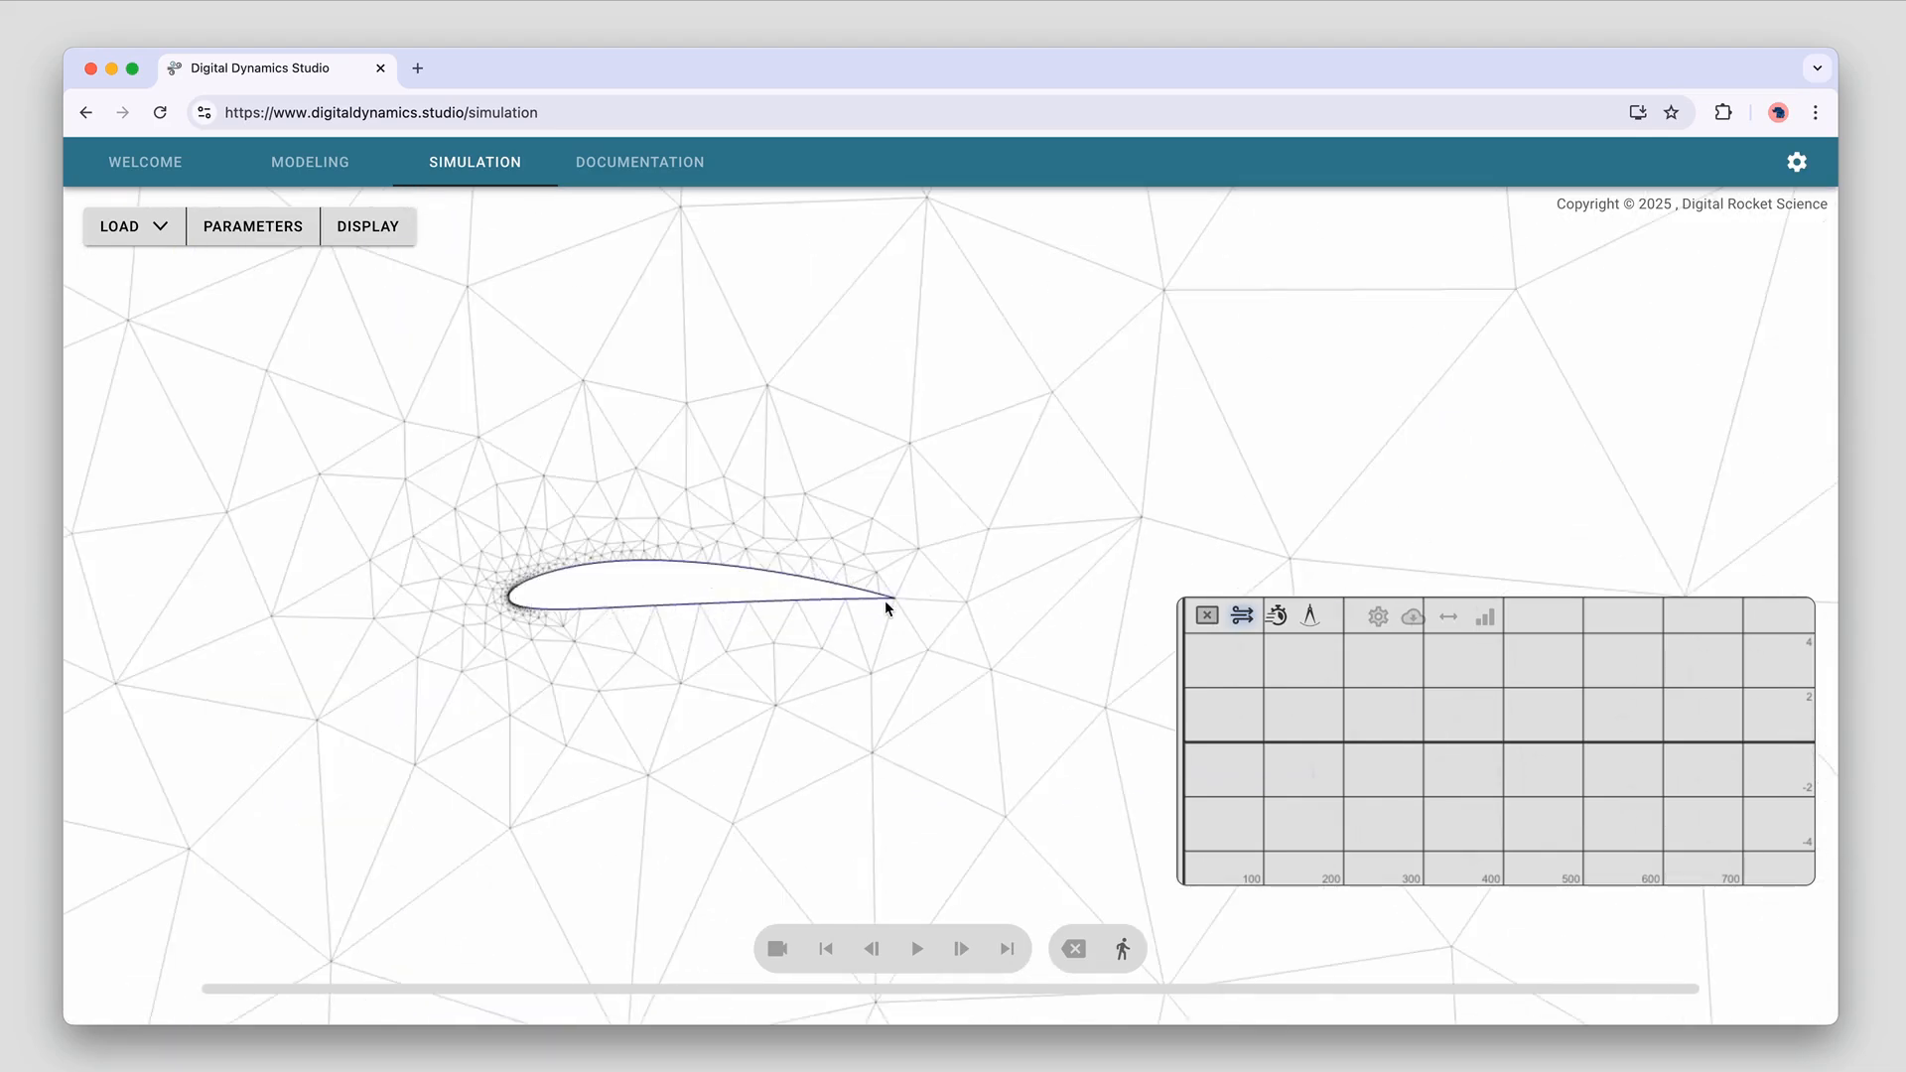
Start the level-airfoil run past the turbulence warning and briefly check the parameters
{"action": "left_click", "coordinate": [1139, 951]}
{"action": "left_click", "coordinate": [1109, 655]}
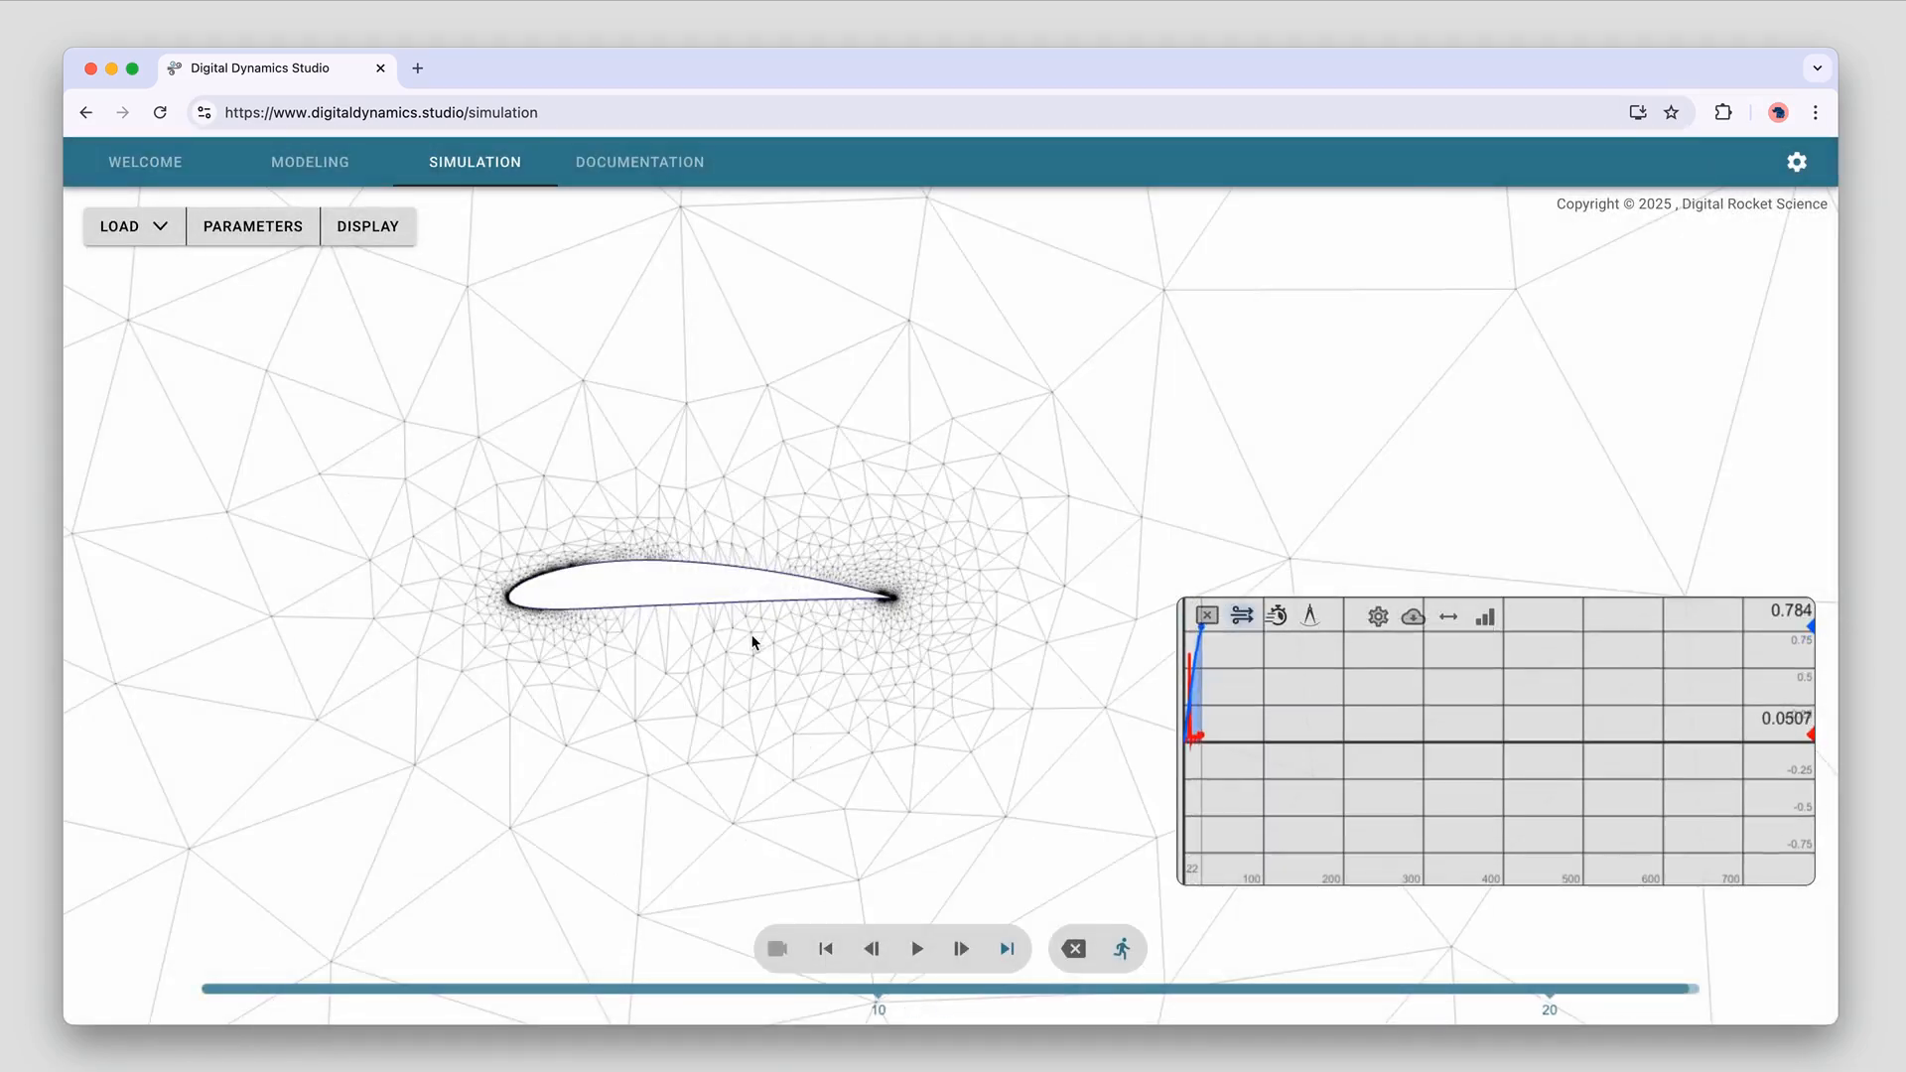
{"action": "left_click", "coordinate": [256, 229]}
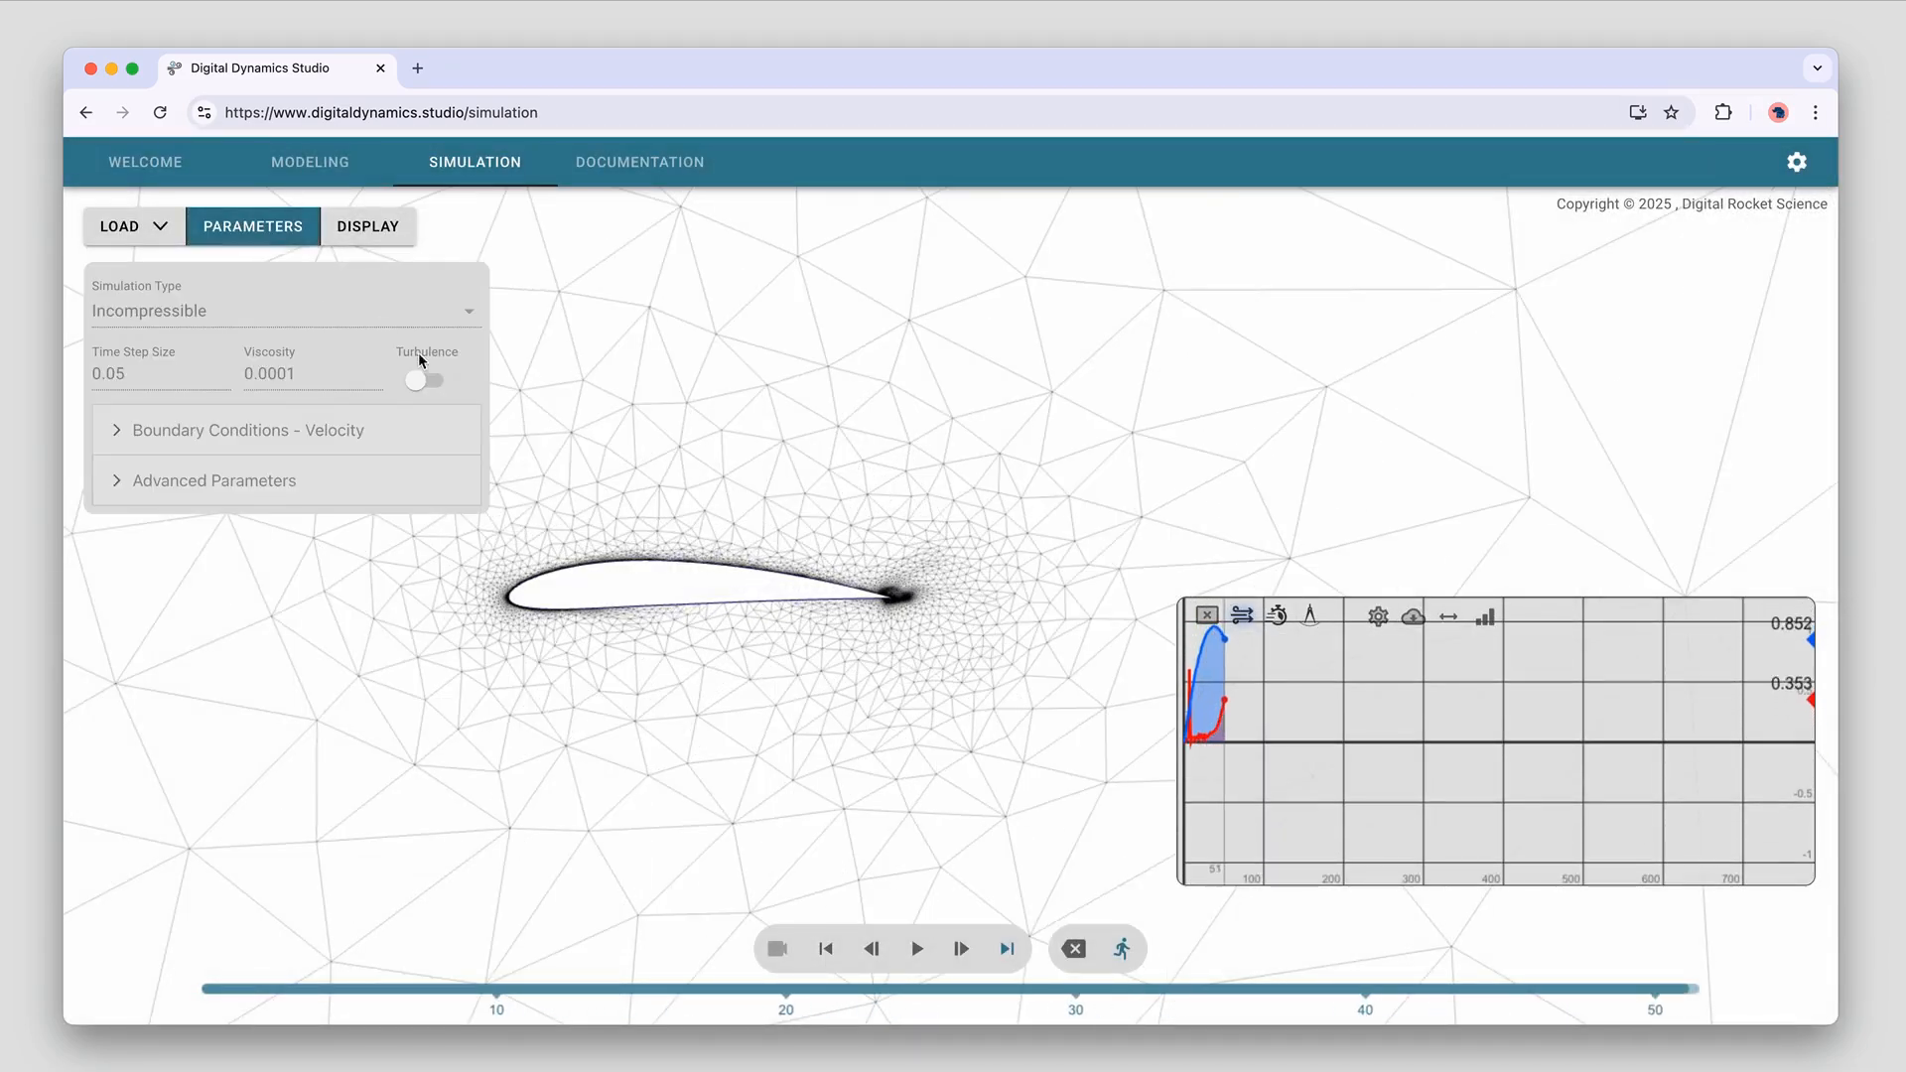
{"action": "left_click", "coordinate": [281, 228]}
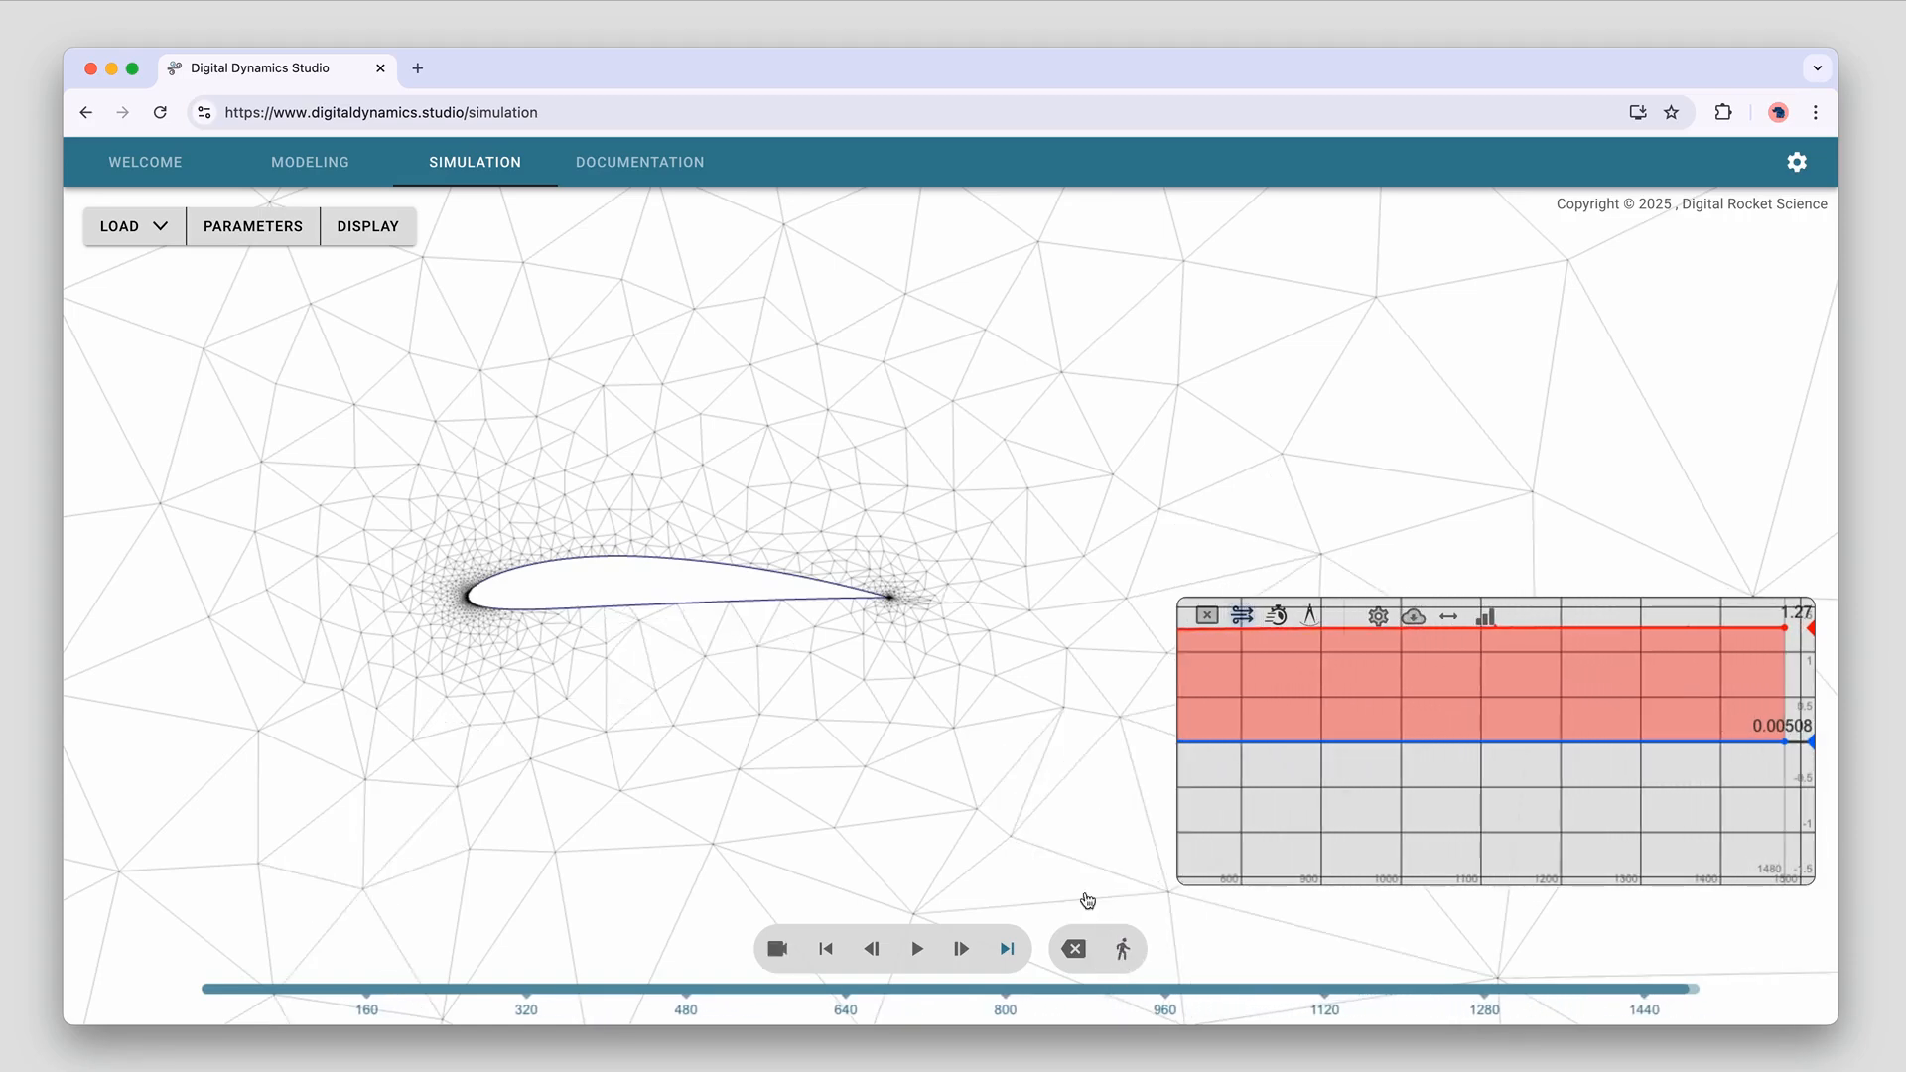
Colour the flow field by pressure with an auto-fitted range and centre the airfoil
{"action": "left_click", "coordinate": [352, 234]}
{"action": "left_click", "coordinate": [159, 453]}
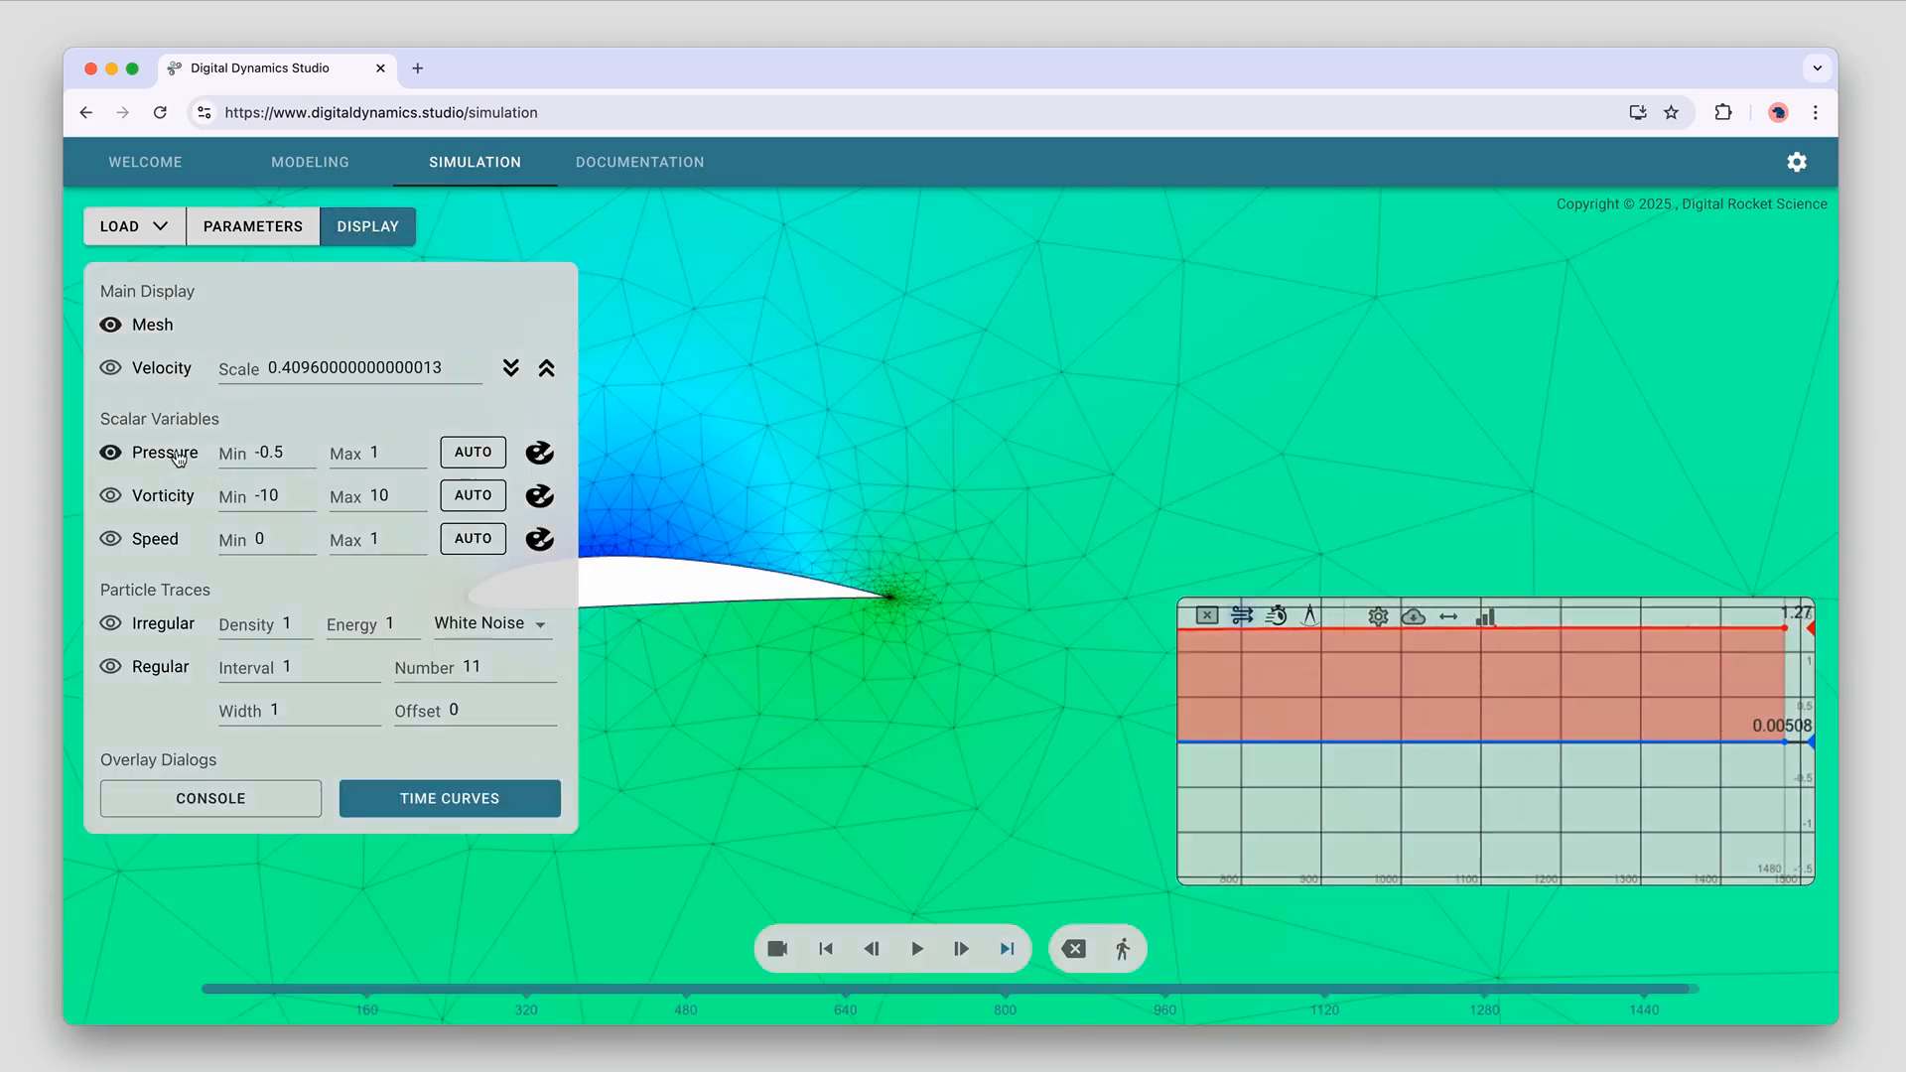
{"action": "left_click", "coordinate": [473, 452]}
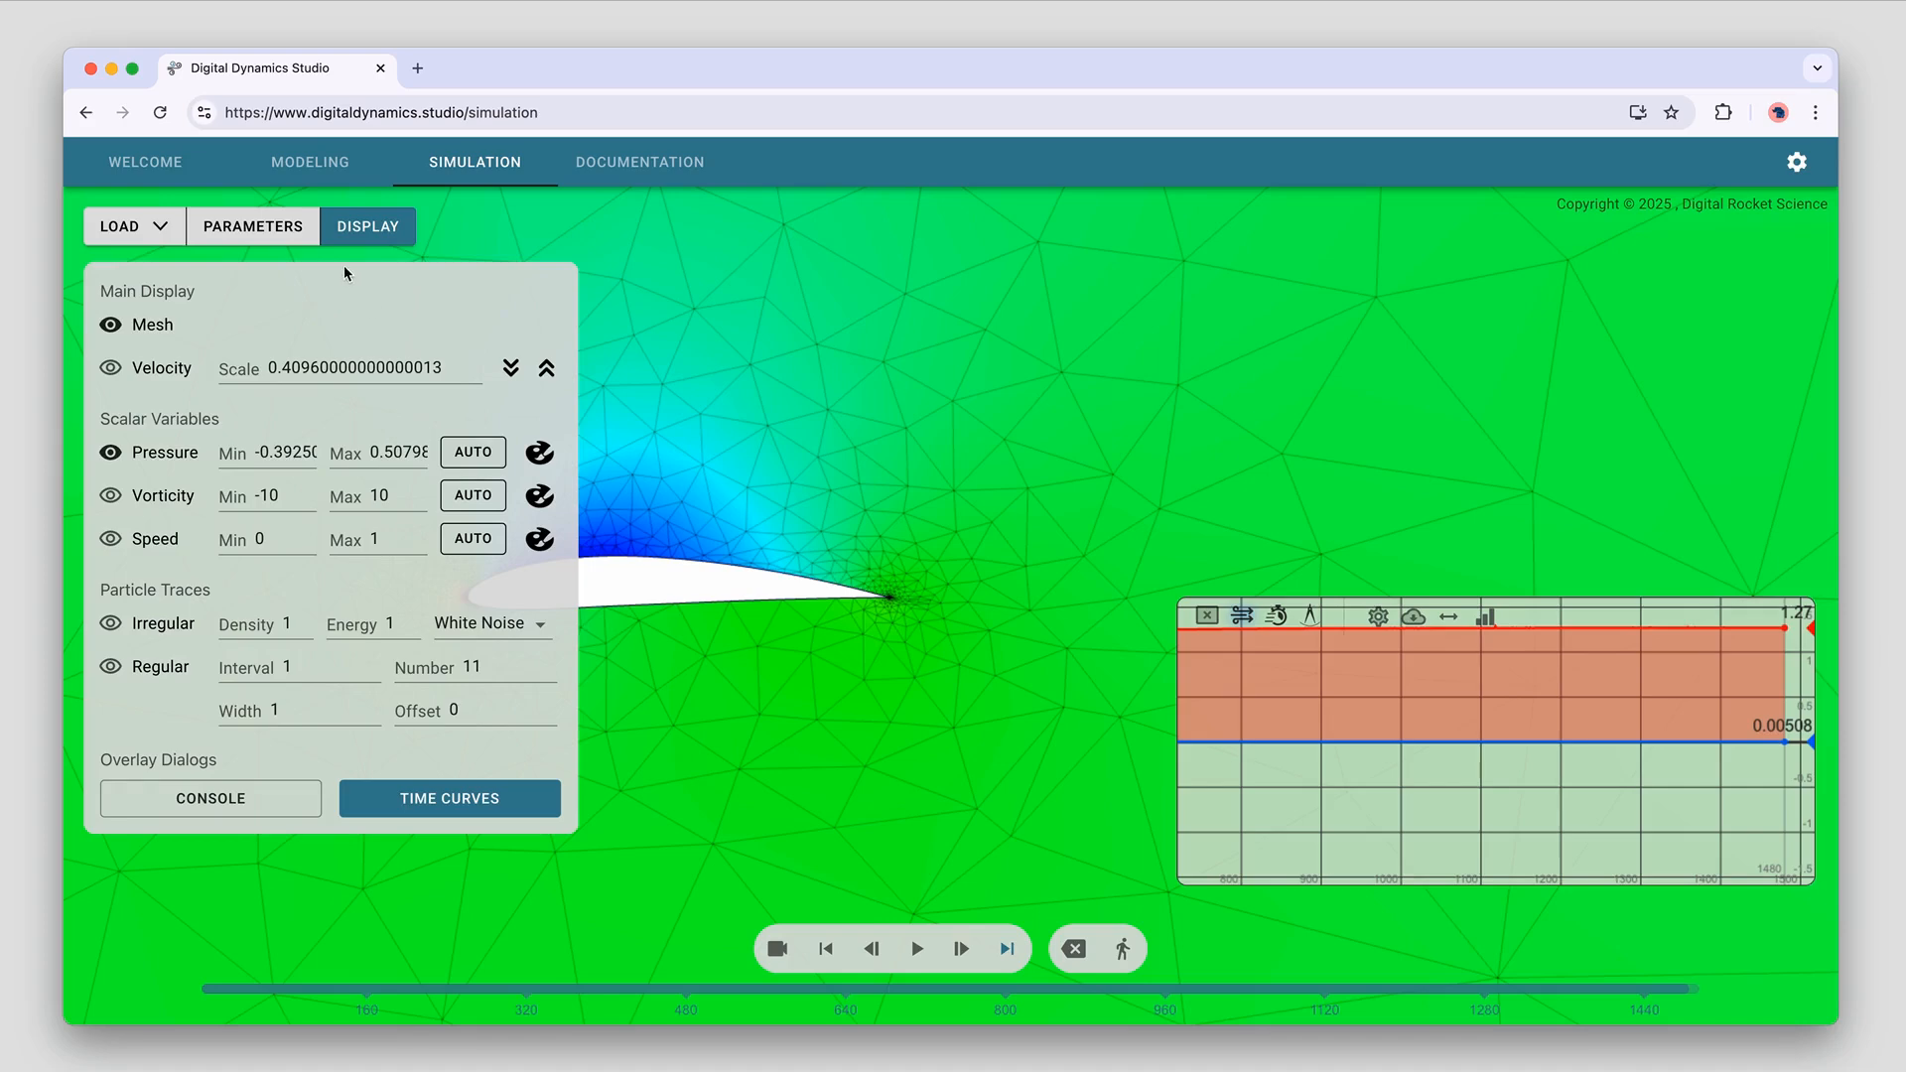
{"action": "left_click", "coordinate": [357, 226]}
{"action": "scroll", "coordinate": [527, 681], "scroll_direction": "up", "scroll_amount": 3}
{"action": "left_click_drag", "start_coordinate": [327, 511], "coordinate": [633, 499]}
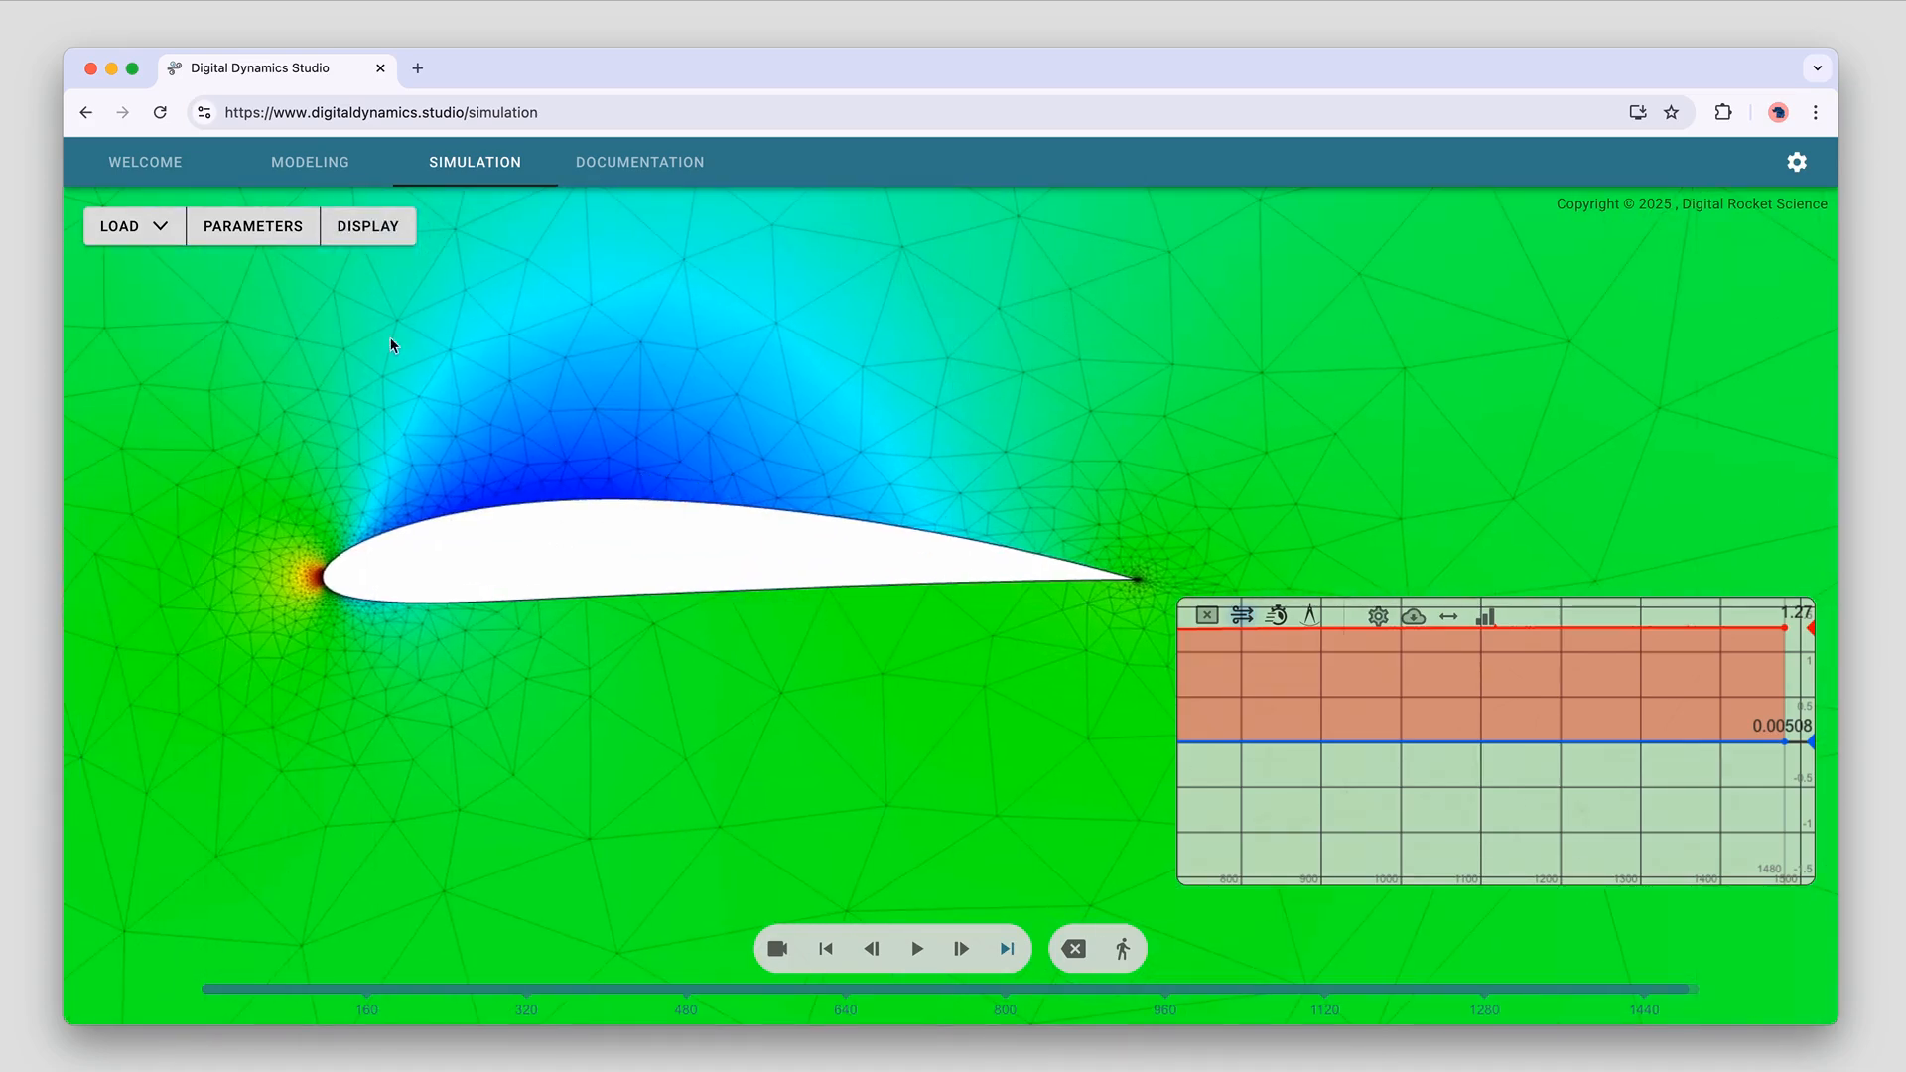
Hide the mesh lines and return to the airfoil model editor
{"action": "left_click", "coordinate": [369, 232]}
{"action": "left_click", "coordinate": [146, 329]}
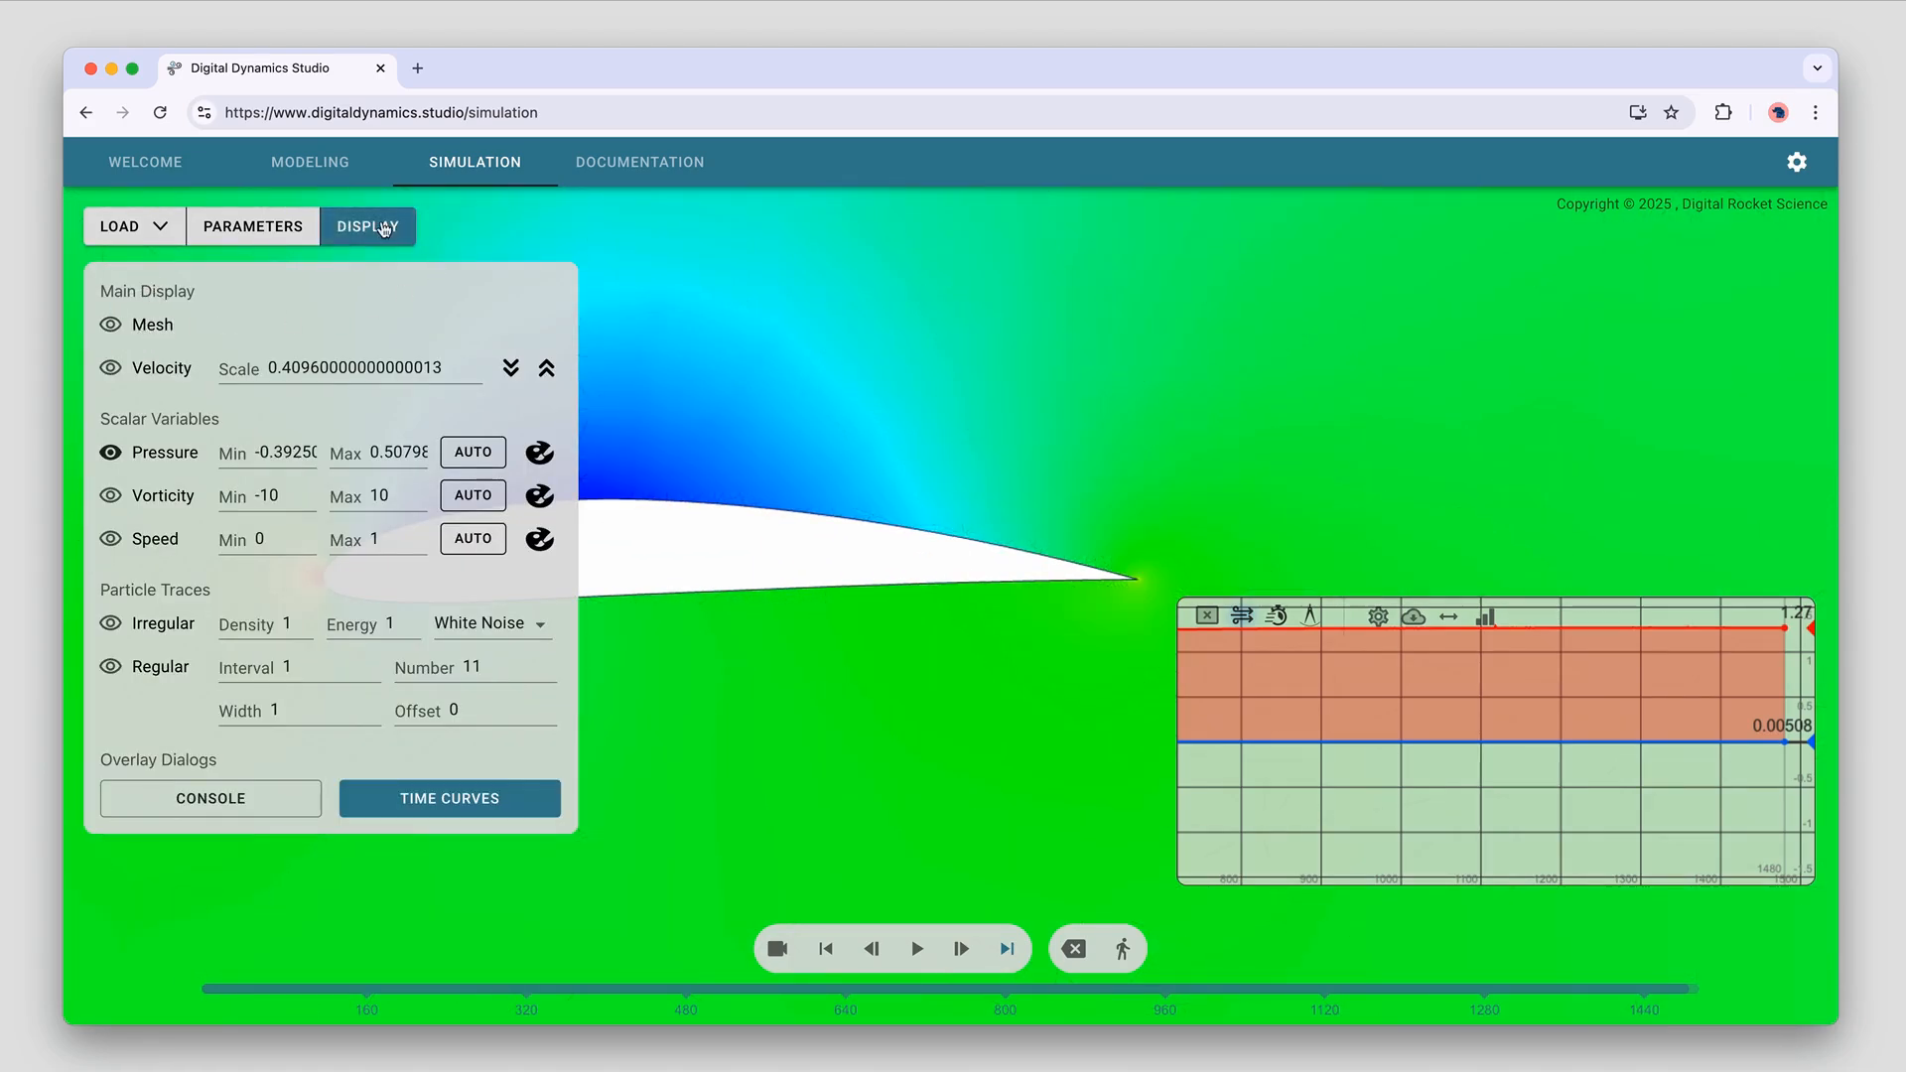
{"action": "left_click", "coordinate": [367, 226]}
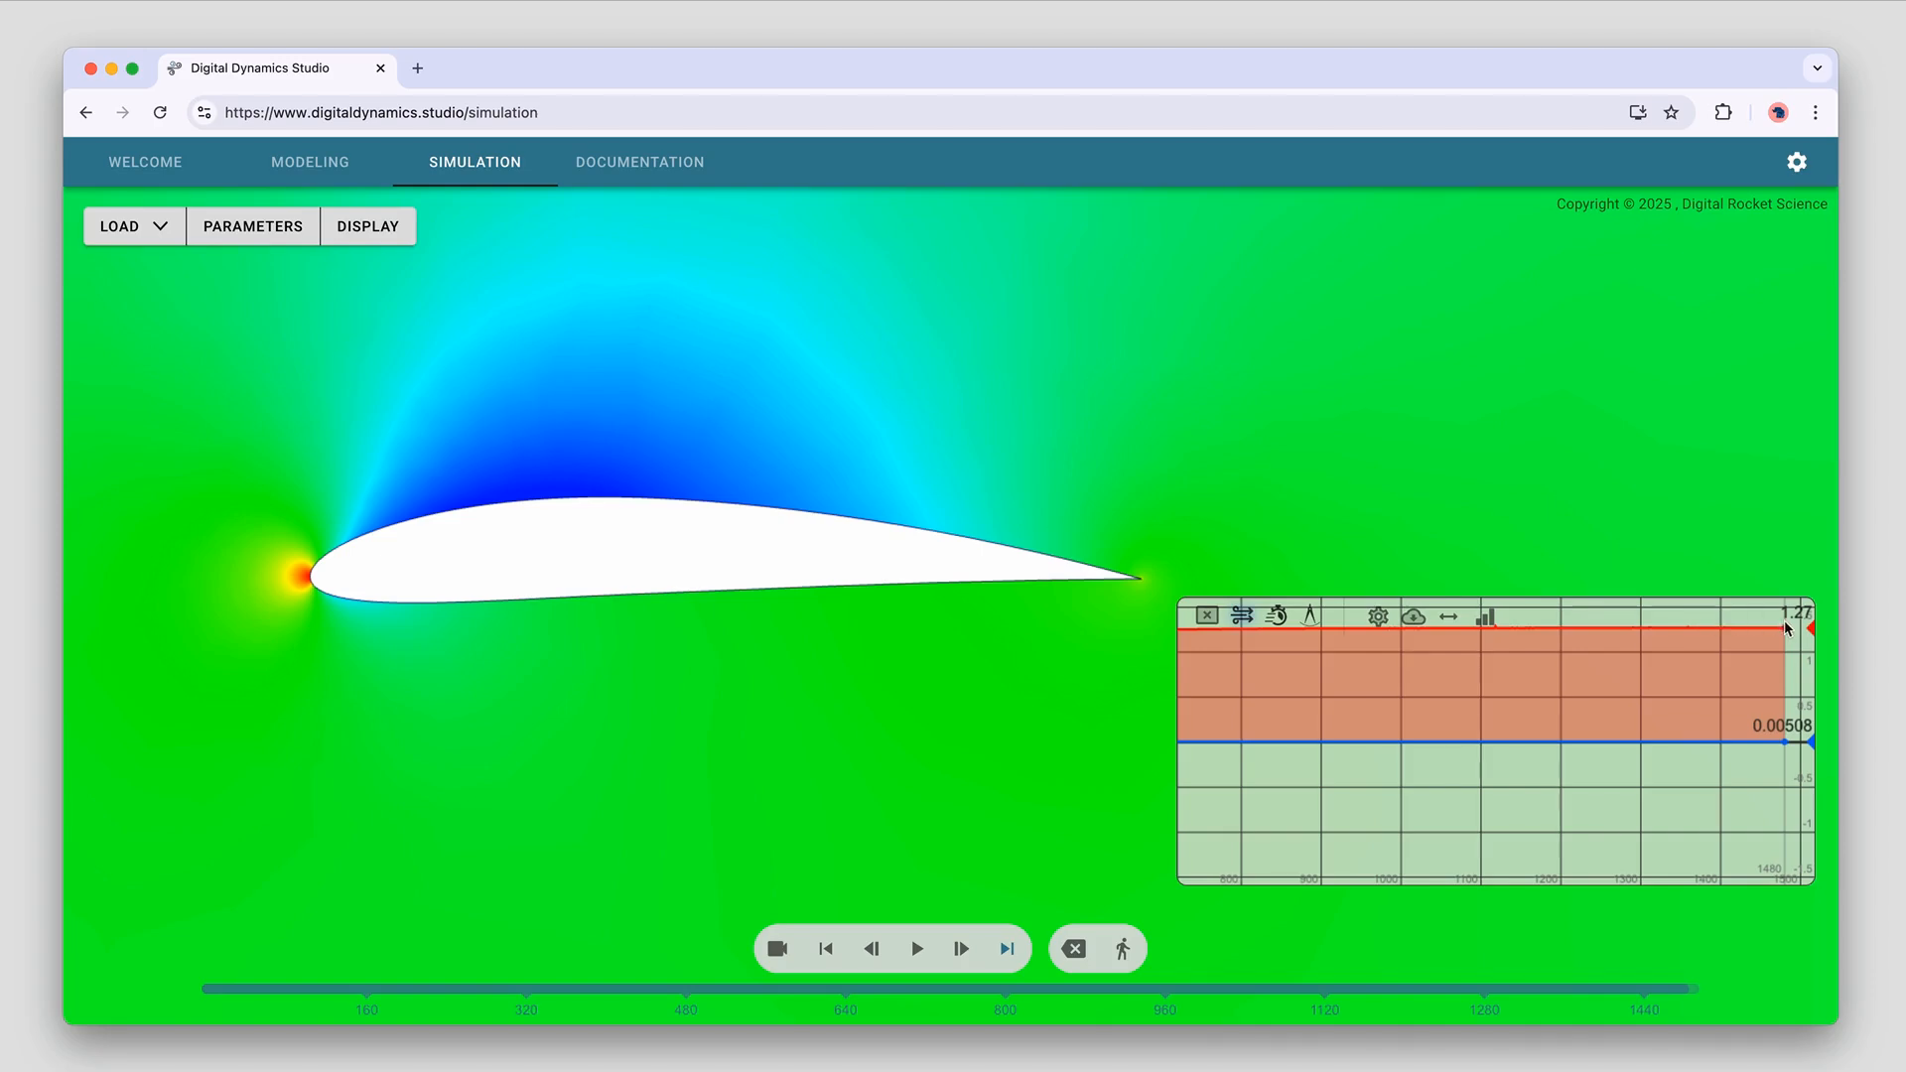
{"action": "left_click", "coordinate": [360, 177]}
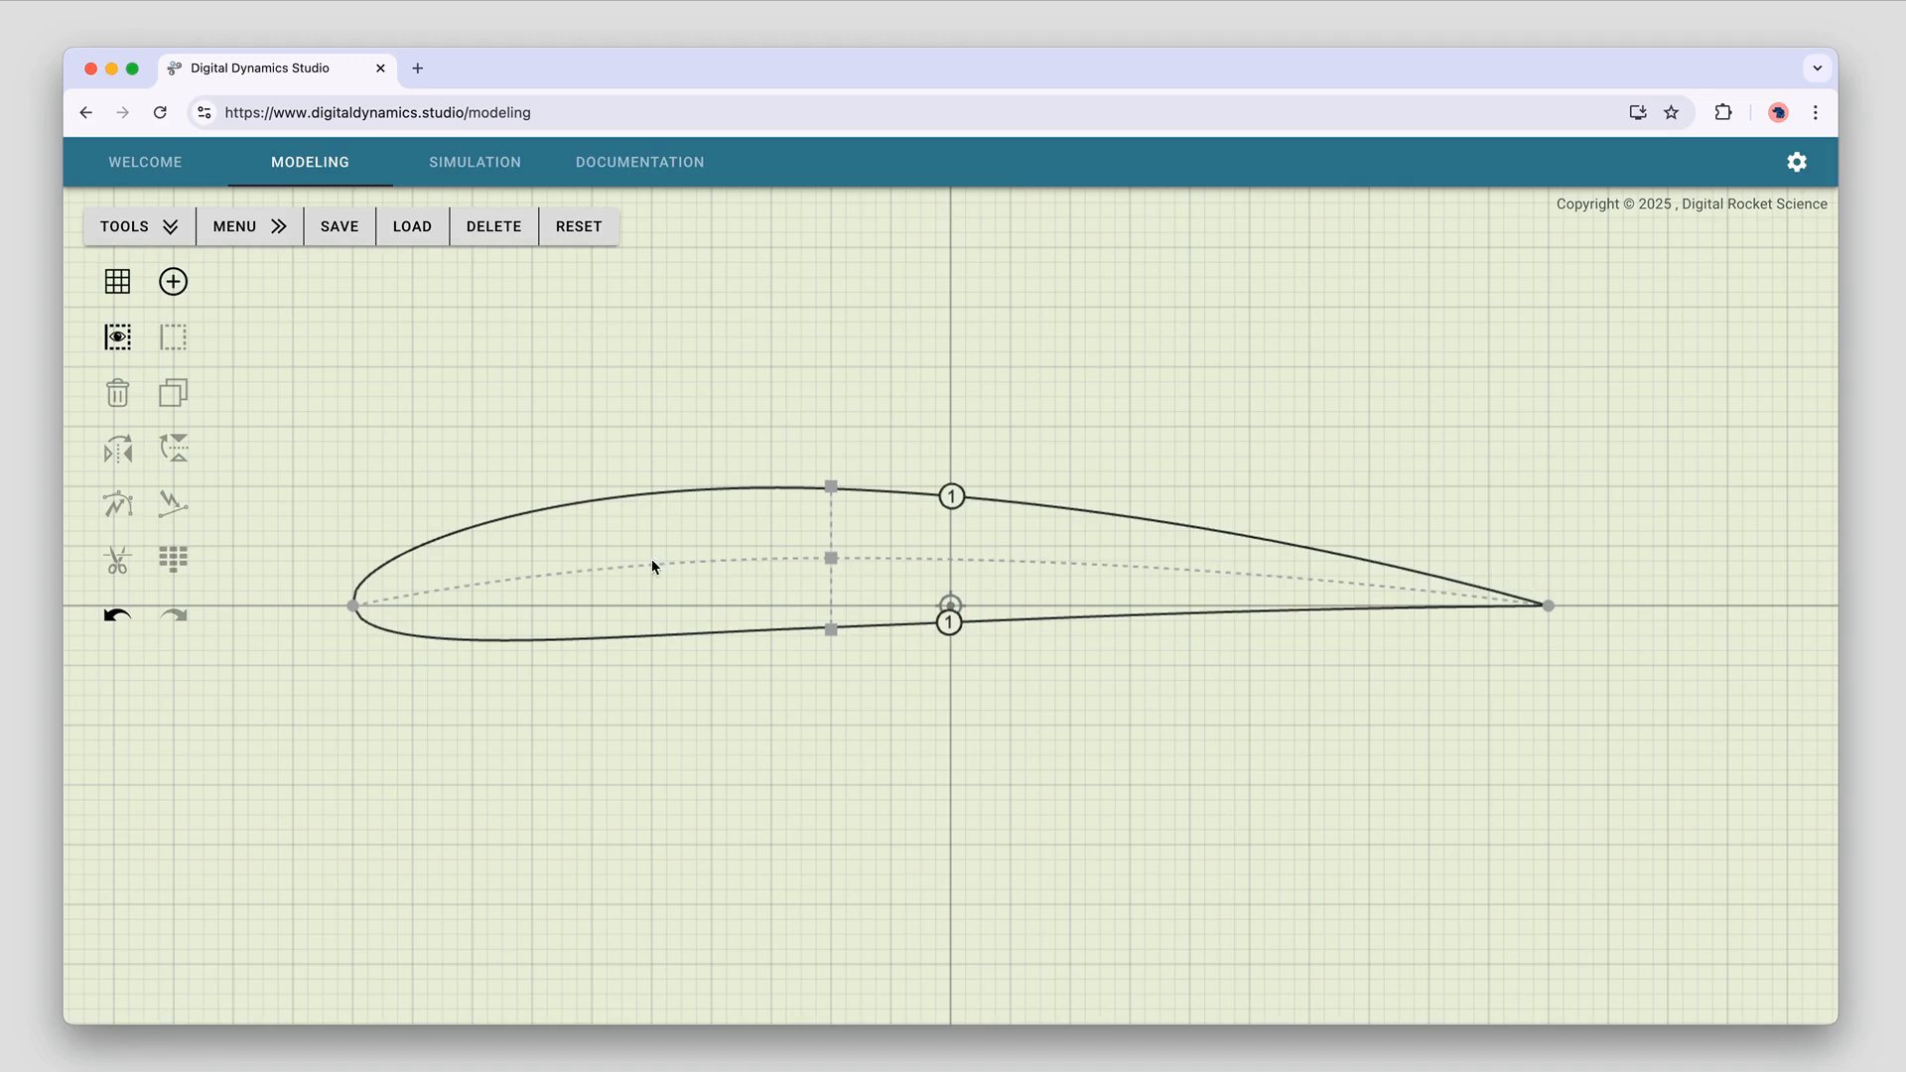
Drag the camber point down to the chord line (NACA 0012), then back up to NACA 4412
{"action": "left_click_drag", "start_coordinate": [832, 563], "coordinate": [831, 606]}
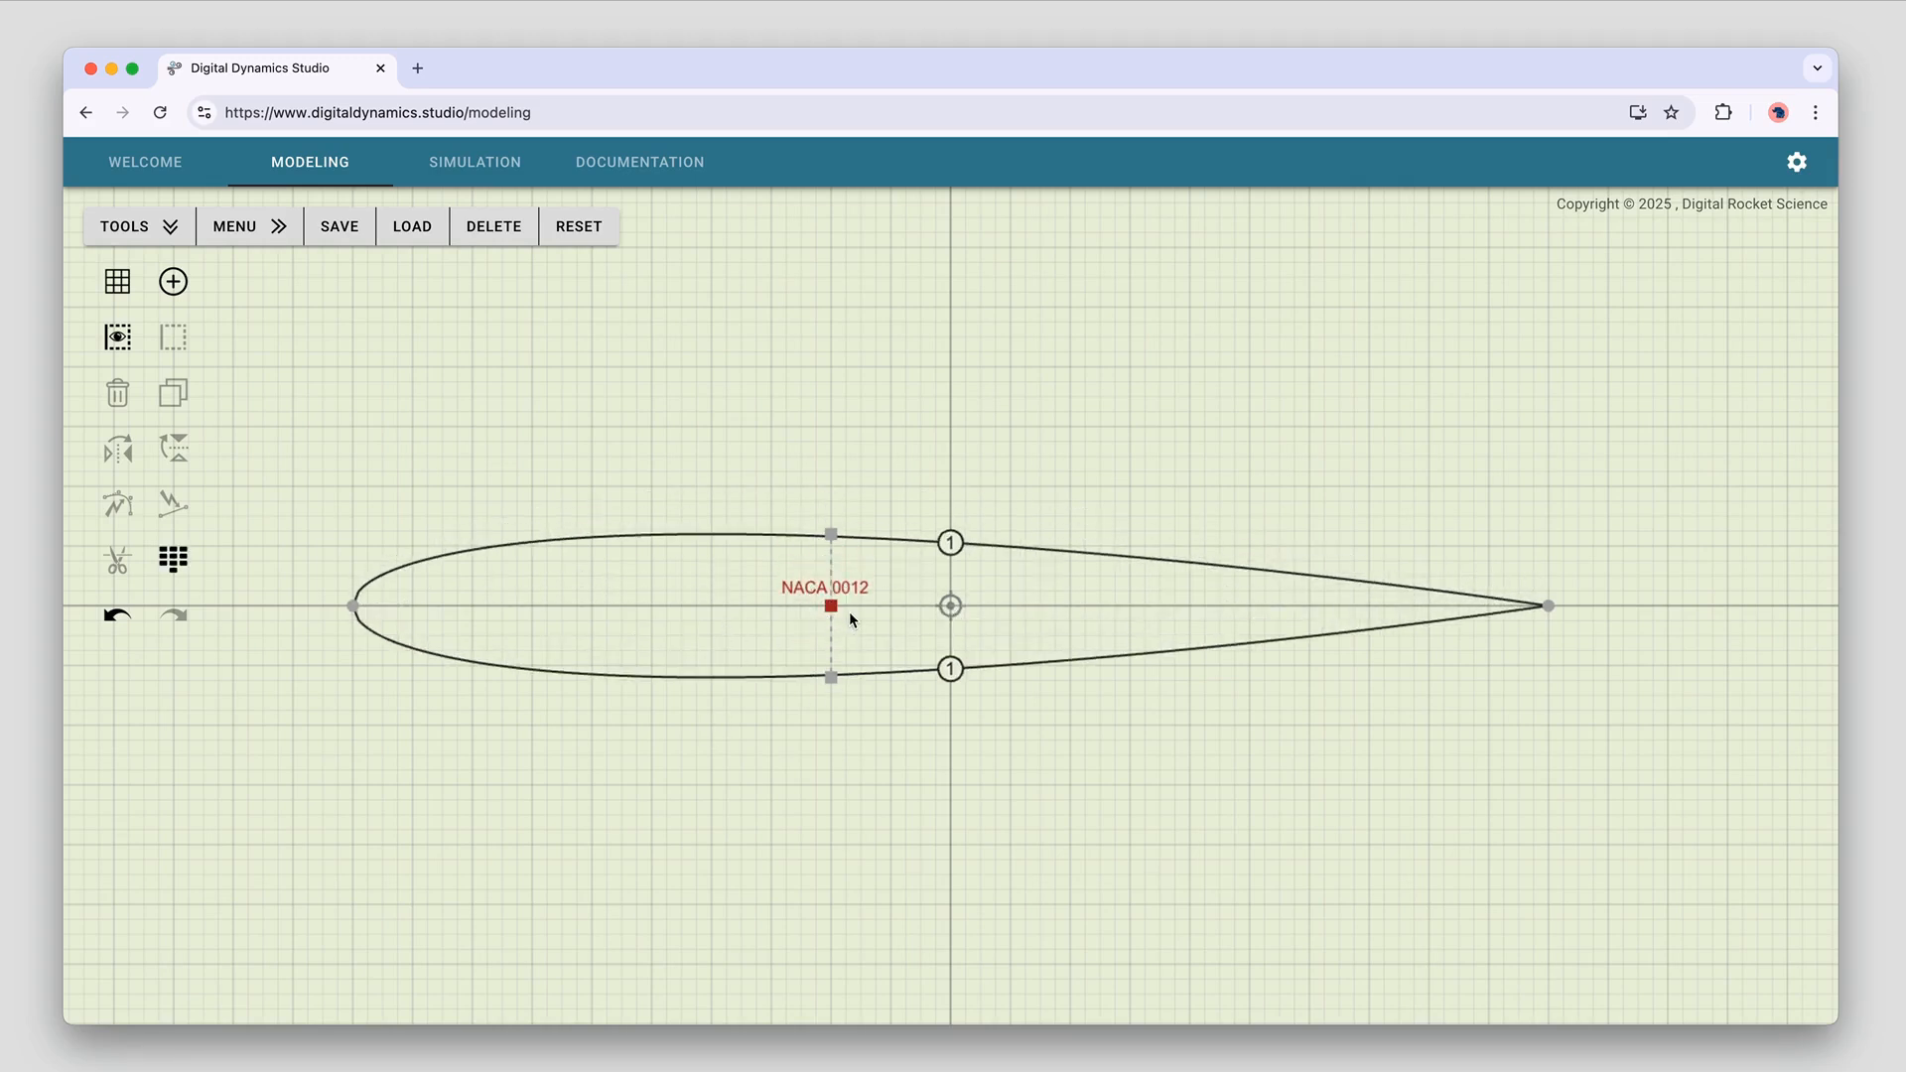
{"action": "scroll", "coordinate": [850, 612], "scroll_direction": "up", "scroll_amount": 1}
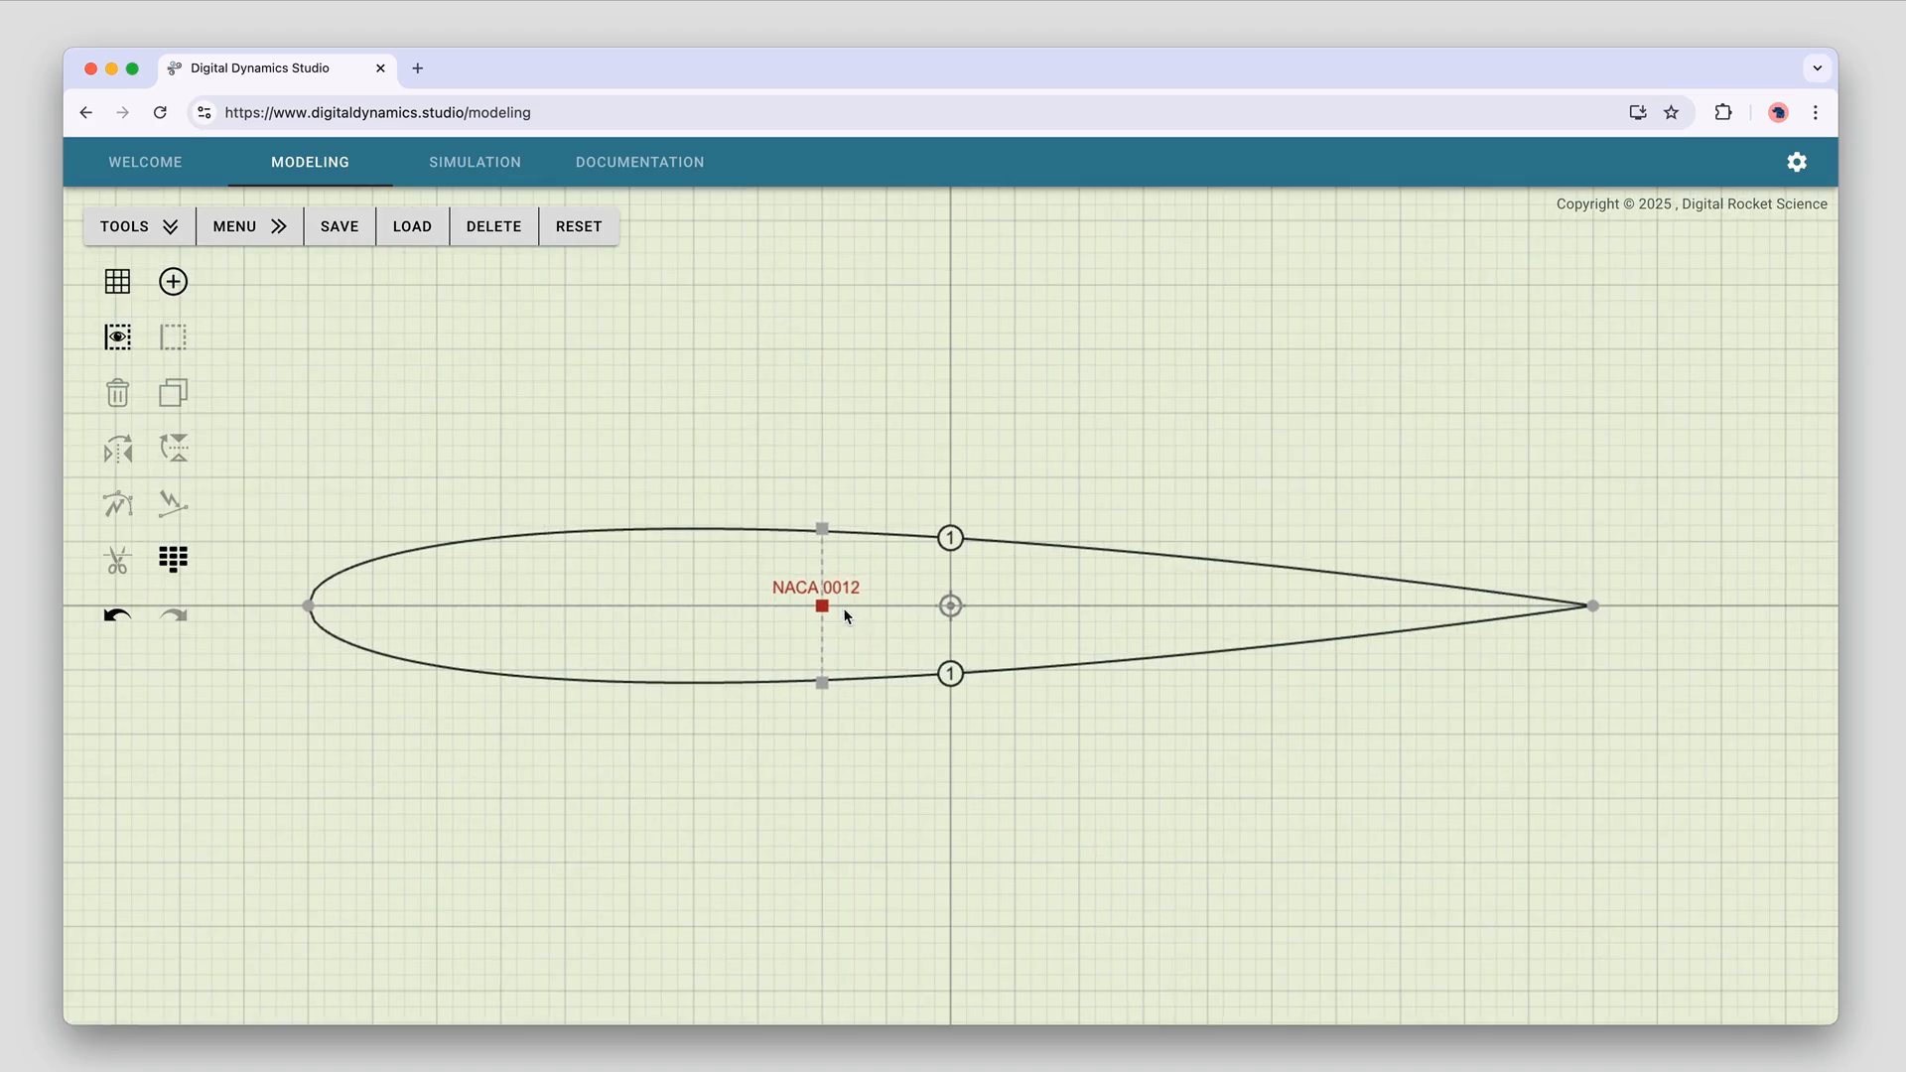
{"action": "left_click_drag", "start_coordinate": [824, 609], "coordinate": [825, 560]}
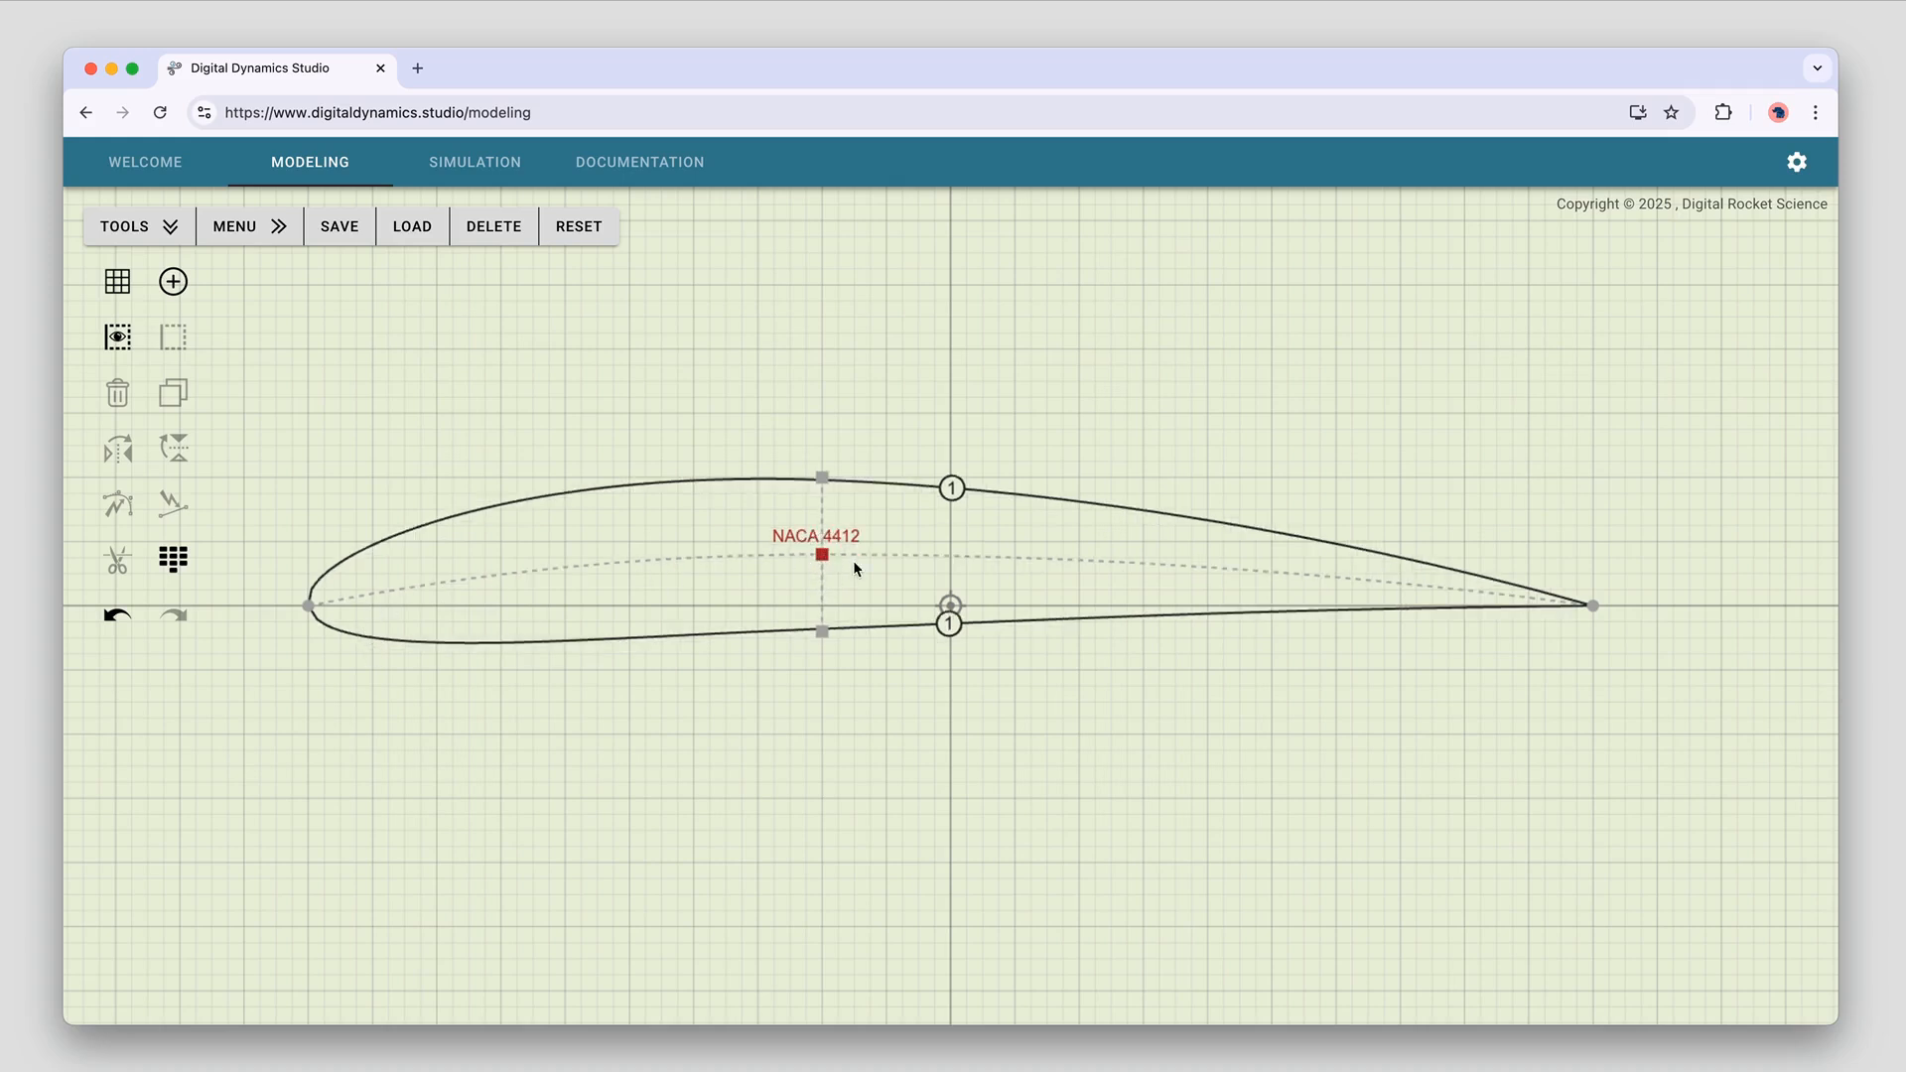
{"action": "left_click", "coordinate": [474, 164]}
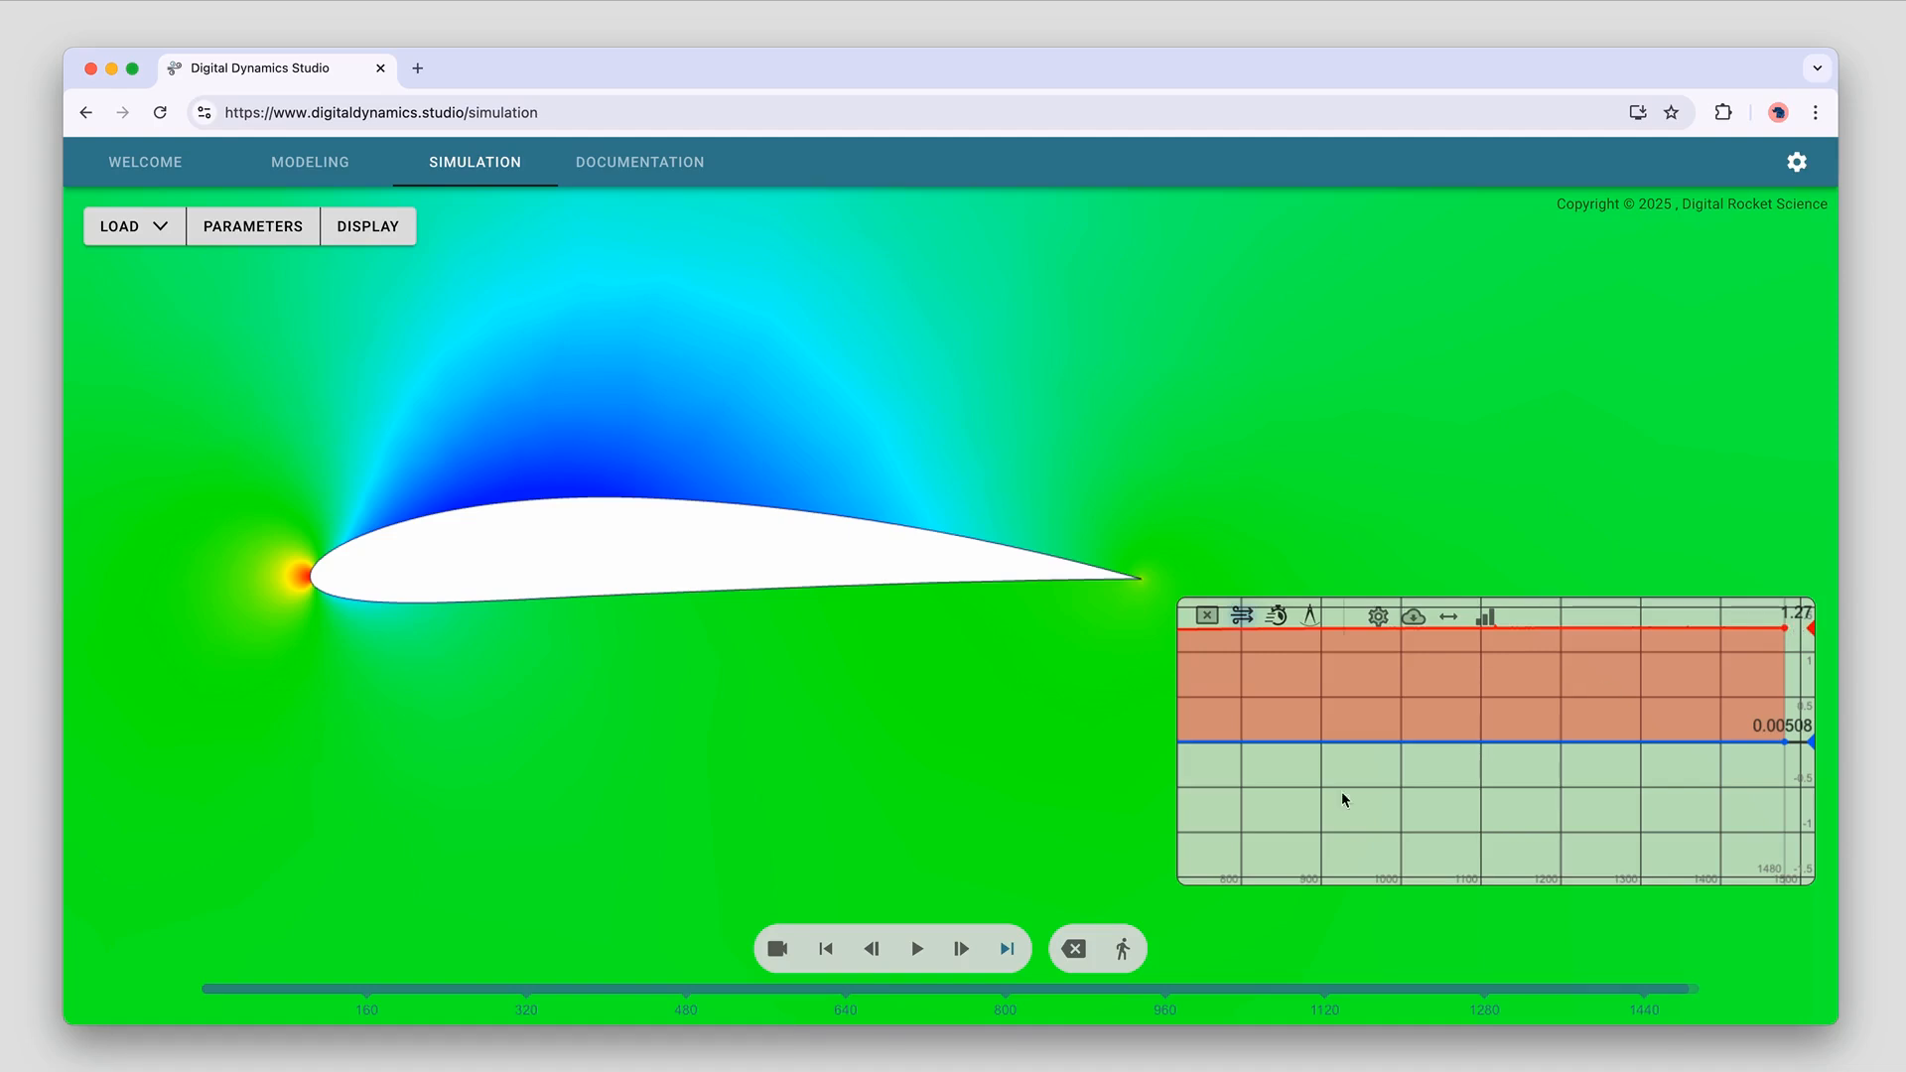
Reset the results, select the airfoil to adjust its angle, and load the rotated model
{"action": "left_click", "coordinate": [1082, 946]}
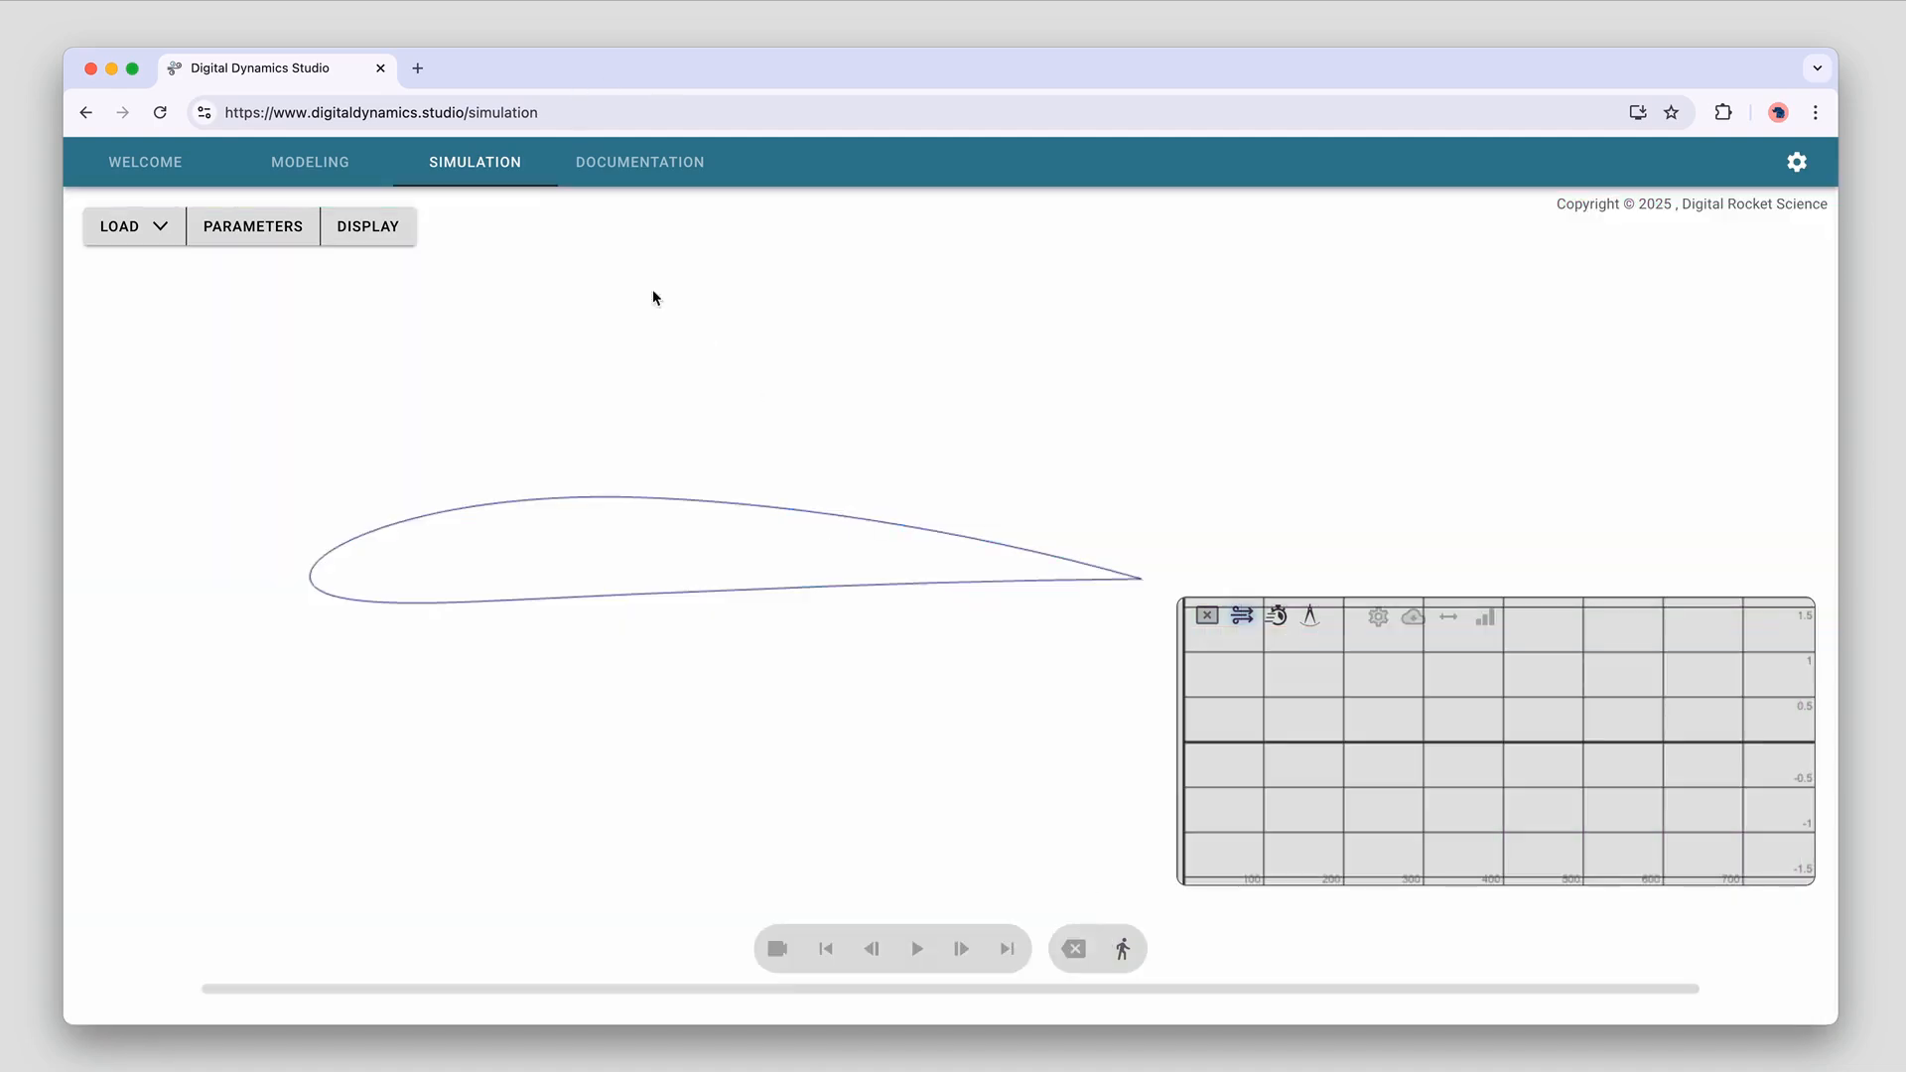
{"action": "left_click", "coordinate": [363, 182]}
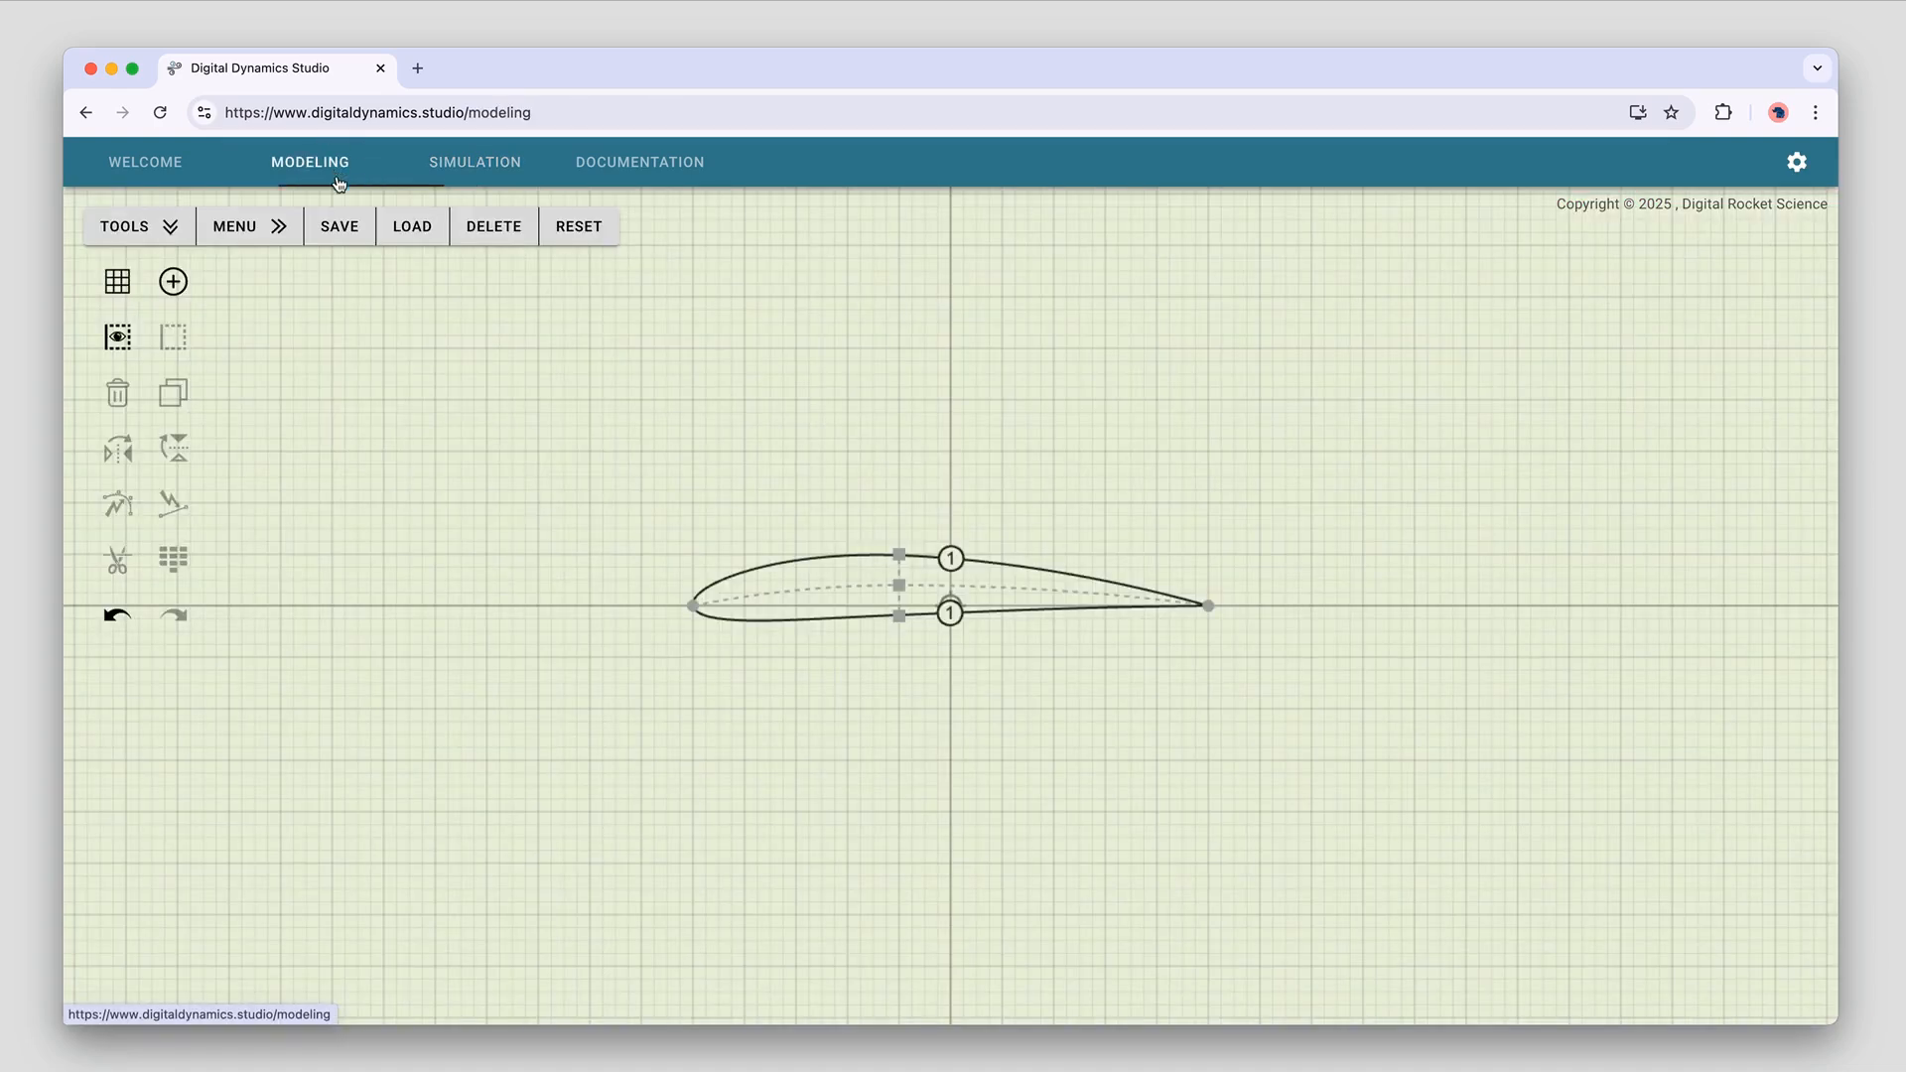
{"action": "left_click", "coordinate": [772, 549]}
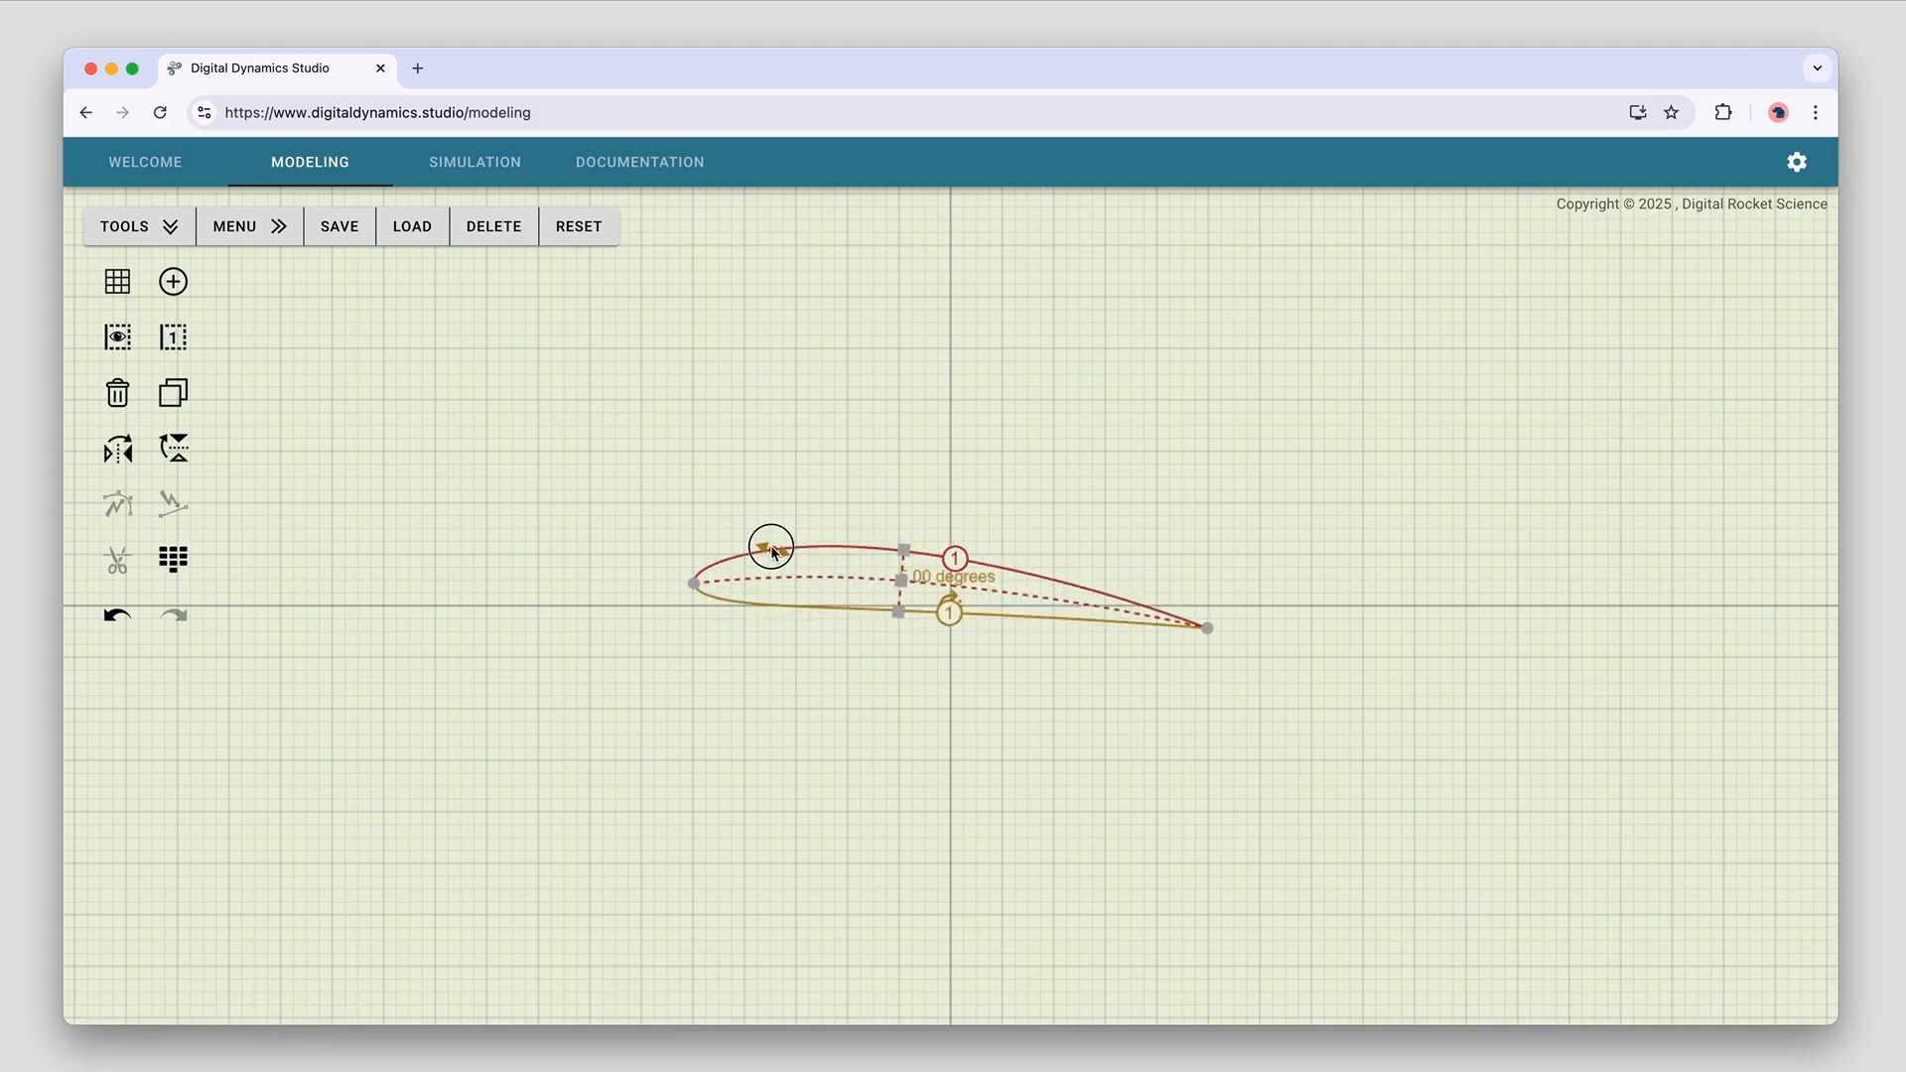
{"action": "left_click", "coordinate": [499, 176]}
{"action": "left_click", "coordinate": [137, 220]}
{"action": "left_click", "coordinate": [161, 270]}
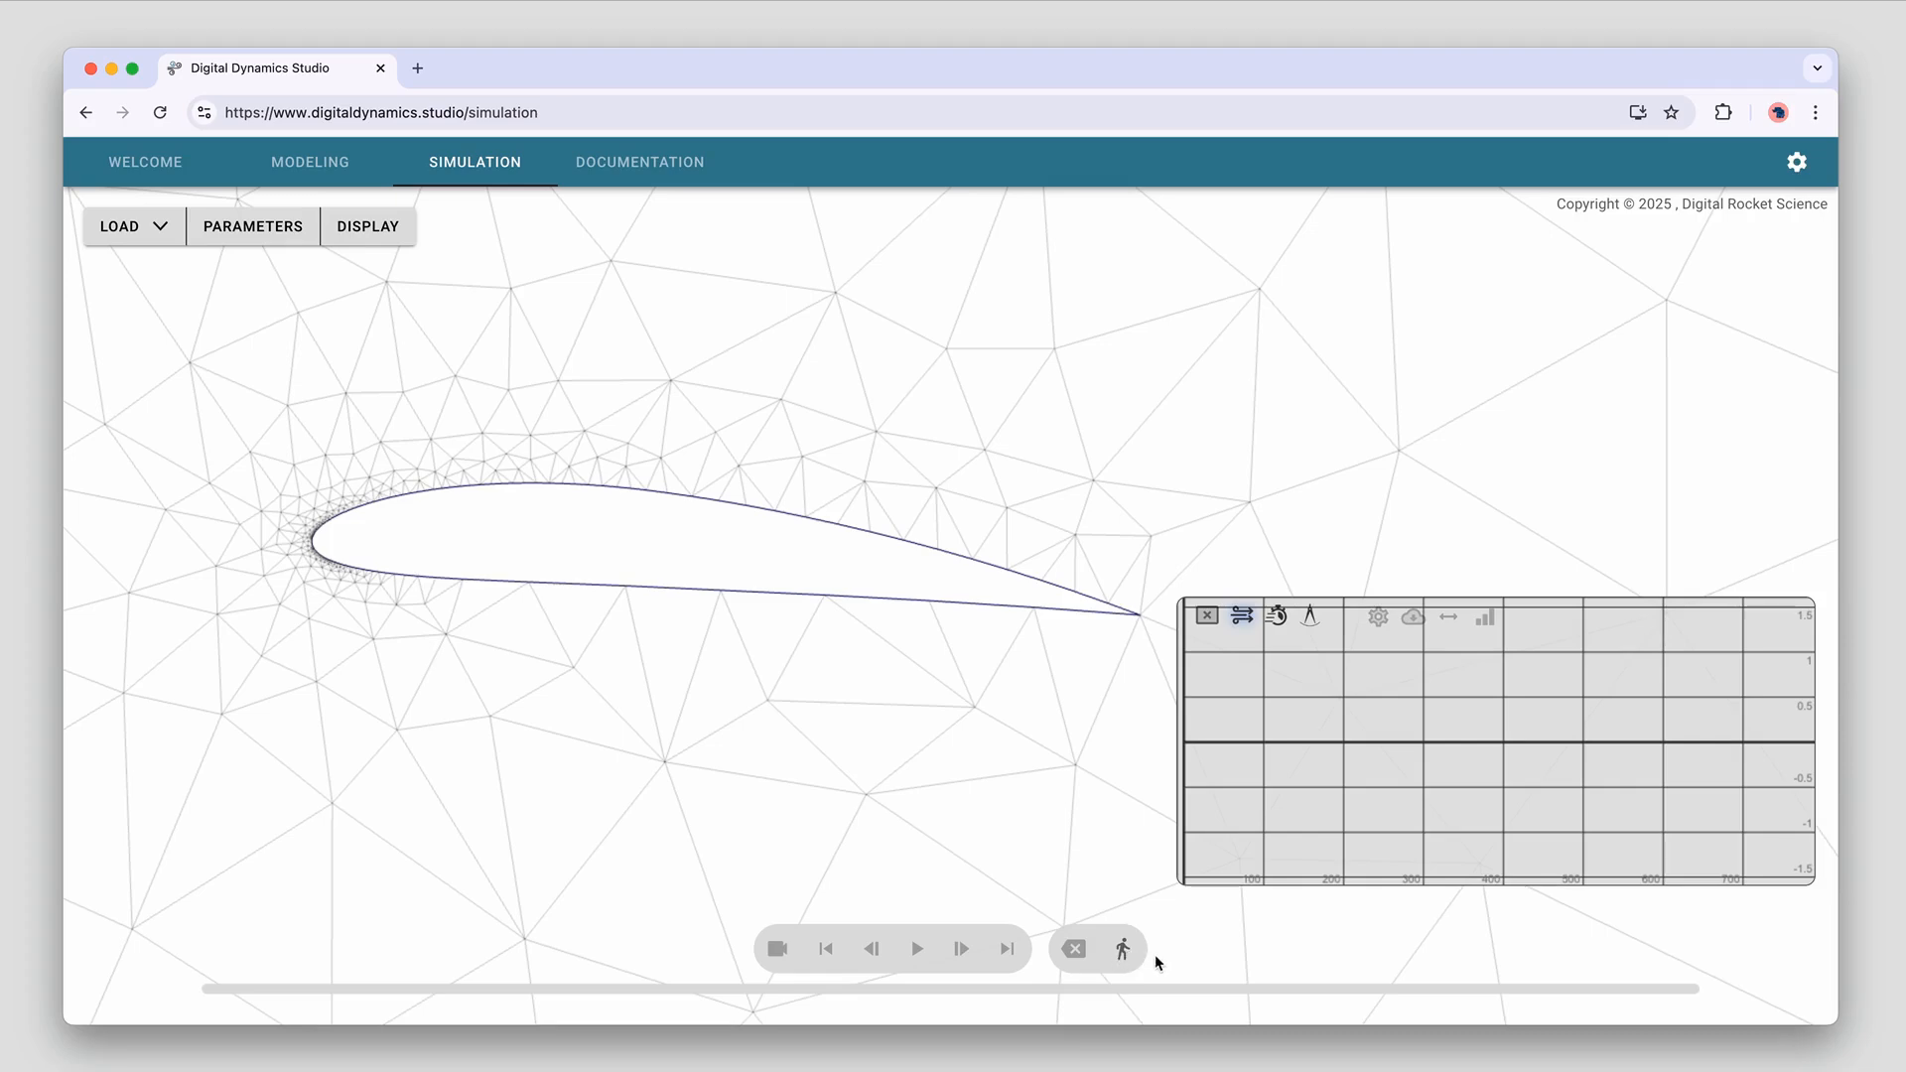
Run the simulation past the turbulence warning, recentre the view, then pause and reset
{"action": "left_click", "coordinate": [1125, 953]}
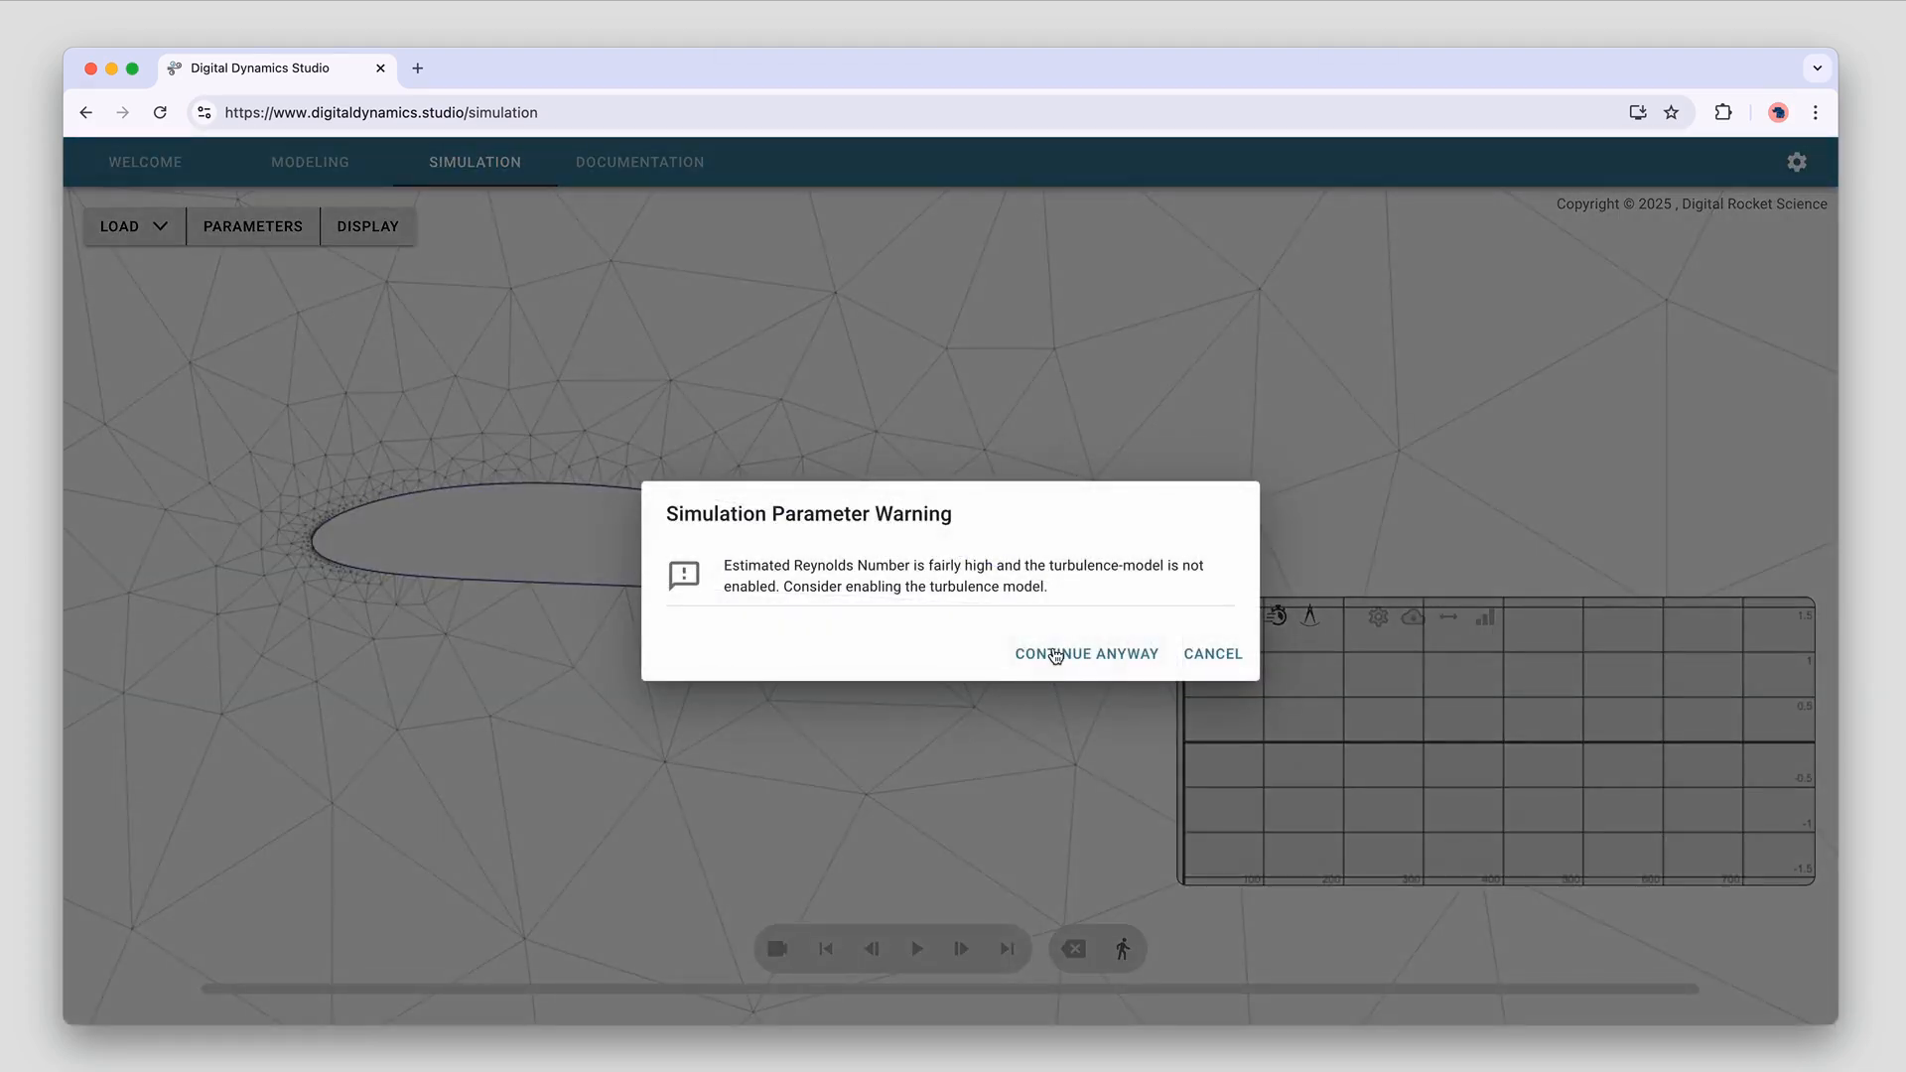
{"action": "left_click", "coordinate": [1057, 652]}
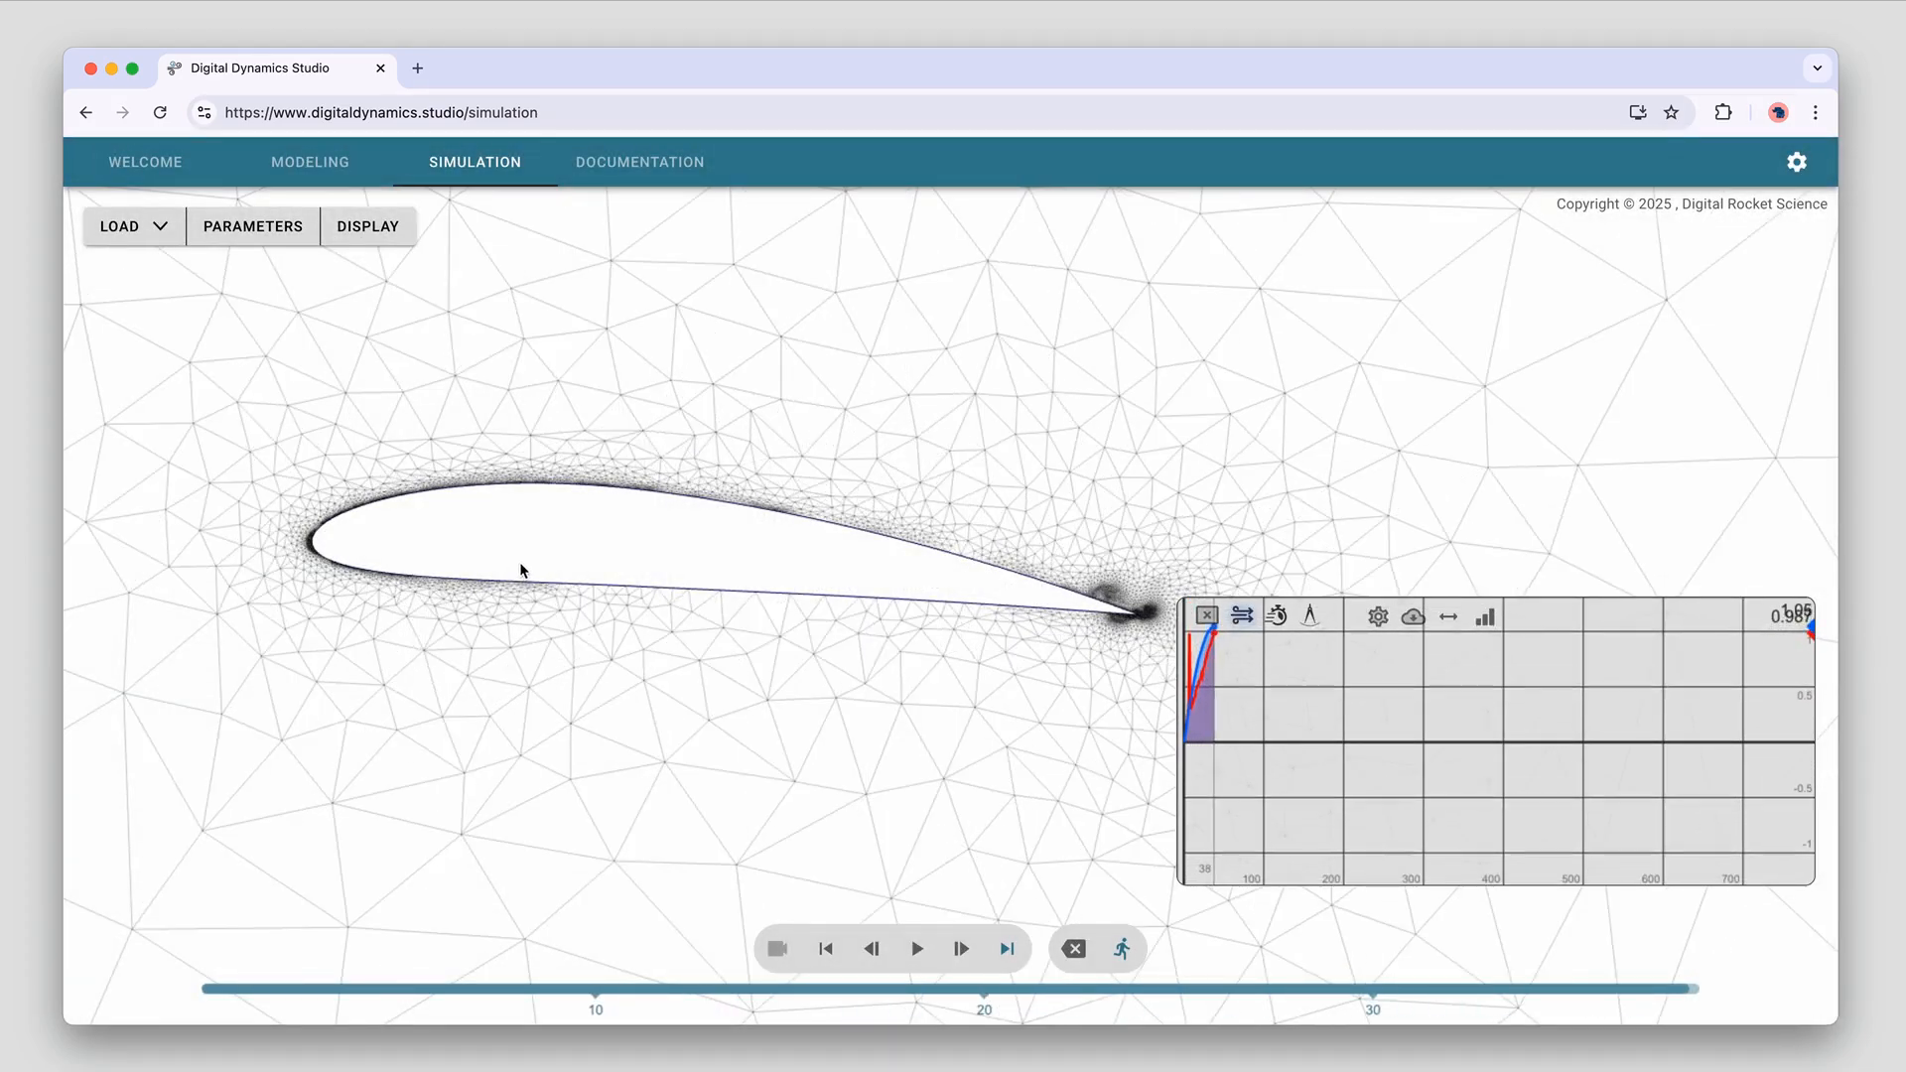
{"action": "left_click", "coordinate": [387, 235]}
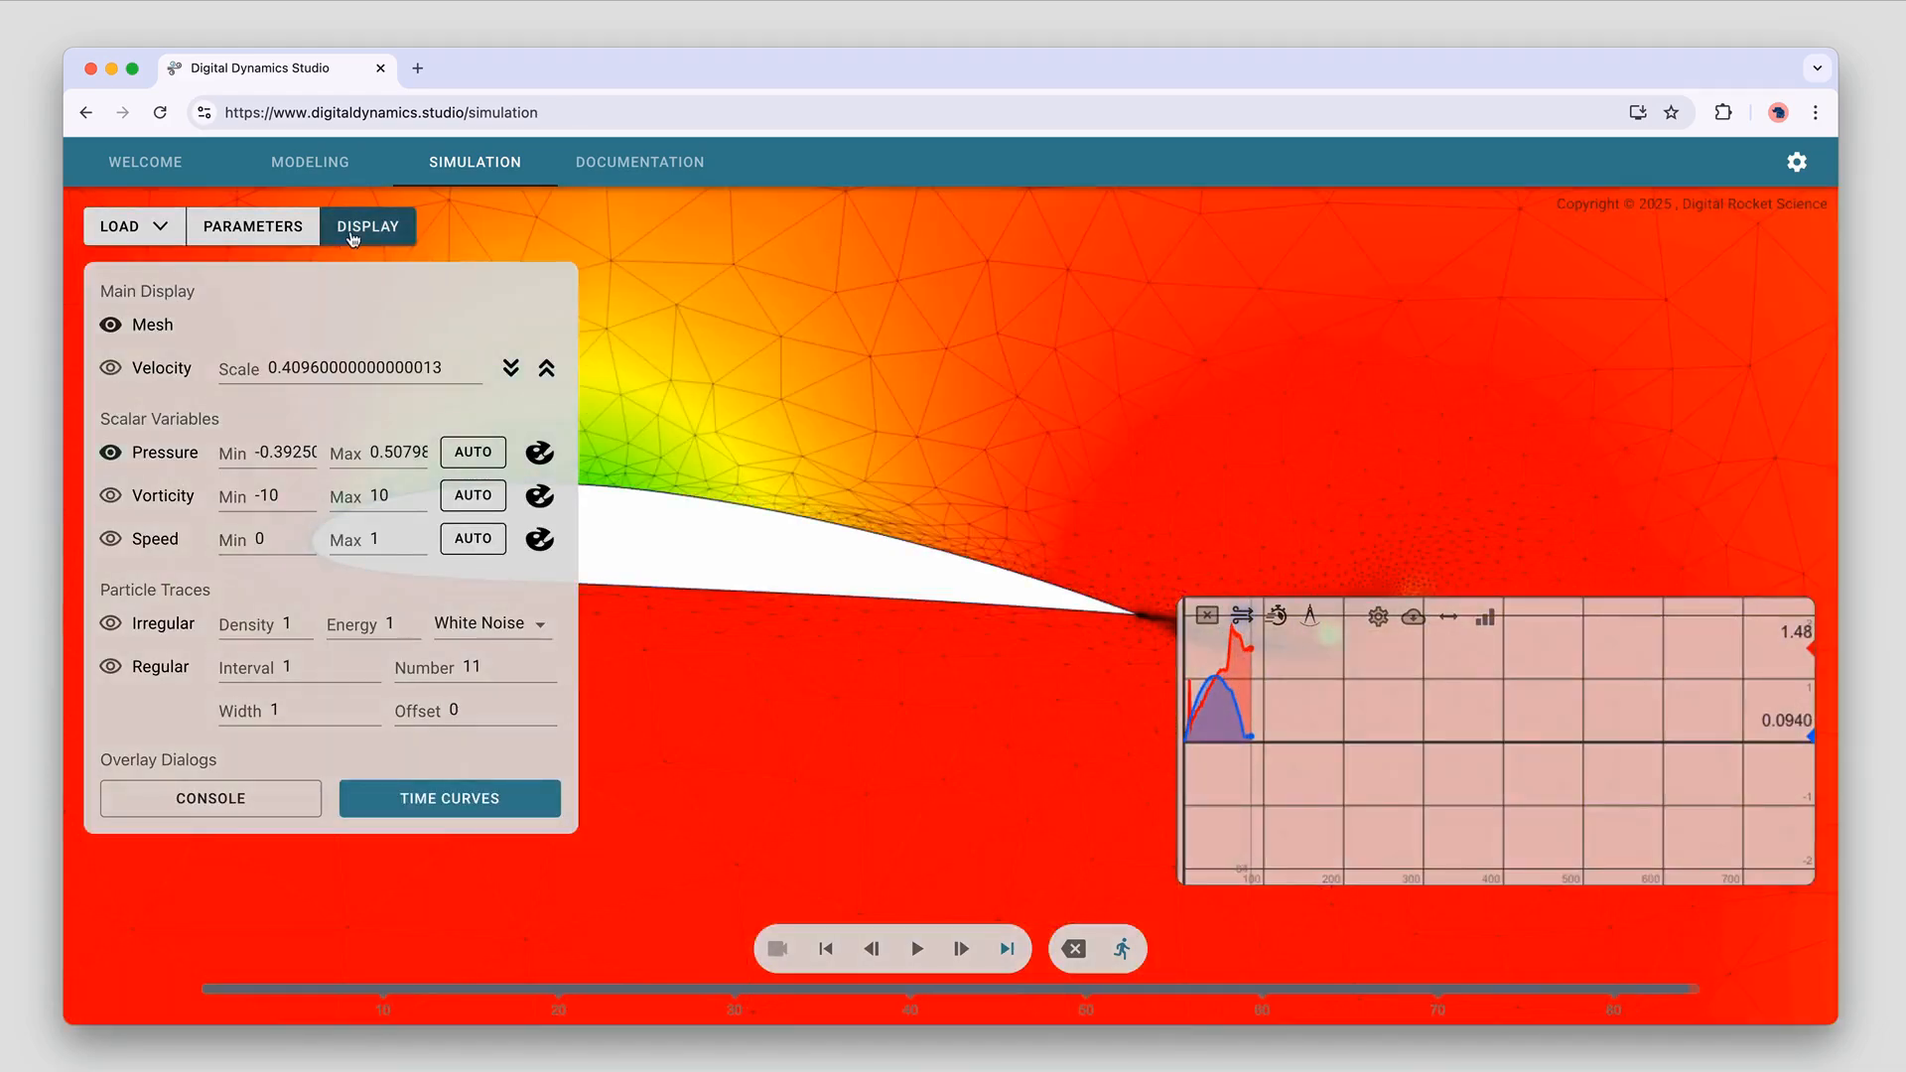
{"action": "left_click", "coordinate": [368, 226]}
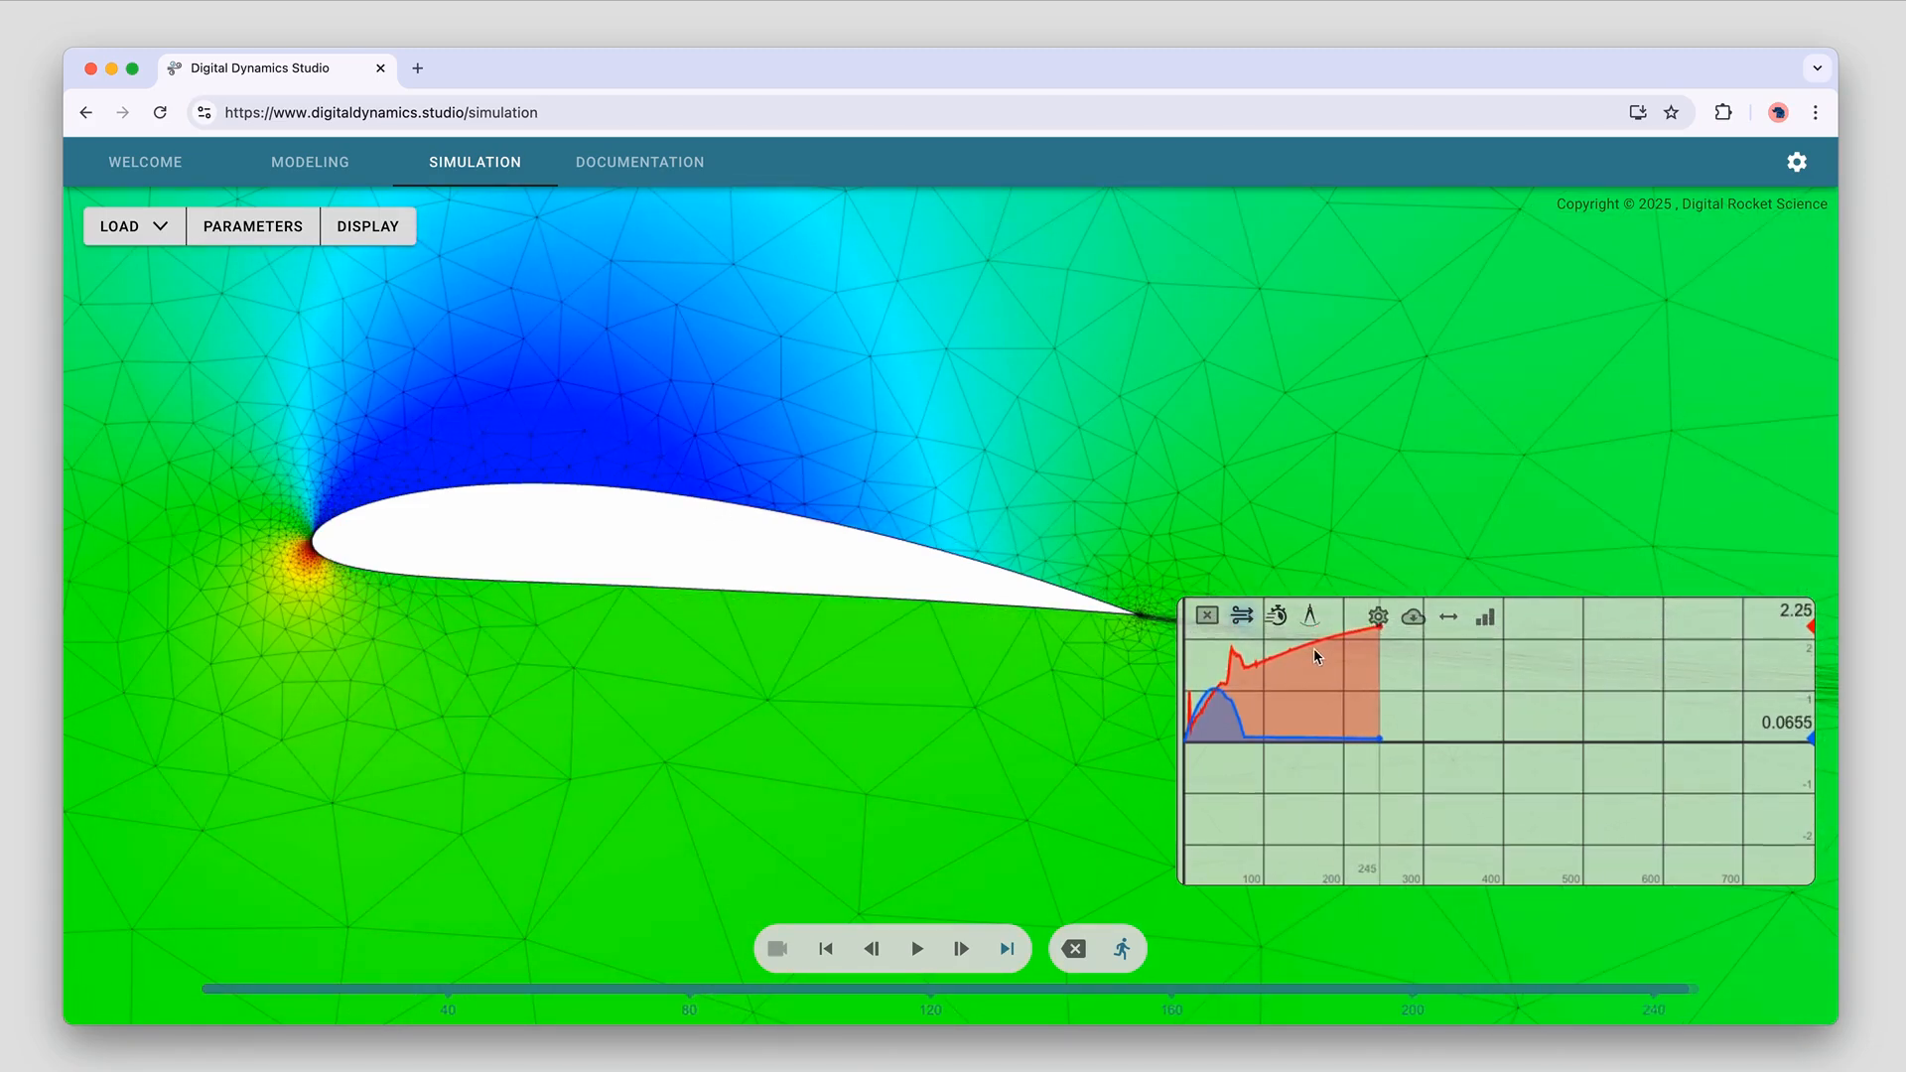
{"action": "left_click_drag", "start_coordinate": [947, 656], "coordinate": [966, 717]}
{"action": "left_click_drag", "start_coordinate": [973, 727], "coordinate": [914, 706]}
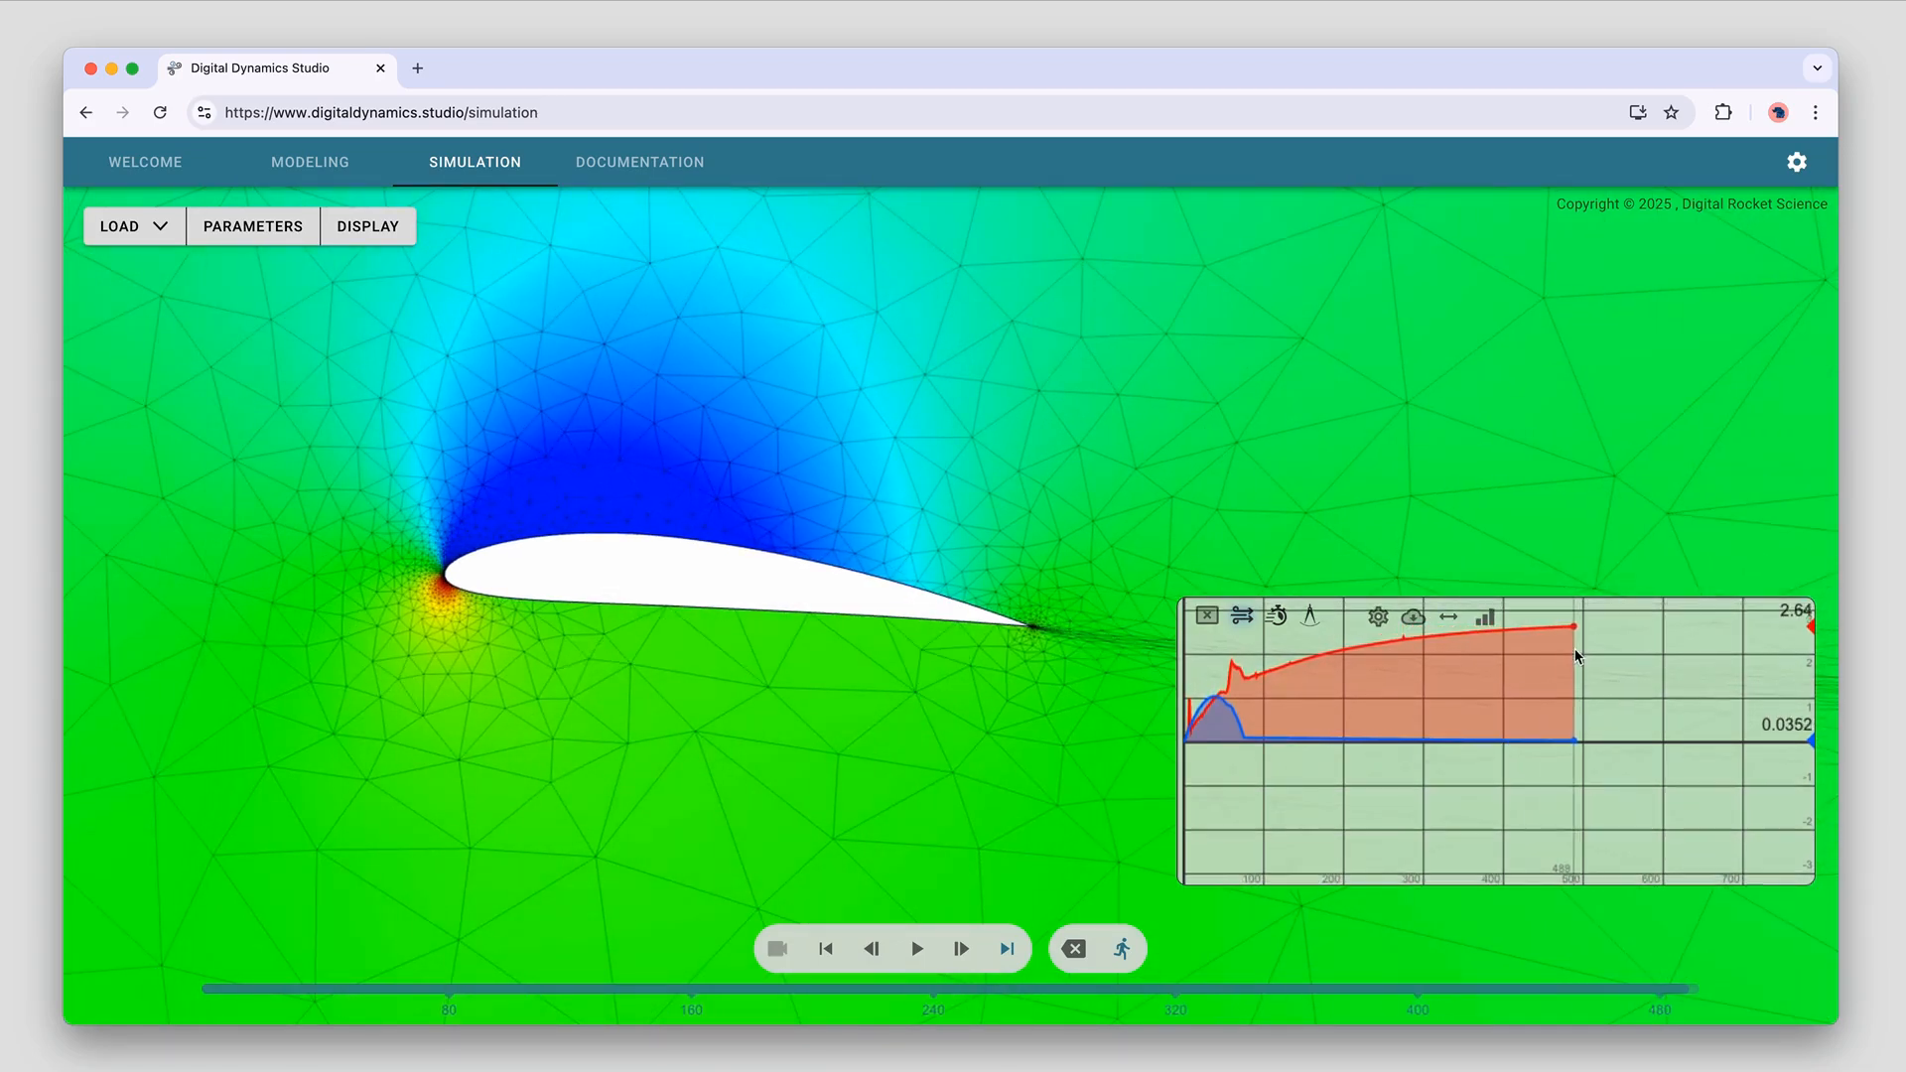
{"action": "left_click", "coordinate": [1123, 951]}
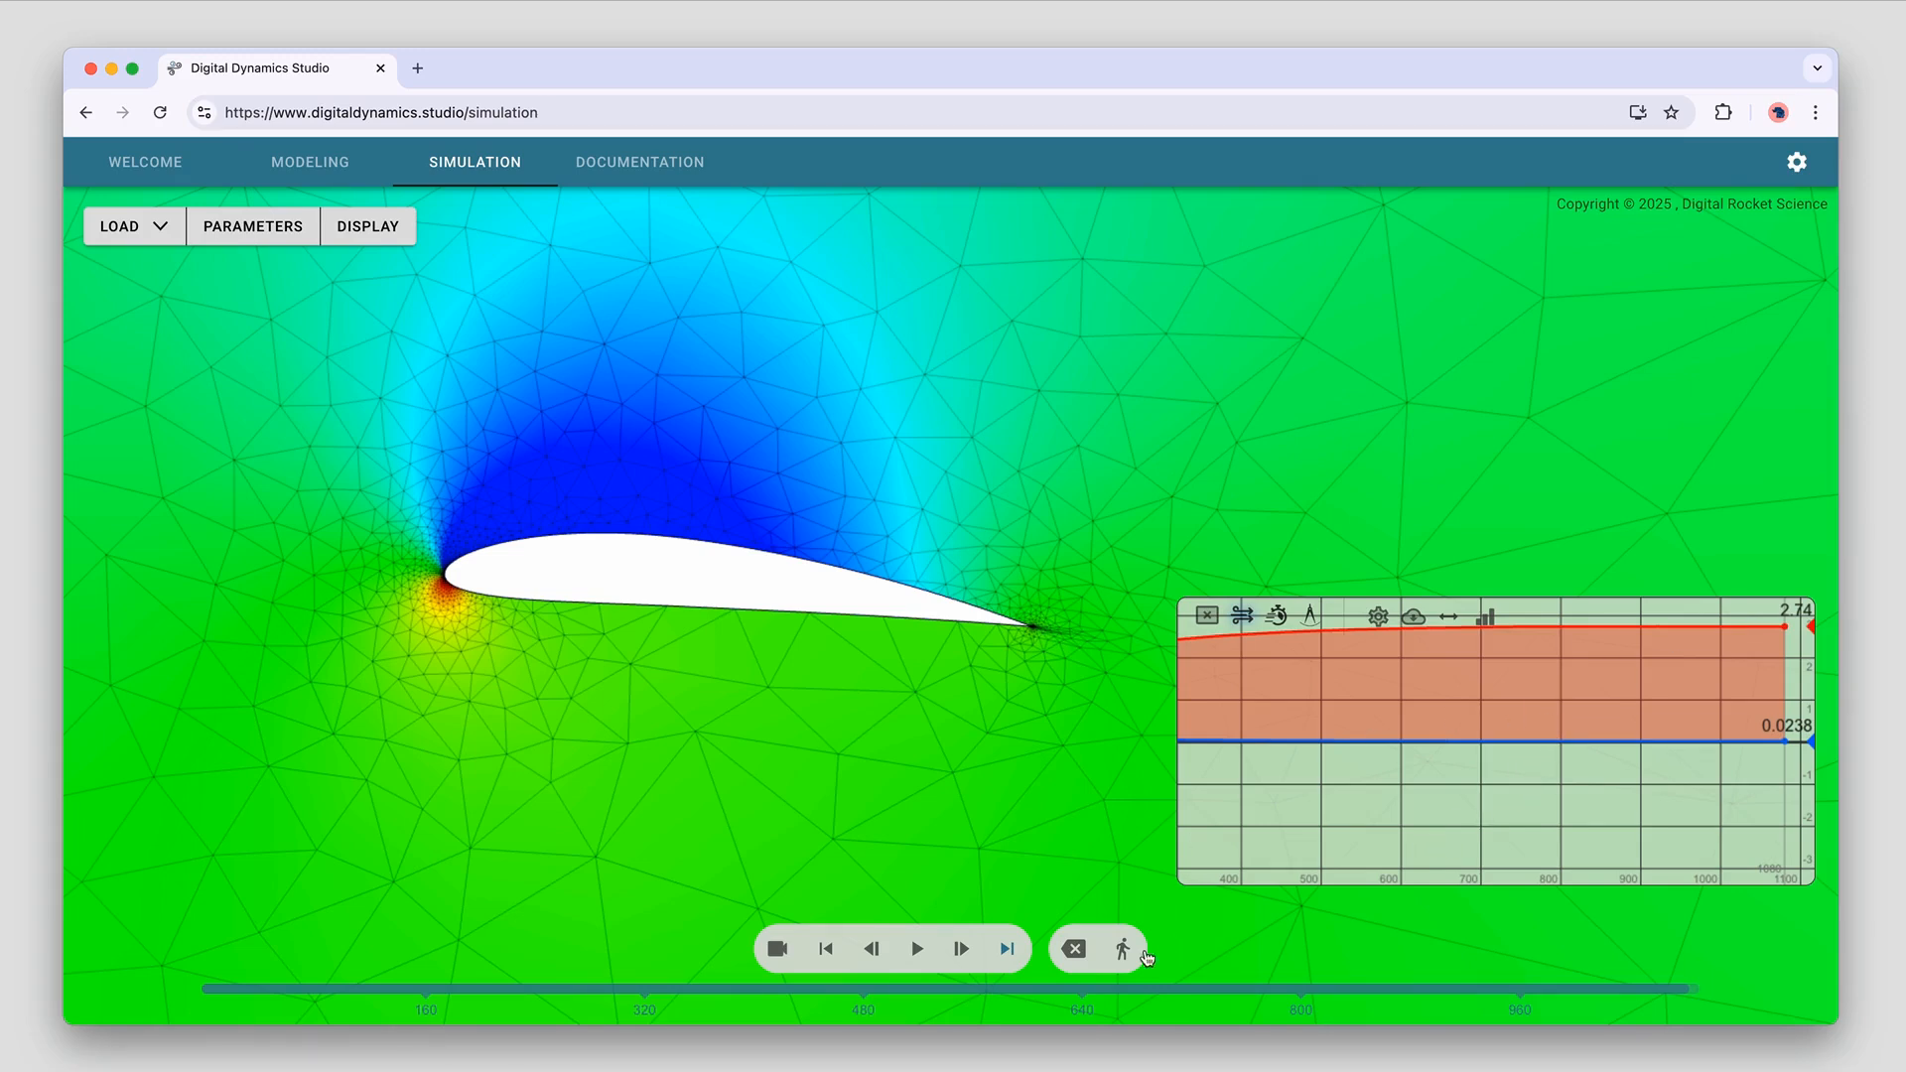
{"action": "left_click", "coordinate": [1100, 955]}
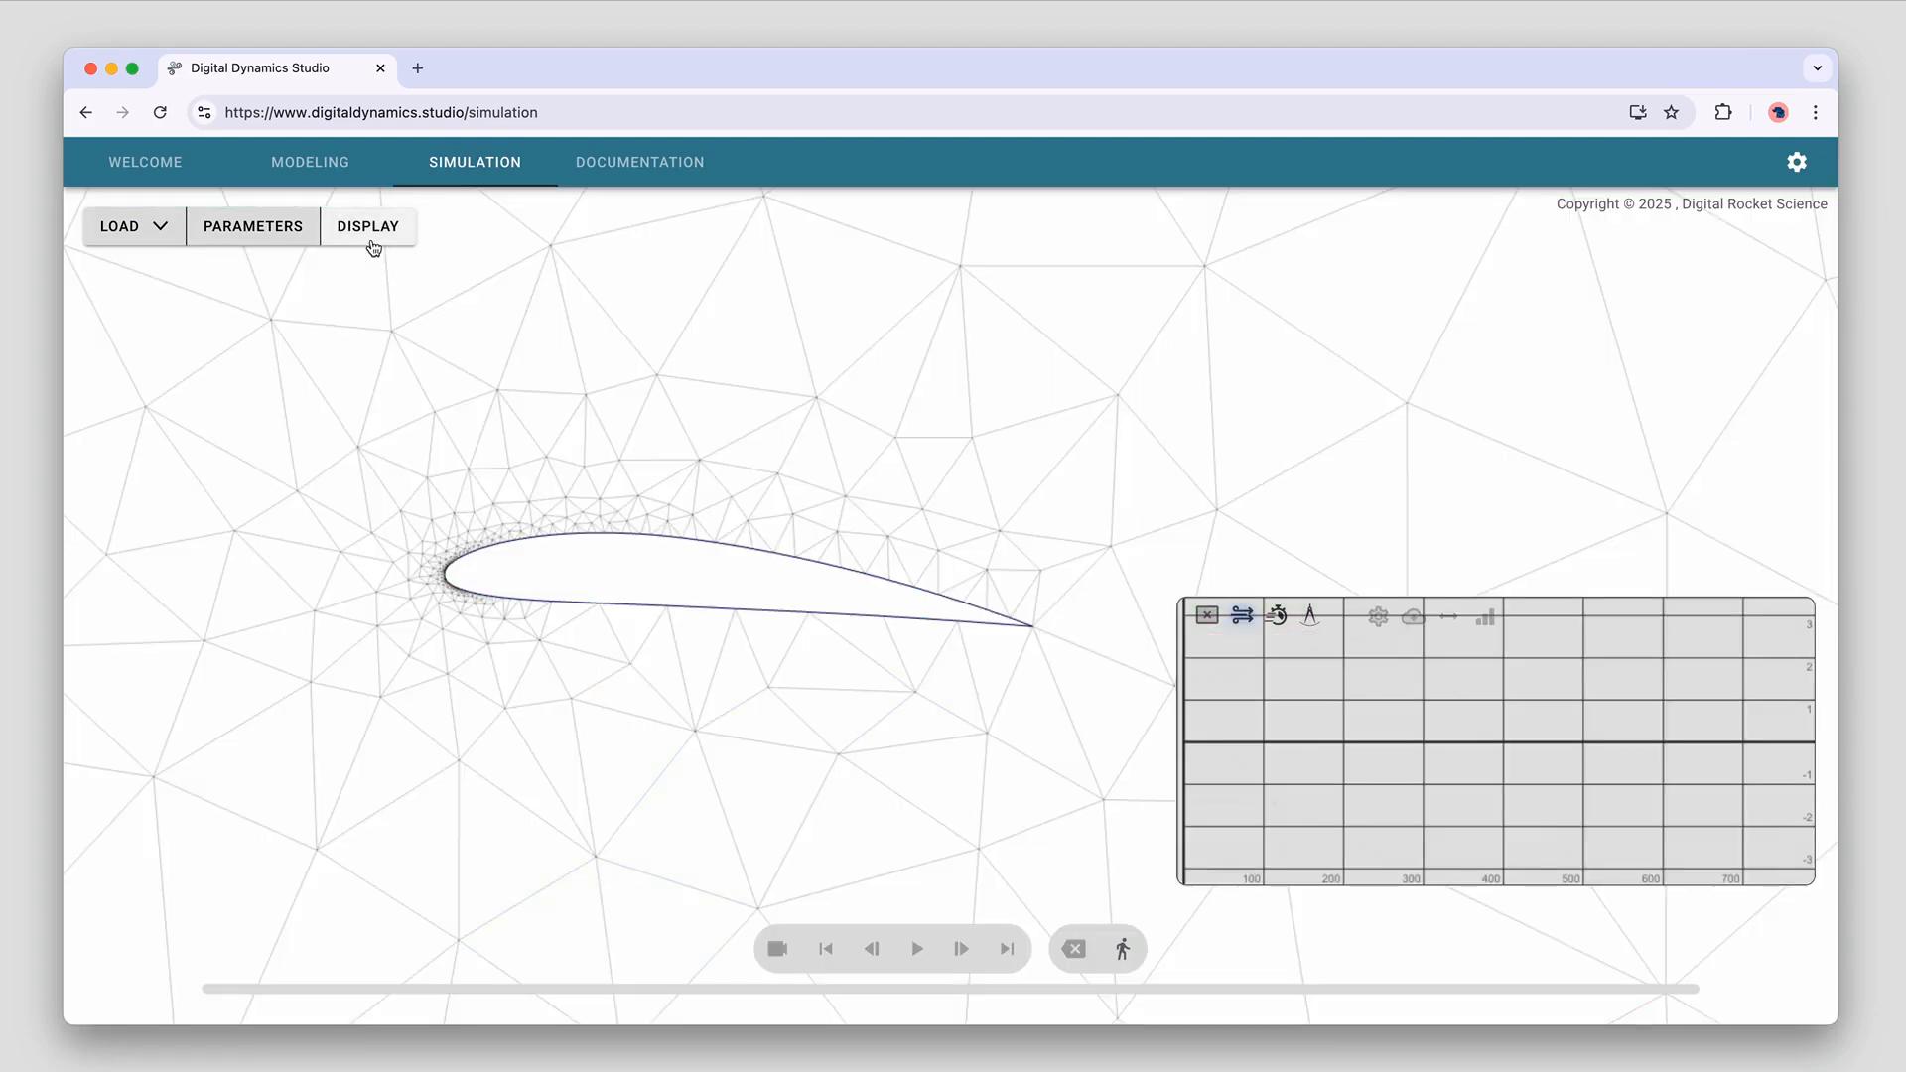
Tilt the airfoil slightly further in the Modeling view
{"action": "left_click", "coordinate": [311, 162]}
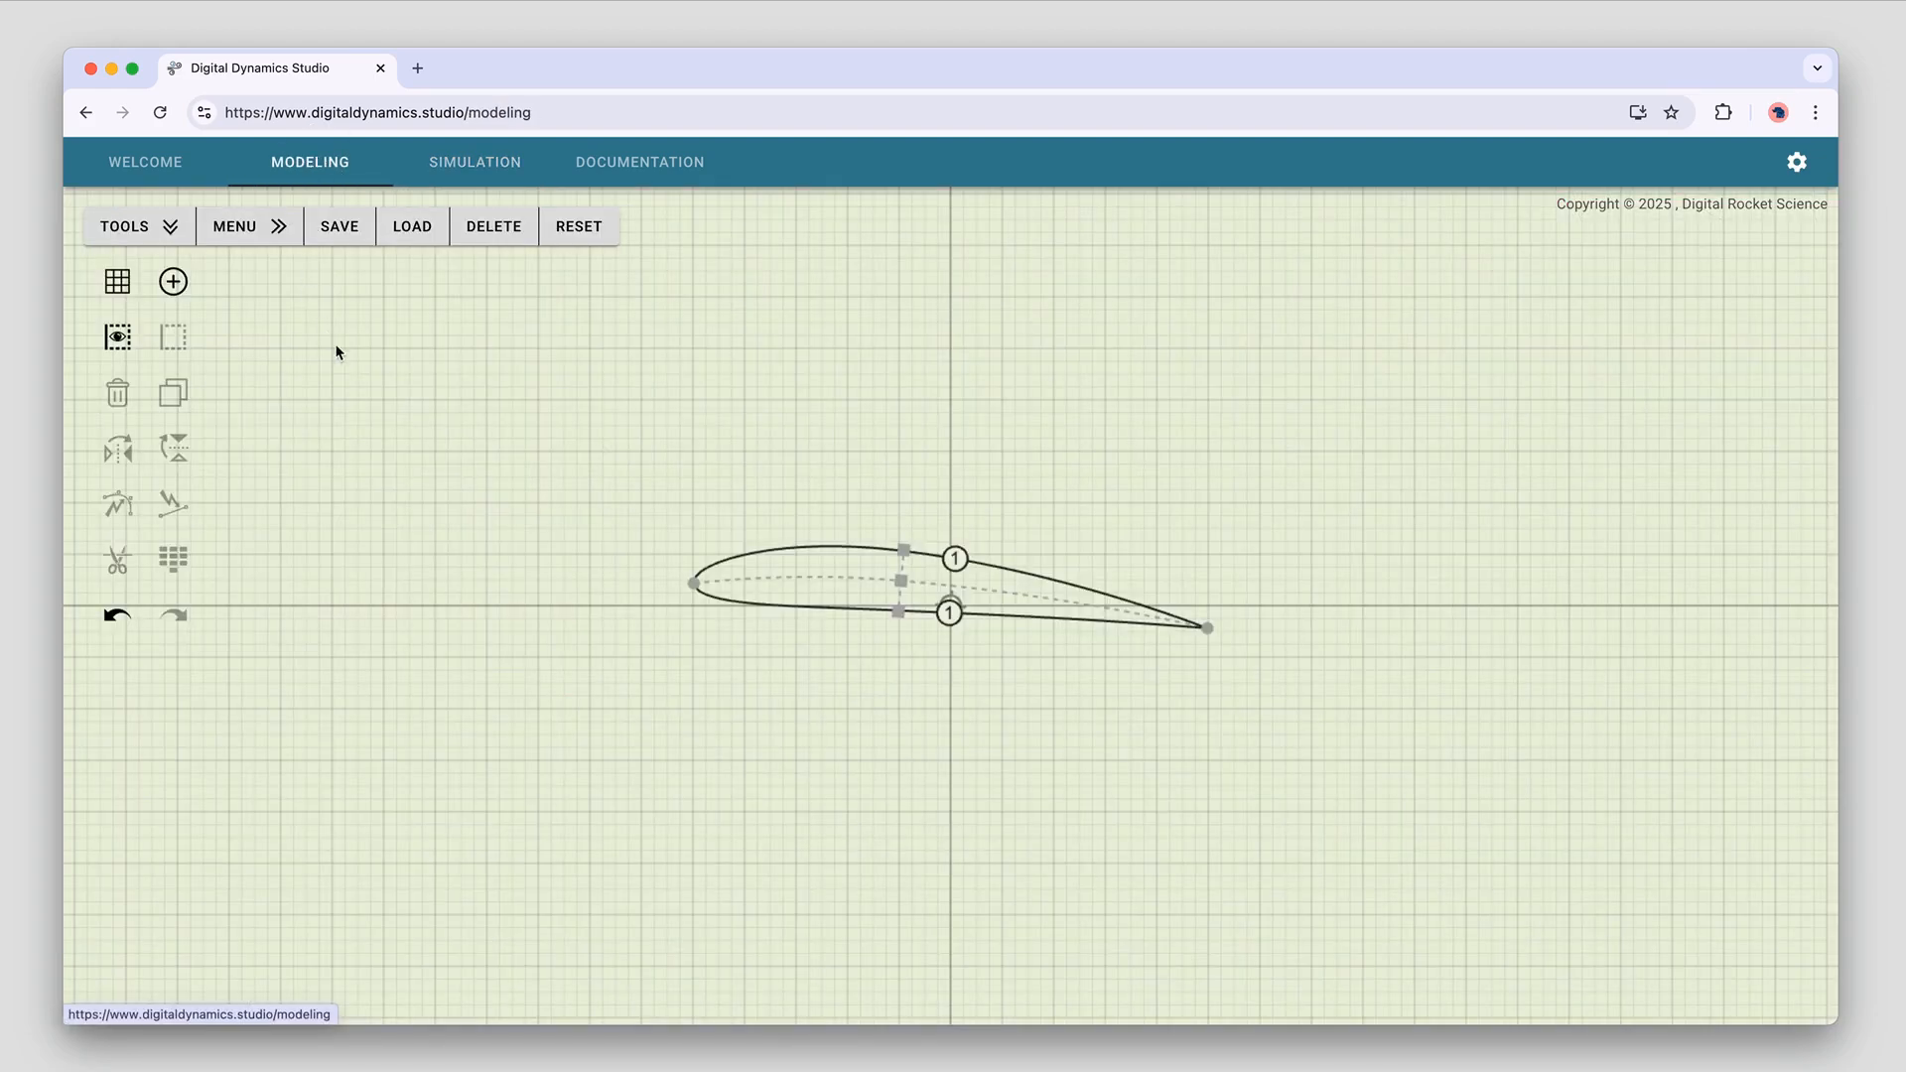
{"action": "left_click", "coordinate": [781, 542]}
{"action": "scroll", "coordinate": [924, 593], "scroll_direction": "up", "scroll_amount": 2}
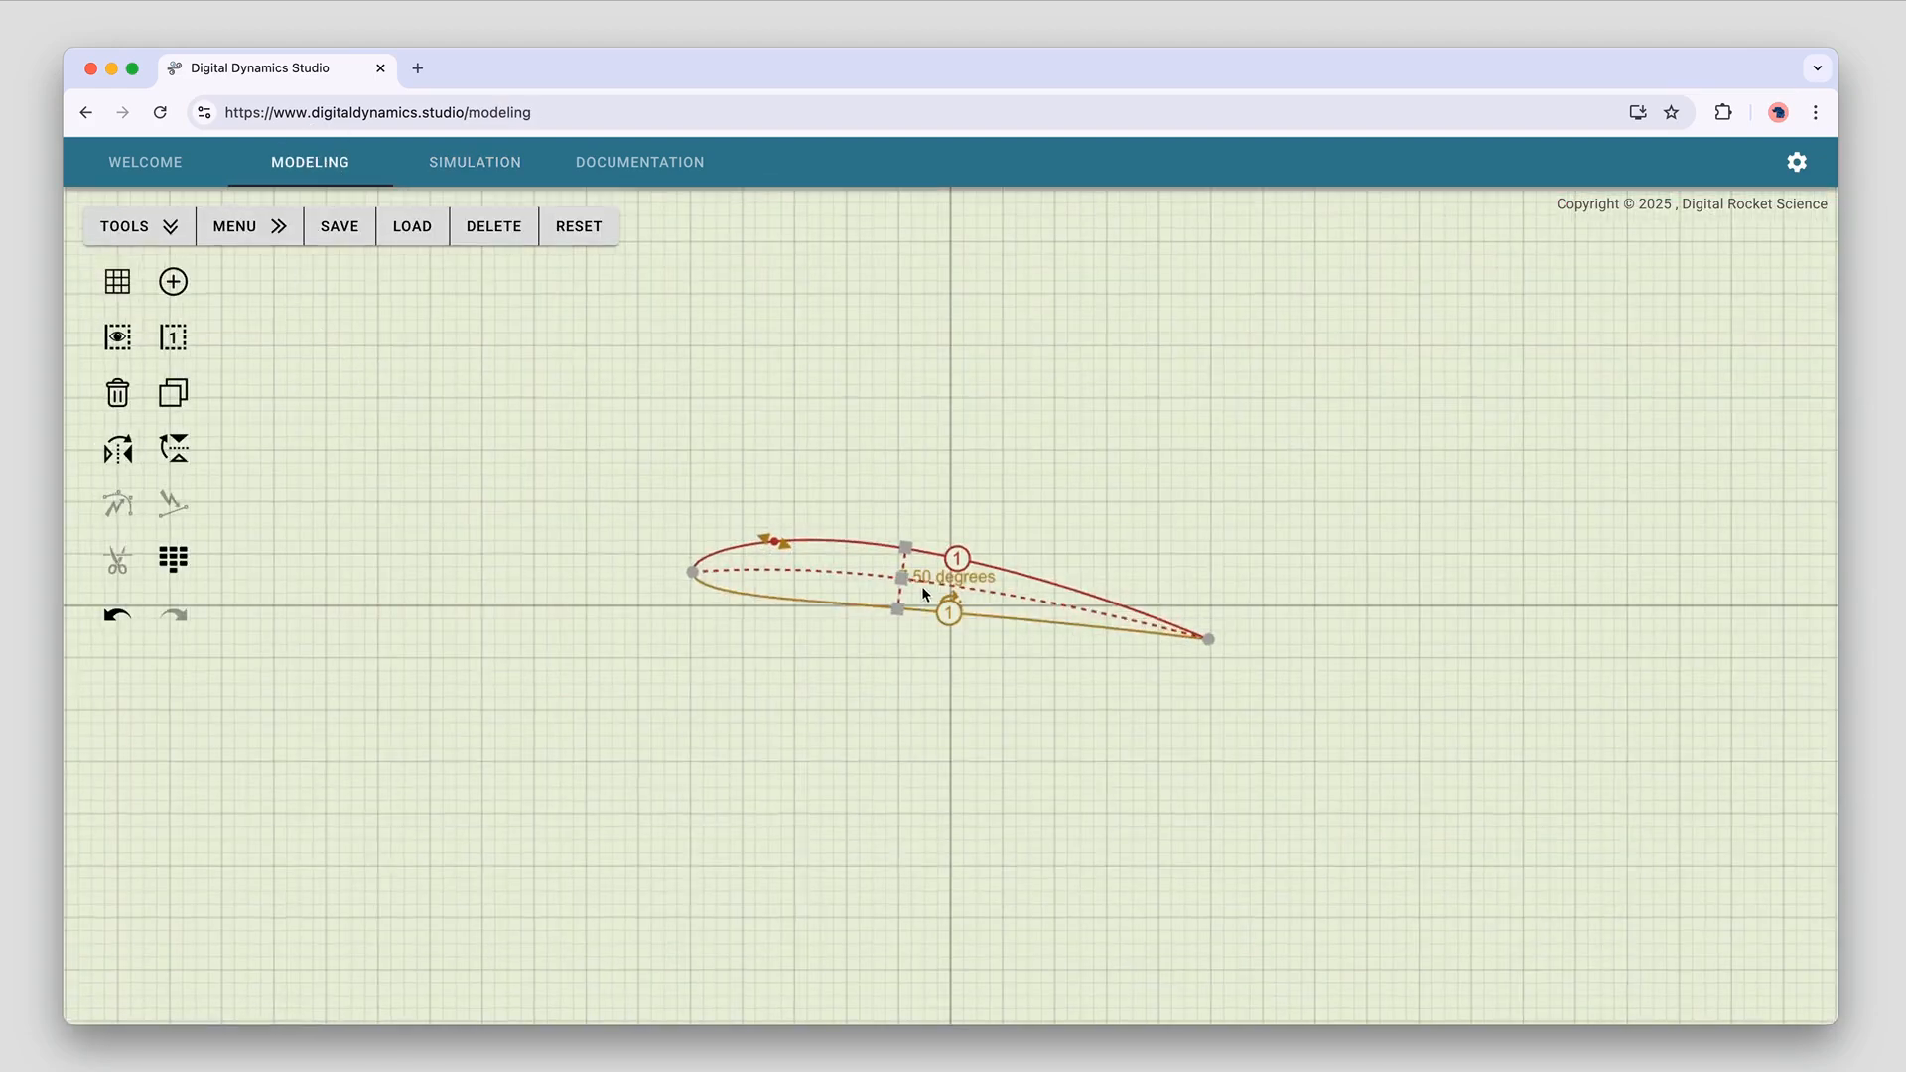
Load the current model into the simulation and start a run past the Reynolds number warning
{"action": "left_click", "coordinate": [459, 166]}
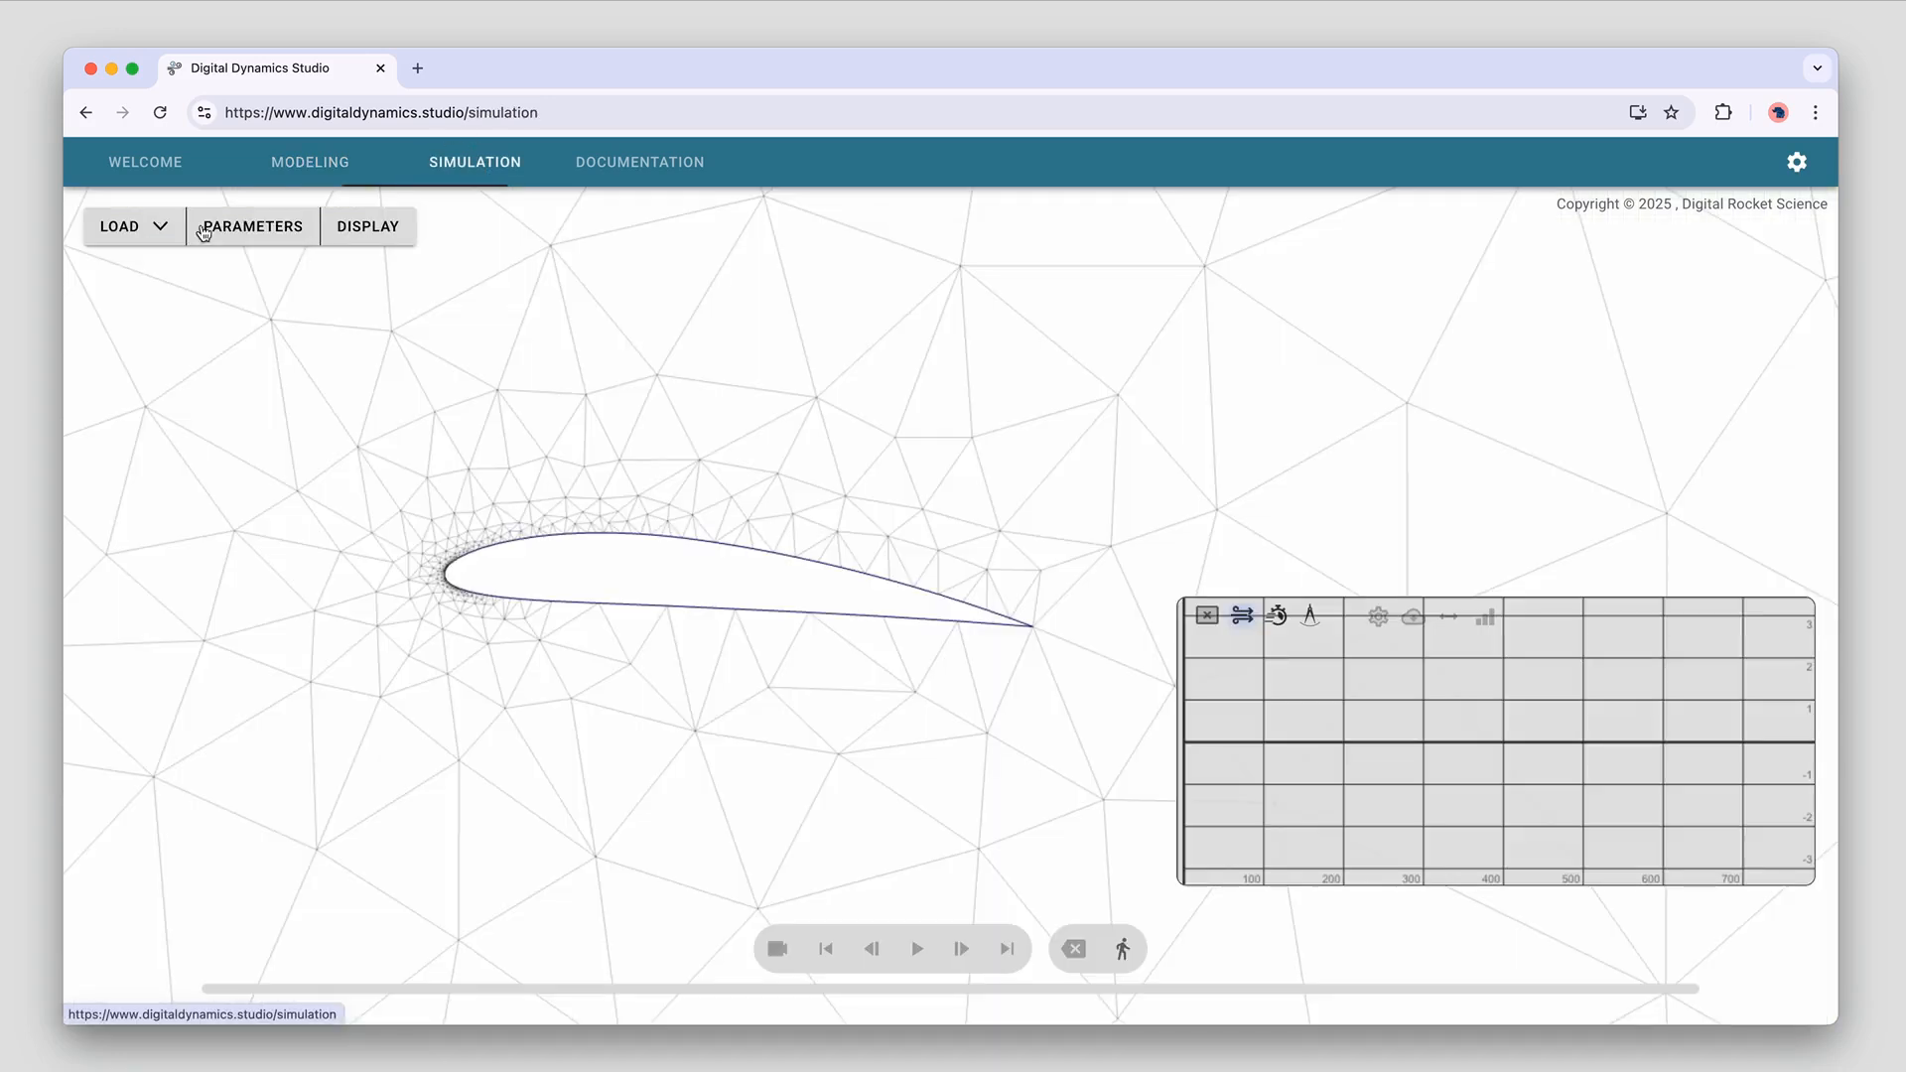
{"action": "left_click", "coordinate": [151, 230]}
{"action": "left_click", "coordinate": [207, 293]}
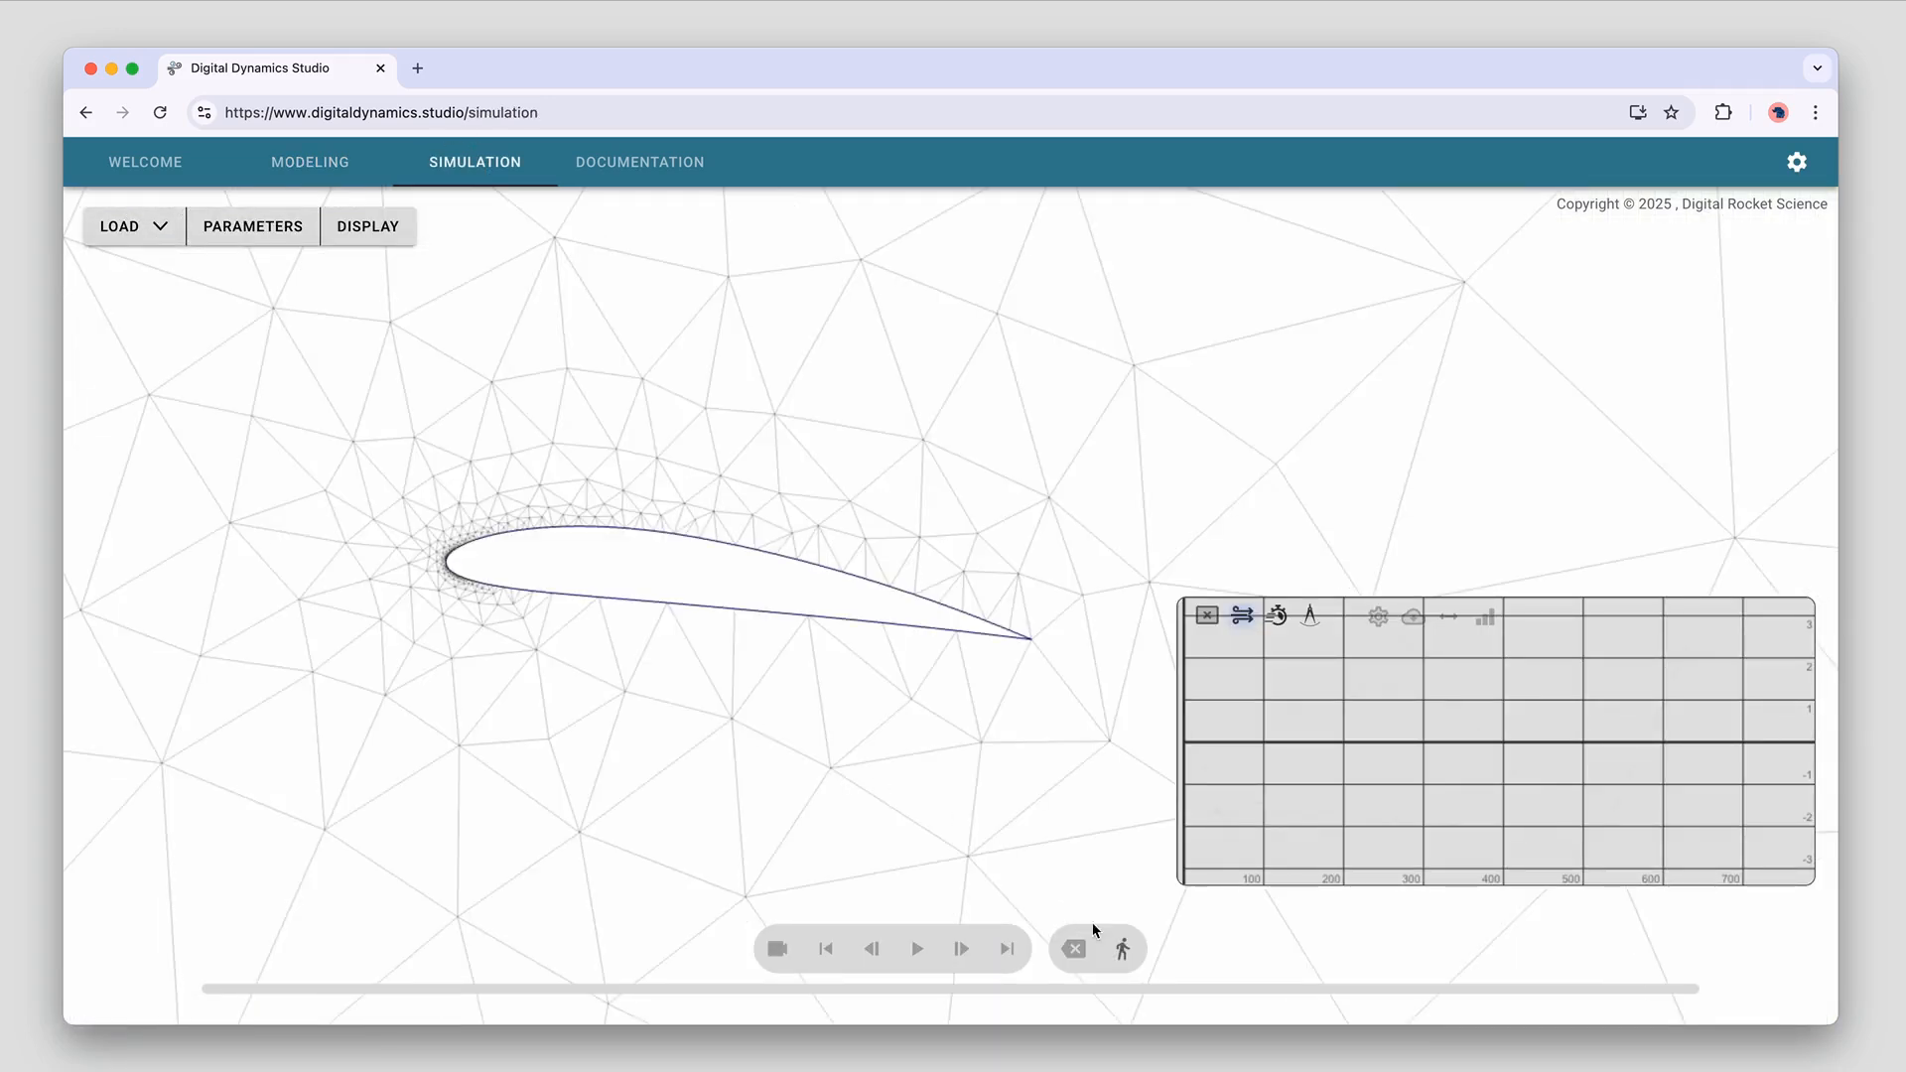
{"action": "left_click", "coordinate": [1123, 948]}
{"action": "left_click", "coordinate": [1092, 656]}
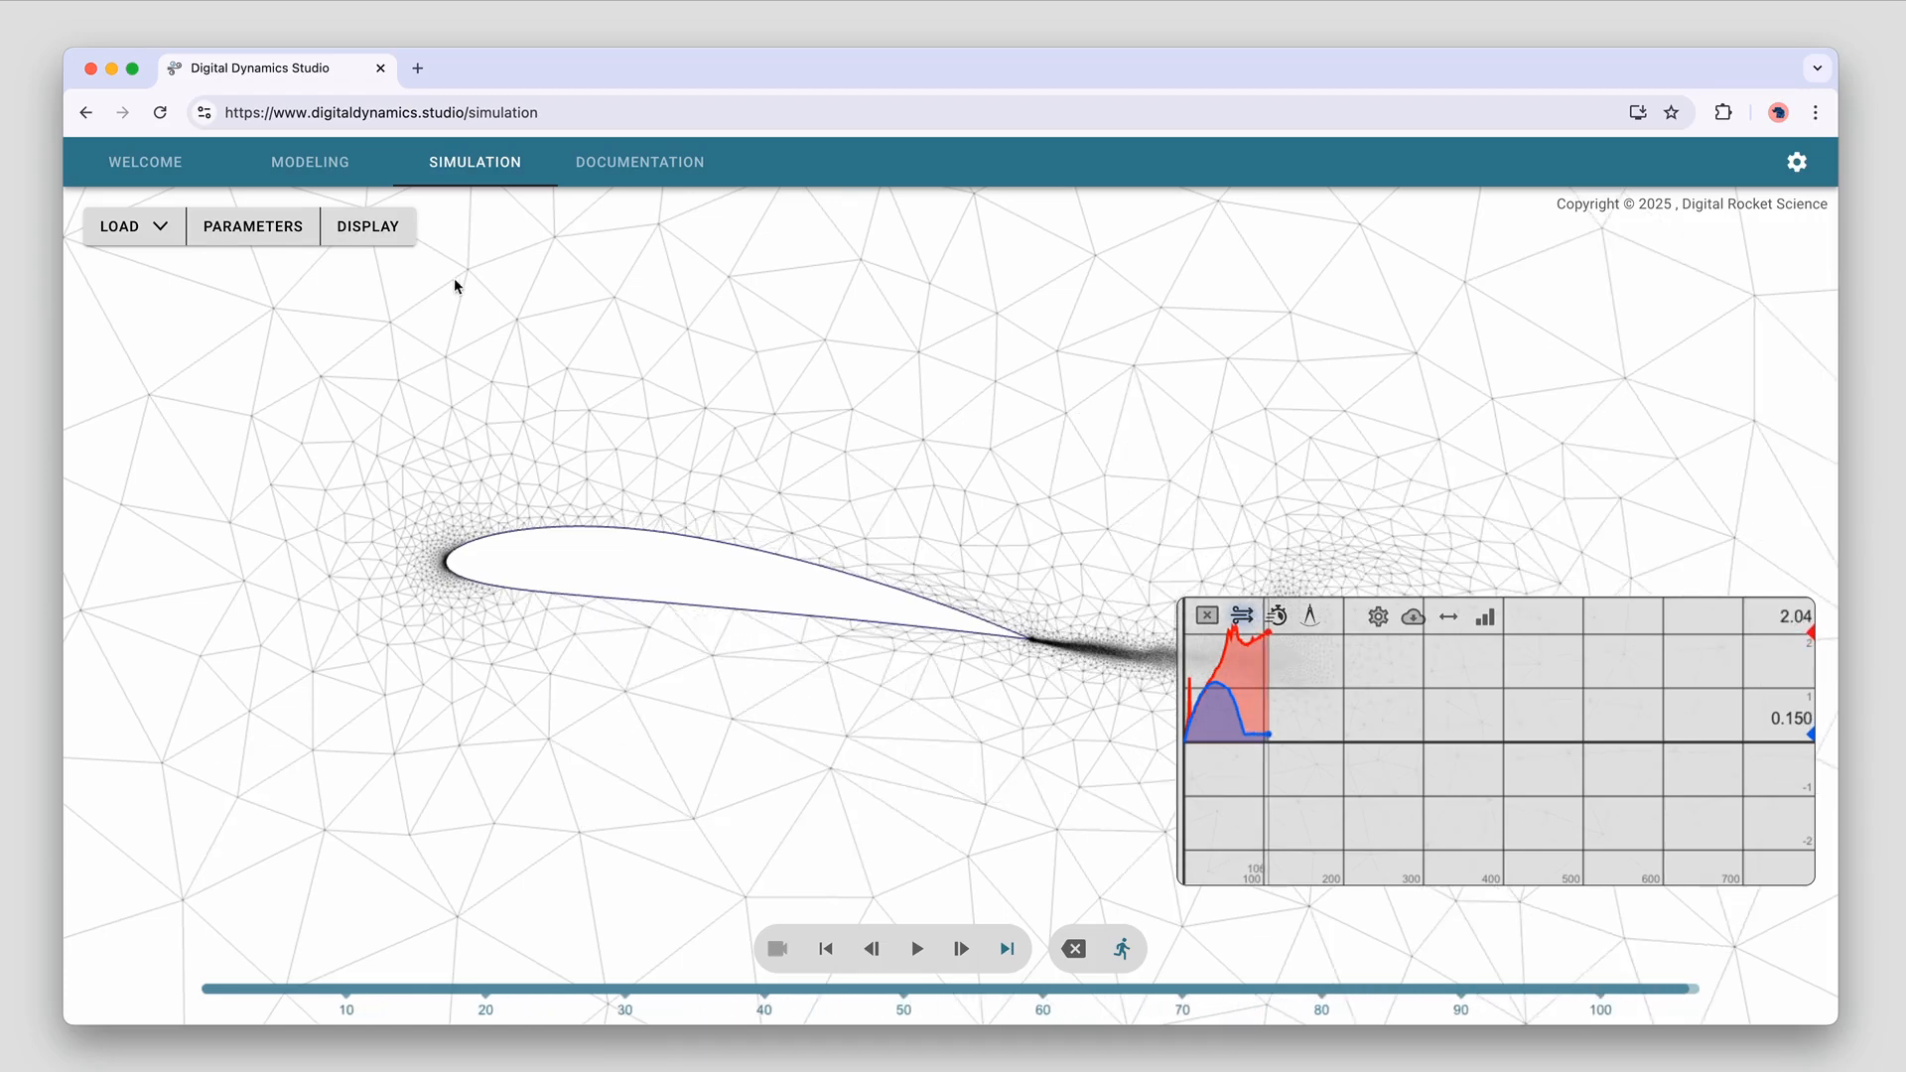
Turn on pressure colouring, hide the mesh and enable irregular particle traces
{"action": "left_click", "coordinate": [368, 226]}
{"action": "left_click", "coordinate": [191, 450]}
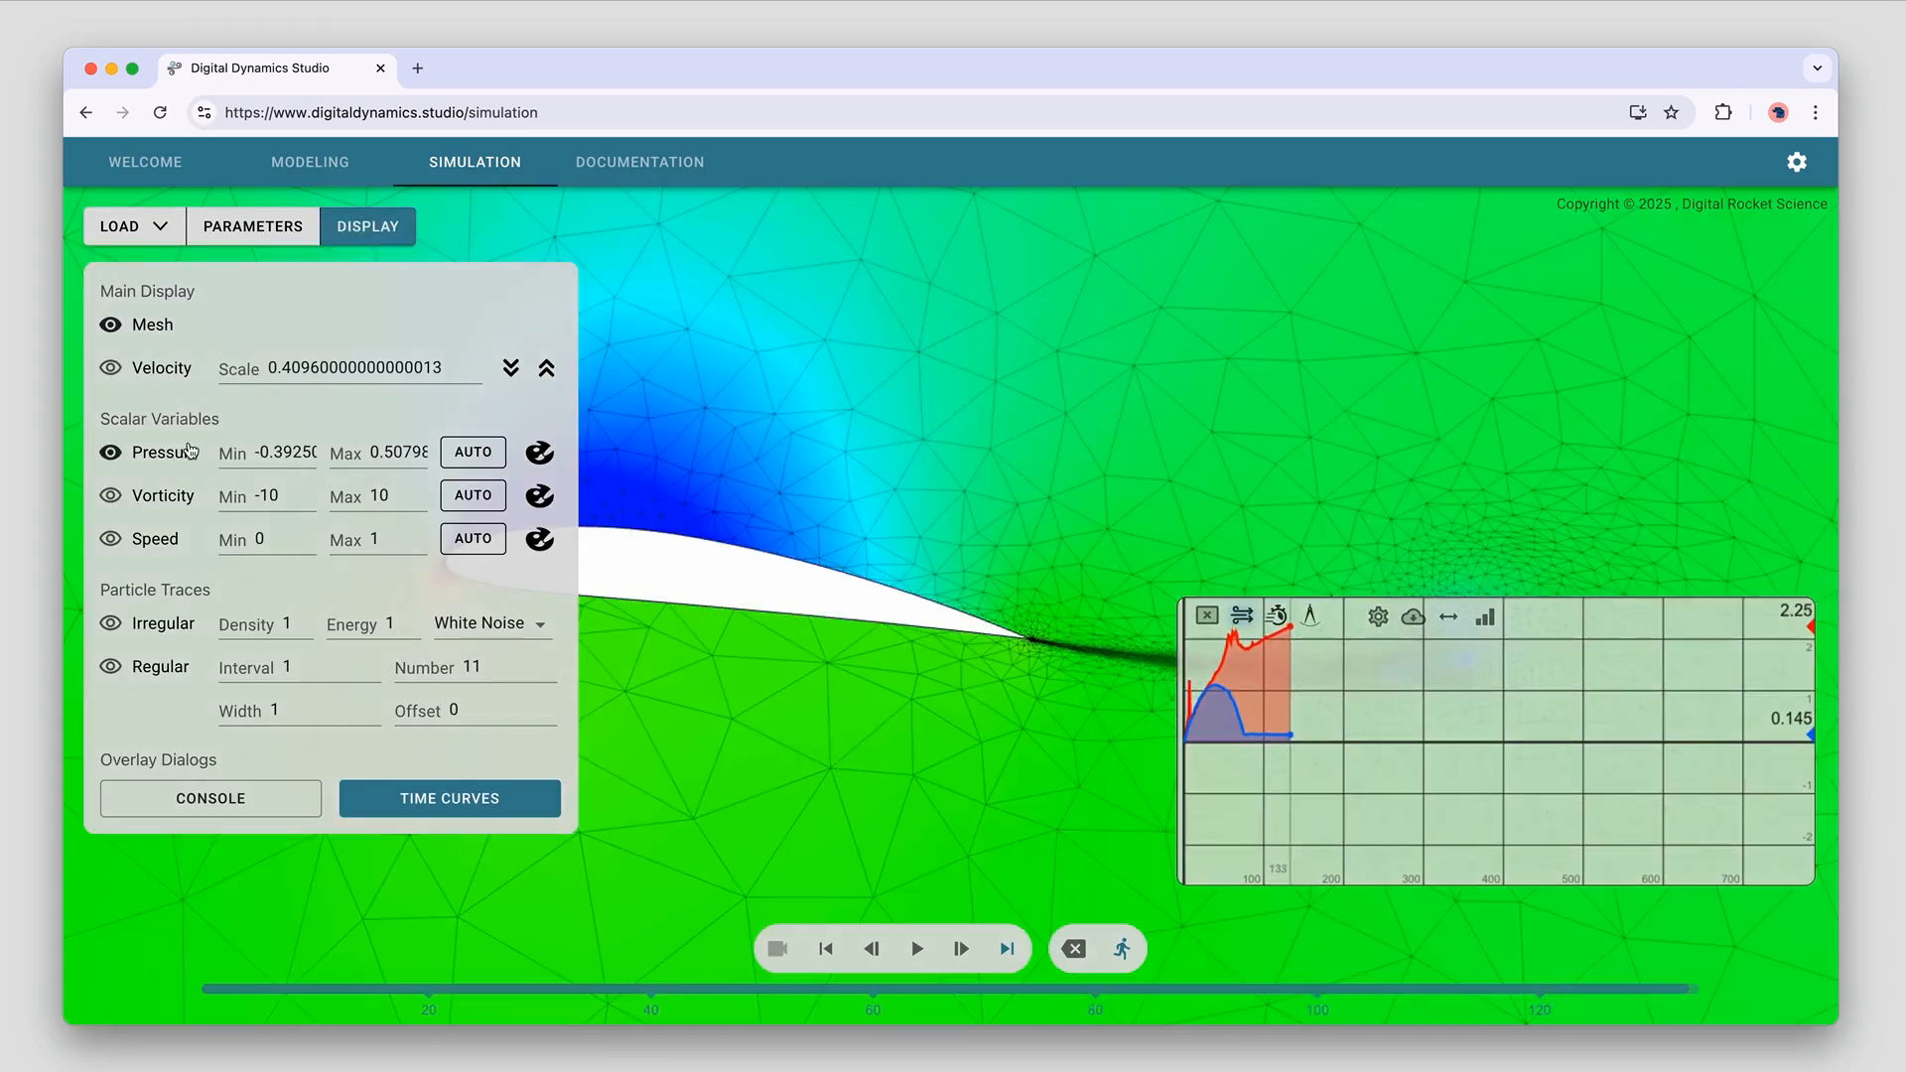
{"action": "left_click", "coordinate": [342, 224]}
{"action": "left_click", "coordinate": [342, 225]}
{"action": "left_click", "coordinate": [162, 328]}
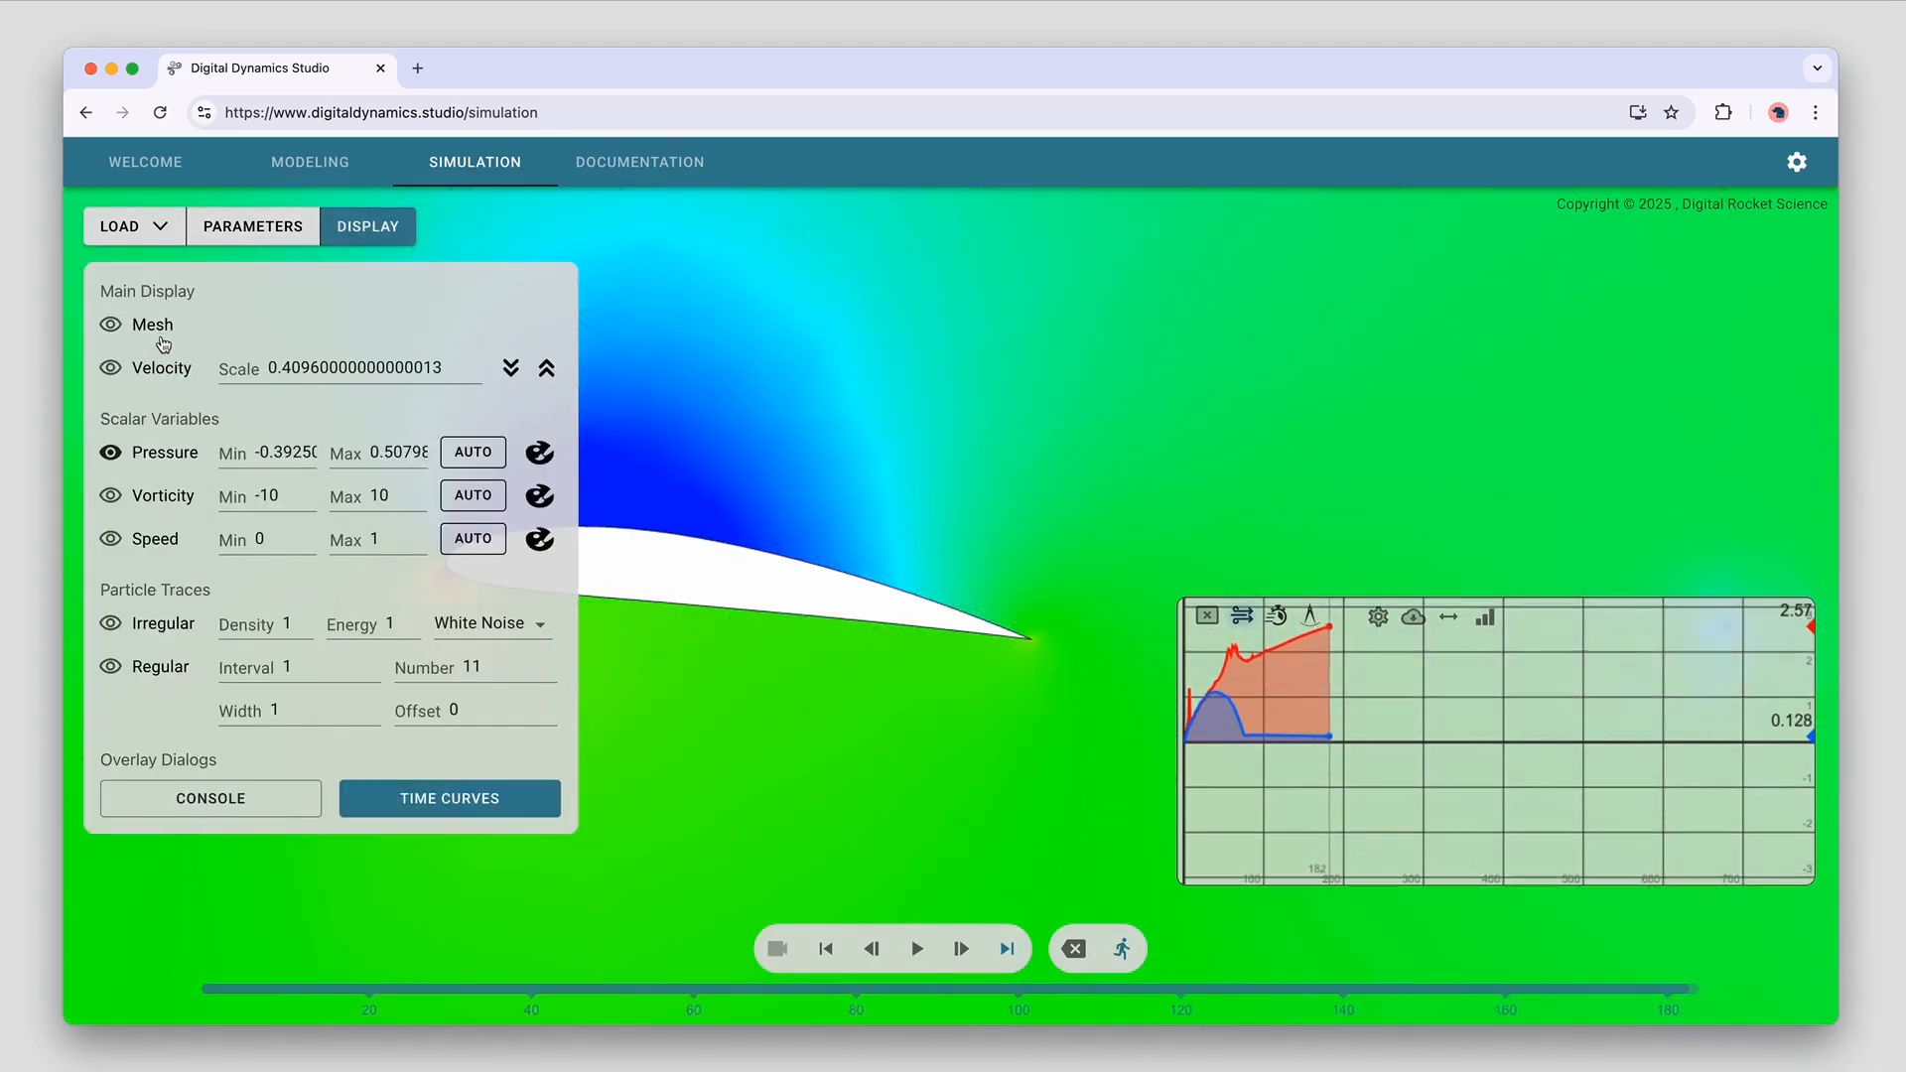
{"action": "left_click_drag", "start_coordinate": [175, 624], "coordinate": [178, 642]}
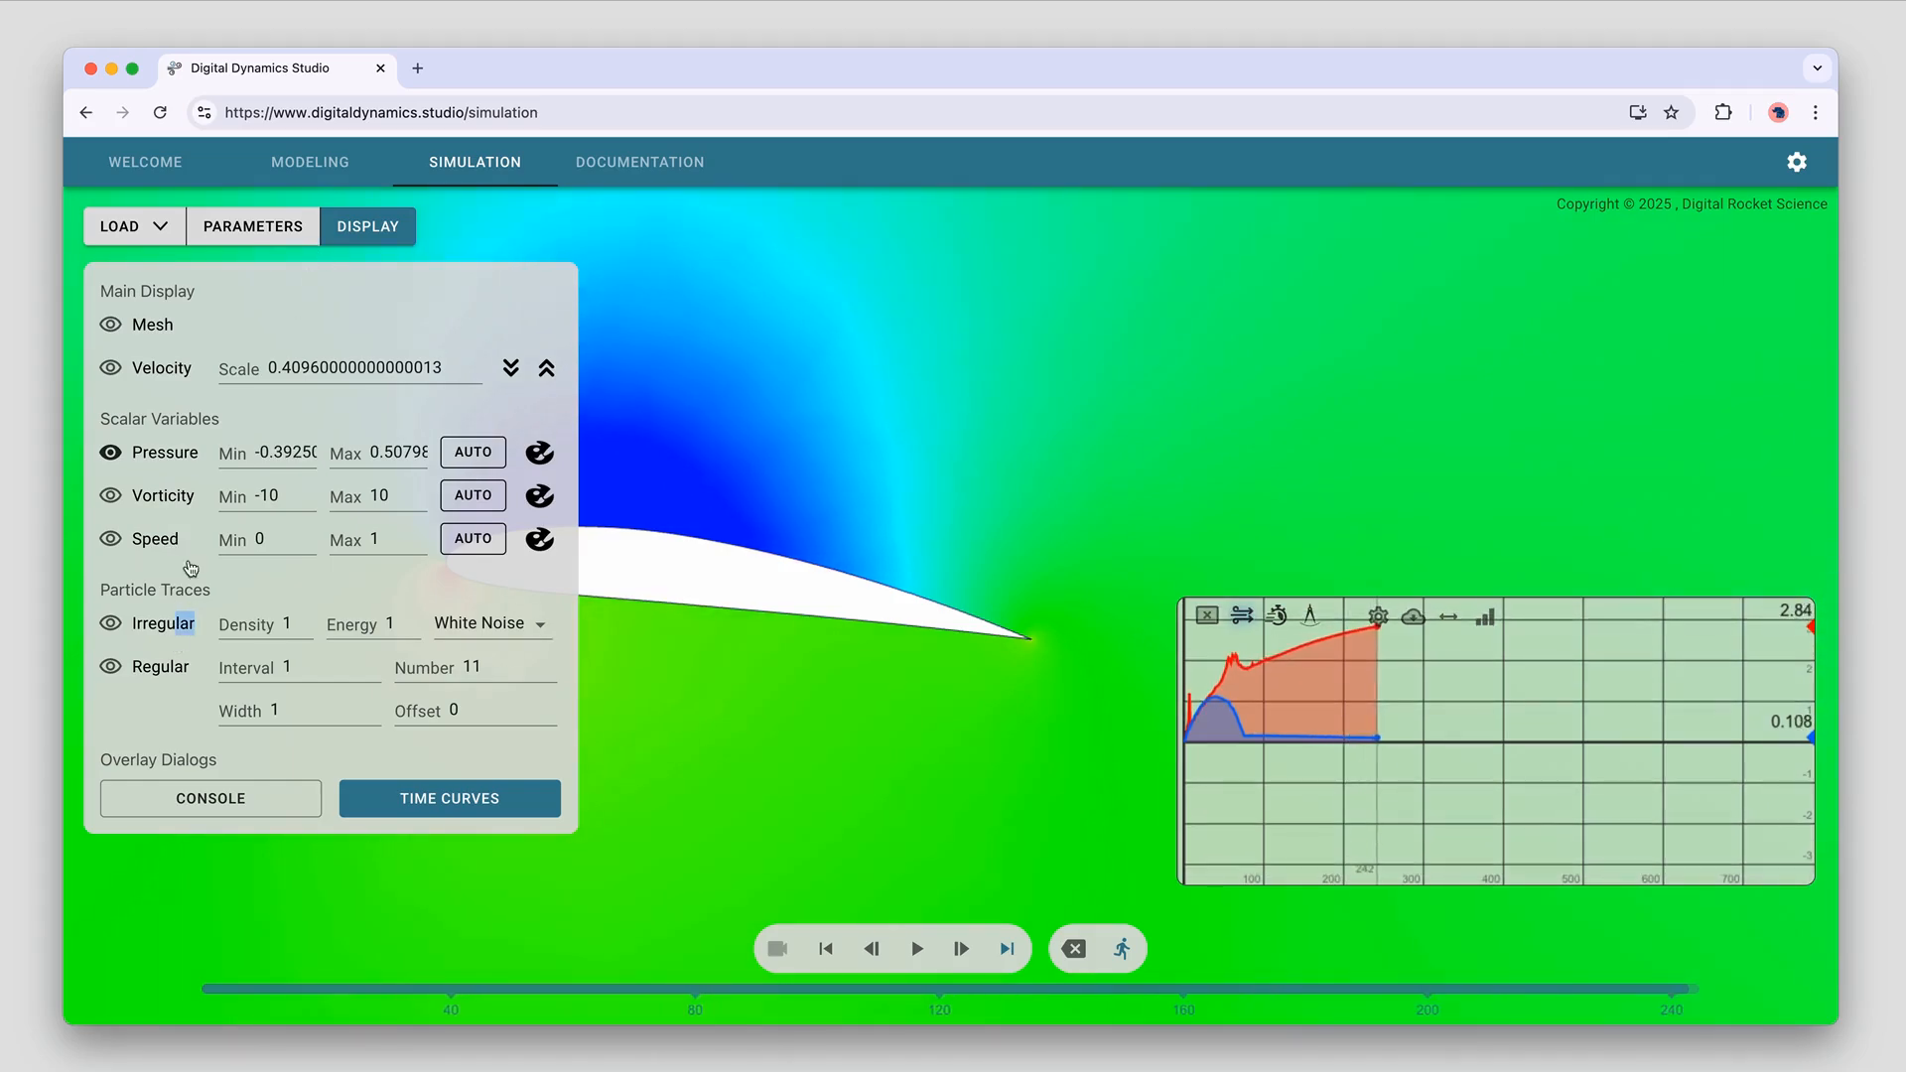
{"action": "left_click", "coordinate": [113, 625]}
{"action": "left_click", "coordinate": [360, 235]}
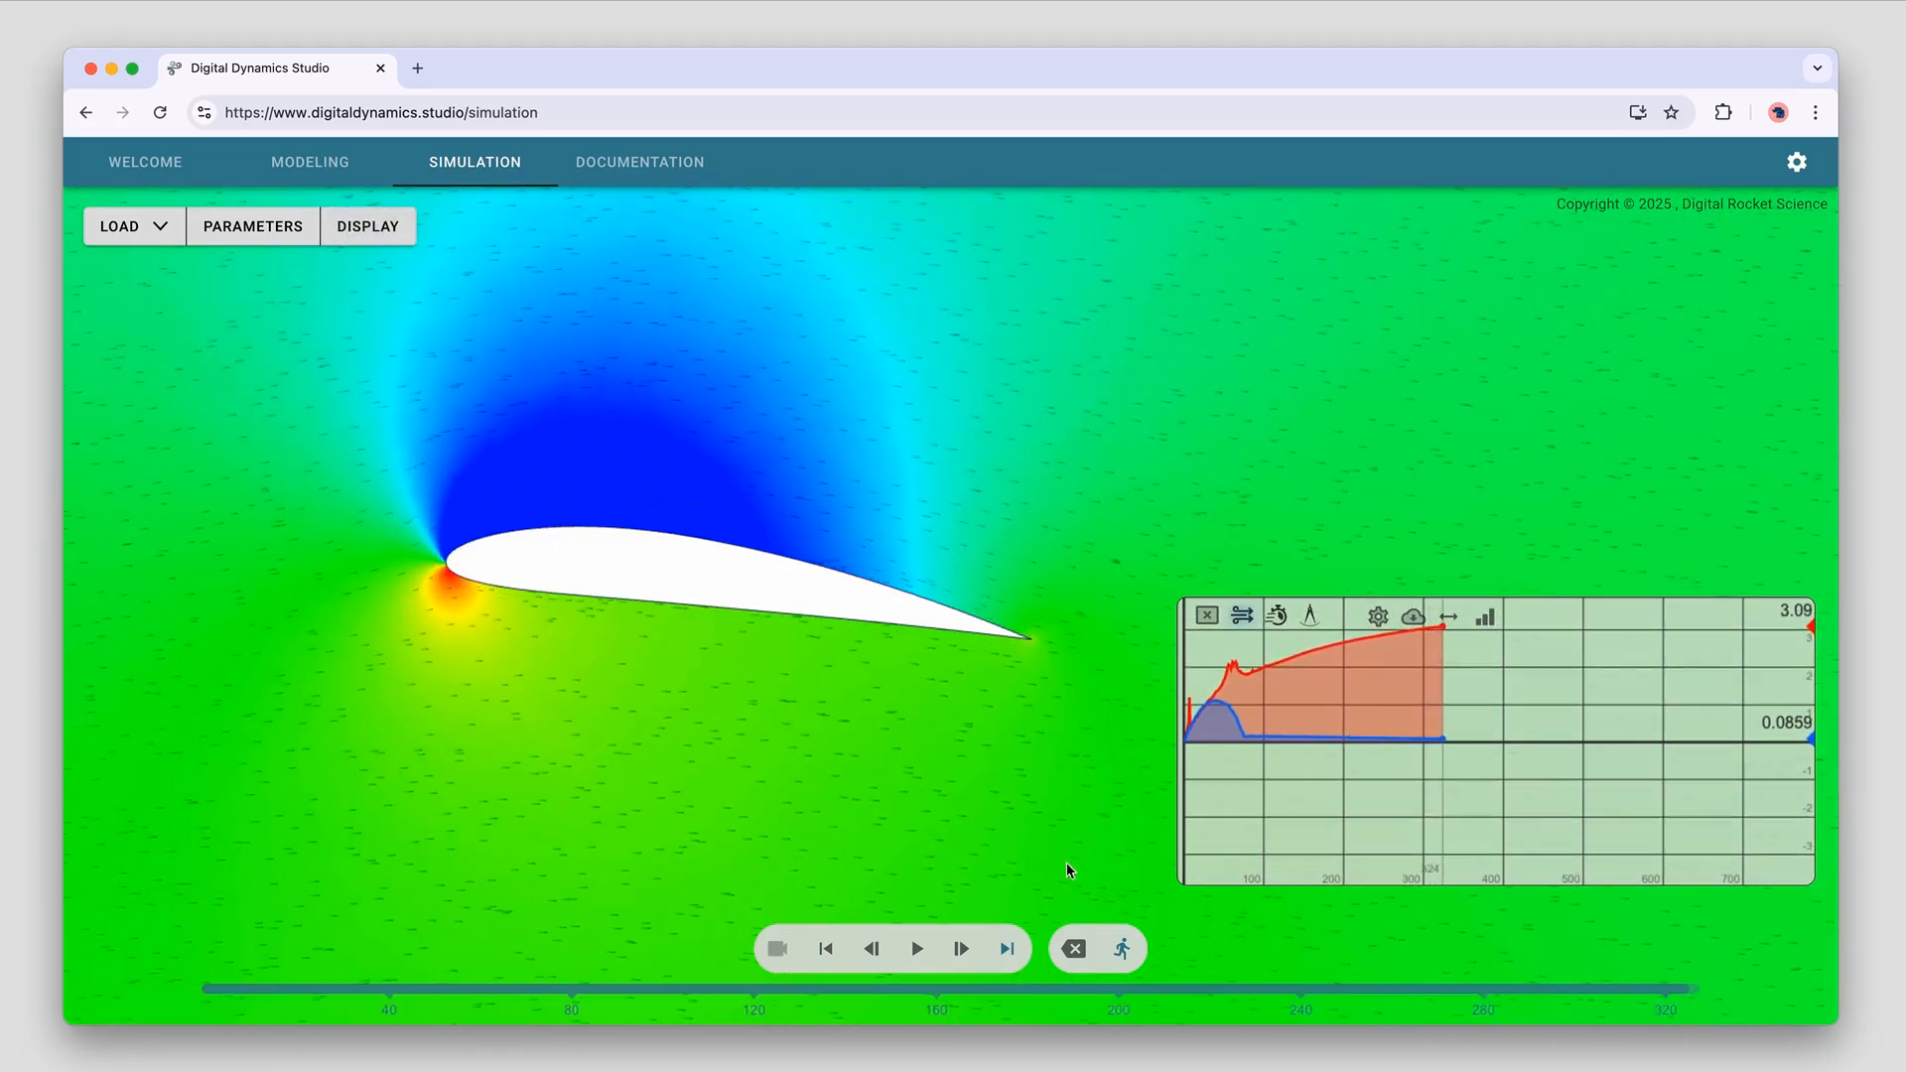
Auto-fit the pressure colour range and pause the running simulation
{"action": "left_click", "coordinate": [361, 224]}
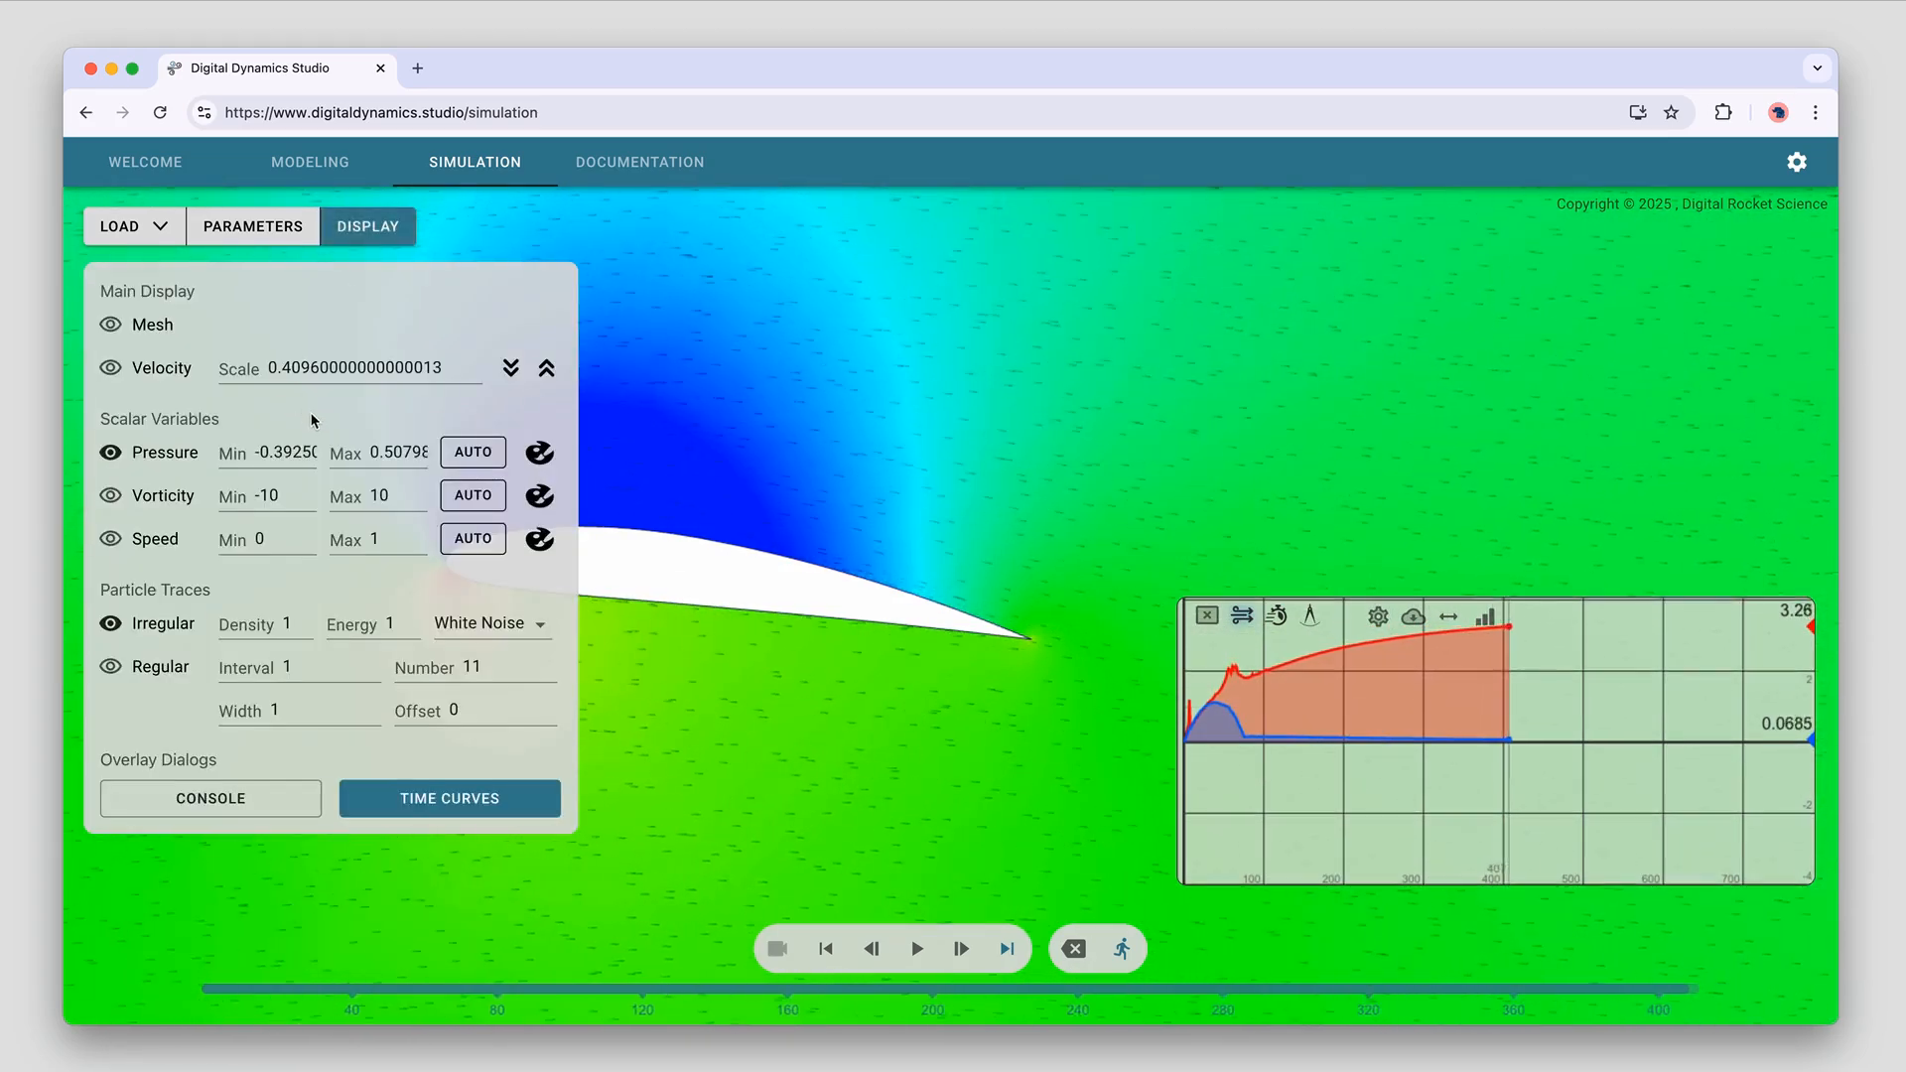
{"action": "left_click", "coordinate": [474, 453]}
{"action": "left_click", "coordinate": [398, 239]}
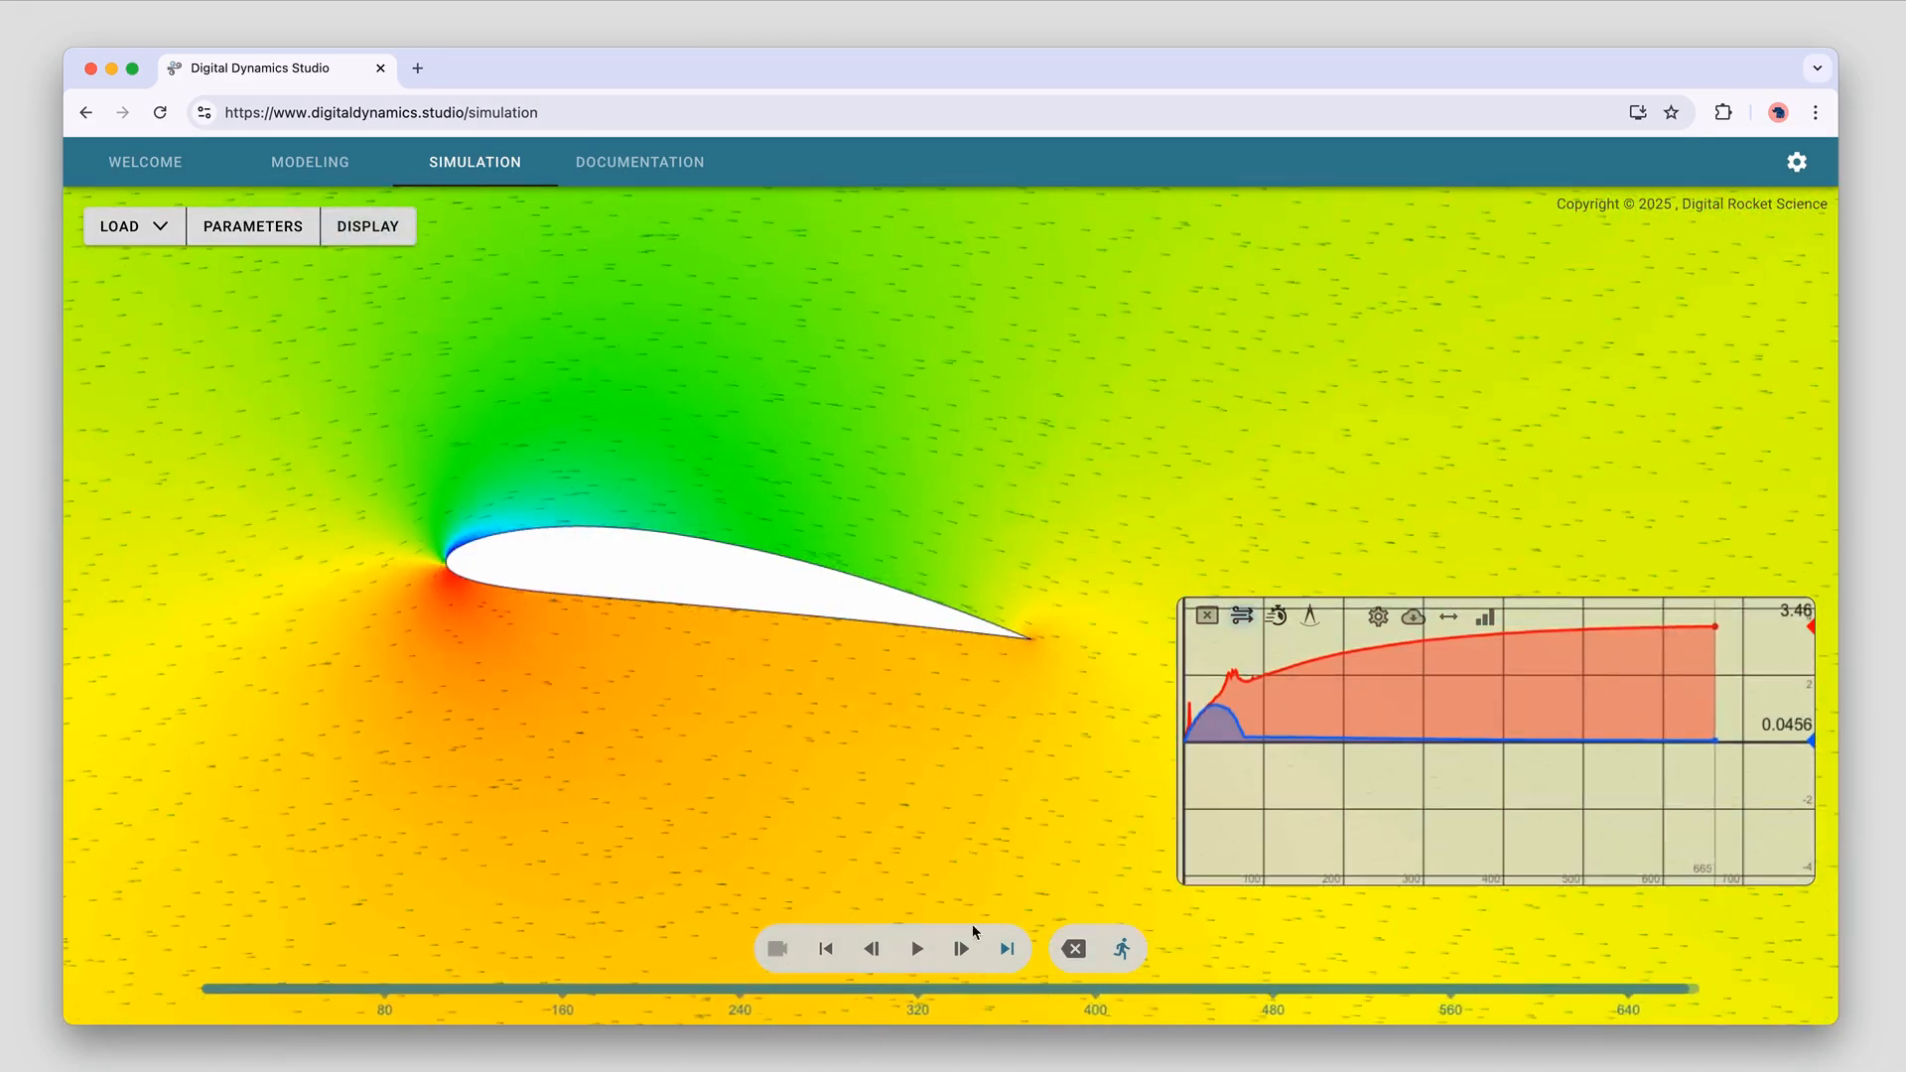
{"action": "left_click", "coordinate": [1130, 955]}
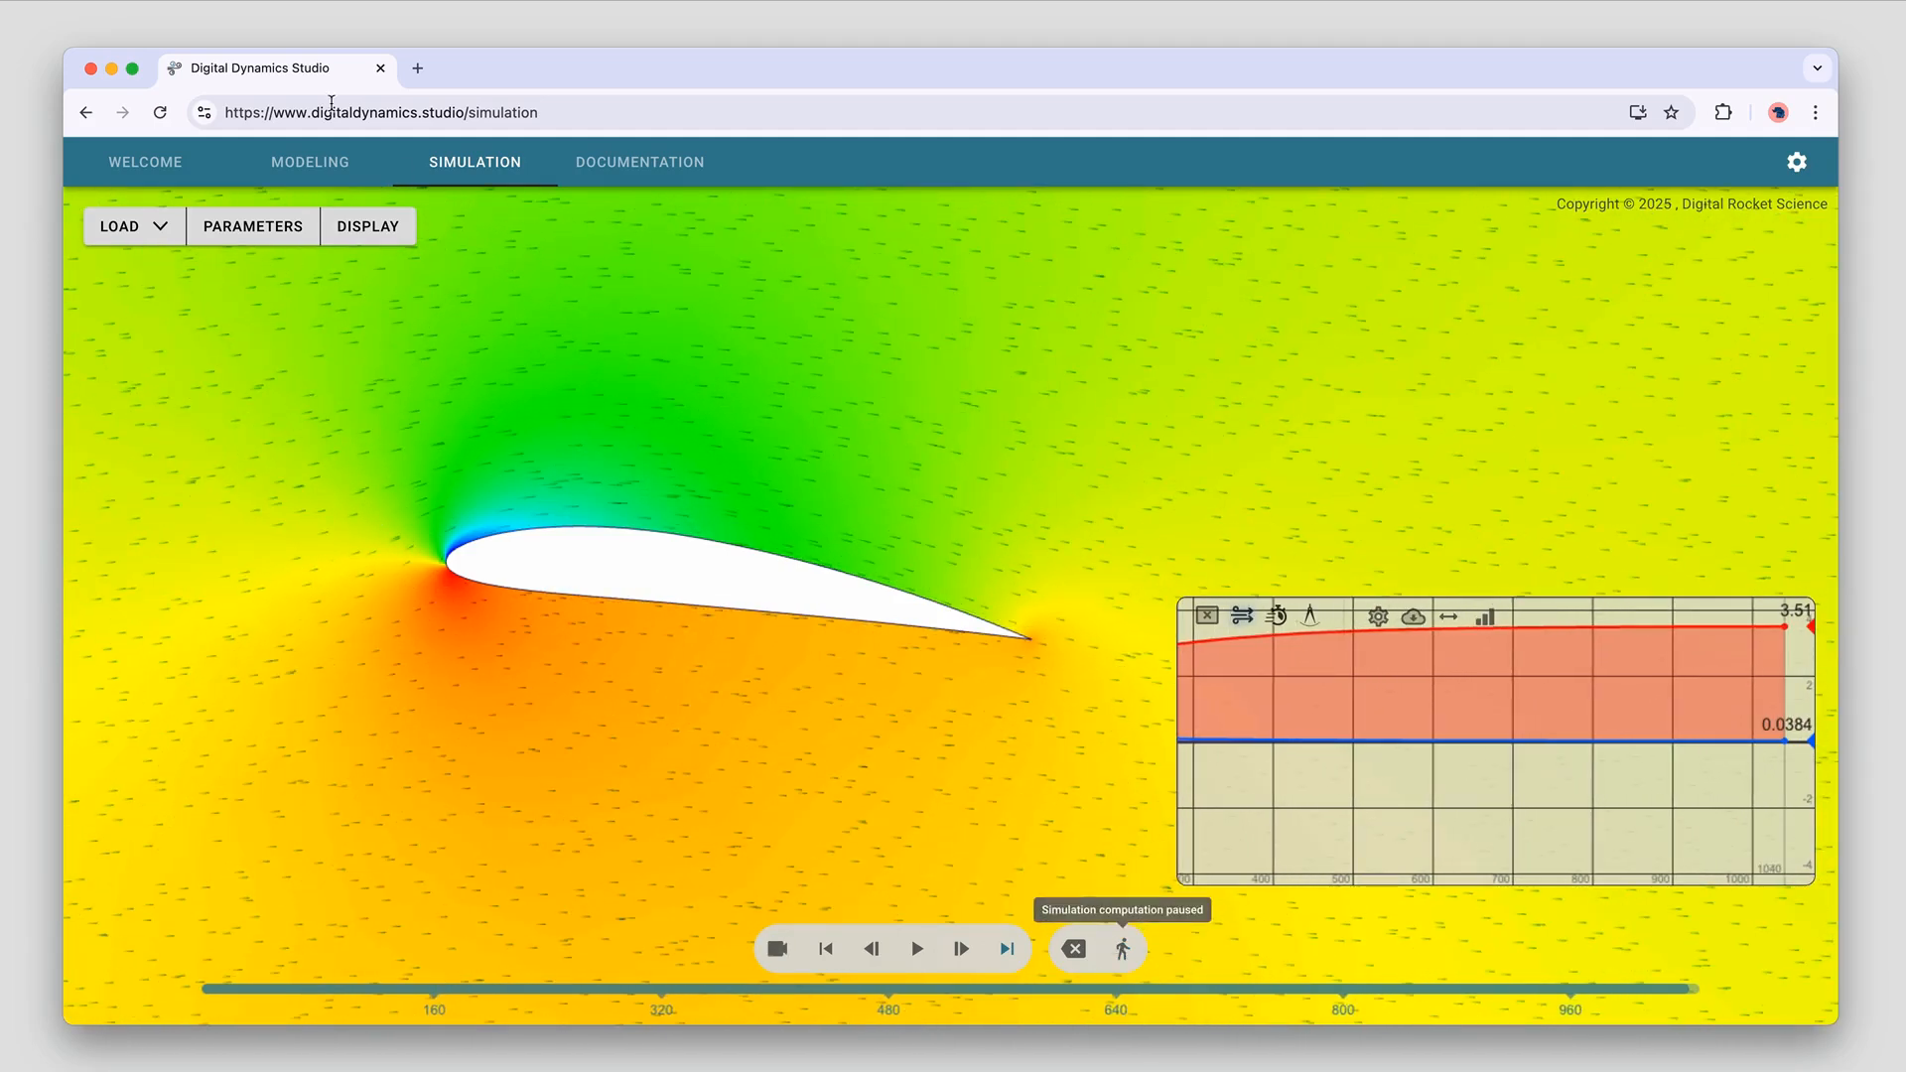
Set the pressure colour minimum to -1, then bring up the Governing Equations documentation
{"action": "left_click", "coordinate": [367, 226]}
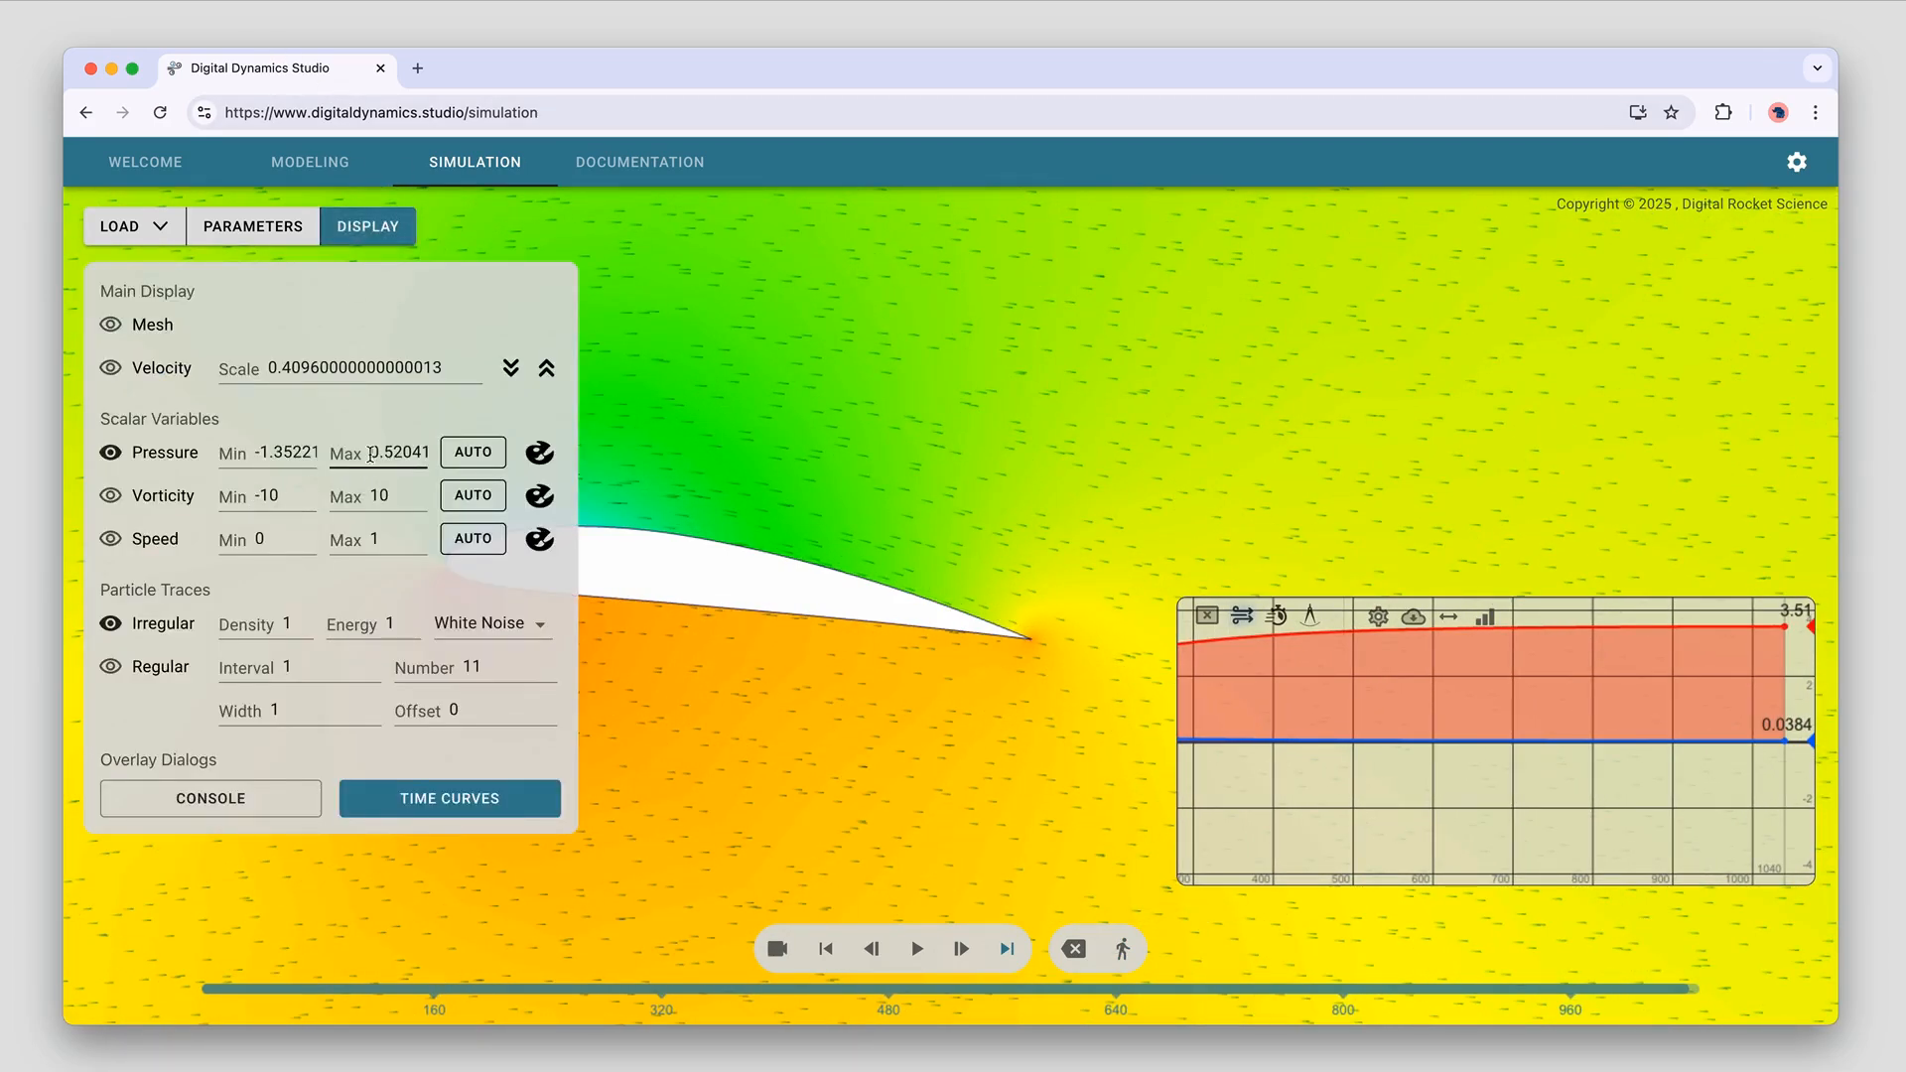
{"action": "left_click", "coordinate": [237, 467]}
{"action": "key", "text": "BackSpace"}
{"action": "key", "text": "BackSpace"}
{"action": "key", "text": "BackSpace"}
{"action": "key", "text": "BackSpace"}
{"action": "key", "text": "BackSpace"}
{"action": "key", "text": "BackSpace"}
{"action": "key", "text": "BackSpace"}
{"action": "key", "text": "BackSpace"}
{"action": "key", "text": "BackSpace"}
{"action": "key", "text": "BackSpace"}
{"action": "key", "text": "BackSpace"}
{"action": "key", "text": "BackSpace"}
{"action": "key", "text": "BackSpace"}
{"action": "key", "text": "BackSpace"}
{"action": "key", "text": "BackSpace"}
{"action": "key", "text": "BackSpace"}
{"action": "key", "text": "BackSpace"}
{"action": "key", "text": "BackSpace"}
{"action": "key", "text": "BackSpace"}
{"action": "key", "text": "BackSpace"}
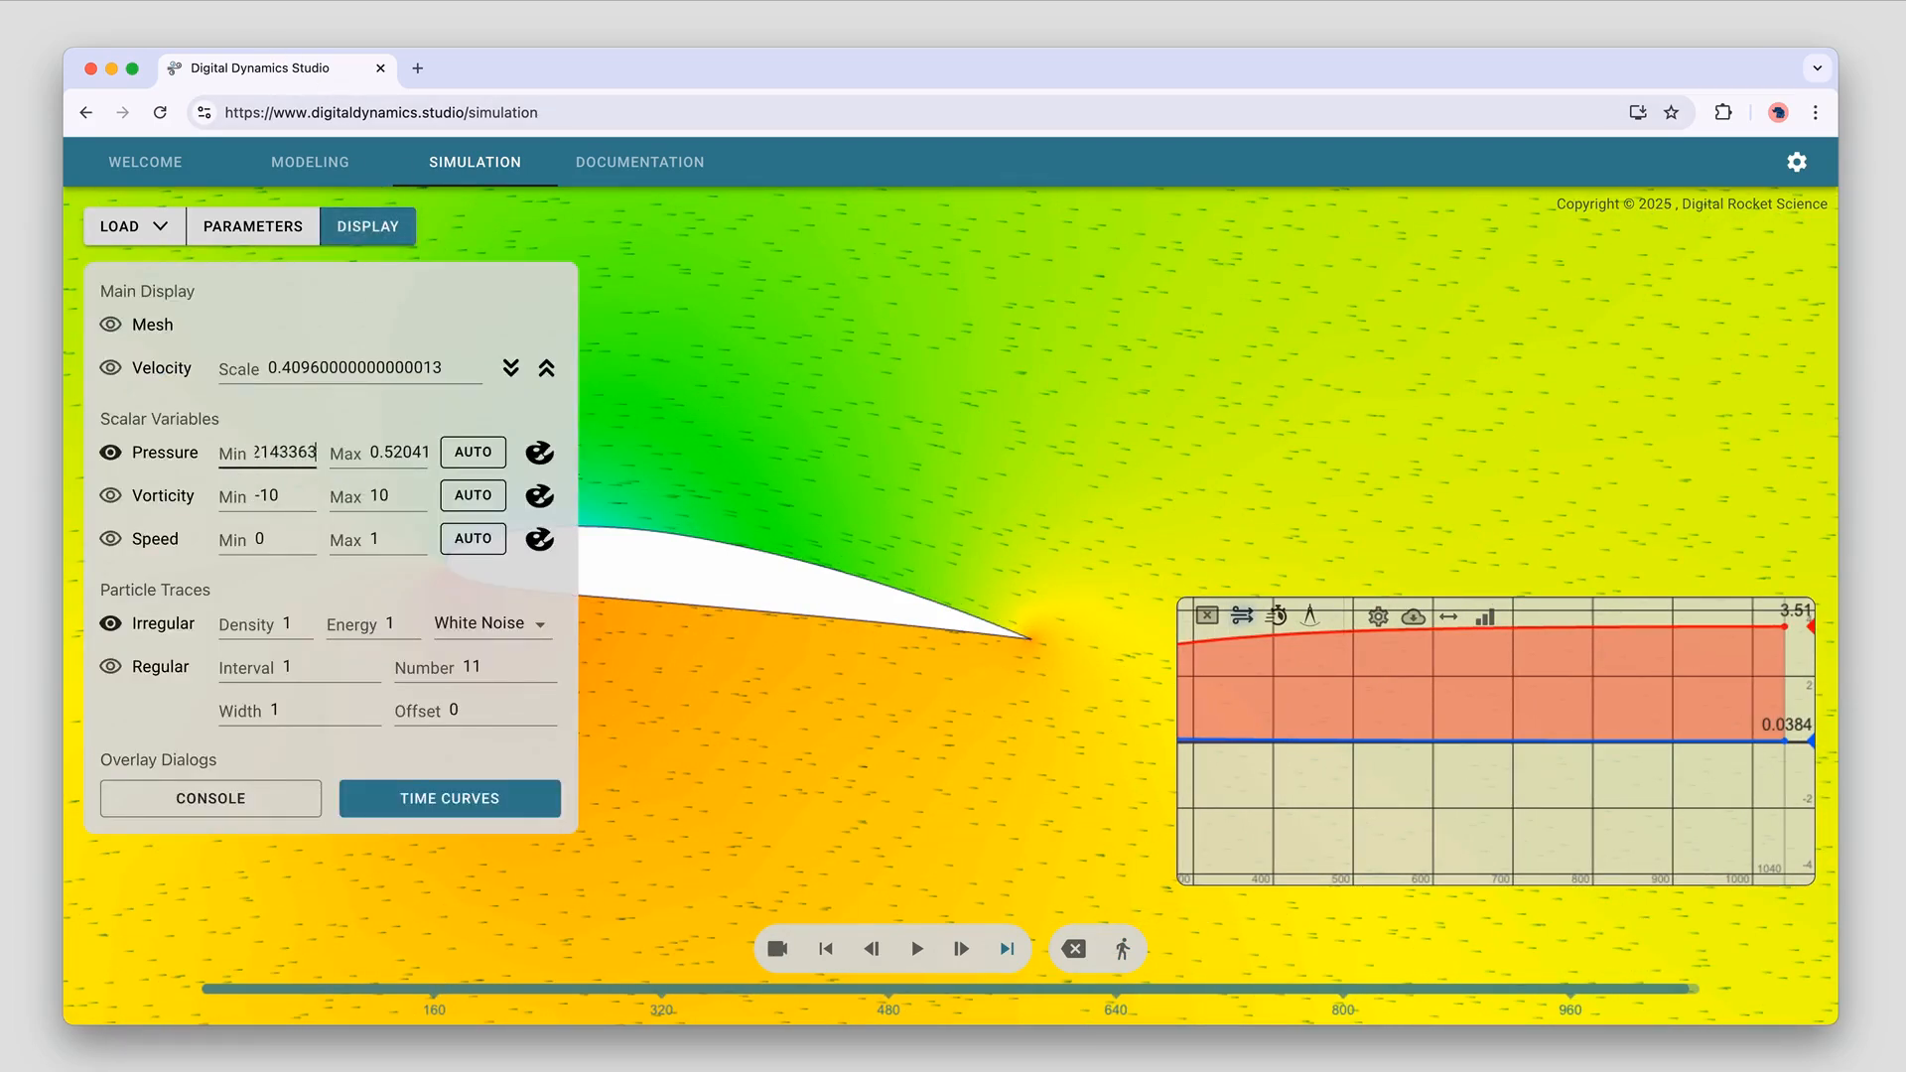
{"action": "key", "text": "Return"}
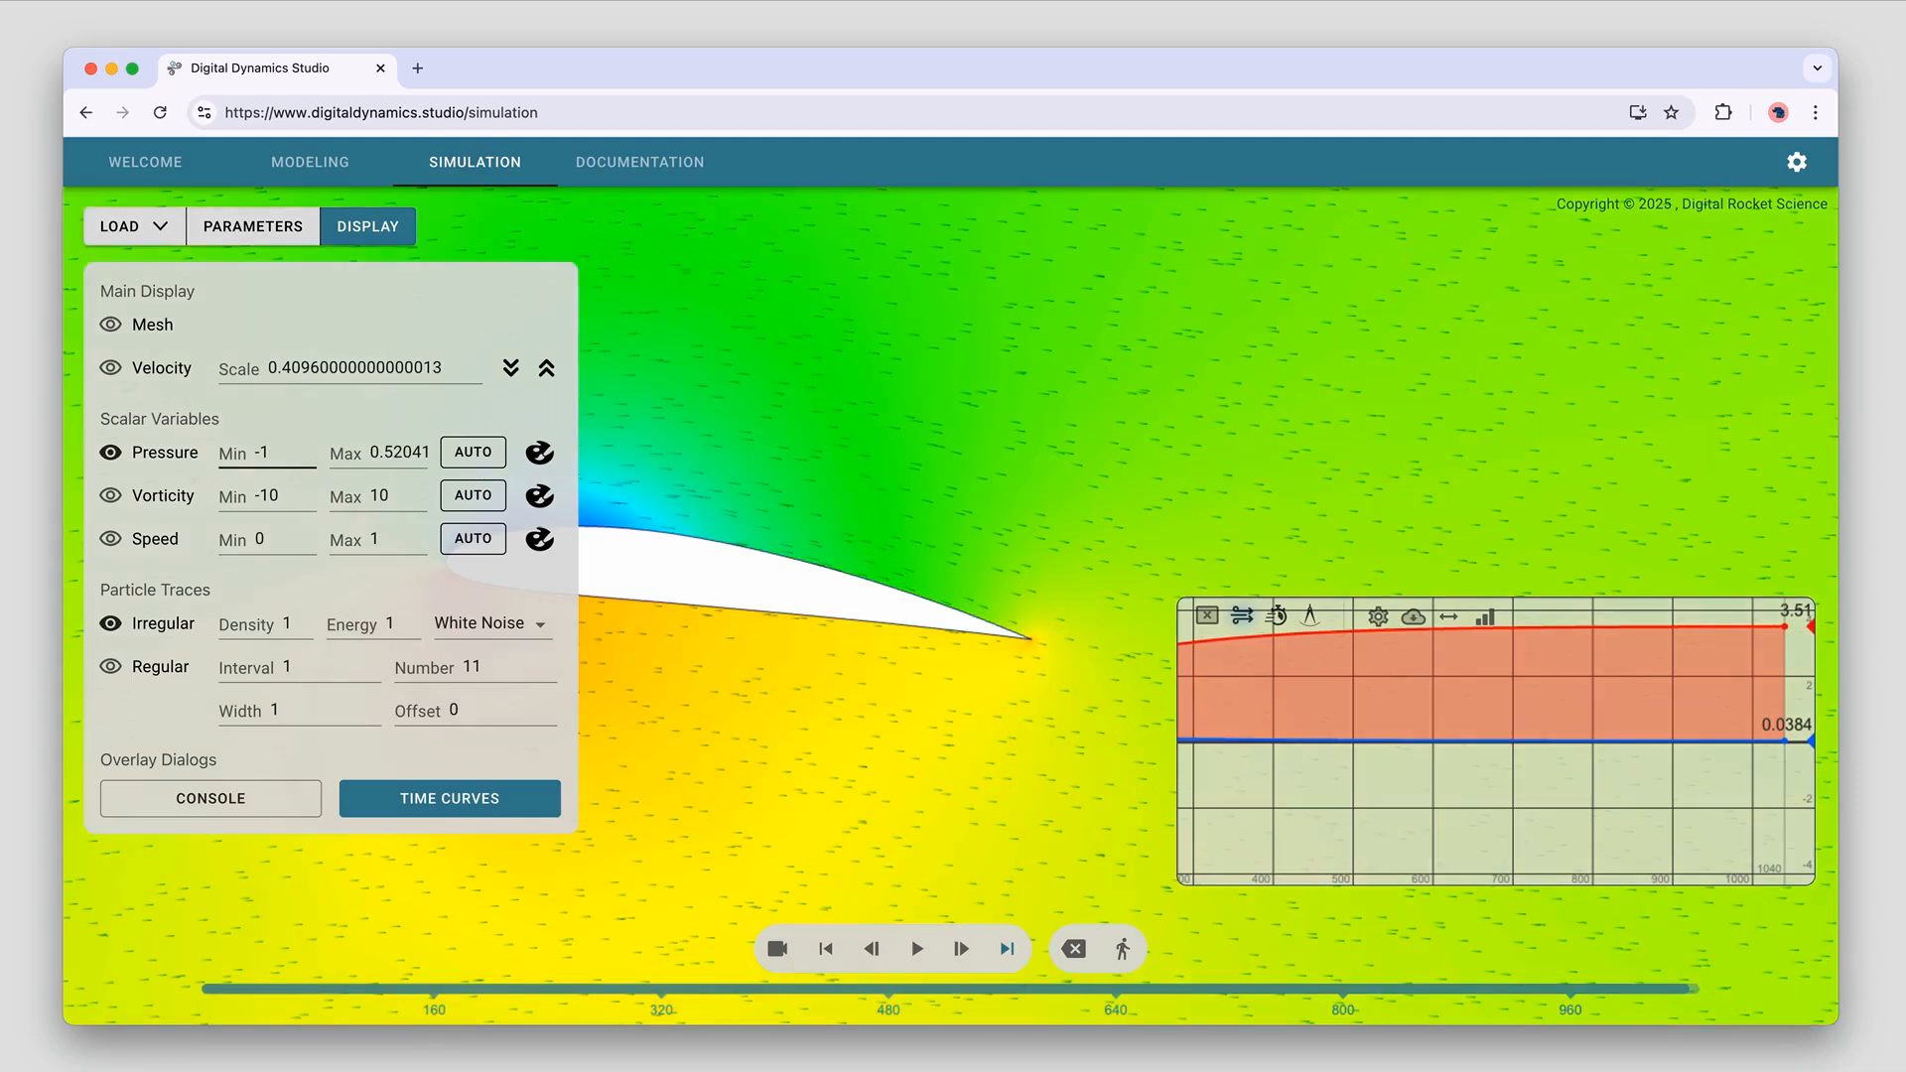
{"action": "left_click", "coordinate": [356, 226]}
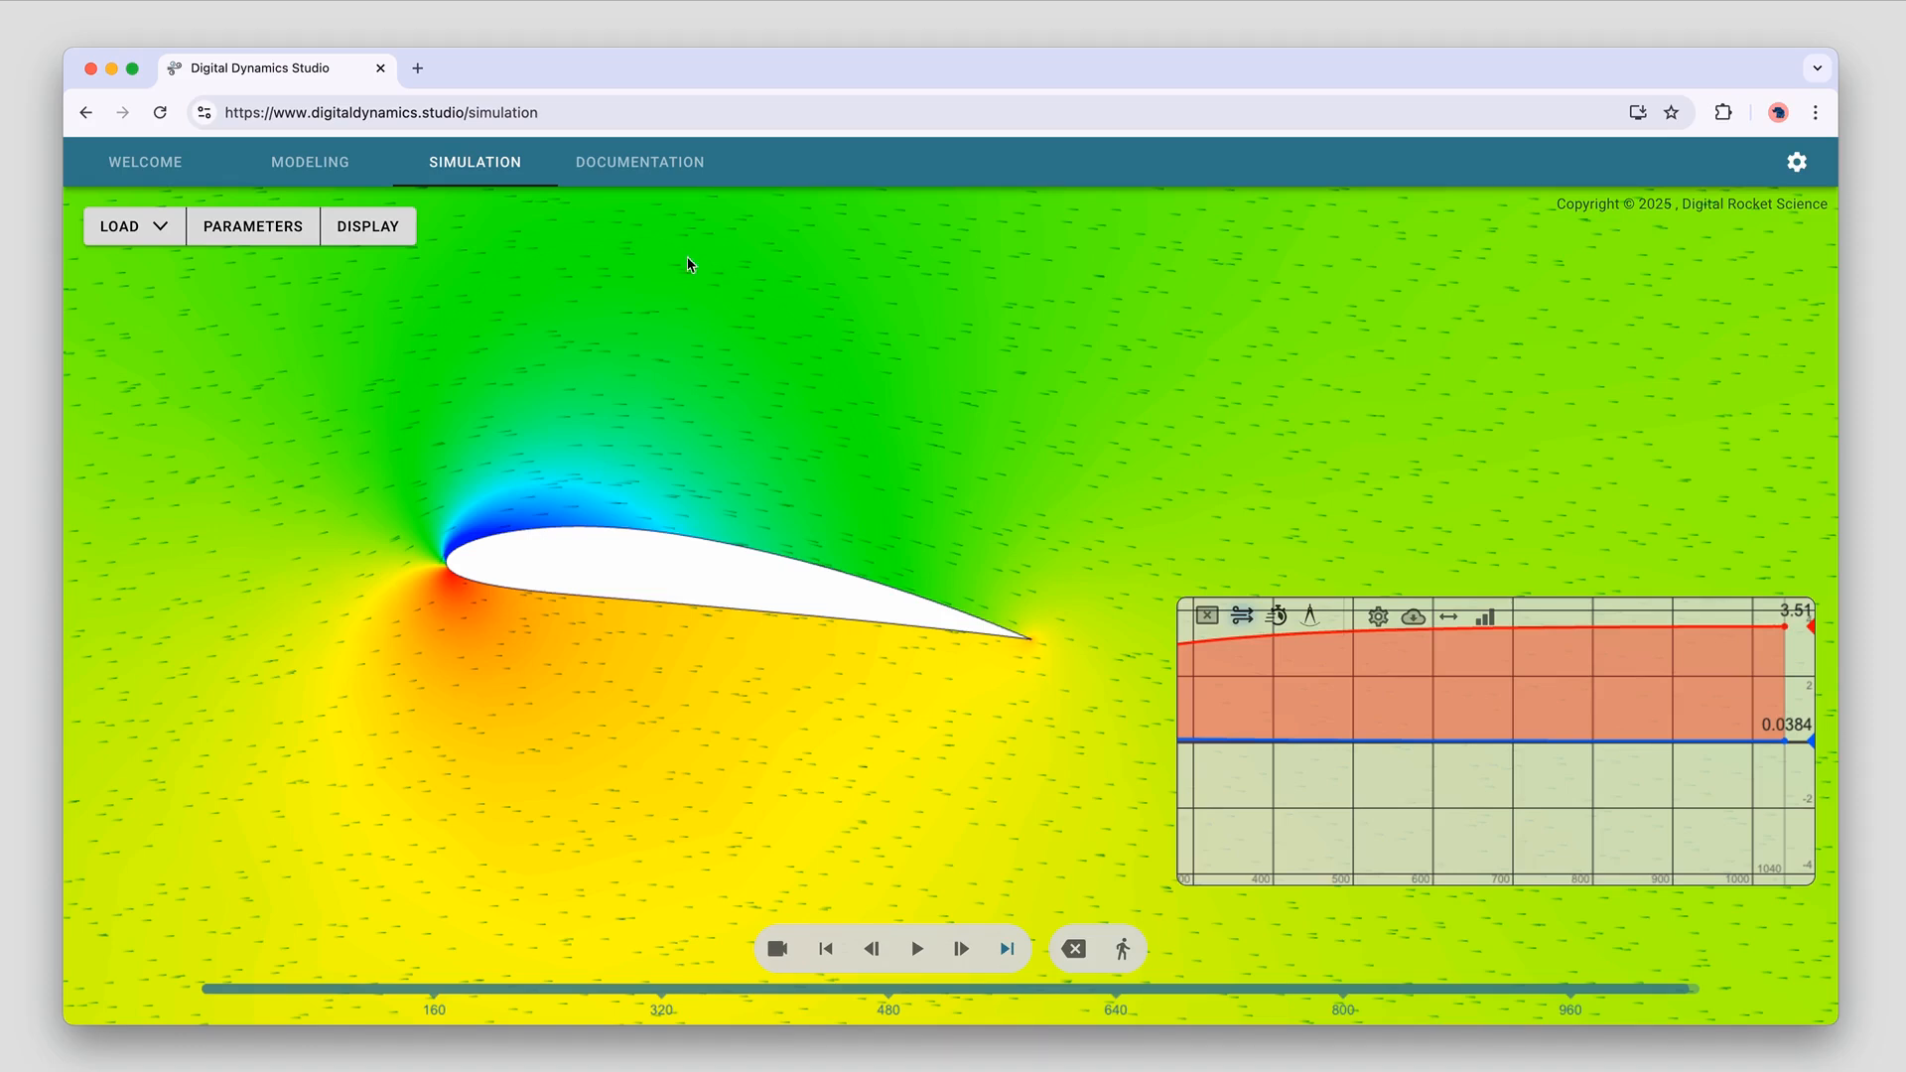
{"action": "left_click", "coordinate": [626, 174]}
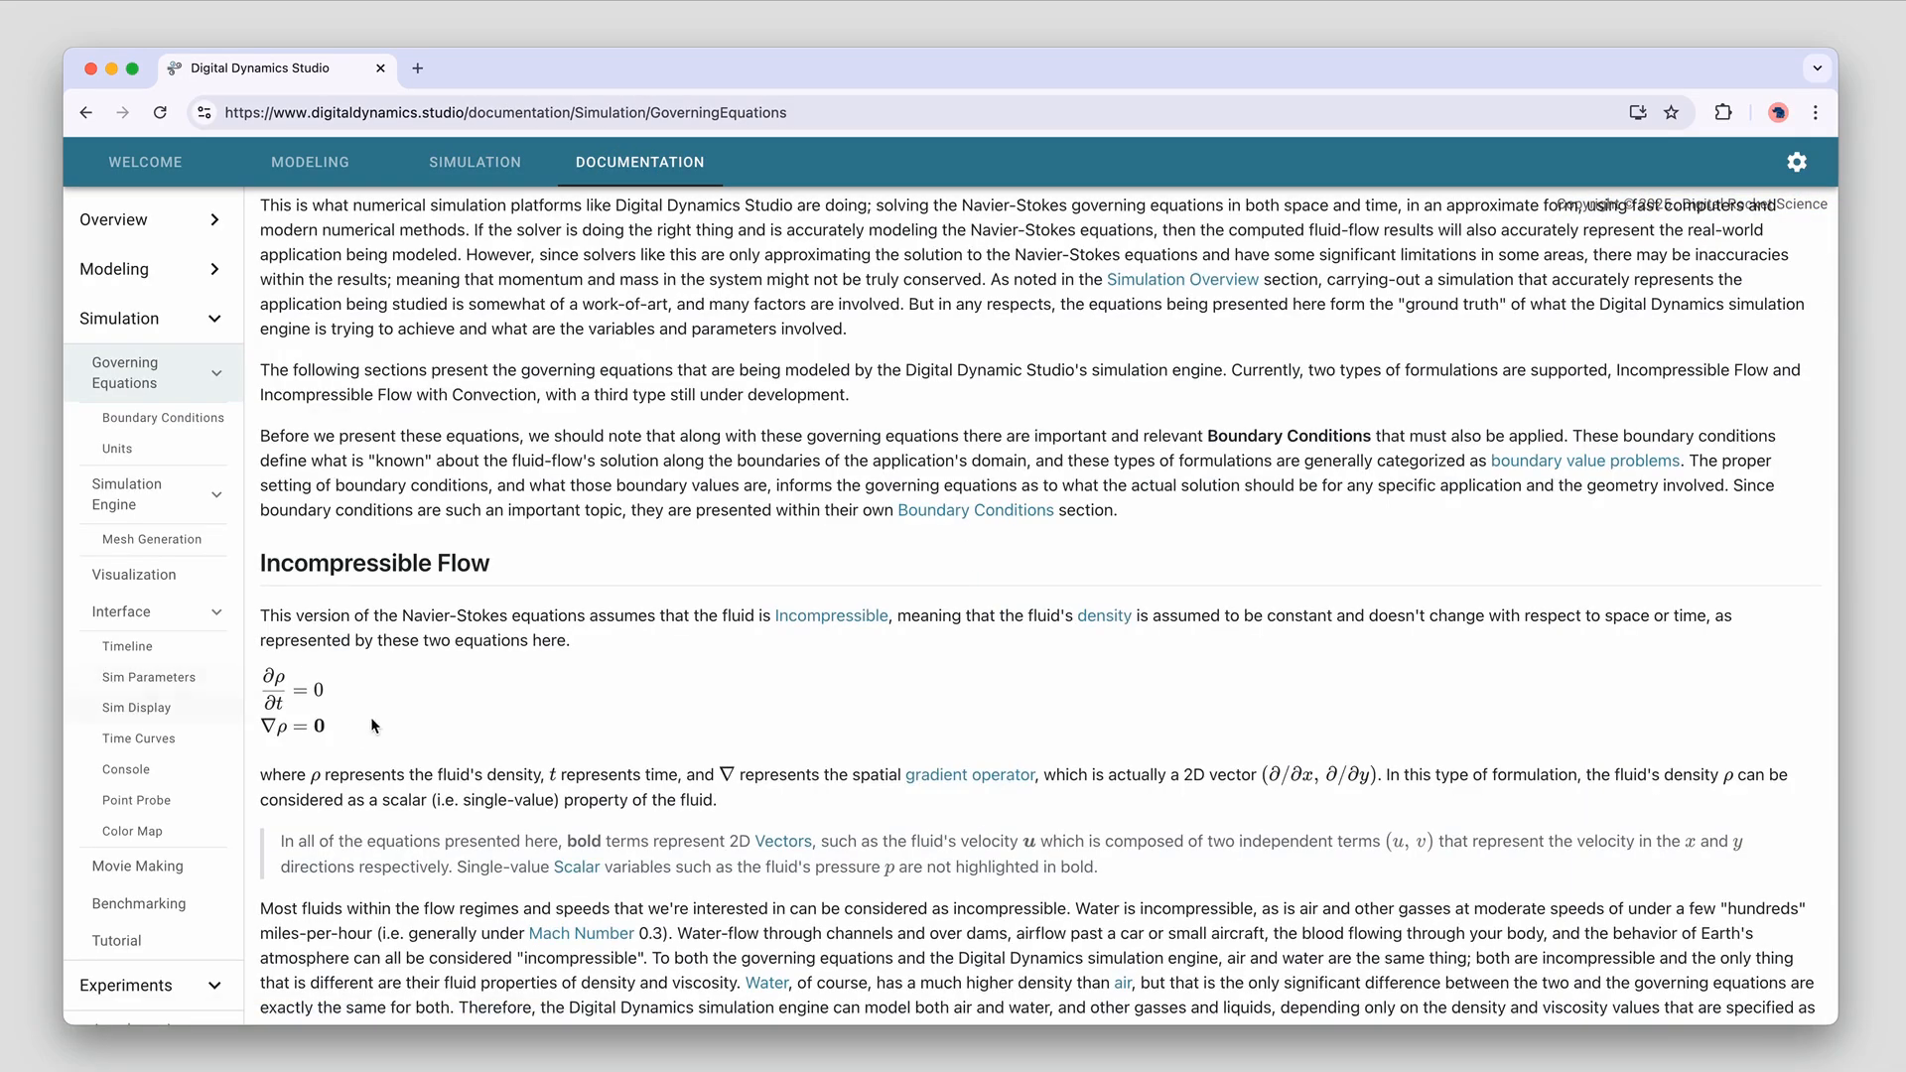
Scroll the Governing Equations page down to Lift and Drag Coefficients, then return to Simulation
{"action": "scroll", "coordinate": [539, 874], "scroll_direction": "down", "scroll_amount": 20}
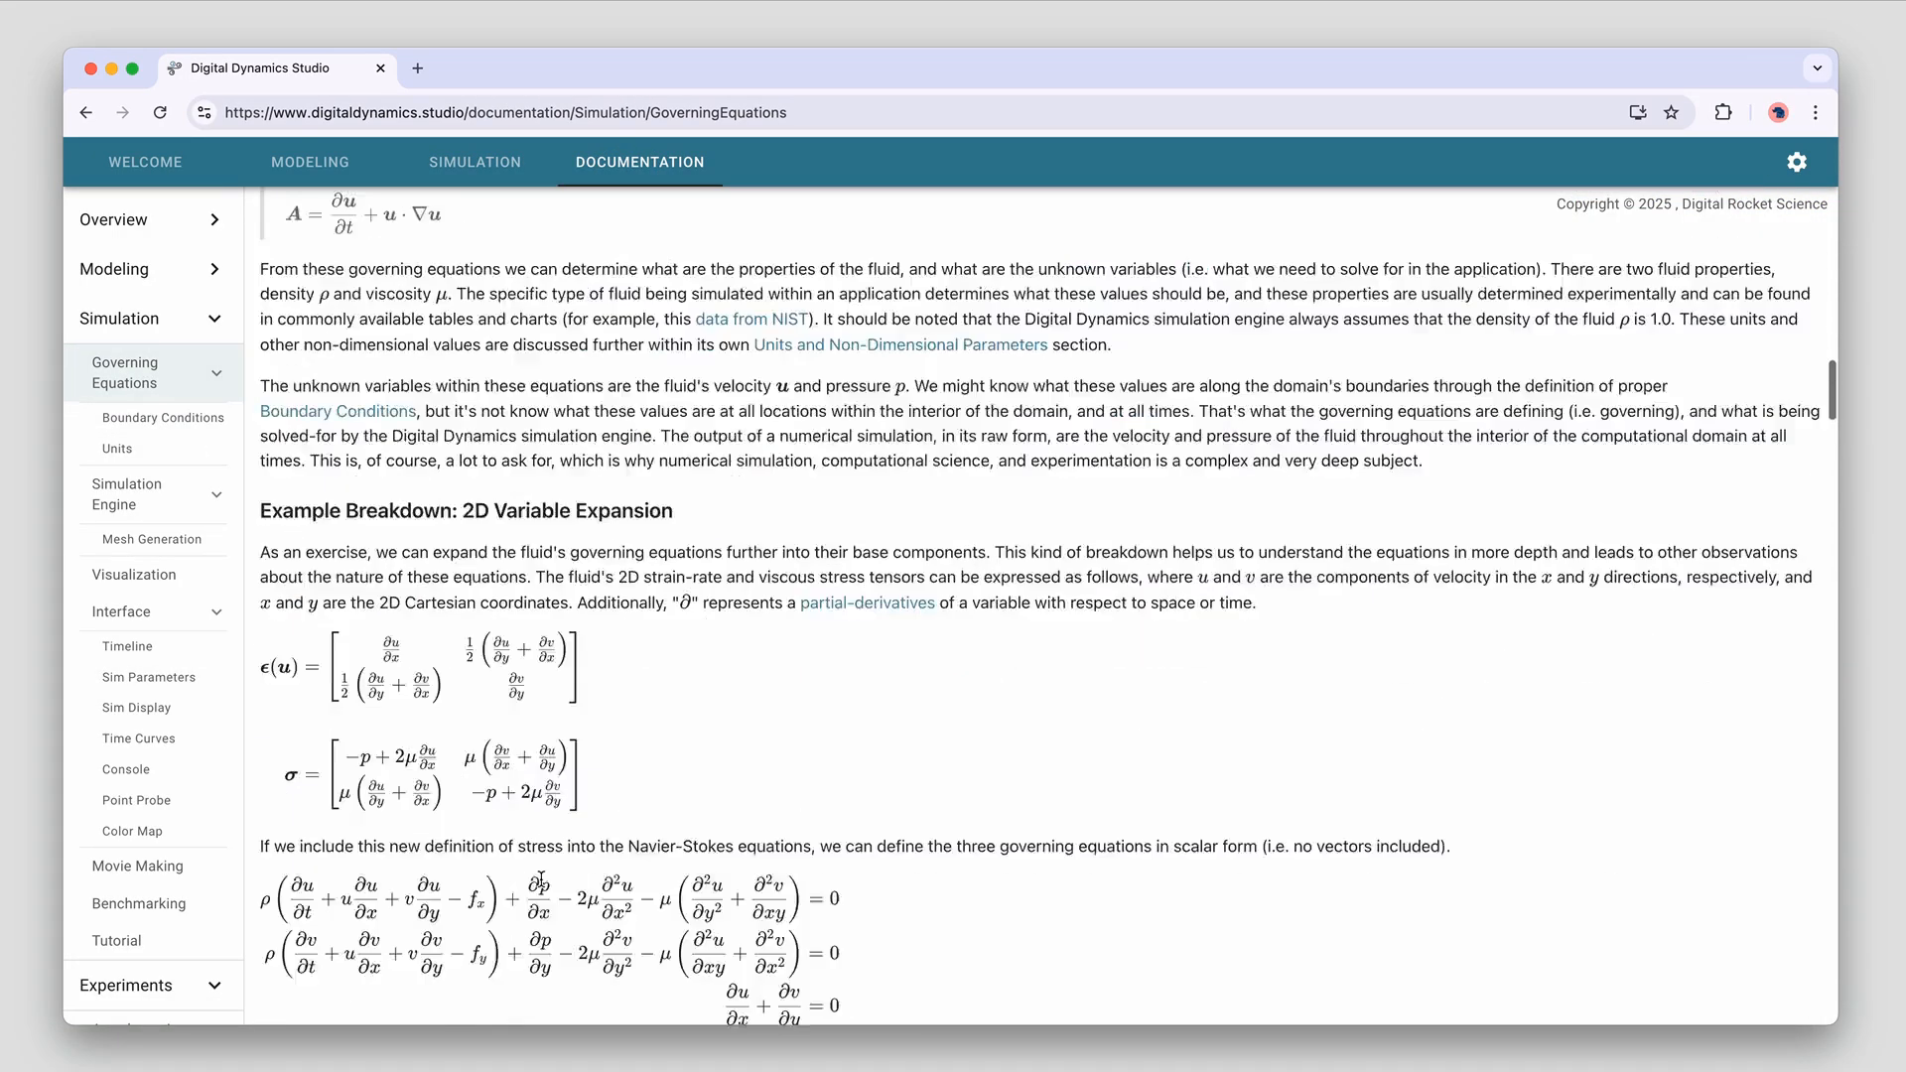
{"action": "scroll", "coordinate": [539, 889], "scroll_direction": "down", "scroll_amount": 20}
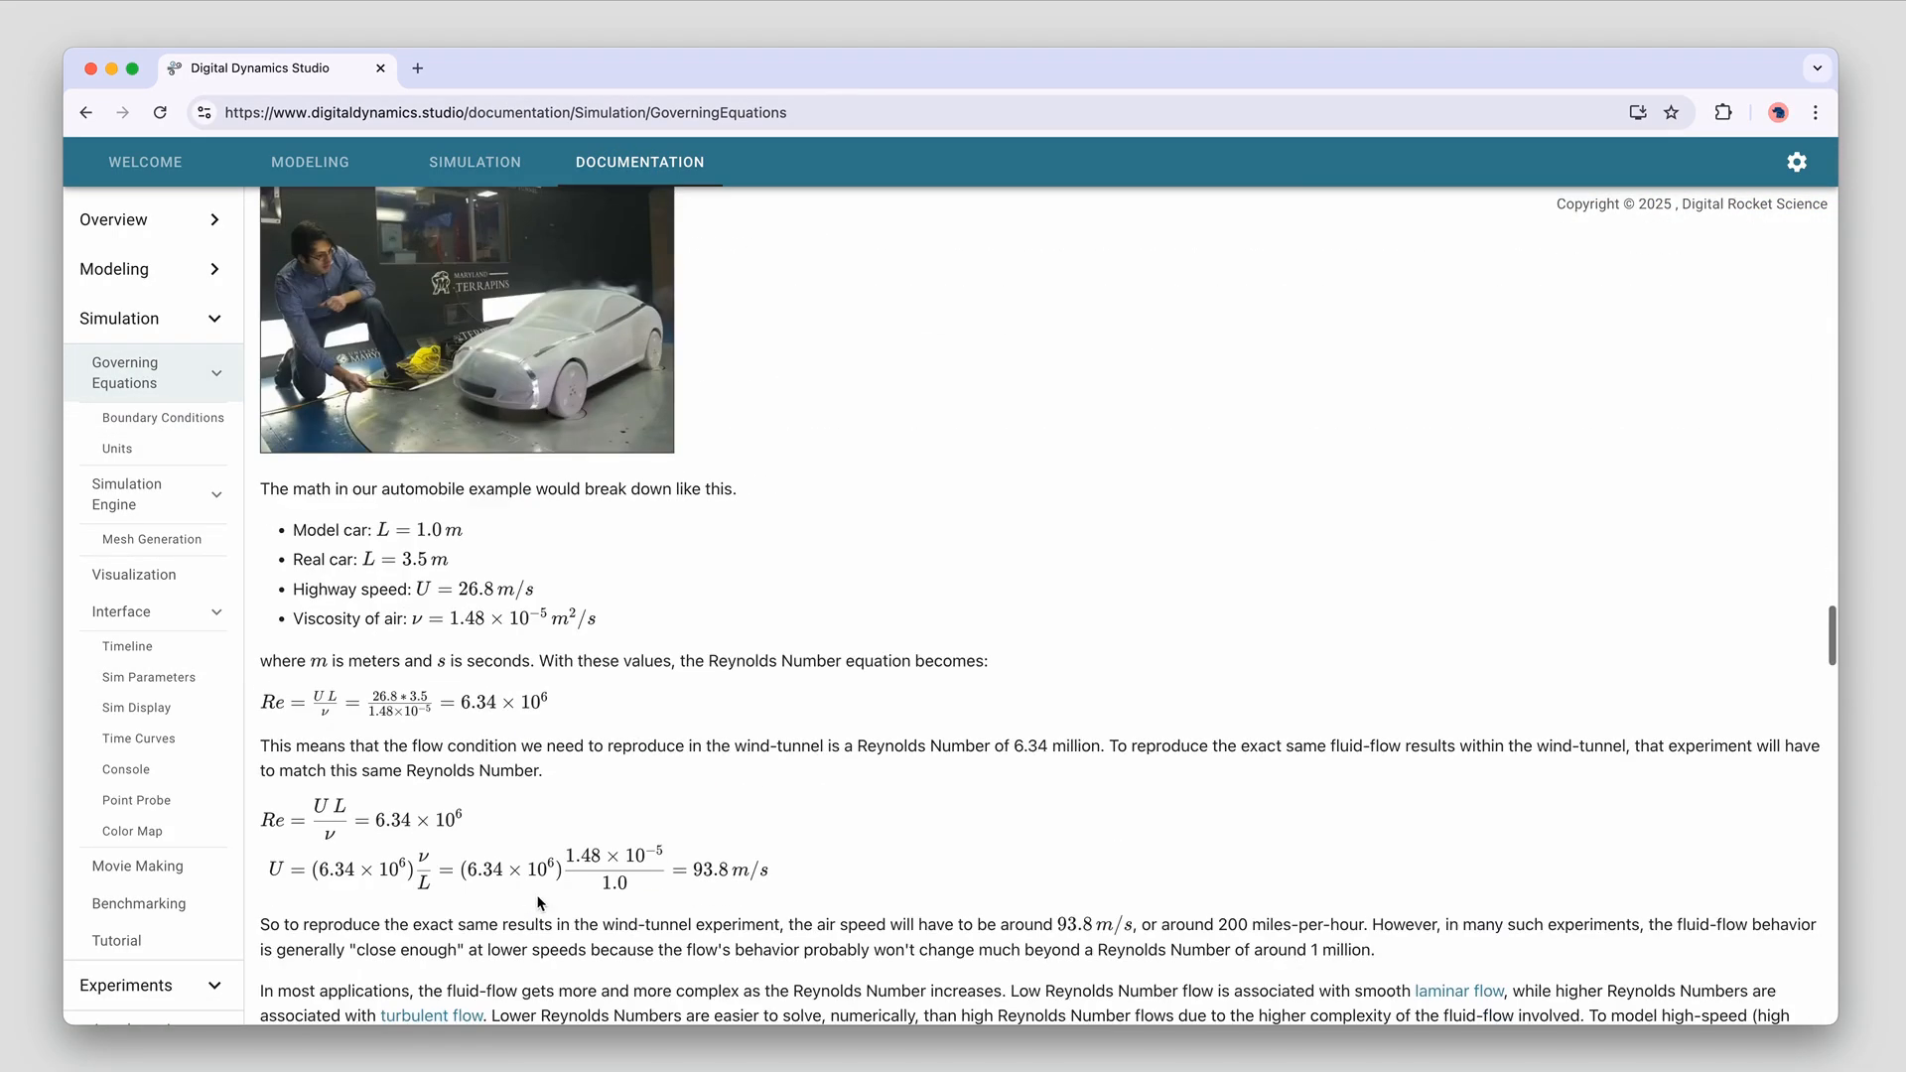
{"action": "scroll", "coordinate": [523, 882], "scroll_direction": "down", "scroll_amount": 6}
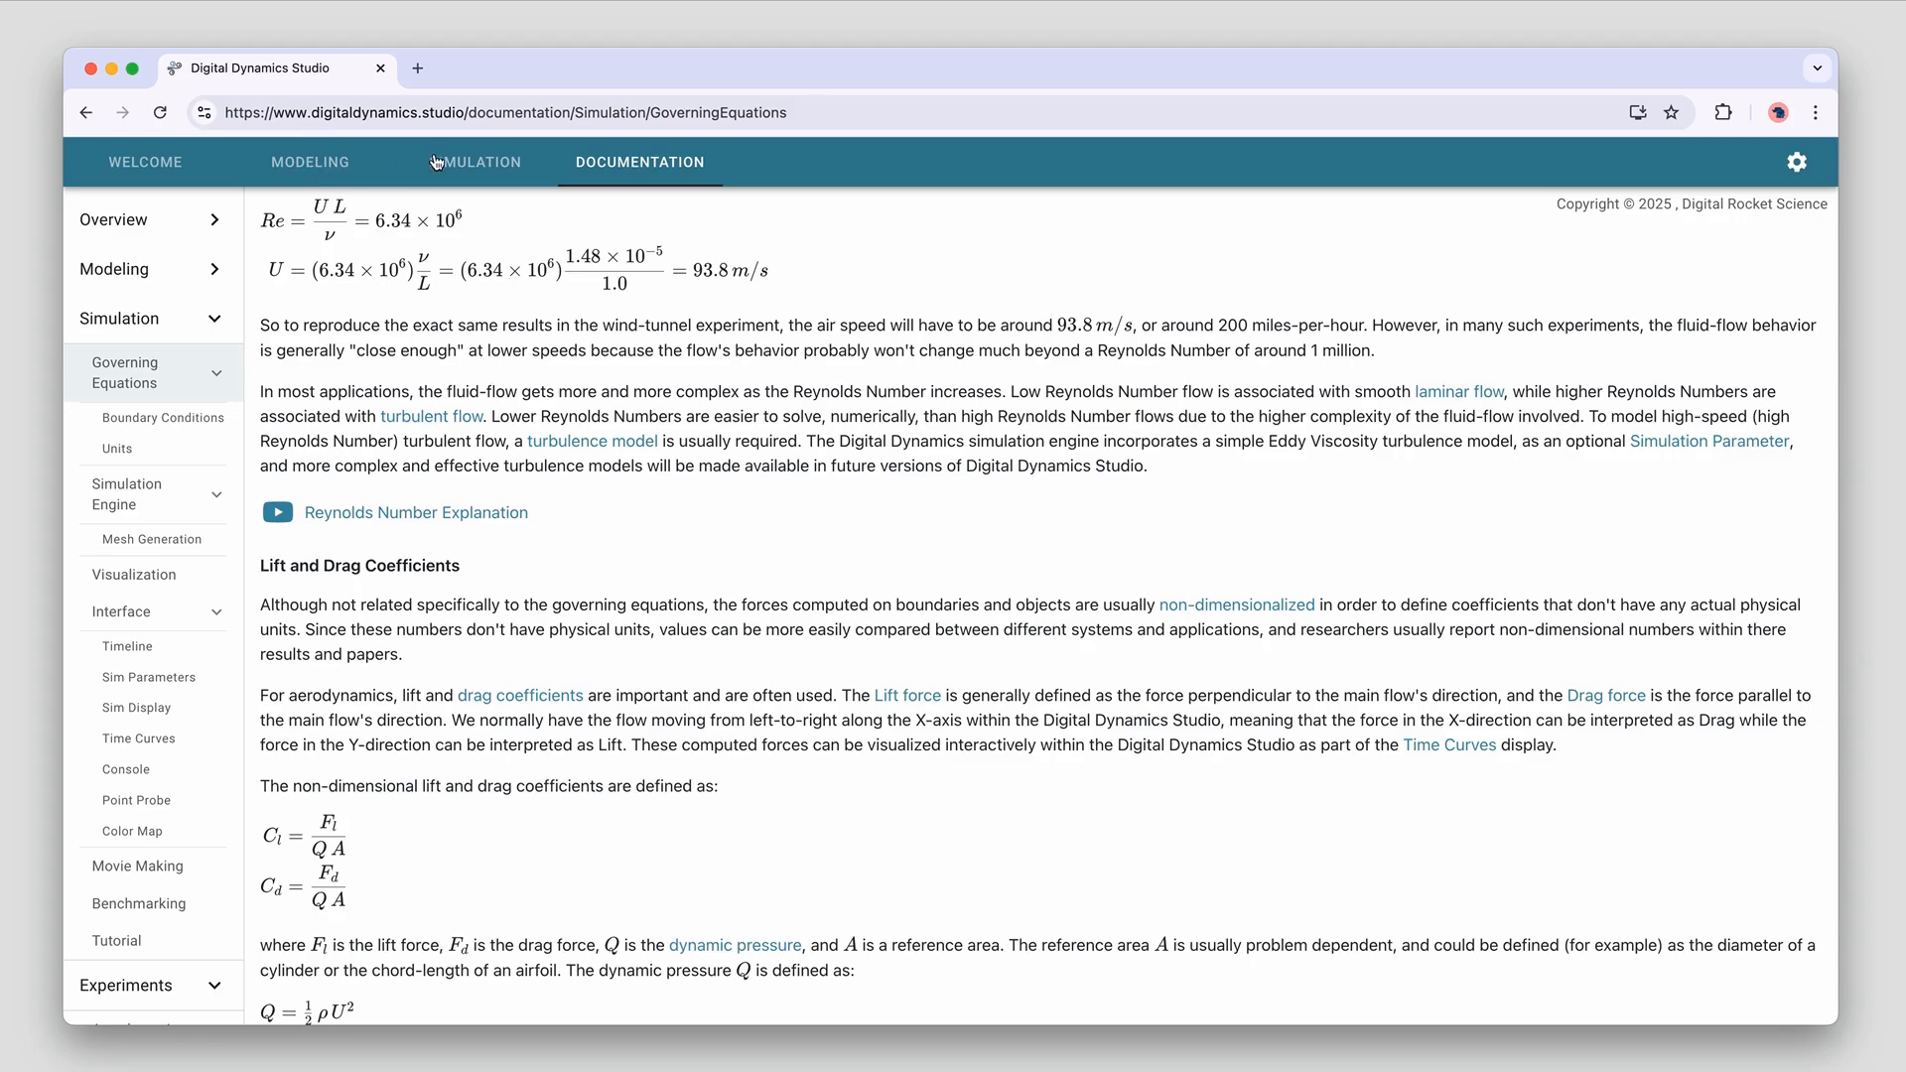
{"action": "left_click", "coordinate": [469, 159]}
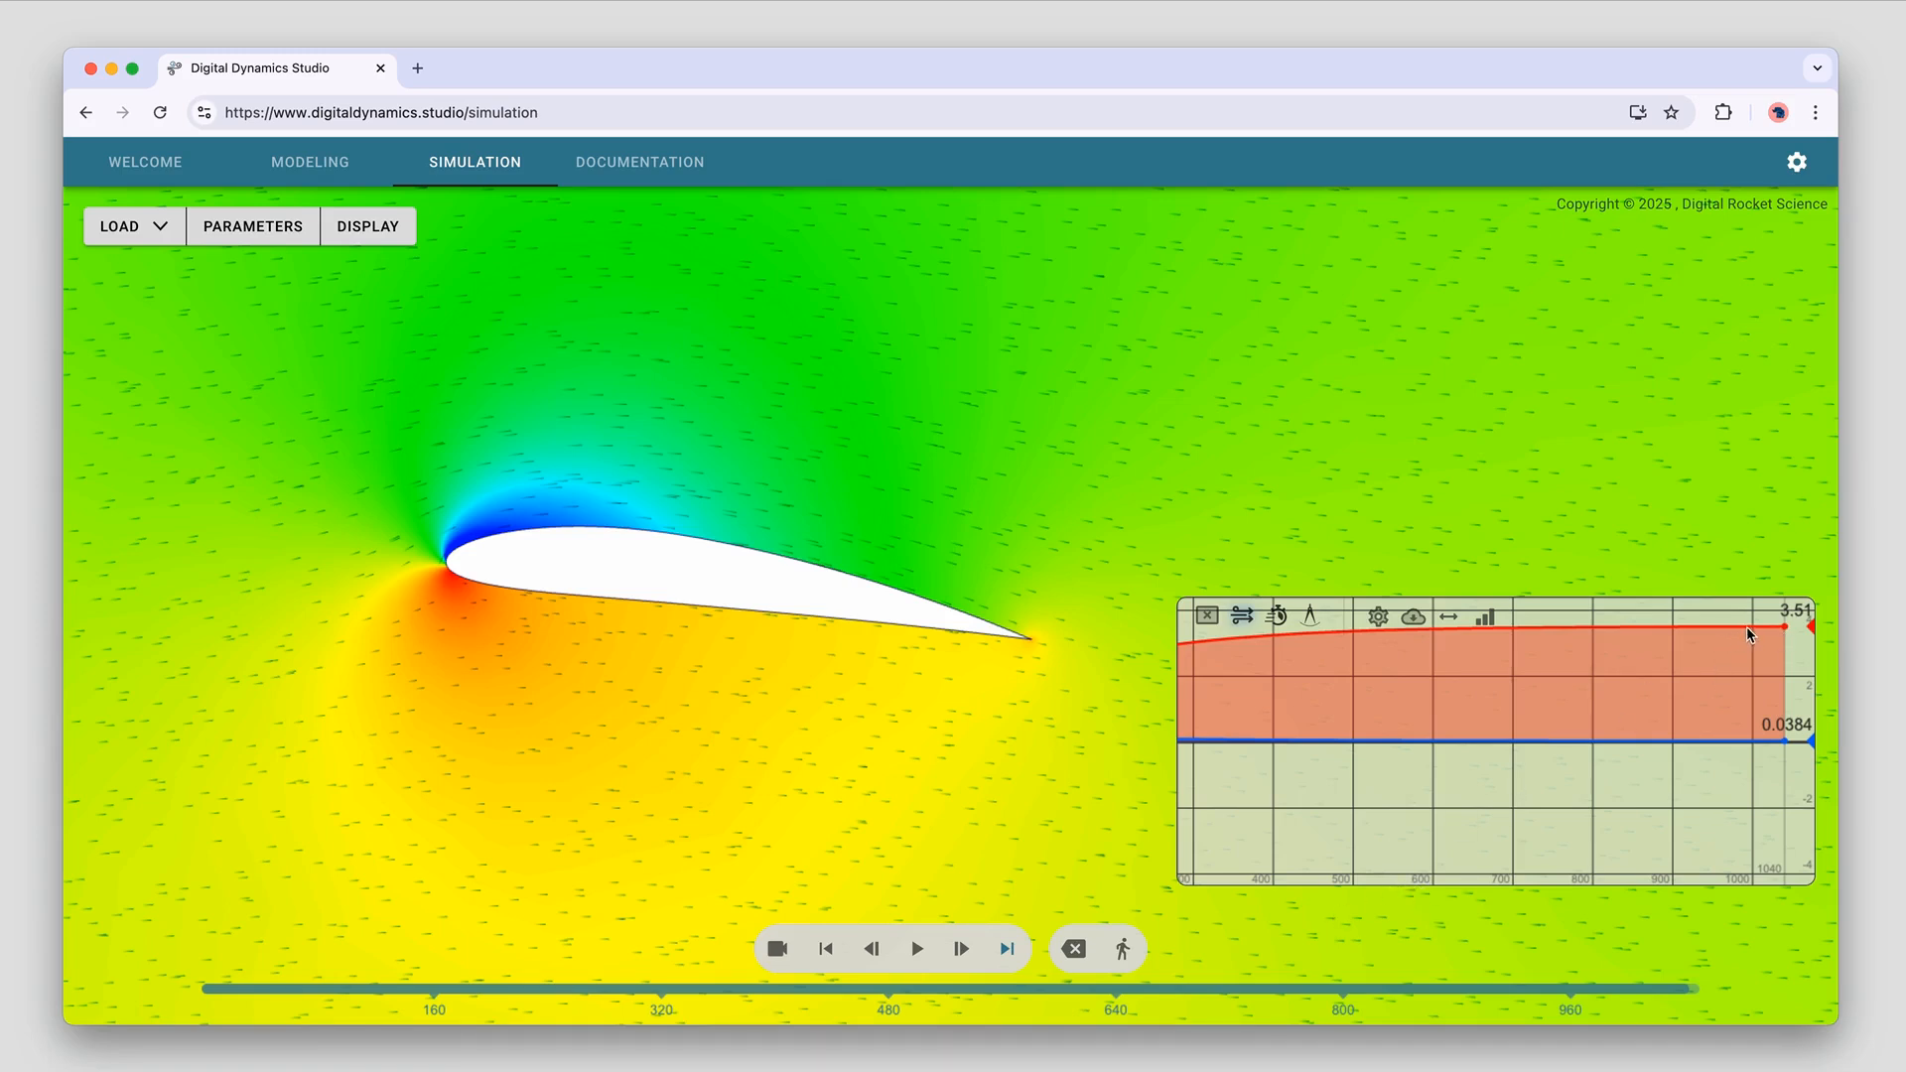
Reset the simulation results and rotate the airfoil to -5.00 degrees
{"action": "left_click", "coordinate": [1080, 952]}
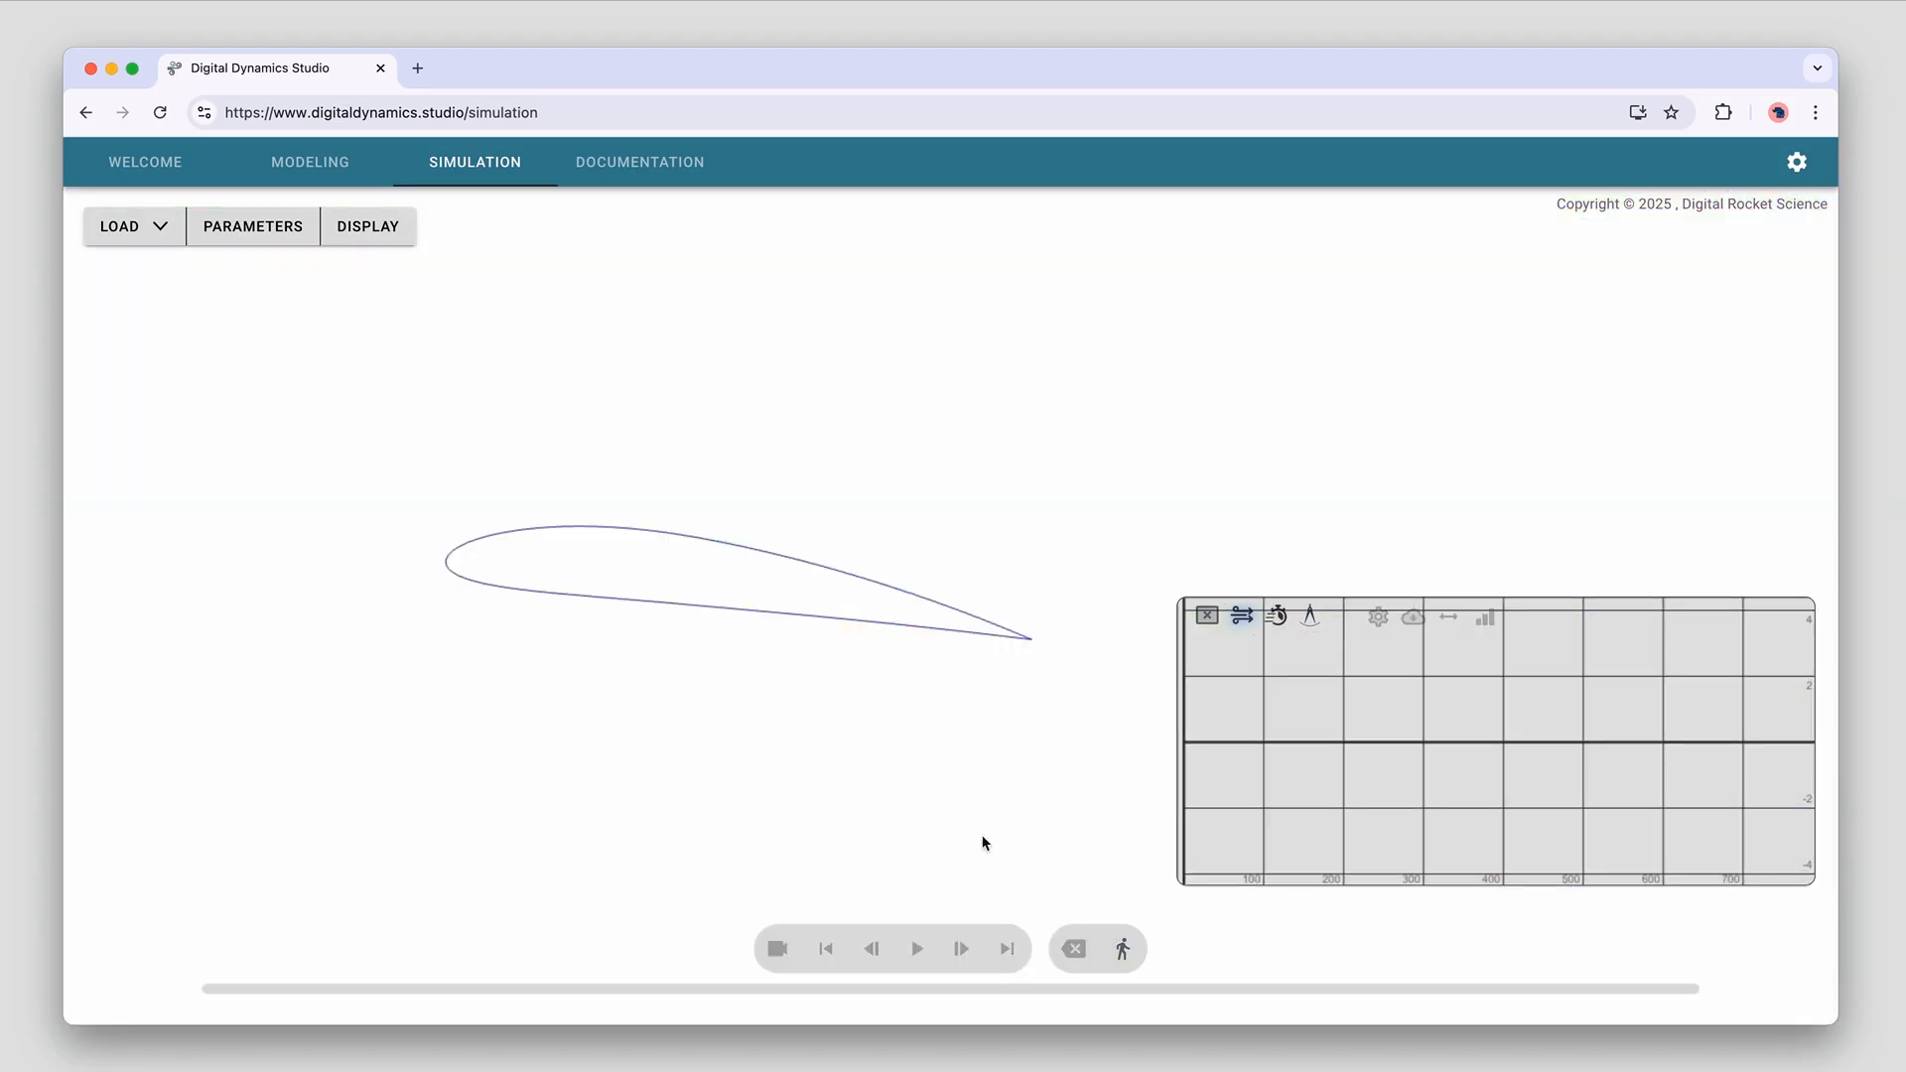
{"action": "left_click", "coordinate": [308, 164]}
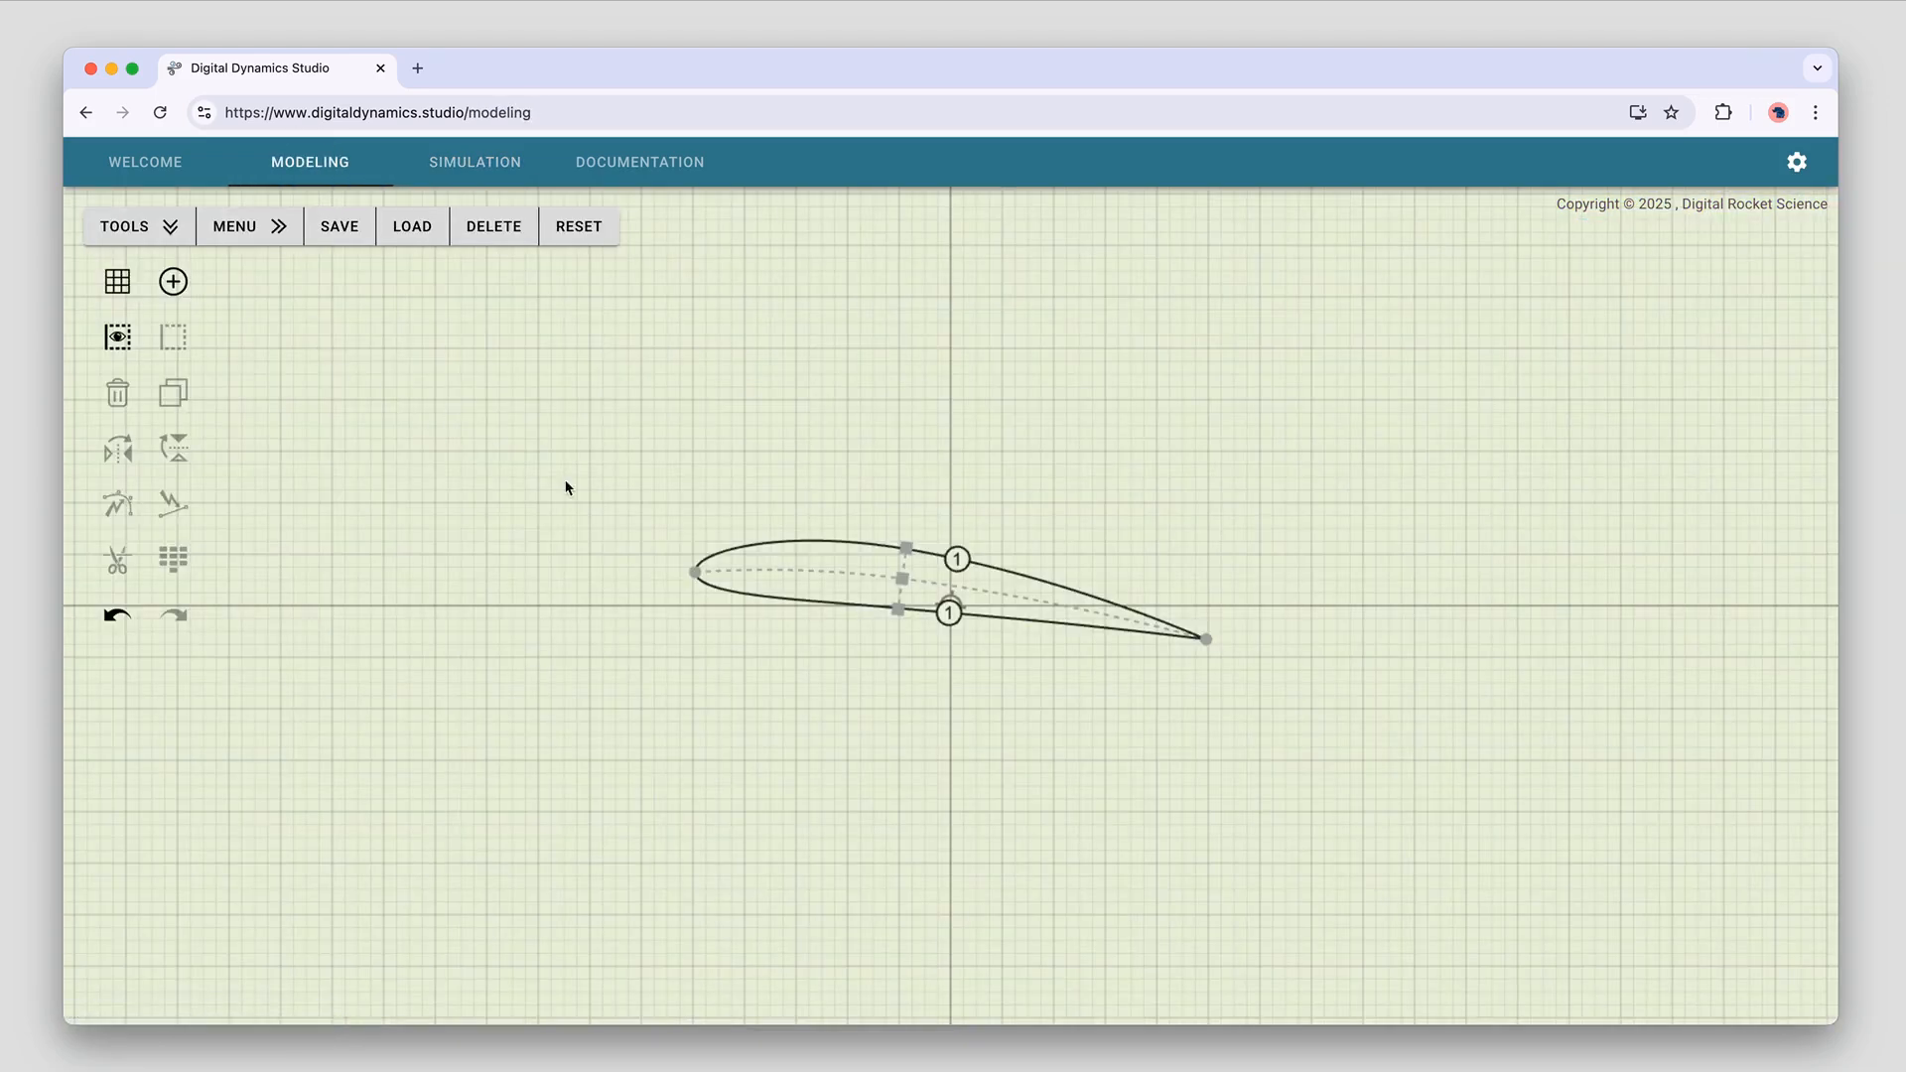
{"action": "left_click_drag", "start_coordinate": [752, 549], "coordinate": [726, 594]}
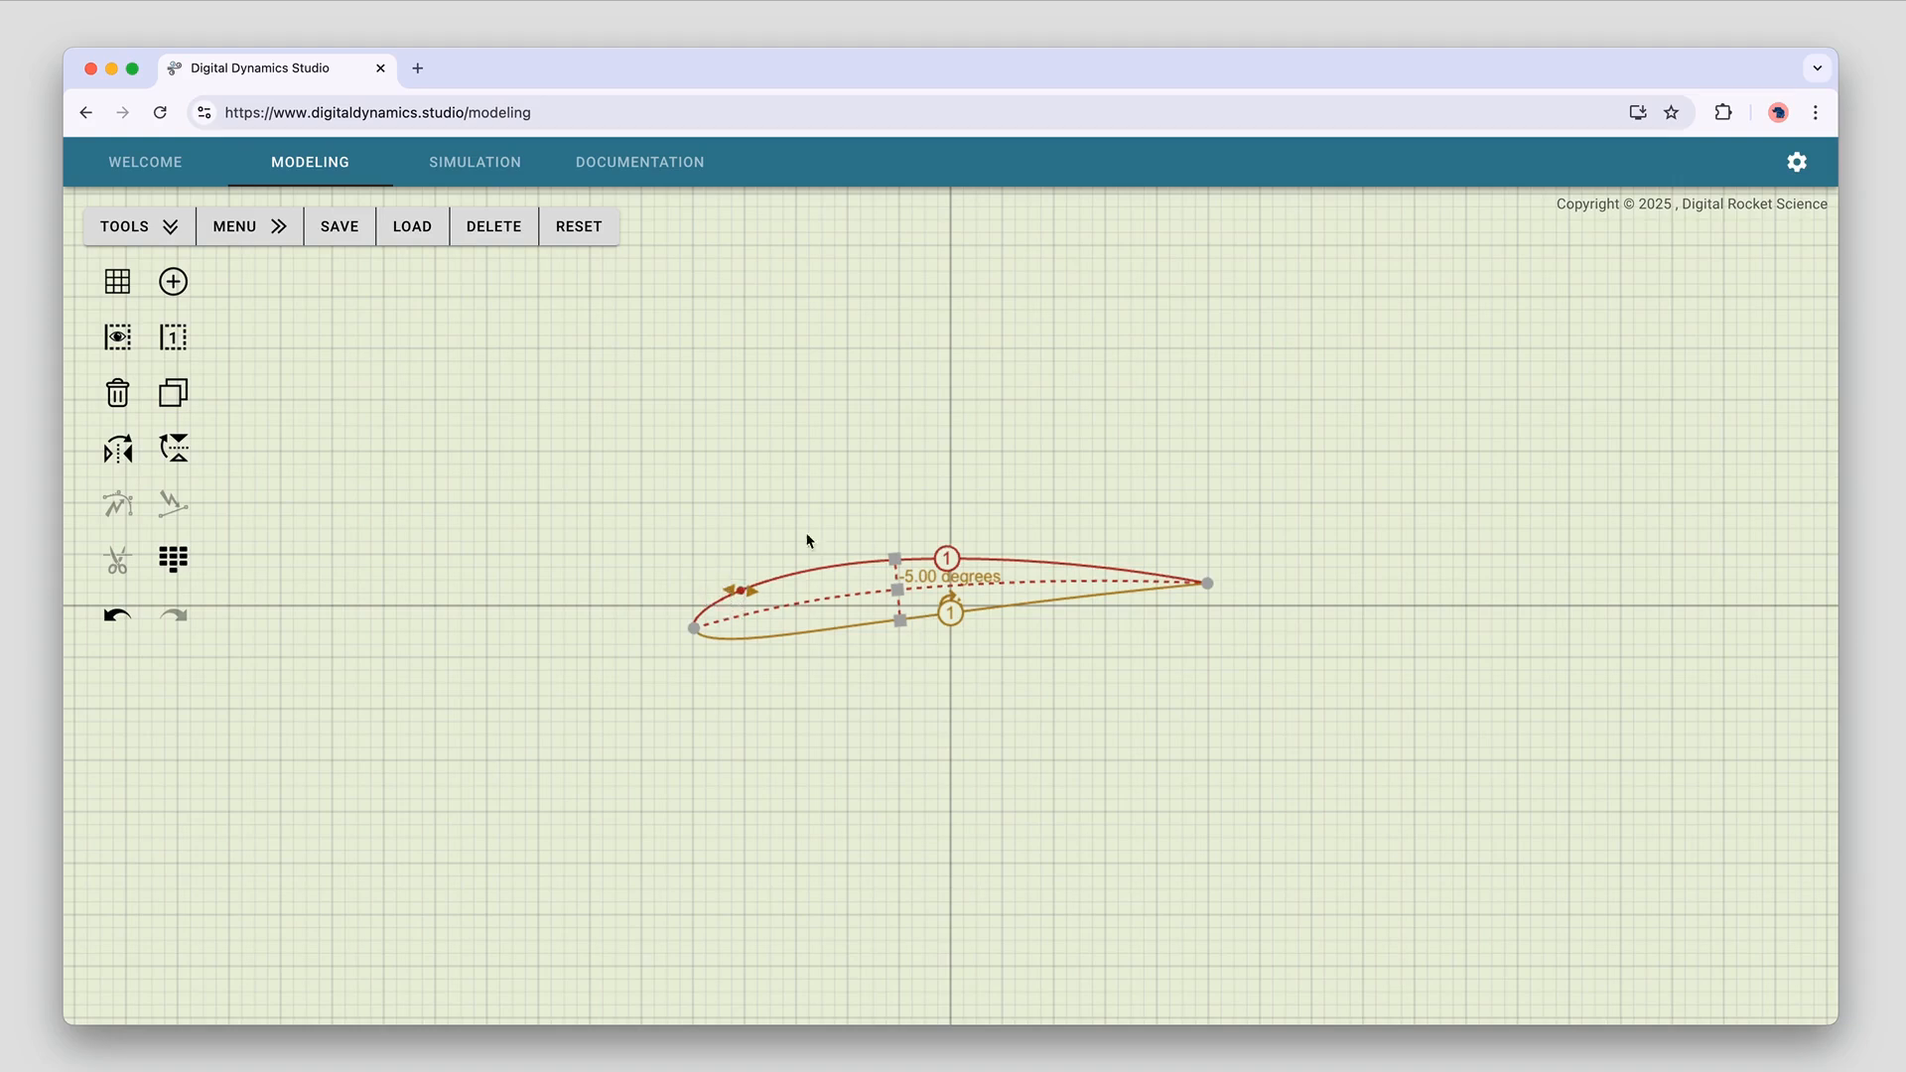
Load the current model and start a new run past the Reynolds number warning
{"action": "left_click", "coordinate": [474, 162]}
{"action": "left_click", "coordinate": [149, 229]}
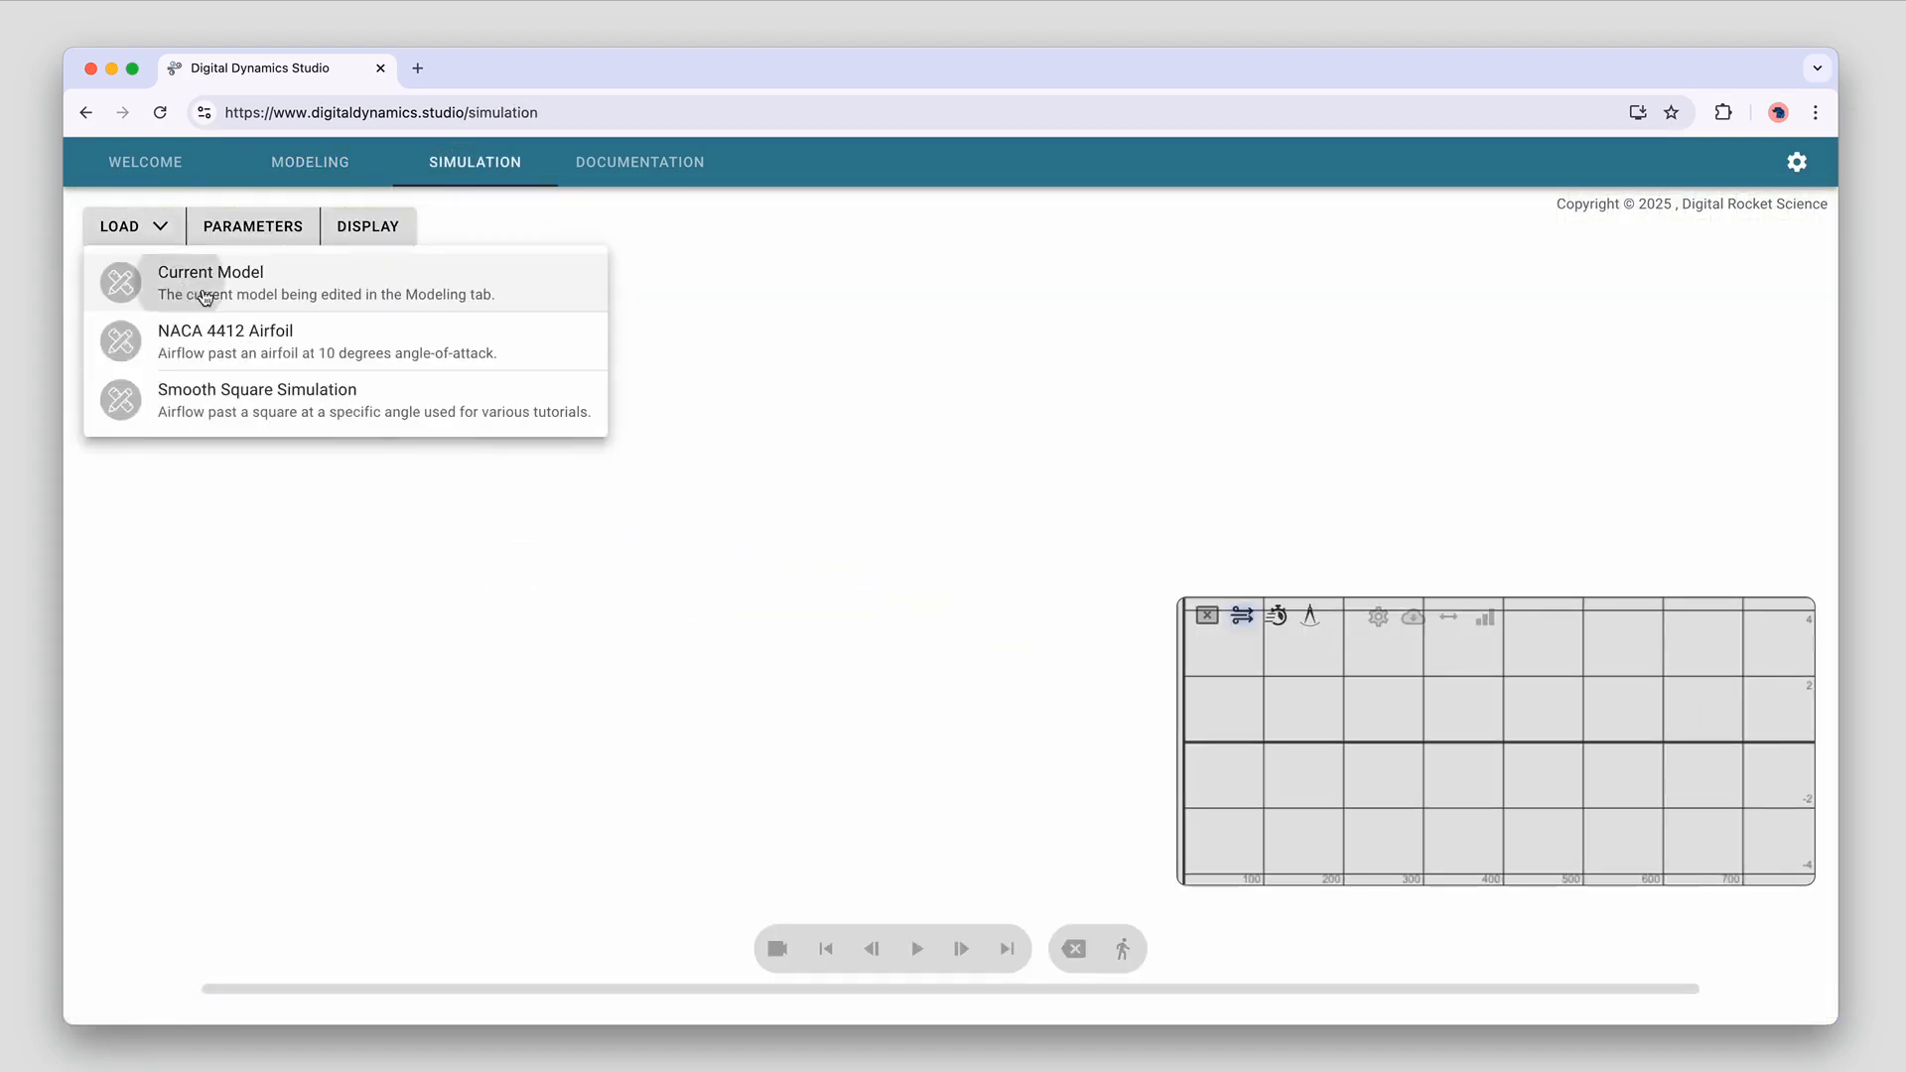
{"action": "left_click", "coordinate": [206, 296]}
{"action": "left_click", "coordinate": [1123, 951]}
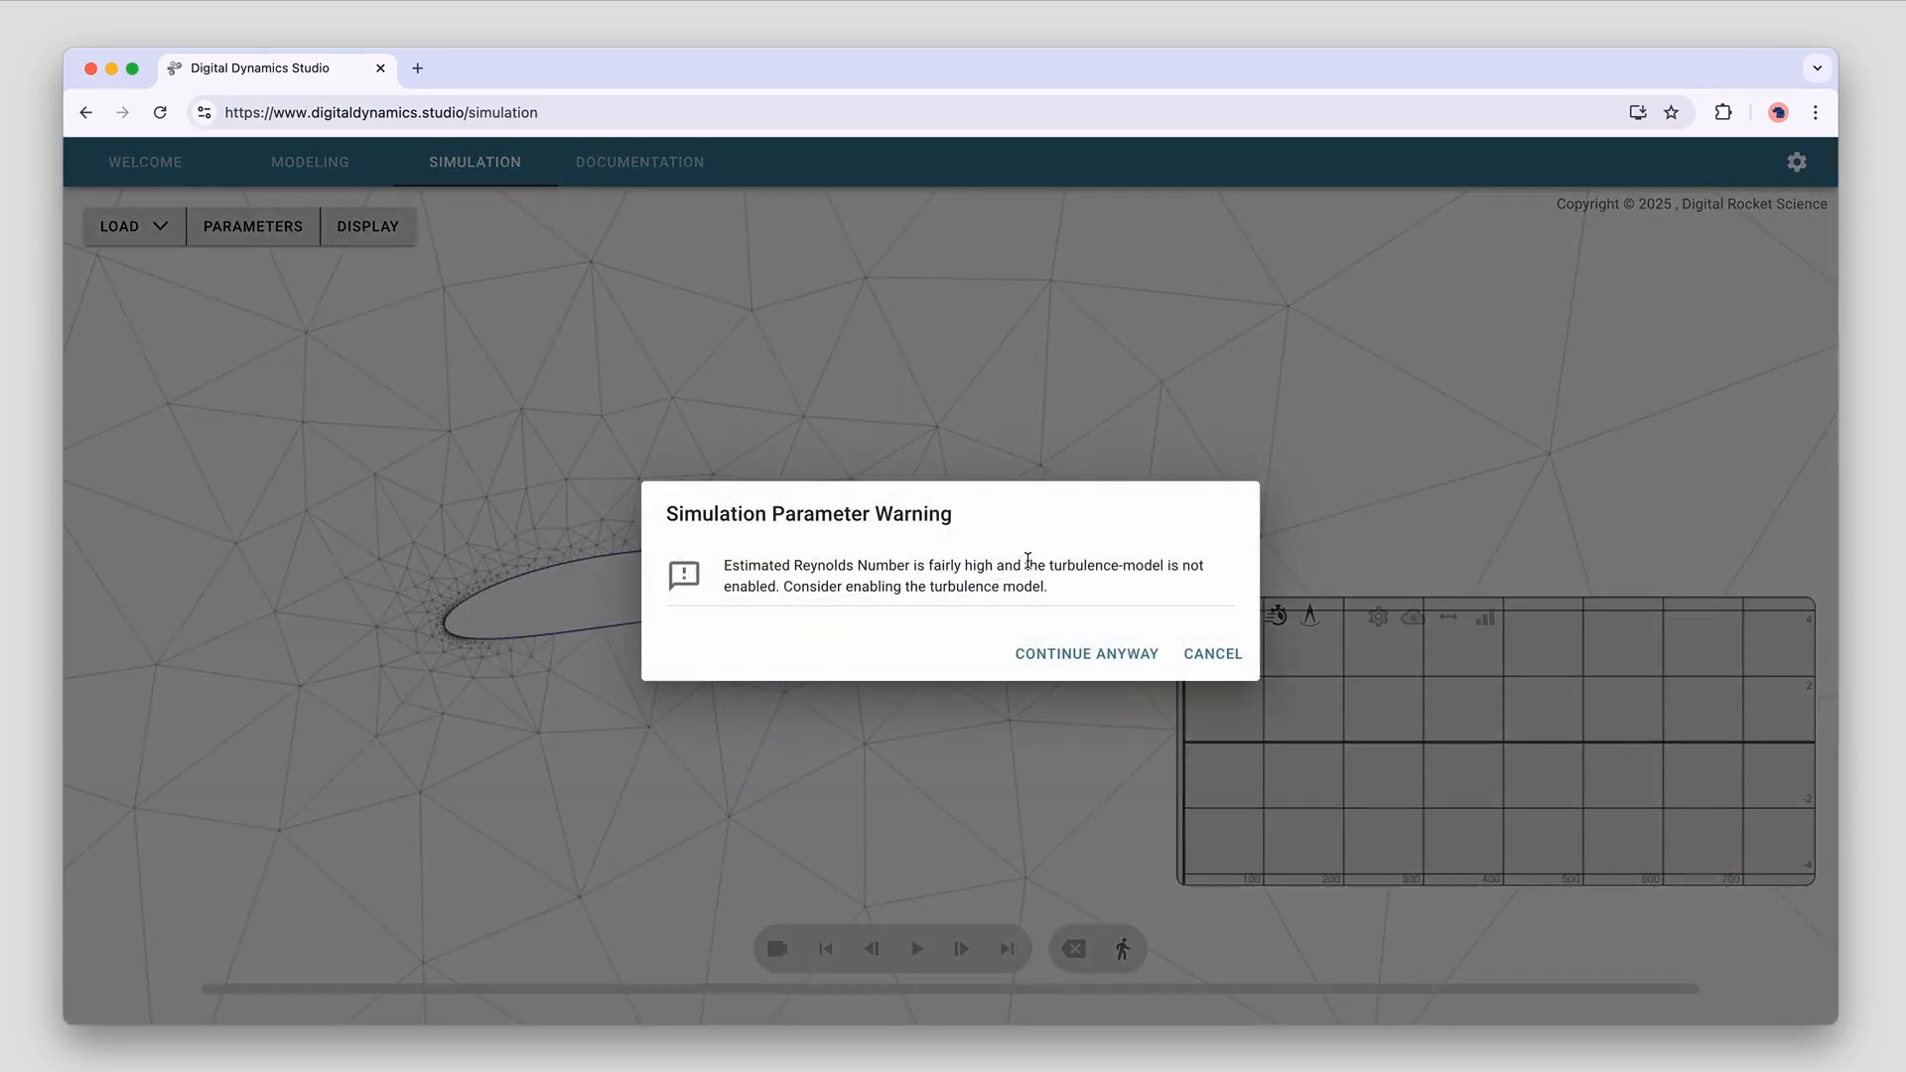
{"action": "left_click", "coordinate": [1043, 655]}
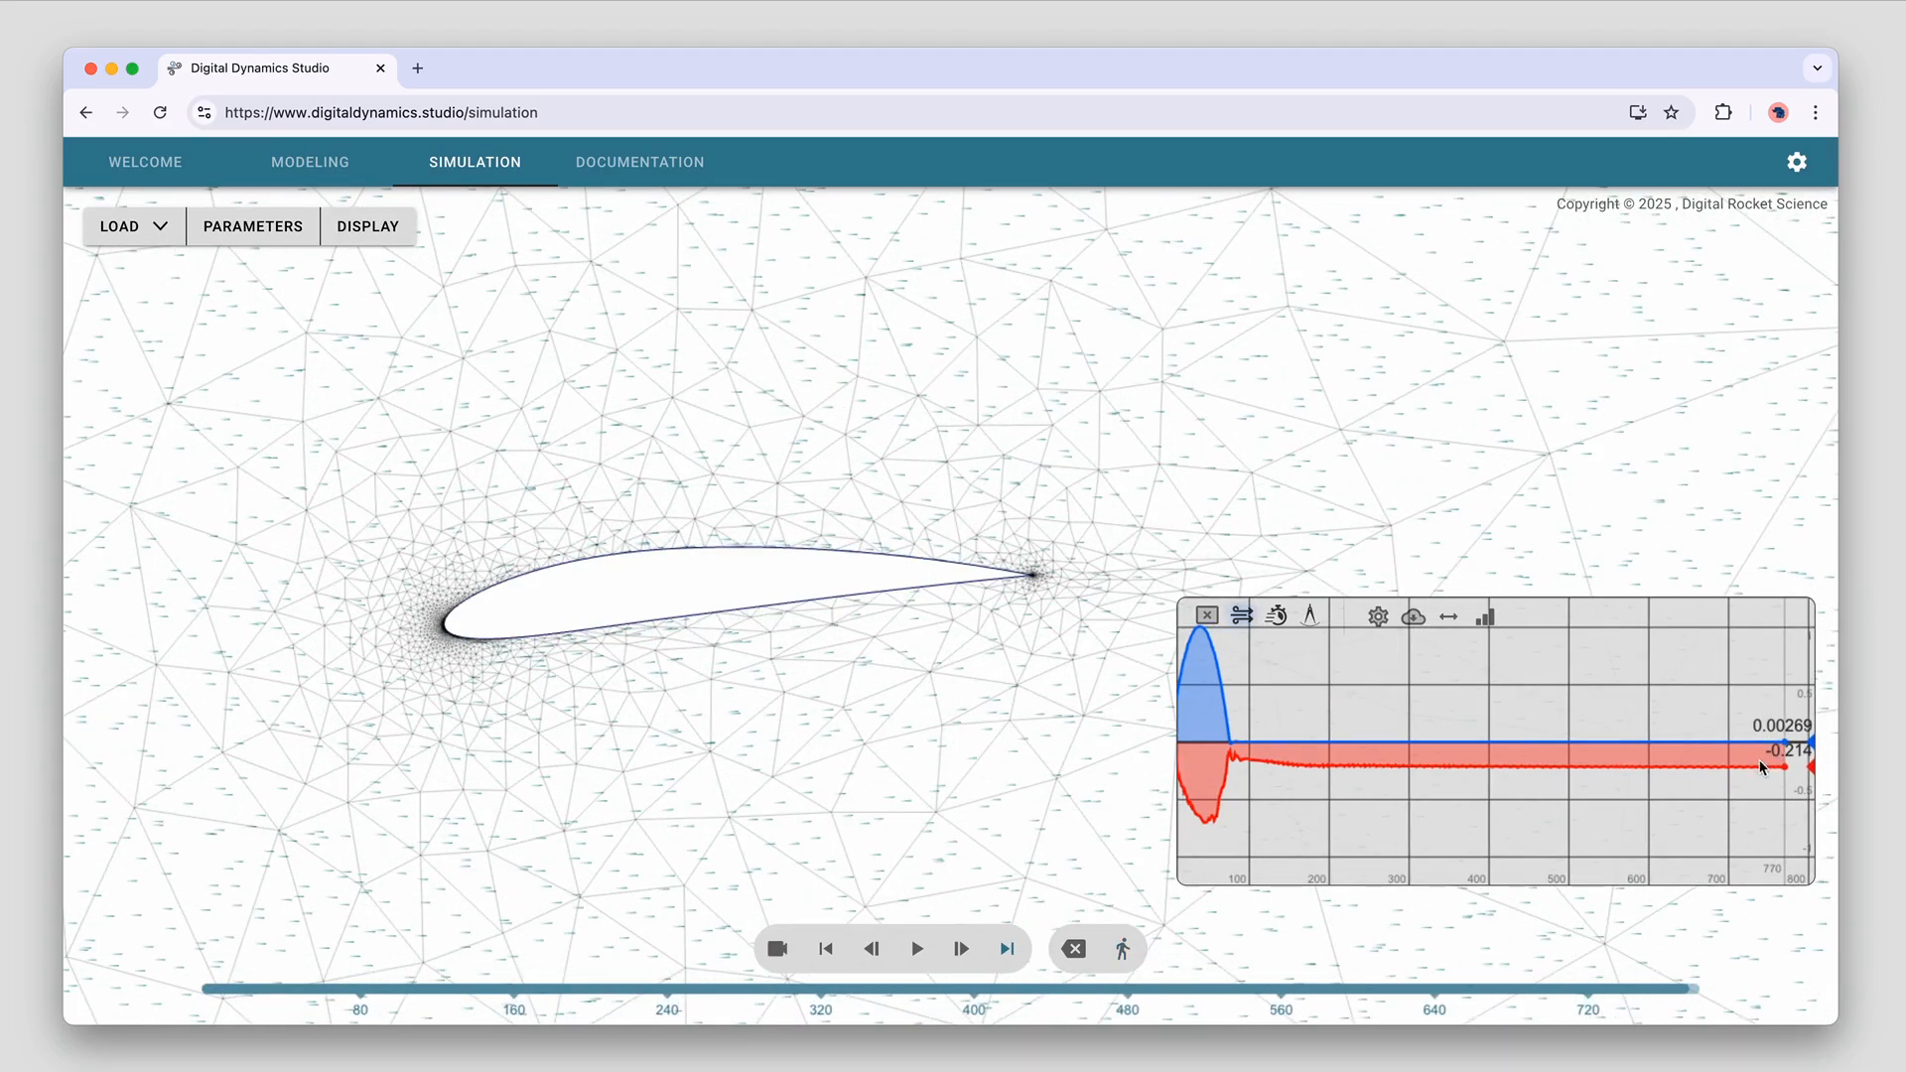
Reset the results and rotate the airfoil nose-up, settling at 12.5 degrees
{"action": "left_click", "coordinate": [1090, 956]}
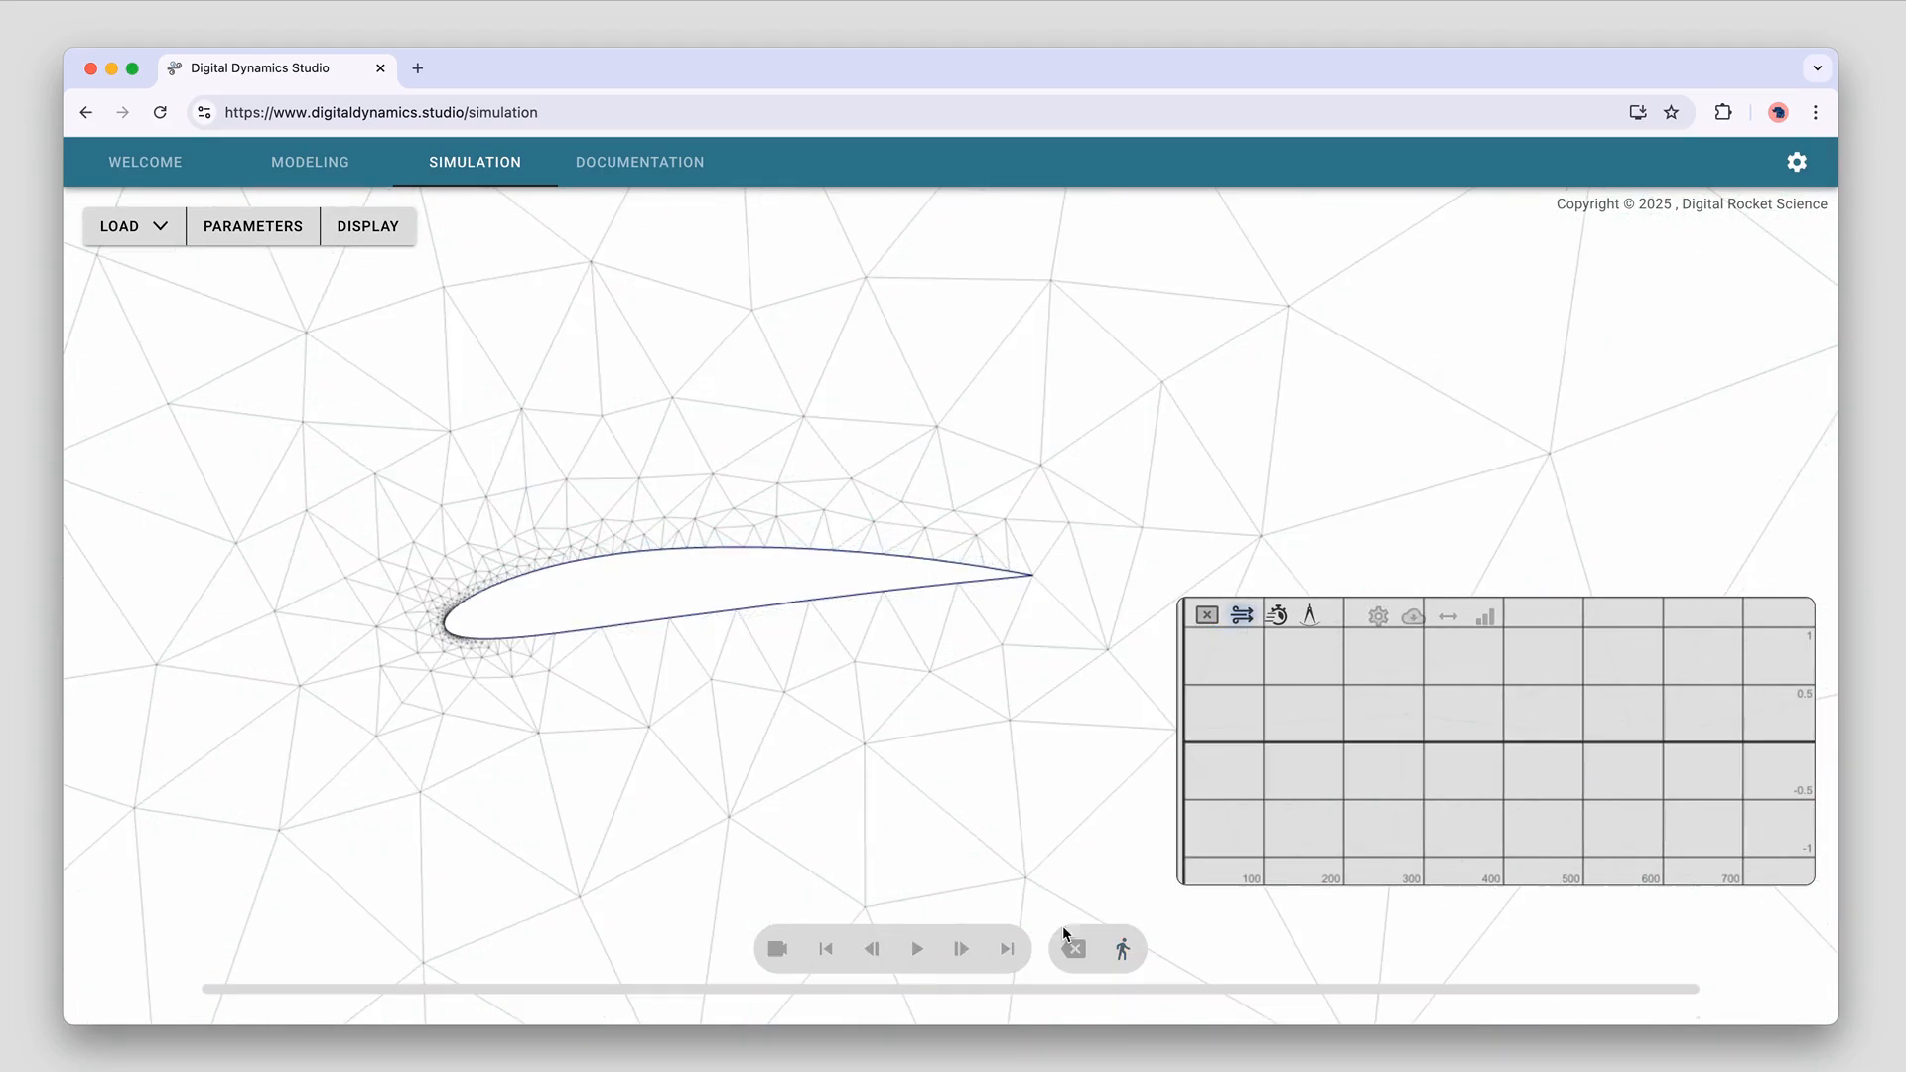
{"action": "left_click", "coordinate": [341, 166]}
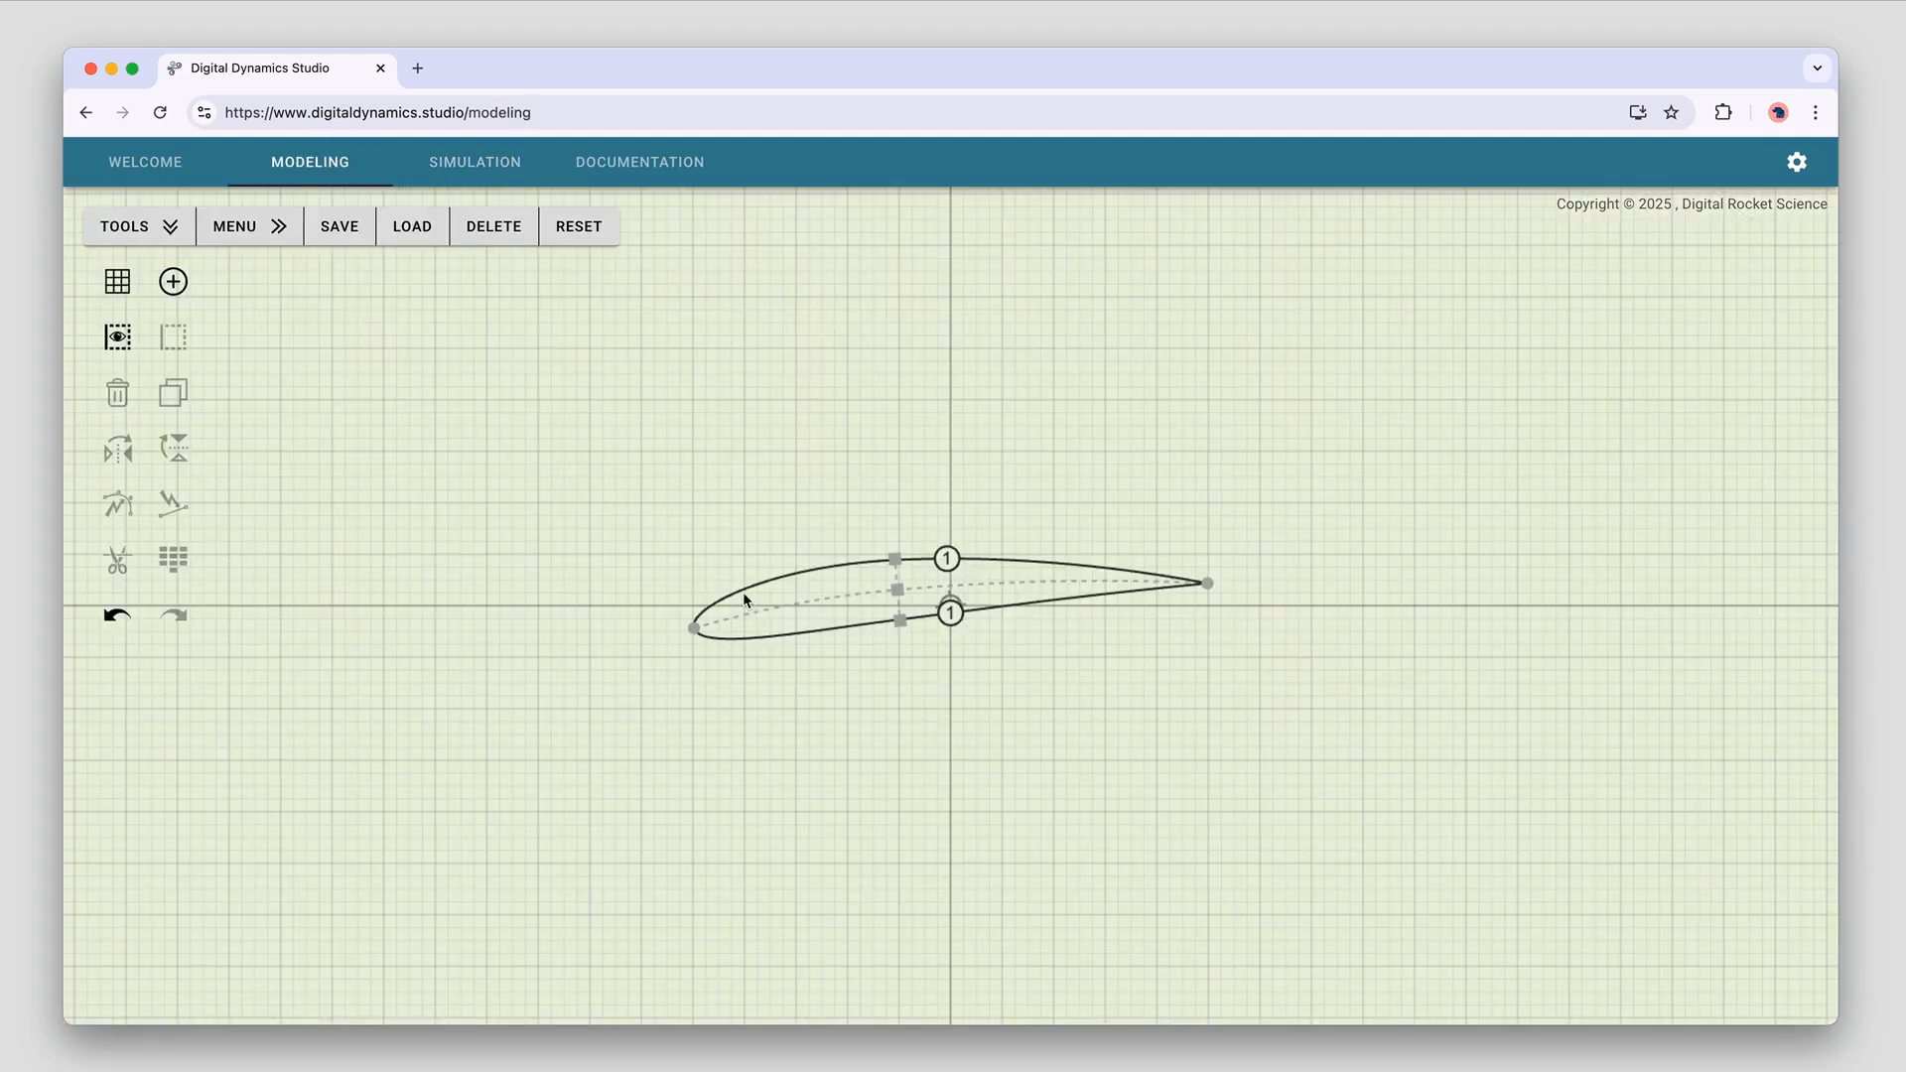
{"action": "left_click_drag", "start_coordinate": [744, 600], "coordinate": [778, 509]}
{"action": "scroll", "coordinate": [775, 526], "scroll_direction": "up", "scroll_amount": 5}
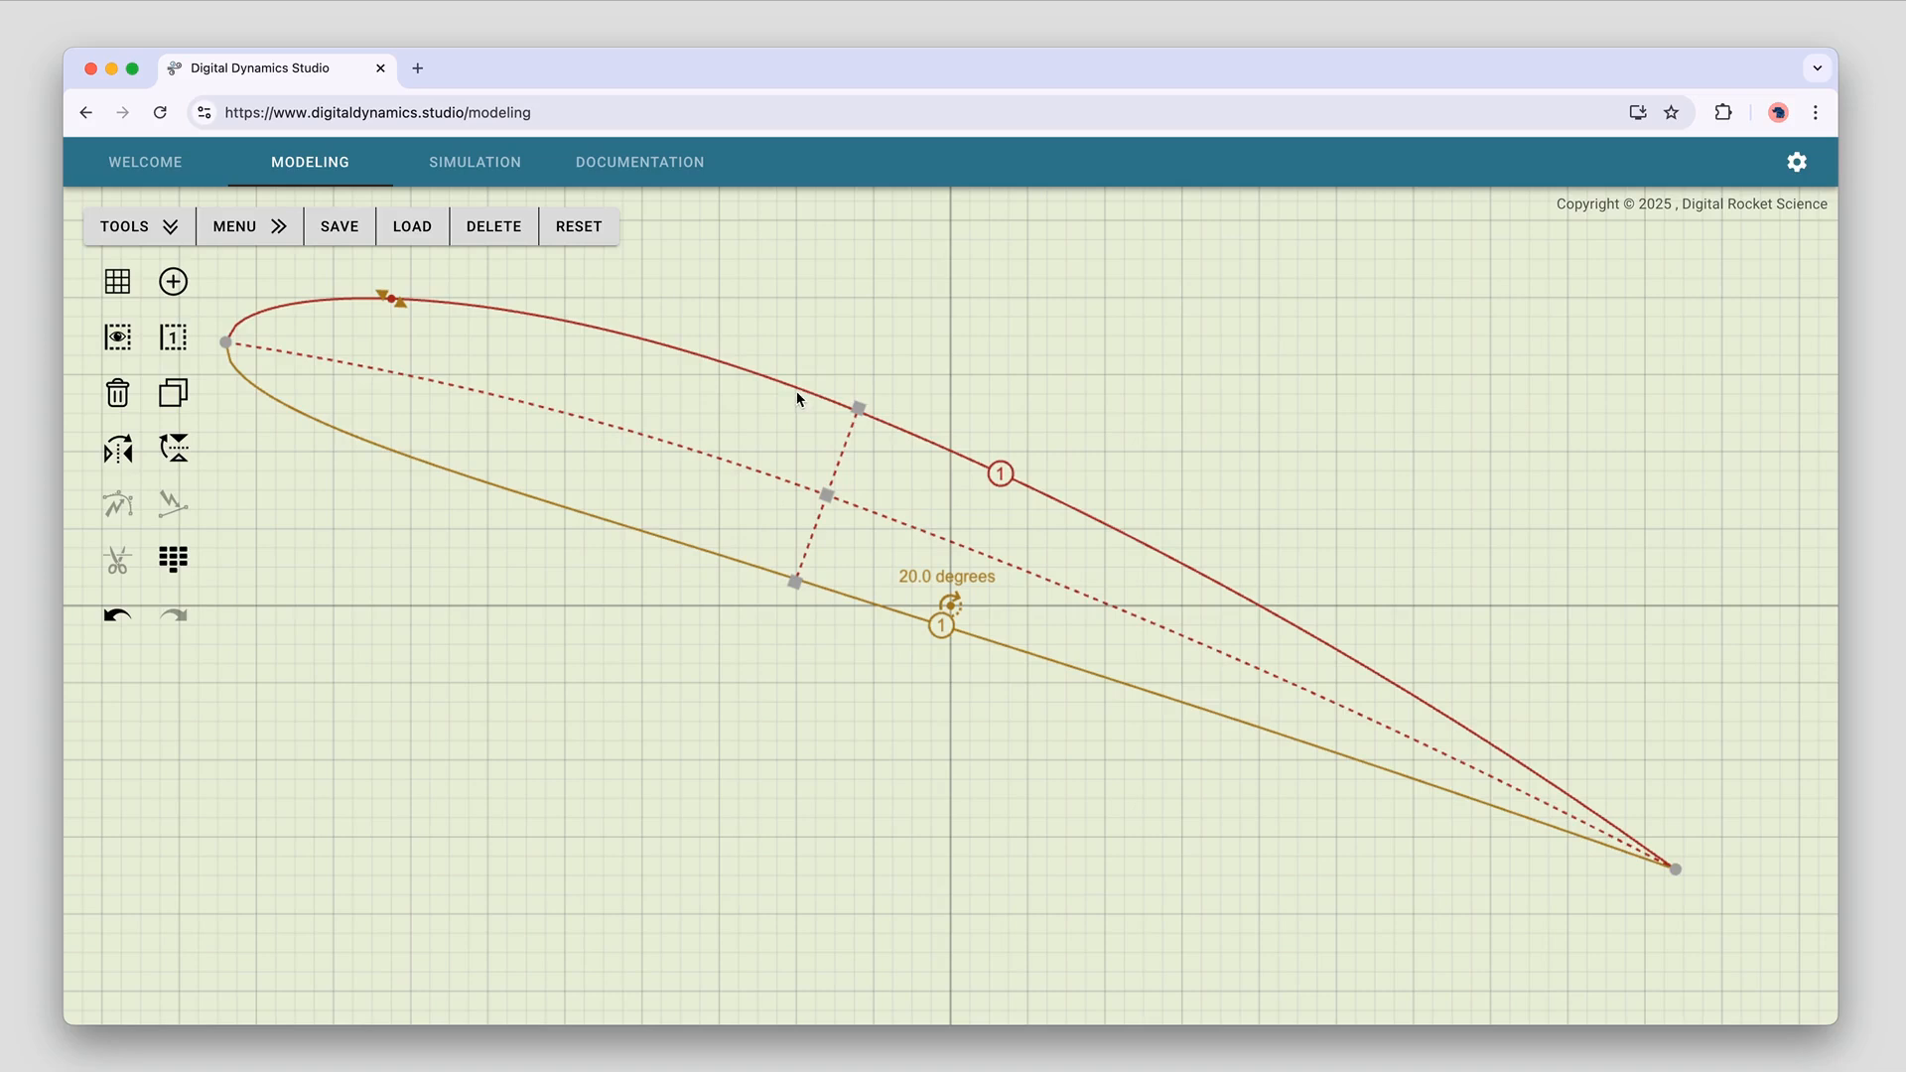
{"action": "left_click_drag", "start_coordinate": [797, 398], "coordinate": [776, 420]}
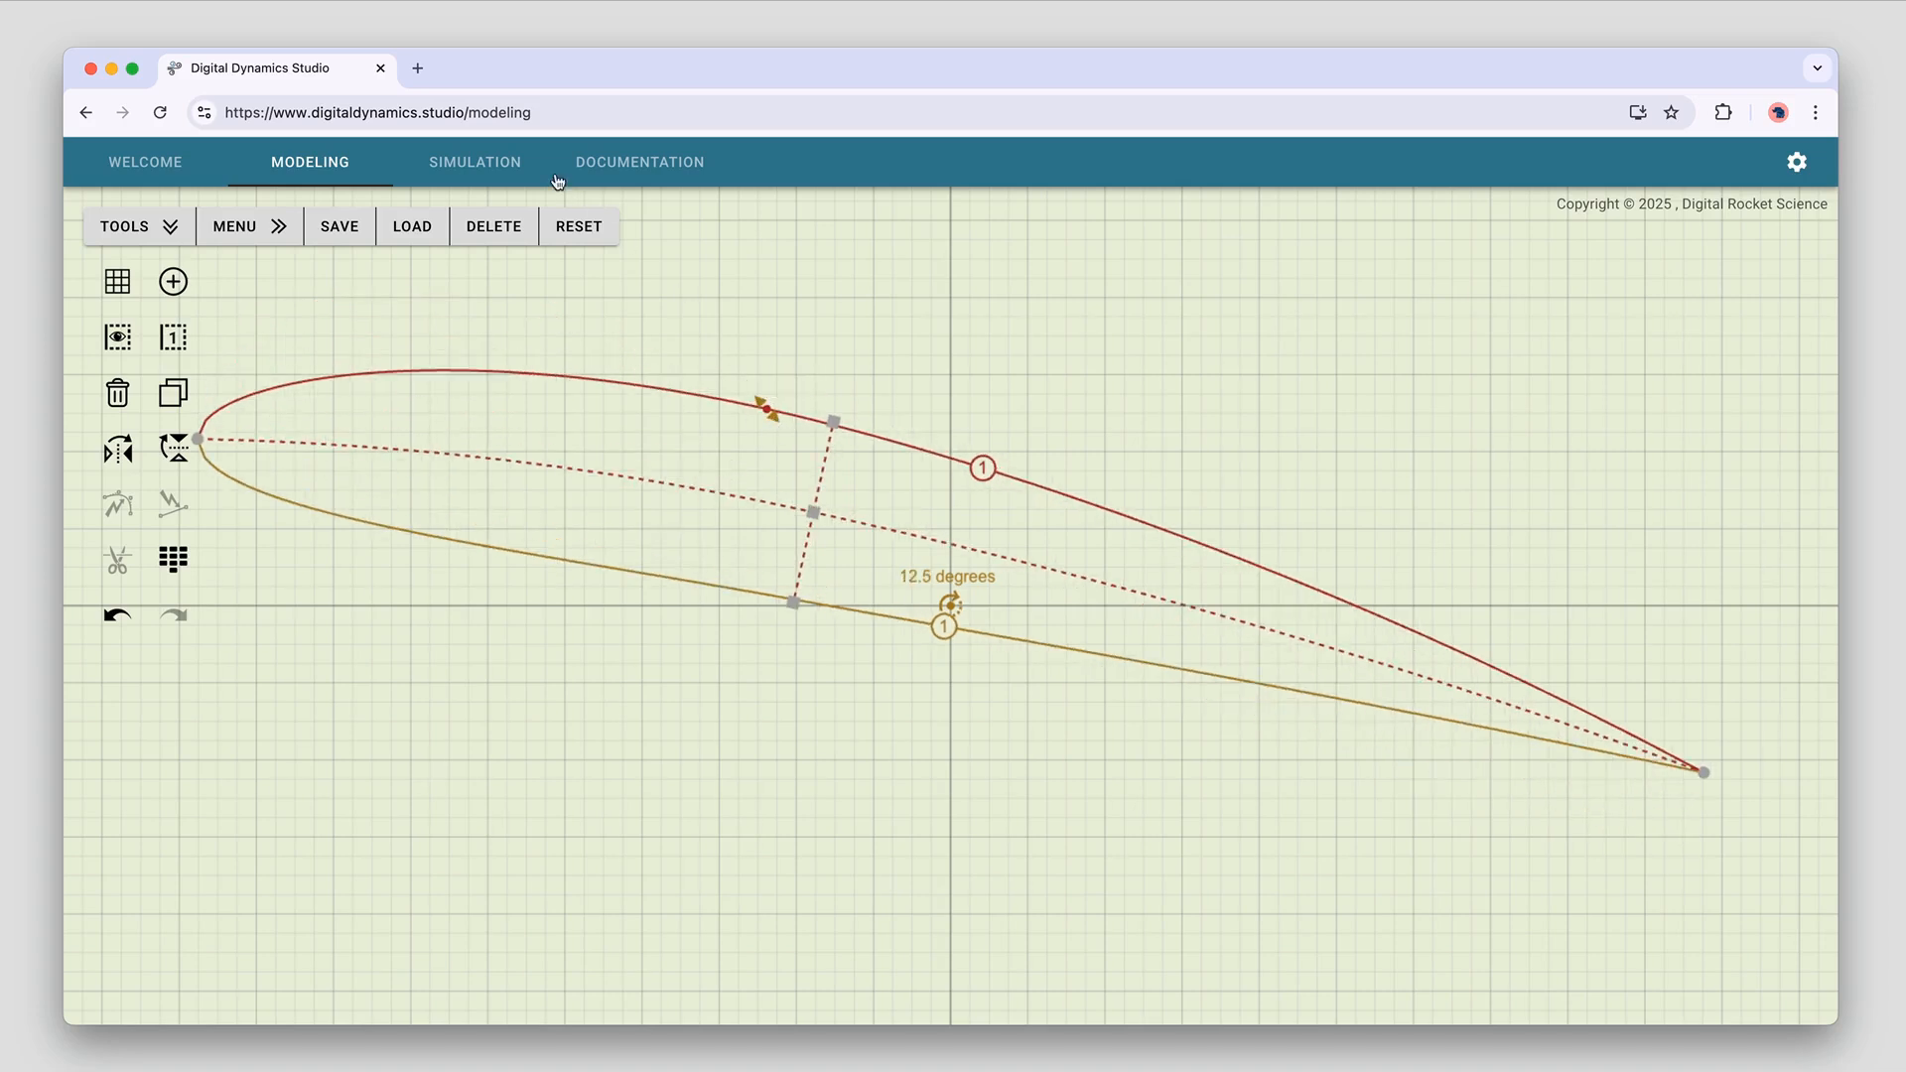
Load the current model into the simulation and run it despite the turbulence warning
{"action": "left_click", "coordinate": [477, 177]}
{"action": "left_click", "coordinate": [128, 233]}
{"action": "left_click", "coordinate": [124, 264]}
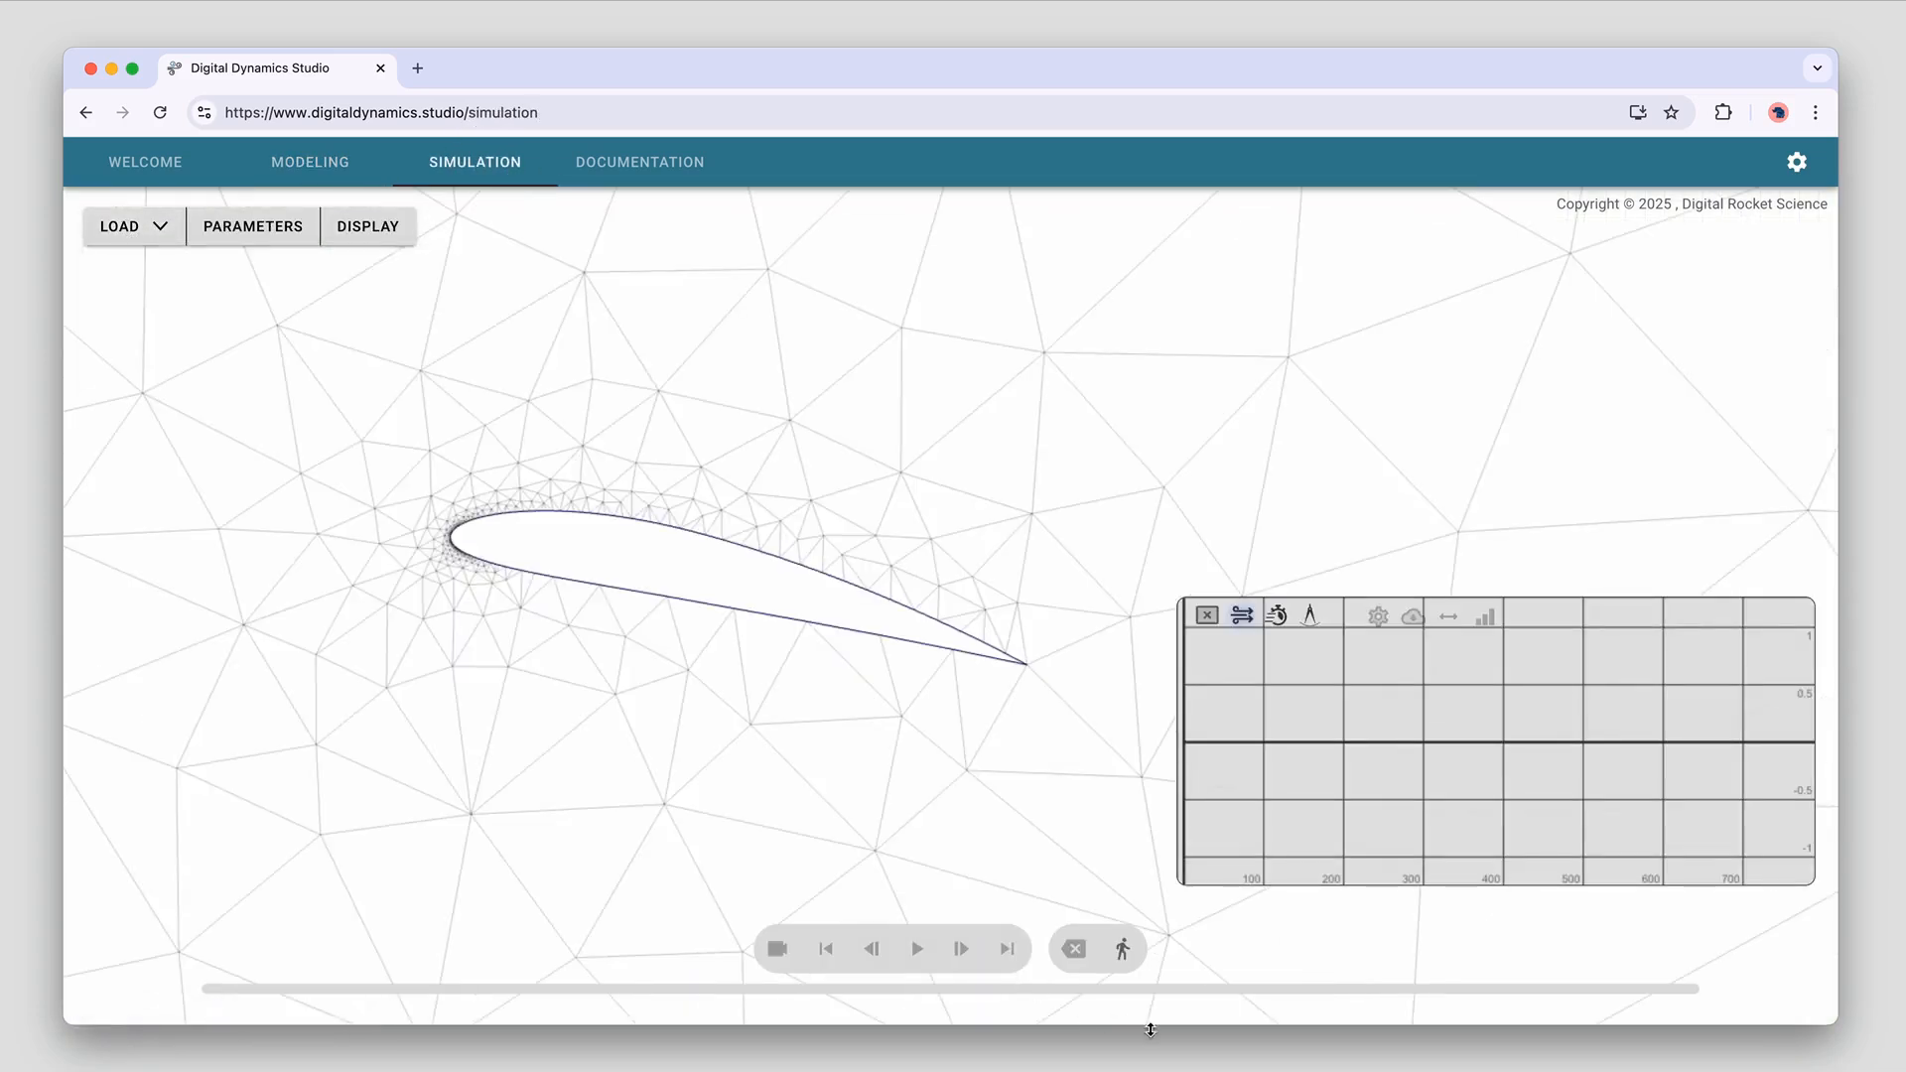
{"action": "left_click", "coordinate": [1121, 955]}
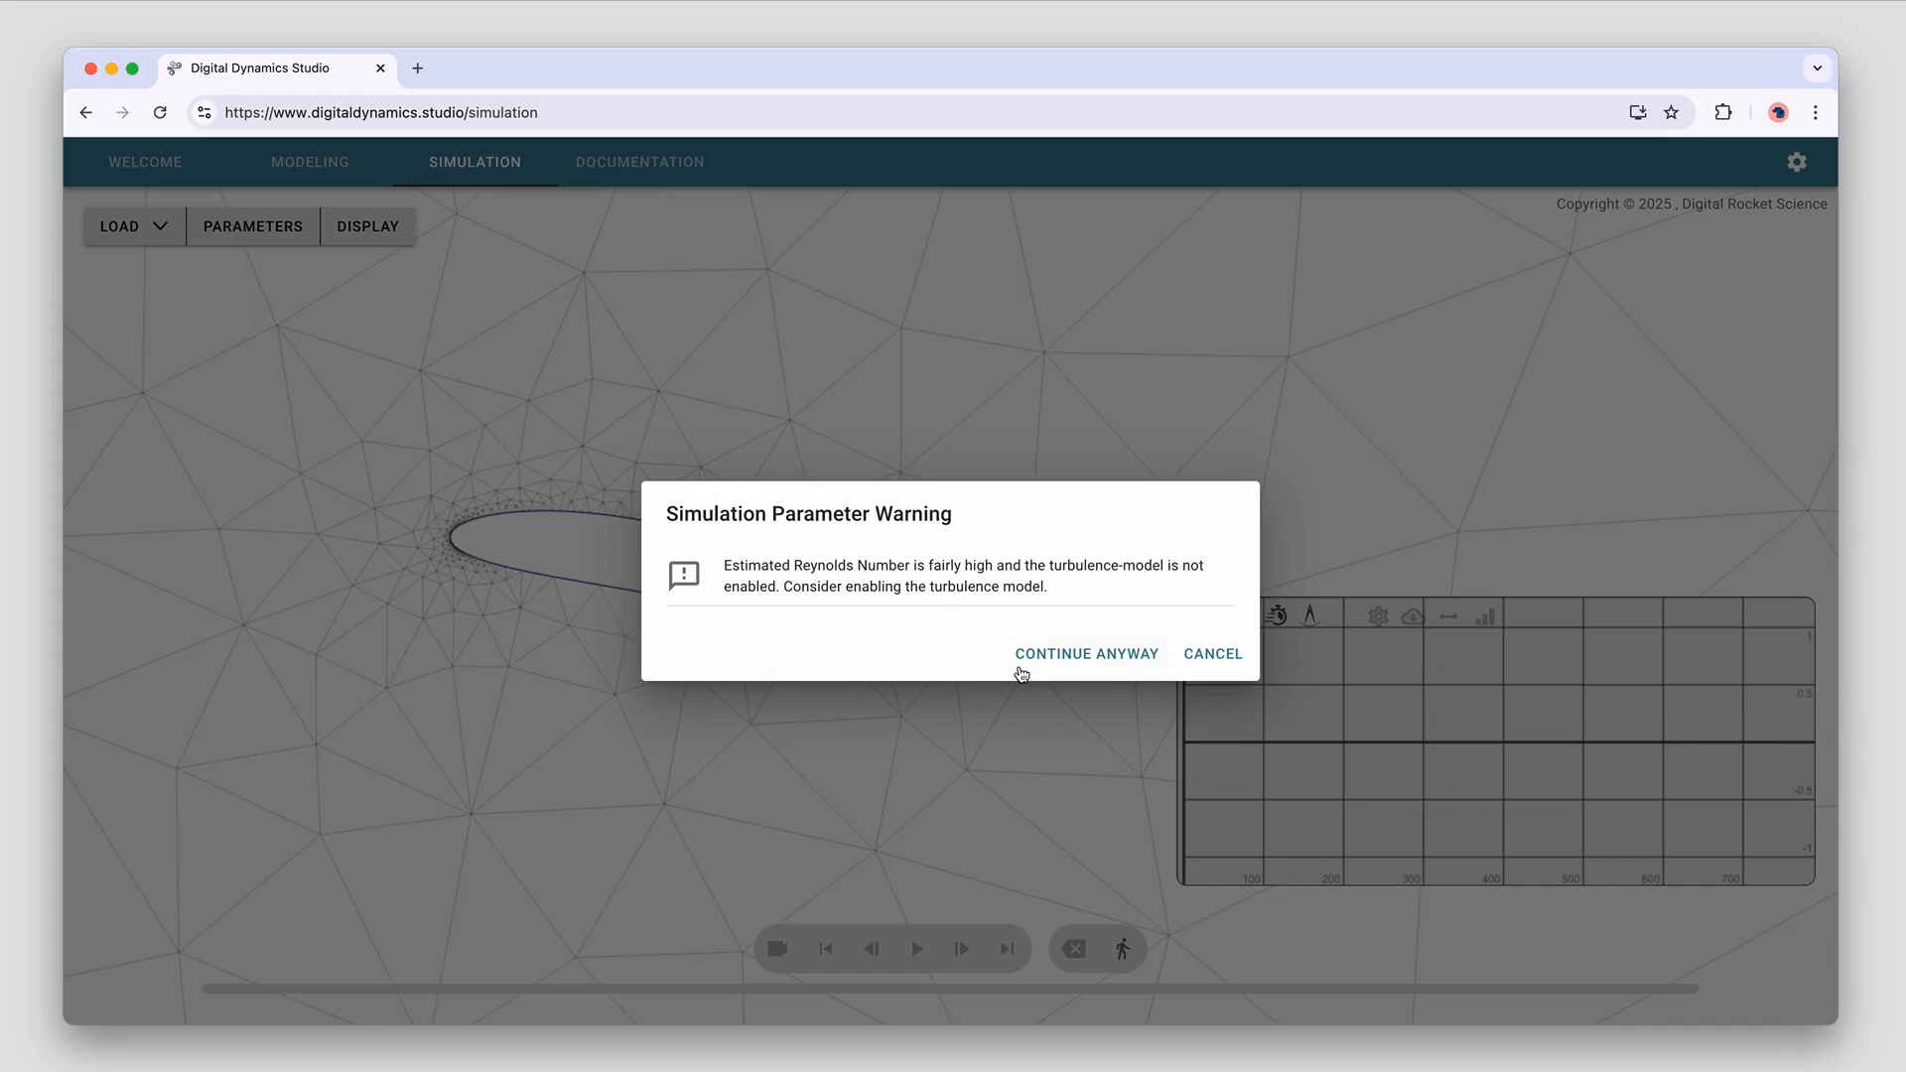
{"action": "left_click", "coordinate": [1021, 669]}
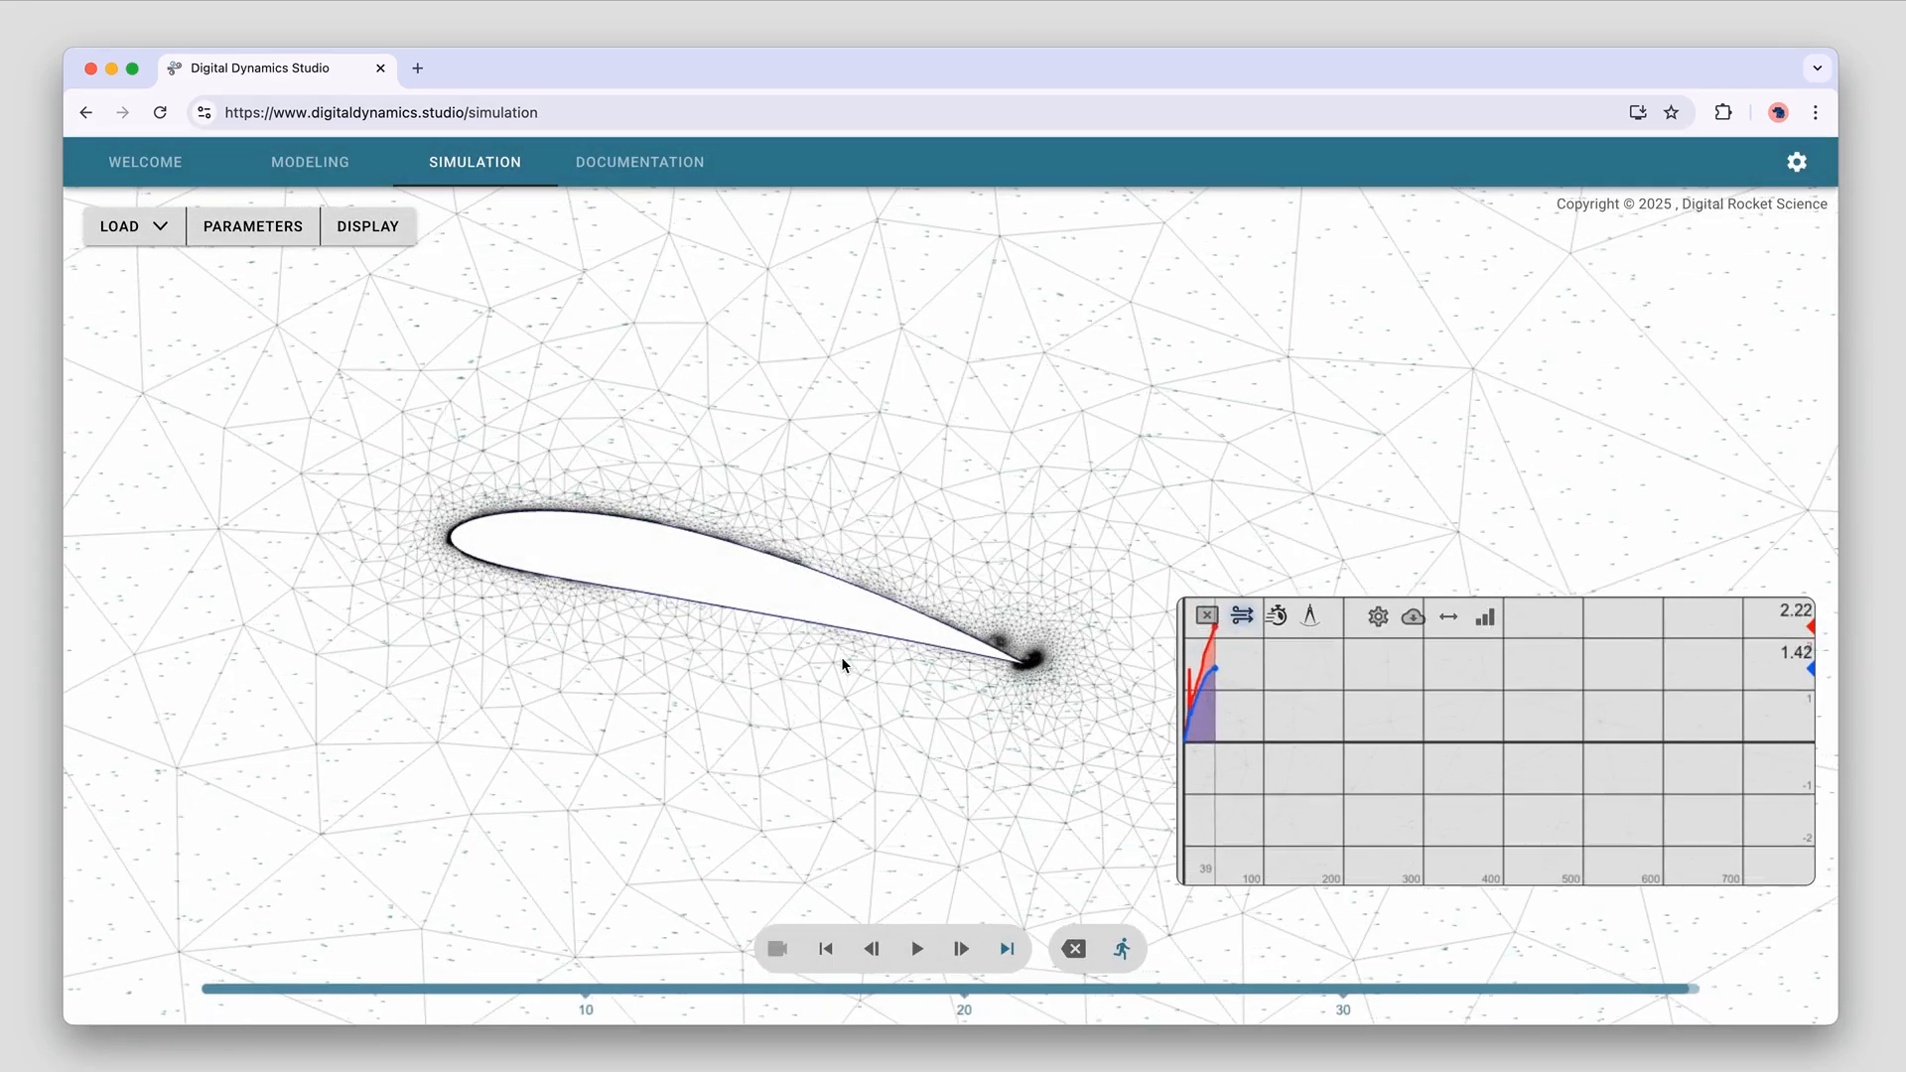
Hide the mesh and colour the flow by pressure, then pause and resume the computation
{"action": "left_click", "coordinate": [402, 226]}
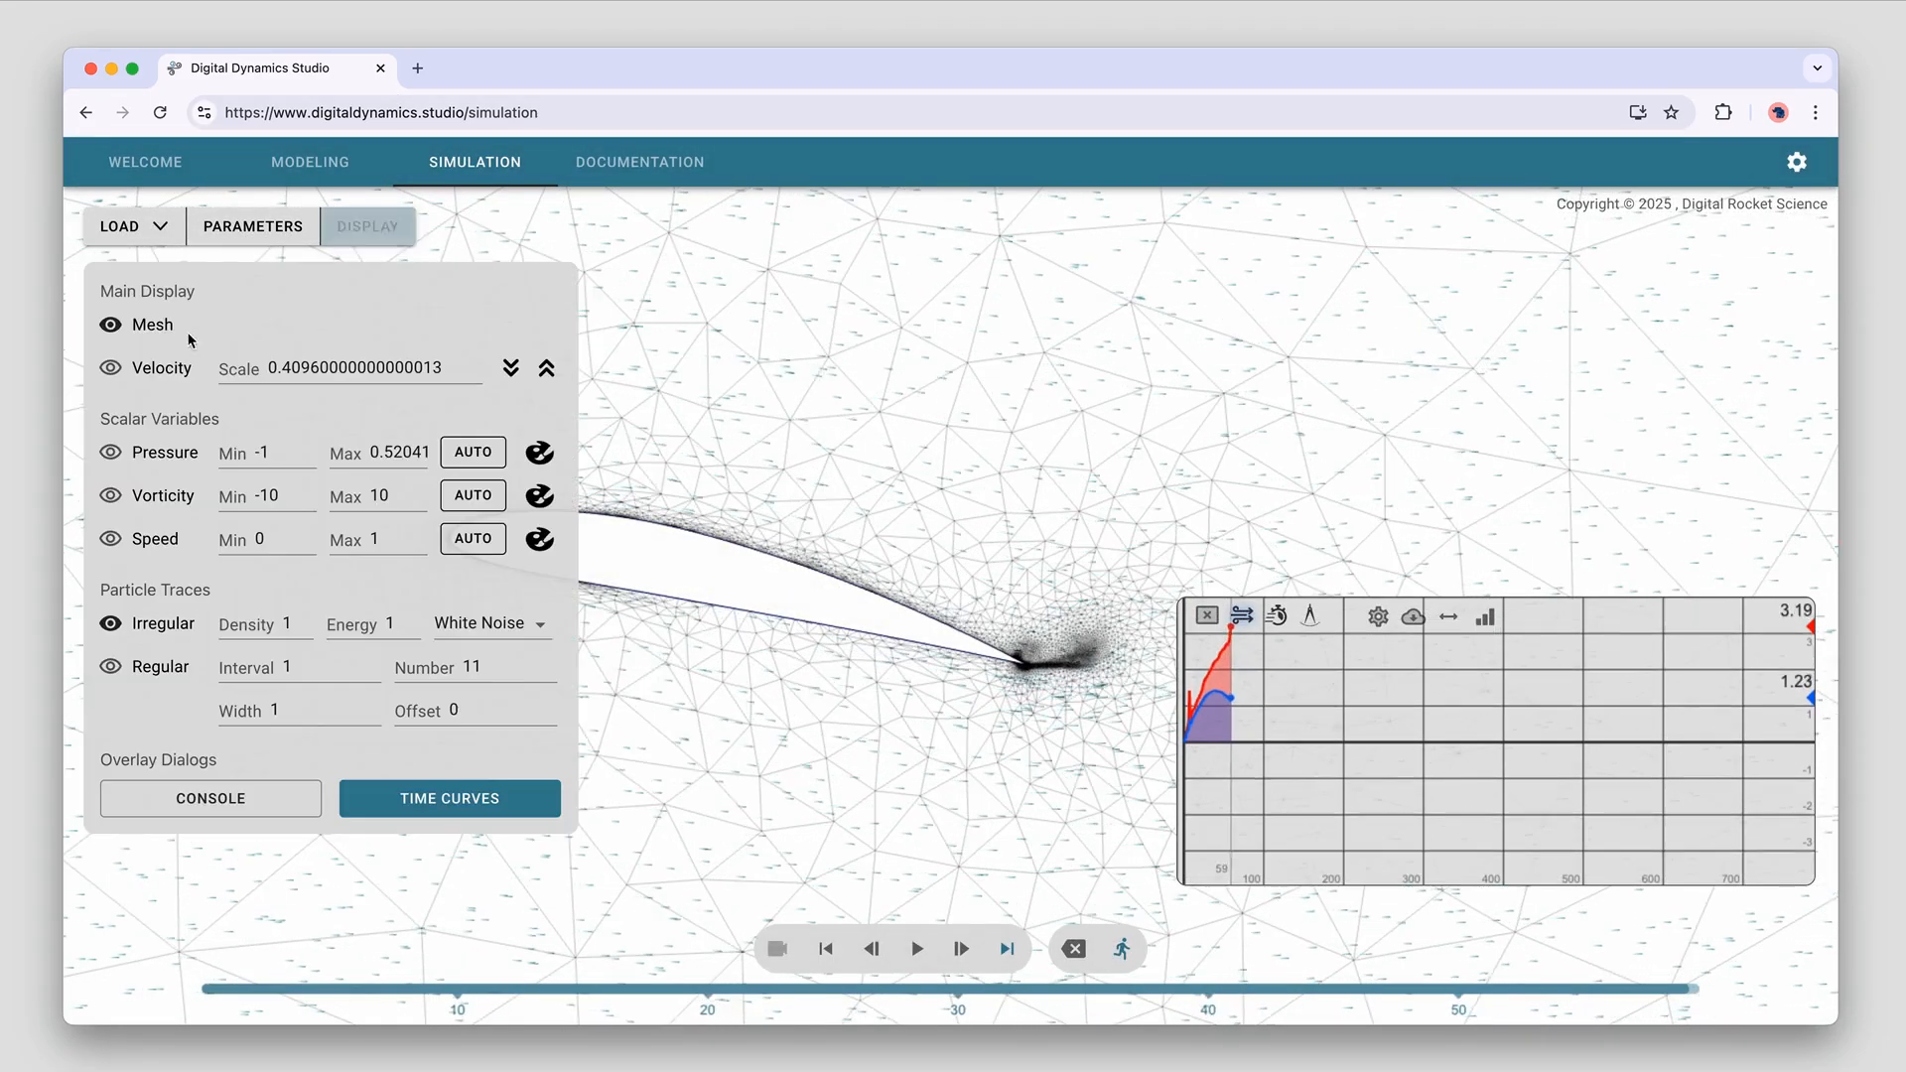
{"action": "left_click", "coordinate": [110, 325]}
{"action": "left_click", "coordinate": [110, 452]}
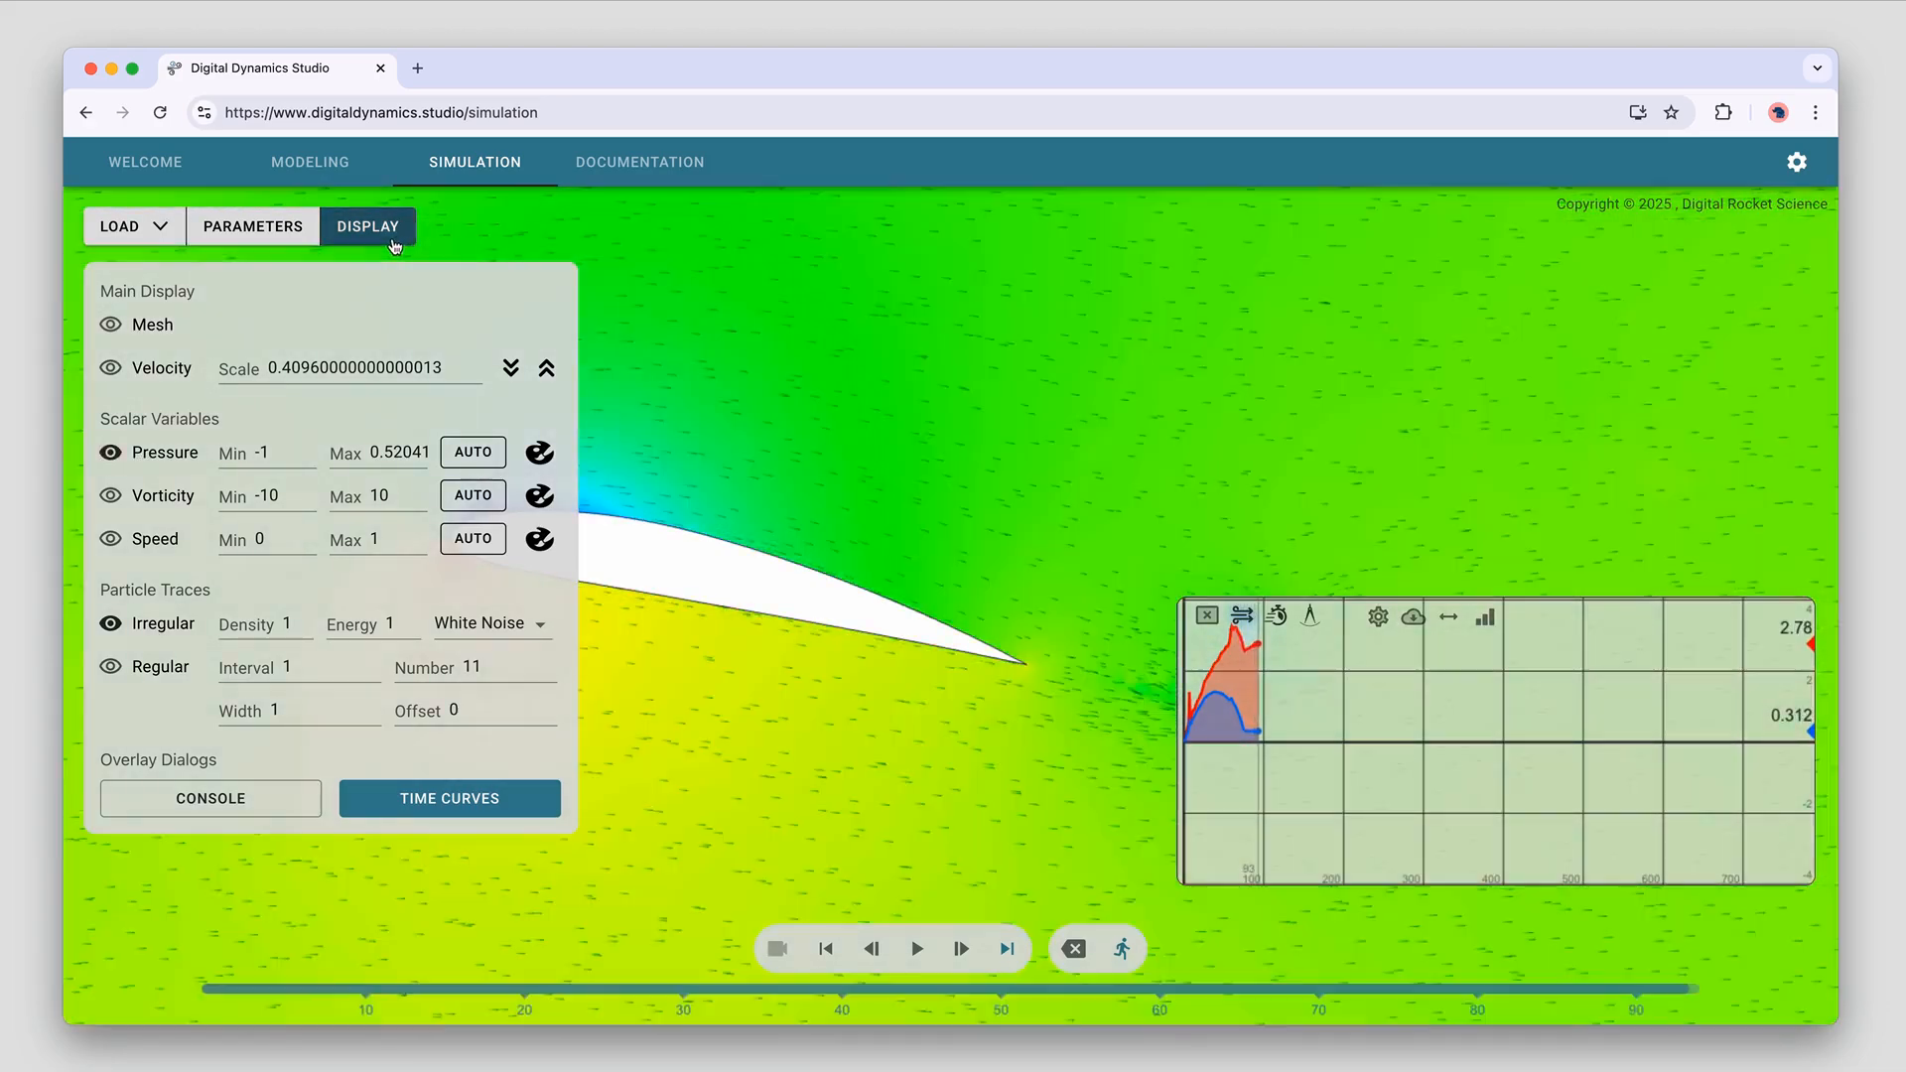
{"action": "left_click", "coordinate": [394, 238]}
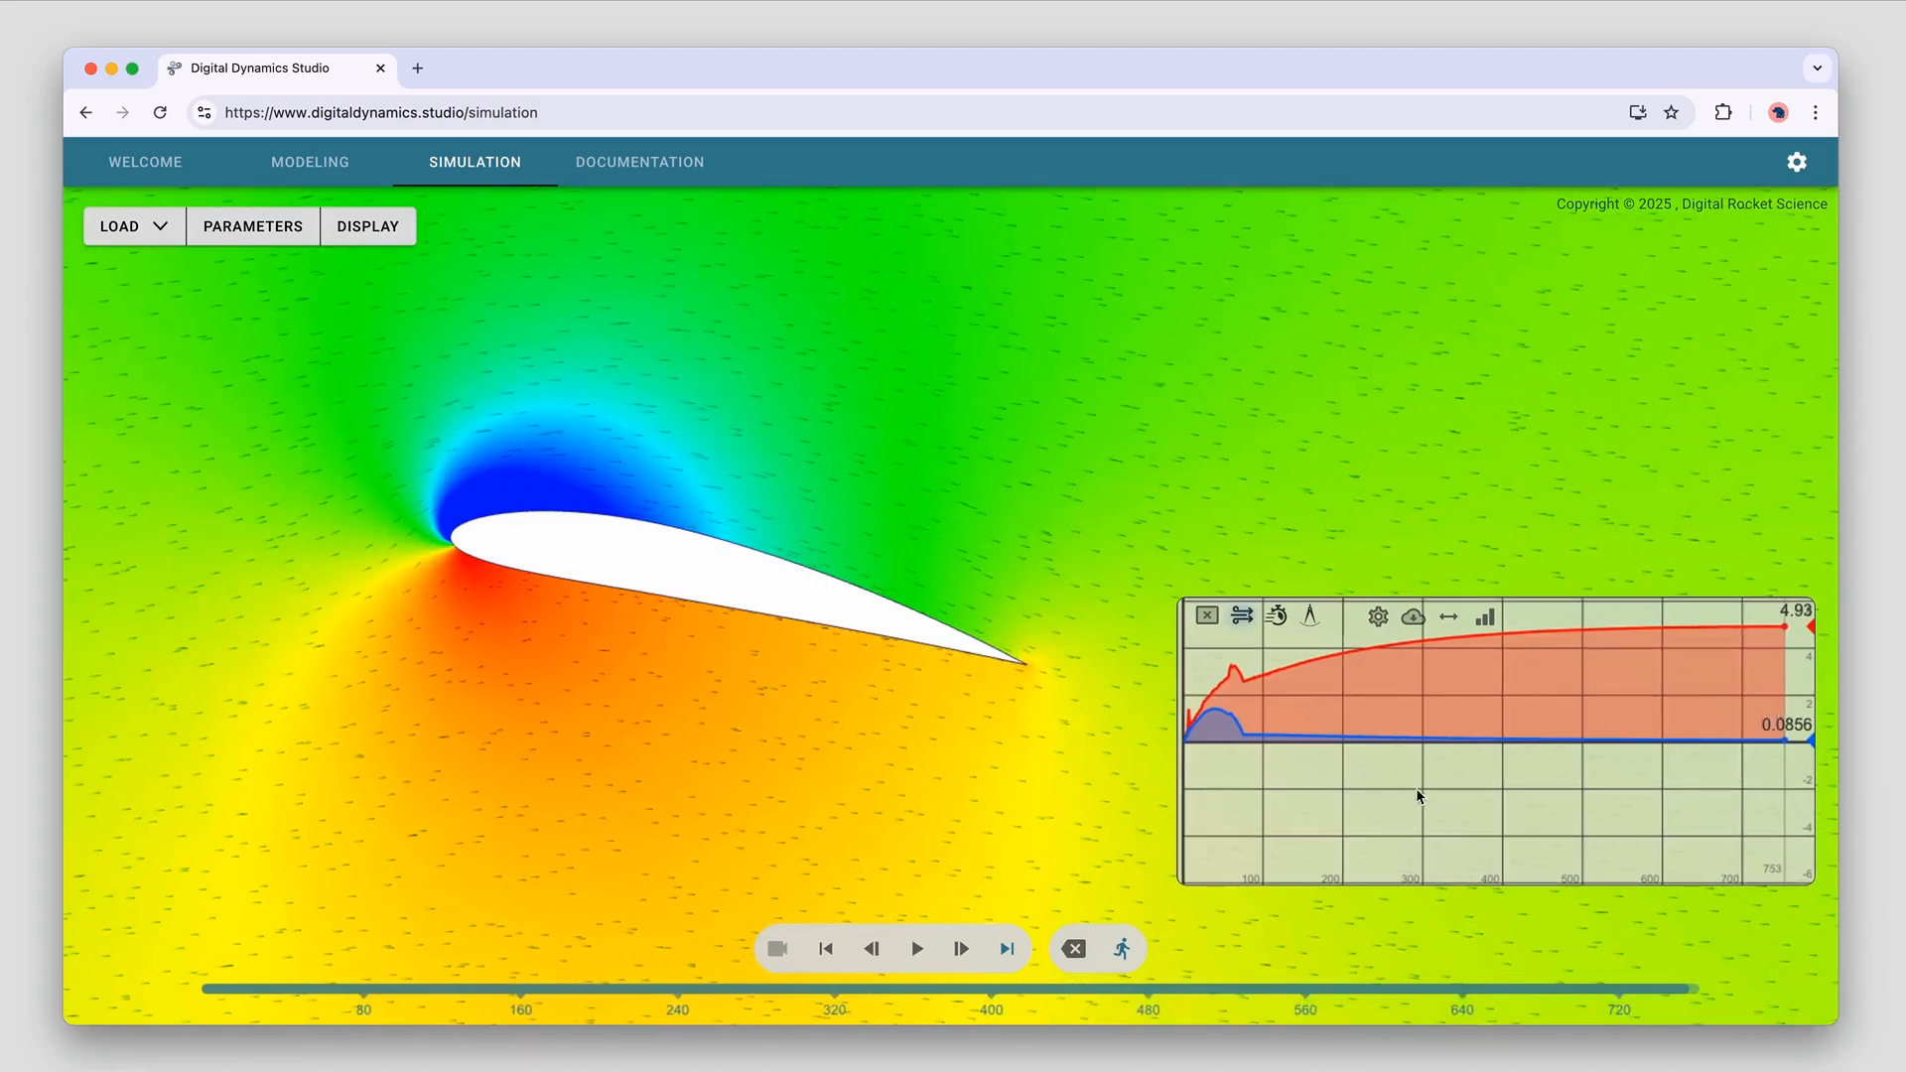
{"action": "left_click", "coordinate": [1120, 959]}
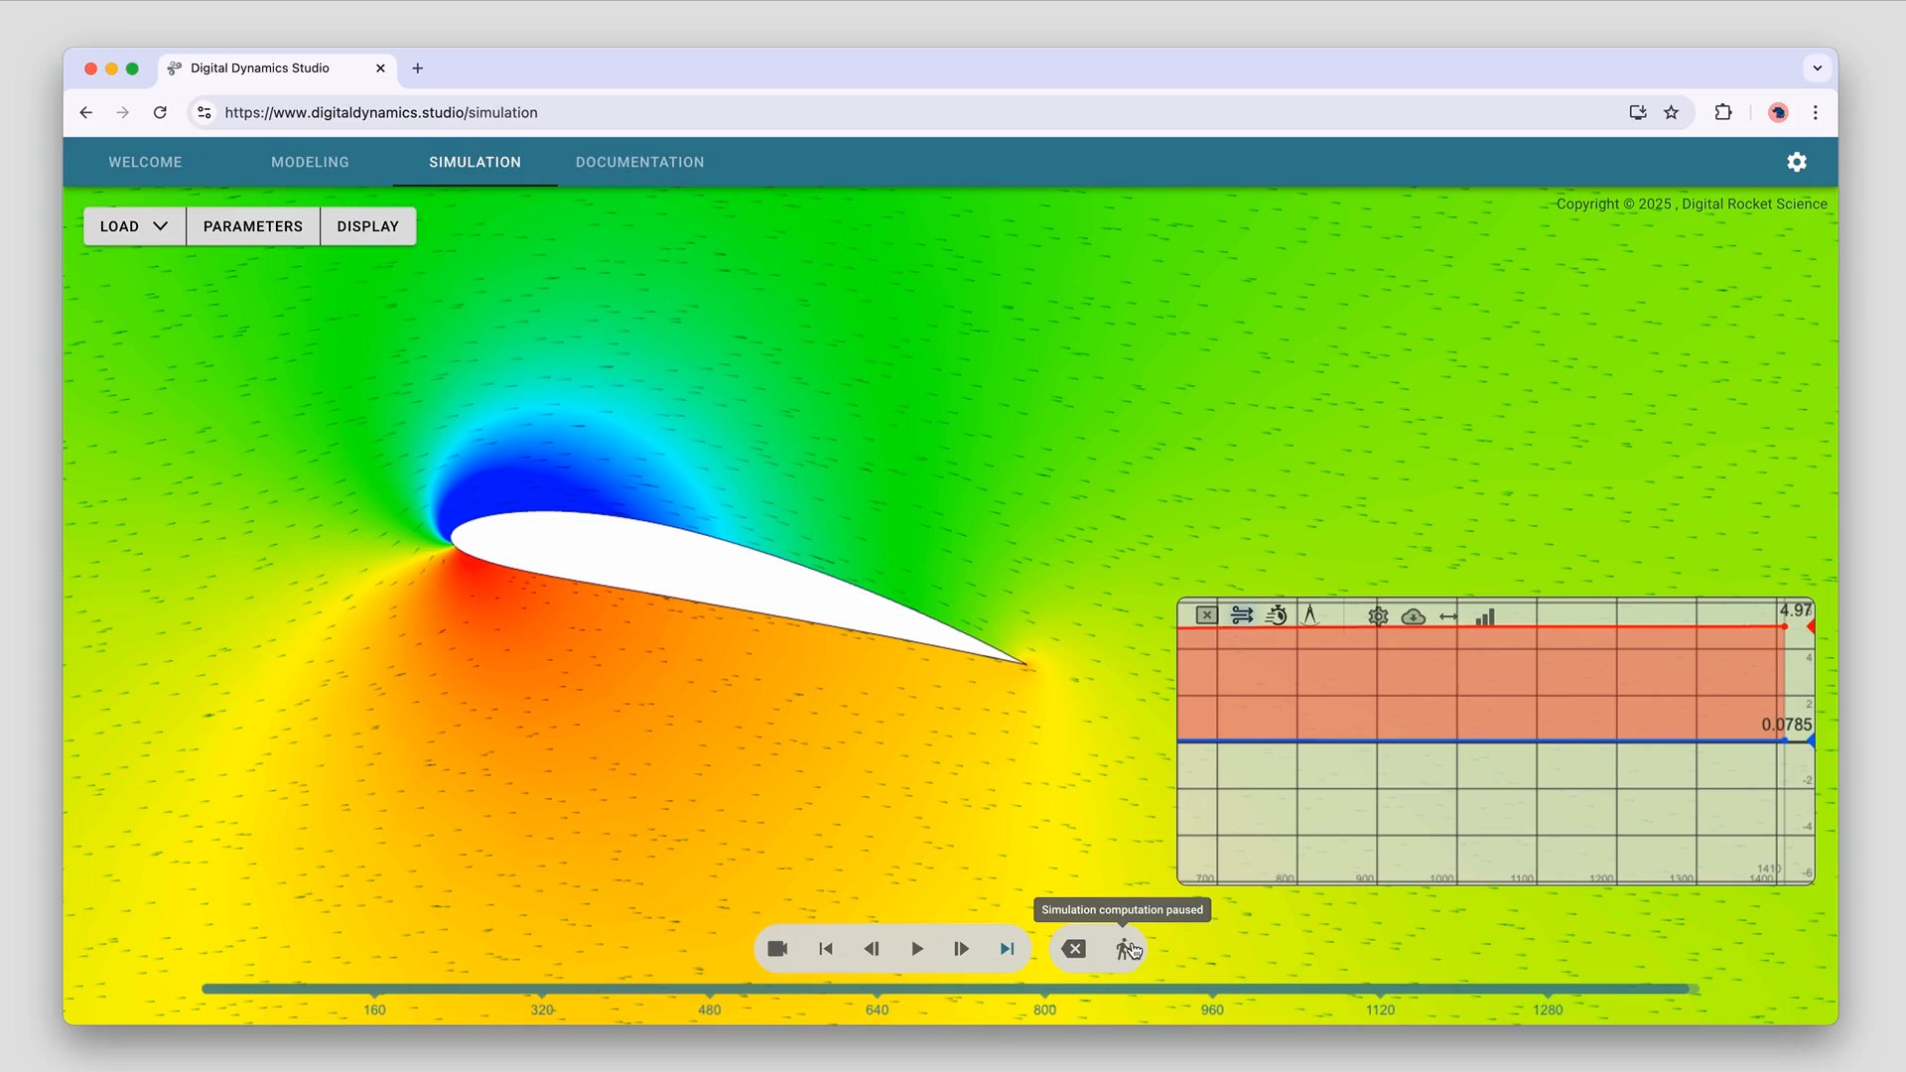
{"action": "left_click", "coordinate": [1128, 950]}
Pause, replay the cached run, then delete the simulation and return to the Modeling editor
{"action": "left_click", "coordinate": [1128, 951]}
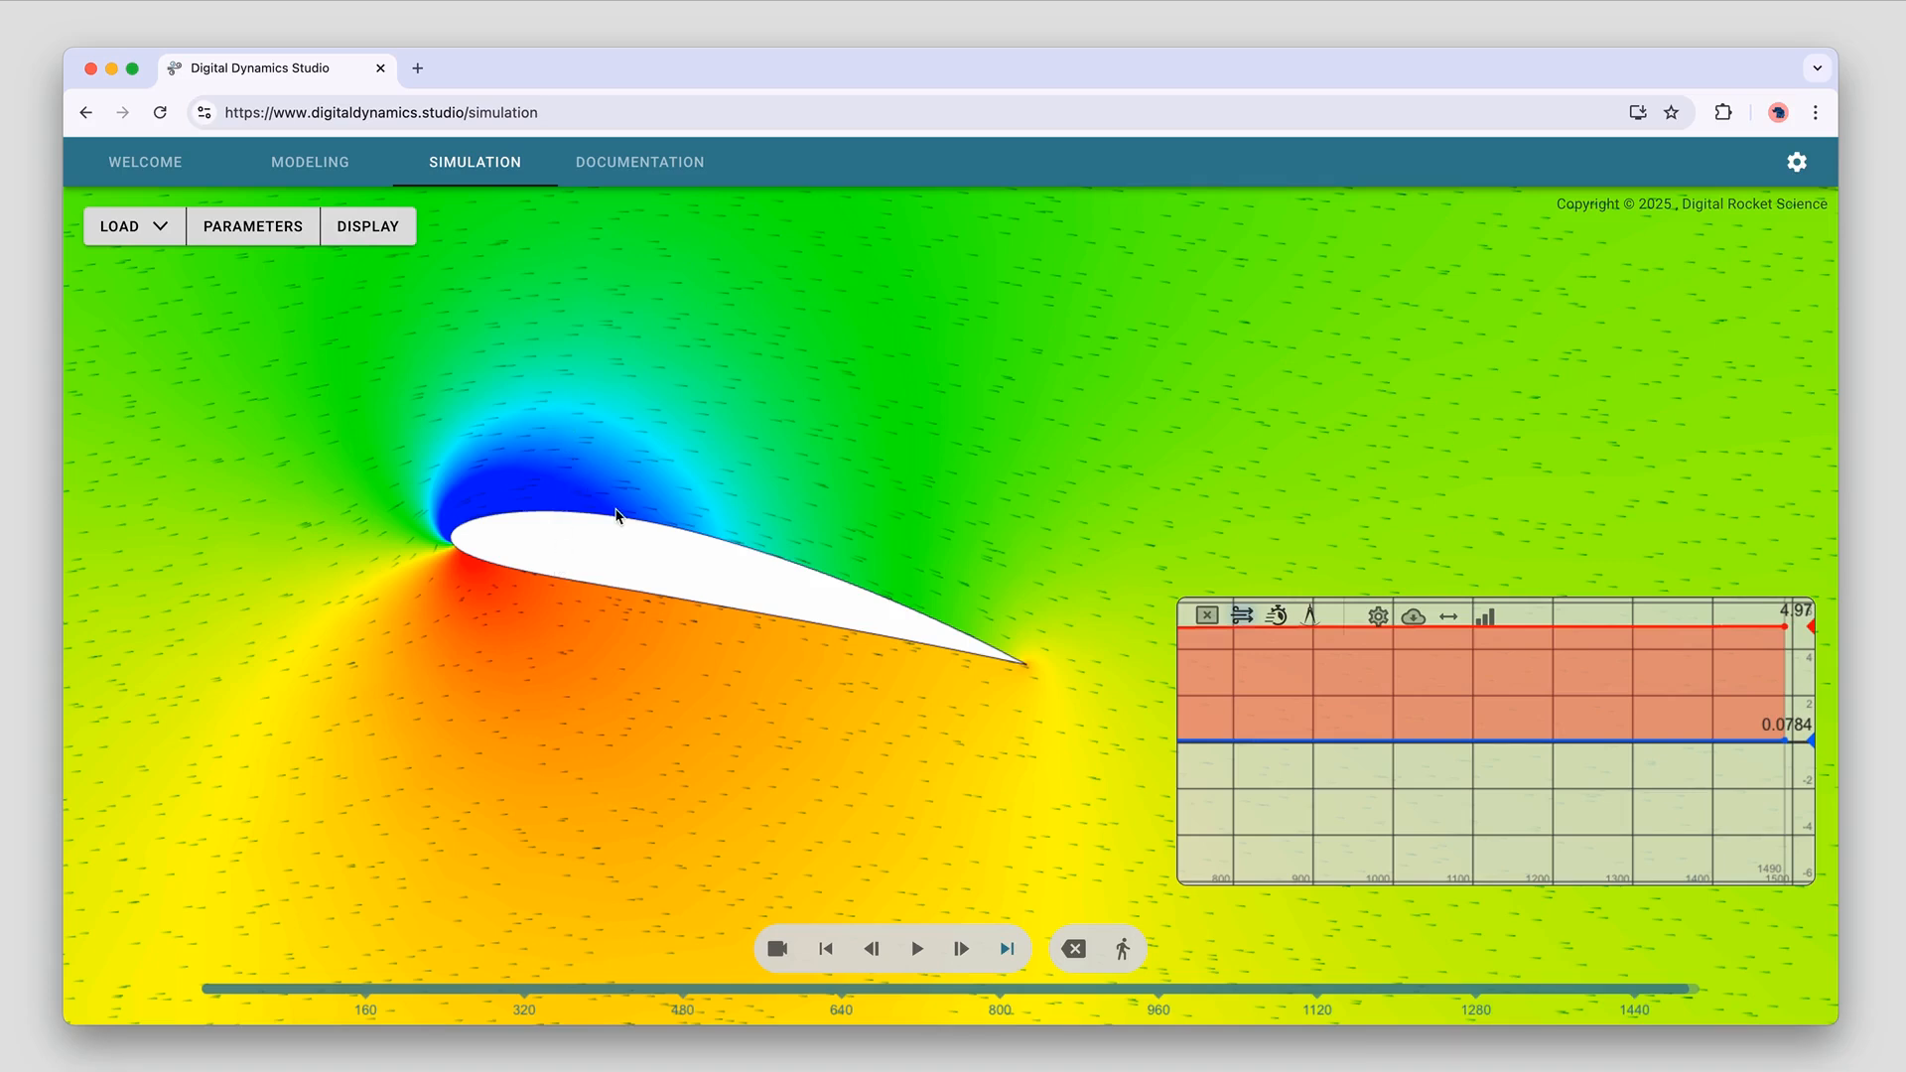
{"action": "left_click", "coordinate": [919, 949]}
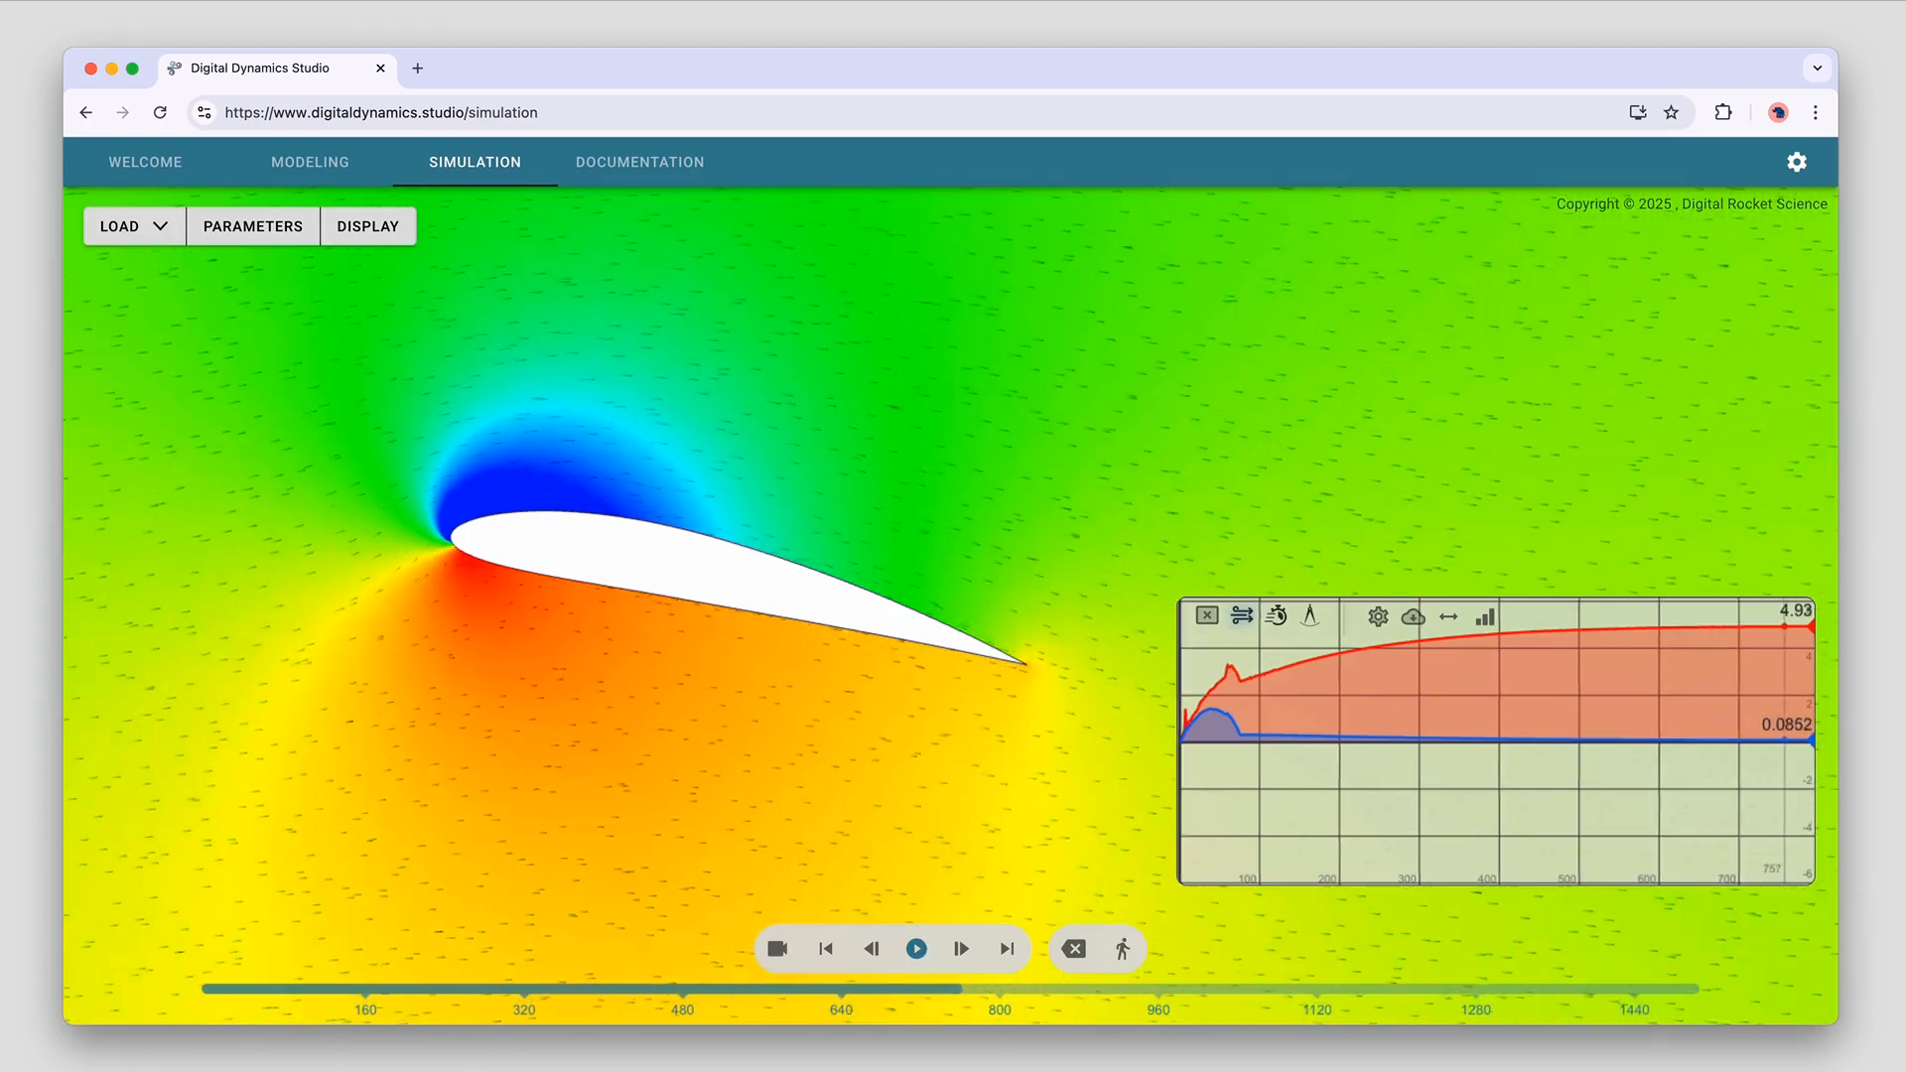
{"action": "left_click", "coordinate": [917, 949]}
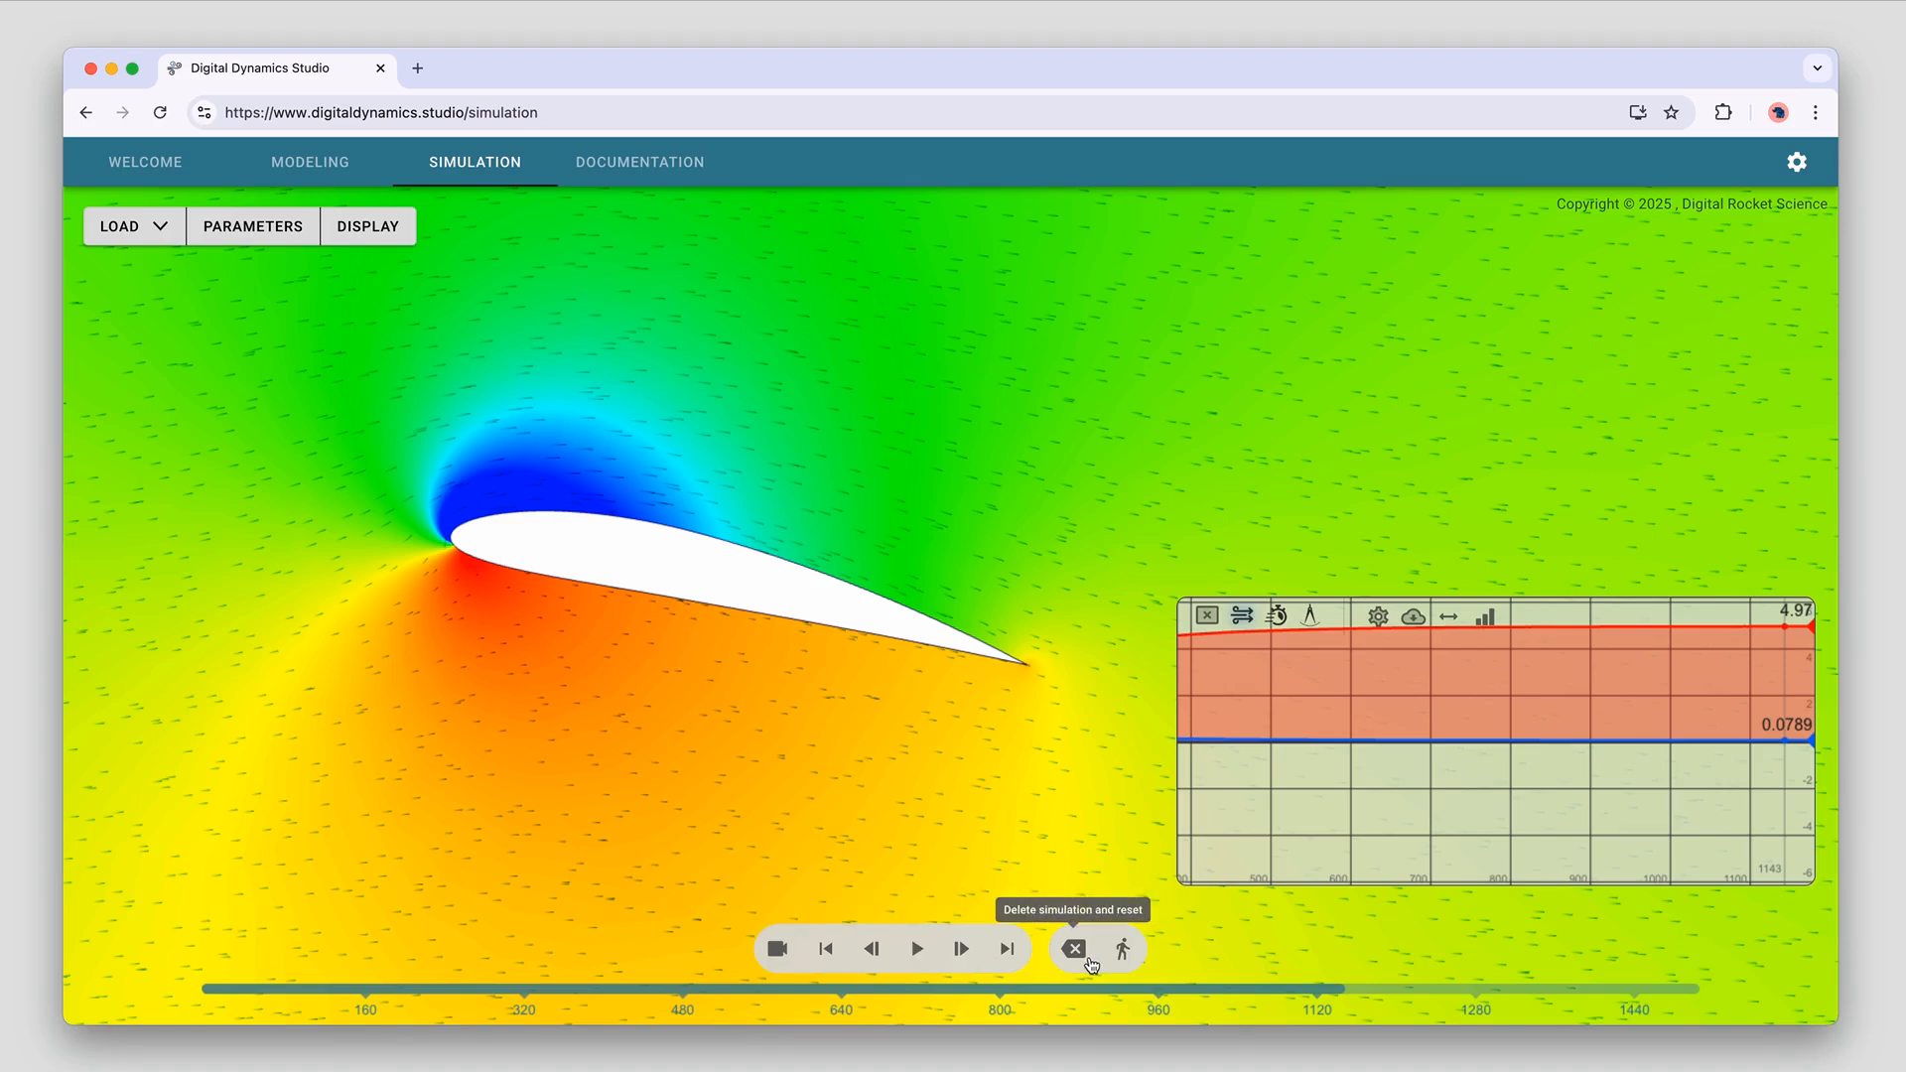
{"action": "left_click", "coordinate": [1076, 951]}
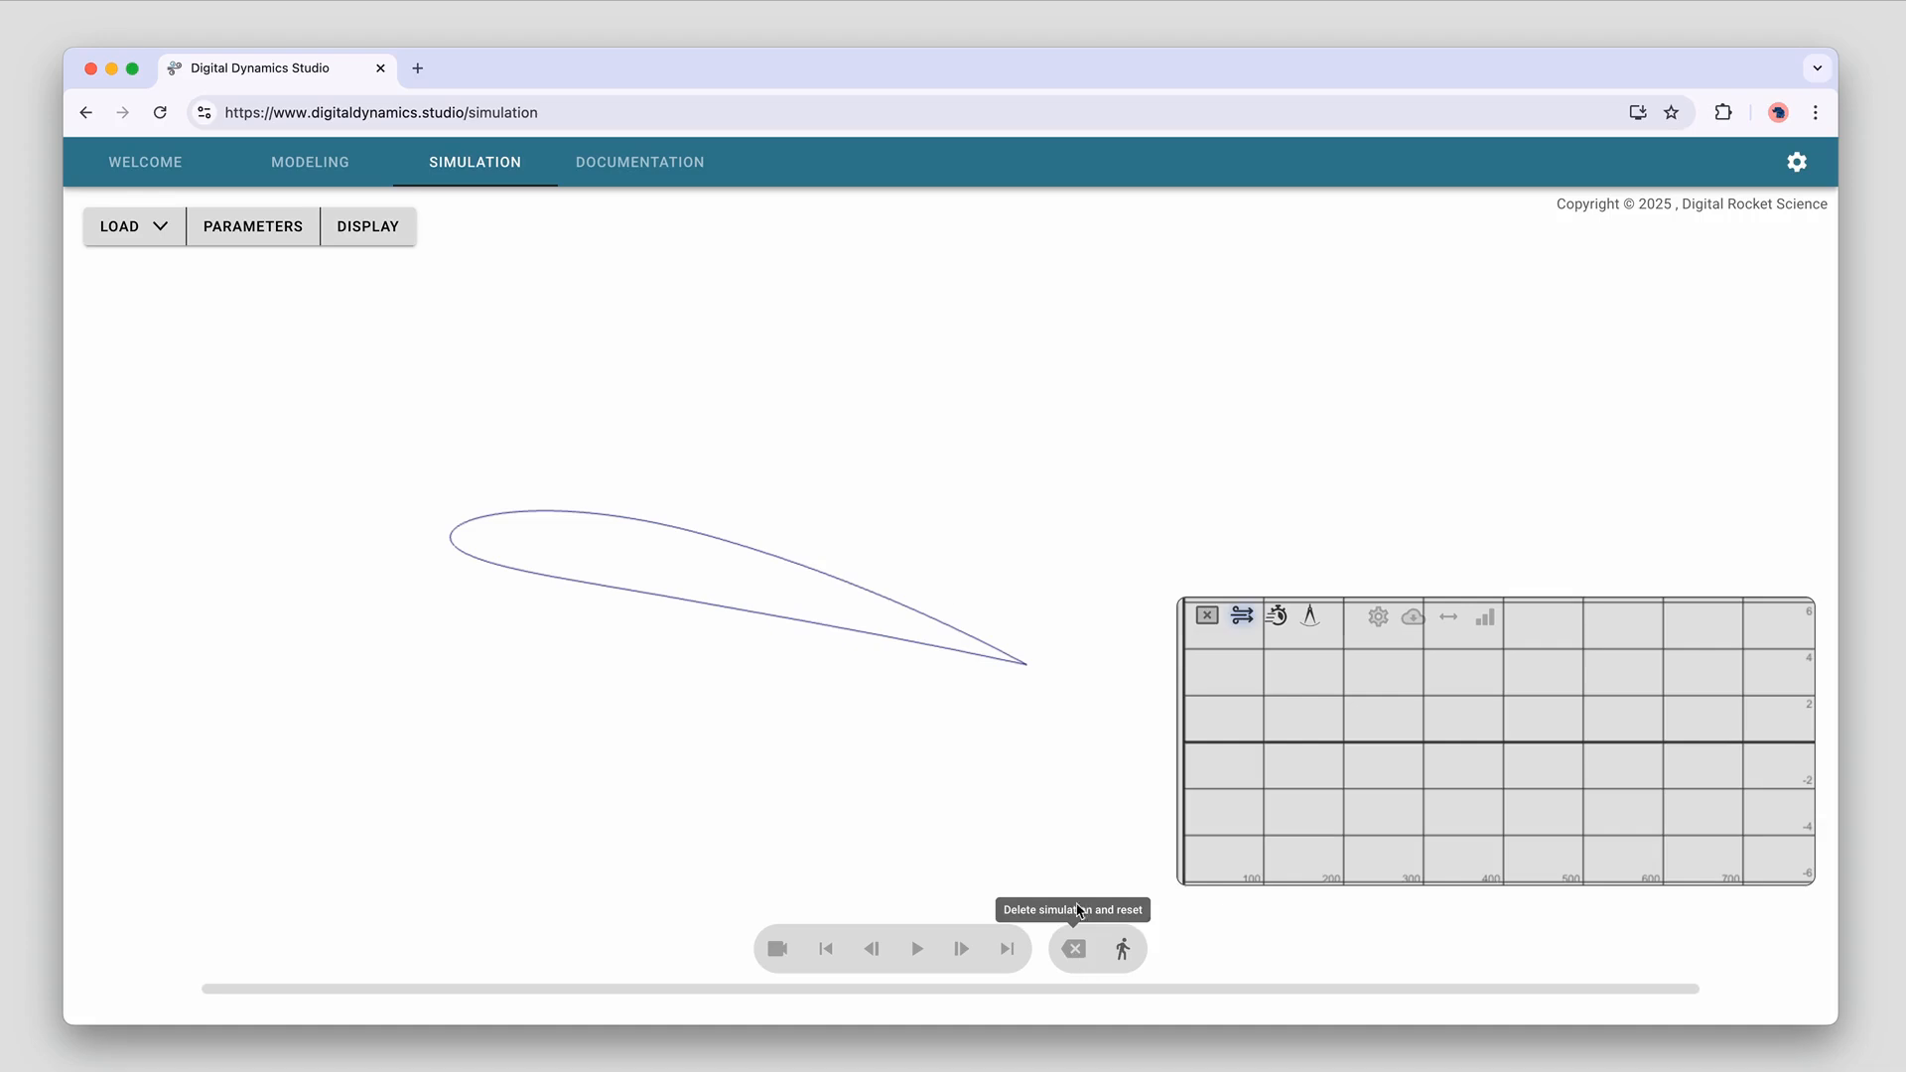
{"action": "left_click", "coordinate": [304, 174]}
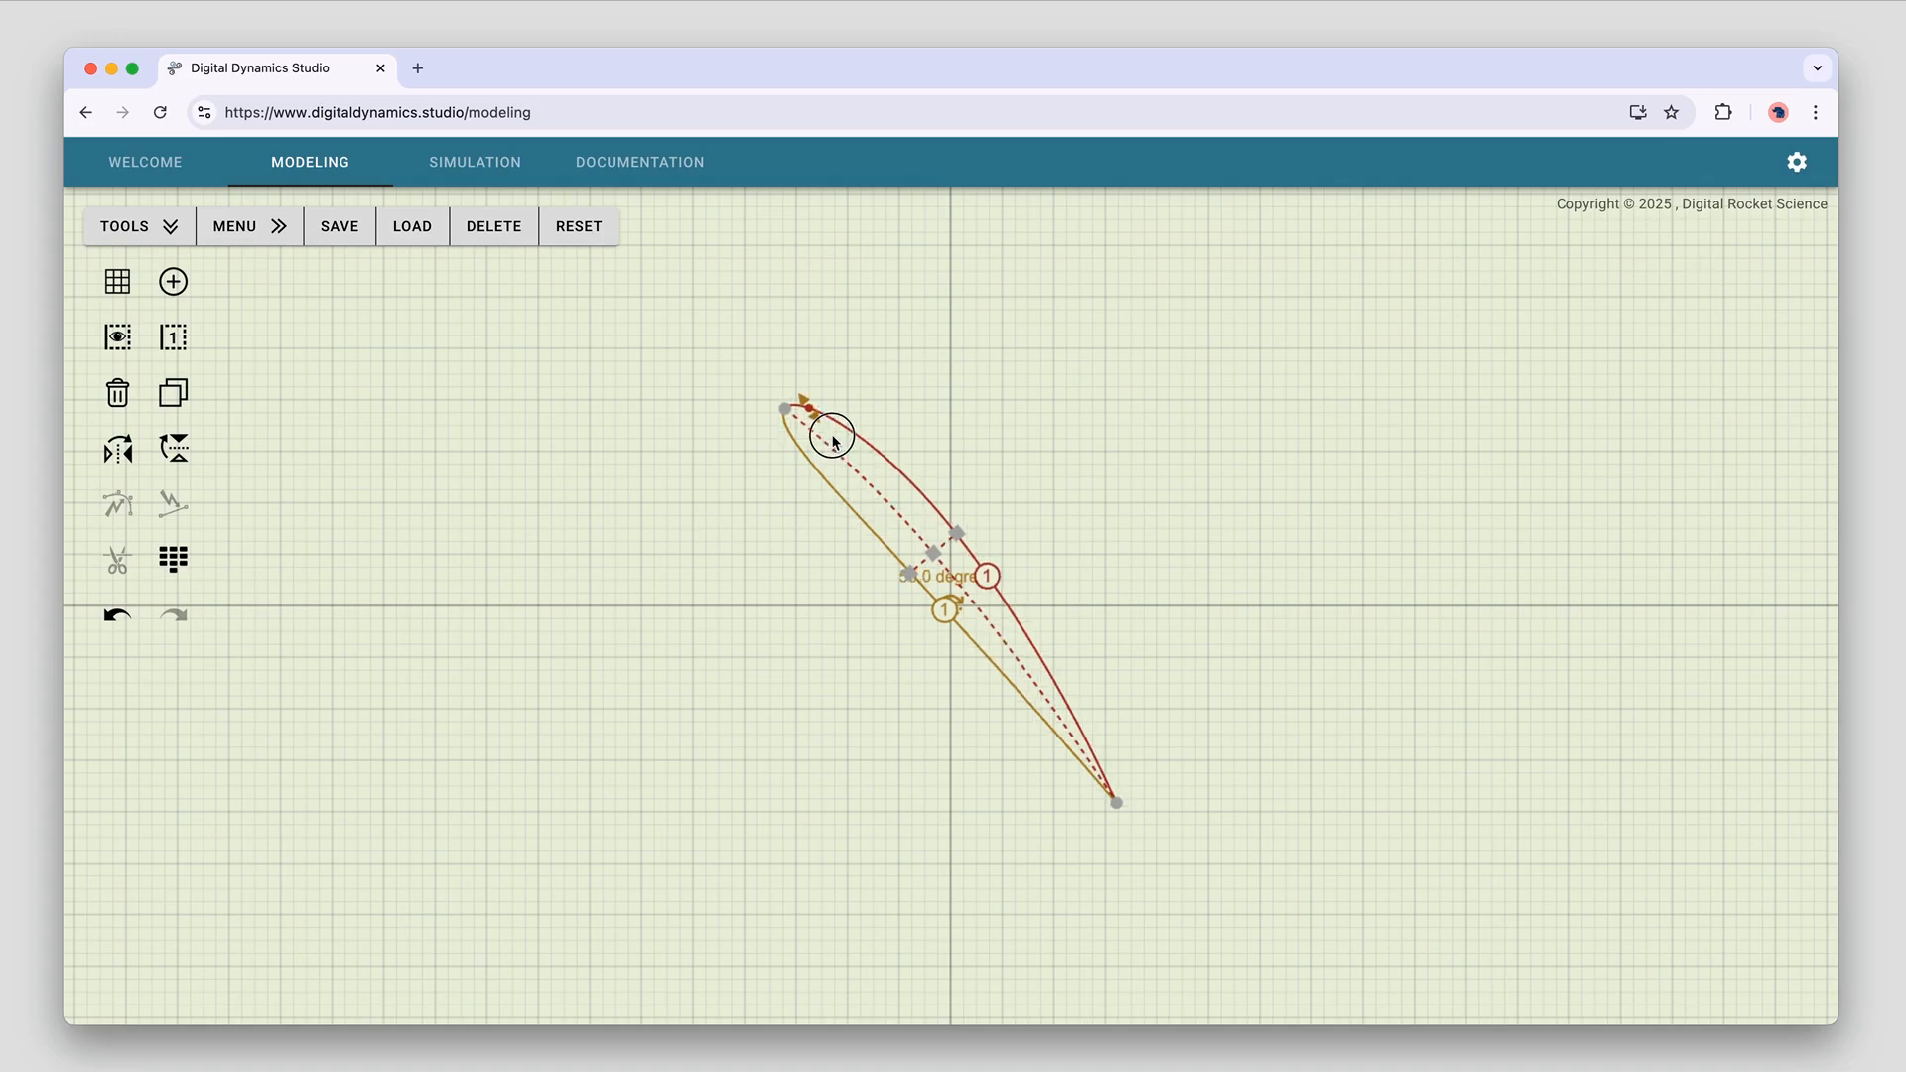
Load the steeply tilted airfoil into the simulation and run it despite the turbulence warning
{"action": "left_click", "coordinate": [477, 177]}
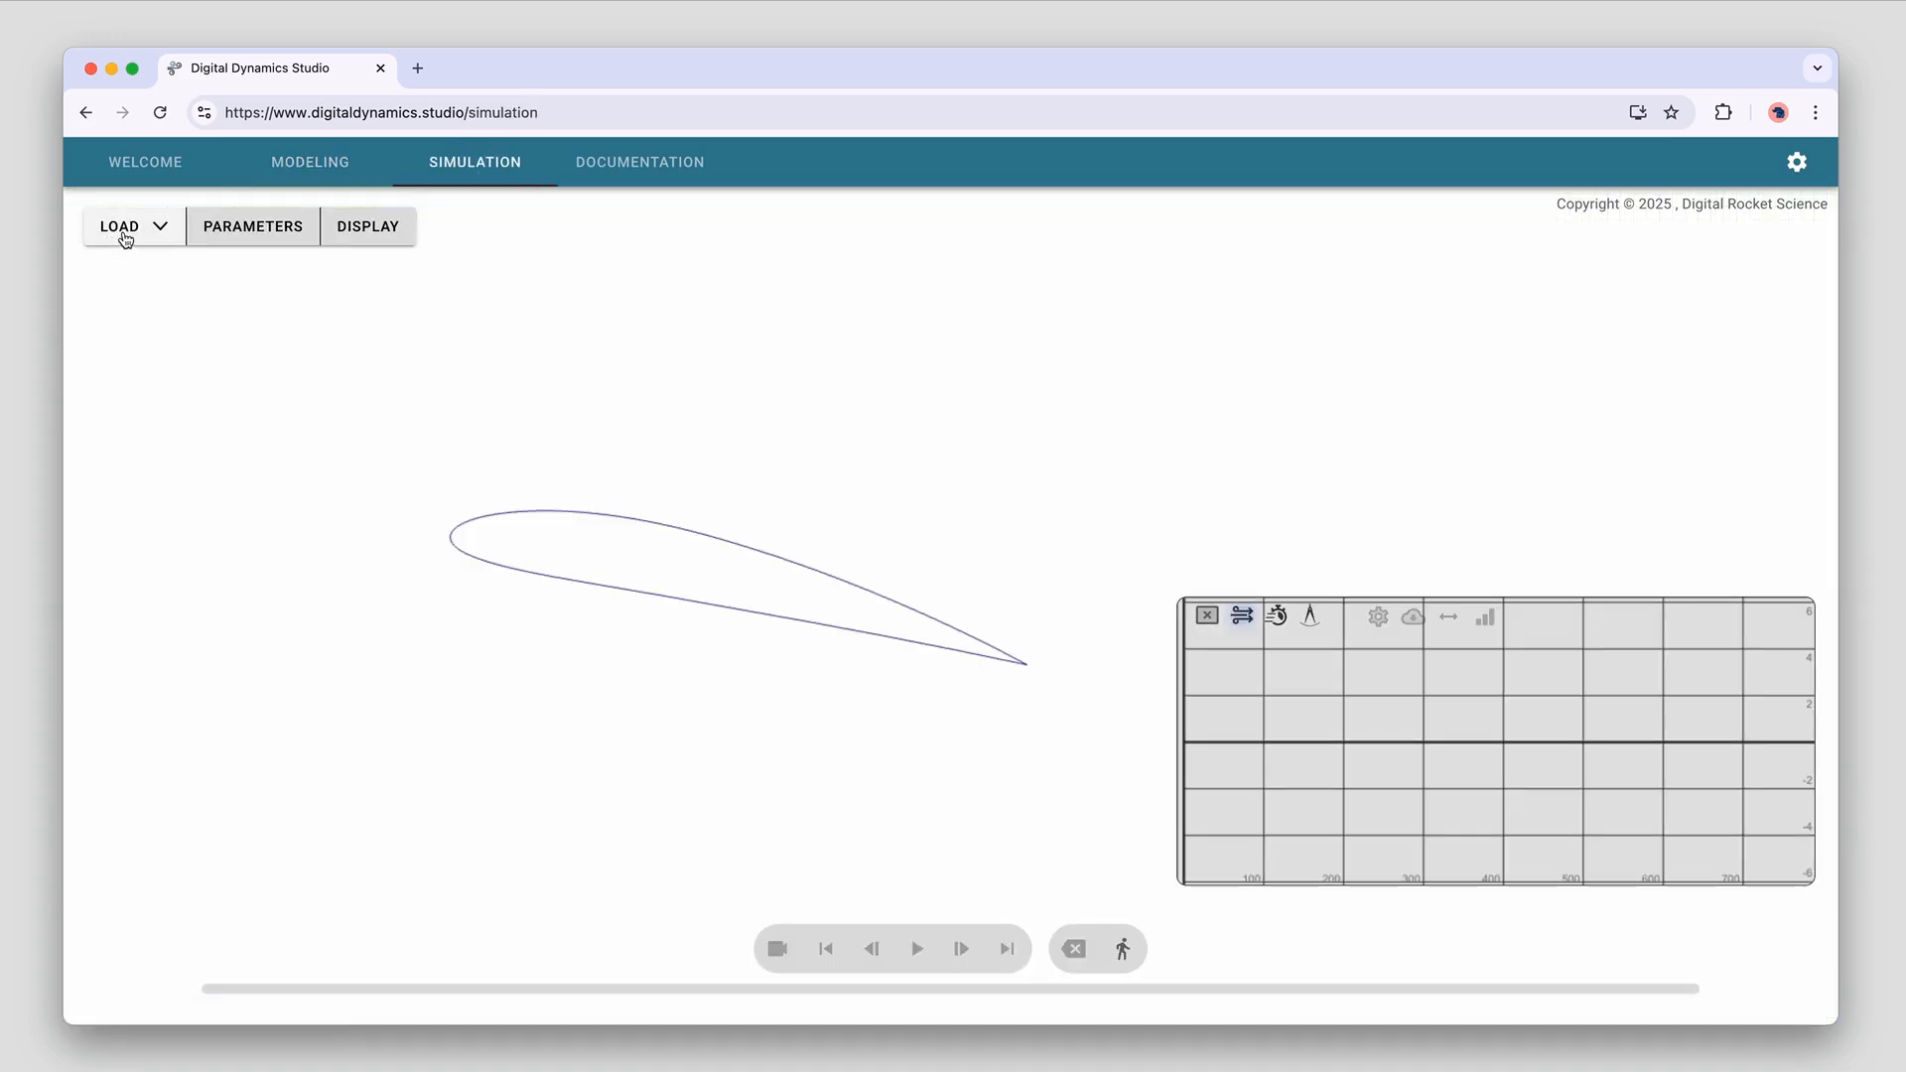
{"action": "left_click", "coordinate": [126, 234]}
{"action": "left_click", "coordinate": [189, 291]}
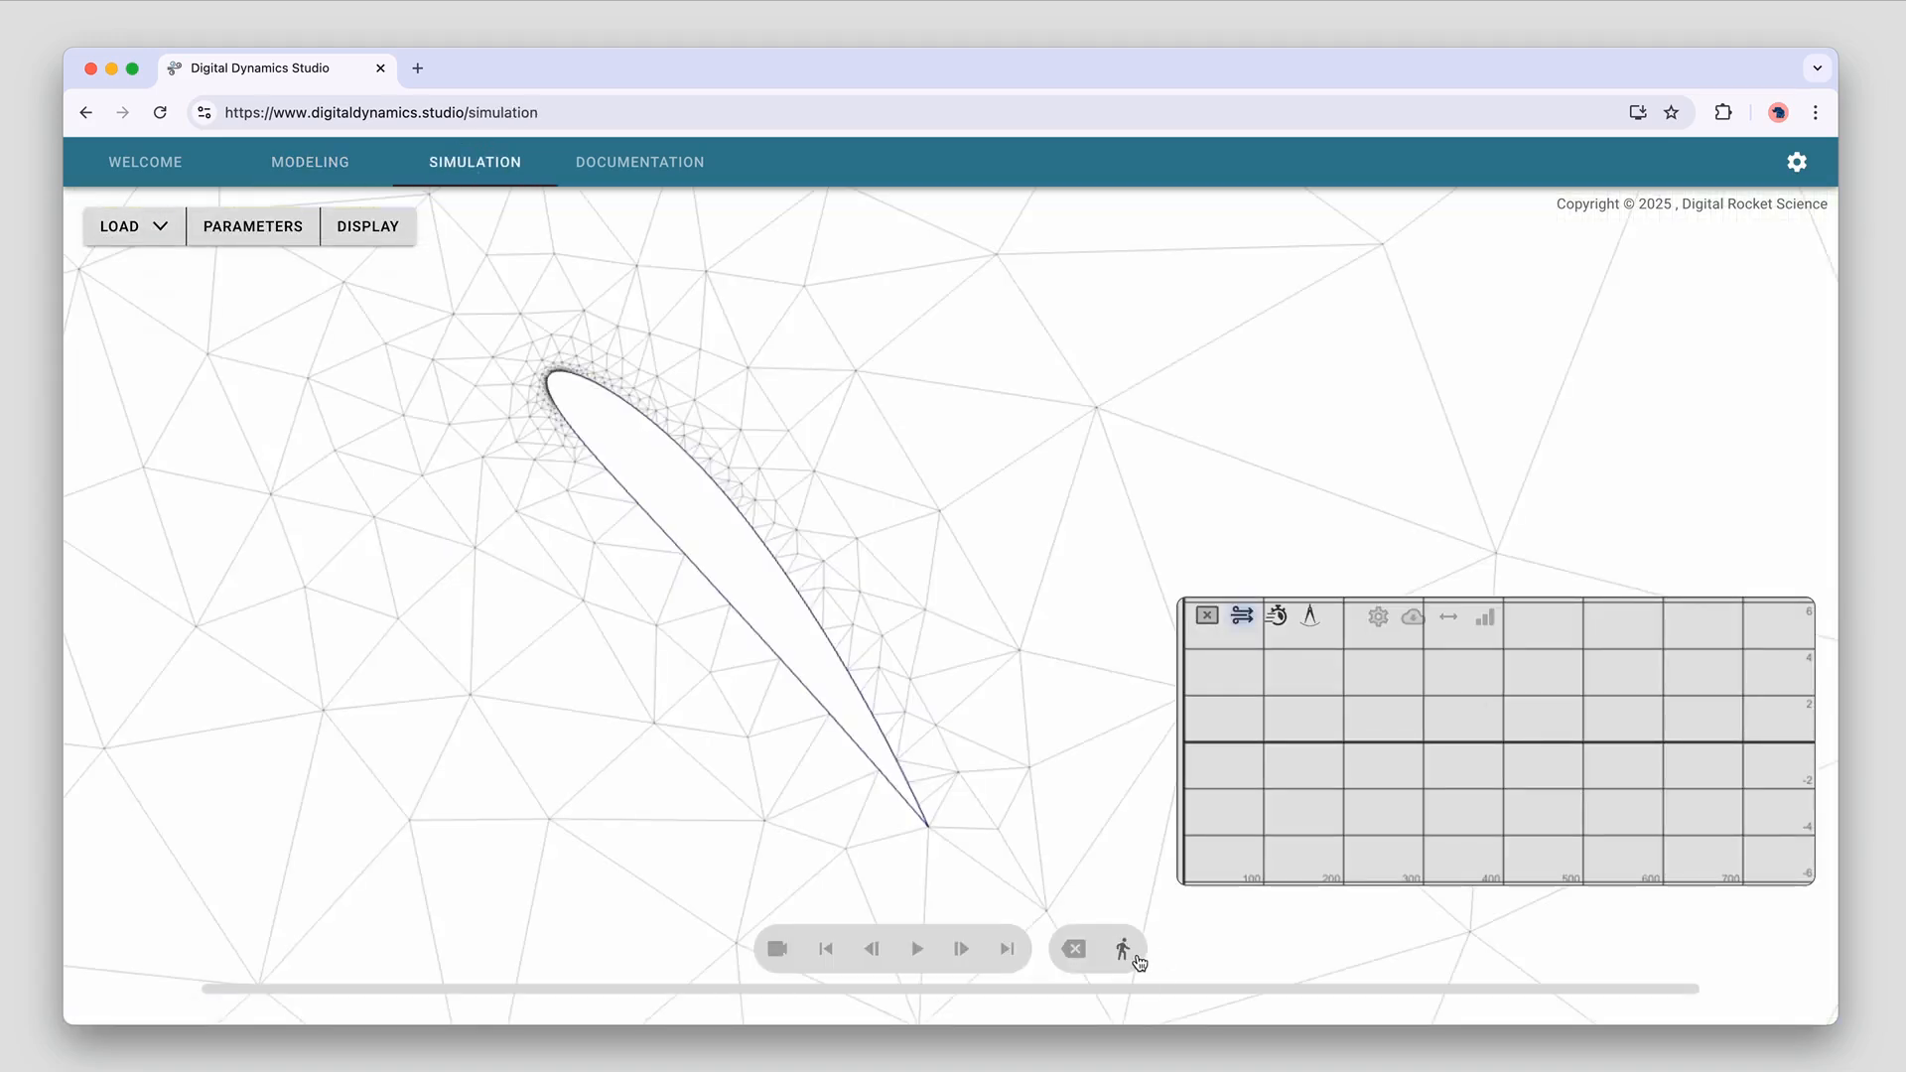
{"action": "left_click", "coordinate": [1138, 958]}
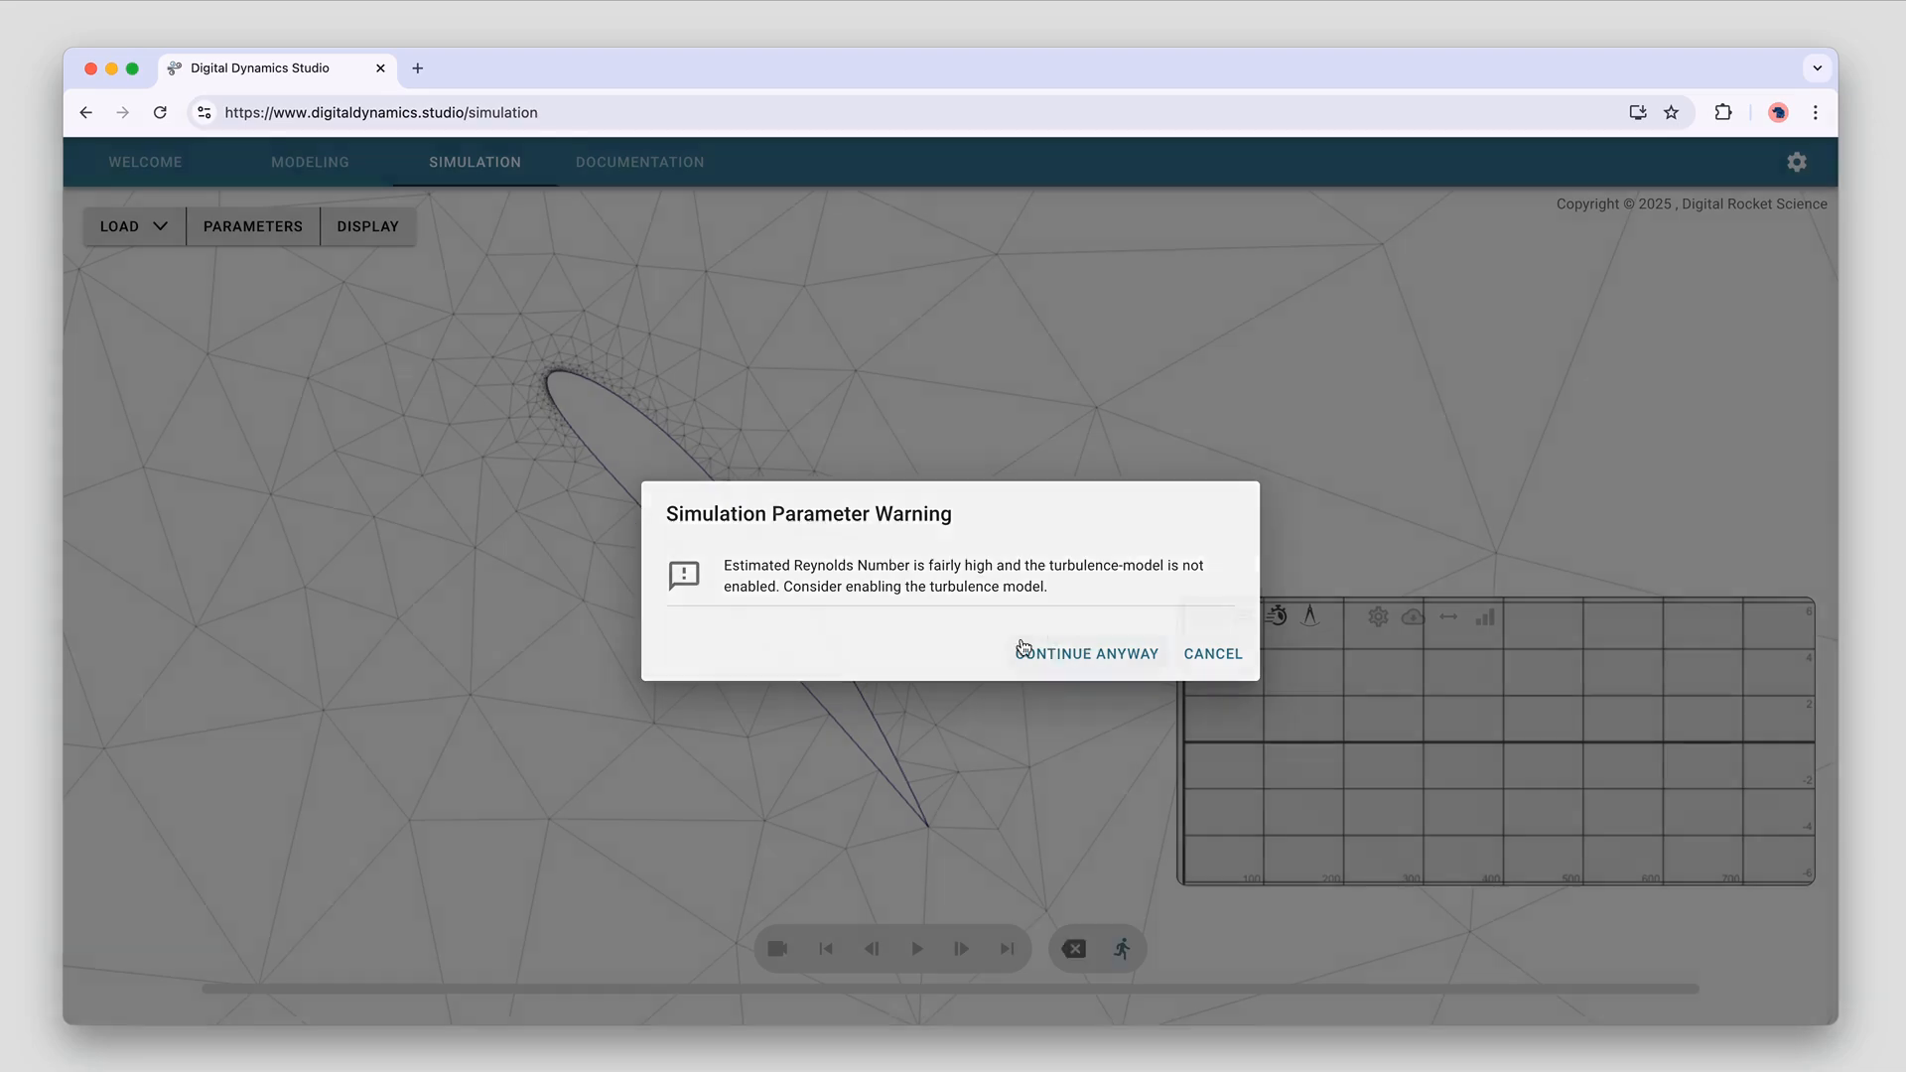
{"action": "left_click", "coordinate": [1022, 653]}
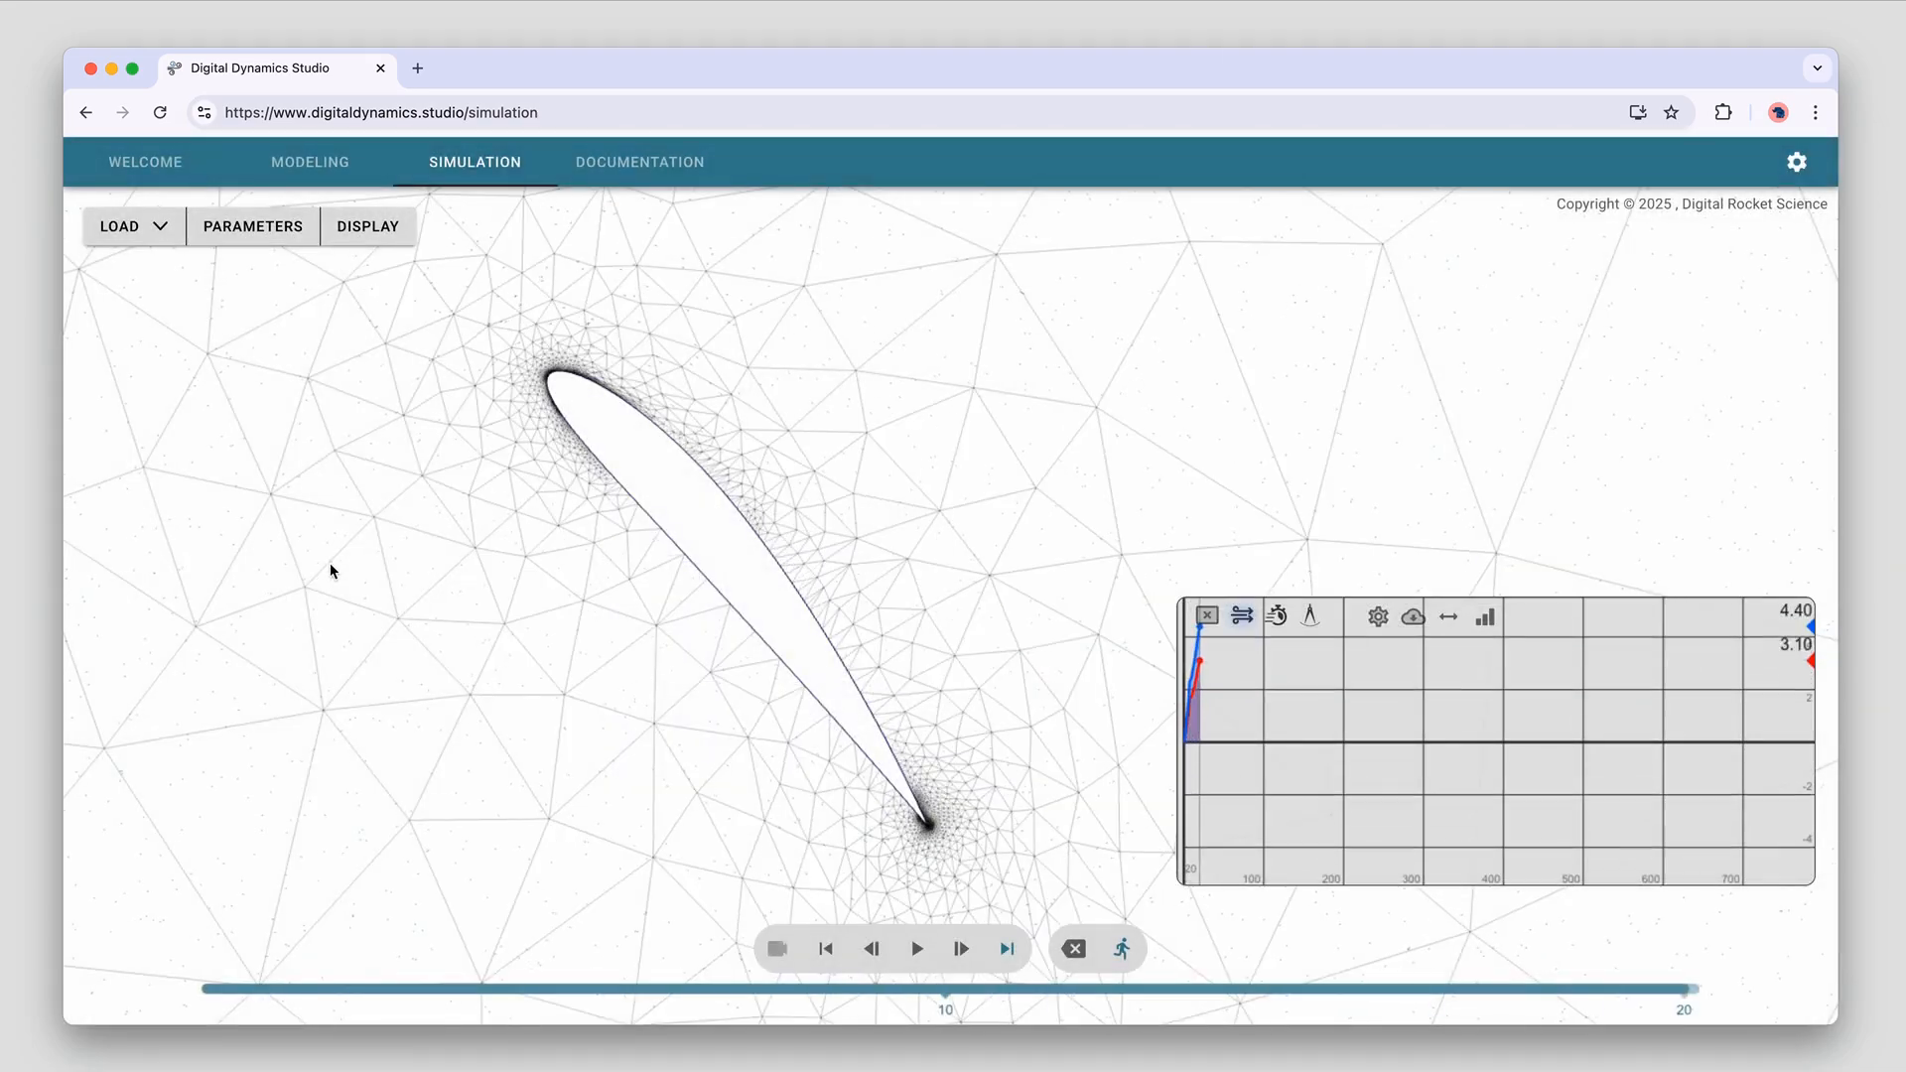
{"action": "left_click", "coordinate": [383, 234]}
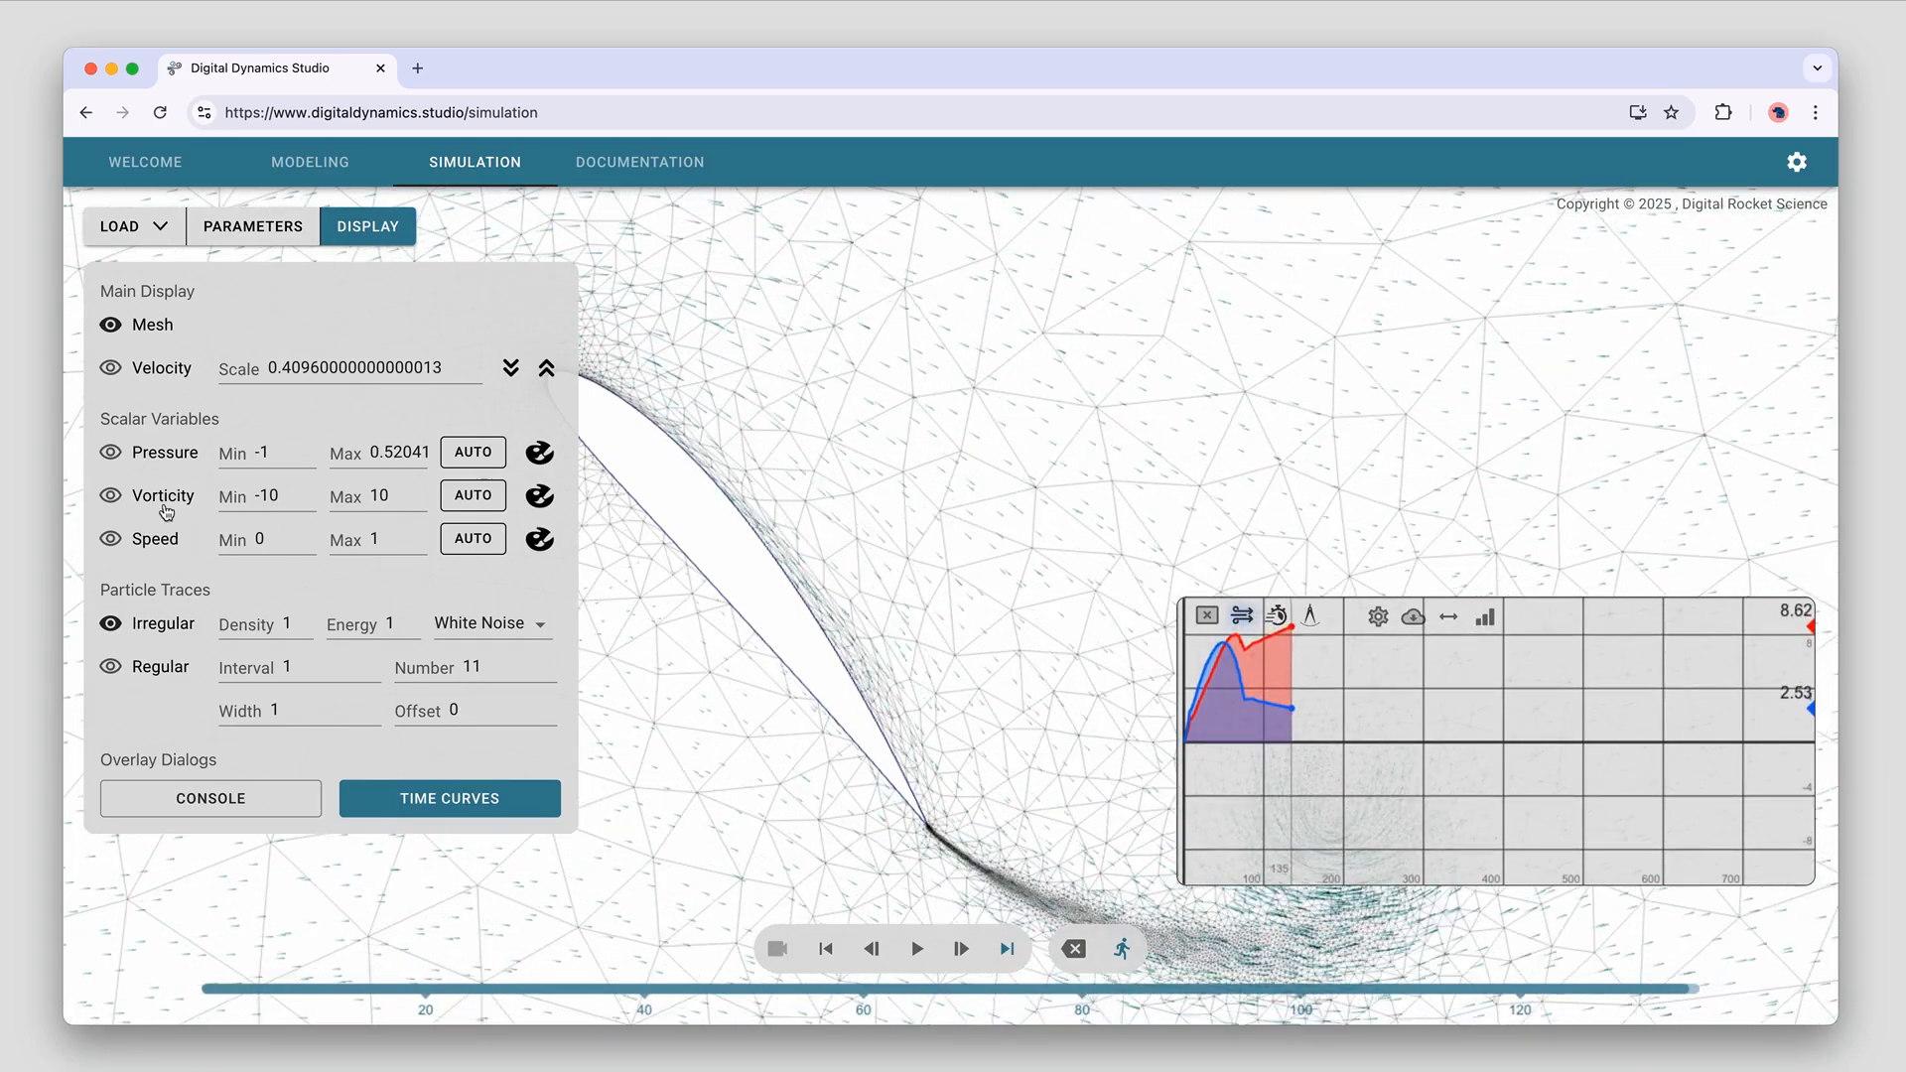
Colour the flow by pressure with auto range and minimum -2, and hide the mesh
{"action": "left_click", "coordinate": [157, 454]}
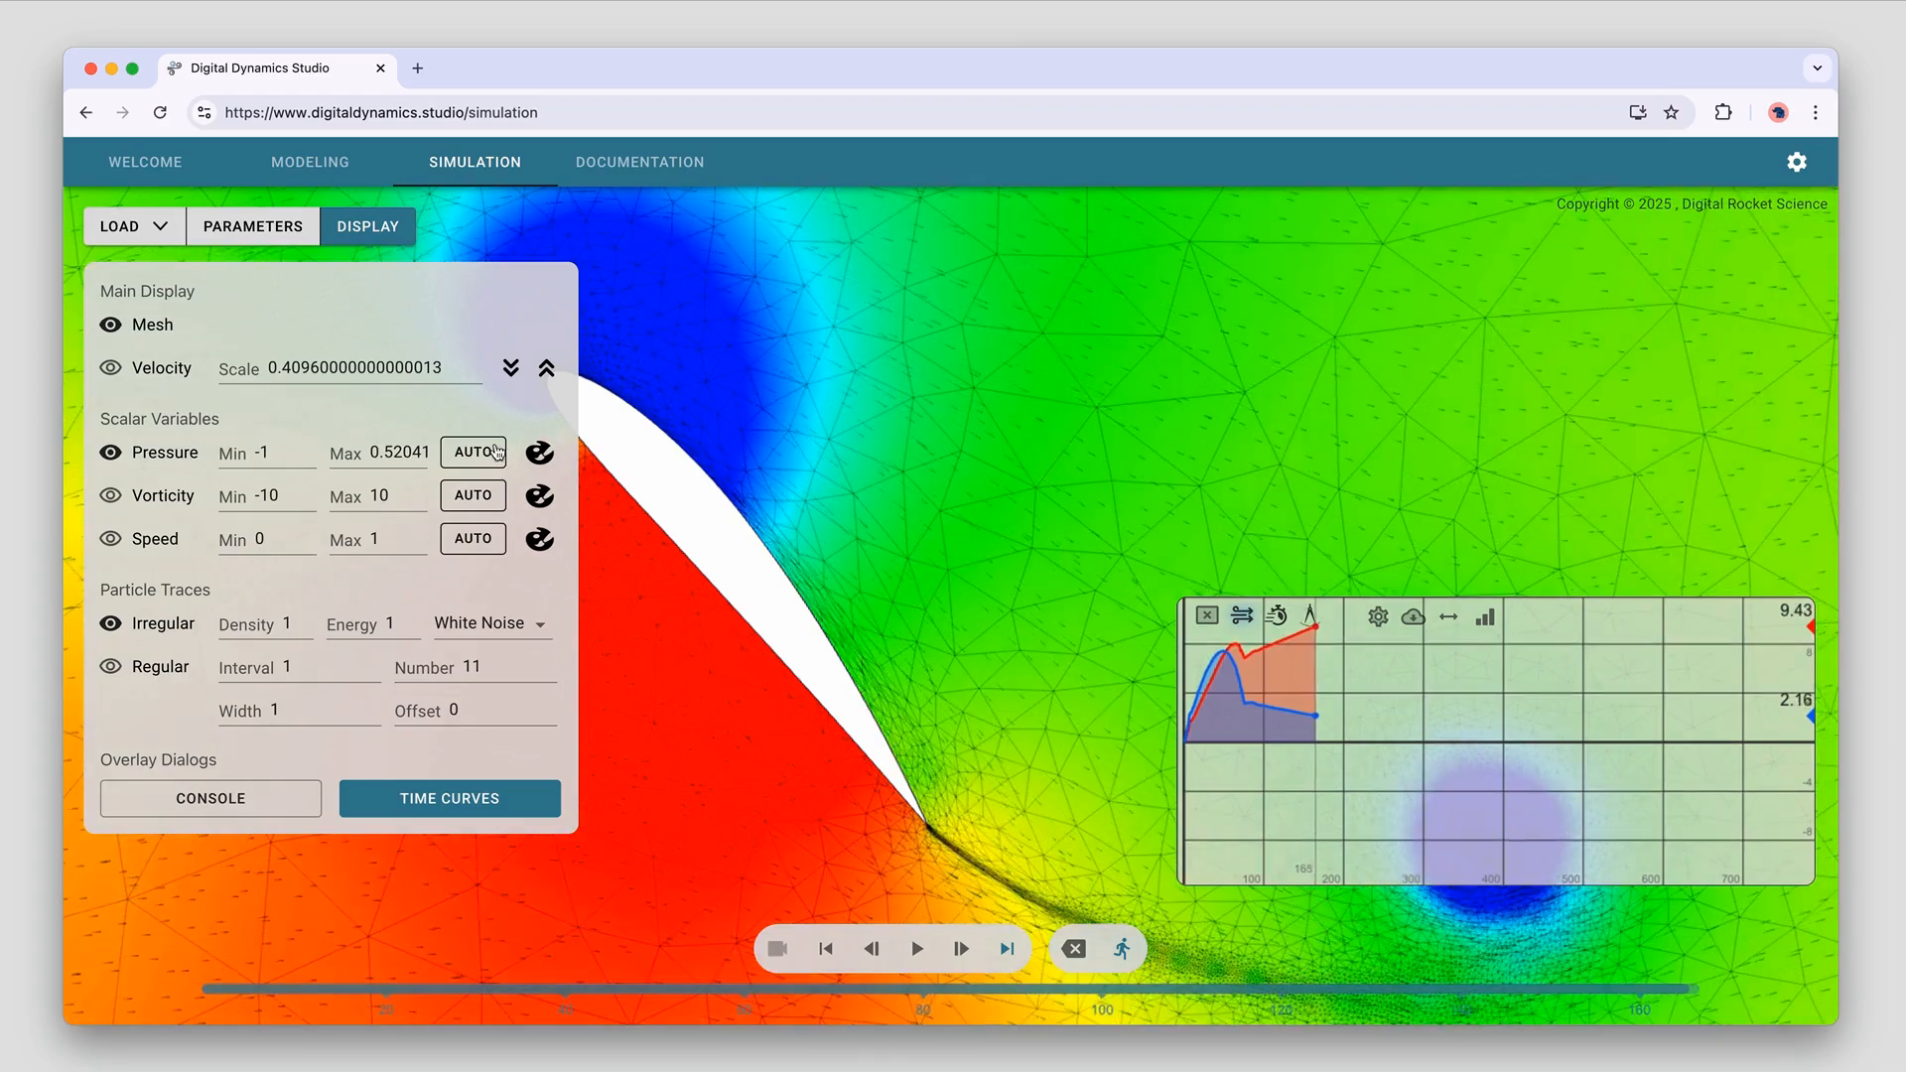
{"action": "left_click", "coordinate": [473, 451]}
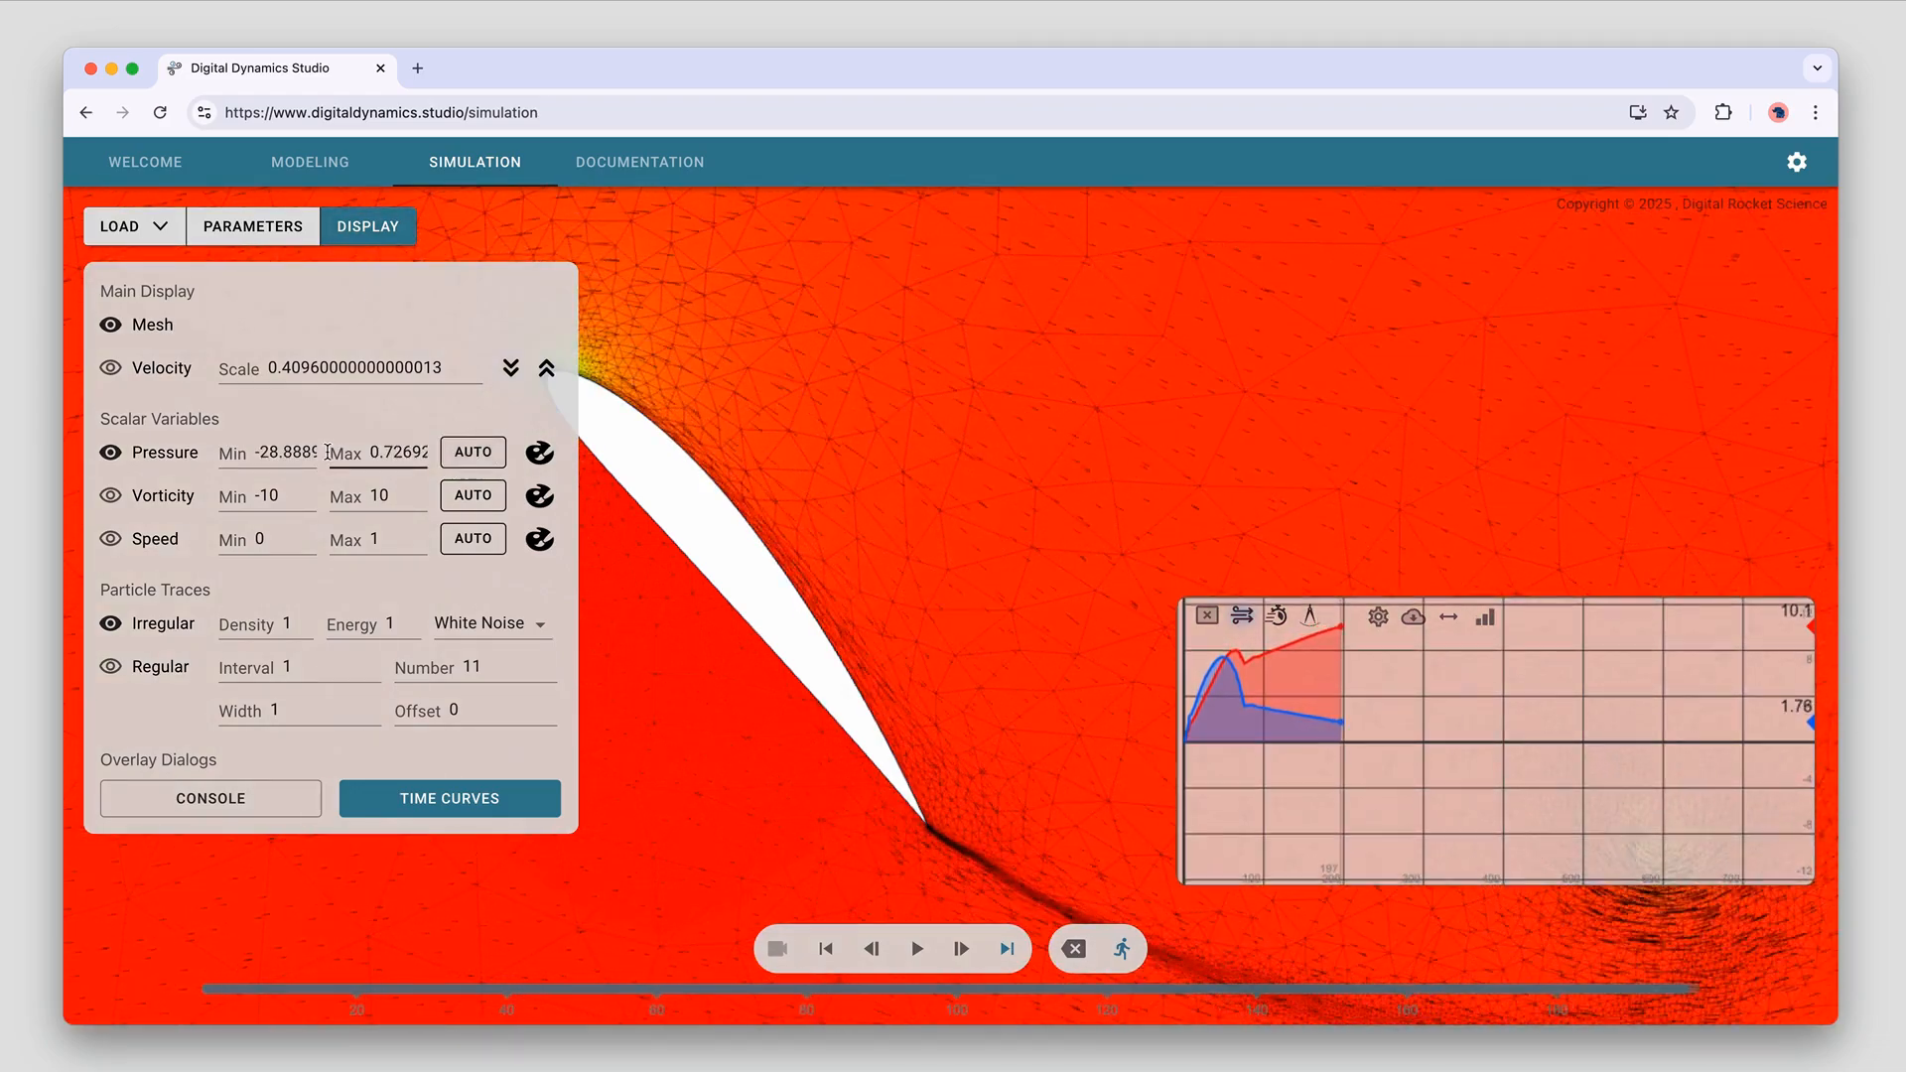
{"action": "triple_click", "coordinate": [287, 451]}
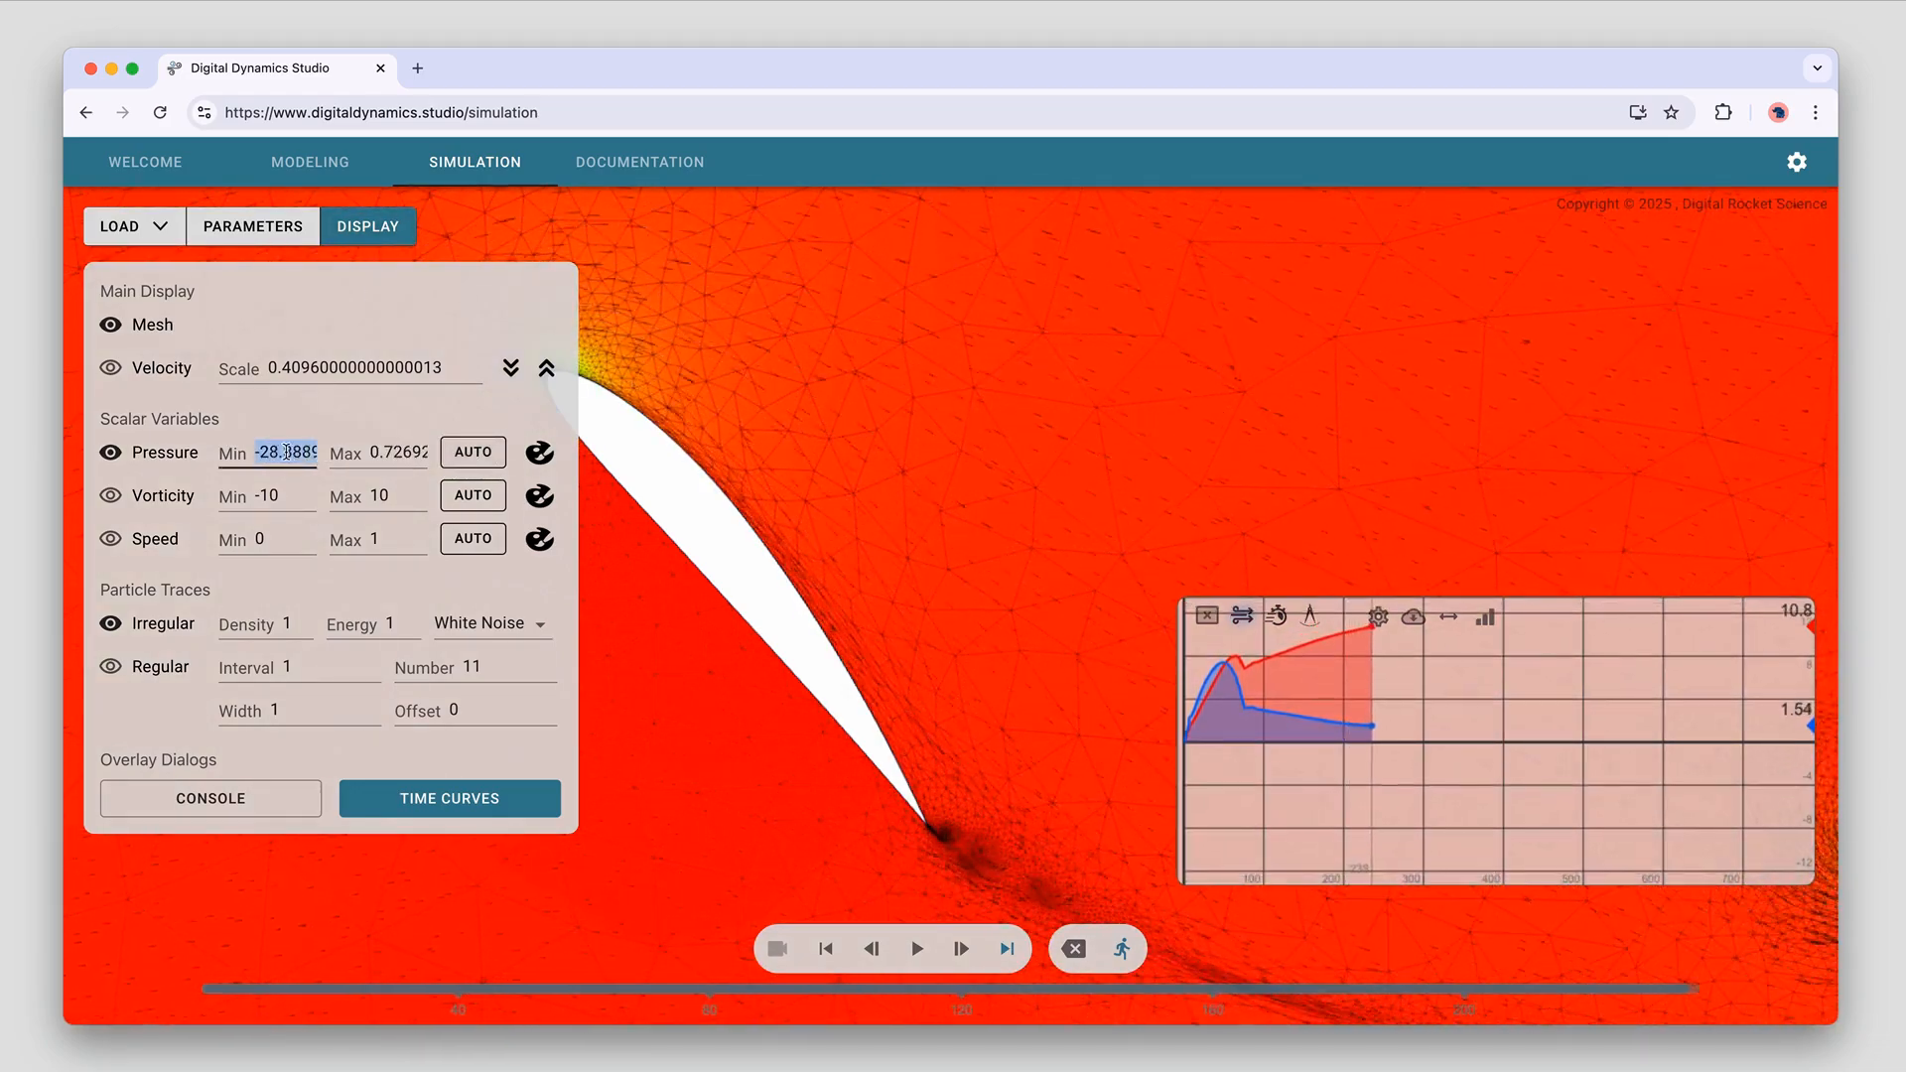
{"action": "type", "text": "-2"}
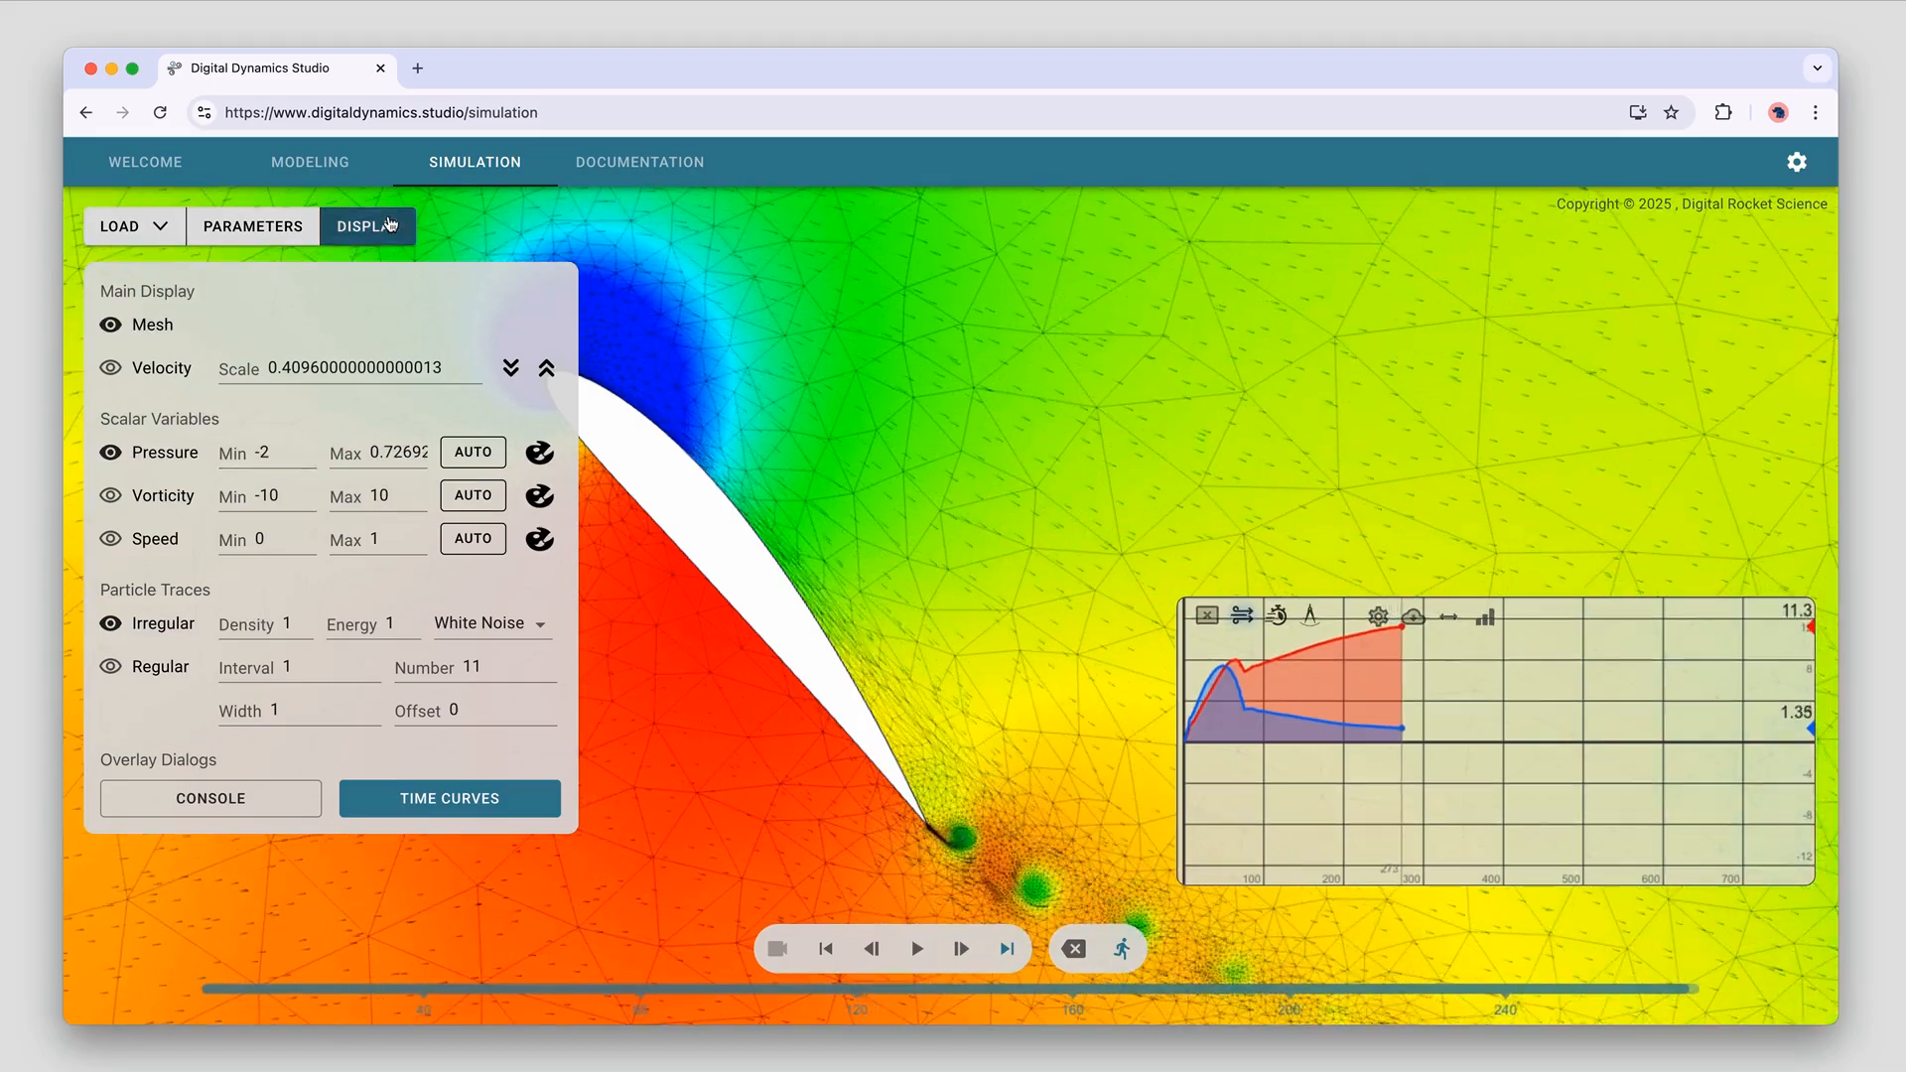
{"action": "left_click", "coordinate": [391, 226]}
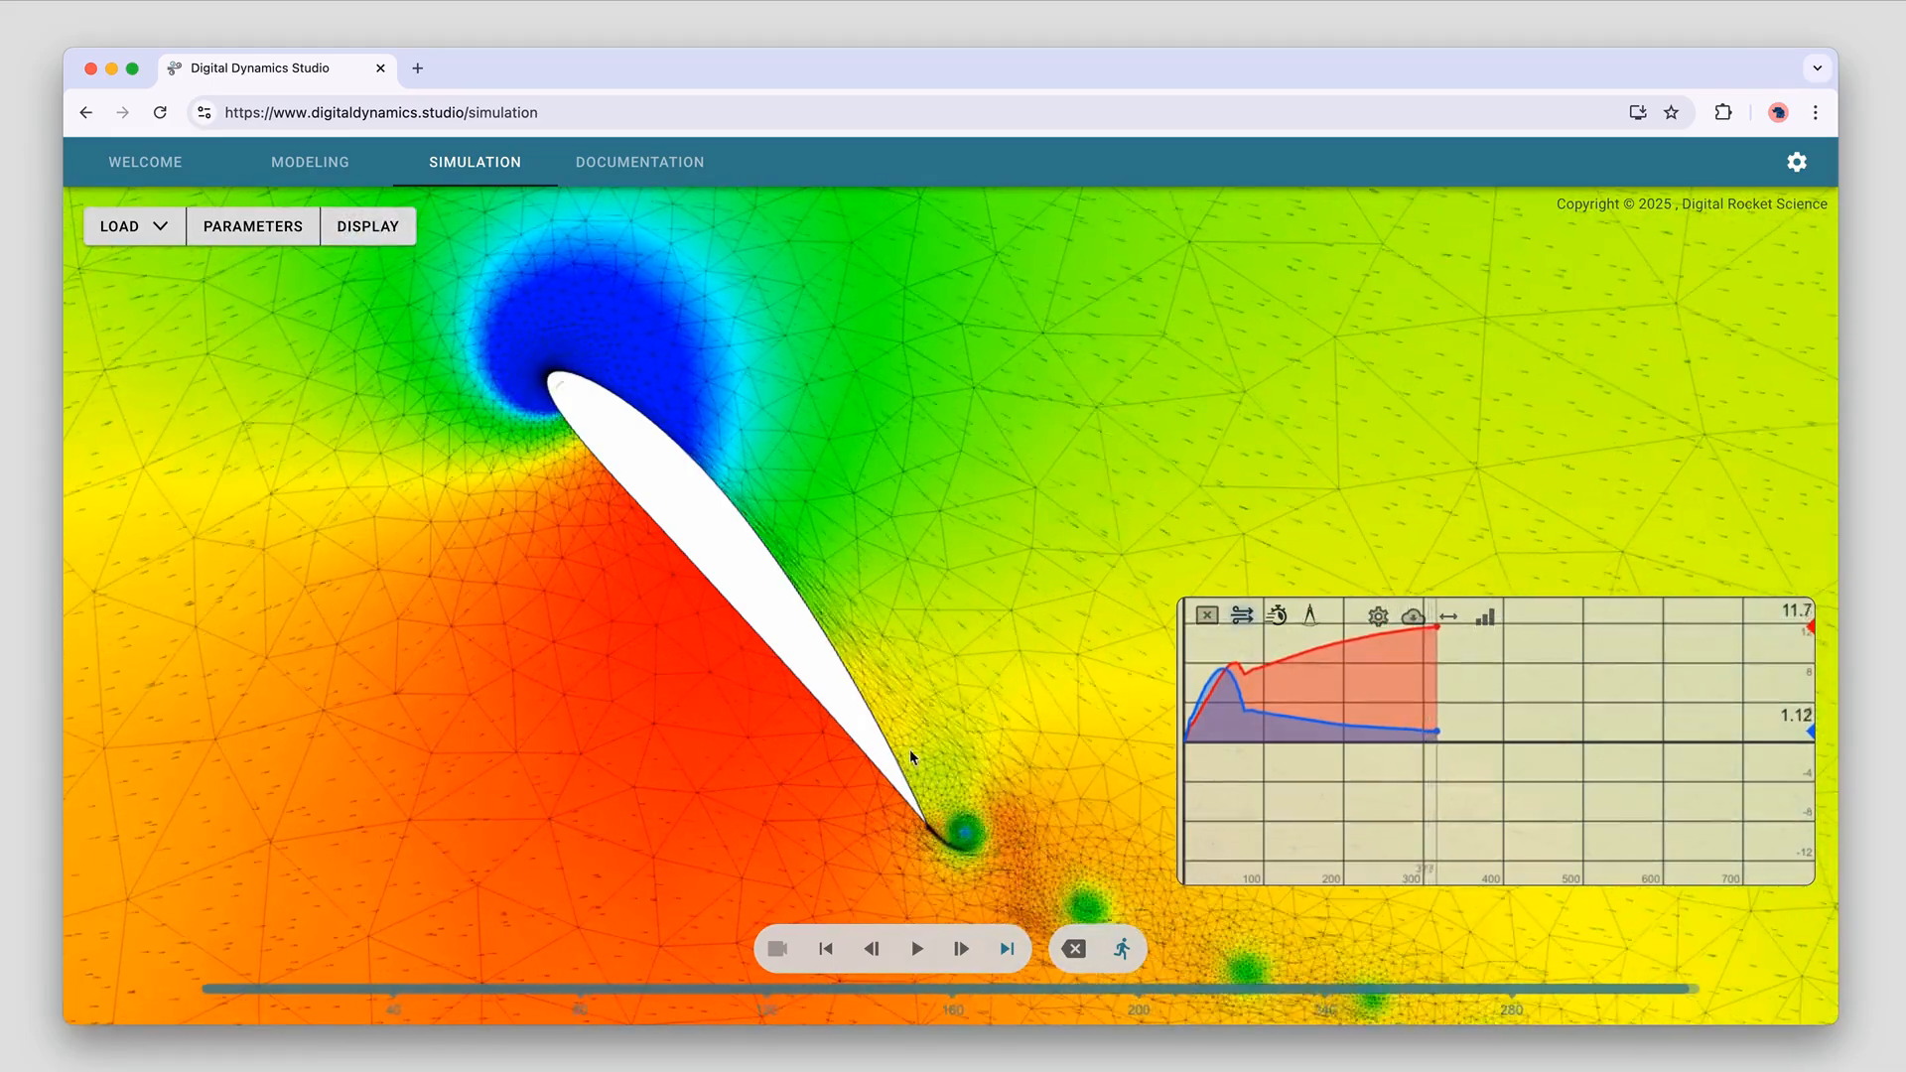
{"action": "left_click", "coordinate": [397, 226]}
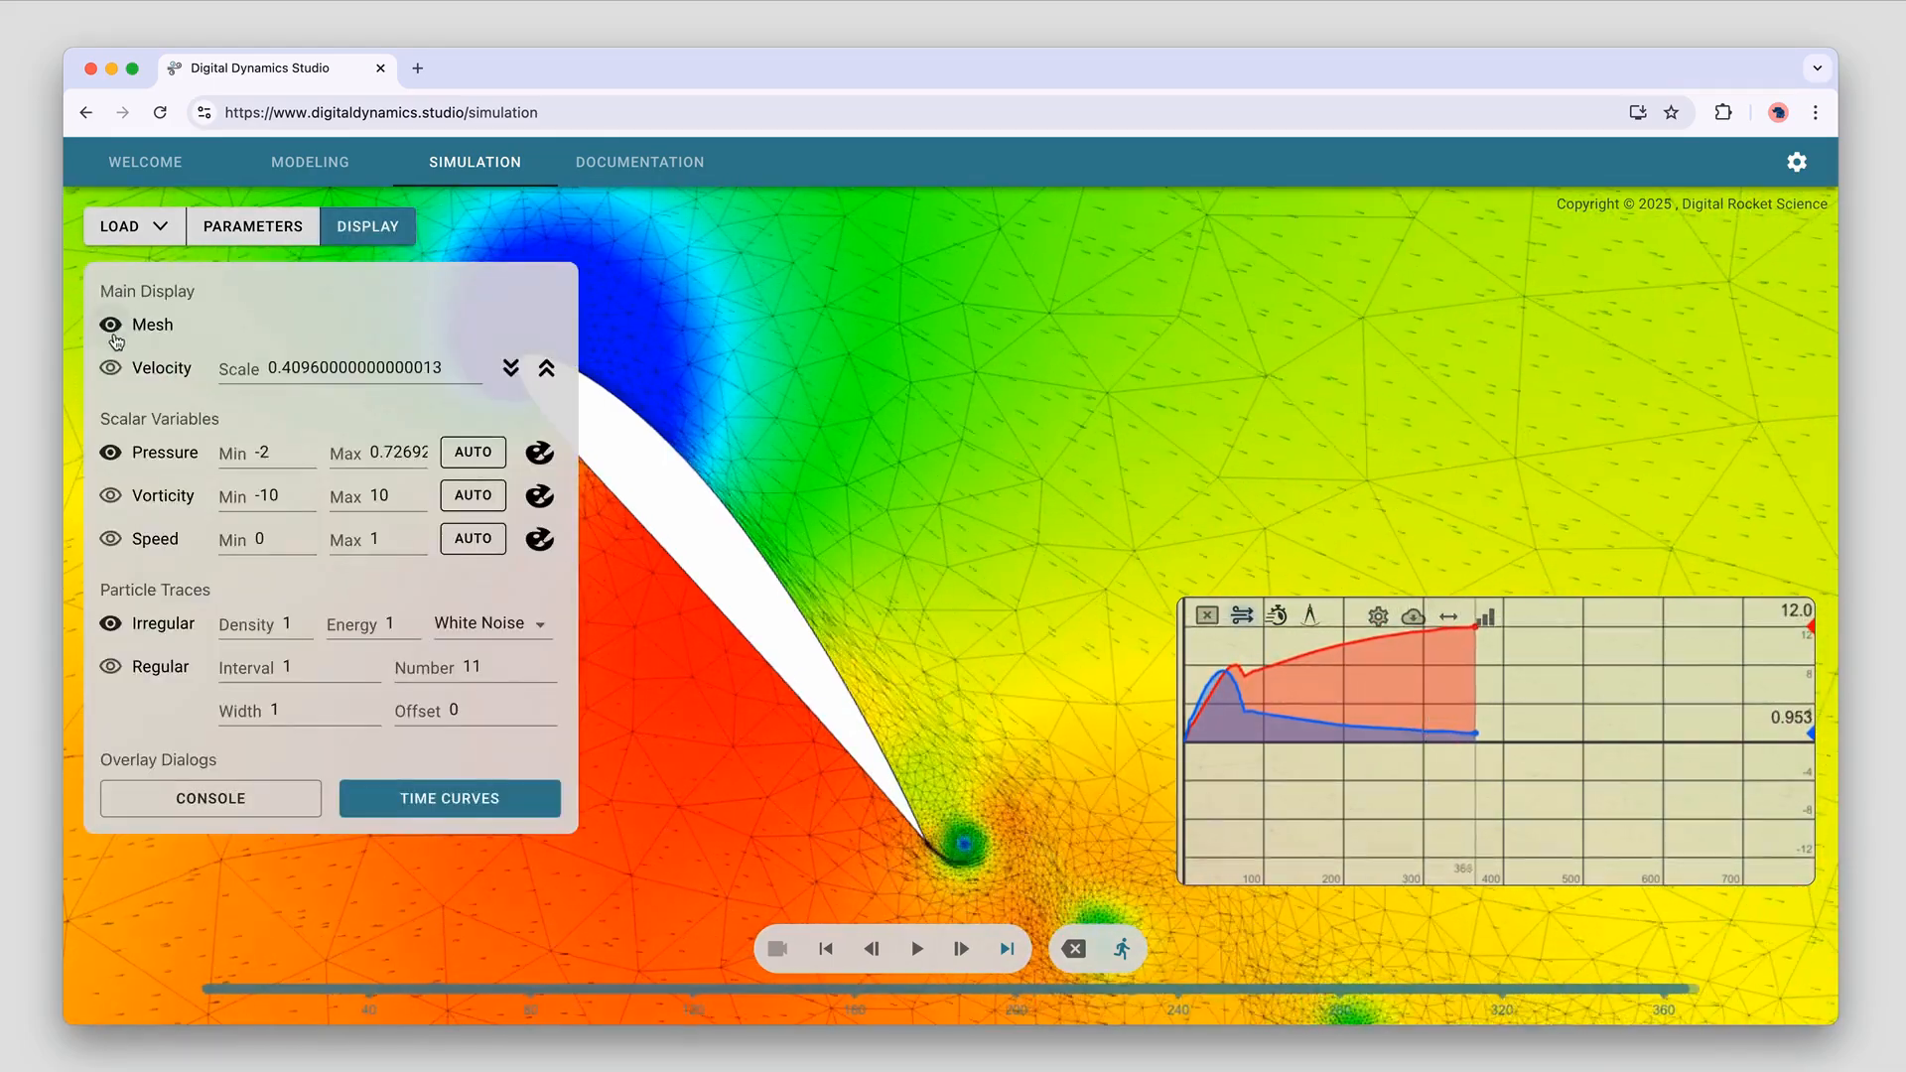
{"action": "left_click", "coordinate": [111, 325]}
{"action": "left_click", "coordinate": [363, 233]}
Pan and zoom to follow the wake vortices around the leading edge, then replay the run
{"action": "left_click_drag", "start_coordinate": [687, 531], "coordinate": [586, 435]}
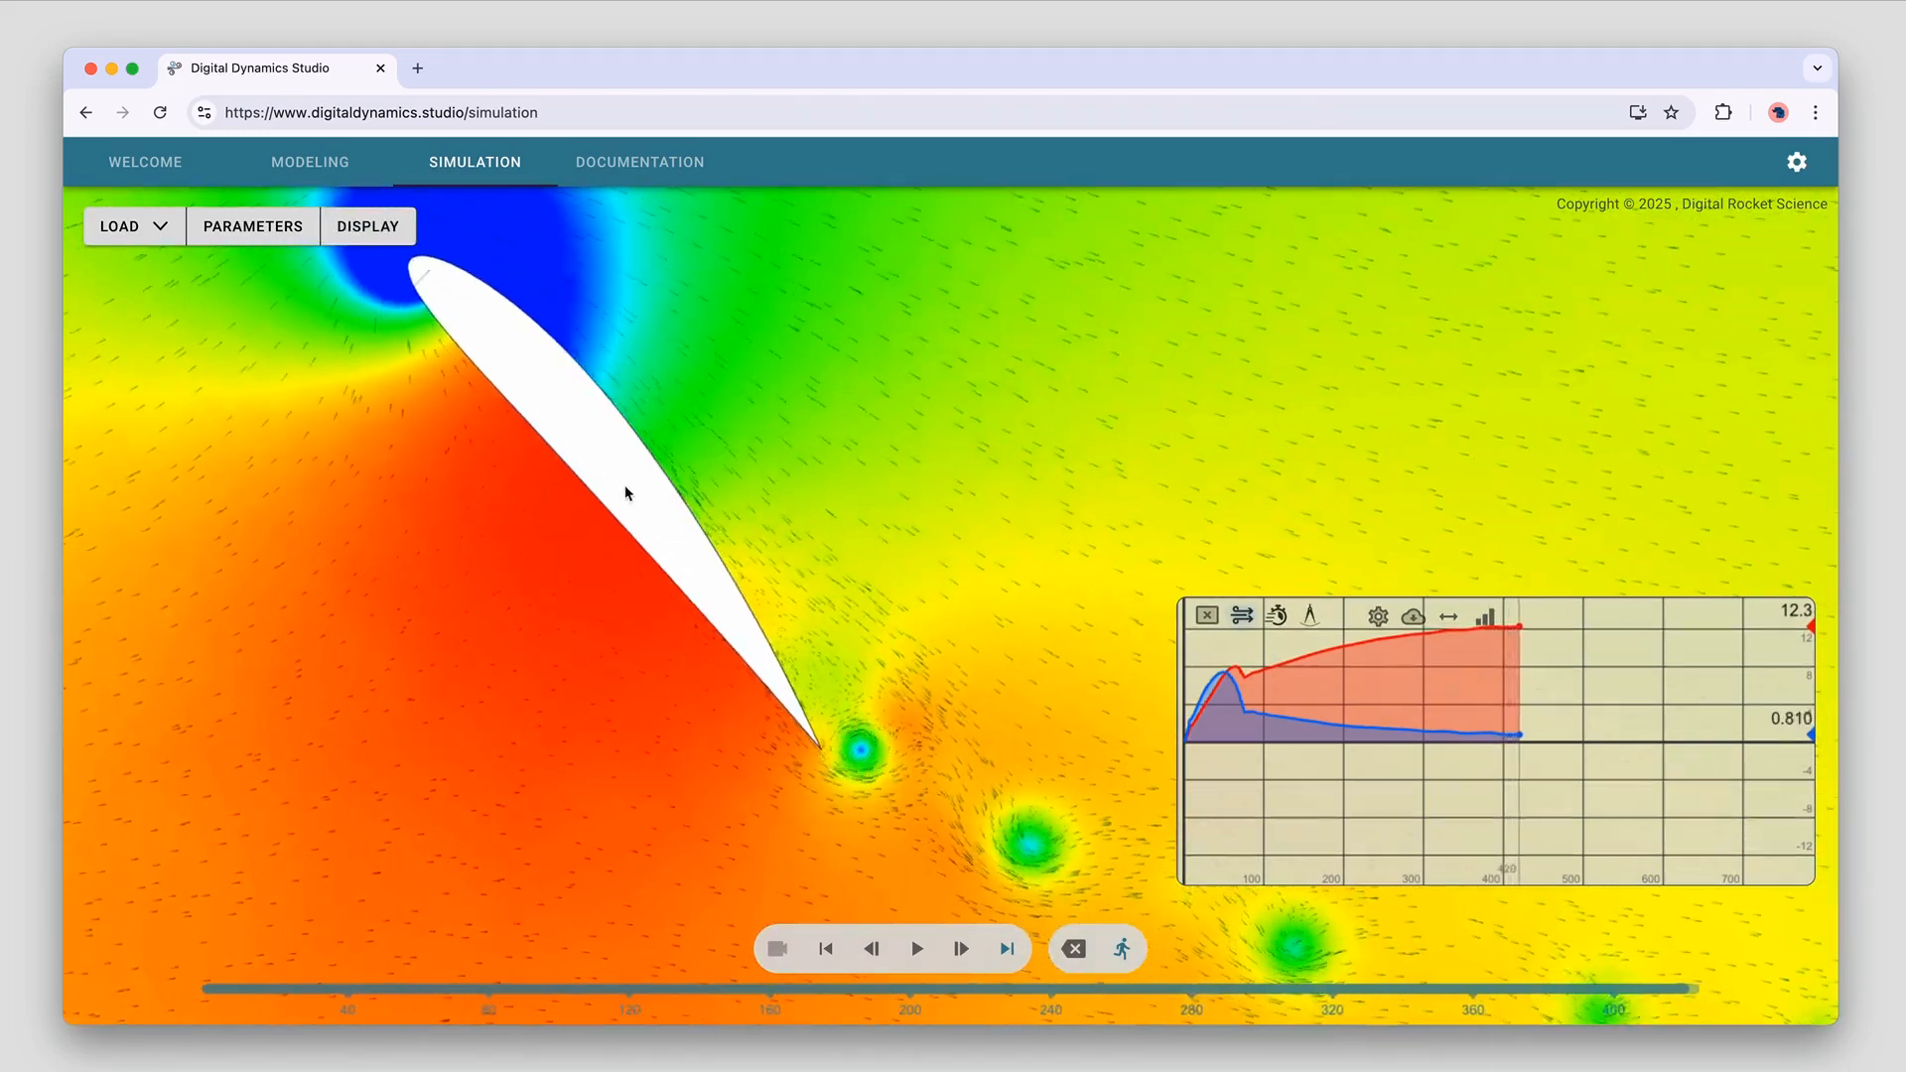
{"action": "scroll", "coordinate": [629, 493], "scroll_direction": "up", "scroll_amount": 4}
{"action": "left_click_drag", "start_coordinate": [676, 672], "coordinate": [716, 568]}
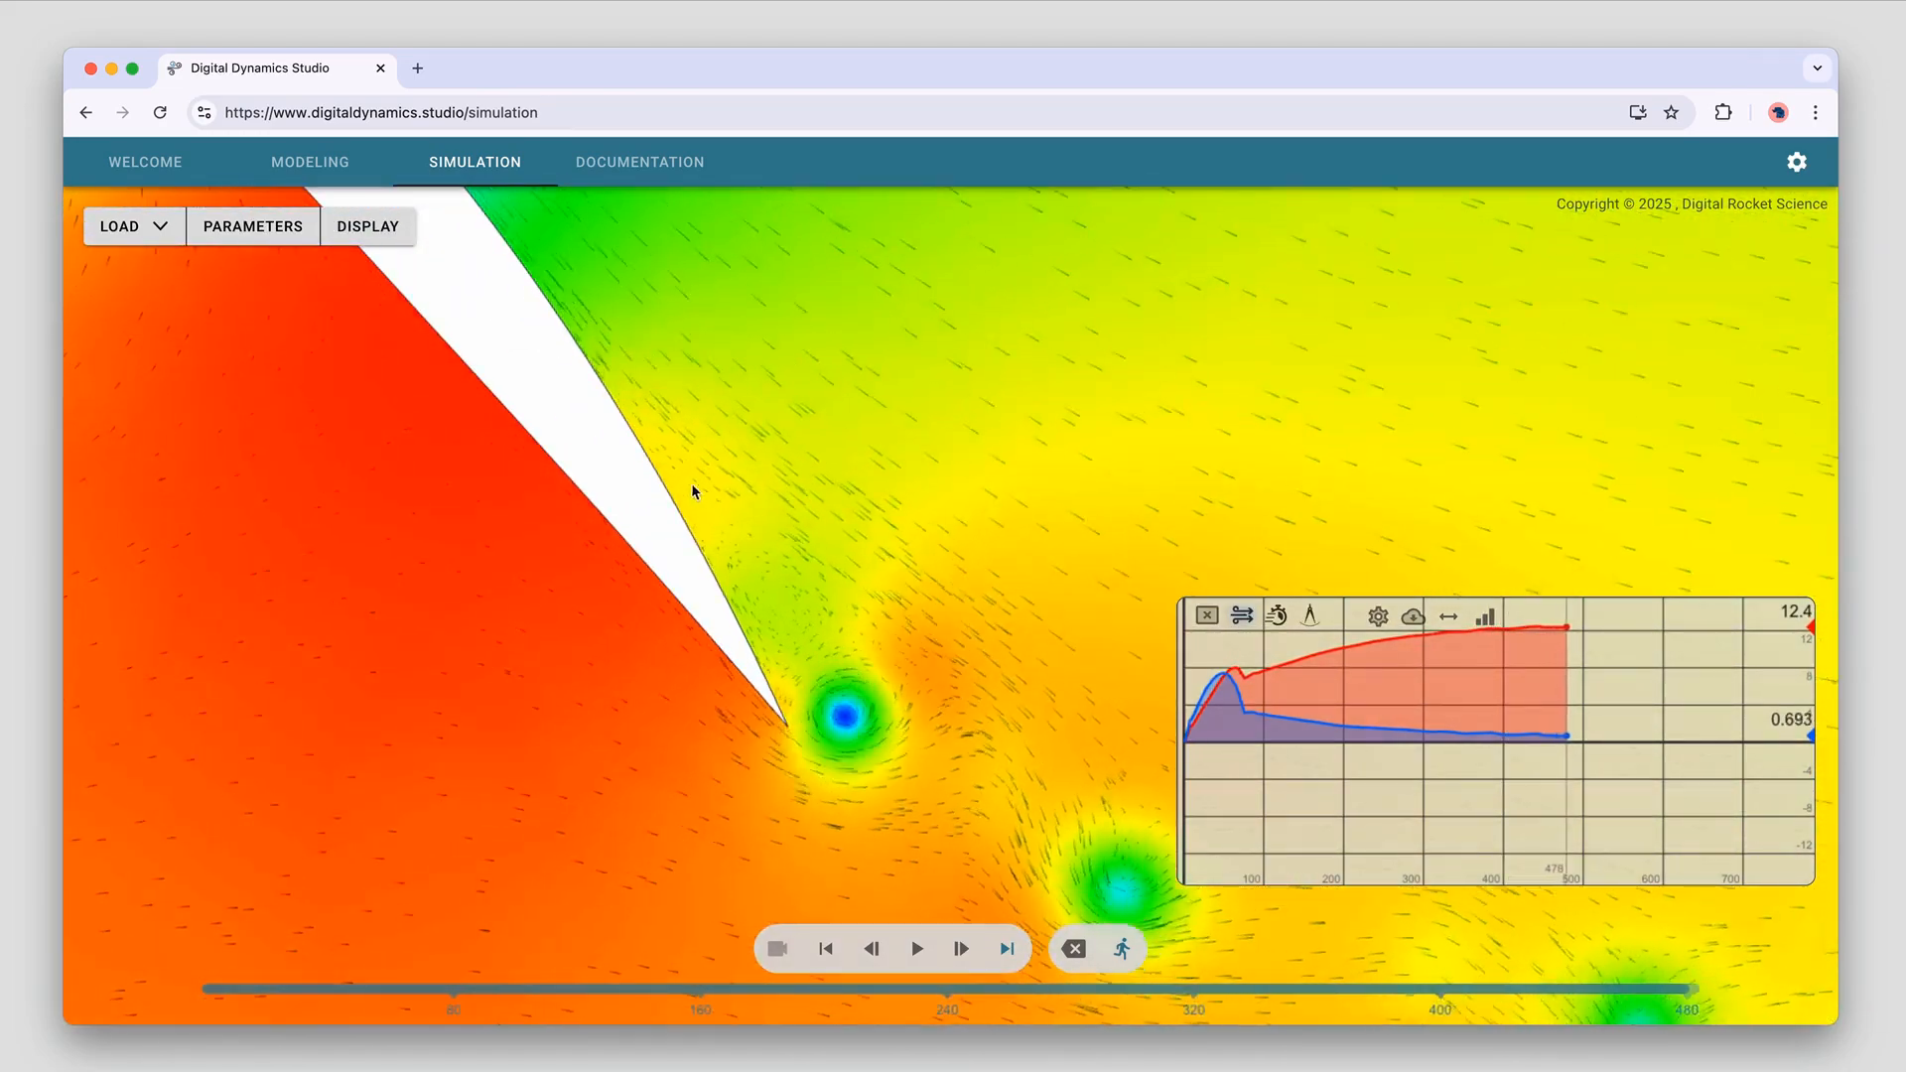
{"action": "left_click_drag", "start_coordinate": [785, 639], "coordinate": [922, 802]}
{"action": "left_click_drag", "start_coordinate": [575, 403], "coordinate": [758, 712]}
{"action": "left_click_drag", "start_coordinate": [735, 588], "coordinate": [663, 478]}
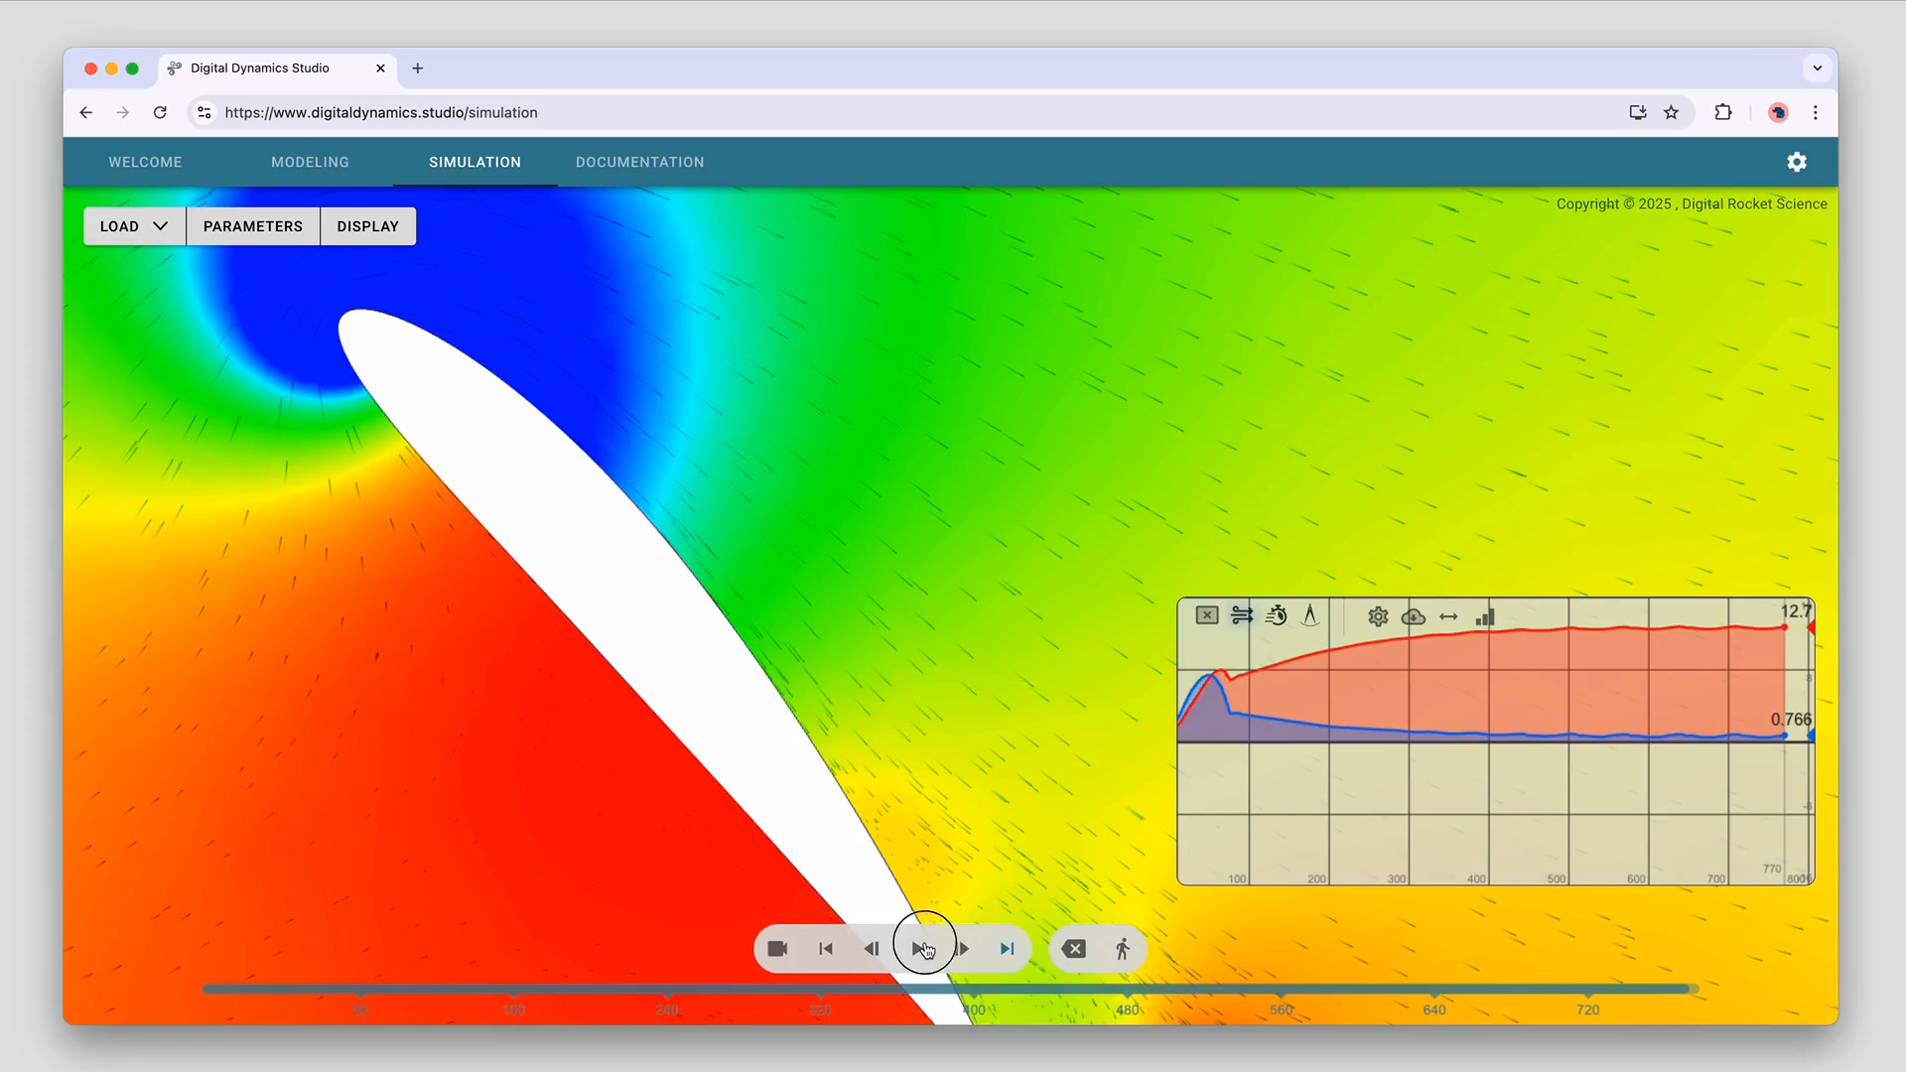
{"action": "left_click", "coordinate": [921, 948]}
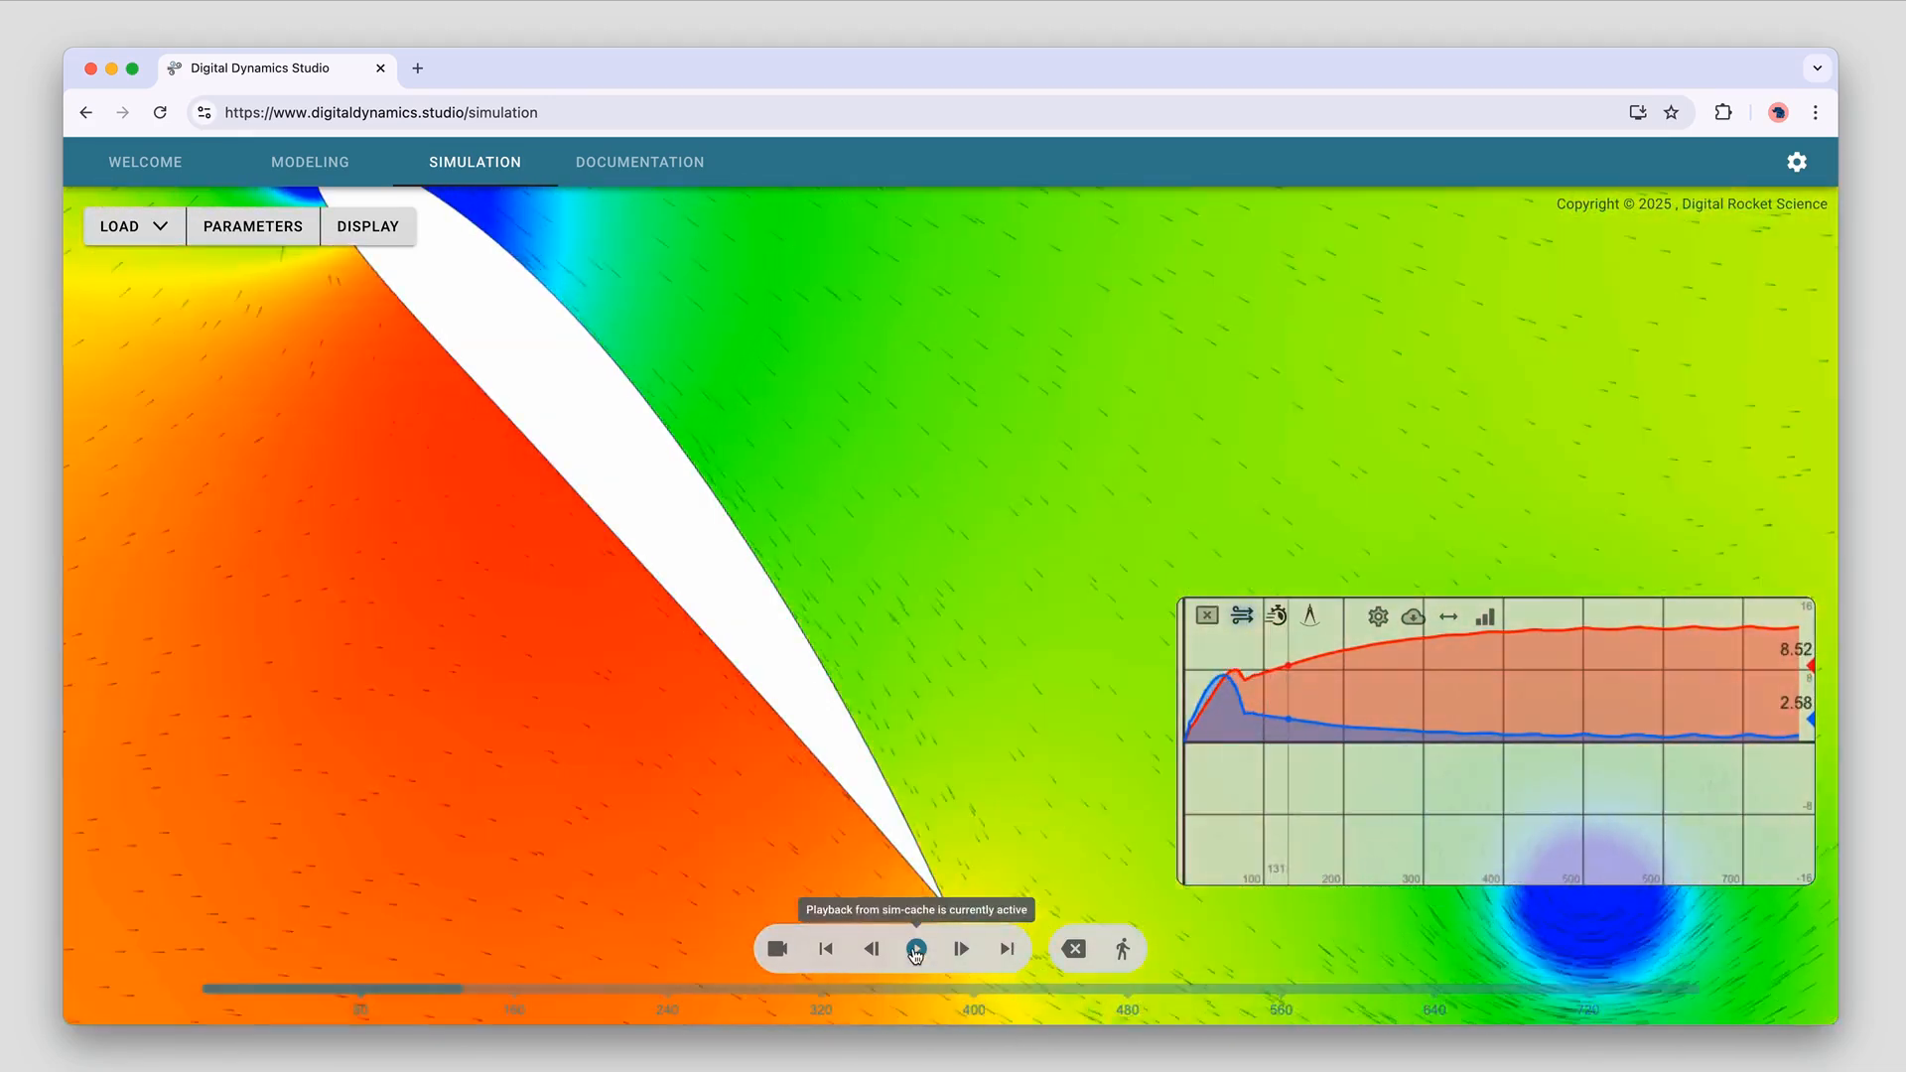
Clear the simulation results and rotate the airfoil to a 10-degree angle
{"action": "left_click", "coordinate": [915, 951]}
{"action": "left_click", "coordinate": [1075, 951]}
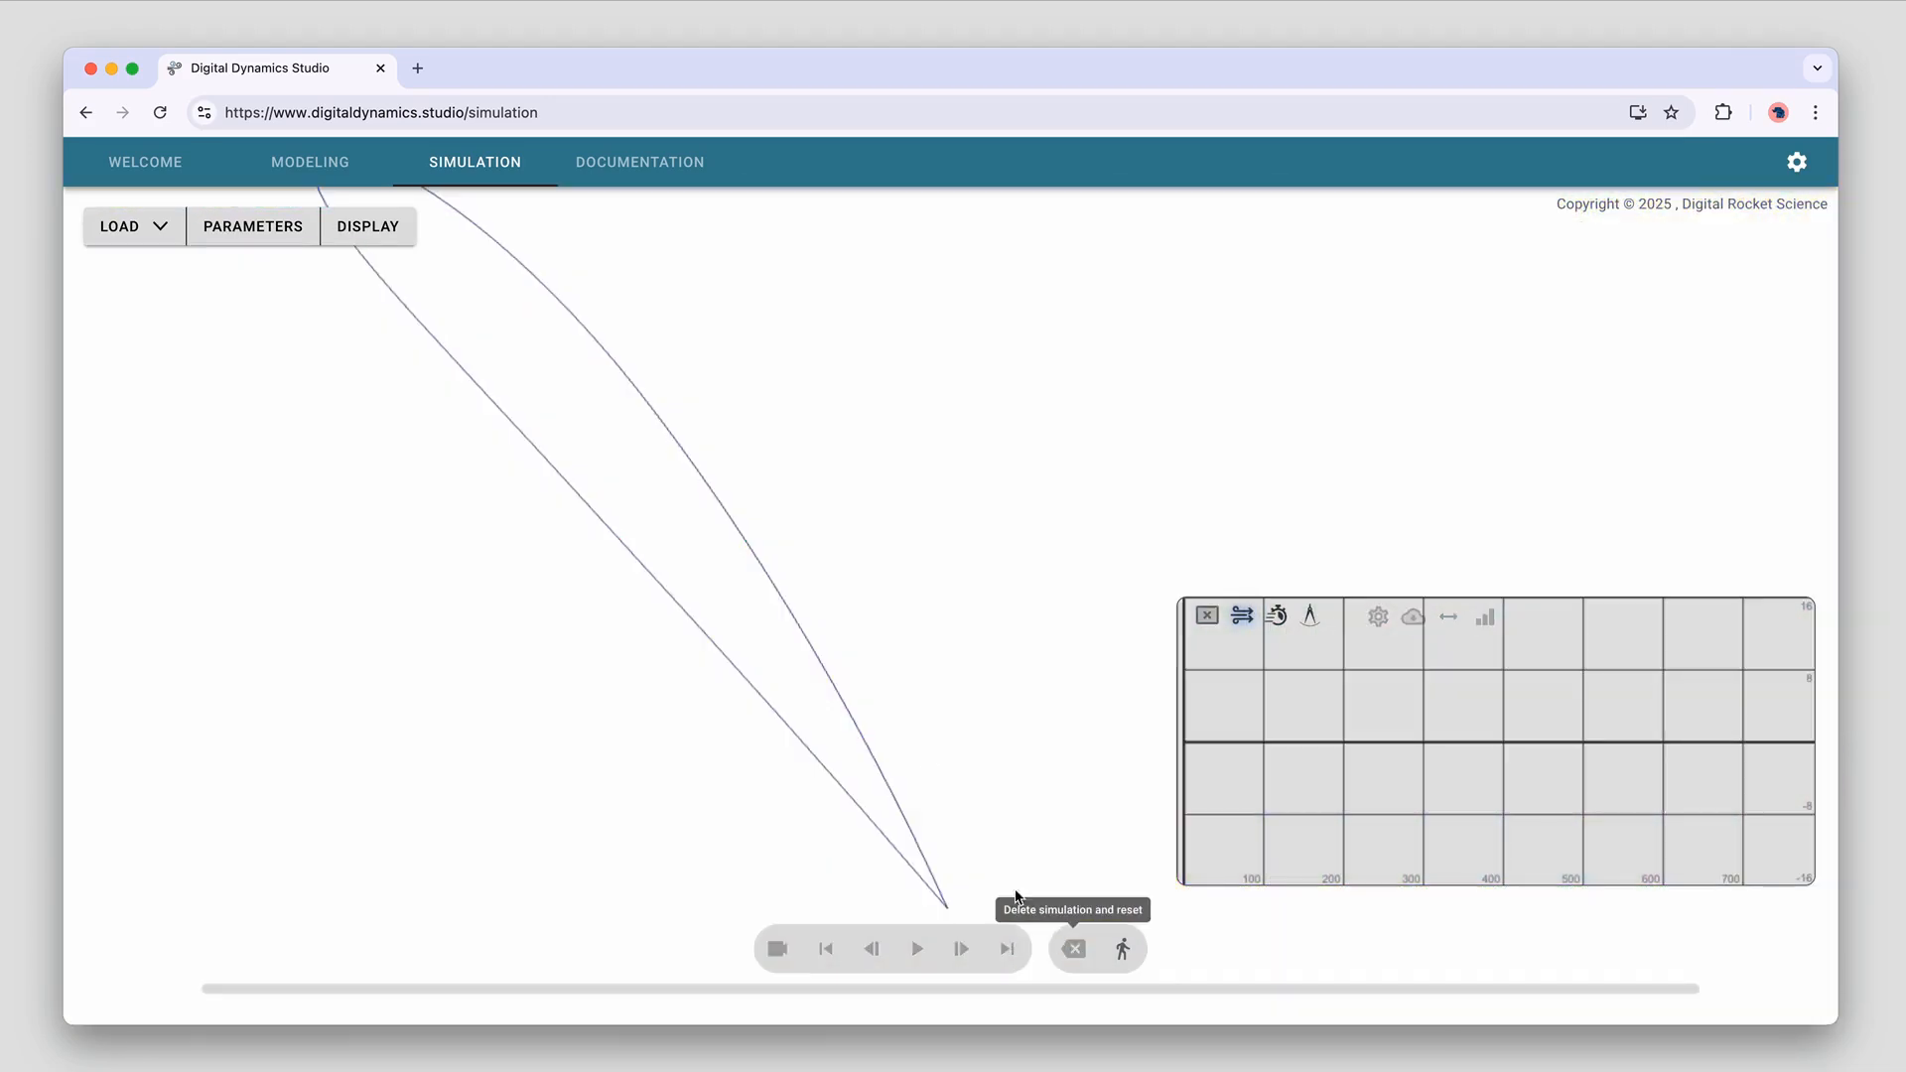
{"action": "left_click", "coordinate": [291, 161]}
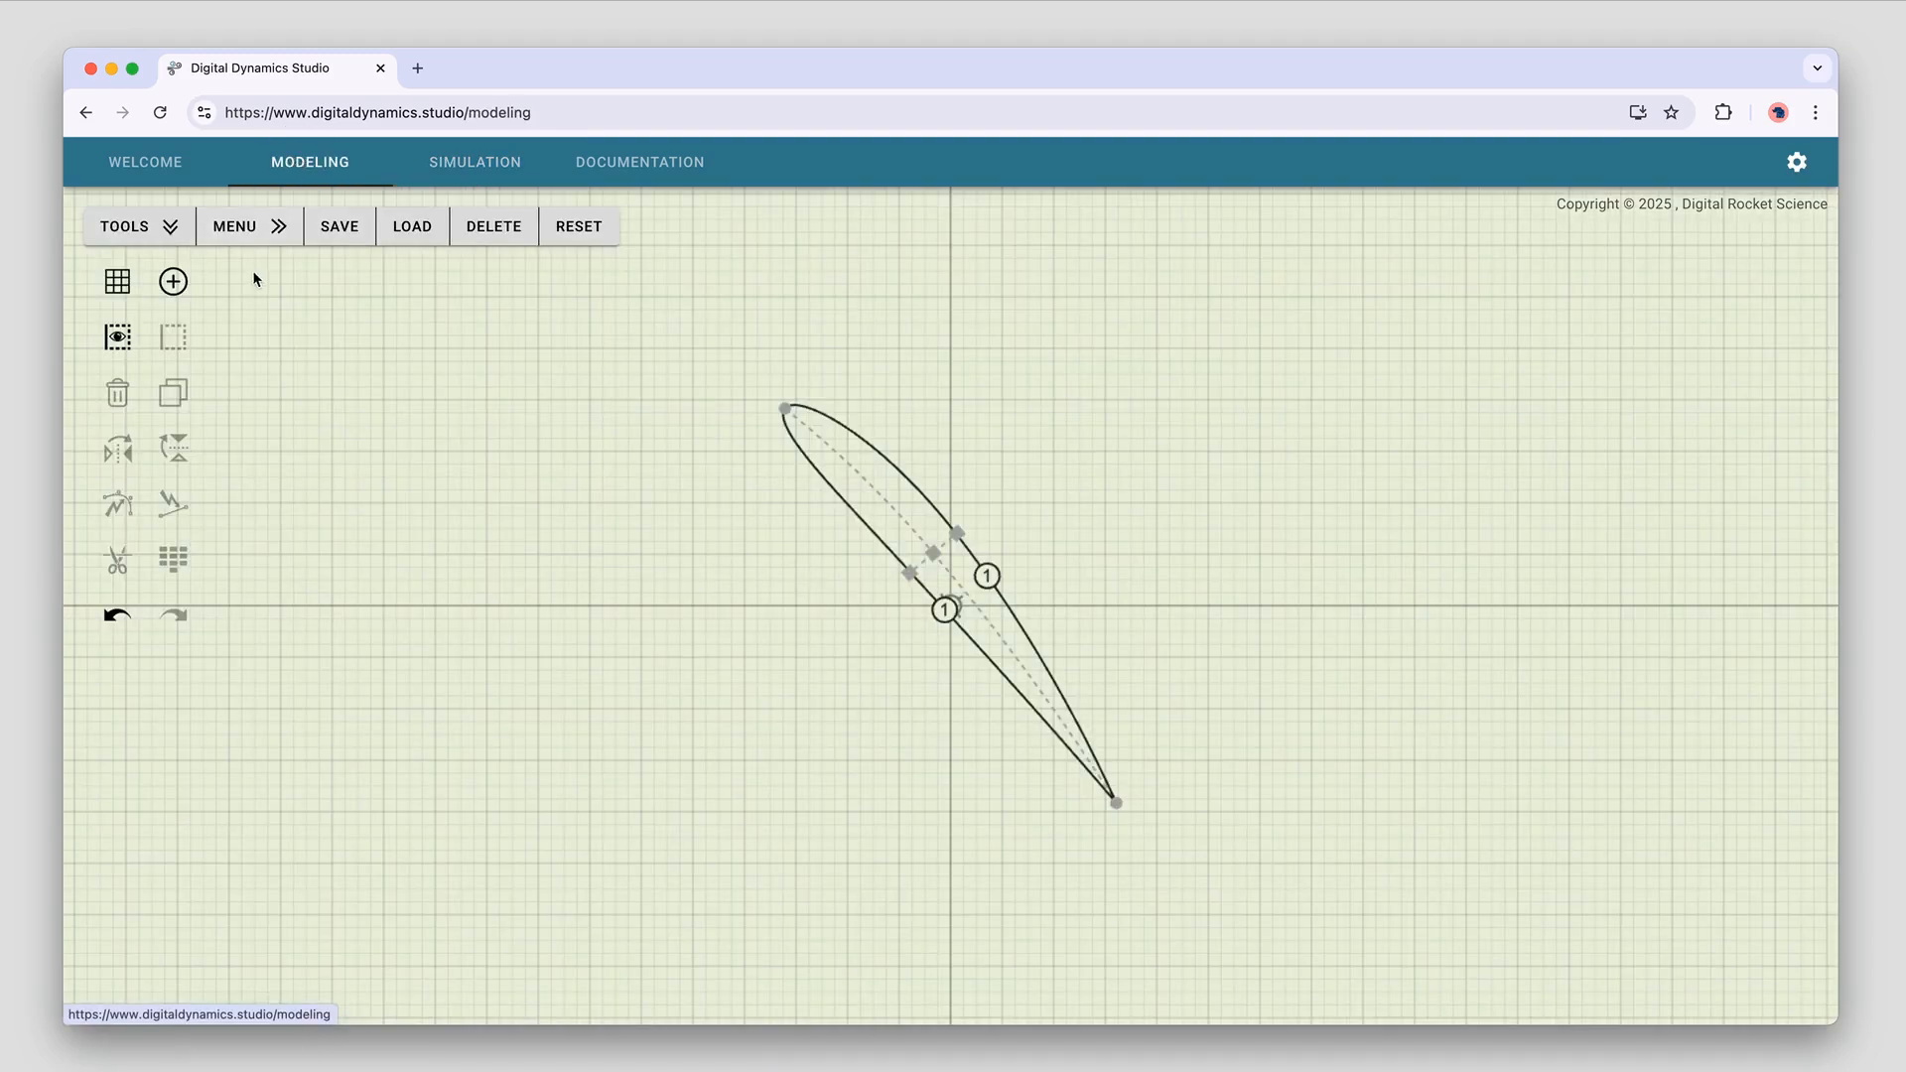
{"action": "left_click_drag", "start_coordinate": [833, 413], "coordinate": [669, 523]}
{"action": "scroll", "coordinate": [669, 527], "scroll_direction": "up", "scroll_amount": 3}
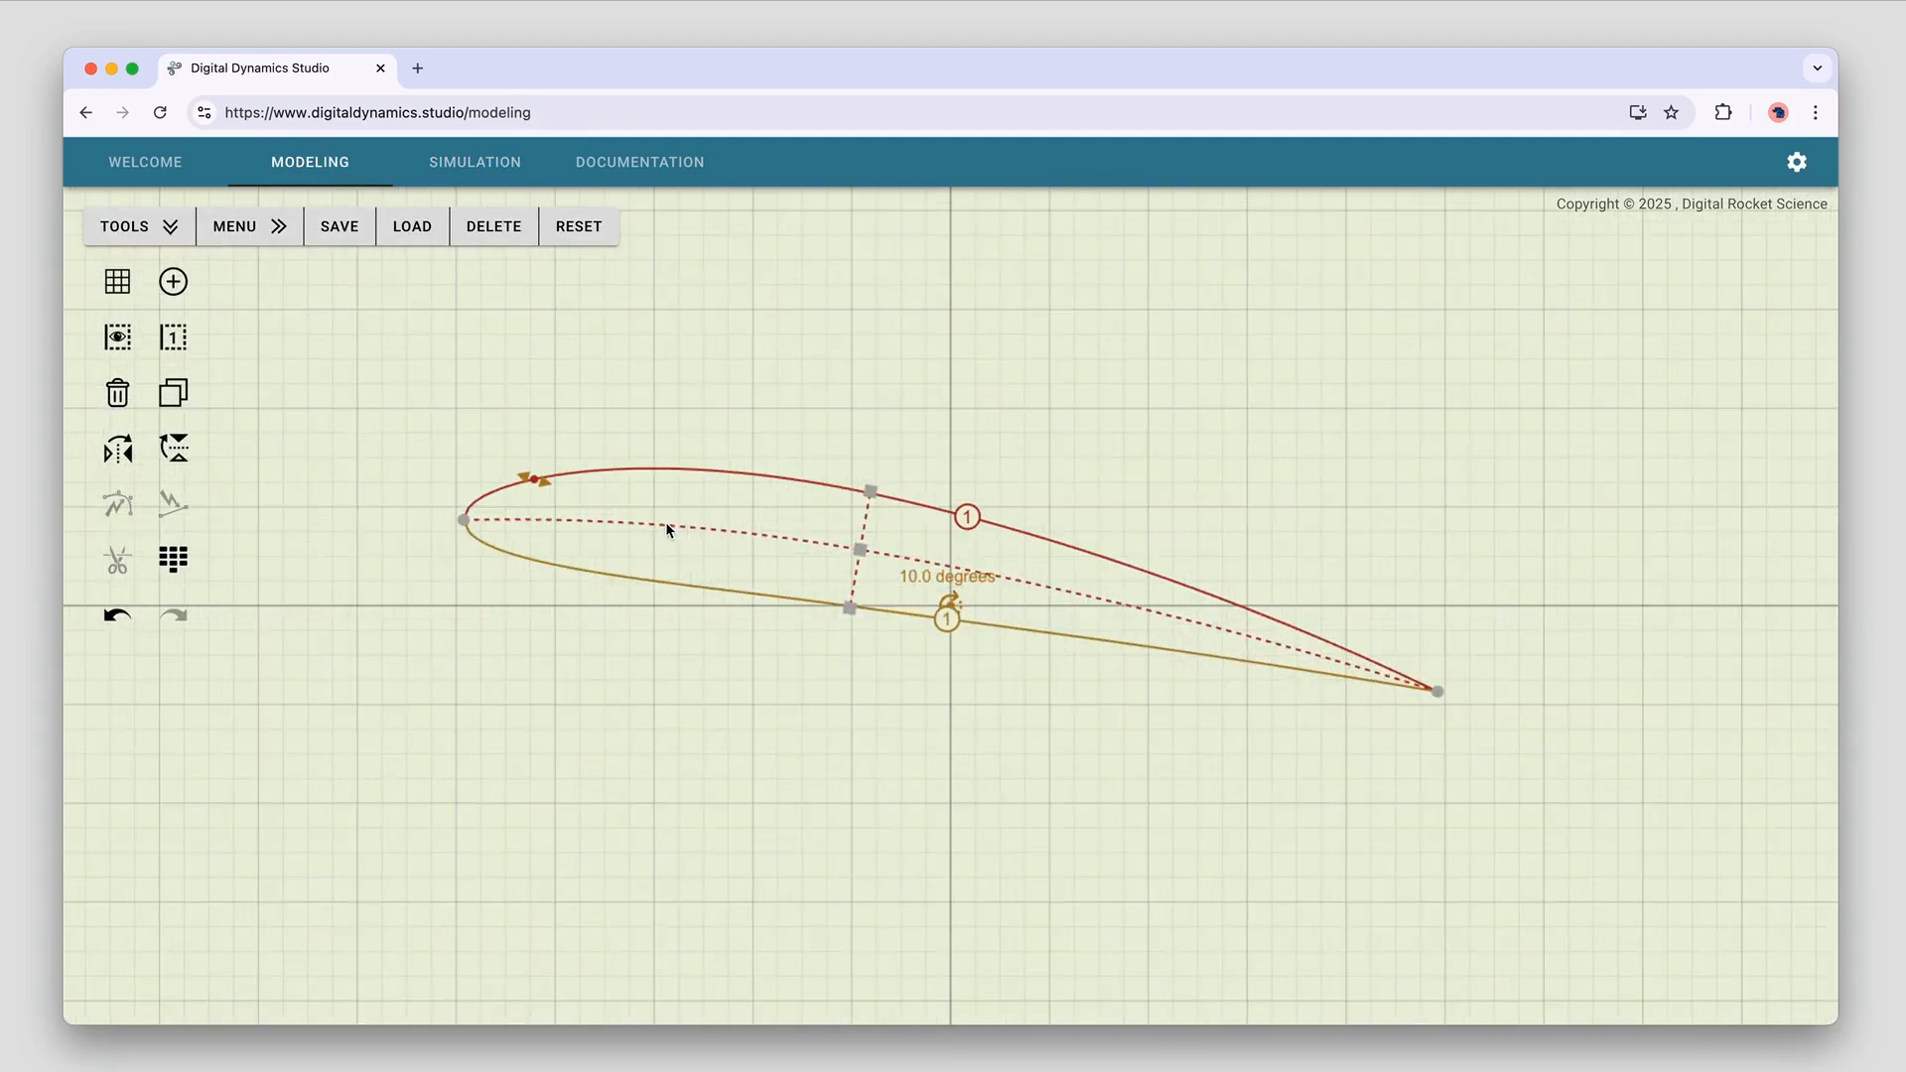
Load the NACA 4412 Airfoil simulation and run it despite the turbulence warning
{"action": "left_click", "coordinate": [478, 162]}
{"action": "left_click", "coordinate": [140, 231]}
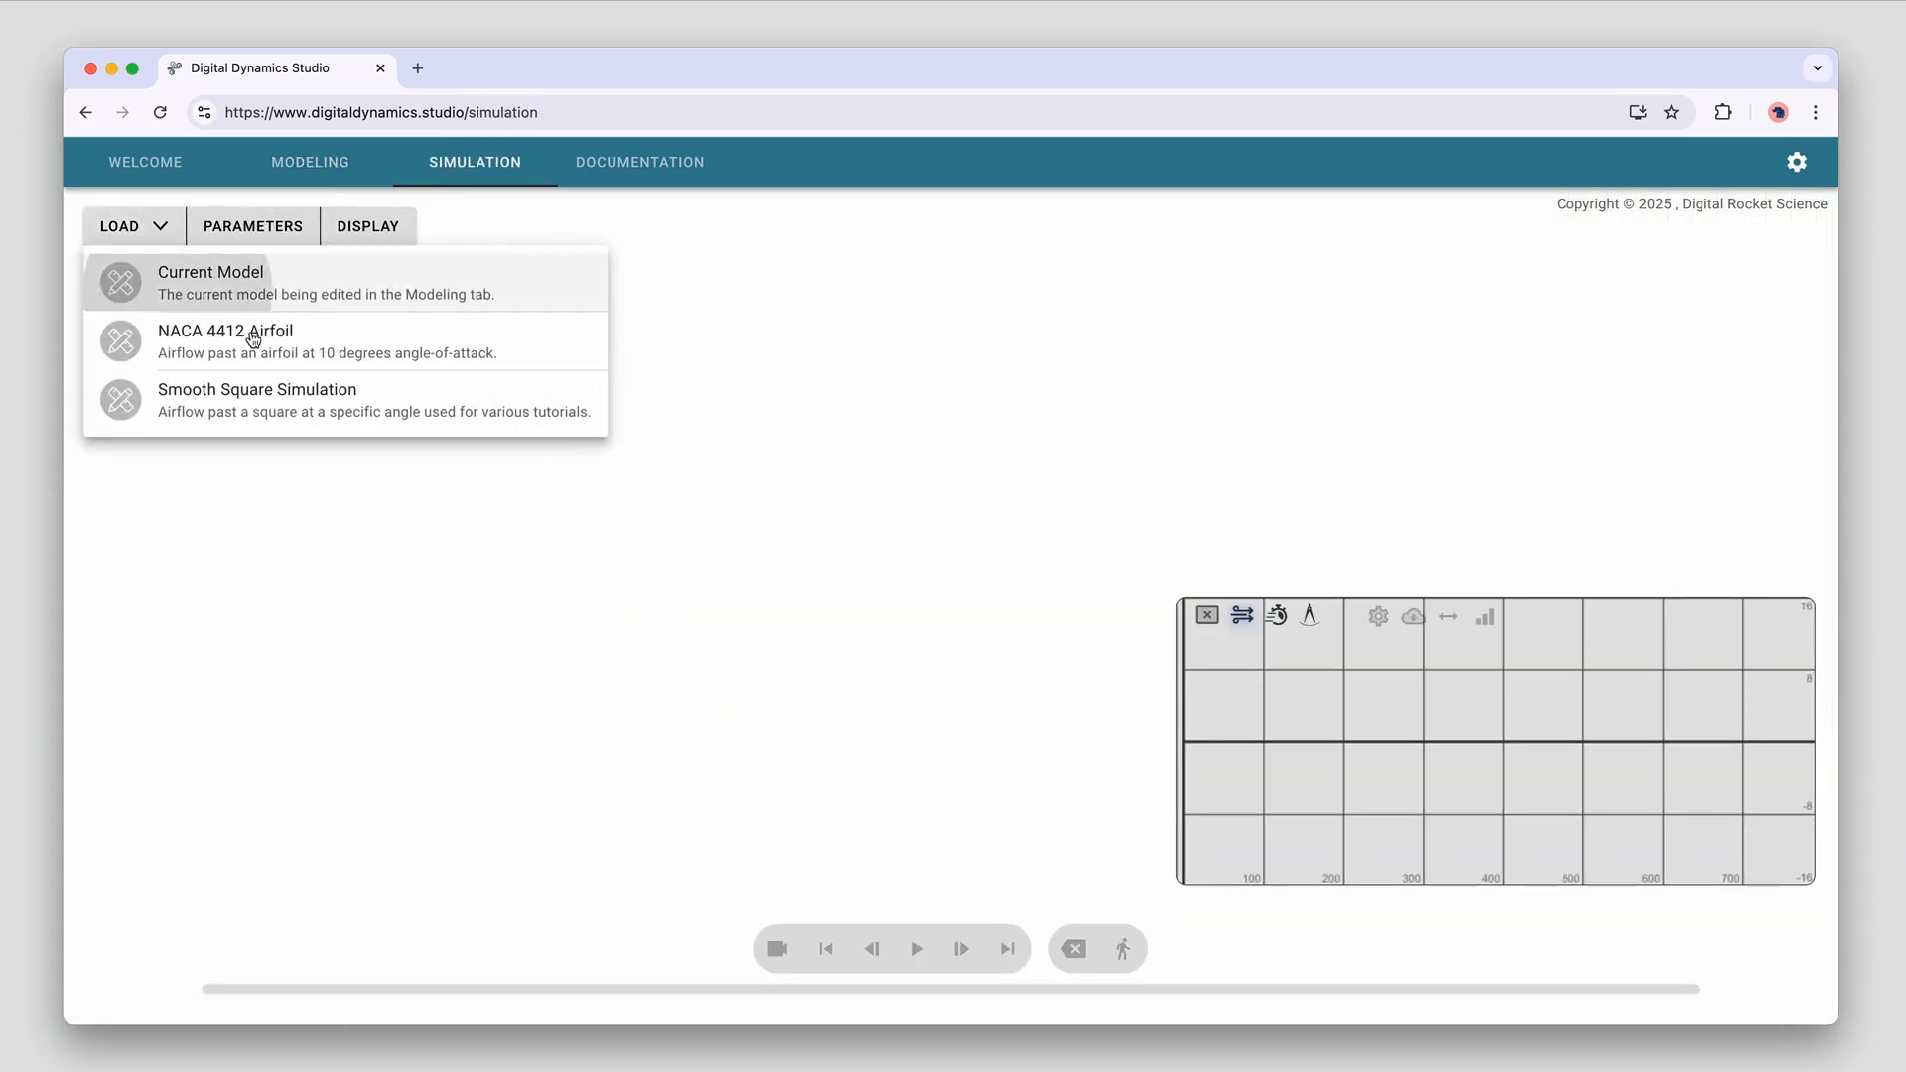
{"action": "left_click", "coordinate": [255, 323]}
{"action": "left_click", "coordinate": [1125, 951]}
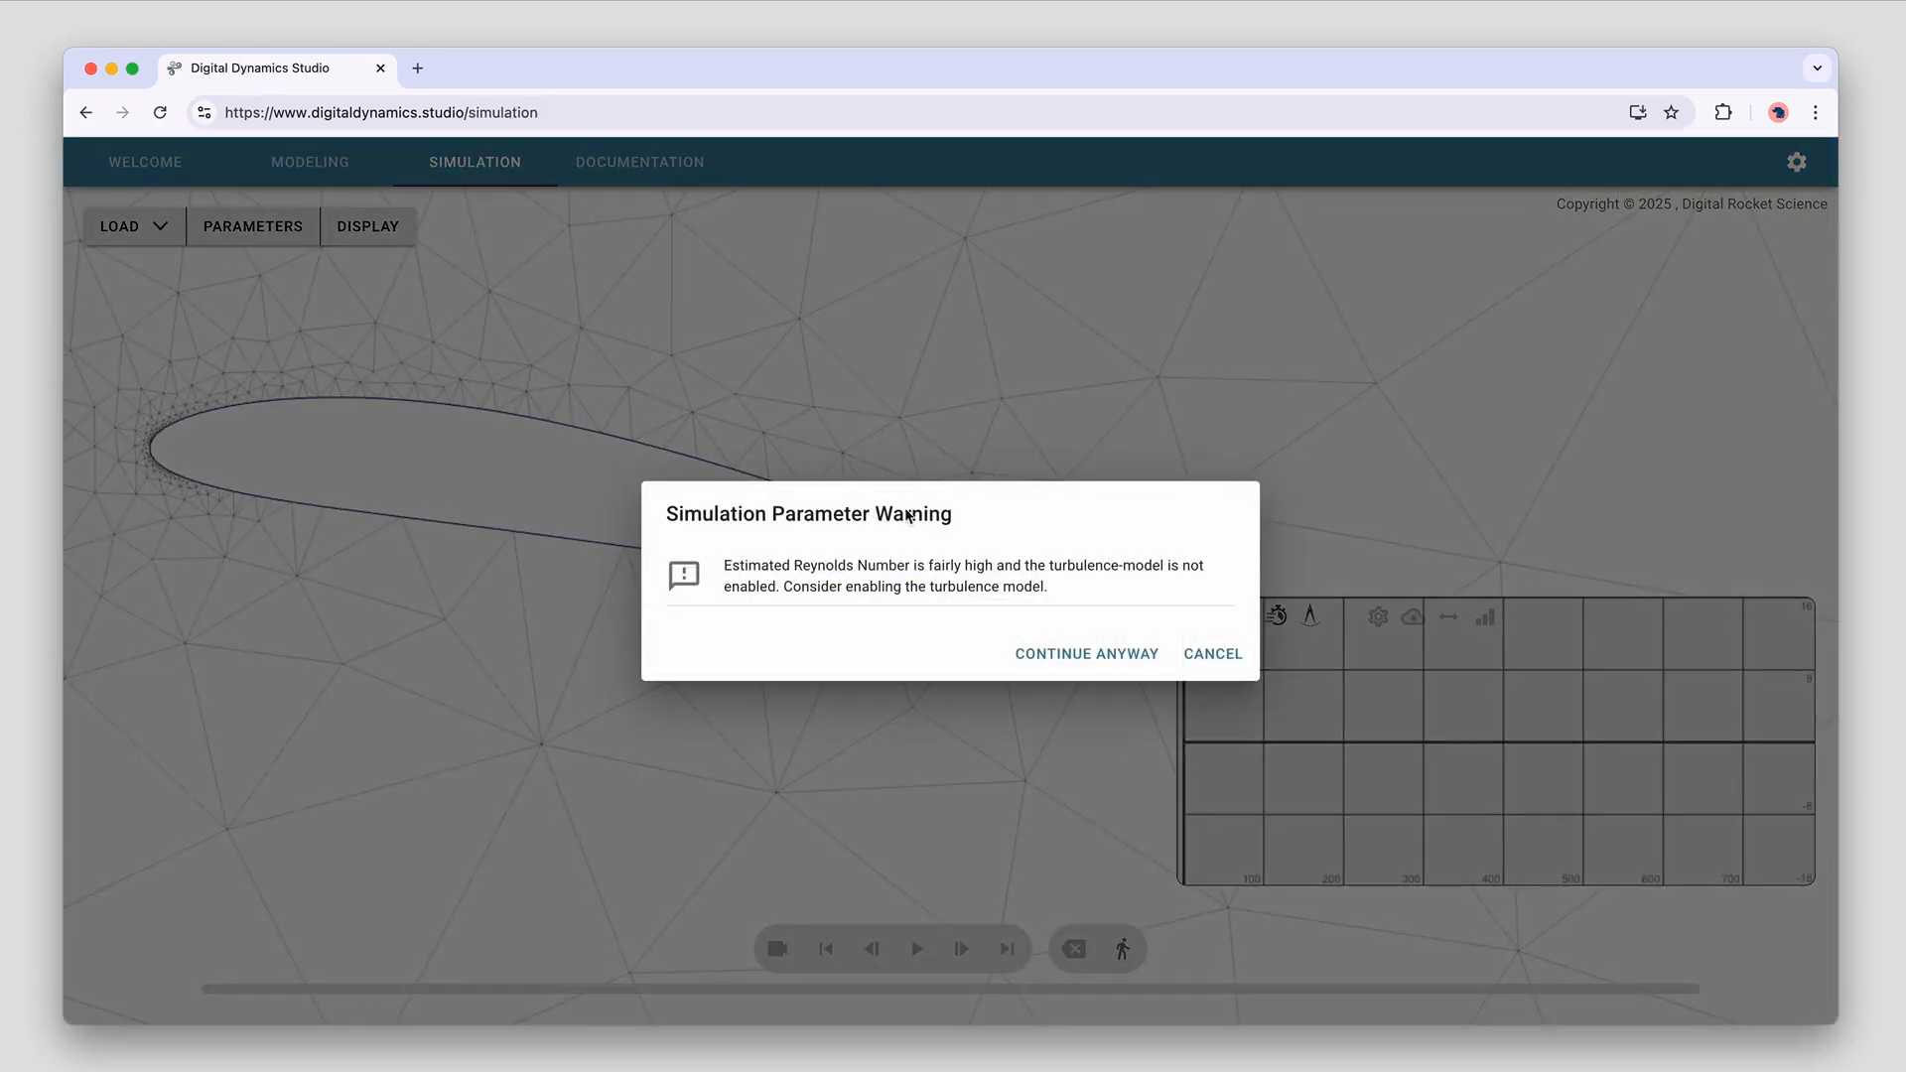
{"action": "left_click", "coordinate": [1055, 653]}
{"action": "left_click", "coordinate": [367, 226]}
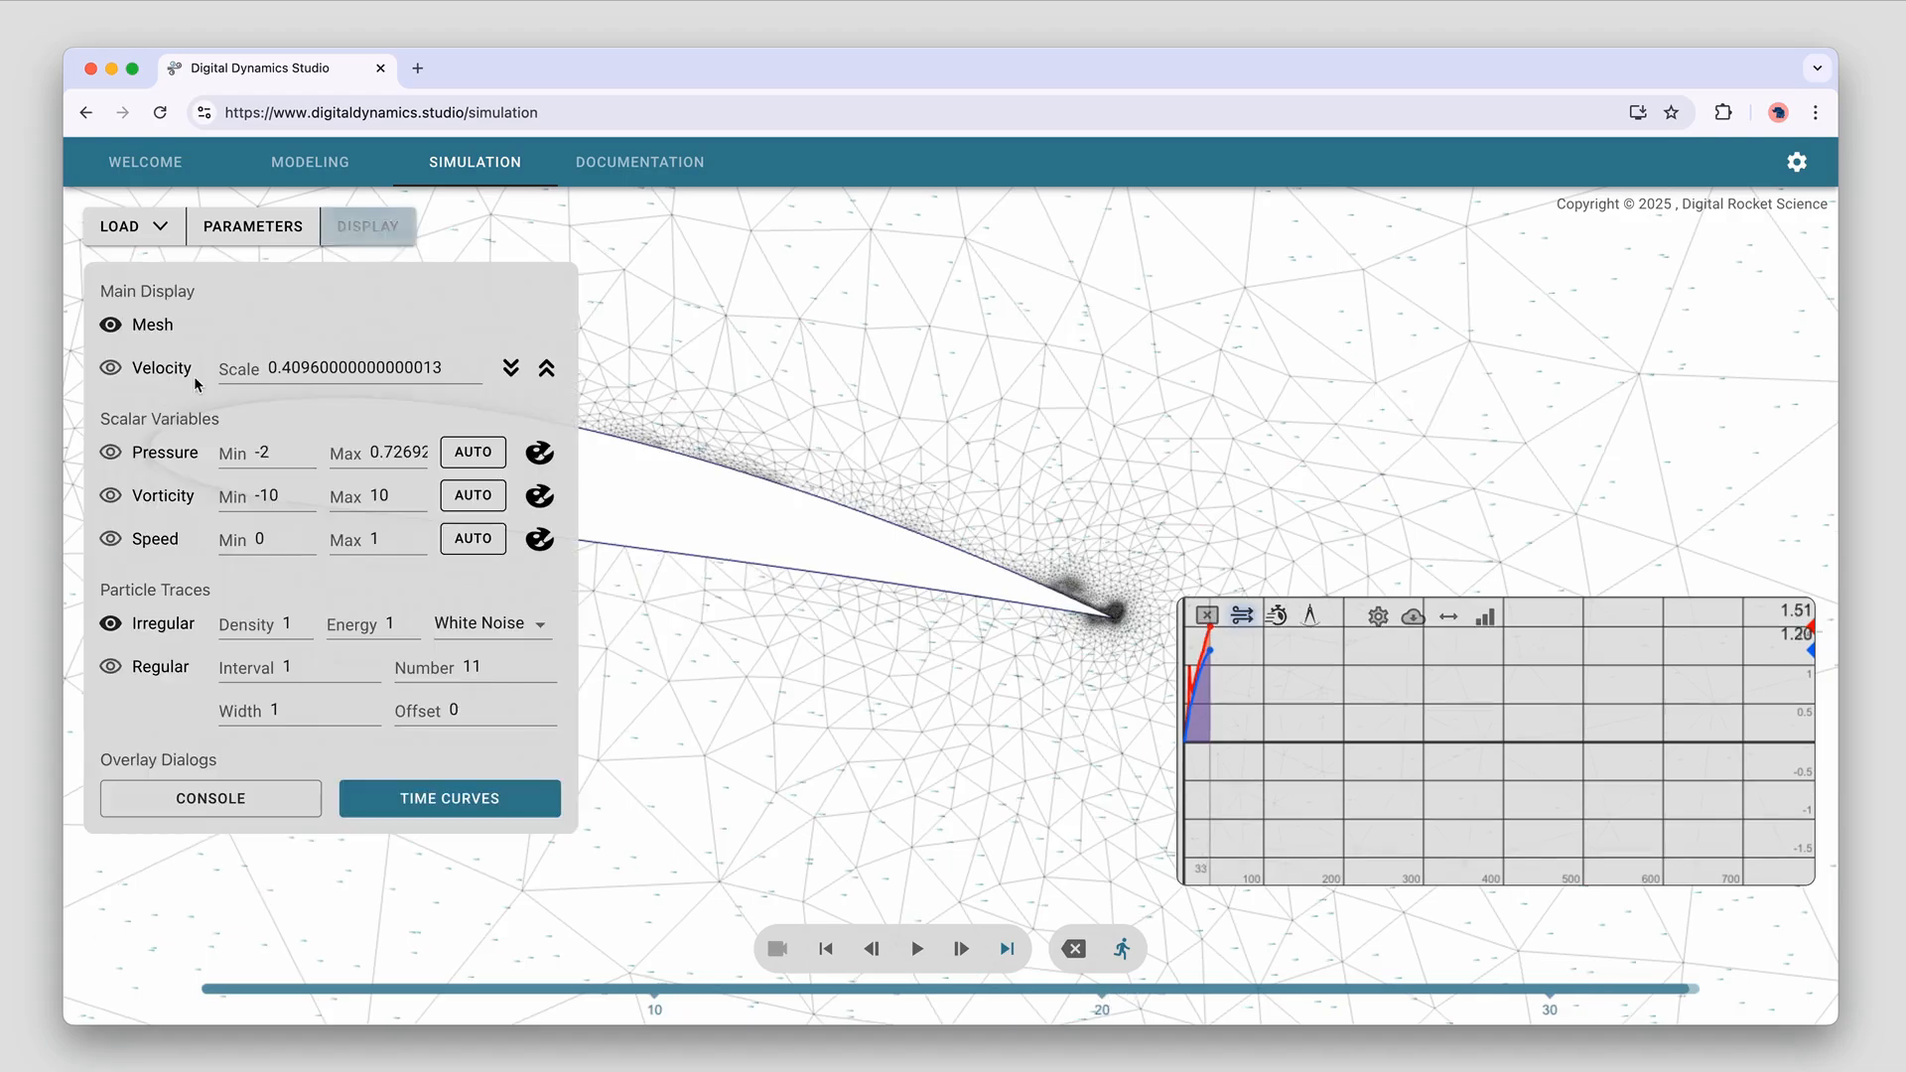
Colour the airfoil flow field by pressure and hide the mesh lines
{"action": "left_click", "coordinate": [112, 455]}
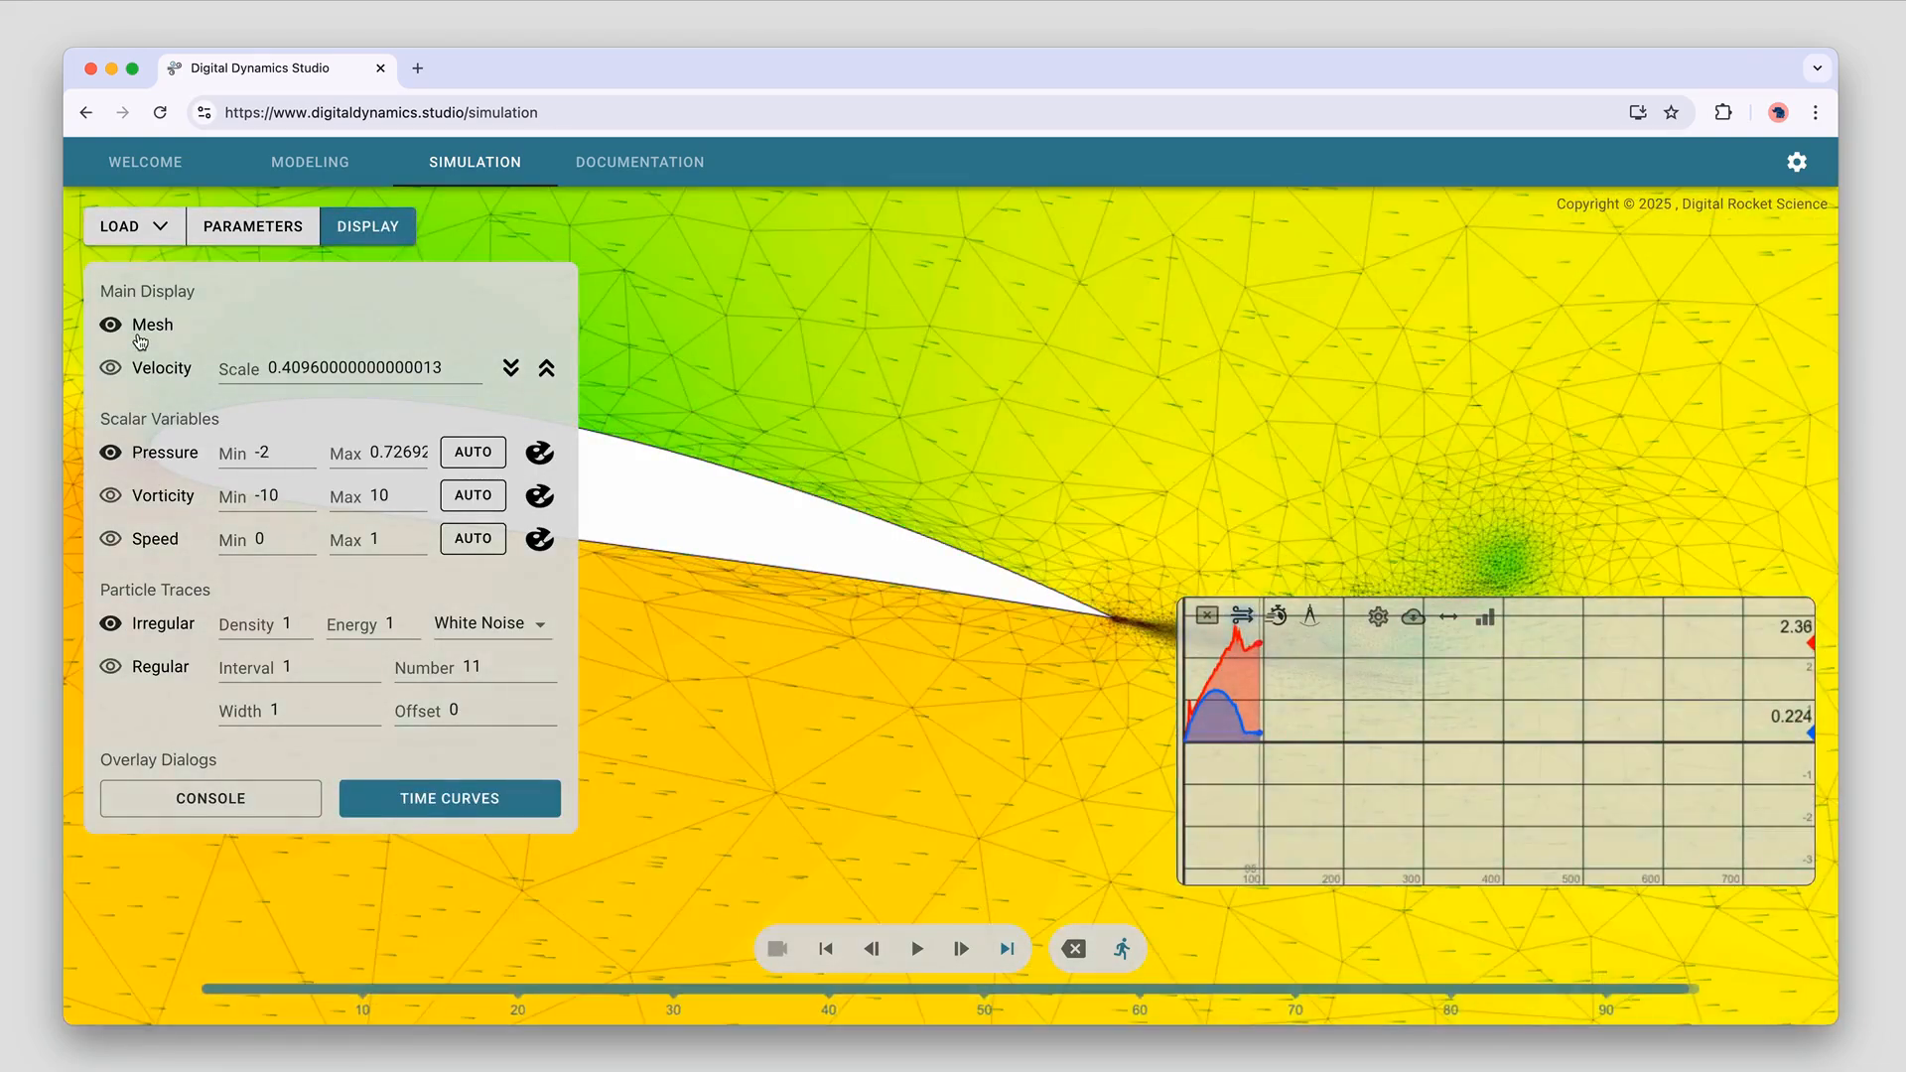
{"action": "left_click", "coordinate": [145, 334]}
{"action": "left_click", "coordinate": [368, 227]}
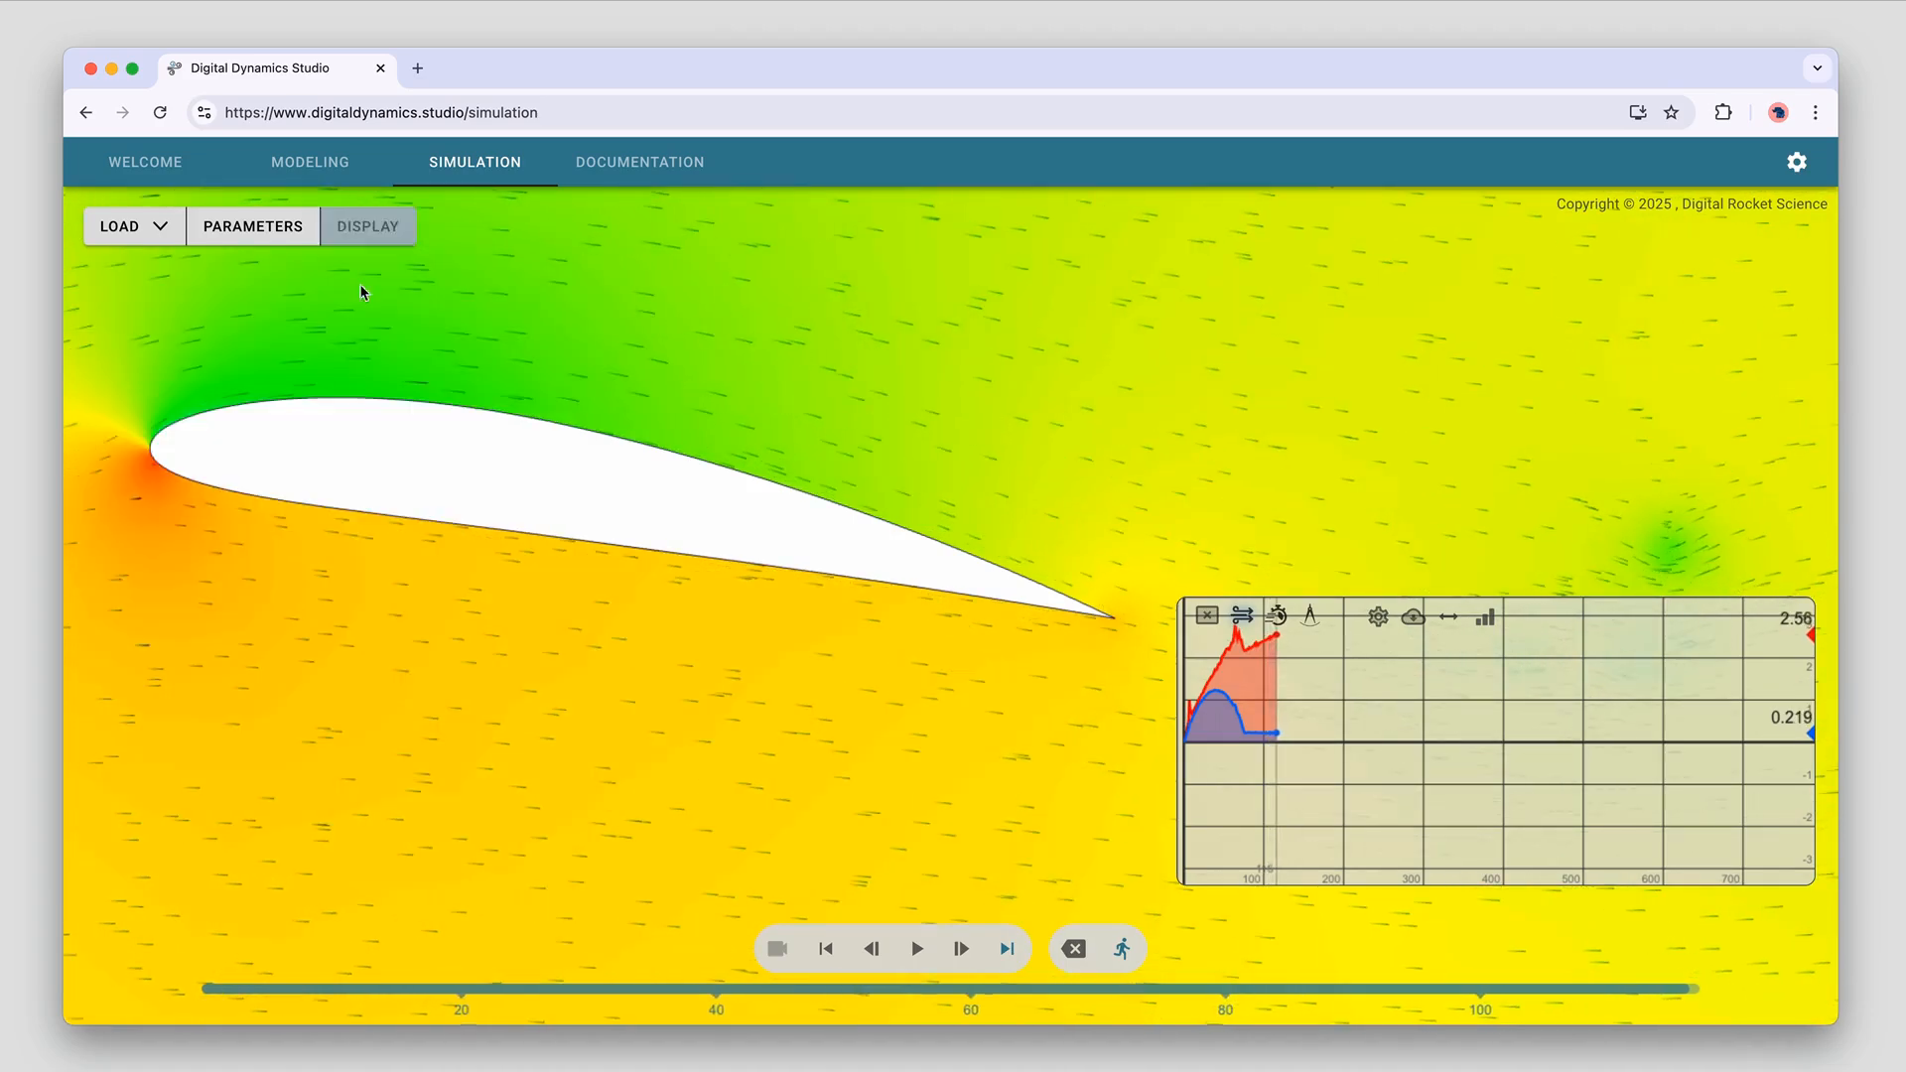
{"action": "scroll", "coordinate": [408, 536], "scroll_direction": "up", "scroll_amount": 2}
{"action": "scroll", "coordinate": [412, 586], "scroll_direction": "down", "scroll_amount": 2}
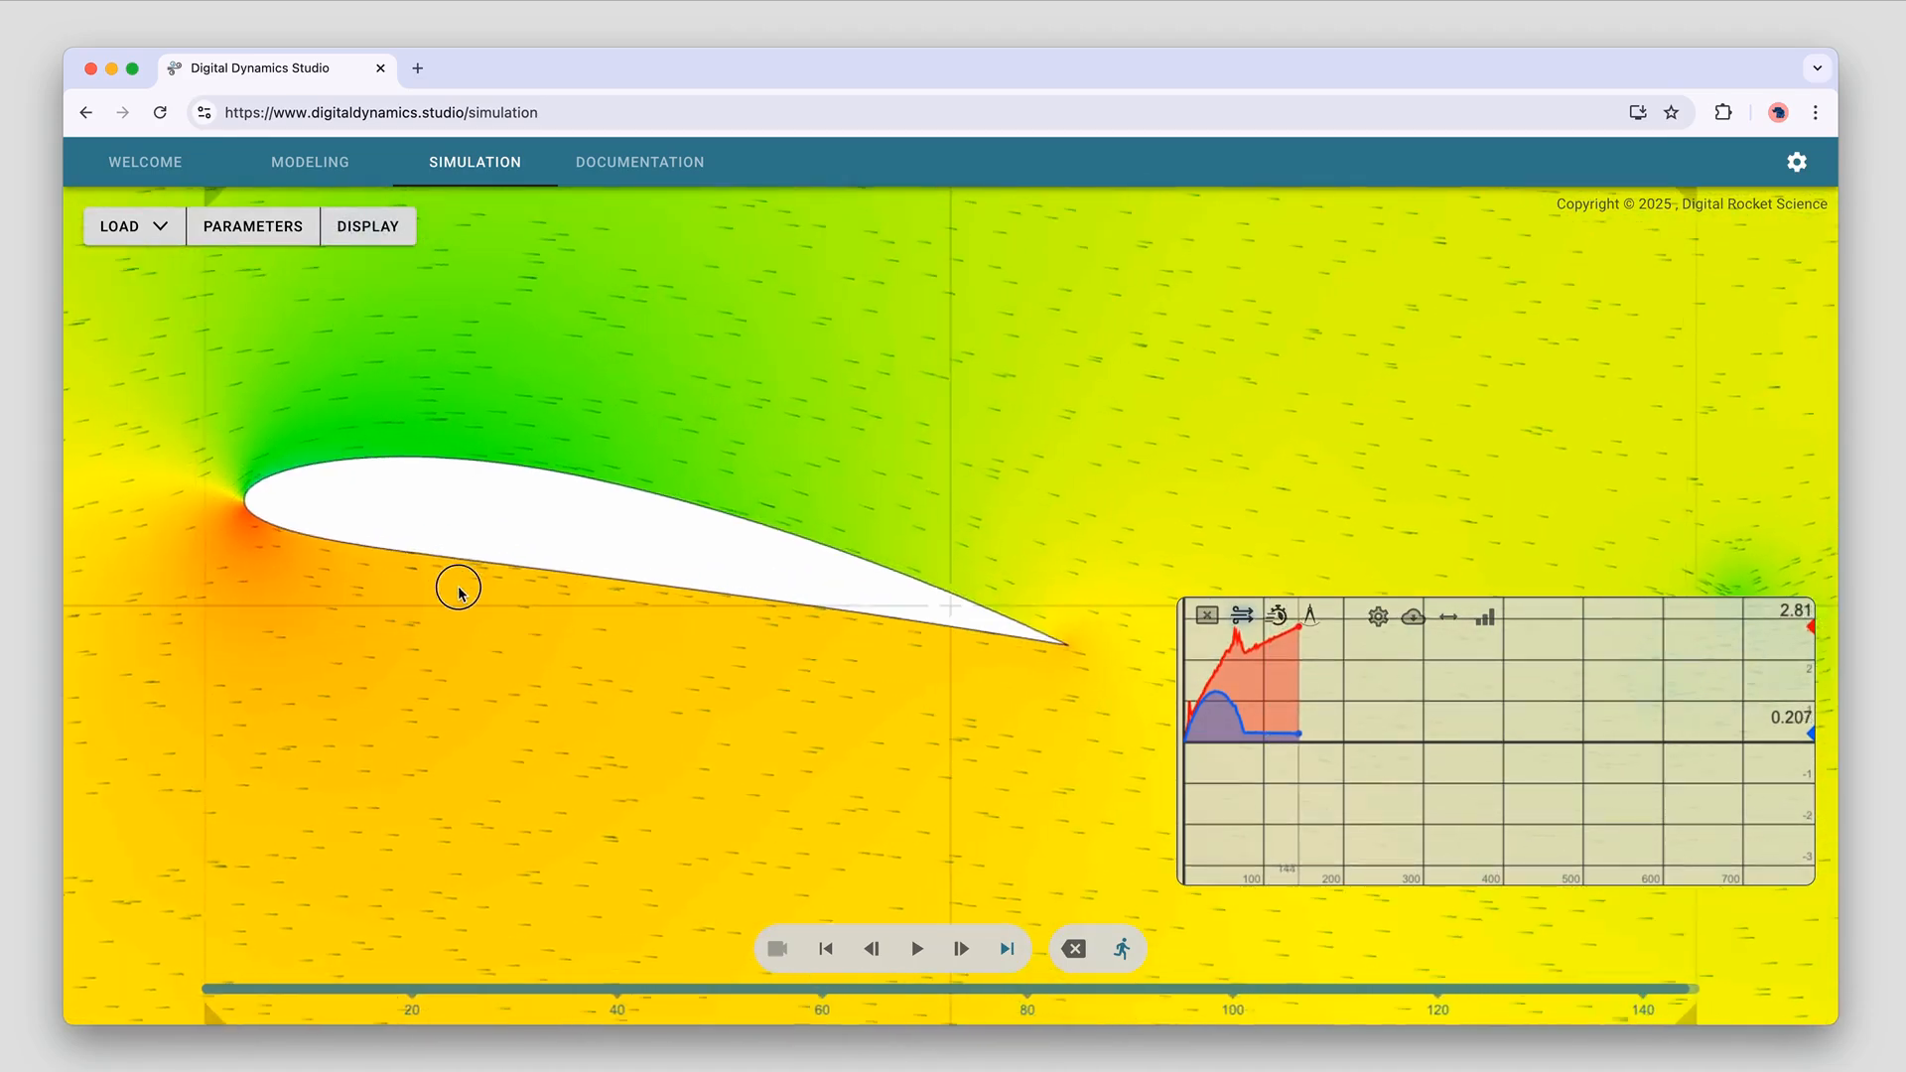
{"action": "scroll", "coordinate": [451, 601], "scroll_direction": "down", "scroll_amount": 2}
{"action": "scroll", "coordinate": [452, 596], "scroll_direction": "up", "scroll_amount": 1}
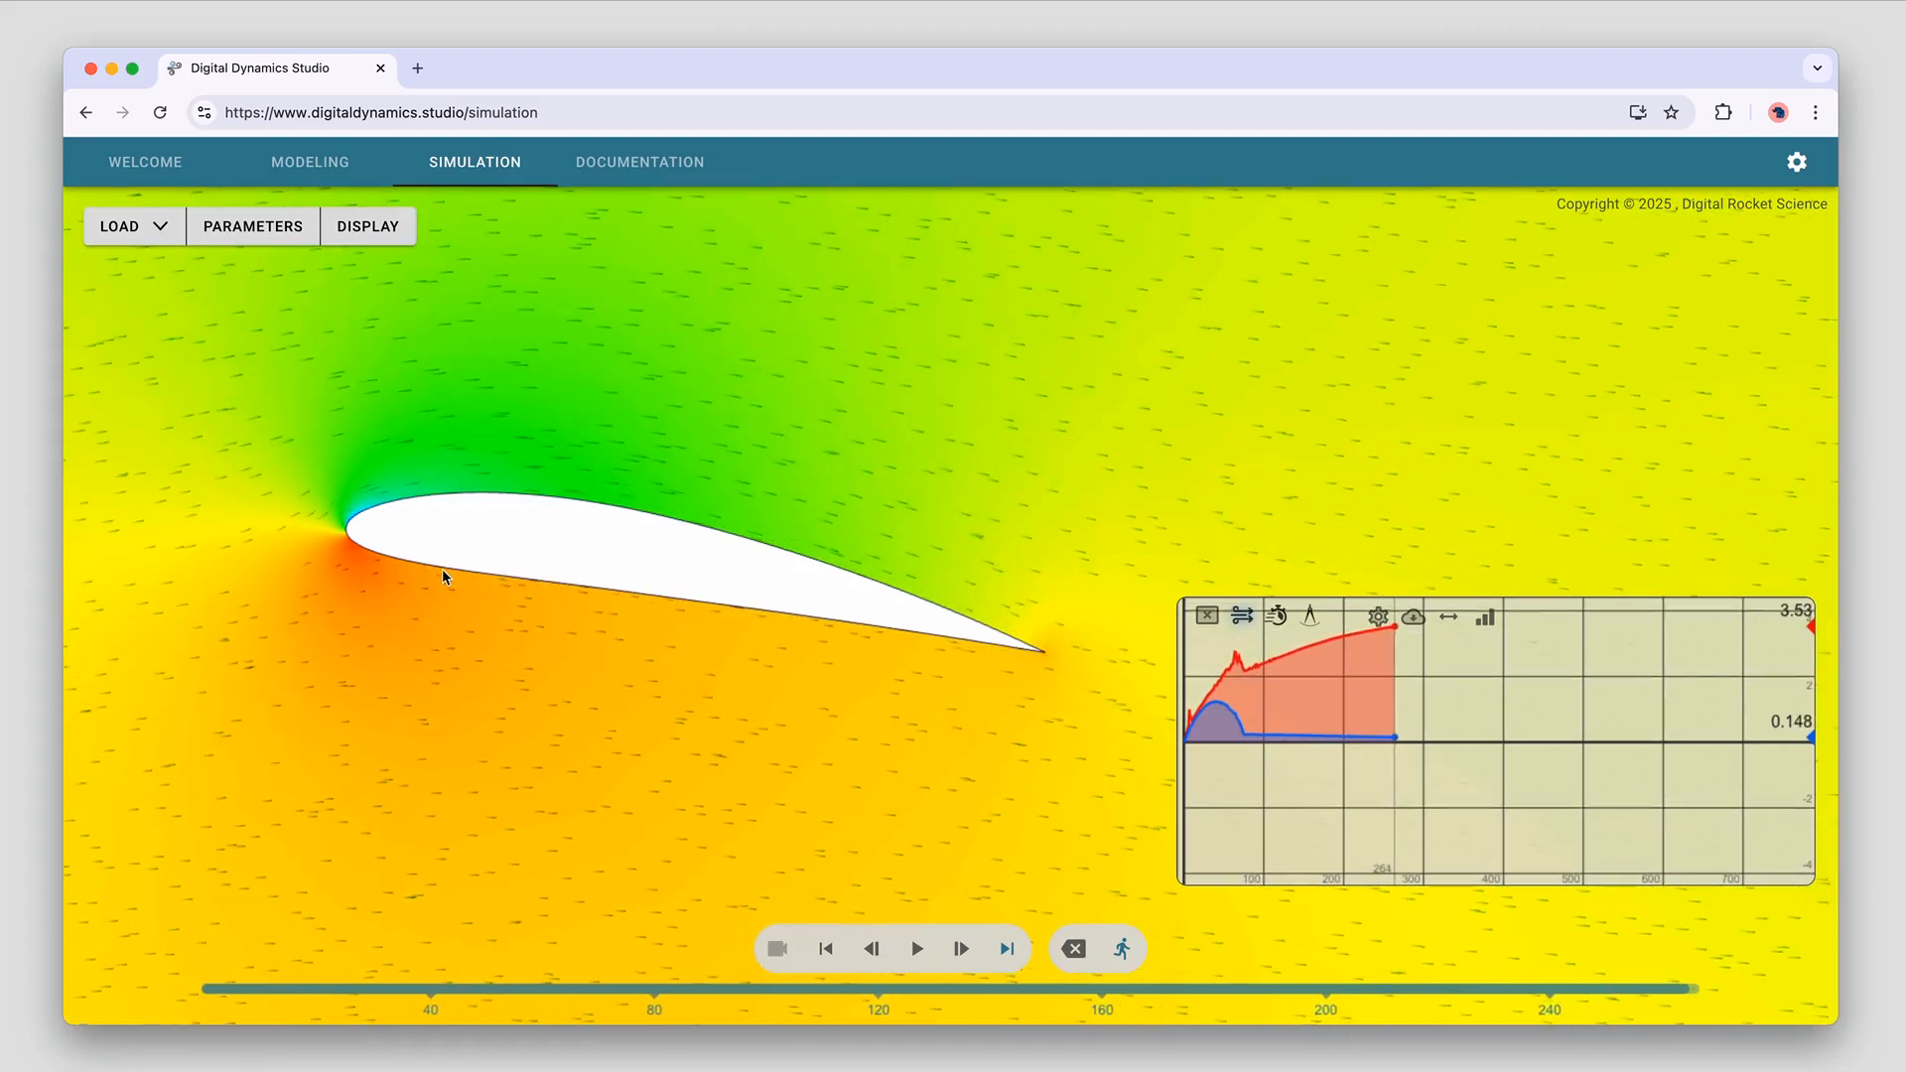
{"action": "scroll", "coordinate": [452, 618], "scroll_direction": "up", "scroll_amount": 1}
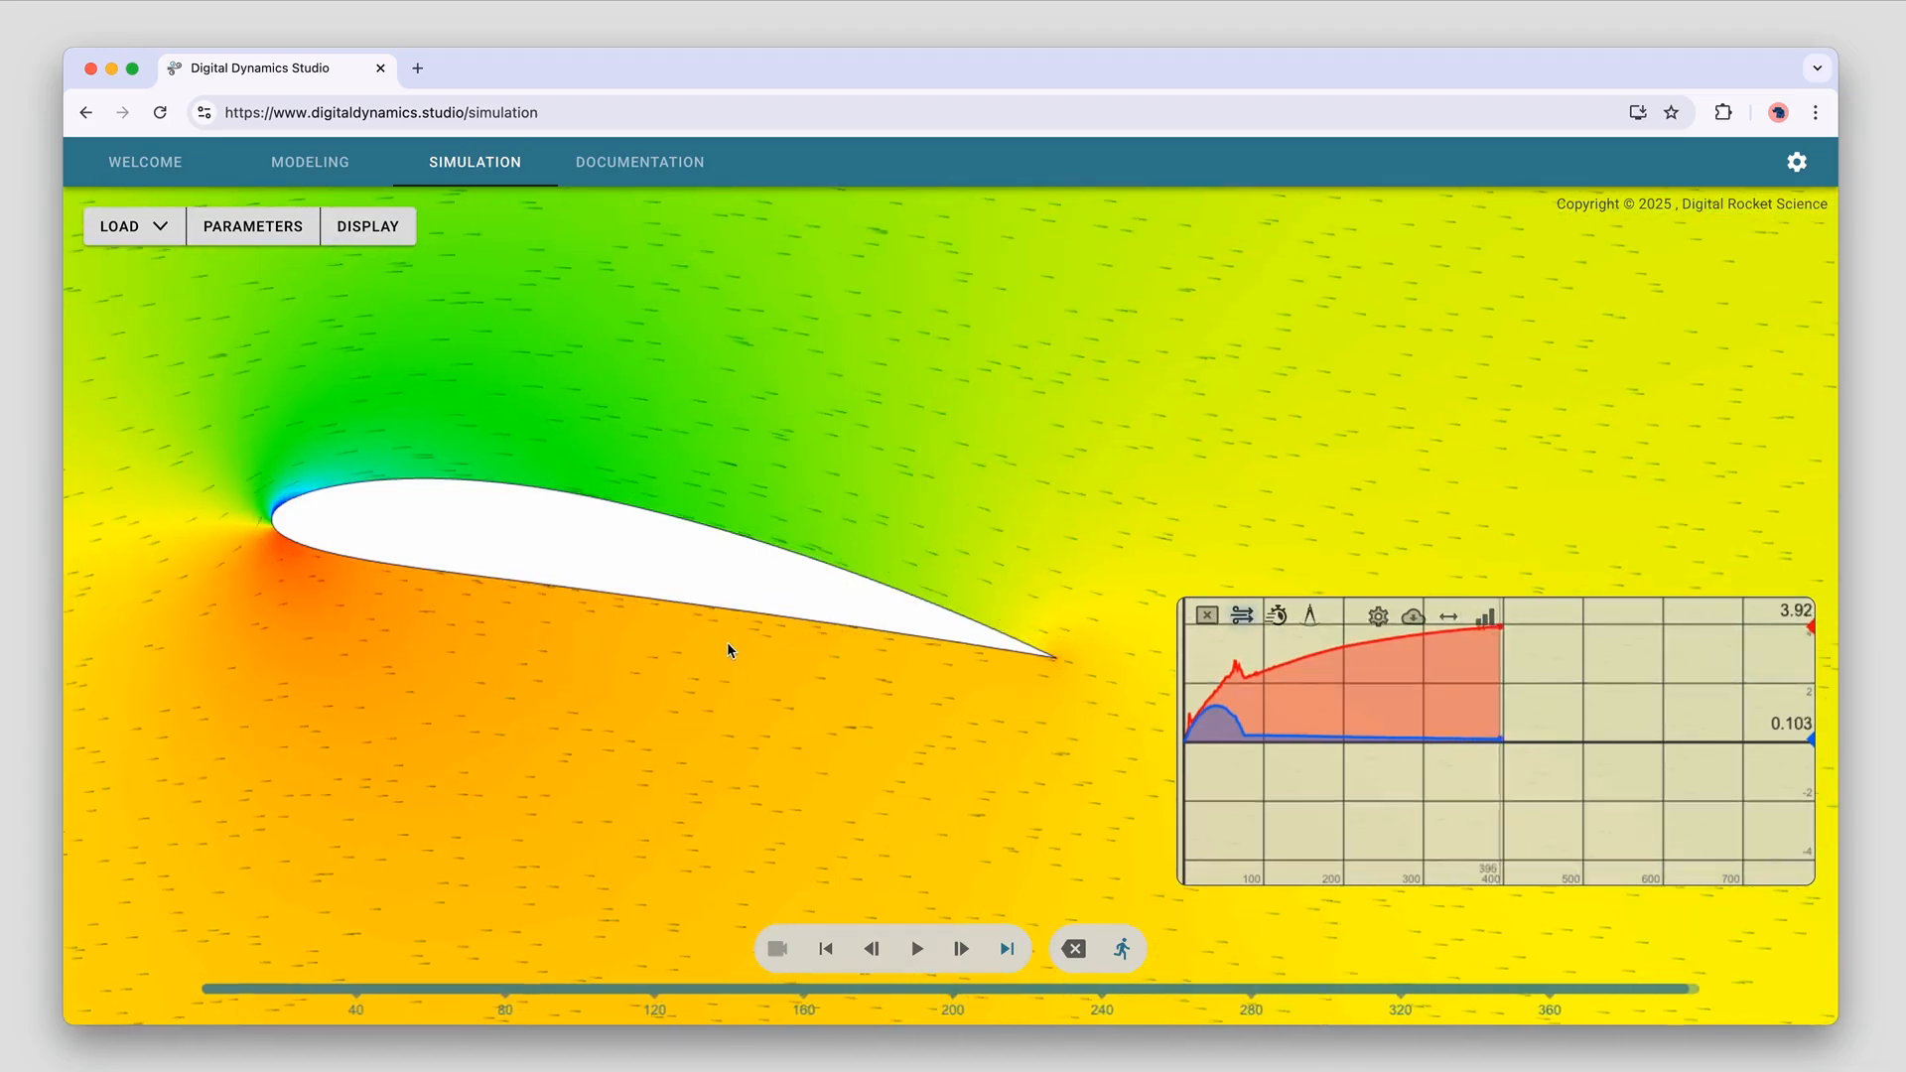
Auto-fit the pressure colour range in the display settings
{"action": "left_click", "coordinate": [367, 229]}
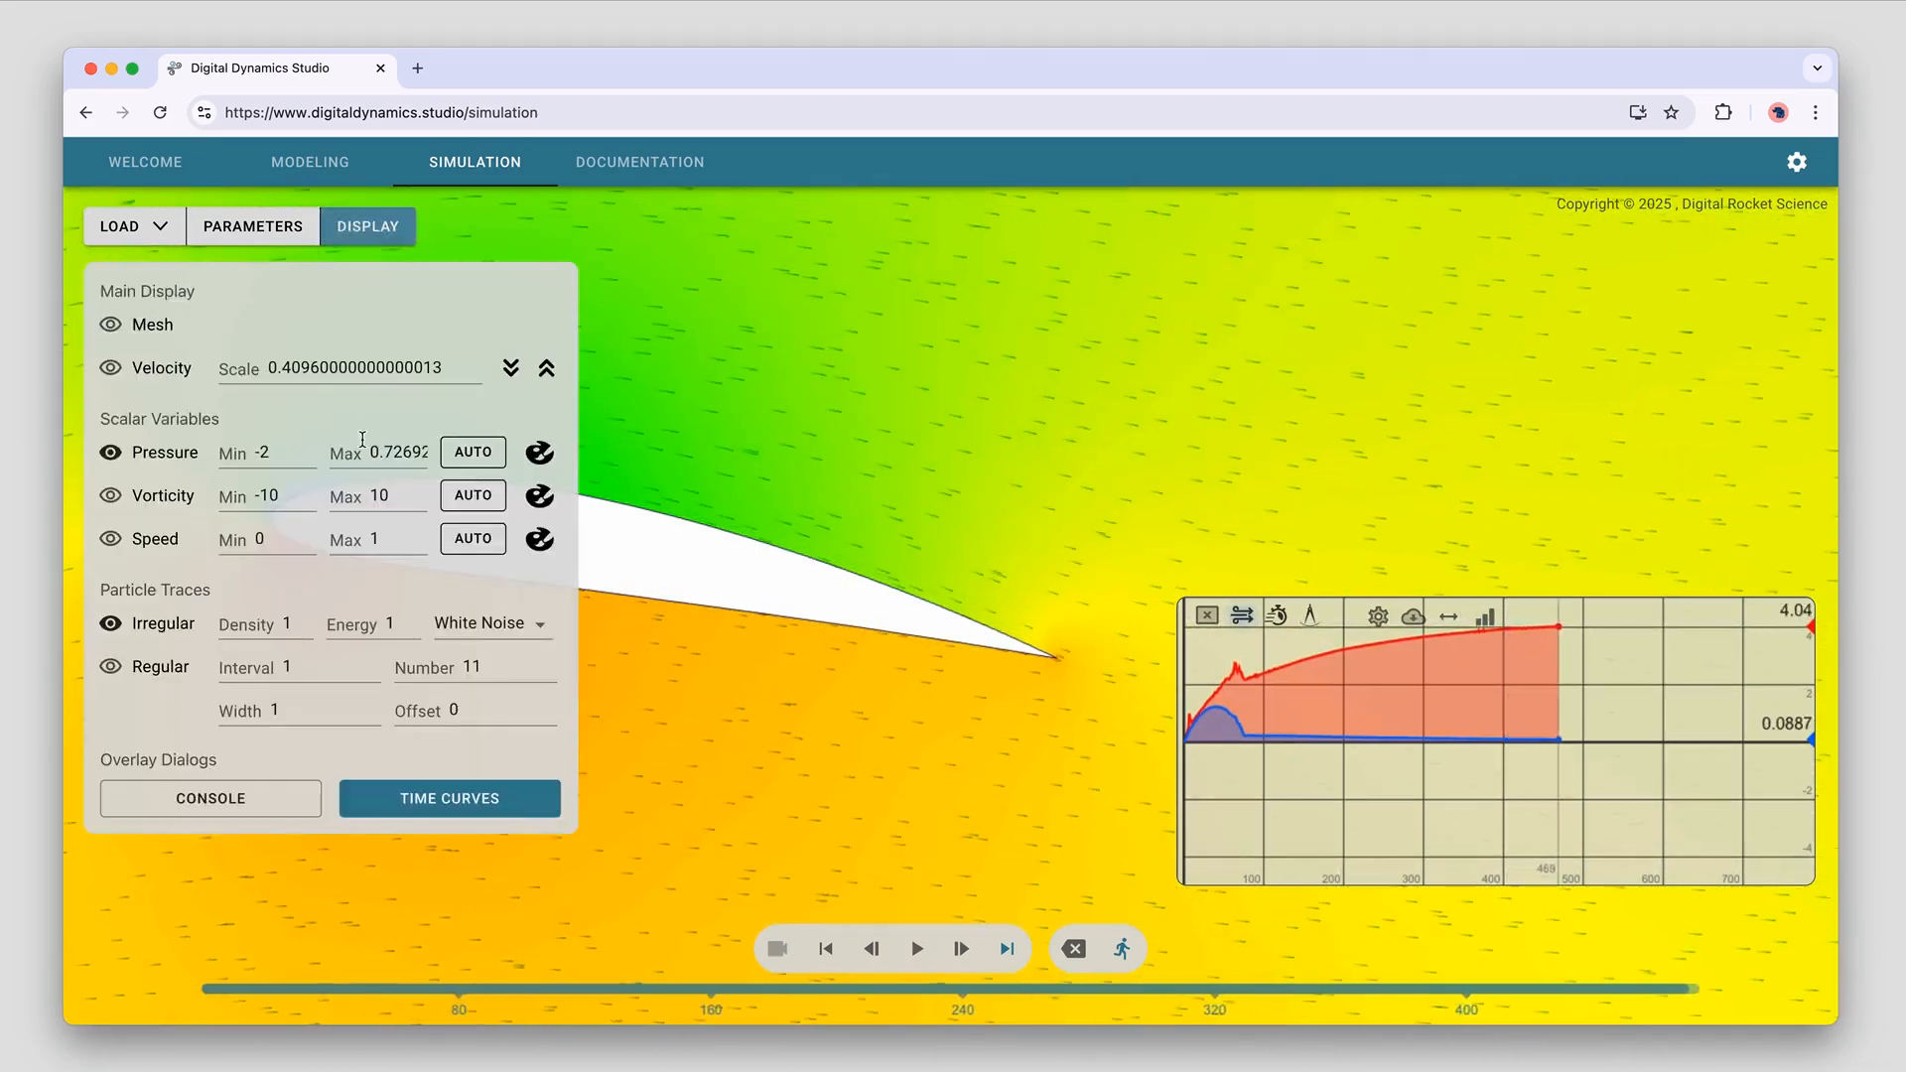
{"action": "left_click", "coordinate": [474, 452]}
{"action": "left_click", "coordinate": [344, 248]}
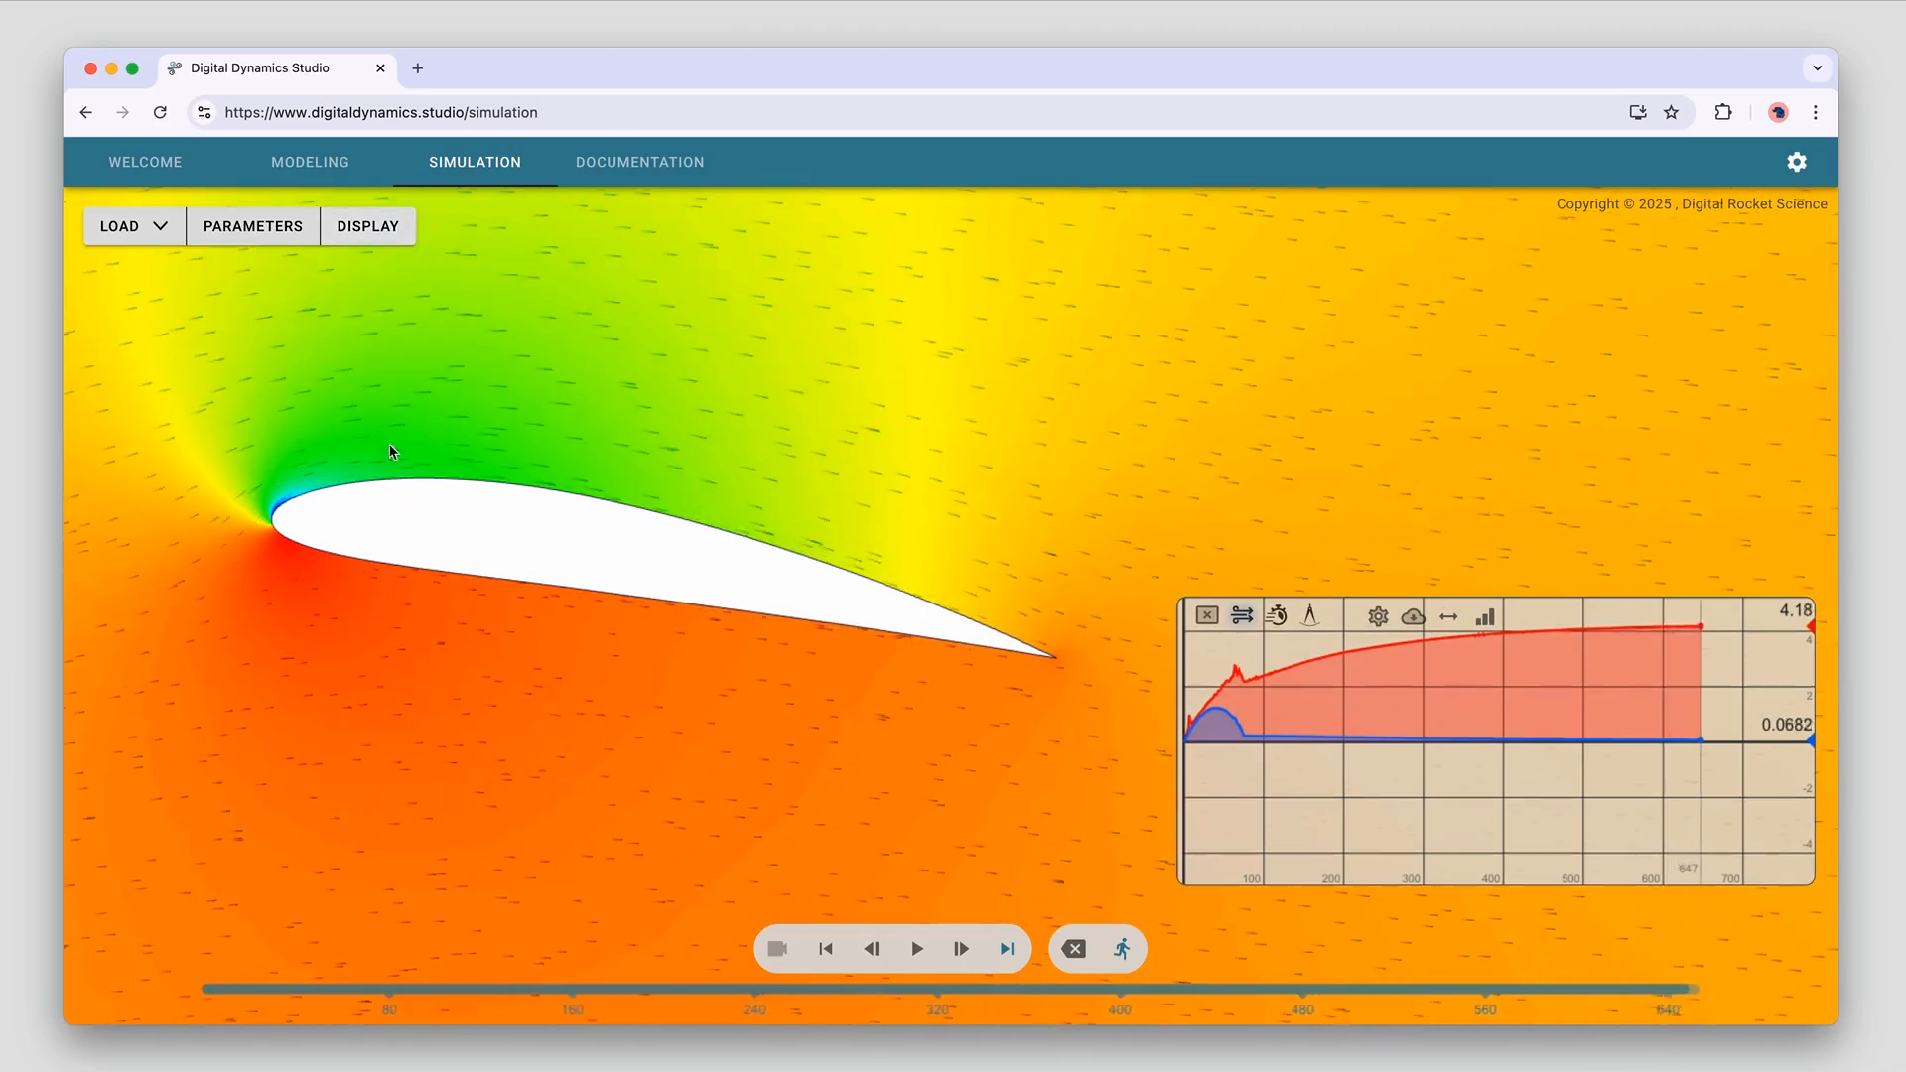
Restart the 10-degree simulation from the beginning
{"action": "left_click", "coordinate": [898, 955]}
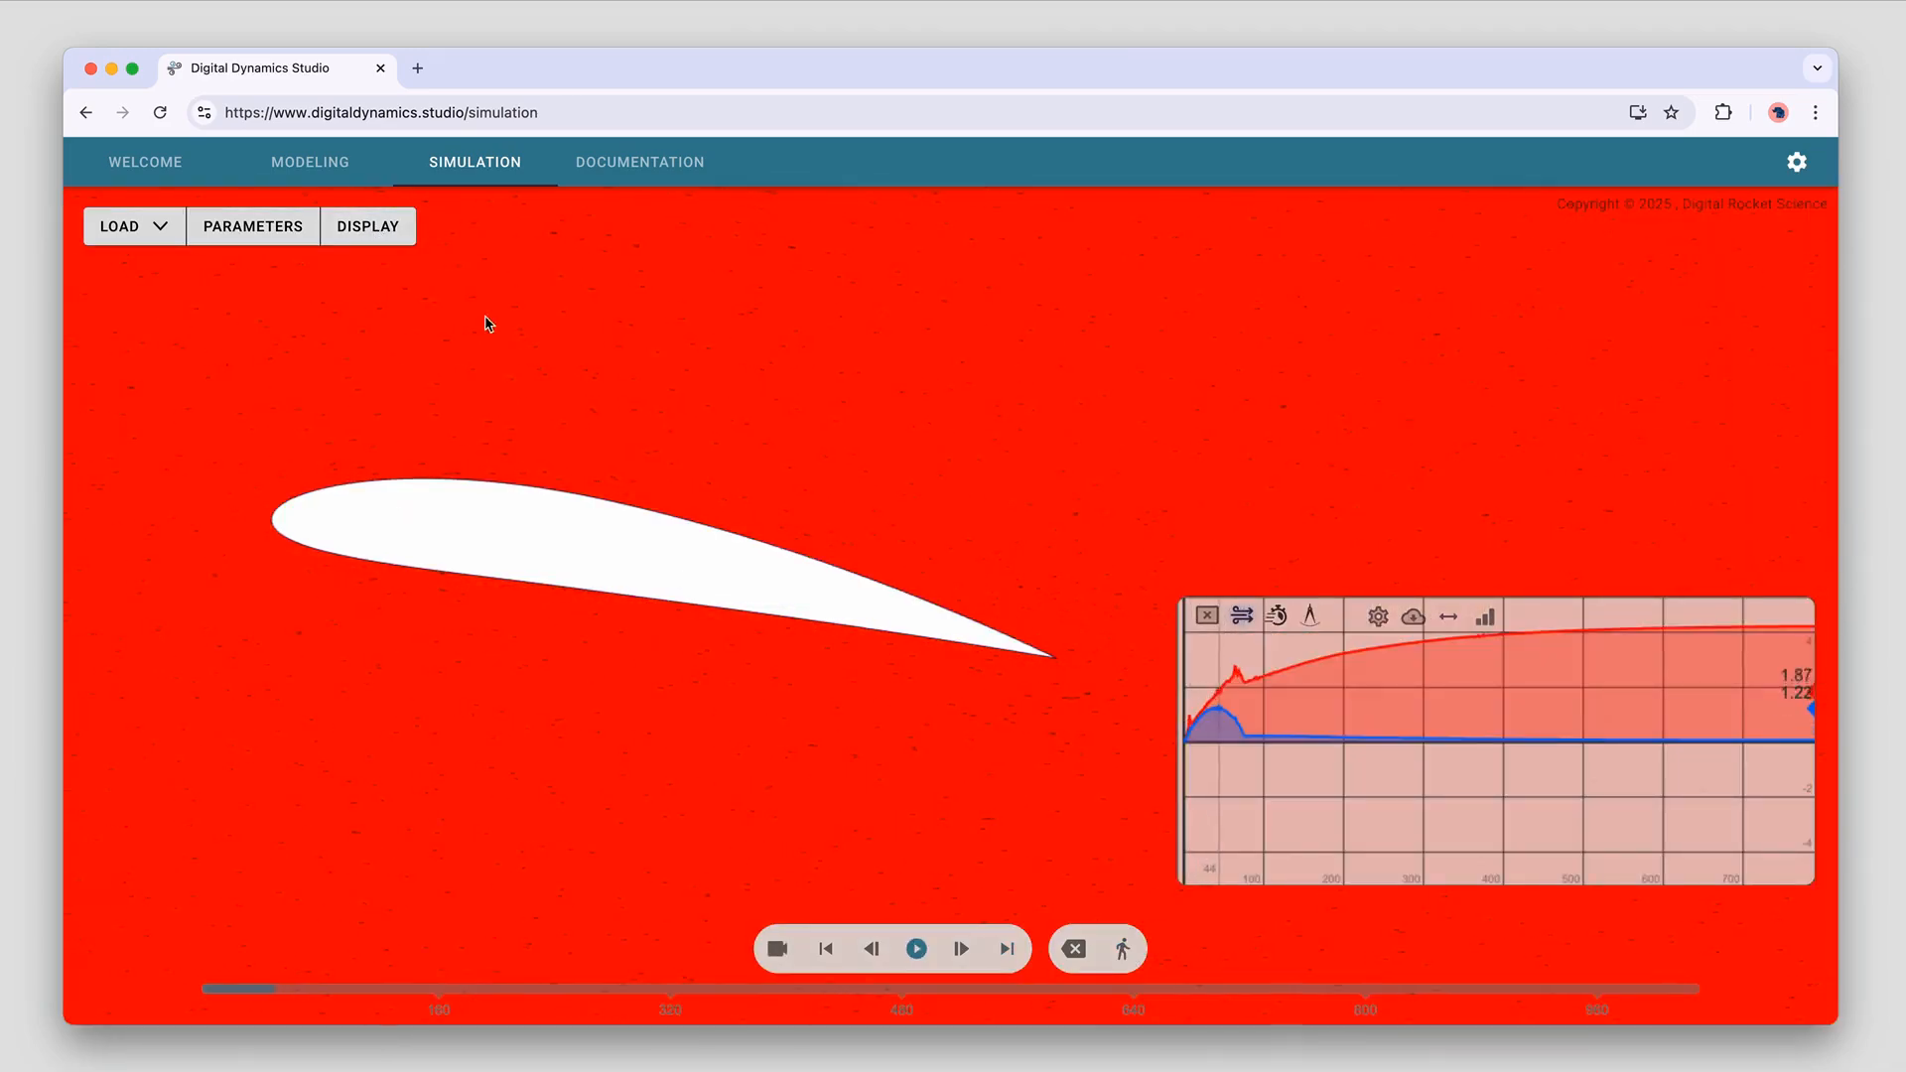
{"action": "left_click", "coordinate": [367, 220]}
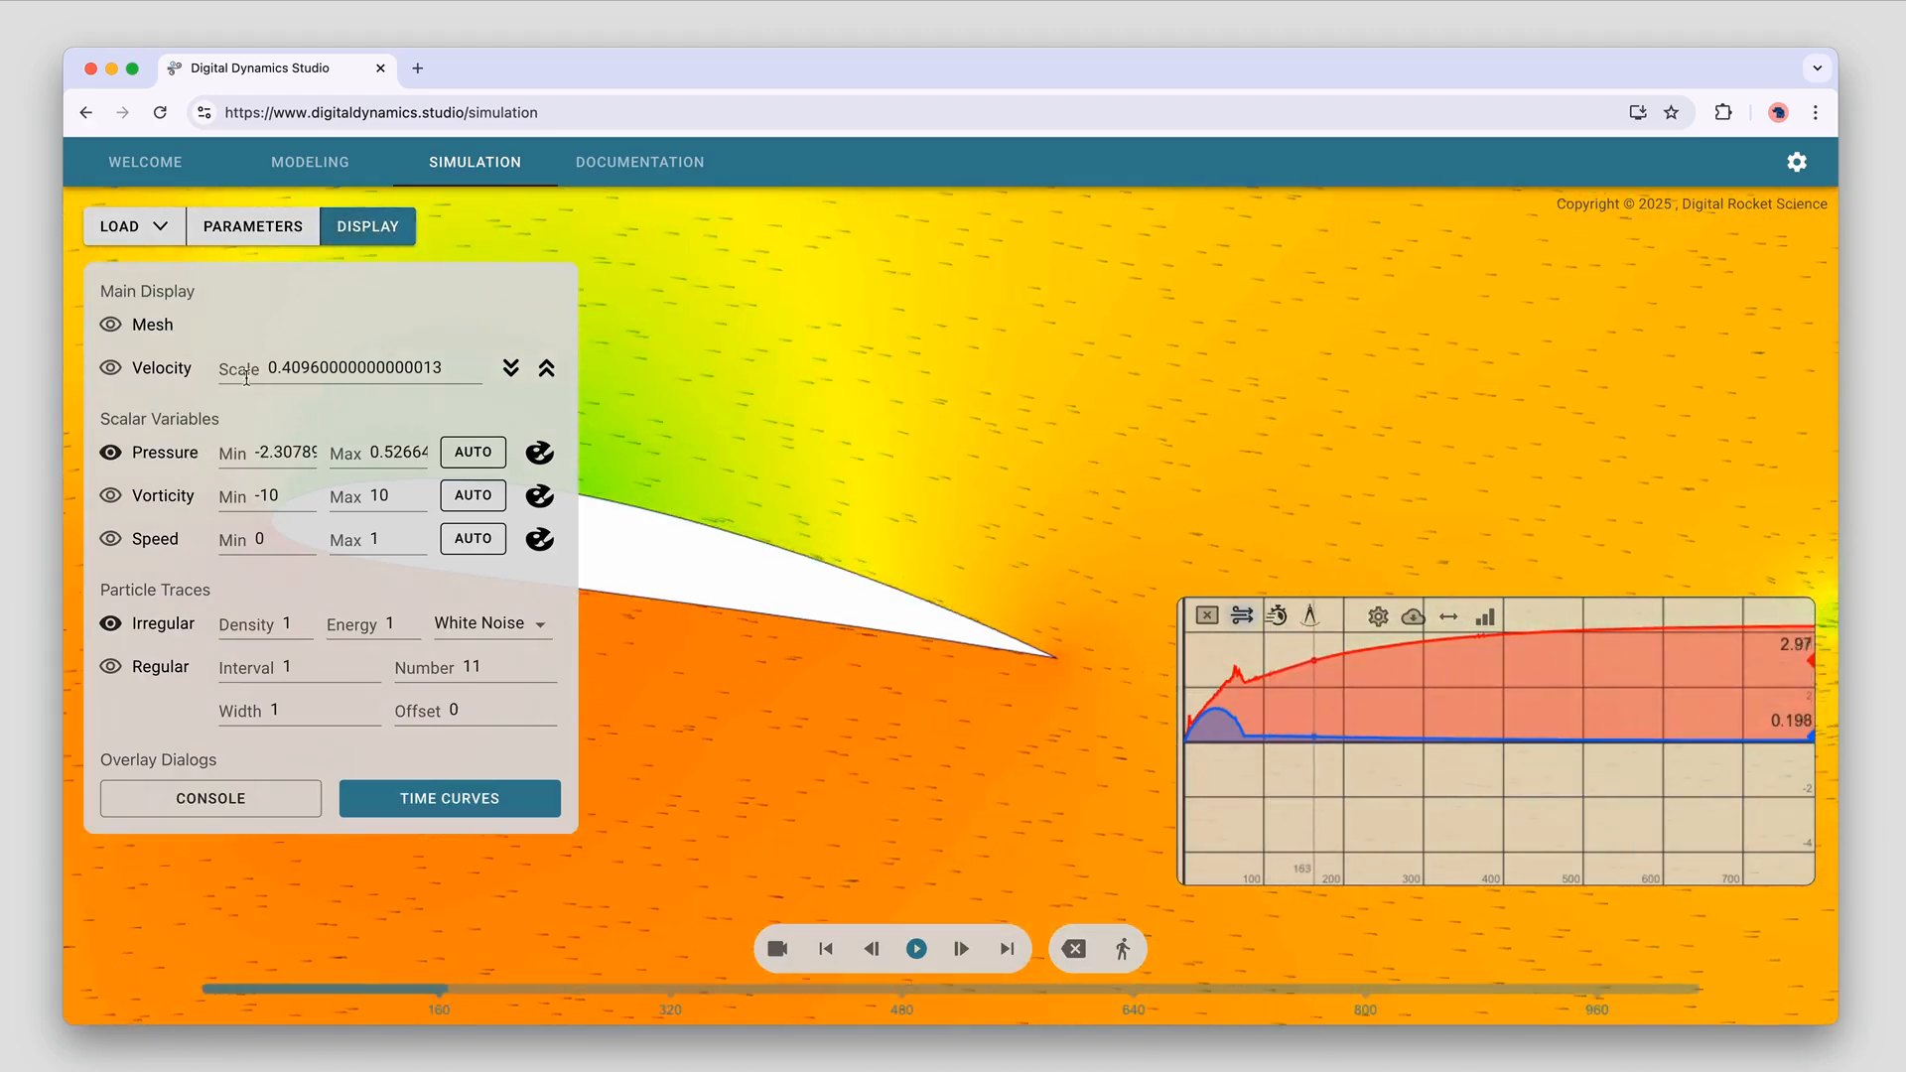
{"action": "left_click", "coordinate": [378, 242]}
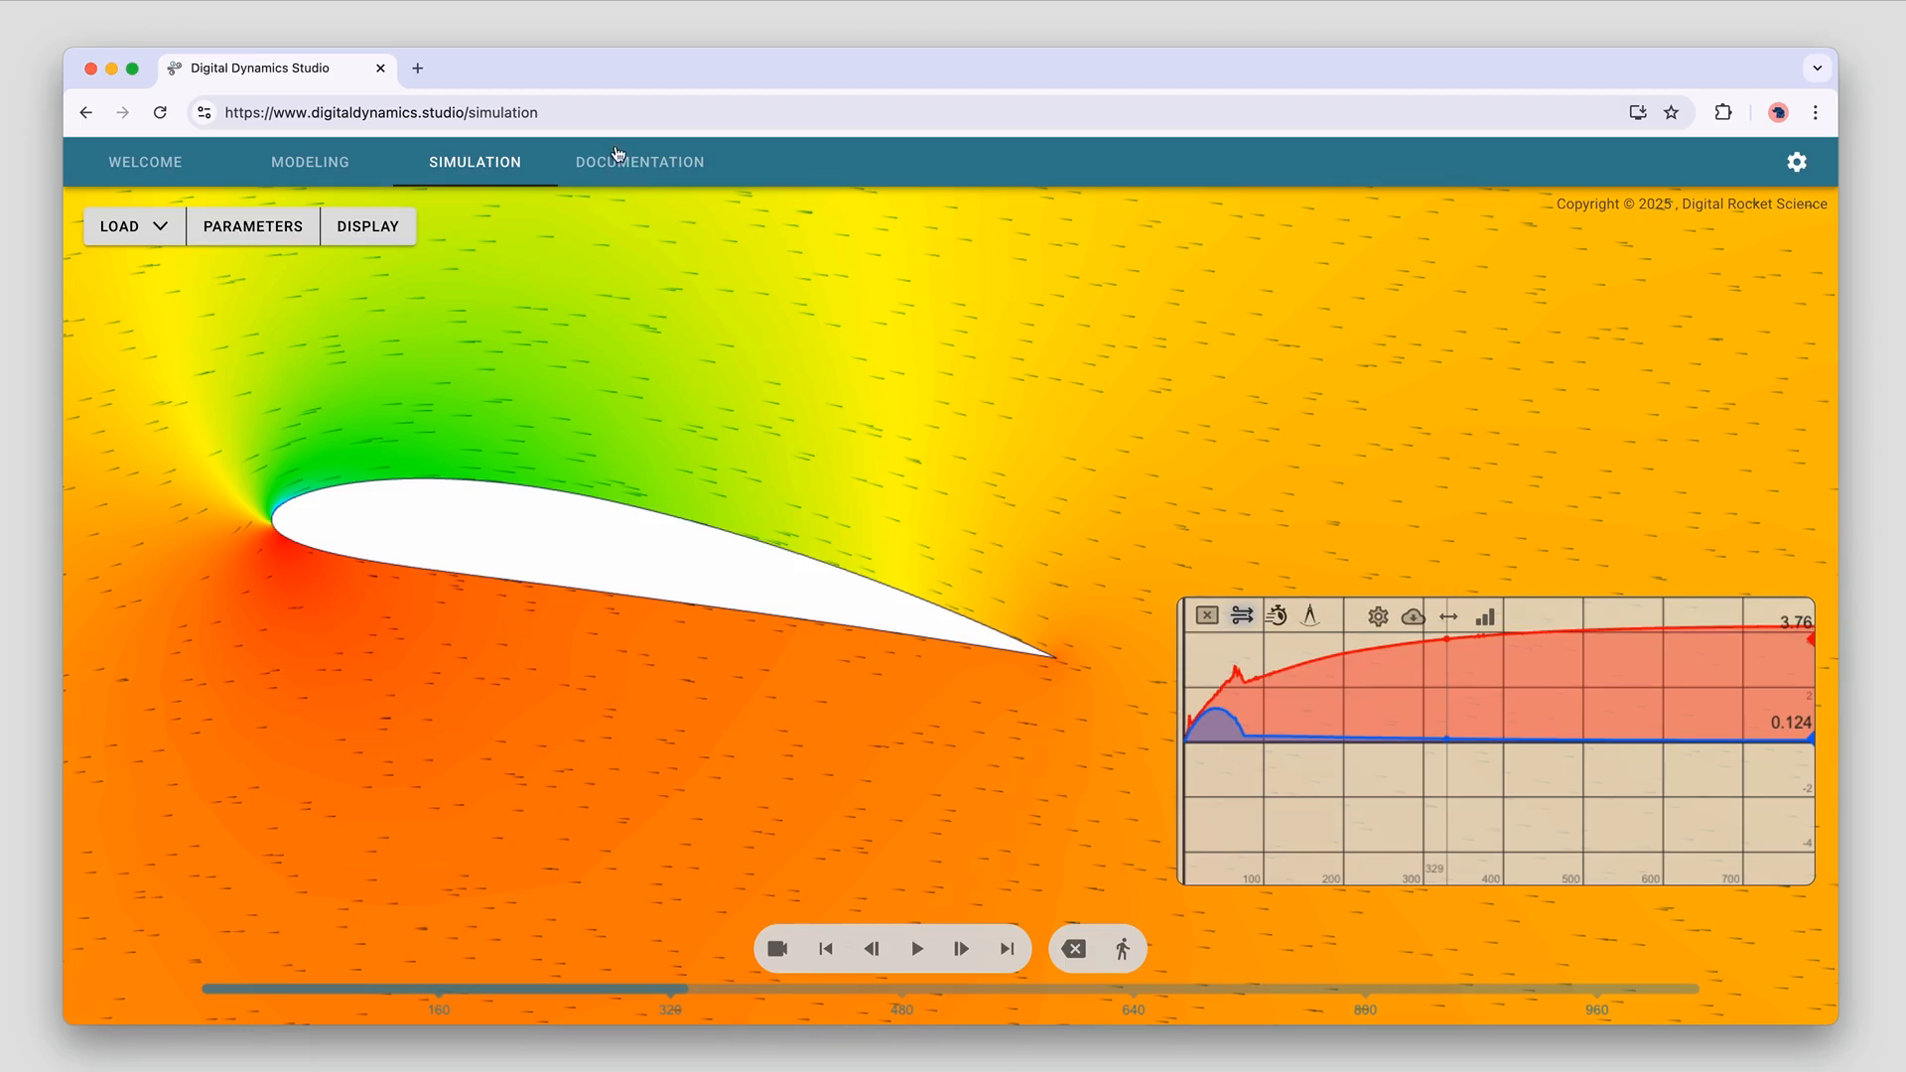
Read the Angle of Attack page under Experiments > Airfoils in the documentation
{"action": "left_click", "coordinate": [616, 176]}
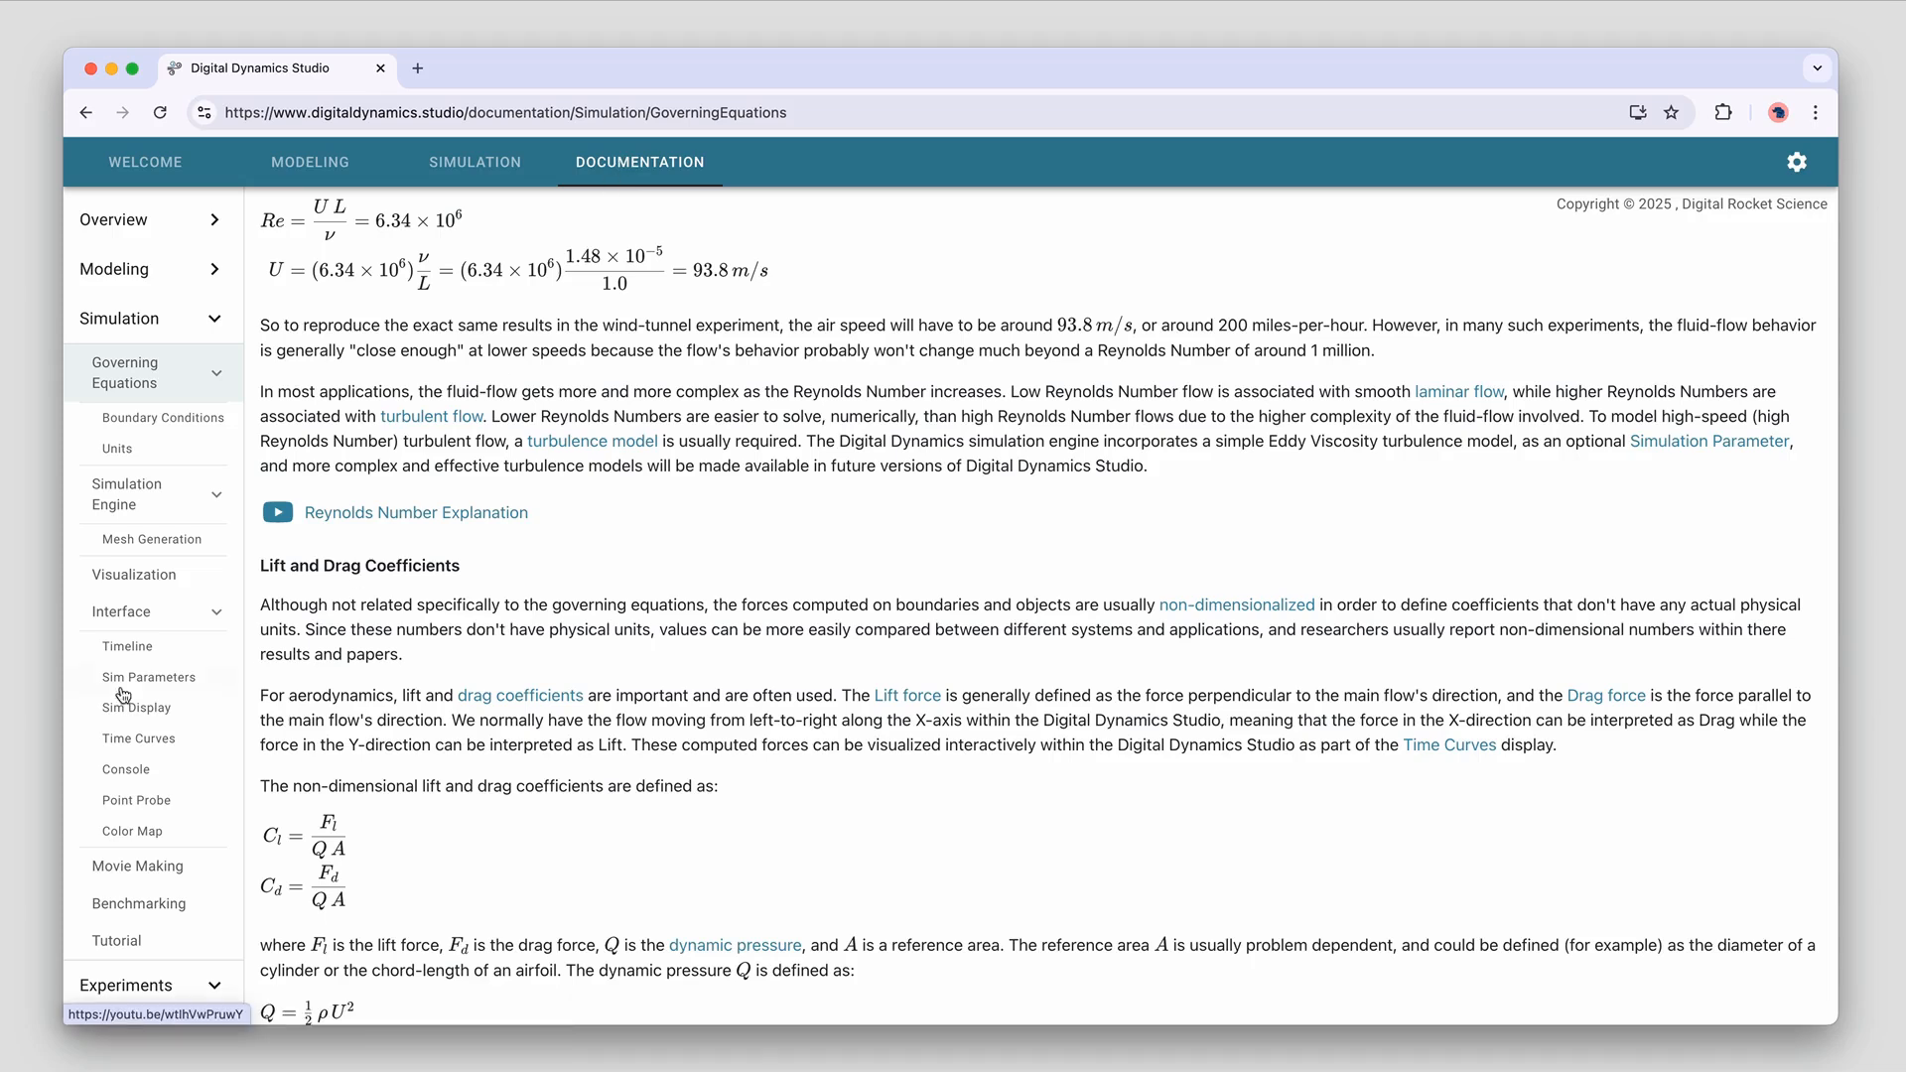
{"action": "left_click", "coordinate": [220, 316]}
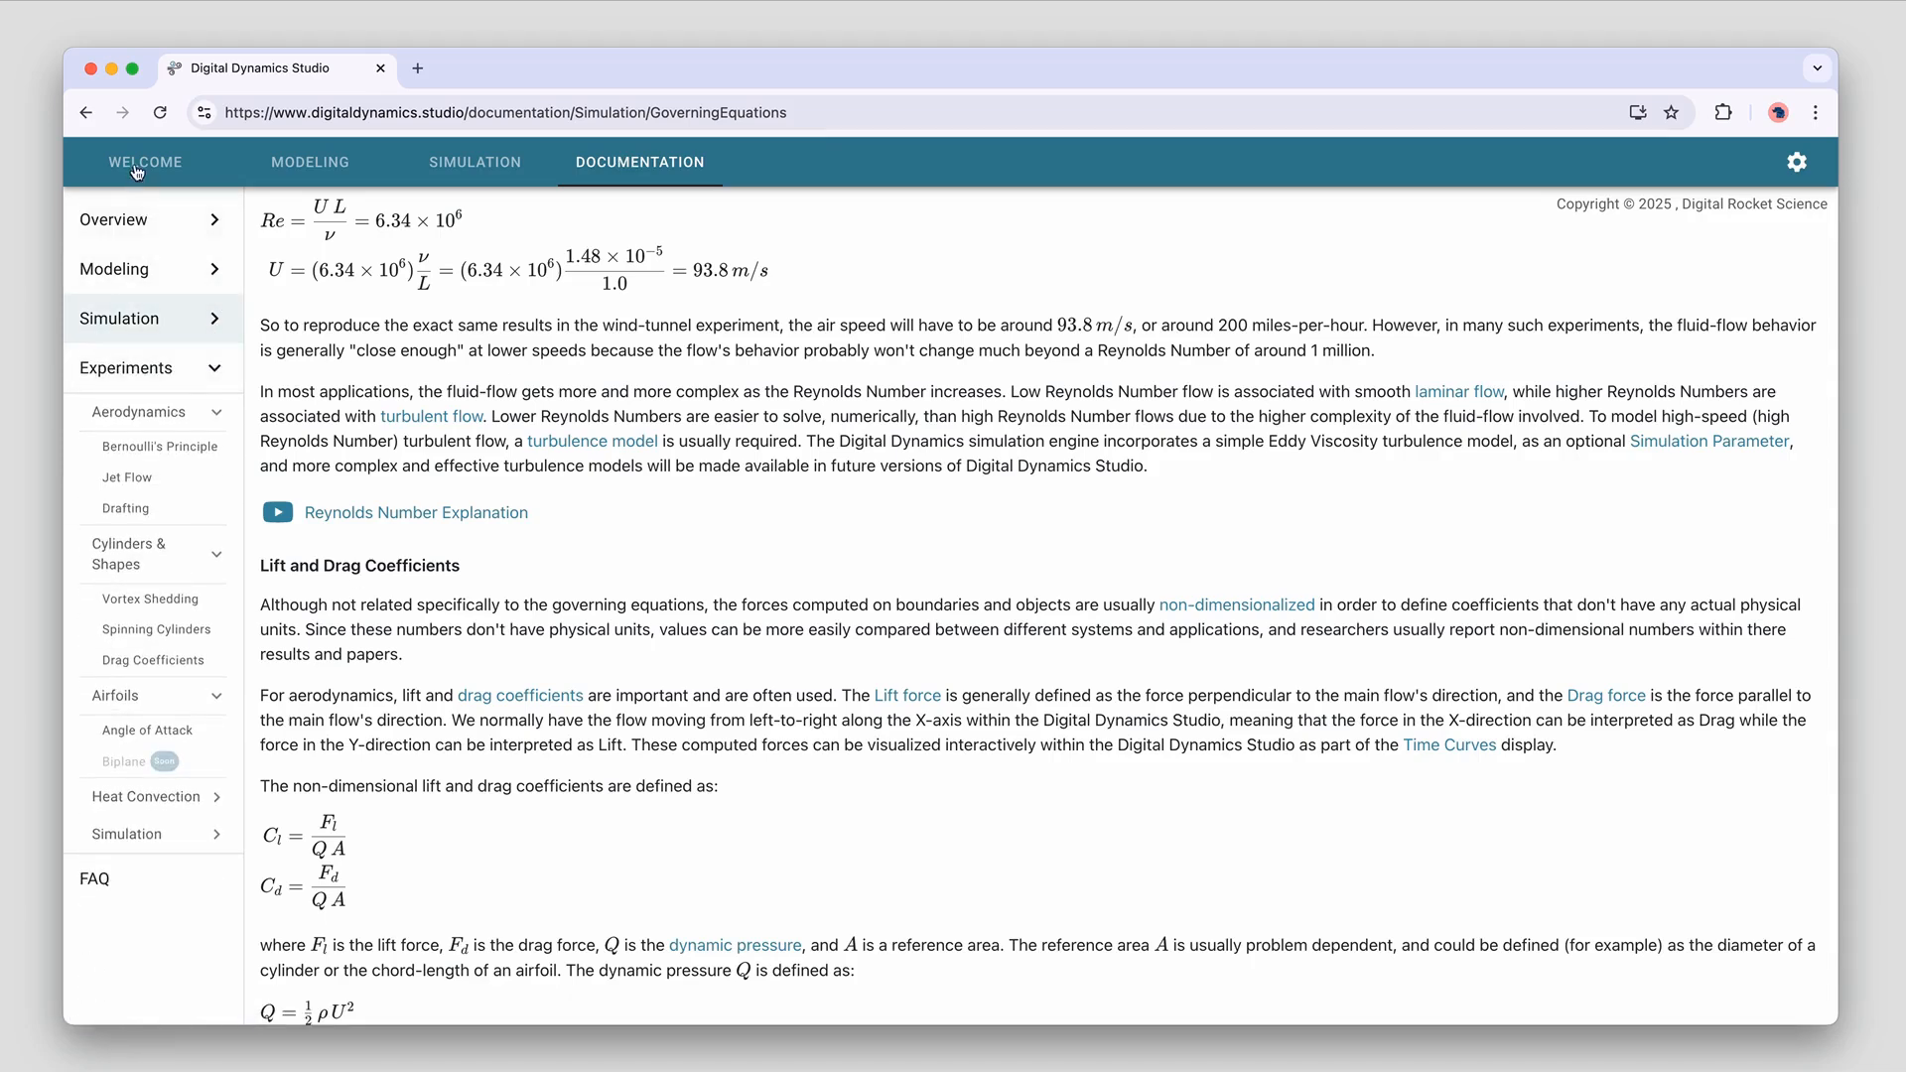
{"action": "left_click", "coordinate": [138, 371]}
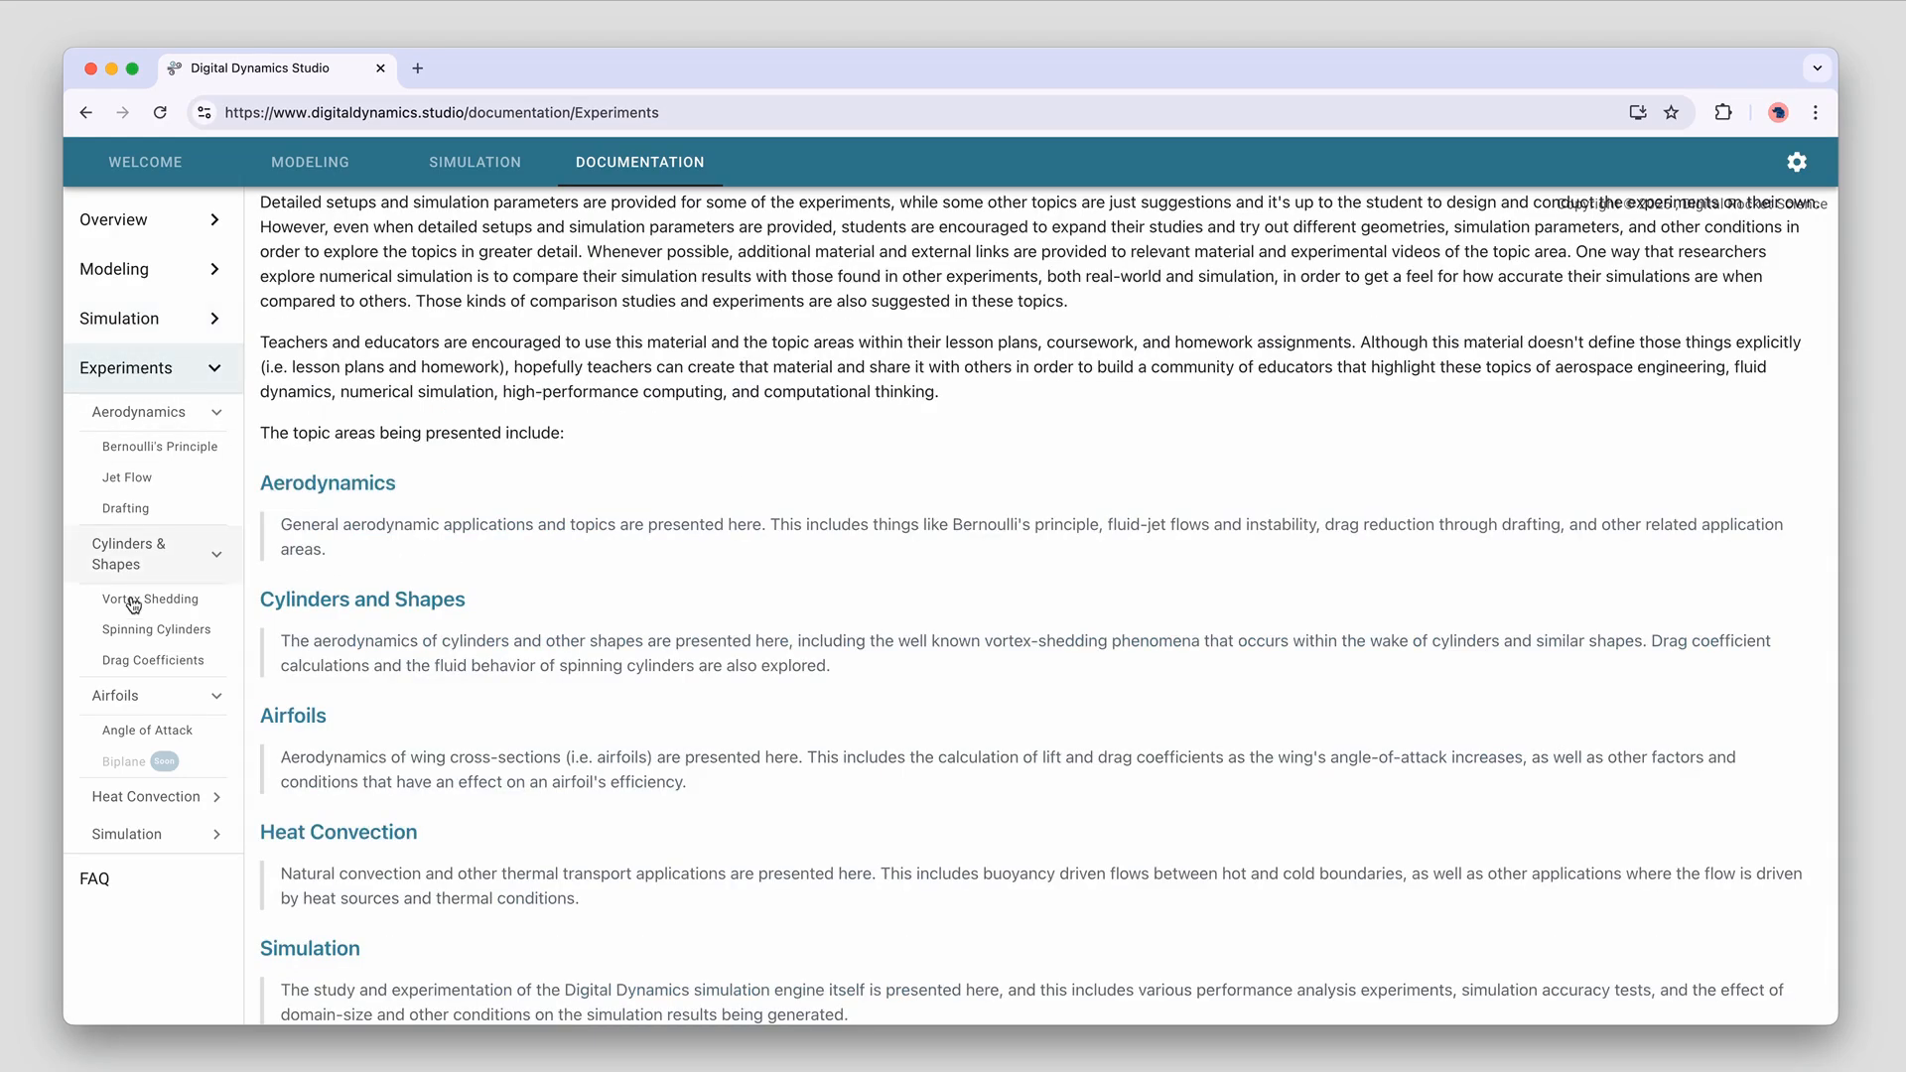
{"action": "left_click", "coordinate": [138, 698]}
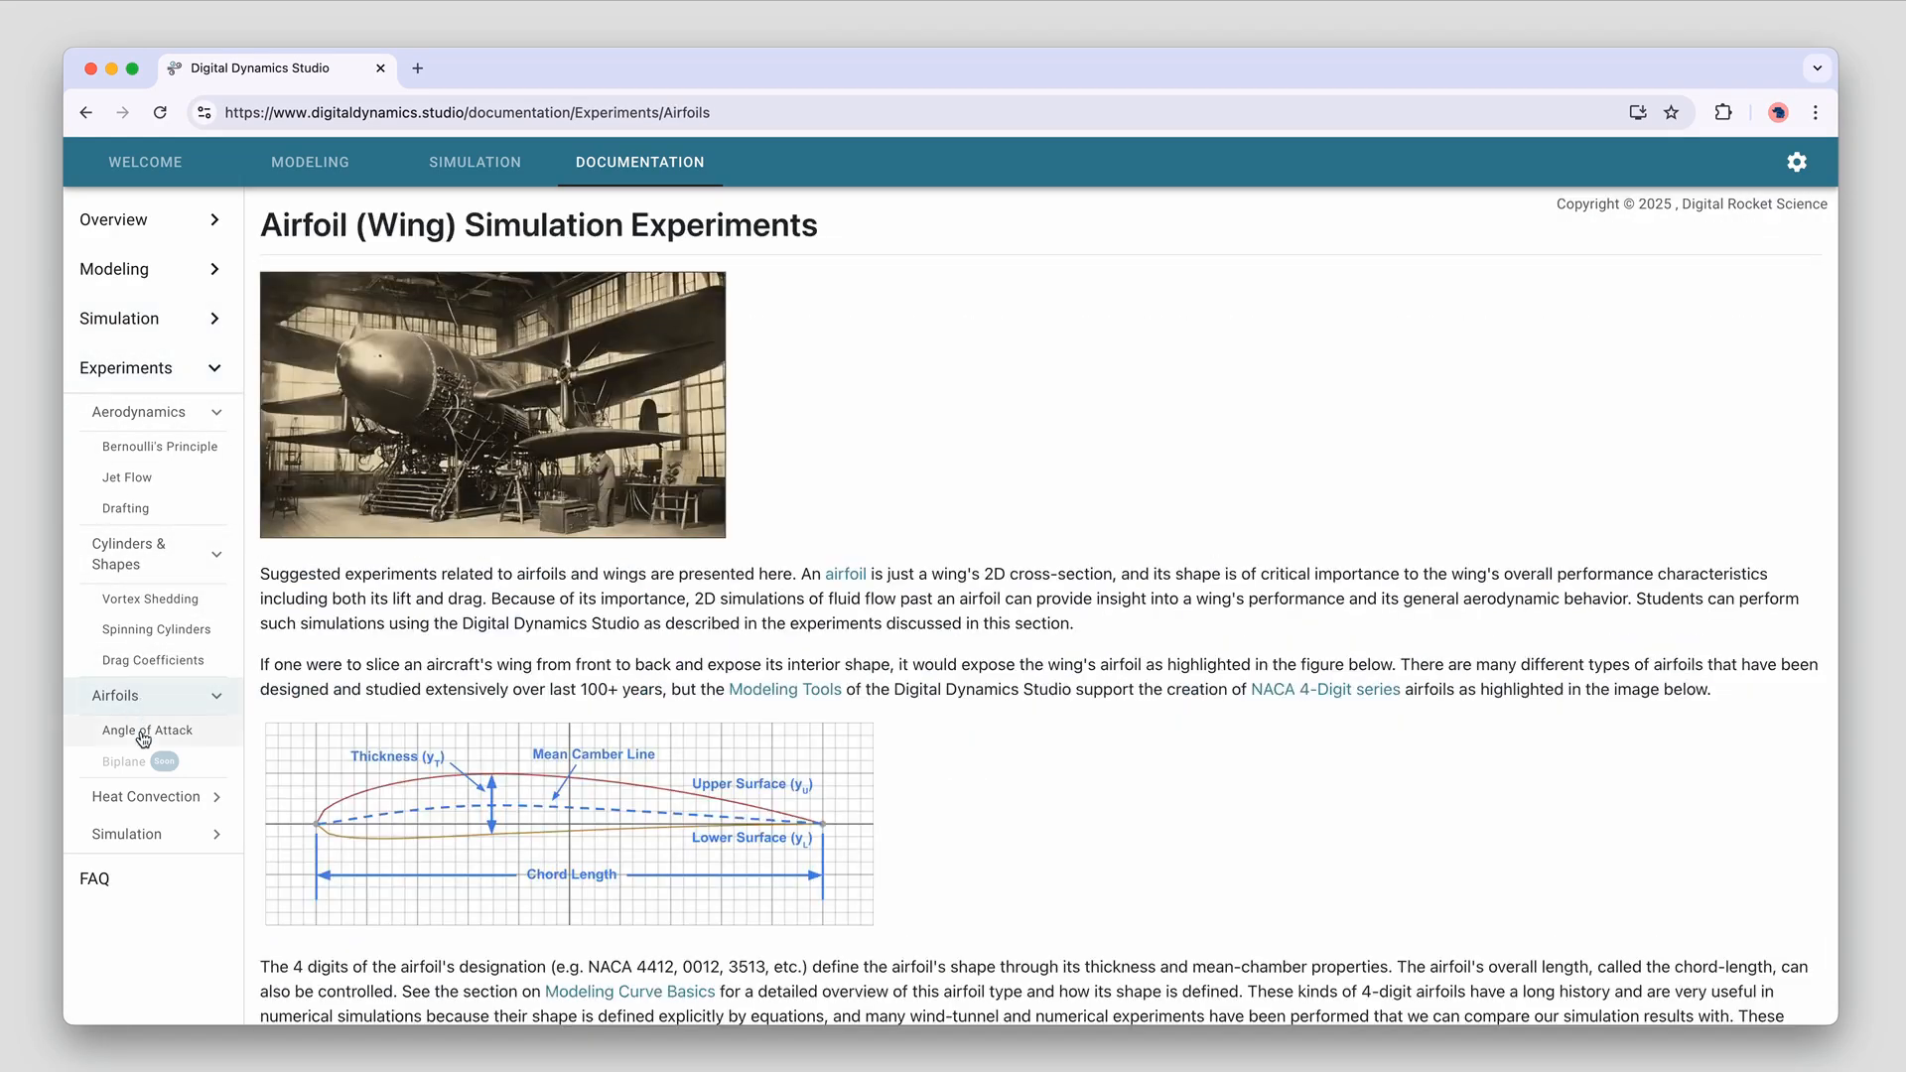
{"action": "left_click", "coordinate": [144, 733]}
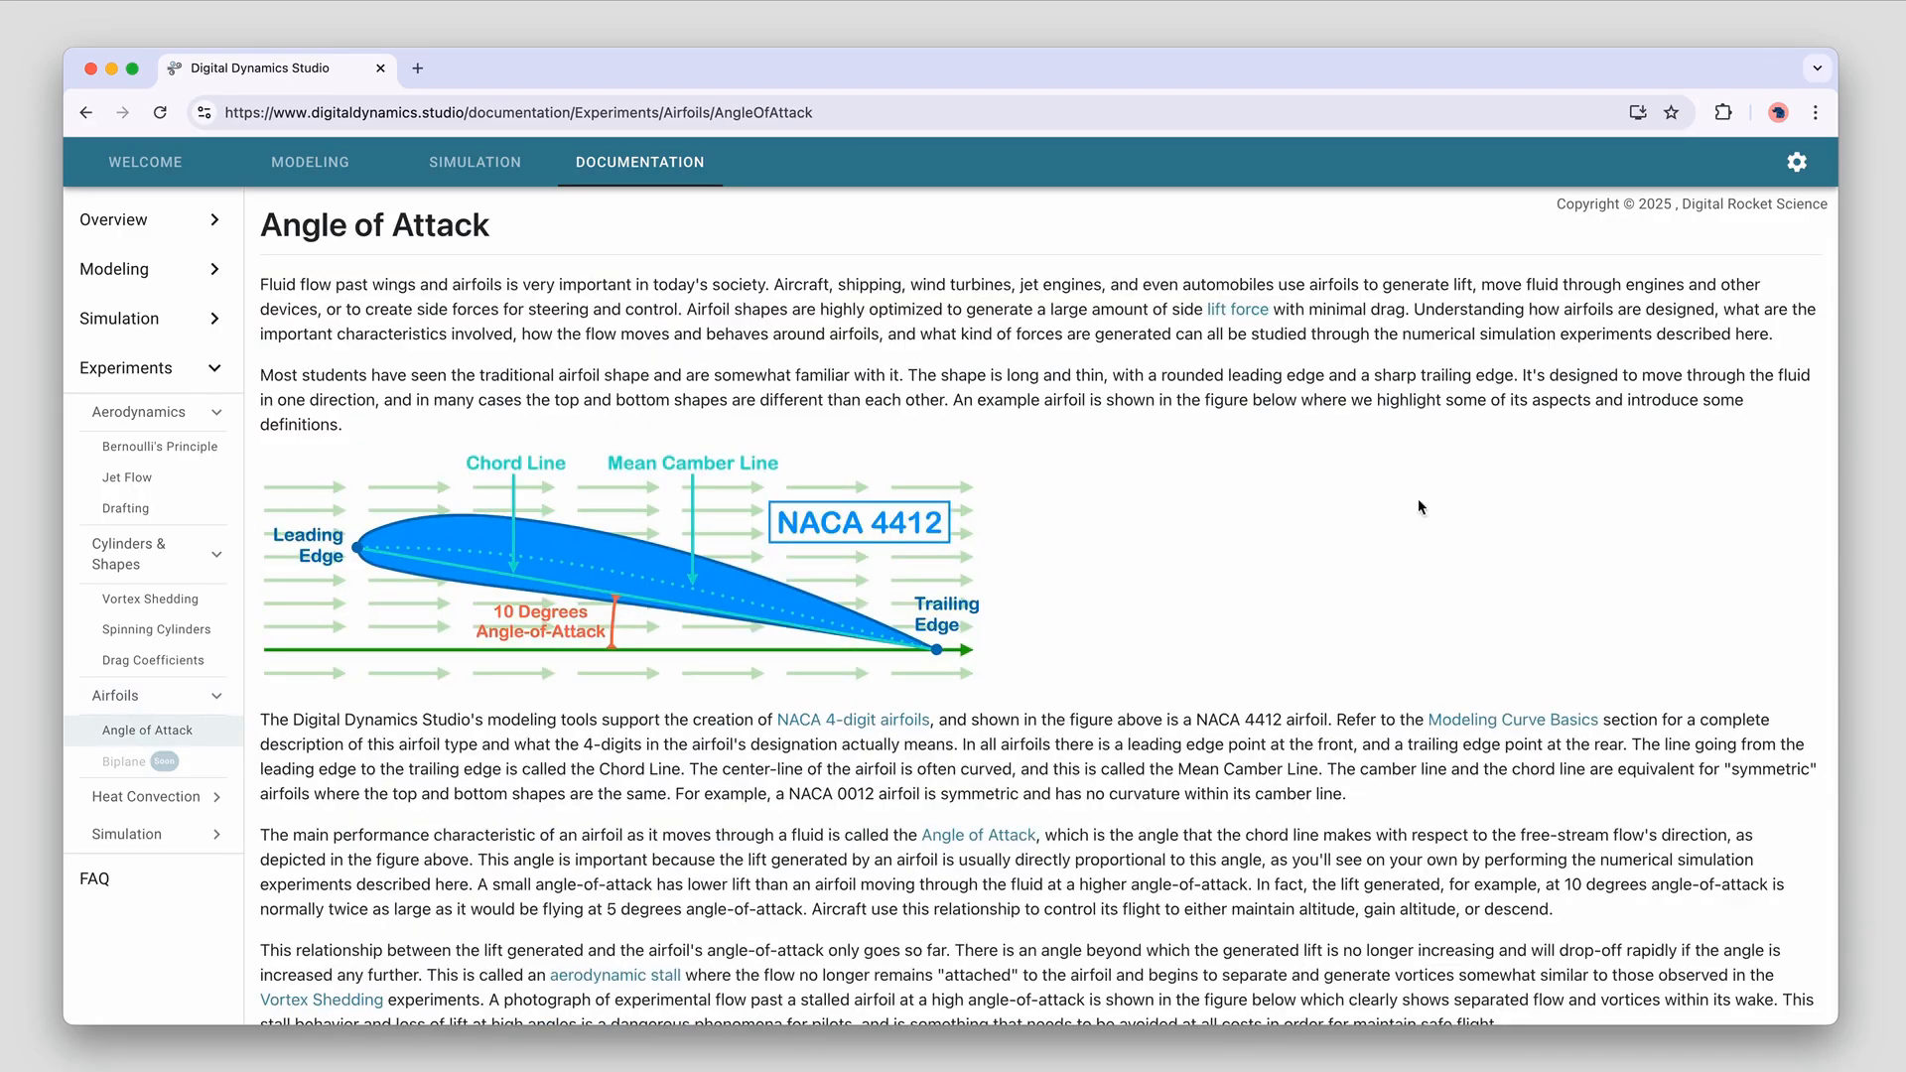
{"action": "scroll", "coordinate": [916, 527], "scroll_direction": "down", "scroll_amount": 20}
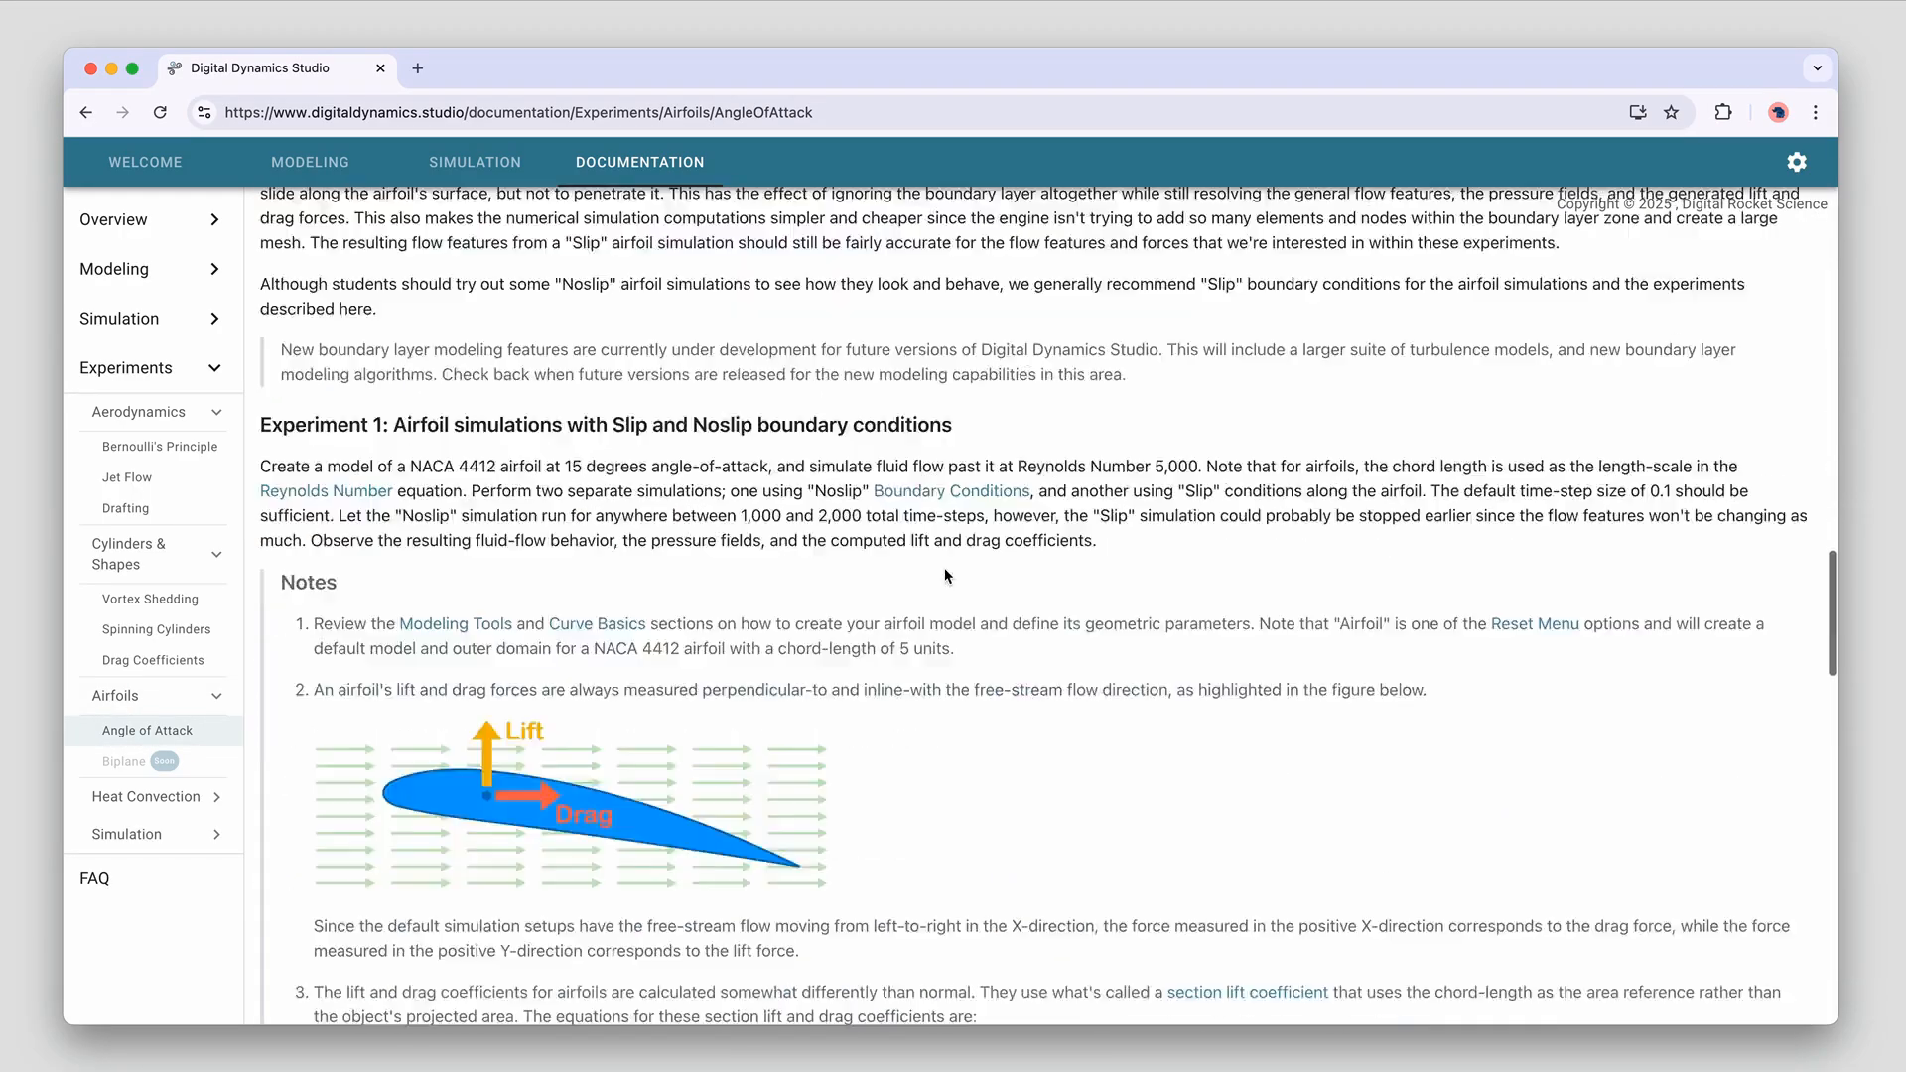
{"action": "scroll", "coordinate": [945, 576], "scroll_direction": "down", "scroll_amount": 9}
{"action": "scroll", "coordinate": [677, 596], "scroll_direction": "up", "scroll_amount": 6}
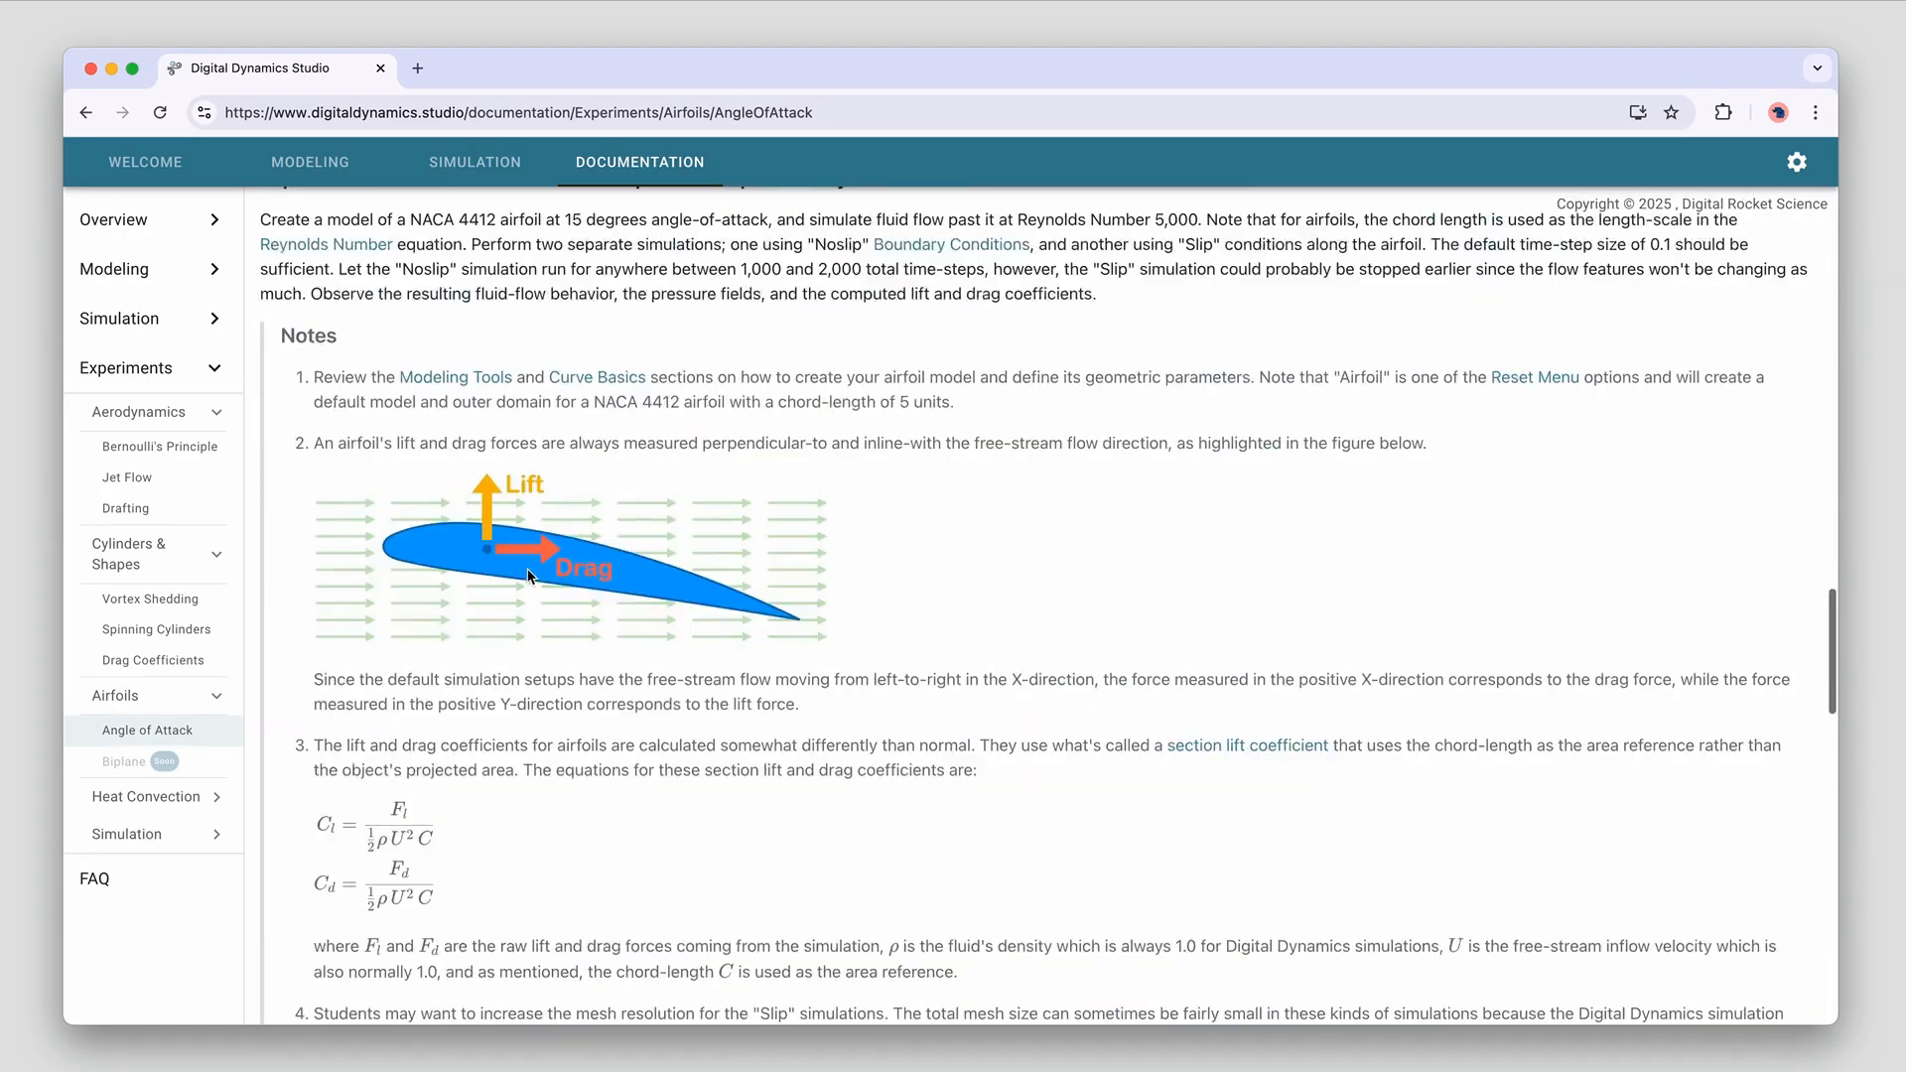
{"action": "scroll", "coordinate": [696, 776], "scroll_direction": "down", "scroll_amount": 3}
{"action": "scroll", "coordinate": [767, 816], "scroll_direction": "down", "scroll_amount": 15}
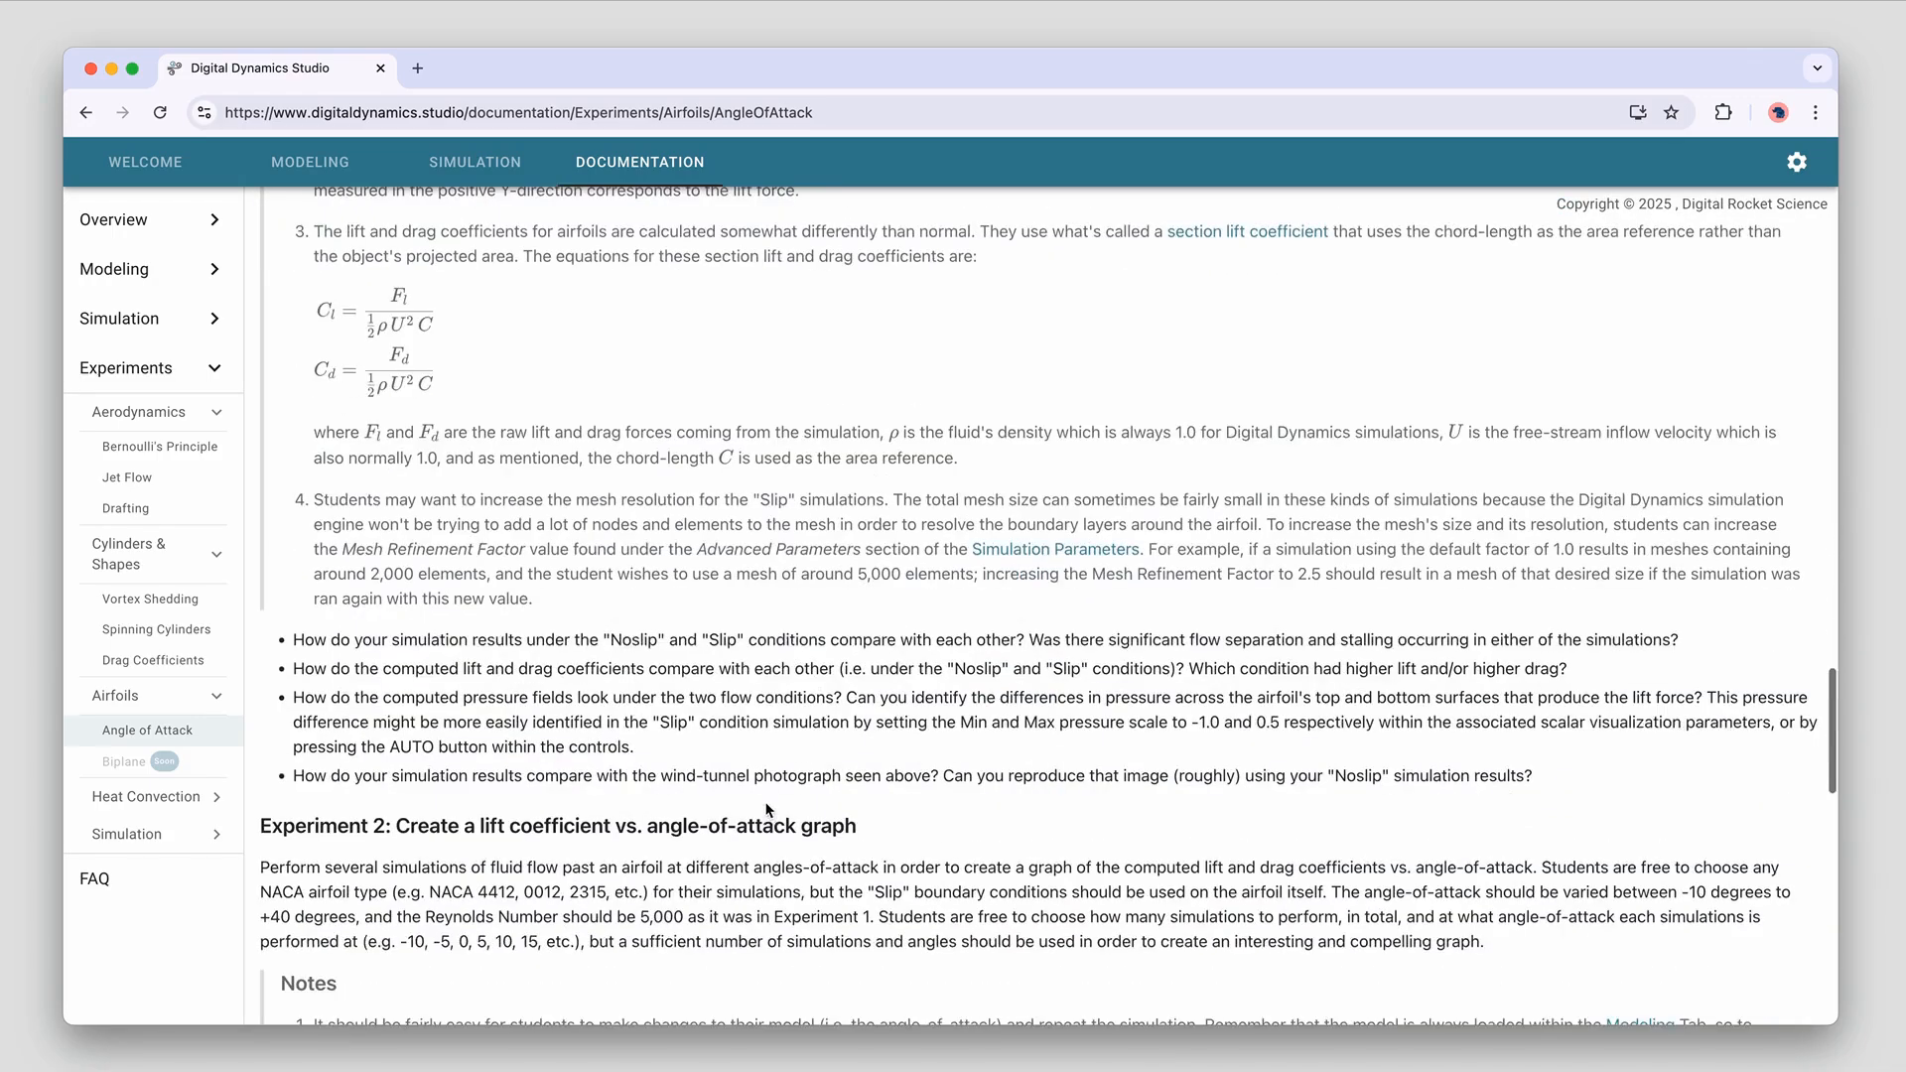
{"action": "scroll", "coordinate": [777, 816], "scroll_direction": "up", "scroll_amount": 1}
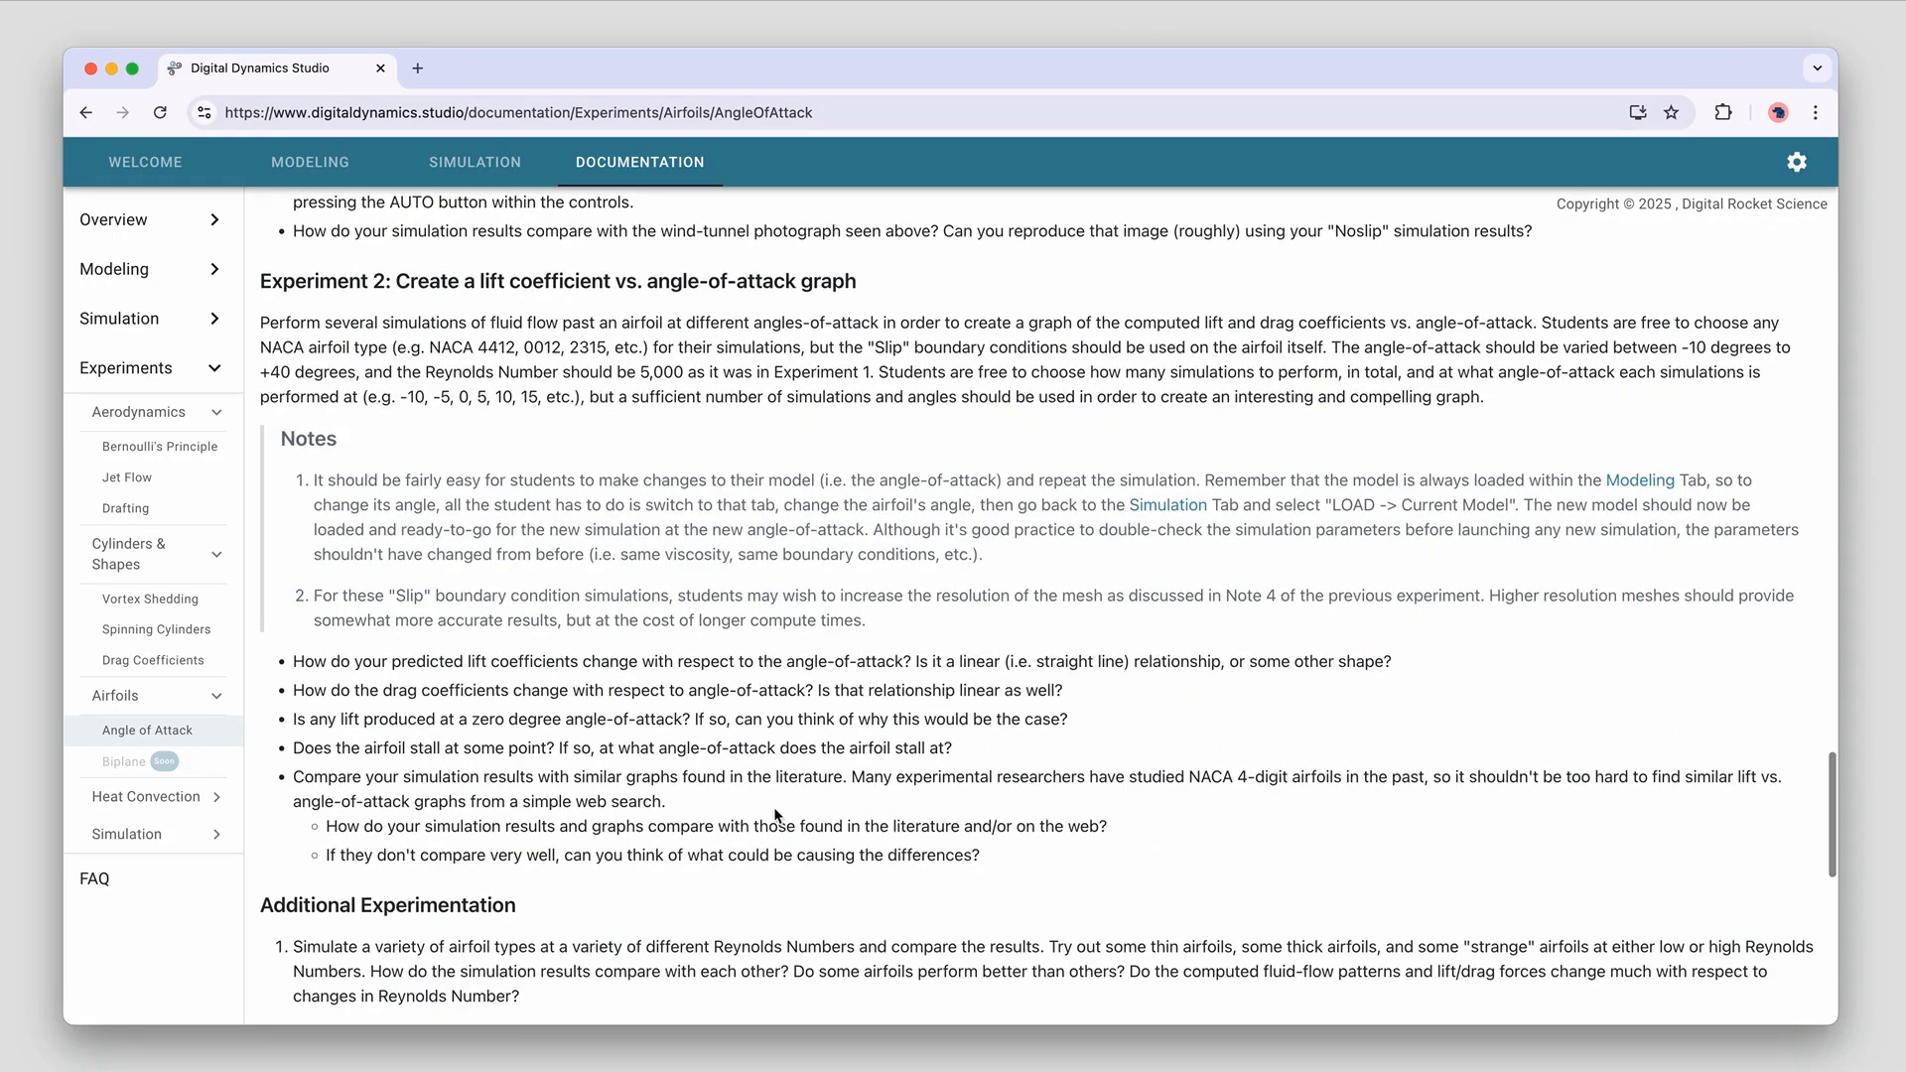
{"action": "scroll", "coordinate": [775, 816], "scroll_direction": "up", "scroll_amount": 3}
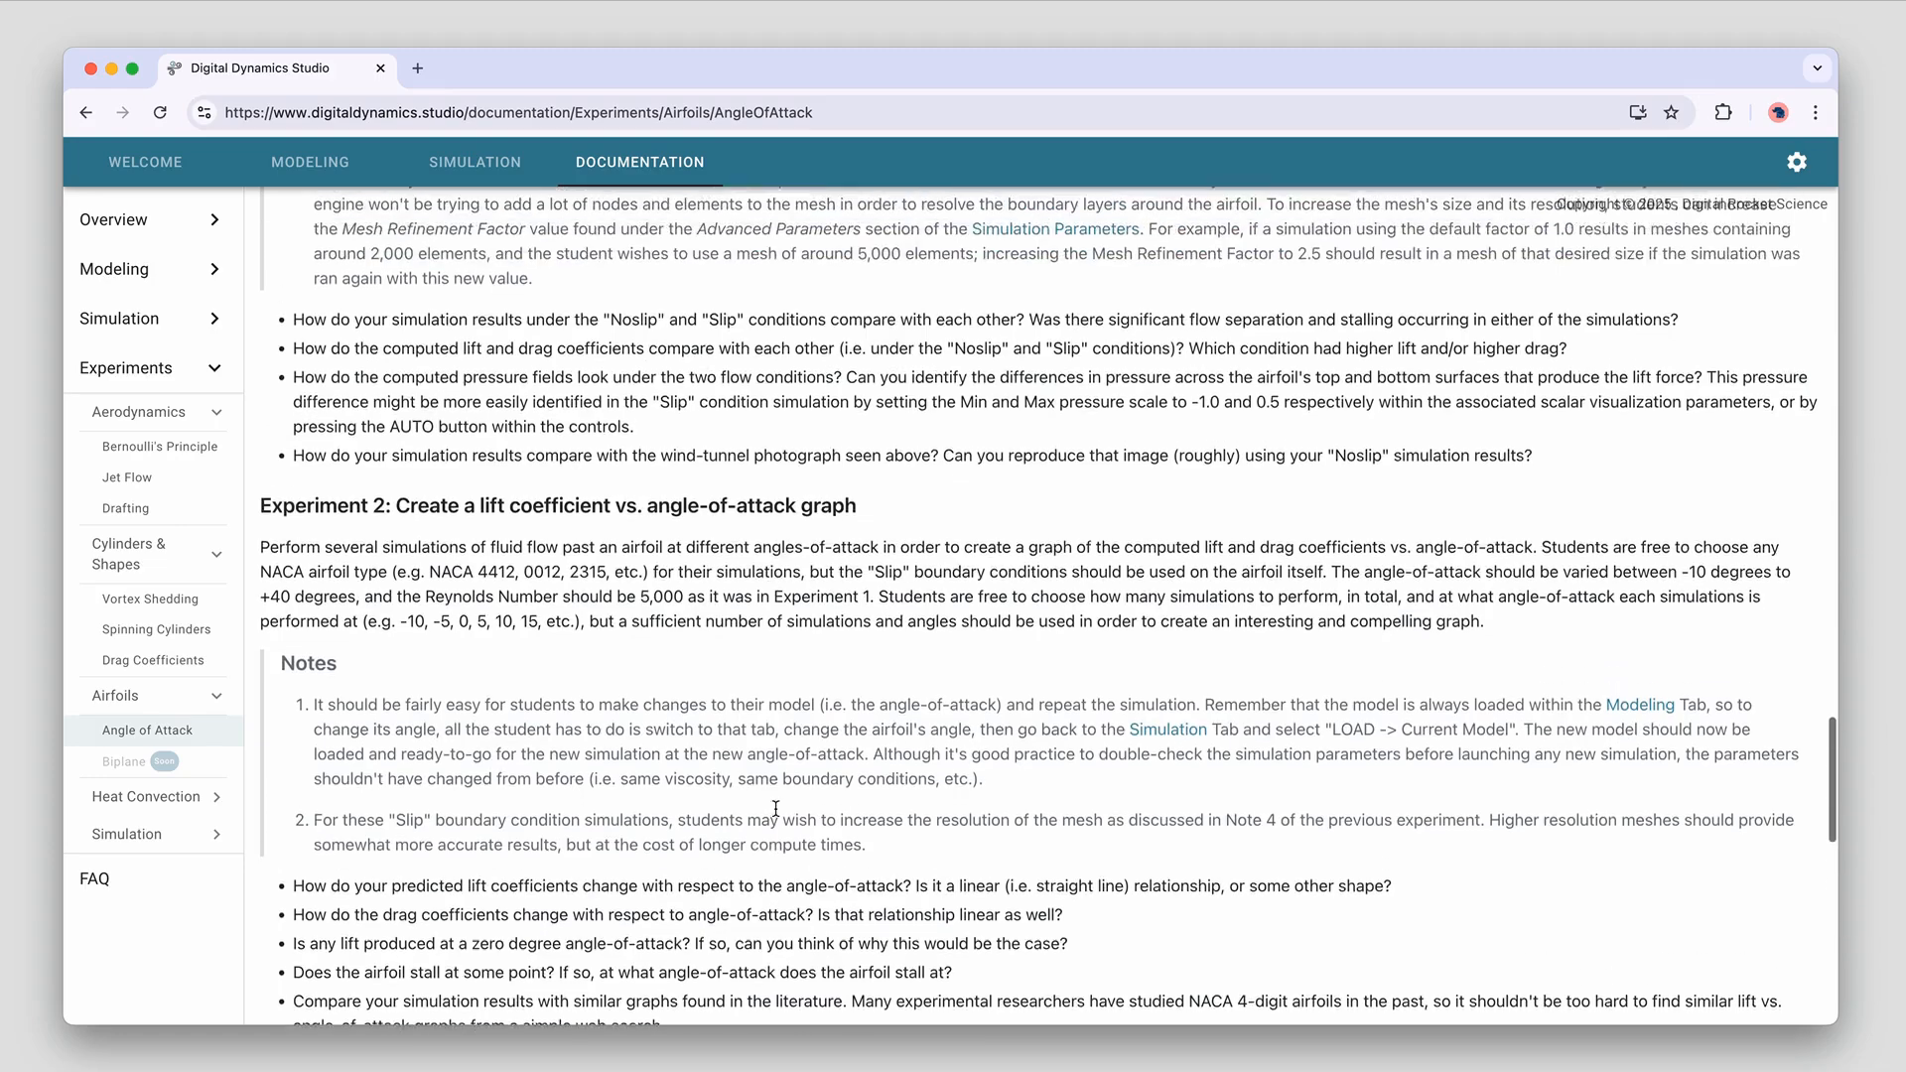
Browse Cylinders, Vortex Shedding, Drag Coefficients and Bernoulli's Principle, ending on Heat Convection's Heated Plates
{"action": "left_click", "coordinate": [109, 554]}
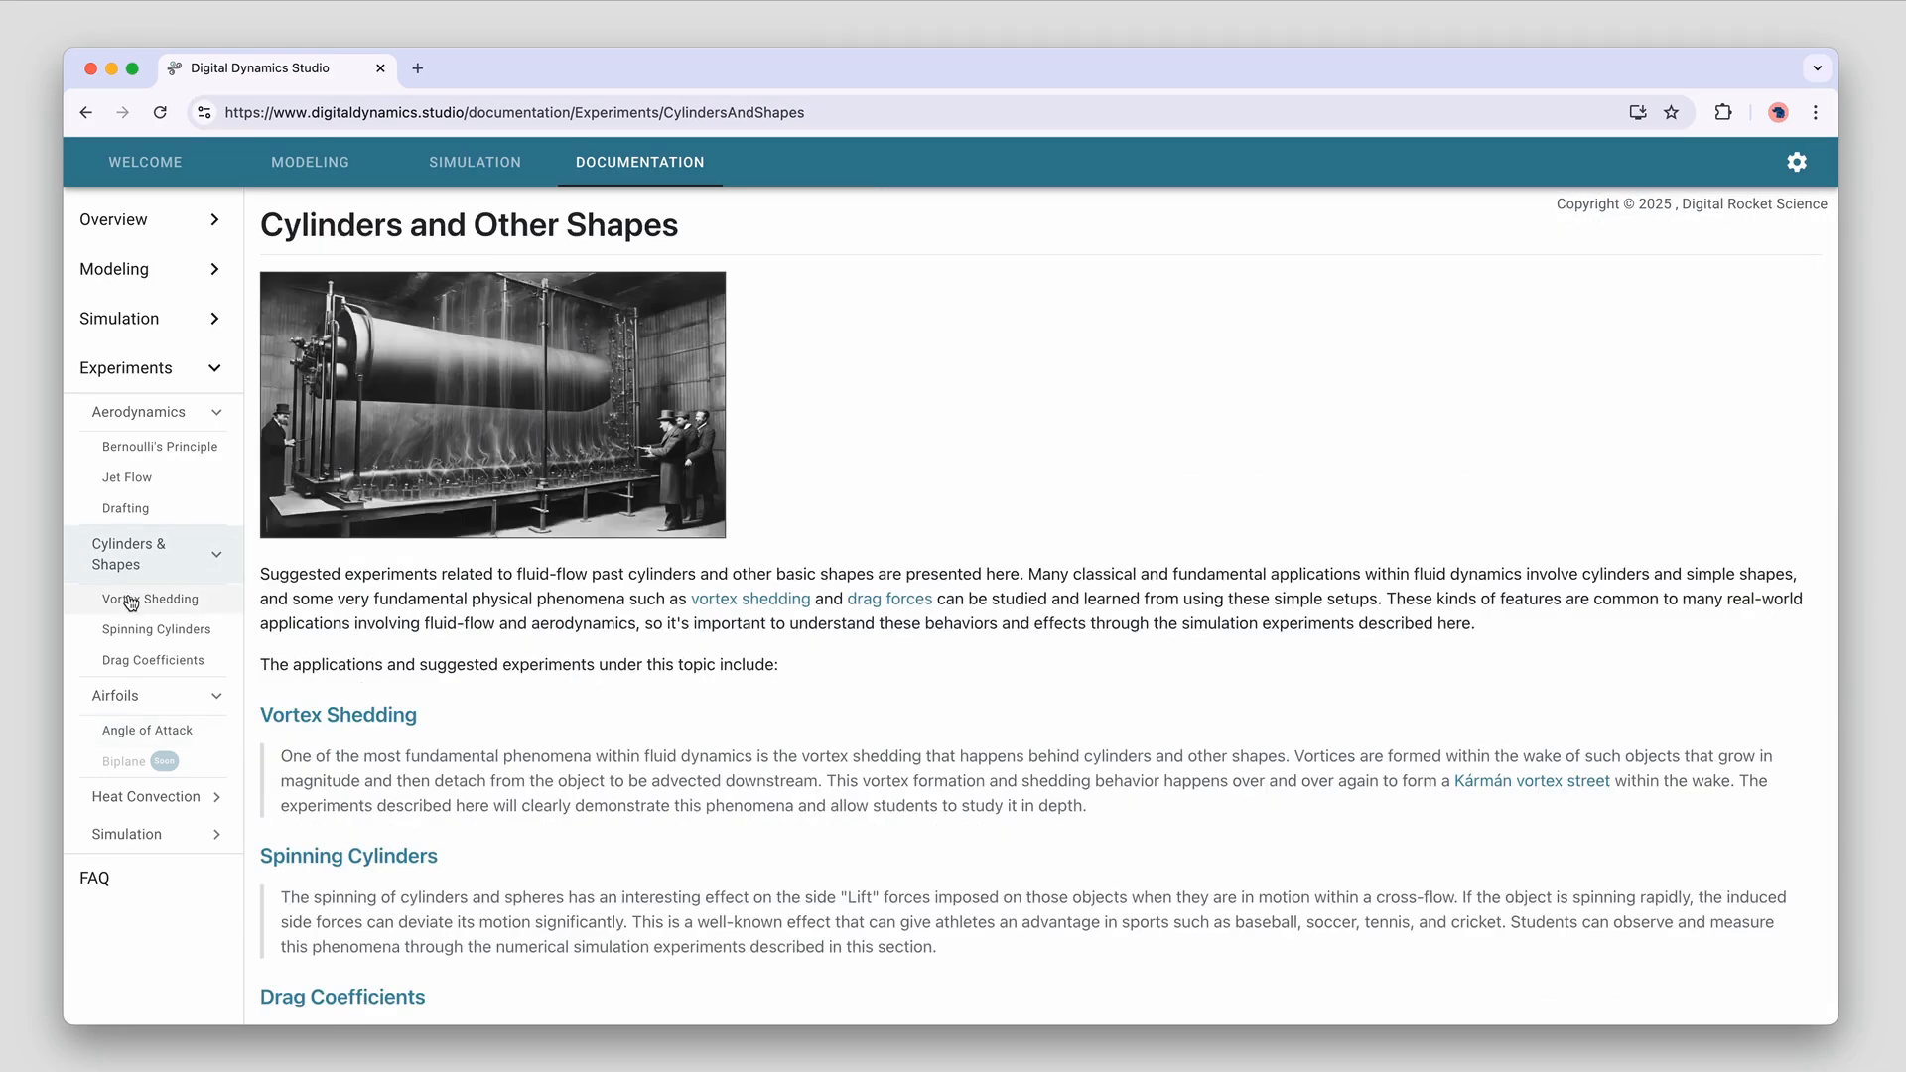
{"action": "left_click", "coordinate": [129, 600]}
{"action": "left_click", "coordinate": [136, 667]}
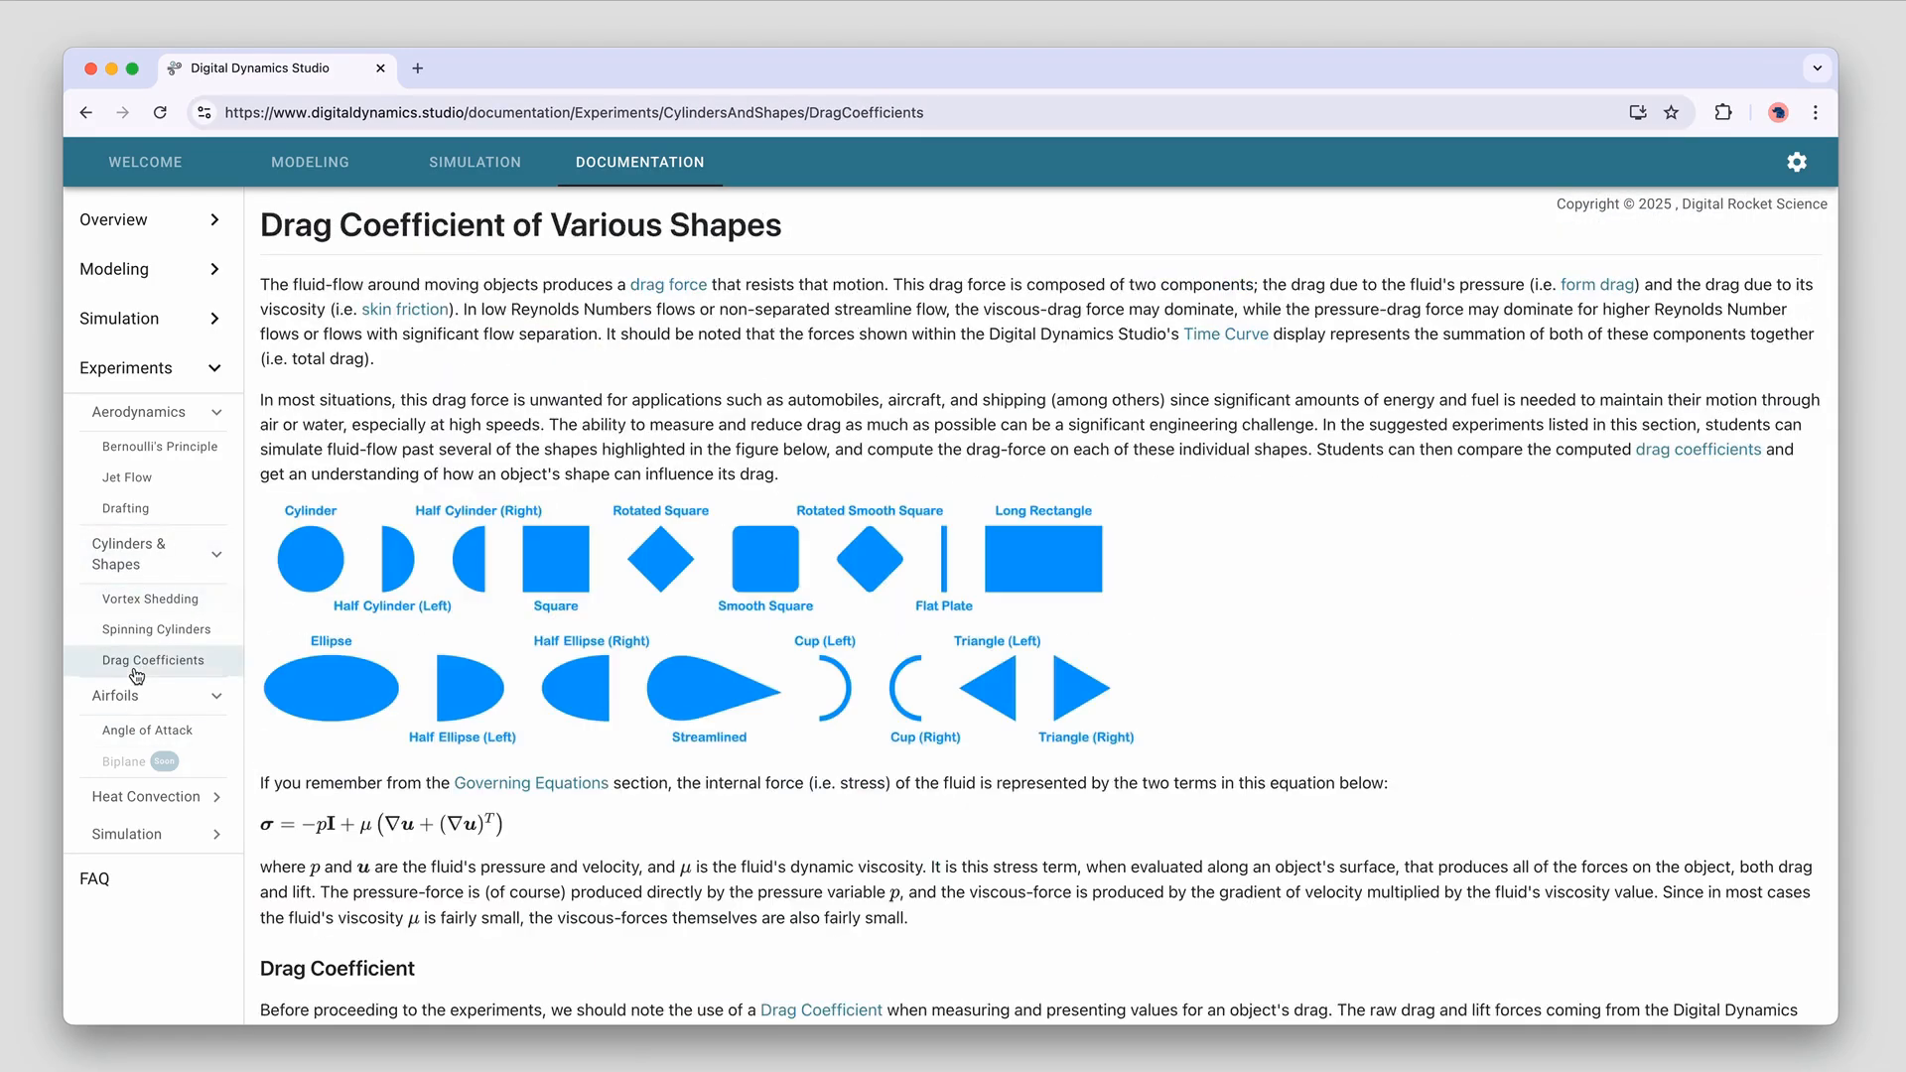
{"action": "left_click", "coordinate": [126, 455]}
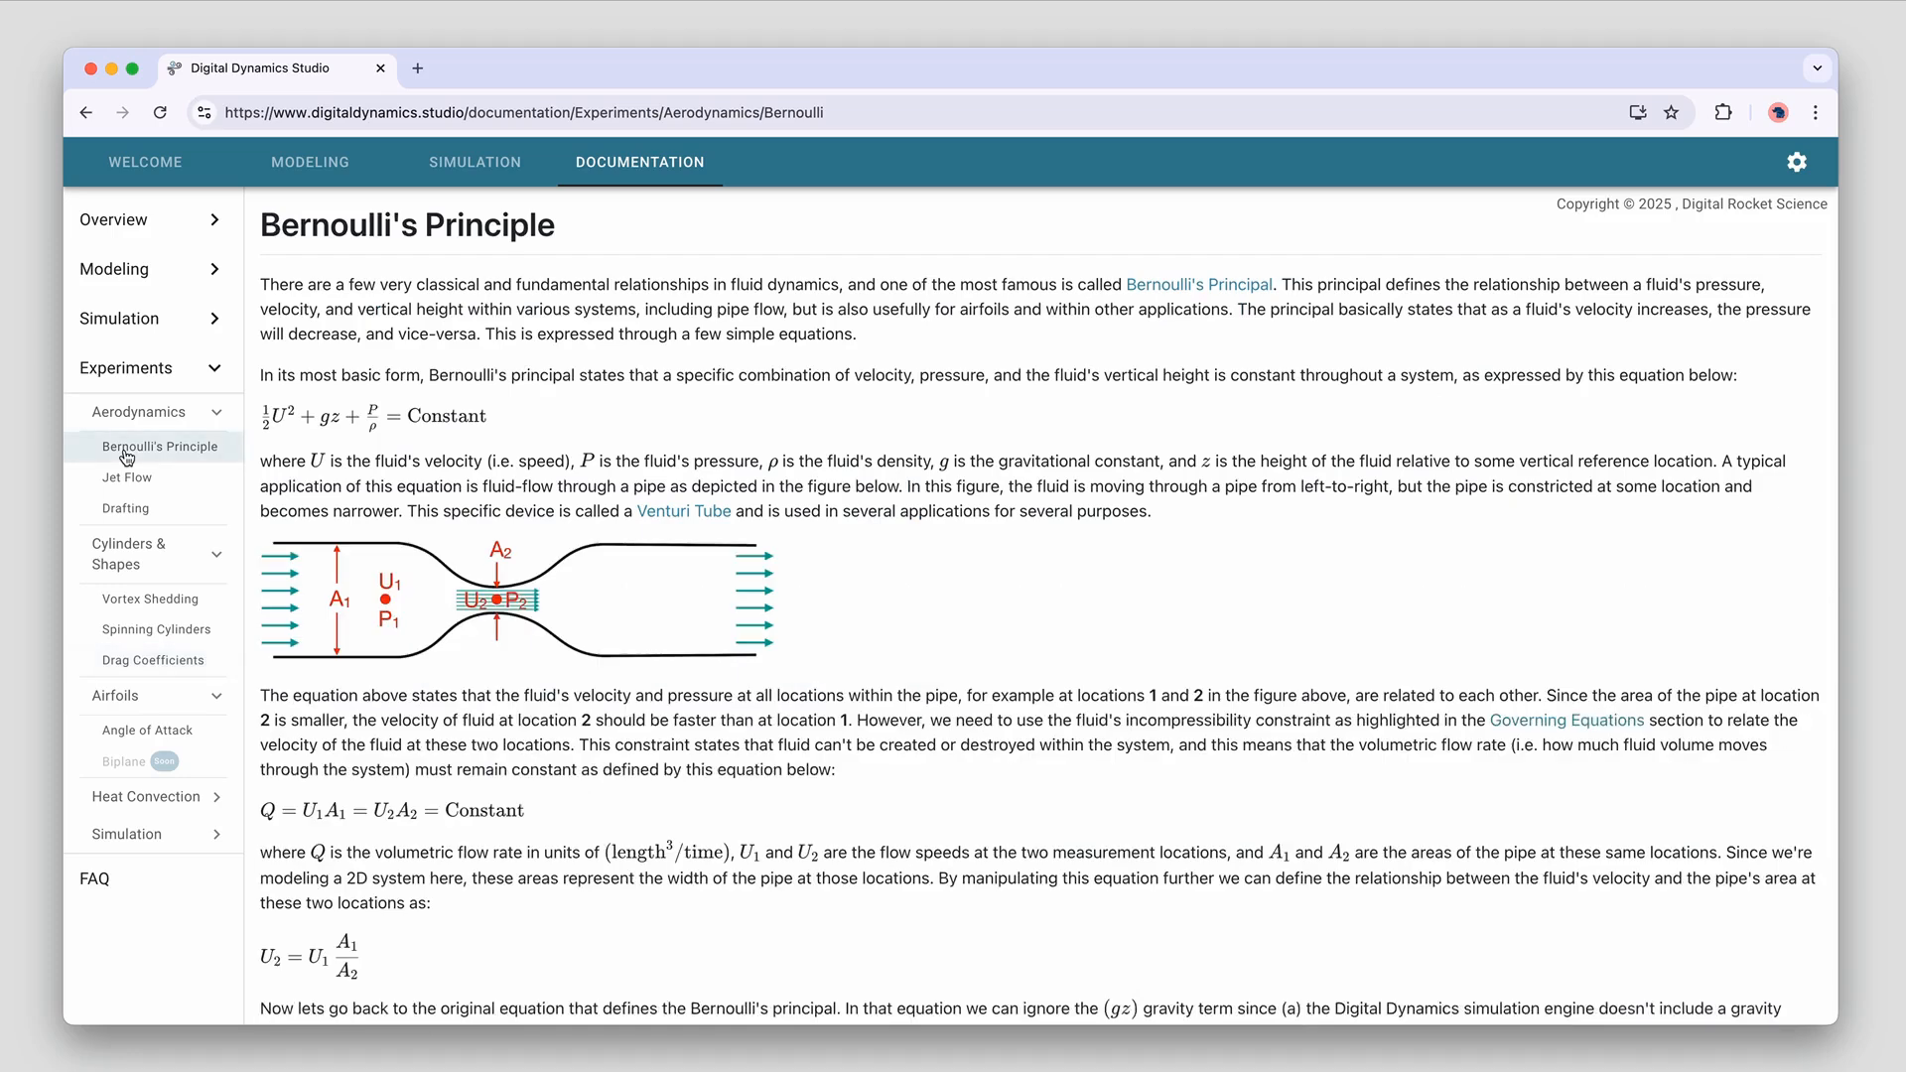
{"action": "left_click", "coordinate": [146, 797]}
{"action": "left_click", "coordinate": [142, 834]}
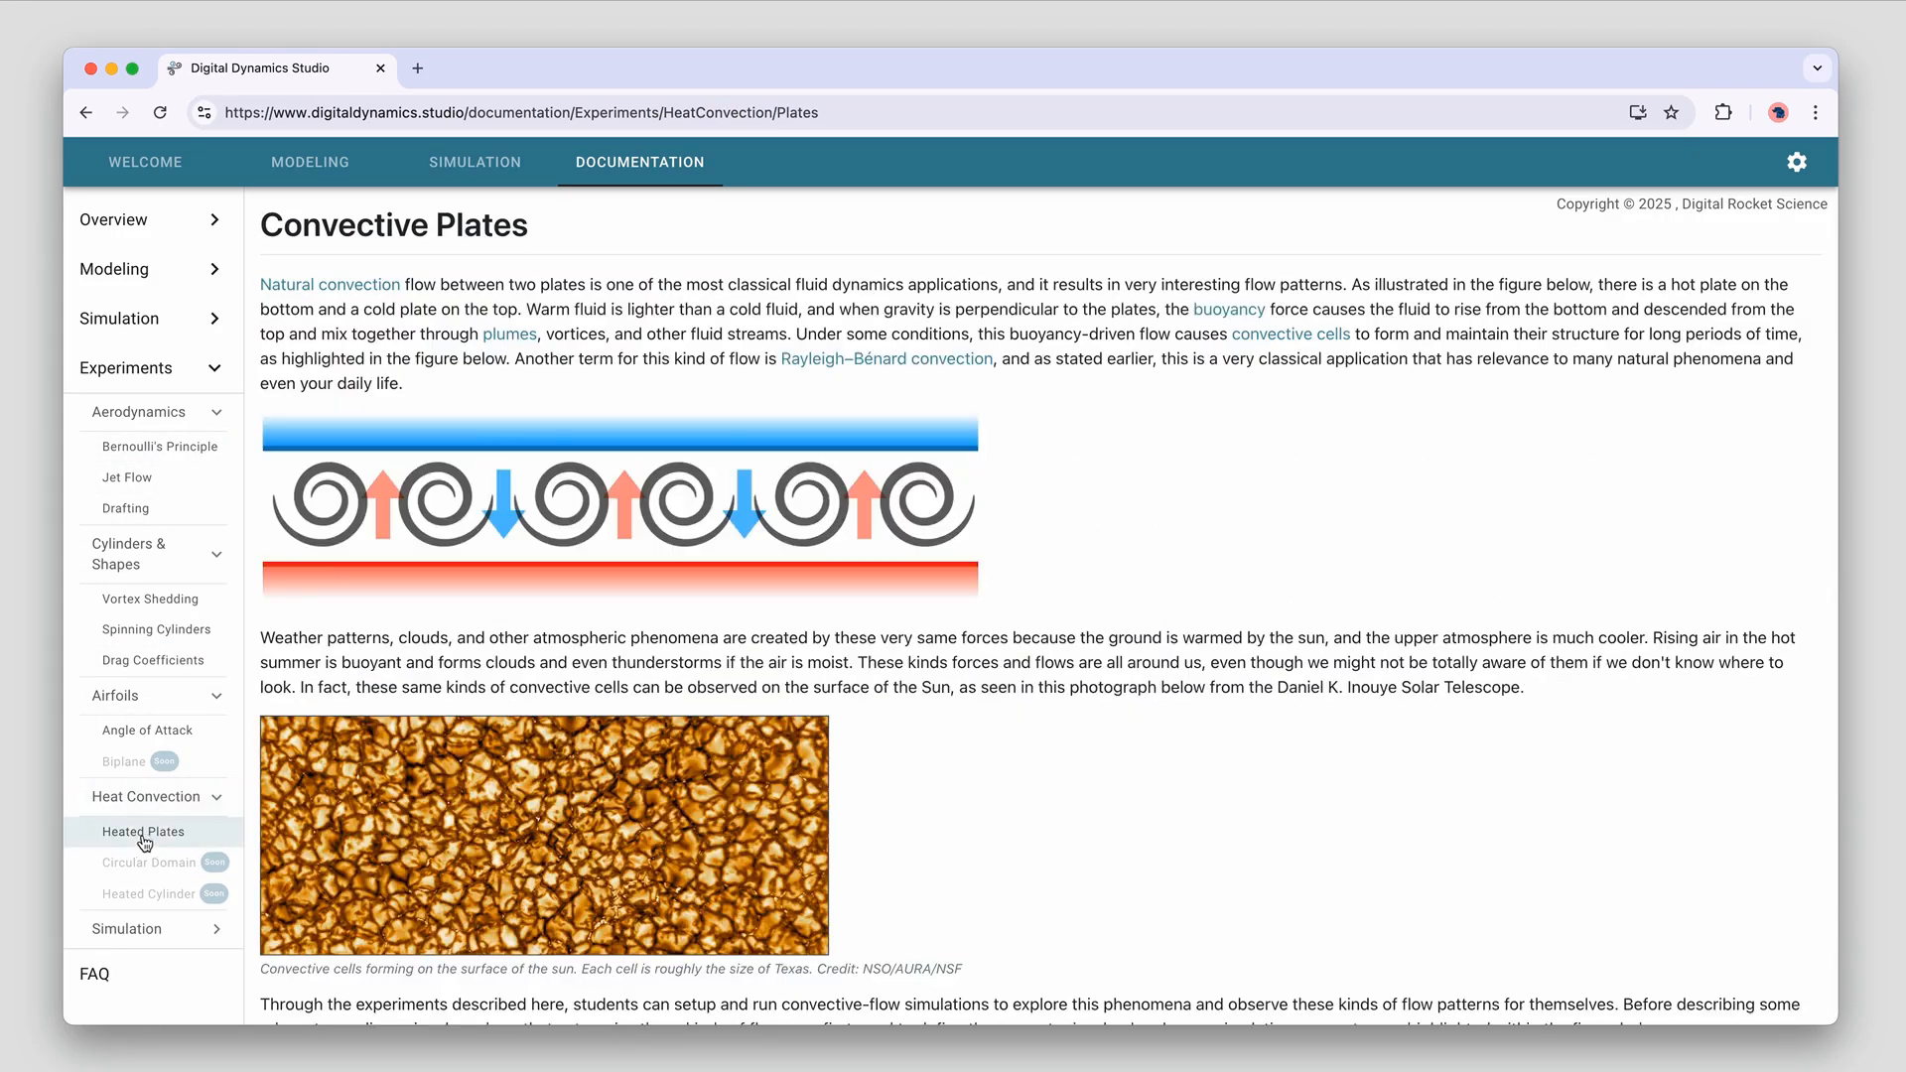